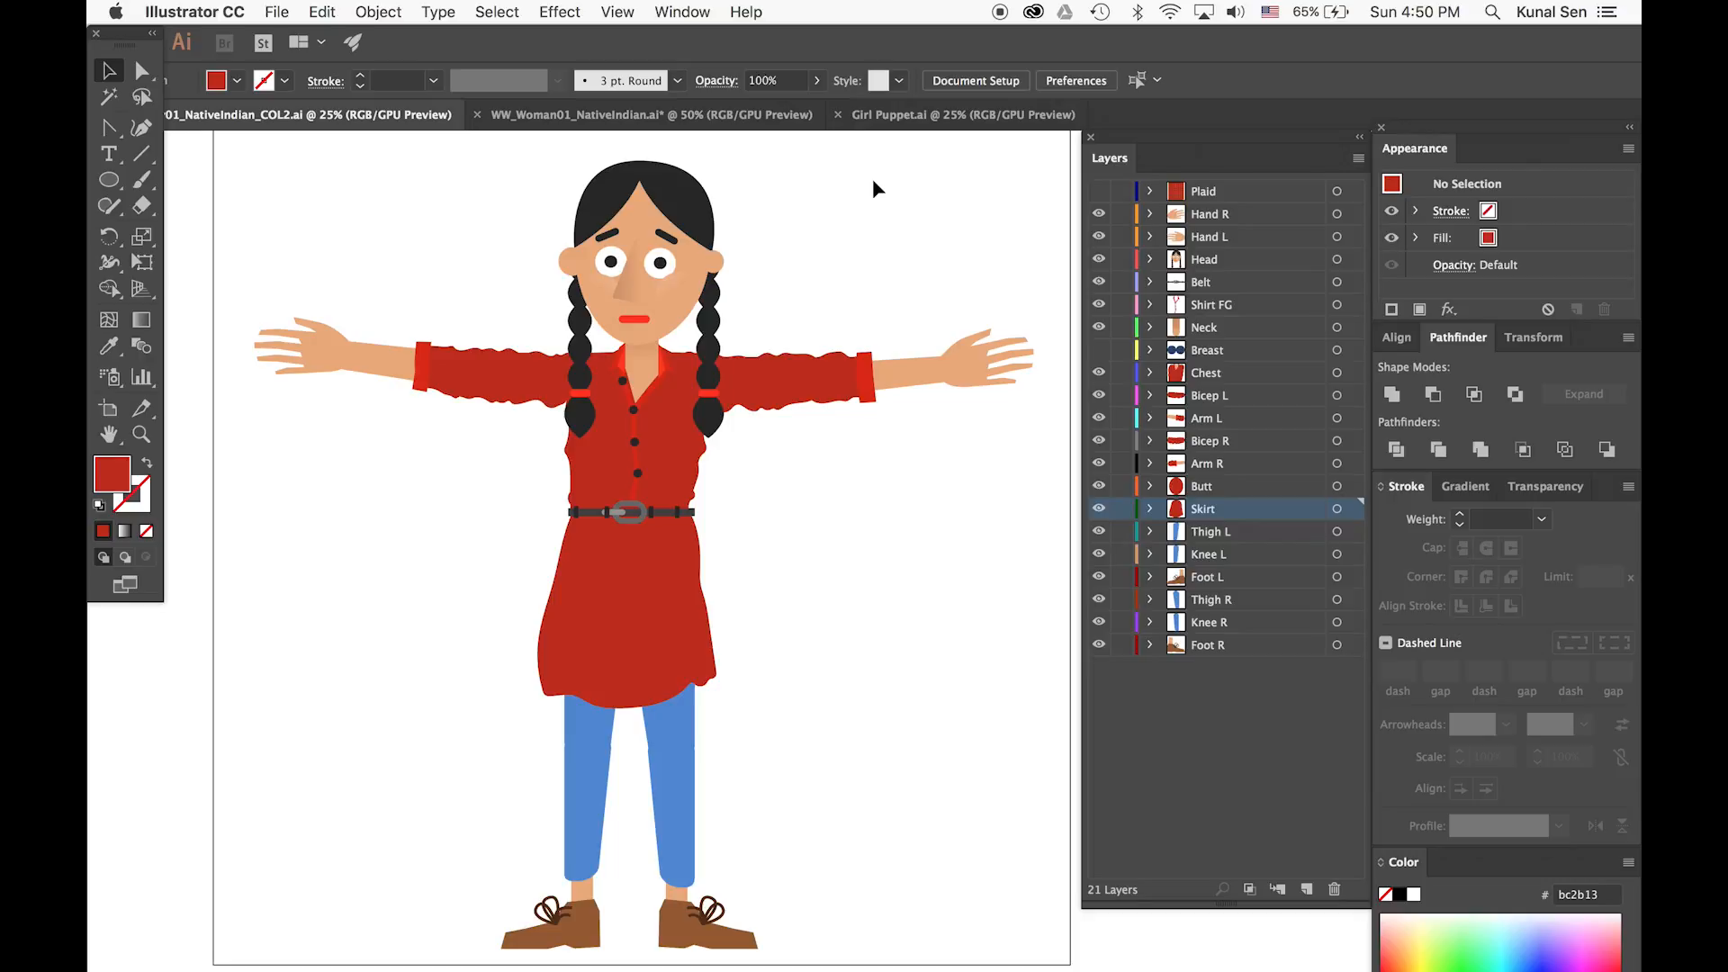
Compare the WW_Woman01_NativeIndian.ai head document with the body document, and highlight the artwork on the body's Head layer
click(677, 123)
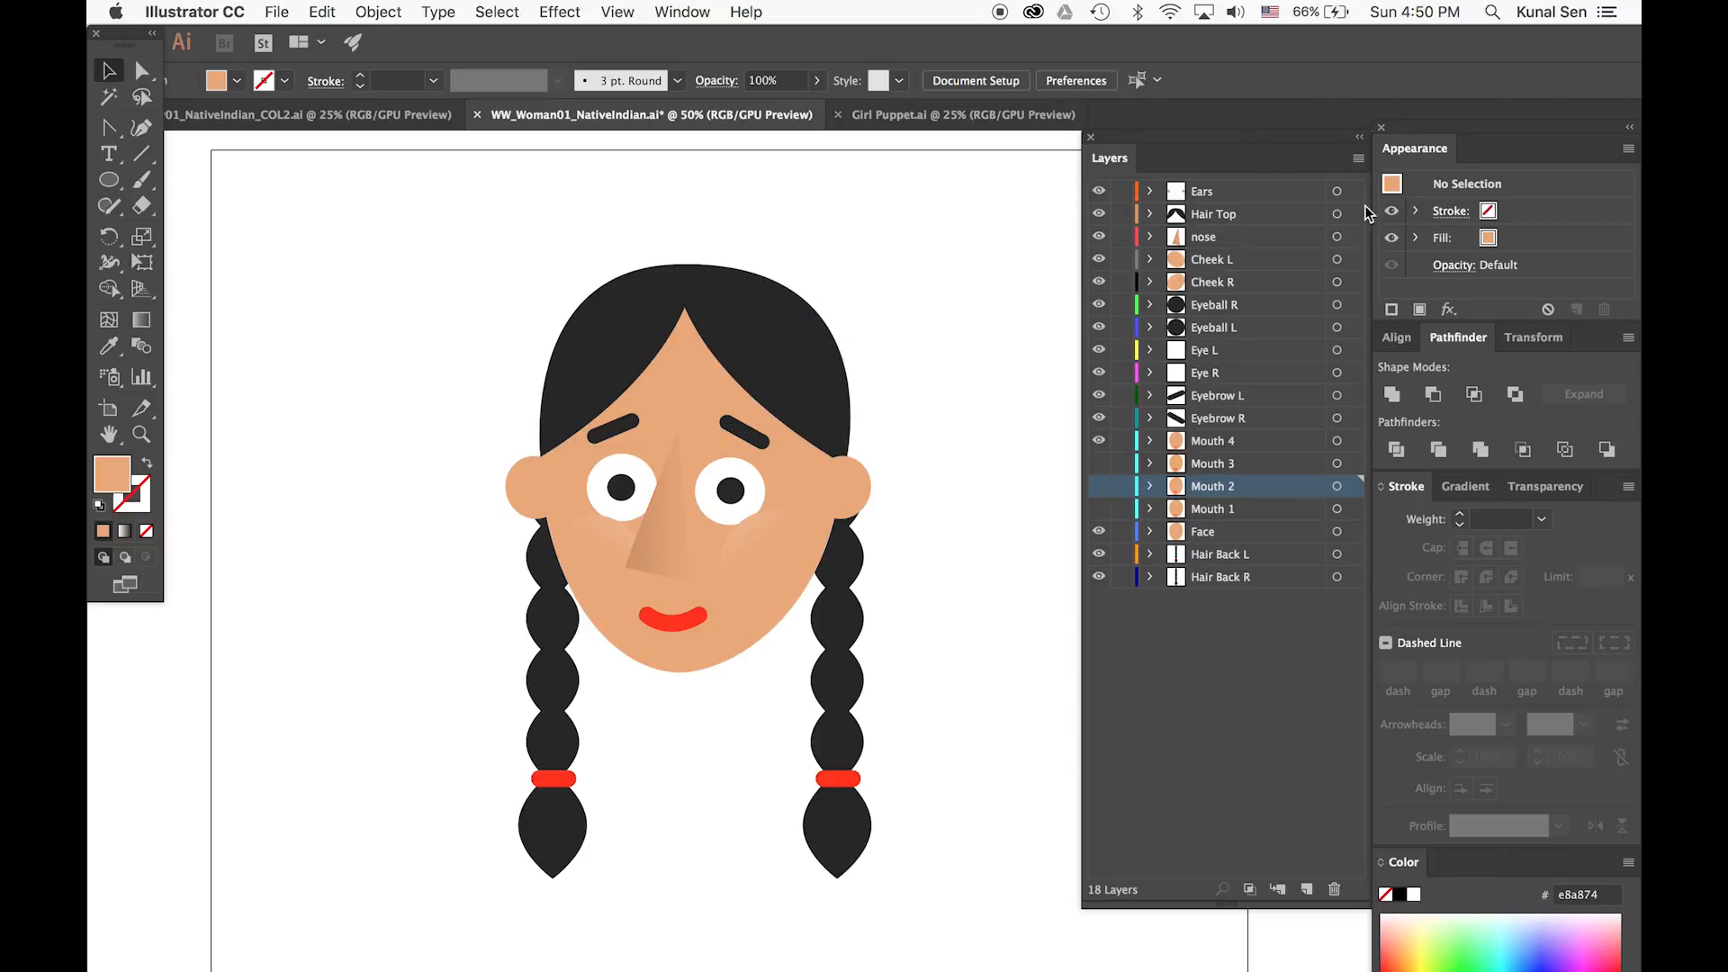
click(289, 122)
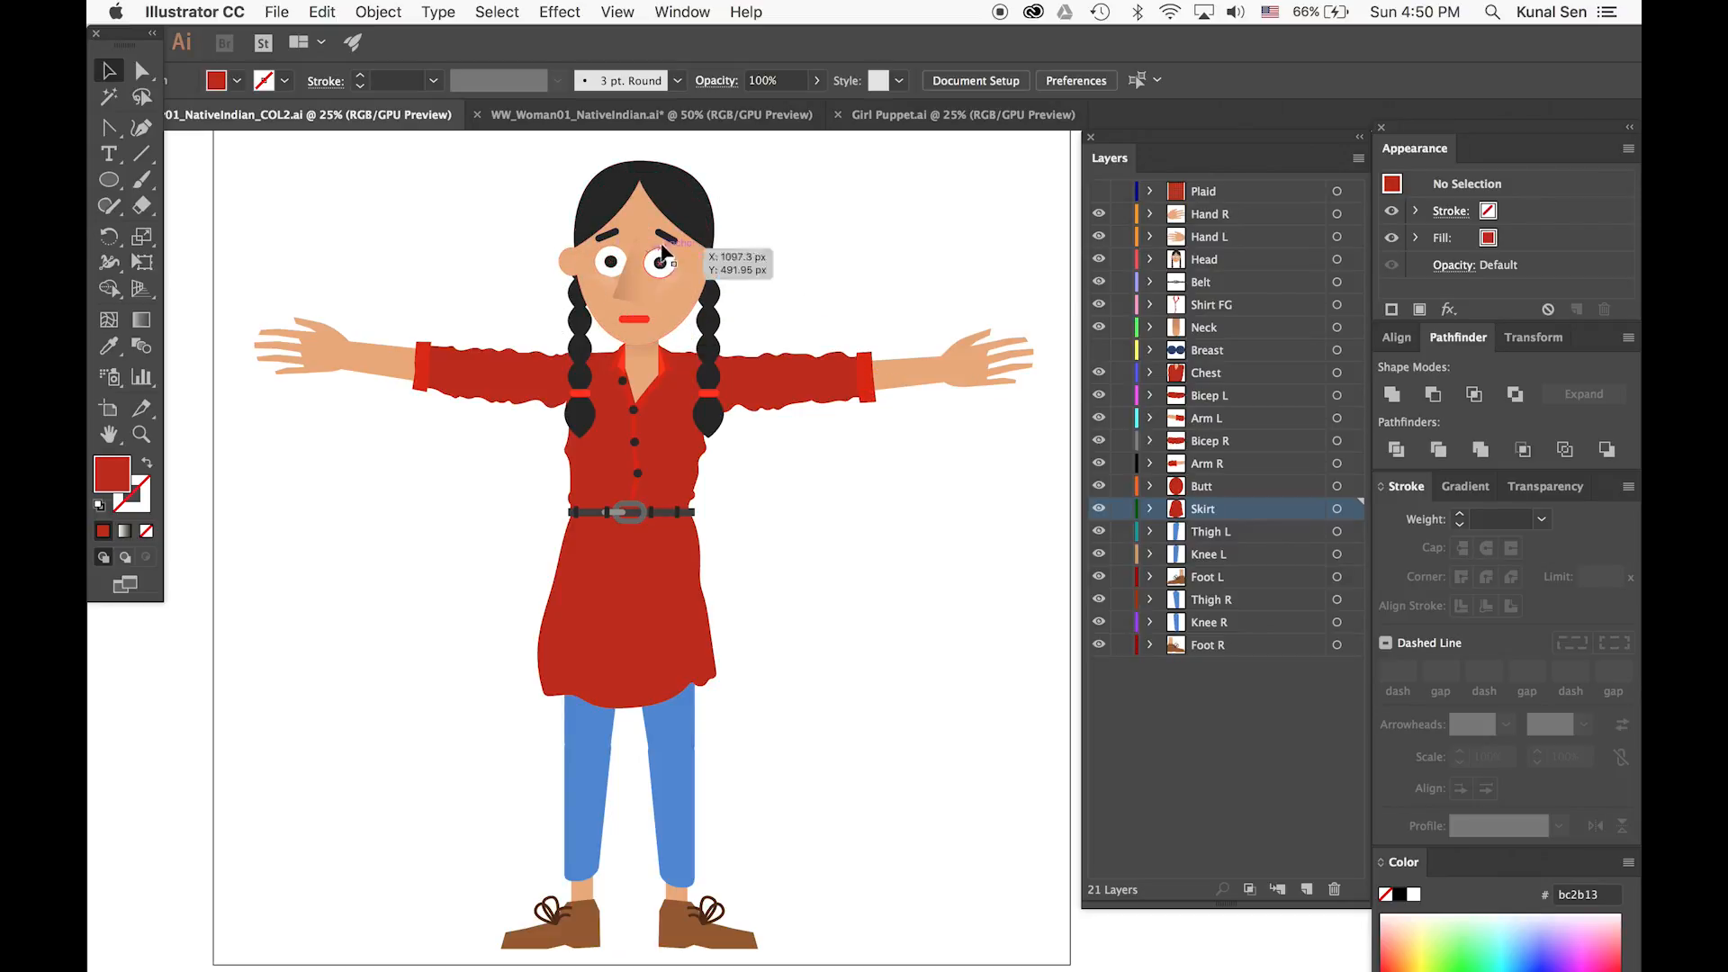
click(1338, 260)
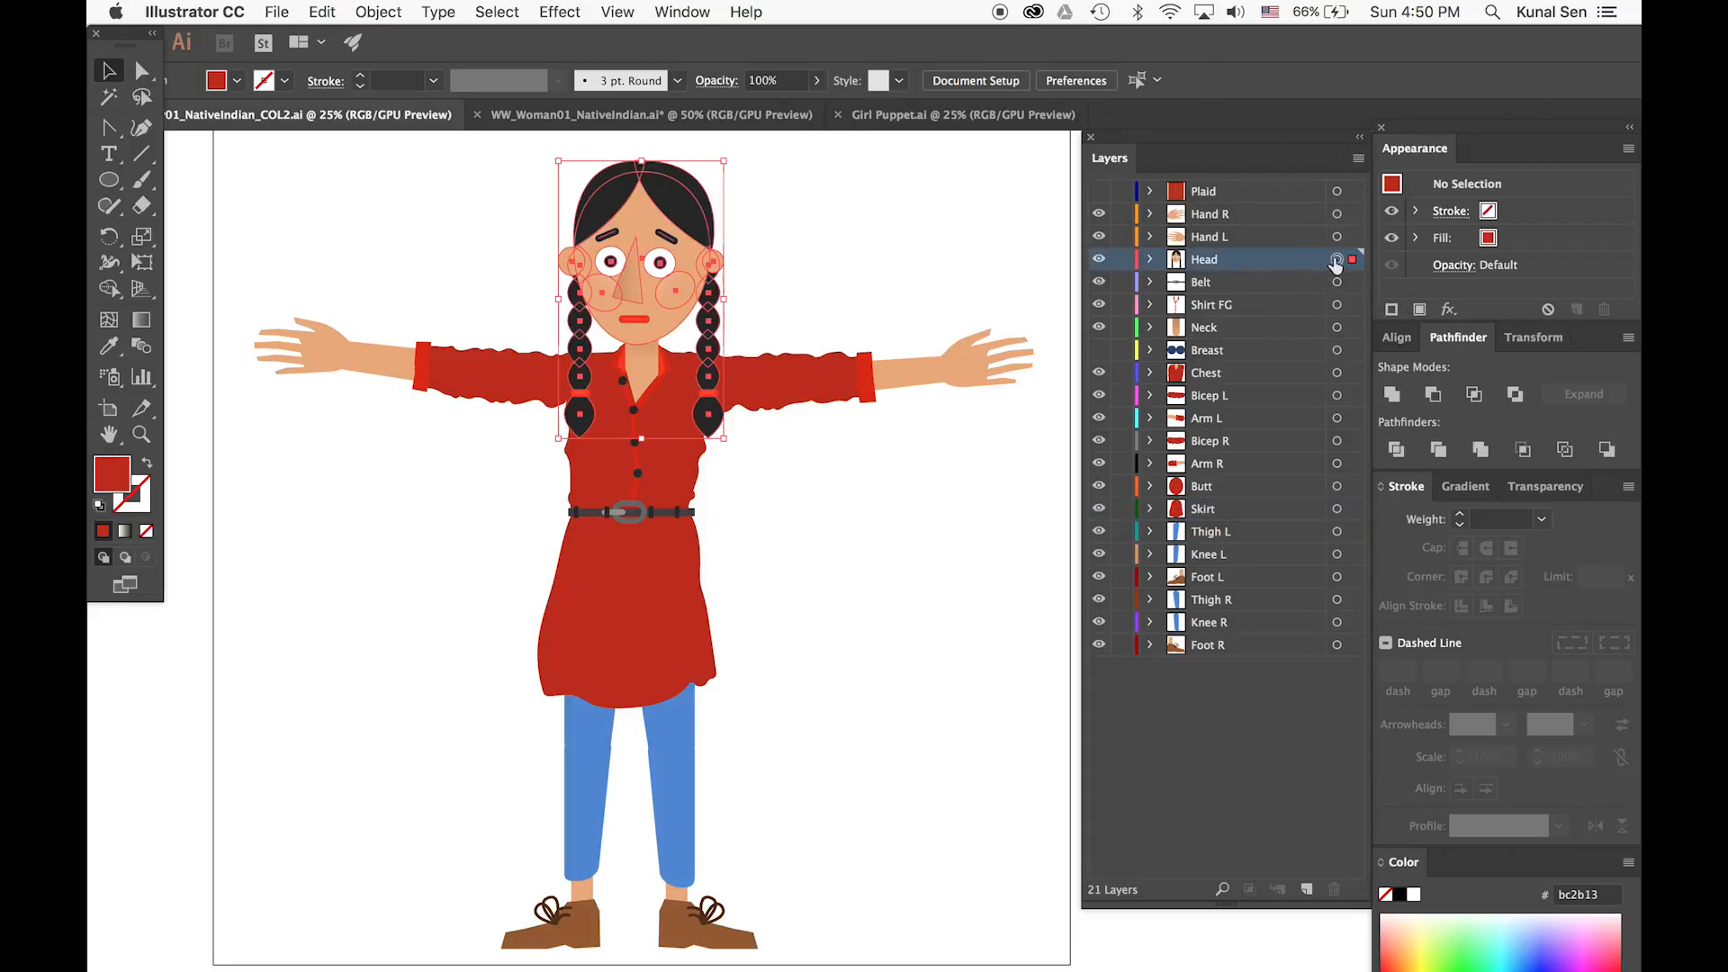
click(858, 210)
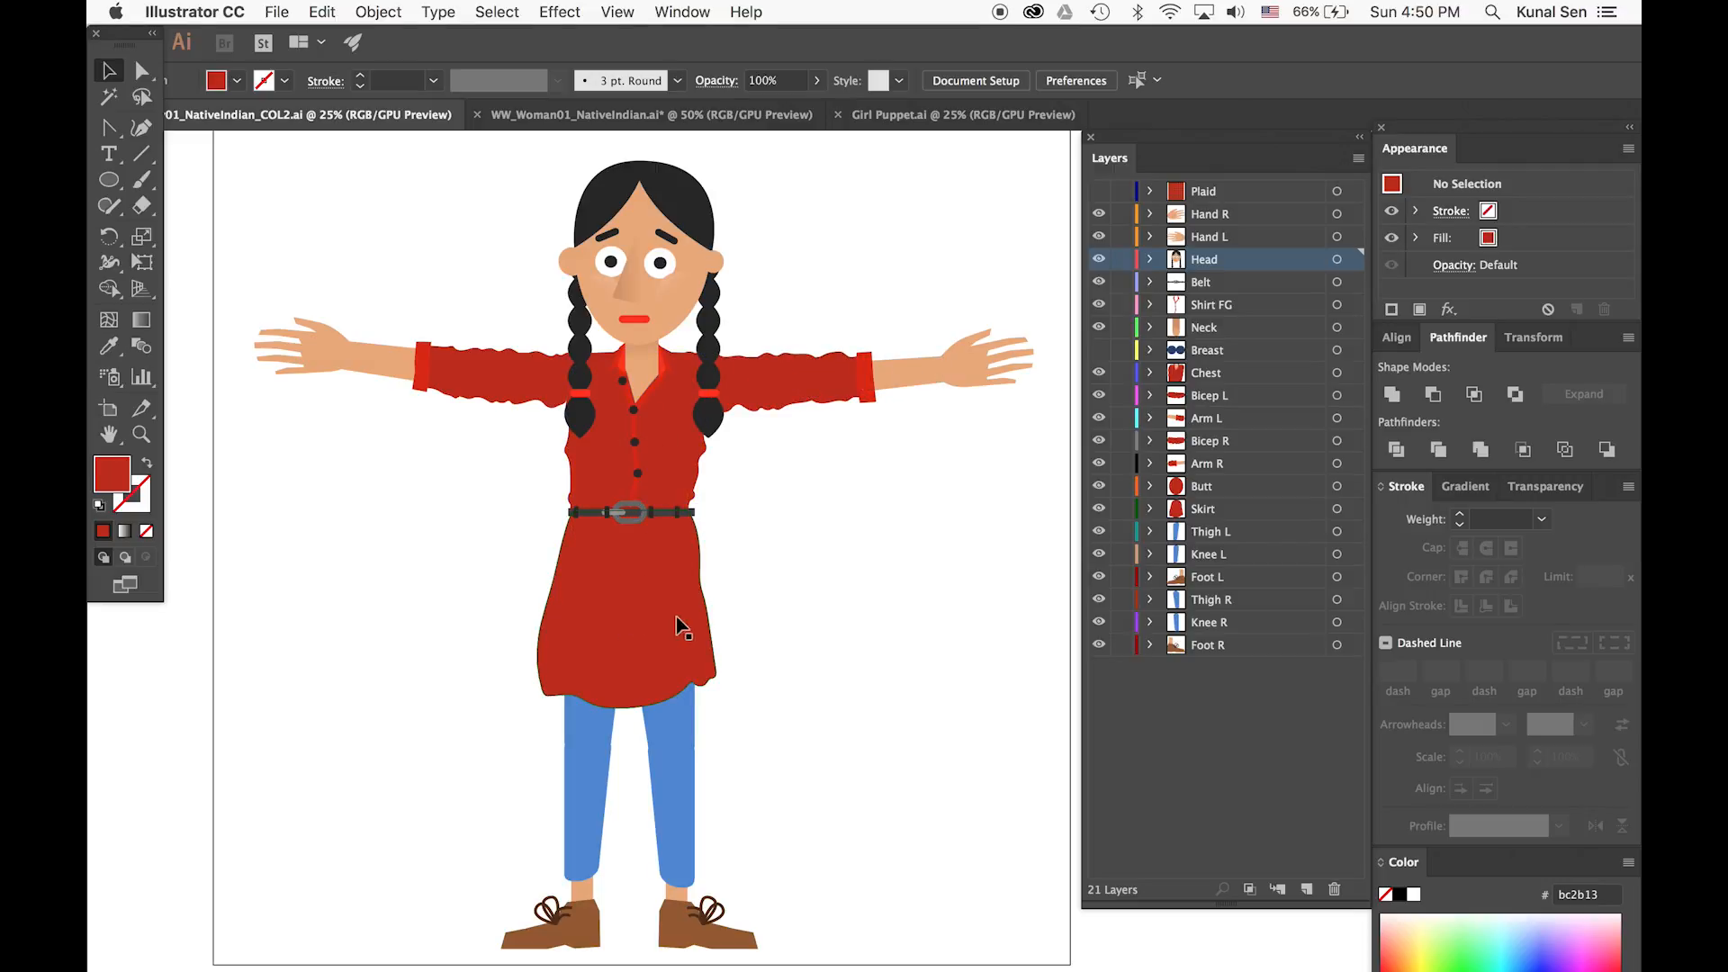
Delete the Breast layer from the body document
click(1265, 351)
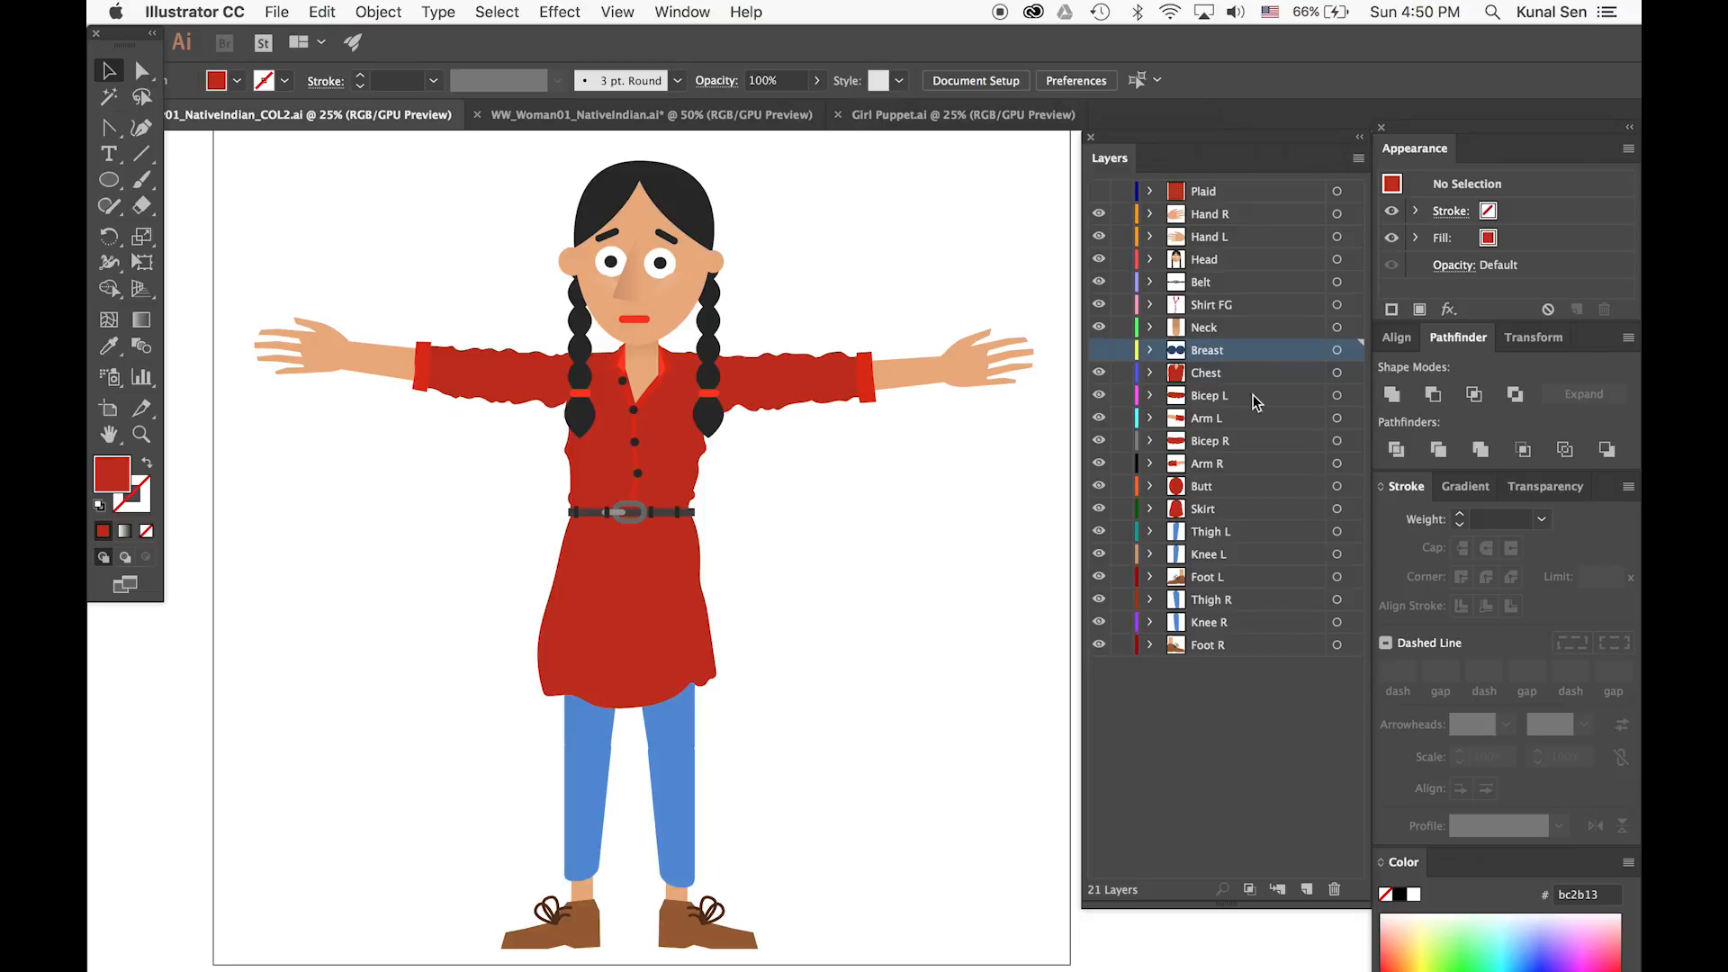
click(1334, 890)
click(1308, 634)
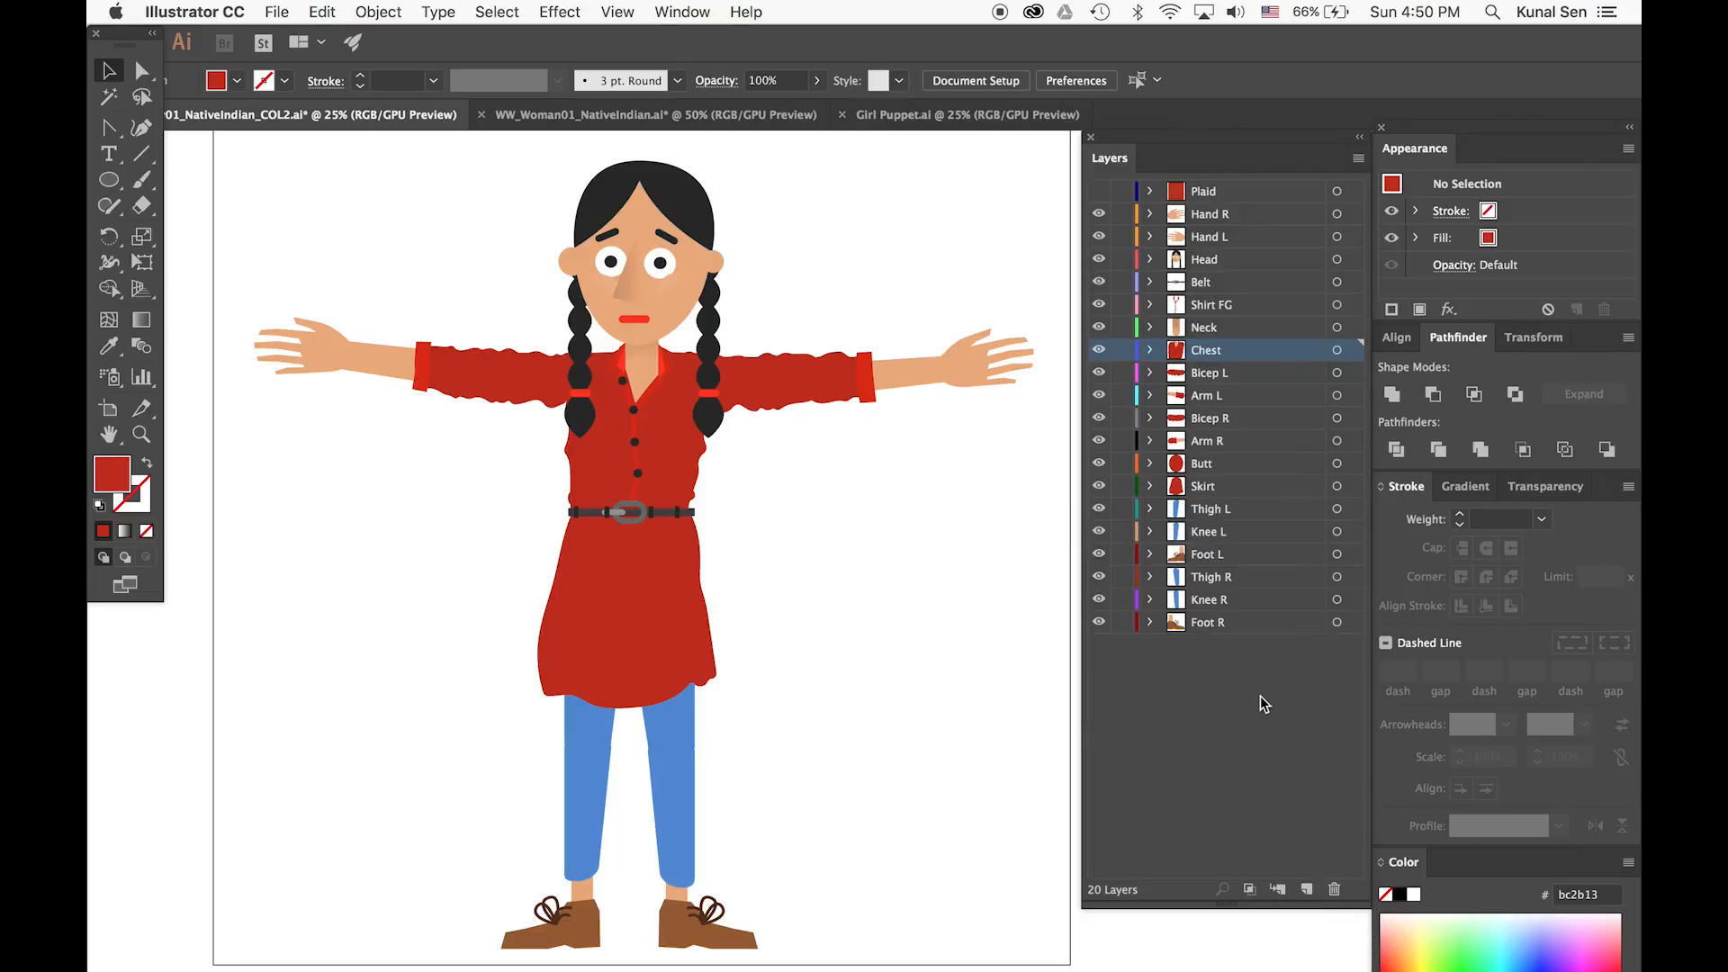
Preview the Plaid layer, and reorder the hand, bicep and arm layers beneath Chest, keeping each side together with R above L
click(1099, 192)
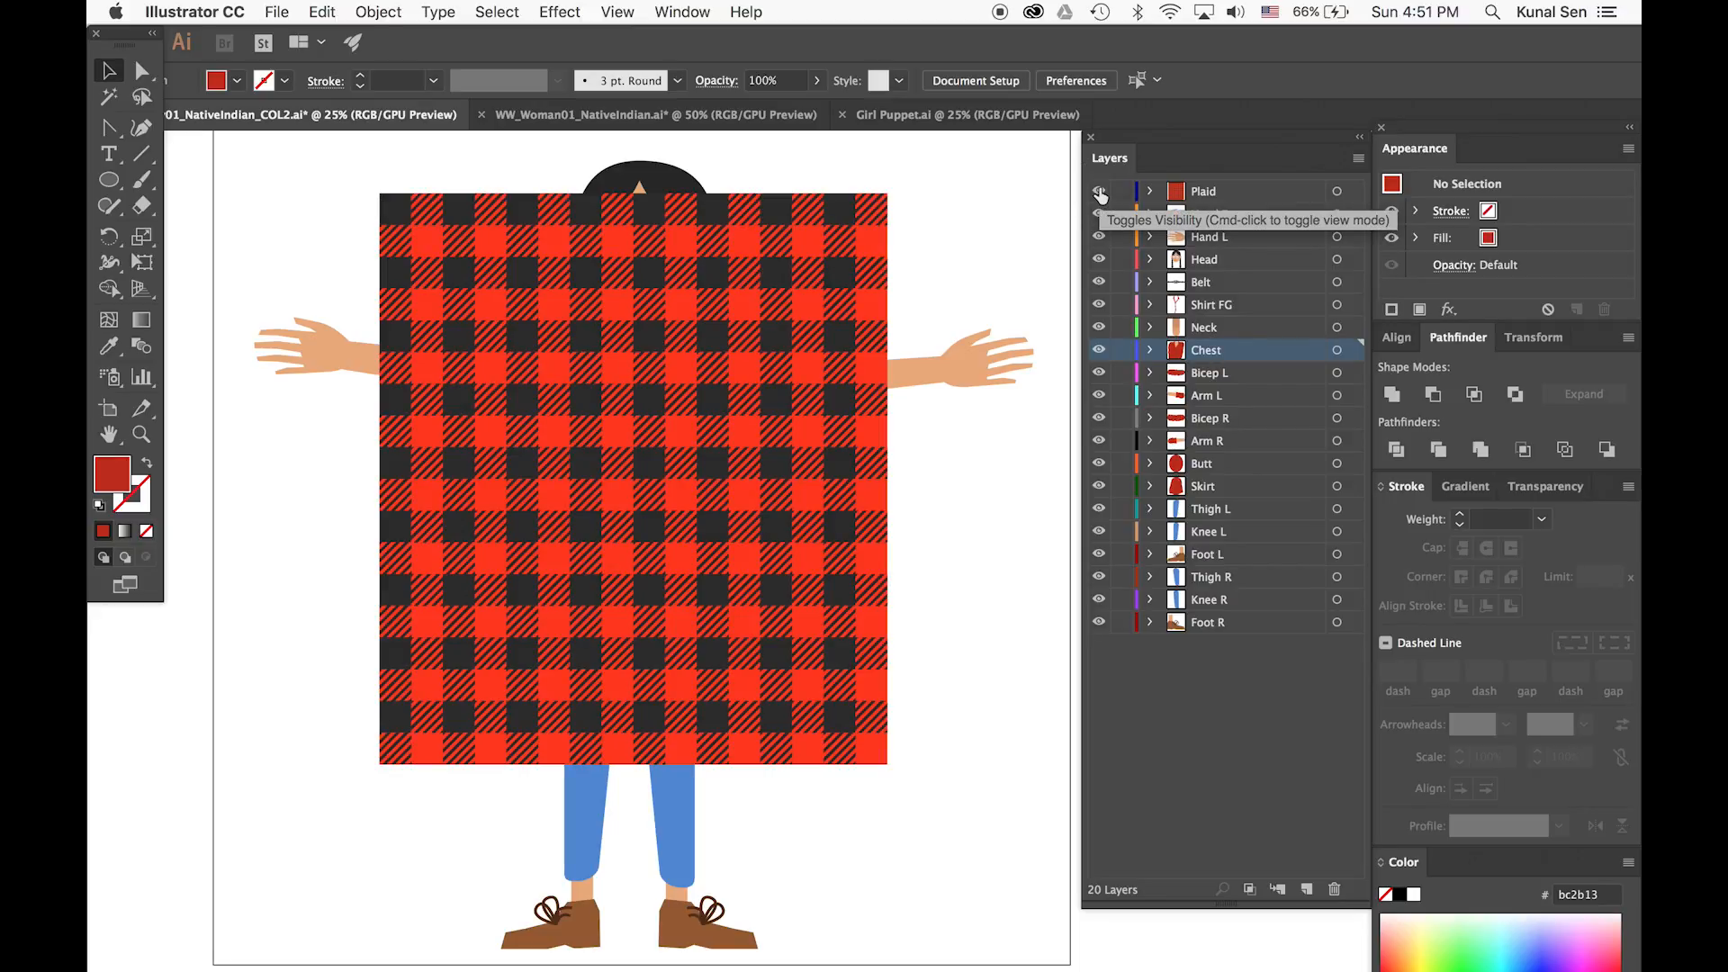
click(1099, 191)
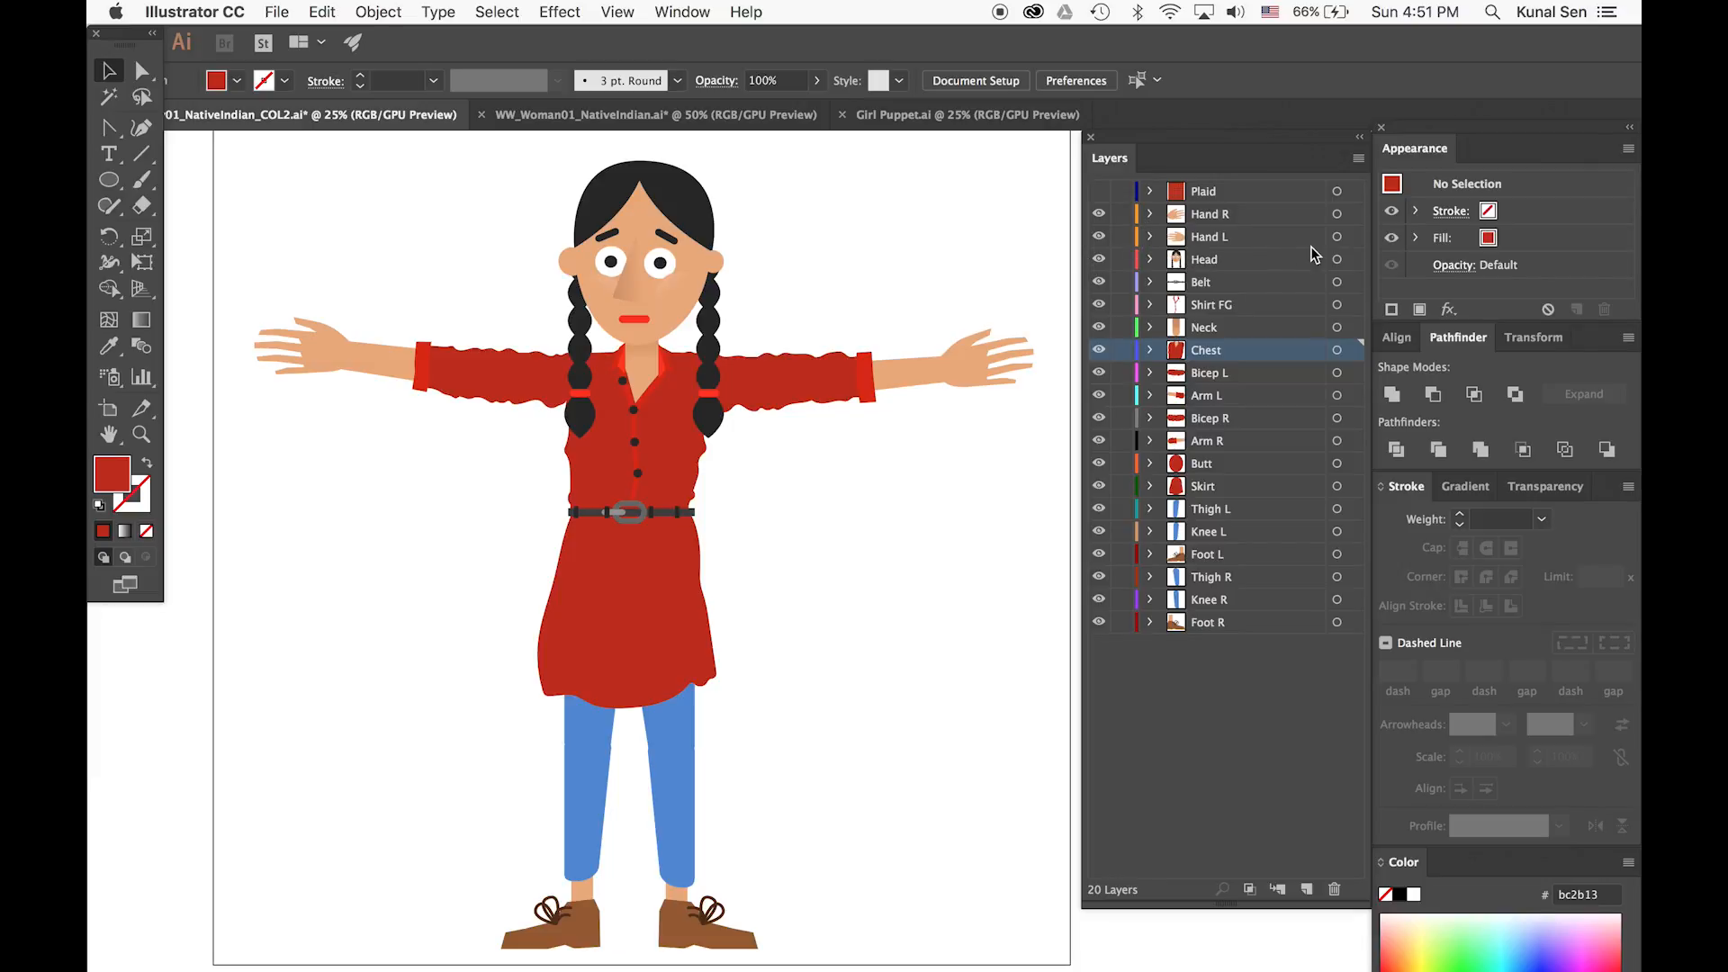
click(1337, 216)
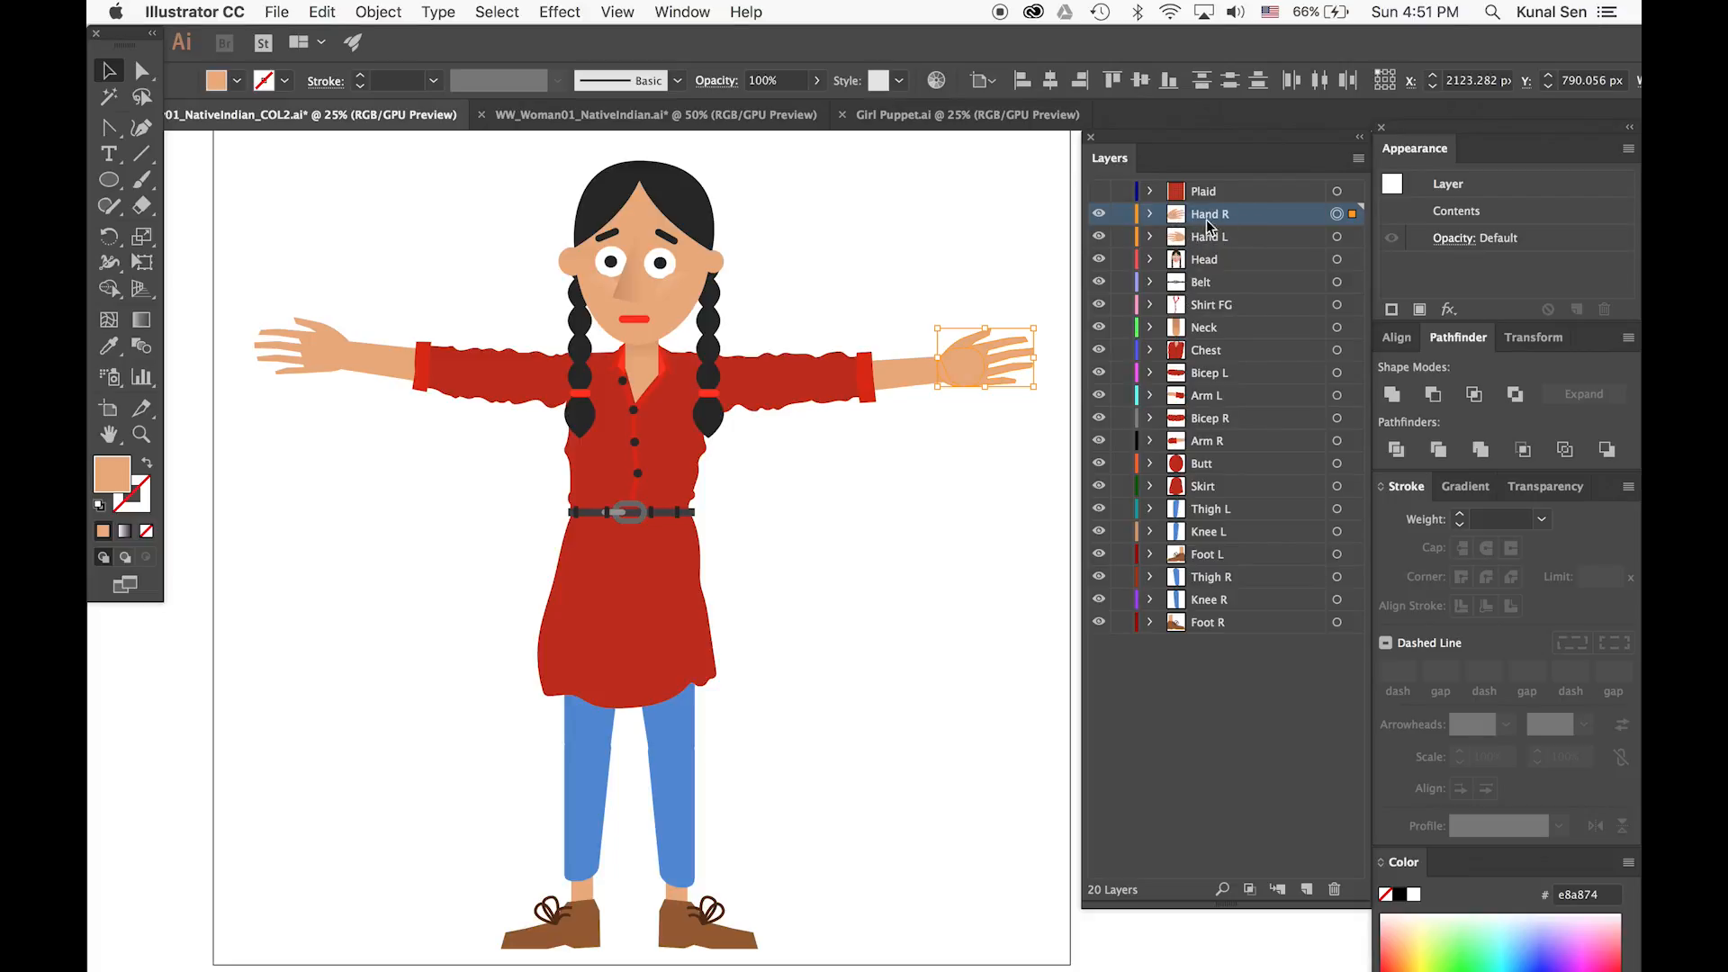
click(880, 385)
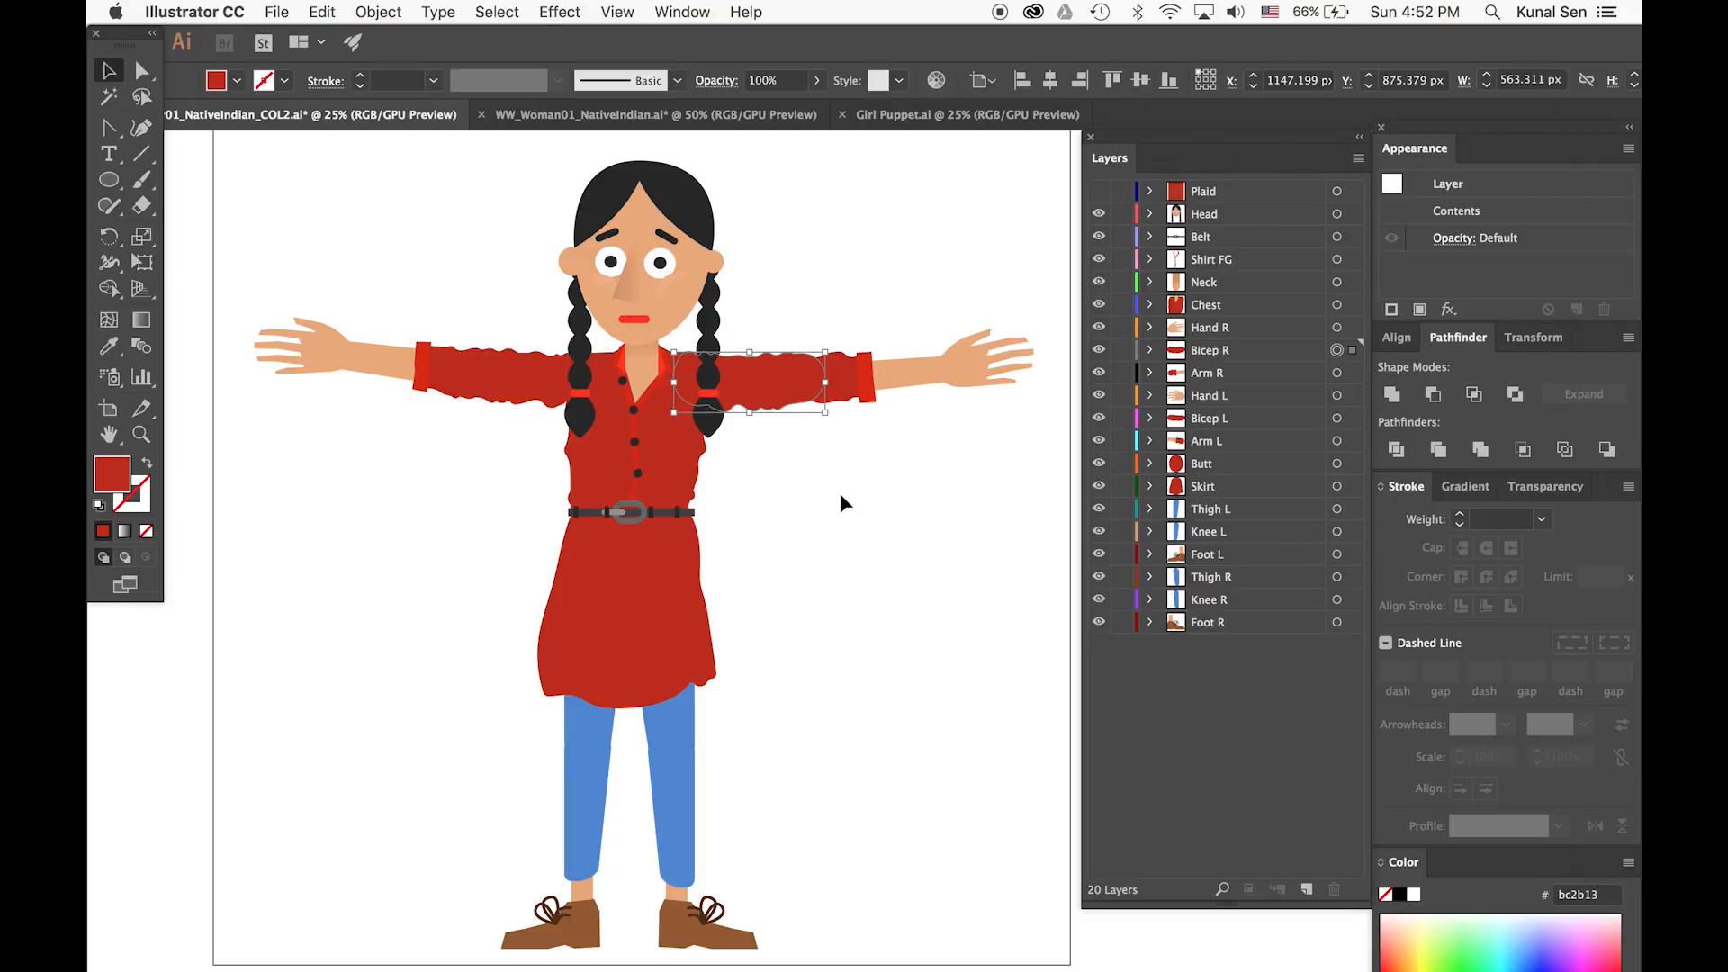
Select the lower leg shape on the Knee R layer to inspect how the leg is separated
click(684, 826)
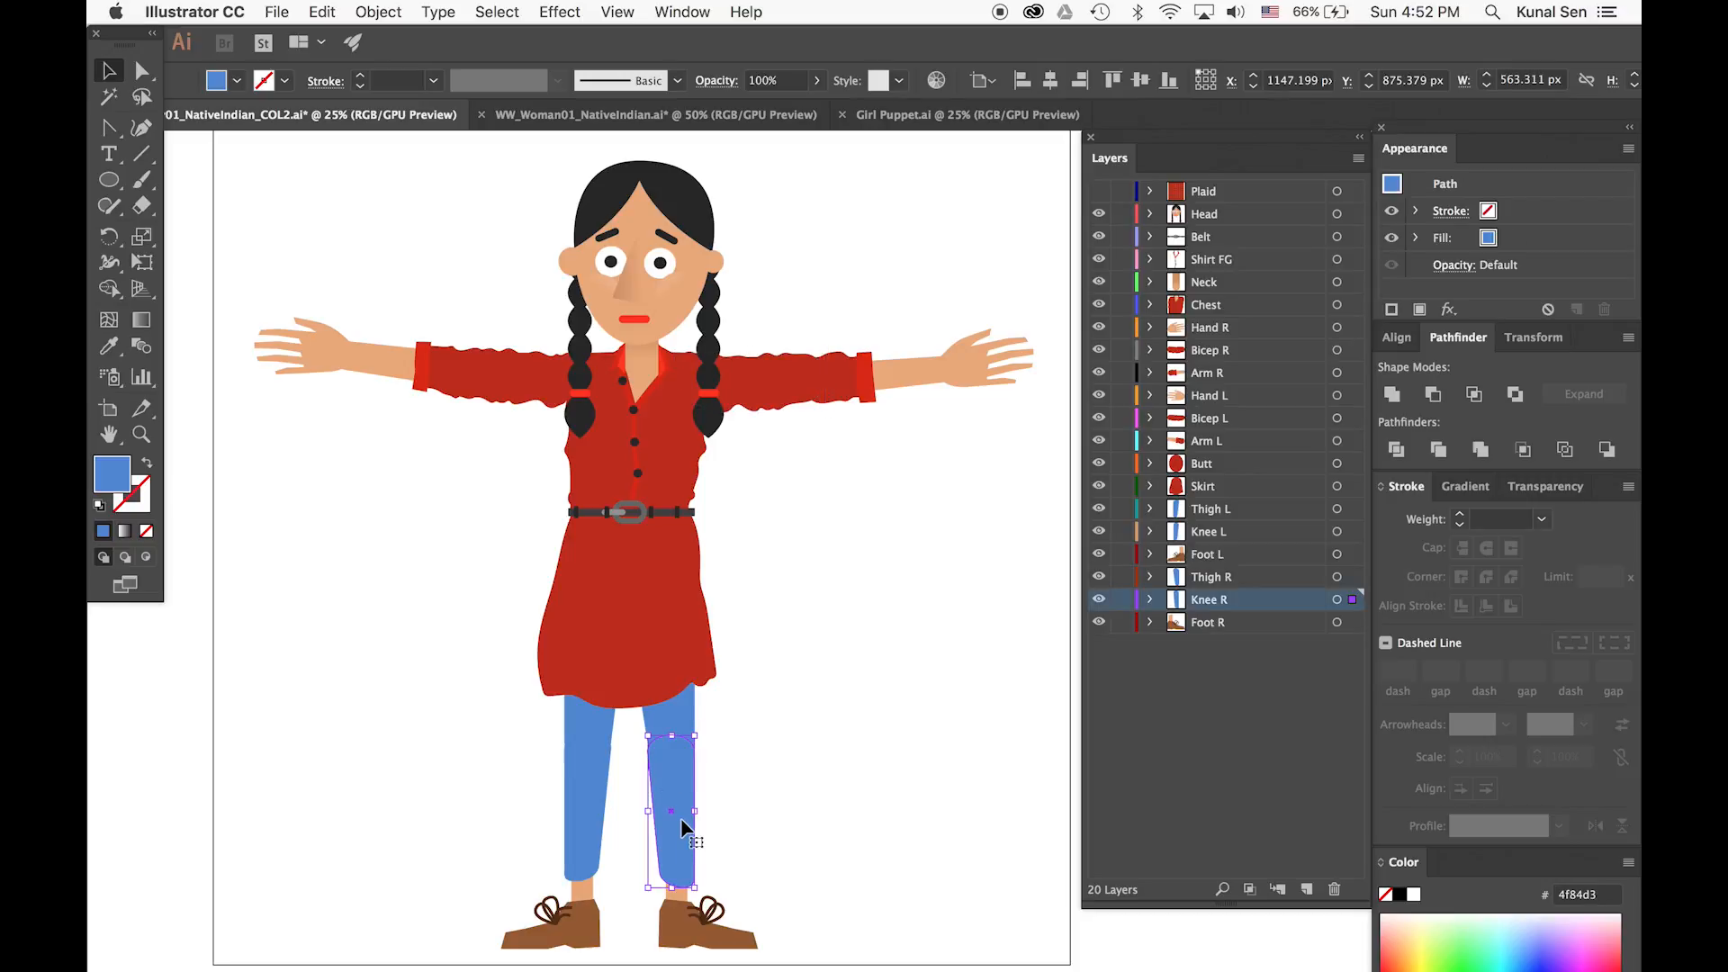
drag(729, 783, 801, 679)
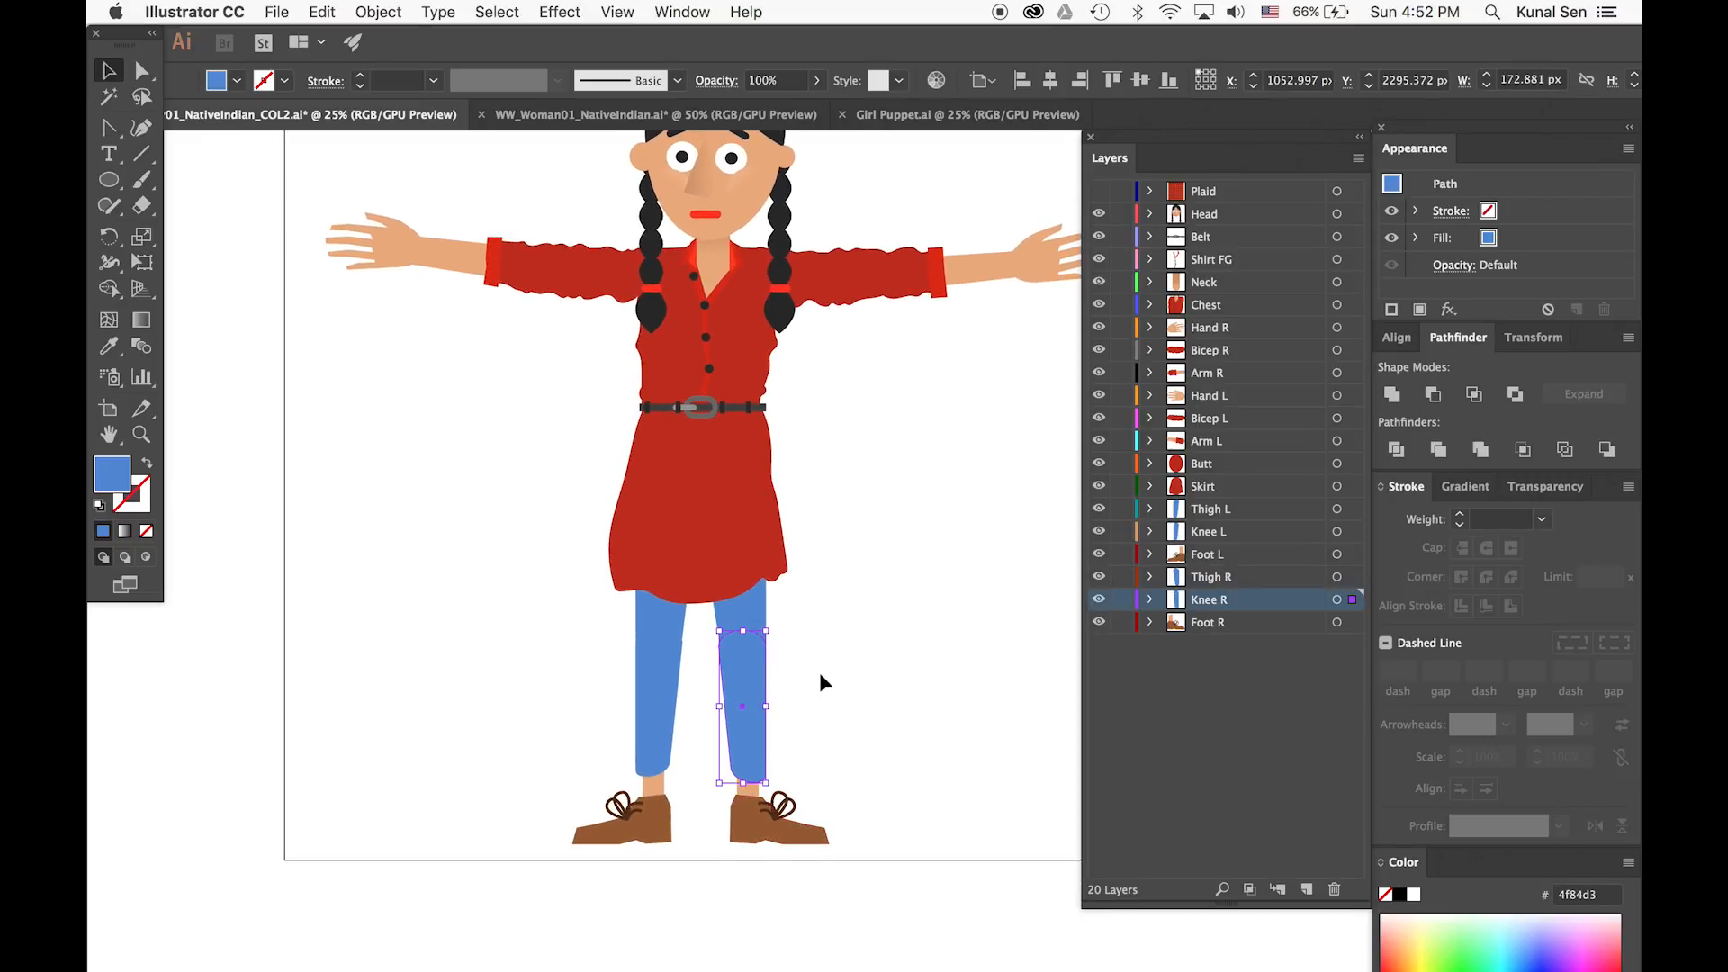
scroll(837, 634, up, 5)
scroll(837, 635, right, 5)
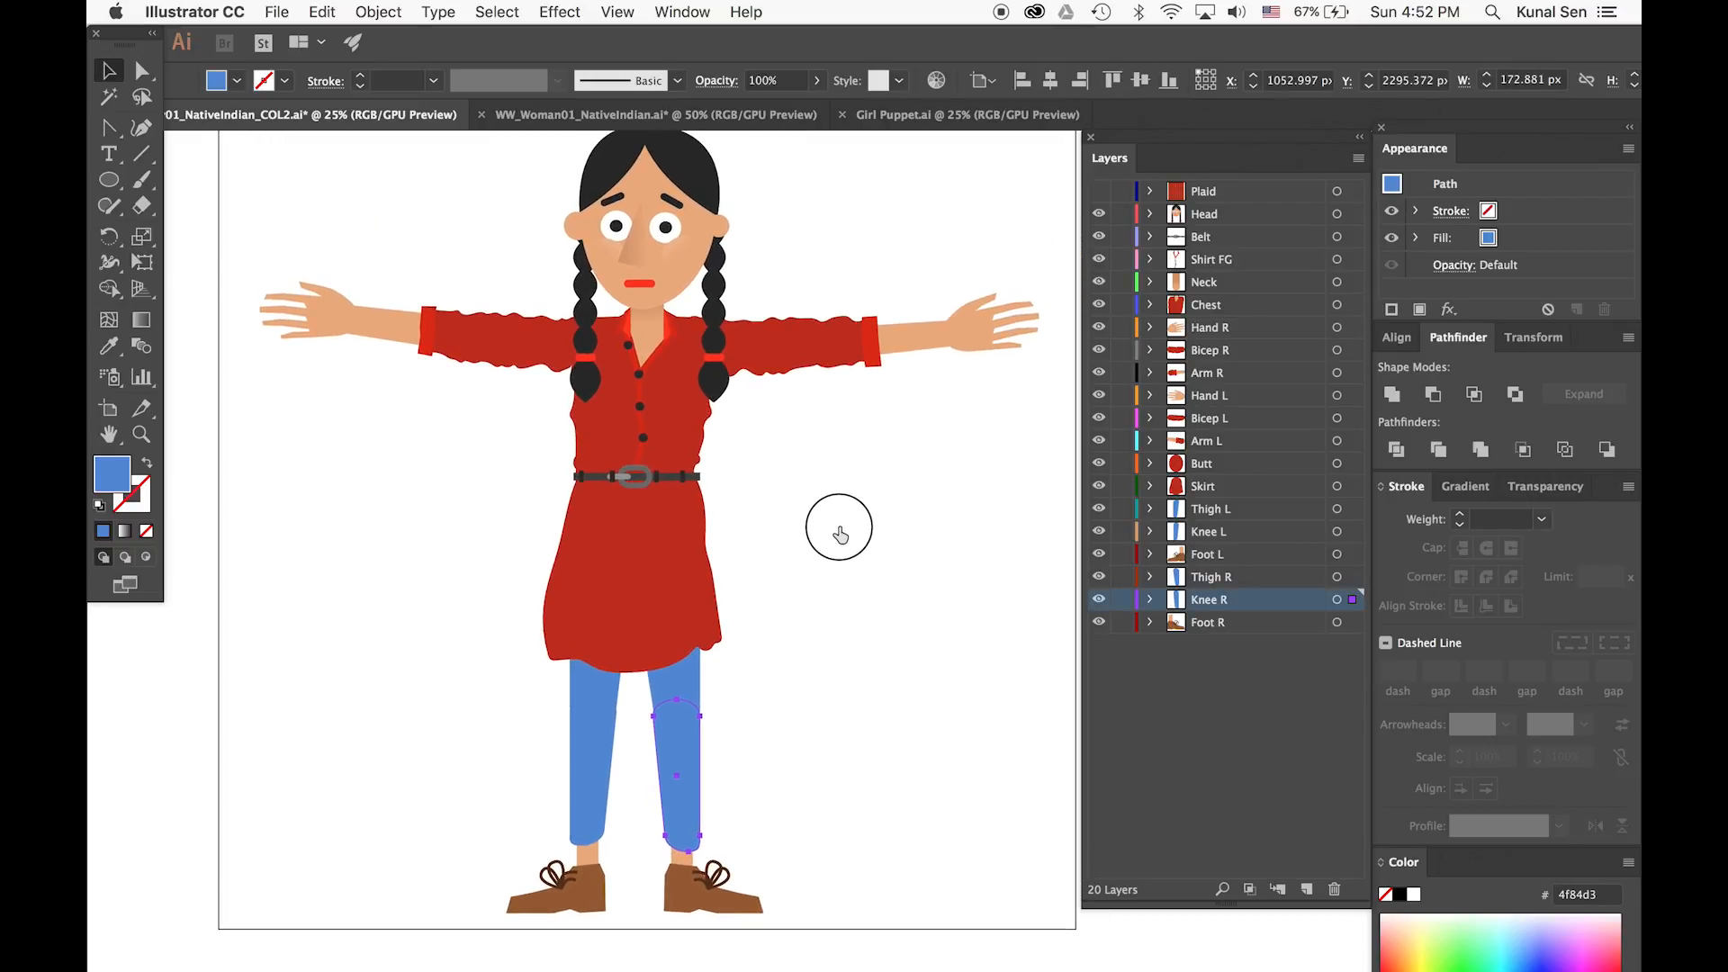
Switch to the WW_Woman01_NativeIndian.ai head document and save it
click(640, 114)
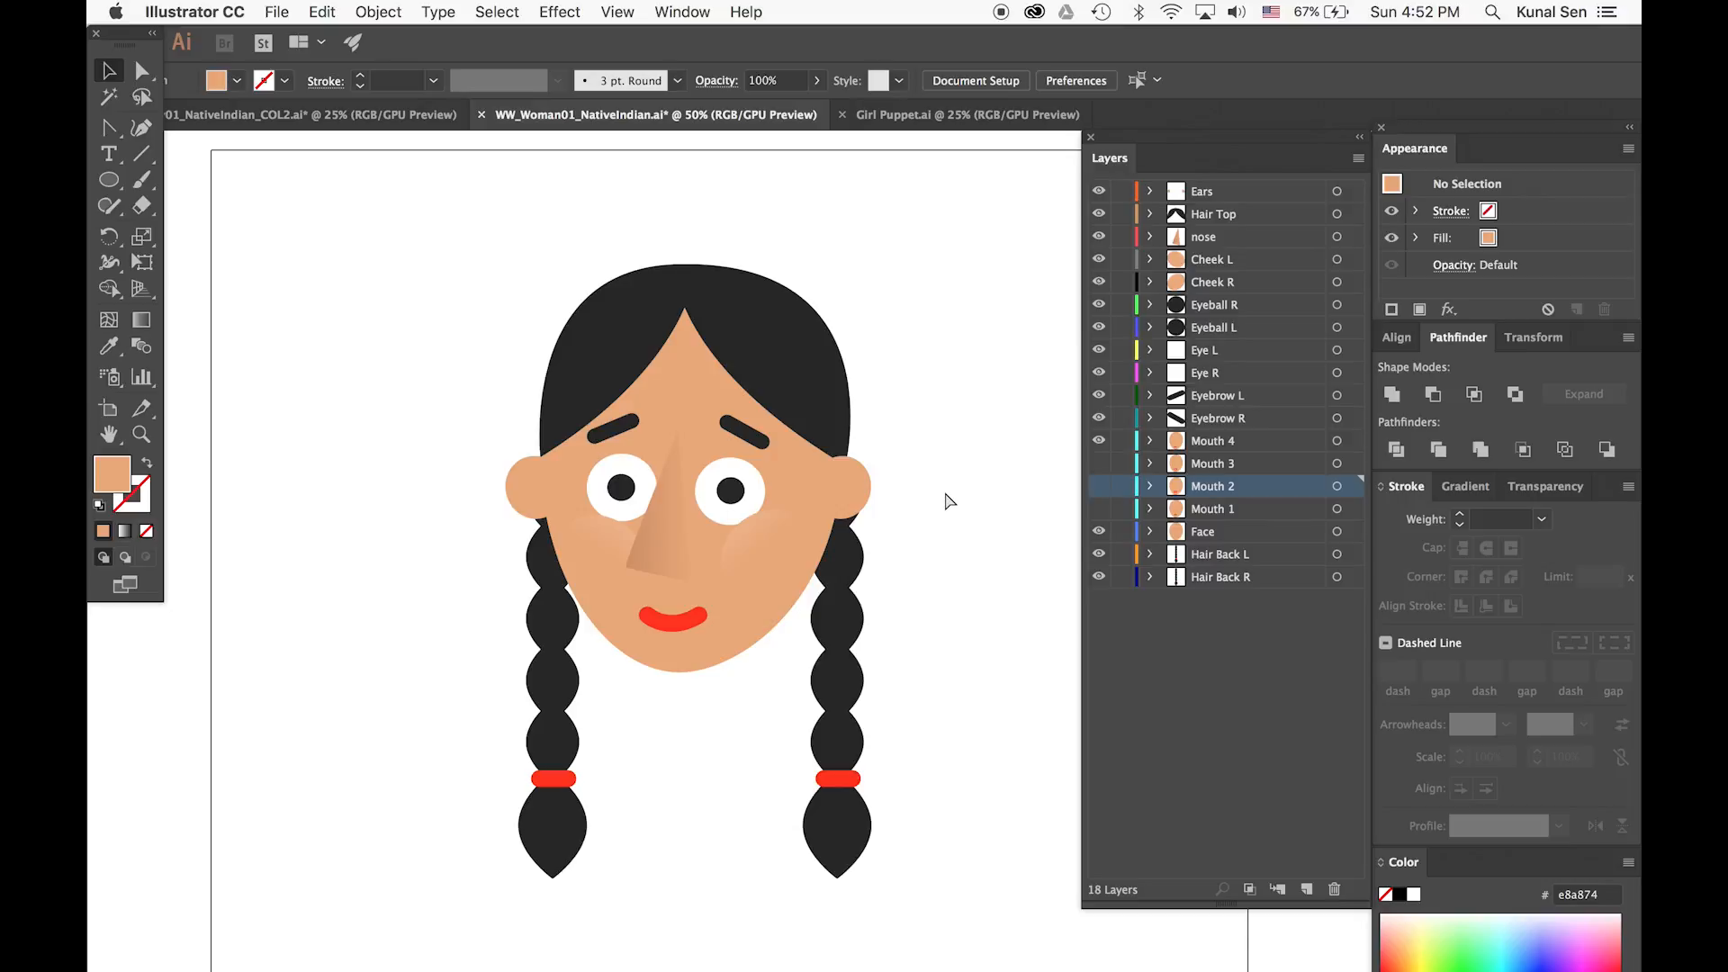
key(super+s)
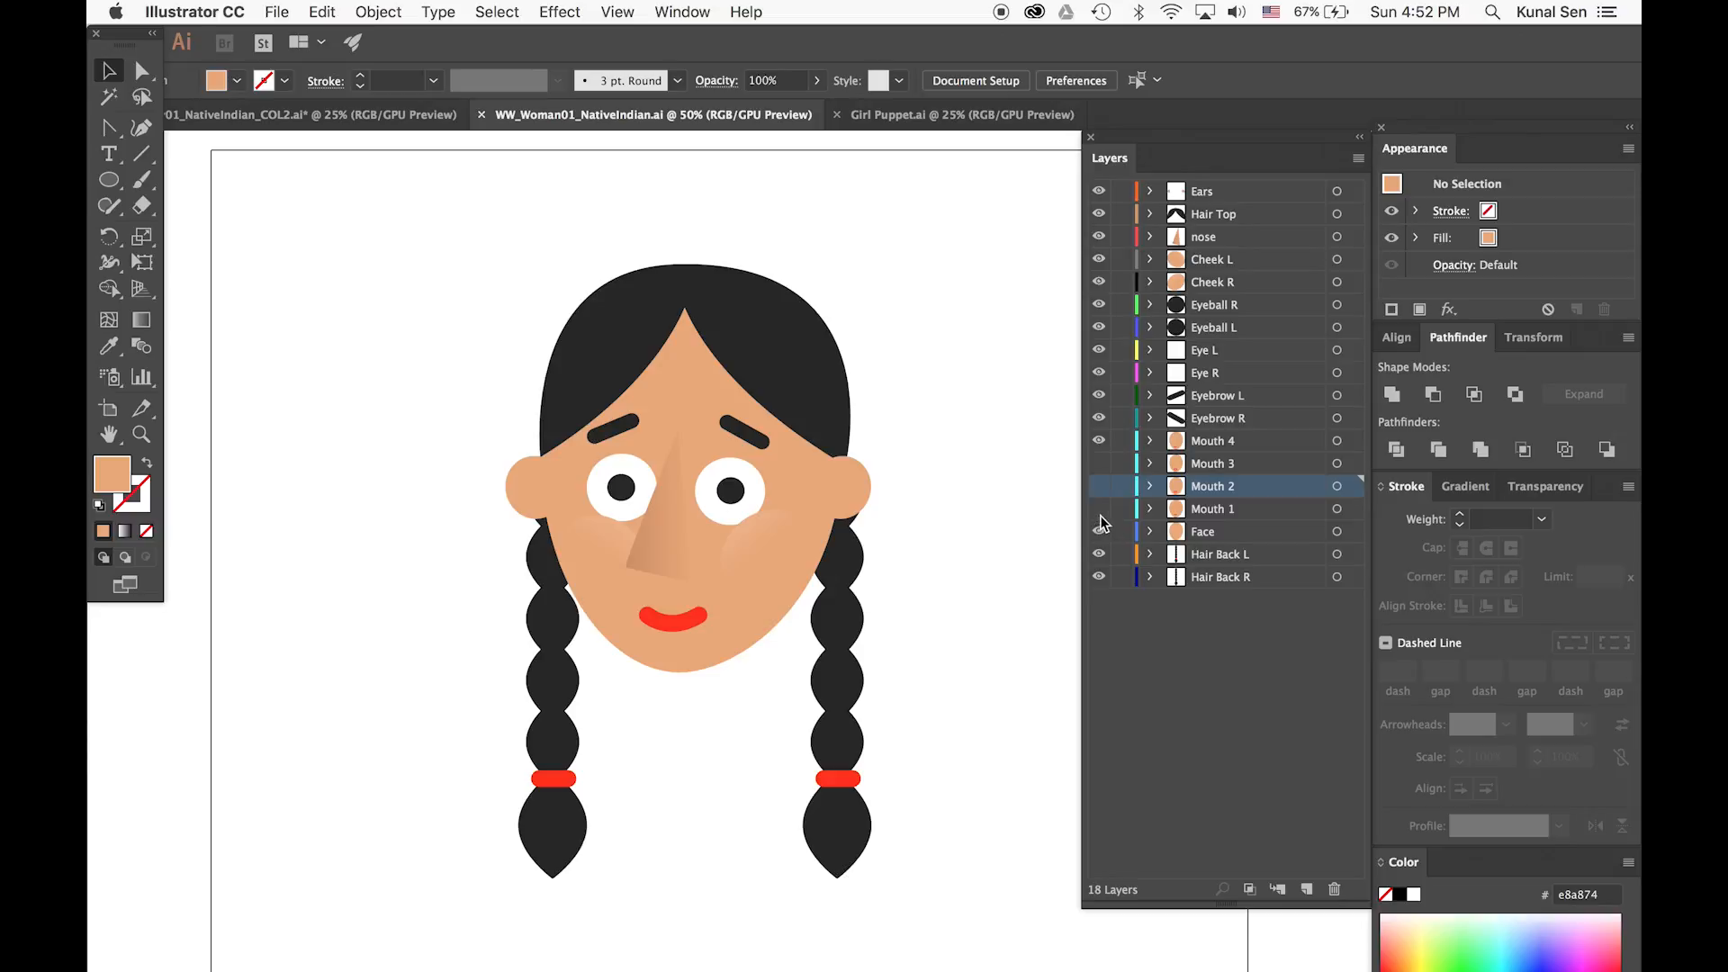
Show the Mouth 4, 3, 2 and 1 layers one at a time, leaving all mouths and the Face layer hidden
click(1100, 443)
click(1100, 443)
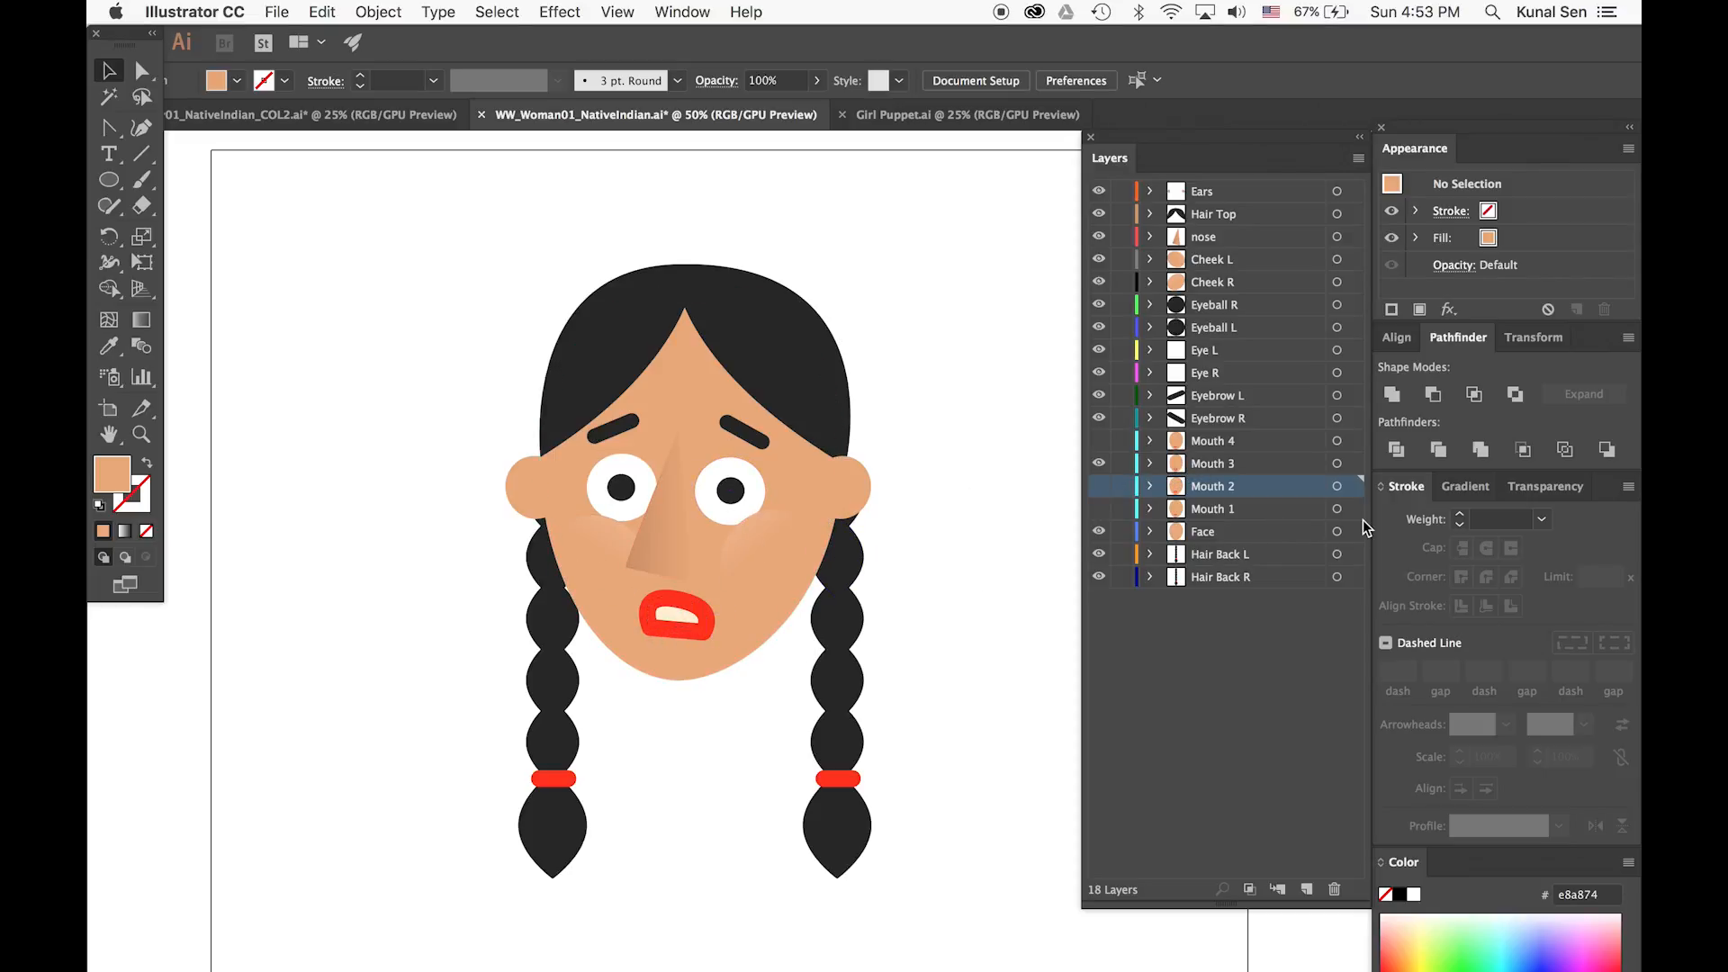
click(1099, 463)
click(1099, 486)
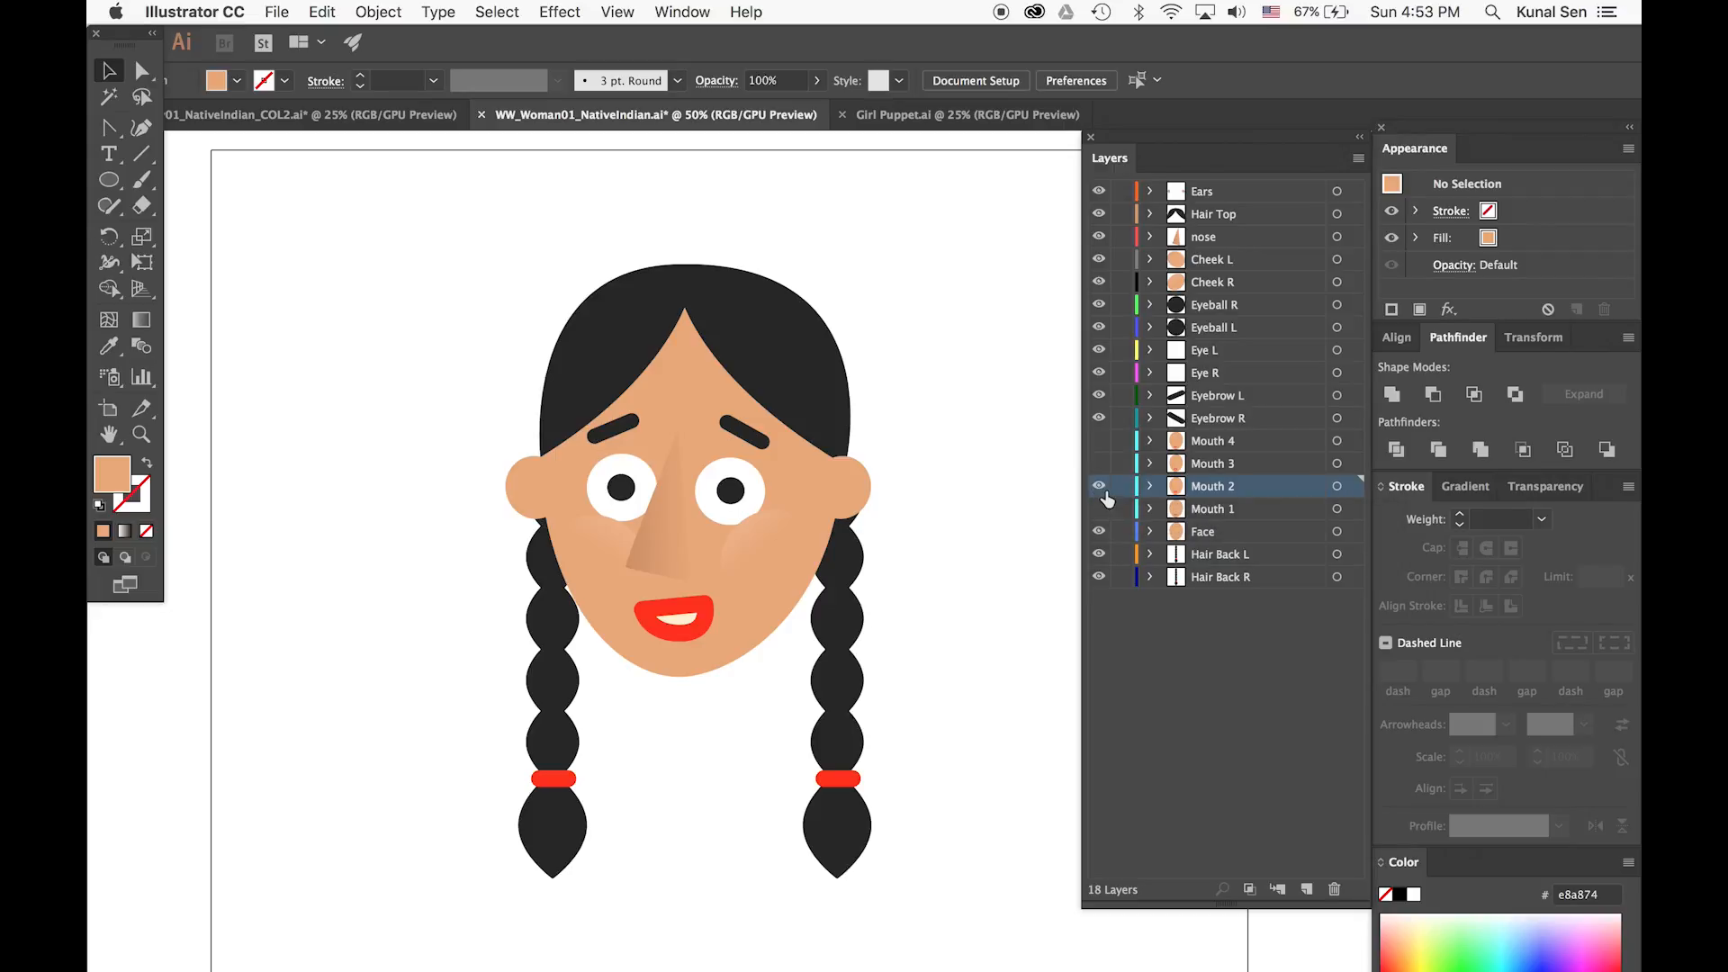
click(1099, 486)
click(1099, 508)
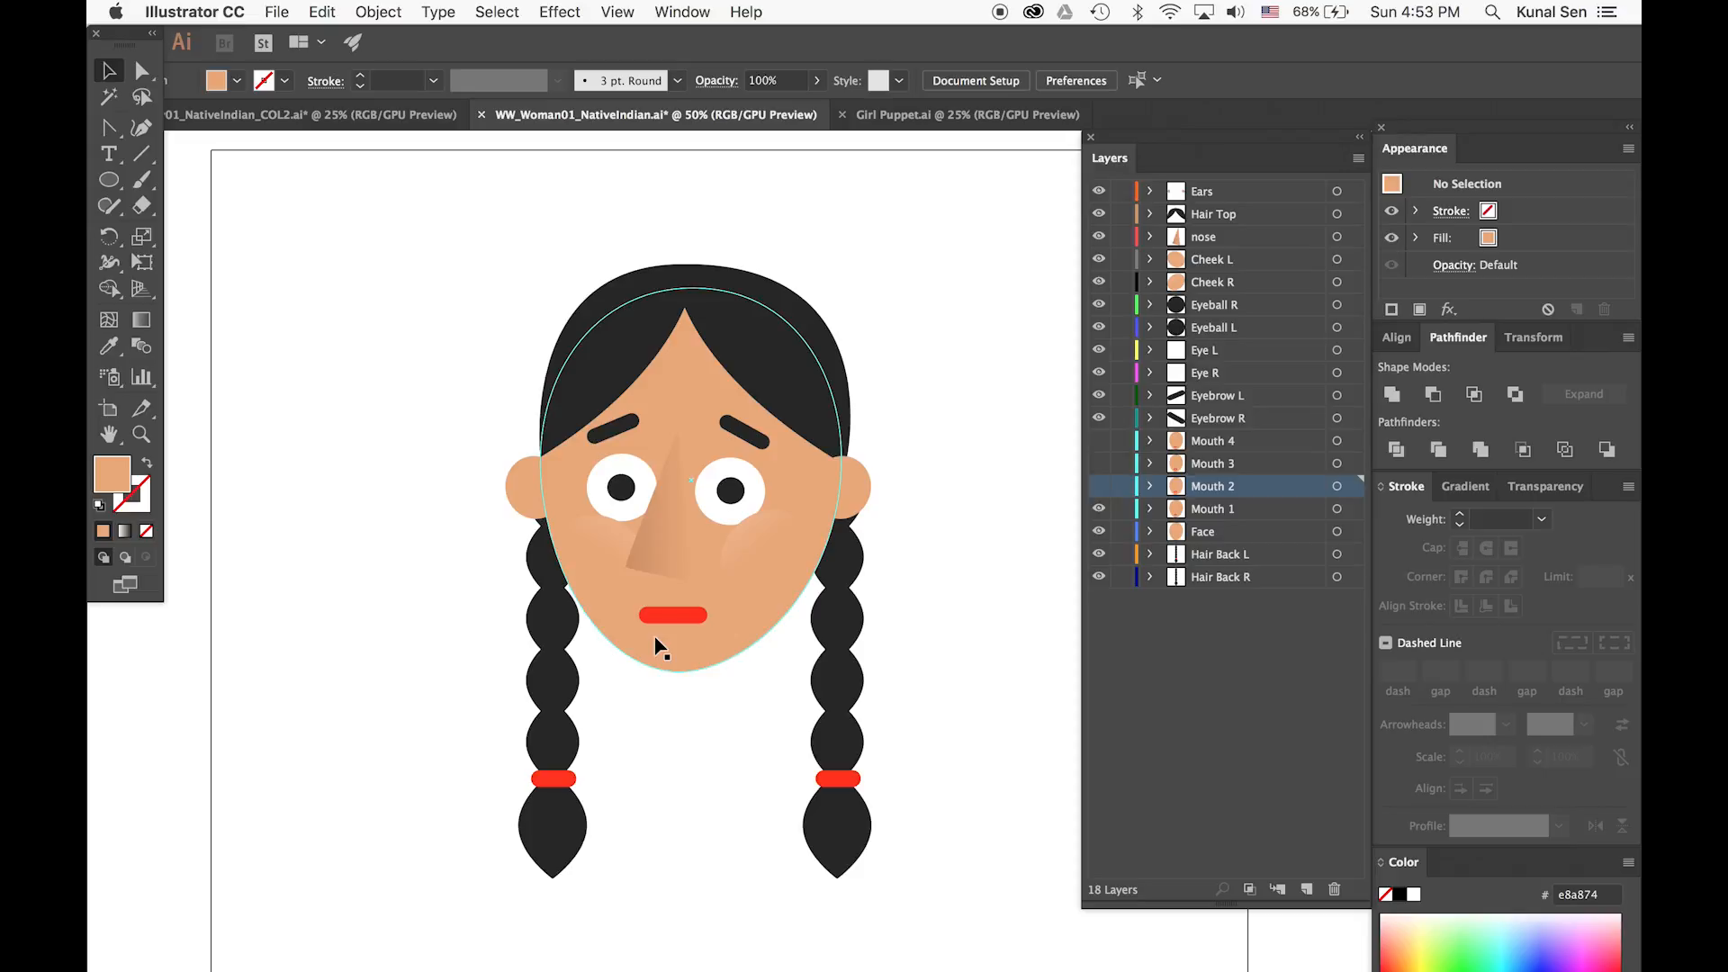
click(1099, 509)
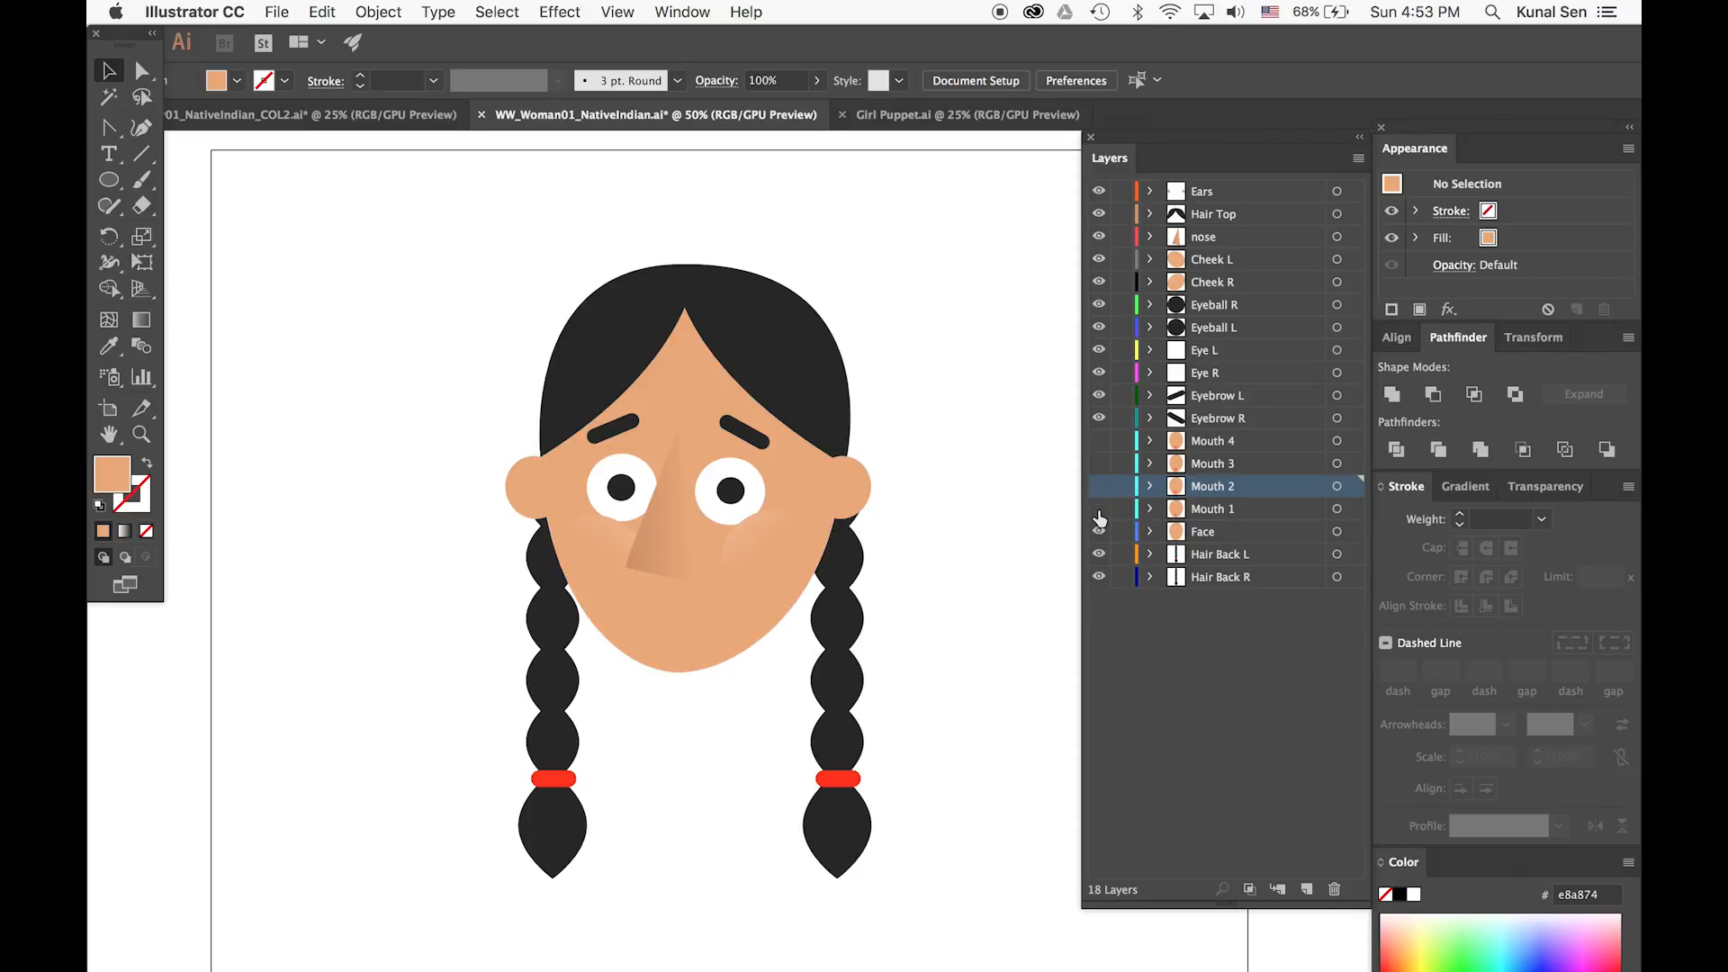
click(1099, 532)
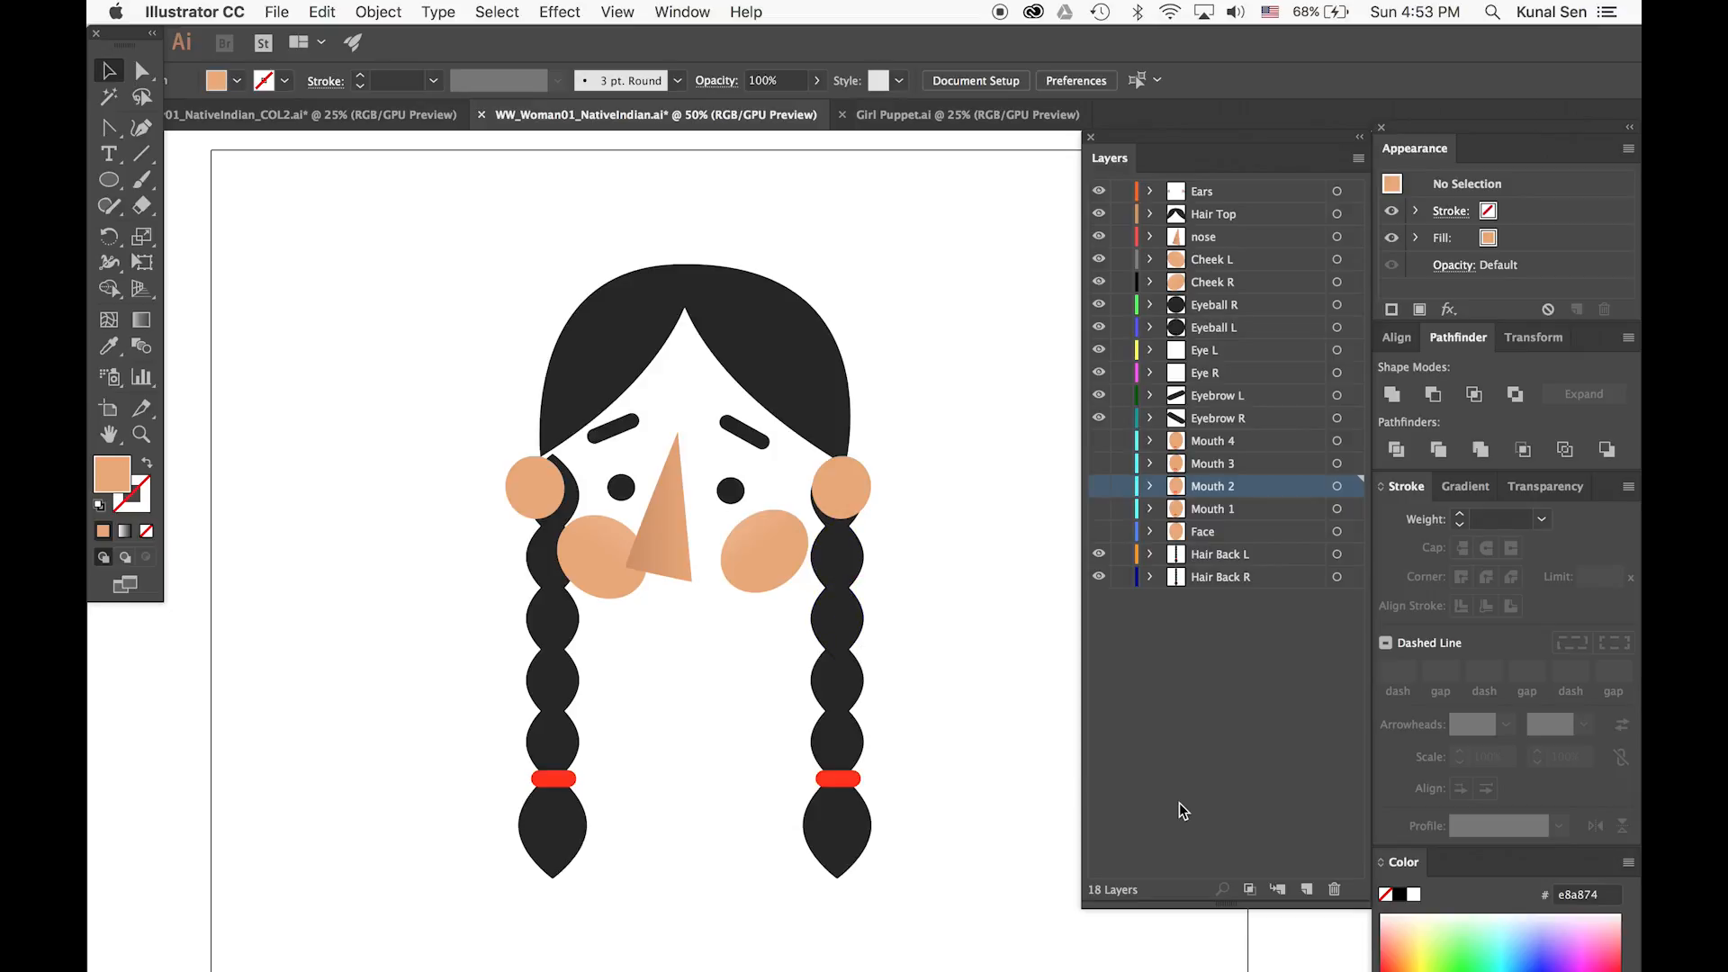
Create a new layer and place it beneath the Hair Back R layer
click(1302, 889)
drag(1248, 494, 1242, 663)
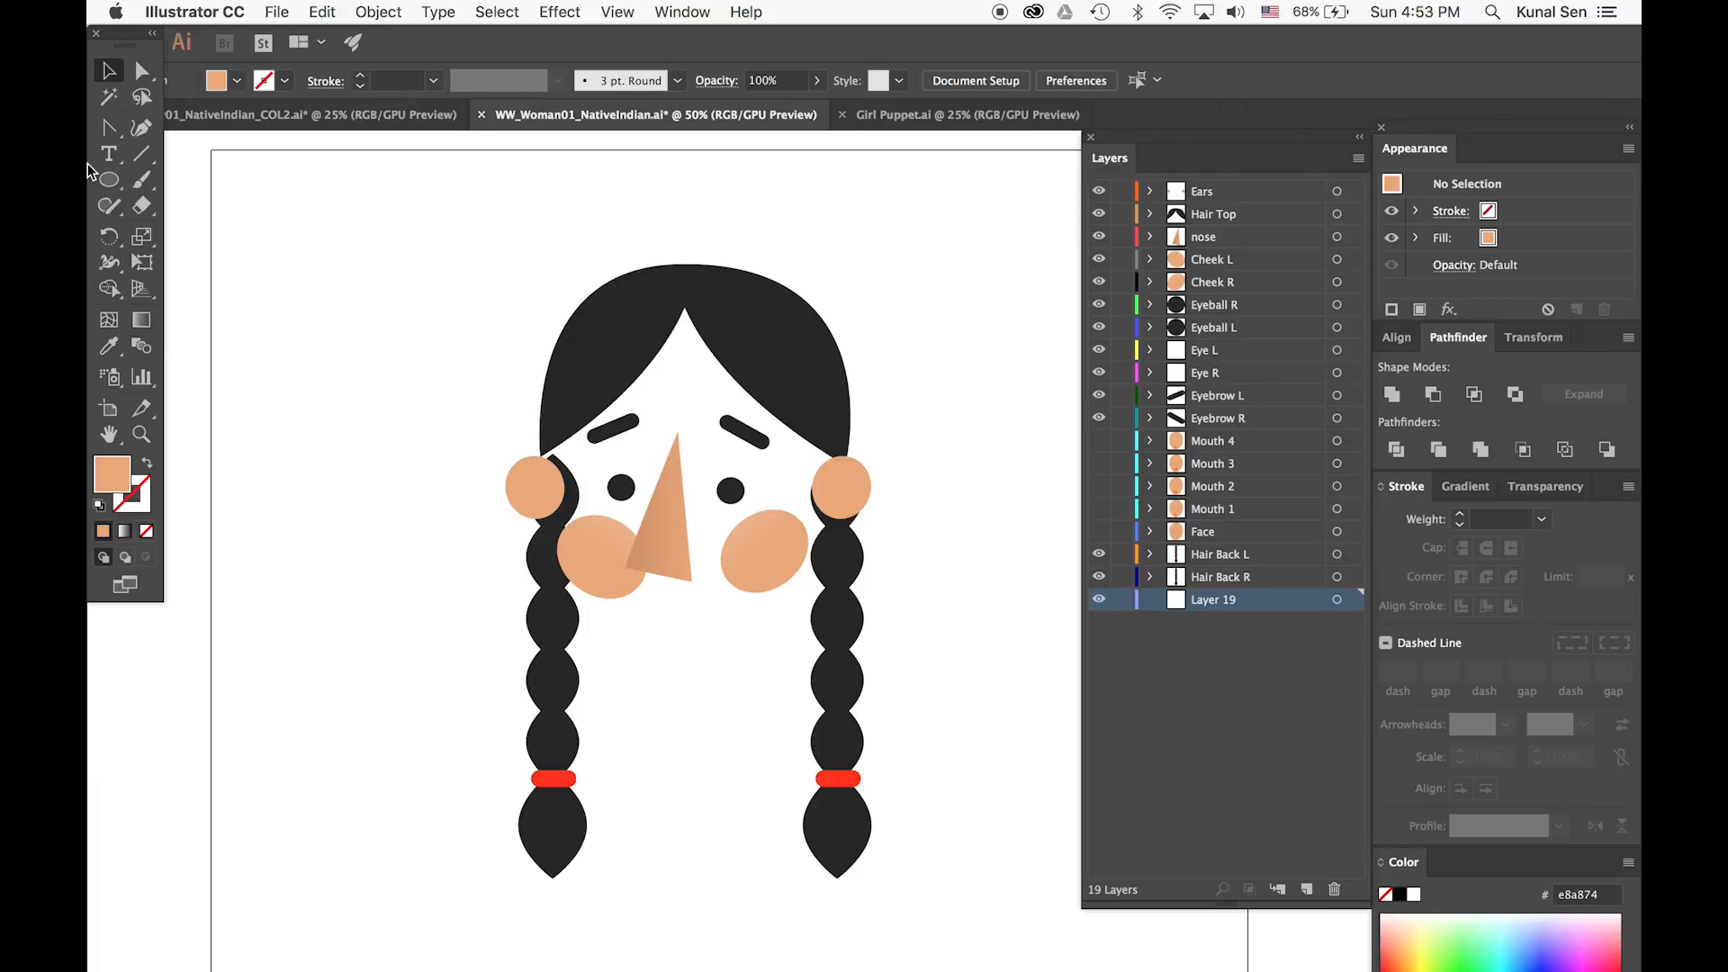
Draw a background rectangle about 1478 by 1454 px behind the head, filled with grey 777777
drag(113, 180, 180, 179)
double_click(112, 473)
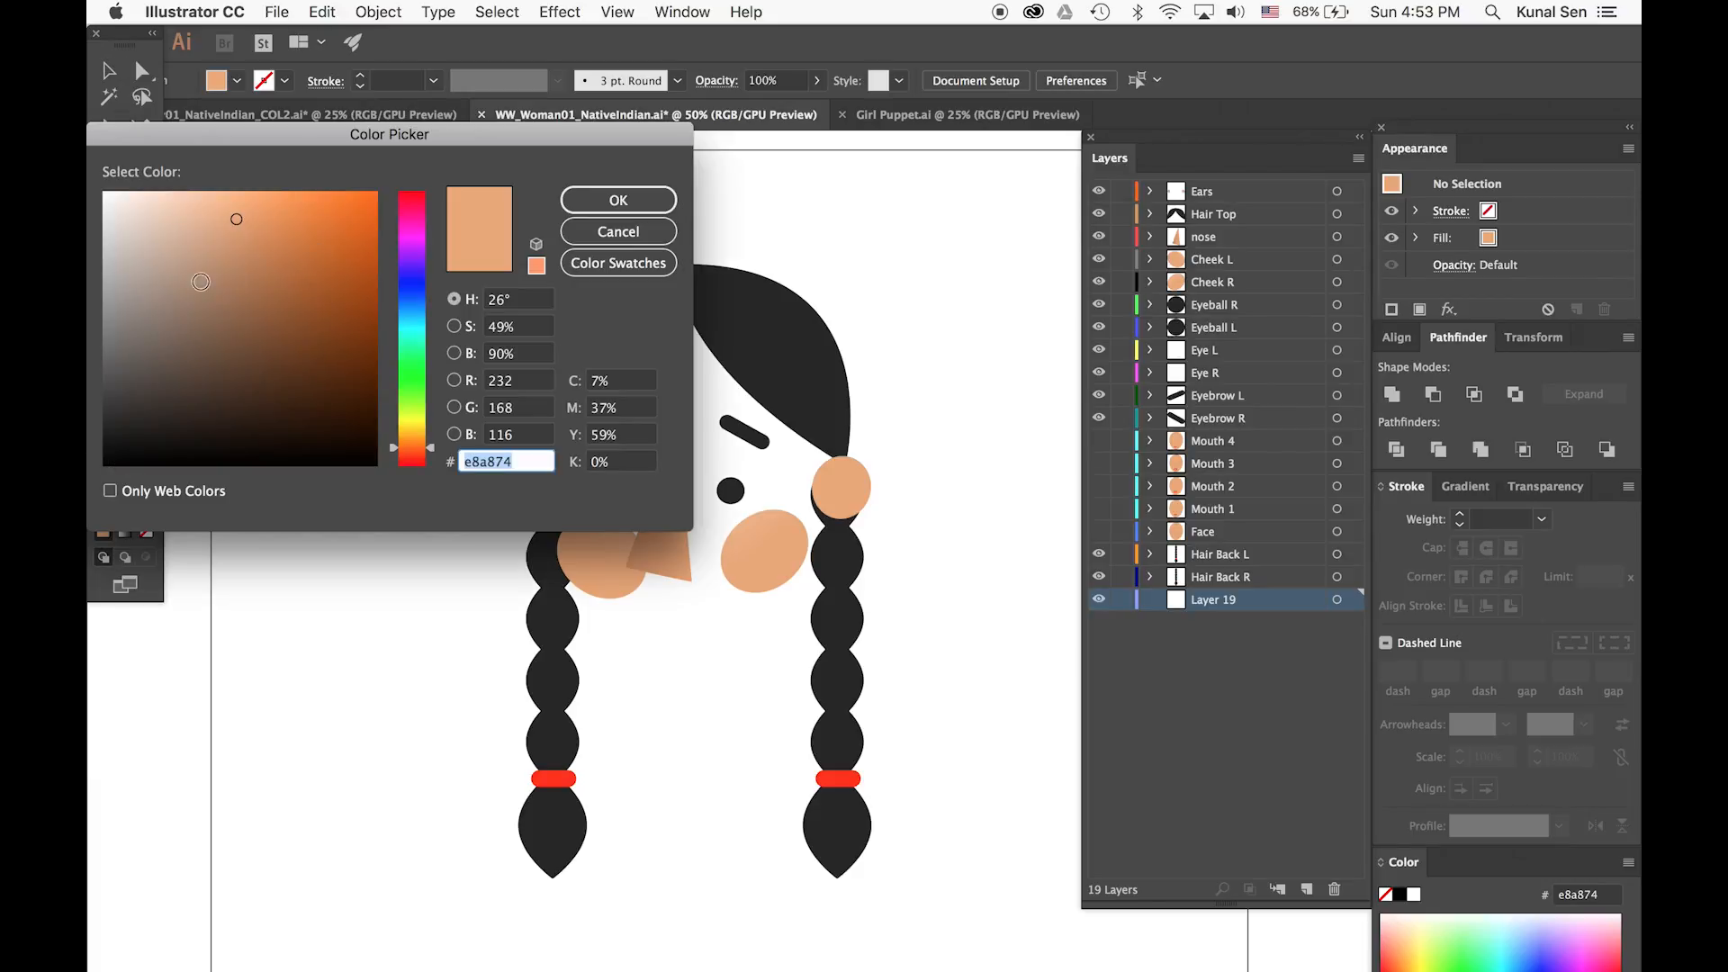
text(777777)
click(659, 200)
mouse_move(297, 184)
mouse_down()
mouse_move(1042, 829)
mouse_move(1041, 926)
mouse_move(1093, 966)
mouse_up()
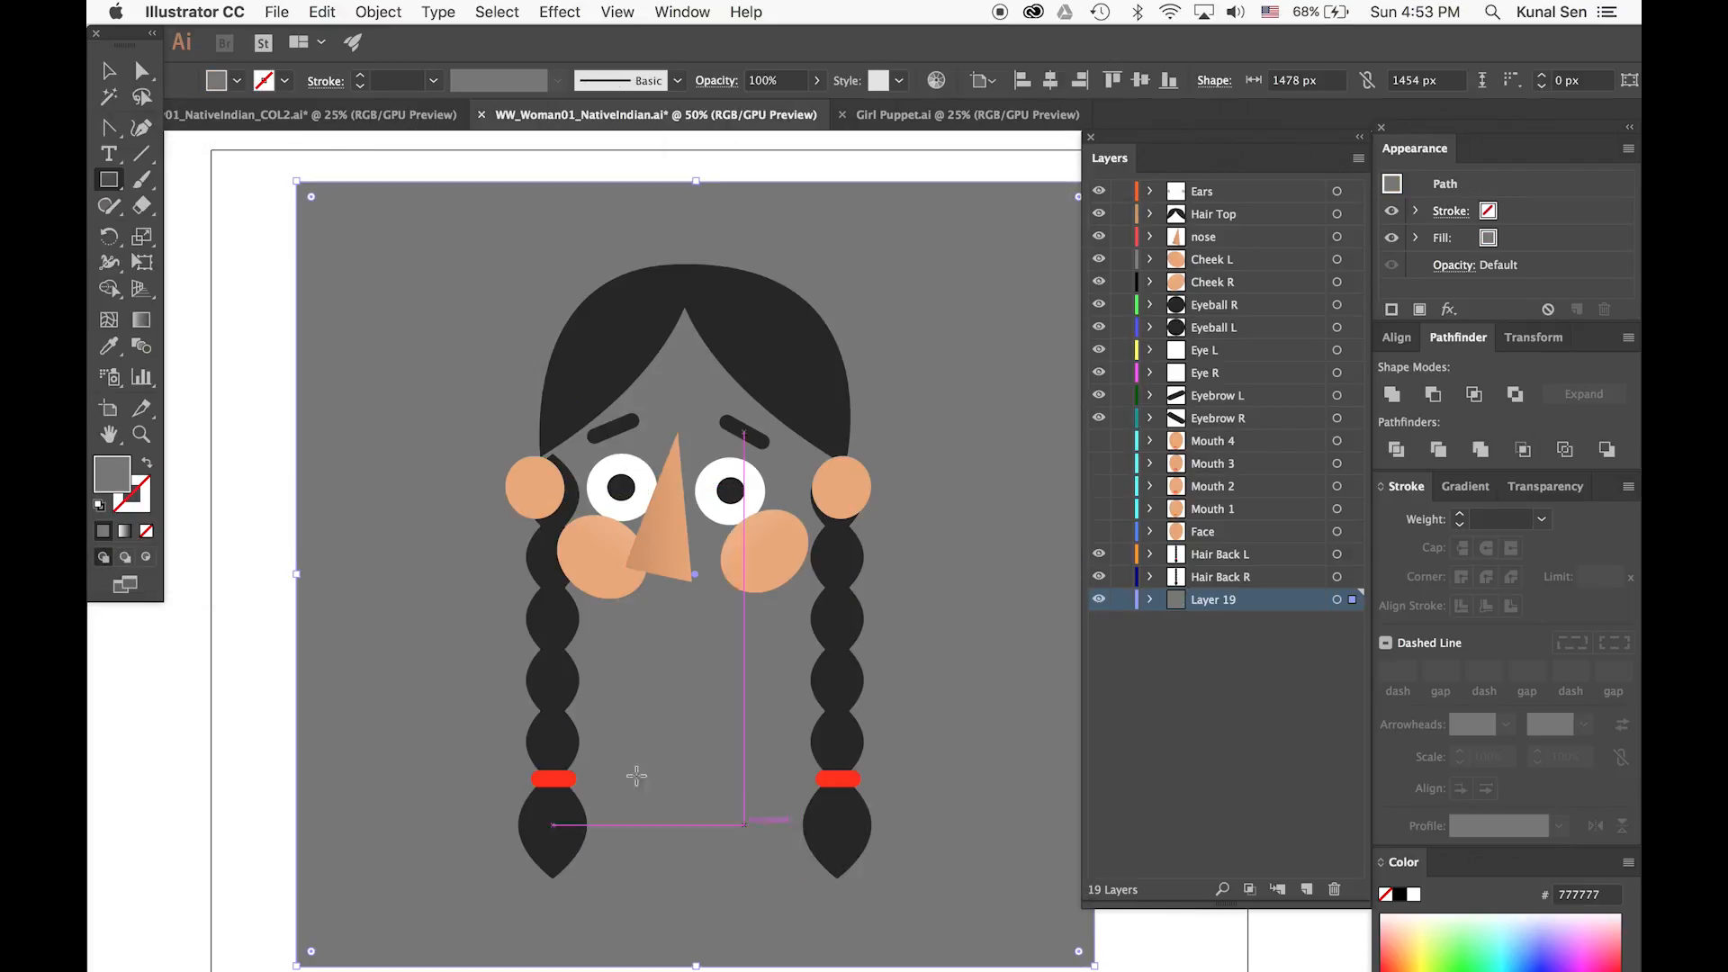
click(108, 70)
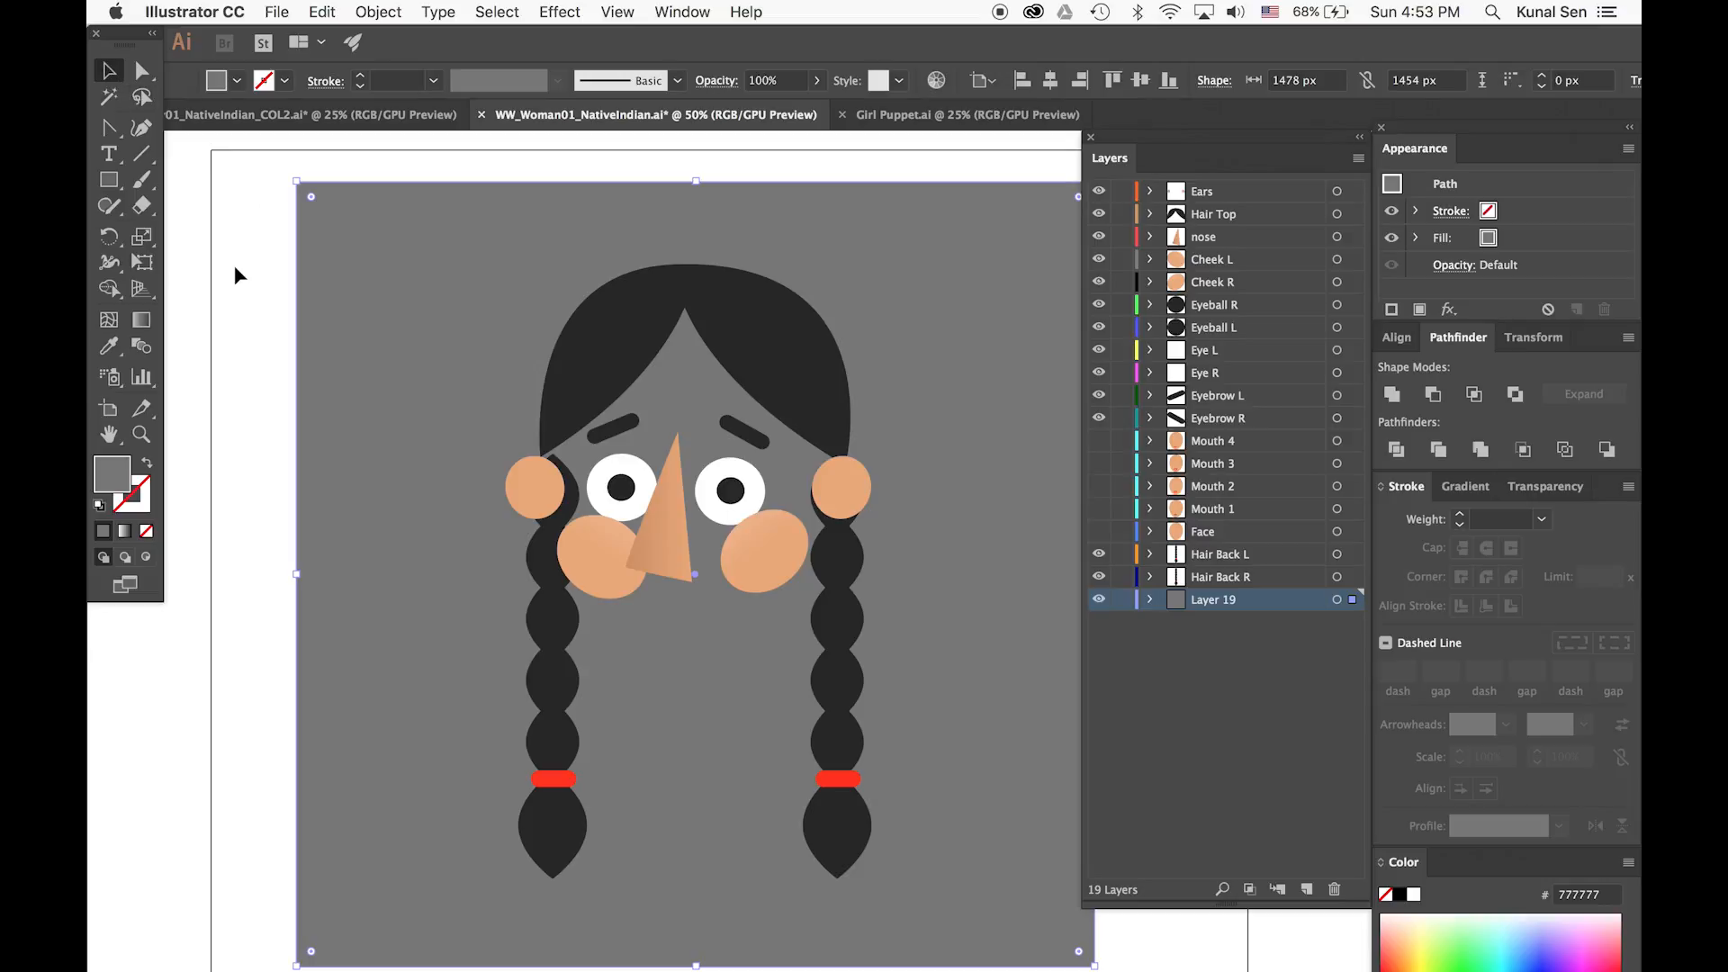
click(234, 266)
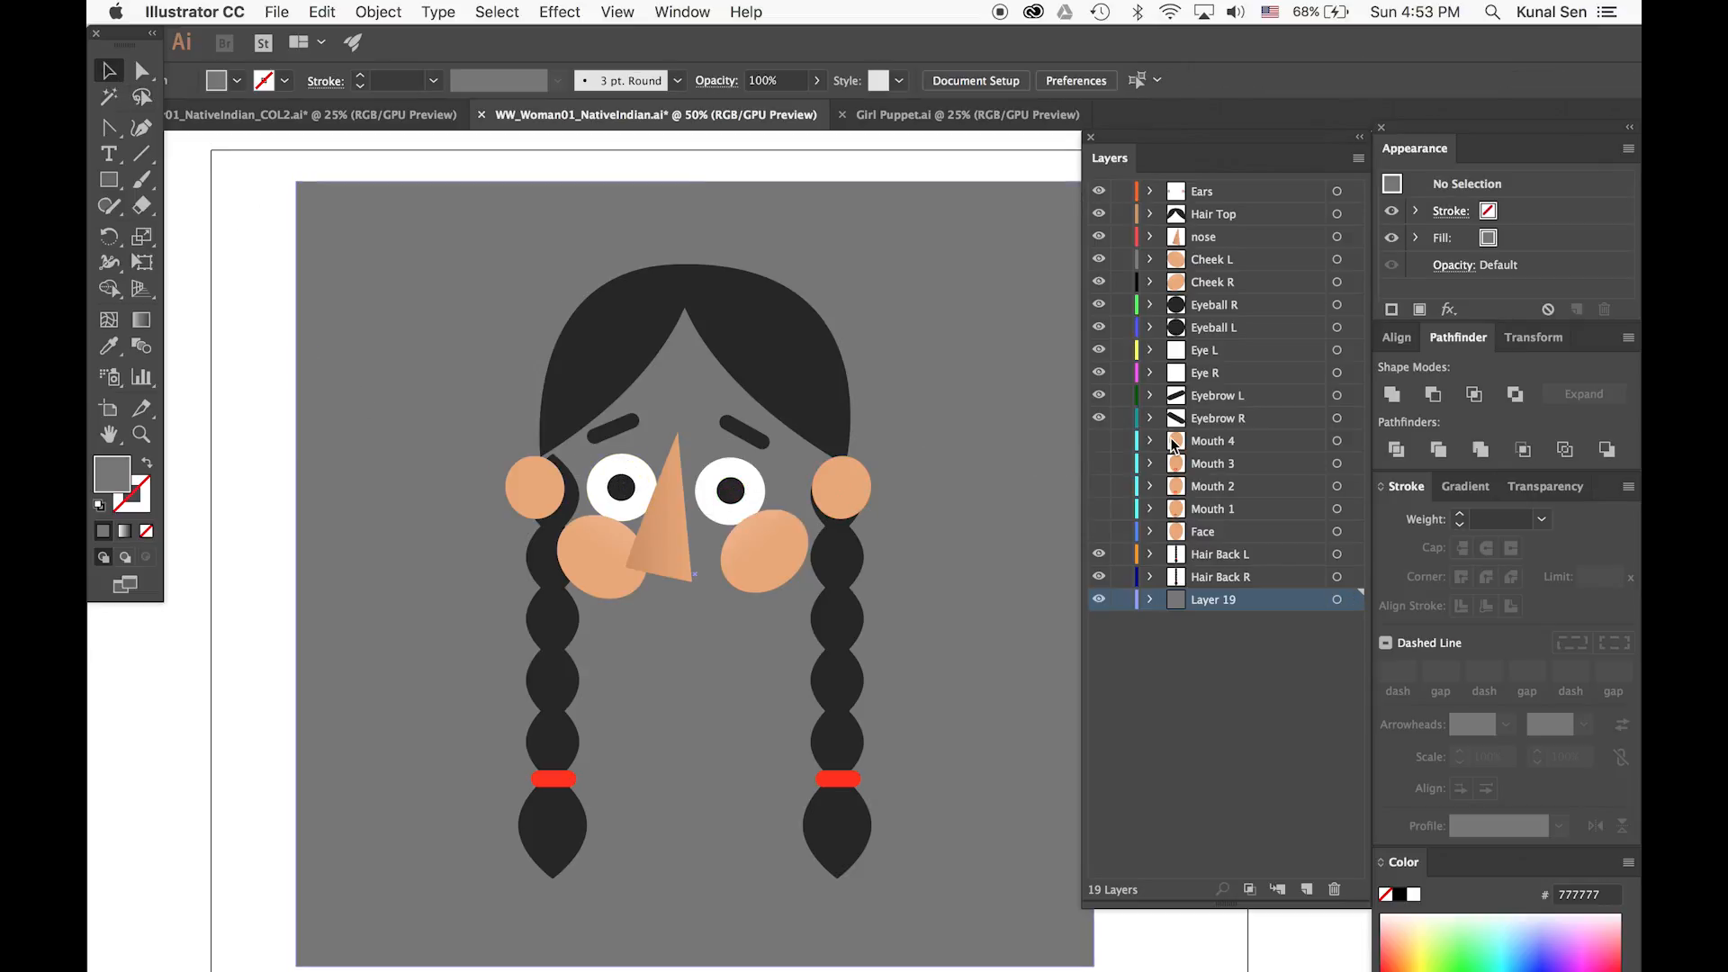
Show the Mouth 1 layer, and toggle Mouth 2, Mouth 3 and Mouth 4 on and off in turn to compare the expressions
click(1098, 511)
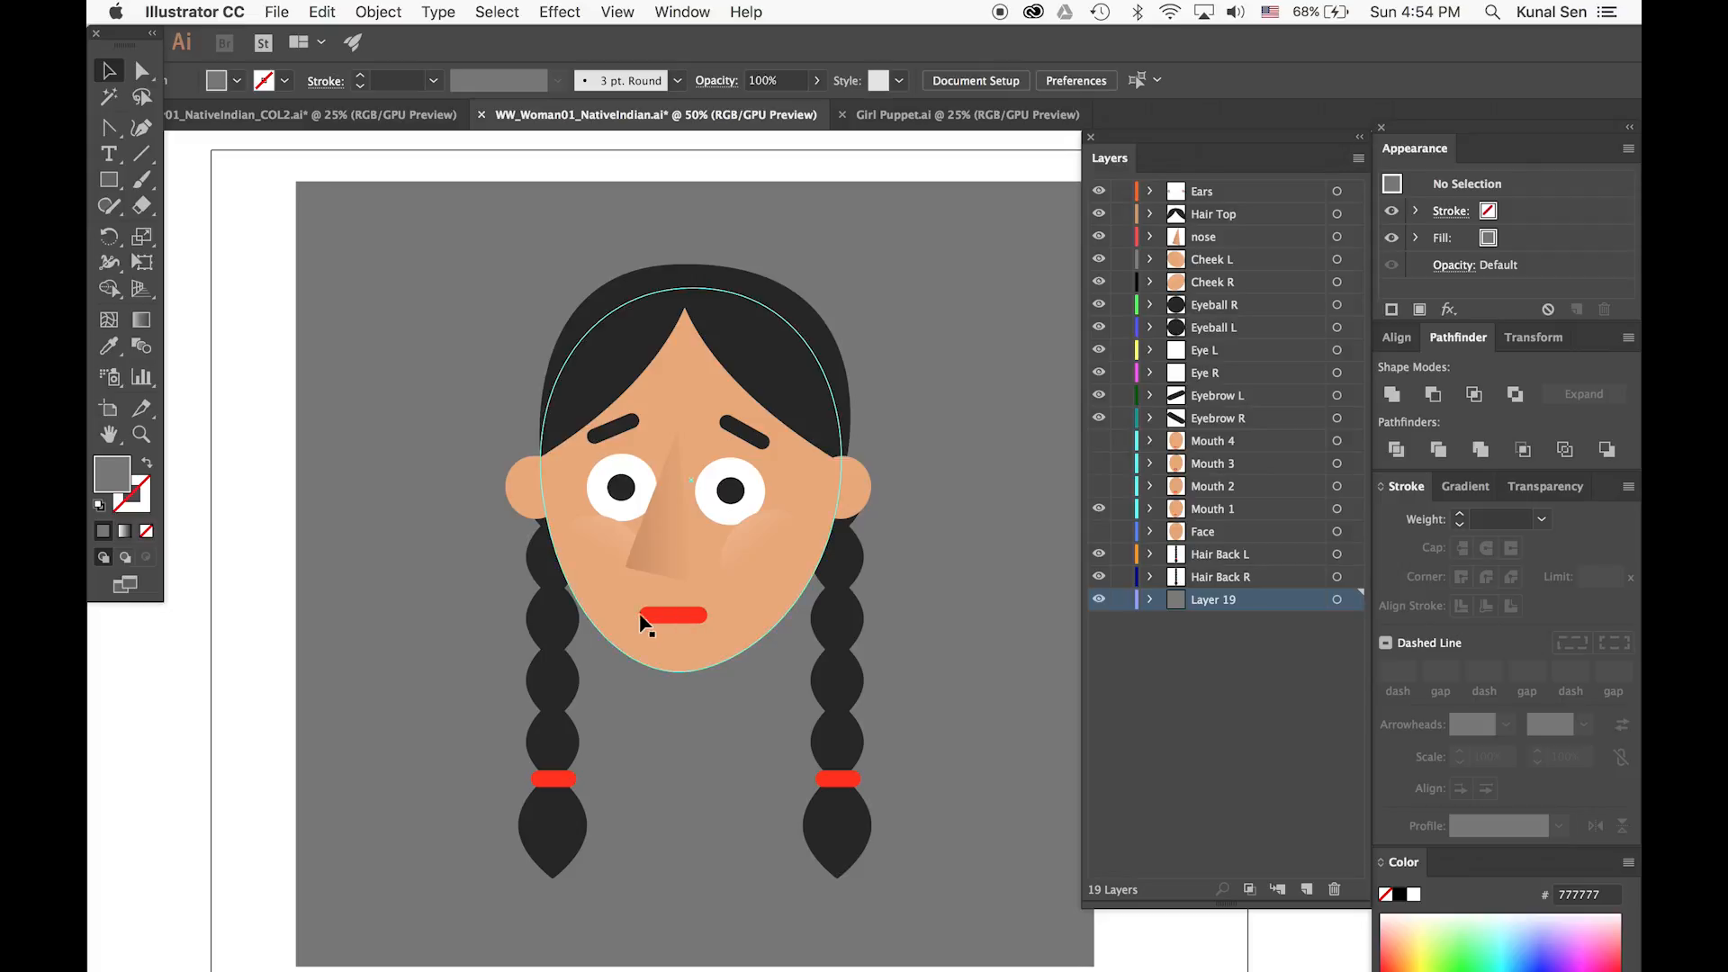
click(1099, 487)
click(1099, 487)
click(1100, 487)
click(1100, 487)
click(1100, 487)
click(1100, 487)
click(1100, 487)
click(1100, 487)
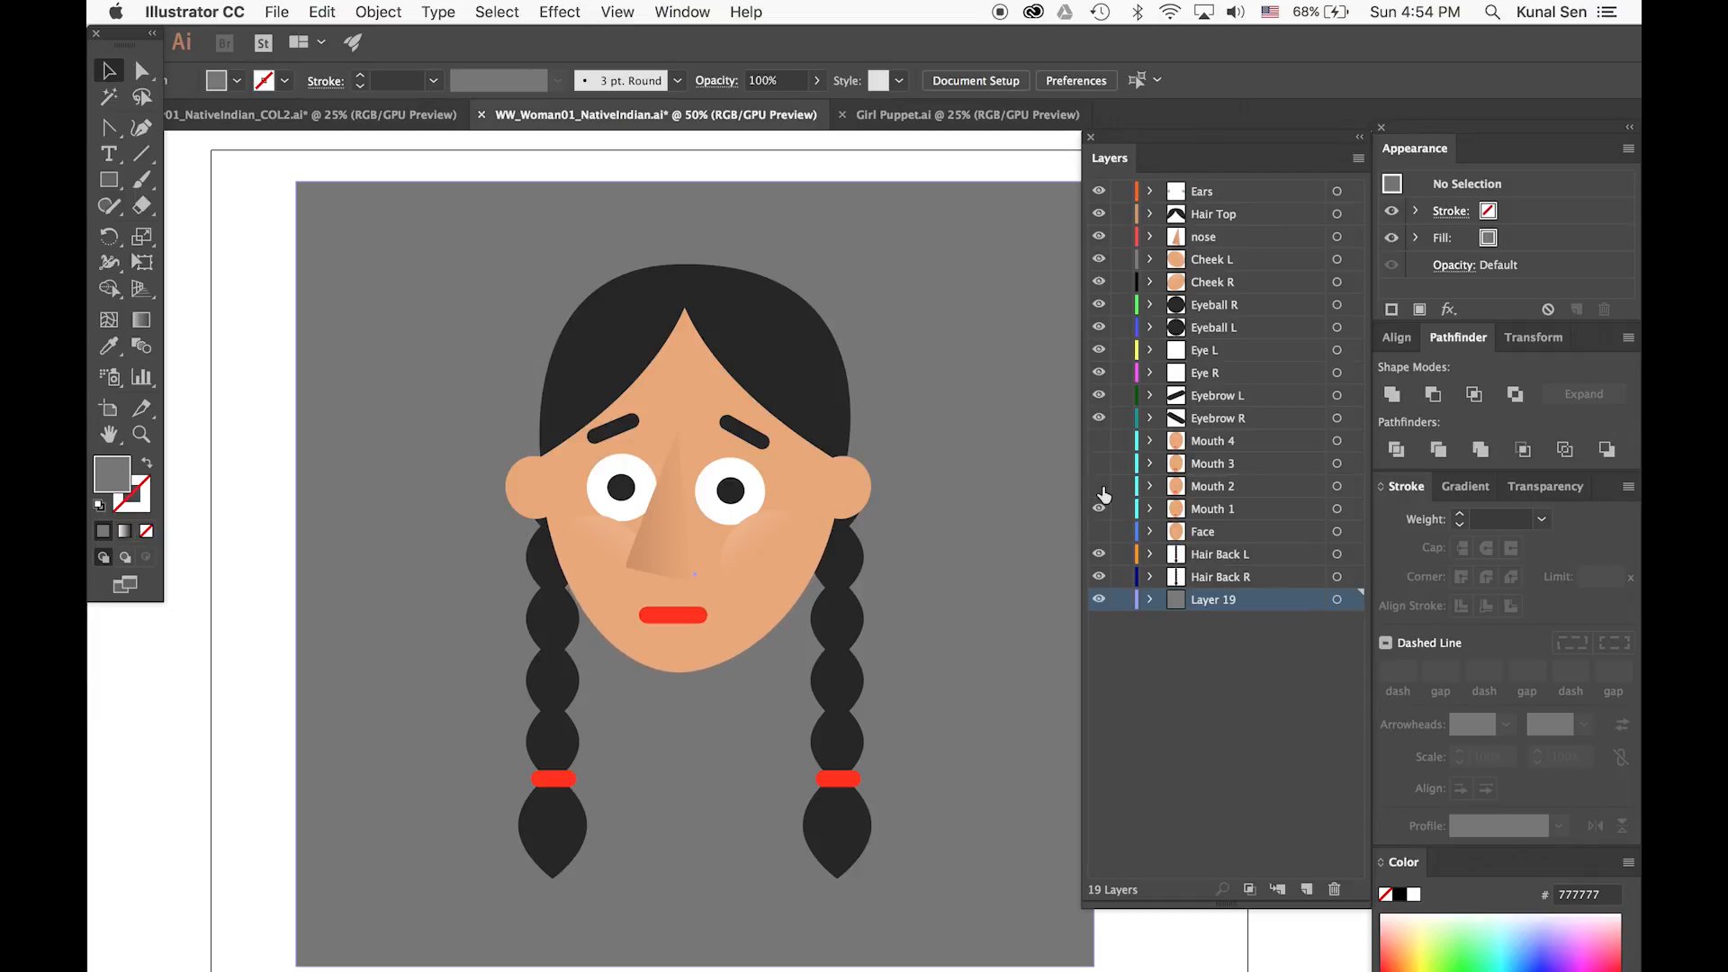
click(1100, 464)
click(1100, 464)
click(1100, 464)
click(1100, 465)
click(1098, 441)
click(1098, 441)
click(1099, 441)
click(1099, 441)
Examine the contents of the Mouth 1 layer by selecting its mouth line and its face path in turn
click(1149, 441)
click(1150, 441)
click(1151, 509)
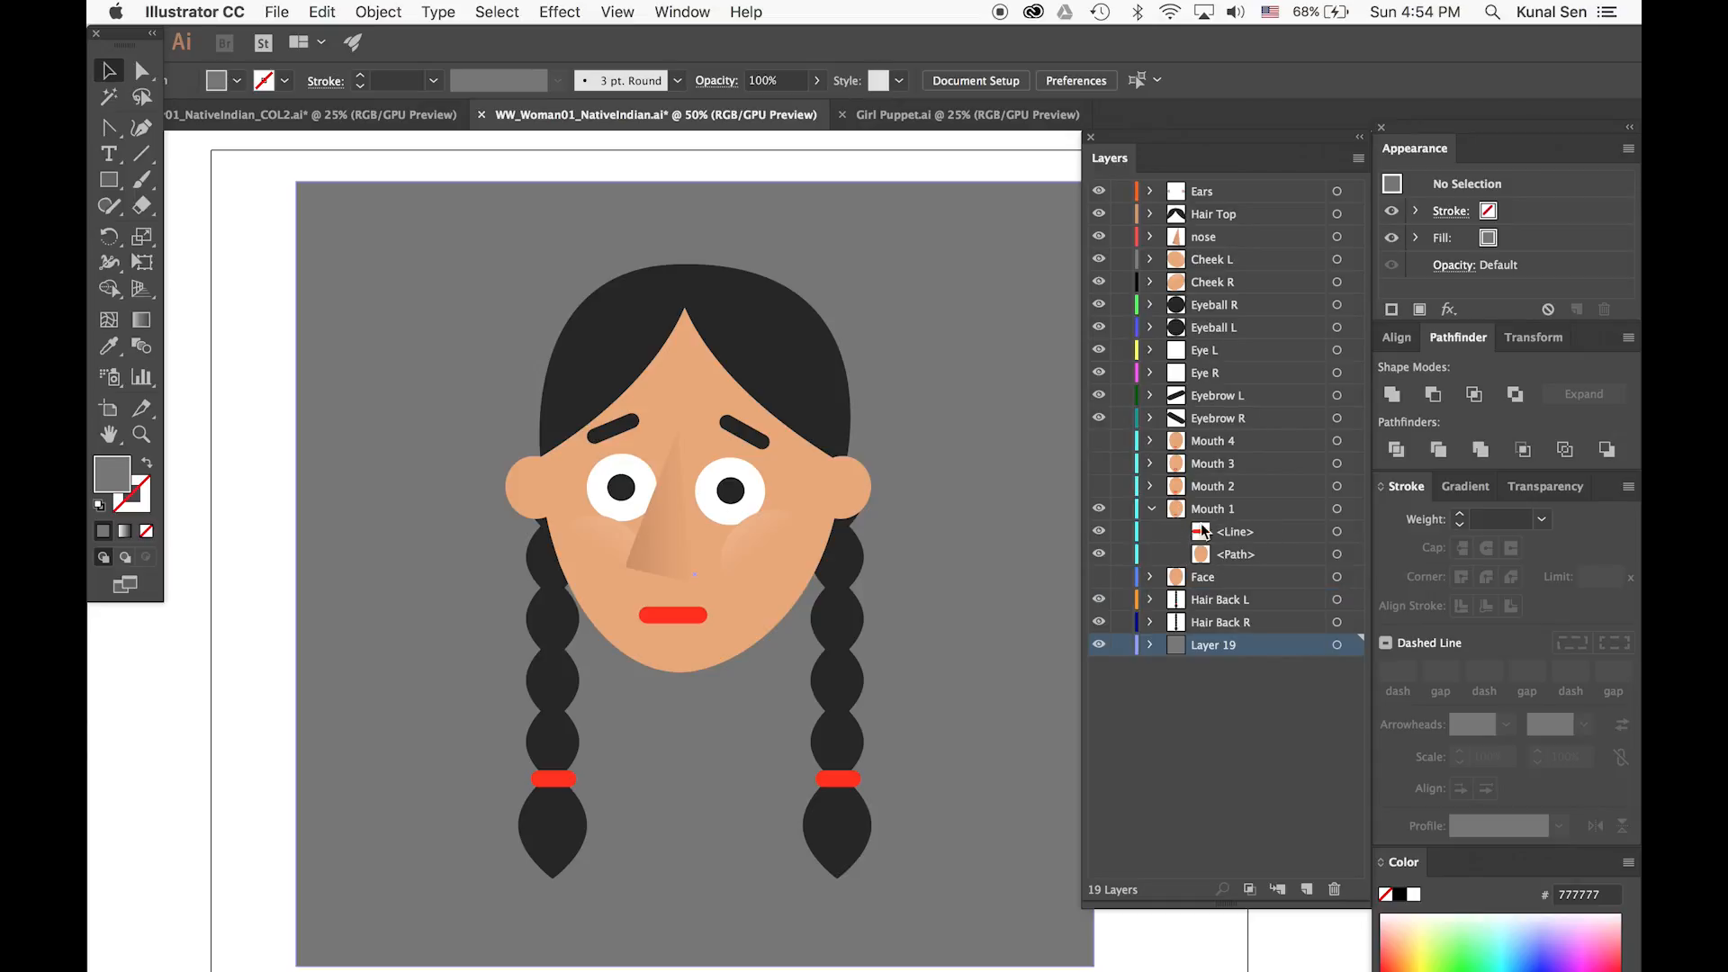
click(1339, 532)
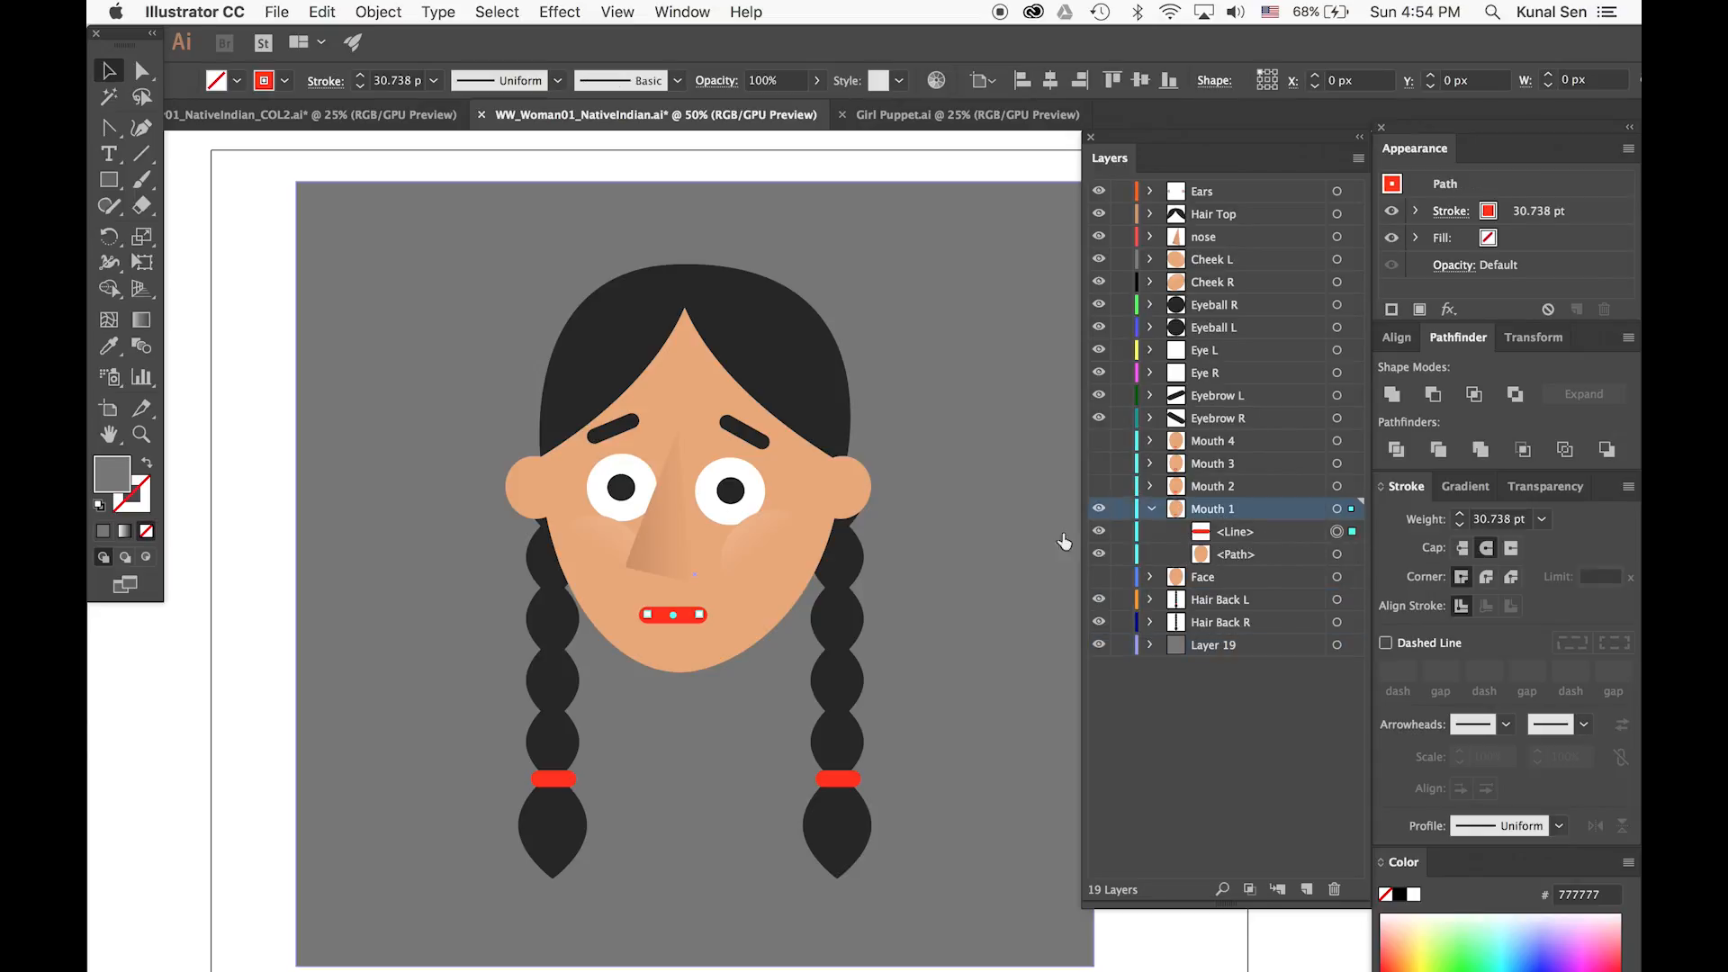
click(1337, 554)
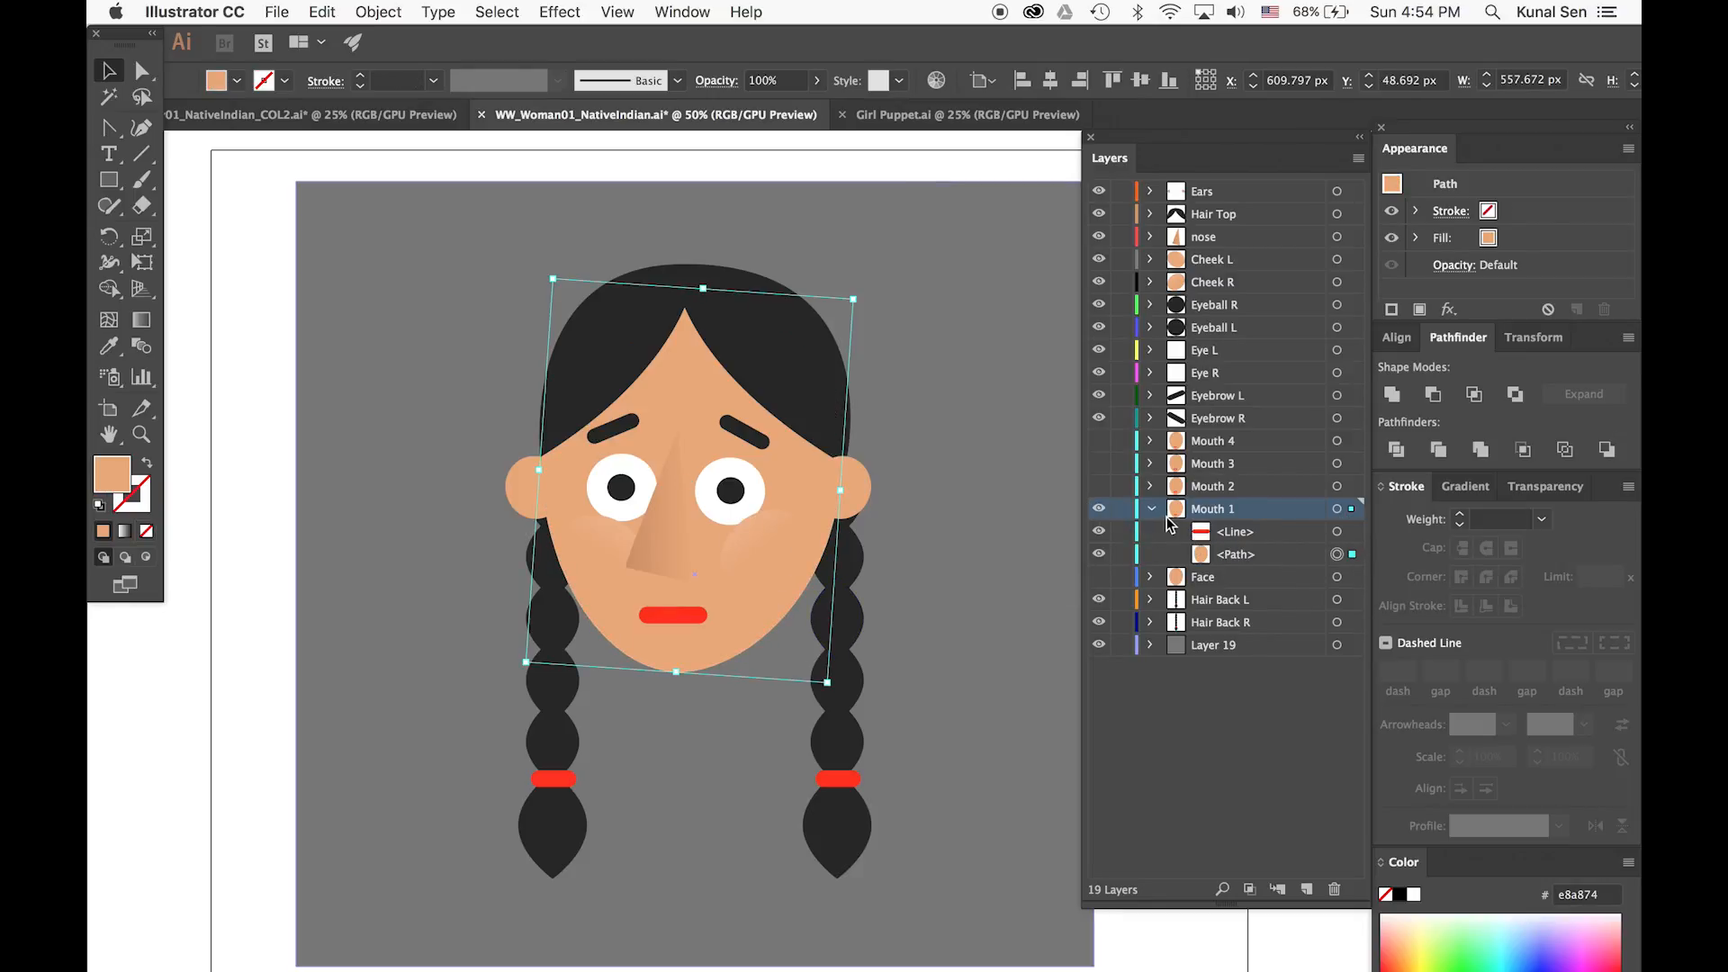
click(1153, 510)
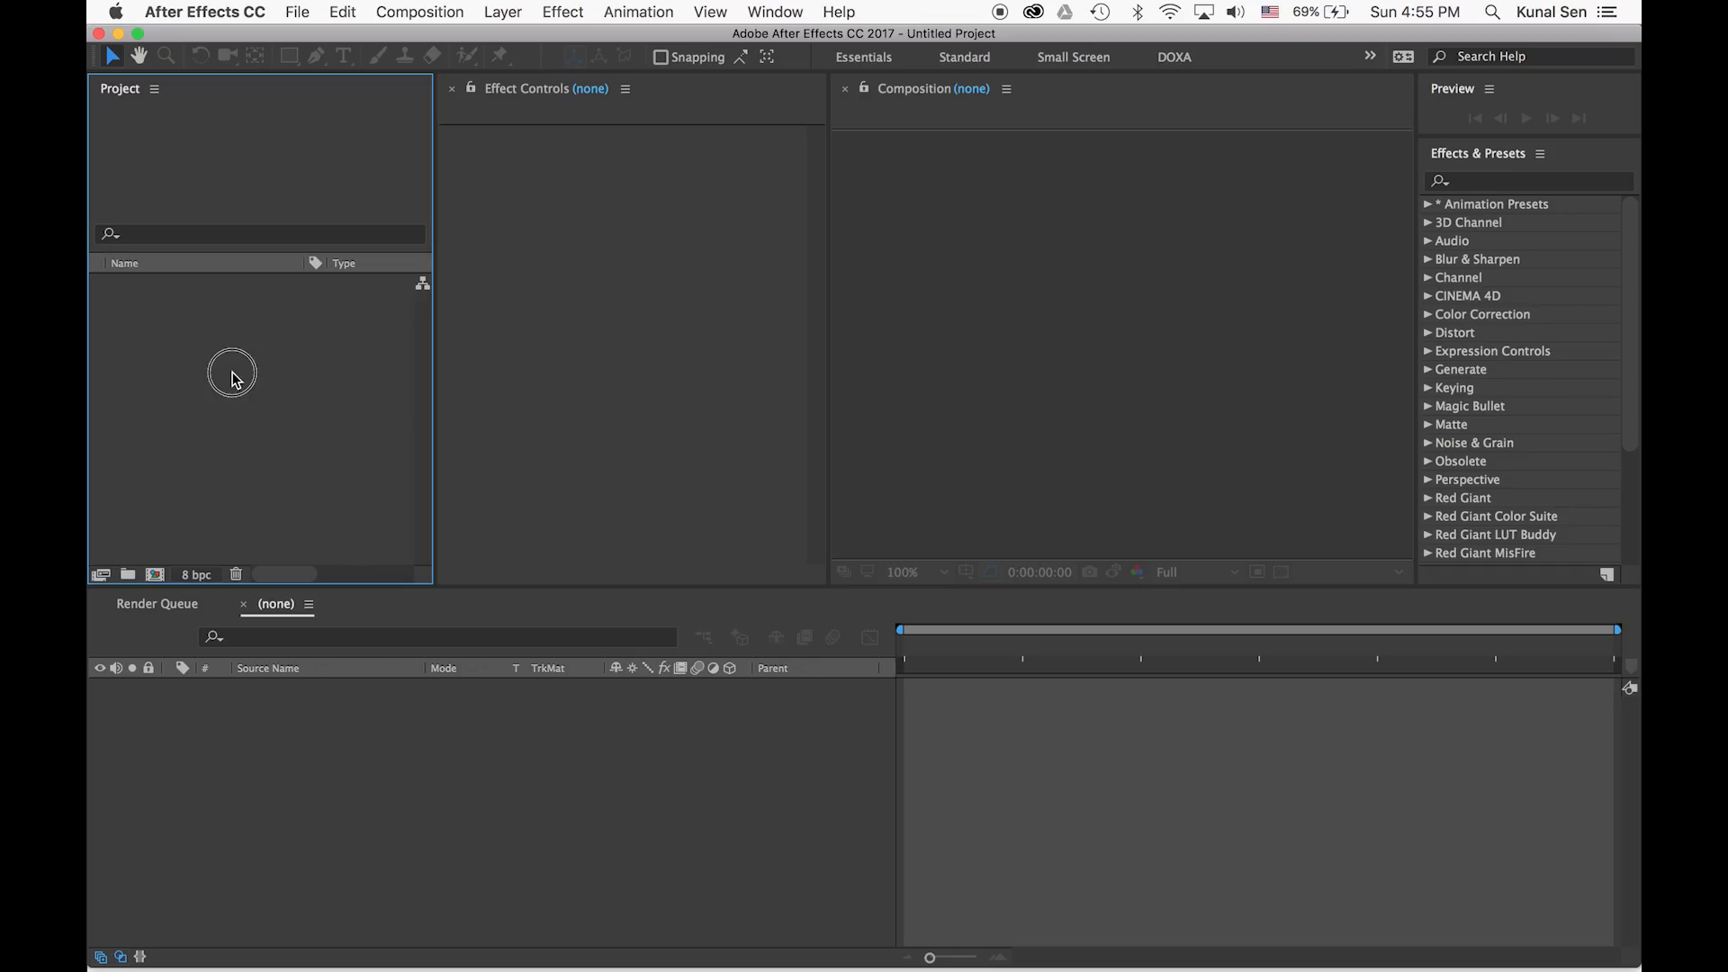
In After Effects, choose WW_Body01_NativeIndian_COL2.ai from the tutorials' WORKING FILES folder for import
double_click(231, 374)
click(554, 250)
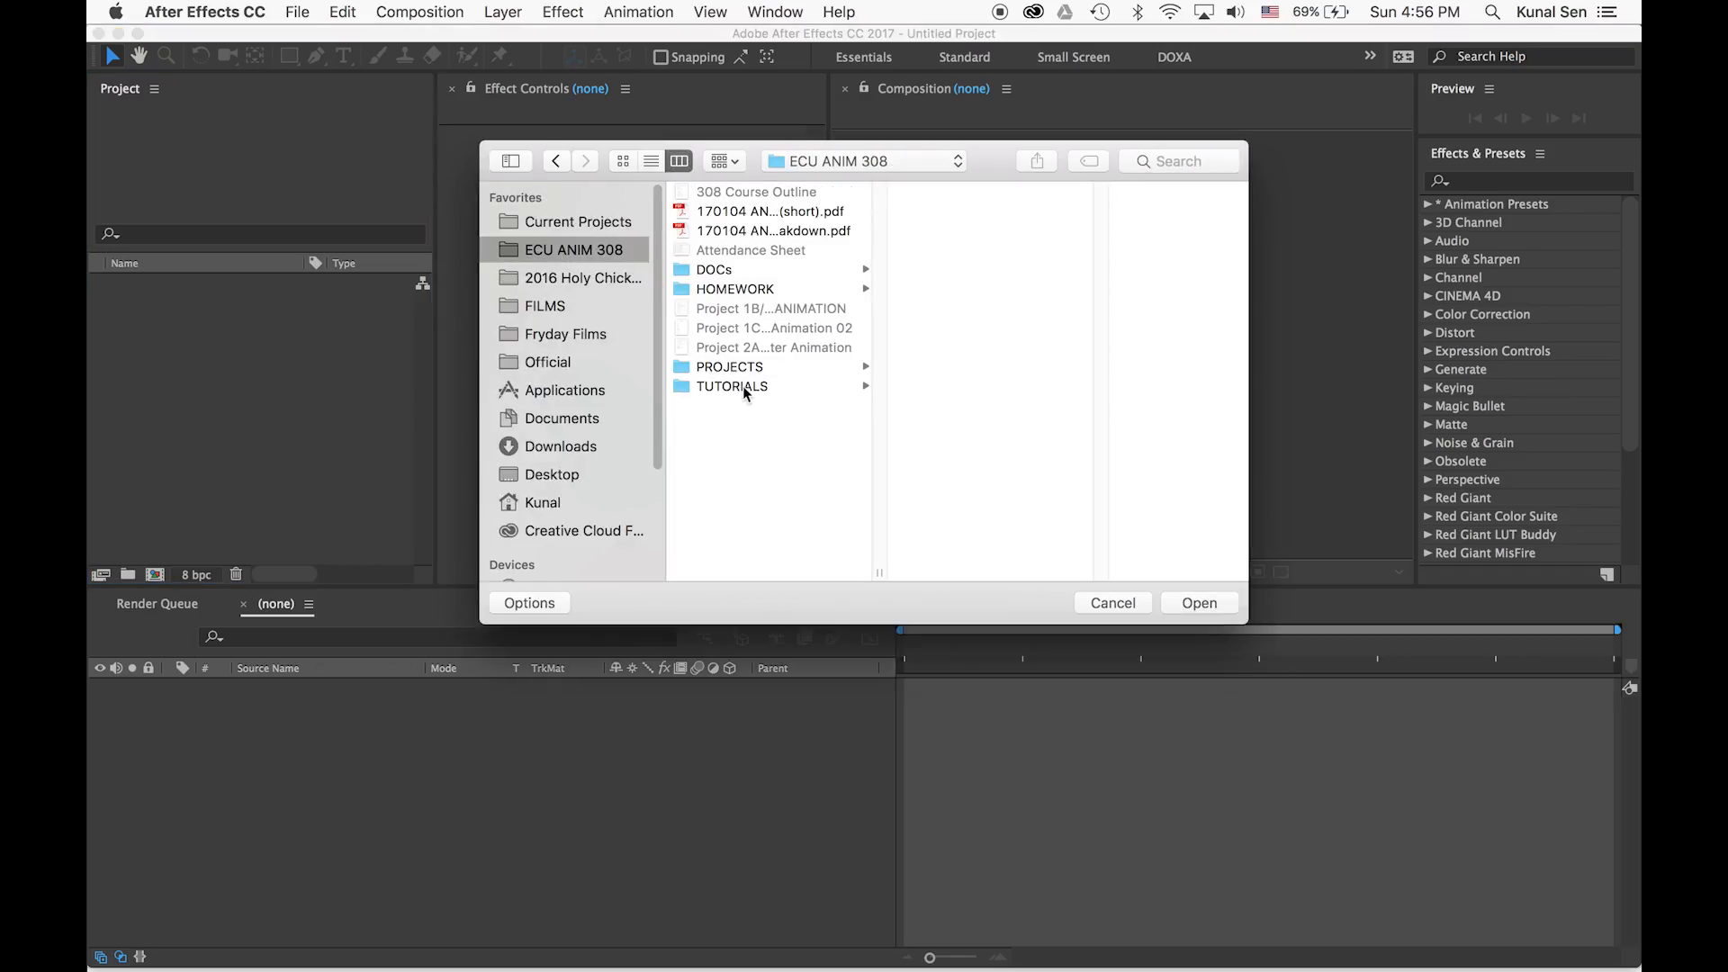
click(744, 387)
click(1022, 210)
click(1075, 209)
click(1134, 290)
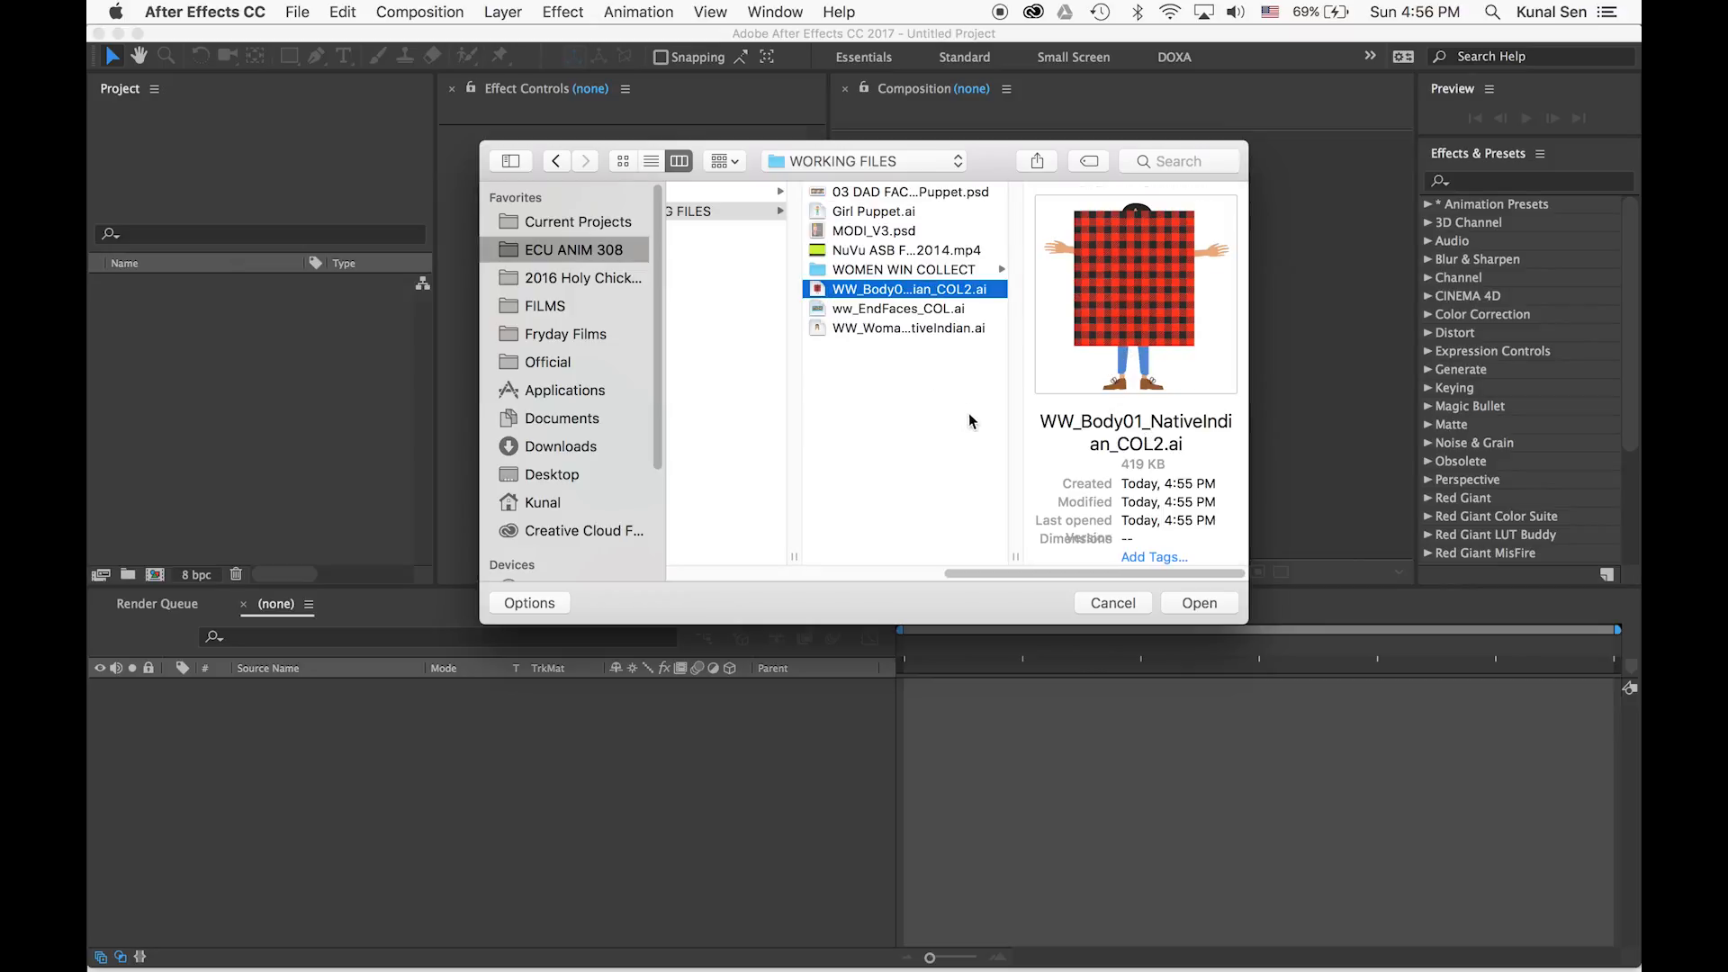
click(1198, 603)
Import the body file as a Composition with footage dimensions set to Layer Size
click(468, 188)
click(450, 227)
click(468, 319)
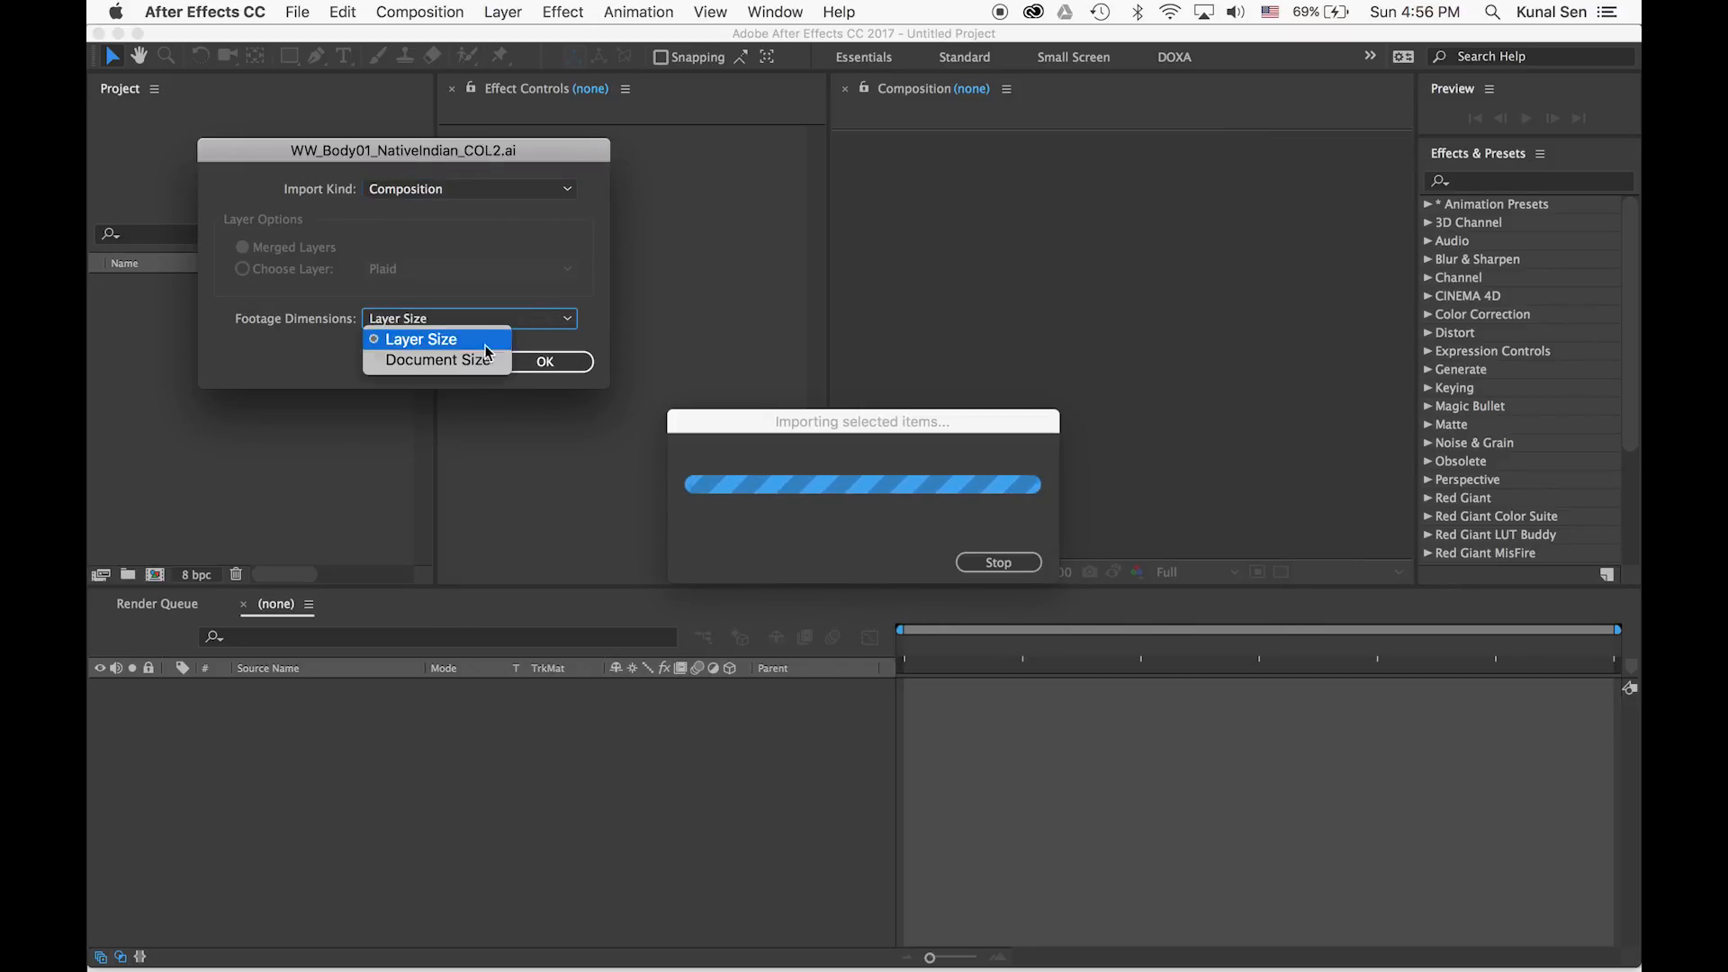
click(432, 339)
click(545, 361)
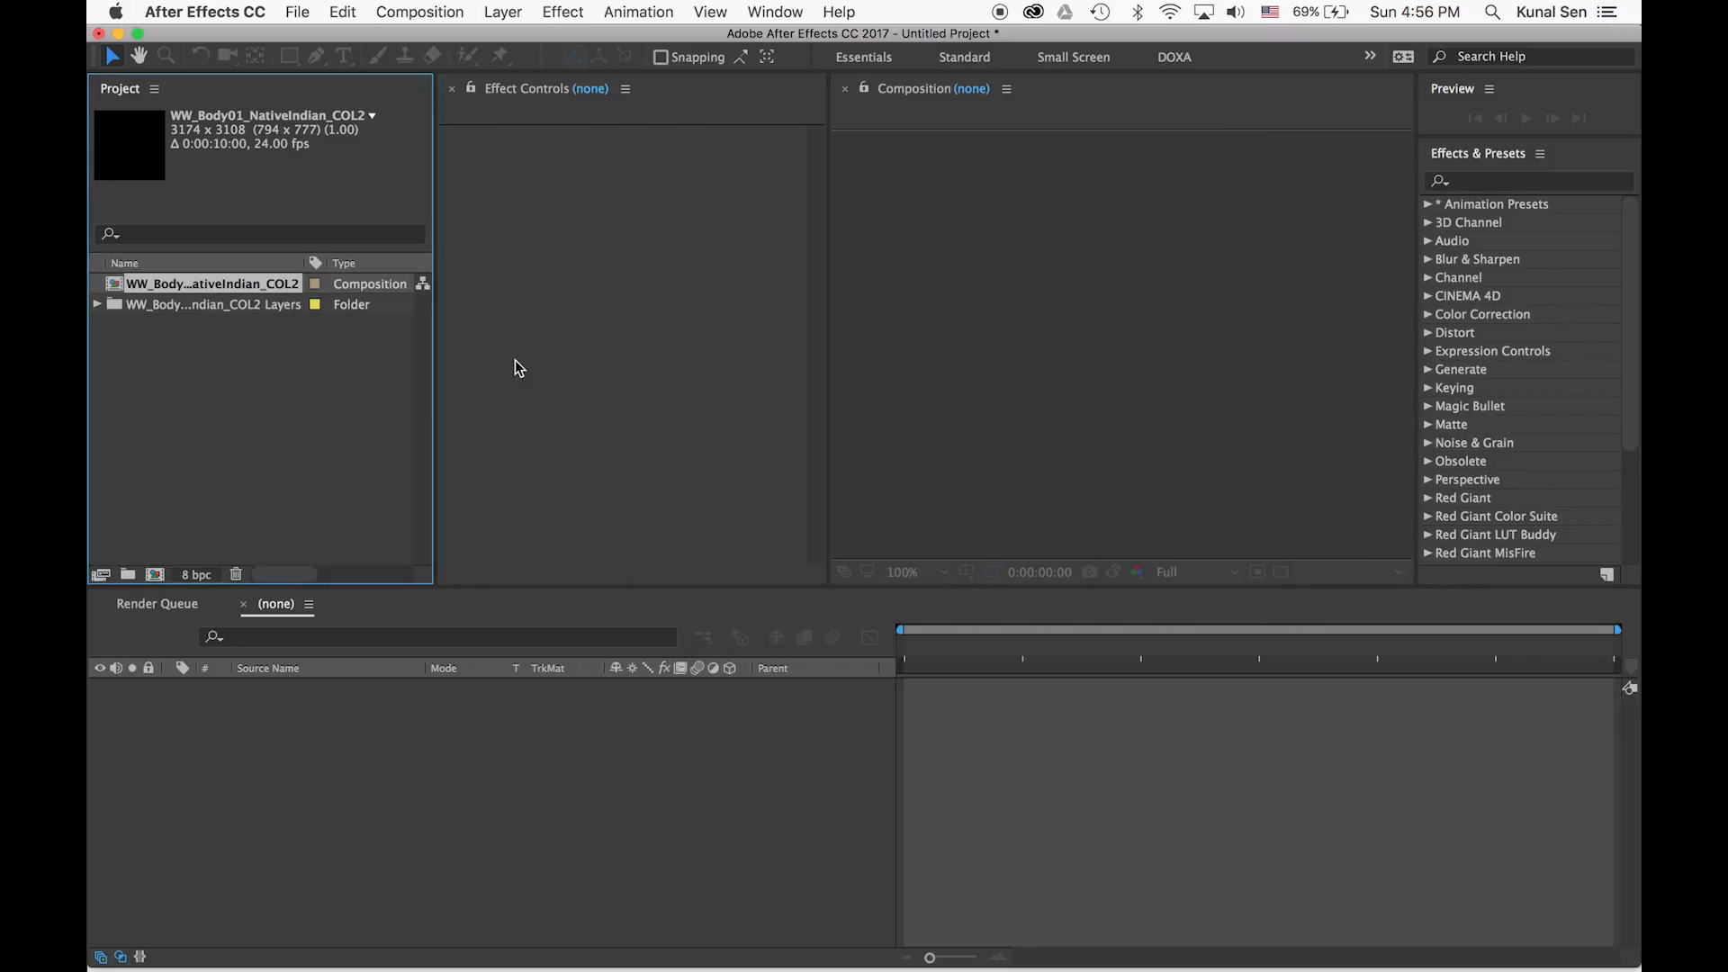
Import the WW_Woman01_NativeIndian head artwork as a composition
click(97, 305)
click(98, 285)
double_click(205, 394)
click(762, 309)
click(761, 329)
click(1198, 603)
key(Return)
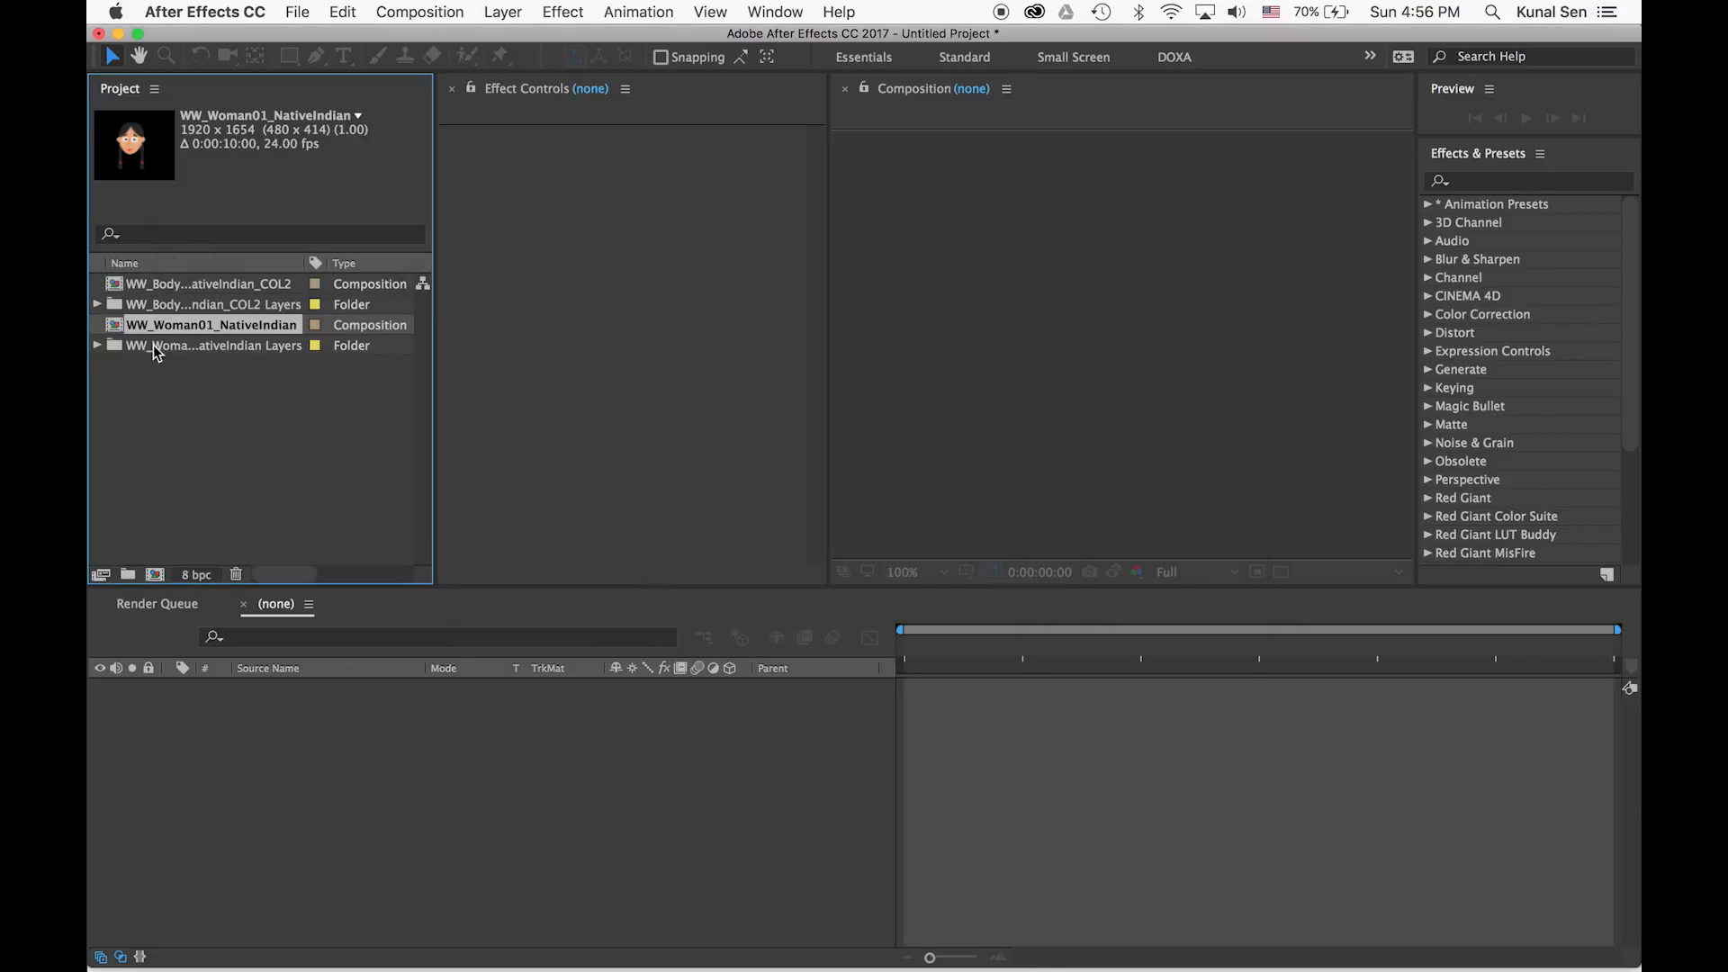
Rename the body composition BODY ANIM and the head composition FACE ANIM
click(158, 284)
key(Return)
text(BODY ANIM)
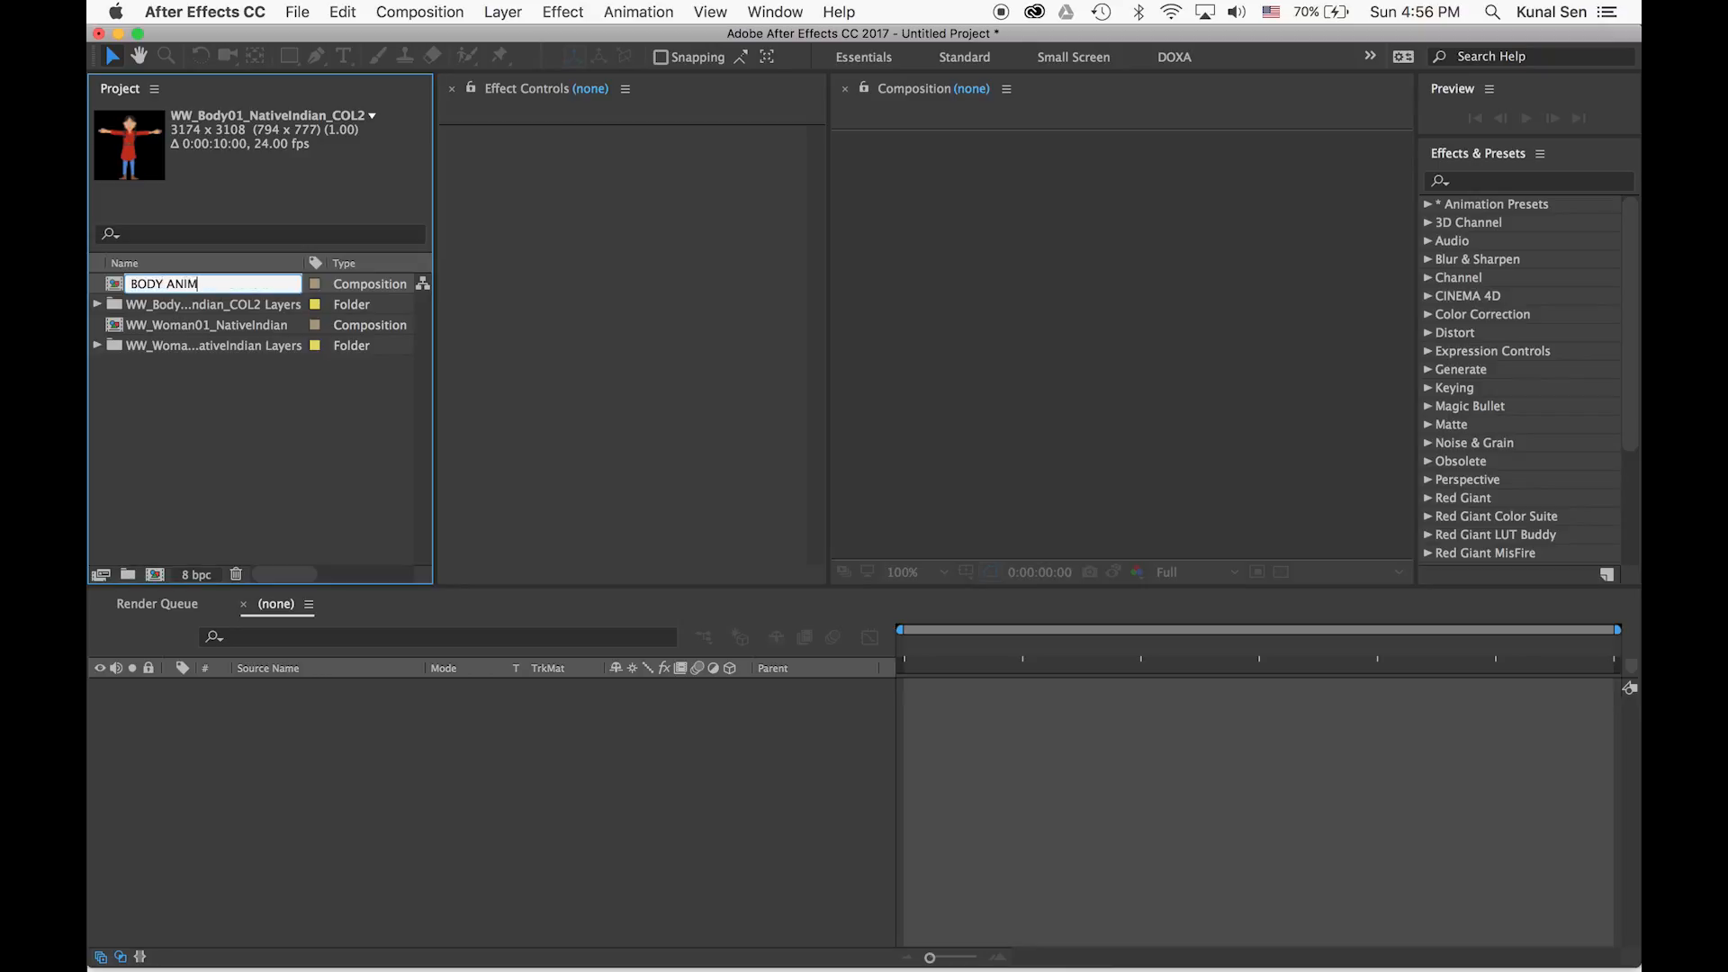
key(Return)
click(164, 328)
key(Return)
text(FACE ANIM)
key(Return)
click(154, 424)
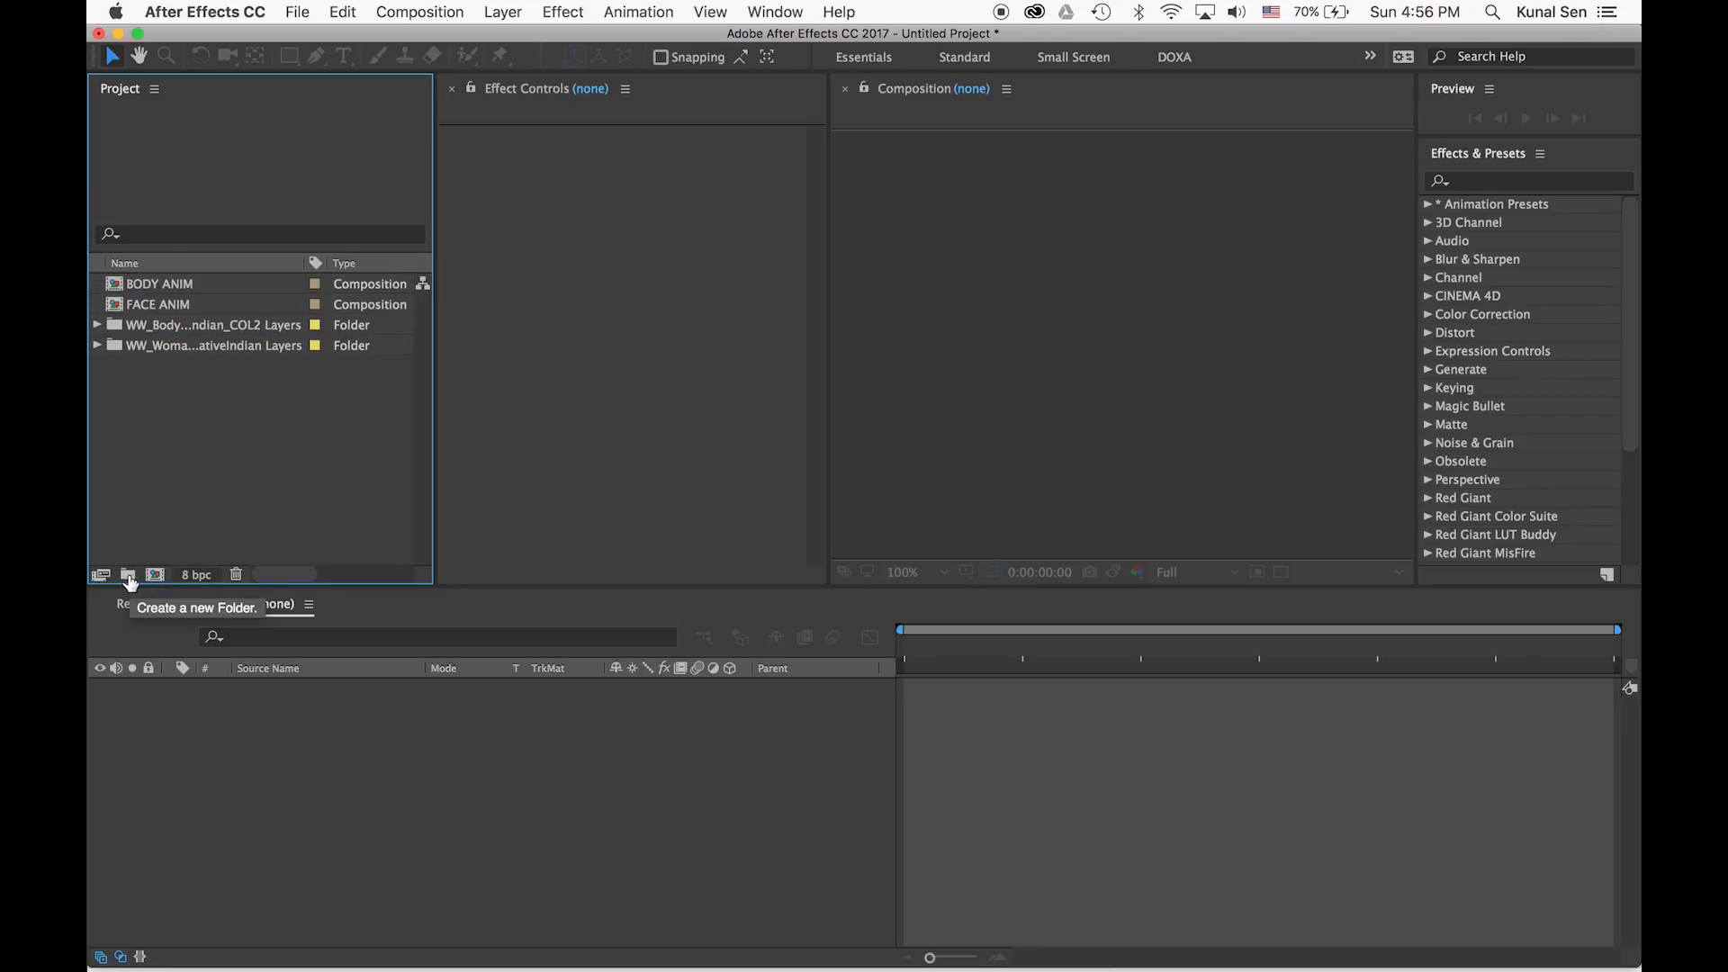
Create a folder named ASSETs and move the two imported layer folders into it
click(127, 574)
text(ASSETS)
key(Return)
click(227, 363)
shift+click(205, 343)
drag(205, 344, 176, 286)
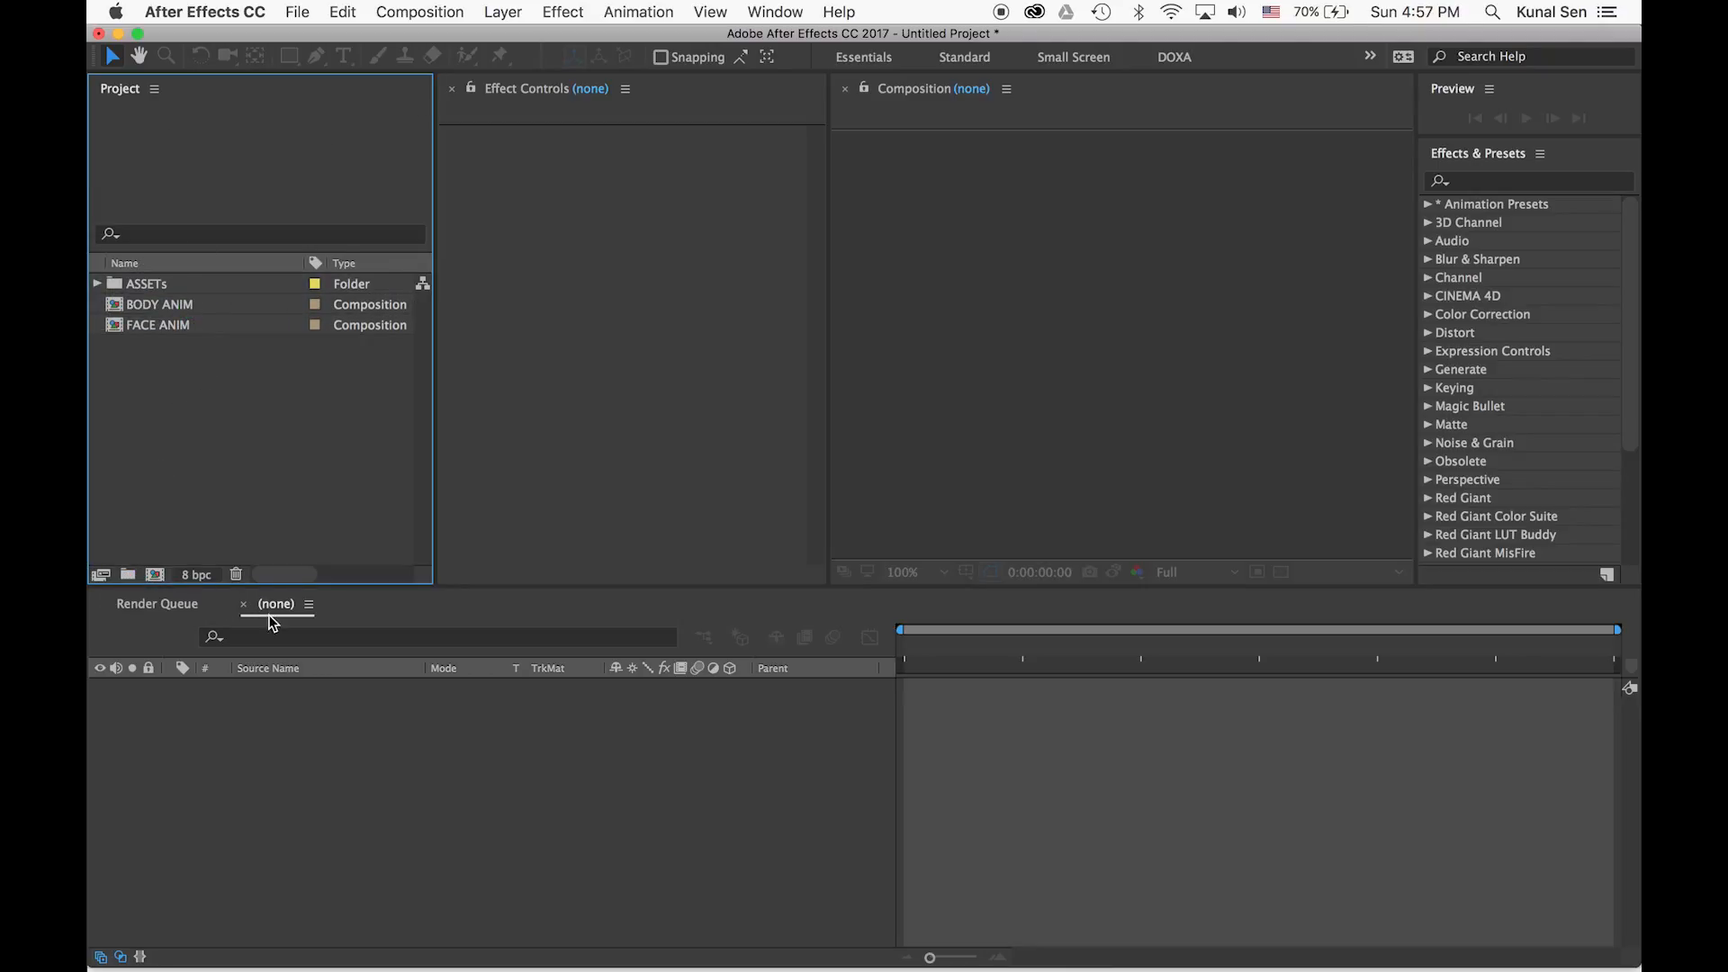
Open the BODY ANIM composition in the timeline and viewer
click(154, 305)
double_click(154, 307)
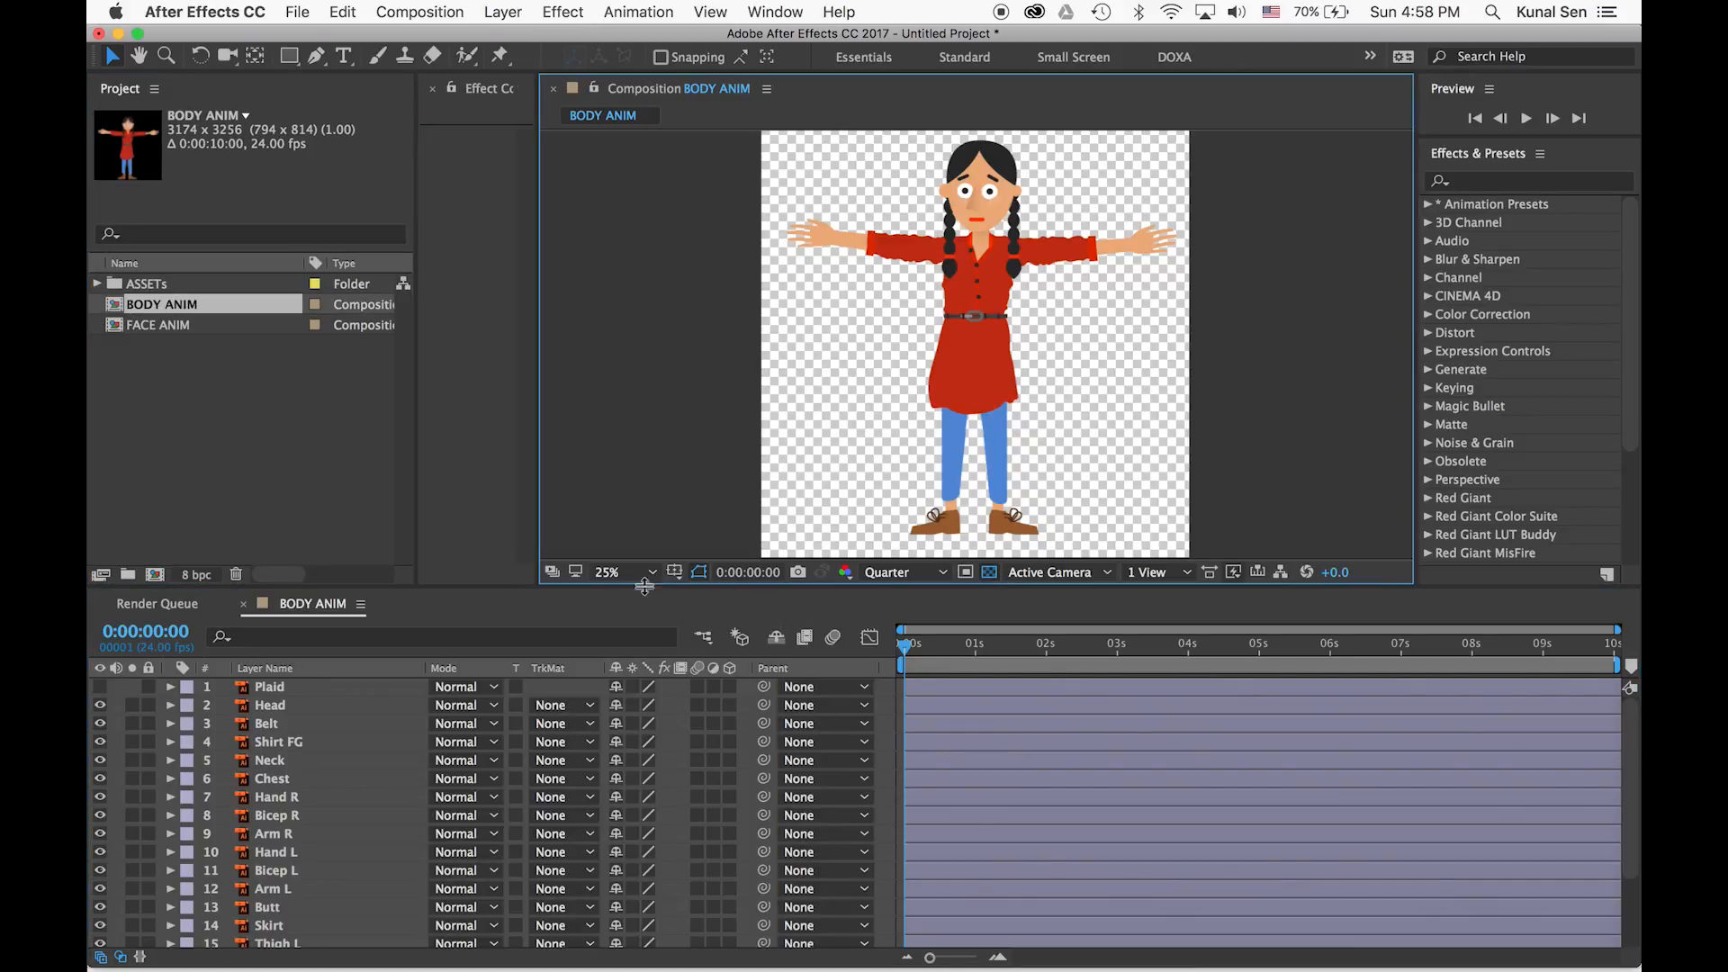
mouse_move(488, 588)
mouse_down()
mouse_move(487, 603)
mouse_move(494, 589)
mouse_up()
Isolate the Head layer, reveal its anchor point and move it to the chin, at about 290, 680
click(288, 707)
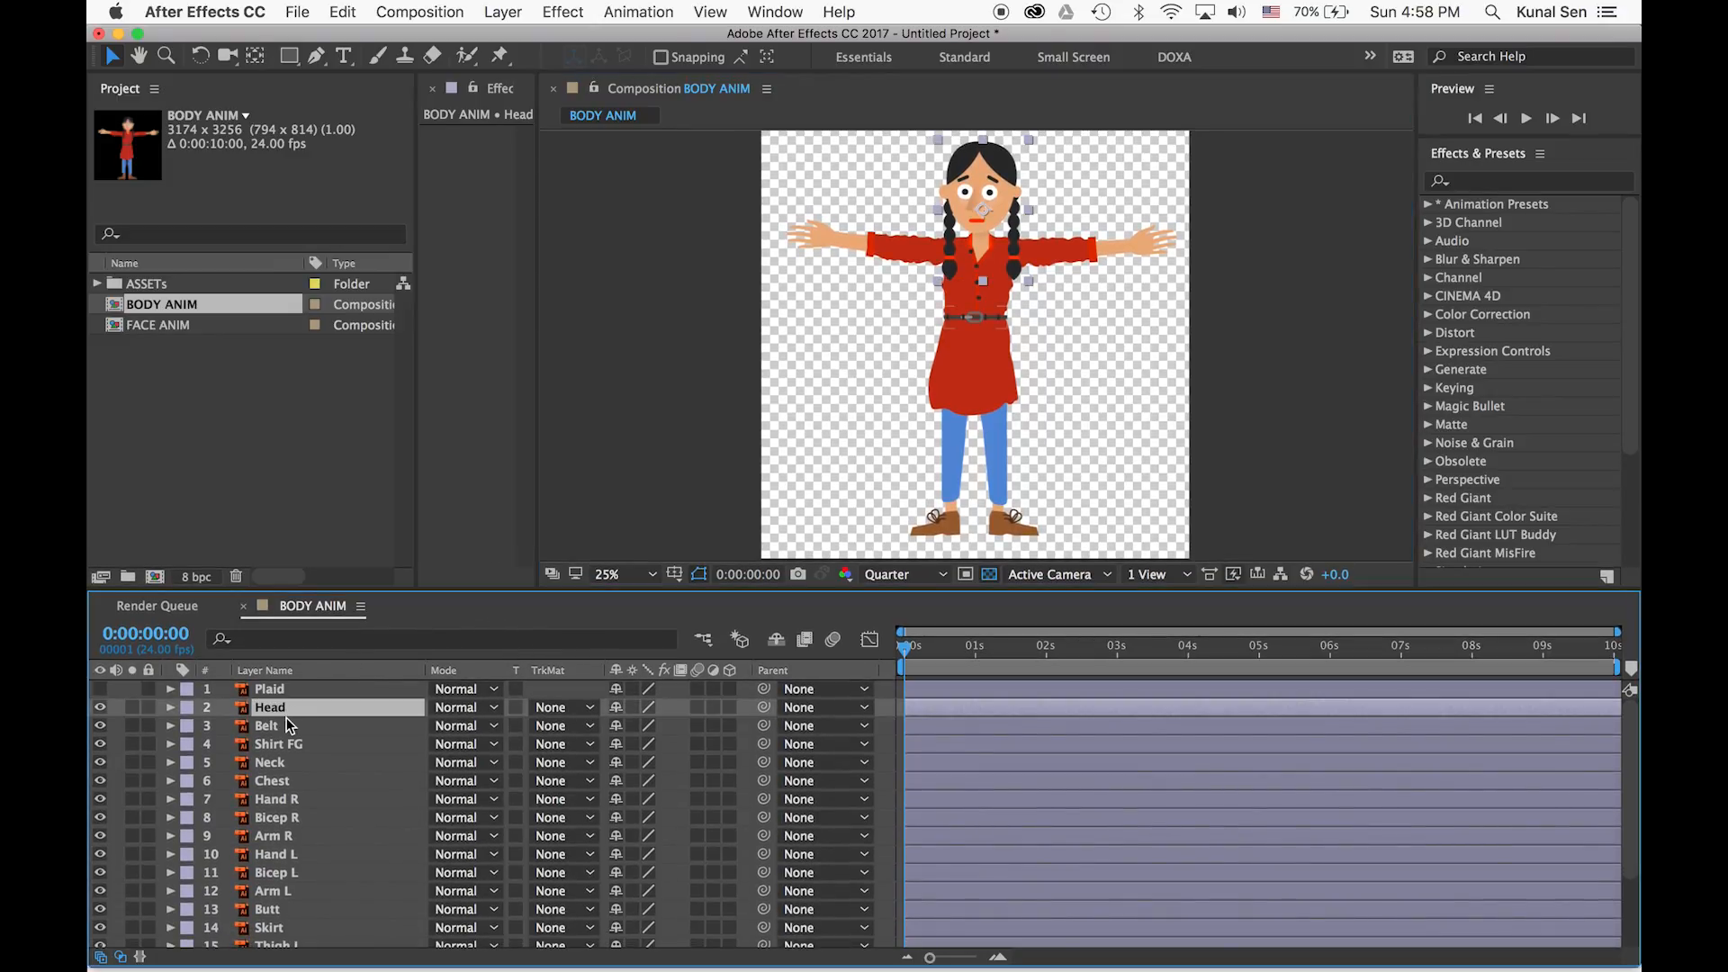
key(period)
key(period)
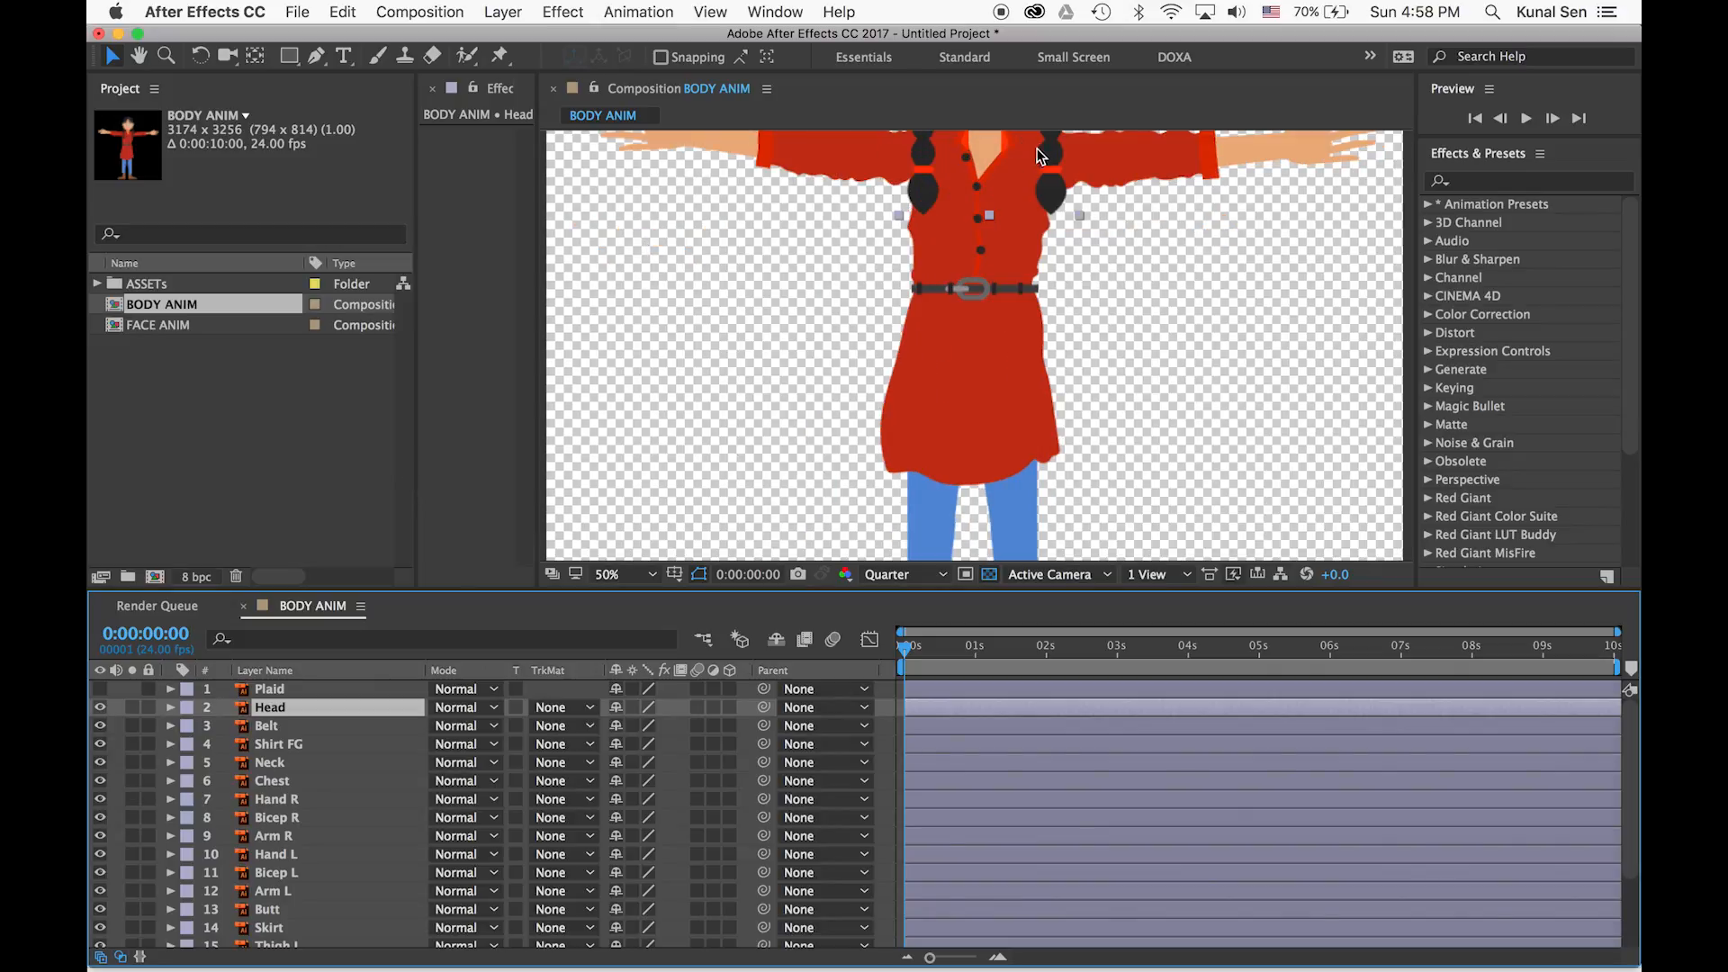
drag(990, 261, 996, 388)
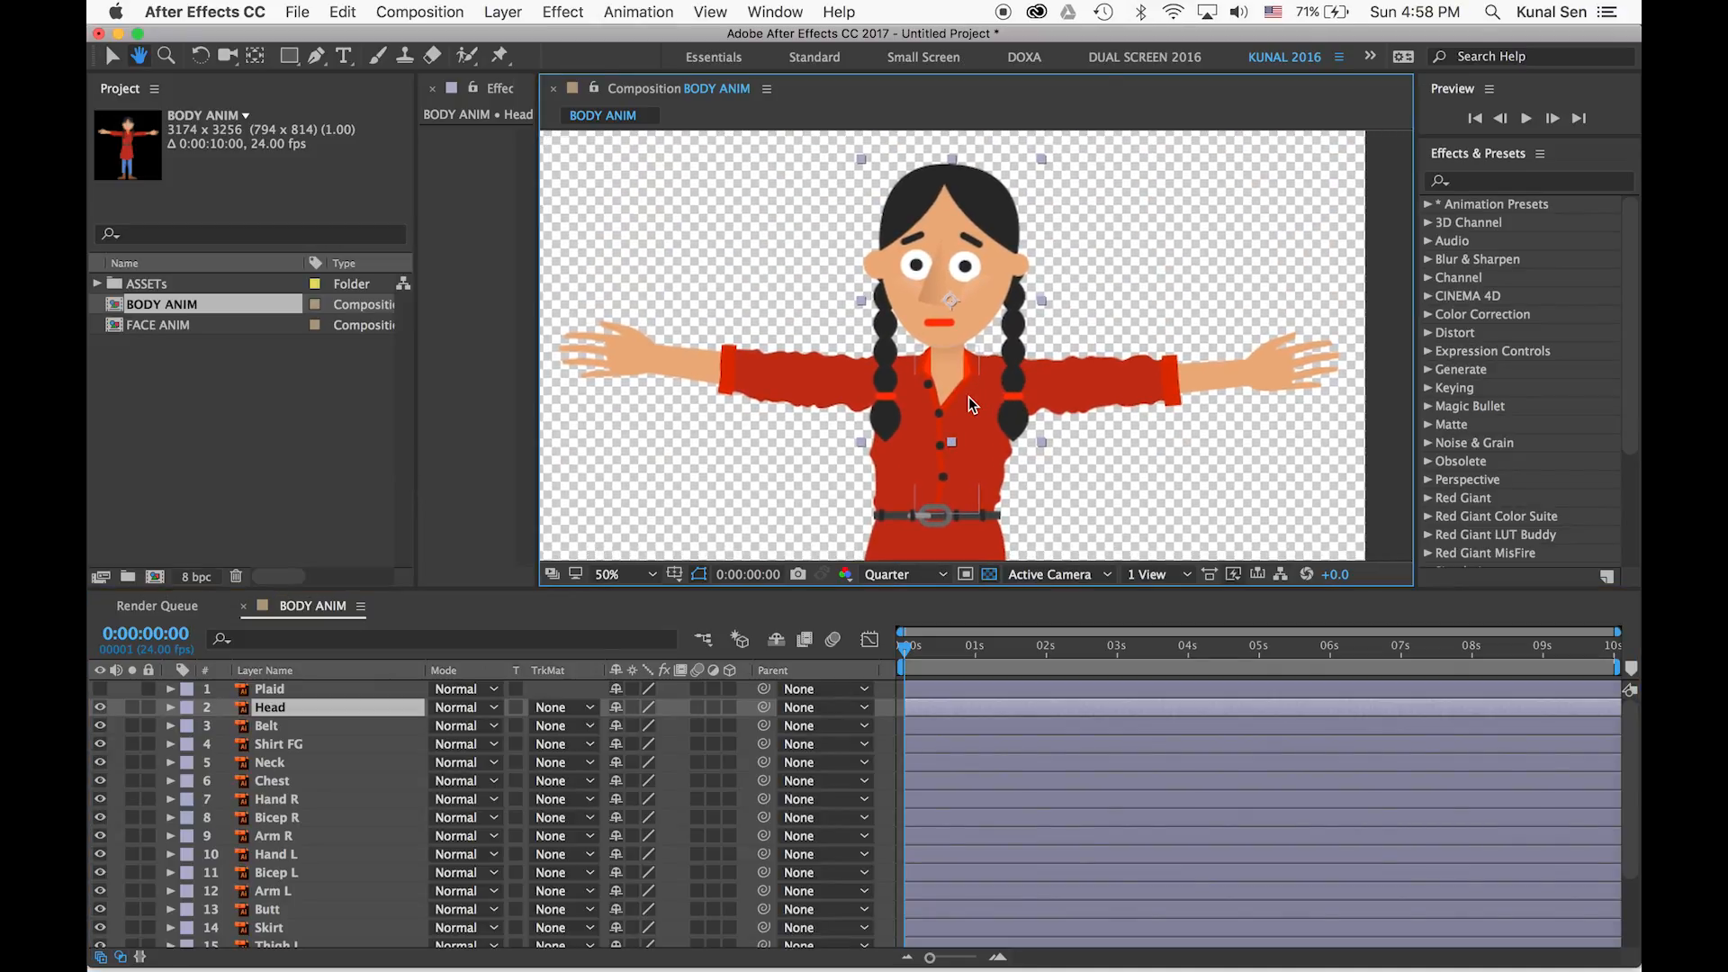
click(132, 707)
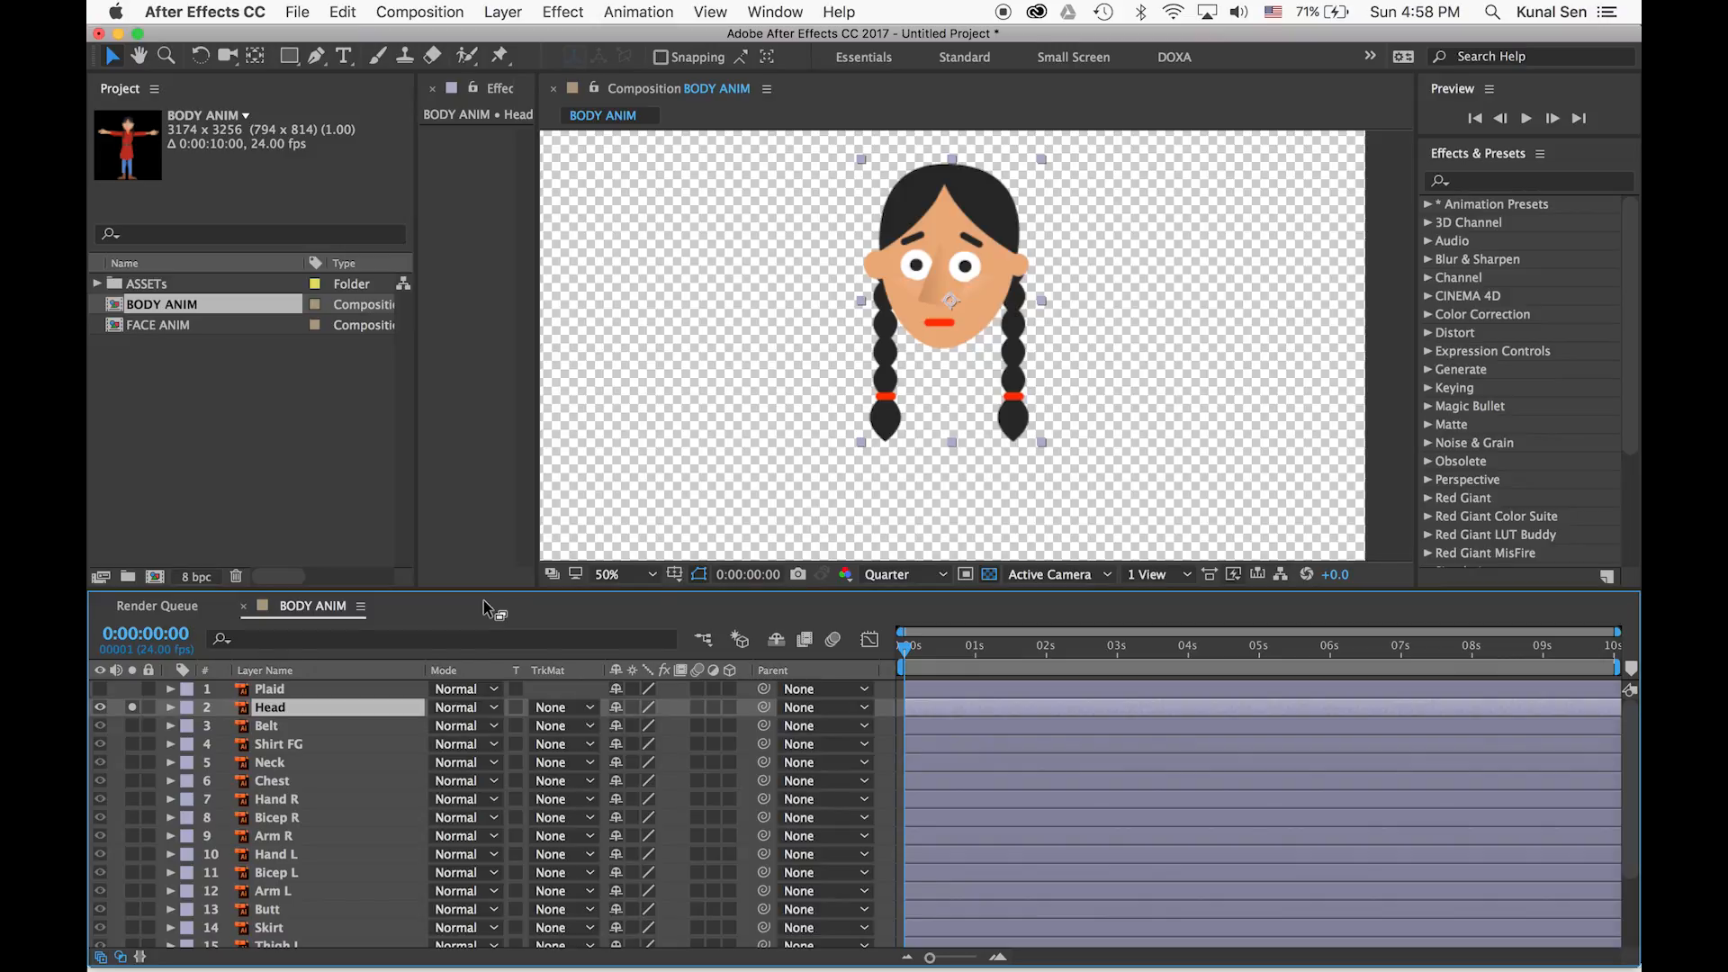
key(a)
mouse_move(667, 725)
mouse_down()
mouse_move(586, 725)
mouse_move(695, 724)
mouse_up()
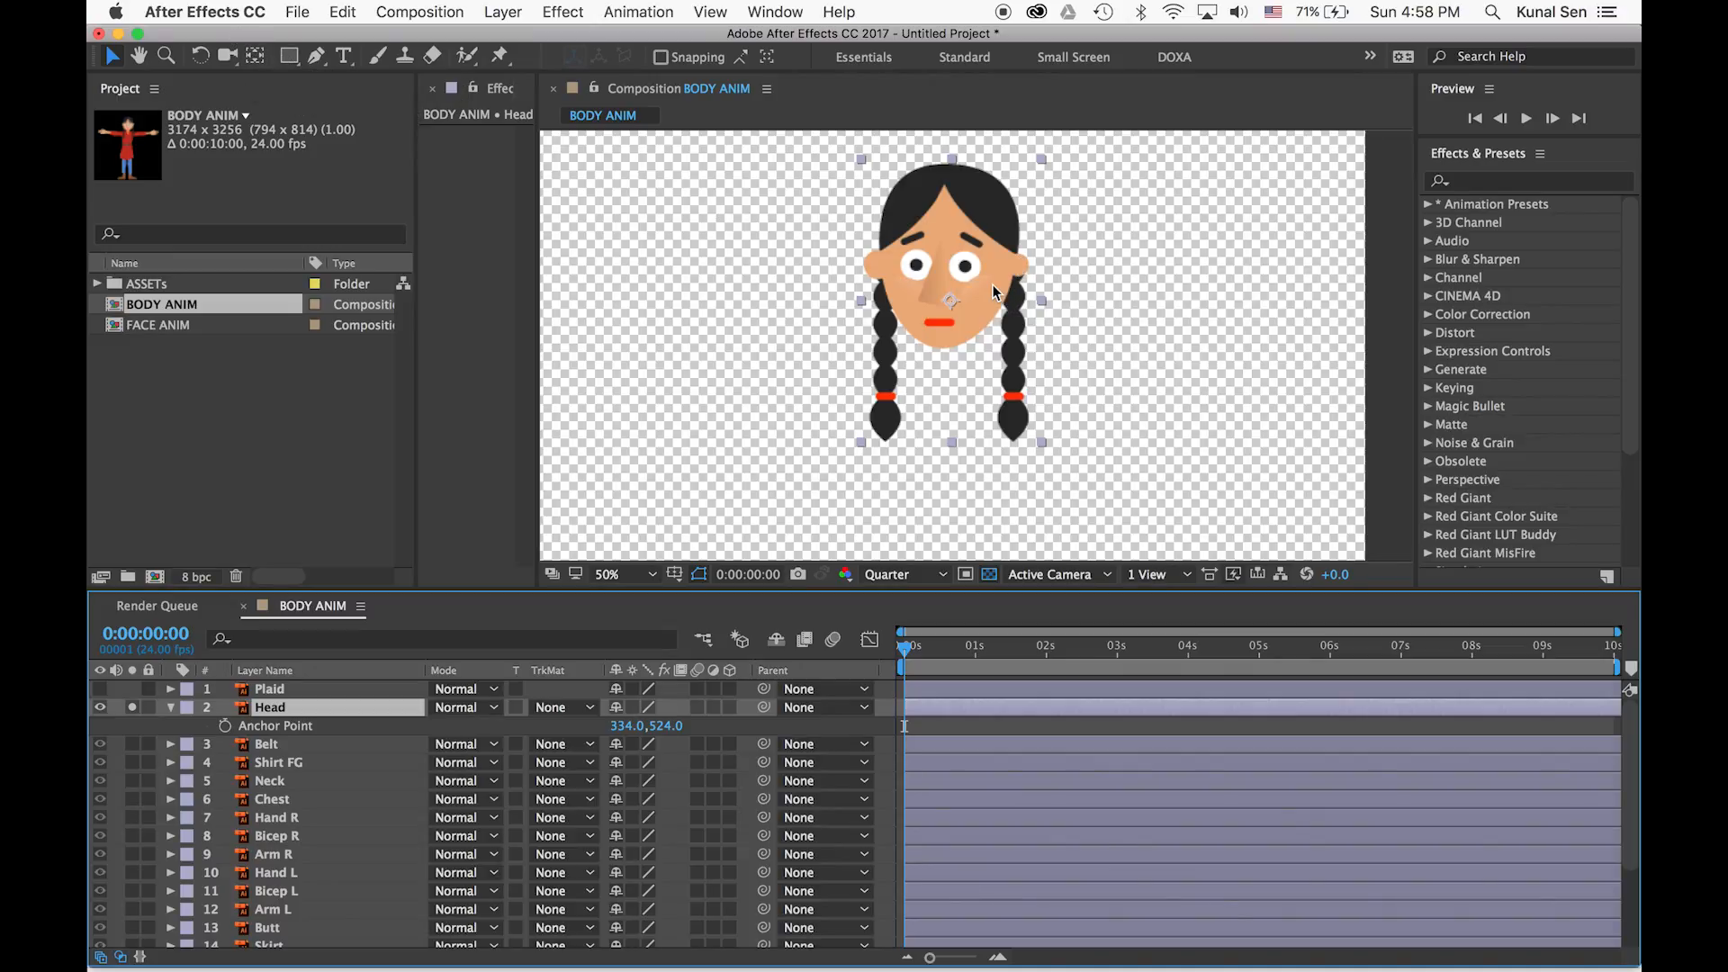
key(y)
drag(958, 311, 945, 349)
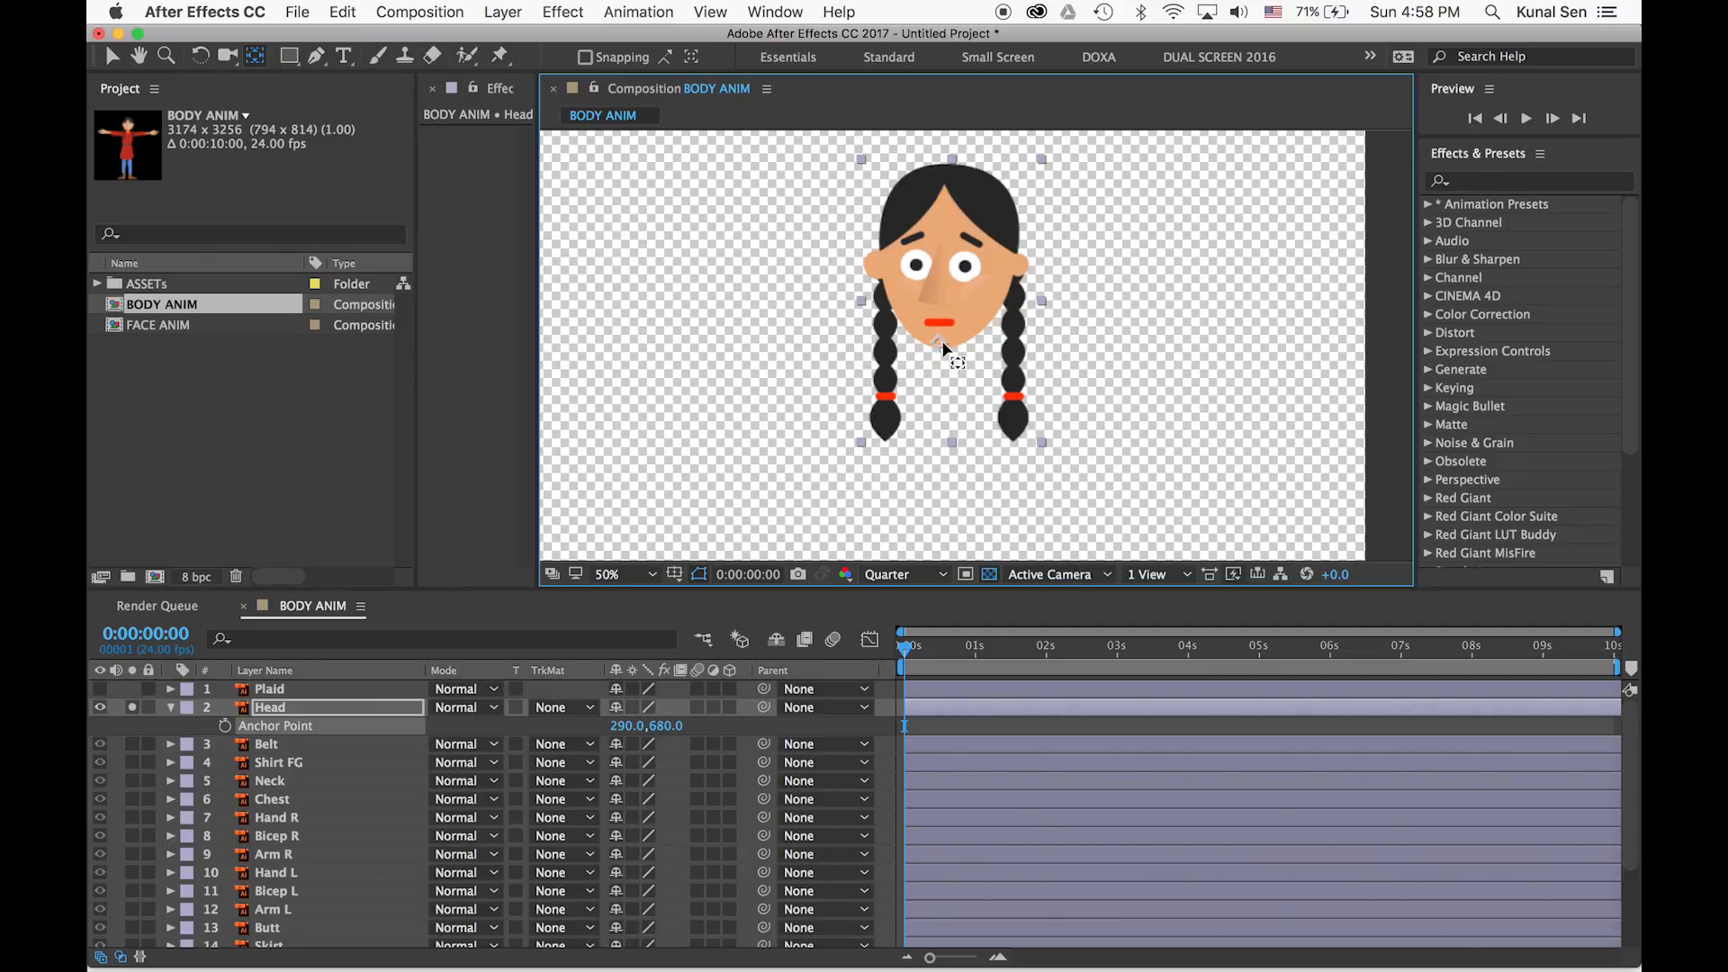
Isolate the Belt and Shirt FG layers in turn to check their artwork and anchor points
alt+click(133, 743)
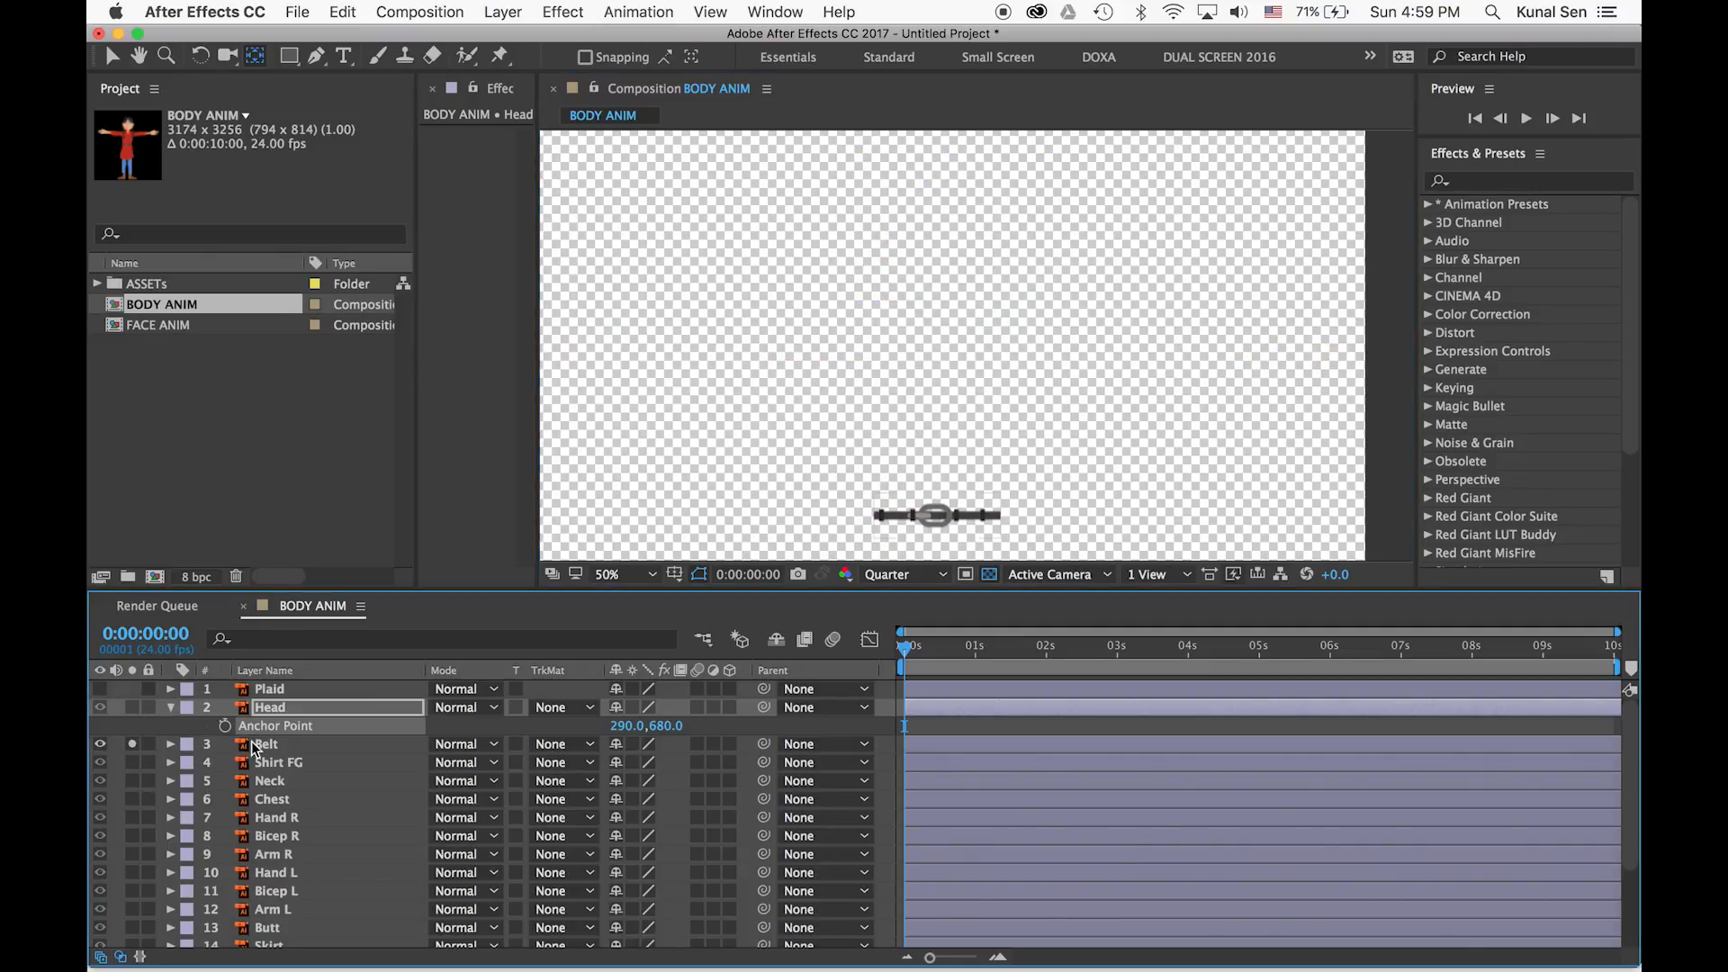
click(261, 745)
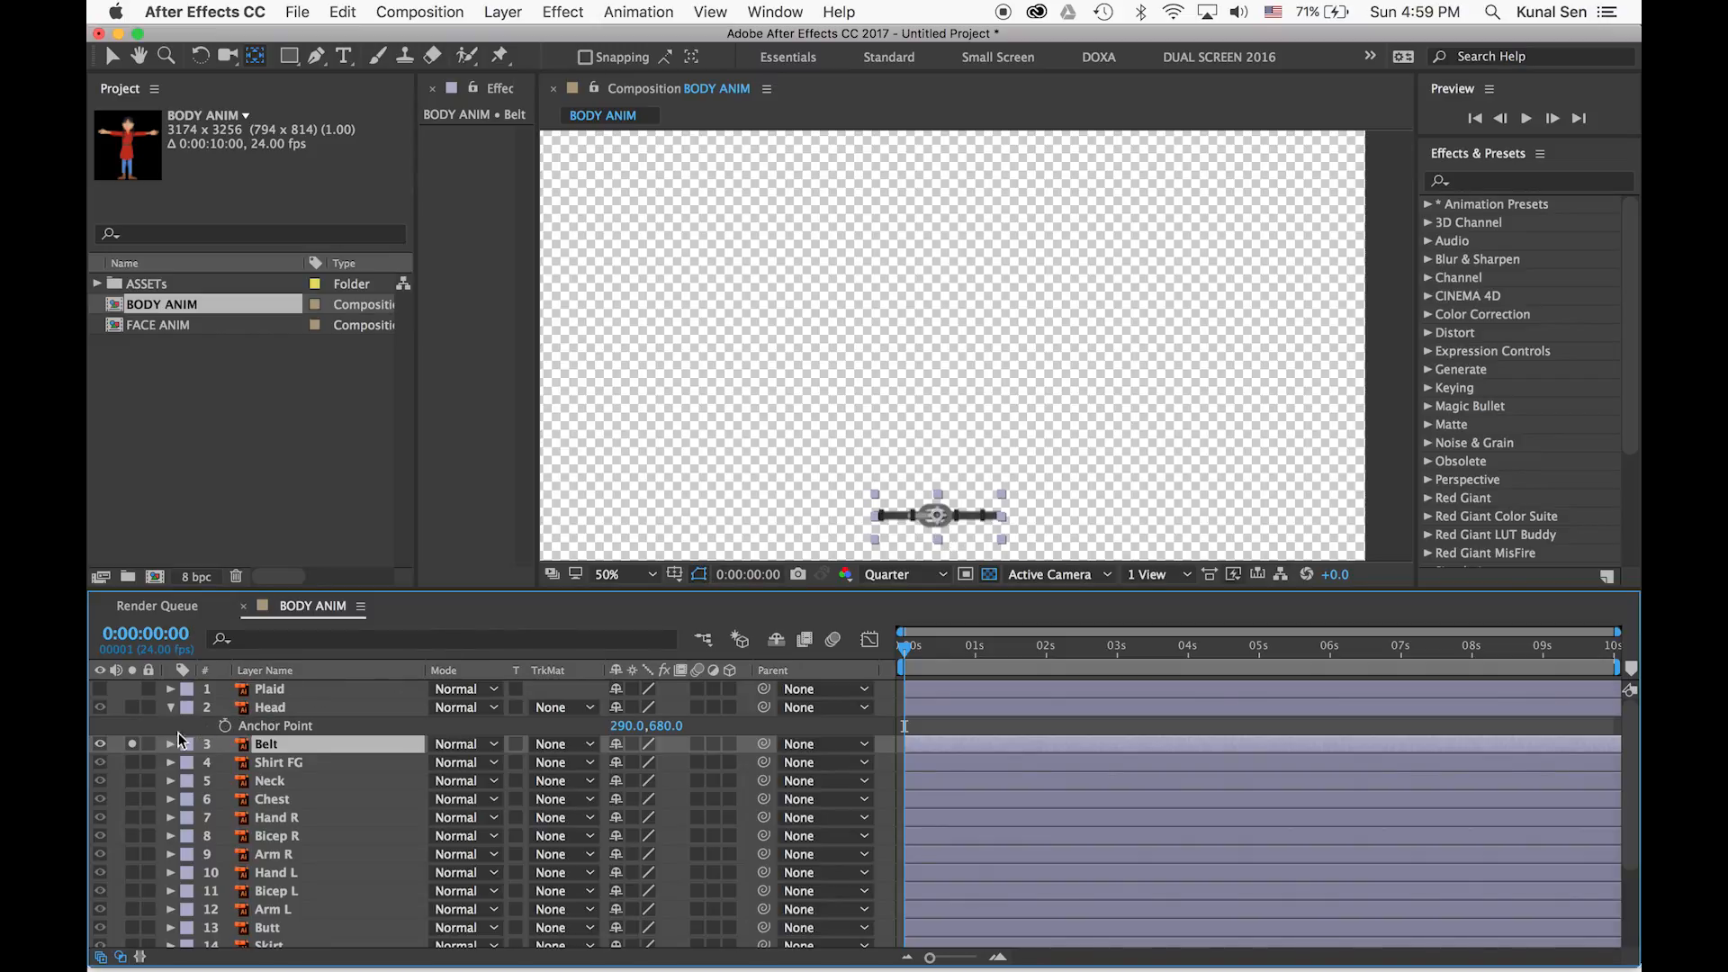
click(132, 743)
click(133, 762)
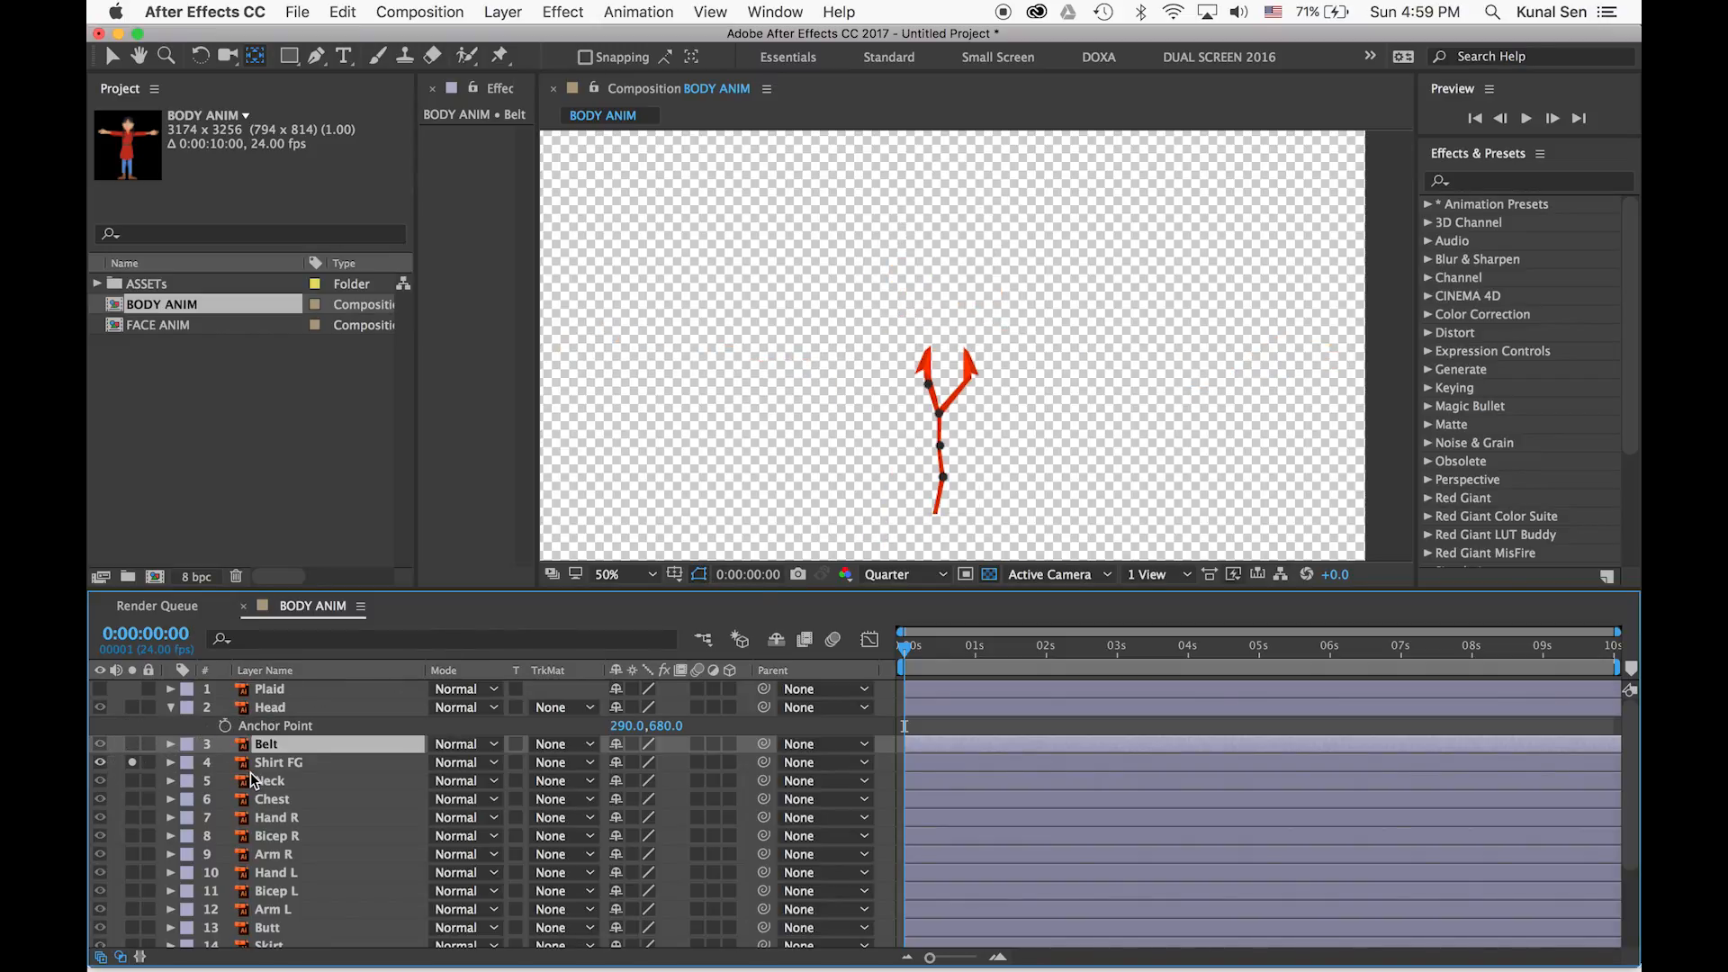
click(132, 763)
Isolate the Neck and Chest layers in turn and move their anchor points to the neck's base and the waist
click(132, 781)
click(266, 780)
drag(947, 345, 931, 413)
click(133, 780)
click(132, 798)
click(271, 798)
click(132, 798)
Isolate the Hand R layer to inspect it, and turn off the viewer's transparency grid
click(132, 817)
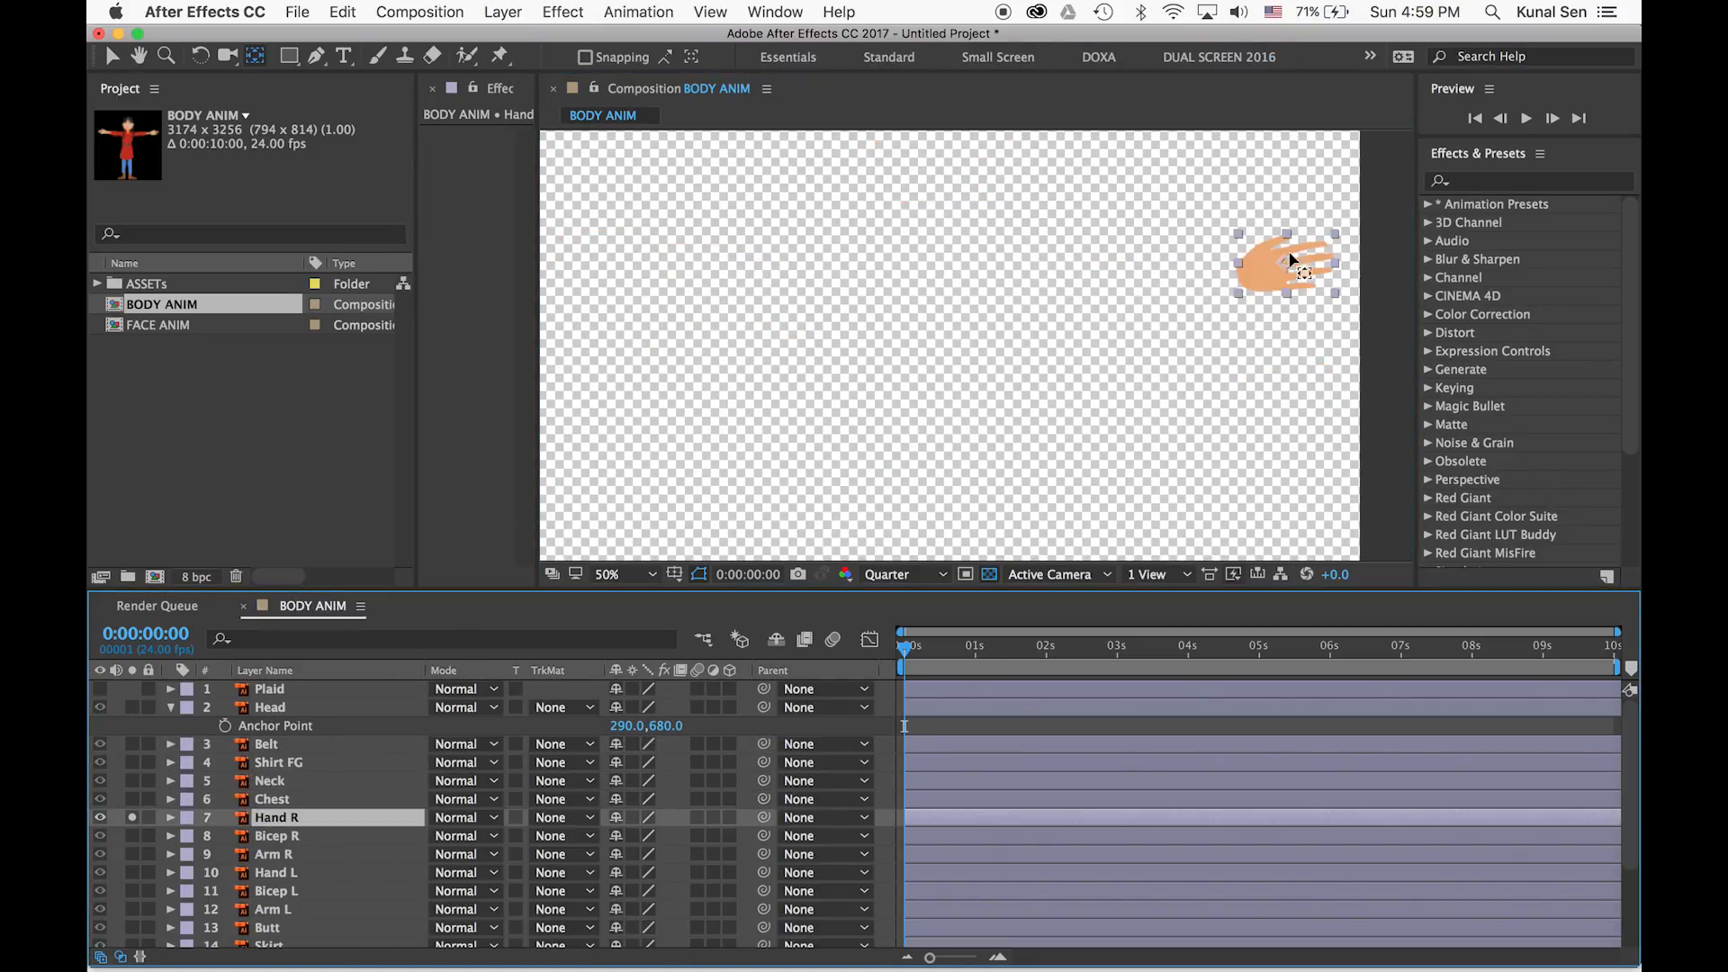
click(988, 574)
click(132, 817)
Isolate the Bicep R and Arm R layers in turn and move their anchor points to the shoulder and elbow
click(132, 836)
drag(953, 314, 981, 287)
click(132, 835)
click(132, 854)
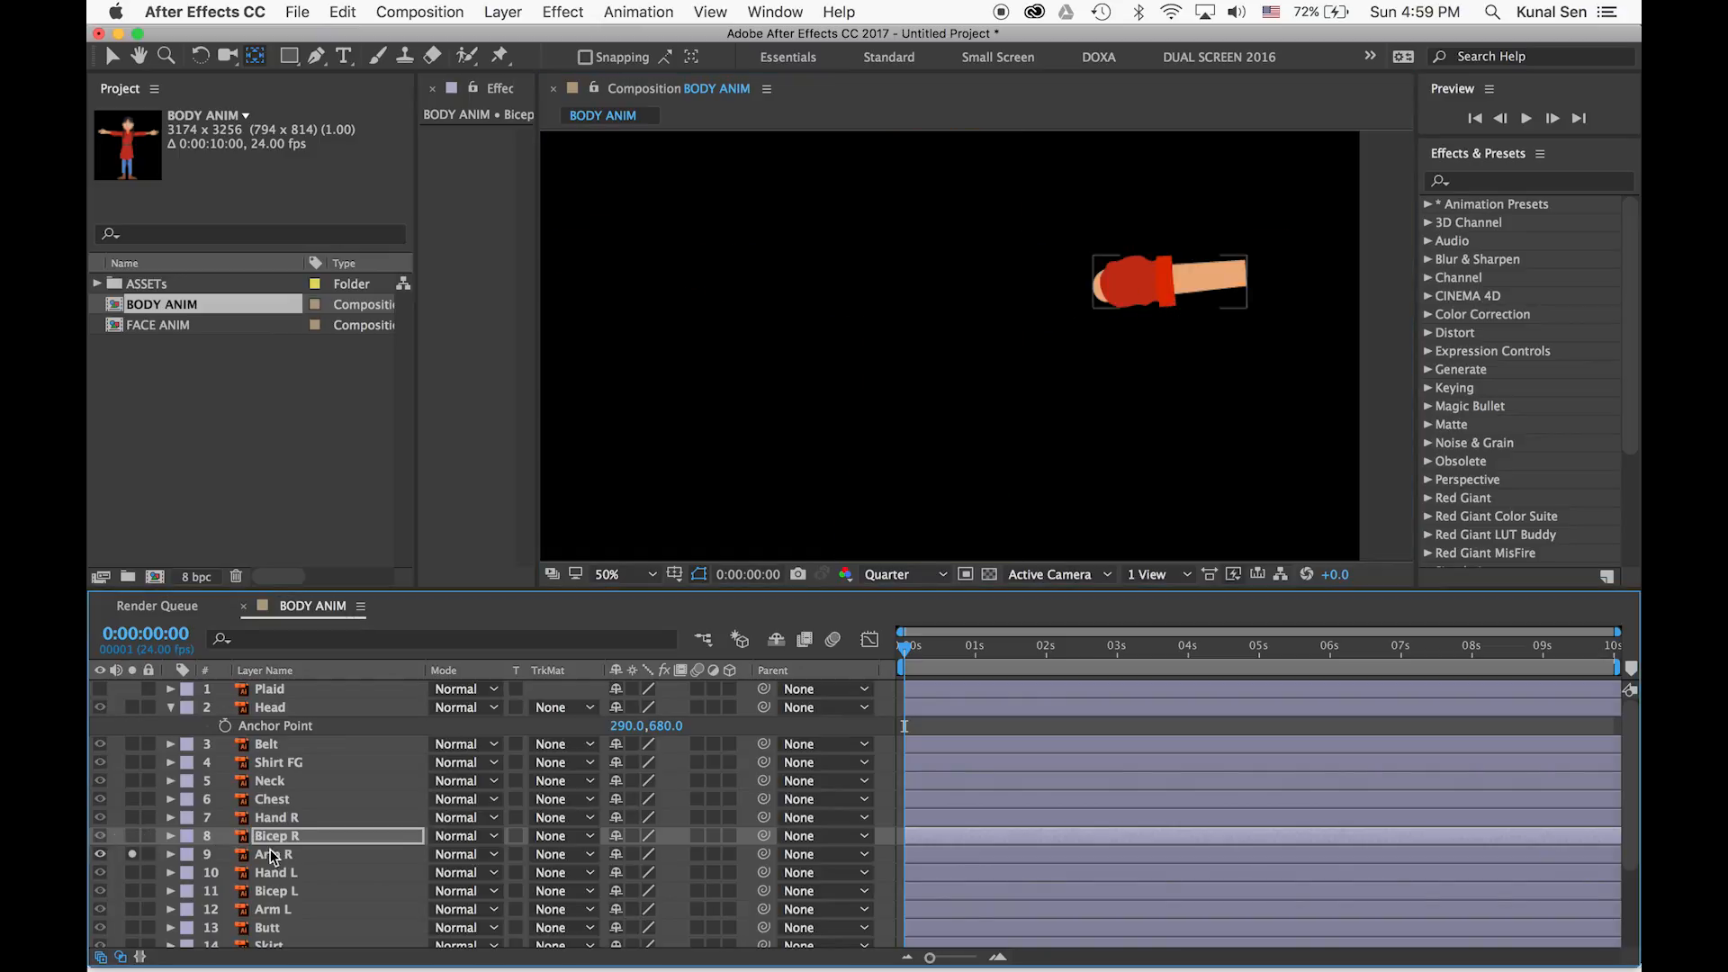
click(273, 854)
drag(1165, 282, 1100, 289)
click(132, 854)
Isolate the Hand L, Bicep L and Arm L layers in turn and move their anchor points to the arm joints
click(132, 873)
click(276, 872)
drag(861, 282, 886, 282)
click(132, 890)
click(132, 909)
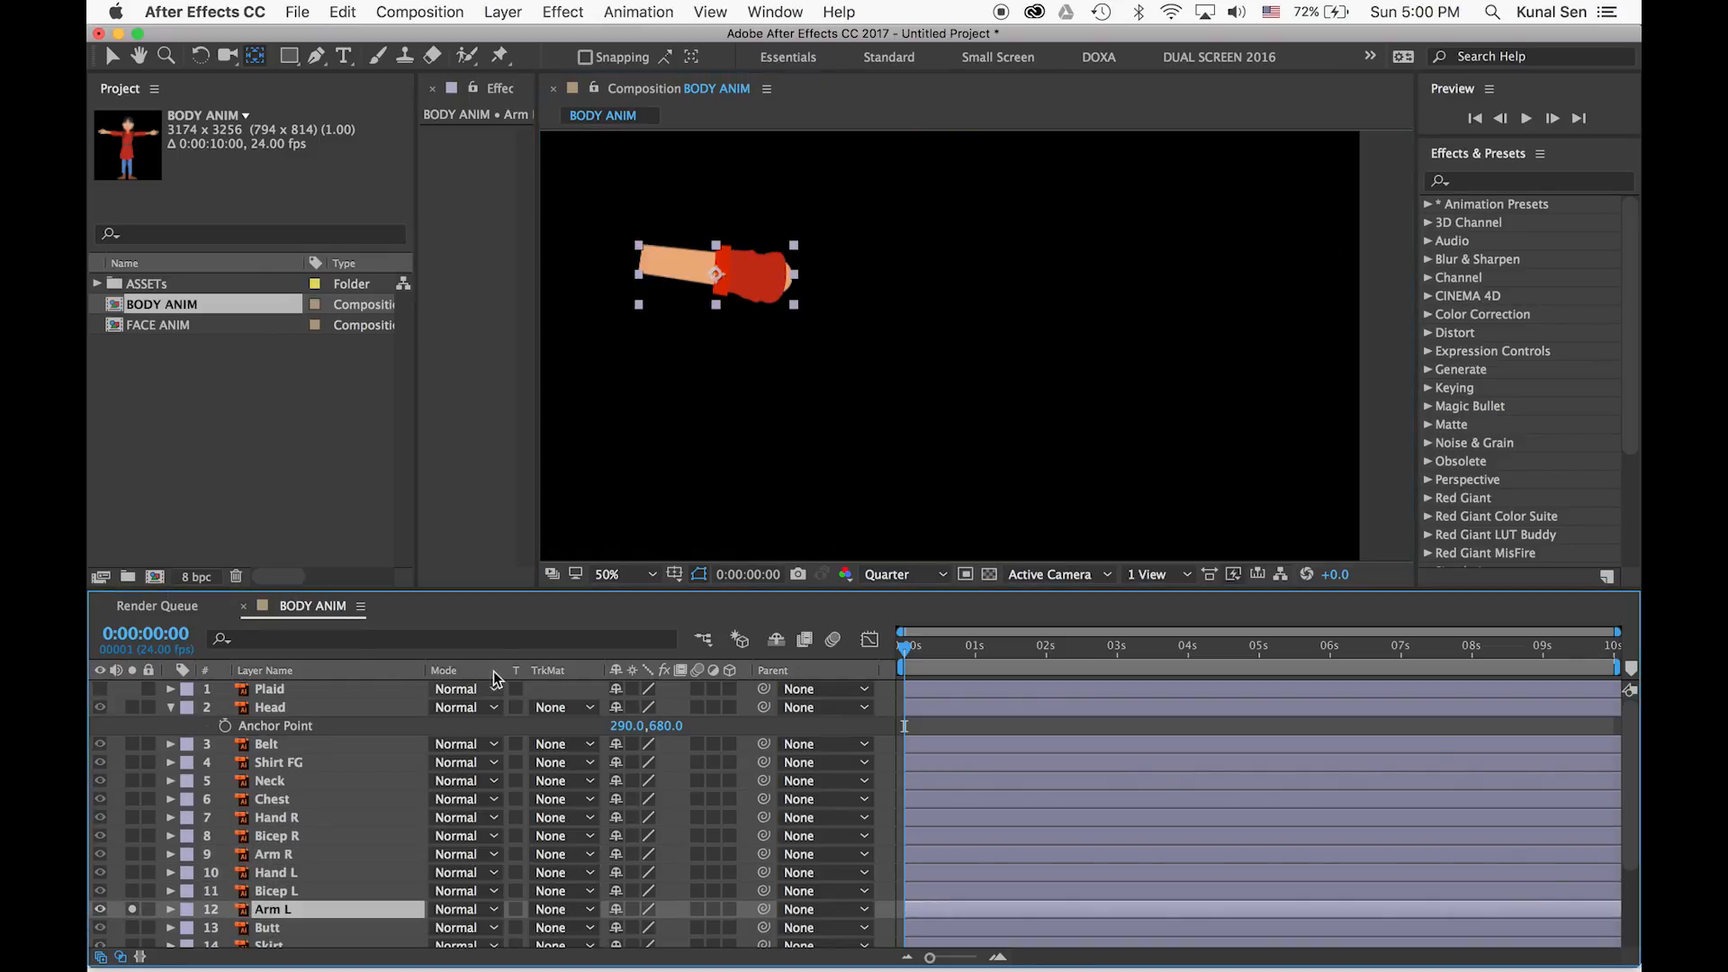
drag(717, 273, 791, 275)
click(132, 909)
Check the isolated Butt layer, and move the isolated Skirt layer's anchor point up to the waist
scroll(132, 927, down, 3)
click(132, 813)
click(133, 812)
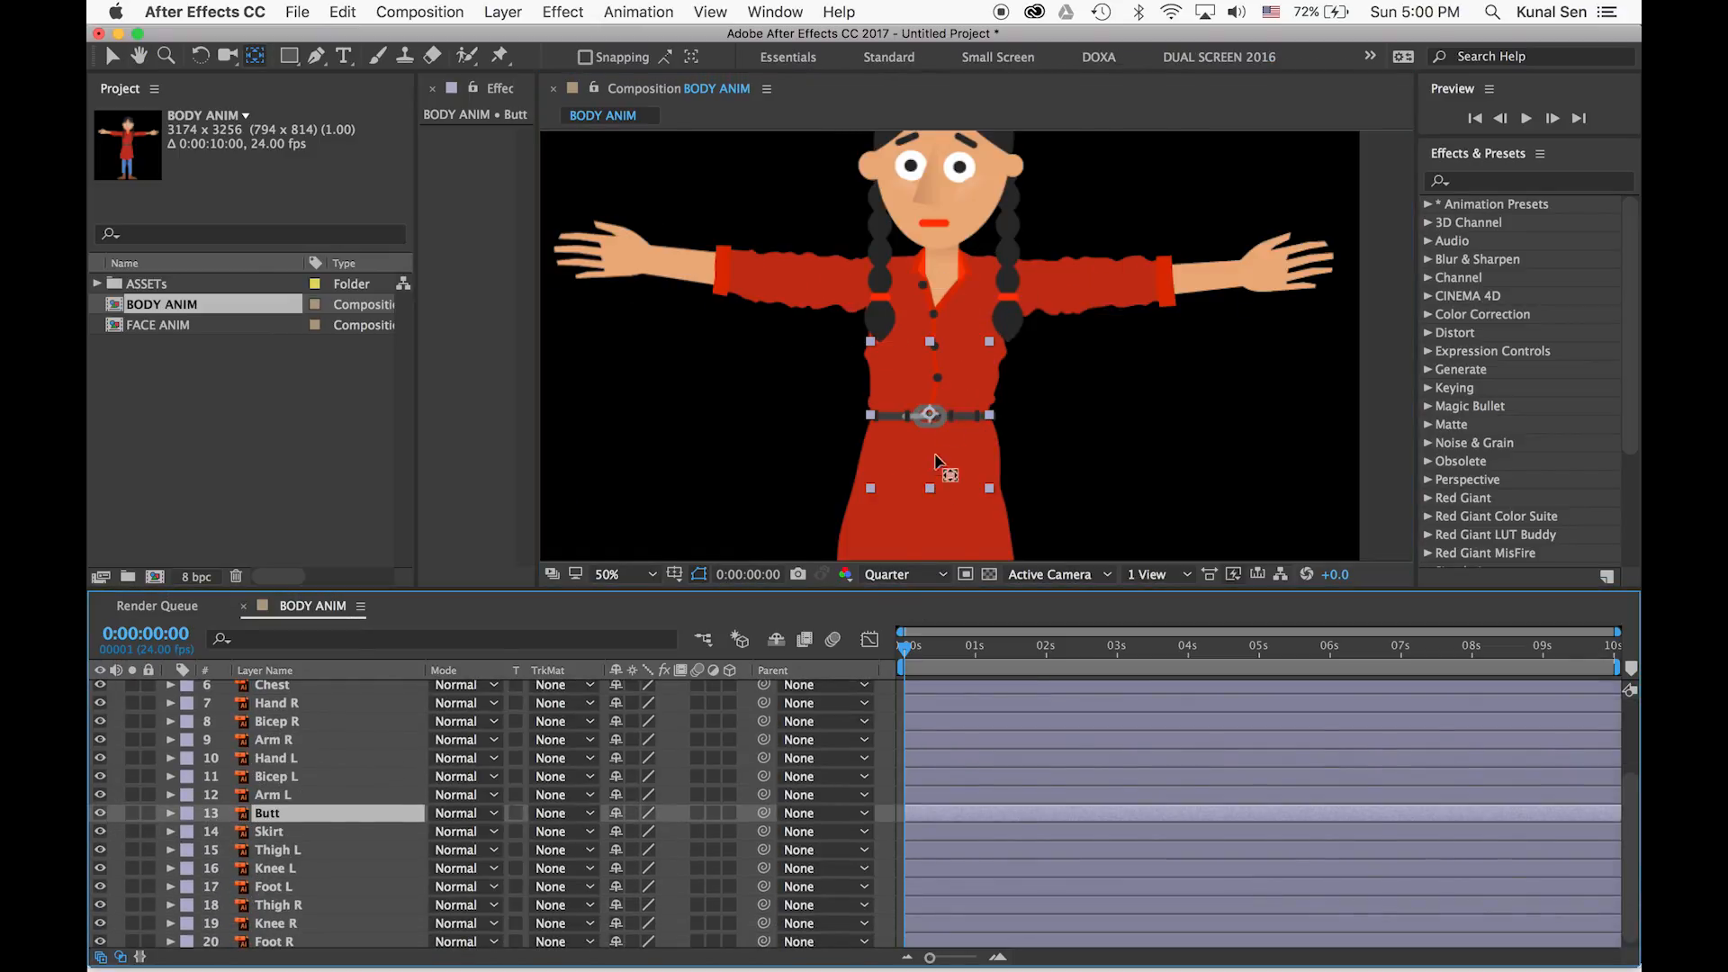
click(268, 830)
click(132, 830)
drag(926, 498, 954, 282)
click(132, 831)
Isolate the Thigh L, Knee L and Foot L layers in turn and set their anchor points at the leg joints
click(277, 849)
click(132, 849)
drag(925, 421, 924, 373)
click(132, 868)
click(132, 849)
click(274, 868)
click(133, 887)
Isolate the Thigh R, Knee R and Foot R layers in turn and move their anchor points to the hip, knee and ankle
click(133, 905)
drag(995, 303, 995, 202)
click(132, 922)
drag(1006, 458, 1002, 385)
click(132, 923)
click(132, 940)
drag(1041, 548, 1012, 506)
click(132, 938)
Collapse the Head layer's properties and delete the Plaid layer
drag(1149, 207, 1110, 549)
drag(288, 709, 265, 826)
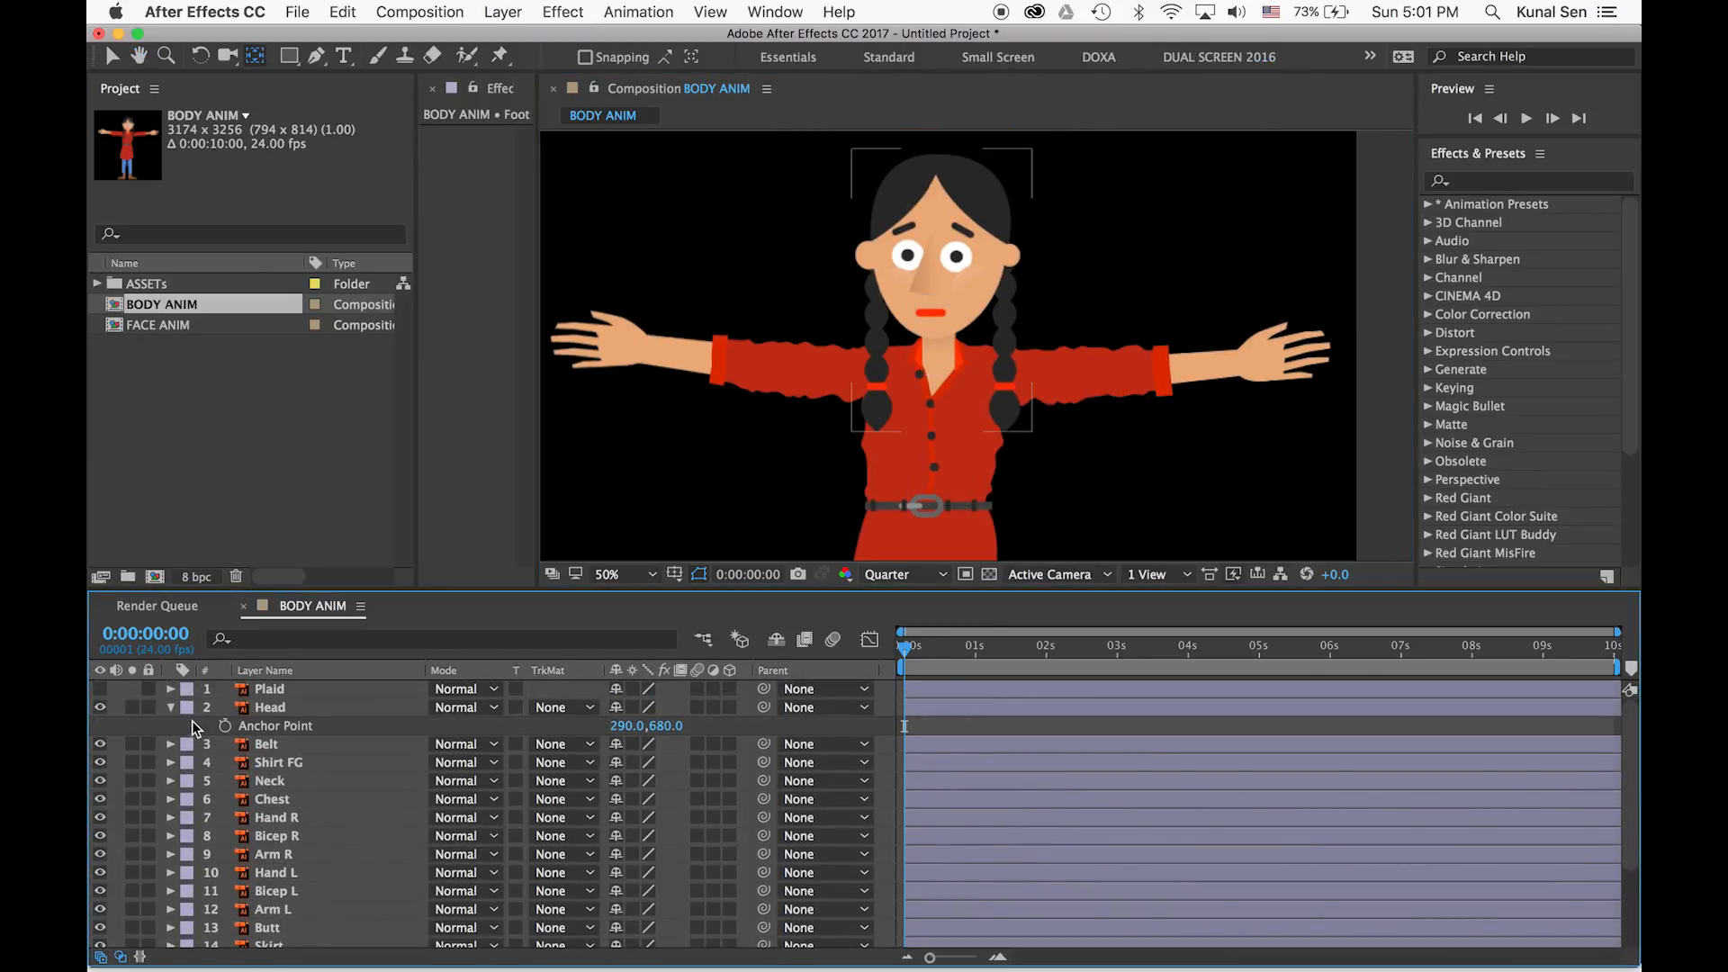
click(171, 707)
click(268, 689)
key(Delete)
click(278, 694)
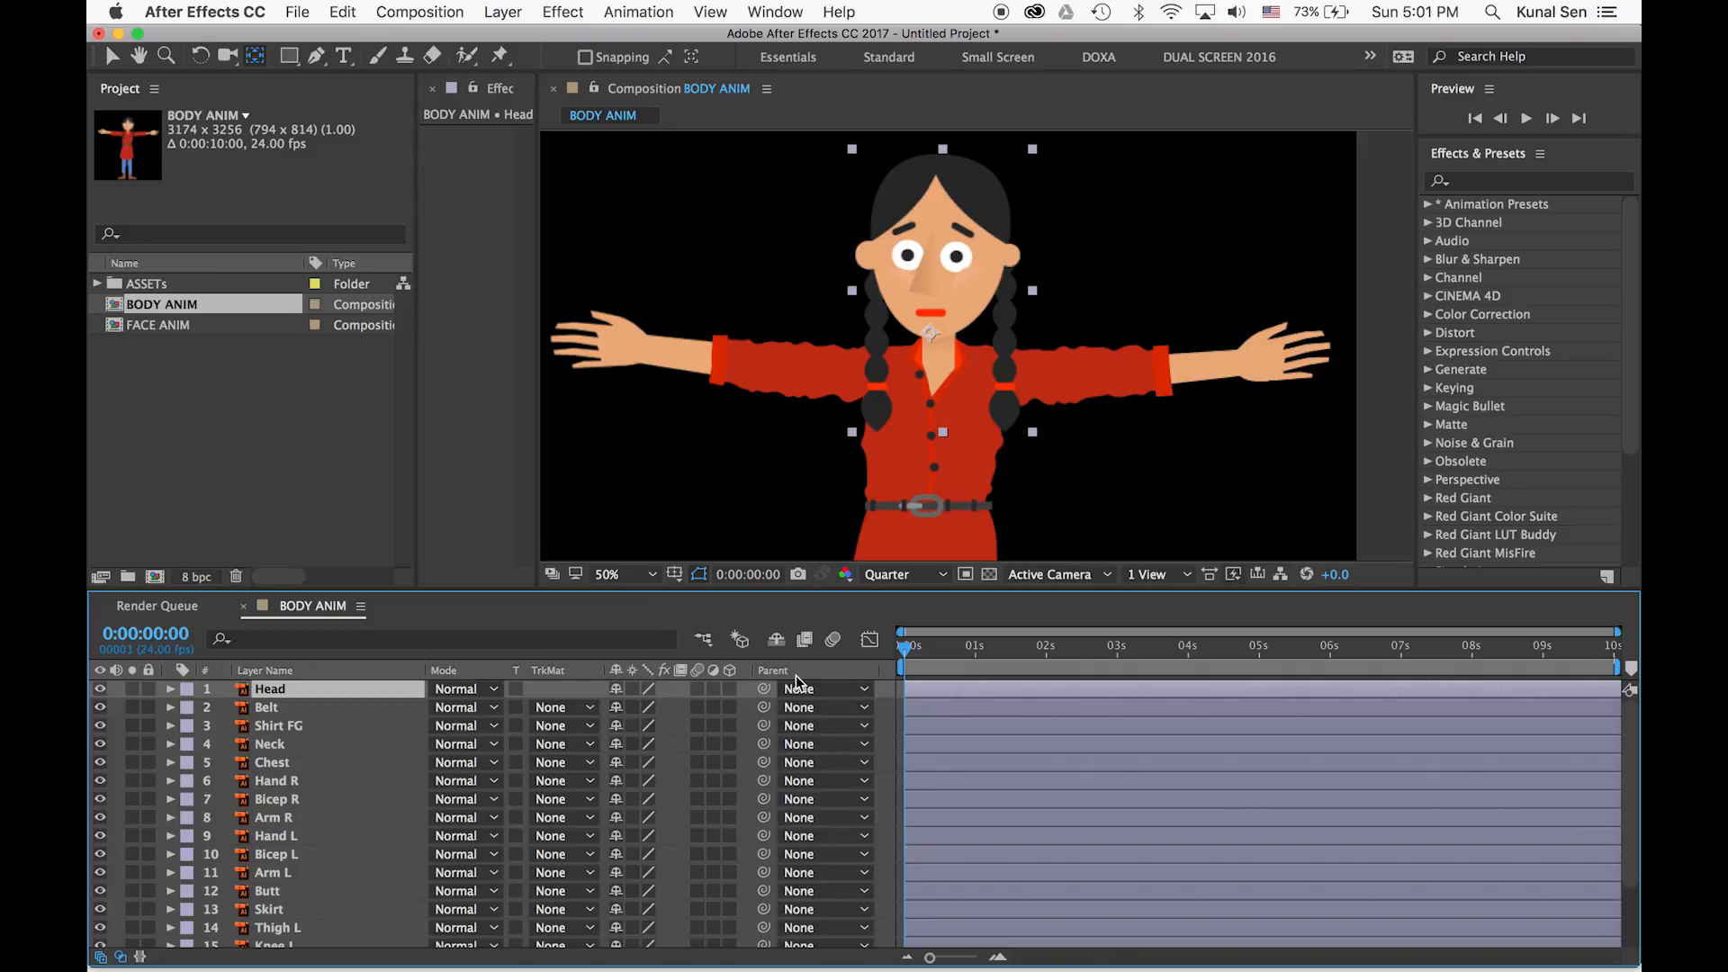
Parent the Head layer to the Neck layer
click(763, 690)
click(272, 745)
click(768, 691)
drag(767, 690, 272, 744)
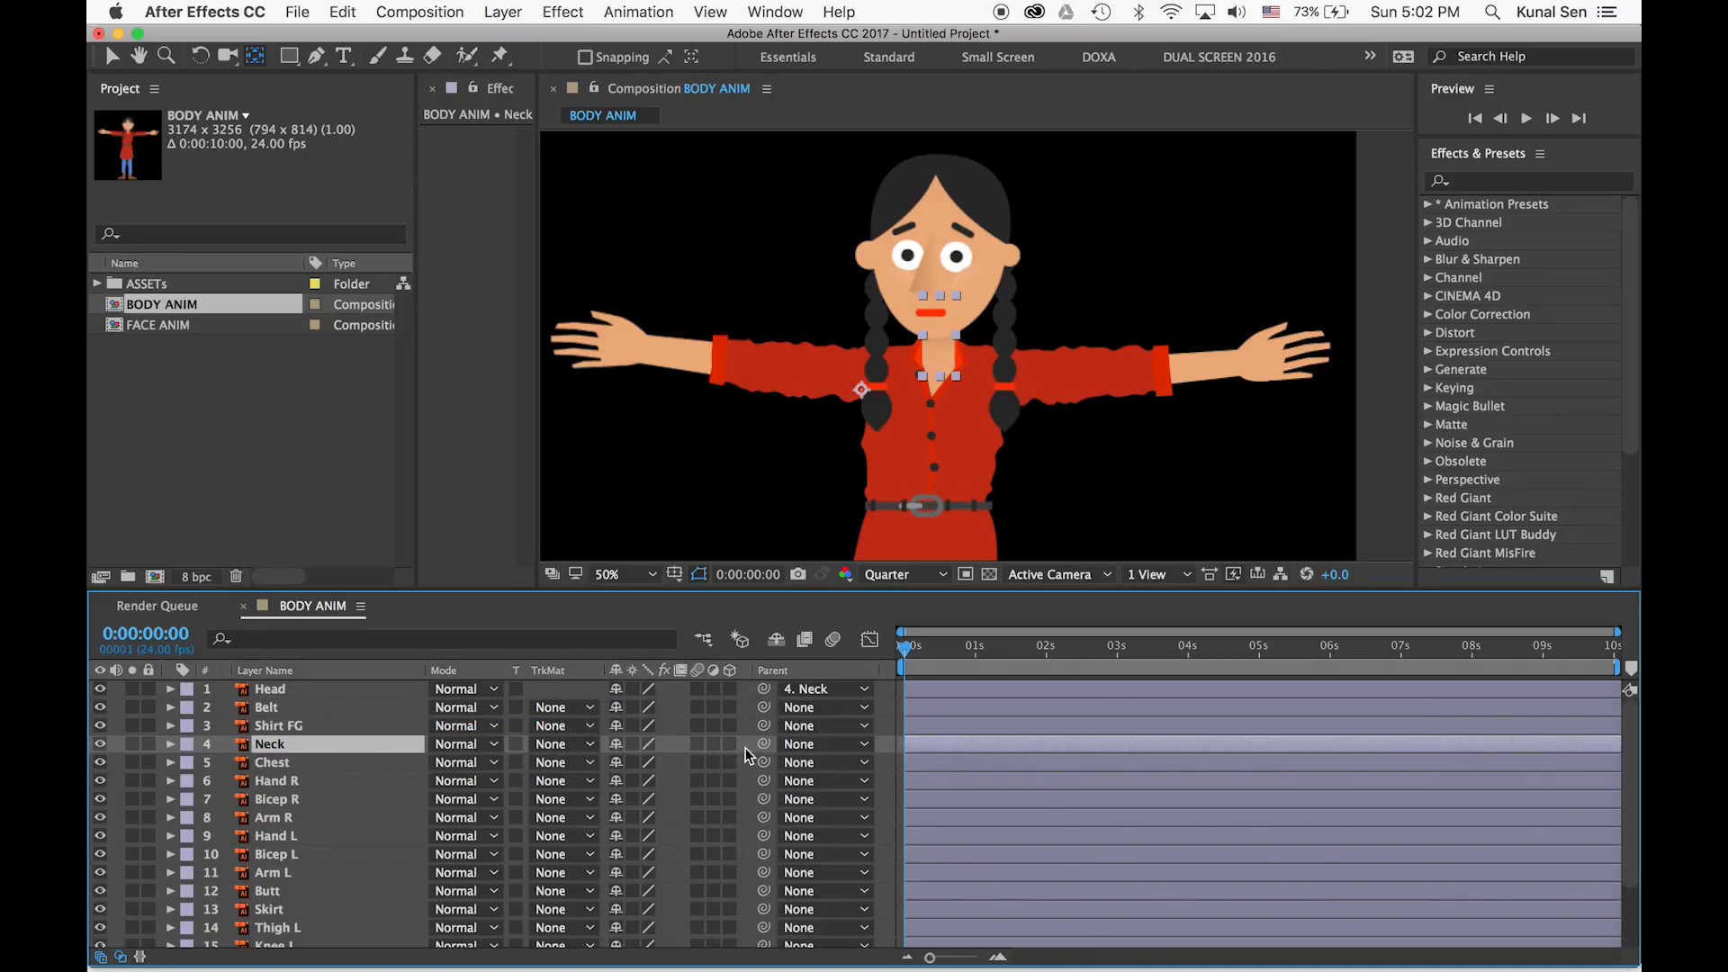
Set Chest as the parent of the Neck layer
click(279, 725)
click(284, 747)
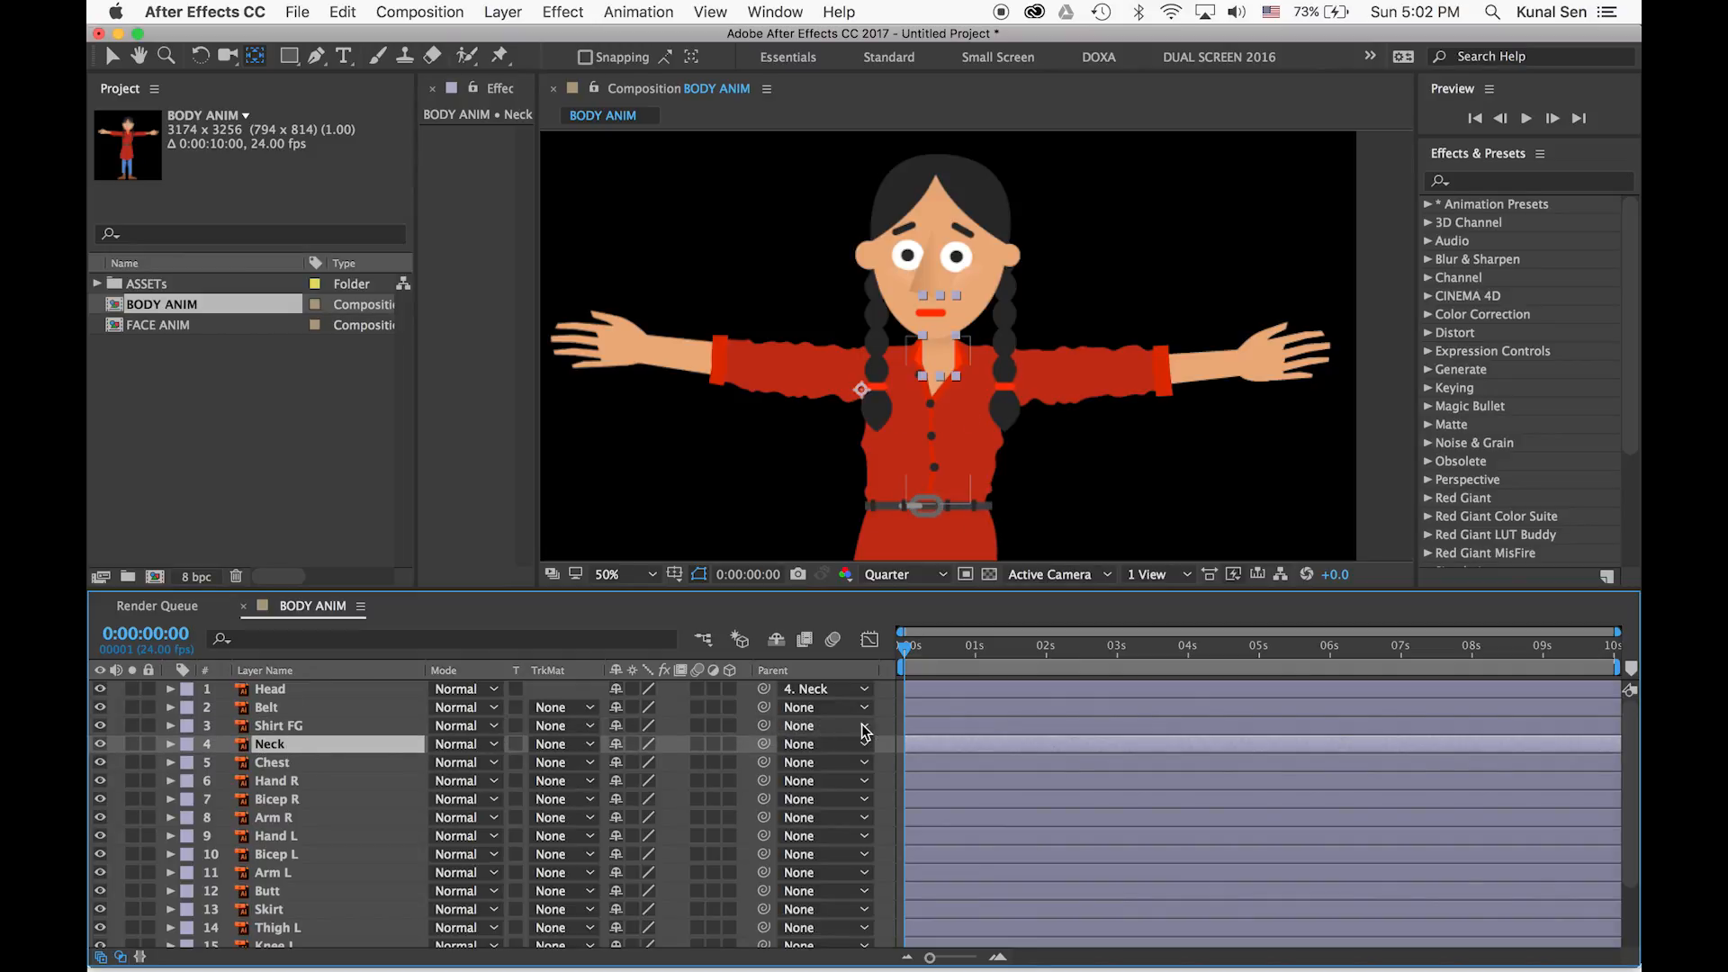
click(852, 746)
click(829, 659)
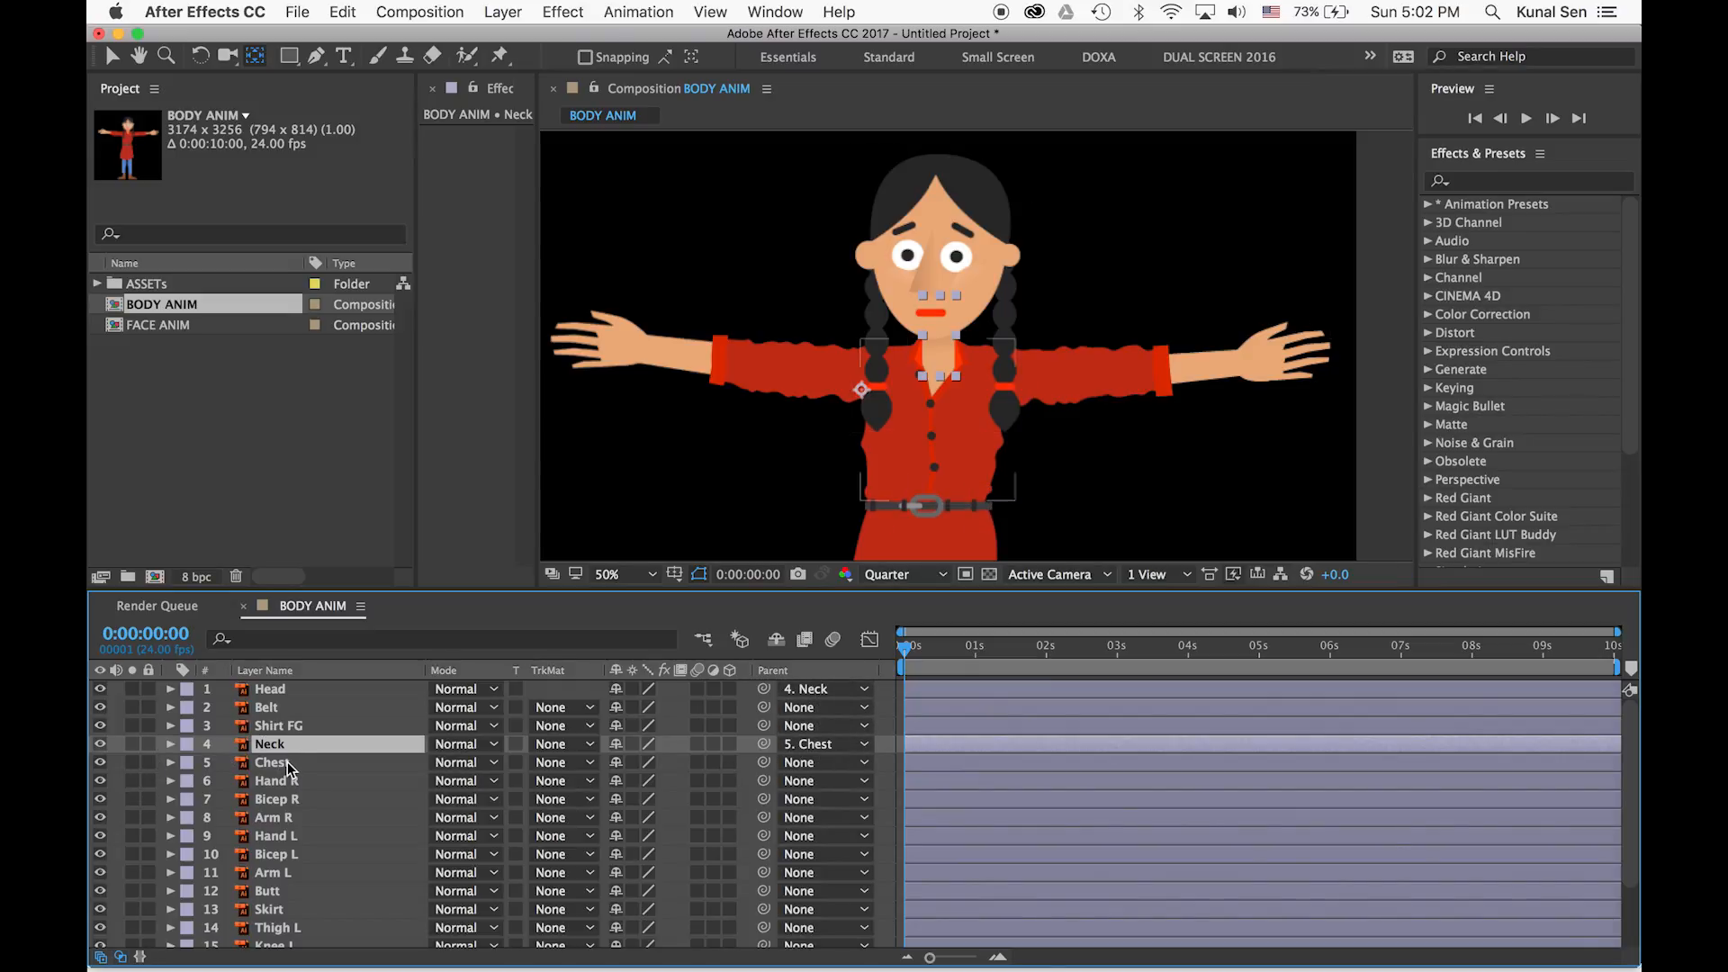
Parent the Belt and Shirt FG layers together to the Chest layer
click(300, 727)
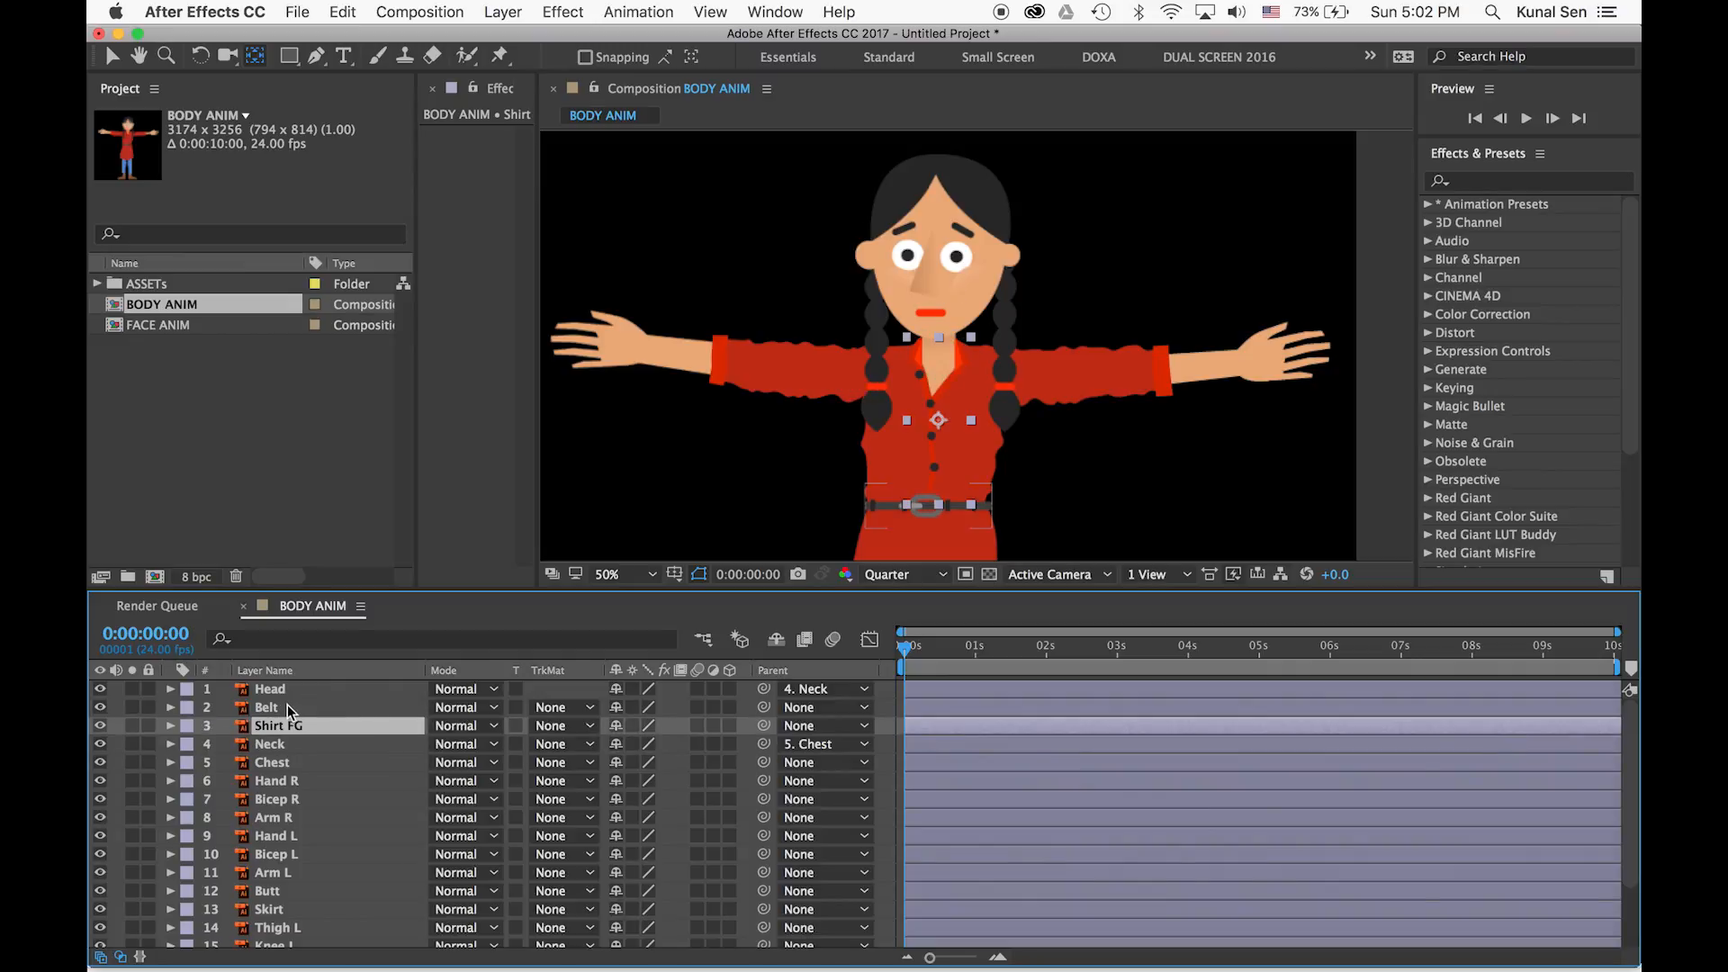
shift+click(349, 713)
drag(764, 707, 275, 765)
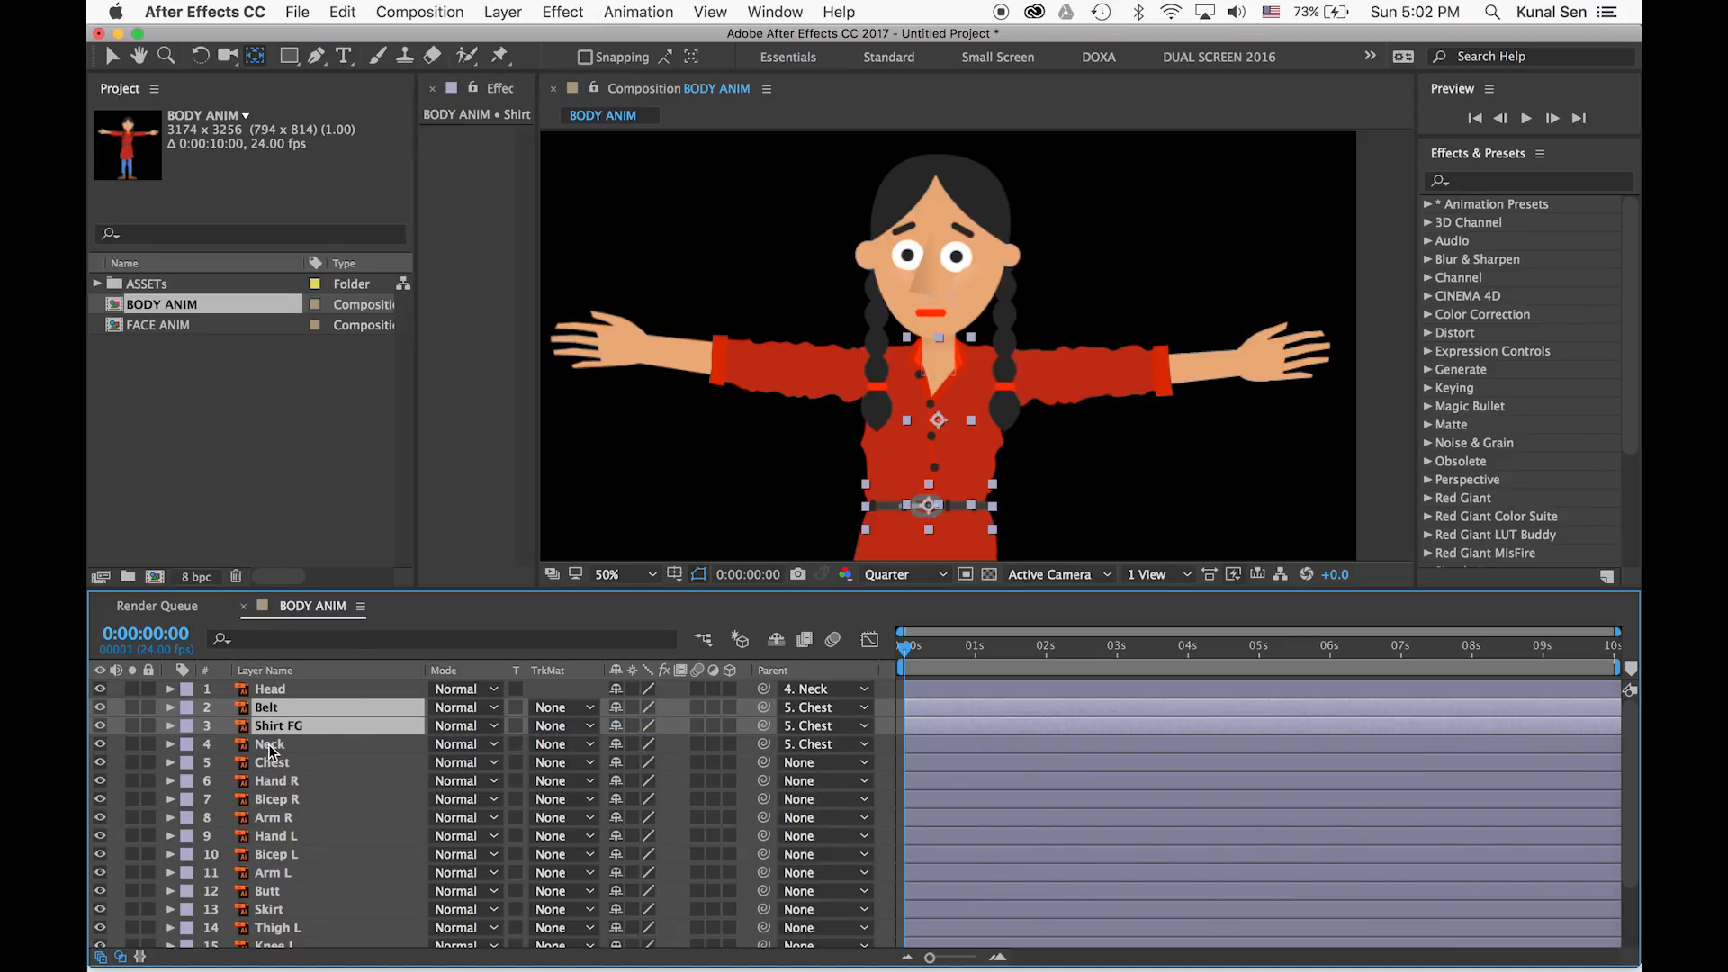
Rotate the Chest layer to test the parented head, neck and shirt parts, and undo the rotation
click(258, 765)
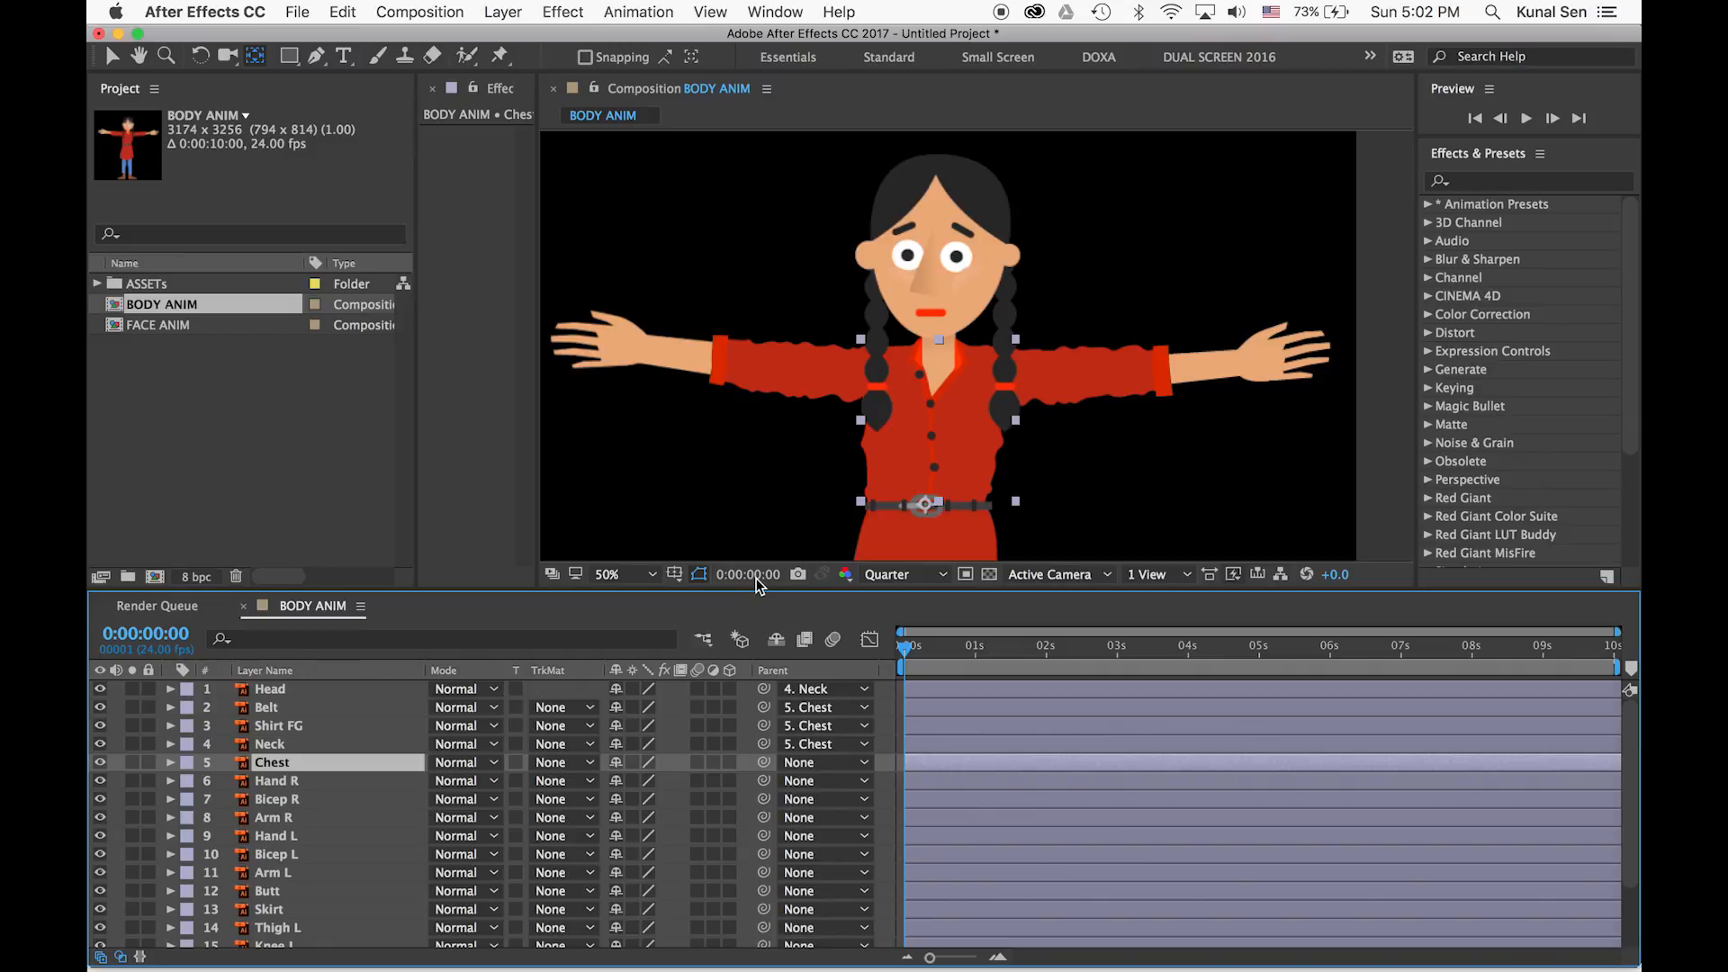
key(w)
click(898, 432)
mouse_move(896, 427)
mouse_down()
mouse_move(887, 457)
mouse_move(921, 430)
mouse_move(905, 430)
mouse_up()
key(super+z)
Move the Hand R layer's anchor point to the wrist
click(196, 779)
key(v)
key(y)
drag(1201, 424, 1239, 361)
key(v)
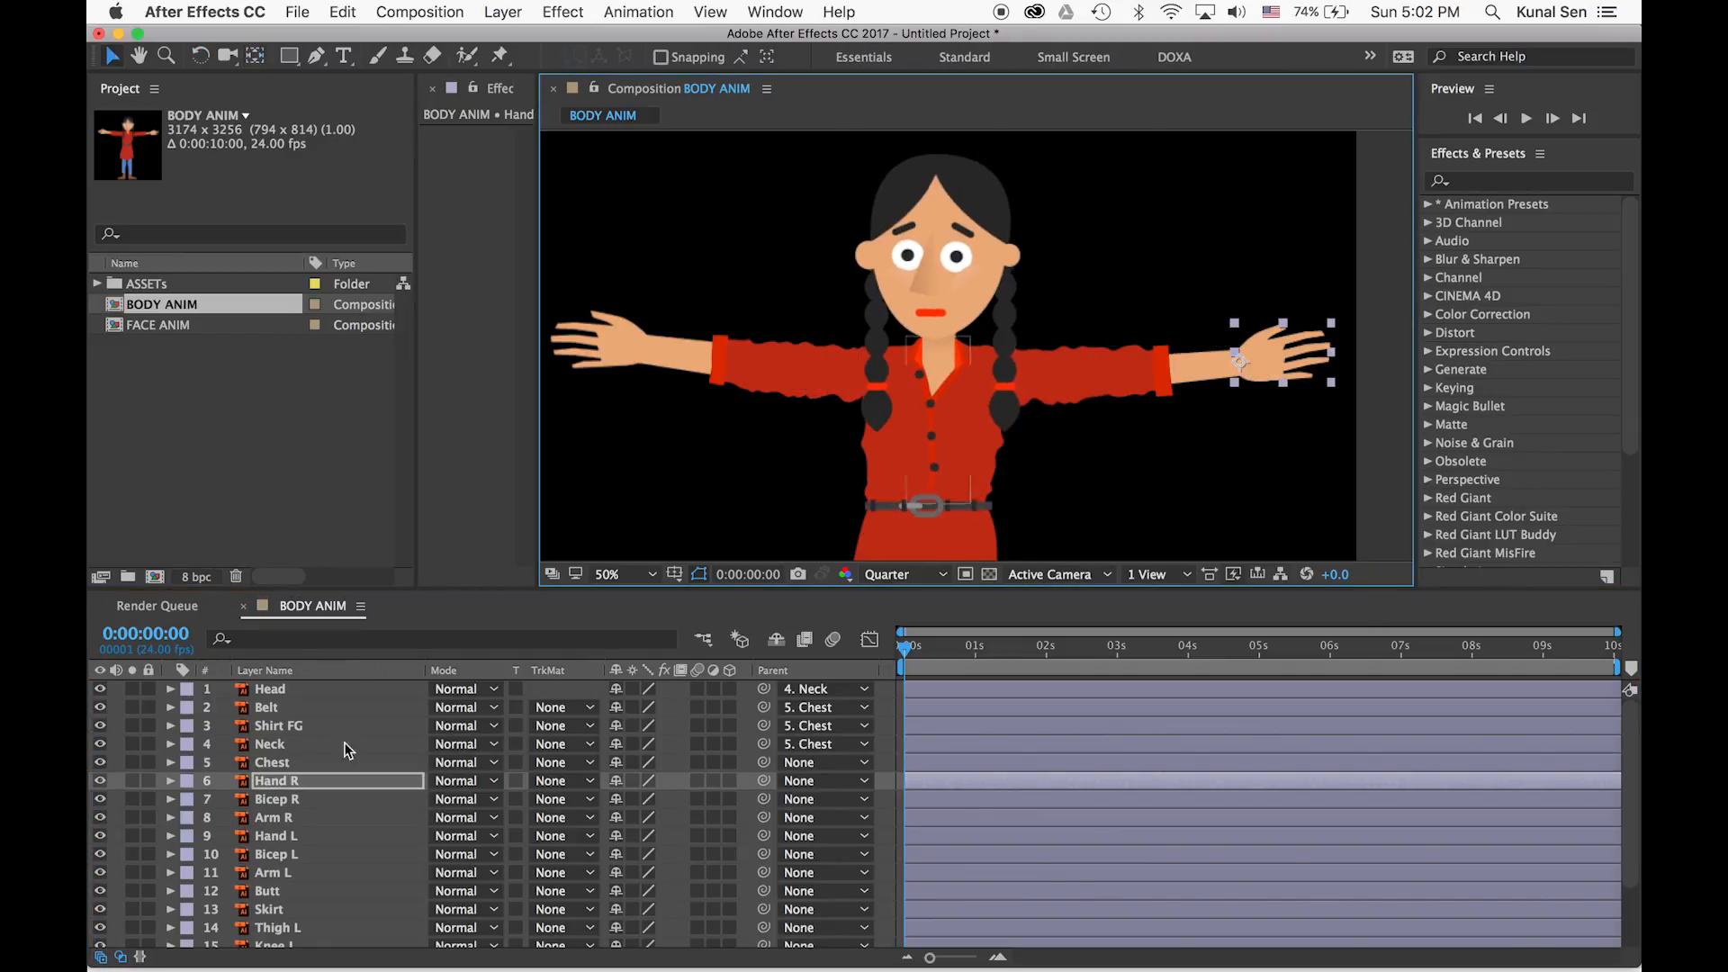
Parent Hand R to Arm R, Arm R to Bicep R, and Bicep R to Chest
click(286, 799)
click(133, 799)
click(132, 799)
click(286, 835)
click(286, 780)
drag(763, 780, 279, 817)
drag(763, 817, 279, 763)
Rotate the Chest layer to test the parented right arm, and undo the rotation
click(279, 762)
key(w)
drag(754, 504, 756, 471)
key(super+z)
key(v)
Parent Hand L to Arm L, Arm L to Bicep L, and Bicep L to Chest
drag(763, 836, 279, 873)
drag(763, 872, 286, 854)
drag(763, 854, 287, 762)
Rotate the Chest layer to test both arms and the waist pivot, undoing each trial rotation
click(286, 765)
key(w)
drag(909, 455, 918, 494)
key(super+z)
drag(951, 423, 917, 144)
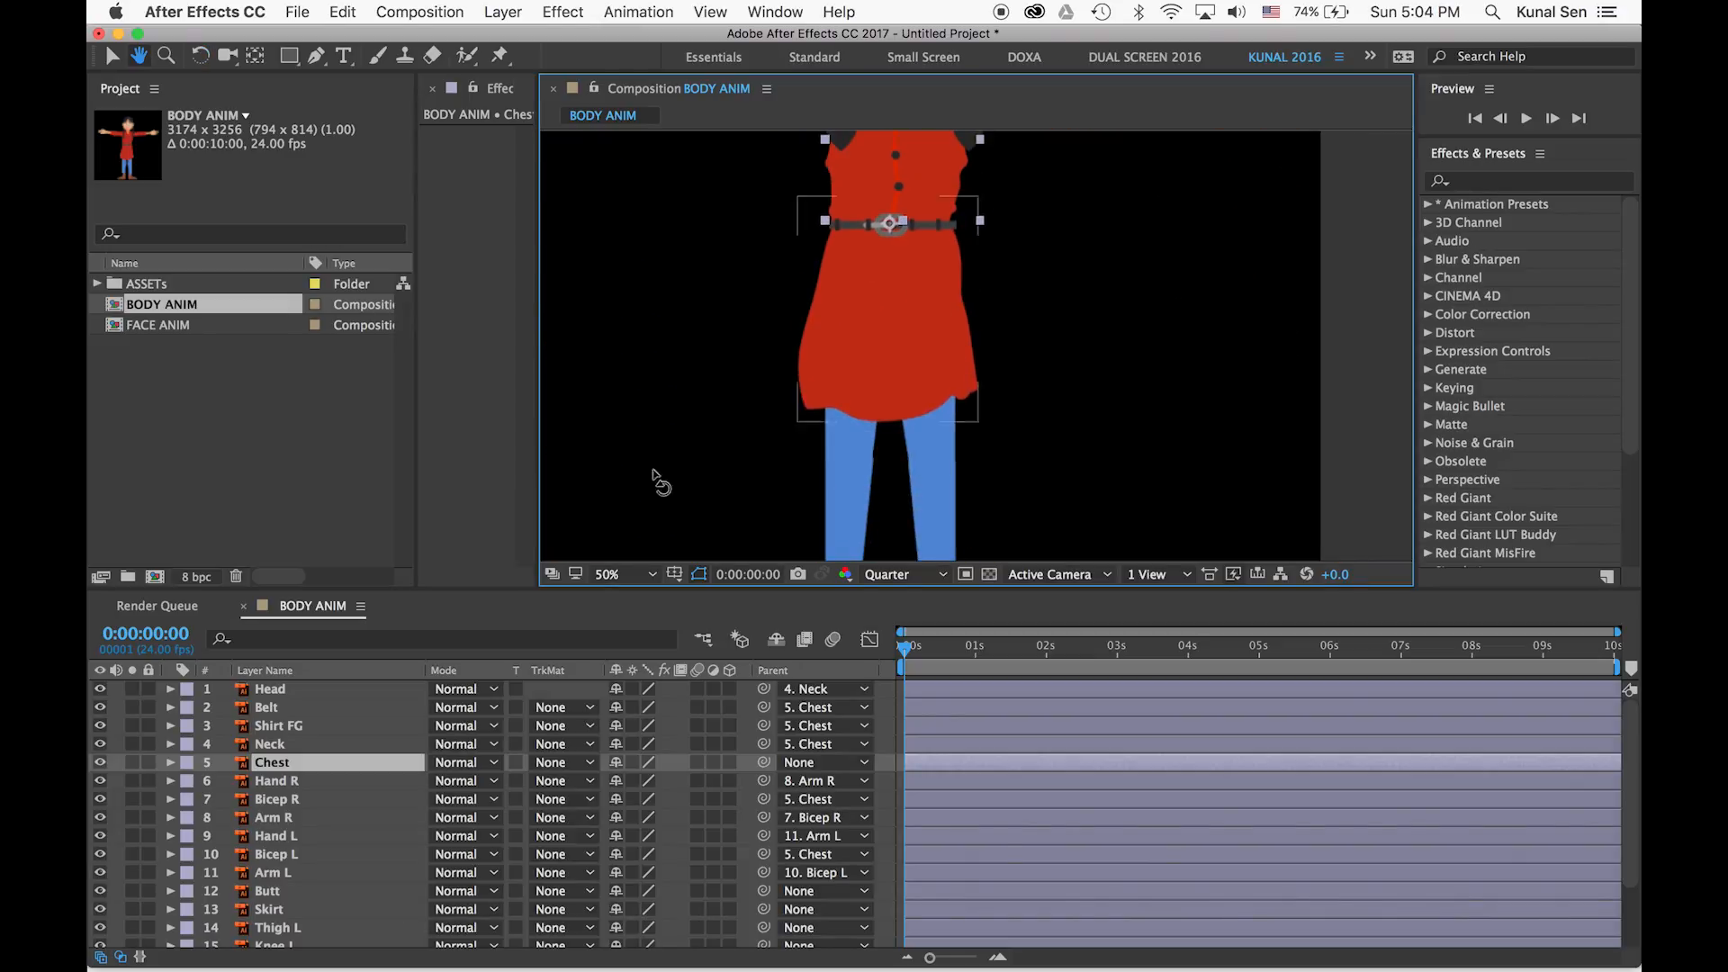
click(875, 391)
drag(872, 390, 855, 382)
key(super+z)
Try another rotation around the character's waist to check the pivot, and undo it
drag(888, 225, 887, 362)
key(comma)
key(y)
click(936, 354)
key(w)
drag(965, 423, 933, 277)
key(super+z)
Parent each foot layer to its knee and each knee layer to its thigh, for both legs
scroll(945, 416, up, 2)
key(v)
click(943, 364)
drag(965, 482, 924, 418)
scroll(763, 846, down, 3)
drag(763, 936, 378, 919)
drag(763, 919, 297, 901)
drag(763, 882, 288, 846)
Parent the Thigh L, Thigh R and Skirt layers to the Butt layer
click(288, 847)
super+click(279, 901)
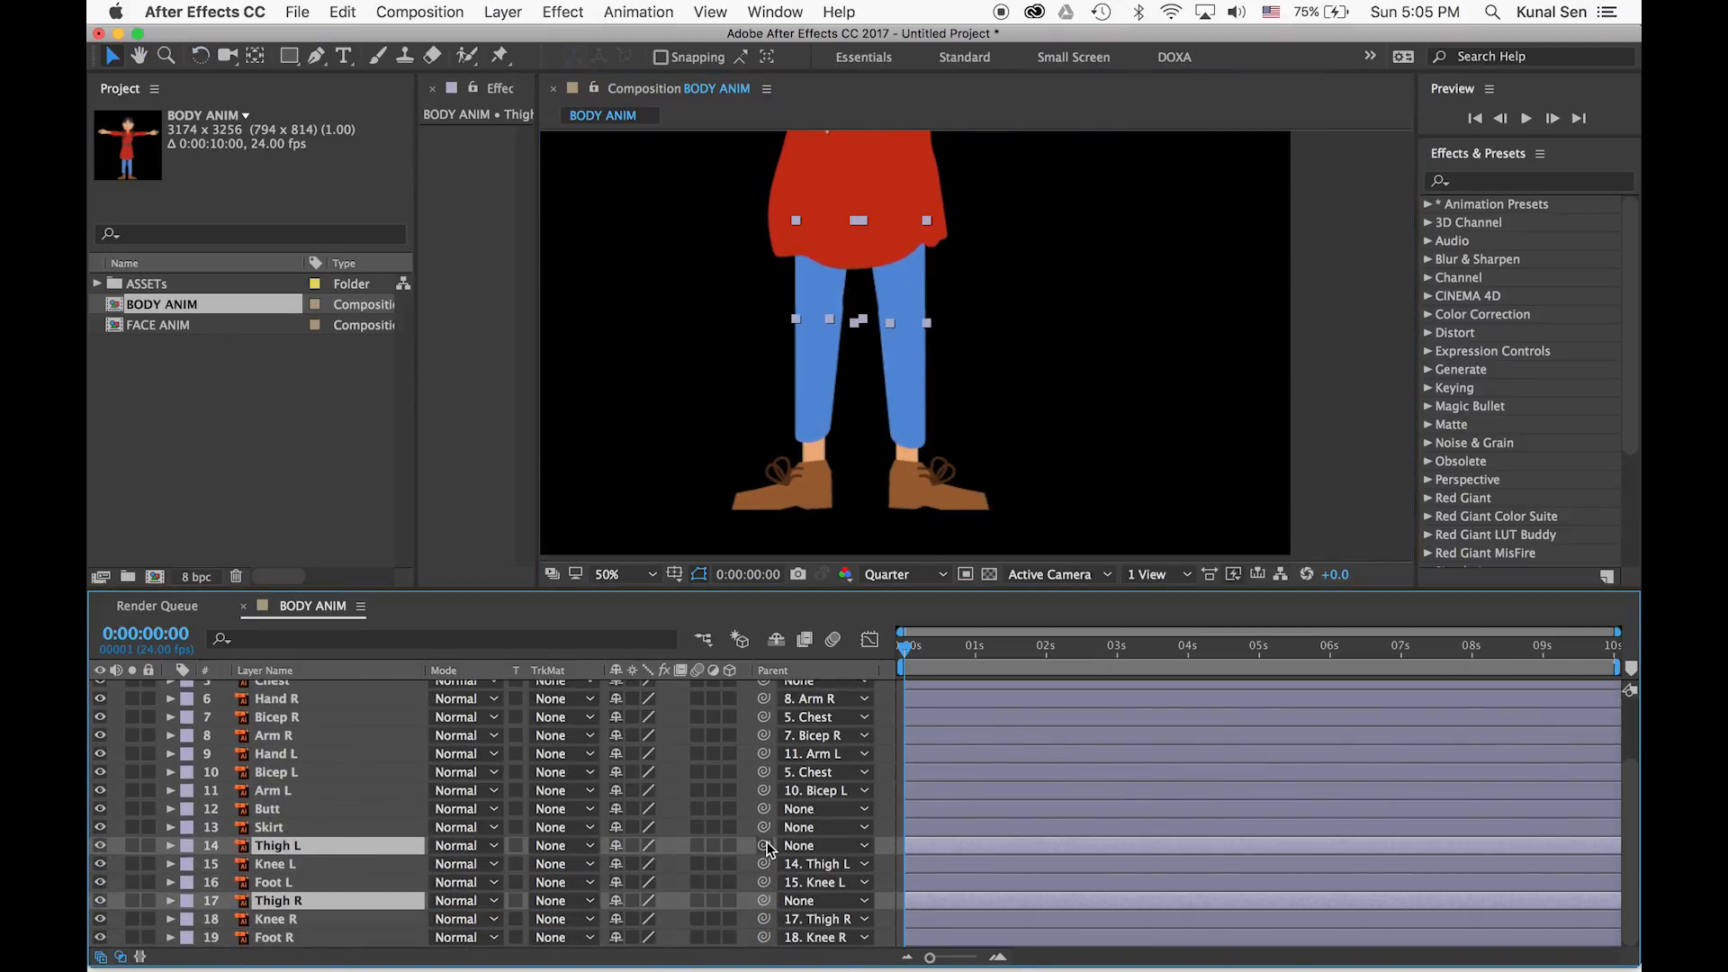
click(288, 827)
drag(764, 845, 297, 809)
Try a rotation of the Butt layer, and undo back through the parenting of the thighs and skirt
click(288, 809)
drag(862, 149, 834, 286)
key(w)
key(super+z)
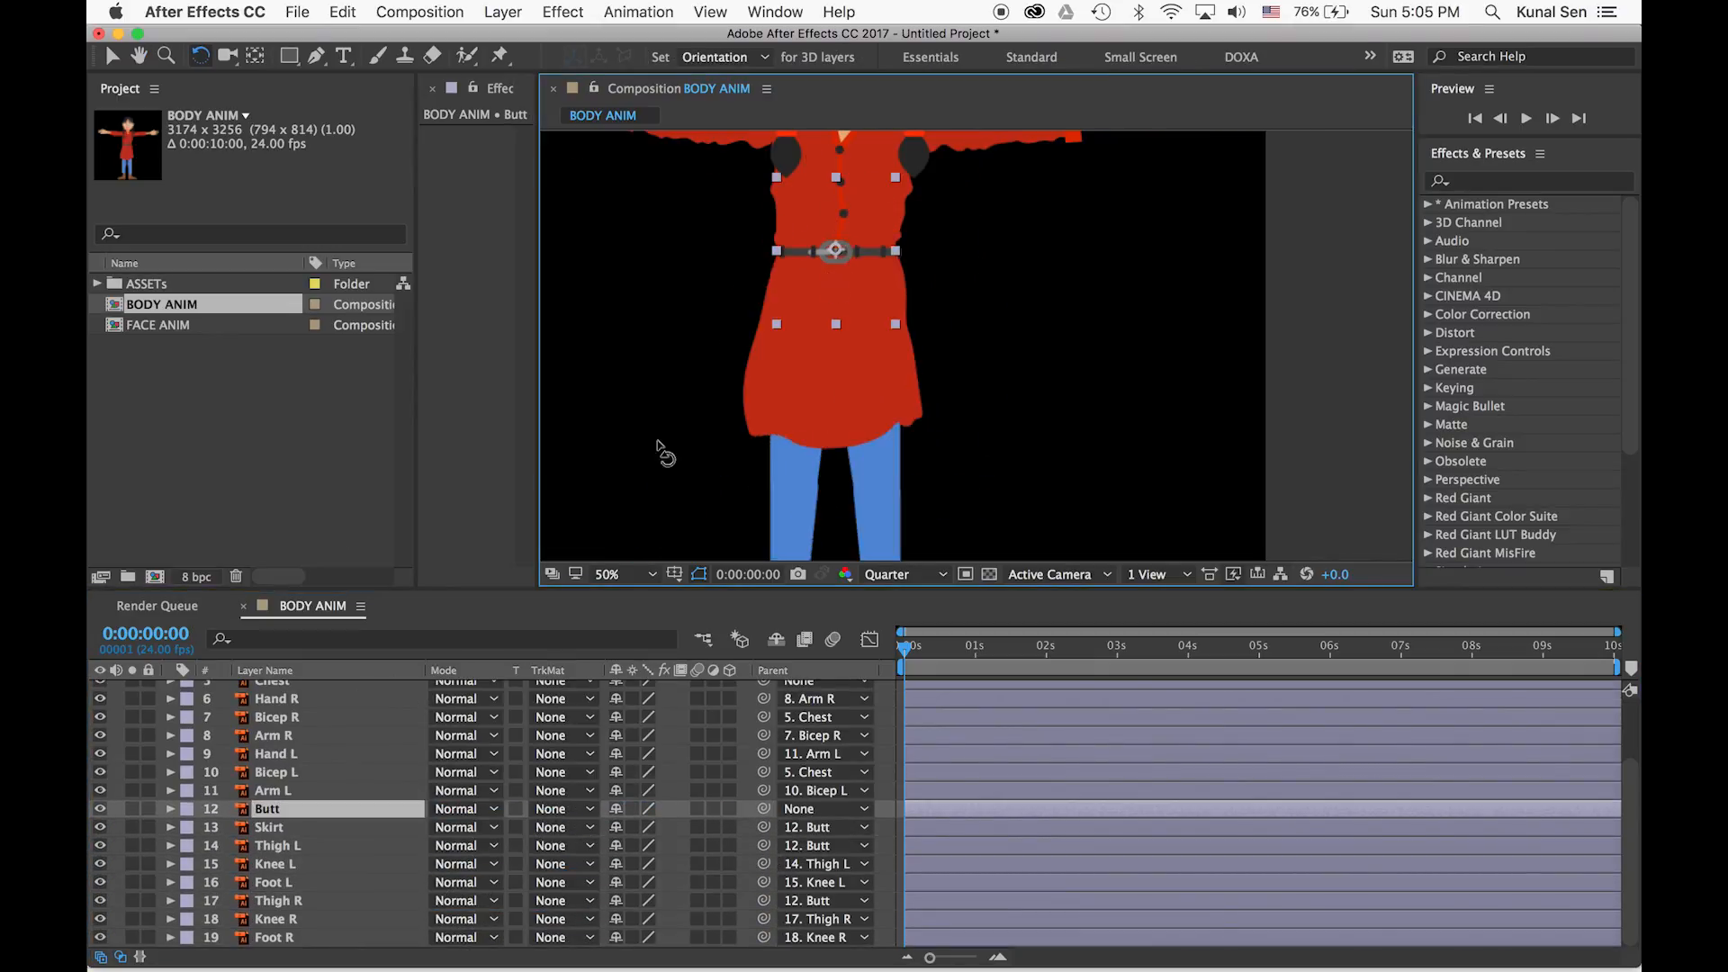
key(super+Down)
key(super+z)
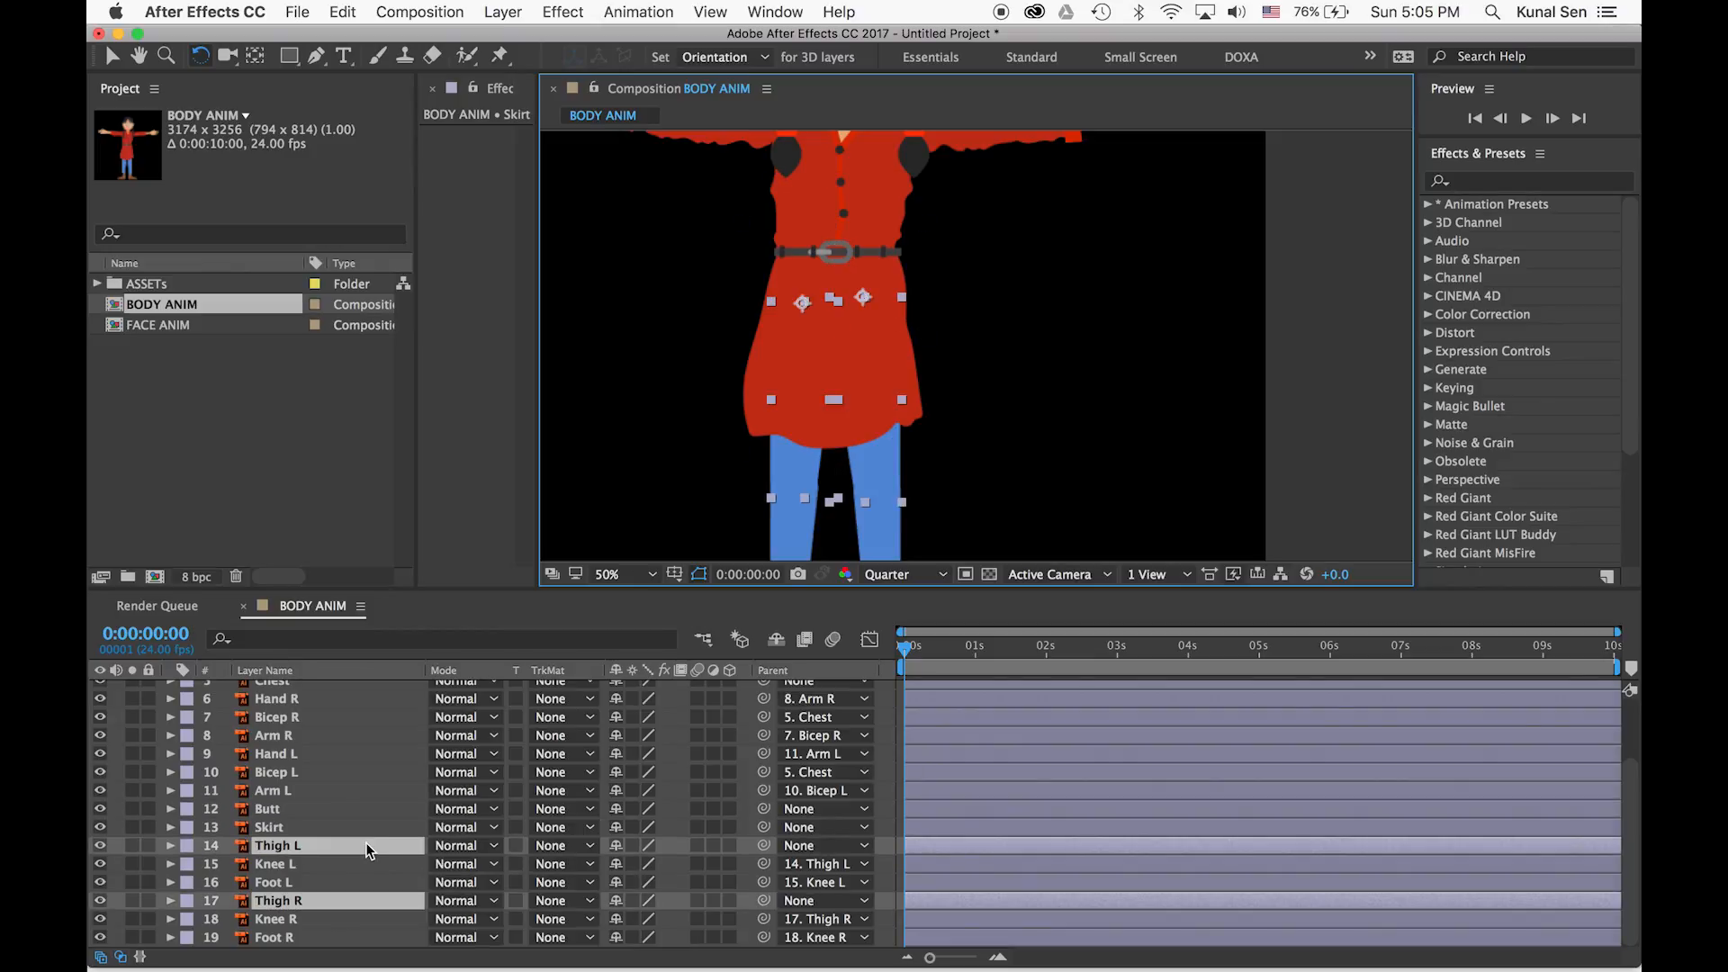
Add a null object to the BODY ANIM composition and rename it CENTRE
click(118, 851)
key(comma)
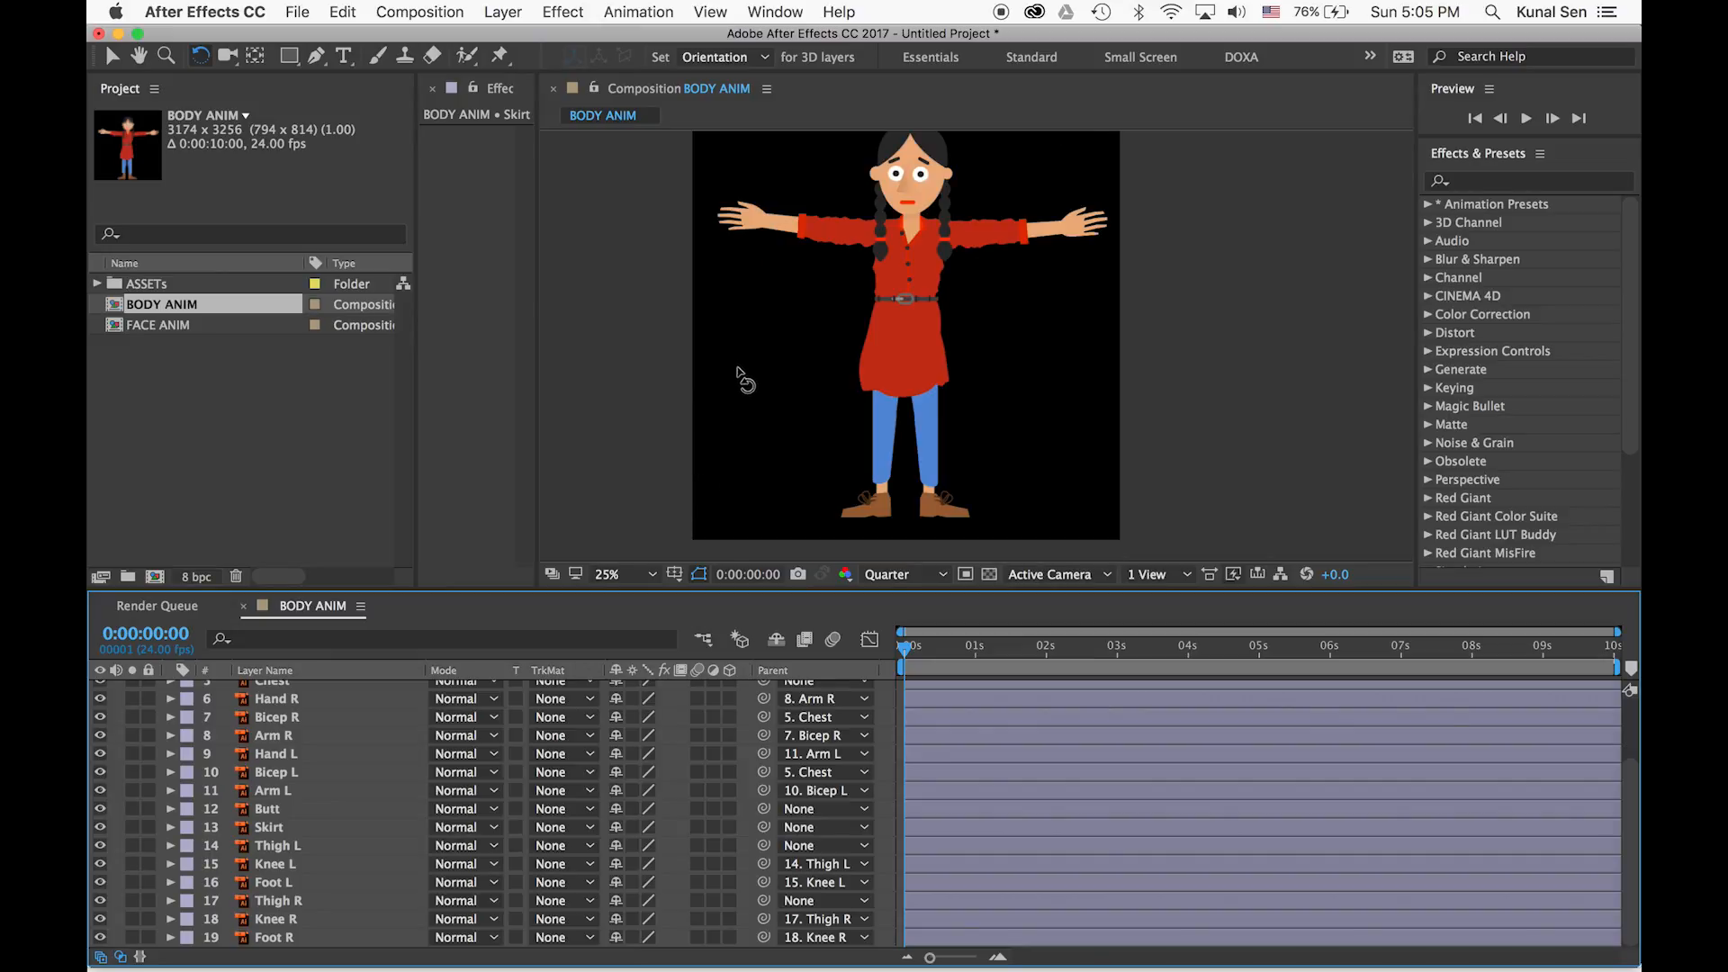
right_click(118, 765)
click(450, 863)
key(Return)
text(CENTRE)
key(Return)
key(v)
Parent the Chest, Butt, Thigh L and Thigh R layers to the CENTRE null
click(295, 780)
drag(764, 780, 286, 689)
click(288, 909)
drag(764, 909, 286, 690)
scroll(297, 697, down, 3)
click(288, 900)
super+click(286, 846)
click(832, 842)
click(830, 555)
Try moving the CENTRE null to check which body parts follow it, and undo the move
scroll(270, 801, up, 3)
click(288, 689)
drag(908, 319, 880, 316)
key(super+z)
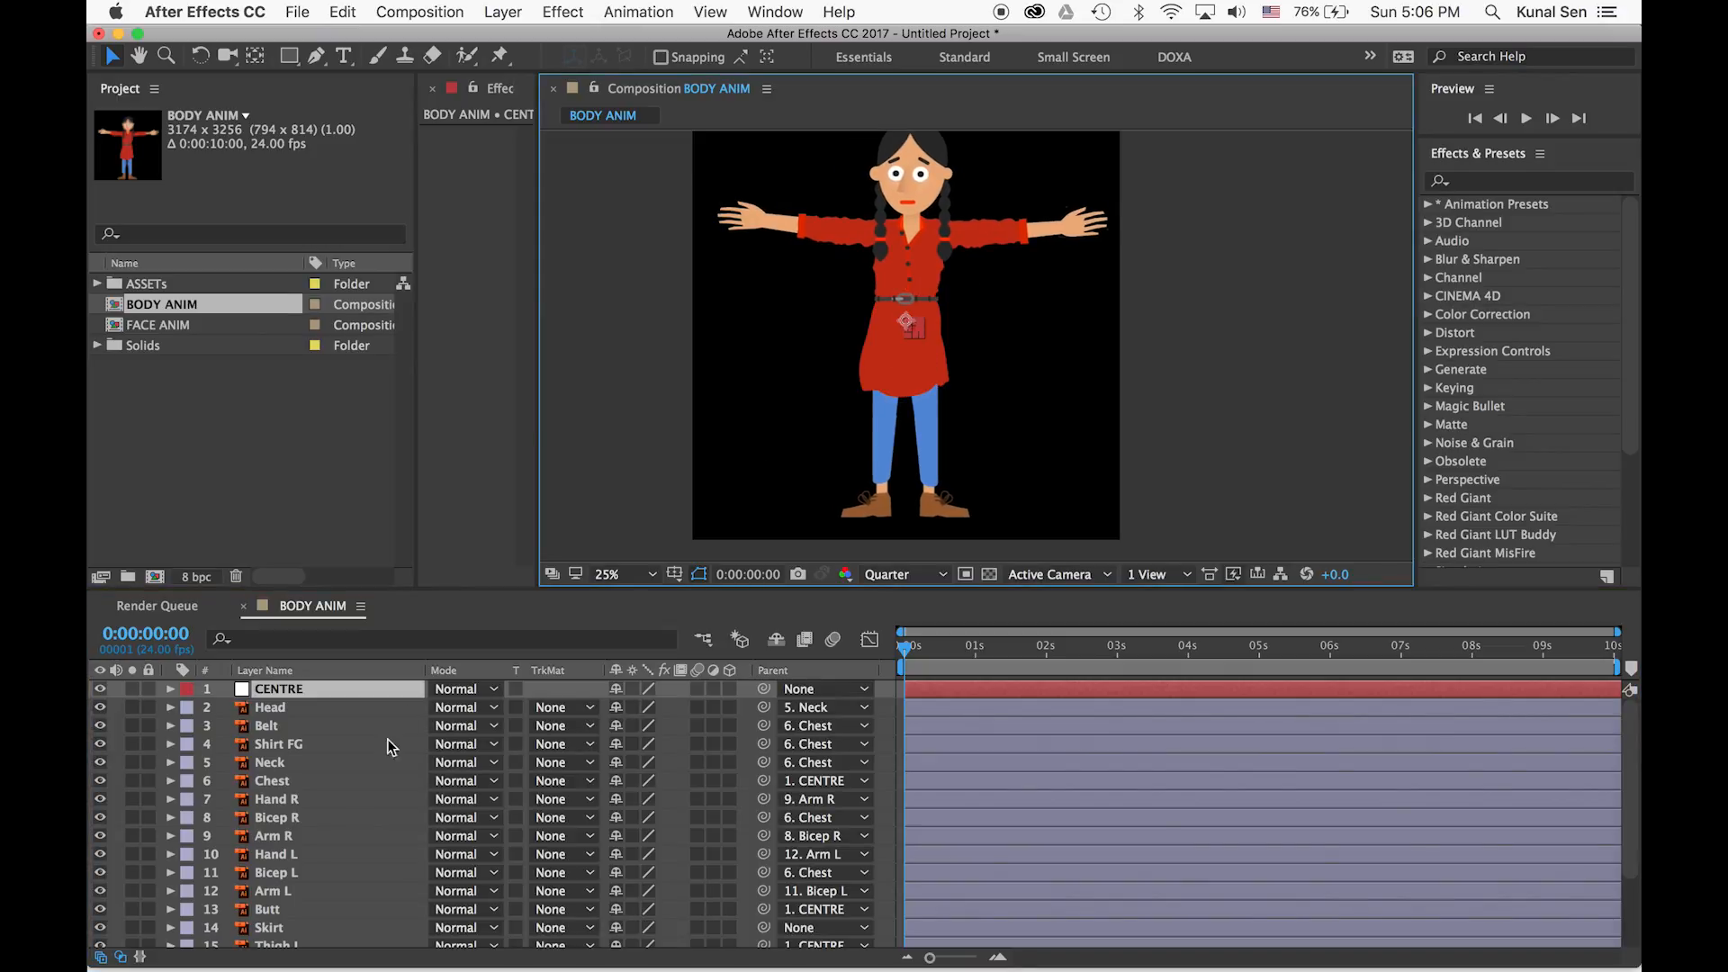
Parent the Skirt layer to the CENTRE null
scroll(297, 801, down, 3)
click(288, 854)
click(821, 854)
click(837, 557)
Try moving the CENTRE null again to check that the skirt follows with the body, and undo the move
scroll(297, 801, up, 3)
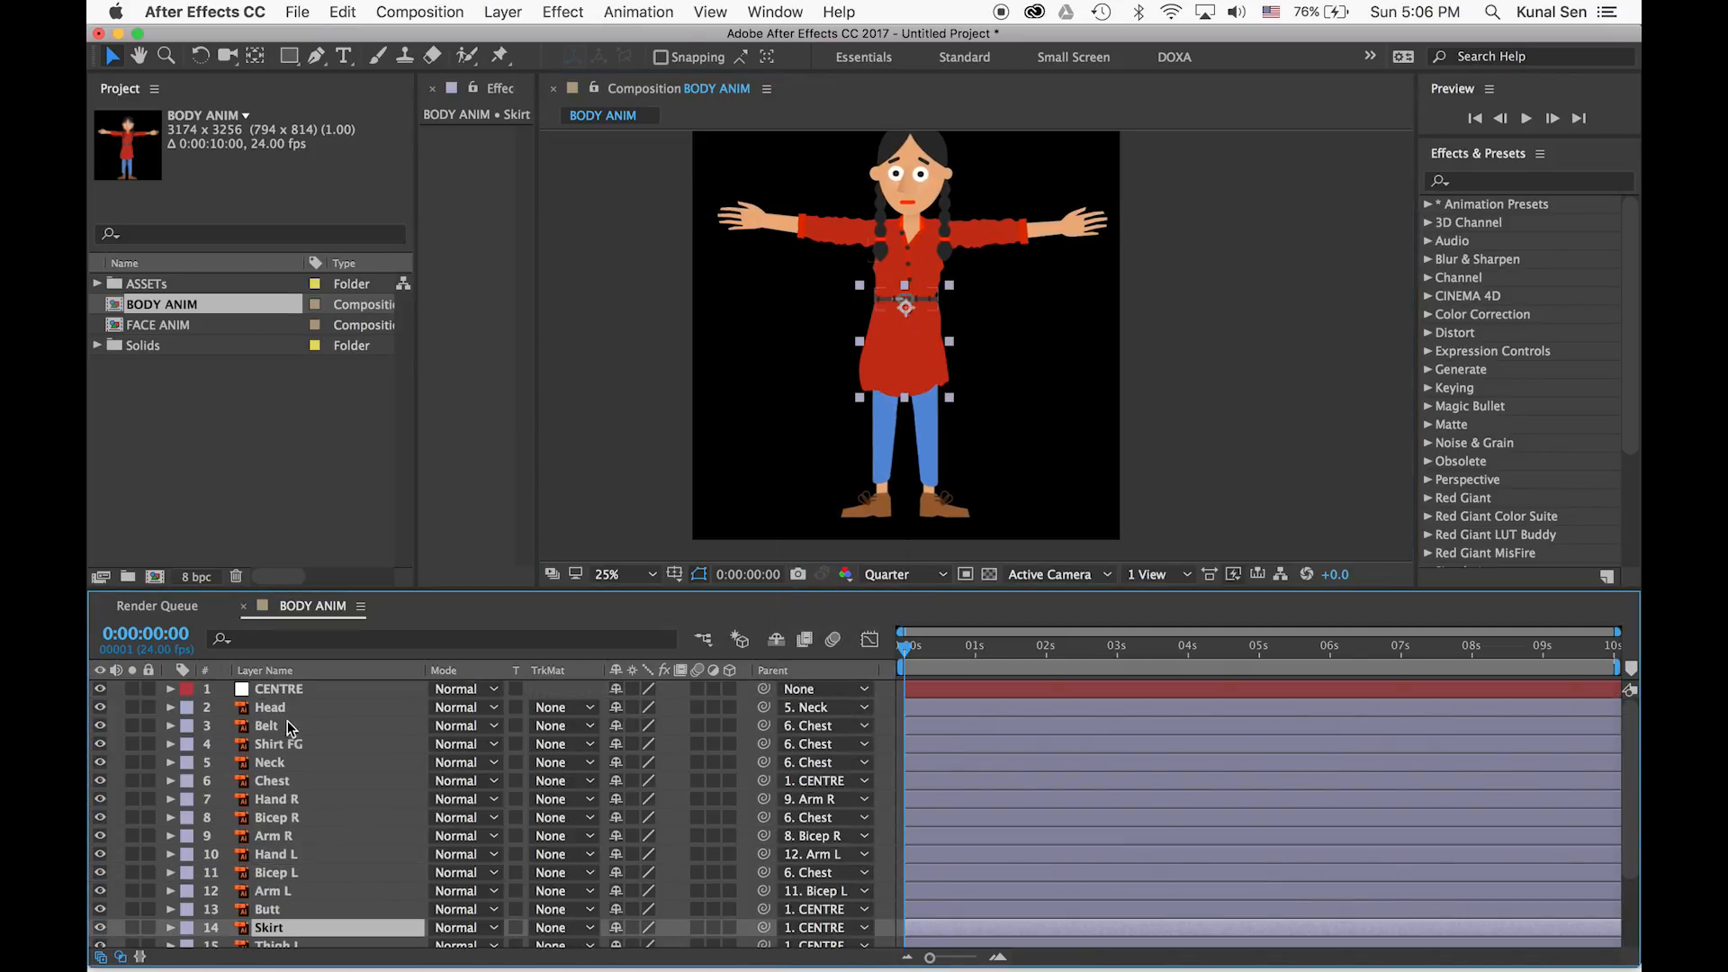
click(288, 689)
drag(840, 337, 912, 321)
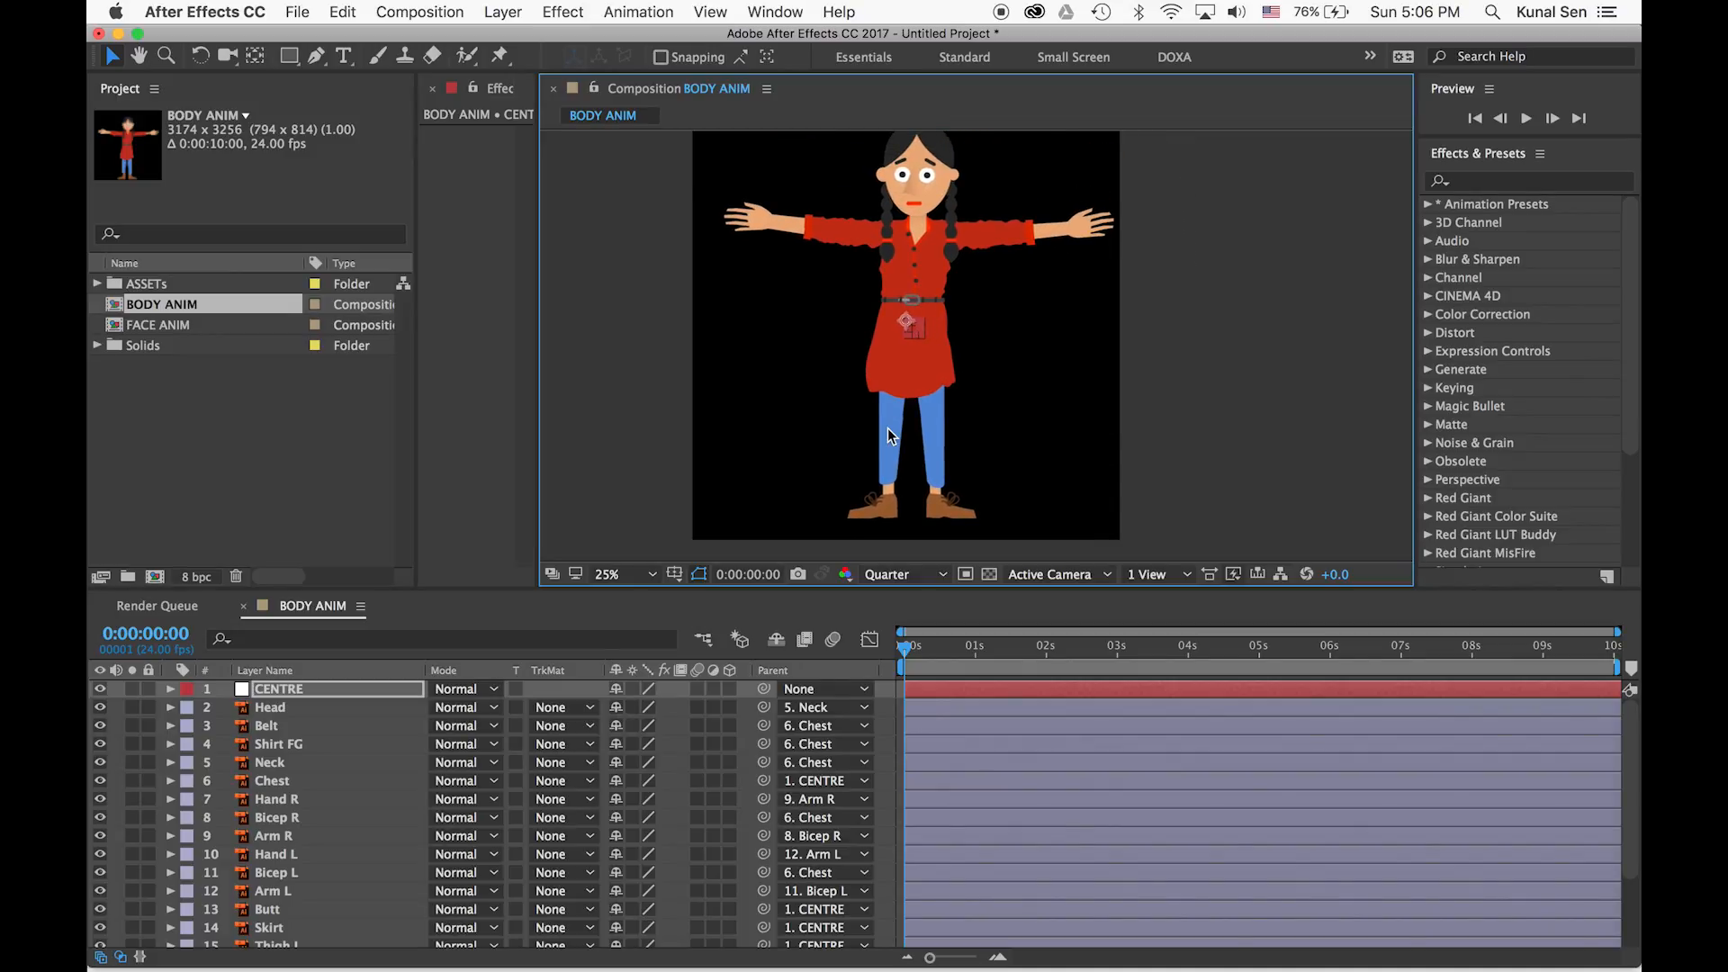
key(super+z)
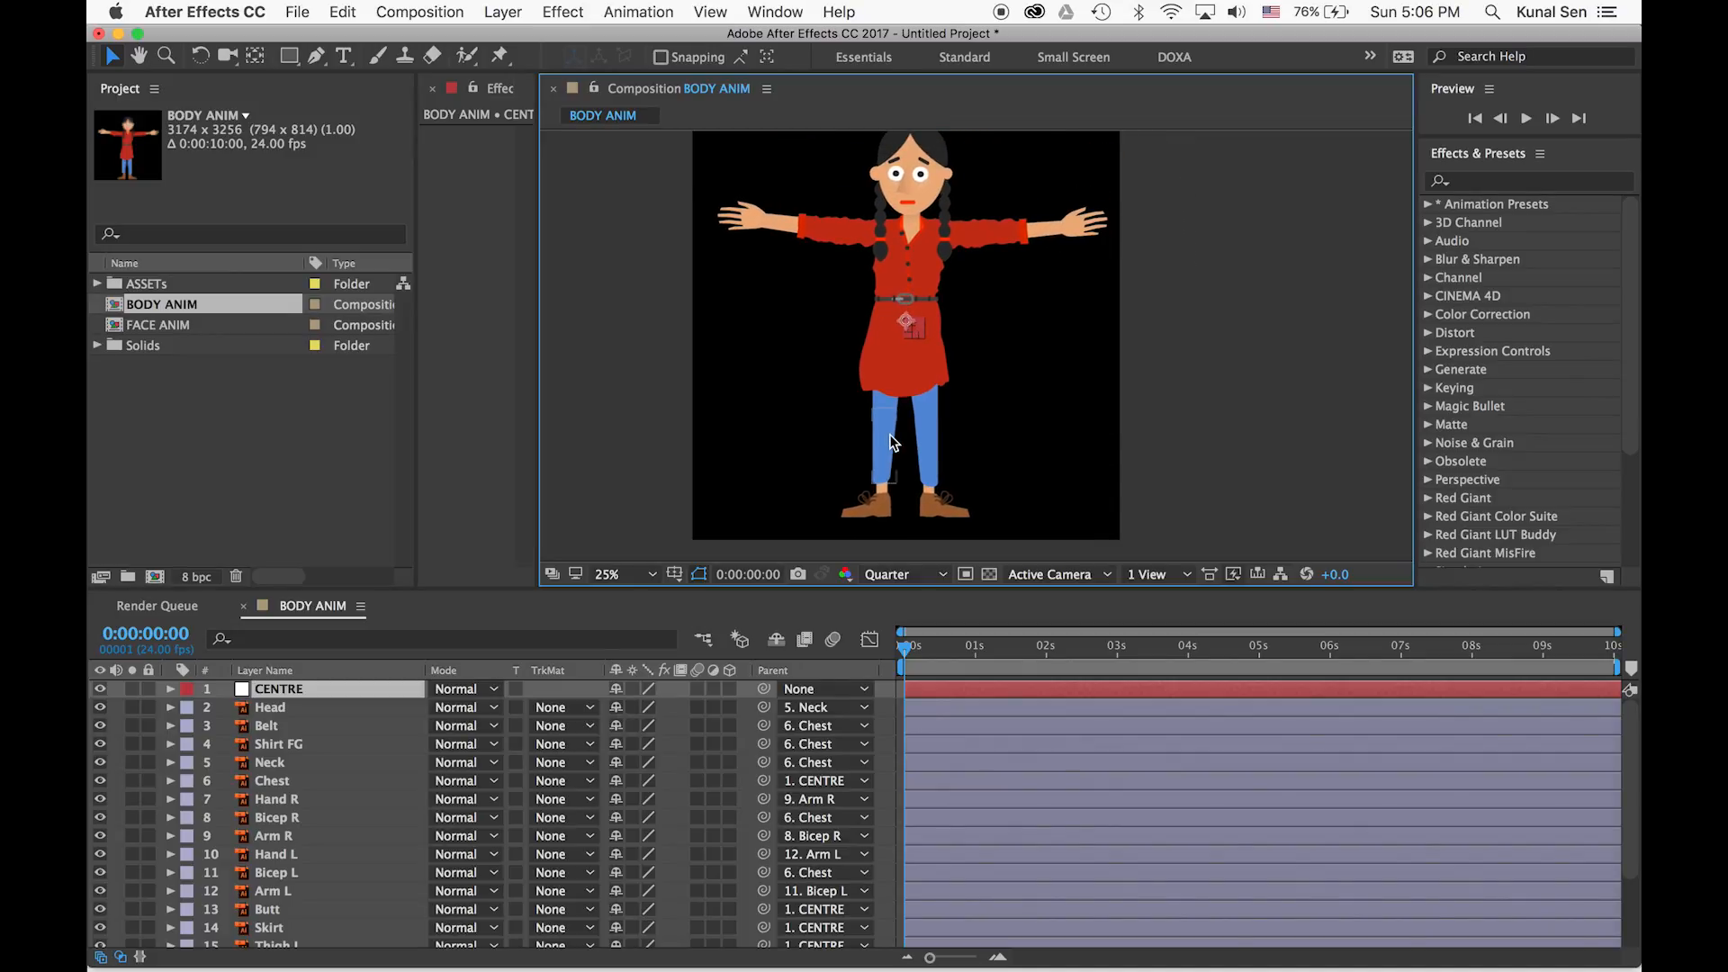
Save the project as Puppet Anim 01 in the WORKING FILES folder
key(super+s)
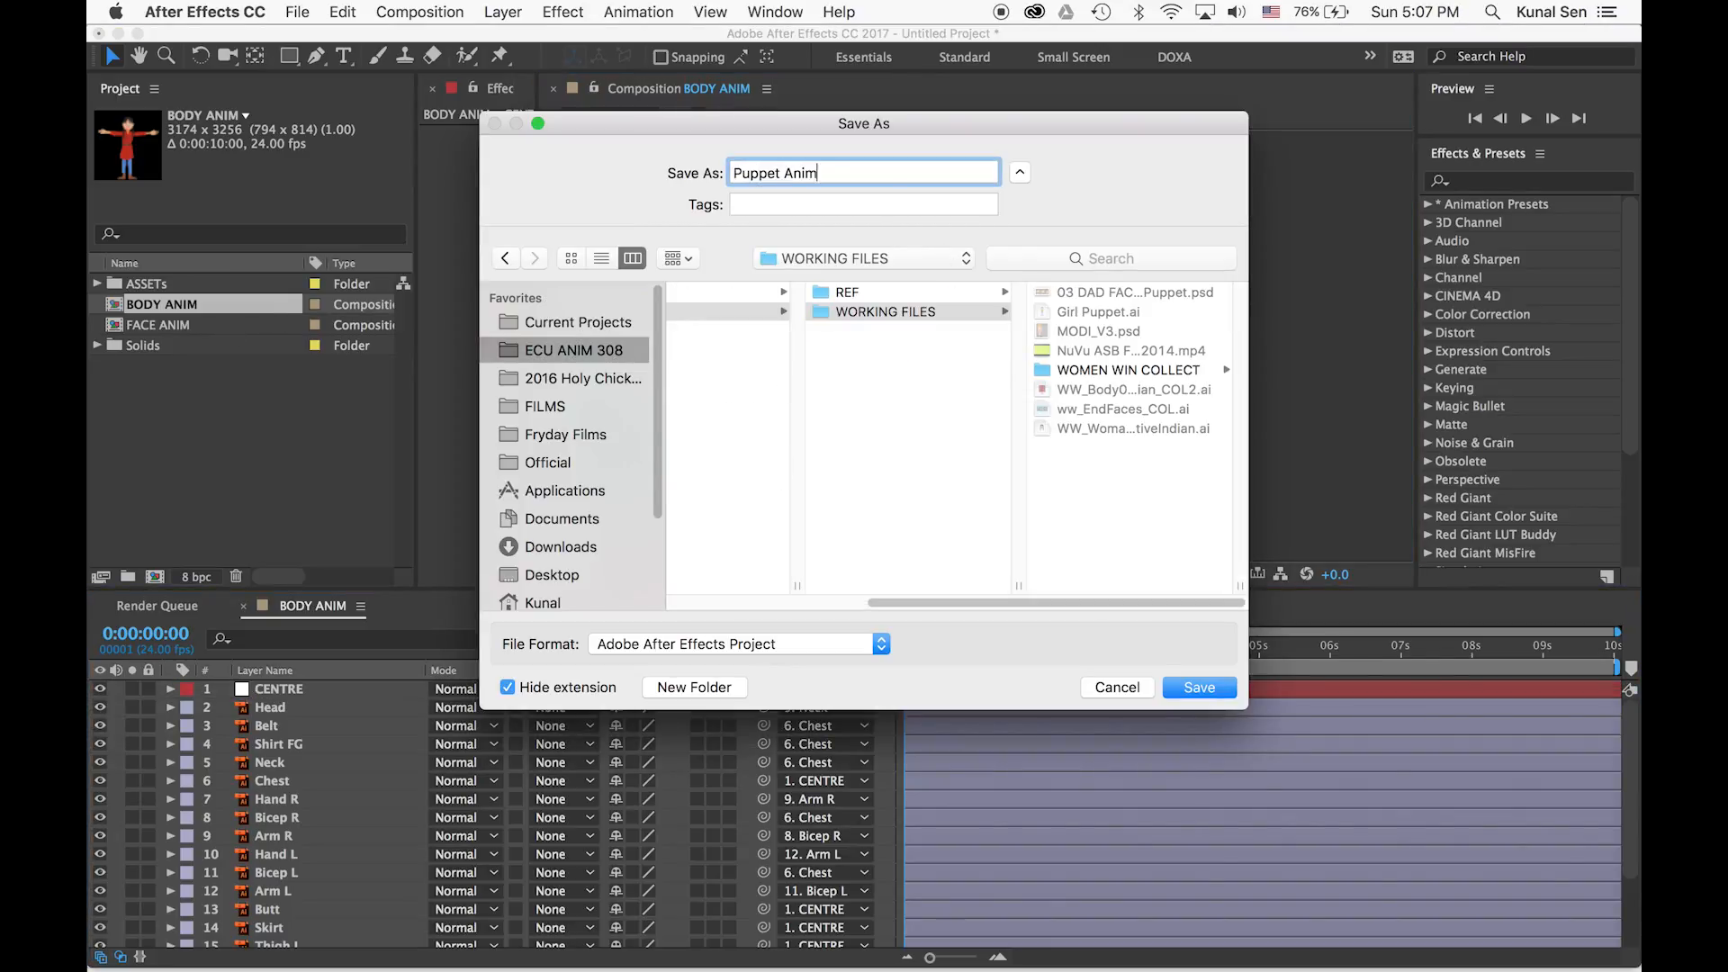
key(Return)
In the FACE ANIM composition, pre-compose the Mouth 1 to Mouth 4 and Face layers as MOUTH PC
double_click(160, 325)
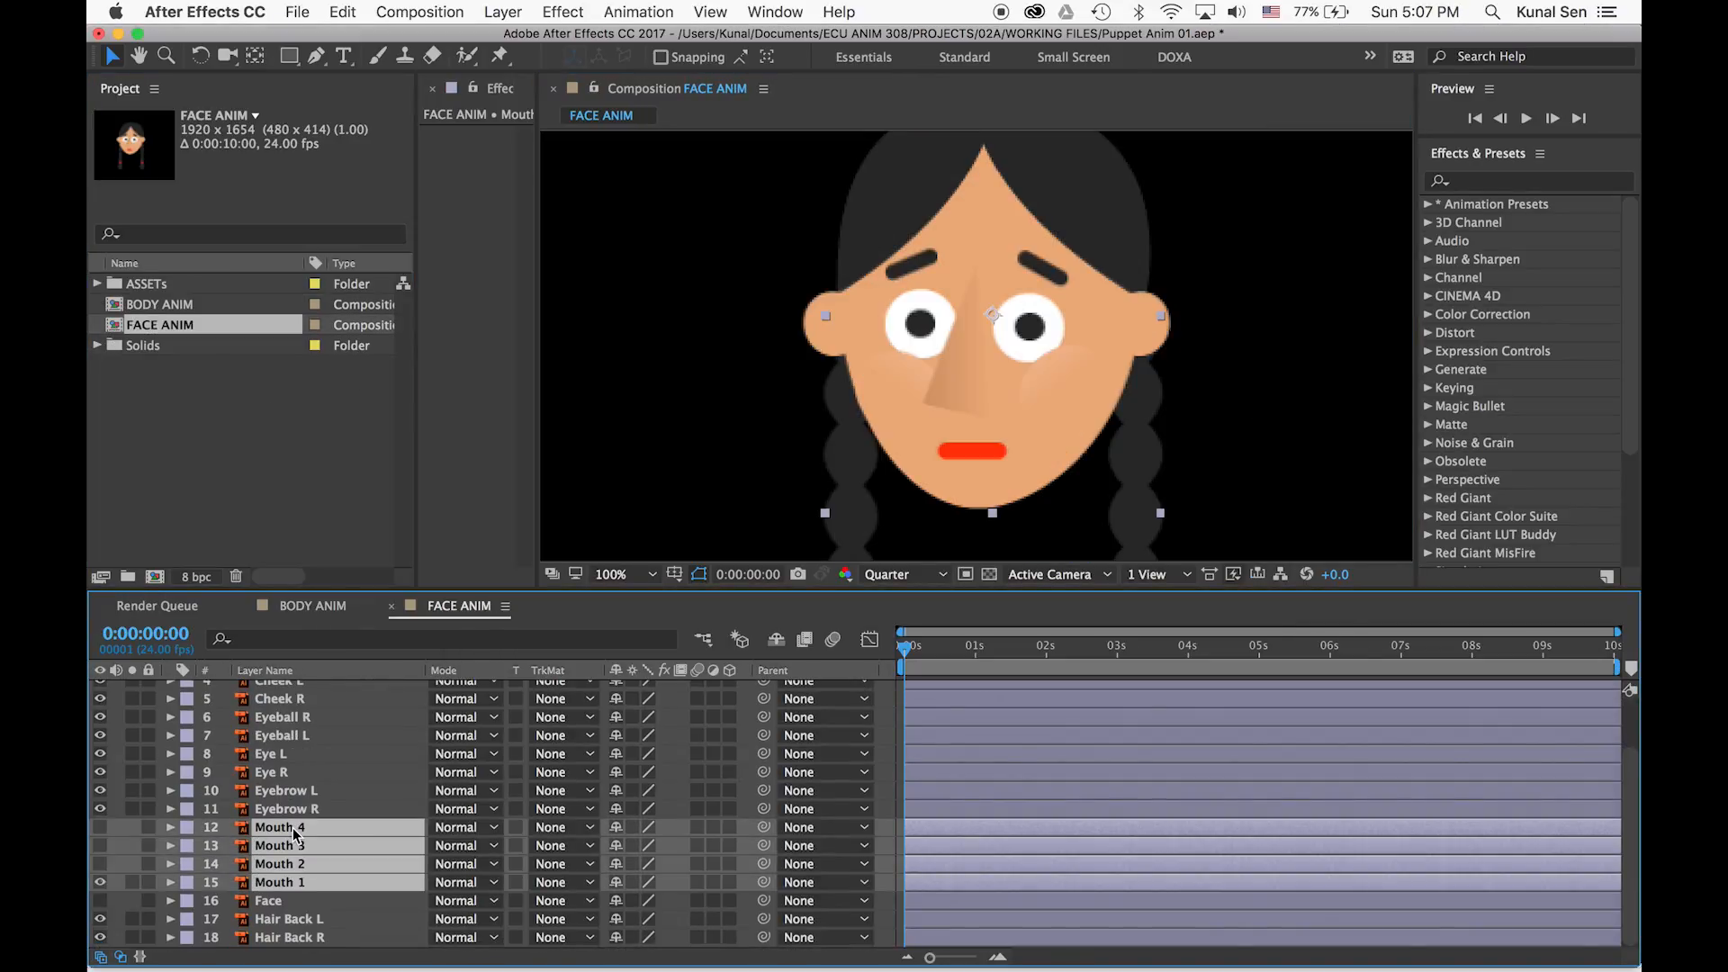
click(295, 901)
shift+click(300, 829)
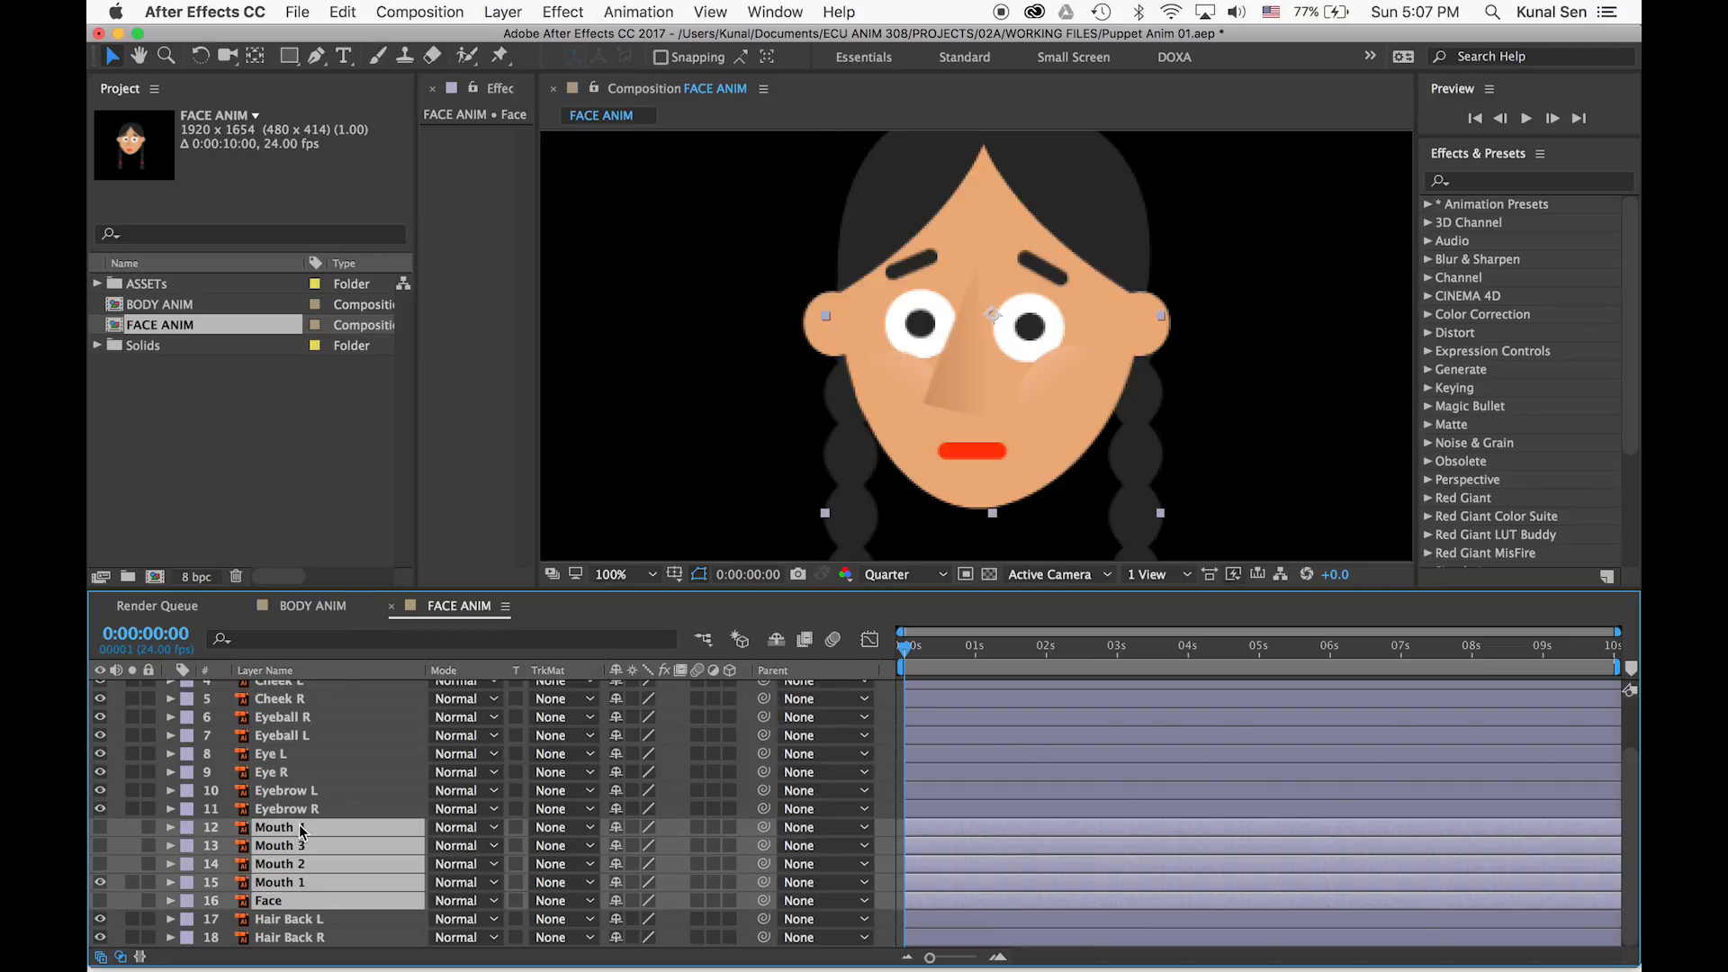
key(super+shift+c)
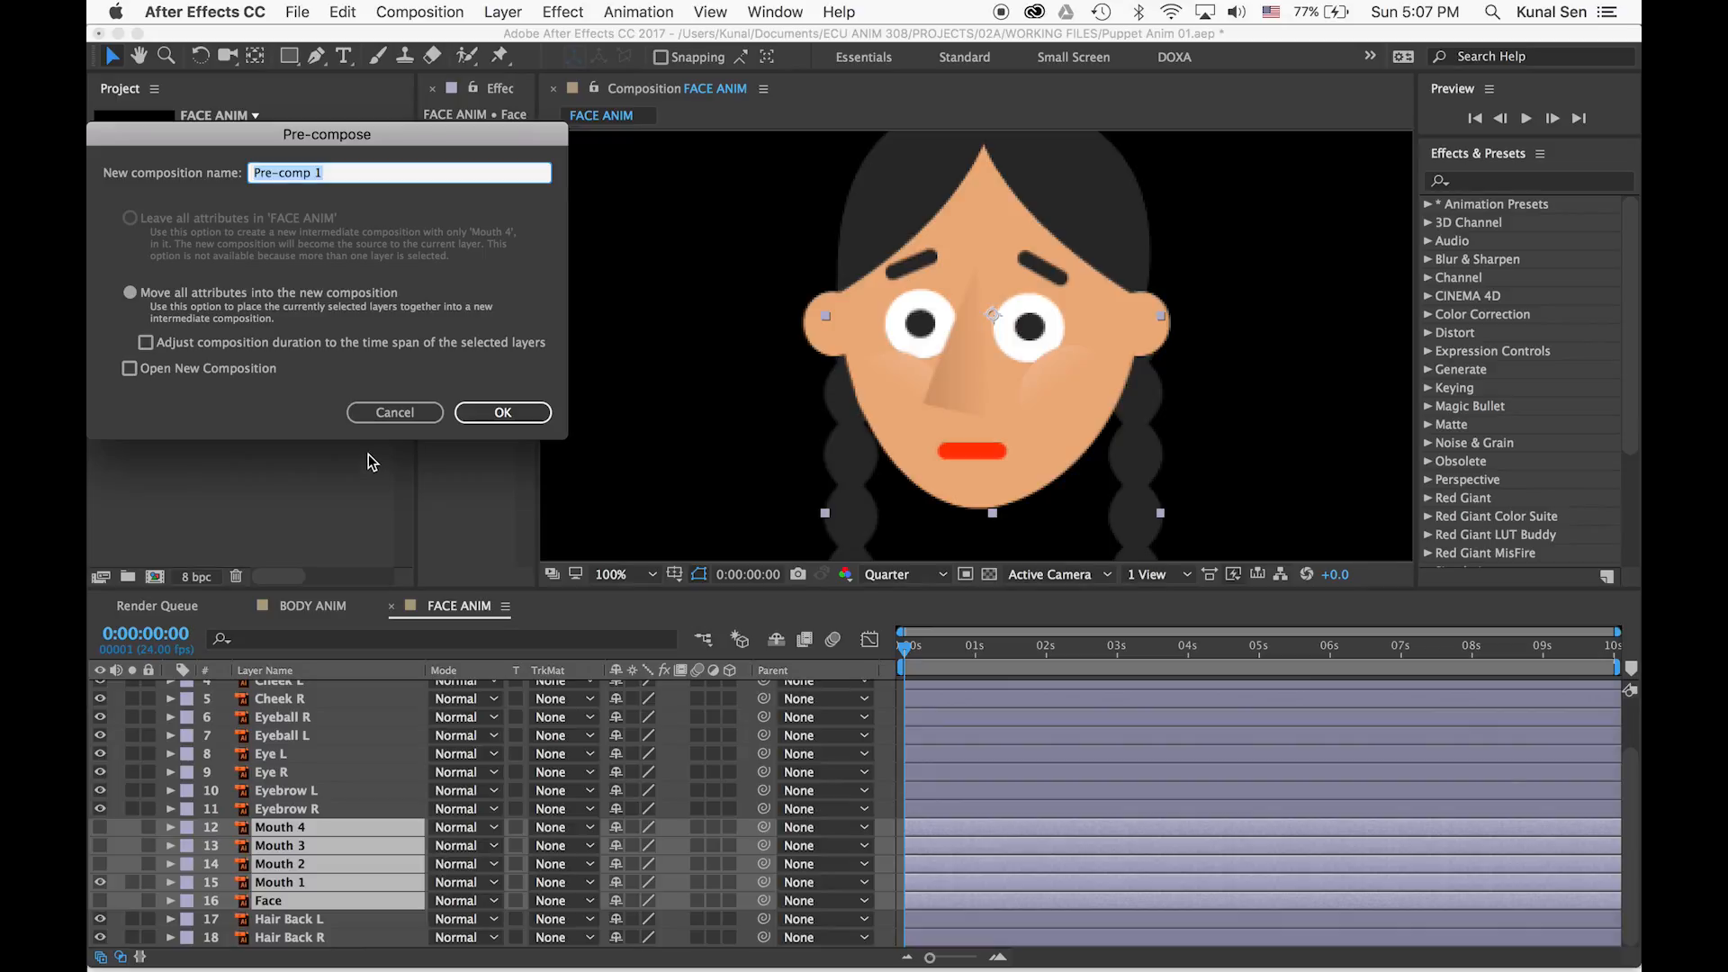
text(MOUTH PC)
key(Return)
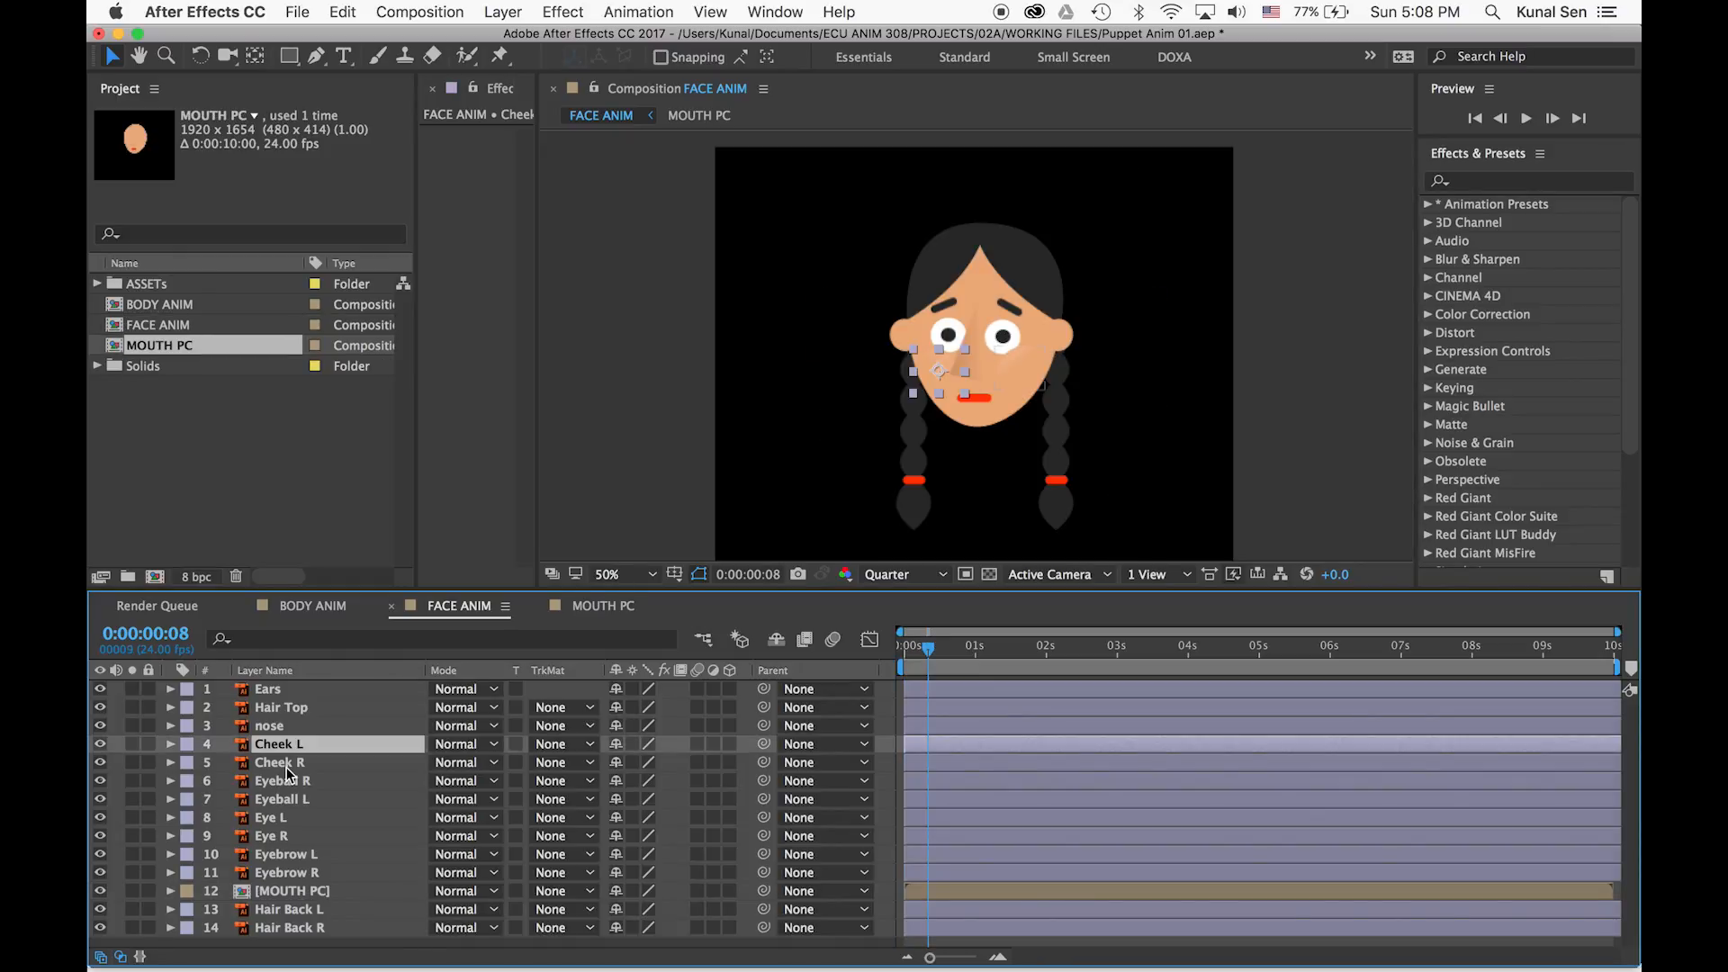
Examine the Ears, Hair Top, nose and Cheek L layers in the FACE ANIM composition
key(.)
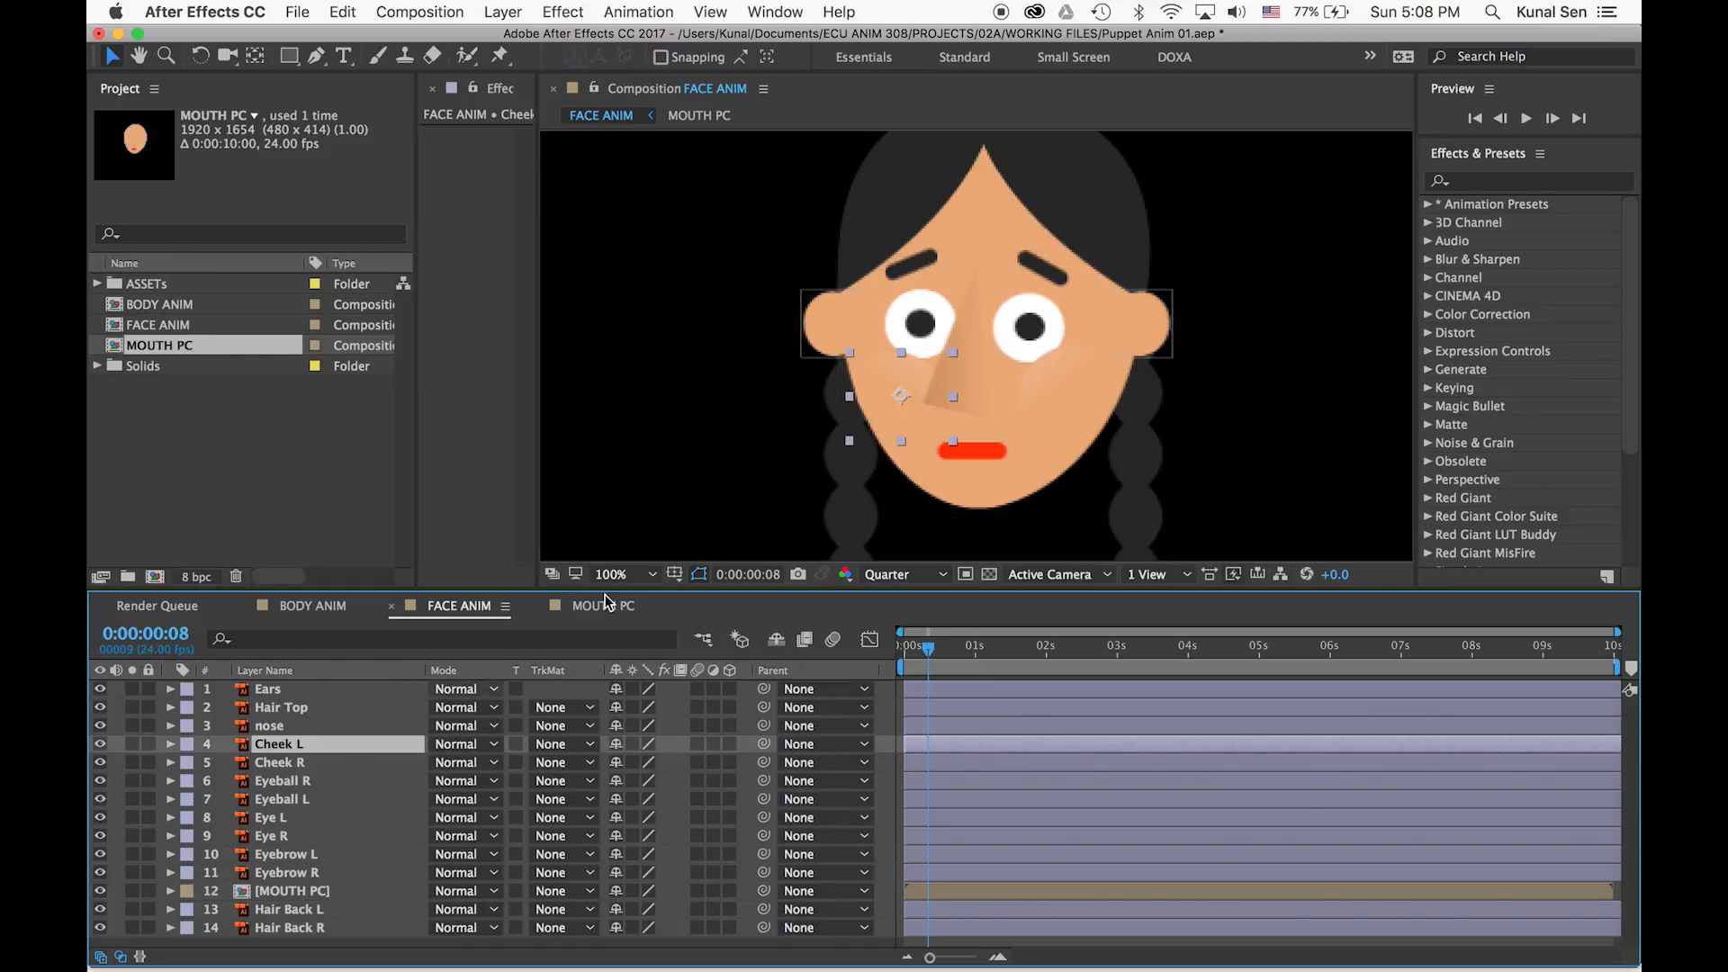
click(307, 690)
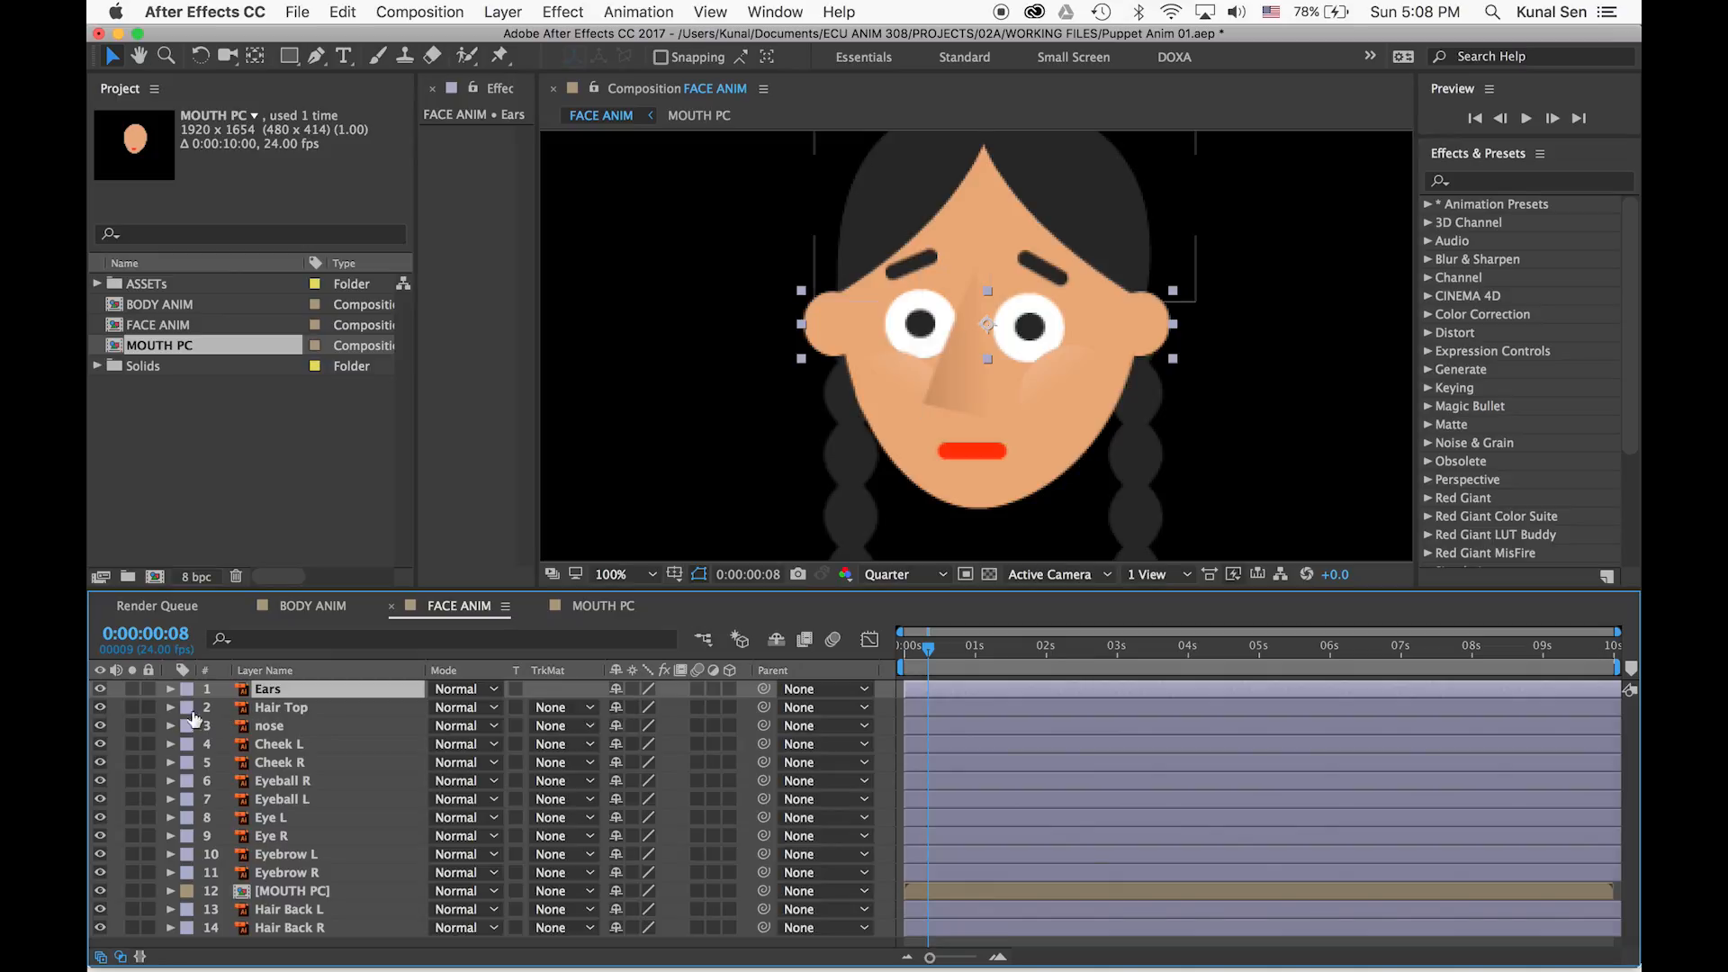
click(311, 709)
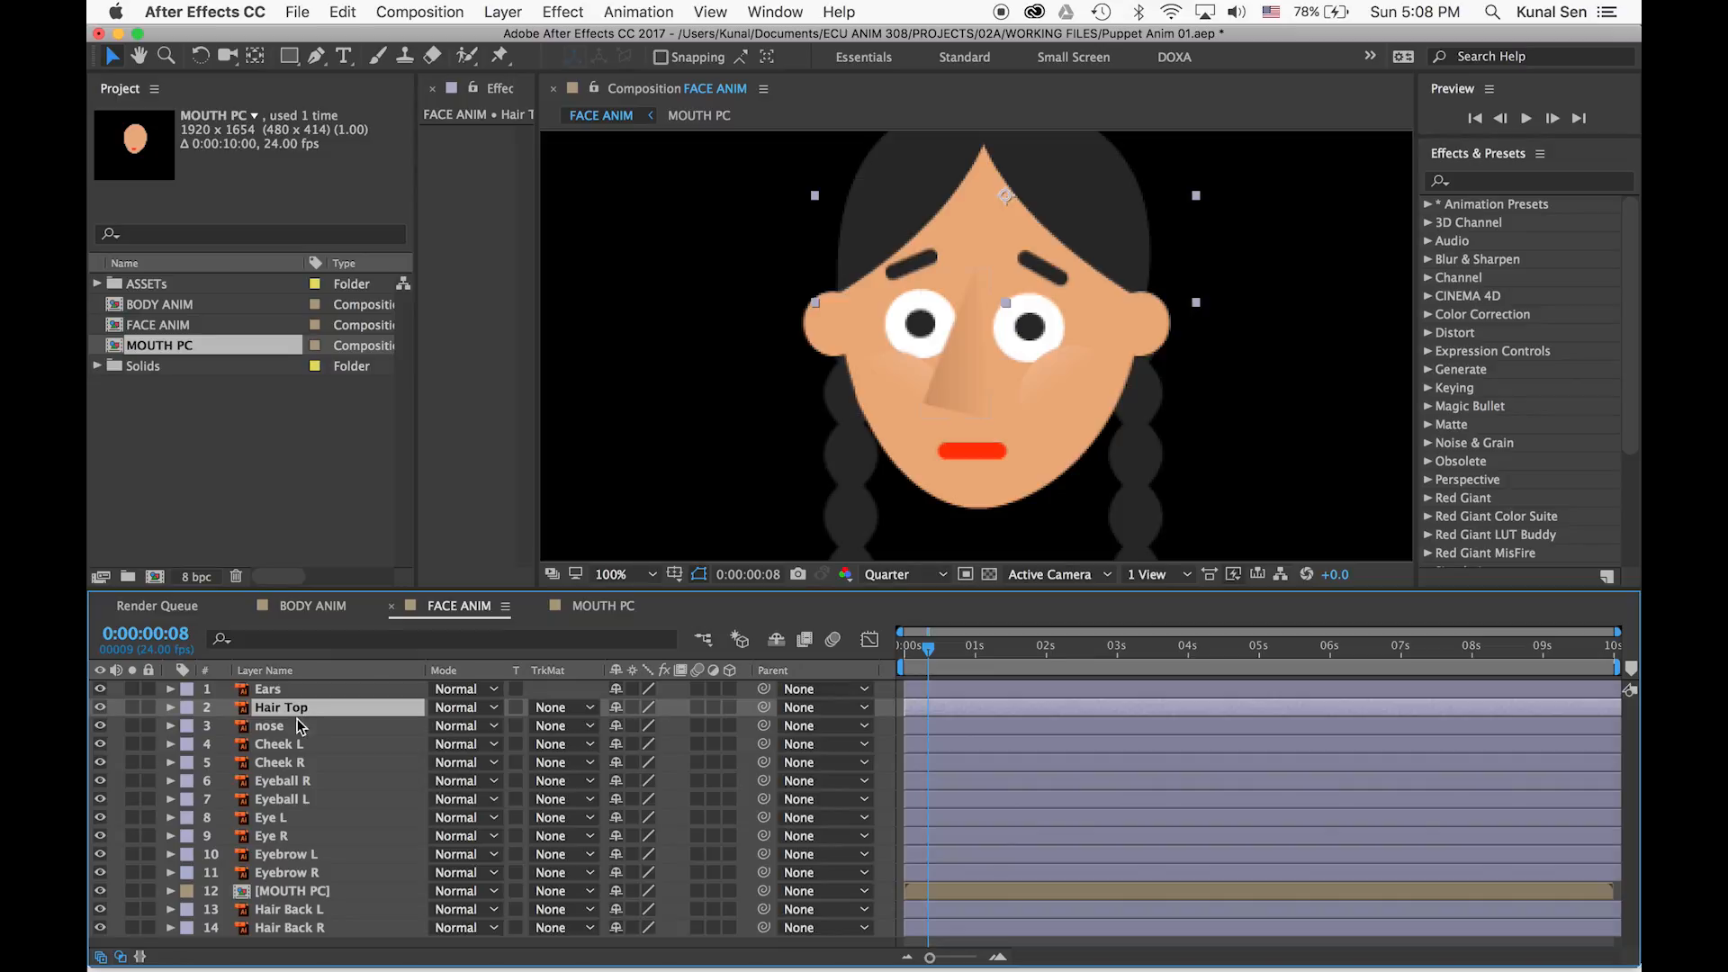
click(288, 727)
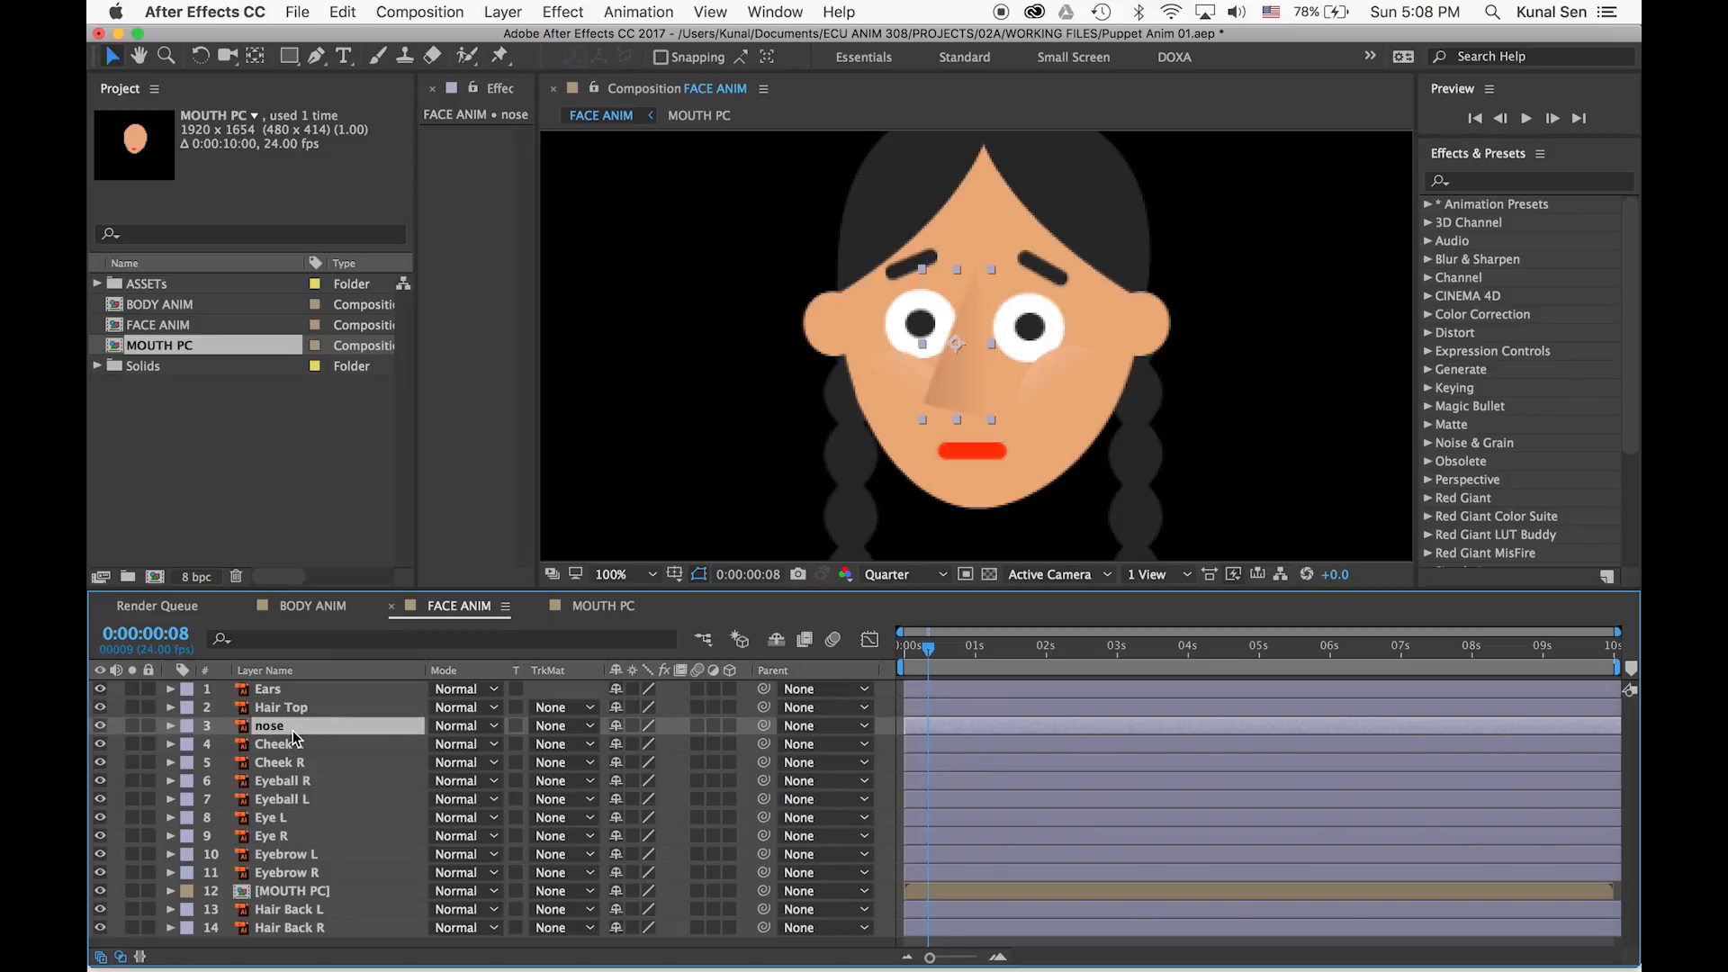
click(297, 745)
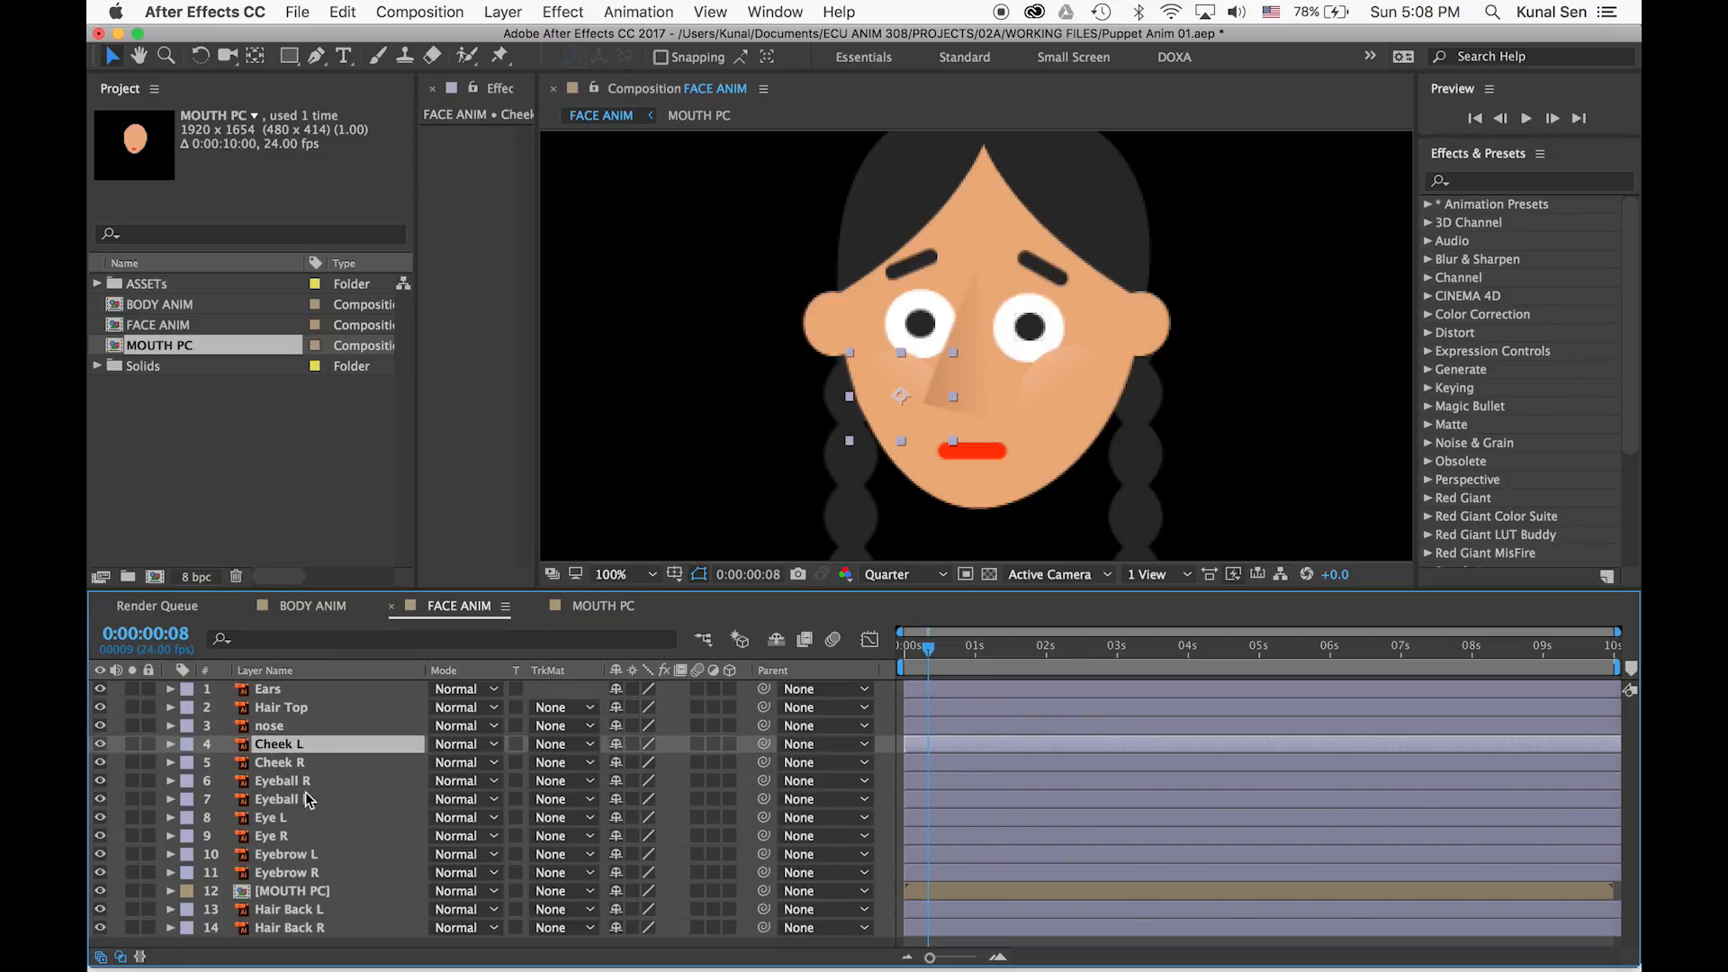
Try moving the Eyeball R layer within its eye, and undo the move
click(311, 784)
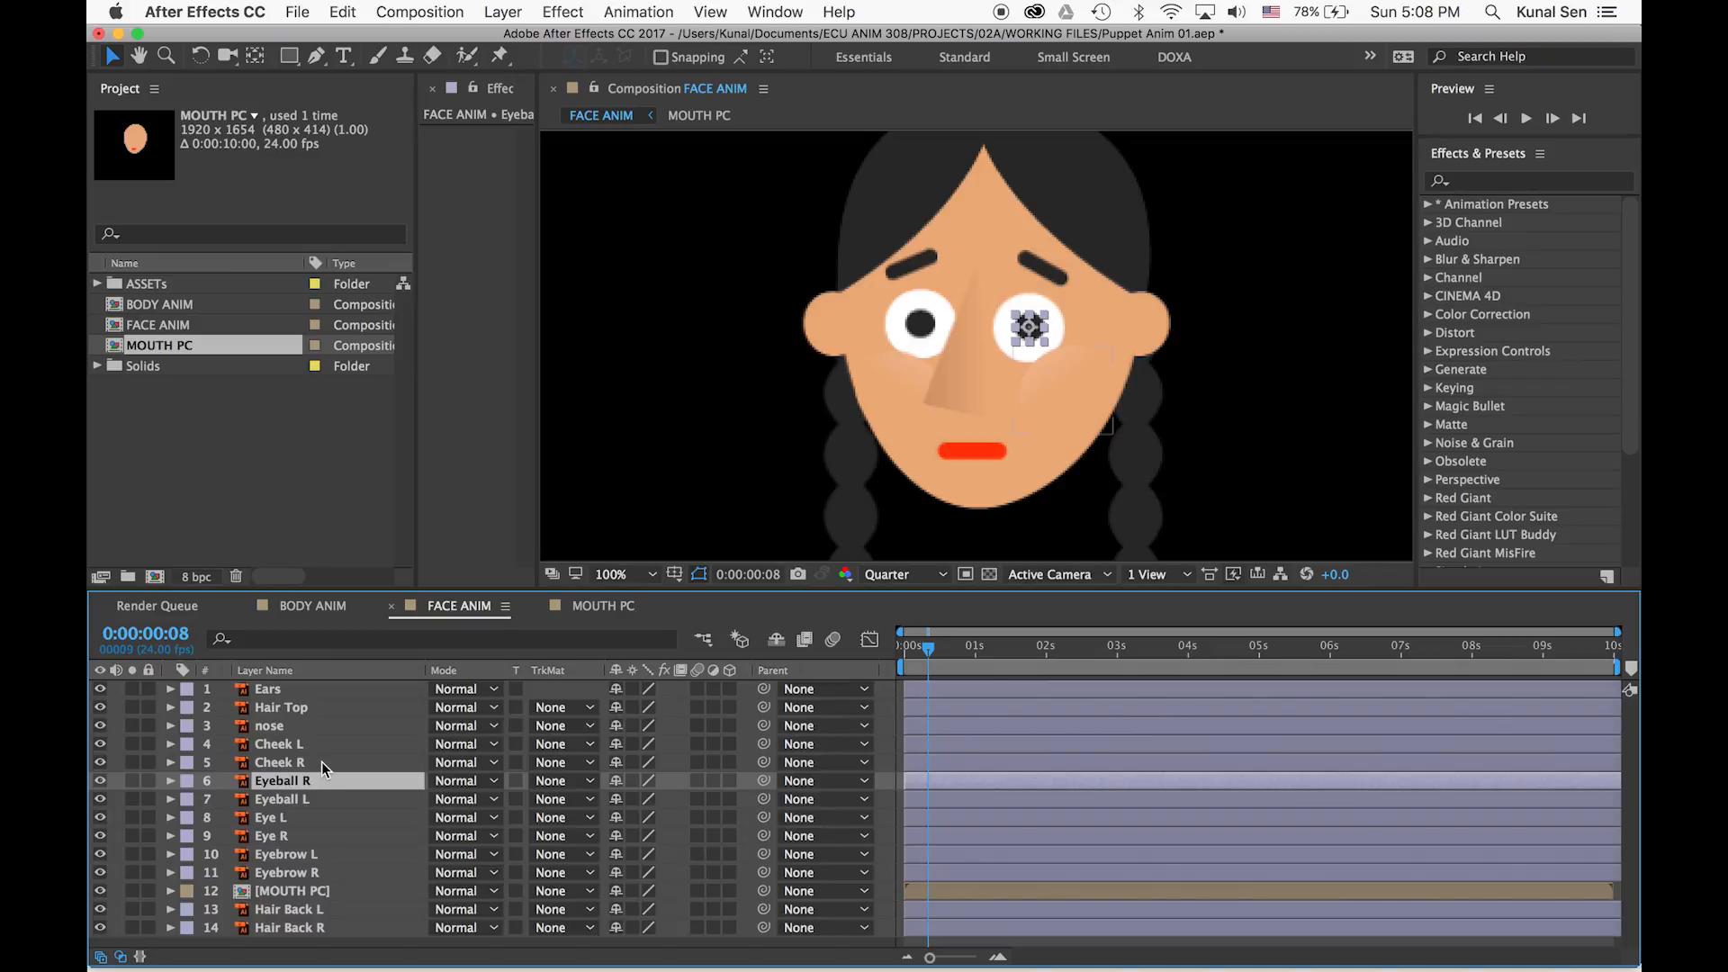
drag(1035, 335, 1022, 353)
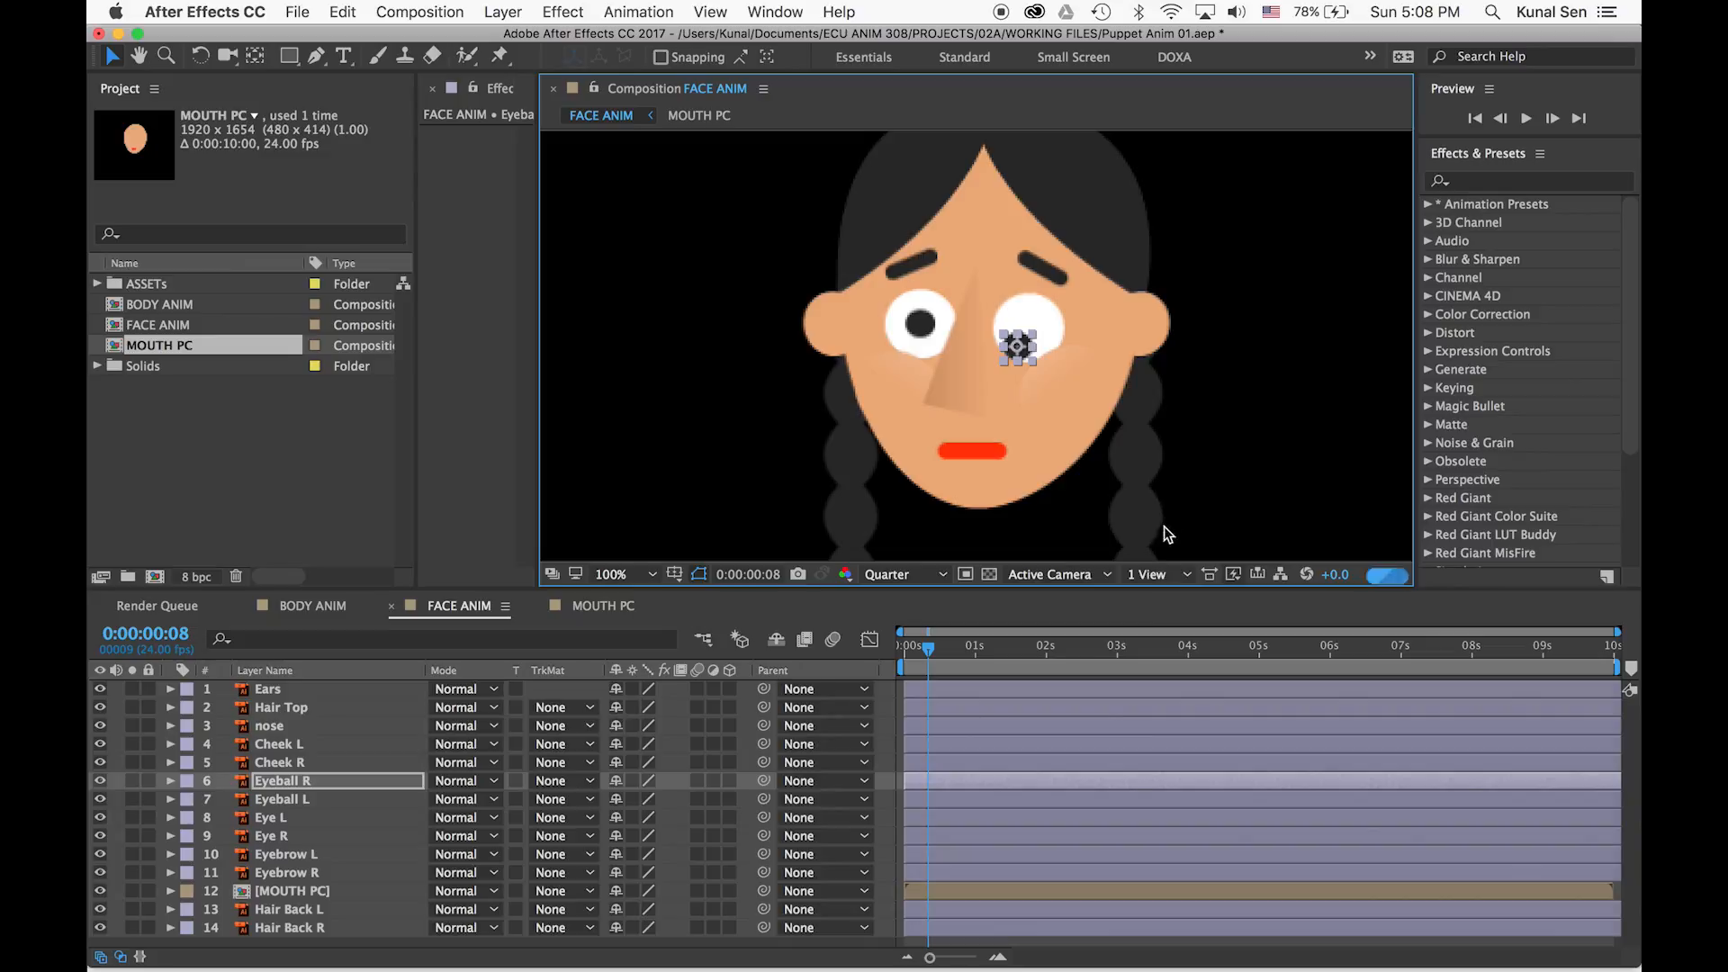
click(888, 759)
key(super+z)
key(super+z)
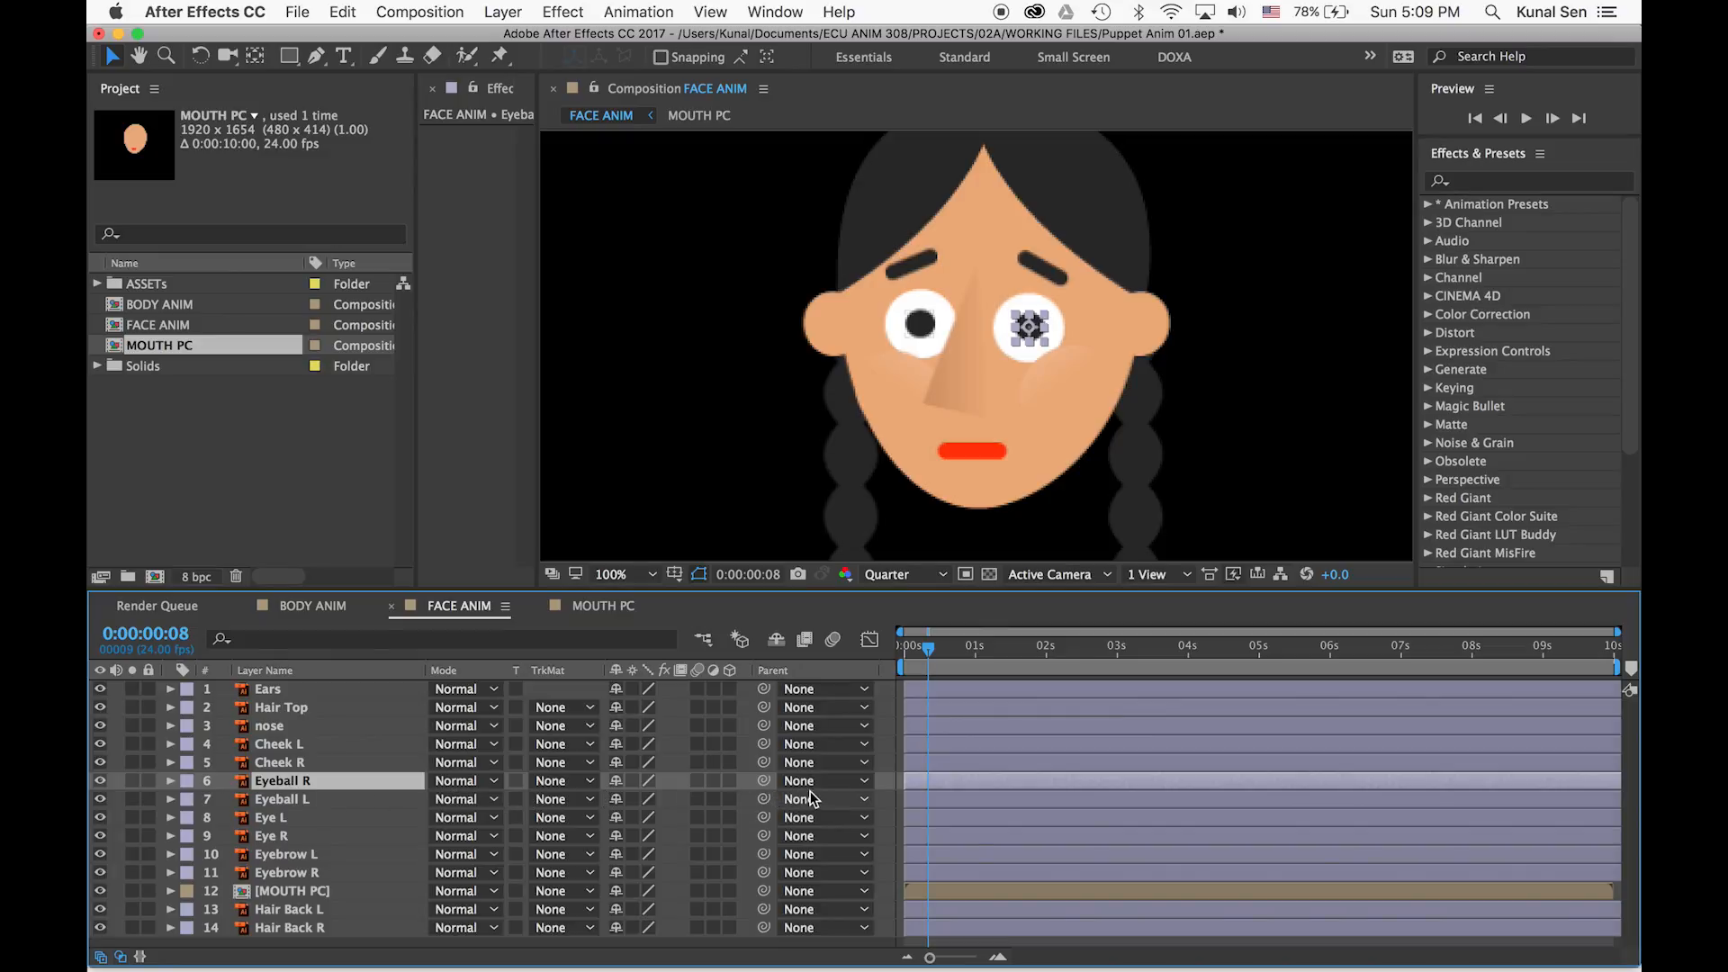
Parent the Eyeball L layer to Eyeball R and the Eye L layer to Eye R
click(304, 802)
drag(763, 799, 351, 781)
drag(1024, 331, 1024, 331)
click(297, 798)
click(297, 817)
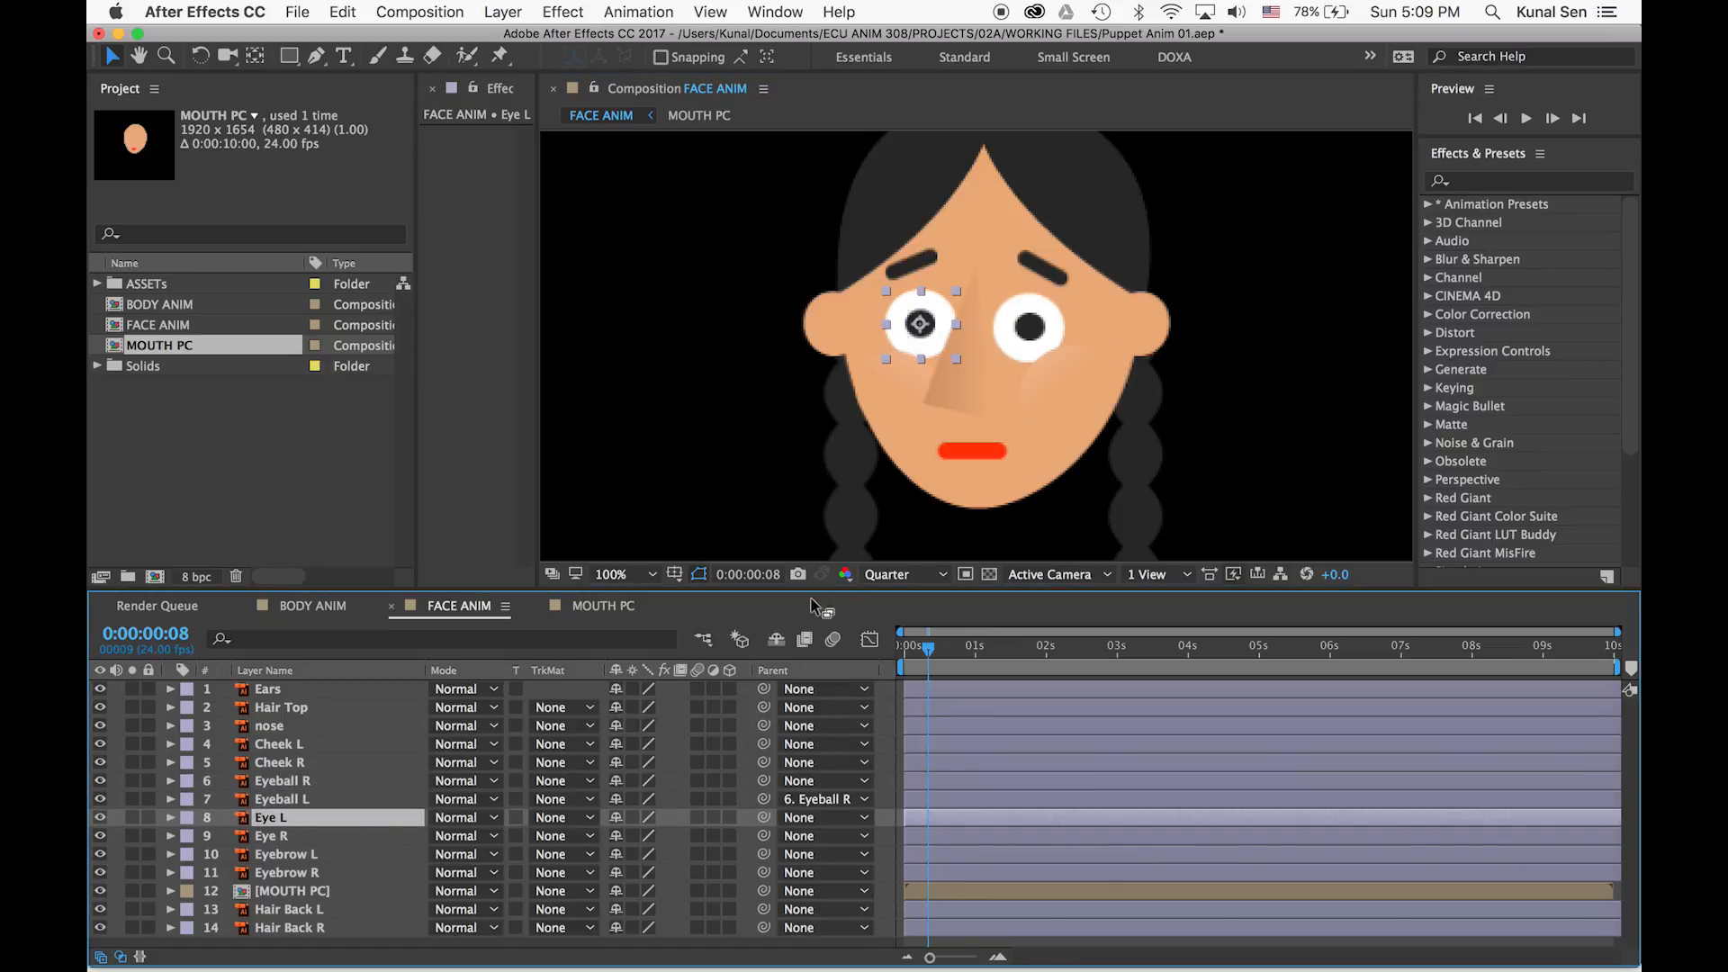
drag(764, 818, 342, 836)
drag(1044, 341, 1044, 340)
Parent the Eyeball R layer to Eye R, and try moving Eye R to check that both eyes follow
click(326, 797)
drag(763, 780, 317, 835)
click(317, 835)
drag(1049, 340, 1033, 333)
key(super+z)
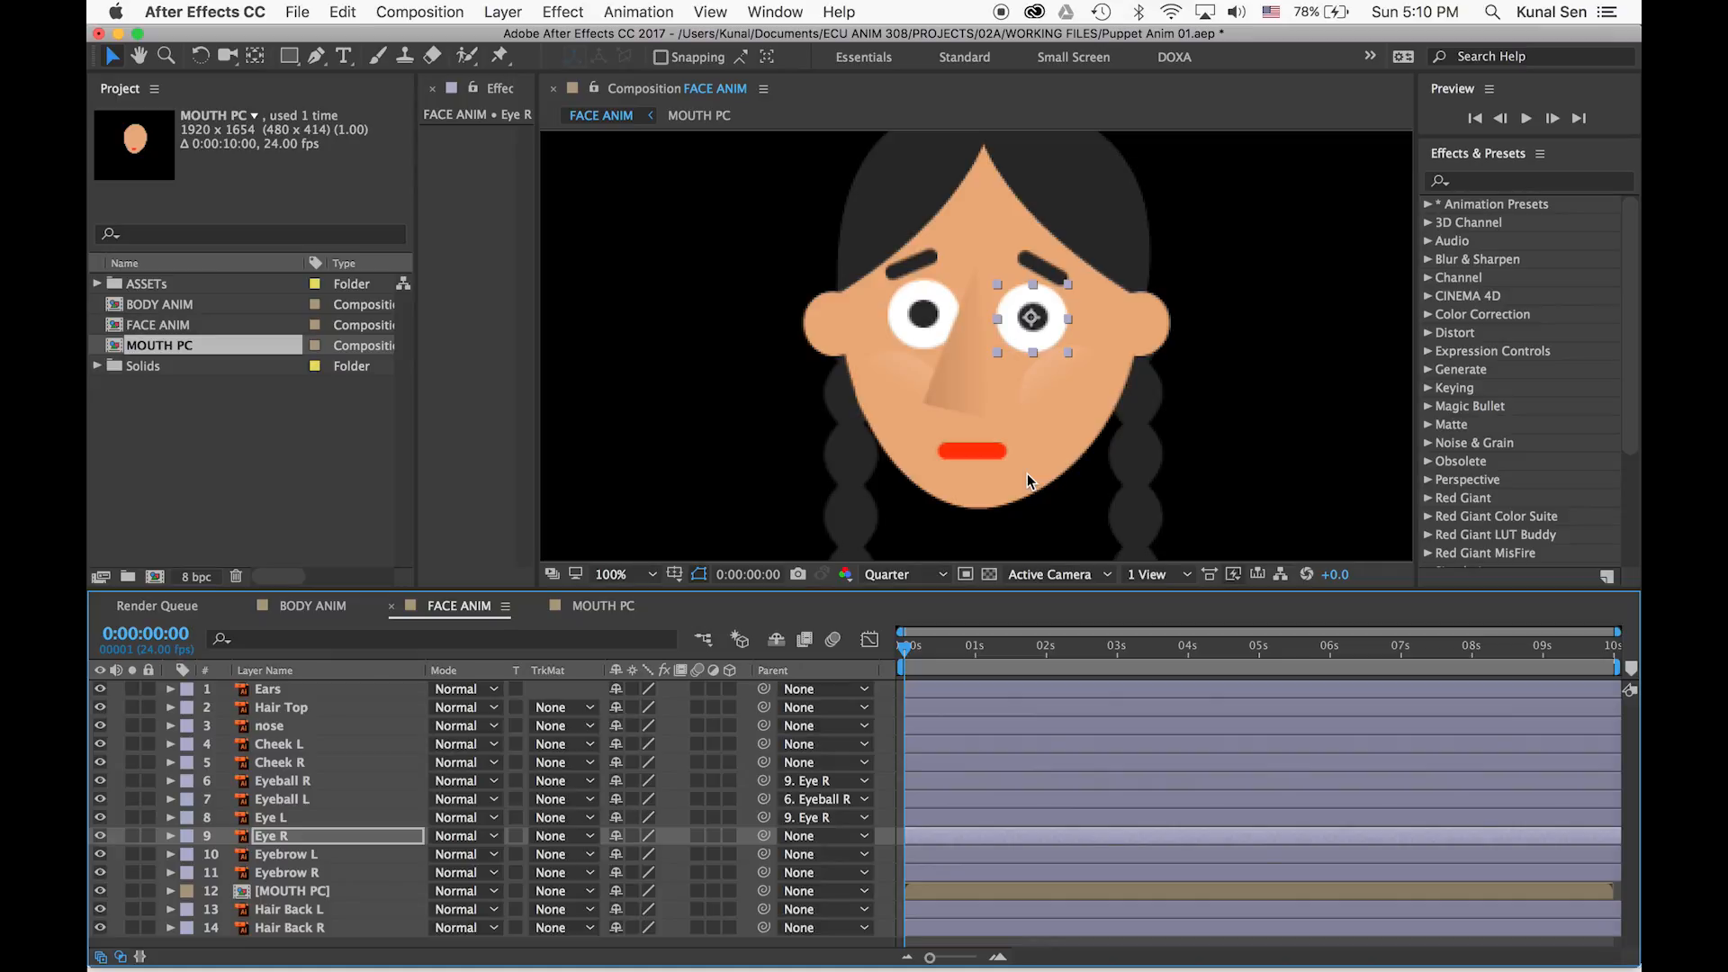
Try adding FACE ANIM as a new layer above Head in BODY ANIM and placing it over the head, and delete it
click(312, 604)
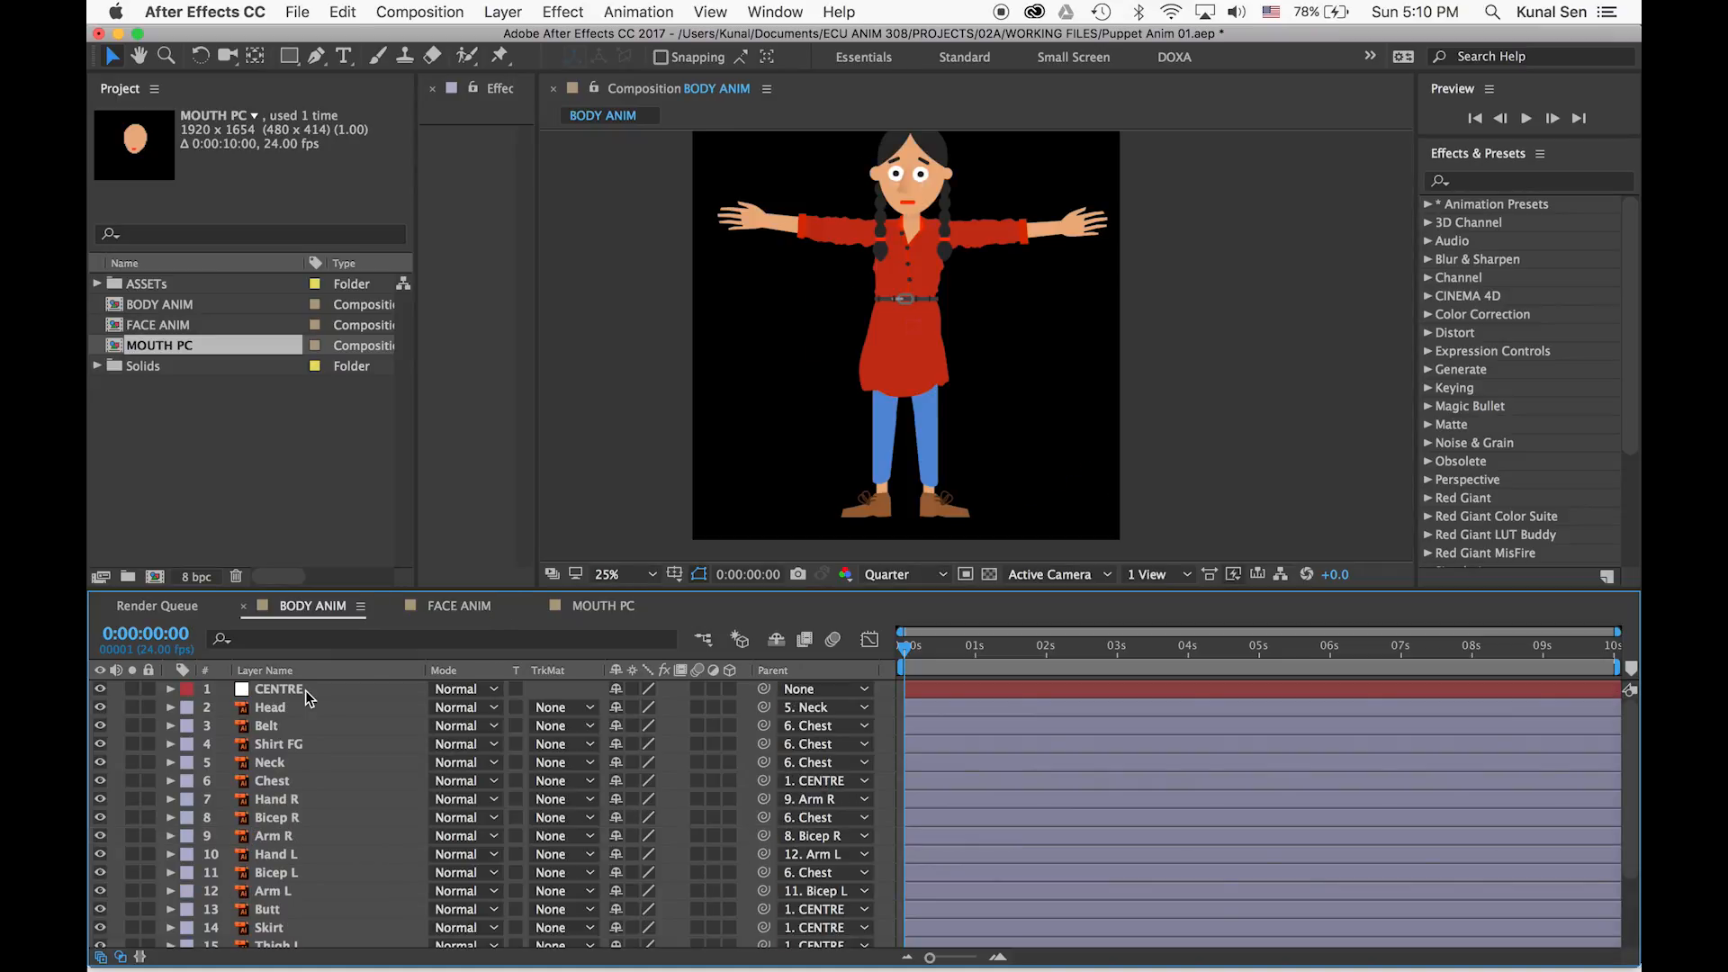
click(270, 707)
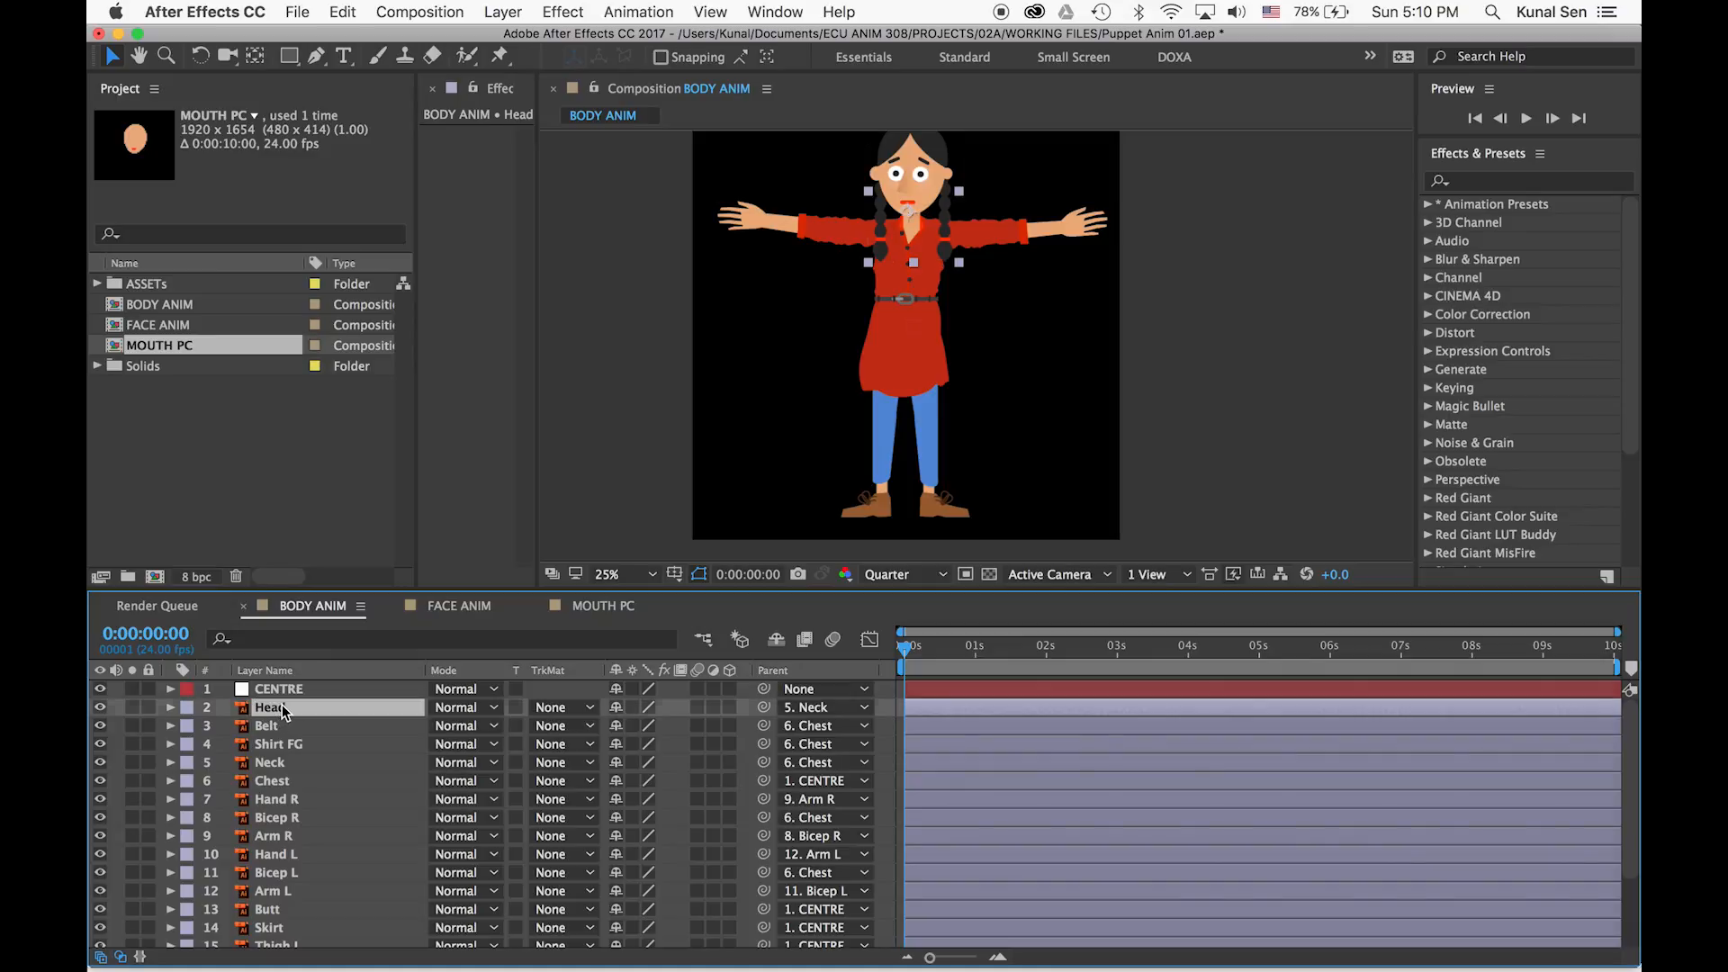
click(129, 708)
click(129, 707)
click(148, 327)
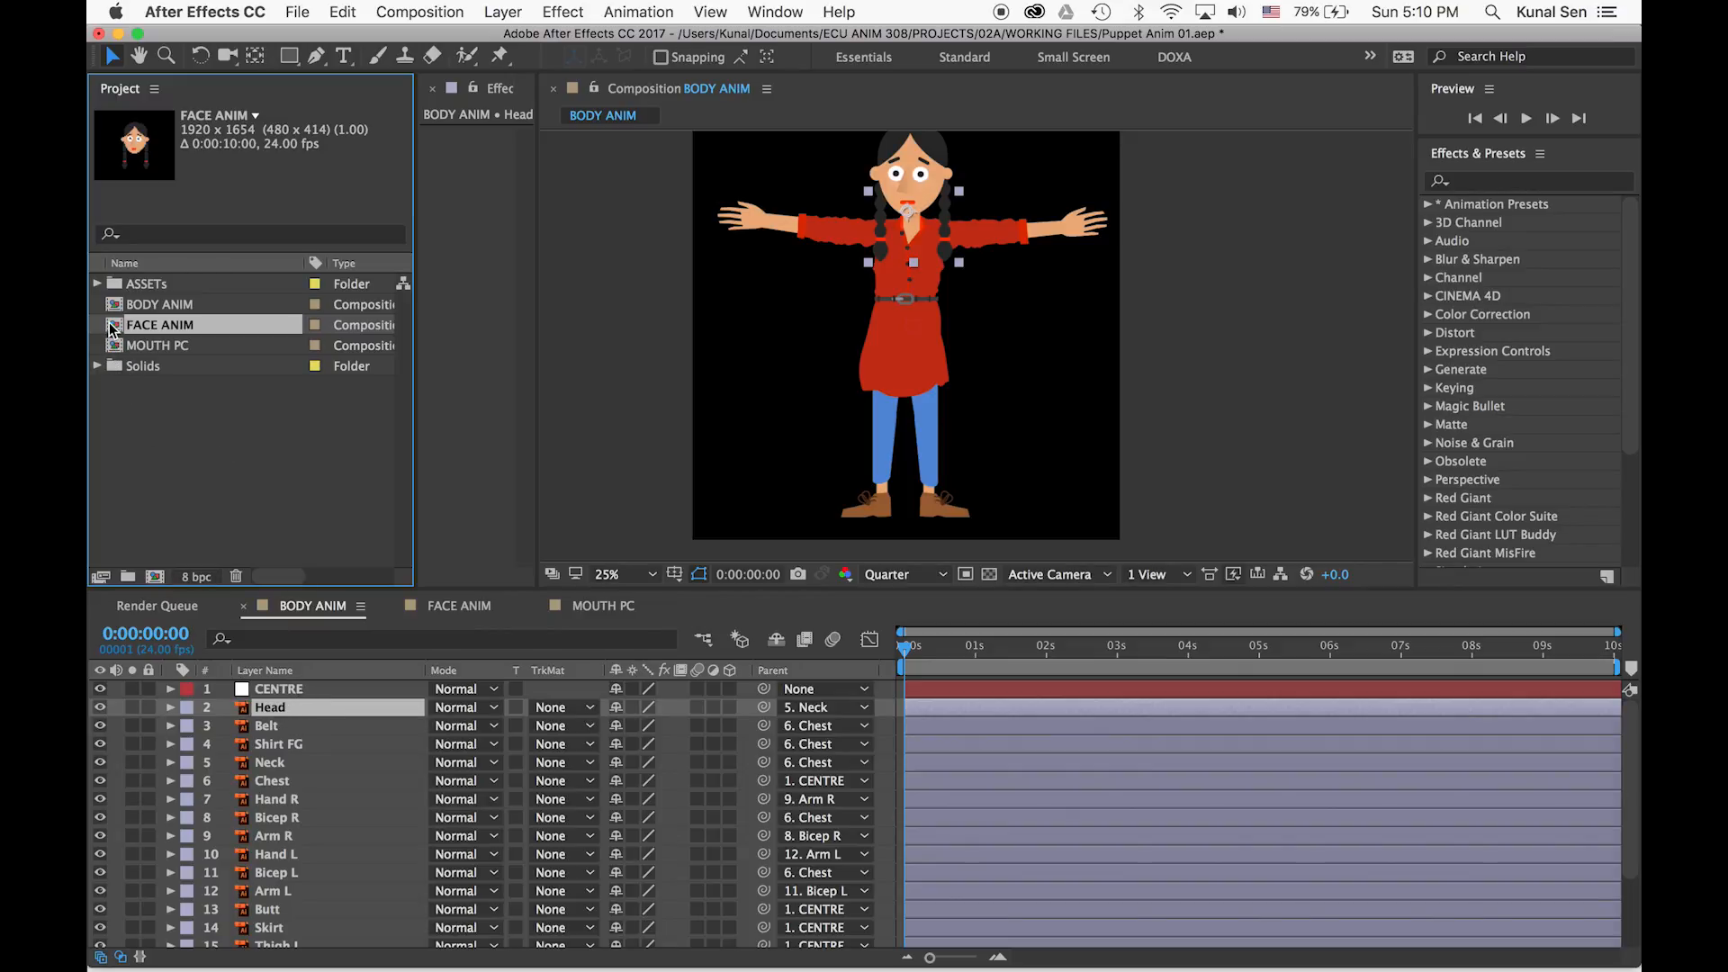
drag(114, 331, 266, 701)
drag(918, 317, 922, 158)
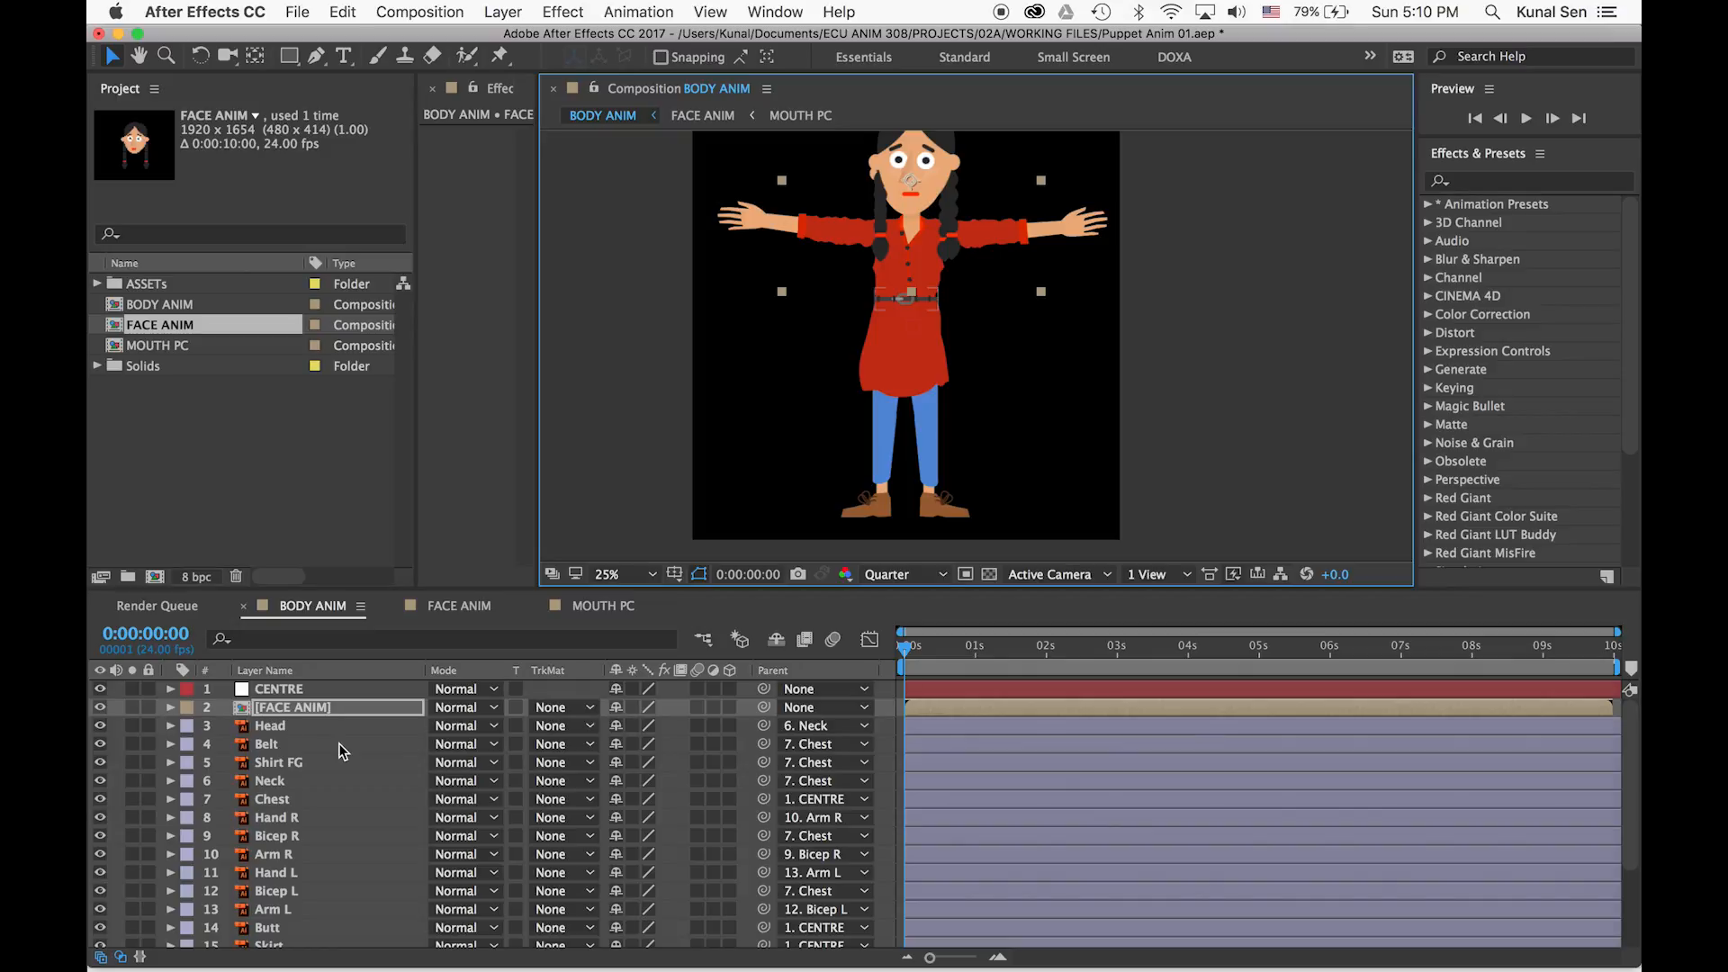
key(Delete)
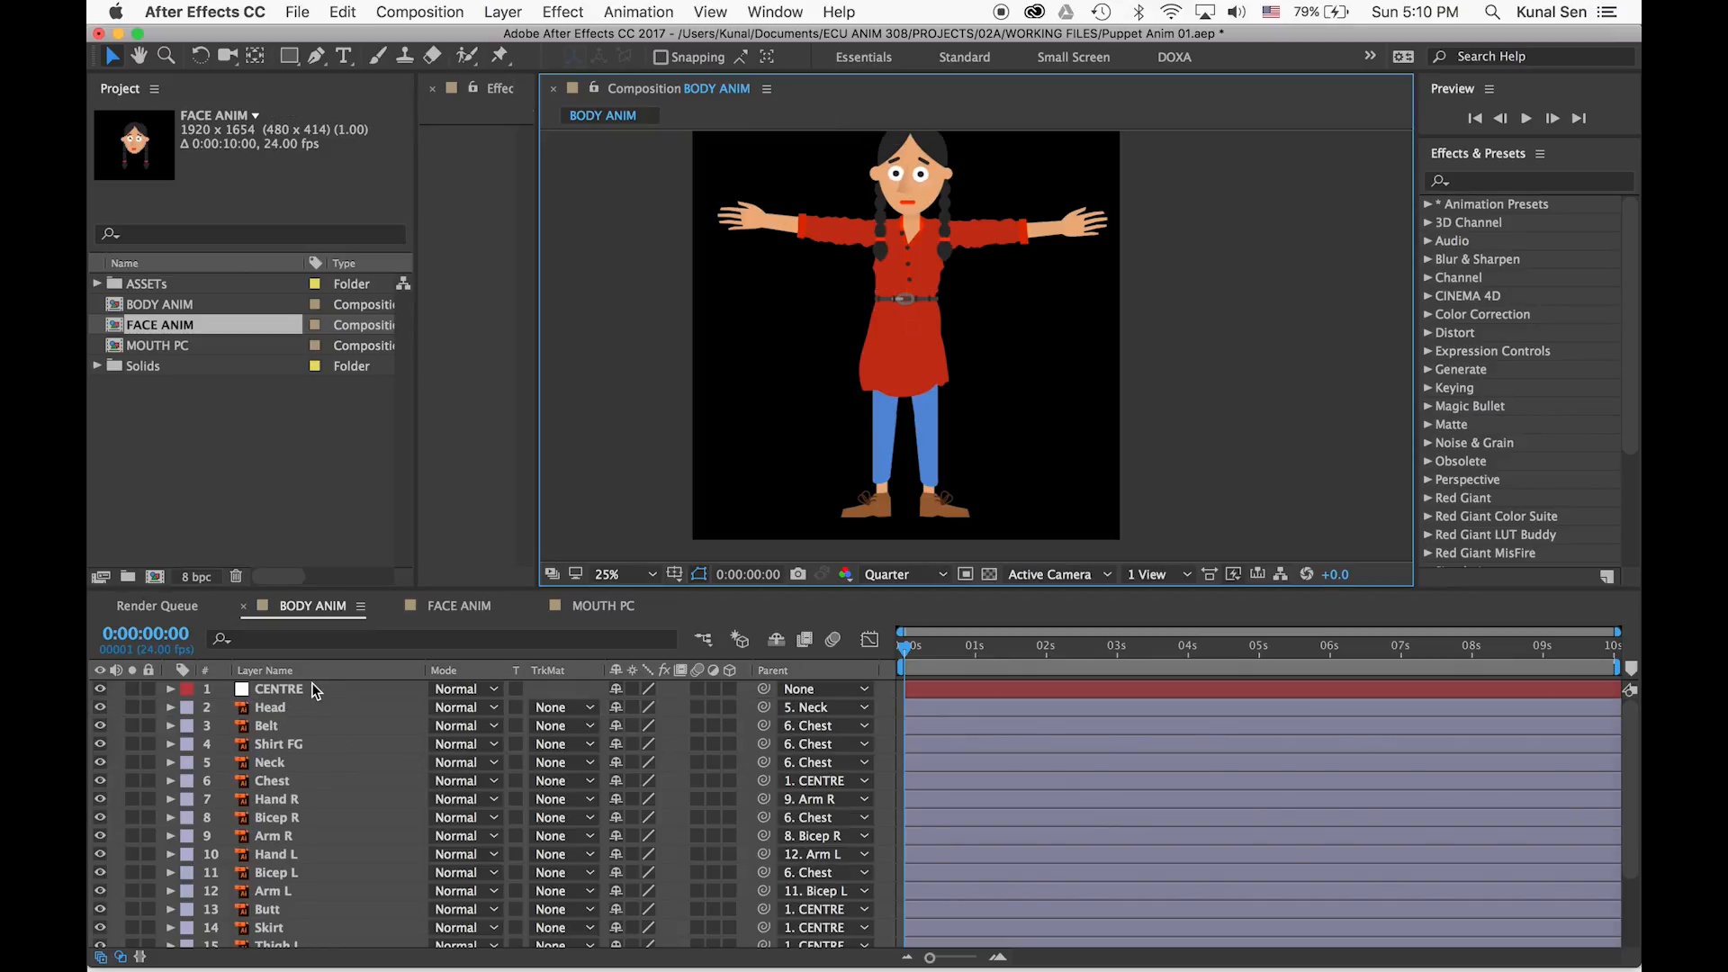
click(445, 607)
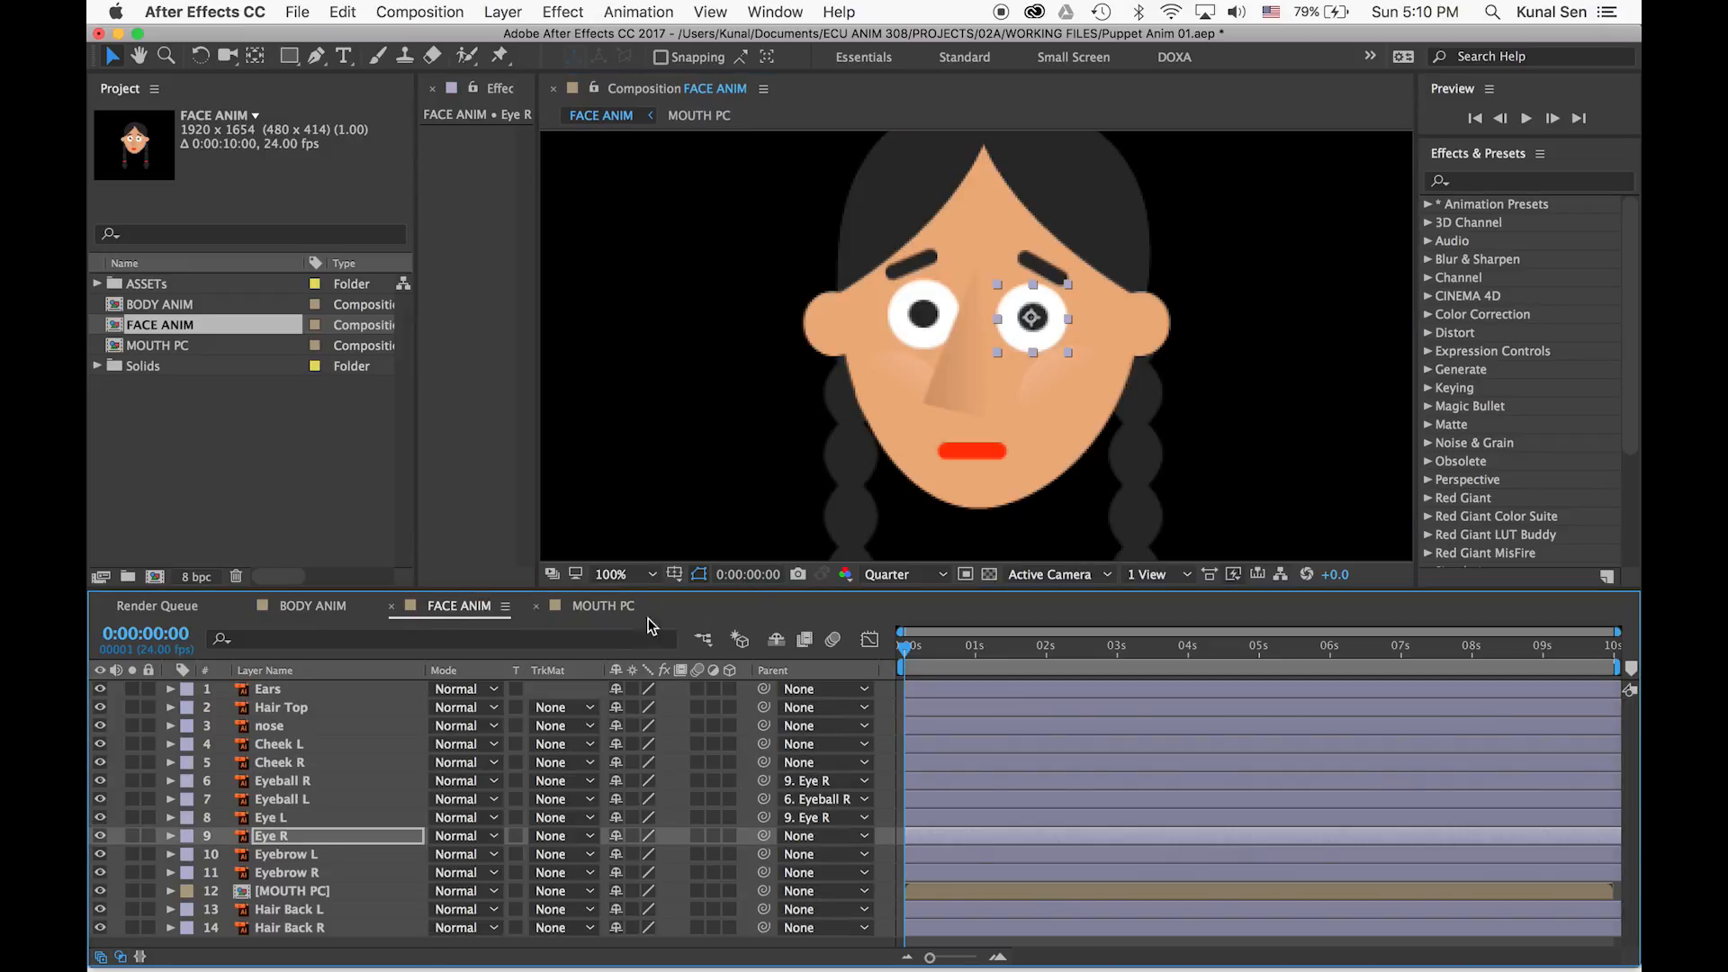
click(326, 608)
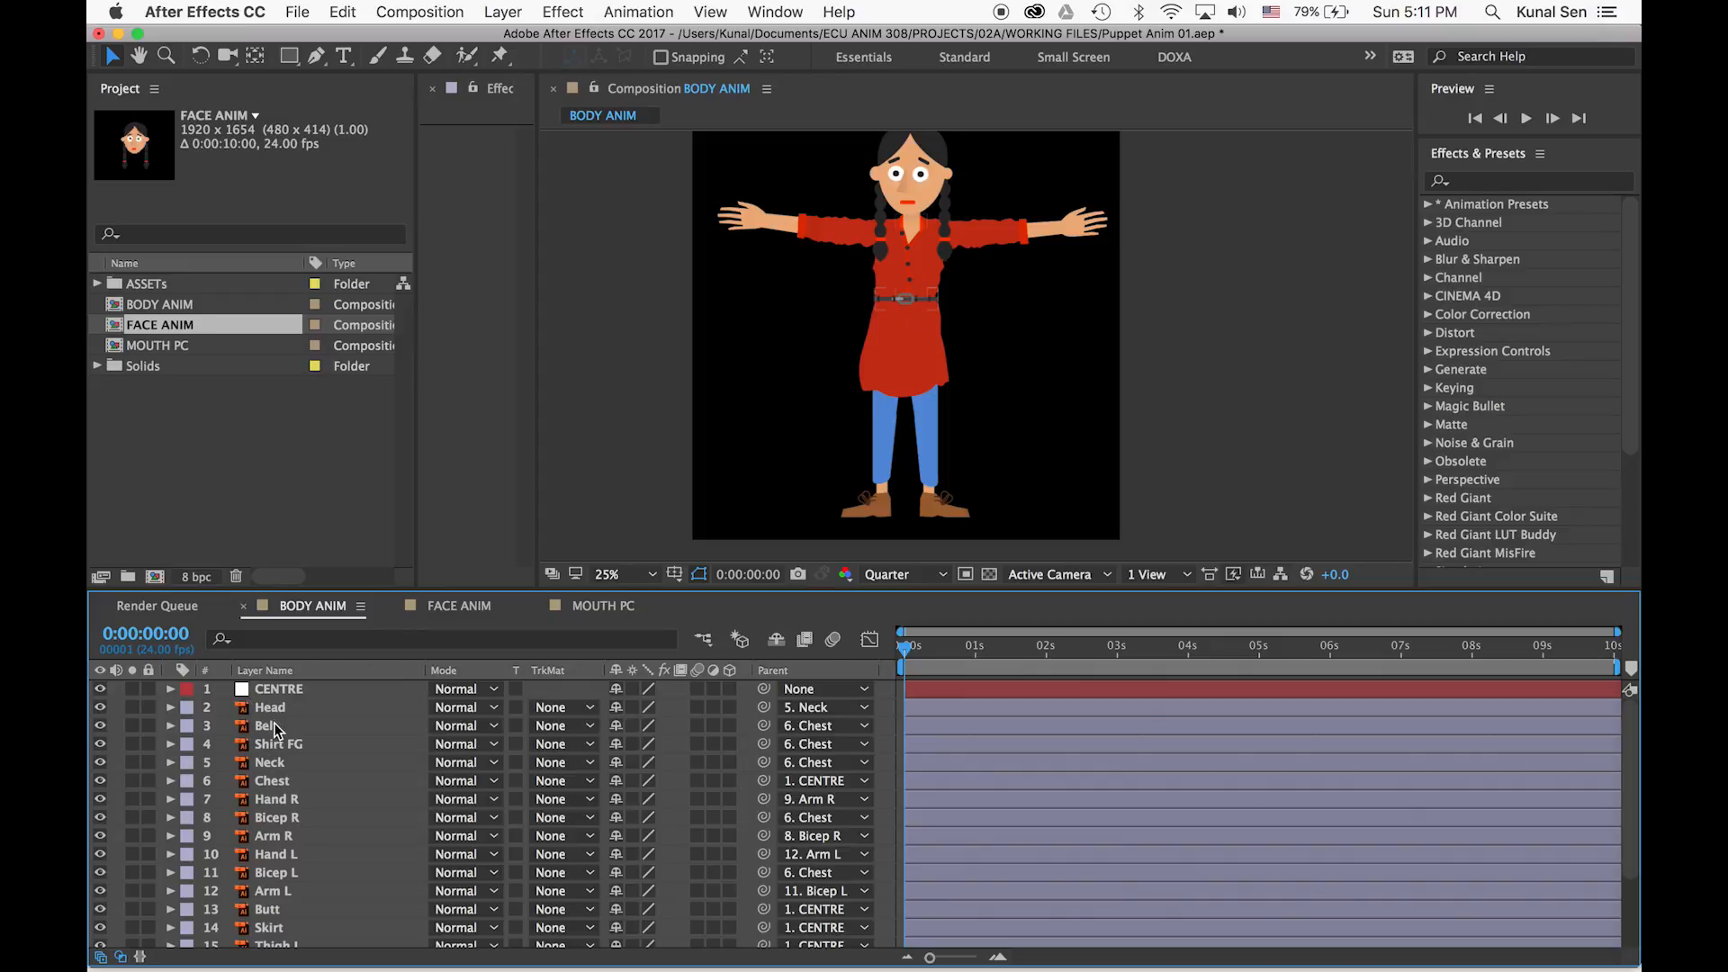
click(270, 710)
click(148, 333)
click(151, 431)
click(142, 326)
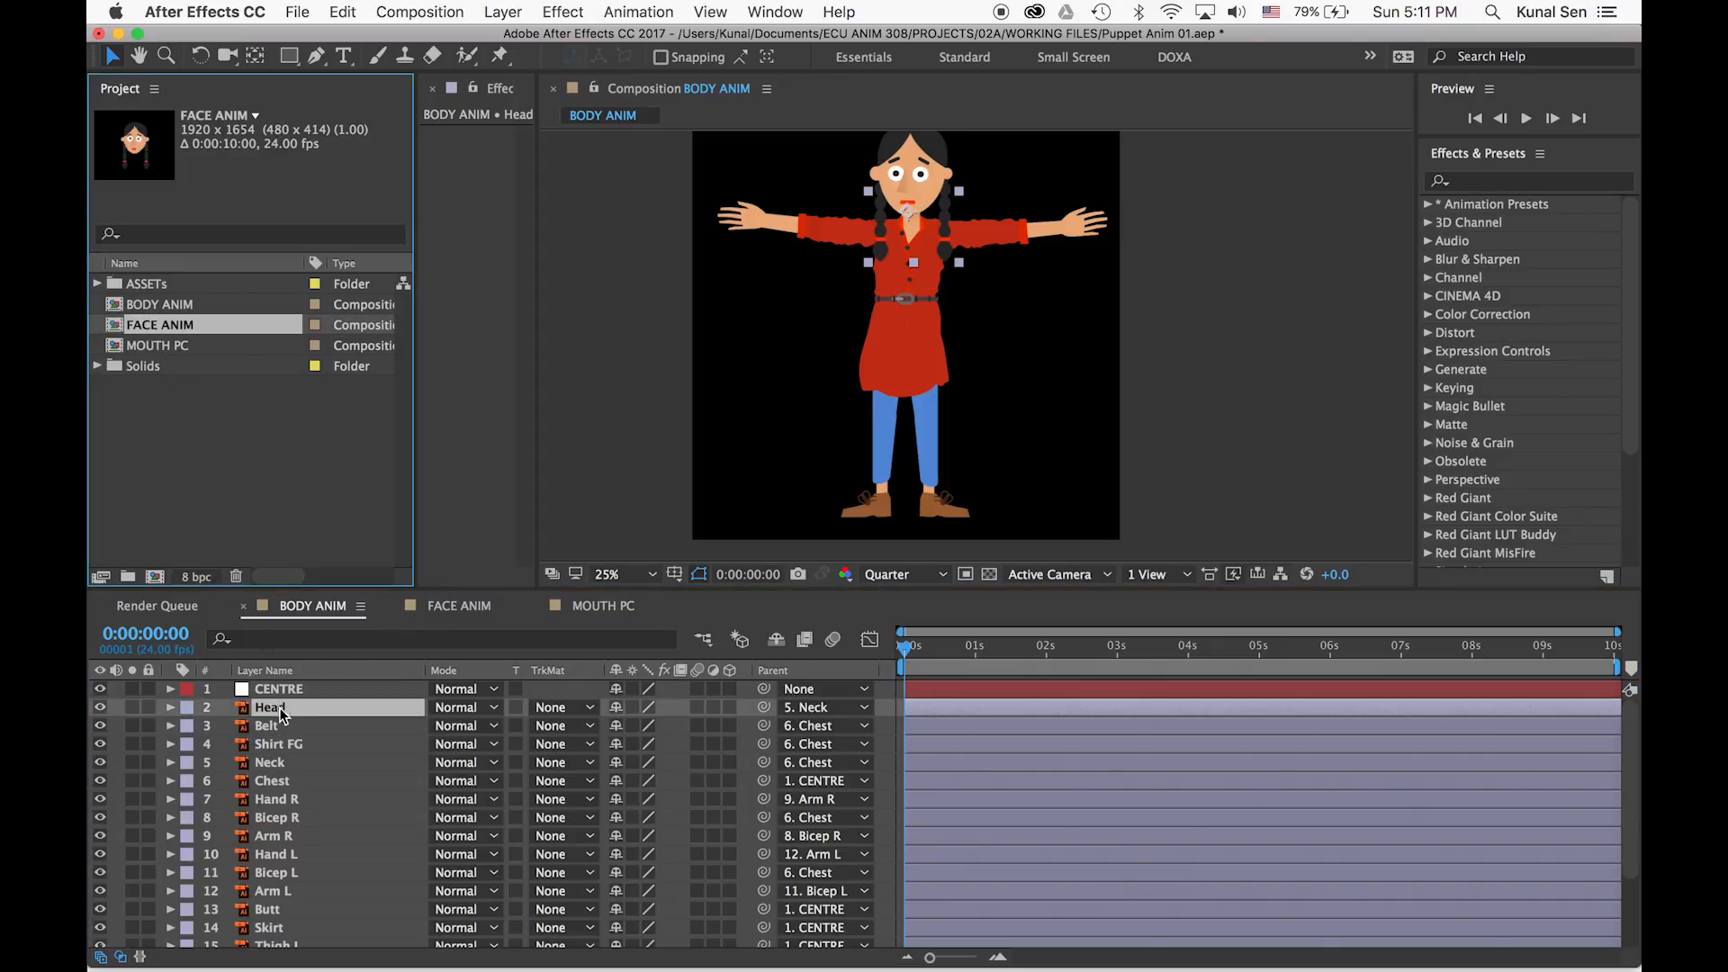
click(115, 733)
click(204, 445)
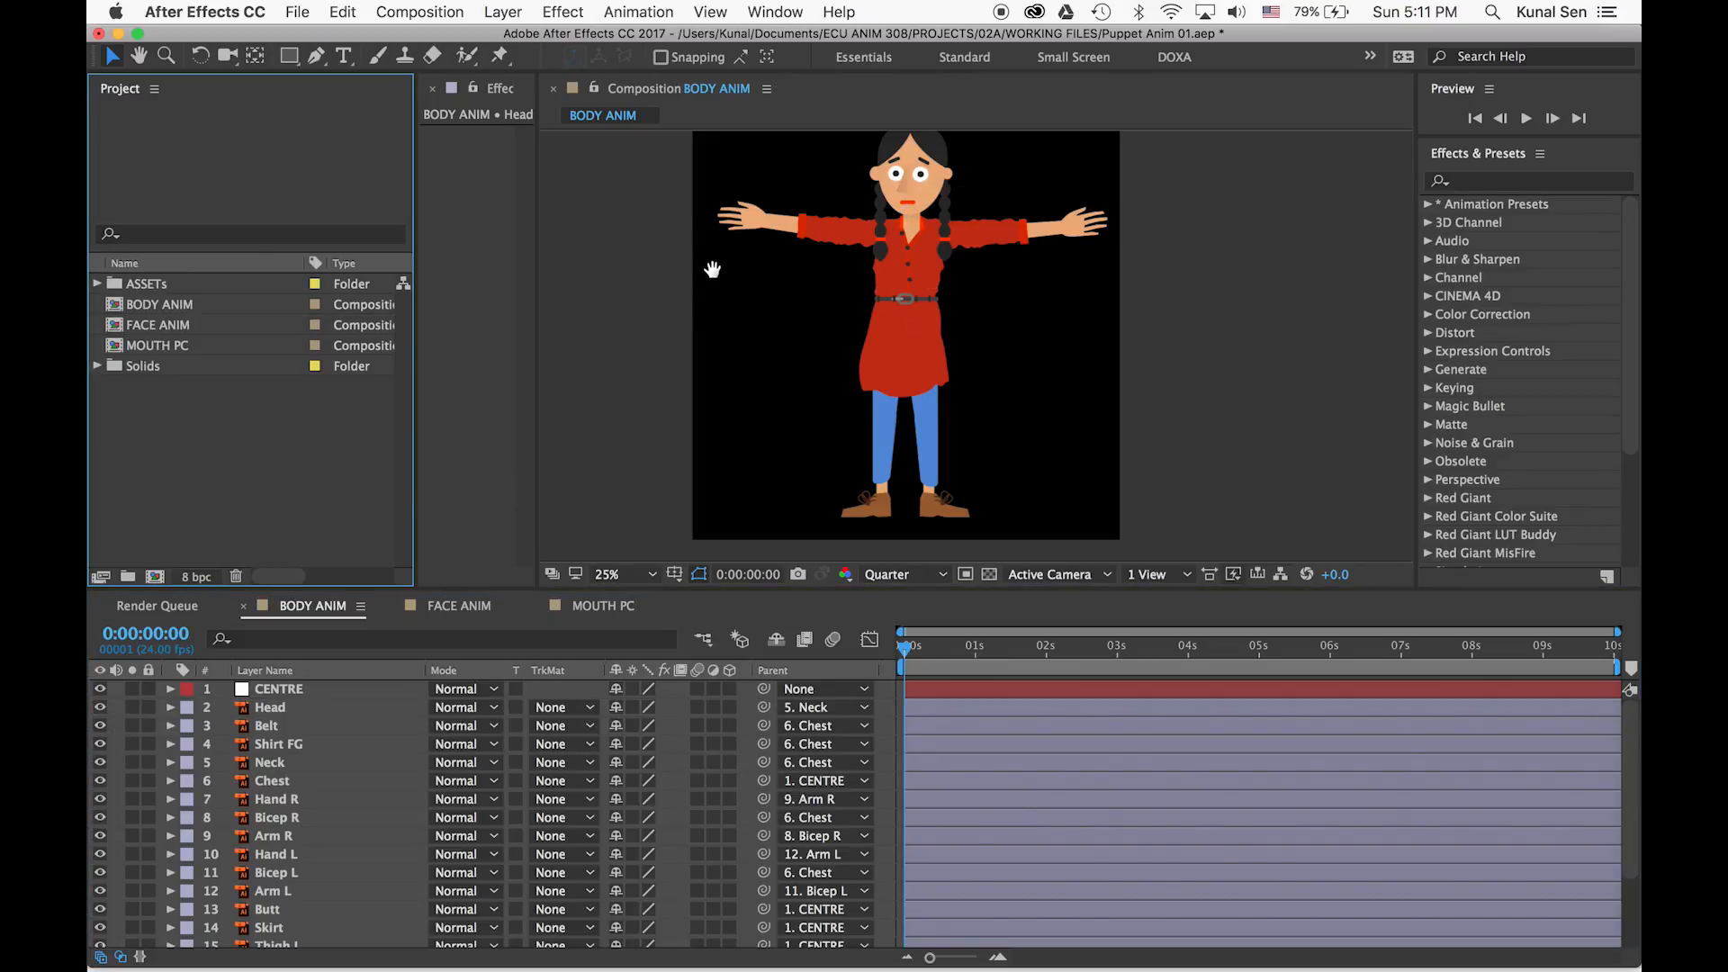
Replace the source of the Head layer in BODY ANIM with the FACE ANIM composition
drag(712, 269, 721, 277)
click(271, 710)
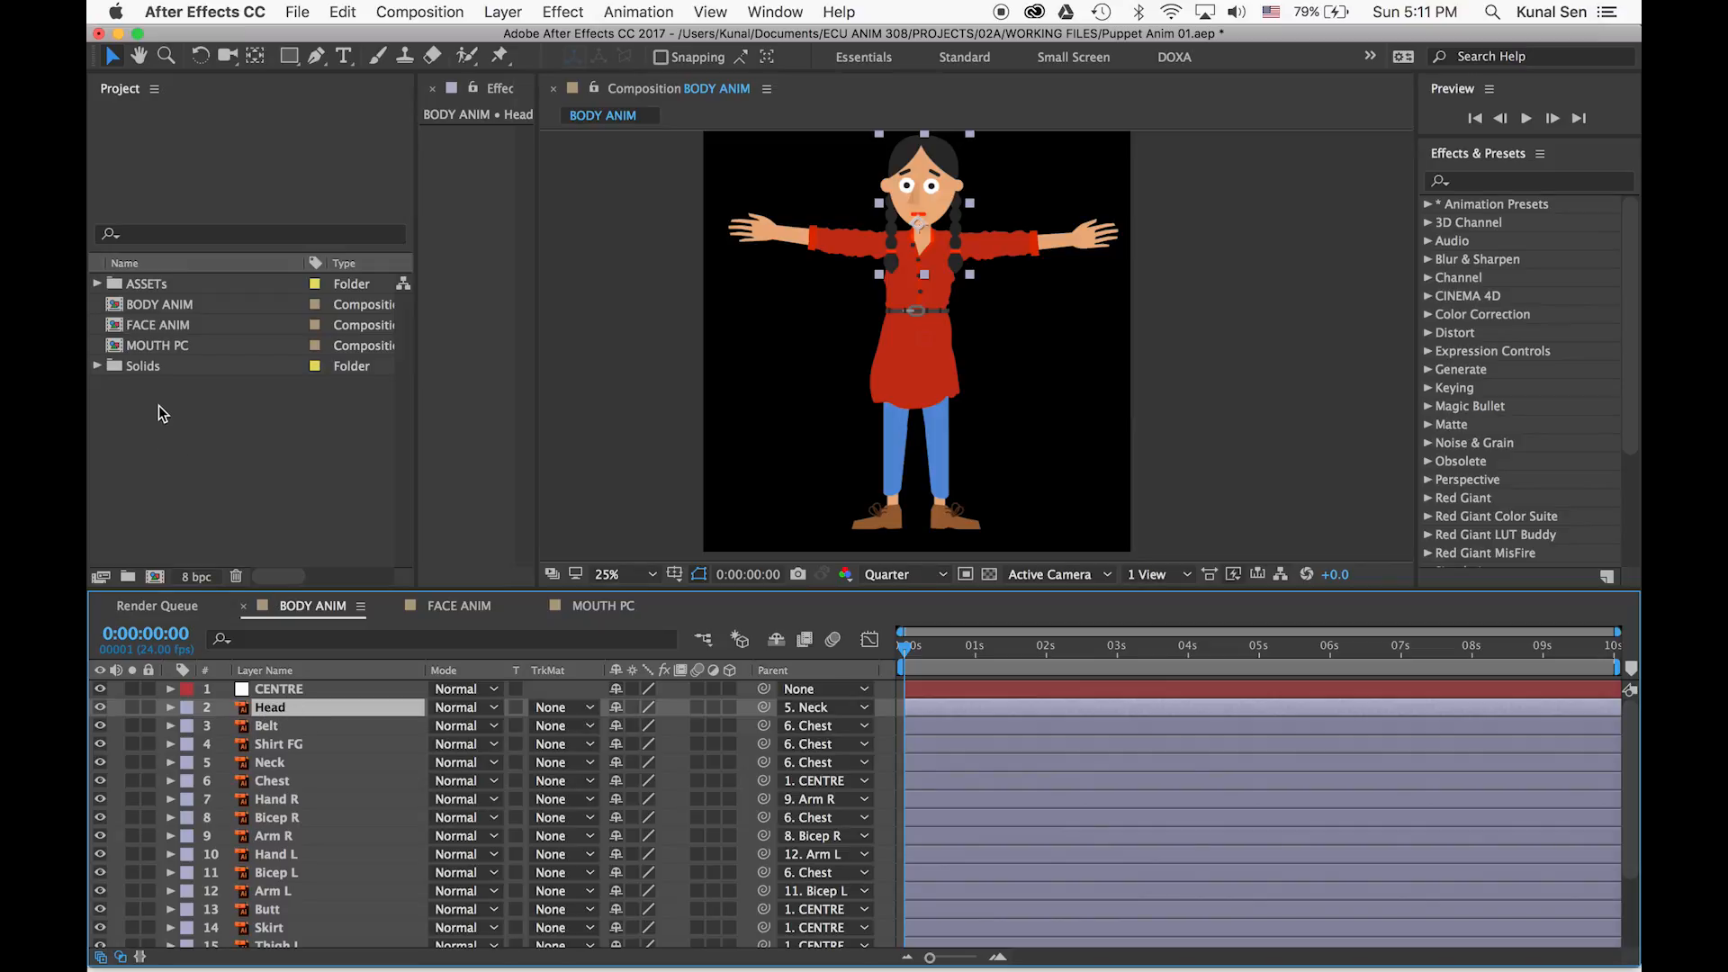
click(143, 322)
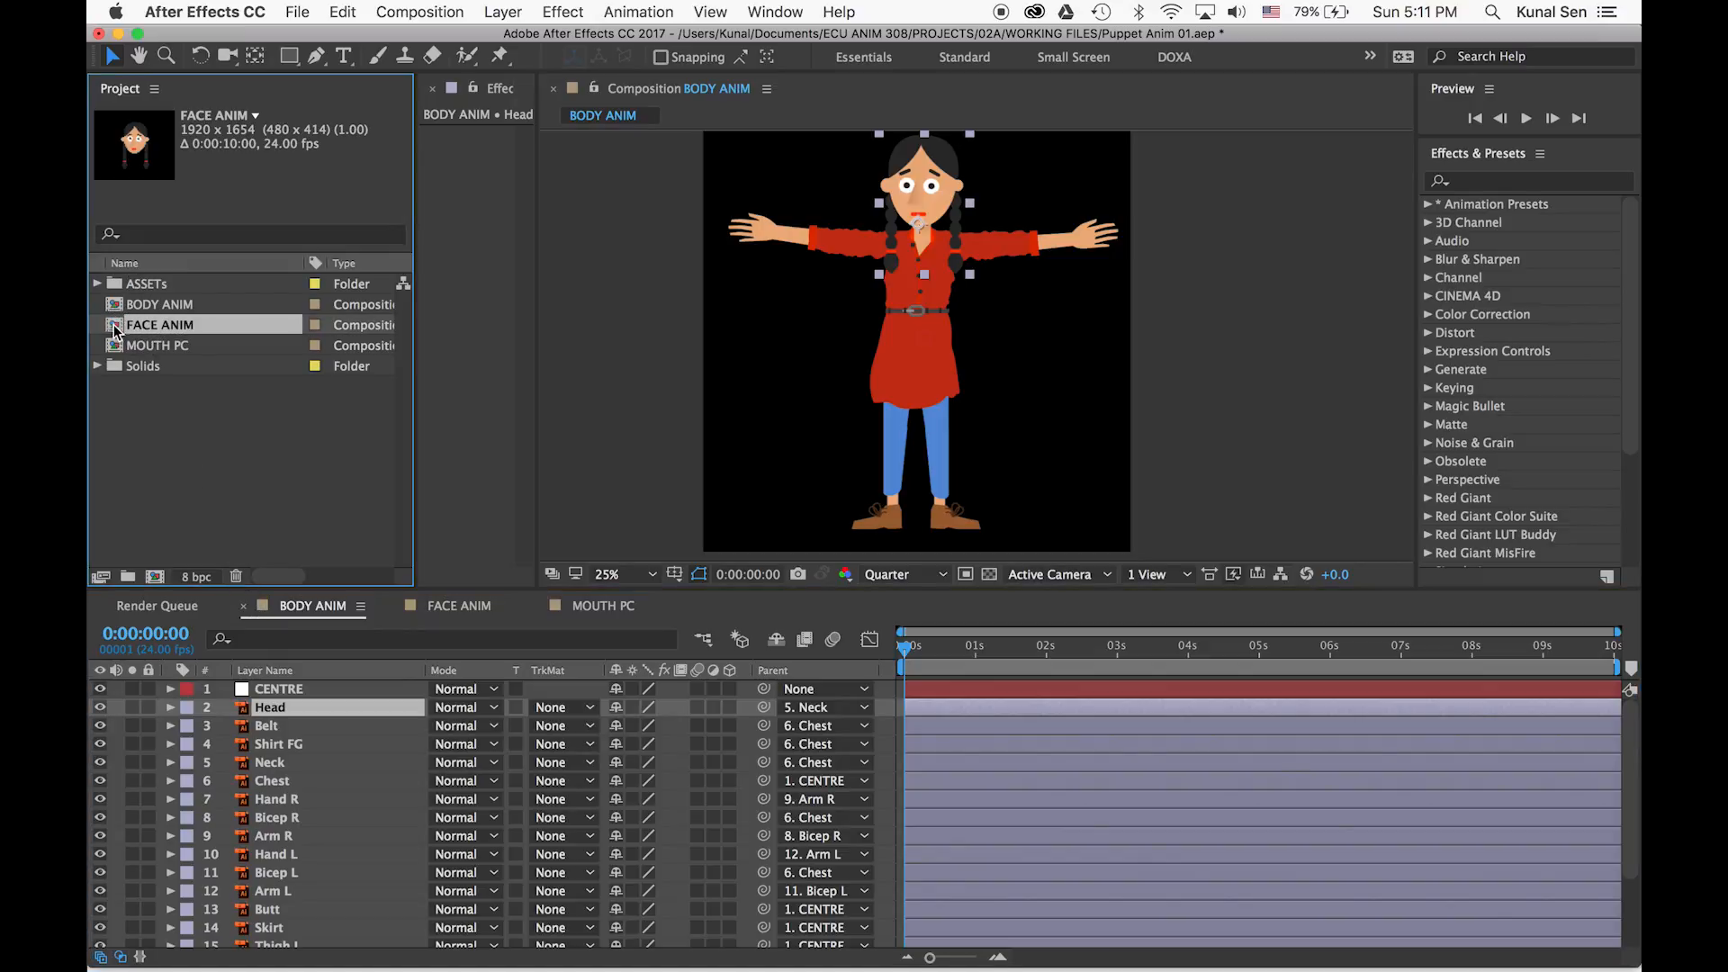
drag(114, 329, 280, 710)
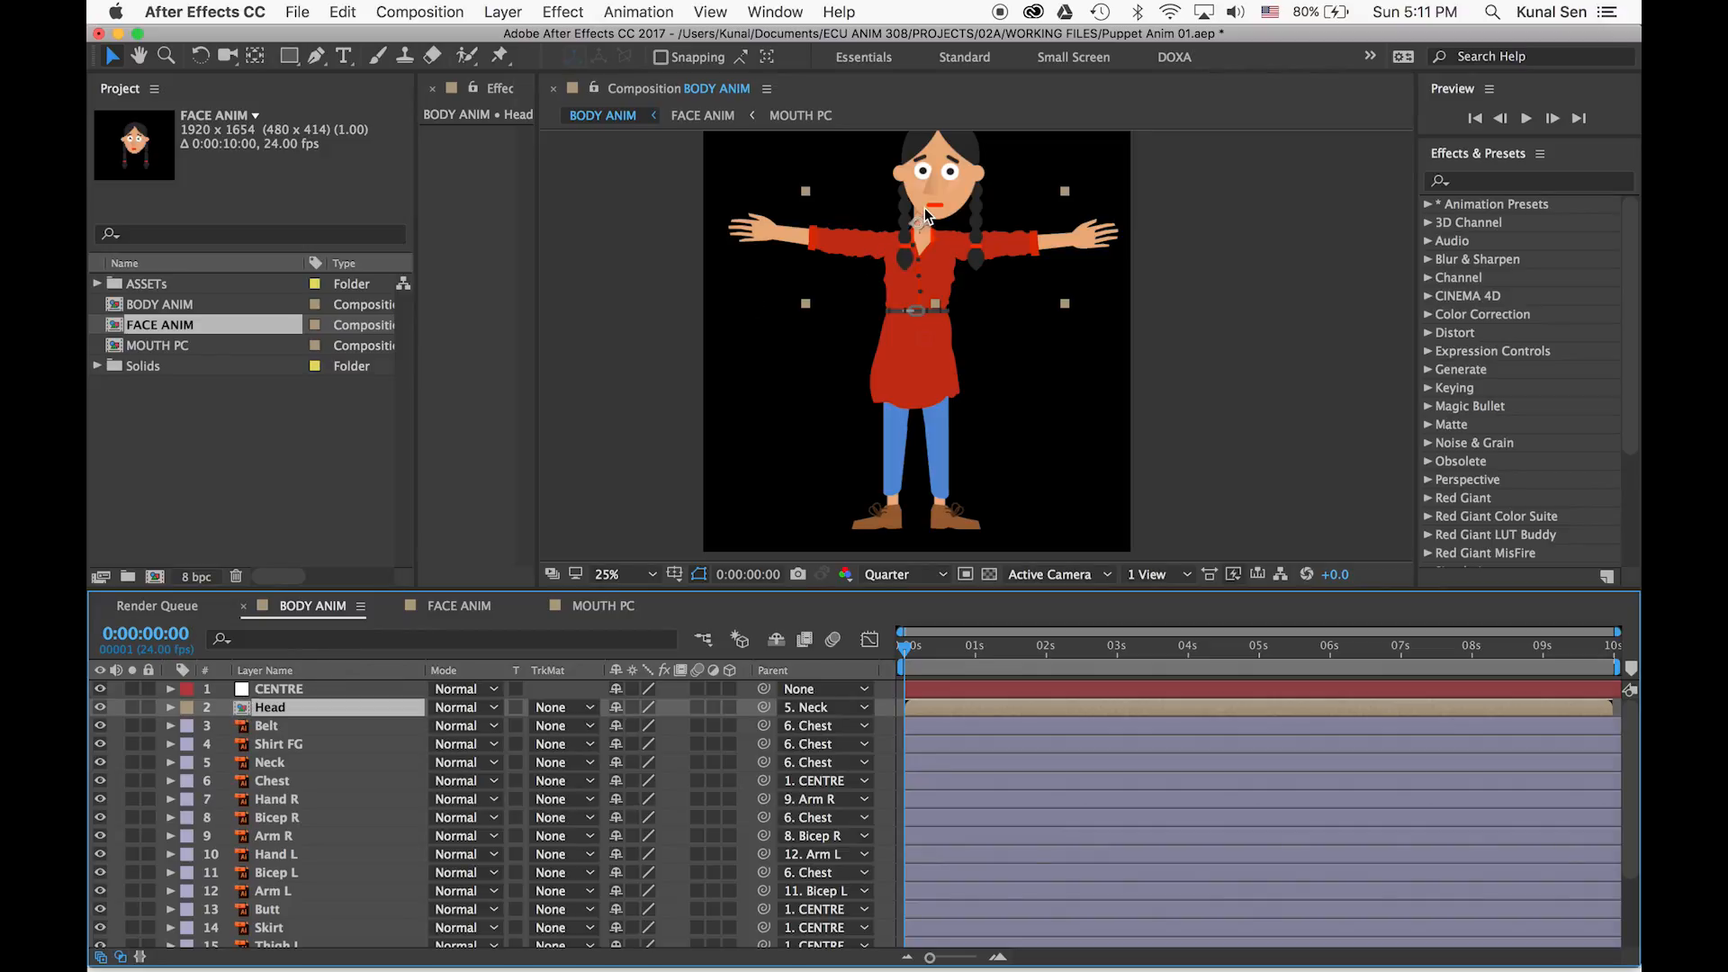
Reposition the Head layer's anchor point at the base of the new head, and align the head with the neck
key(y)
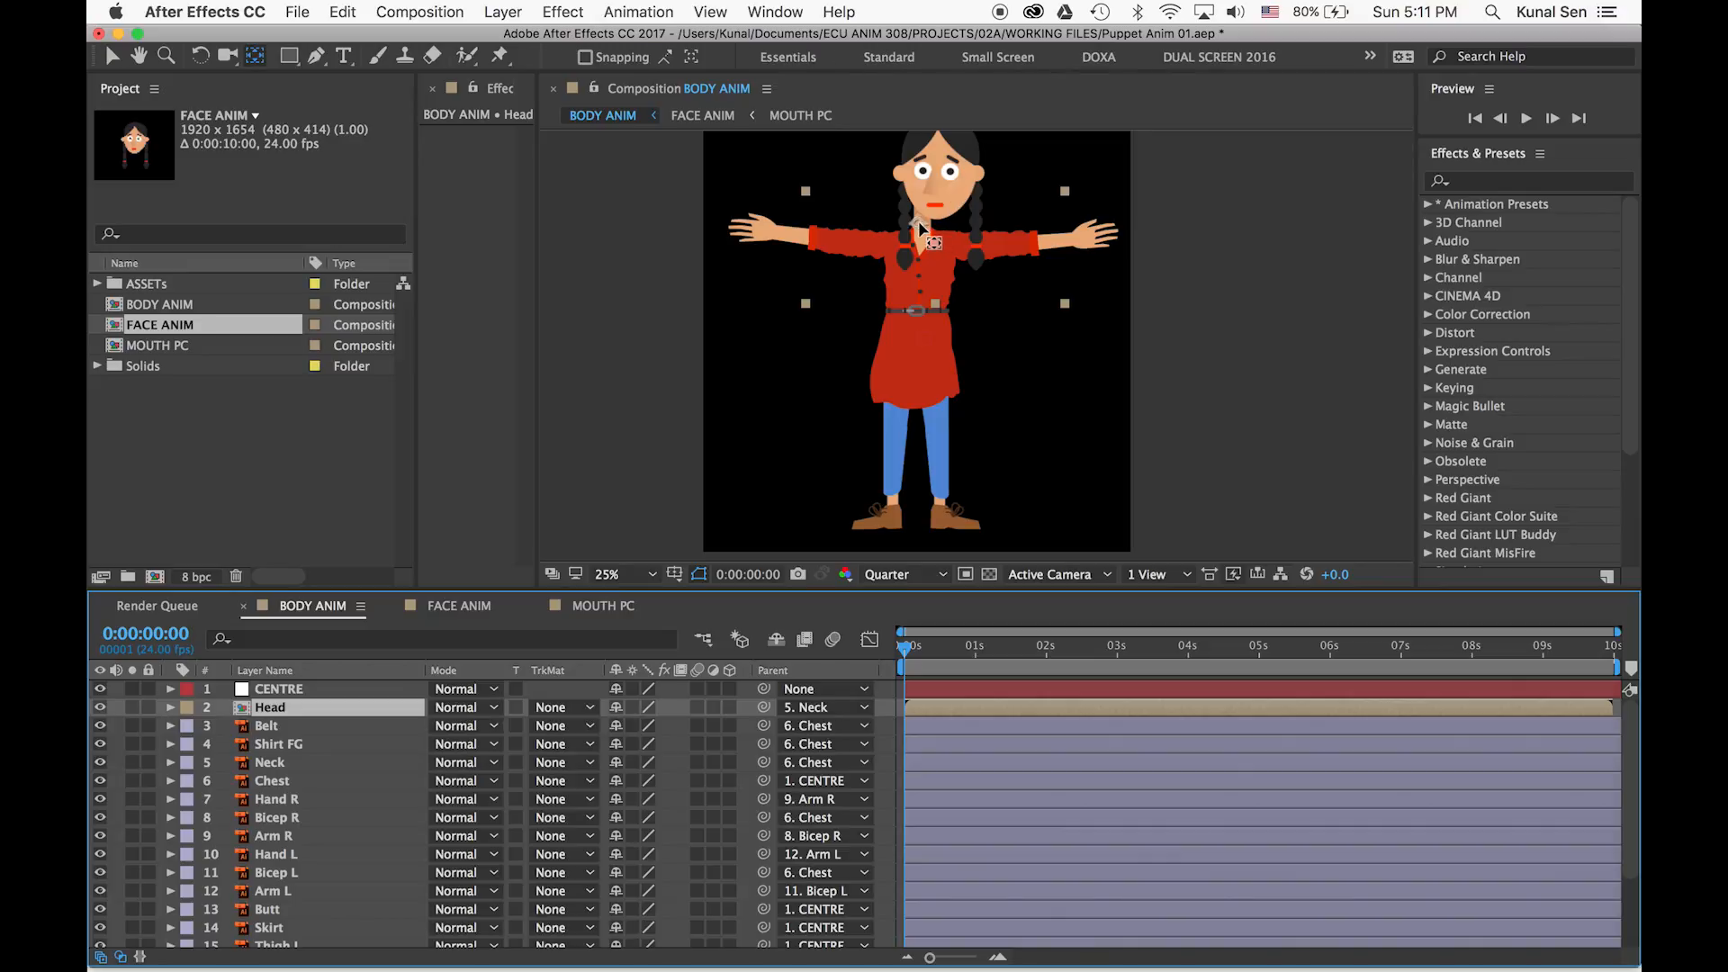
click(934, 223)
drag(938, 223, 932, 170)
key(v)
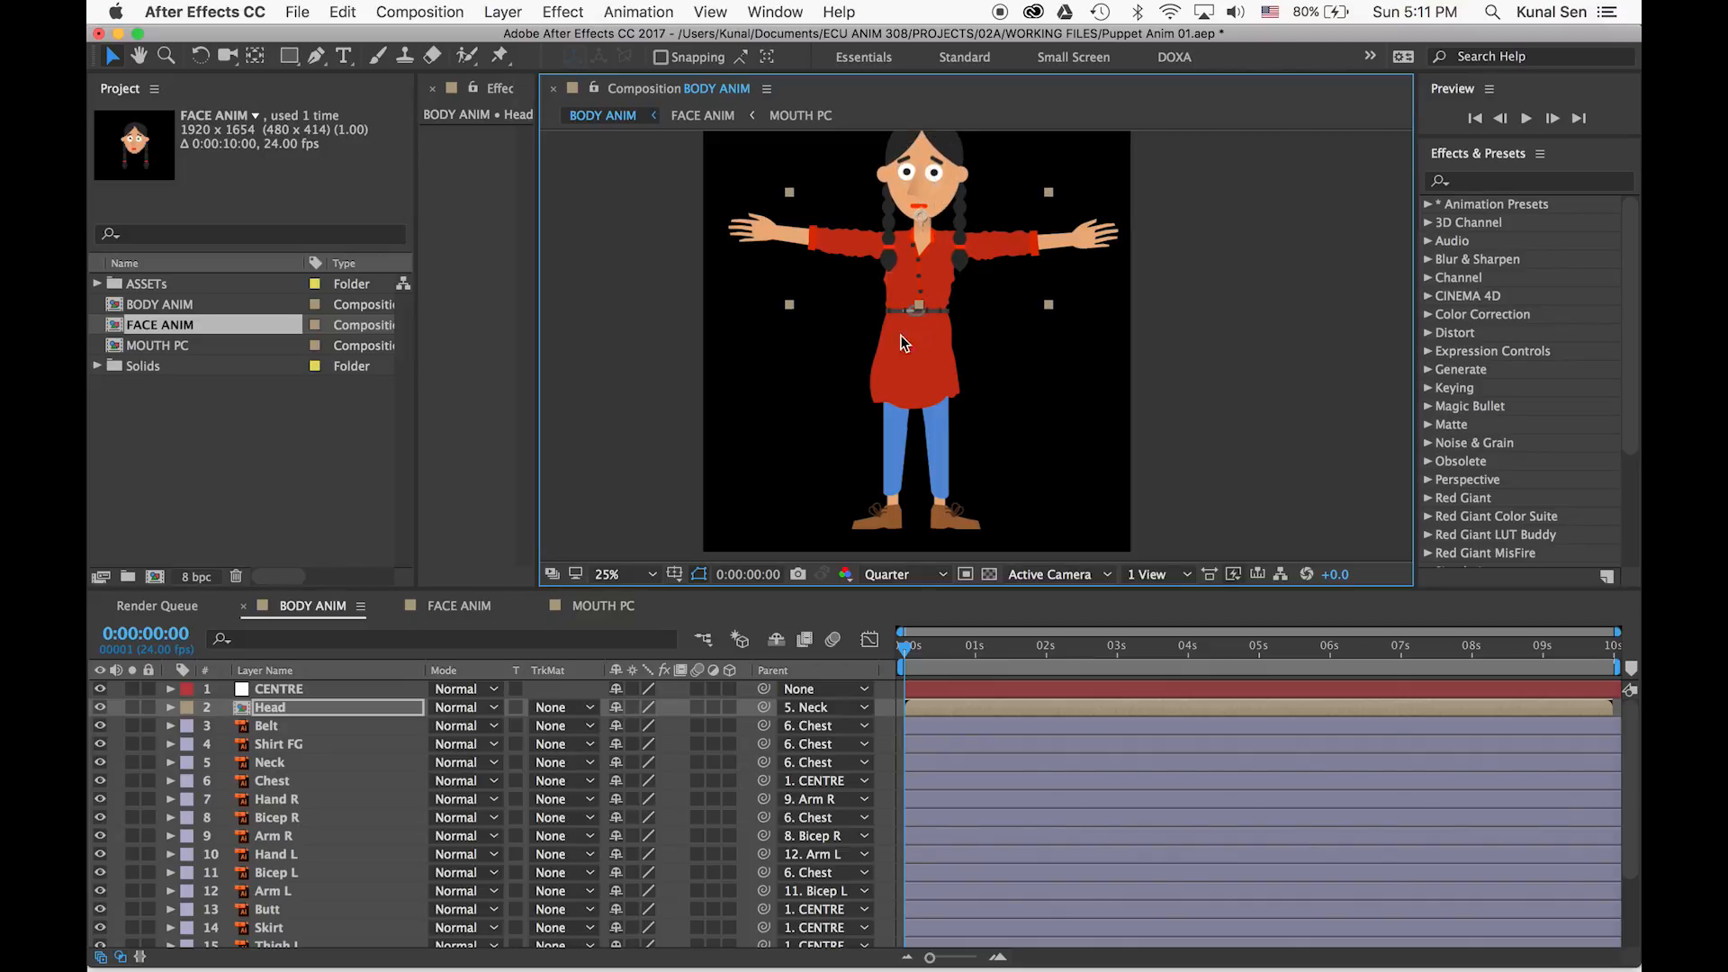
click(115, 737)
click(754, 257)
key(space)
drag(756, 234, 738, 321)
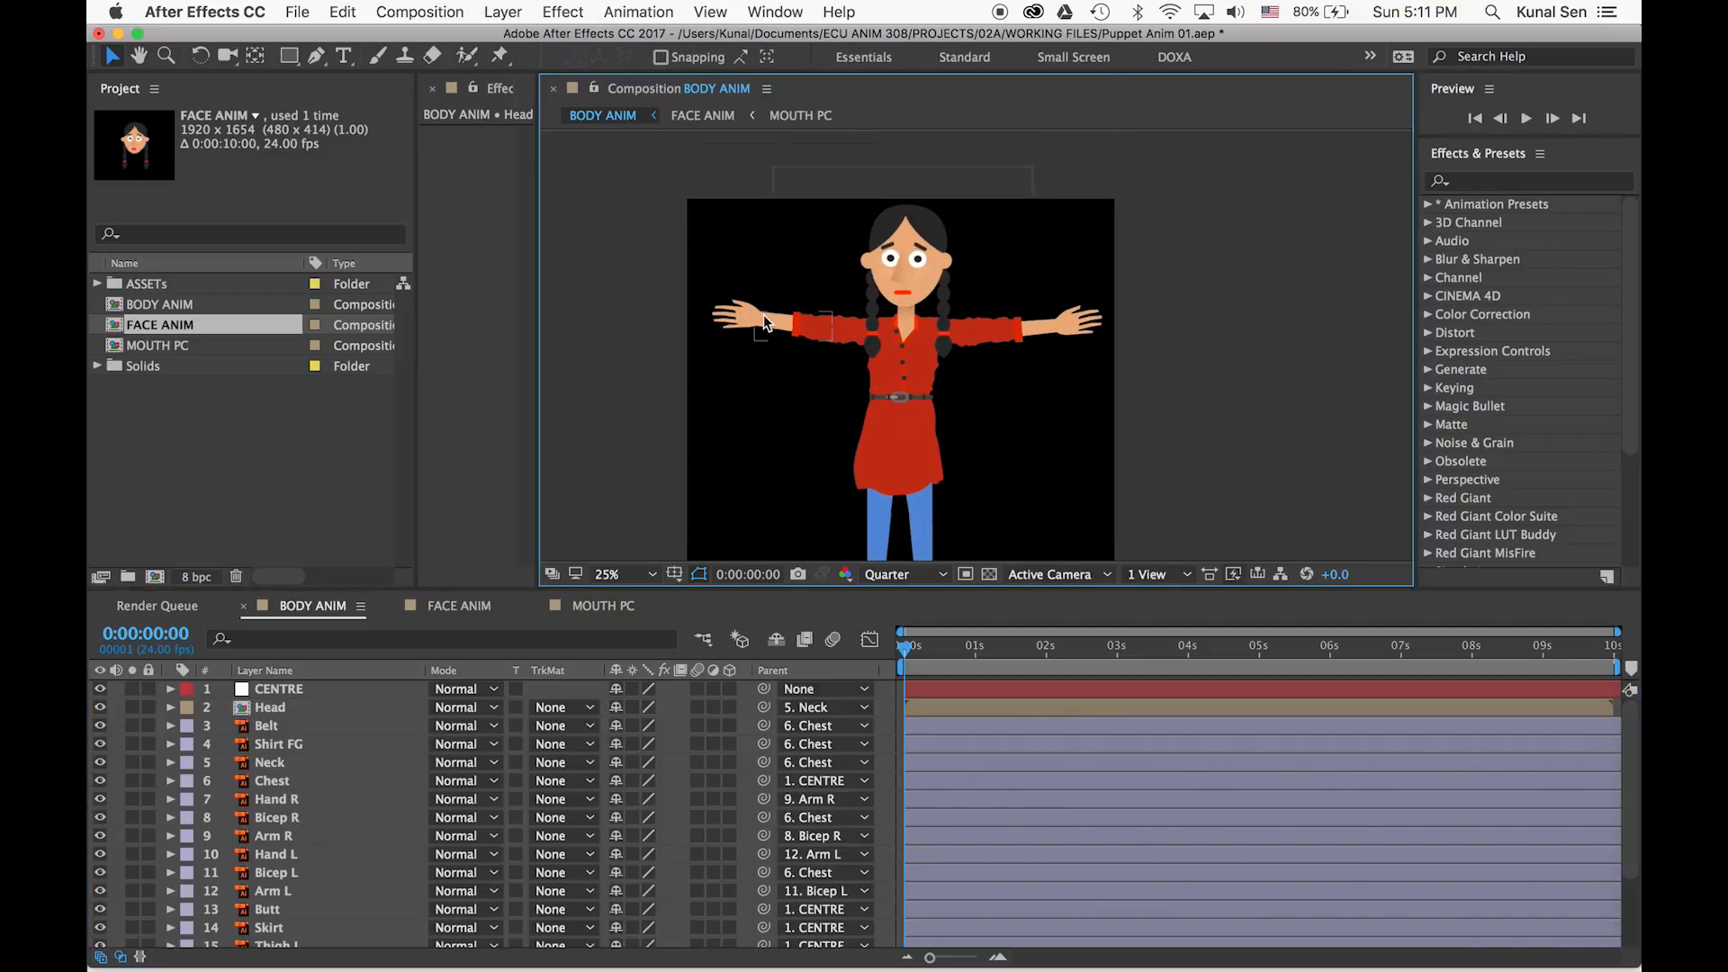
Duplicate the Eye L layer in FACE ANIM and place the copy directly above Eyeball R
mouse_move(876, 323)
mouse_down()
mouse_move(876, 221)
mouse_move(857, 304)
mouse_up()
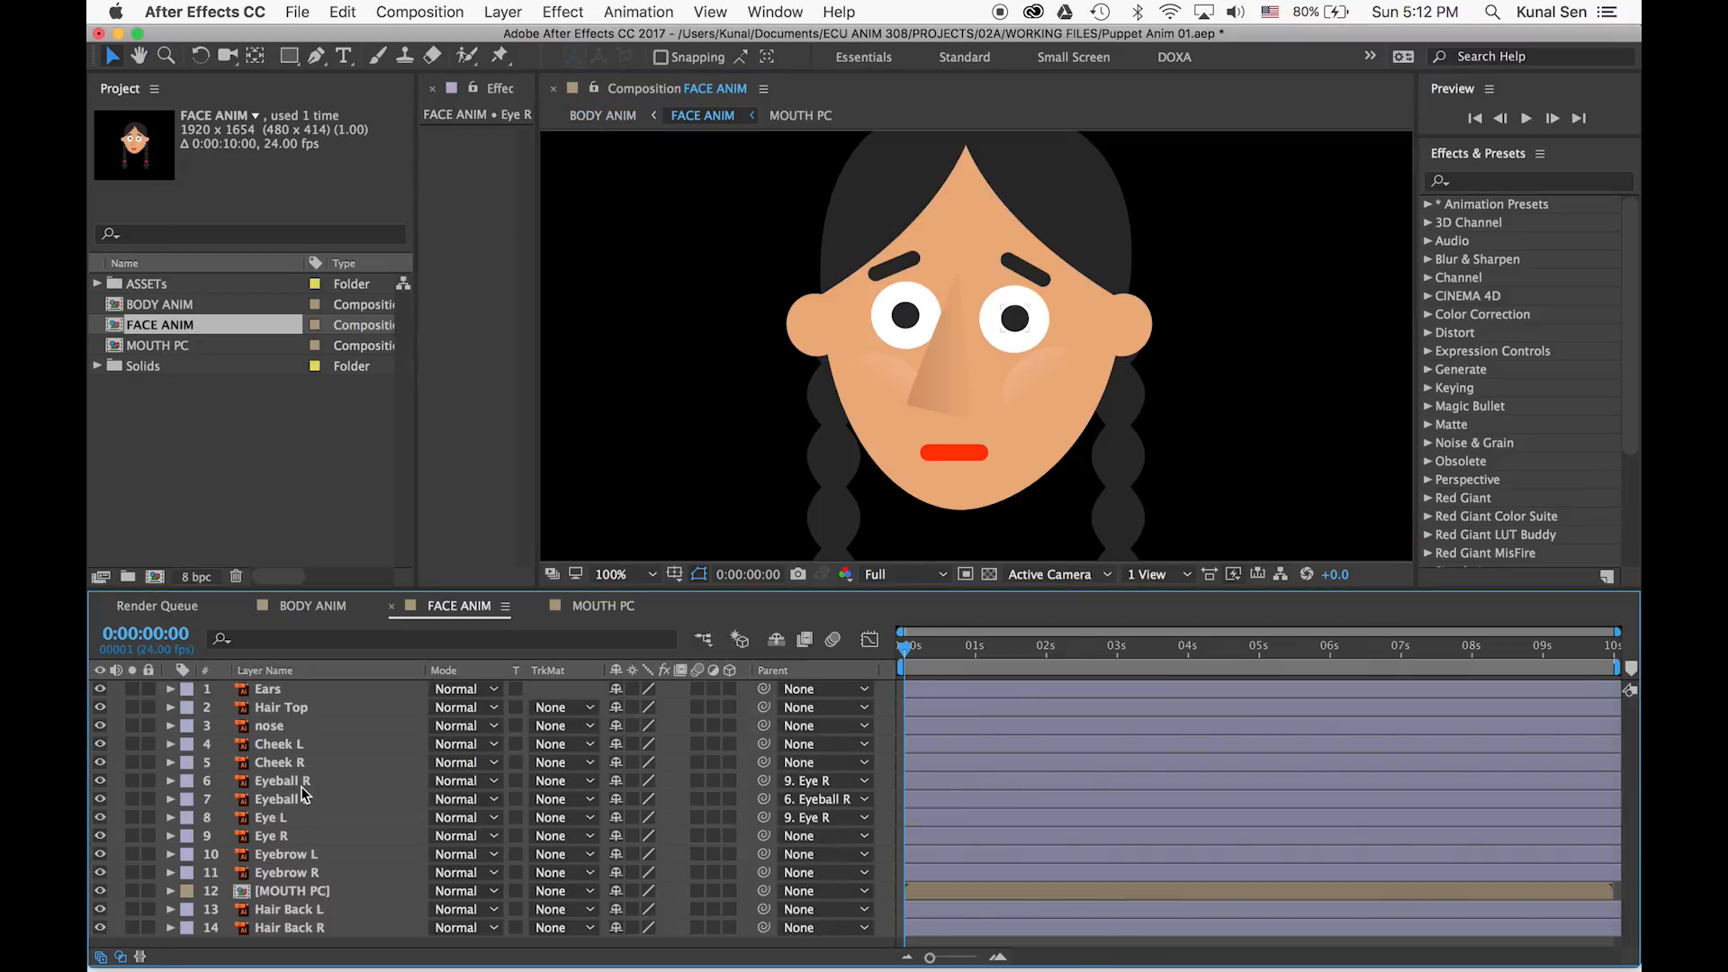
click(287, 800)
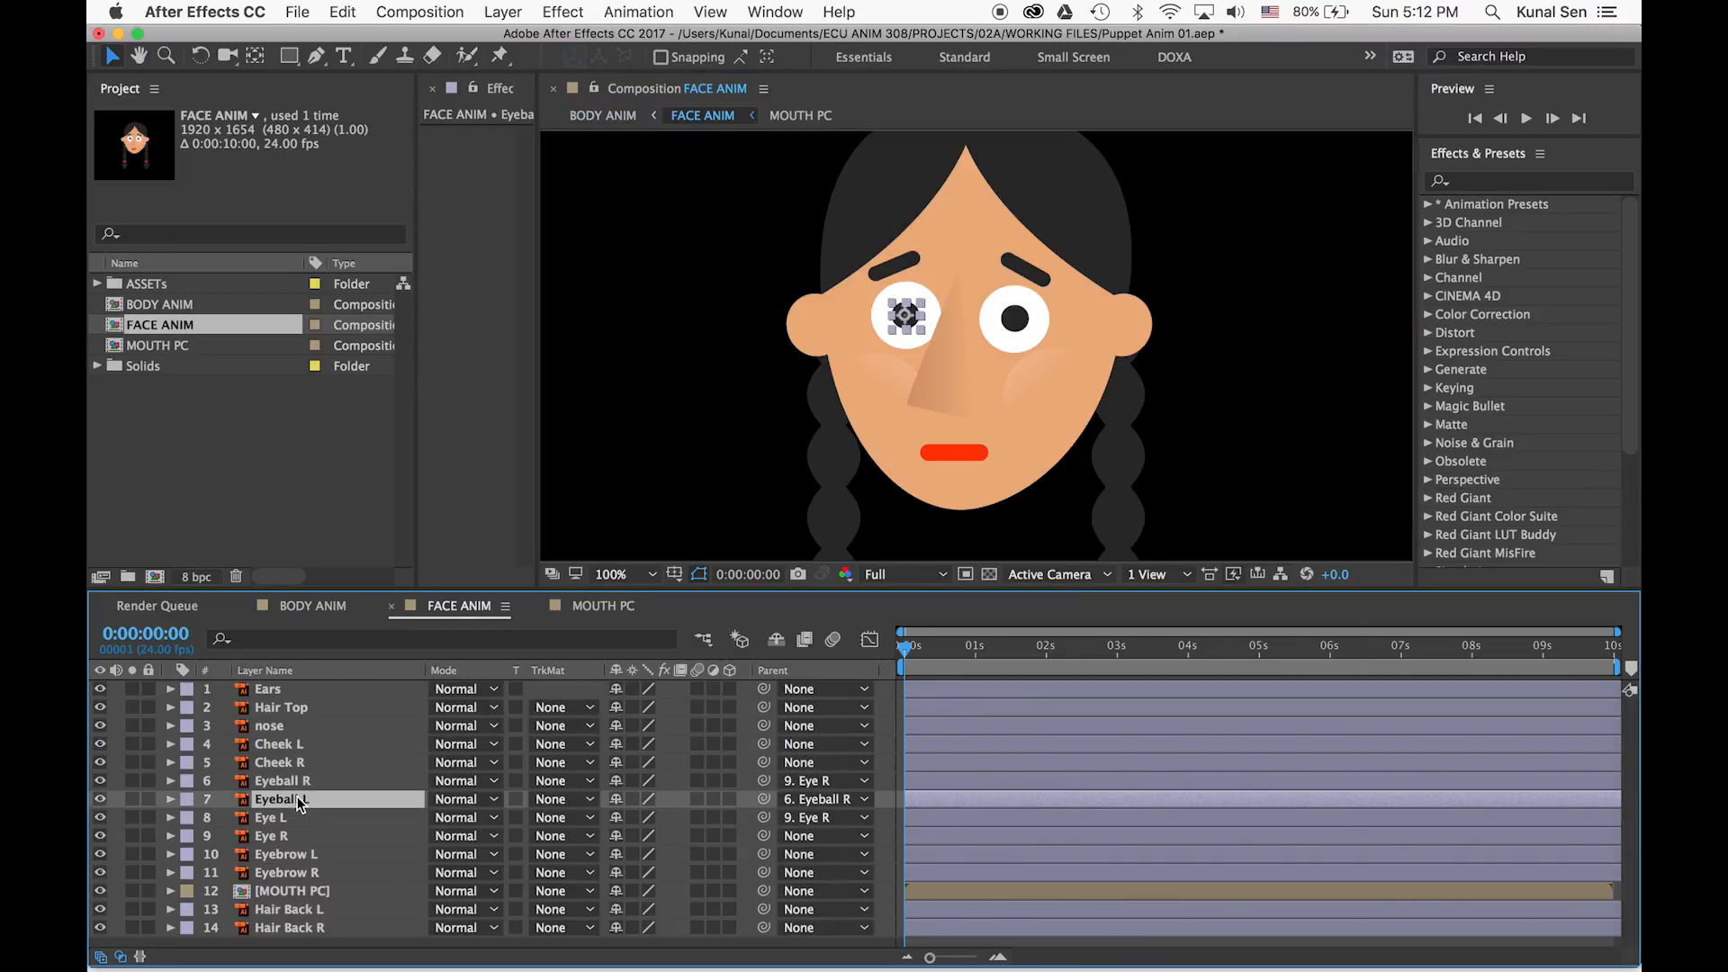
click(290, 823)
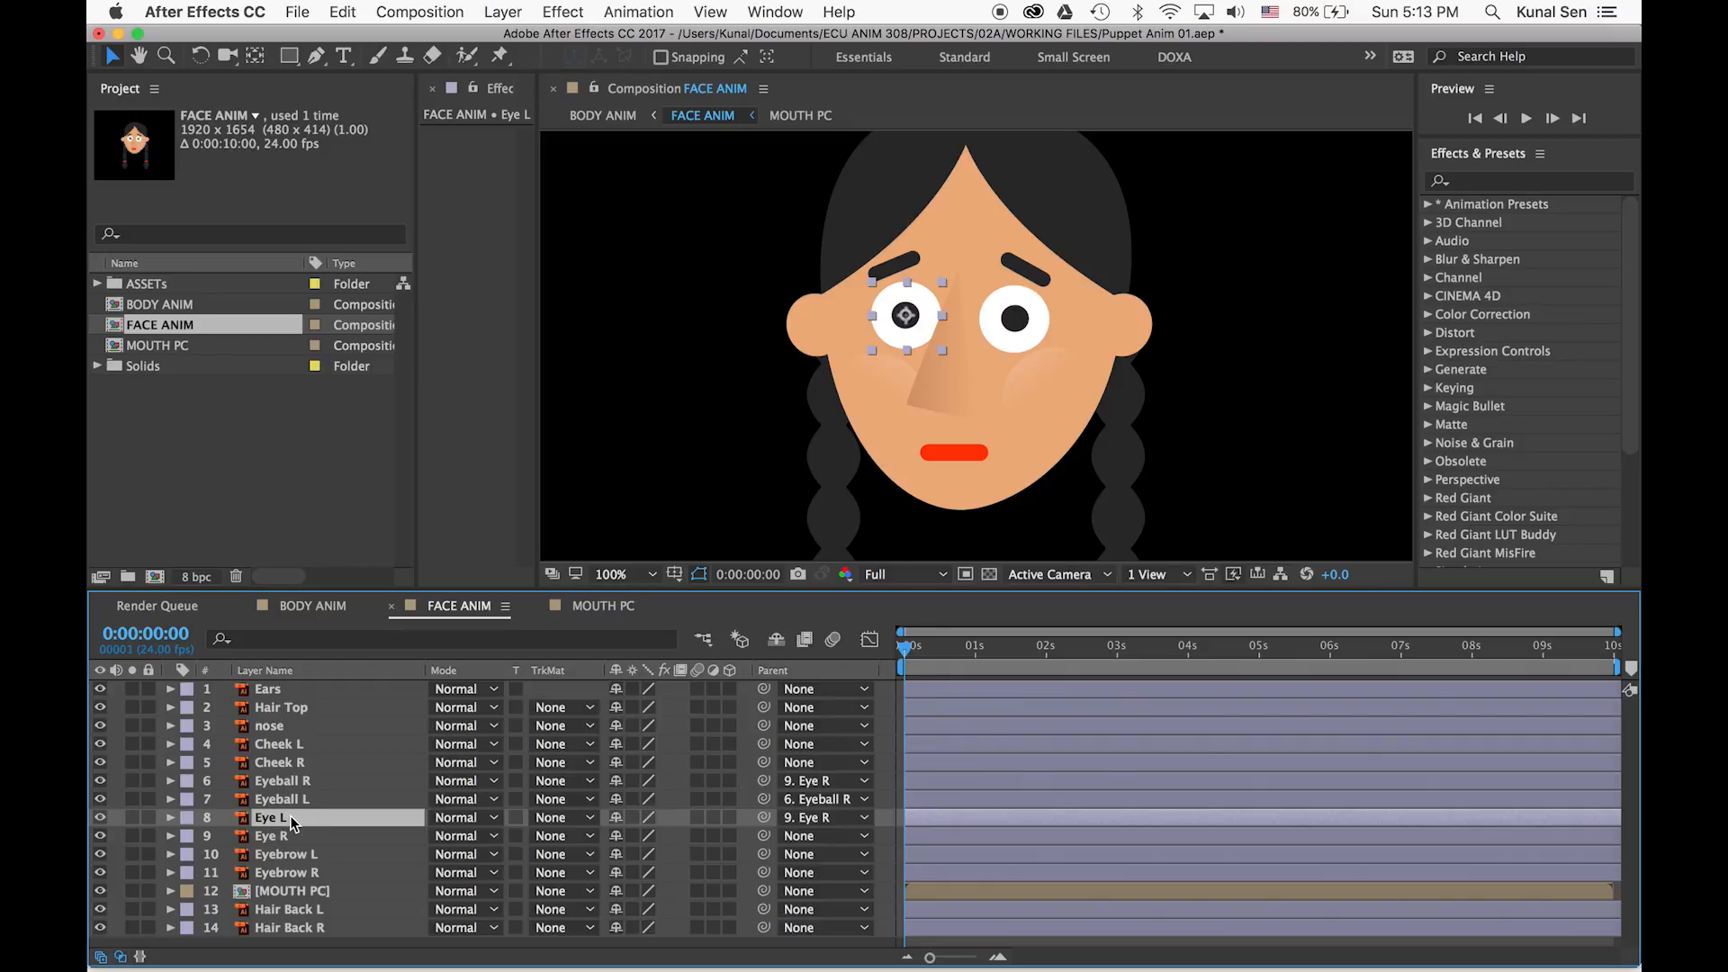
key(super+d)
drag(297, 819, 312, 775)
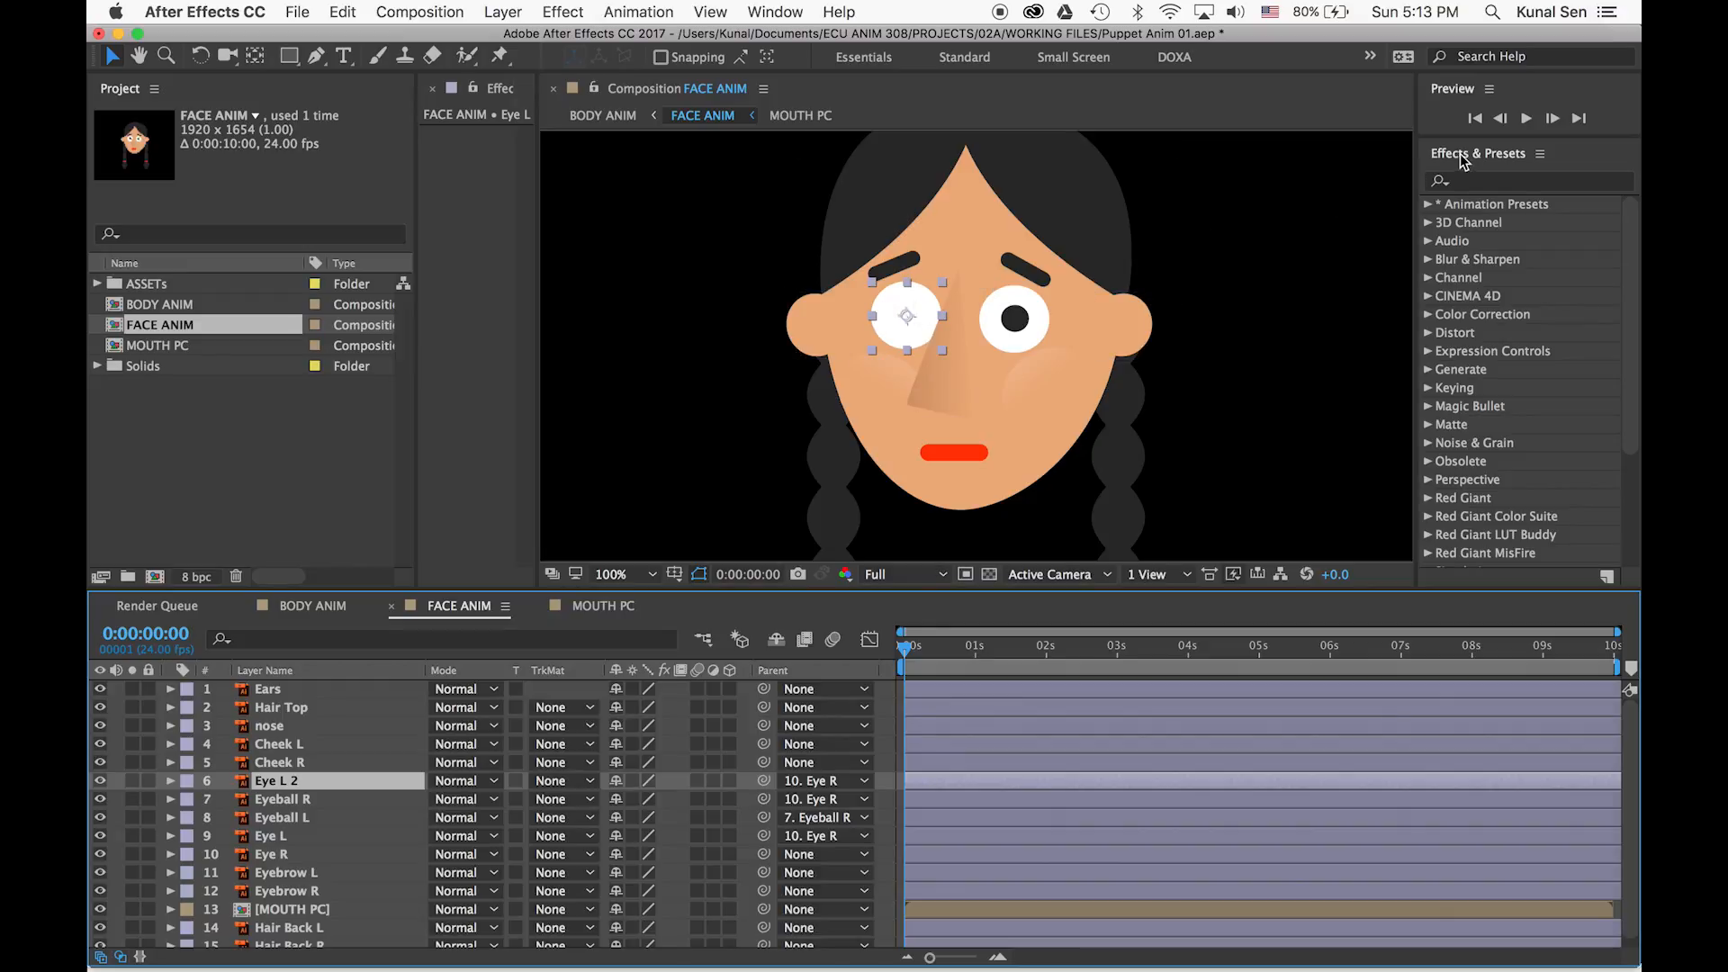
Apply the Fill effect to the duplicated eye layer and sample its colour from the forehead skin
click(1480, 181)
text(fill)
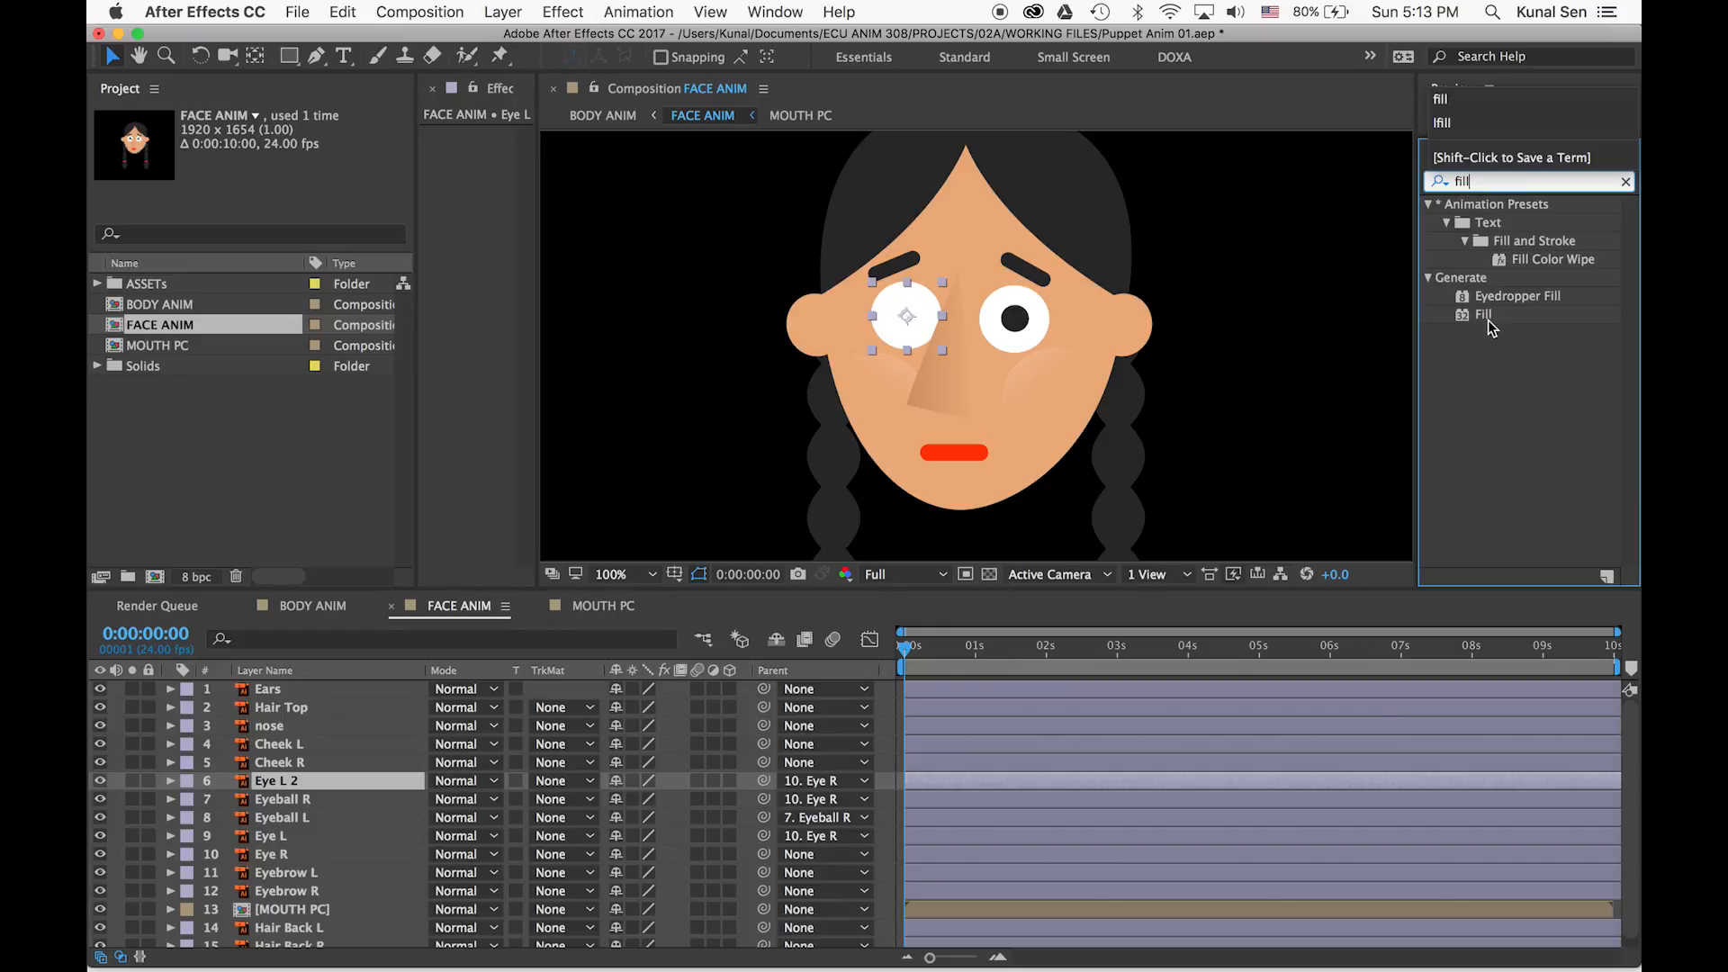
double_click(1481, 315)
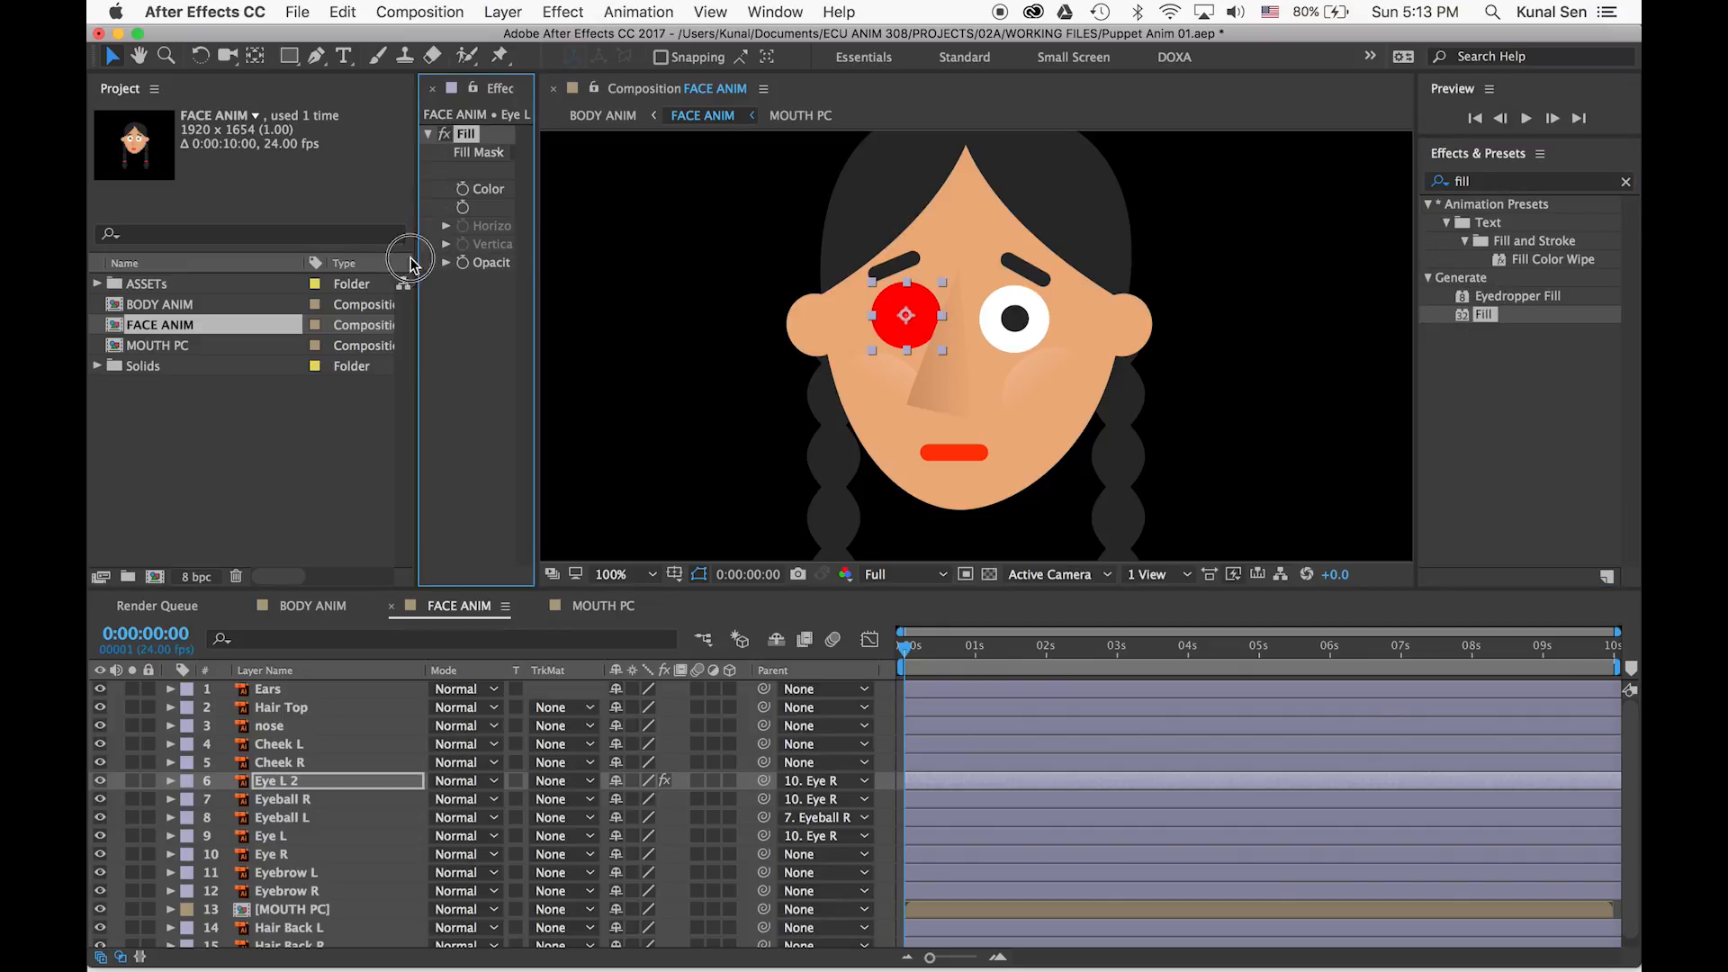
drag(536, 212, 608, 213)
click(572, 192)
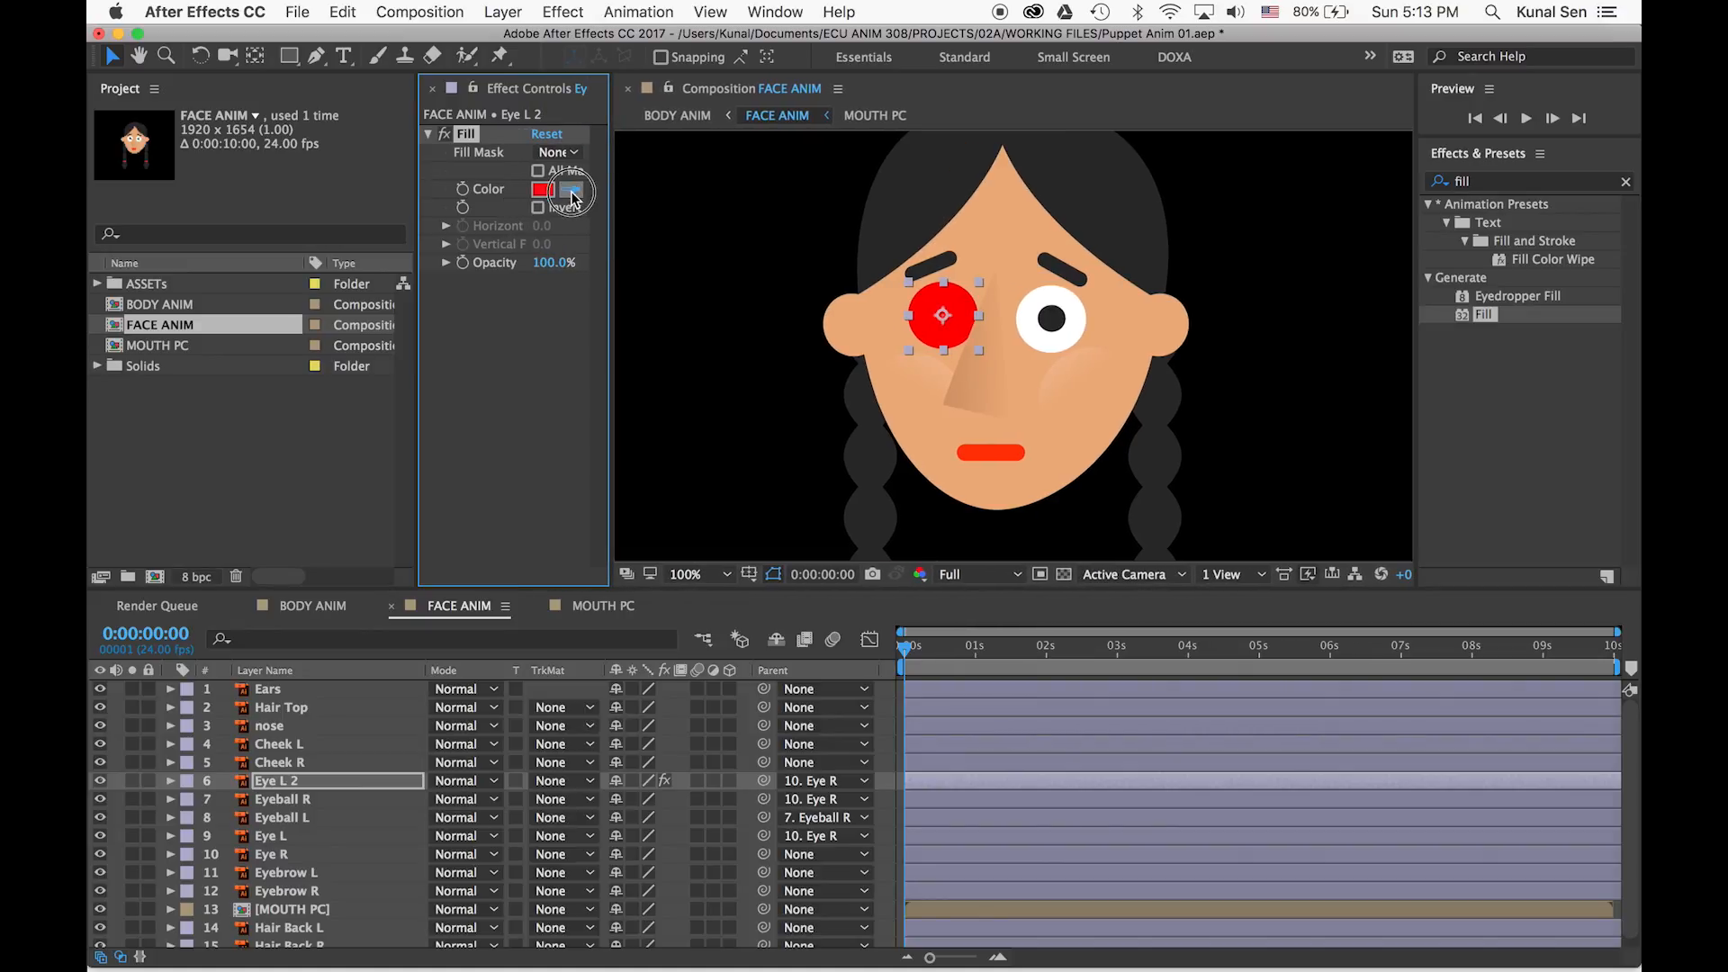
click(1006, 220)
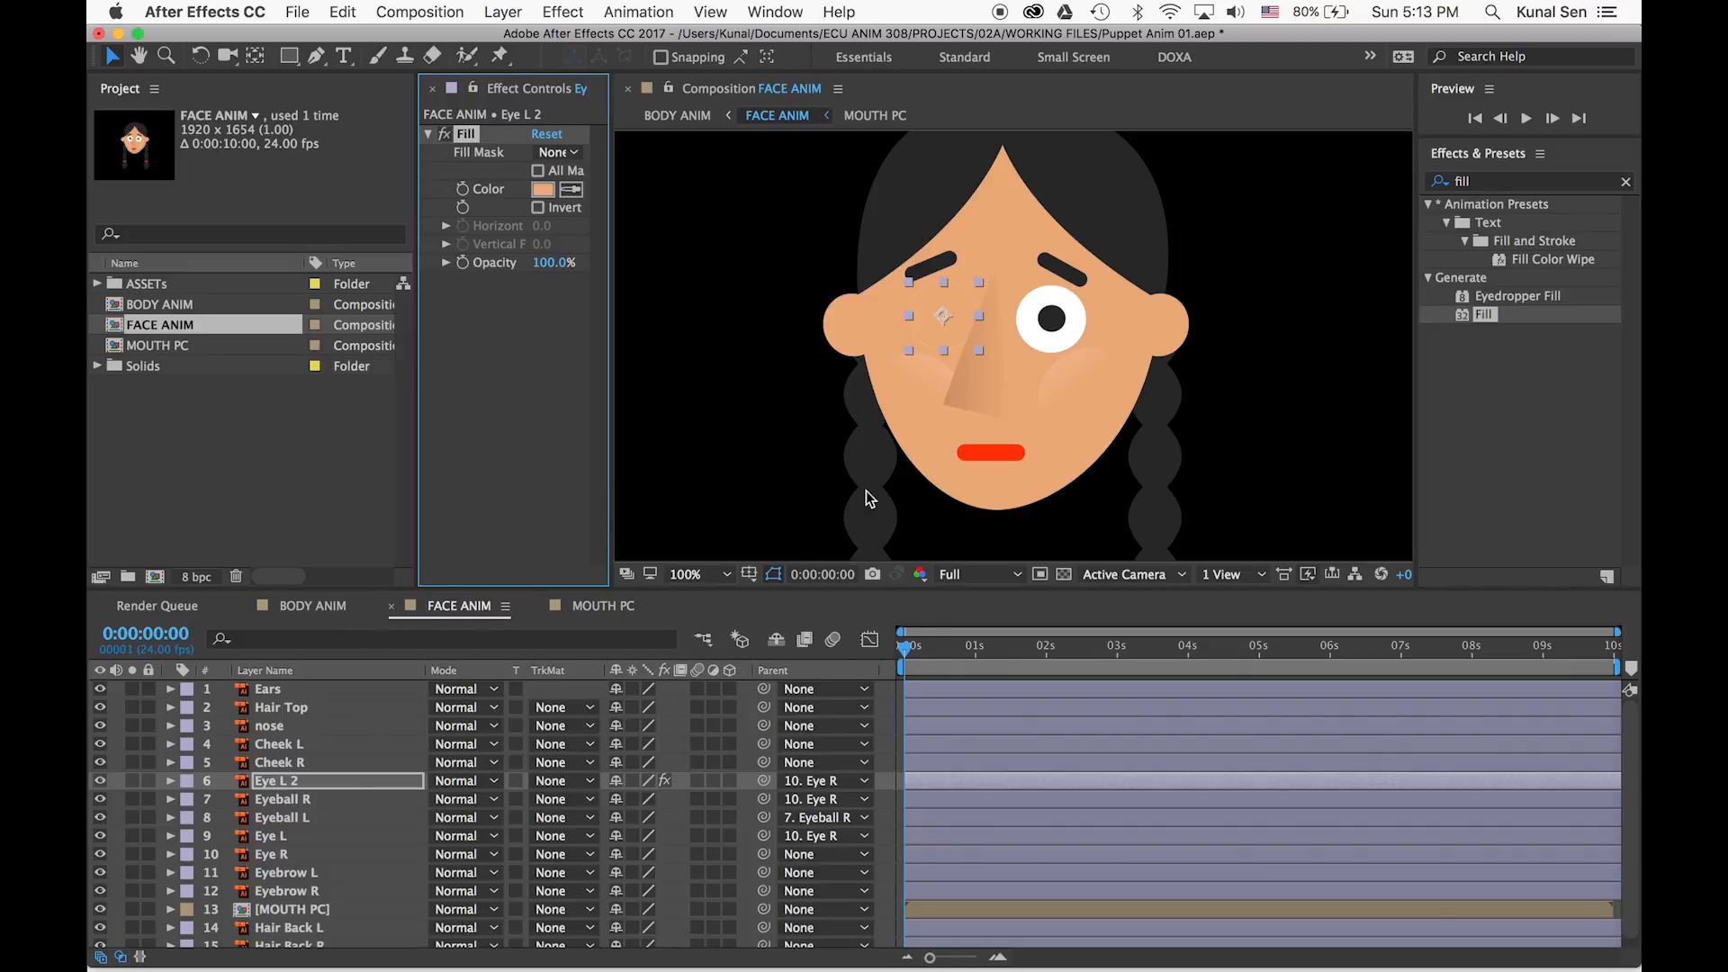
Set the duplicated eye layer's scale to 102%, after trying 101%
key(s)
click(641, 800)
text(101)
key(Return)
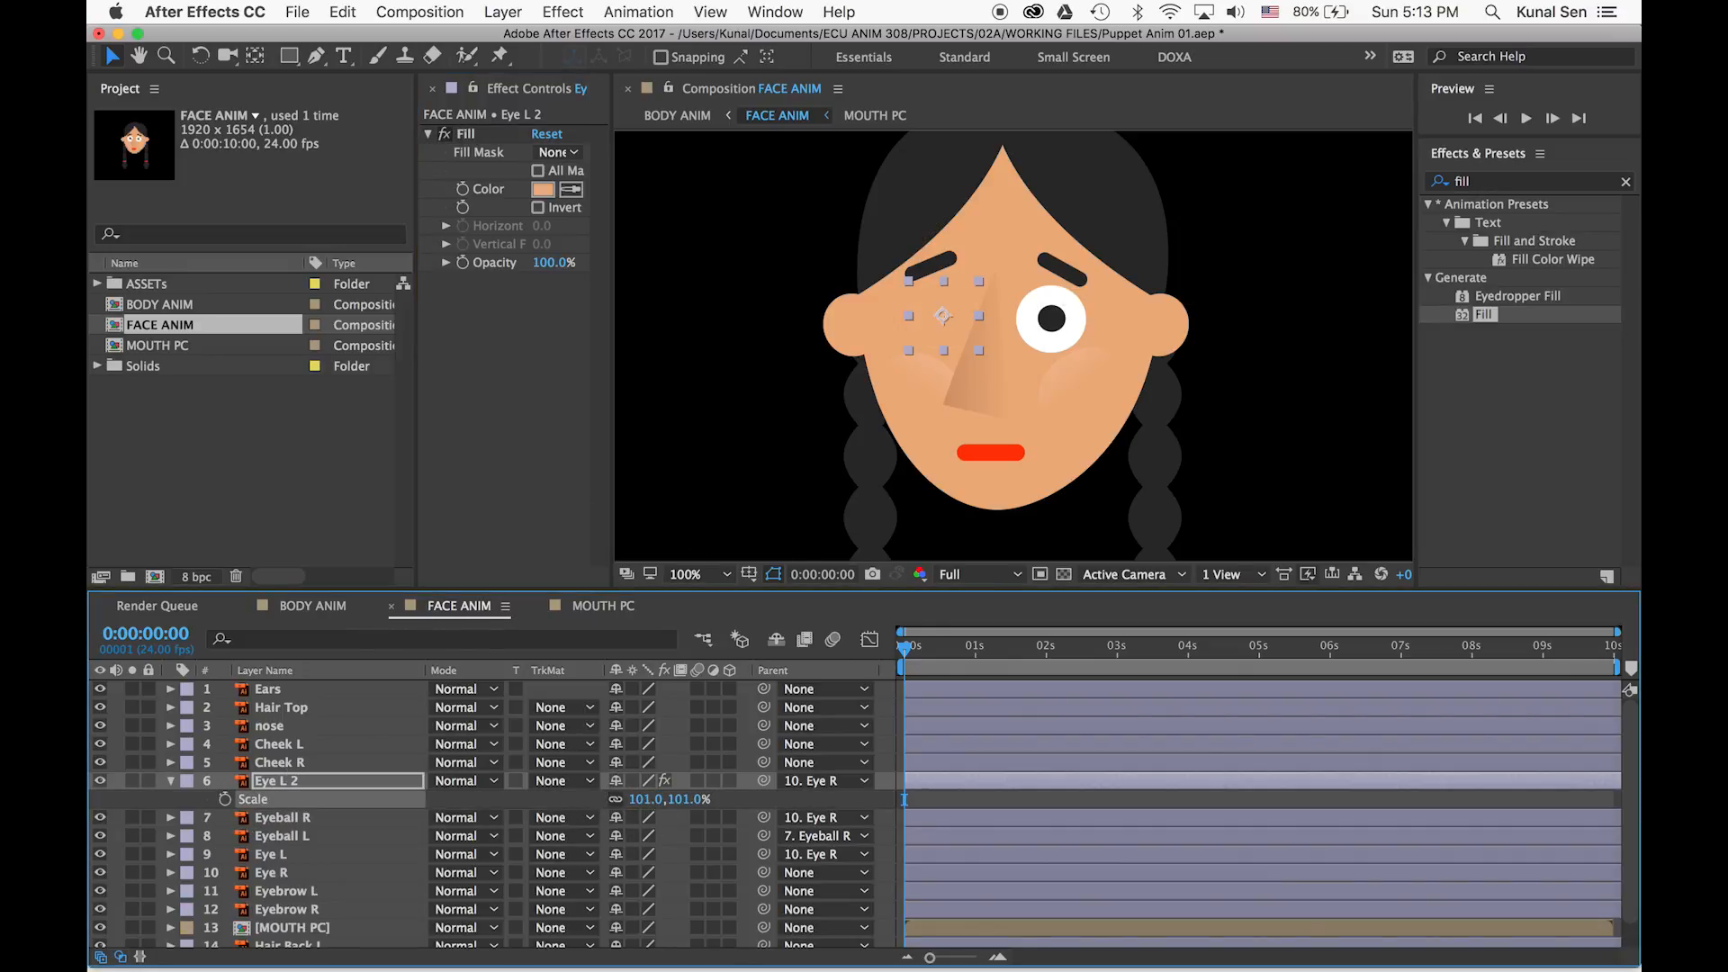
click(647, 799)
text(102)
key(Return)
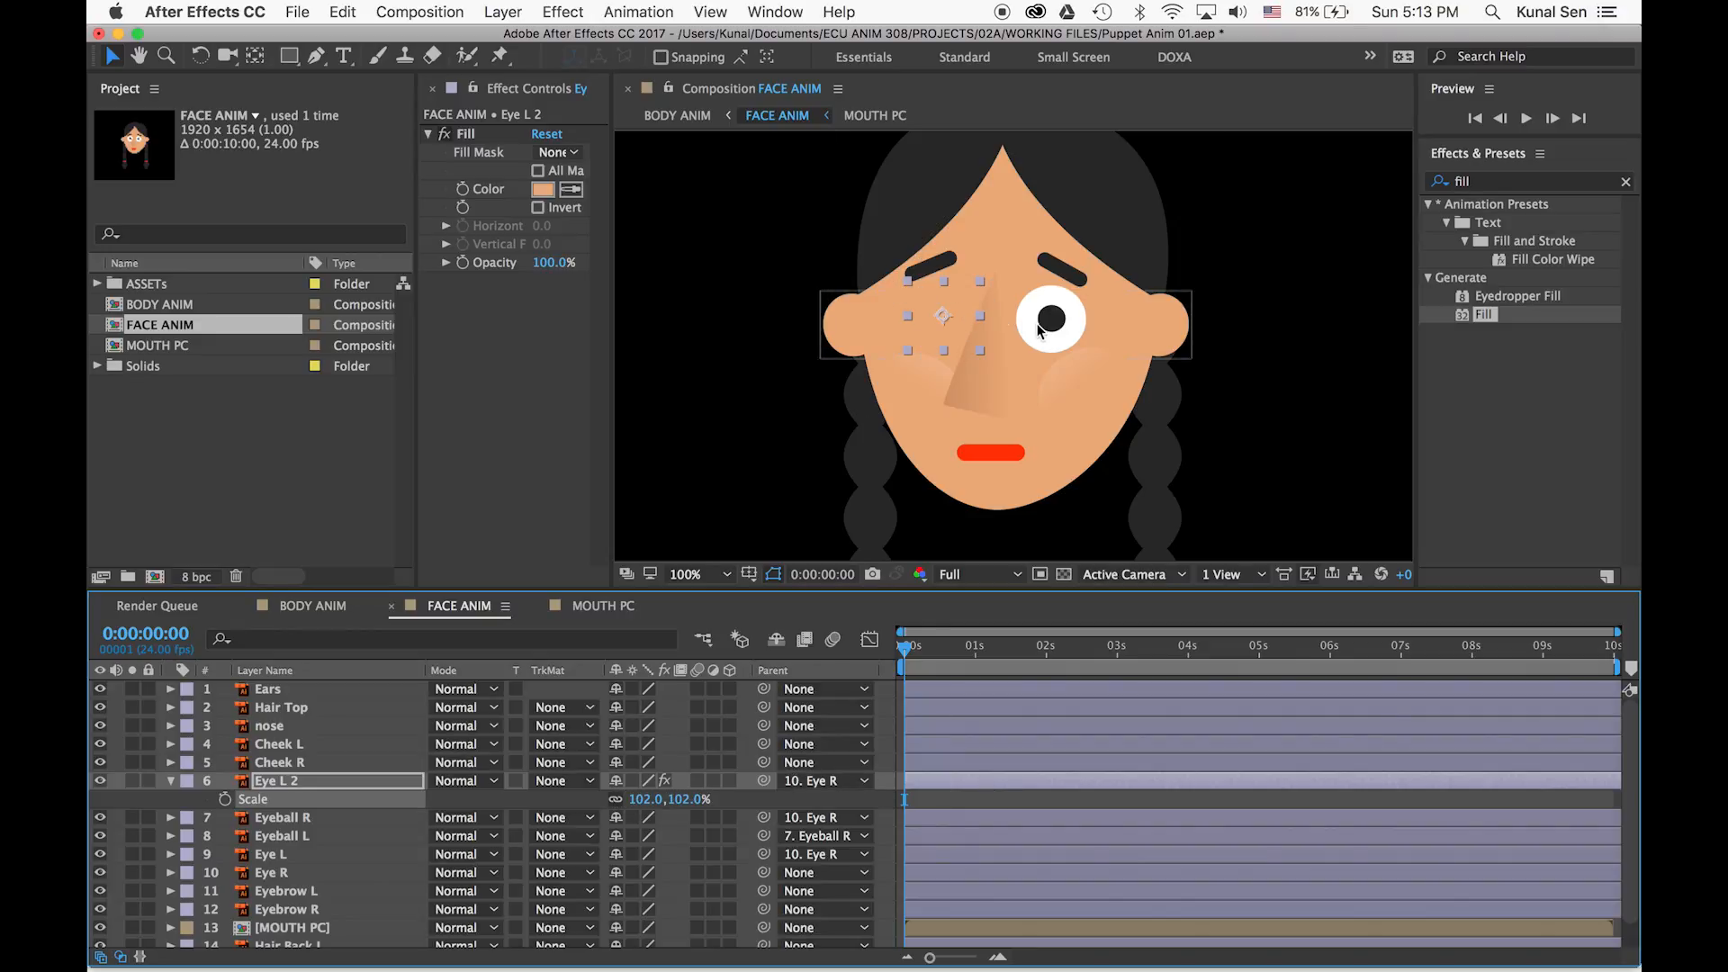
Darken the Fill colour of Eye L 2 slightly to E3A36F
click(283, 783)
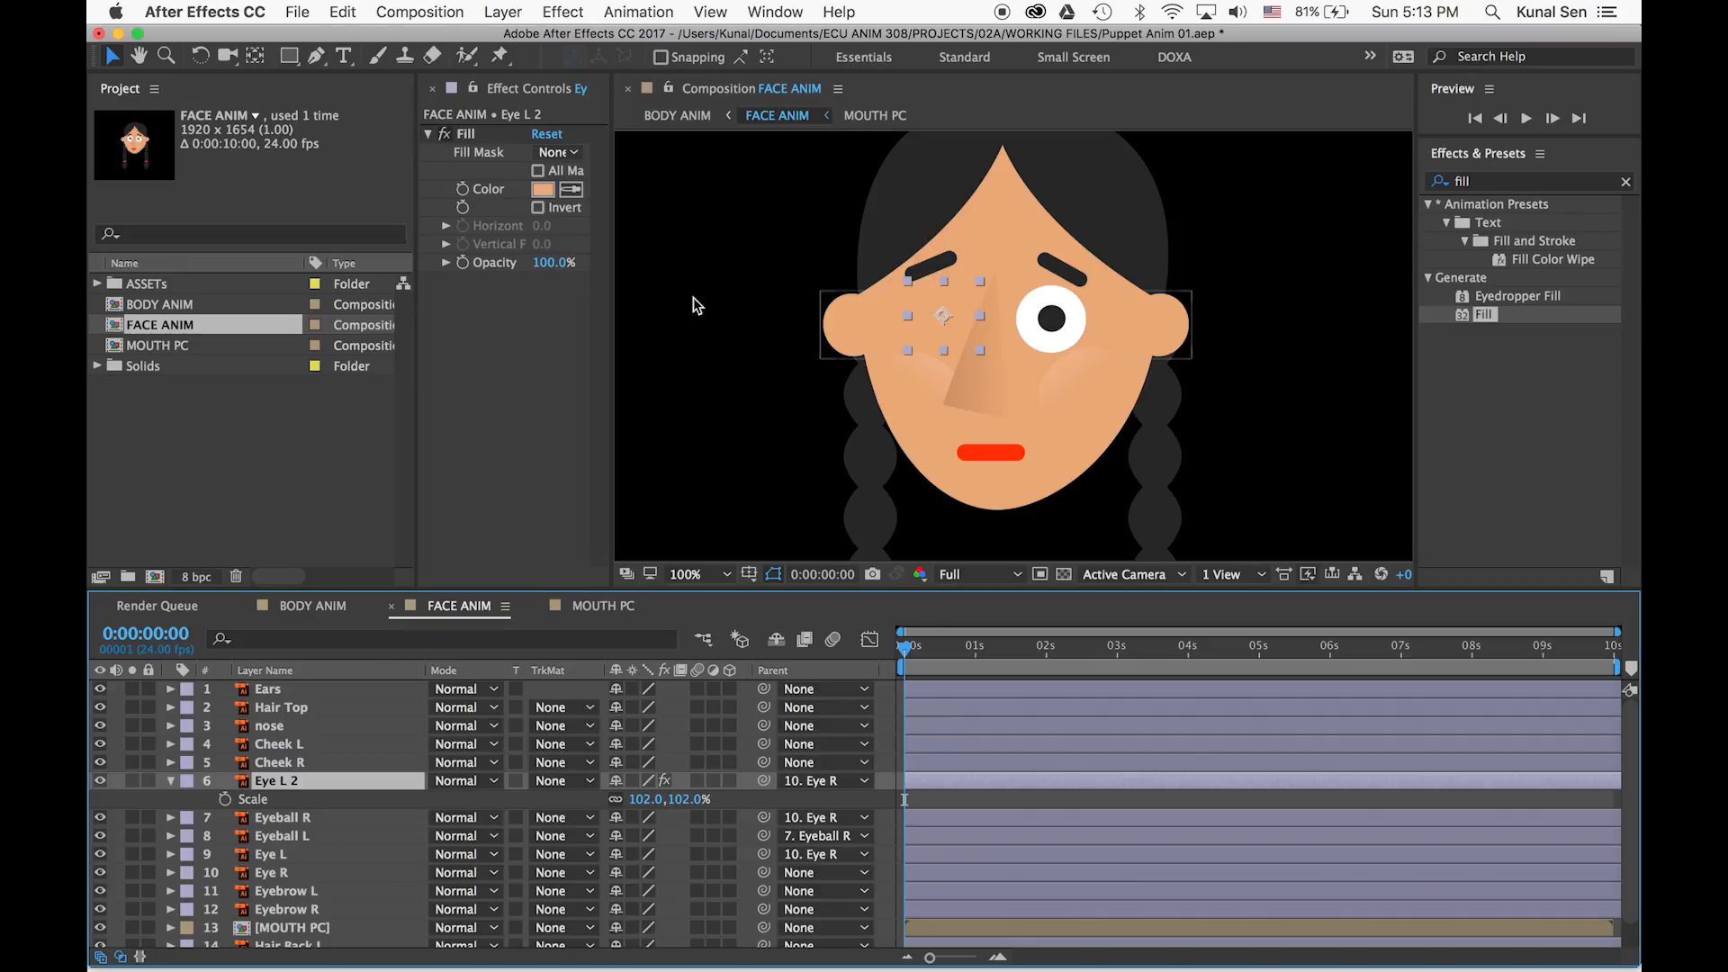
click(545, 190)
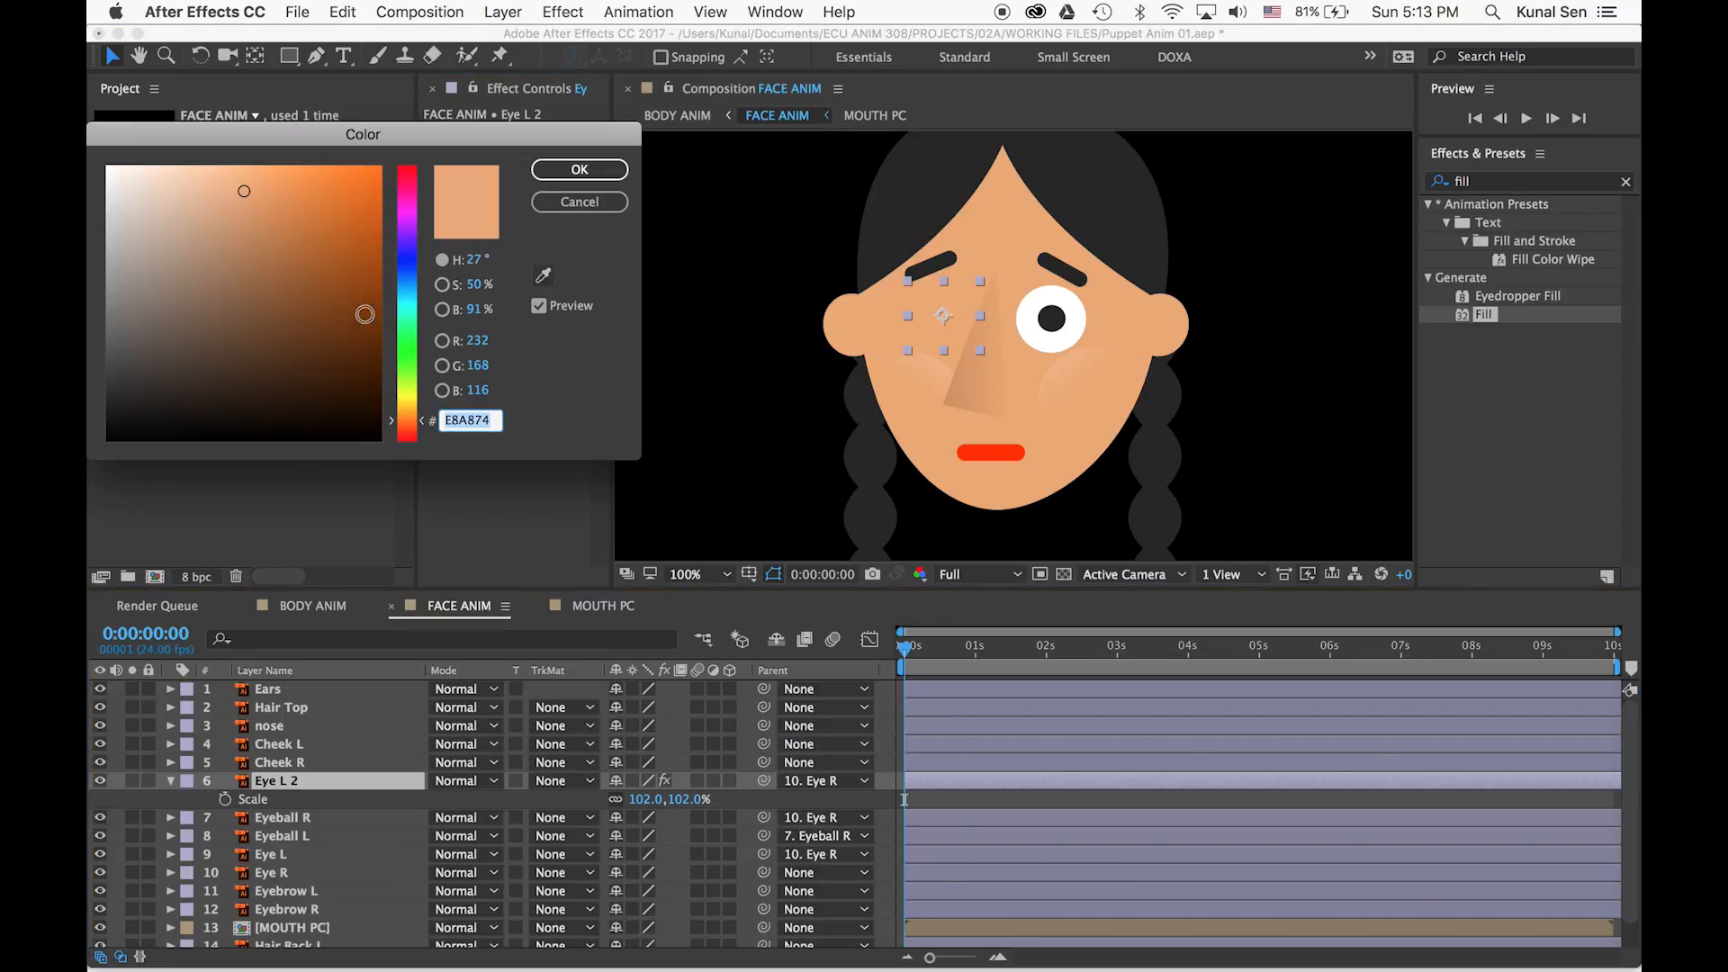
click(246, 196)
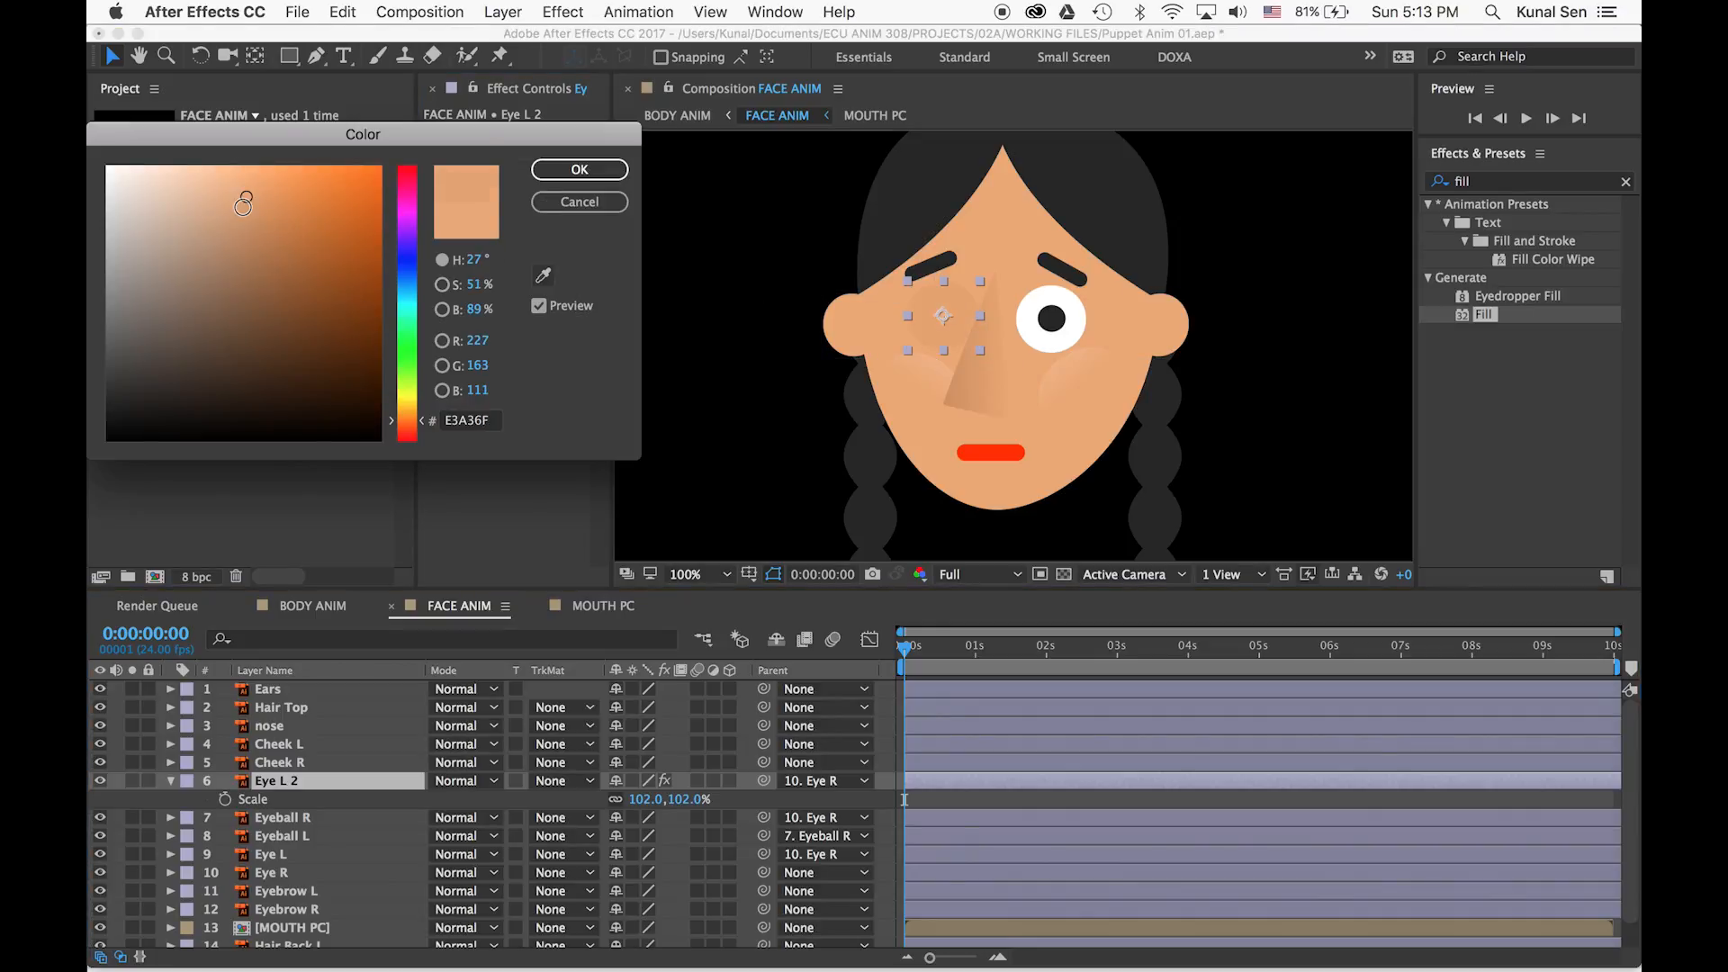
click(564, 170)
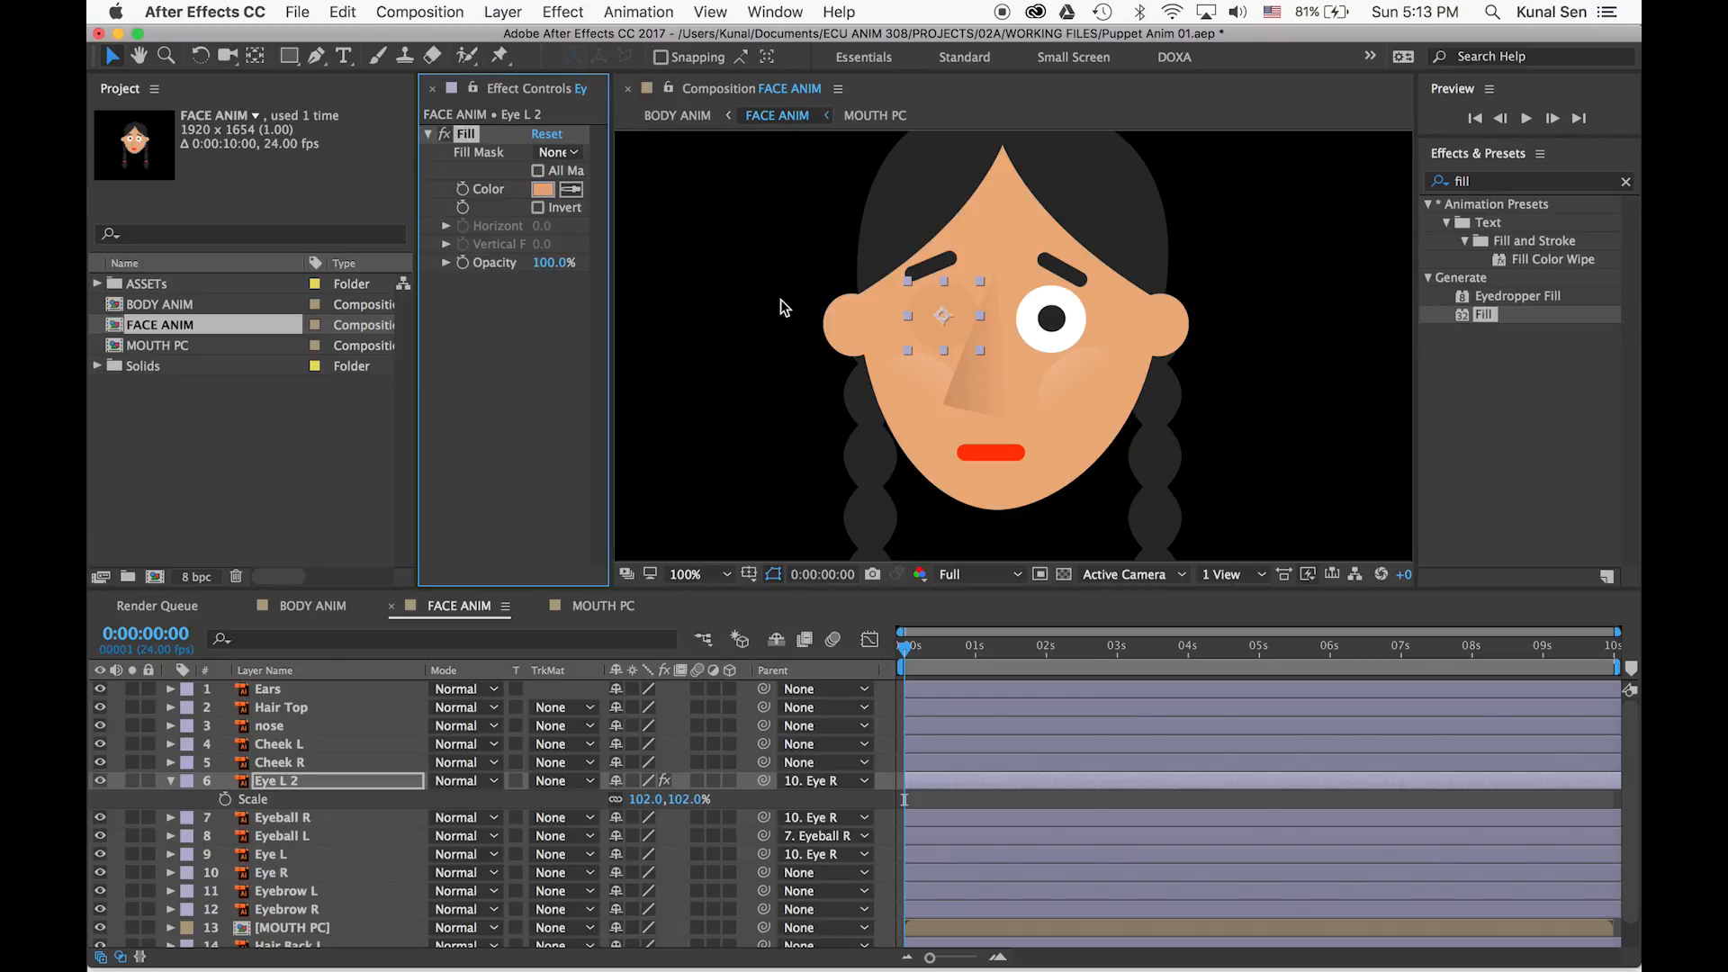
Apply Gradient Ramp to Eye L 2 and sample the start colour from the Fill effect's colour
click(1503, 181)
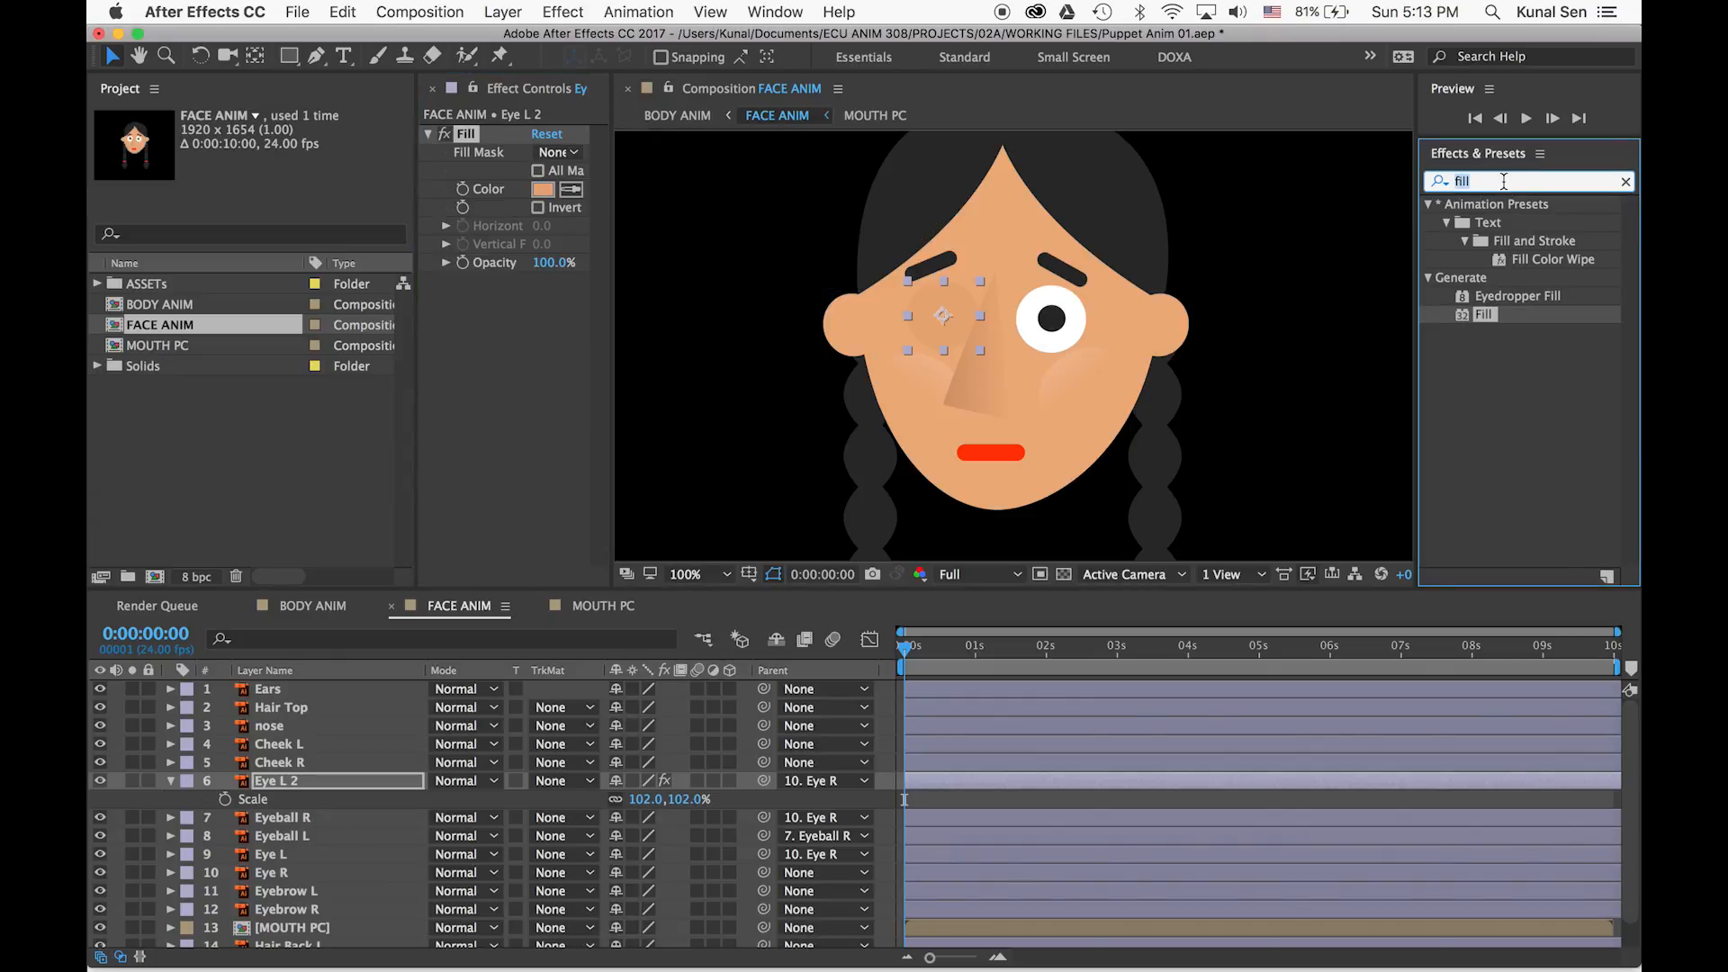
text(gradie)
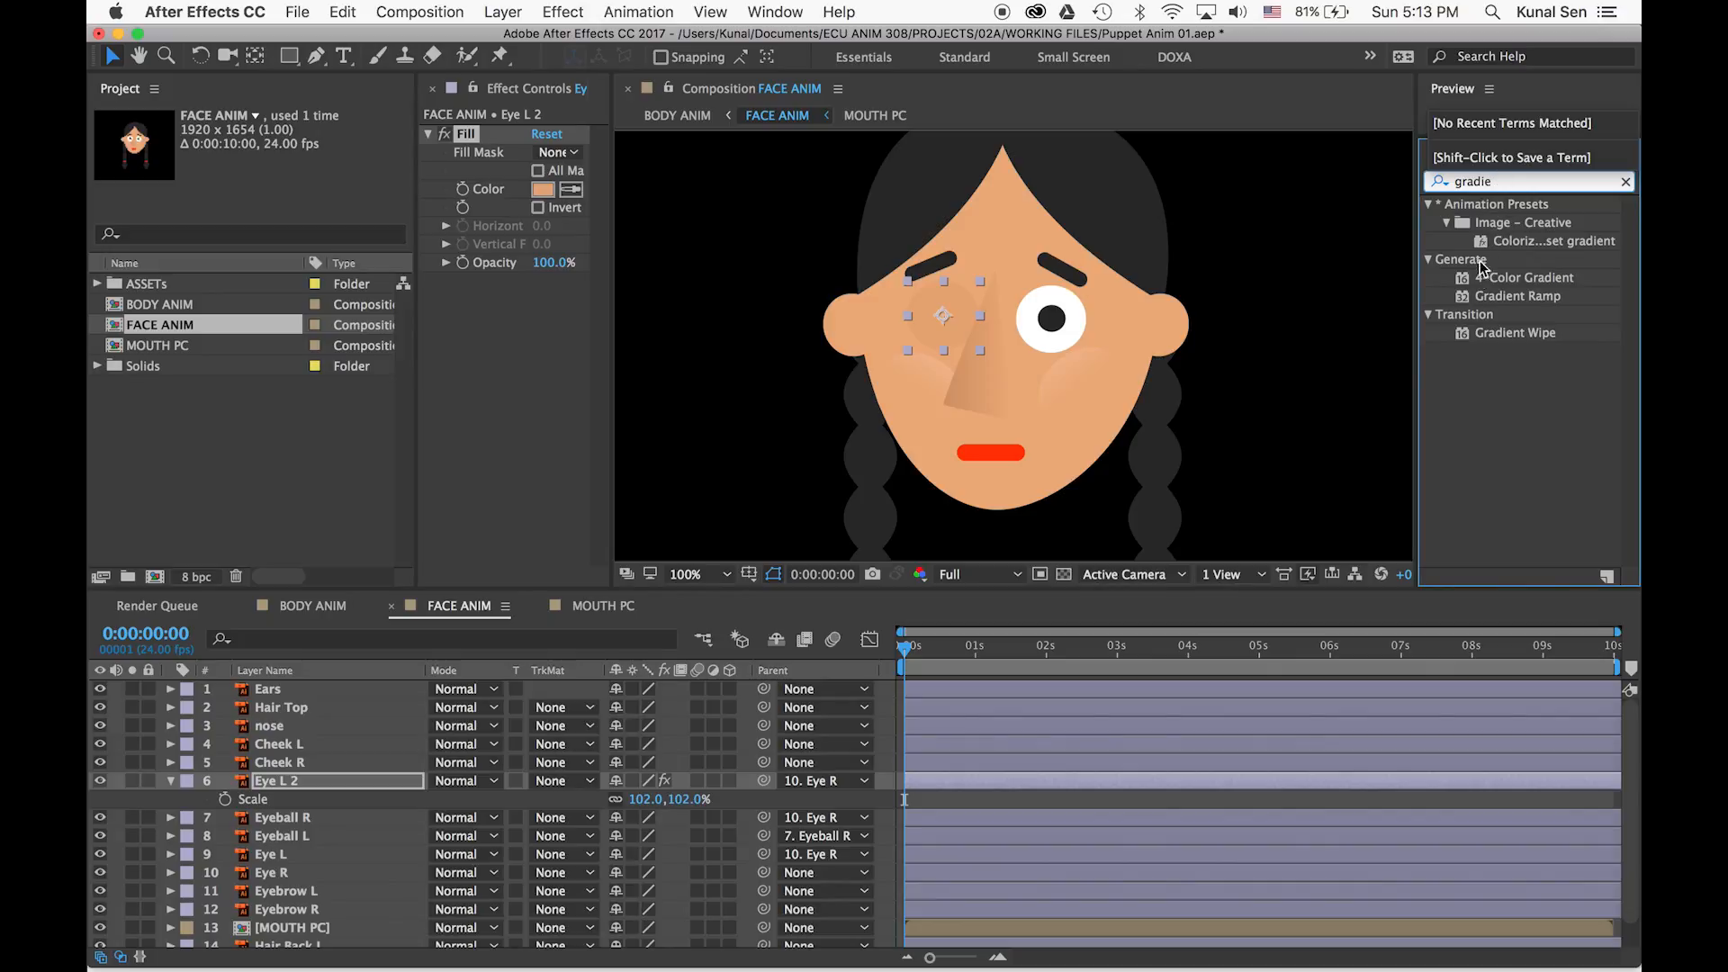
double_click(1519, 296)
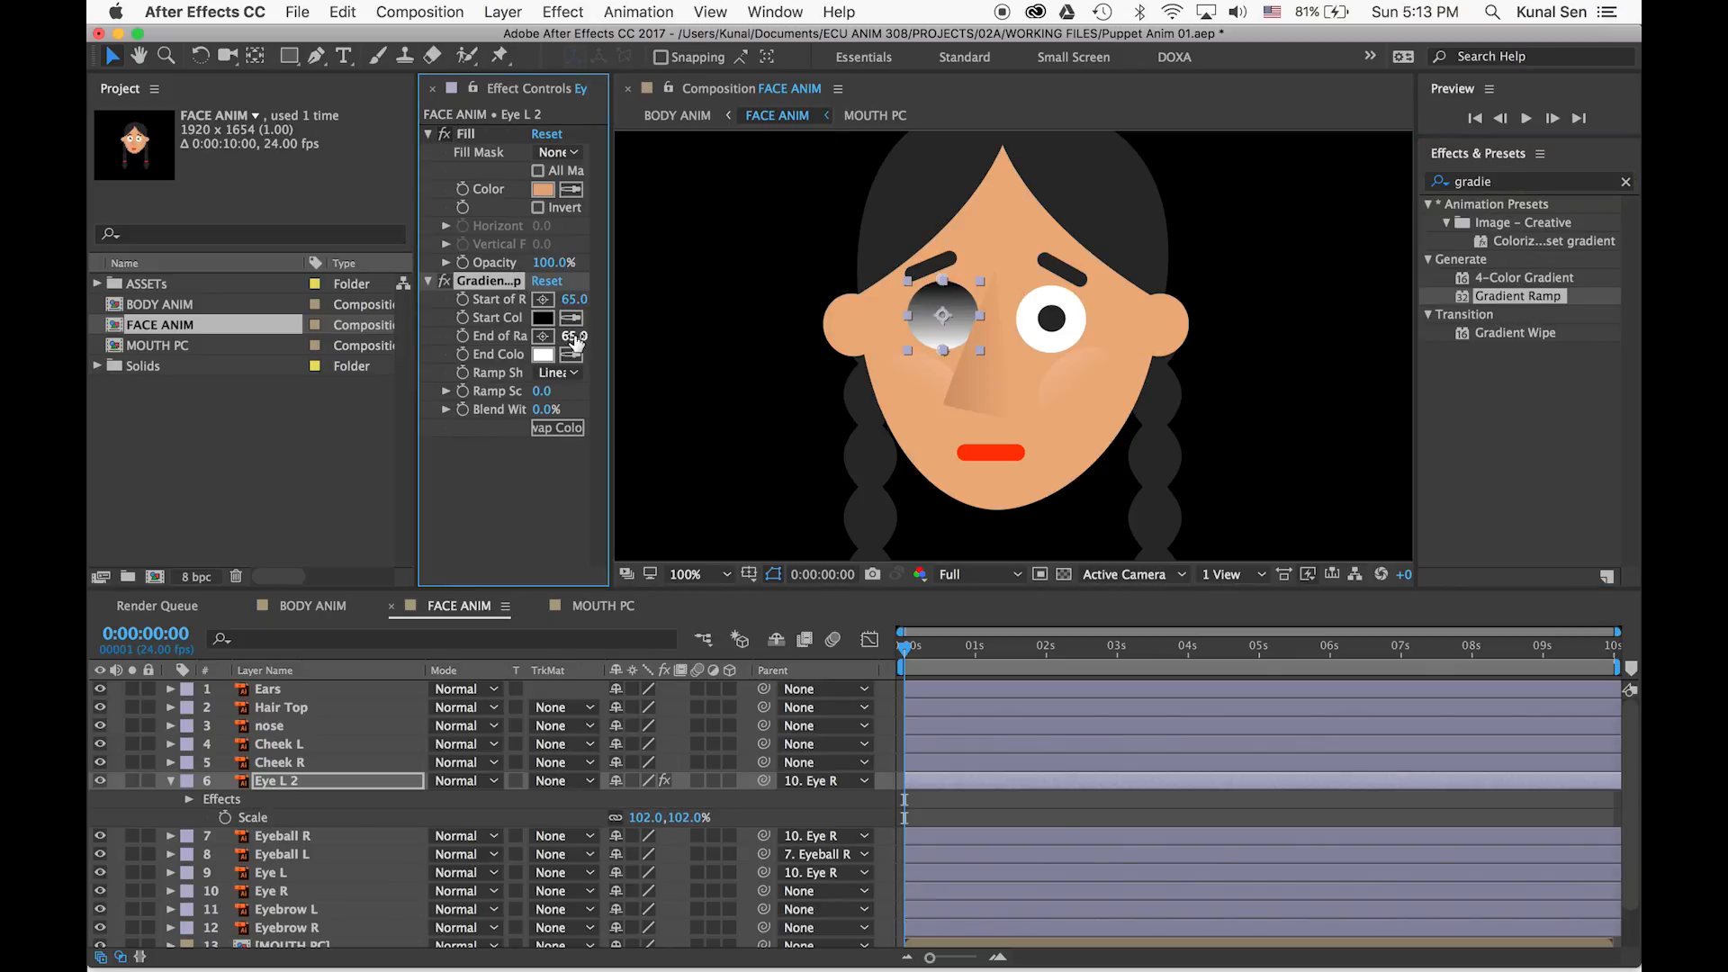
click(567, 234)
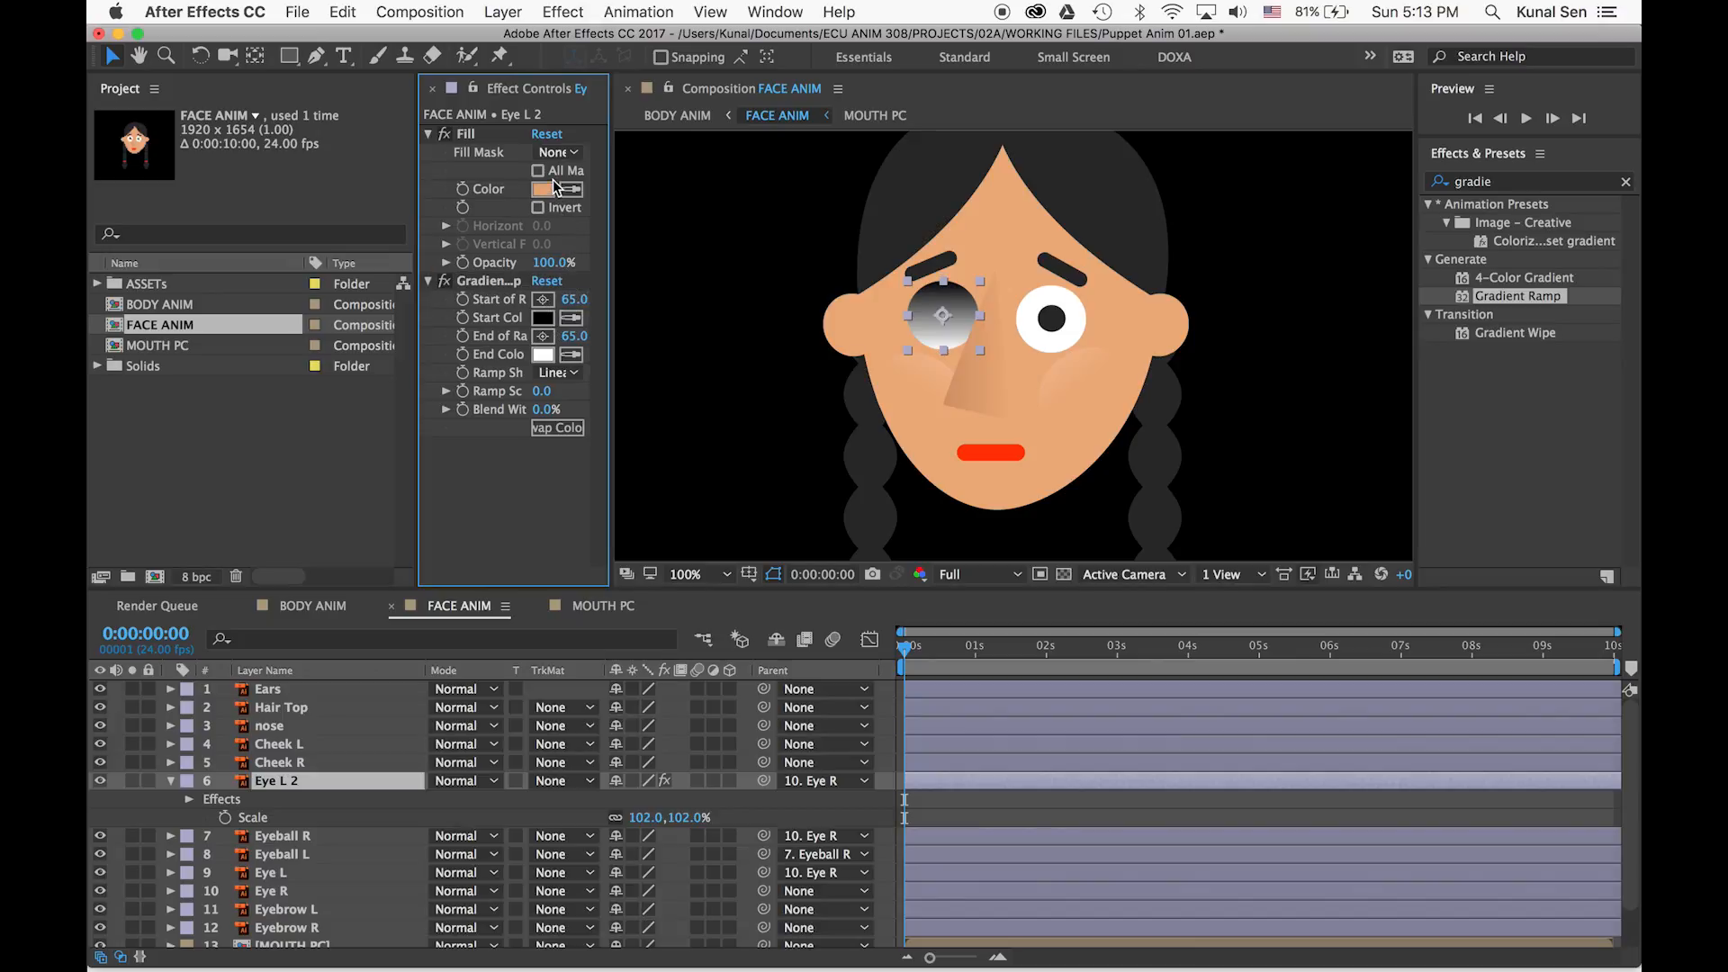
click(570, 317)
click(548, 191)
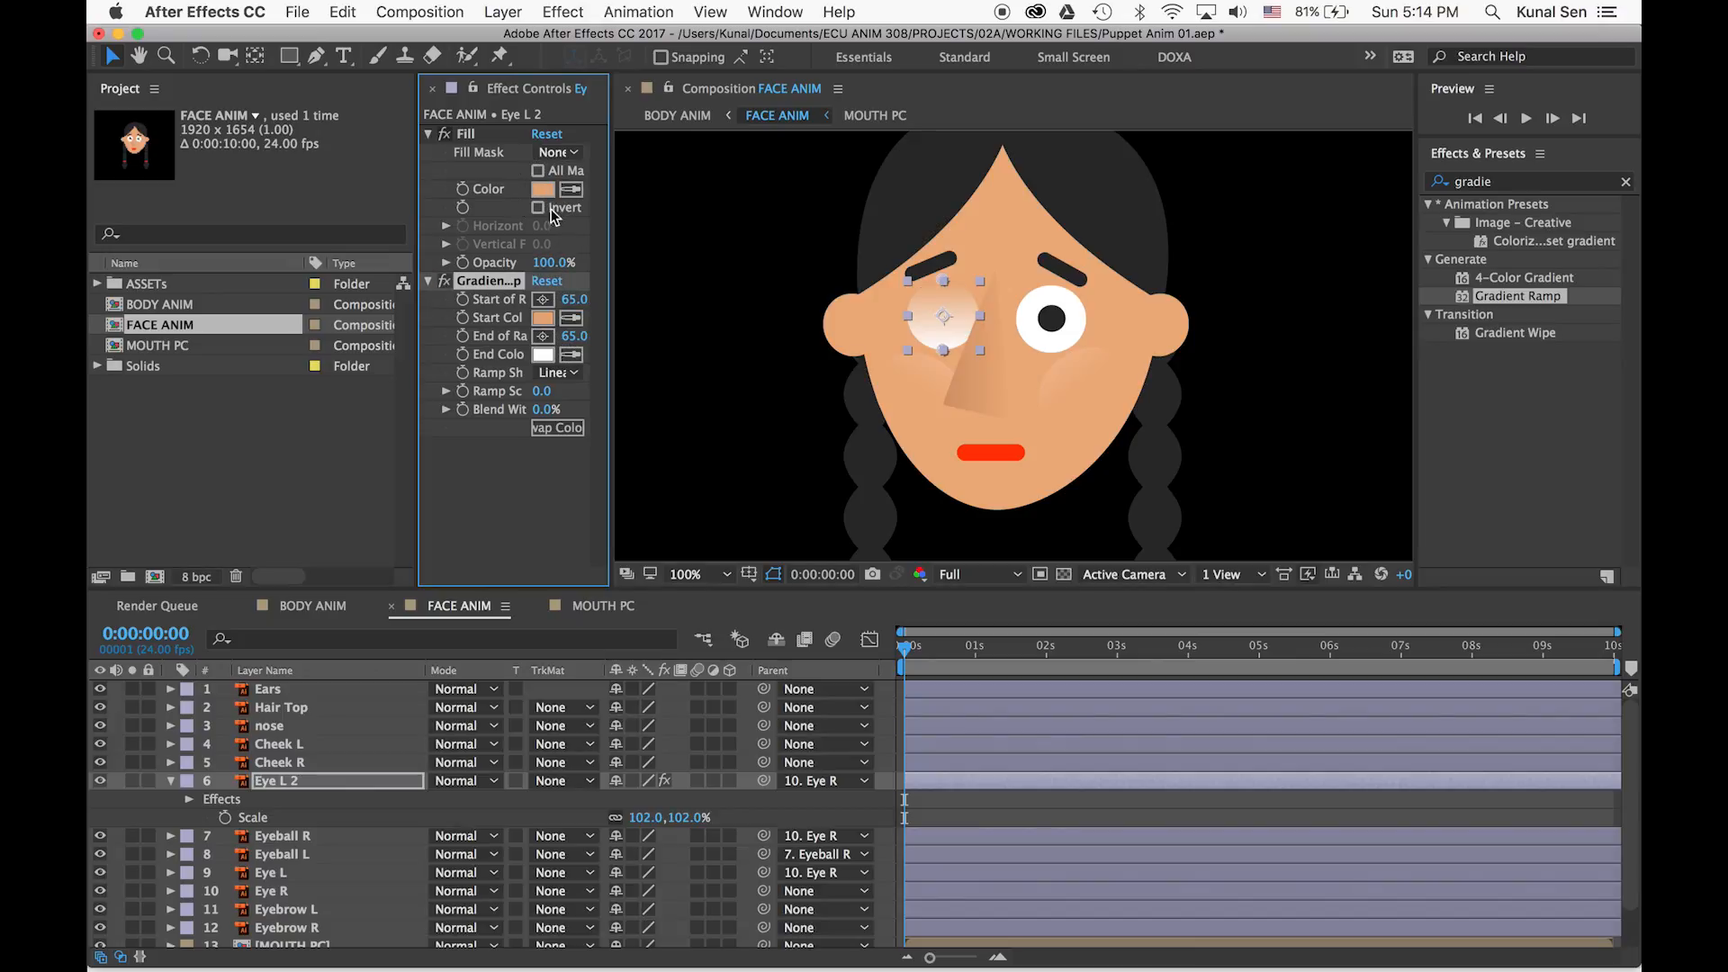
Set the Gradient Ramp's end colour on Eye L 2 to E3A06A, and delete the Fill effect
click(569, 356)
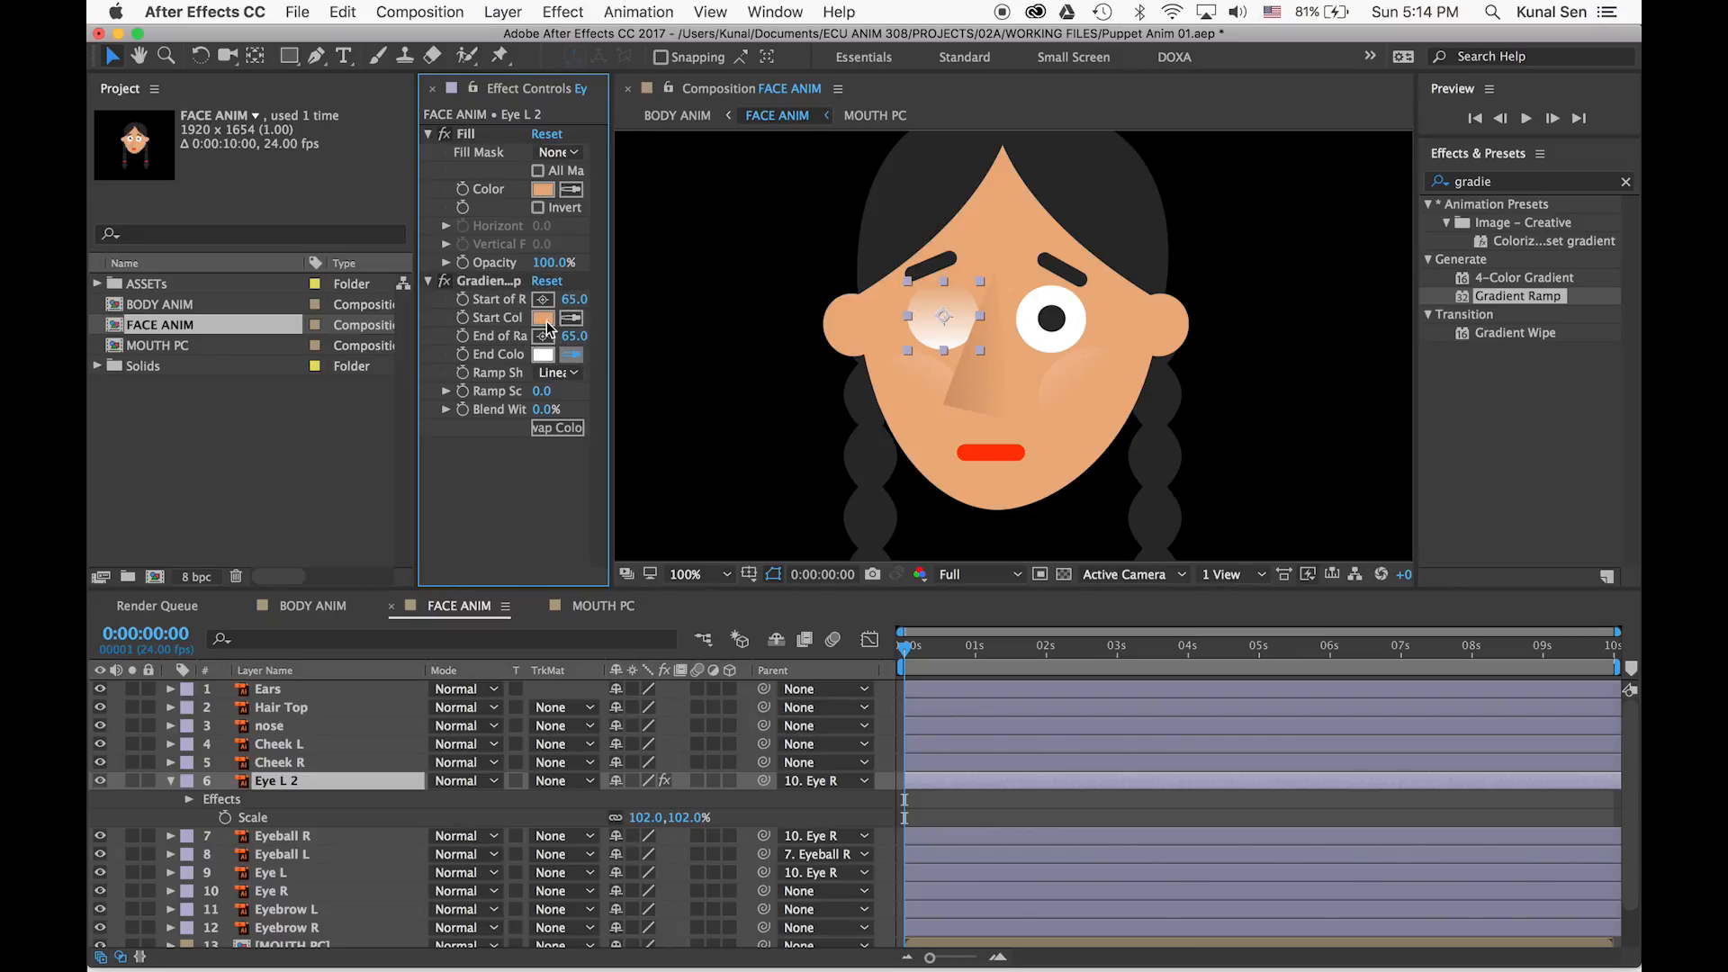
click(547, 319)
click(543, 355)
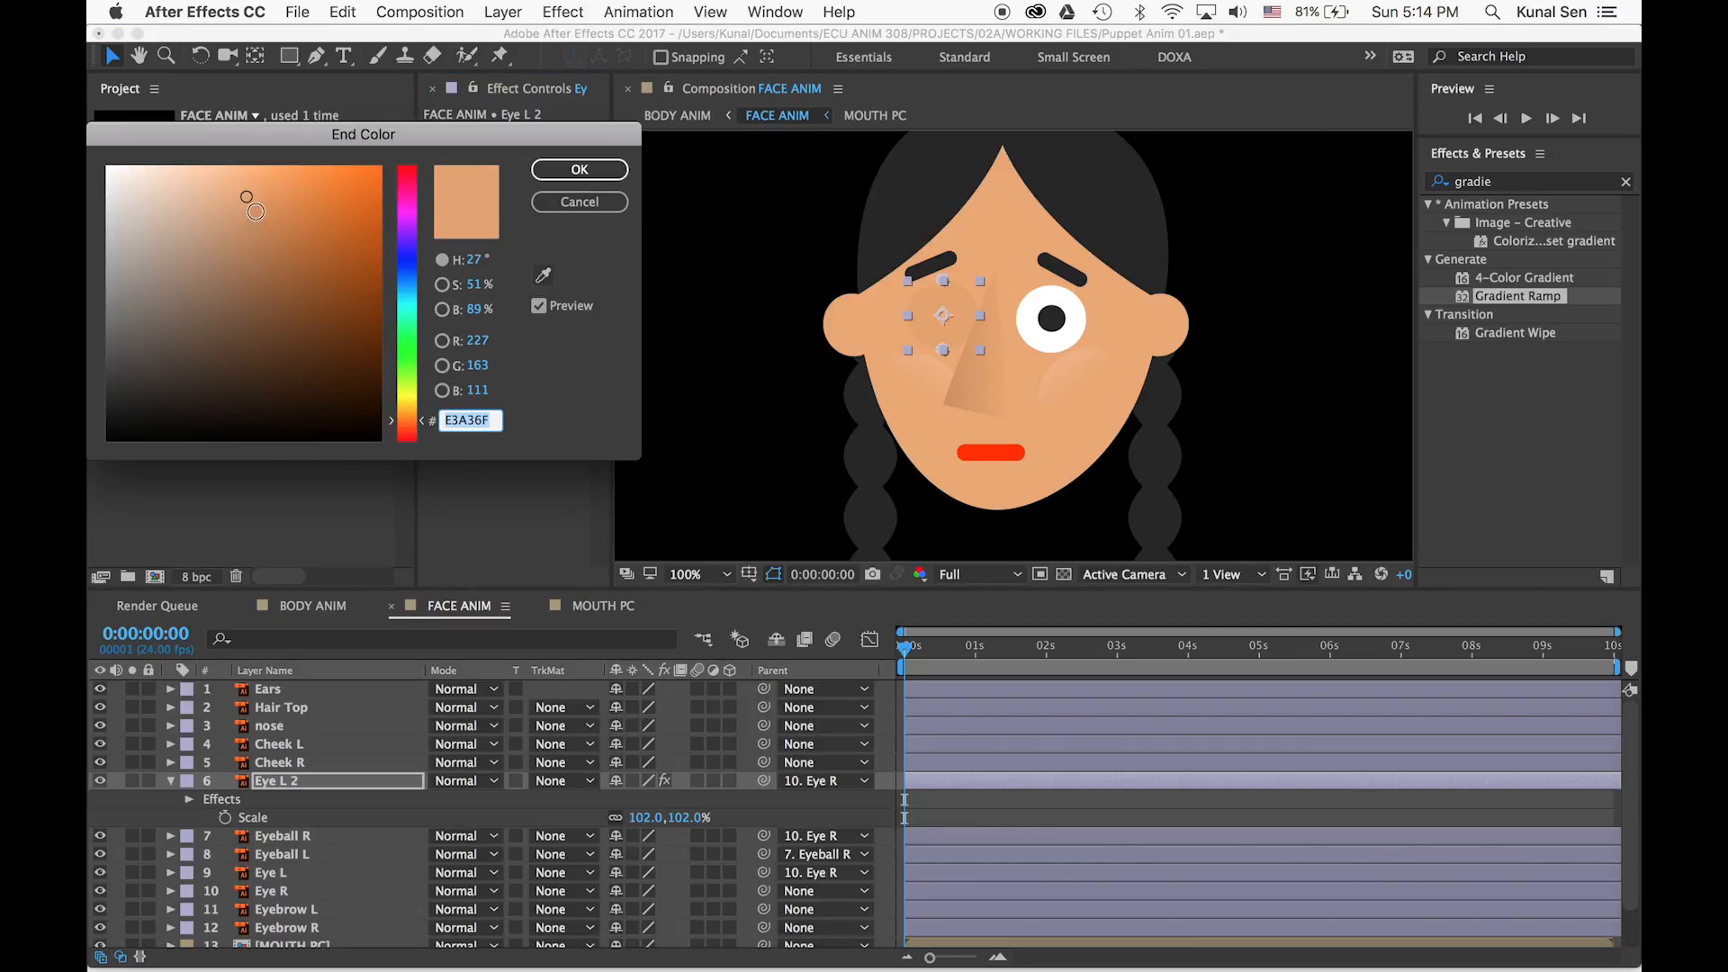
click(254, 216)
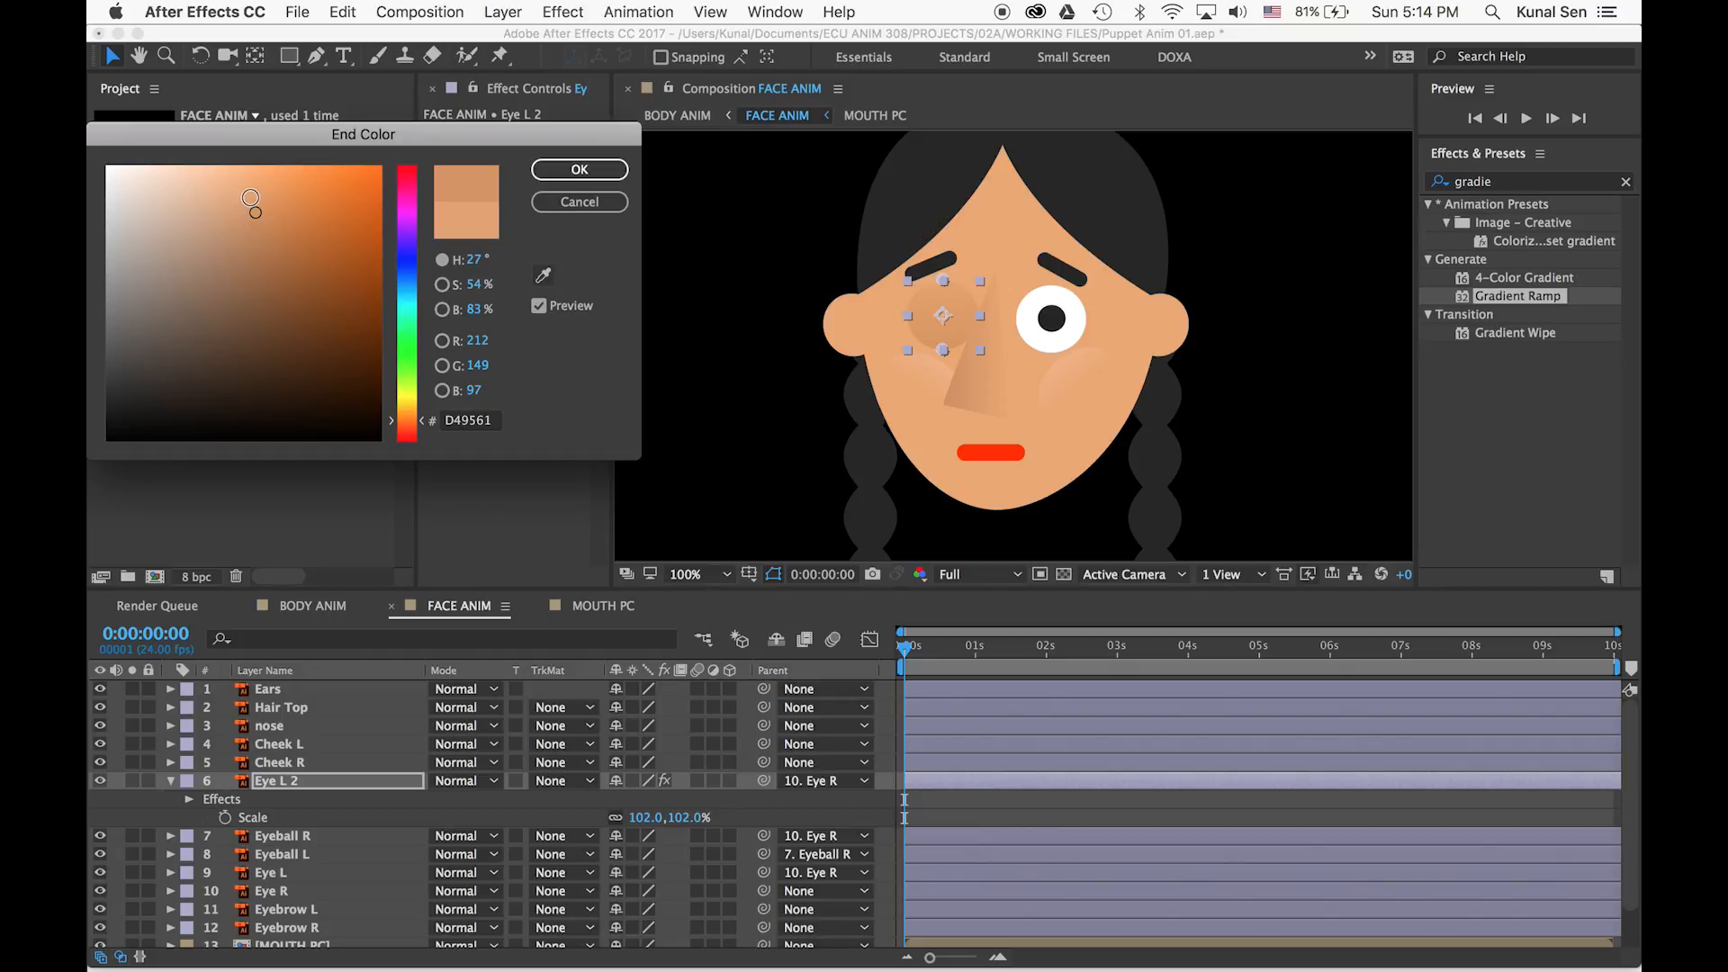
click(257, 202)
drag(255, 199, 253, 197)
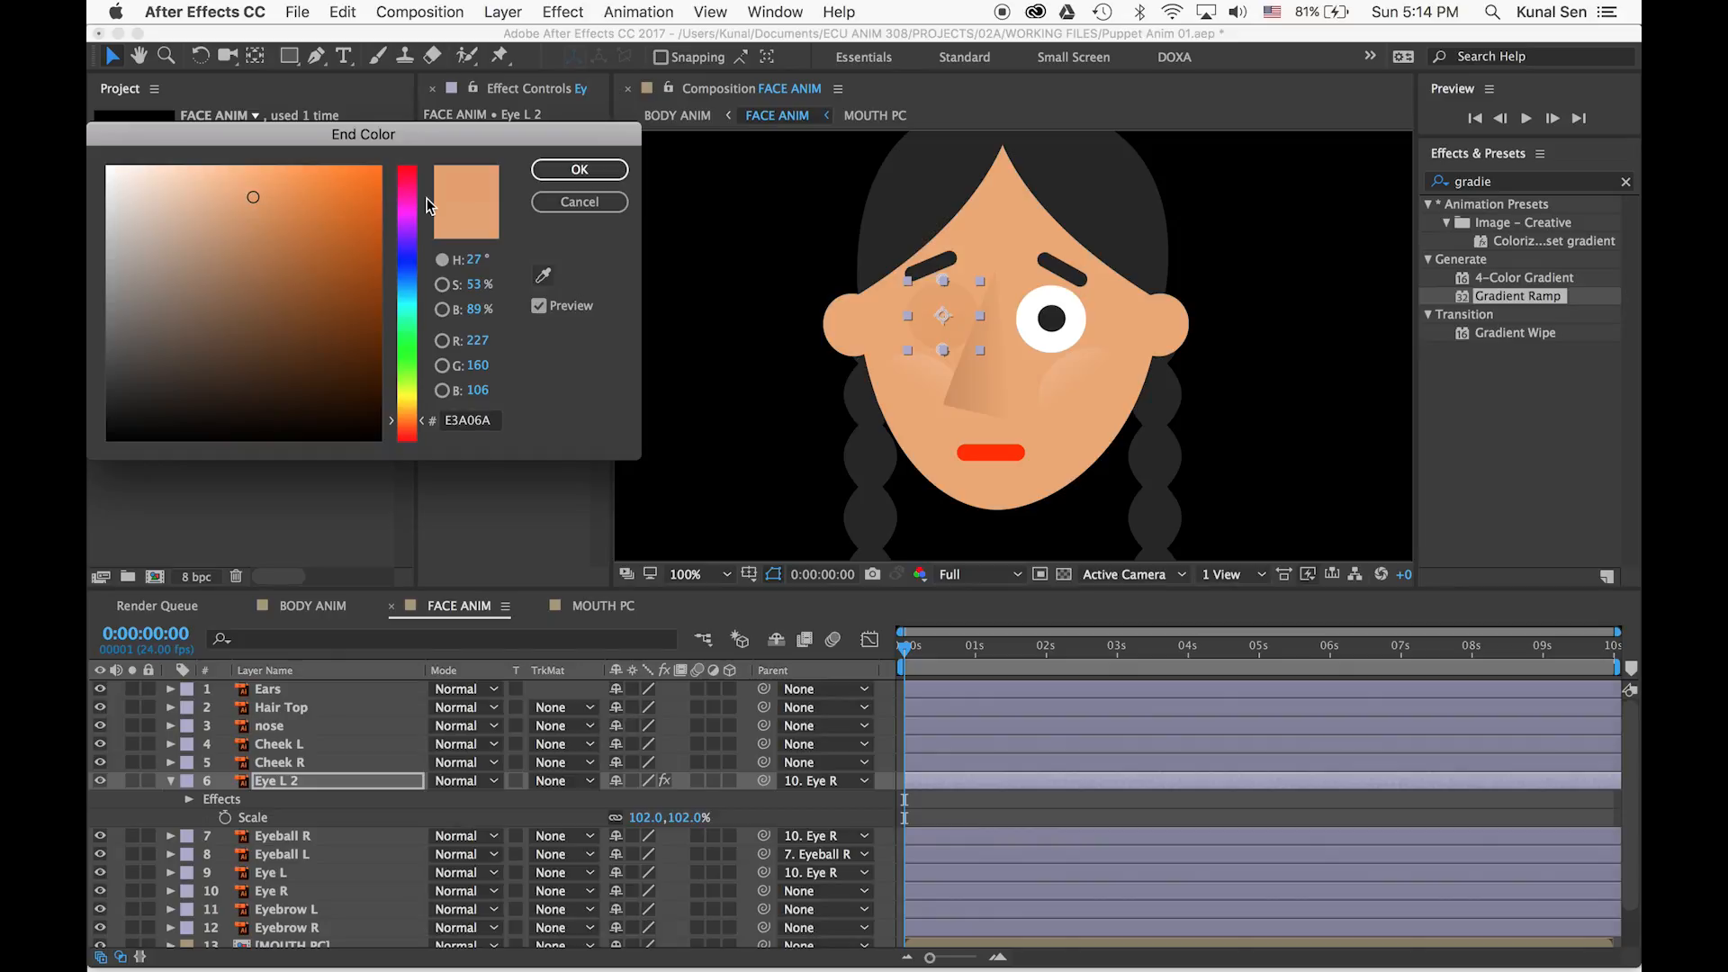
click(579, 169)
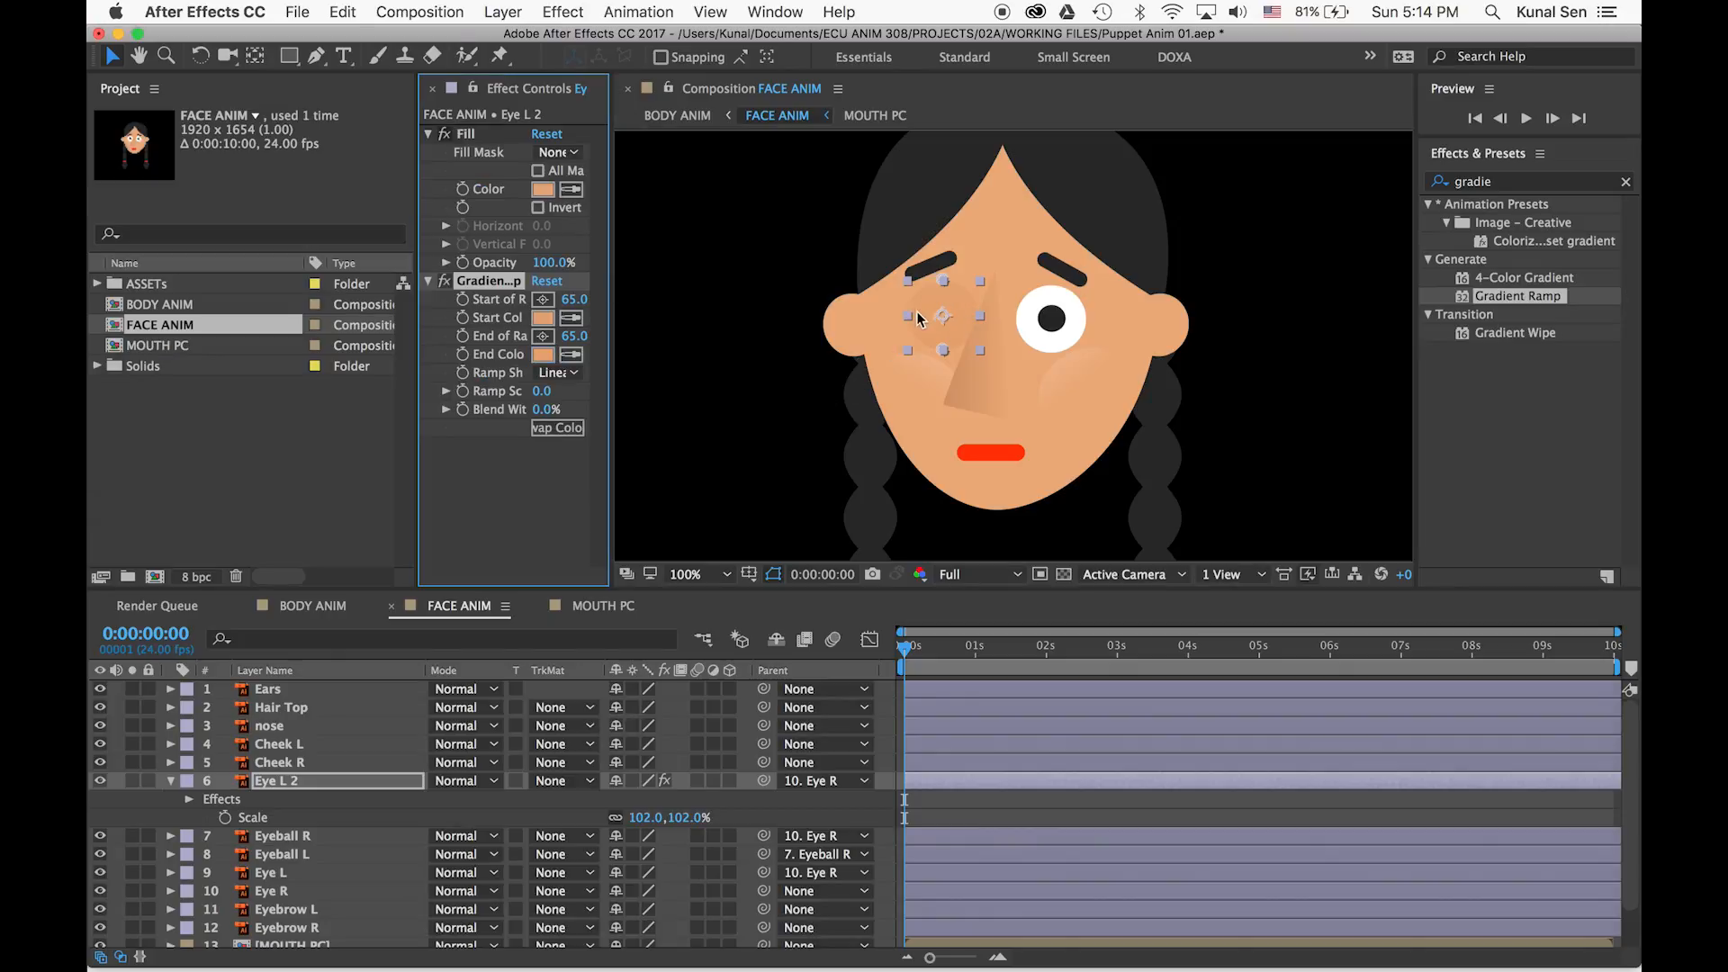
click(488, 133)
key(Delete)
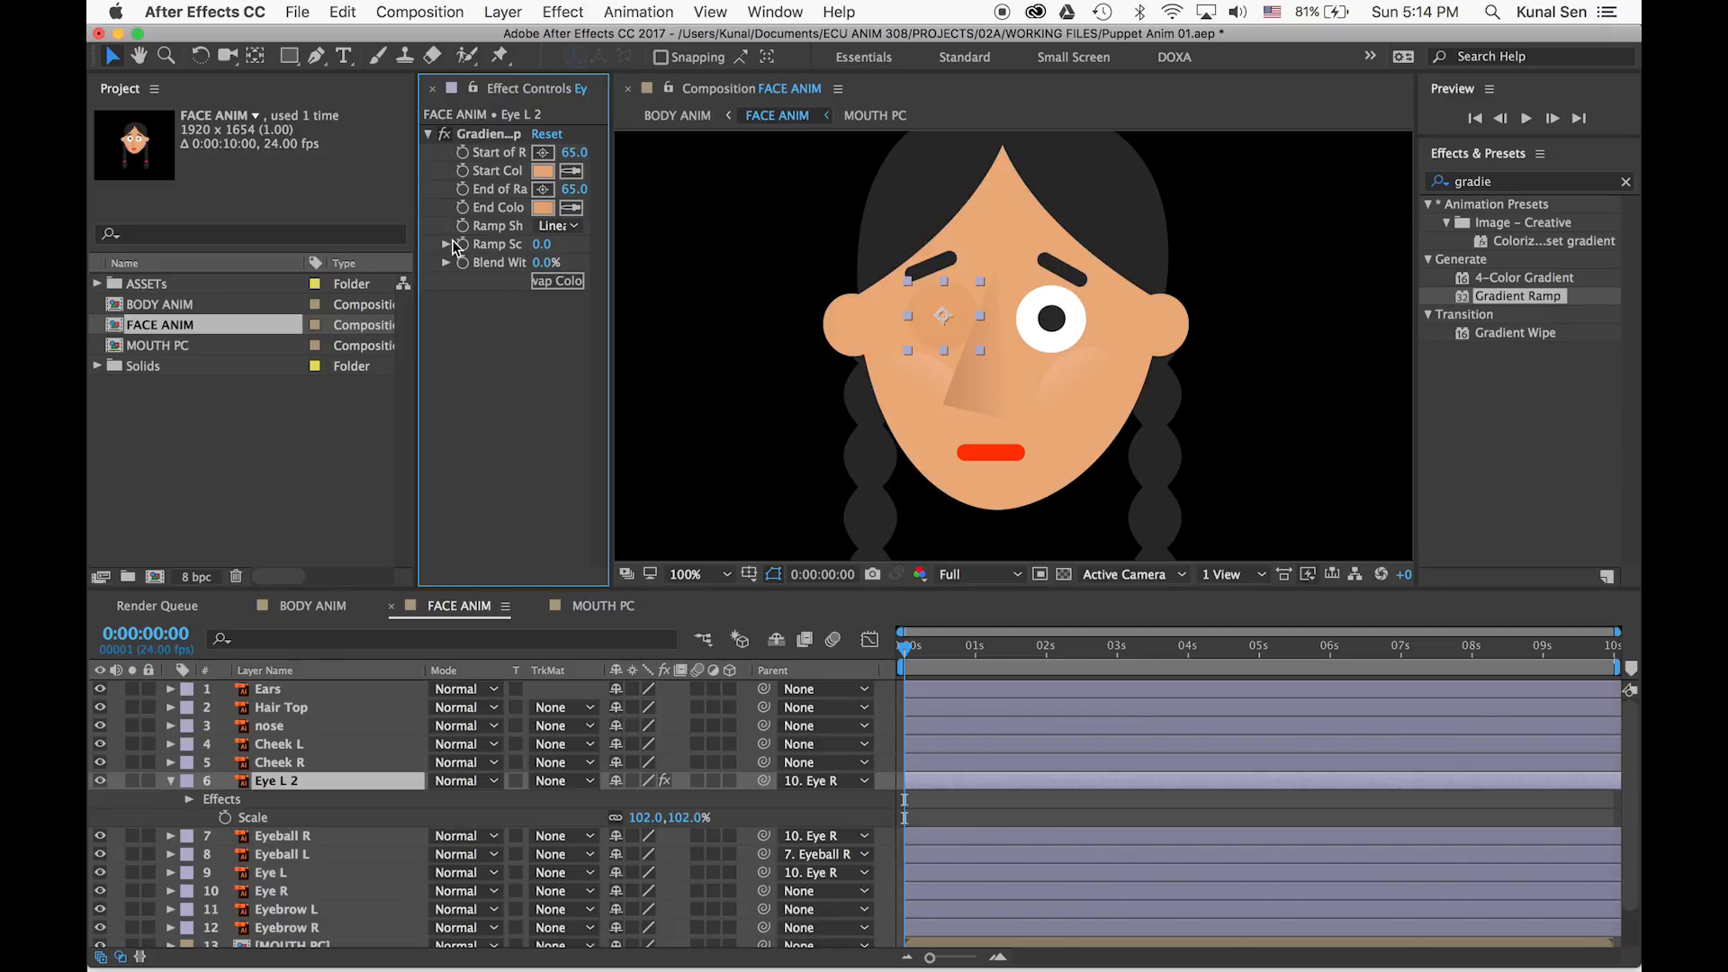
Pre-compose Eye L 2 as BLINK, leaving all attributes in FACE ANIM
click(309, 782)
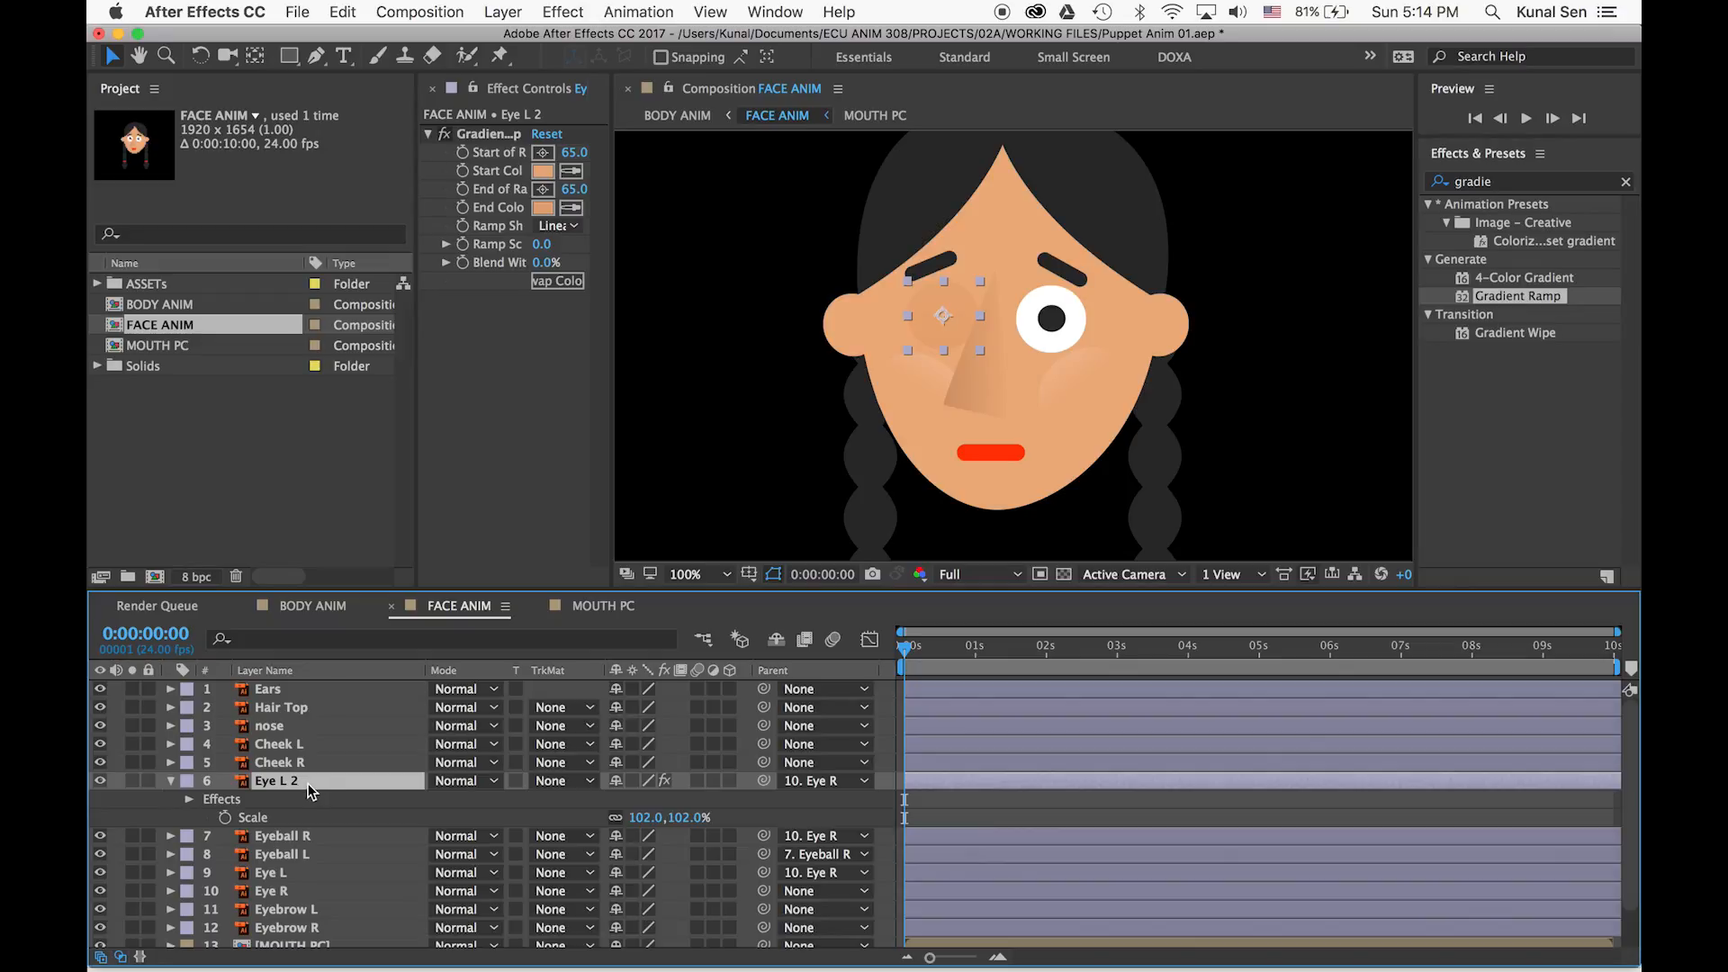
key(super+shift+c)
text(BLINK)
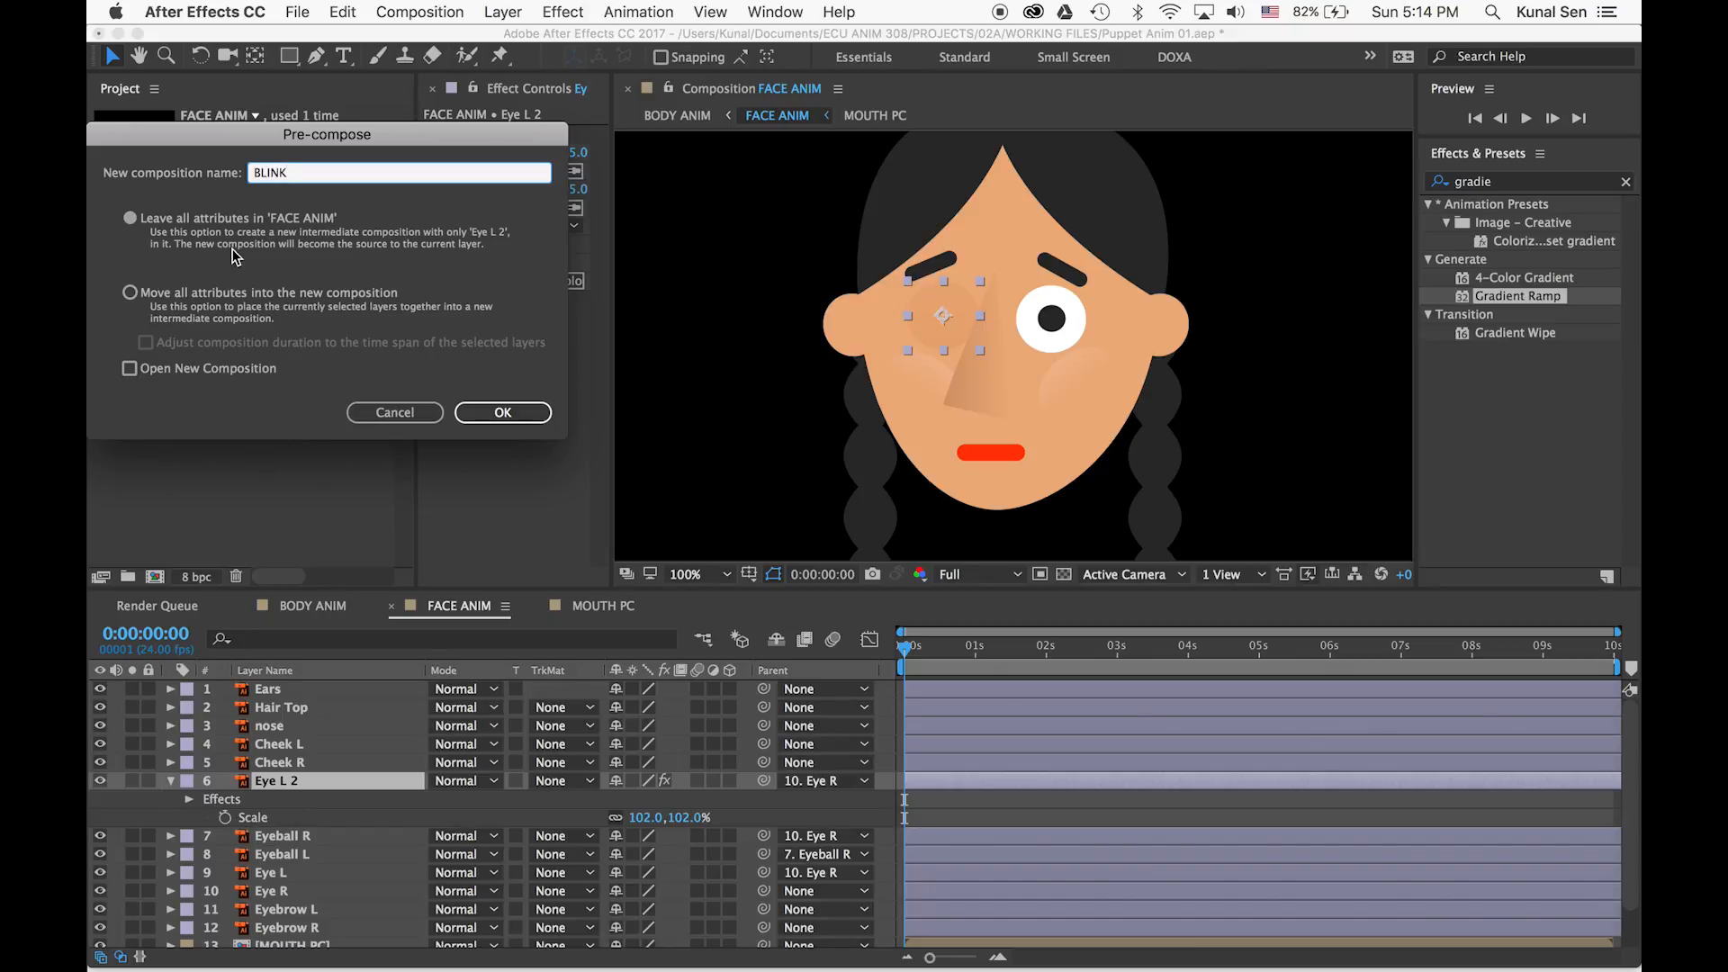
click(501, 413)
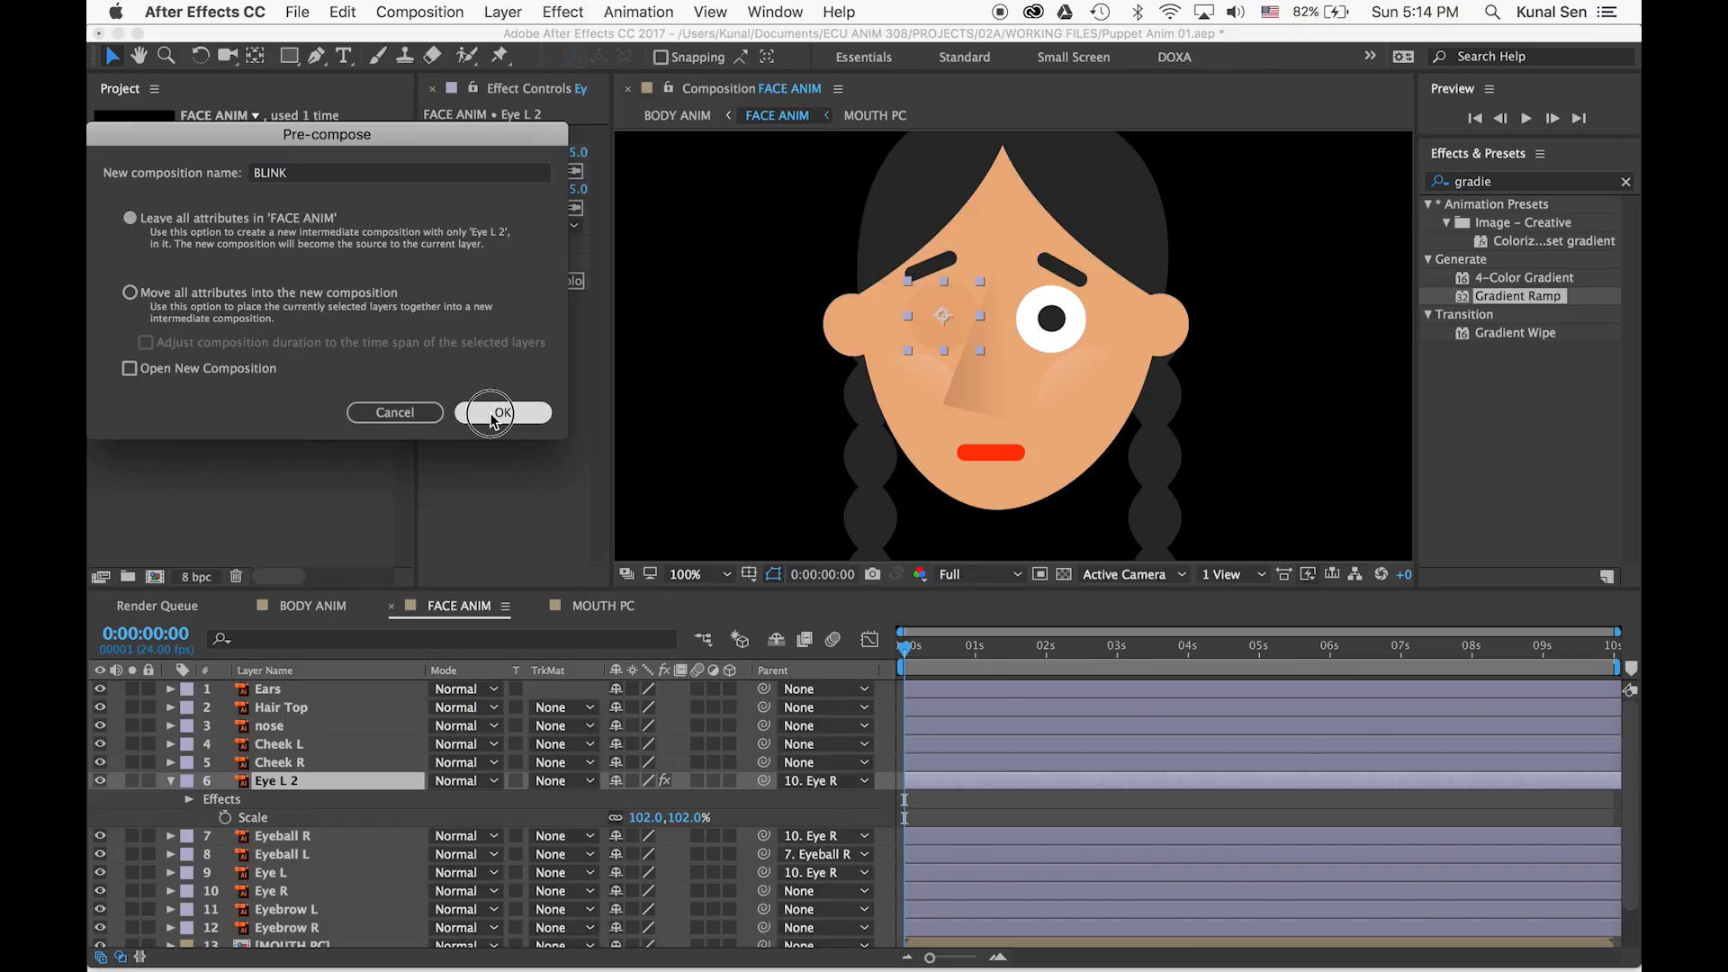
Draw a rectangular mask over the upper half of the eye shape in BLINK, and return to FACE ANIM
double_click(272, 780)
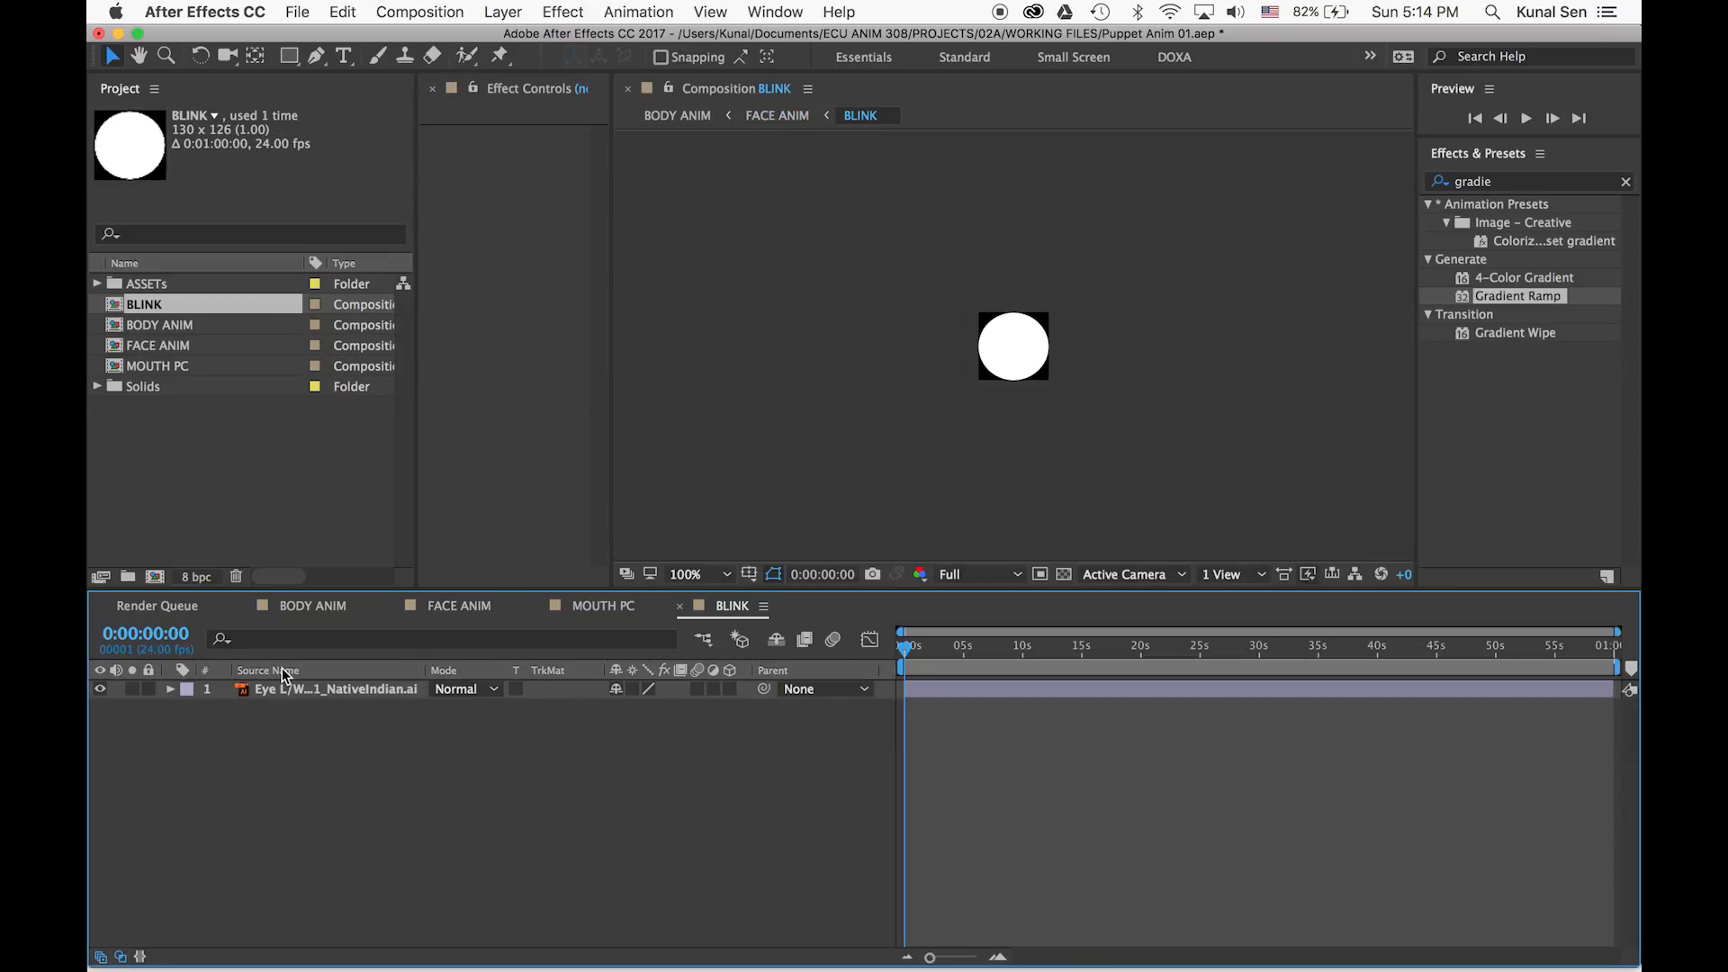
key(period)
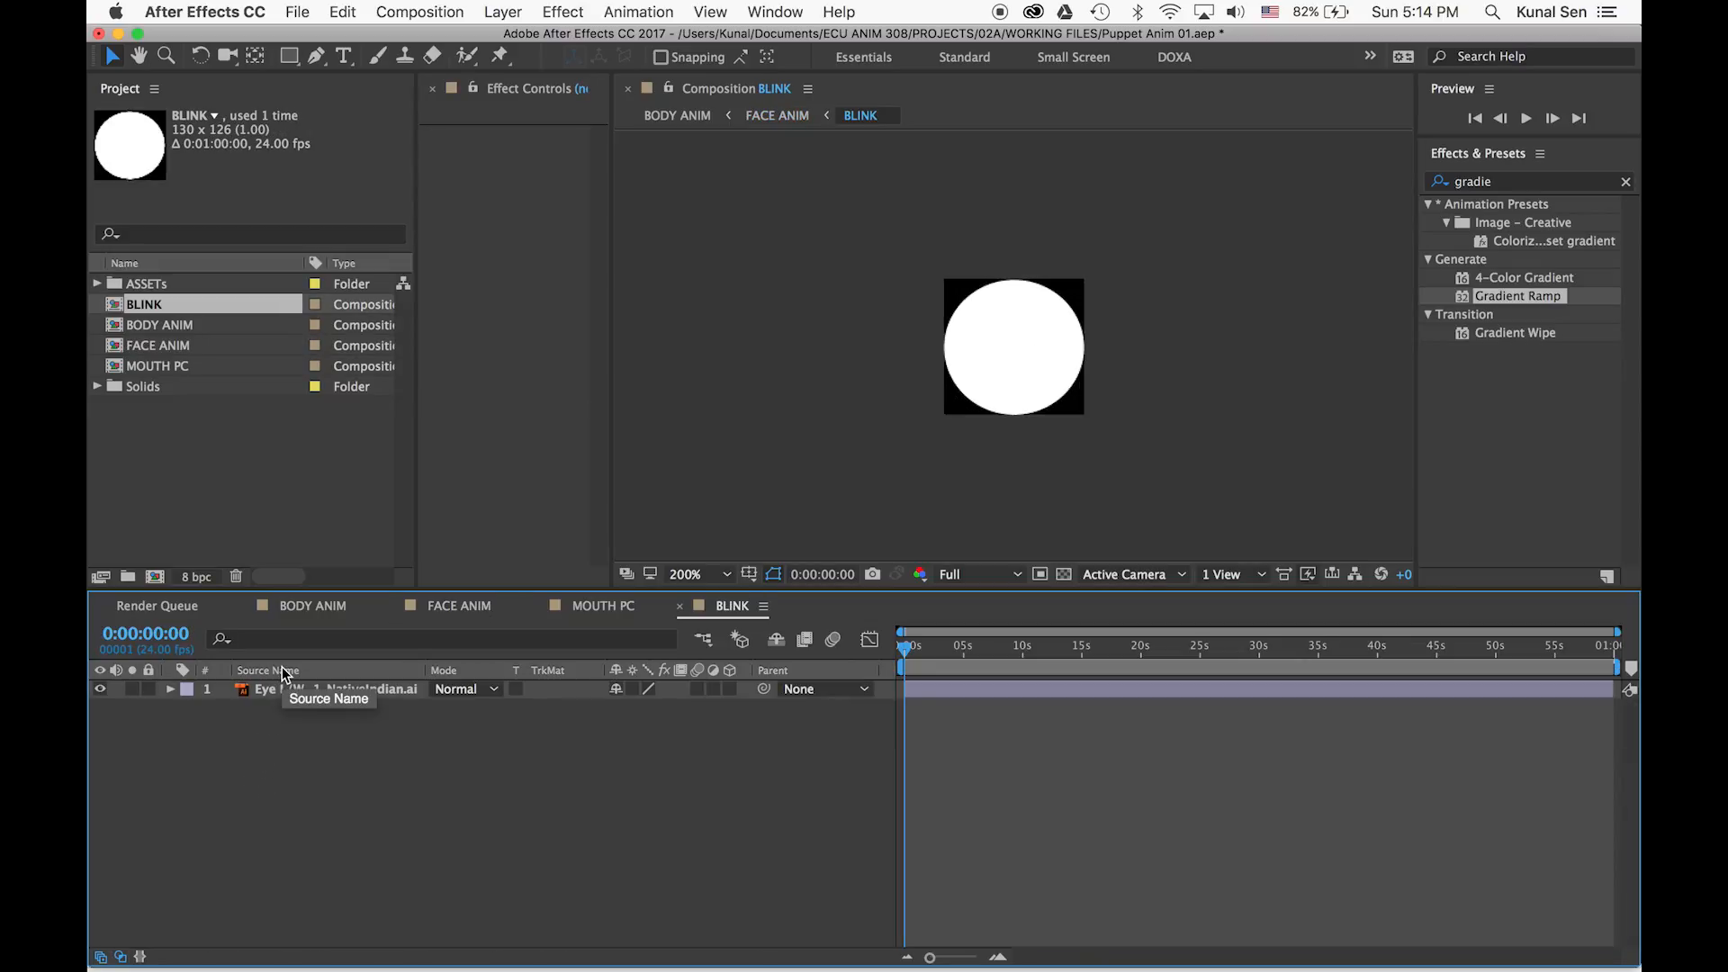
click(294, 693)
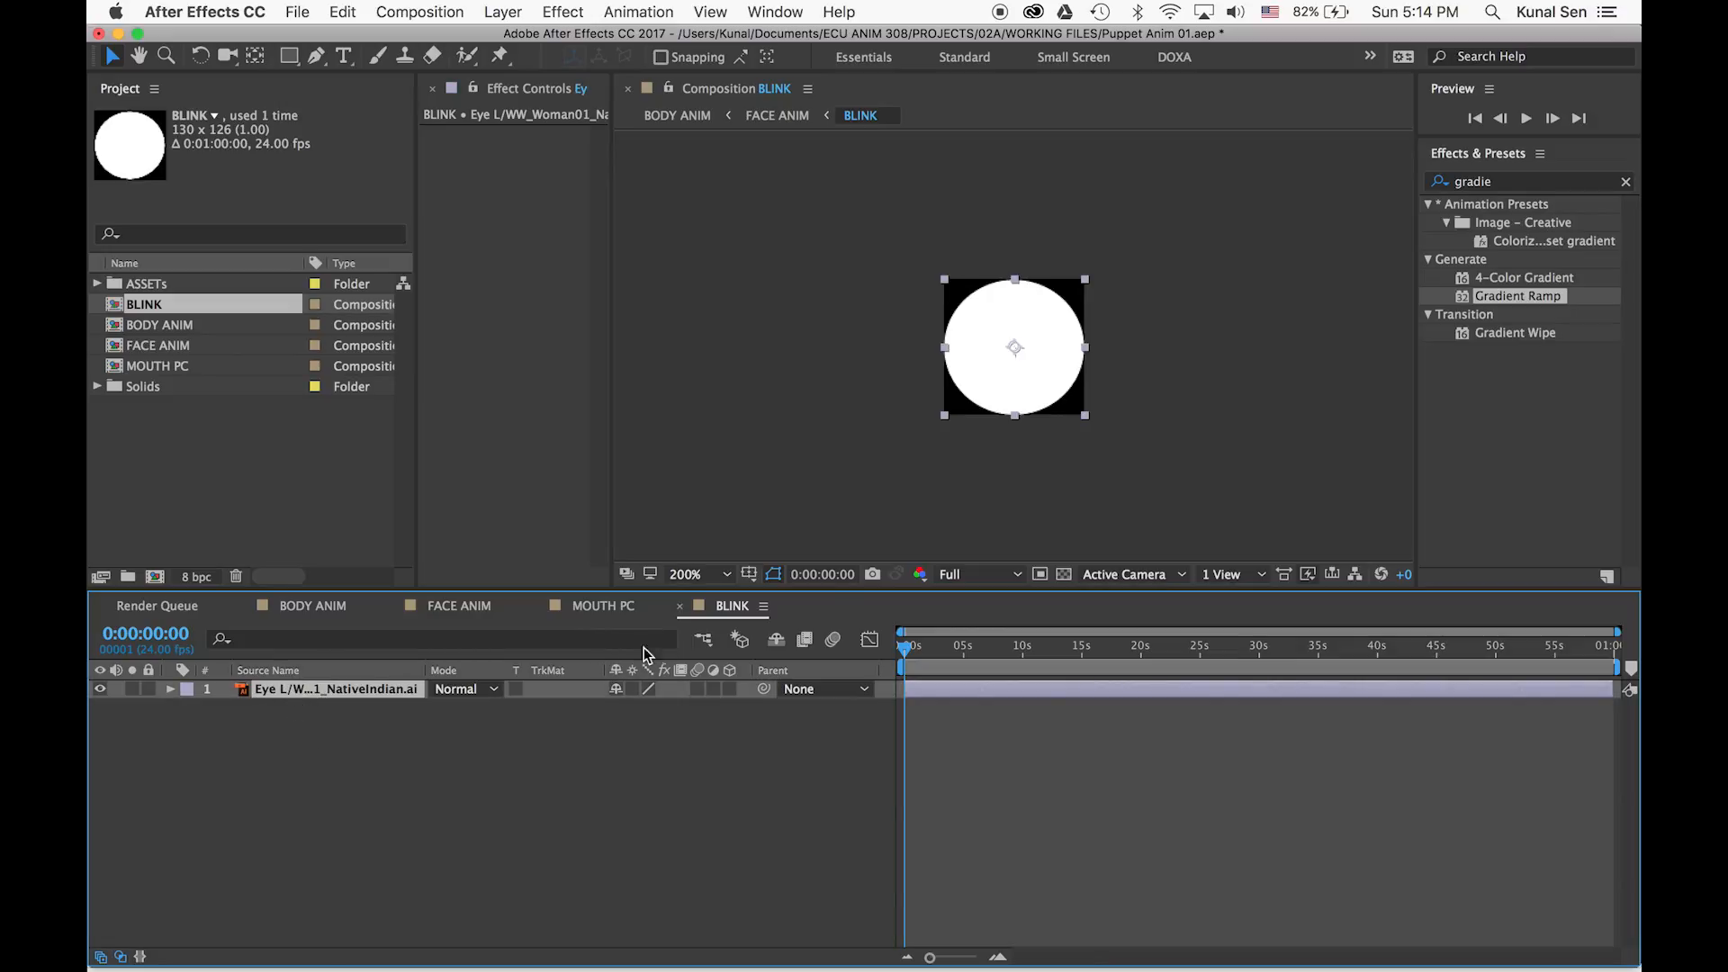
click(289, 56)
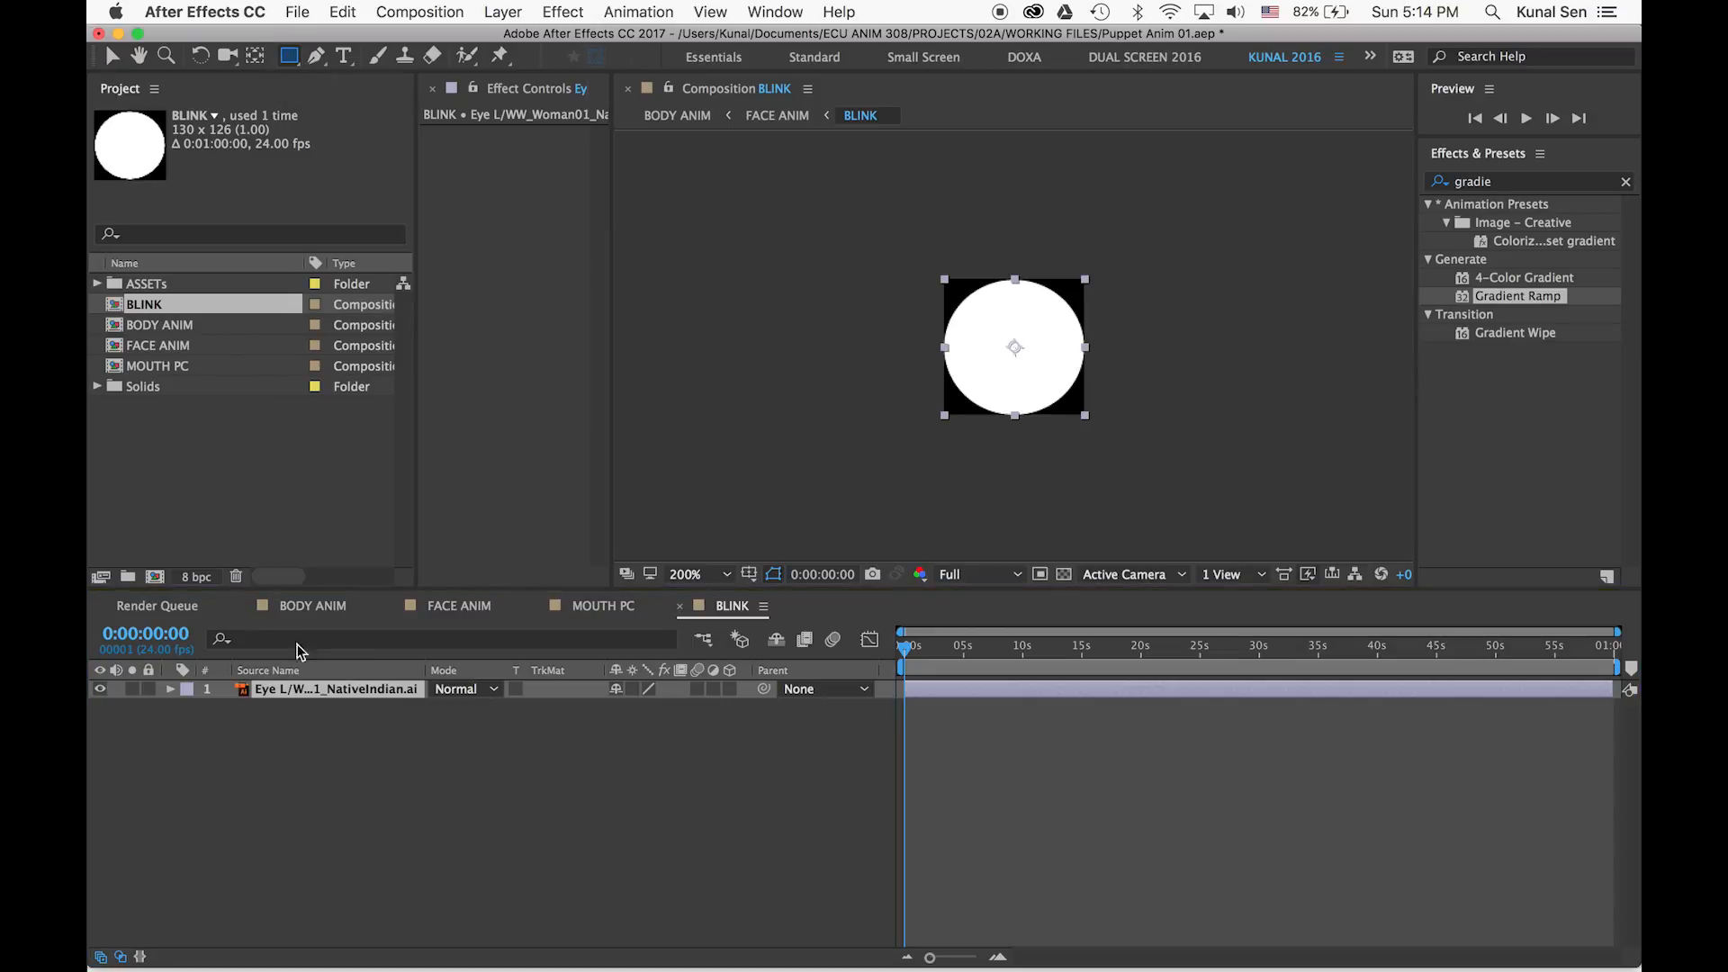
click(287, 694)
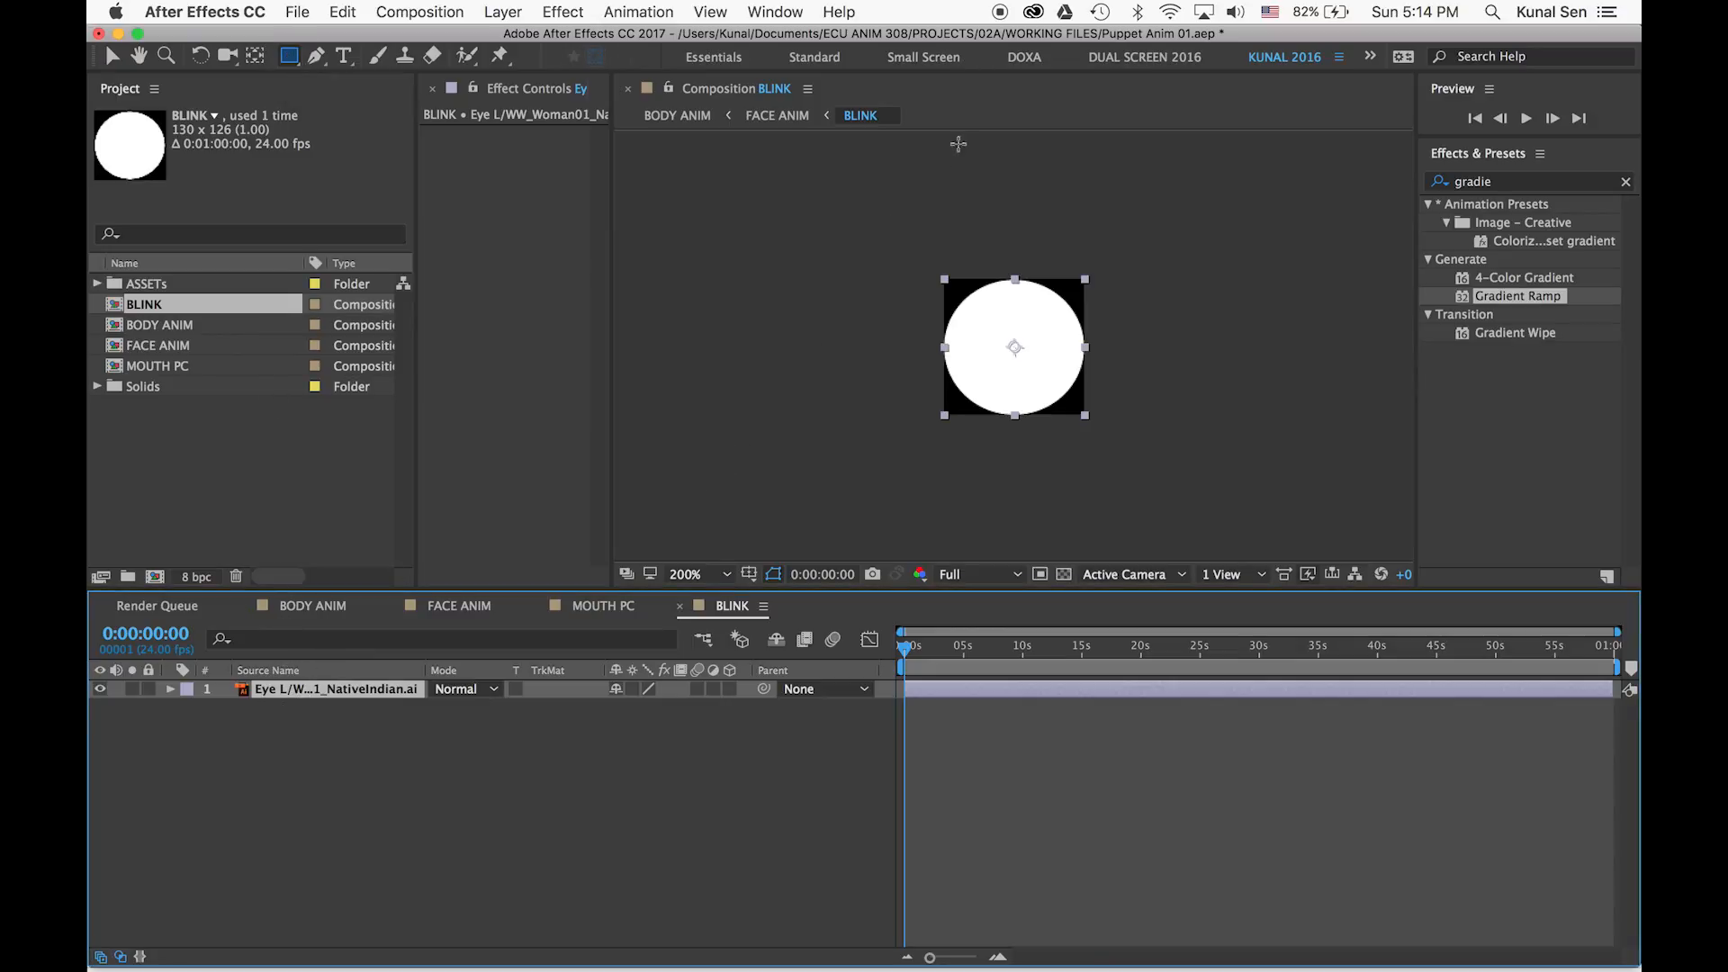
drag(884, 194, 1131, 346)
click(264, 727)
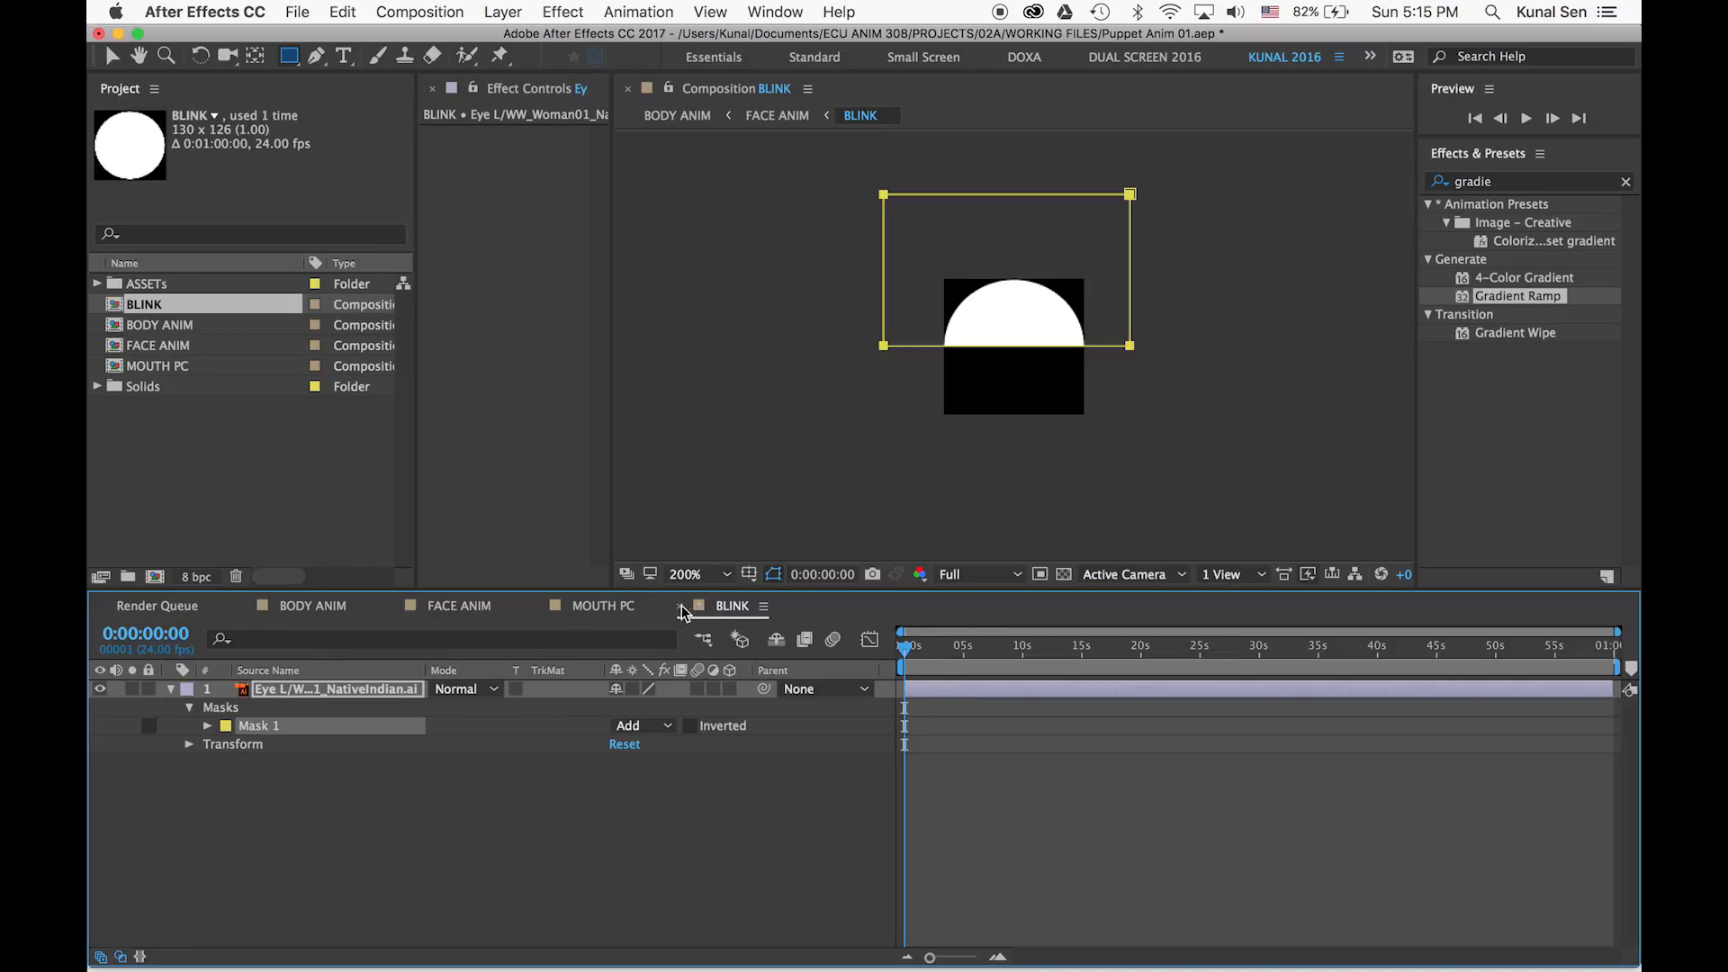
click(483, 612)
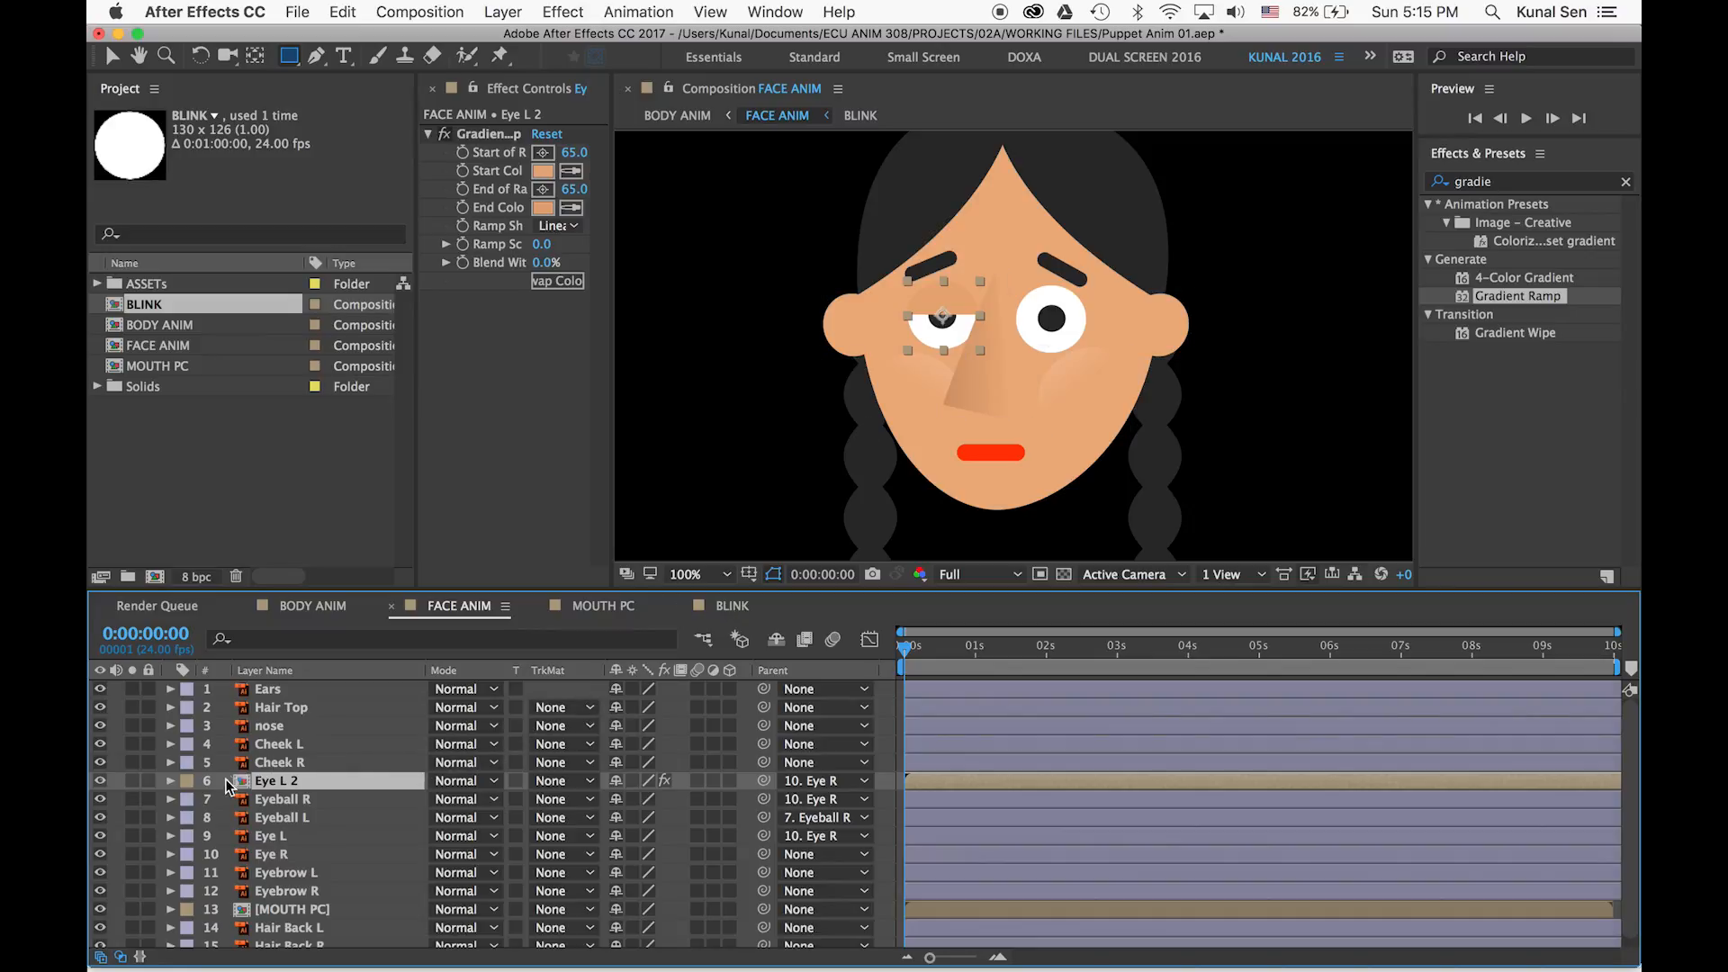
In BLINK, duplicate Mask 1 on the eye layer and set the copy's mask colour to orange E48E4C
click(744, 605)
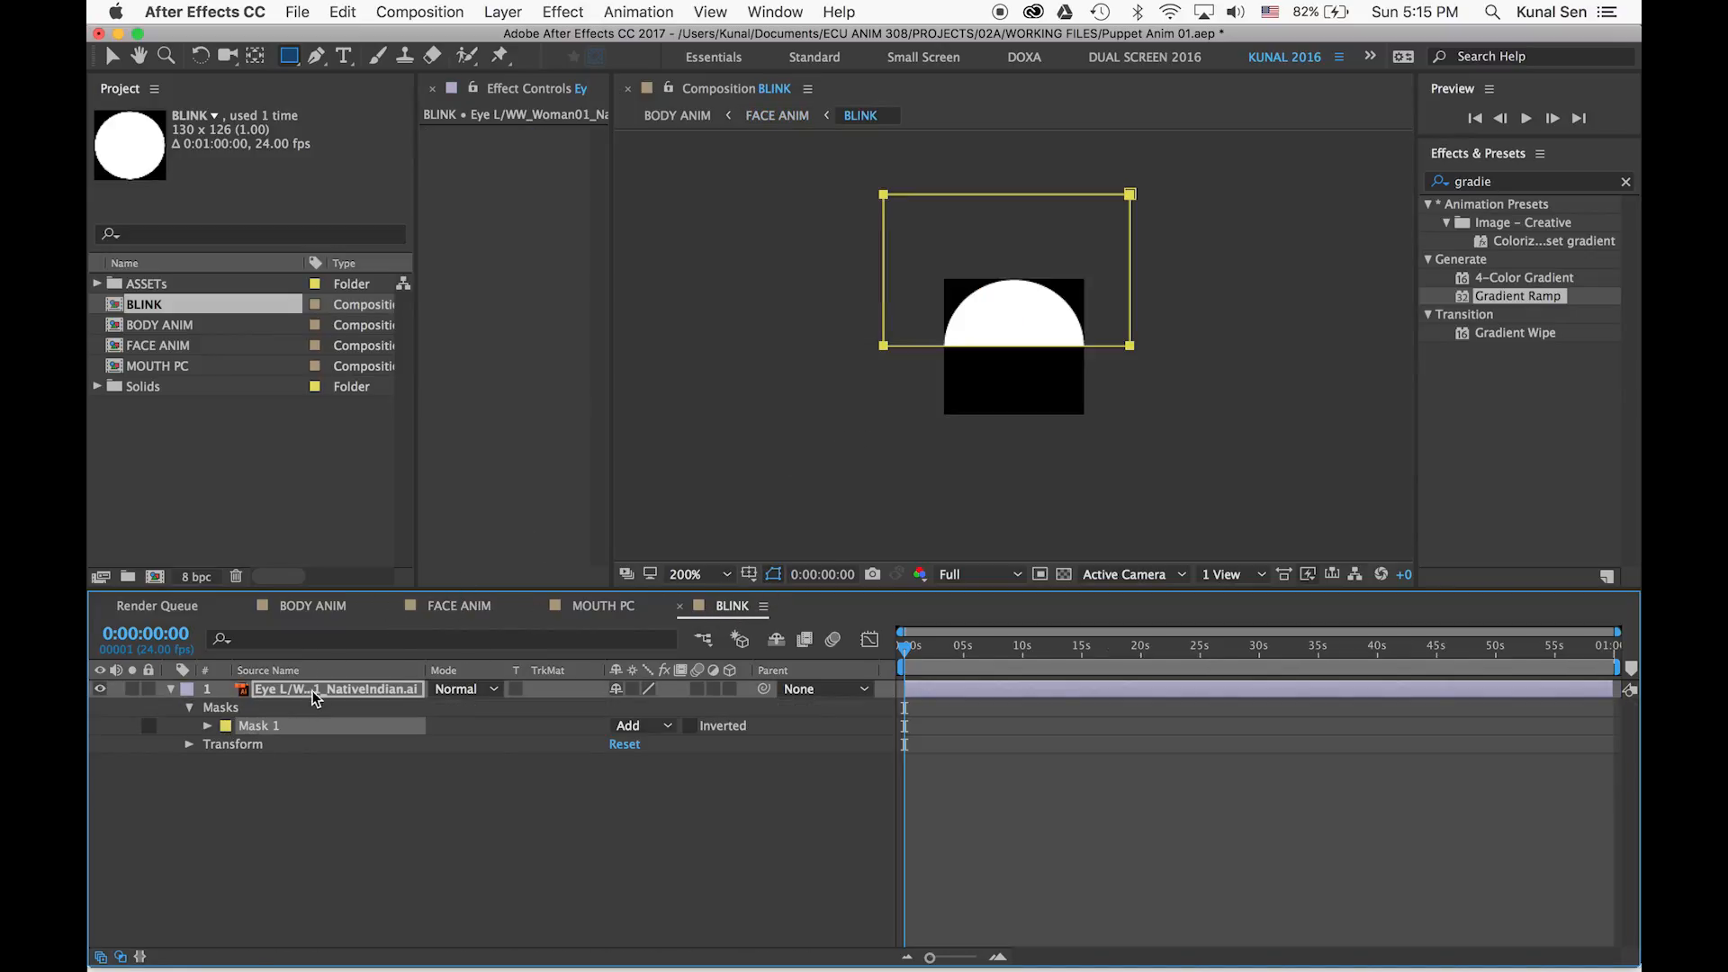
key(super+d)
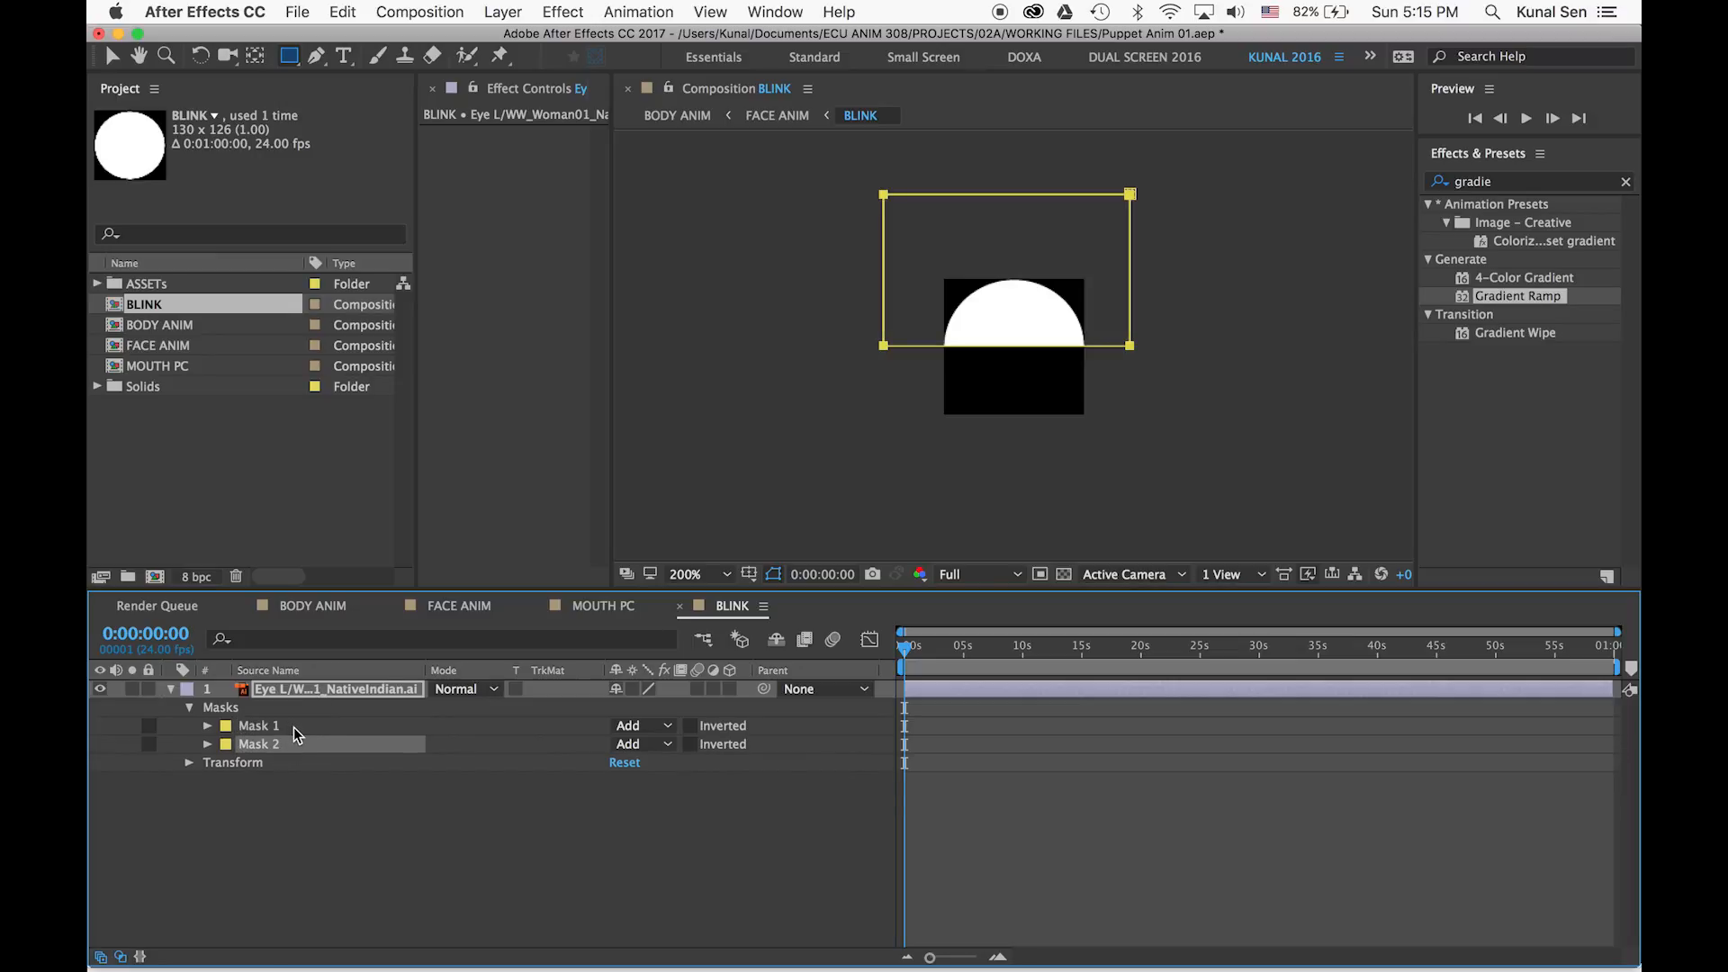
key(v)
click(225, 745)
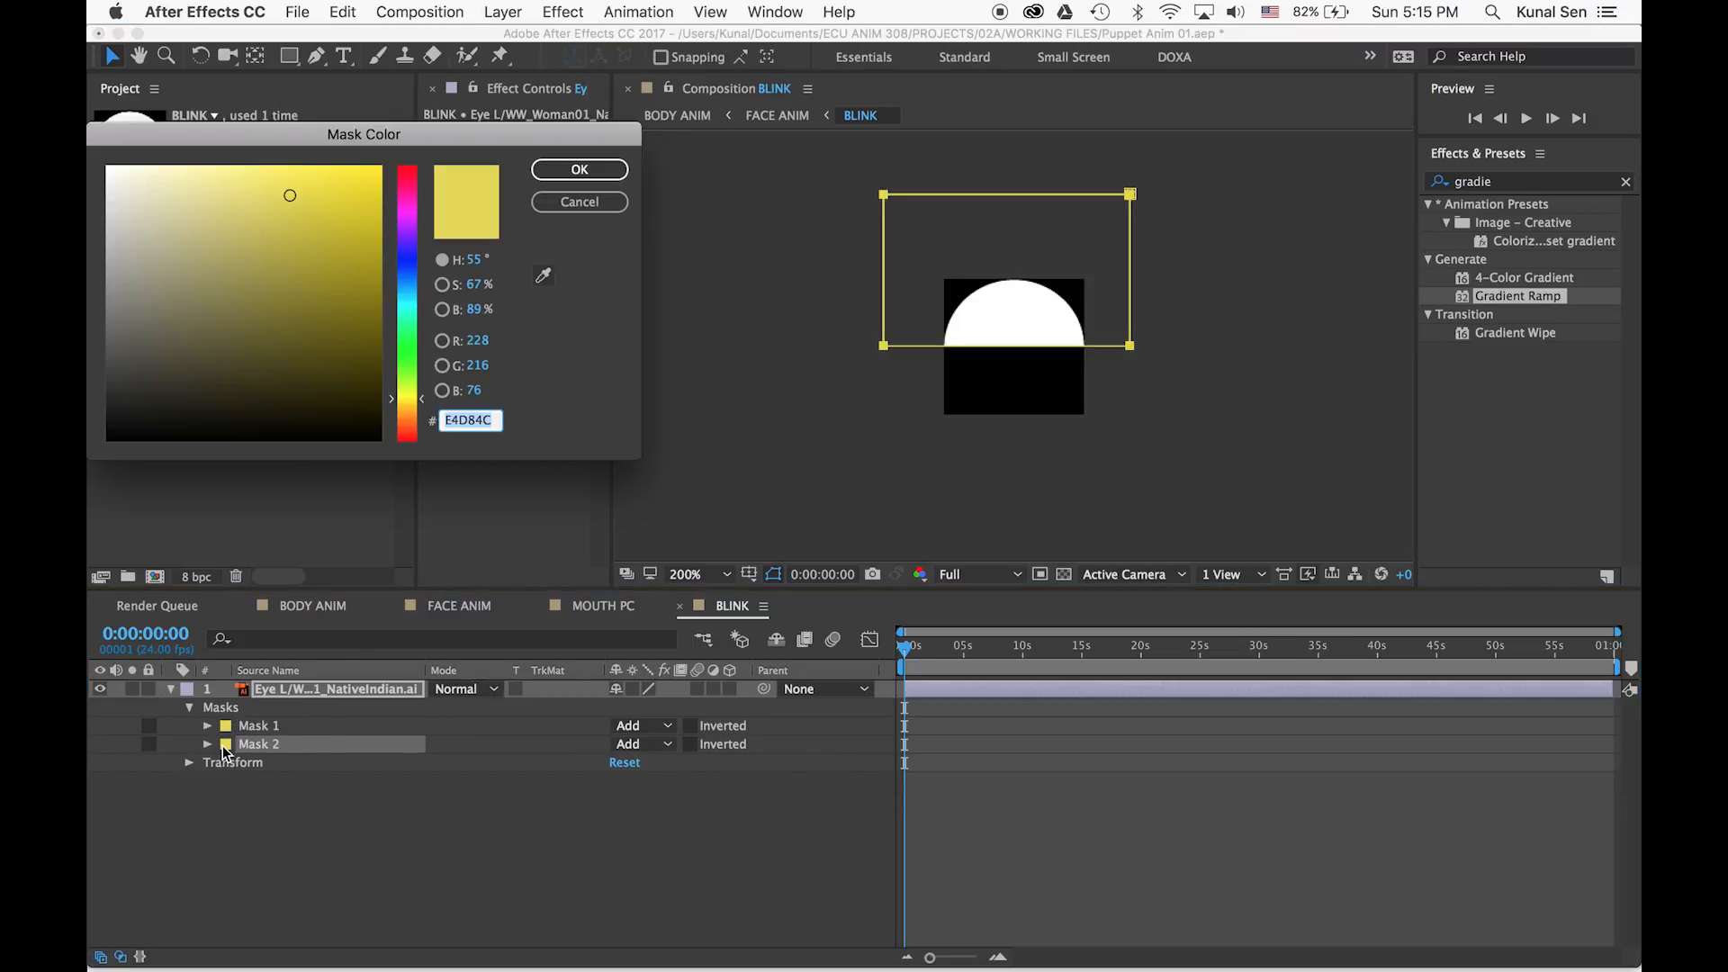
click(408, 421)
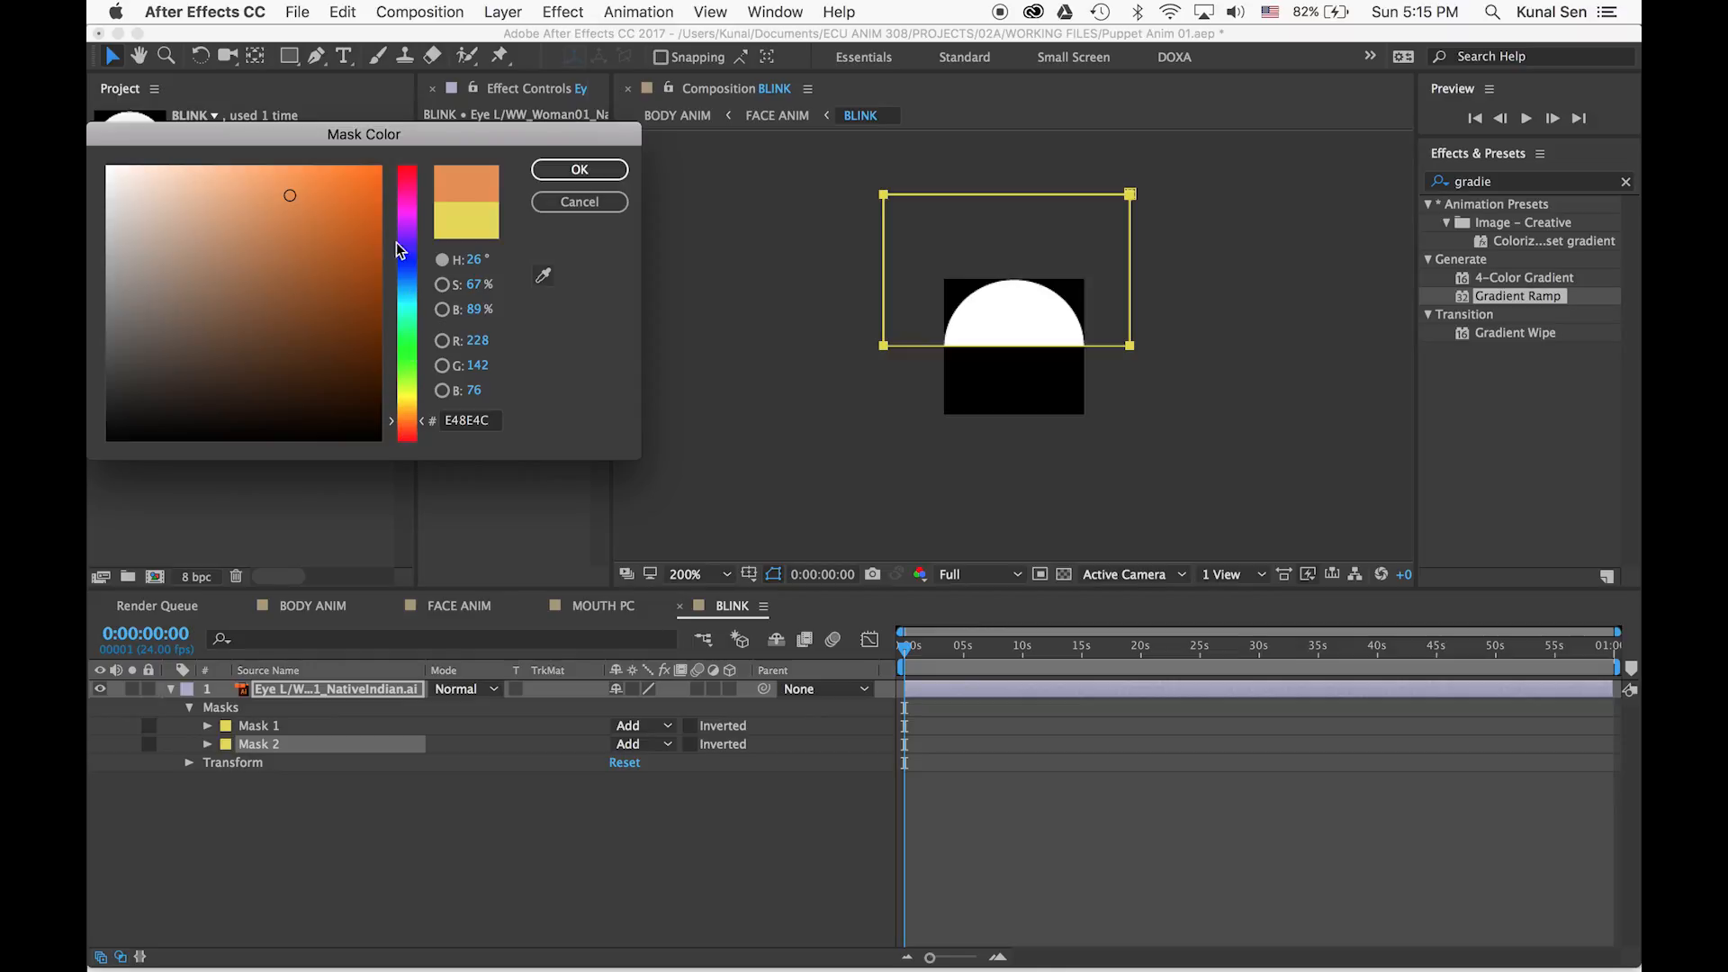
click(560, 170)
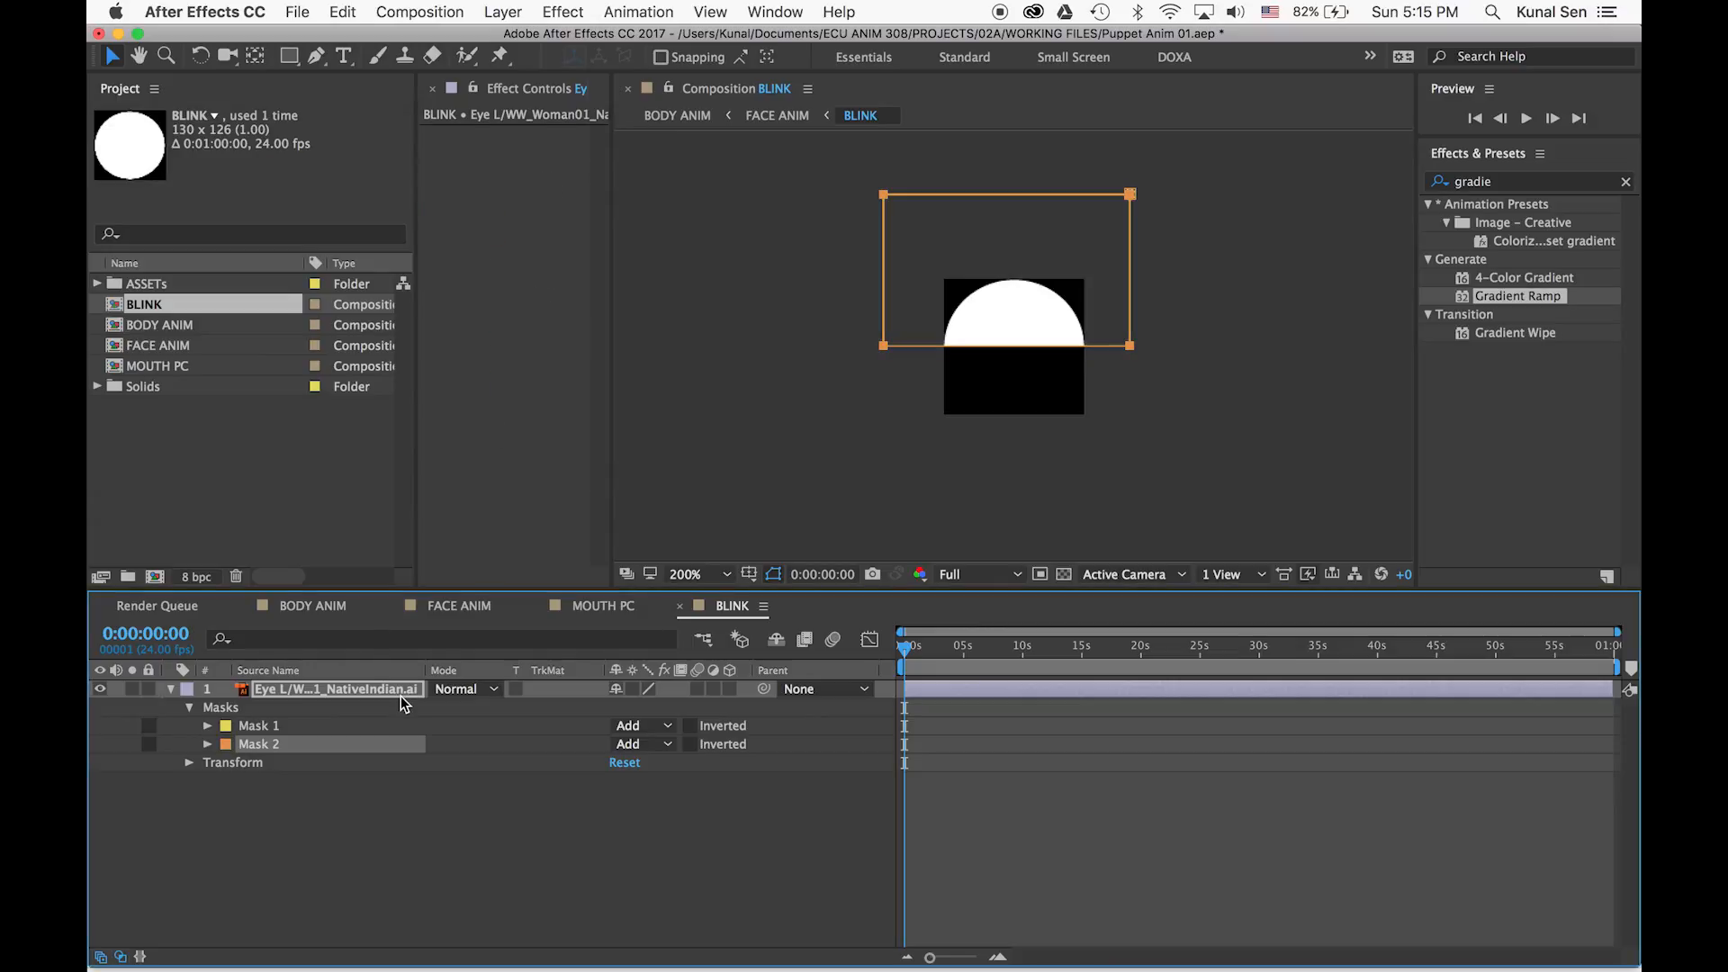
Move Mask 2 down over the lower half of the eye shape and check the closed eye in FACE ANIM
drag(883, 347, 878, 500)
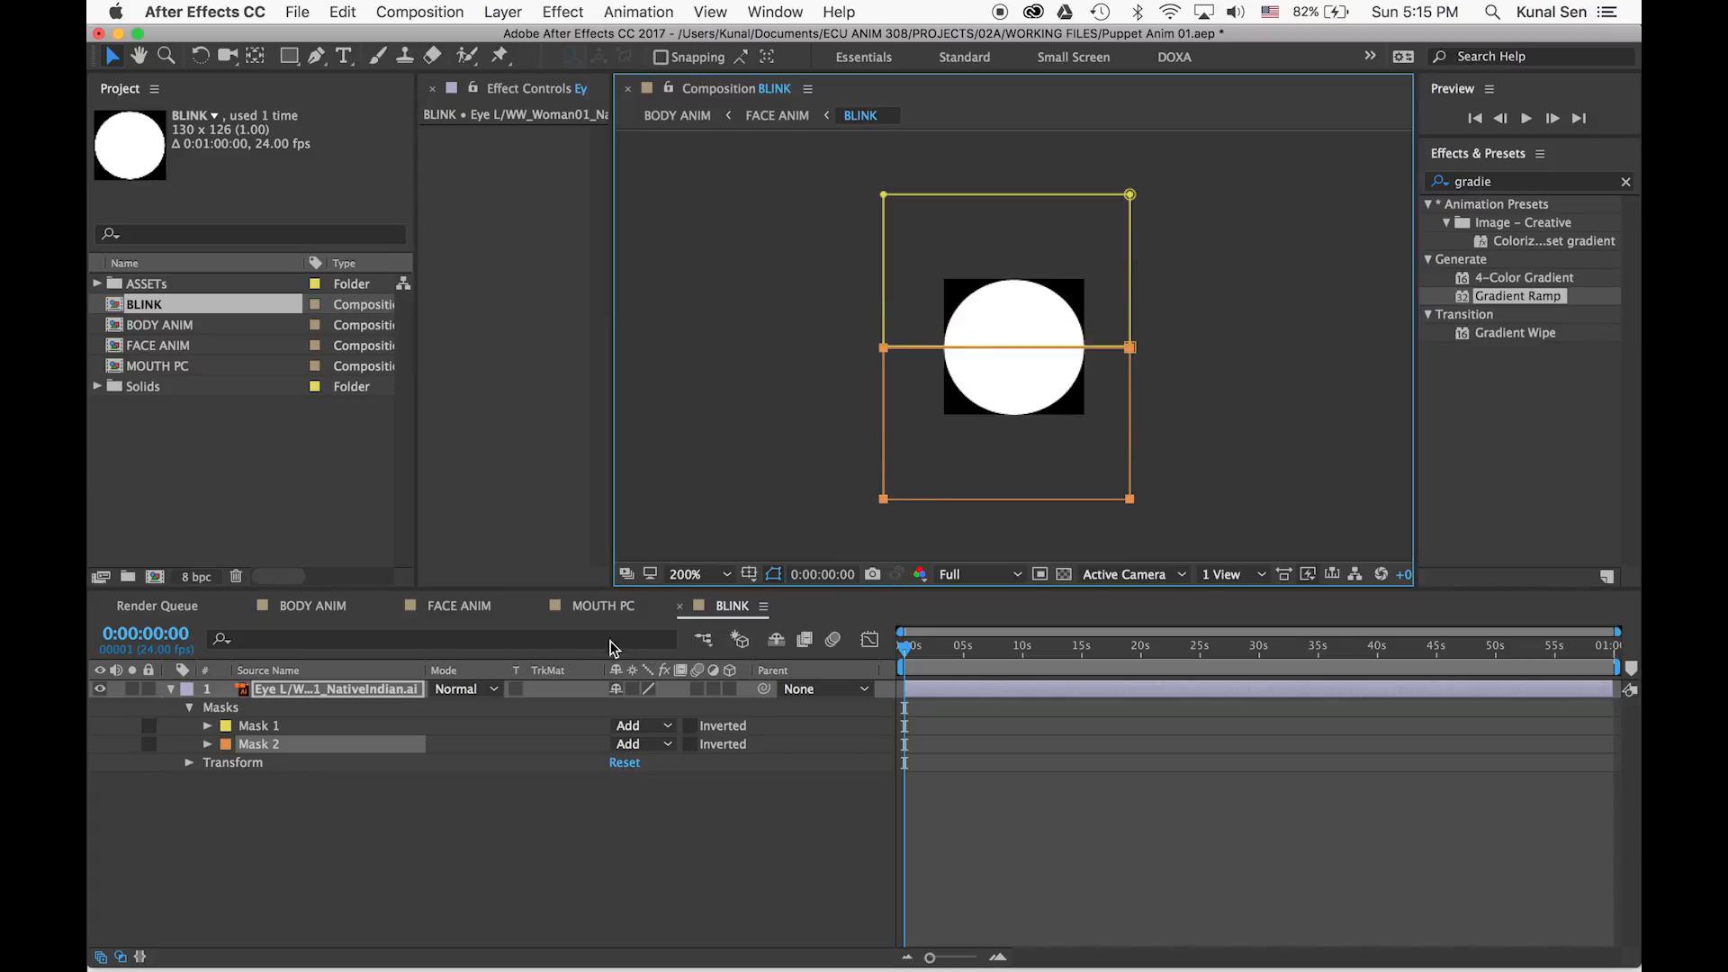
click(458, 606)
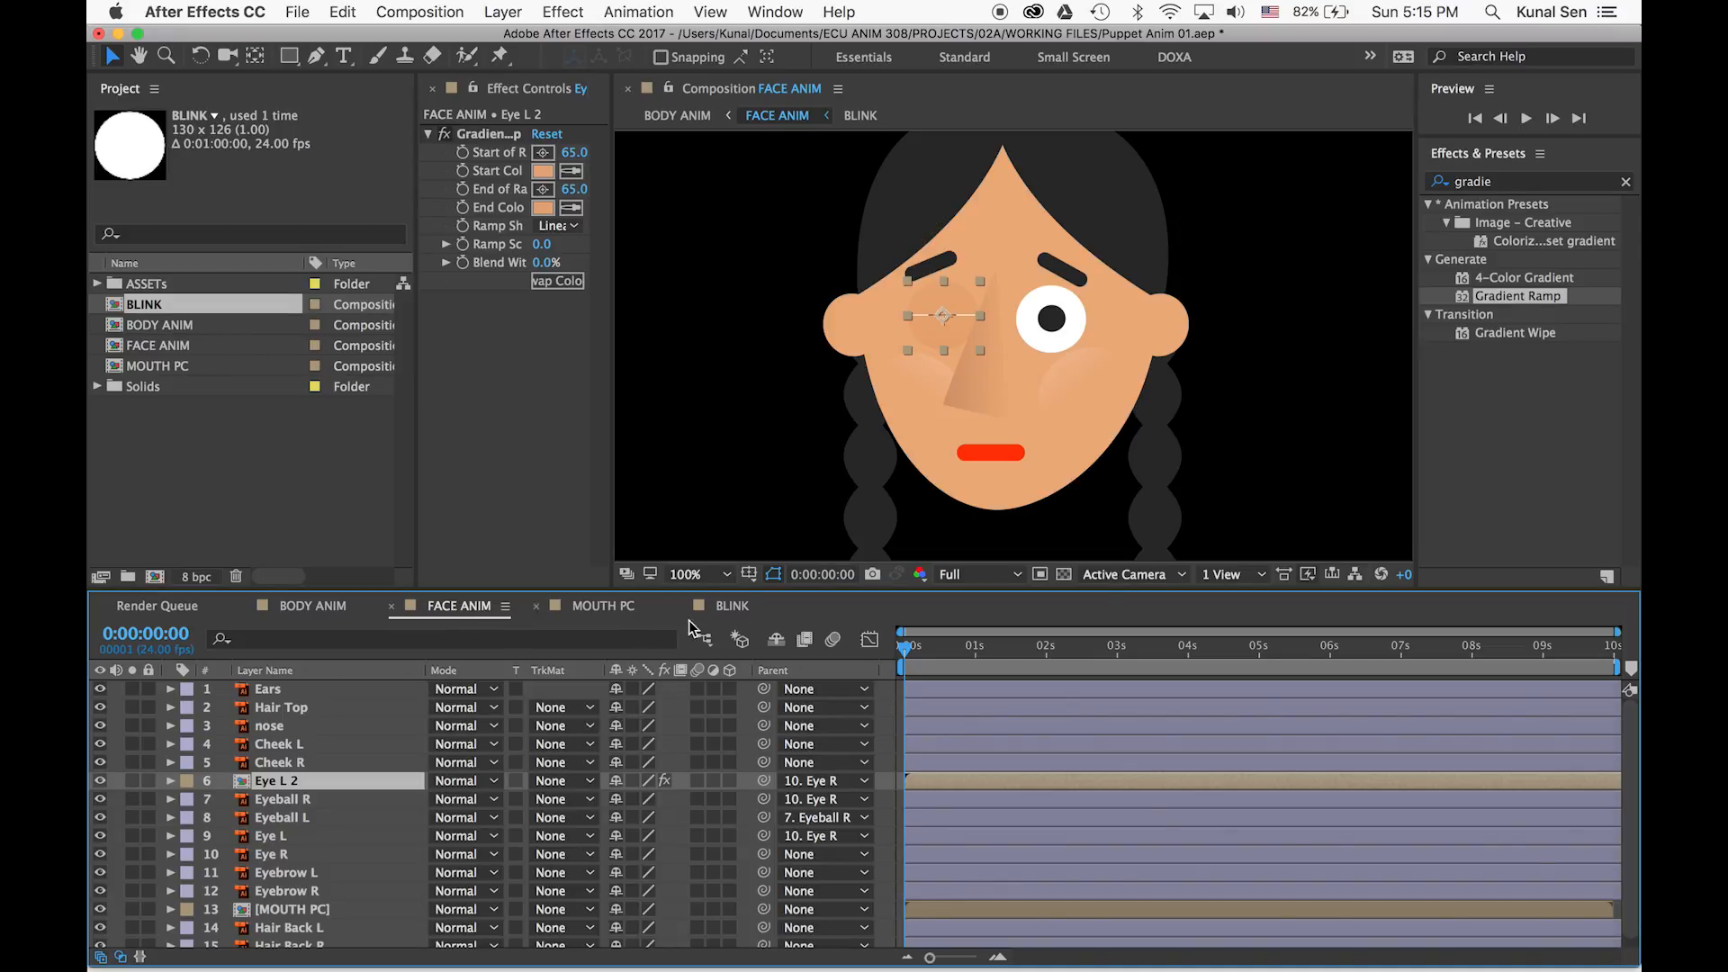
In BLINK, set Mask Path keyframes for Mask 1 and Mask 2 at 0:00:01:00 and again at 0:00:01:05
click(732, 606)
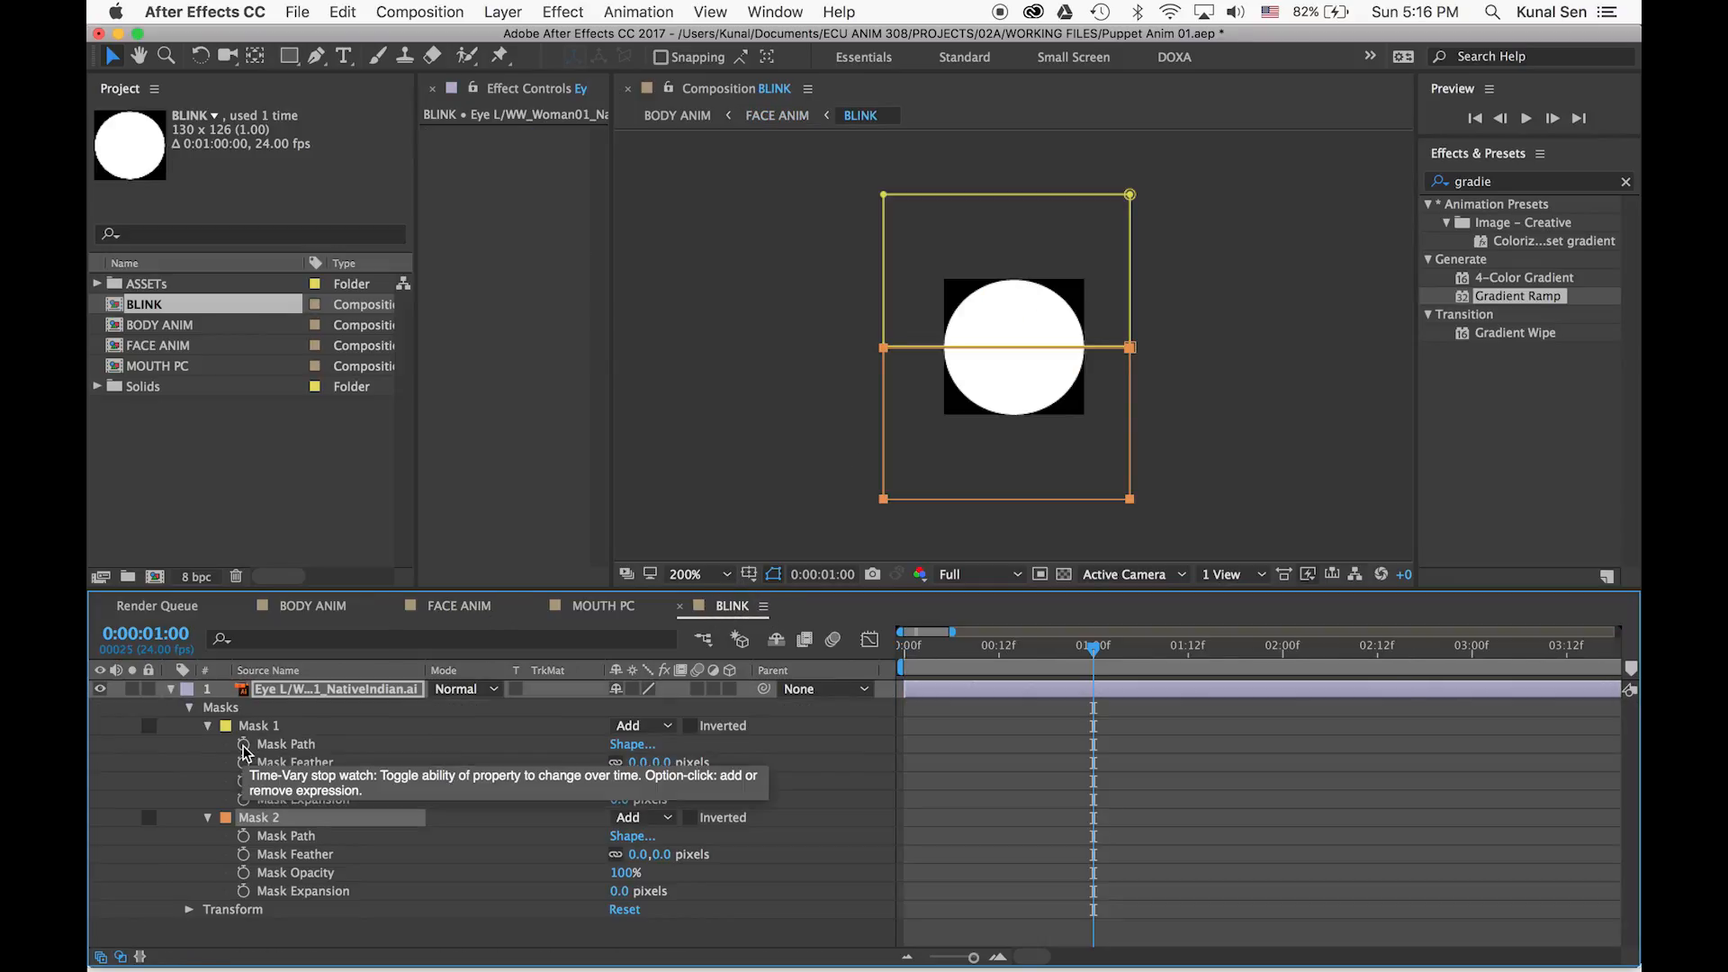
click(243, 745)
click(243, 836)
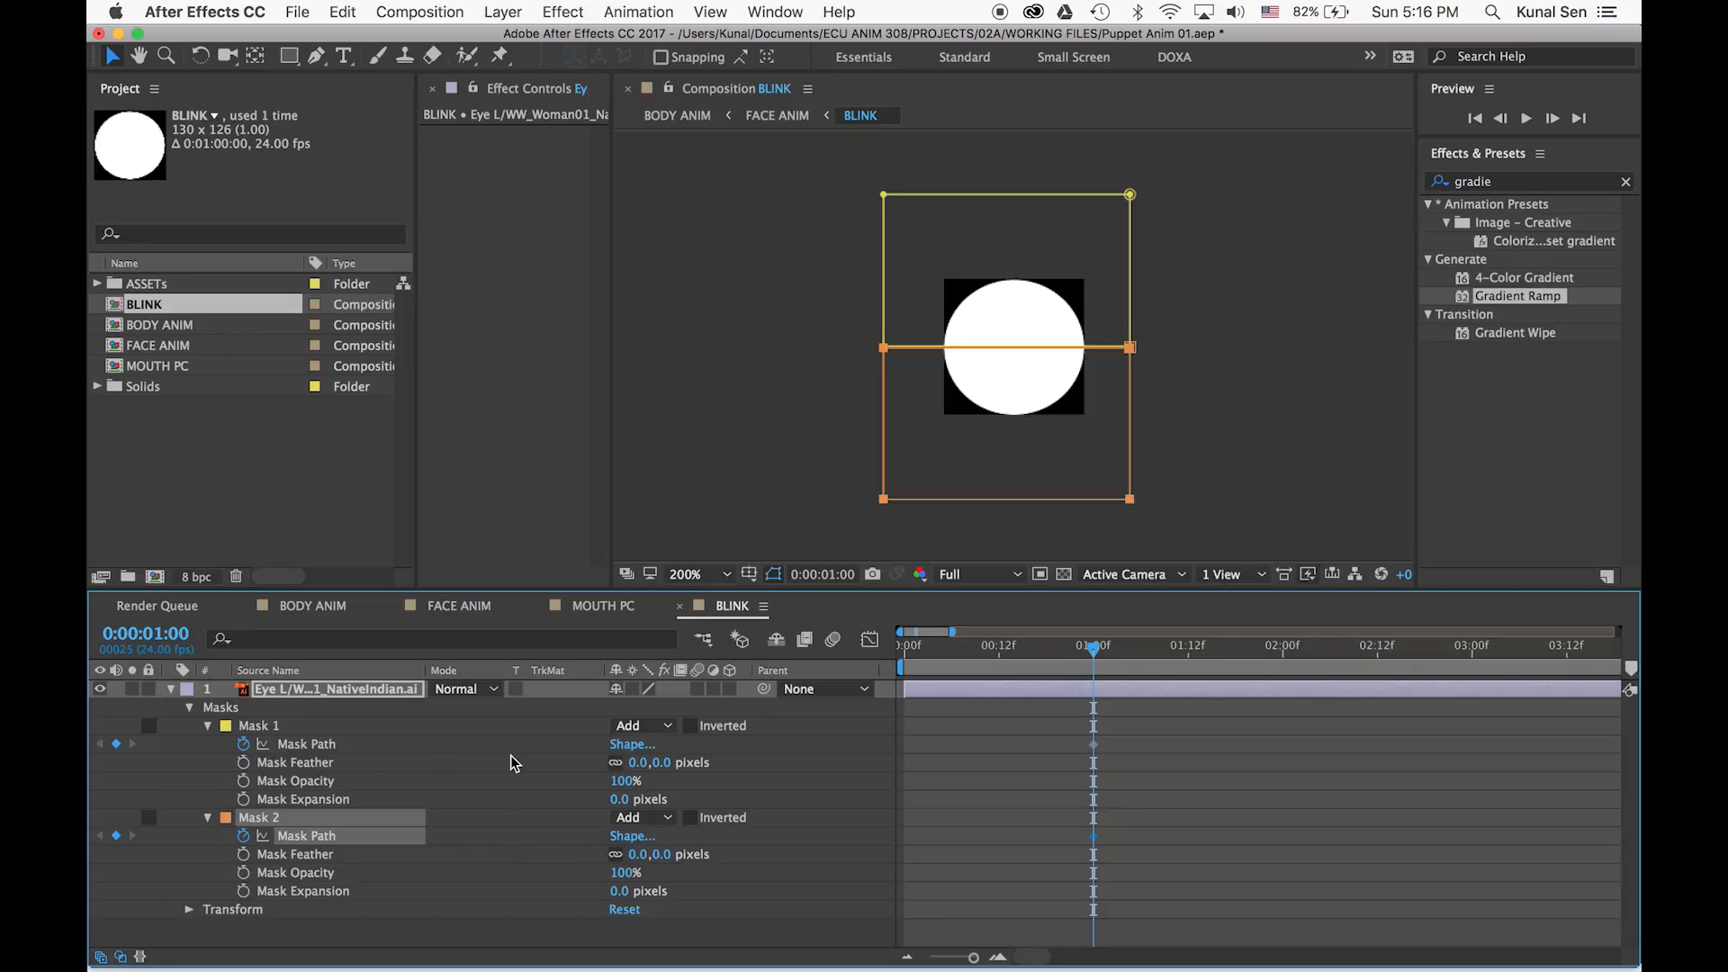
drag(1092, 650, 1133, 650)
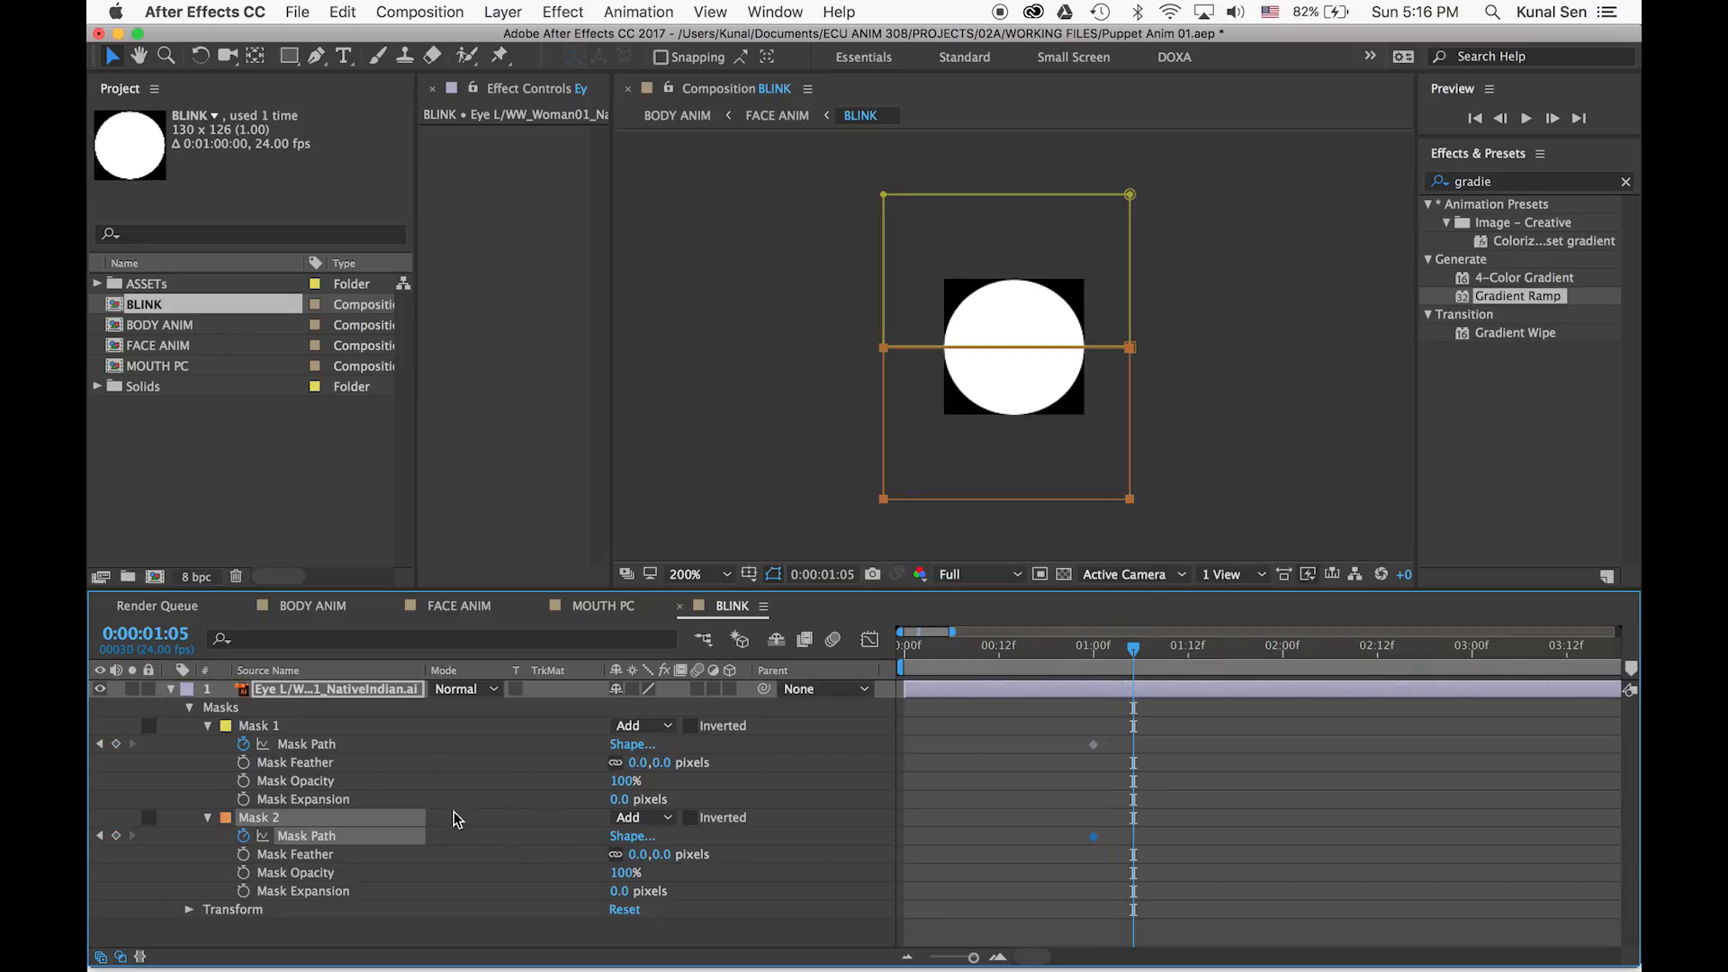
click(117, 743)
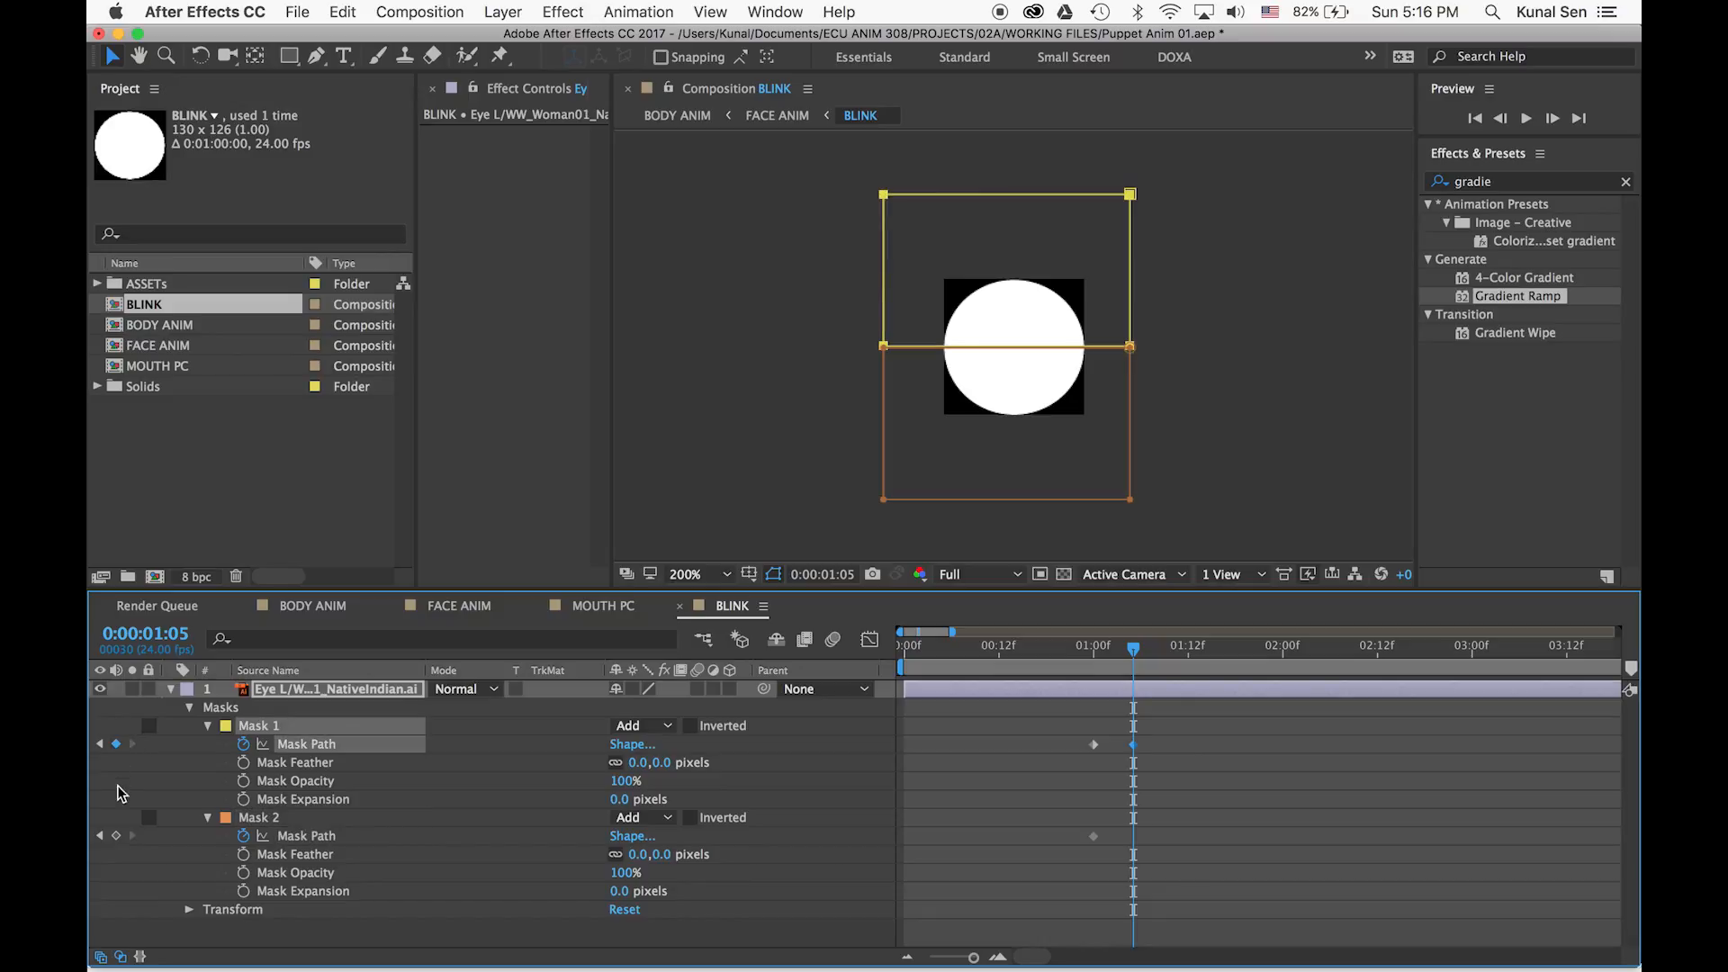
click(117, 835)
mouse_move(1130, 499)
mouse_down()
mouse_move(1118, 574)
mouse_move(1119, 495)
mouse_up()
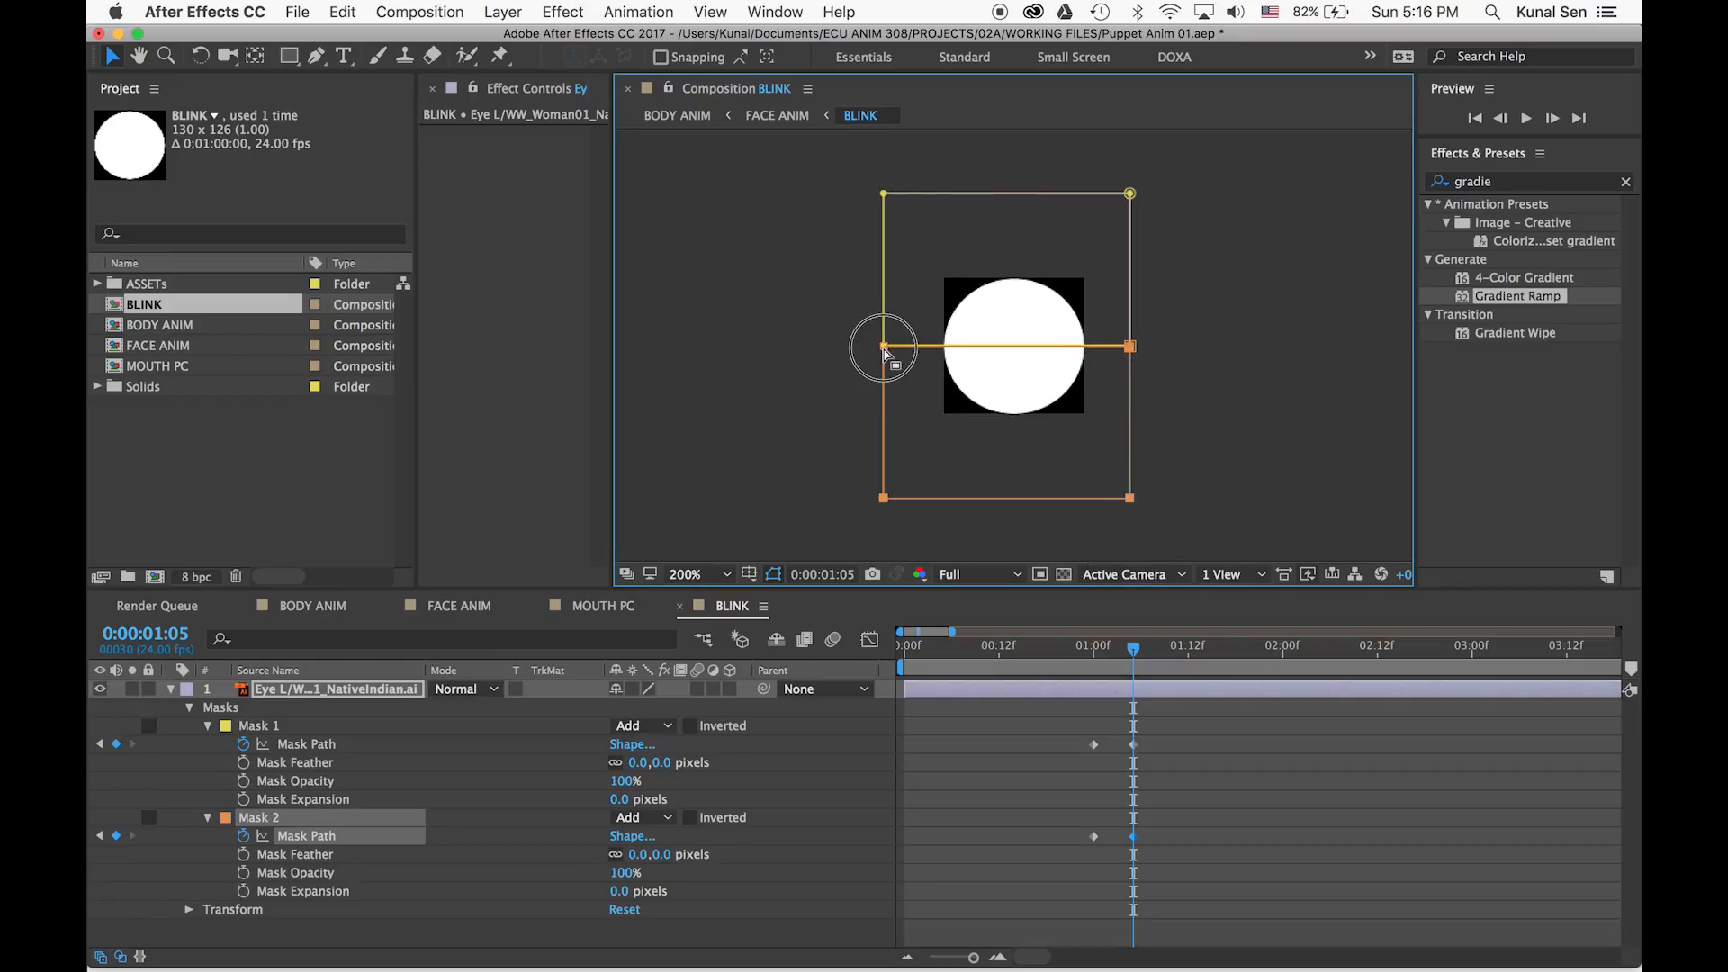
click(884, 348)
drag(1131, 346, 1120, 421)
key(super+z)
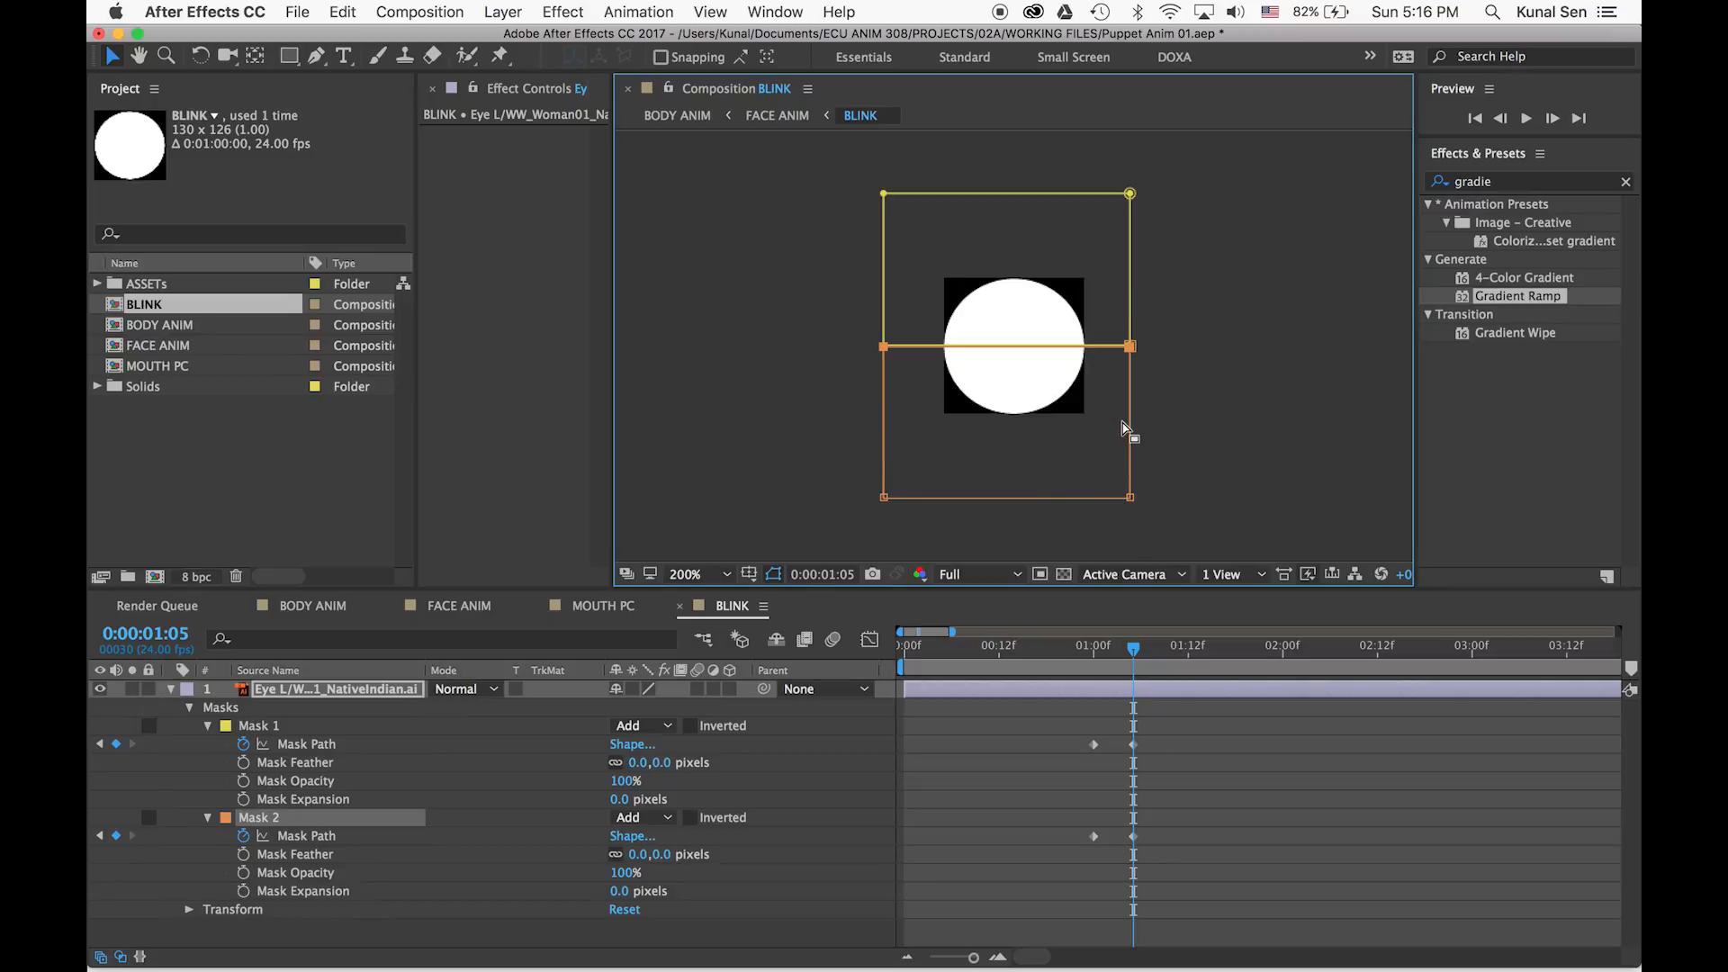
At 0:00:01:05, move Mask 1 up above the eye shape and Mask 2 down below it to open the eye
click(1132, 747)
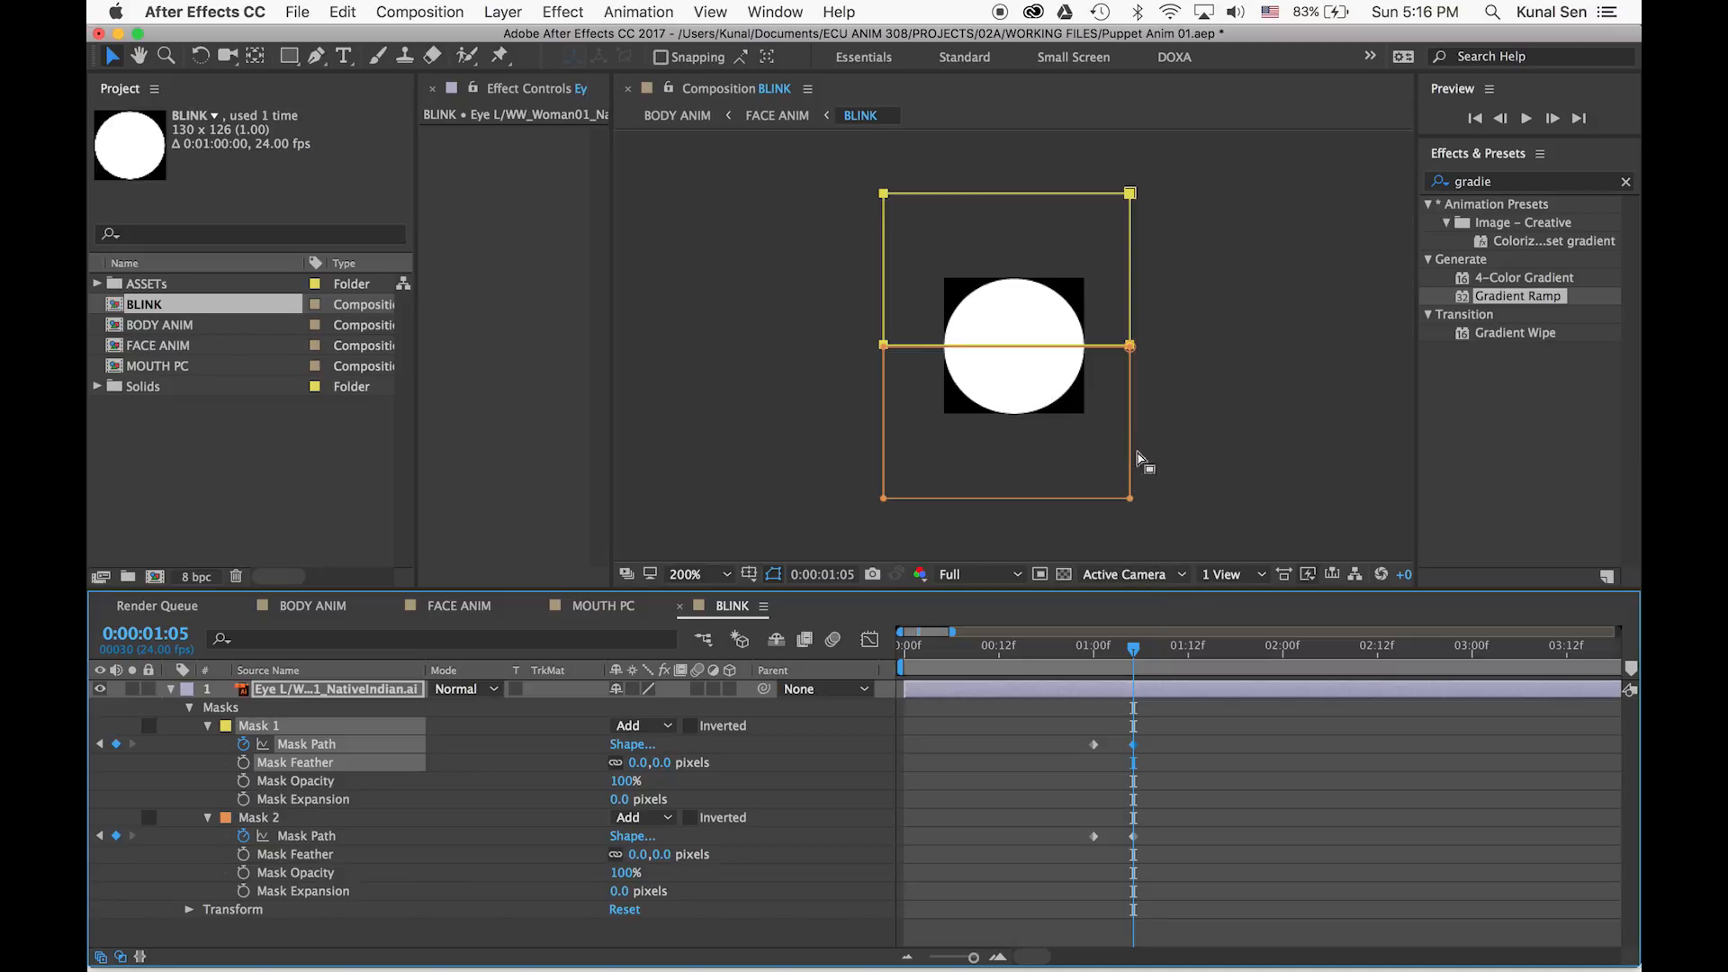
drag(1130, 194, 1130, 123)
drag(1163, 821, 1118, 861)
drag(1131, 347, 1132, 419)
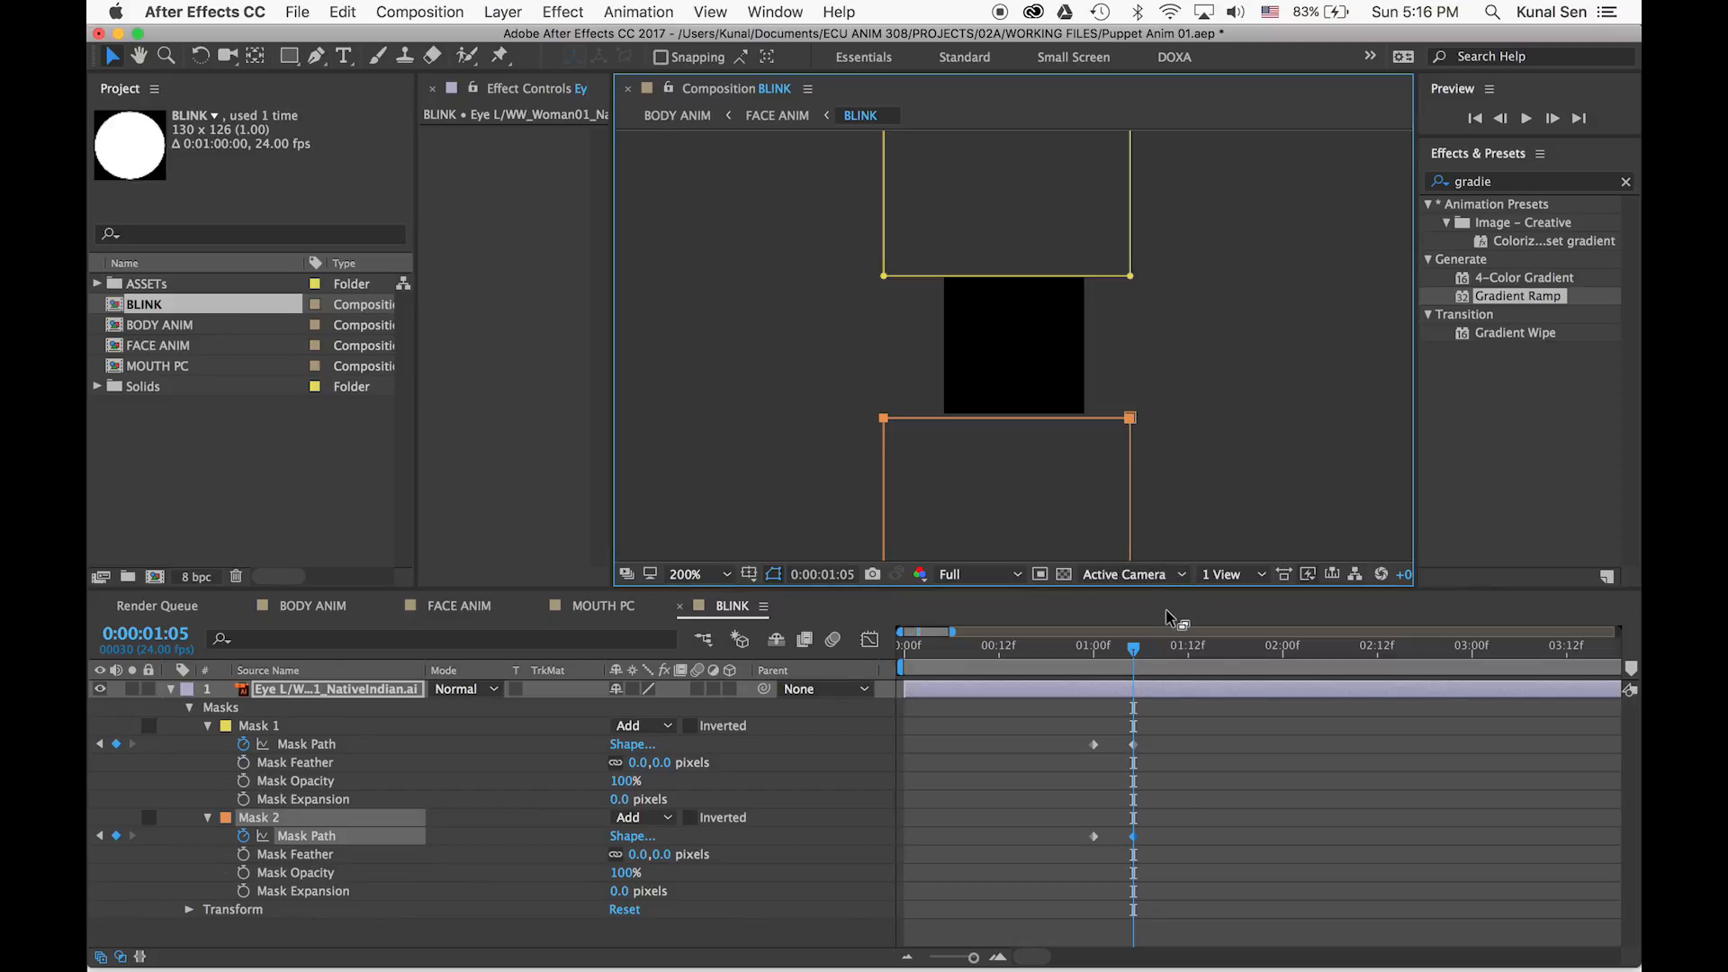
Copy the open-eye Mask Path keyframes of Mask 1 and Mask 2 from 0:00:01:05 and paste them at 0:00:00:19
drag(1095, 644, 1055, 646)
click(1150, 745)
click(1133, 744)
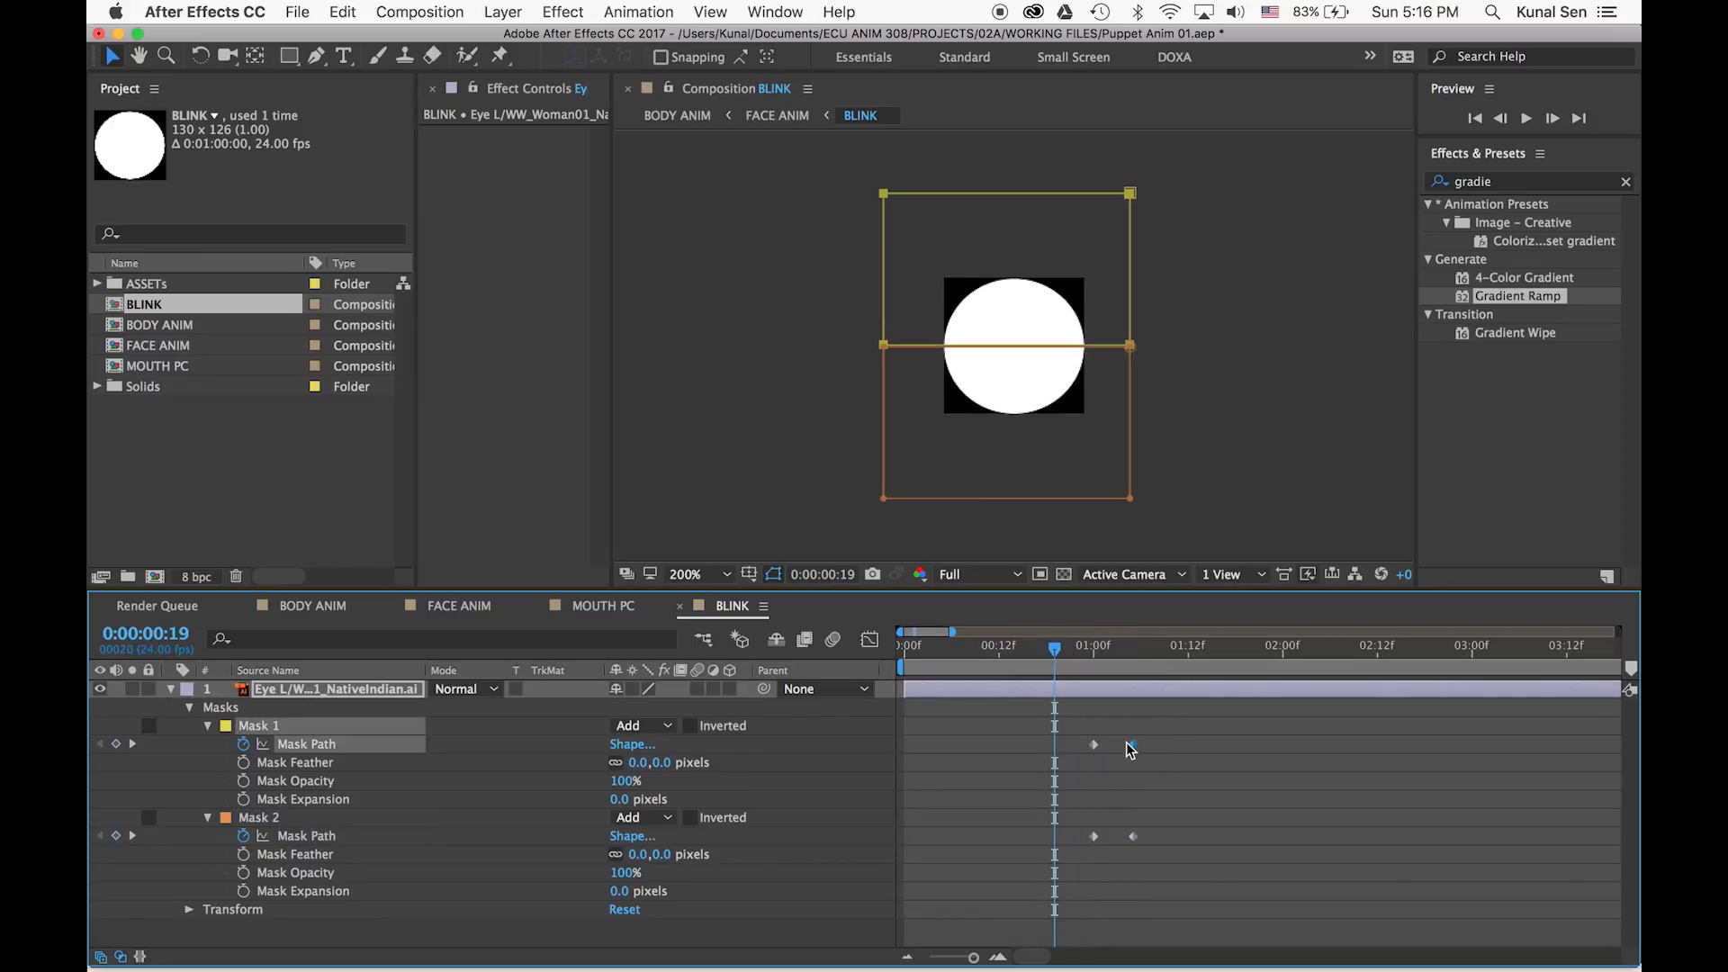
key(ctrl+c)
key(ctrl+v)
click(1134, 836)
key(ctrl+c)
key(ctrl+v)
Preview the blink animation in BLINK, and play it back on the face in FACE ANIM
drag(1055, 648, 1143, 662)
click(1016, 650)
key(space)
key(space)
click(1007, 648)
click(459, 606)
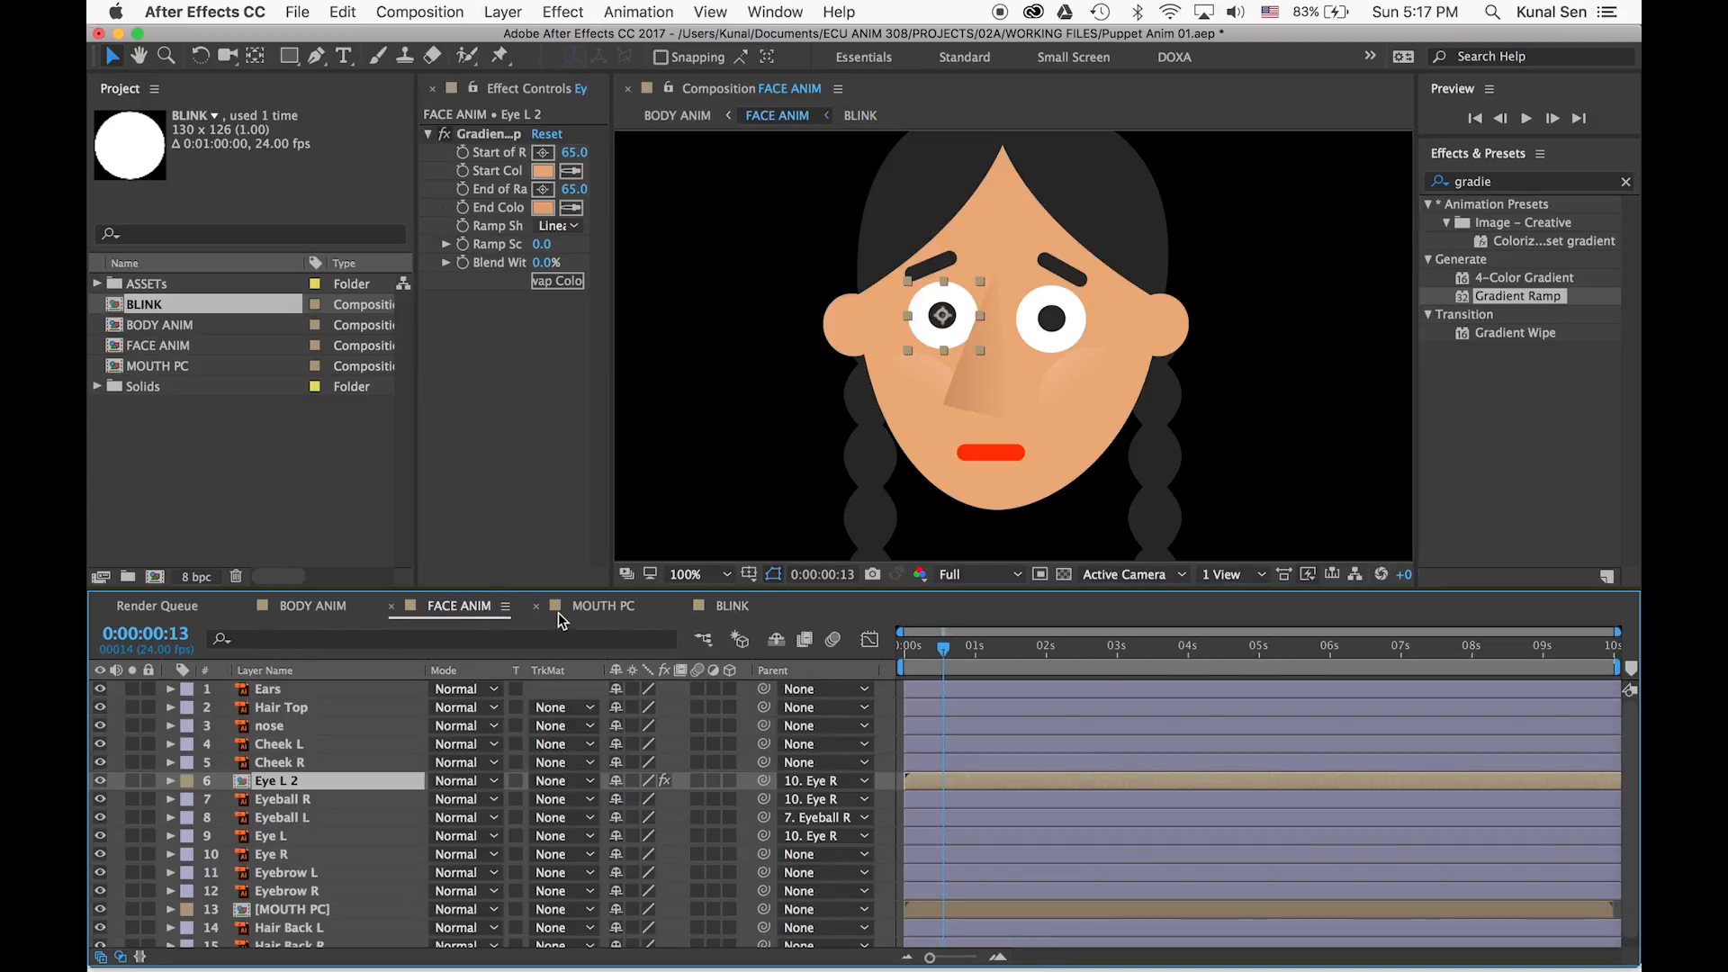
key(space)
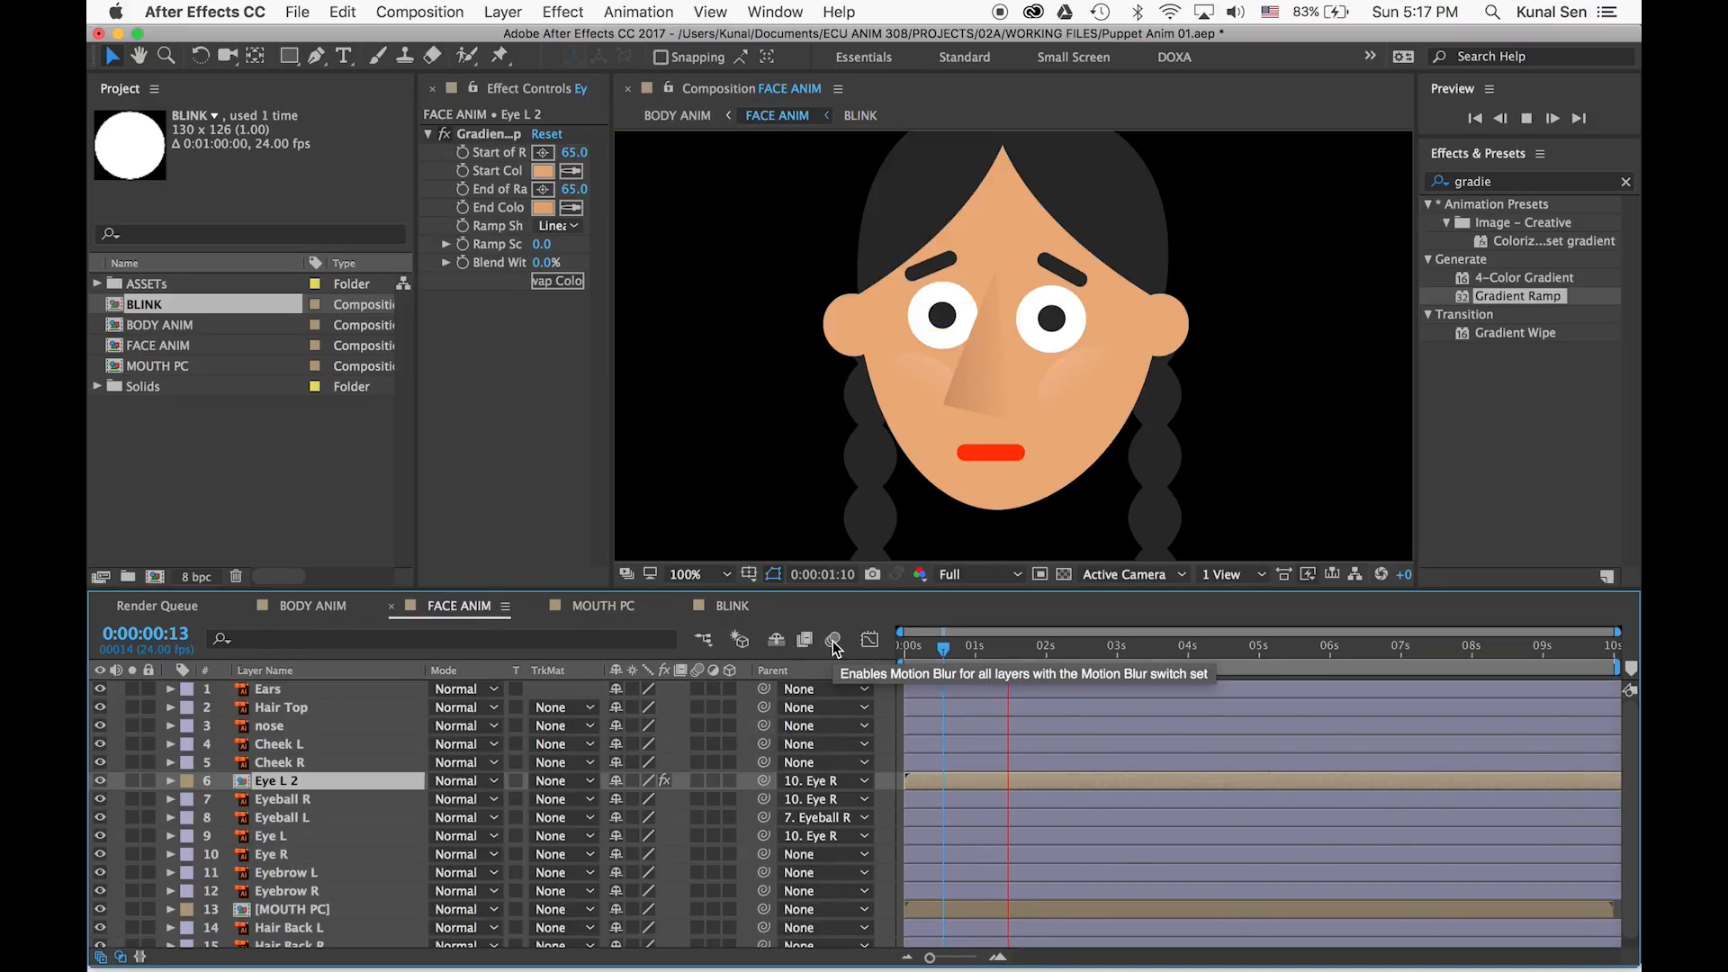
key(space)
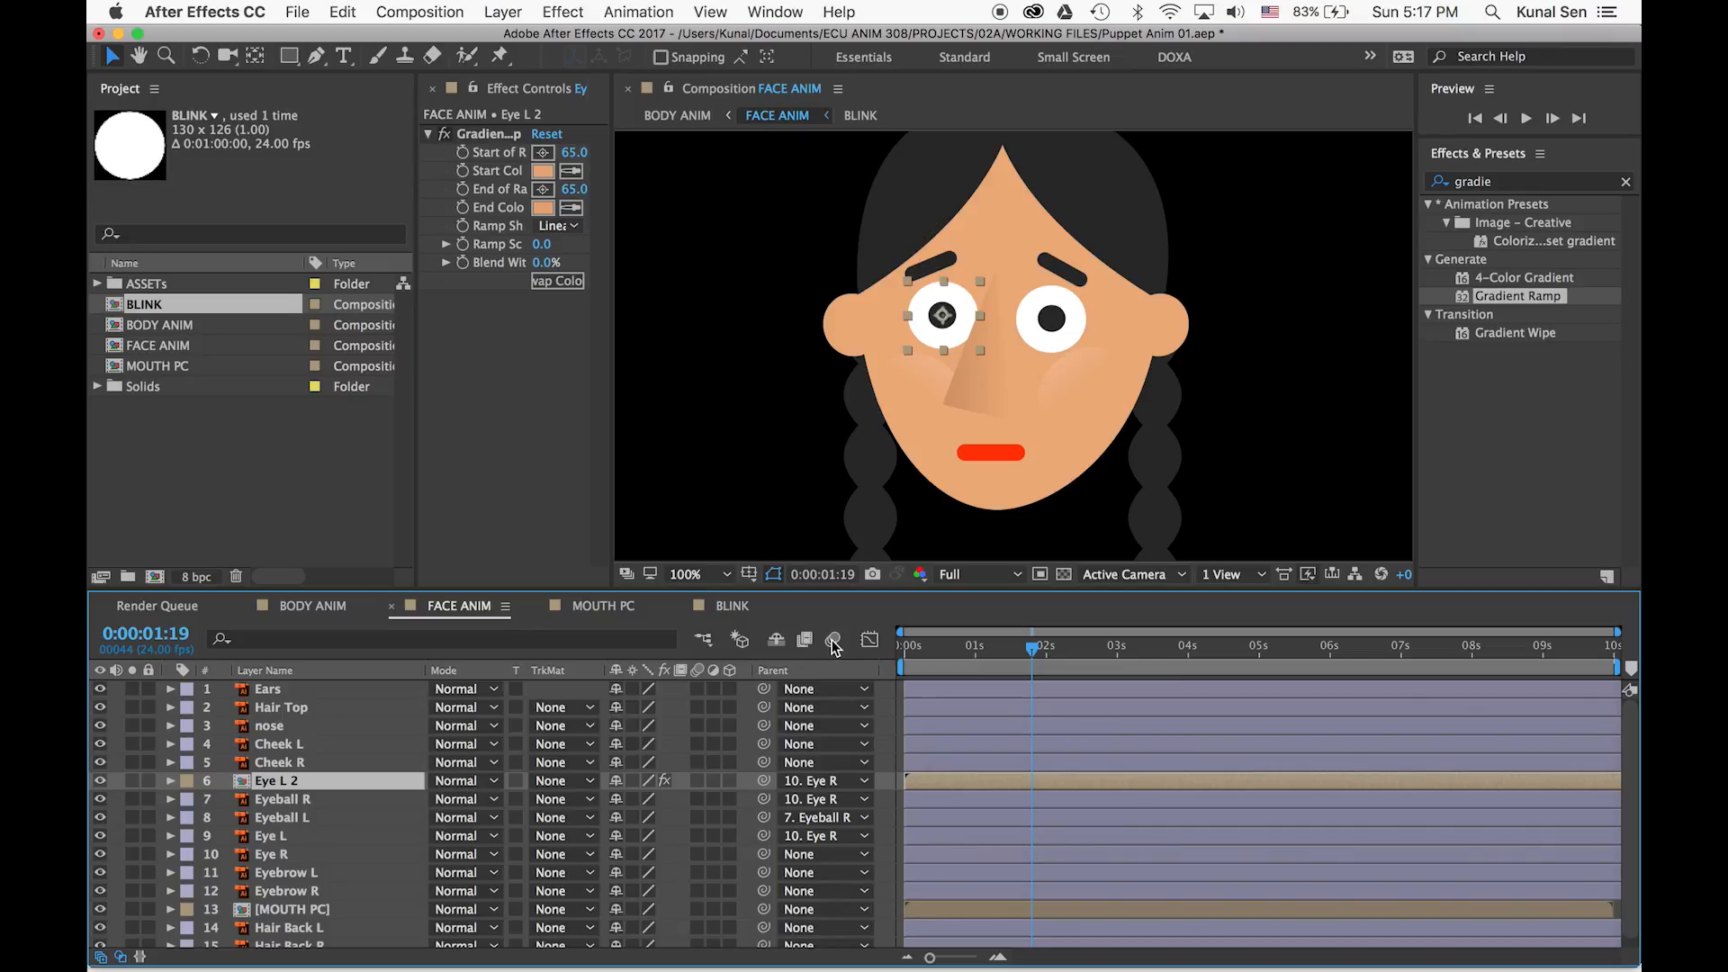
In BLINK, apply Easy Ease to the closed-eye Mask Path keyframes of both masks at 0:00:01:00
click(731, 606)
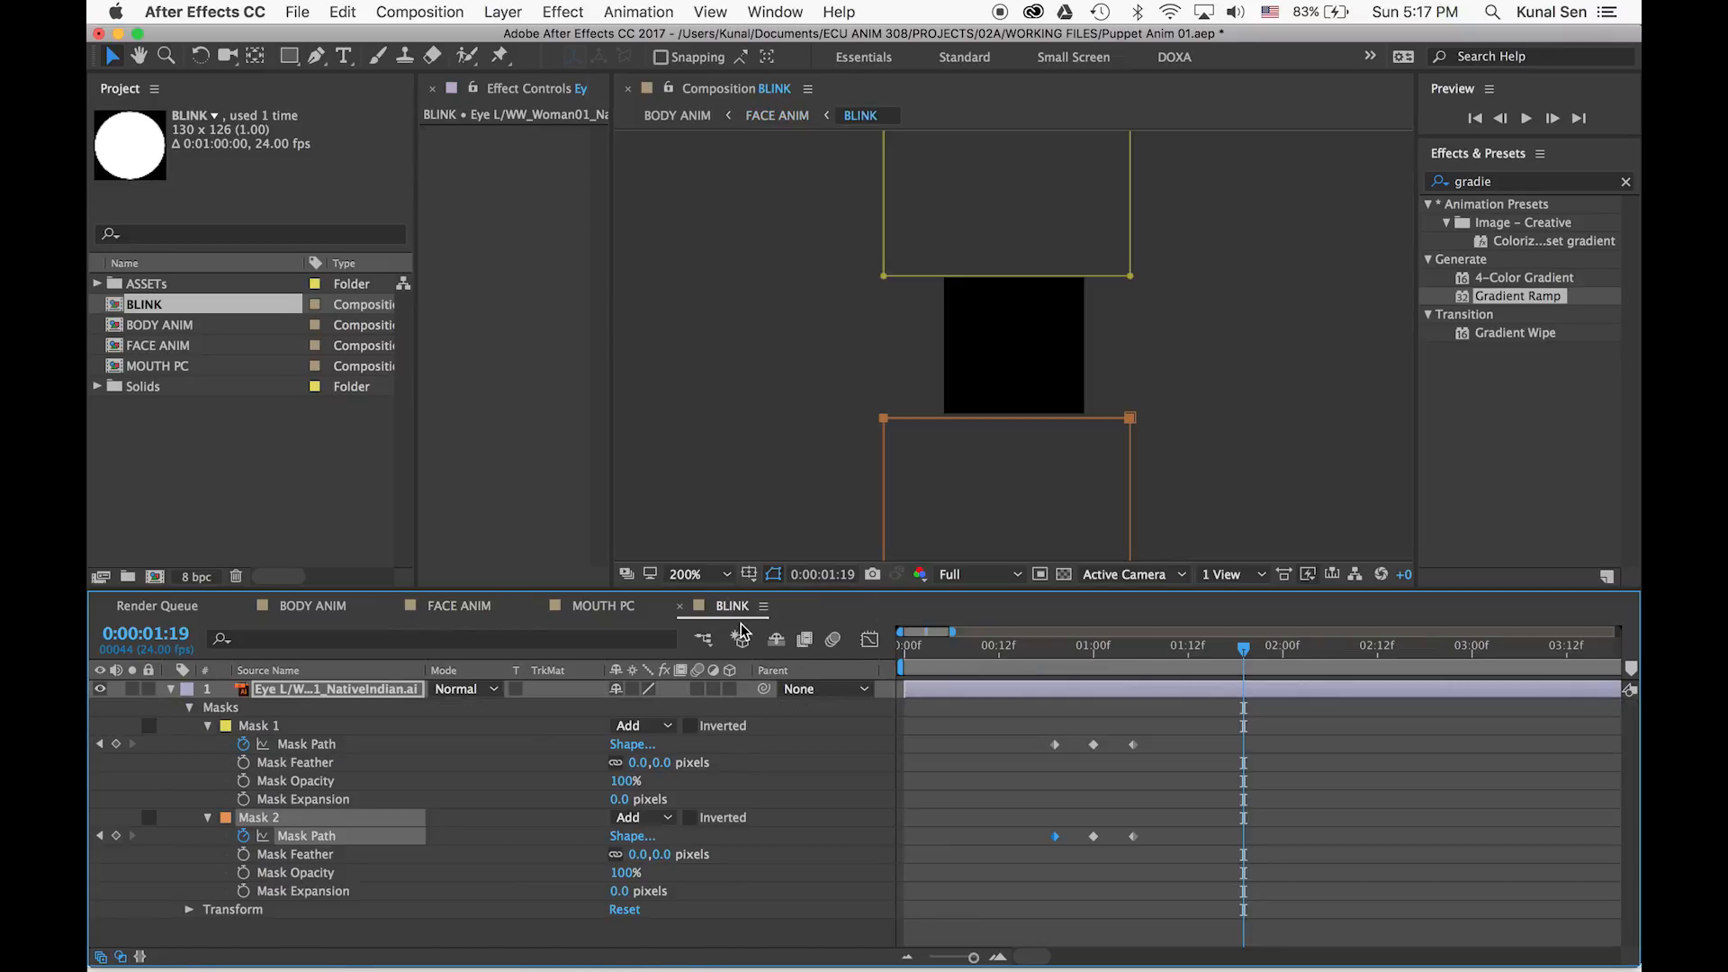
click(1093, 648)
key(F9)
drag(1115, 856, 1035, 844)
click(1369, 818)
Preview the blink and move the outer Mask Path keyframes of both masks one frame farther from the closed-eye keyframes
key(space)
key(space)
drag(1055, 744, 1046, 744)
drag(1133, 744, 1140, 744)
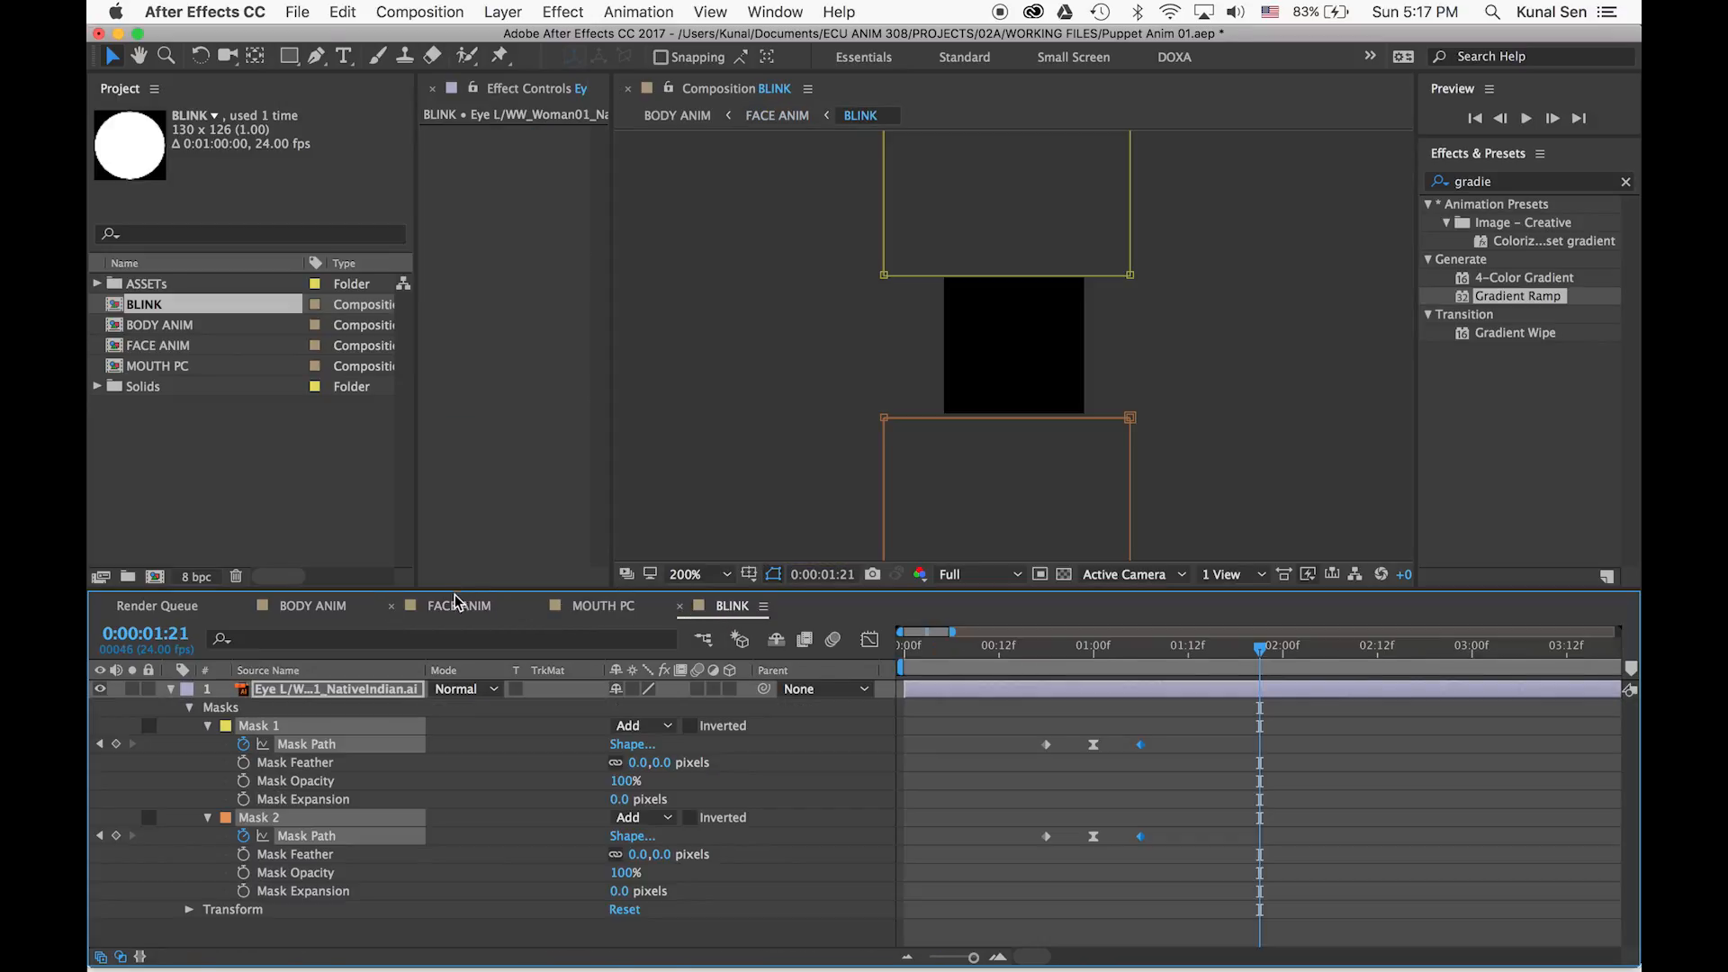
In FACE ANIM, duplicate the Eye R layer and place the copy directly below Eye L 2, above Eyeball R
click(457, 605)
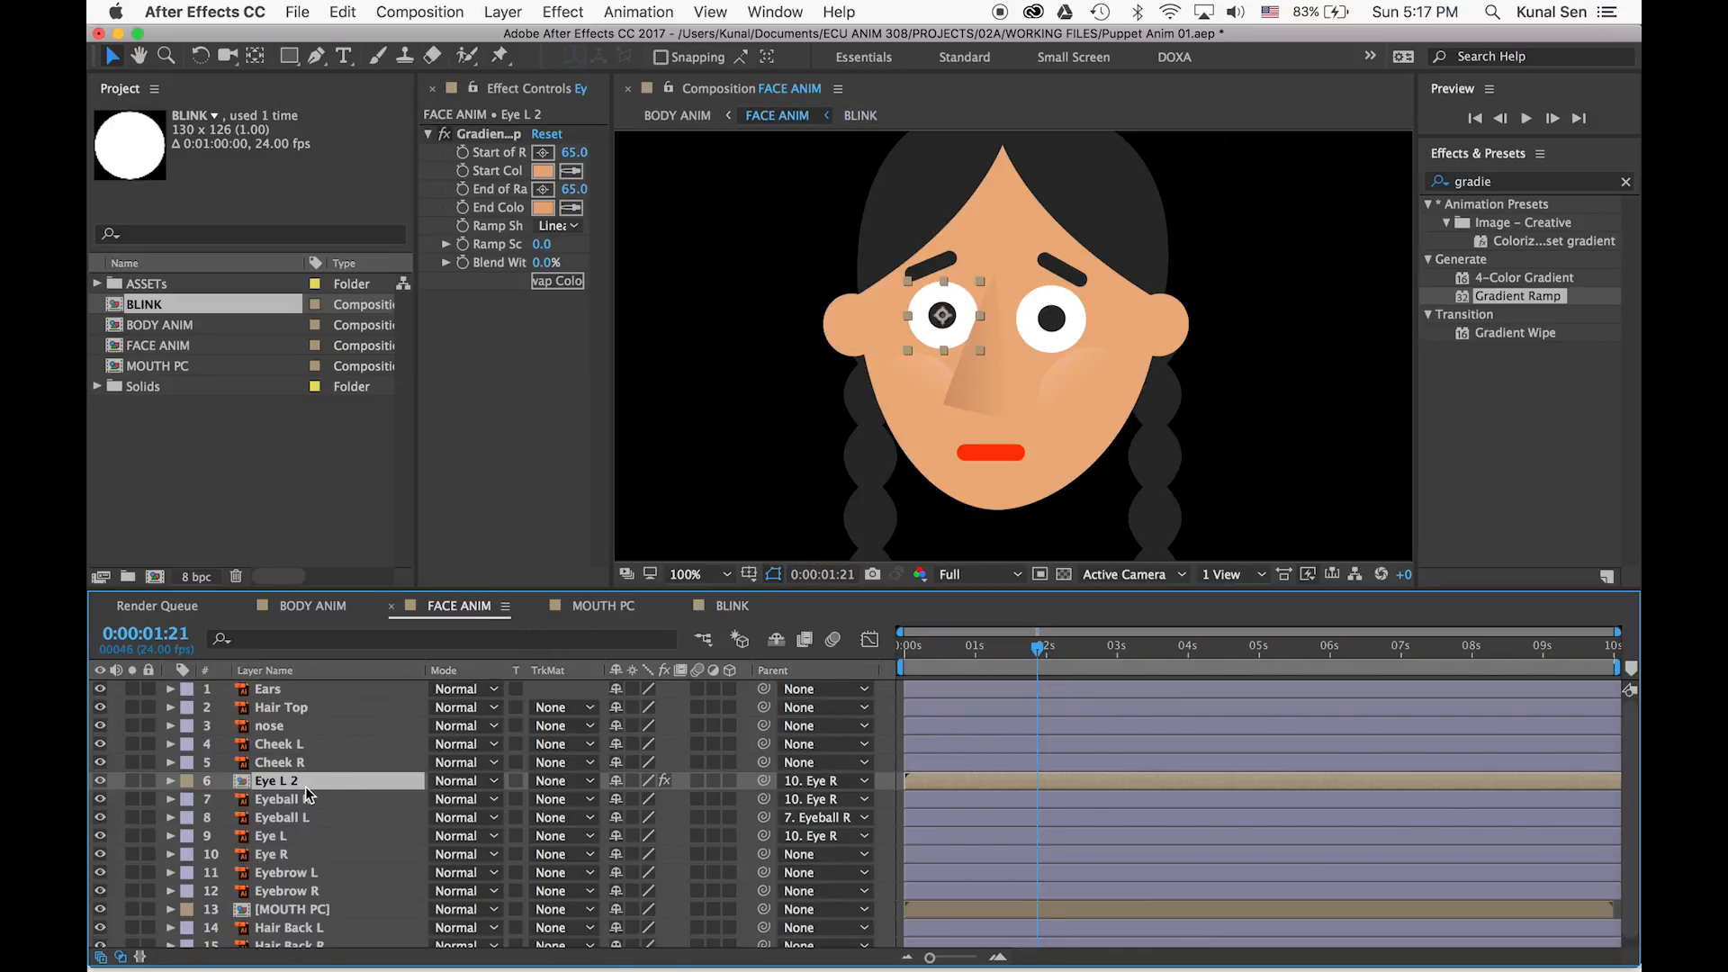
click(288, 873)
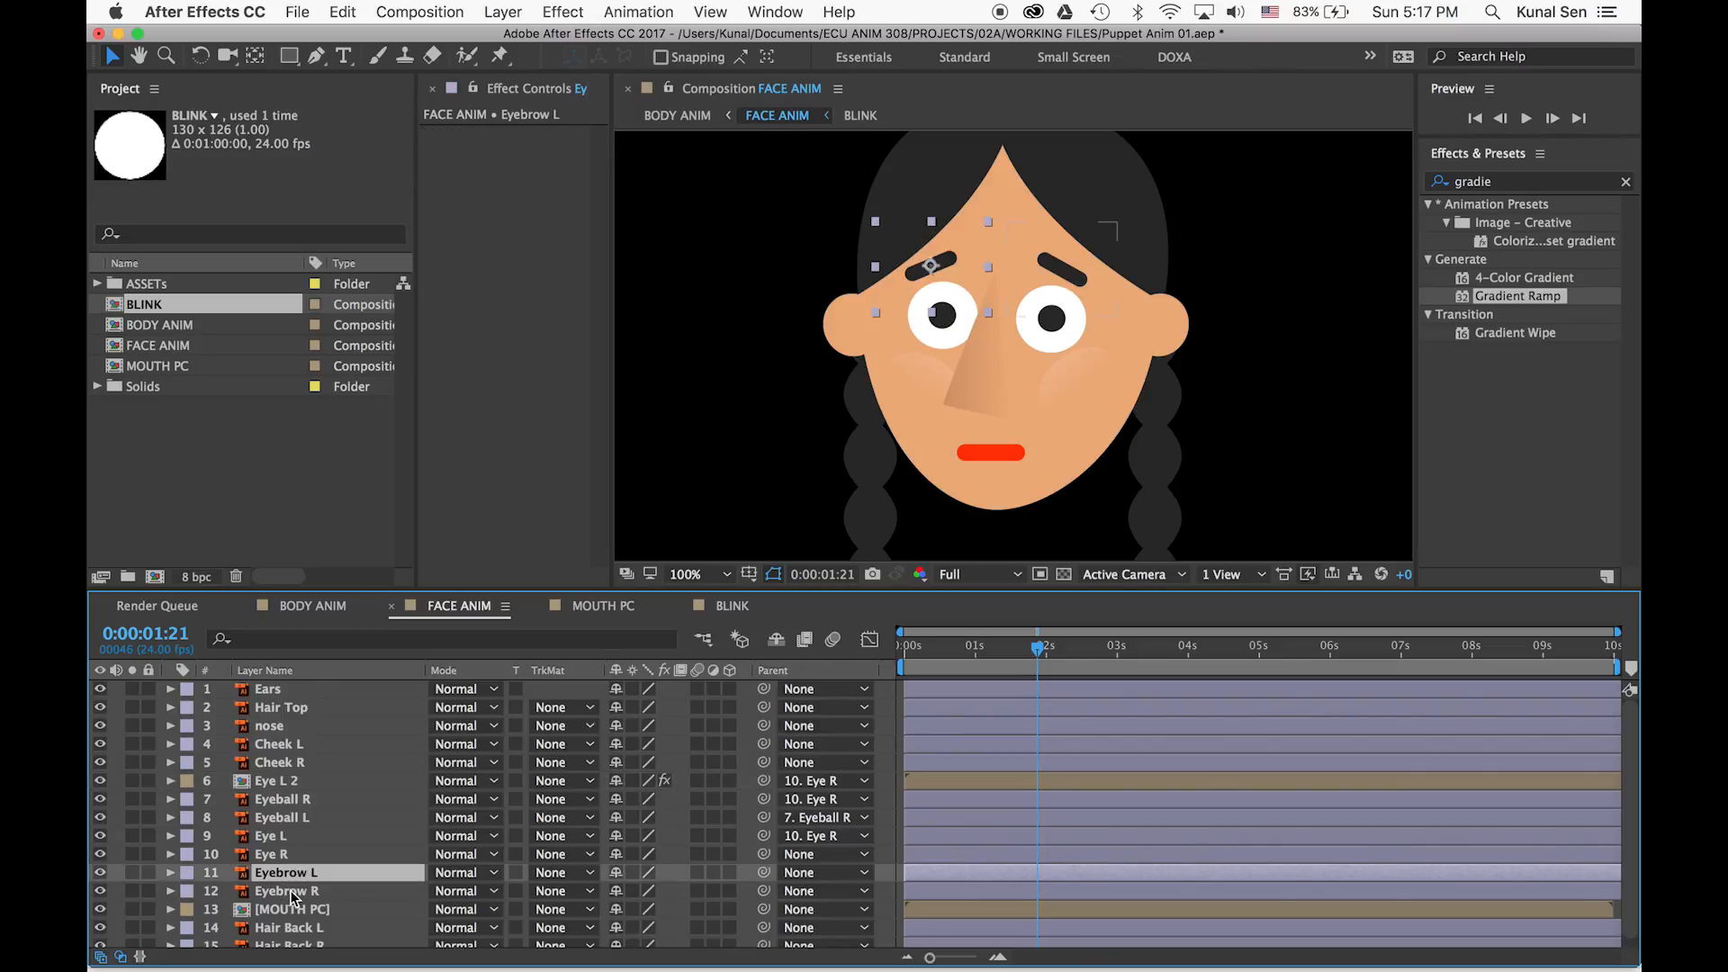
click(284, 856)
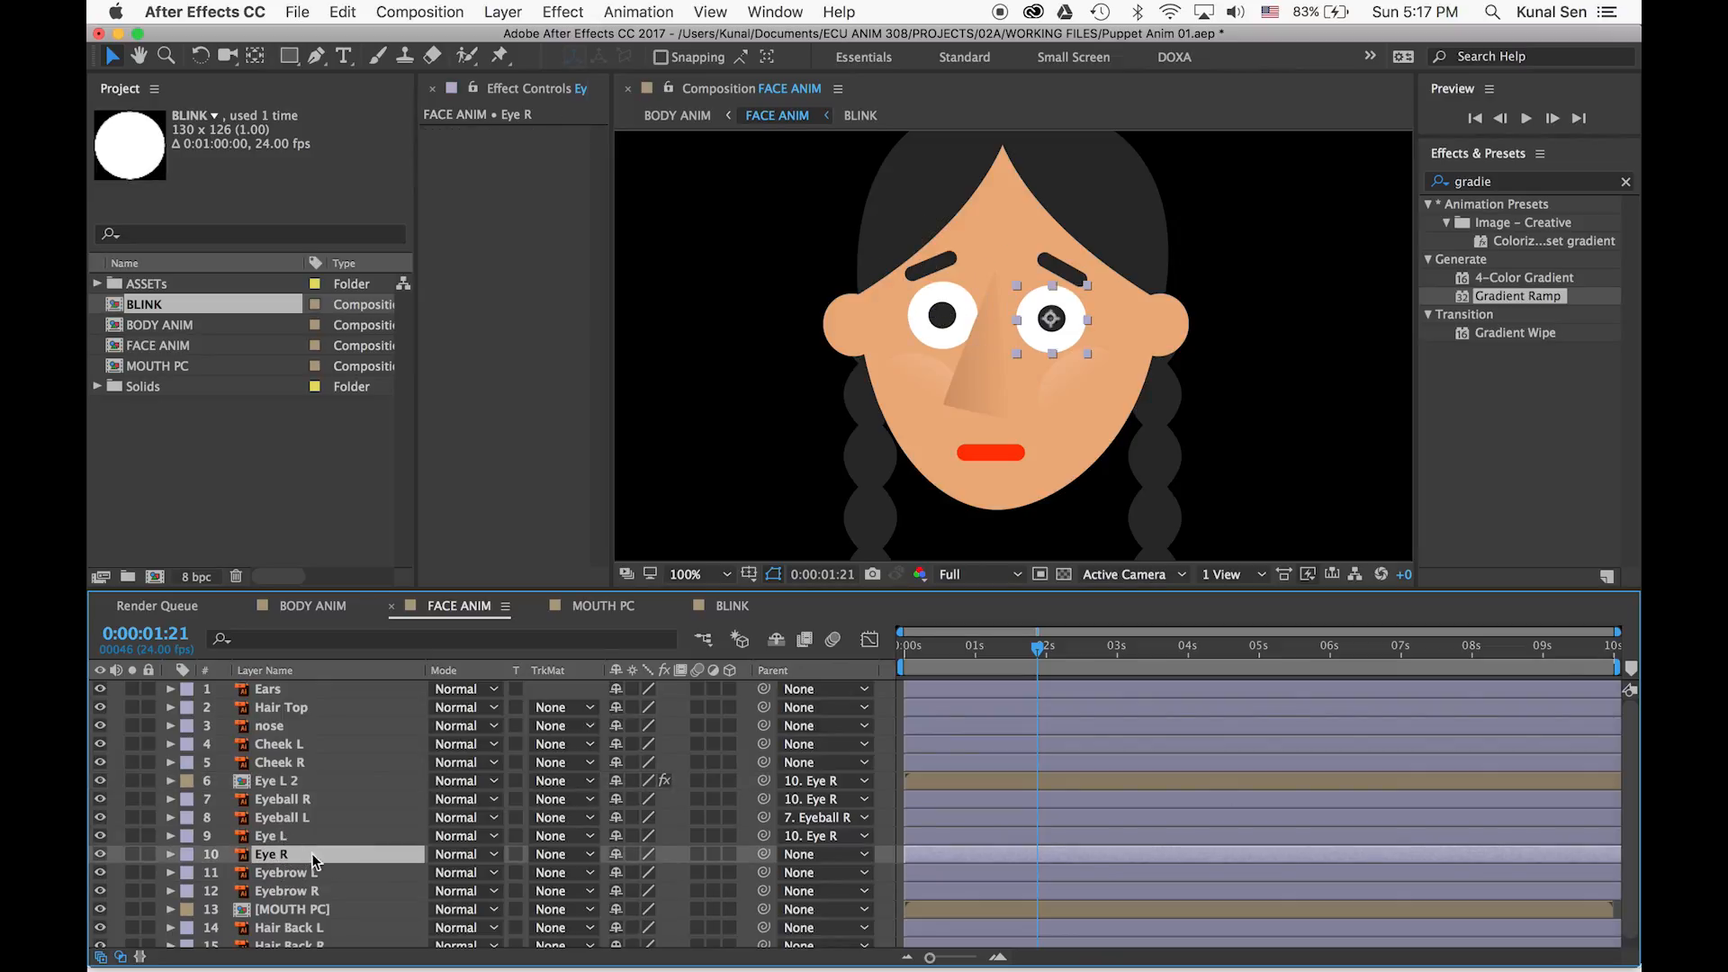
key(ctrl+d)
drag(306, 854, 302, 799)
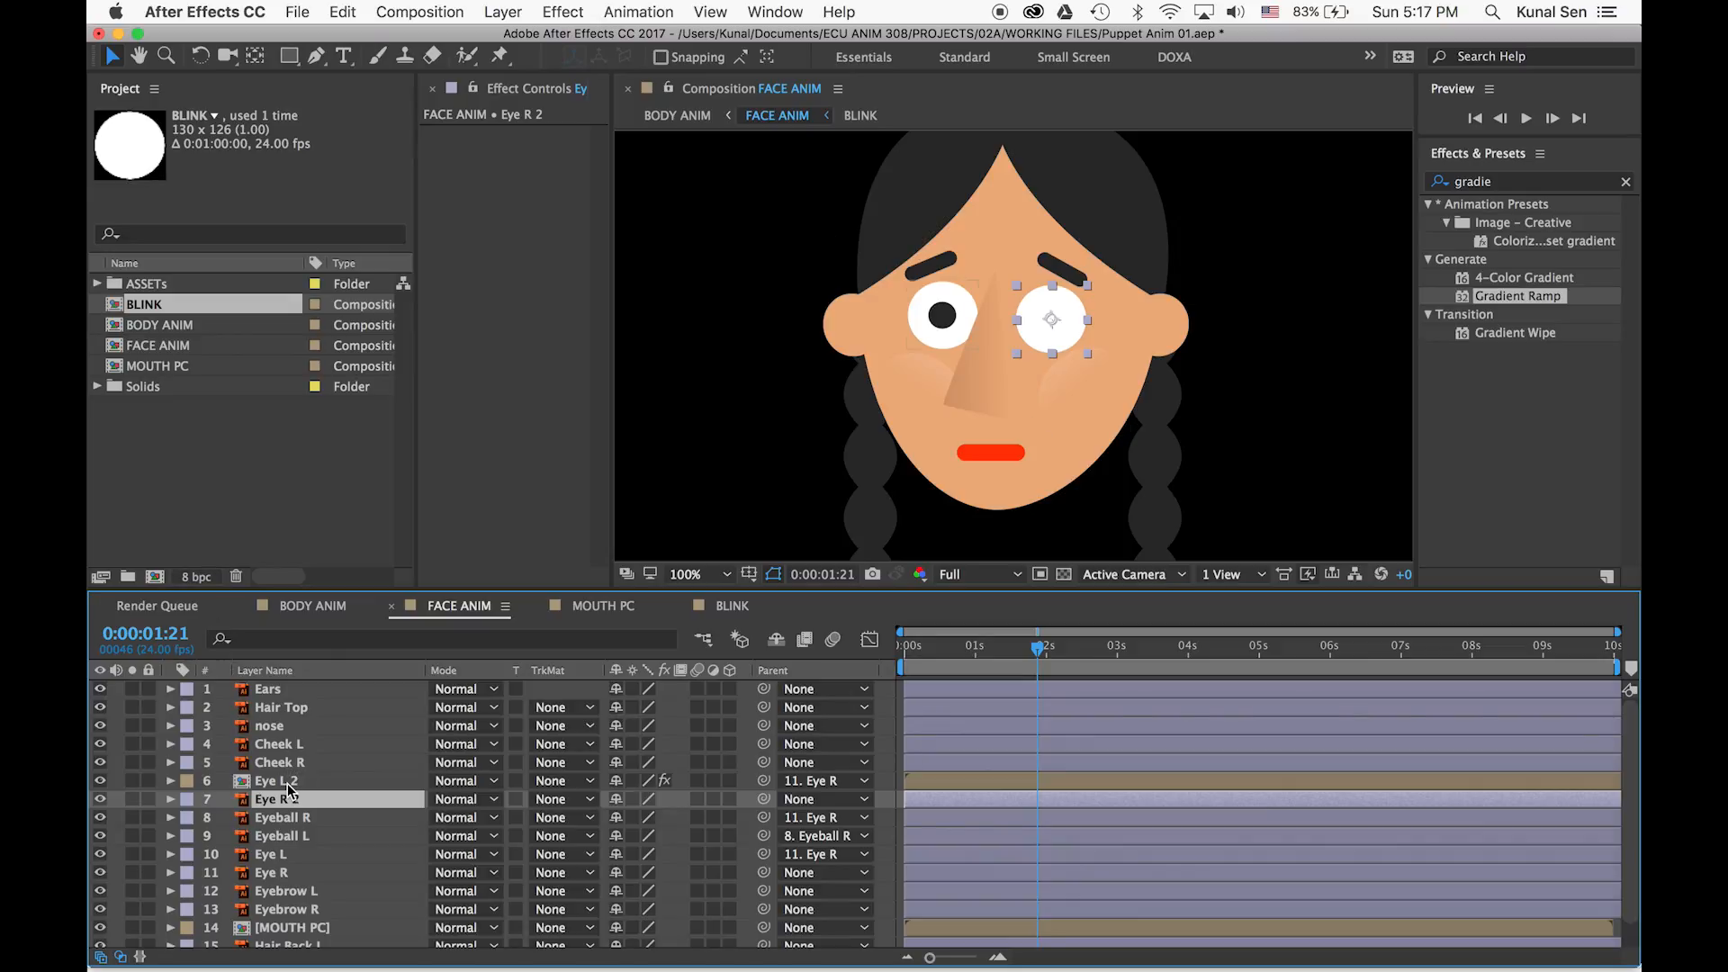
Reveal the source composition of Eye L 2 in the project and compare the layer and source names
click(270, 780)
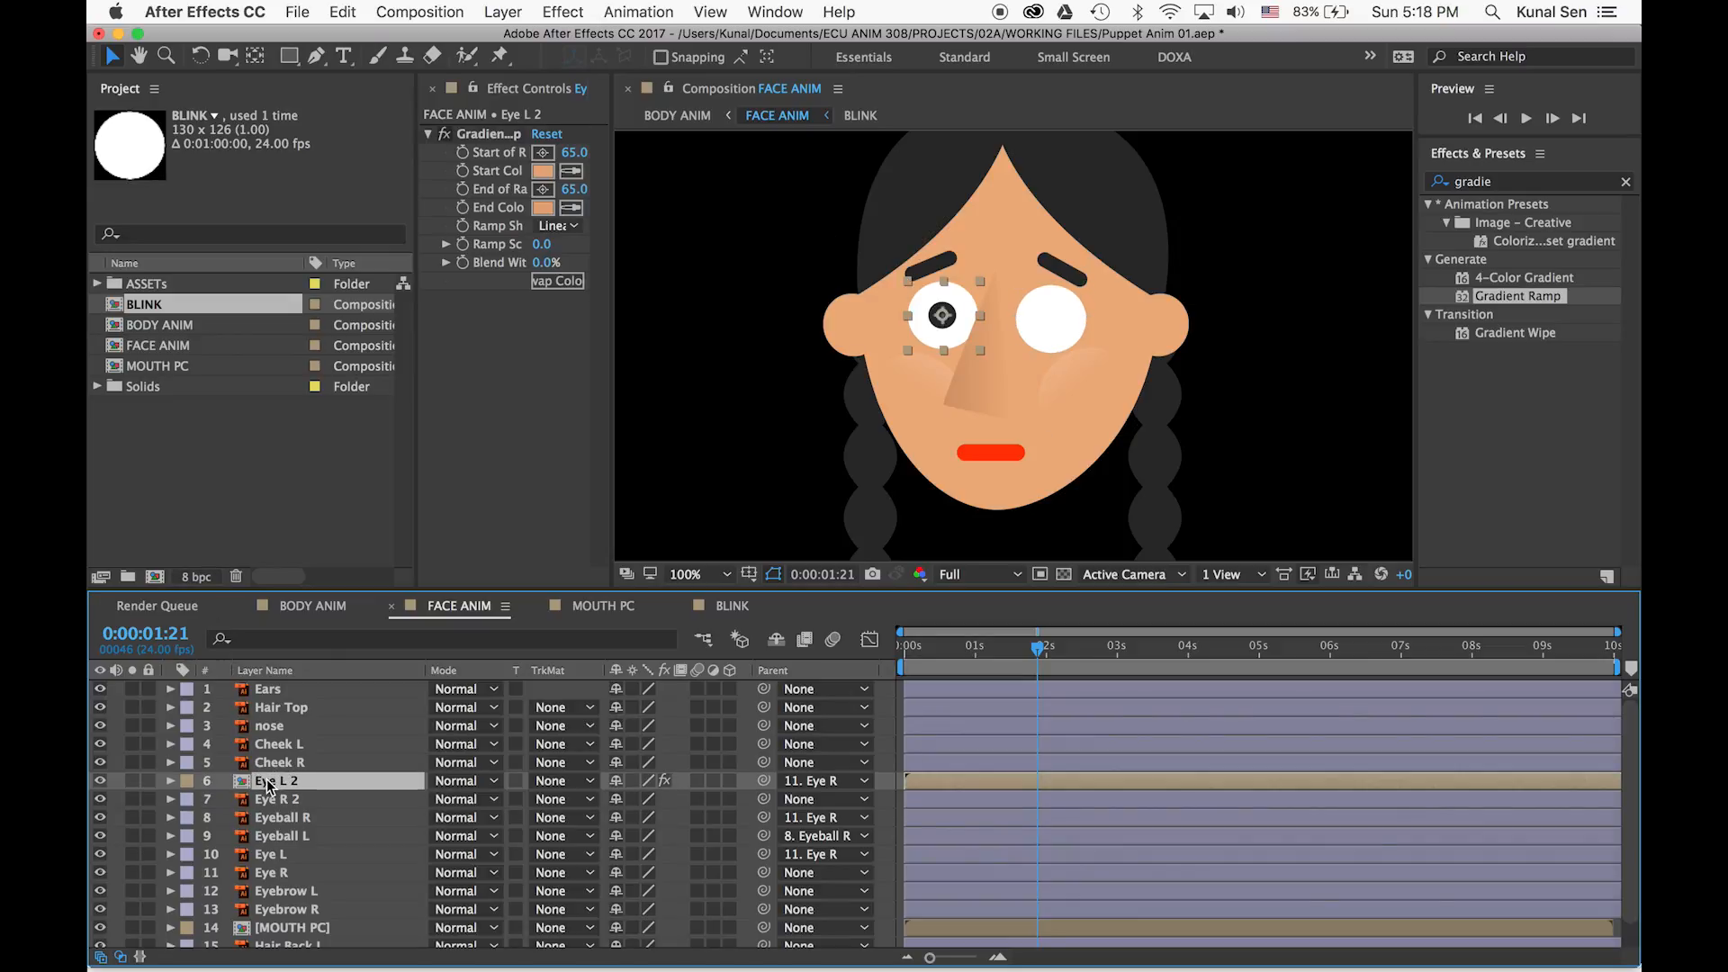
click(274, 800)
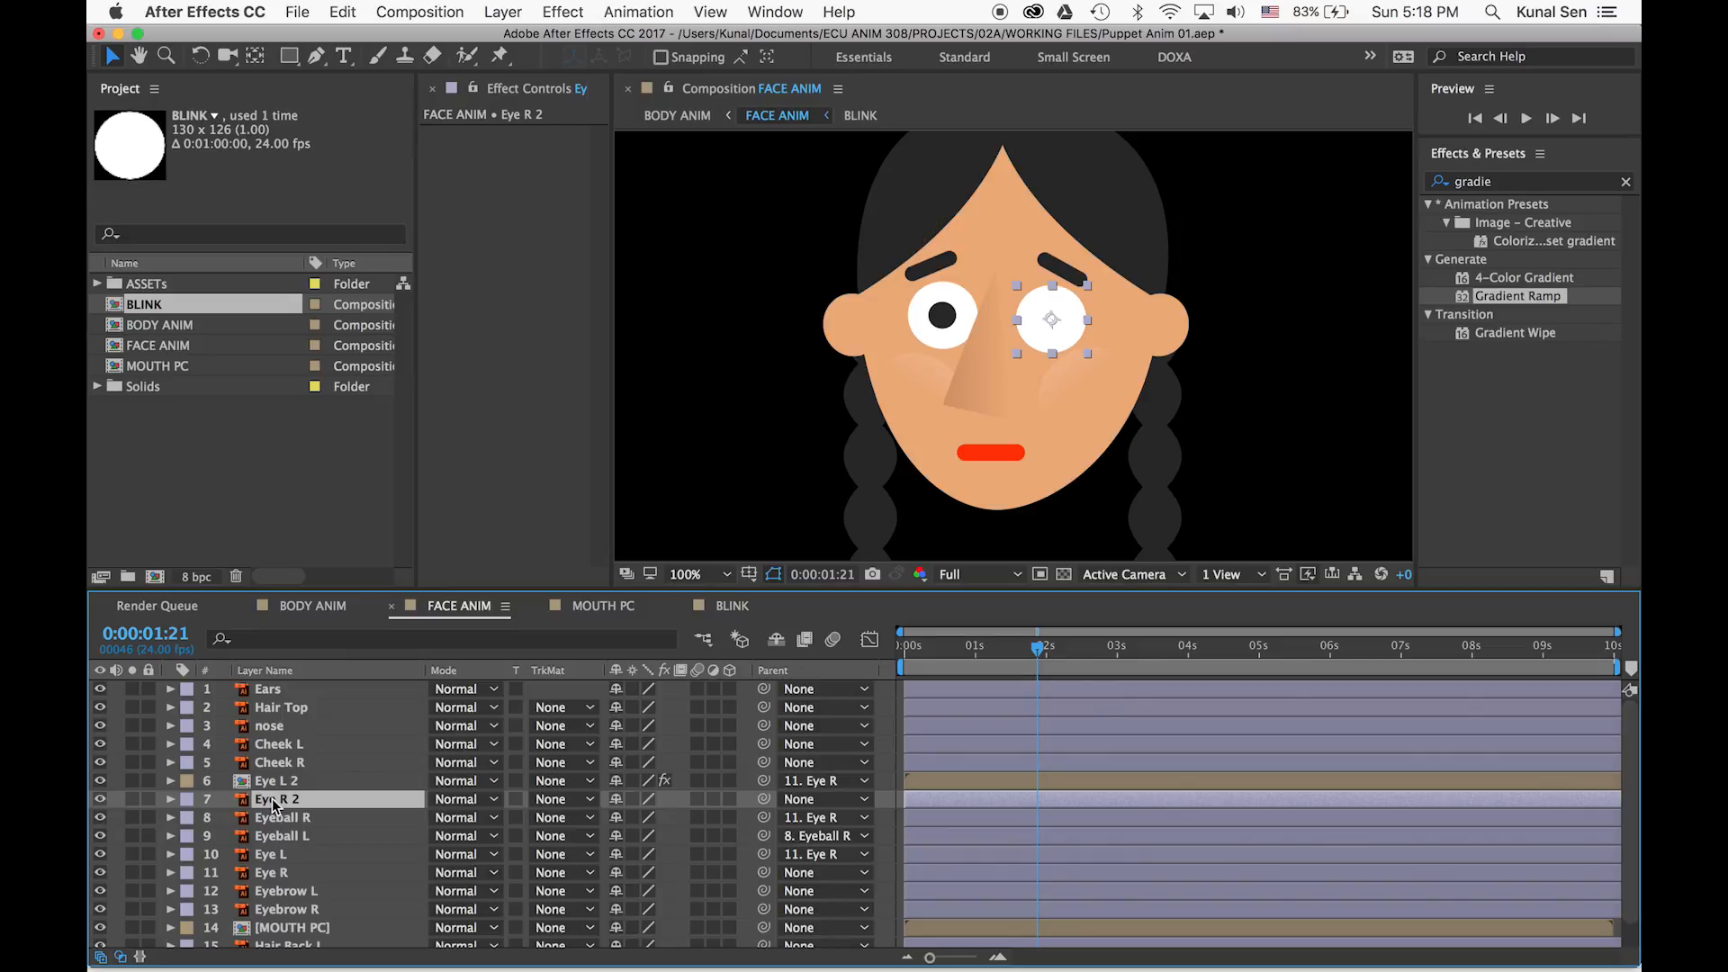
click(268, 782)
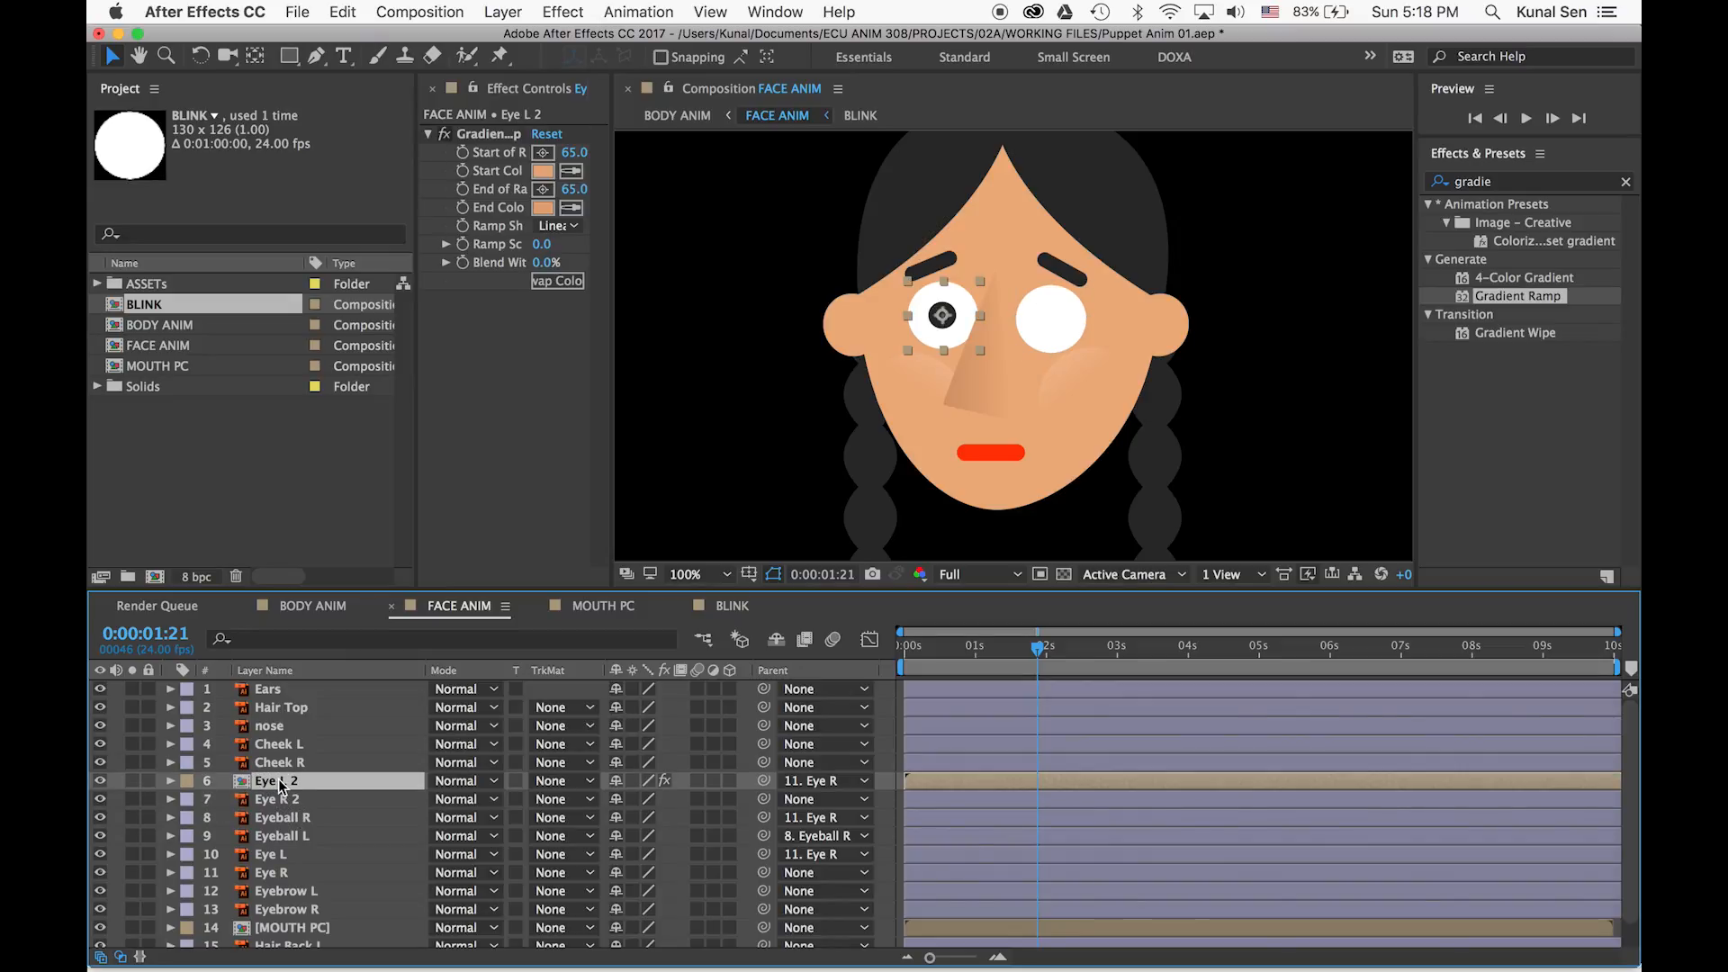
right_click(280, 783)
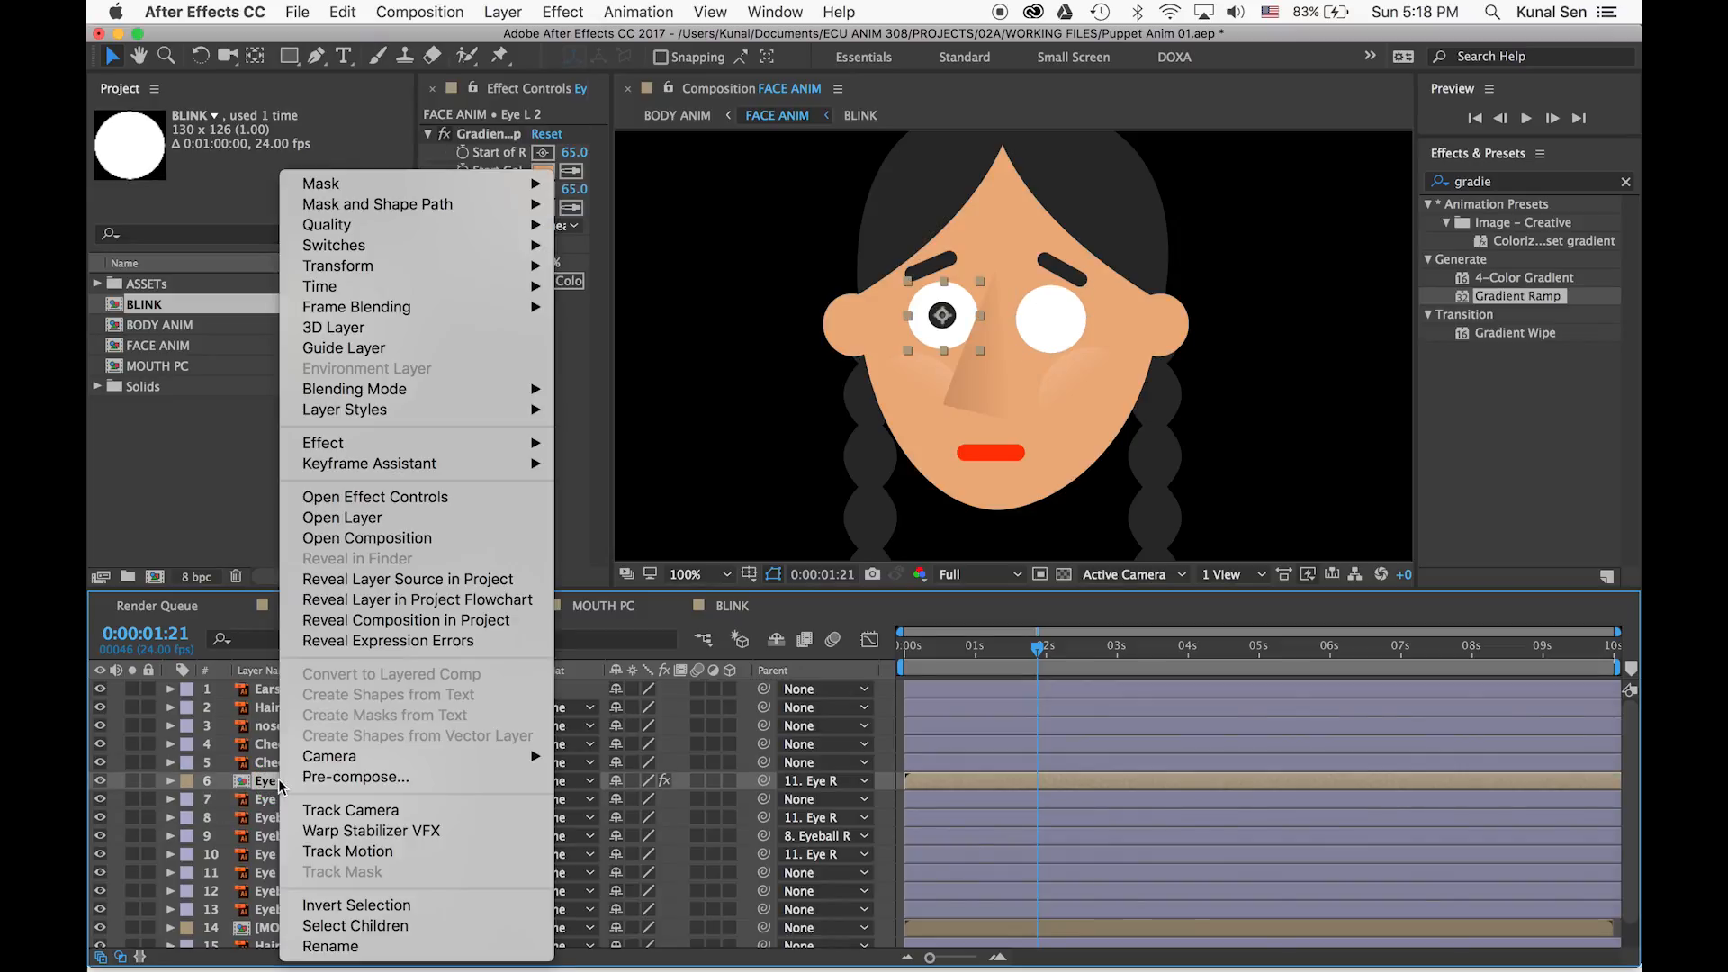
click(353, 583)
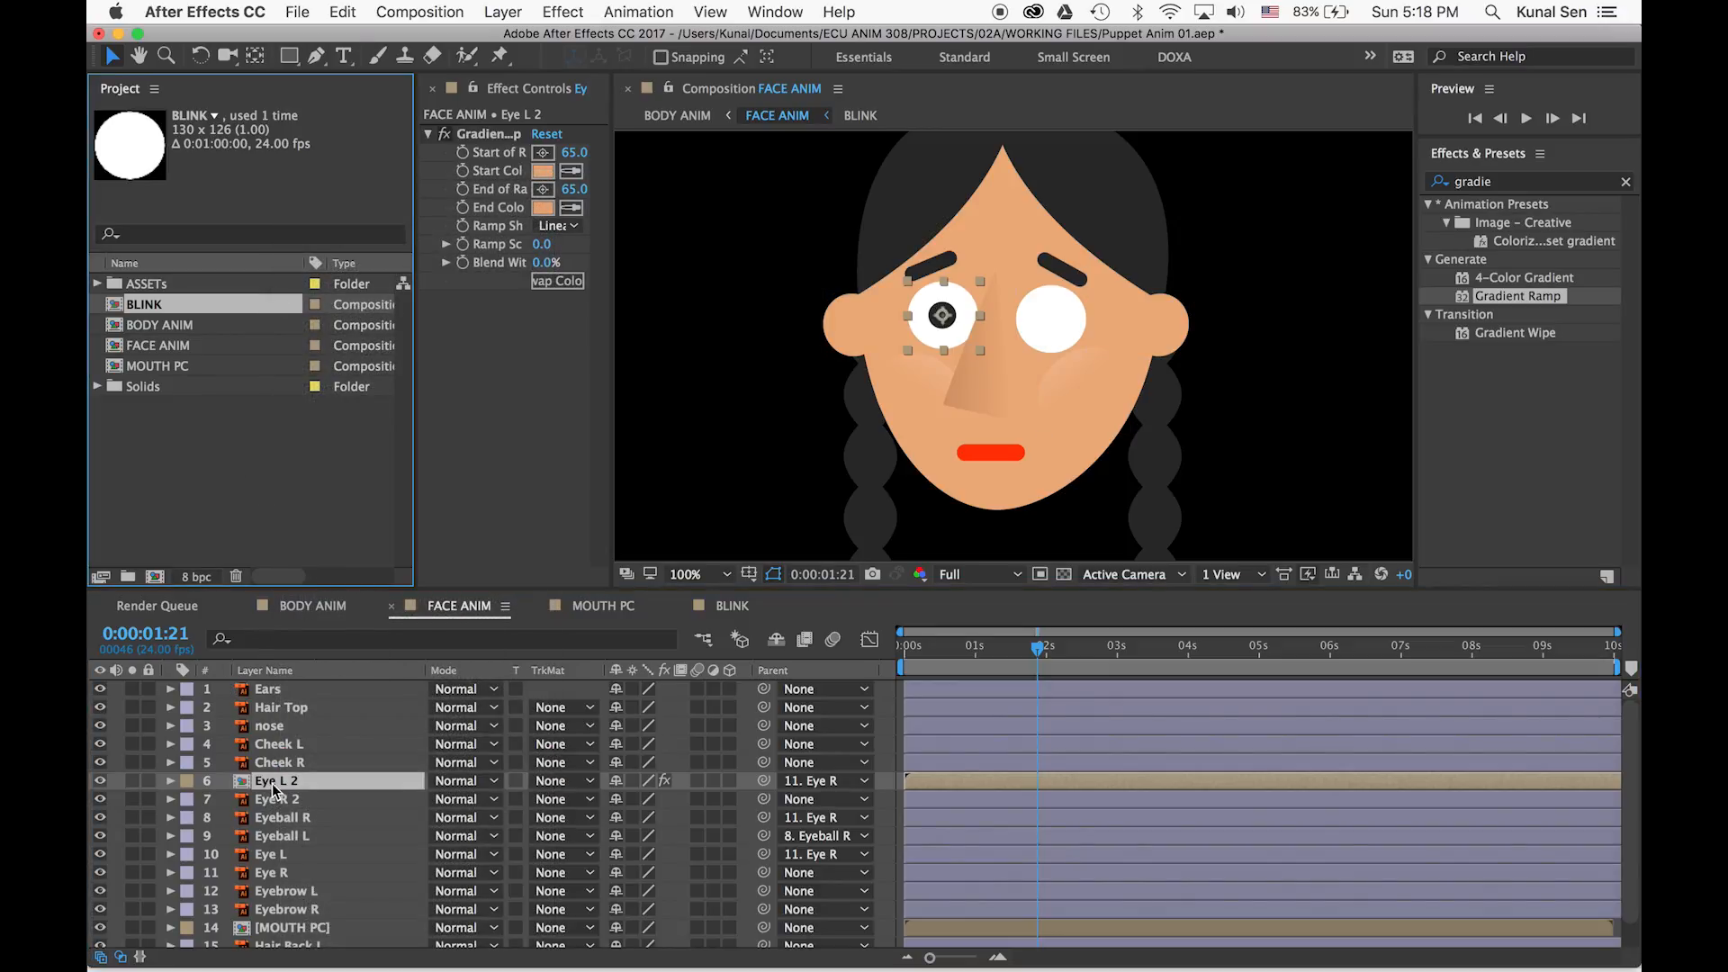
click(288, 674)
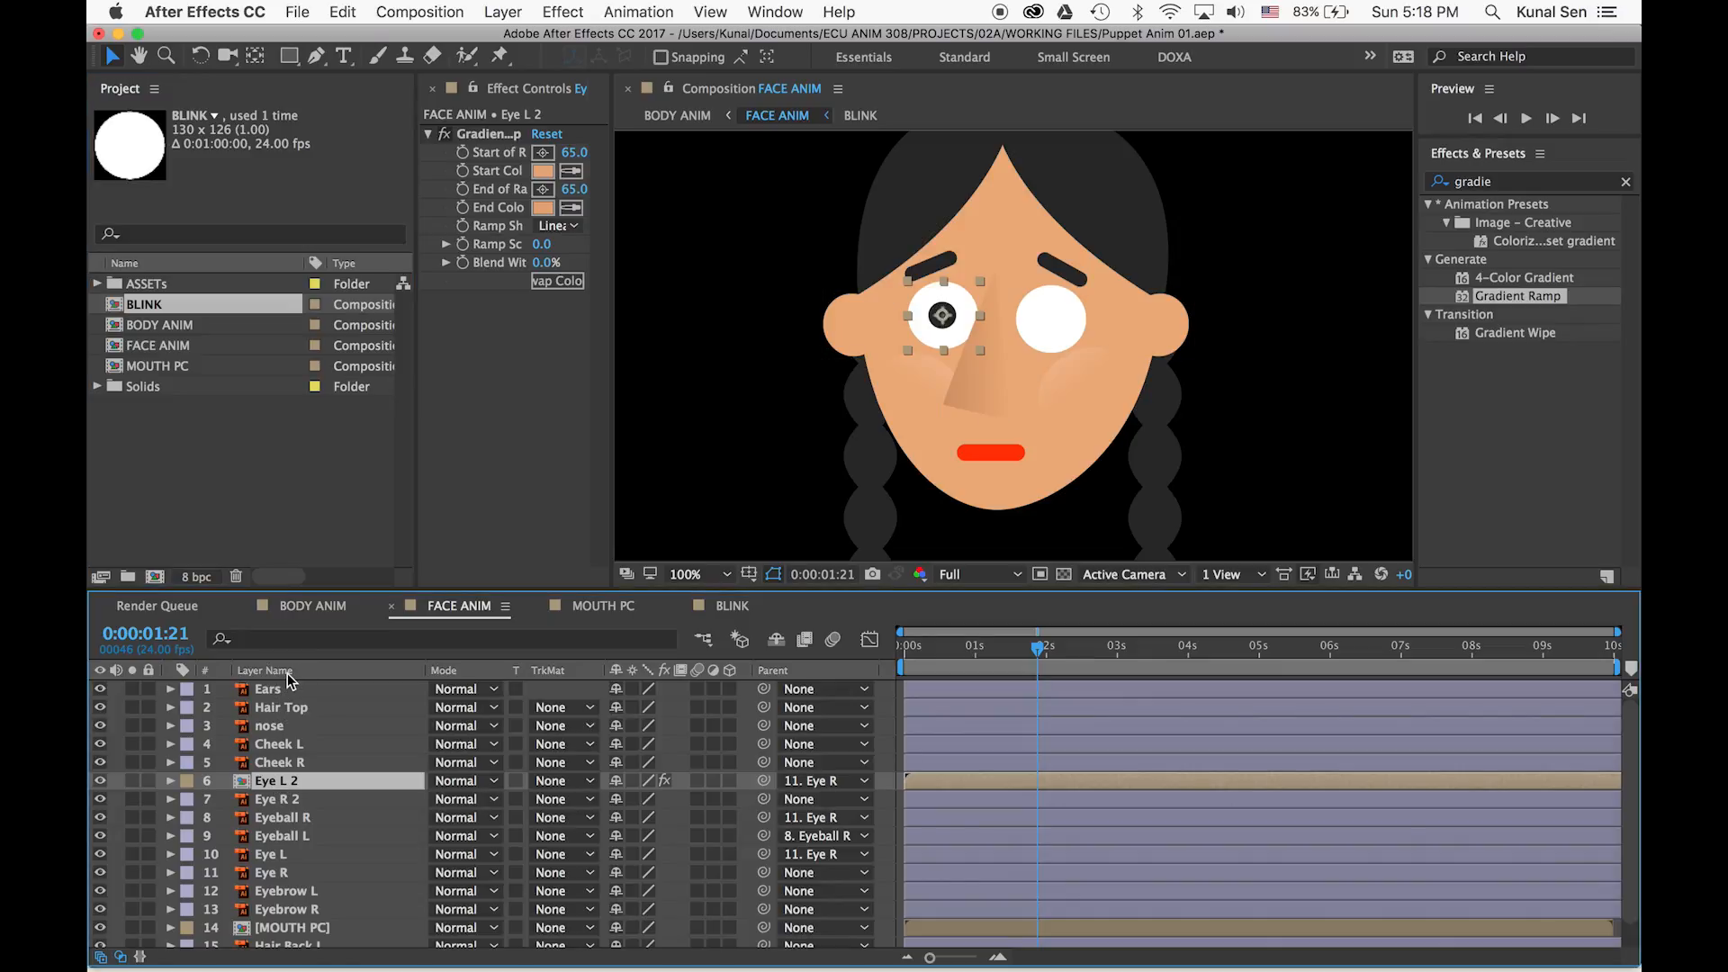
click(288, 673)
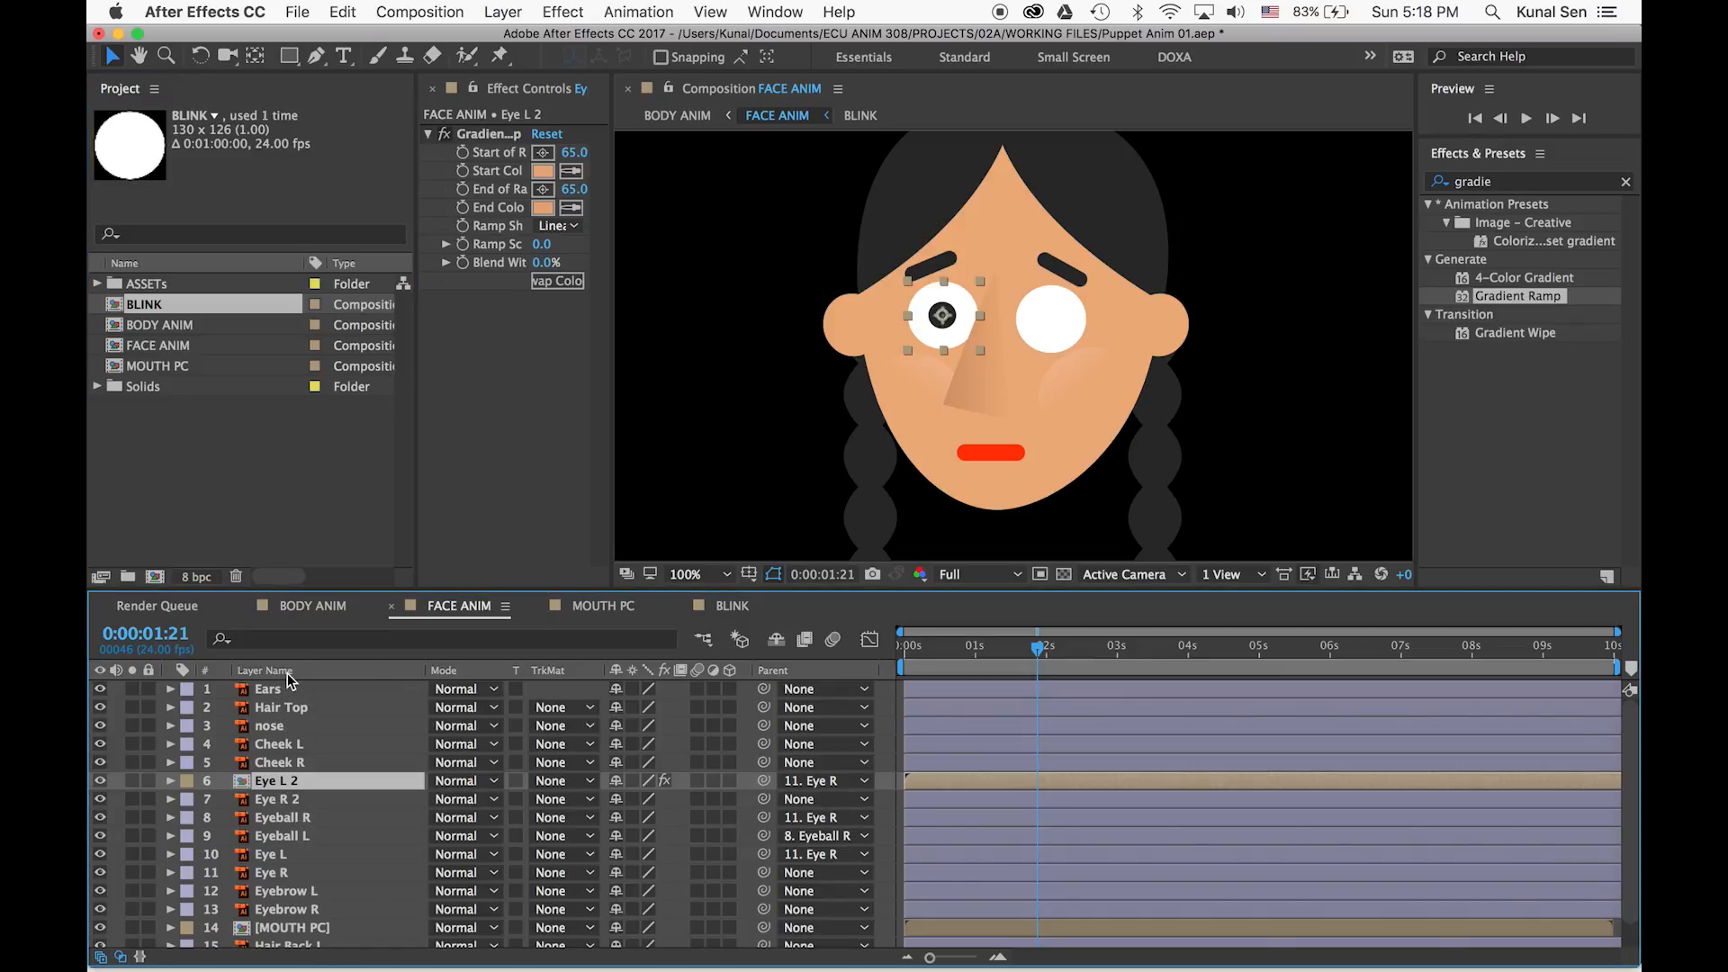
Replace the source of Eye R 2 with the BLINK composition and scrub through the blink to check both eyes
click(277, 797)
click(120, 307)
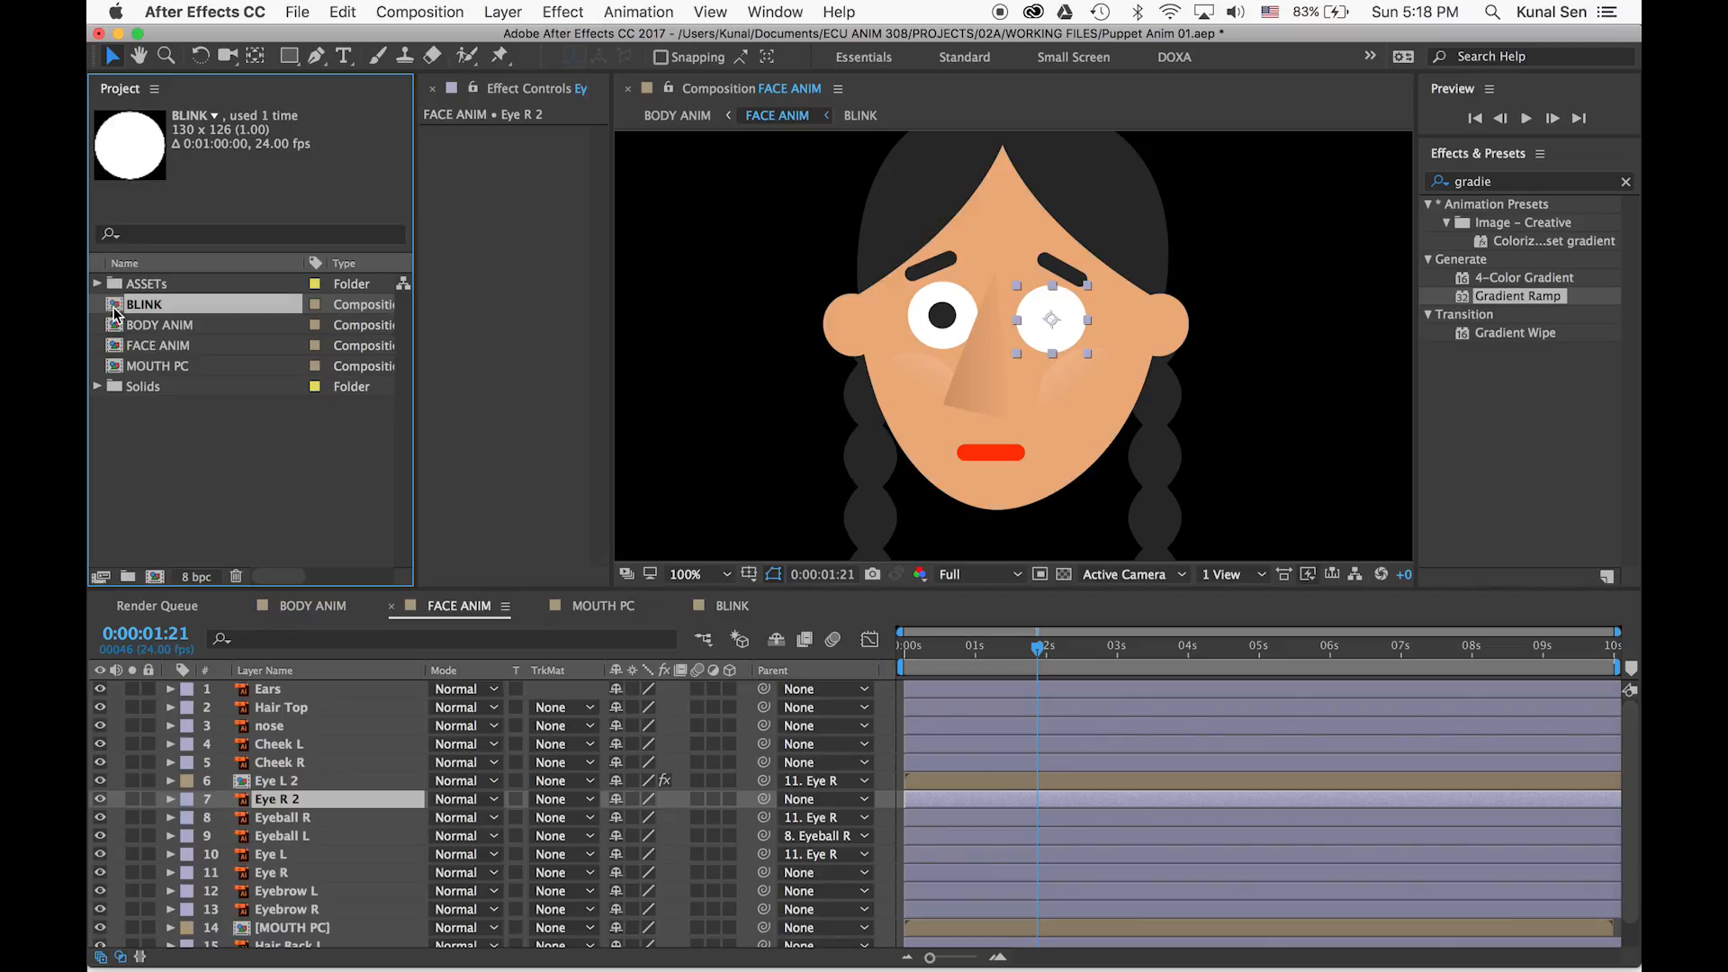
drag(114, 308, 273, 804)
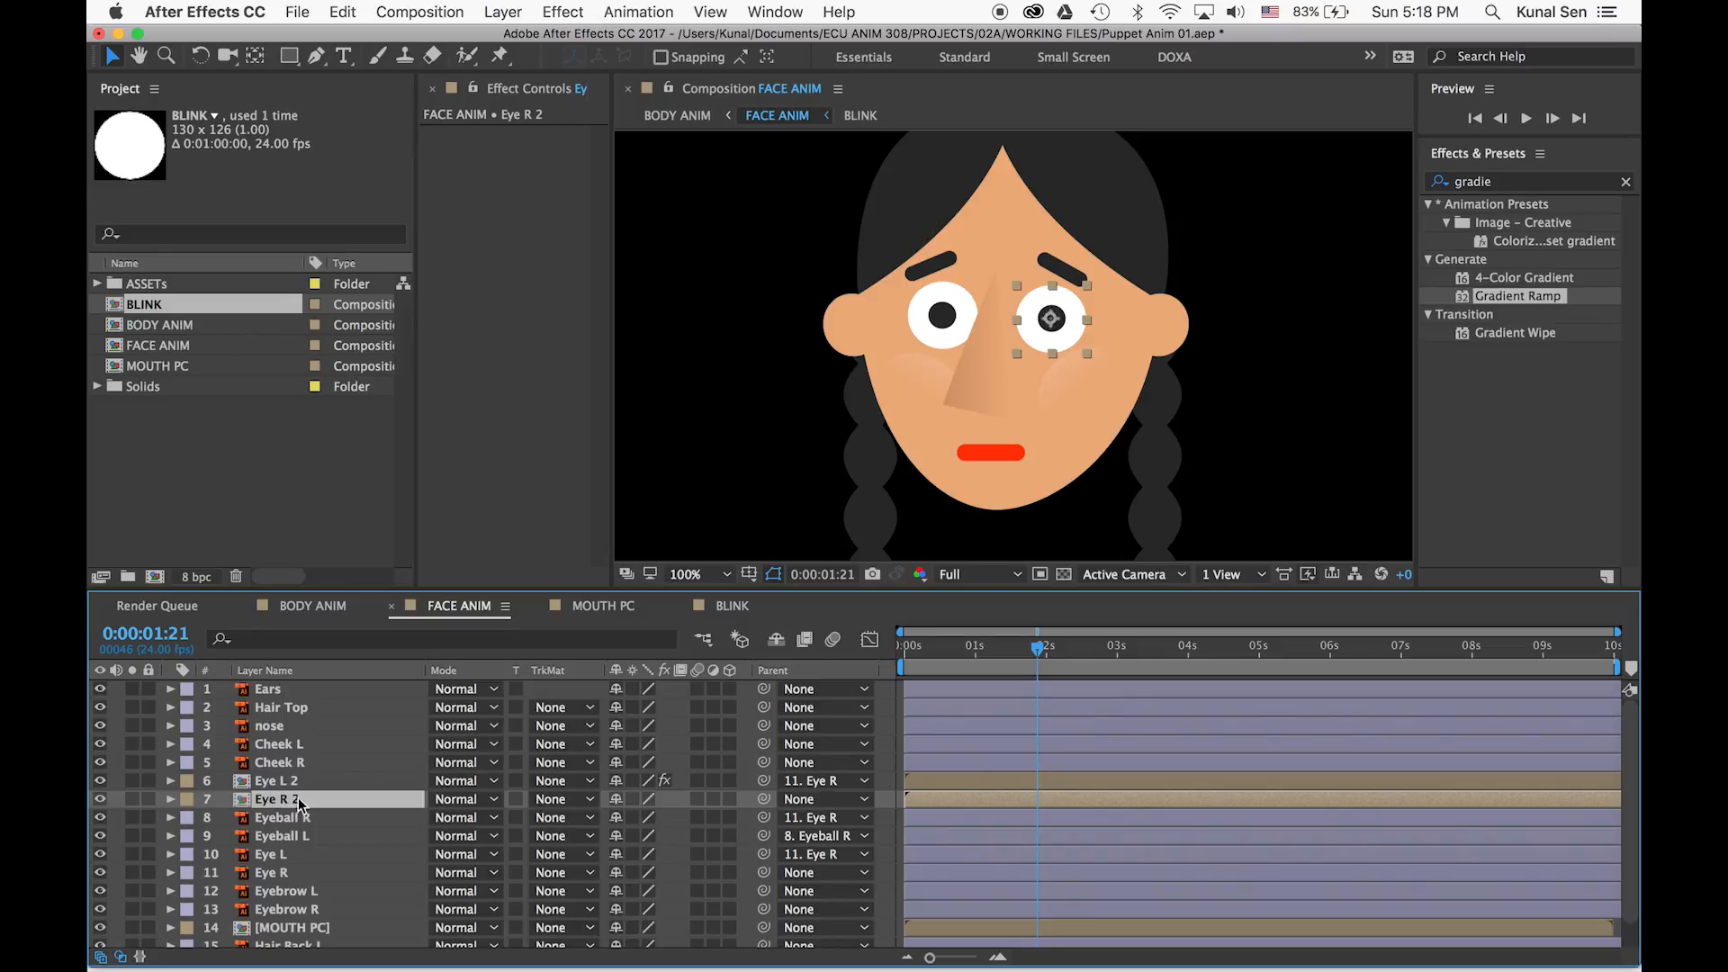
drag(1021, 652, 981, 652)
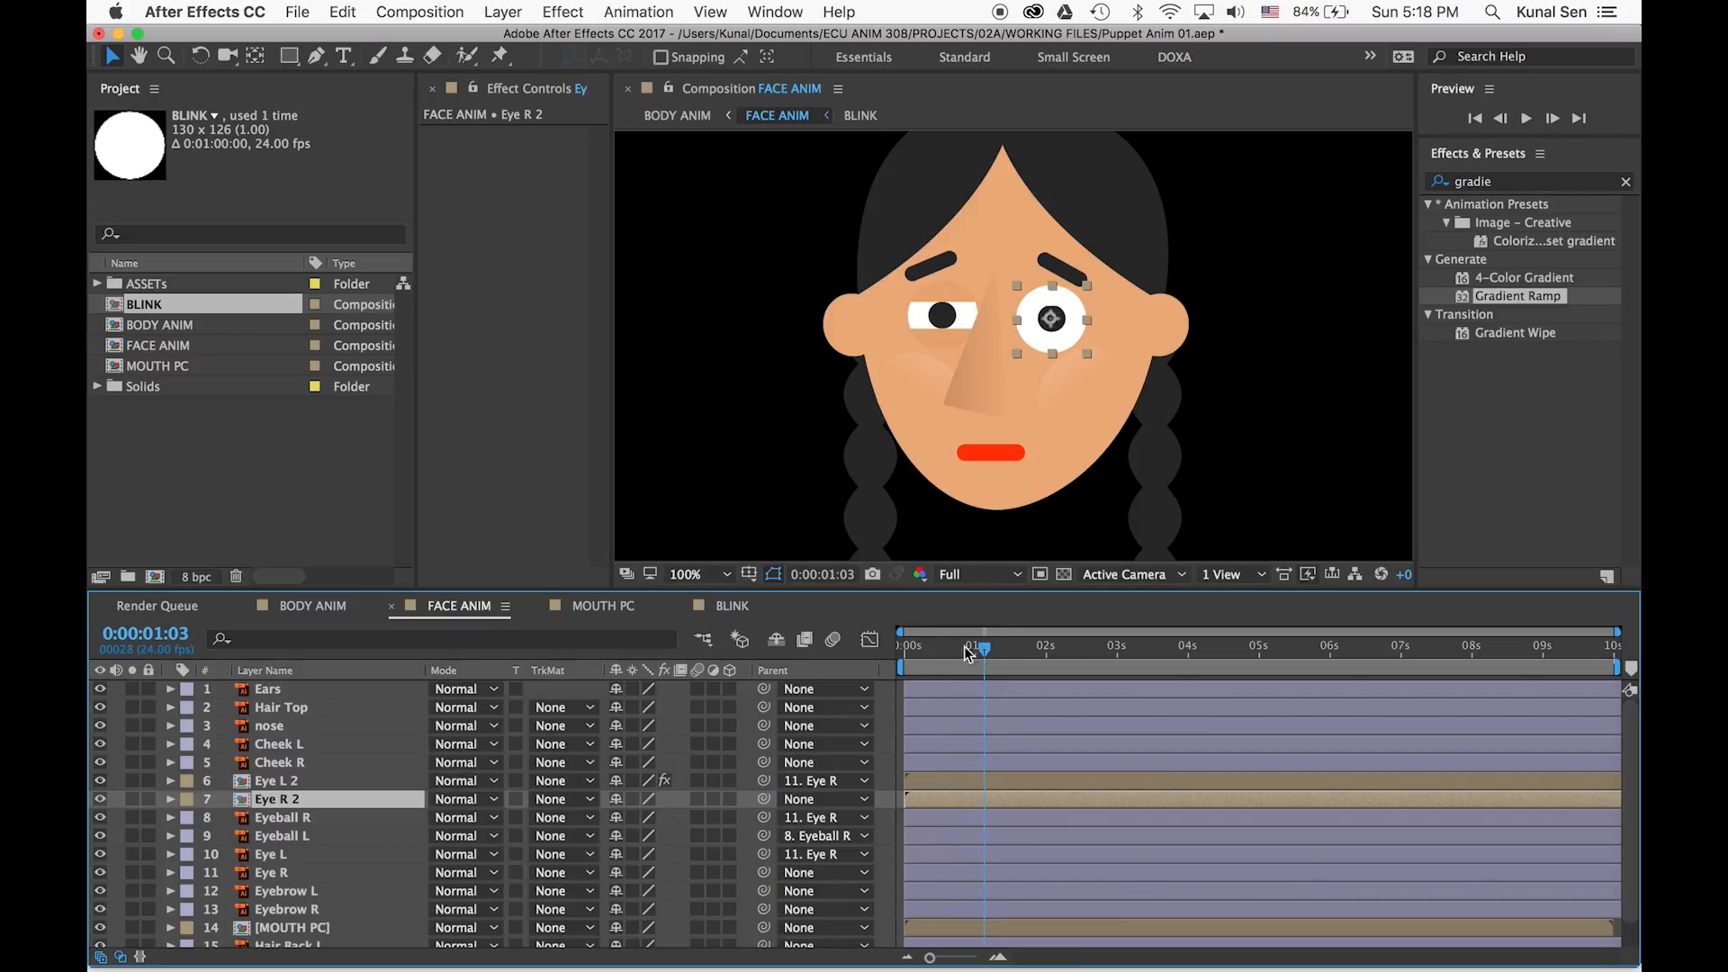
Copy the Gradient Ramp effect from Eye L 2 onto Eye R 2
click(253, 781)
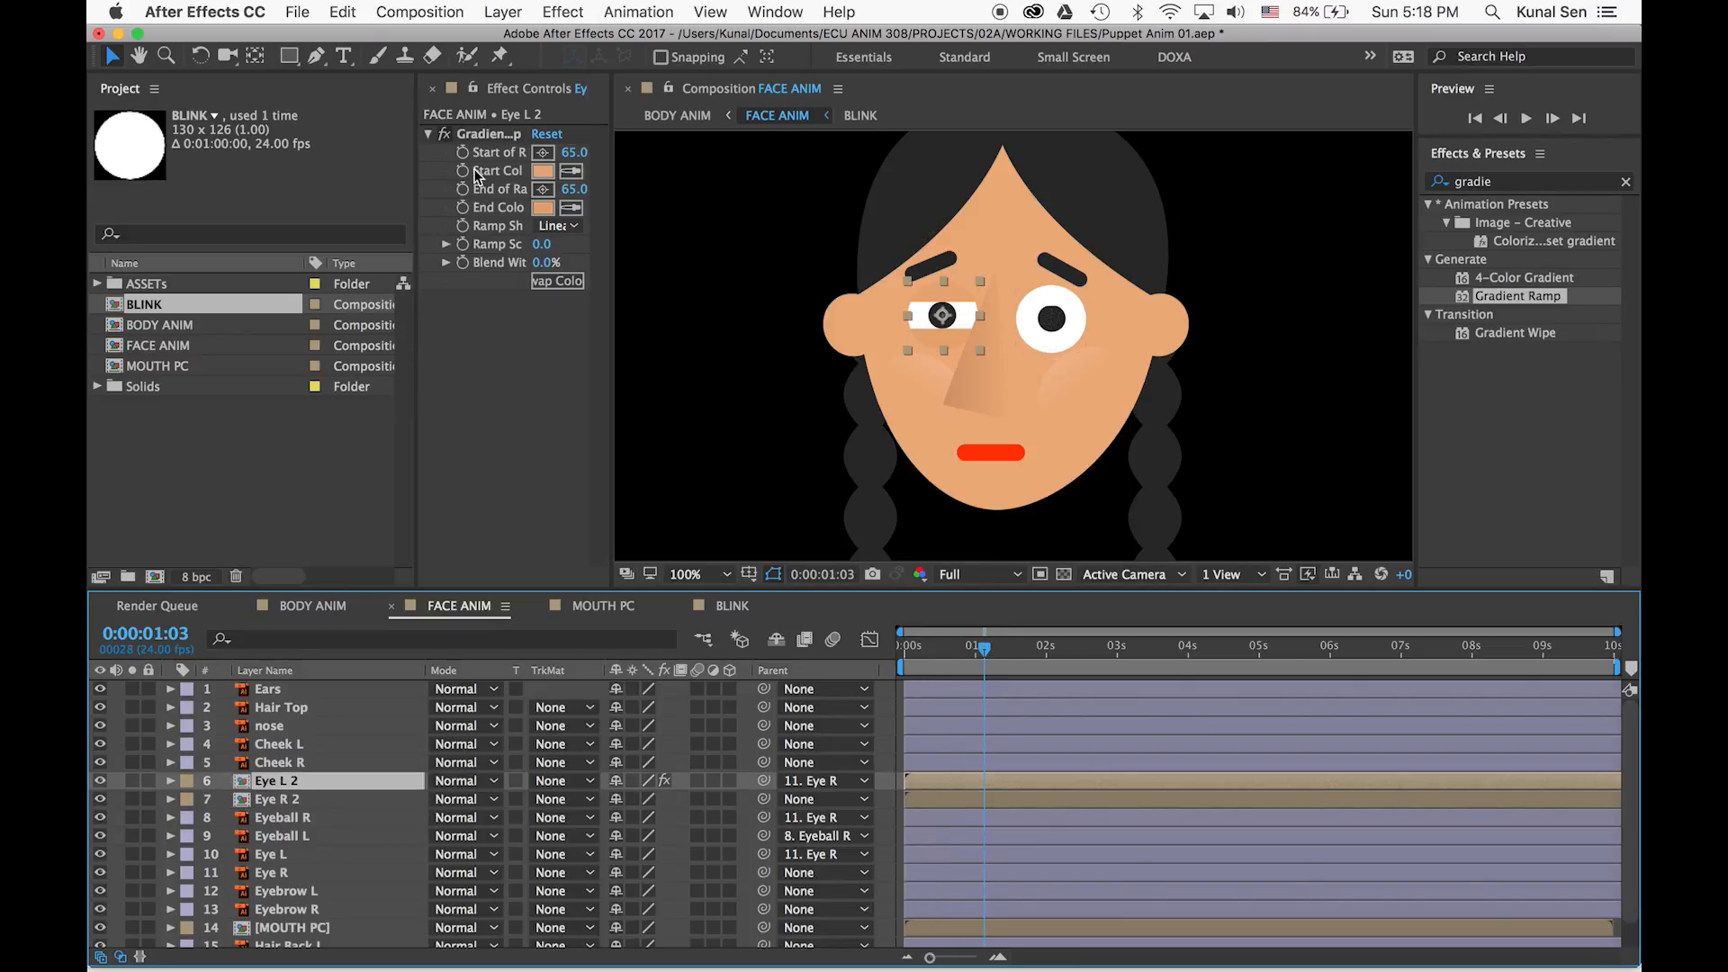
click(461, 432)
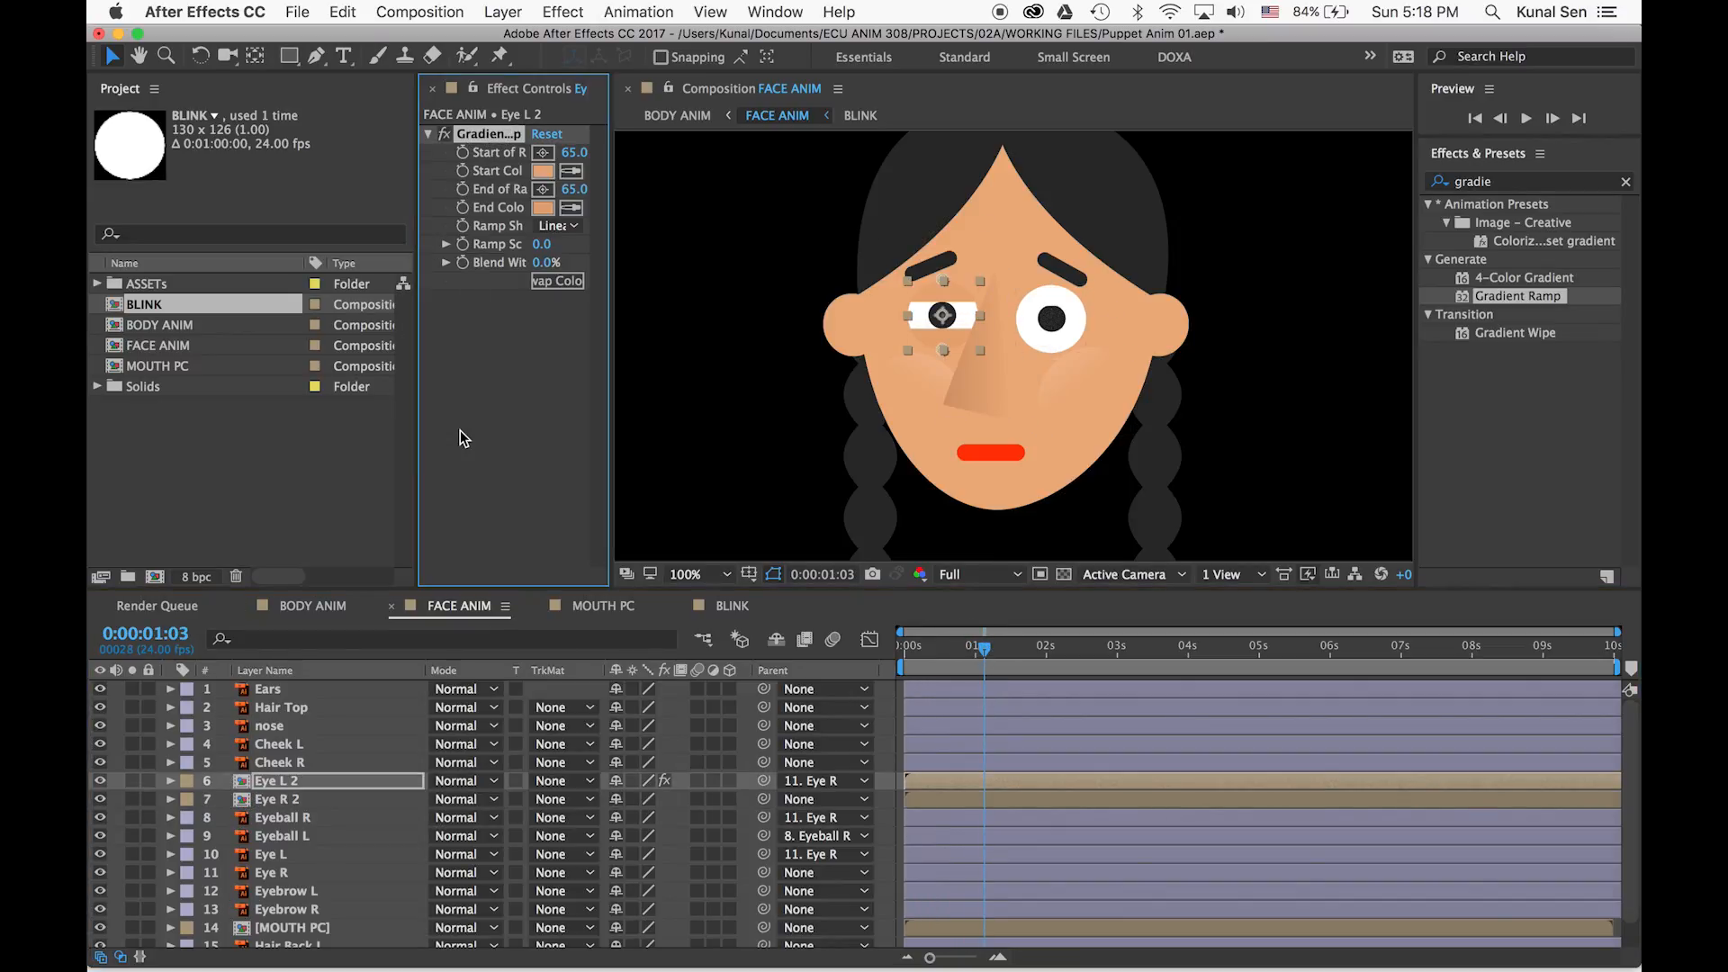
click(284, 800)
key(super+v)
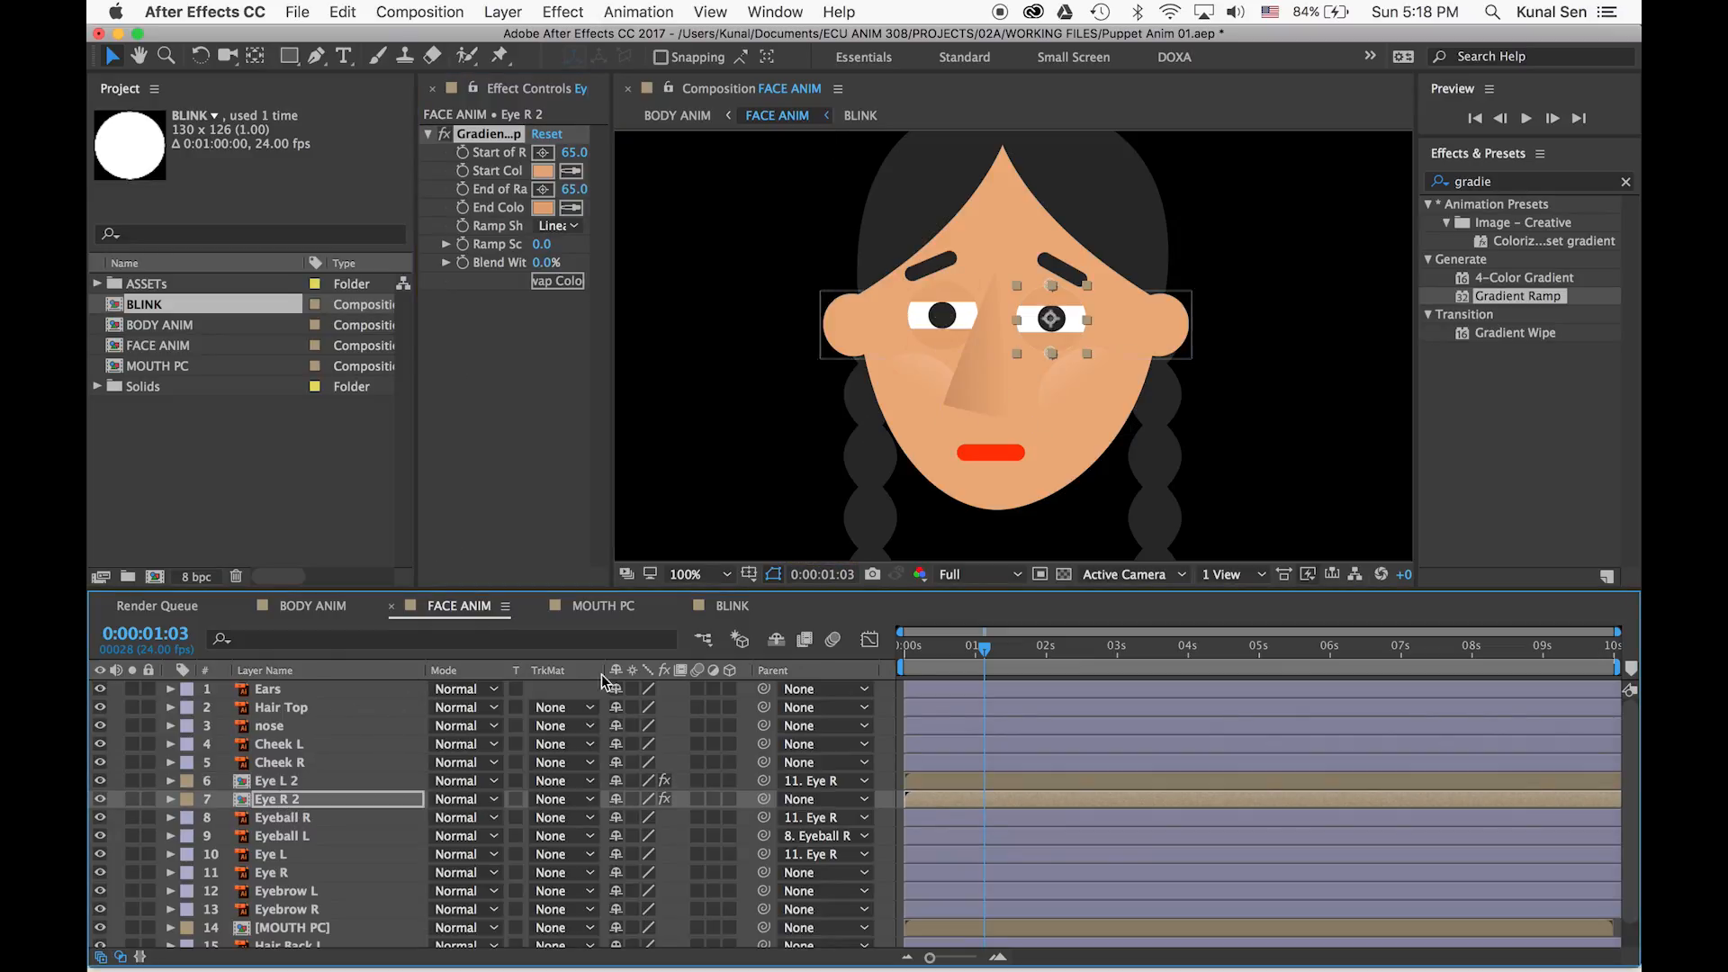
Scale Eye R 2 to 102% and preview the blink on both eyes from 0:00:00:15
click(295, 785)
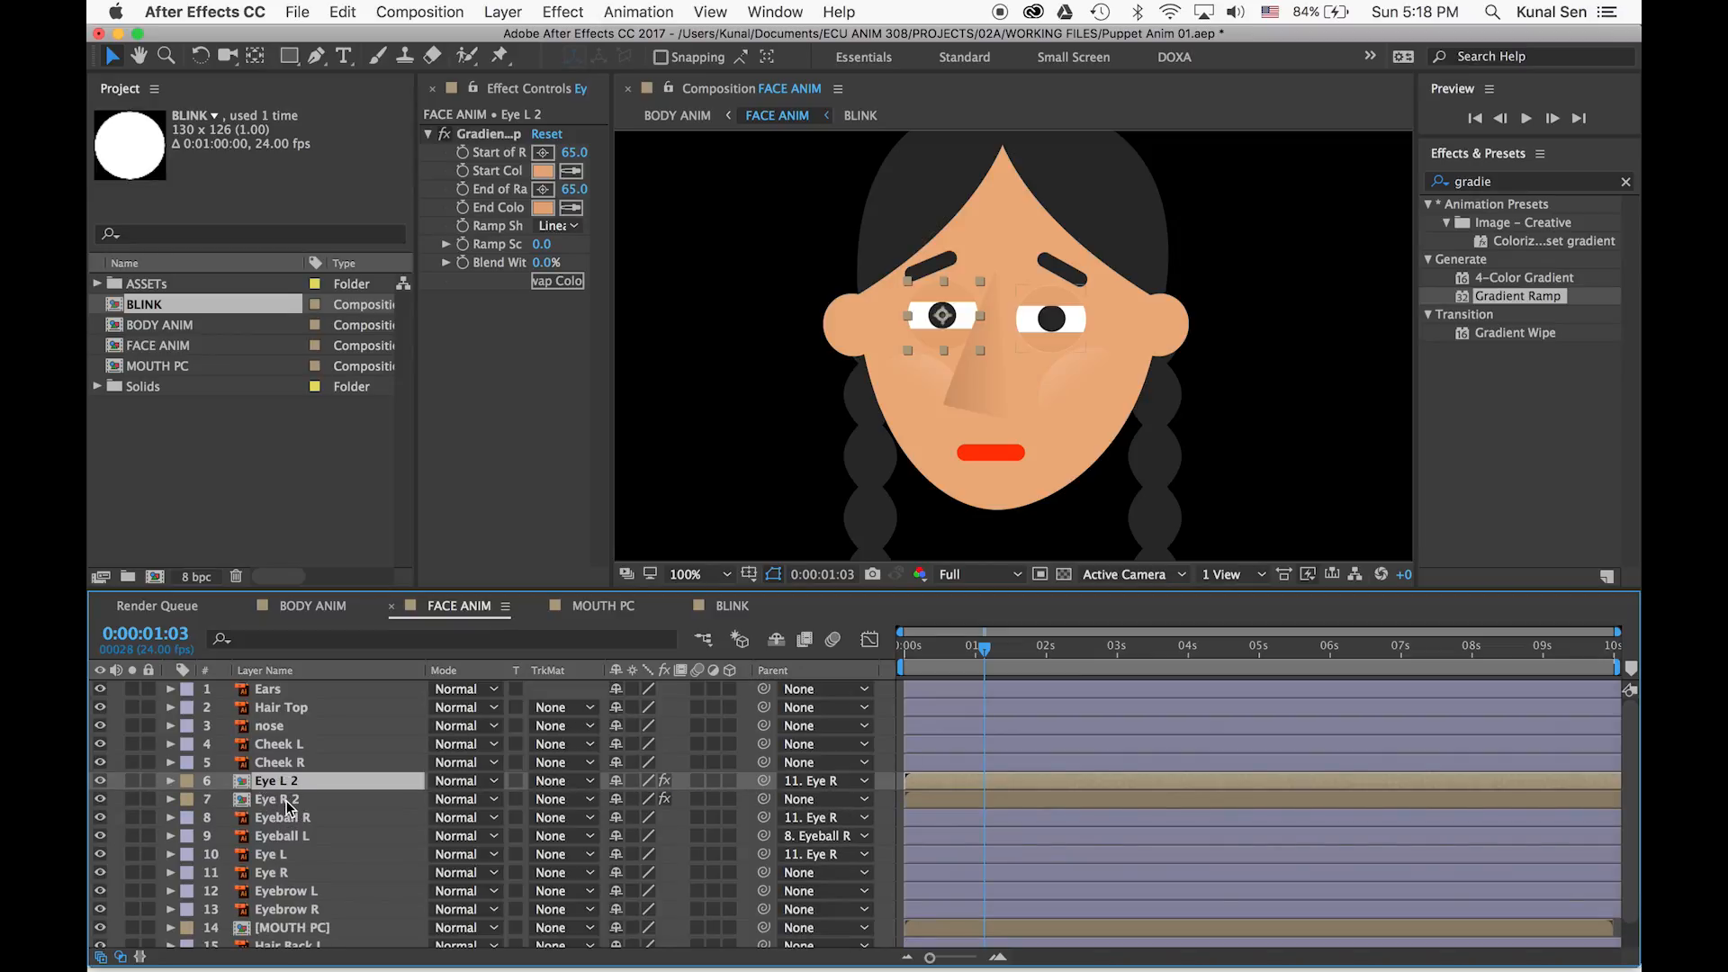
click(288, 804)
key(s)
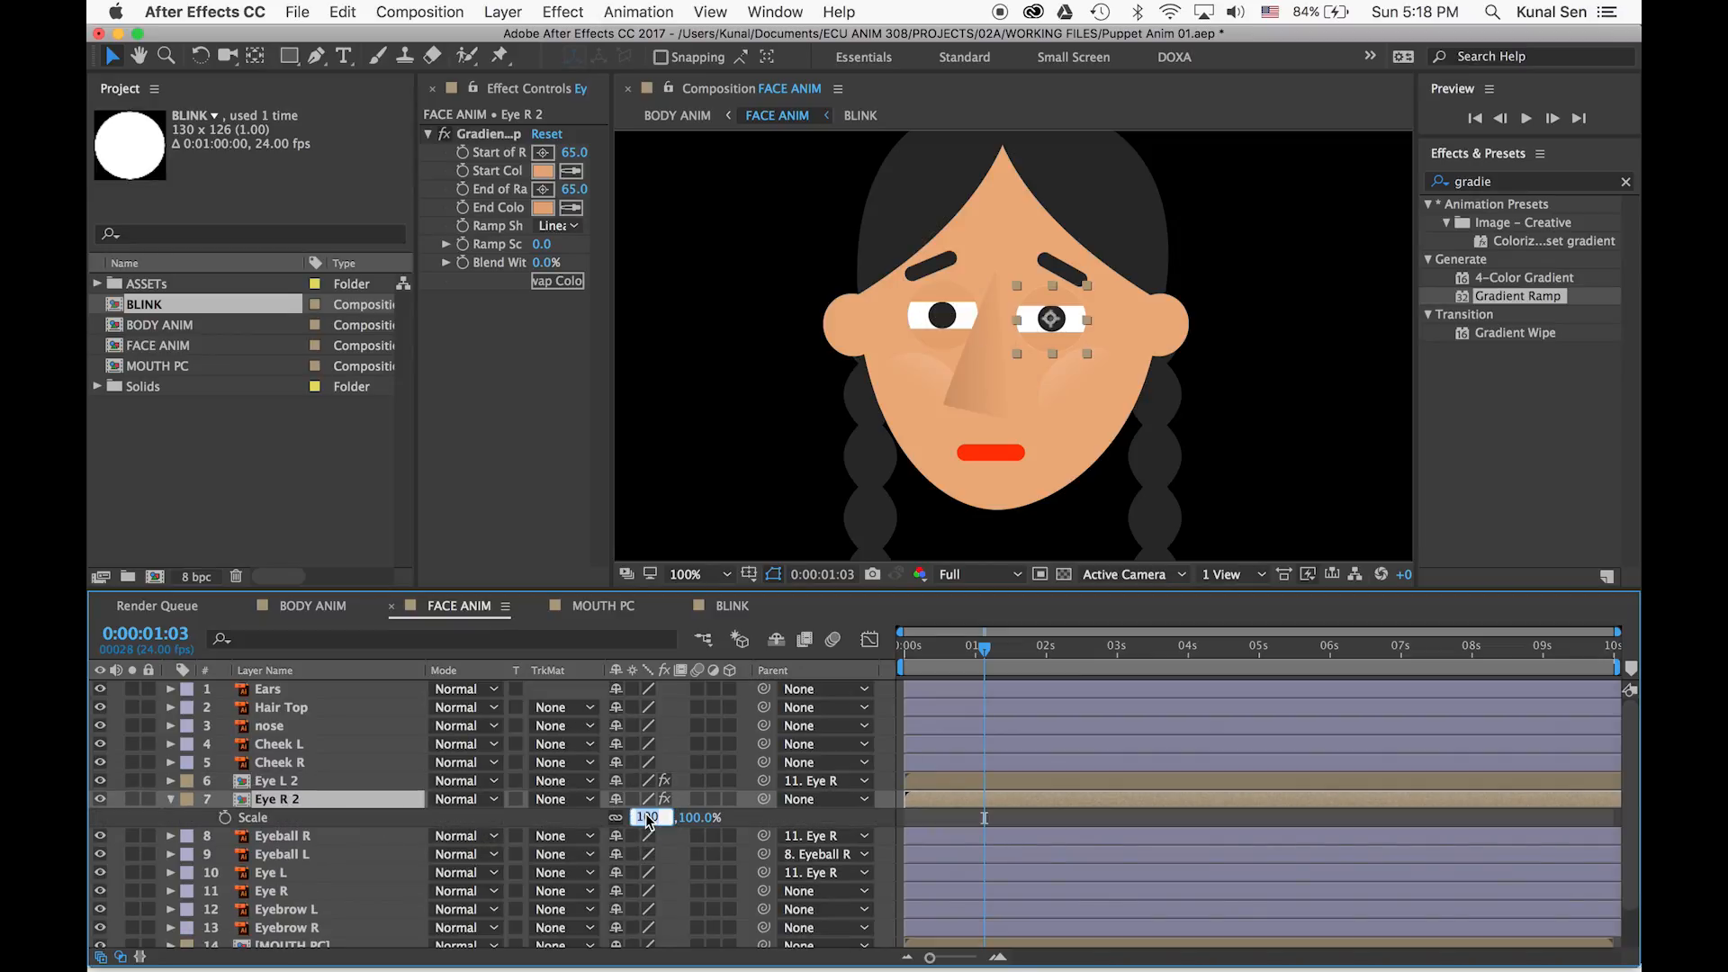
key(Return)
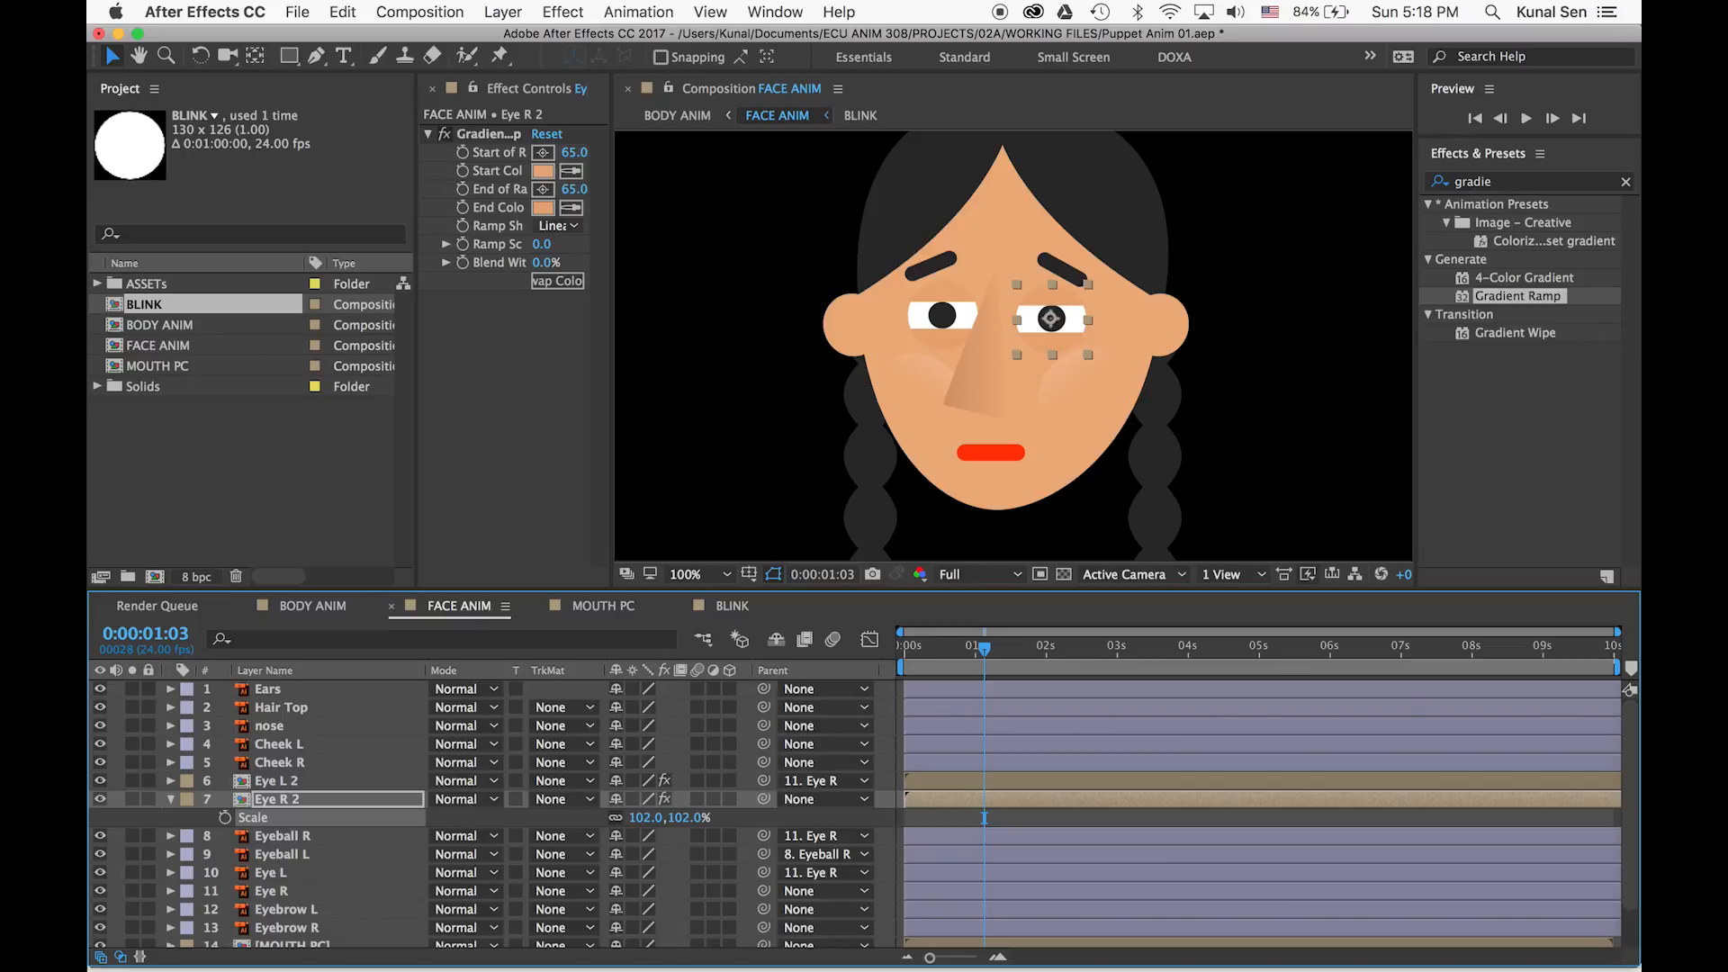
click(925, 815)
drag(986, 646, 947, 652)
key(space)
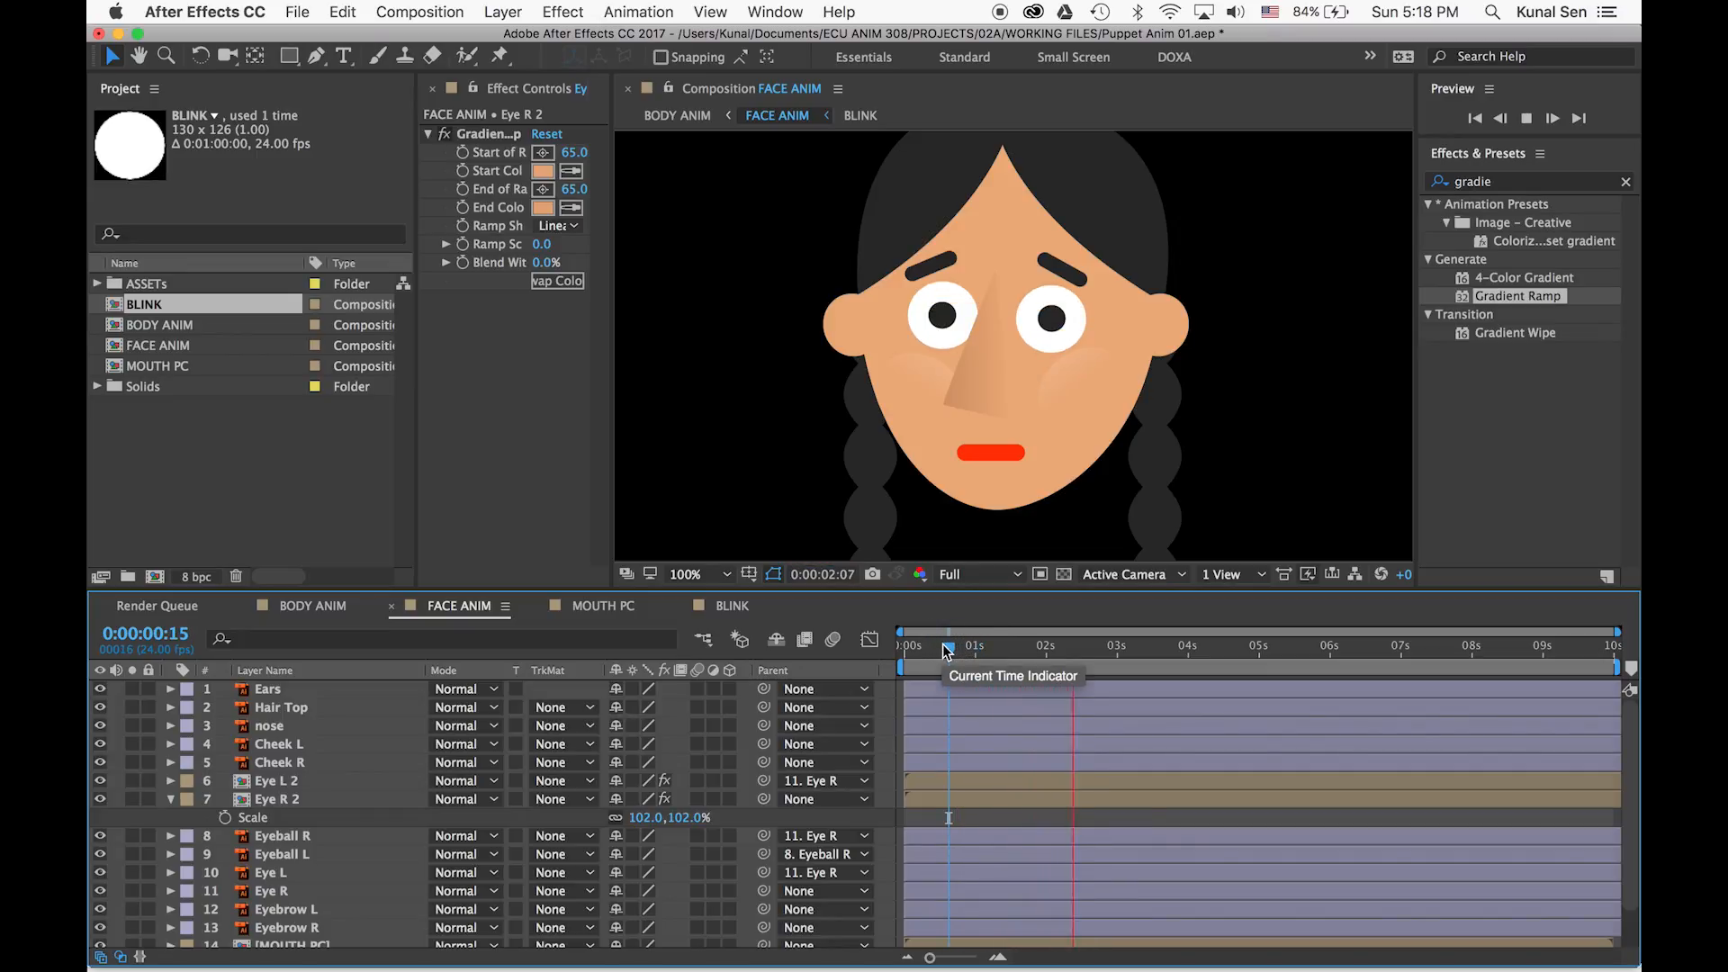
key(space)
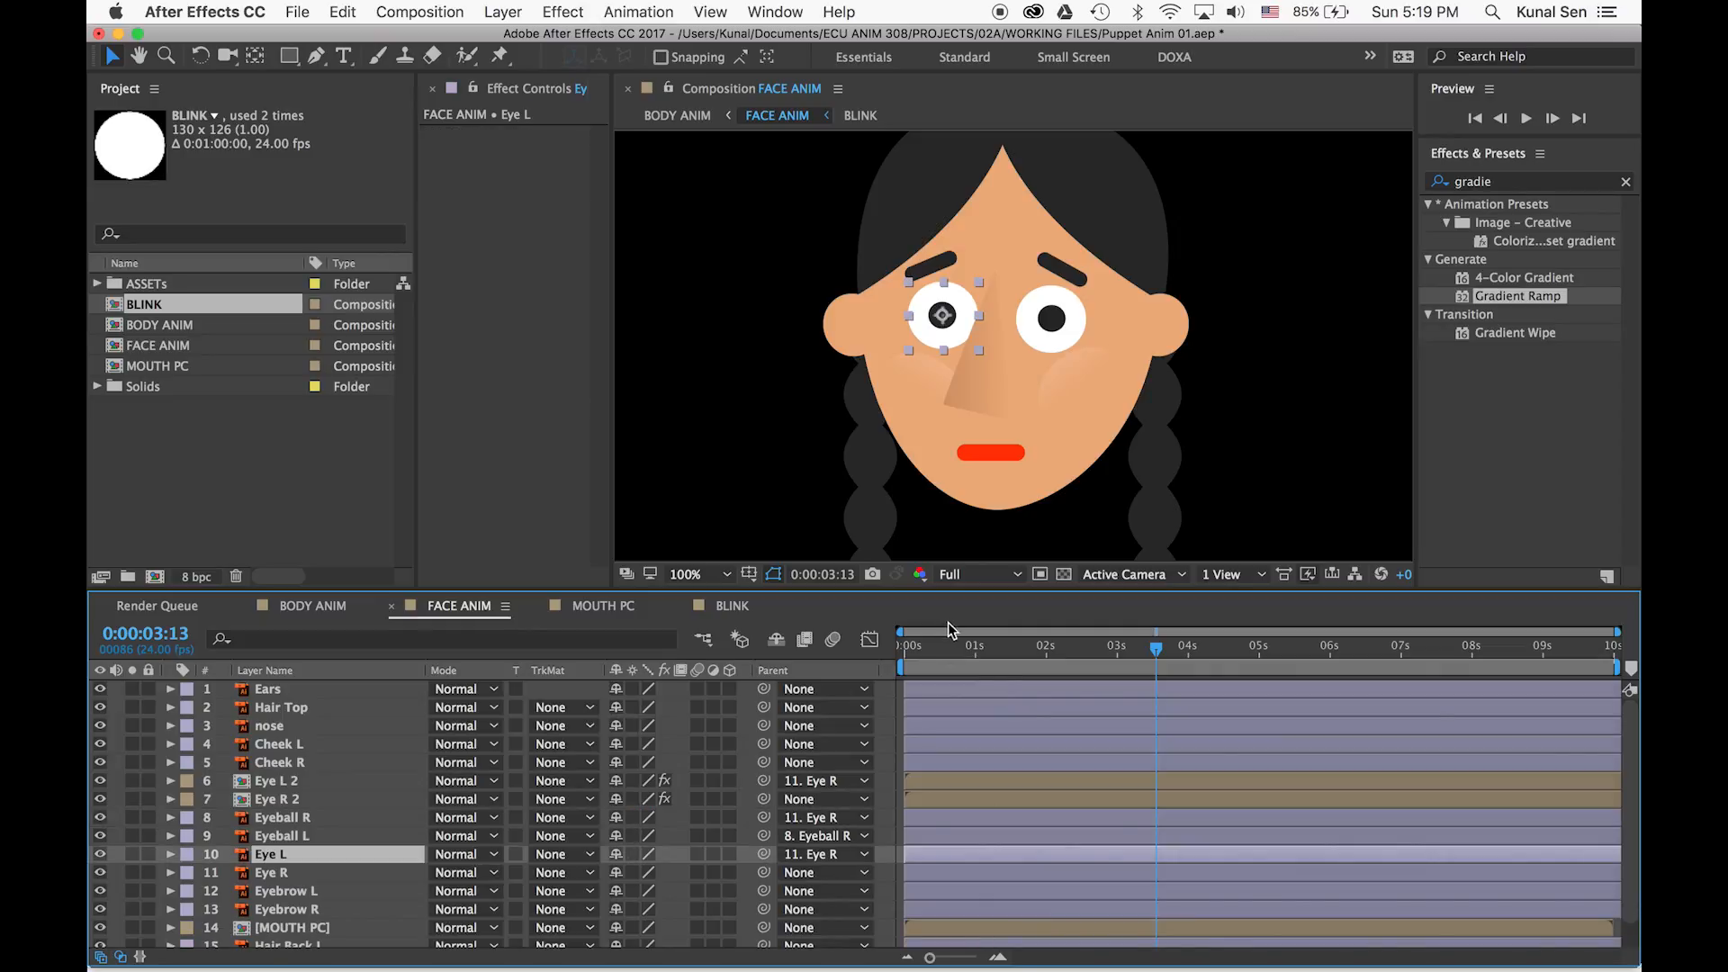
Open the BLINK composition from the Eye L 2 layer and move the current time to 0:00:02:16
drag(990, 664, 1017, 630)
click(290, 783)
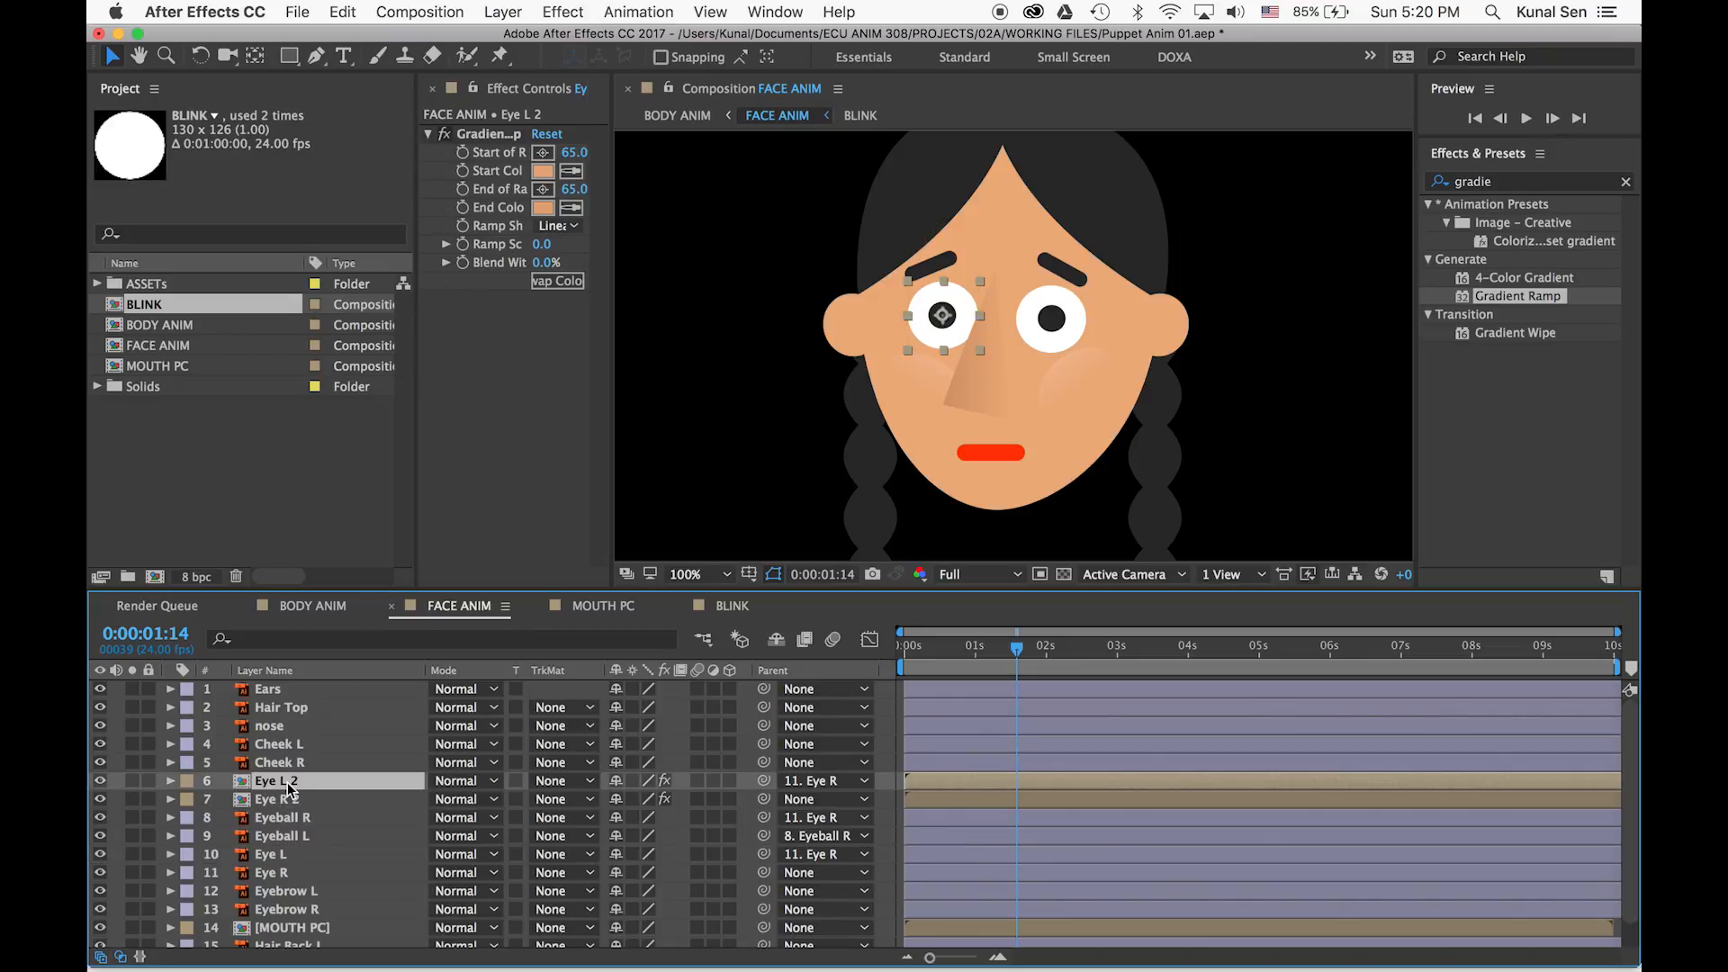
double_click(239, 783)
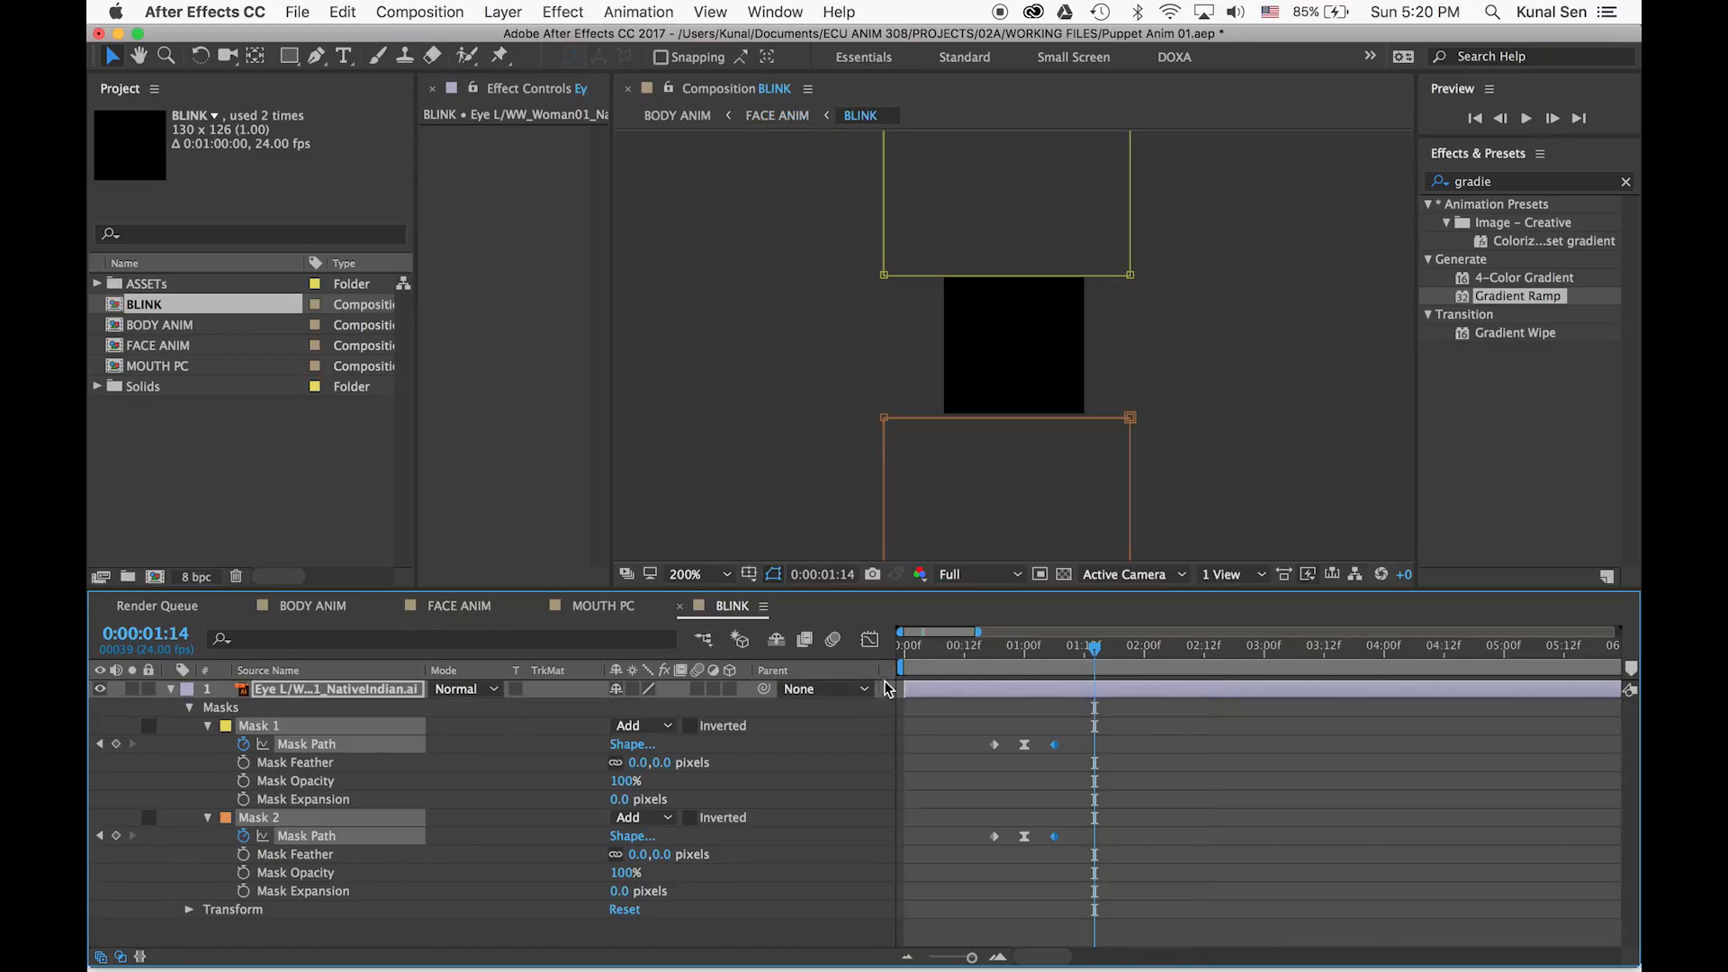
key(minus)
key(minus)
drag(964, 647, 1006, 654)
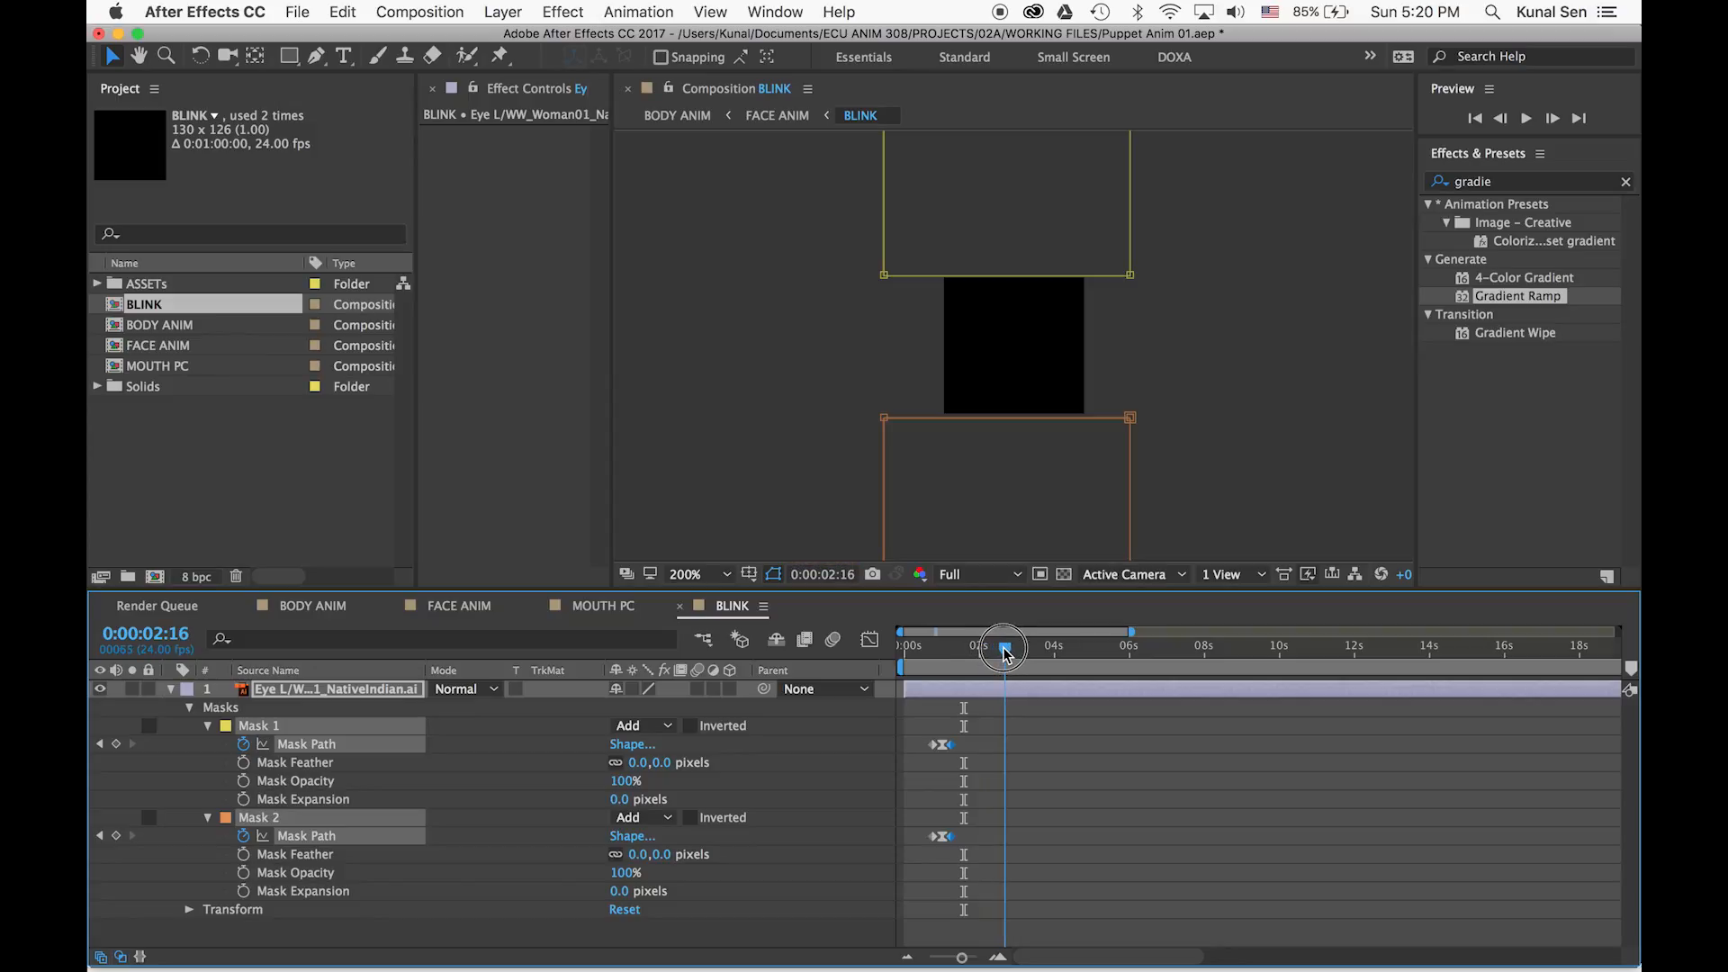
drag(1004, 649, 1006, 653)
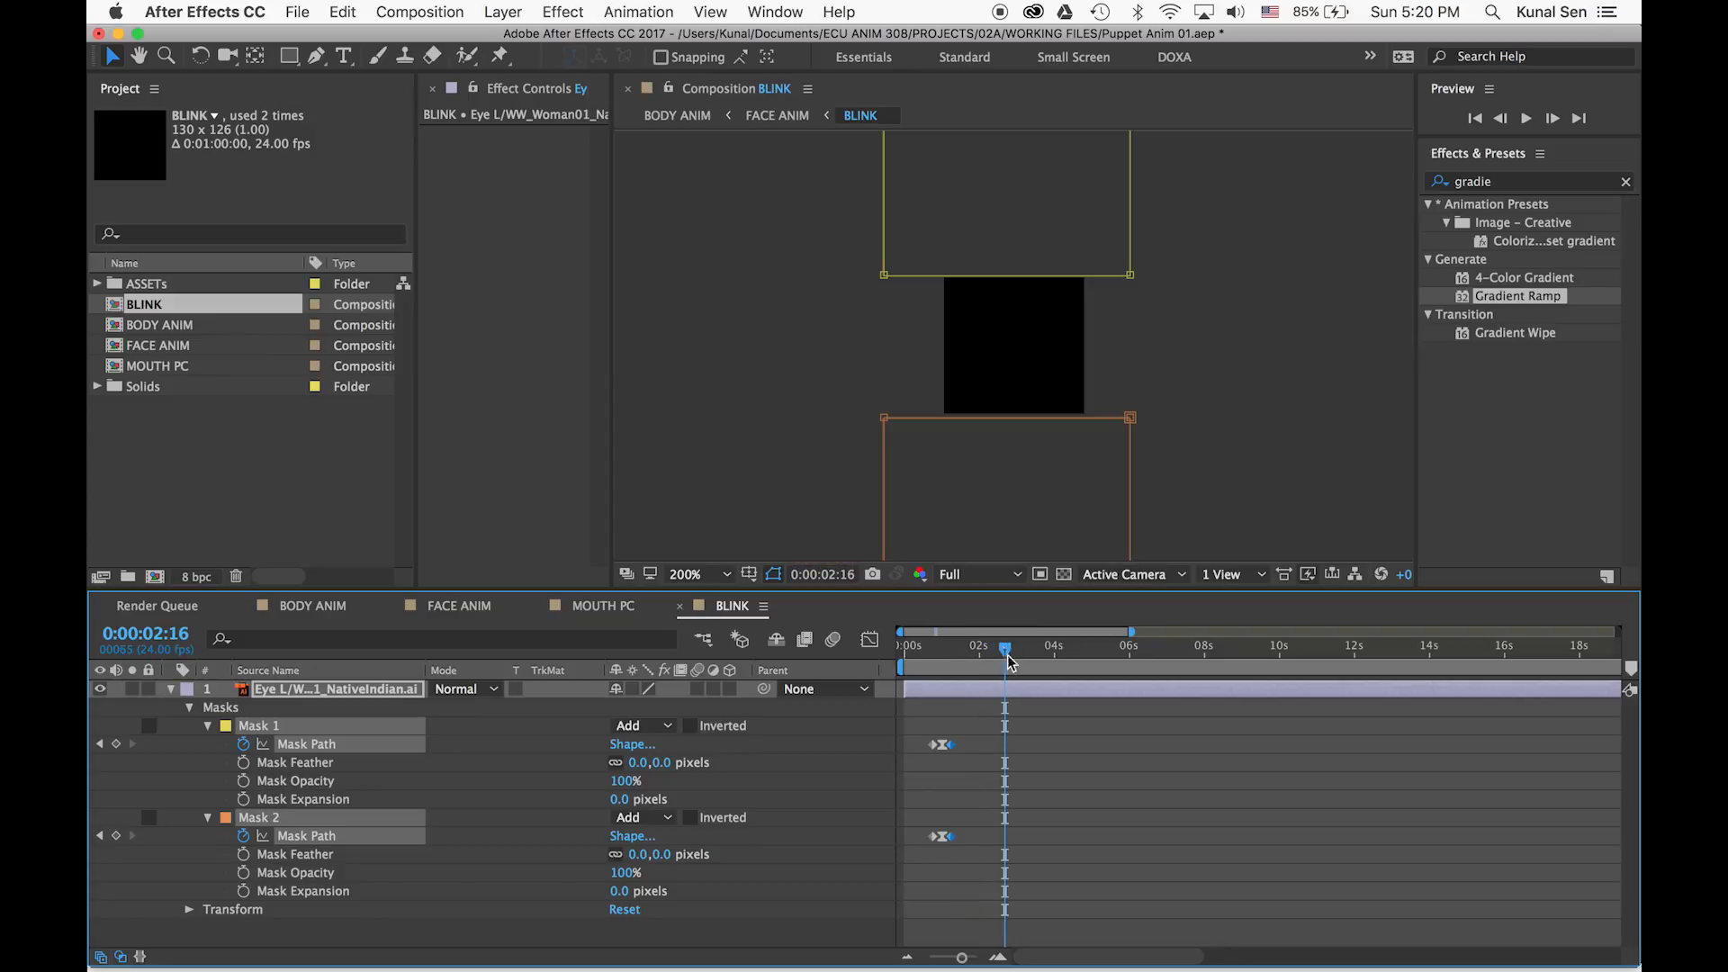
Pre-compose the masked eye layer in BLINK as a composition named BLINK 2
click(1020, 696)
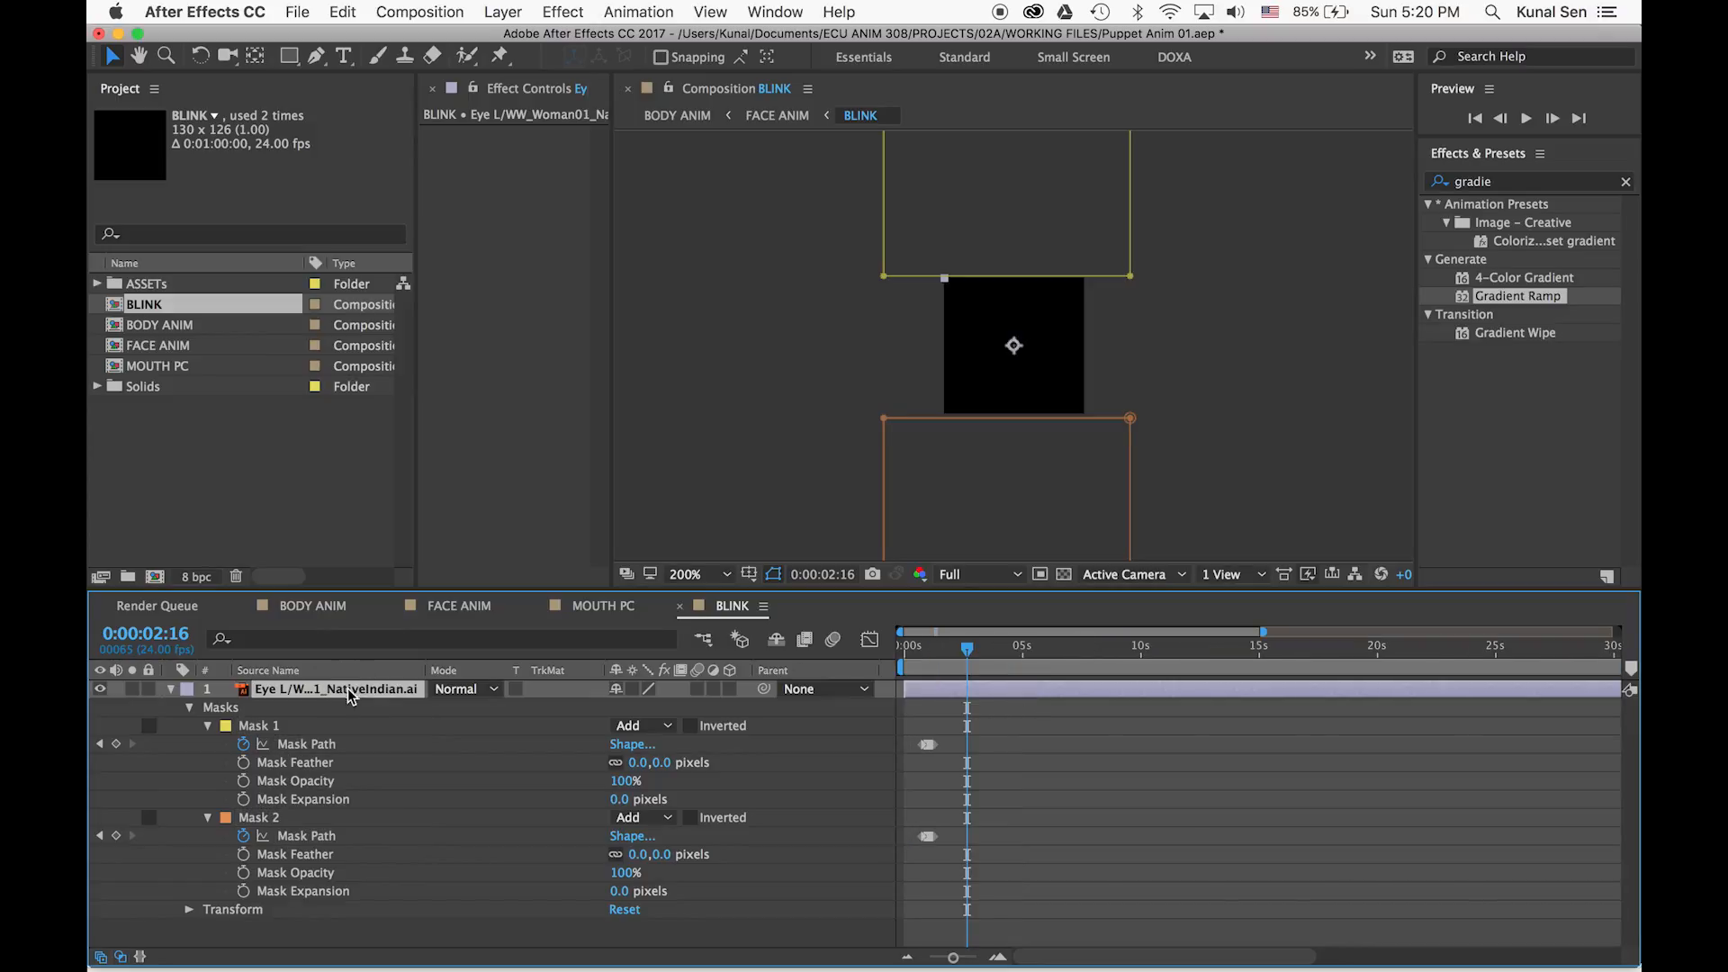
key(super+shift+c)
text(BLINK 2)
click(477, 412)
Enable time remapping on BLINK 2, add a Time Remap keyframe at 0:00:02:16 and delete the one at the layer's end
right_click(274, 692)
click(612, 281)
click(116, 707)
key(minus)
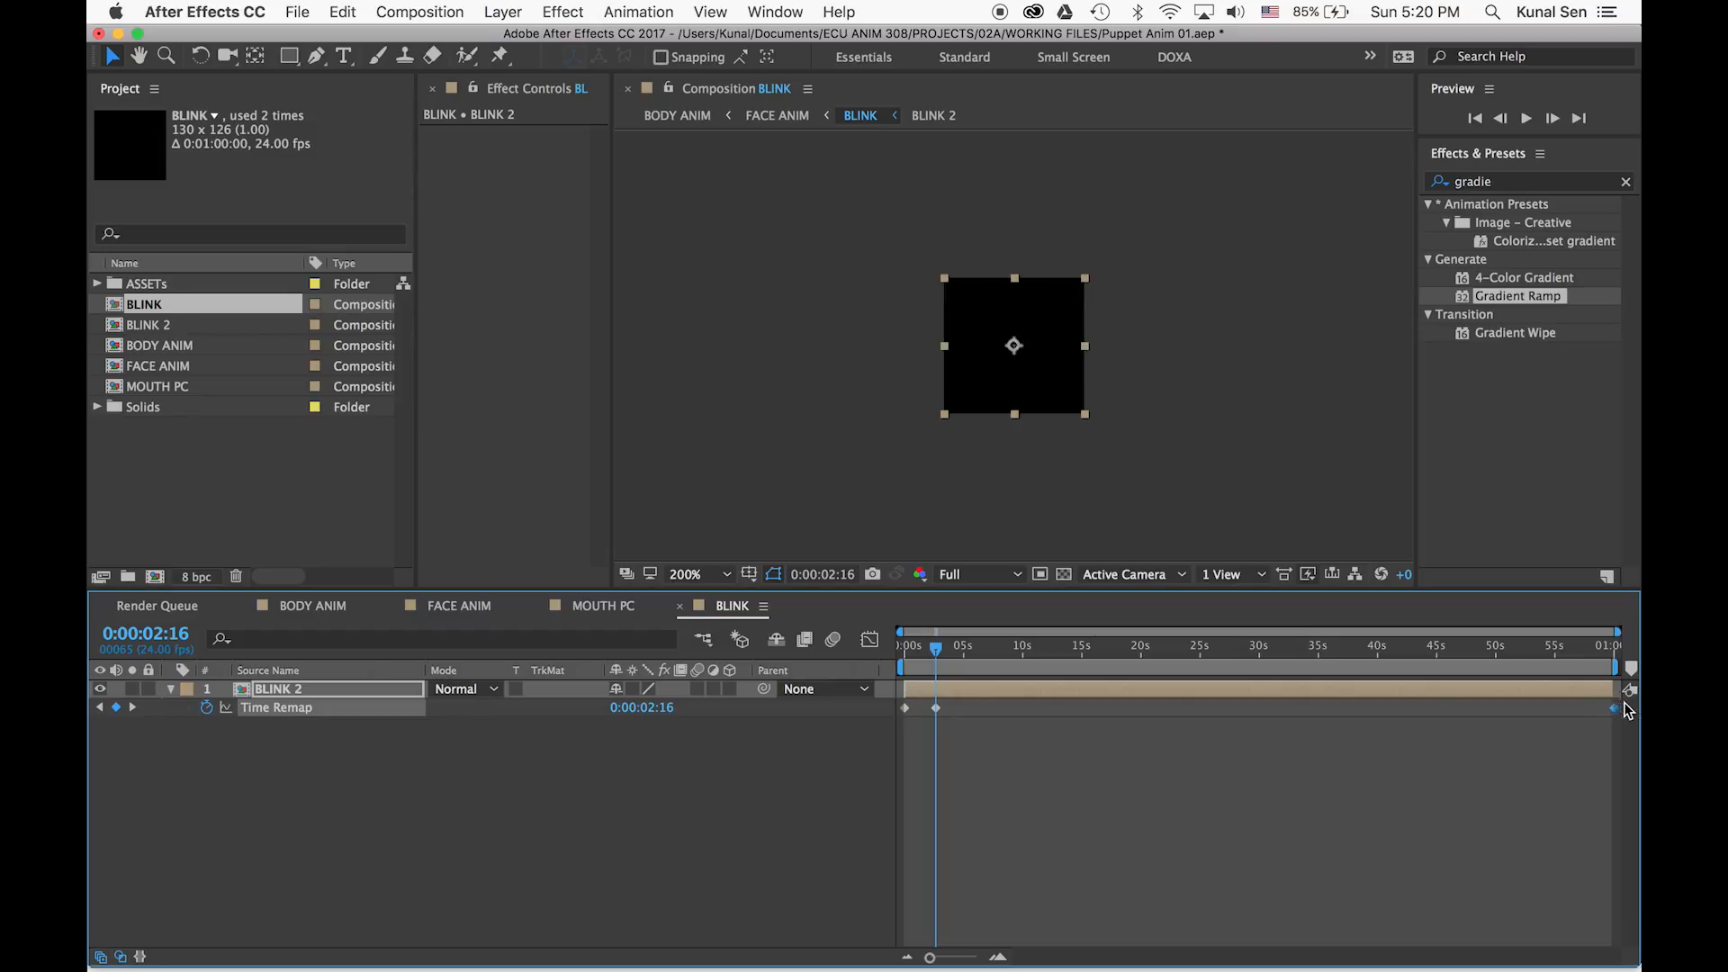
drag(1626, 701, 1614, 720)
key(Delete)
Add the expression loopOut() to BLINK 2's Time Remap and preview from the first frame
key(equal)
key(equal)
click(1013, 650)
drag(1014, 650, 896, 650)
alt+click(206, 707)
text(loopOut())
key(KP_Enter)
key(space)
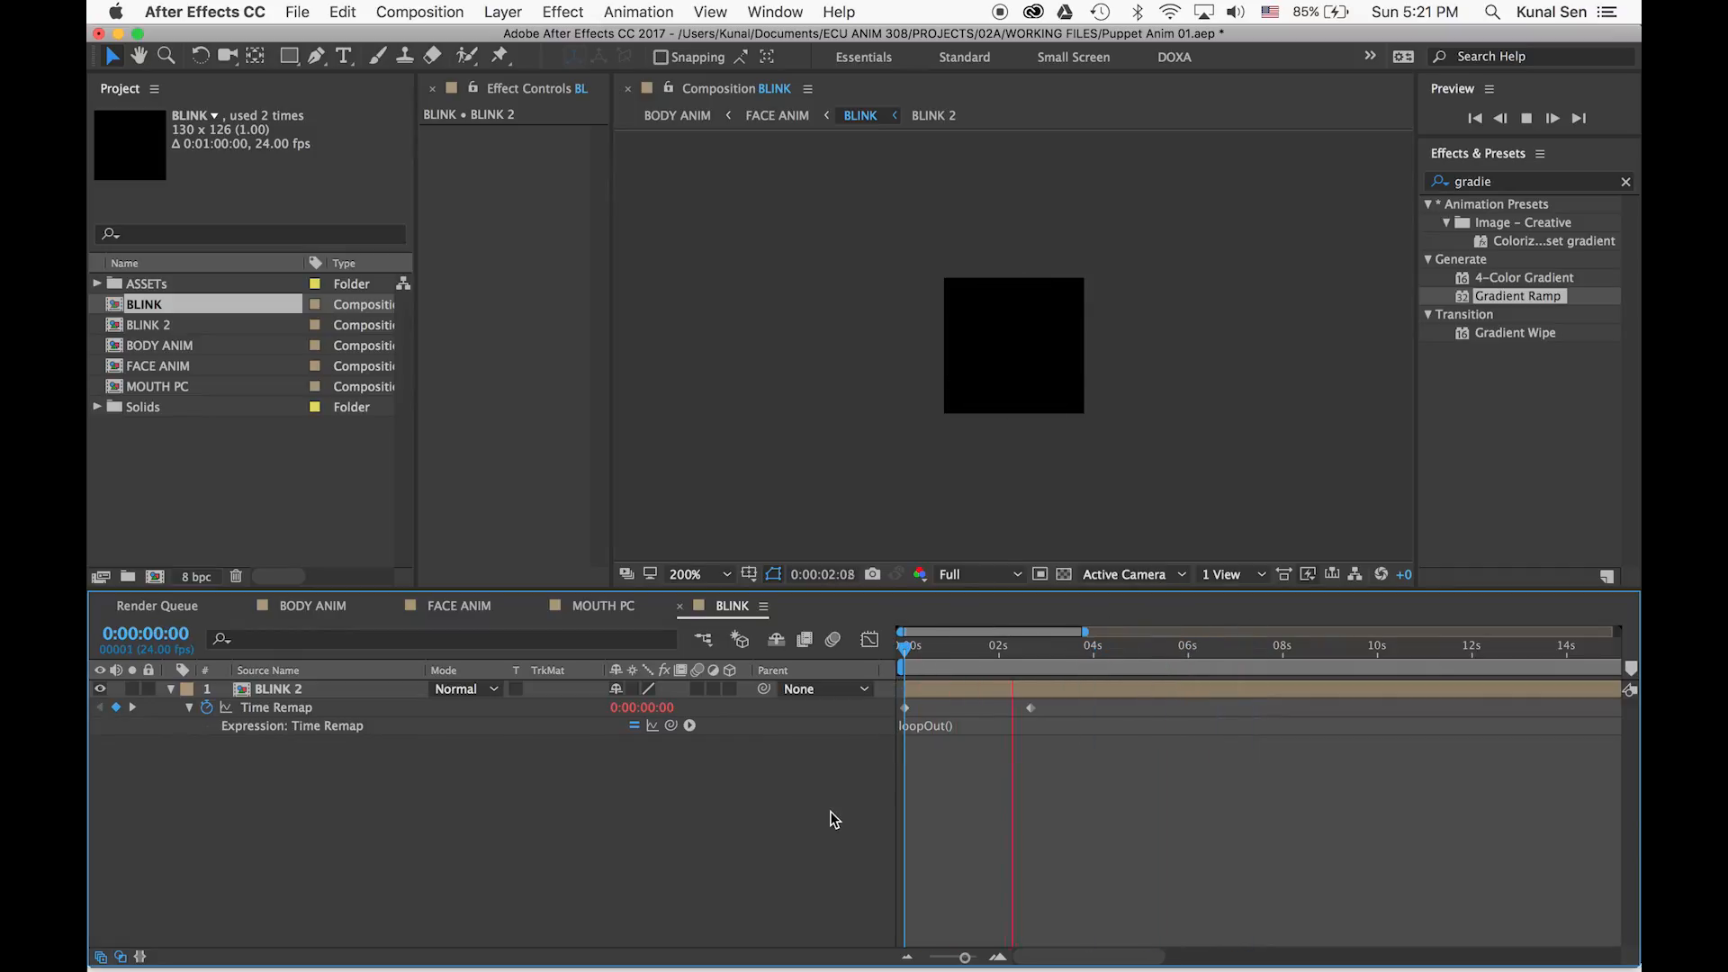
In FACE ANIM, place numbered composition markers 1 to 5 at every second from 0 to 4 seconds
click(459, 606)
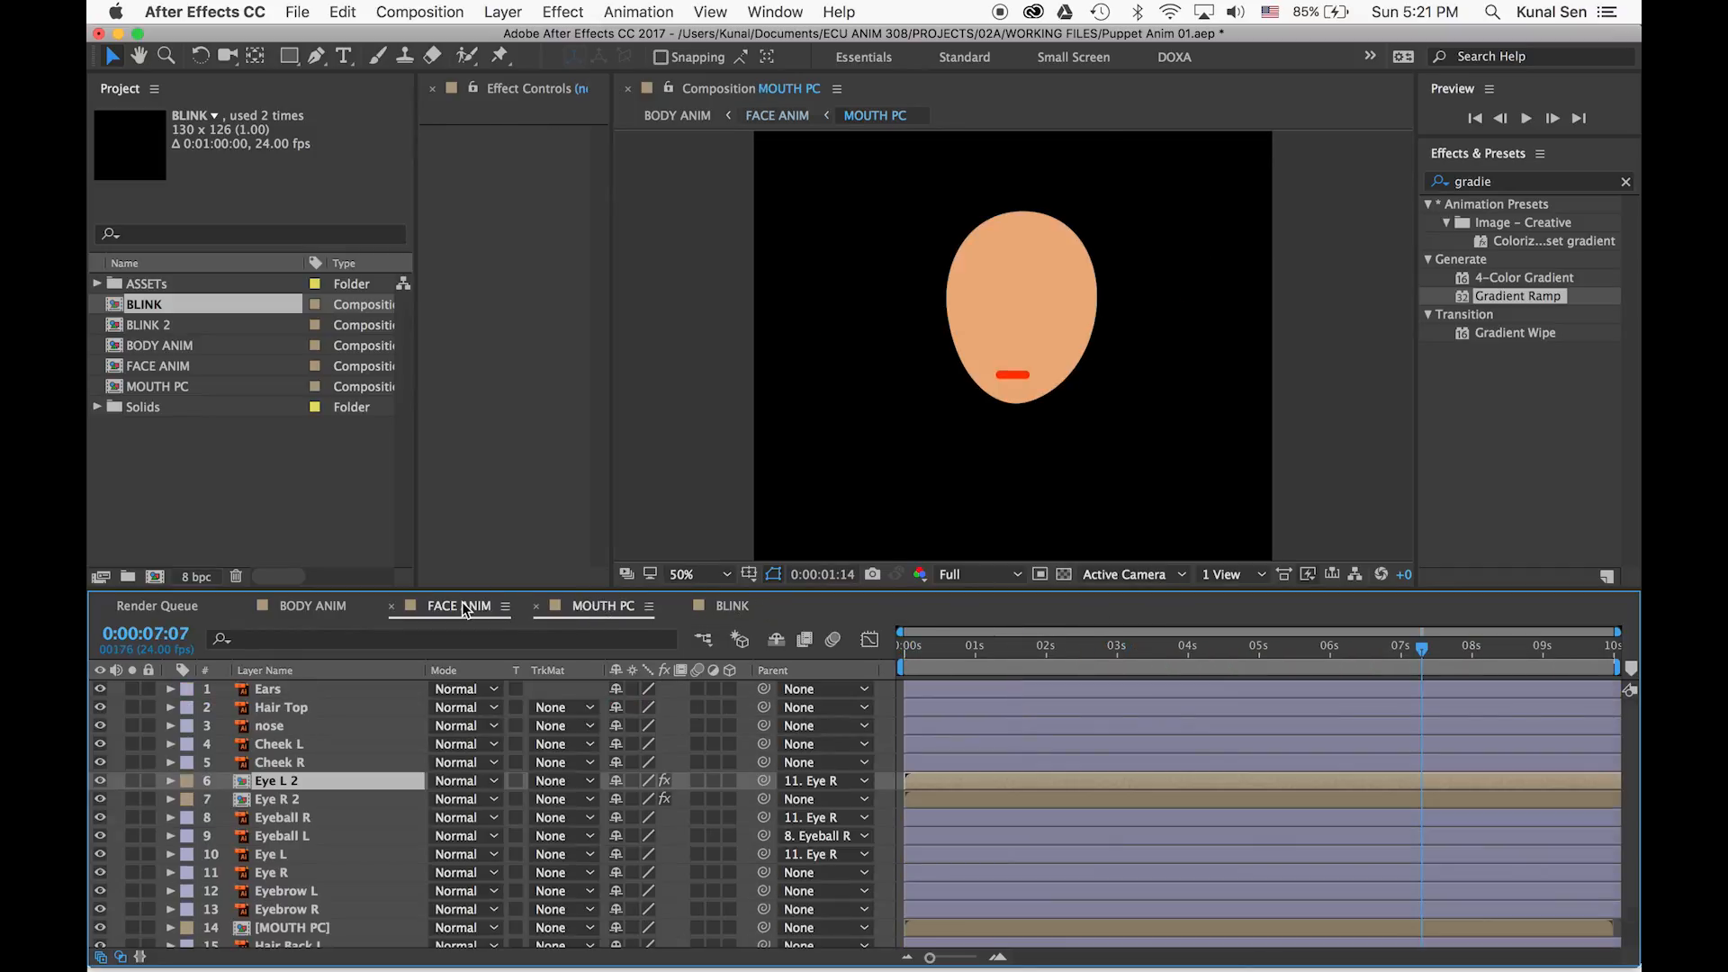
click(976, 650)
mouse_move(977, 649)
mouse_down()
mouse_move(991, 650)
mouse_move(978, 657)
mouse_up()
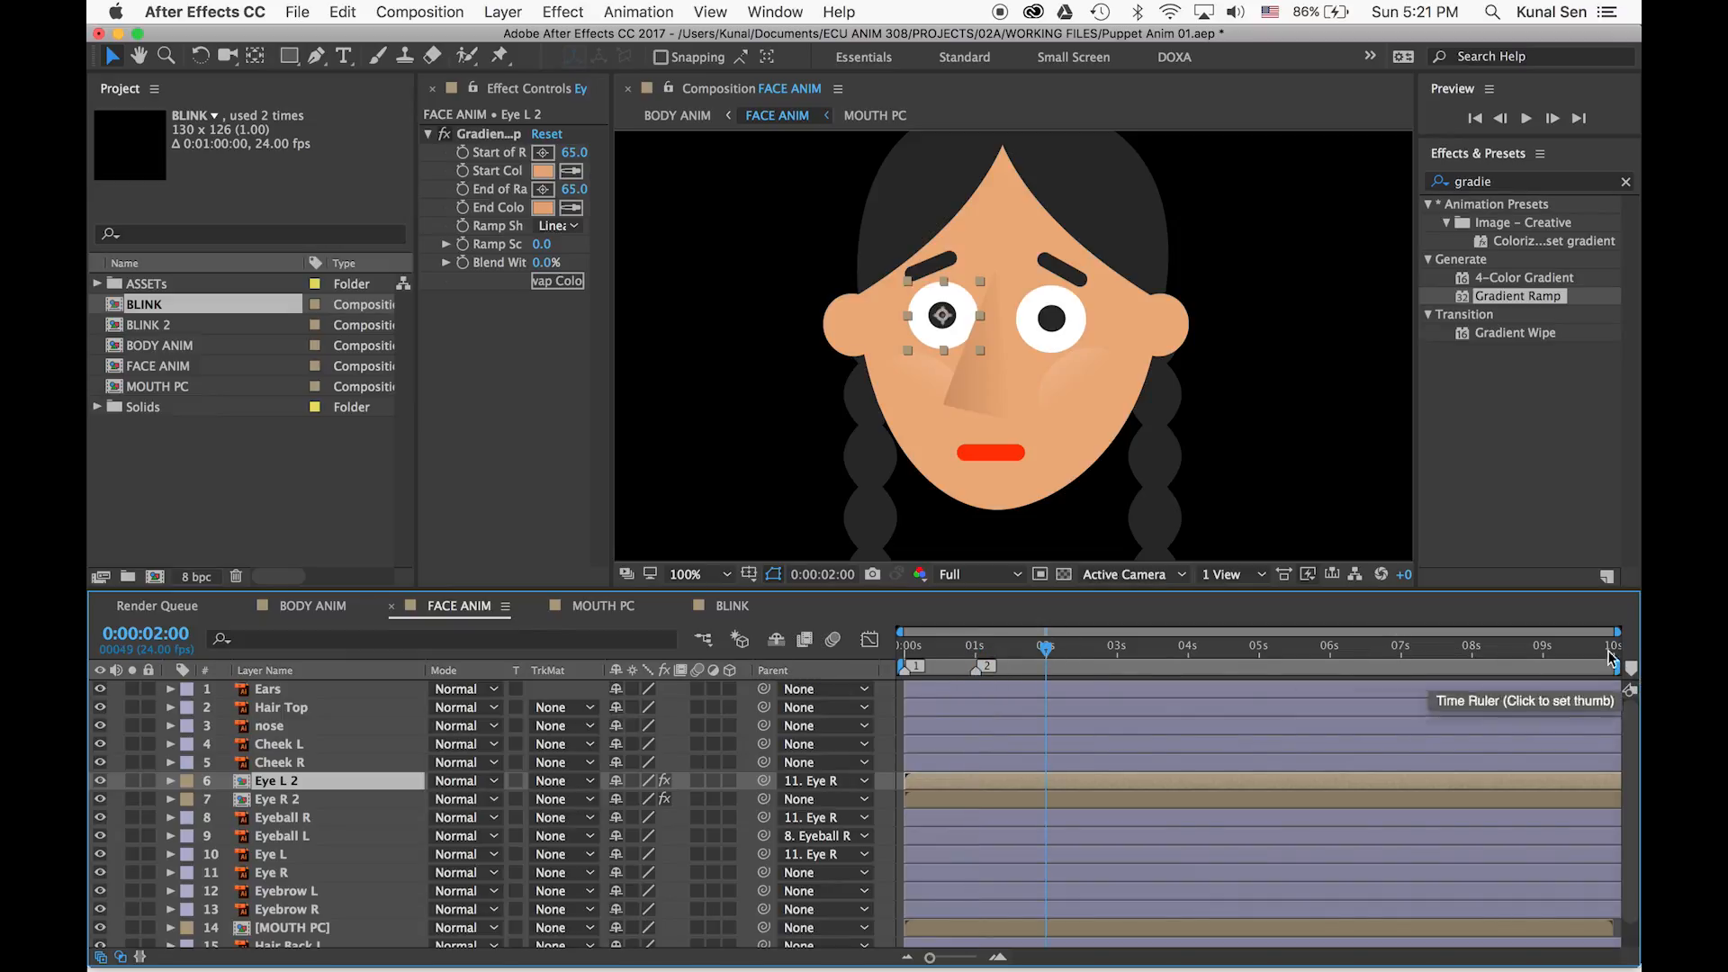
key(equal)
click(1332, 675)
key(minus)
Set starting Position and Rotation keyframes on Eyebrow L and Eyebrow R at 0:00:00:00 and show both properties
key(Home)
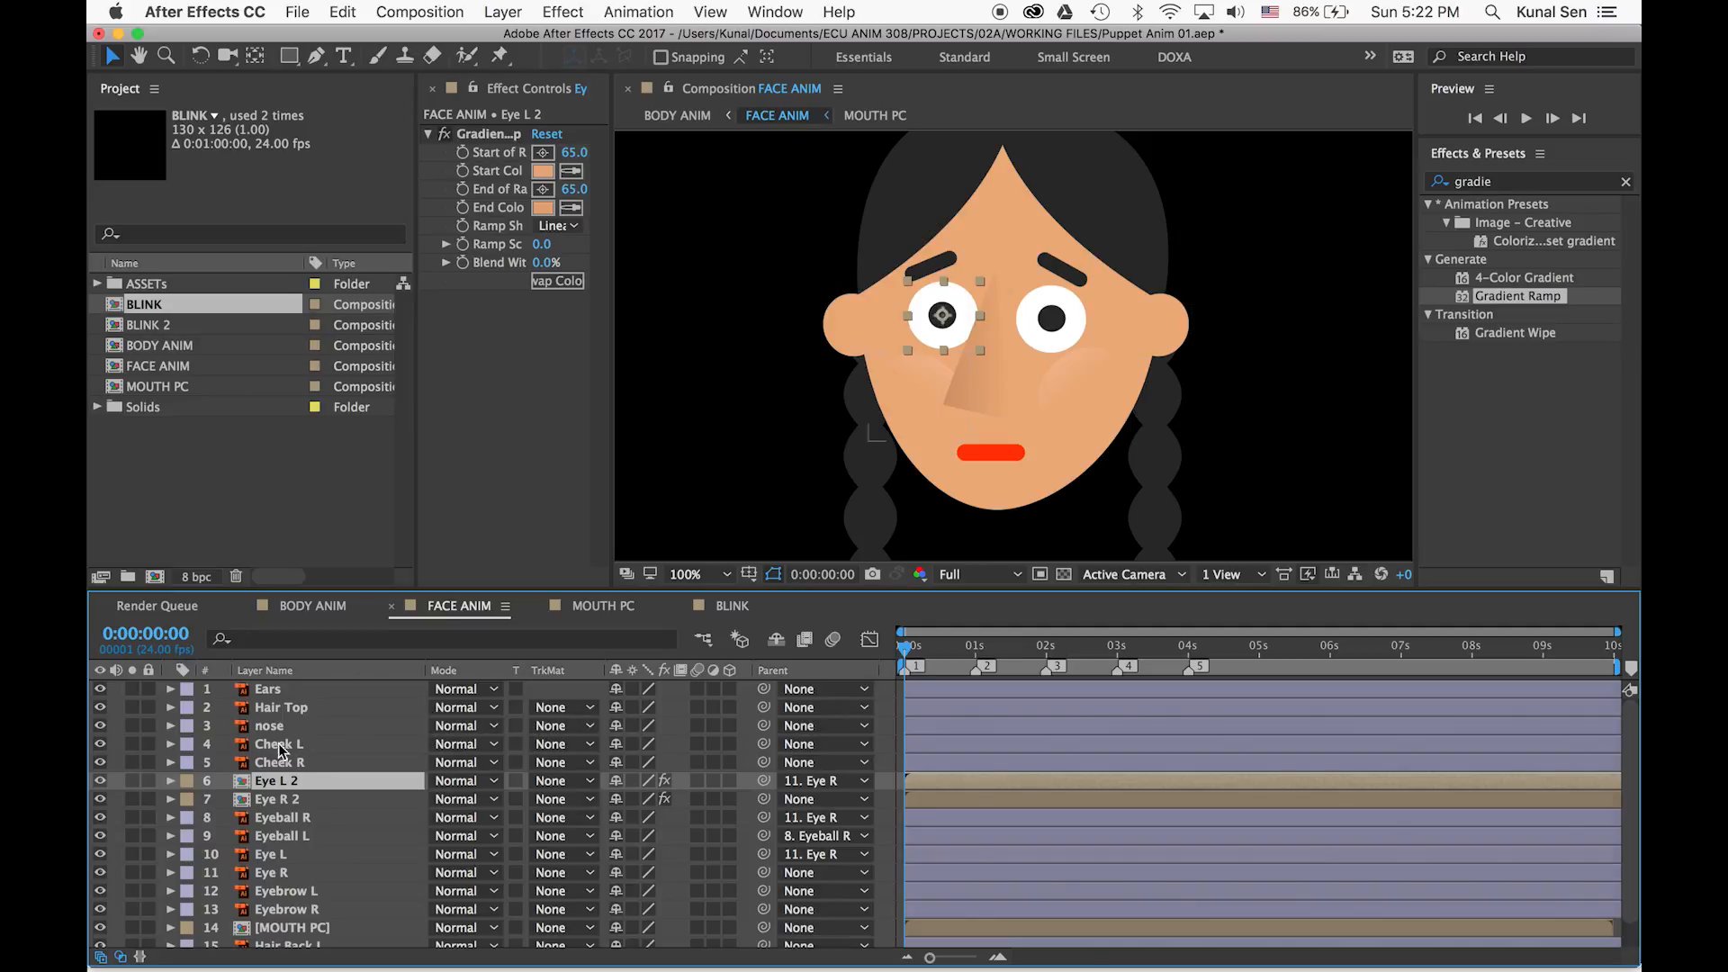
scroll(302, 871, down, 1)
click(301, 865)
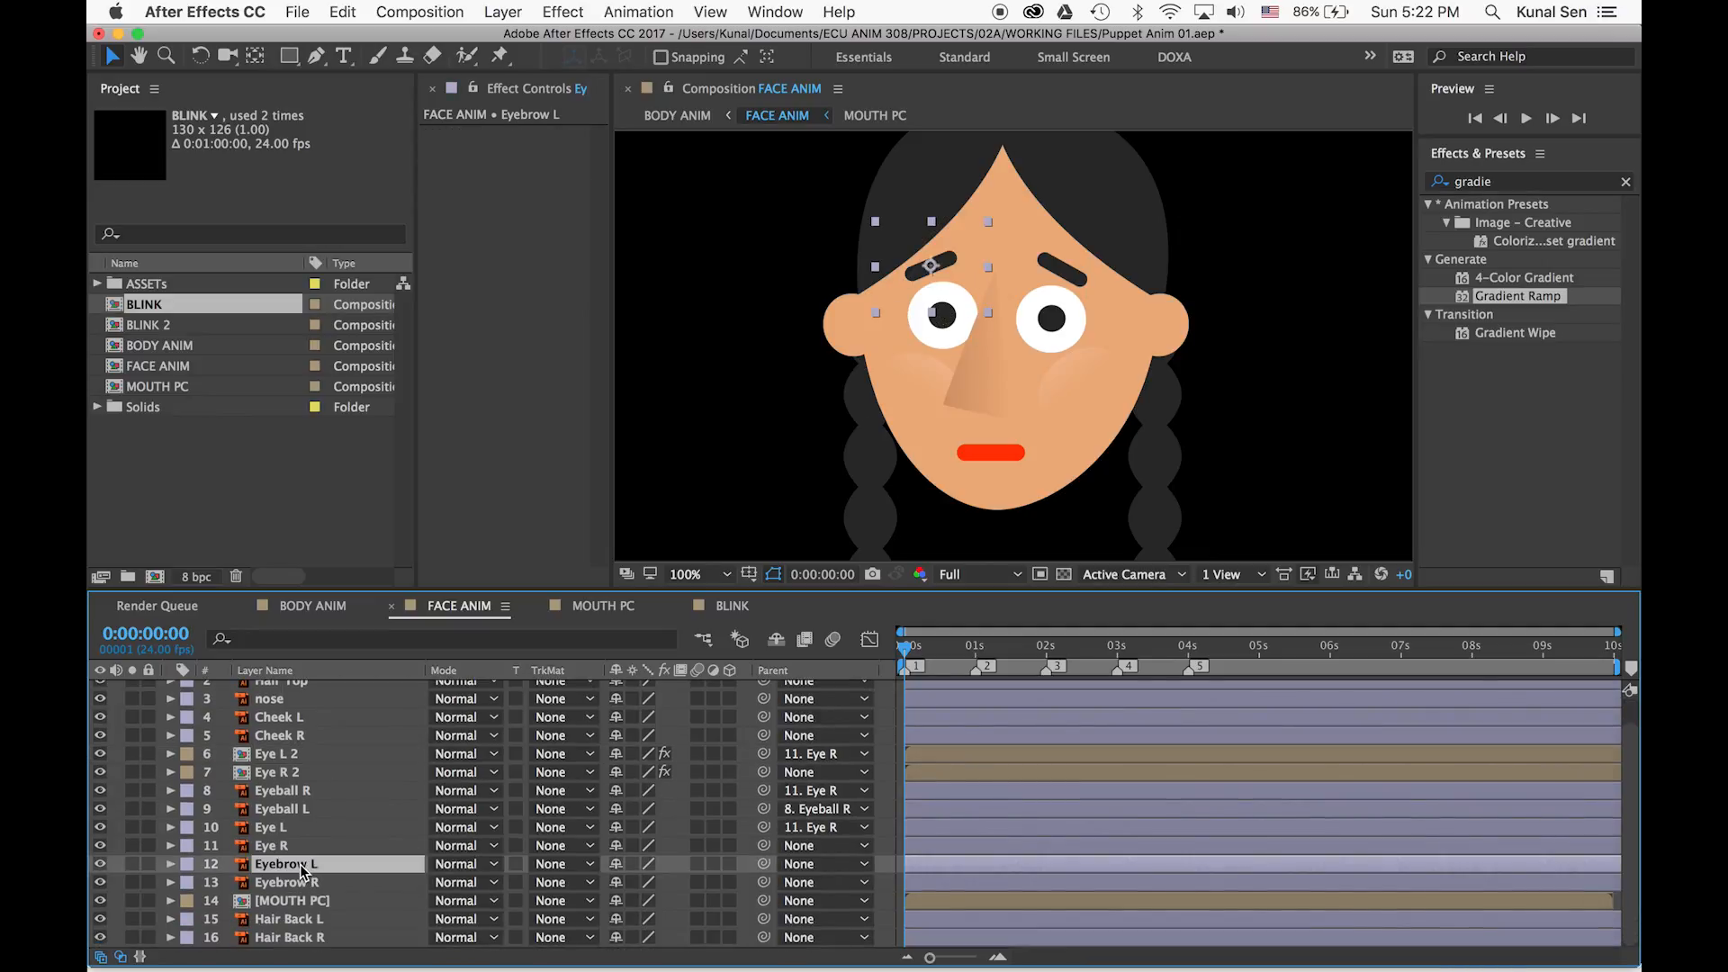
click(296, 884)
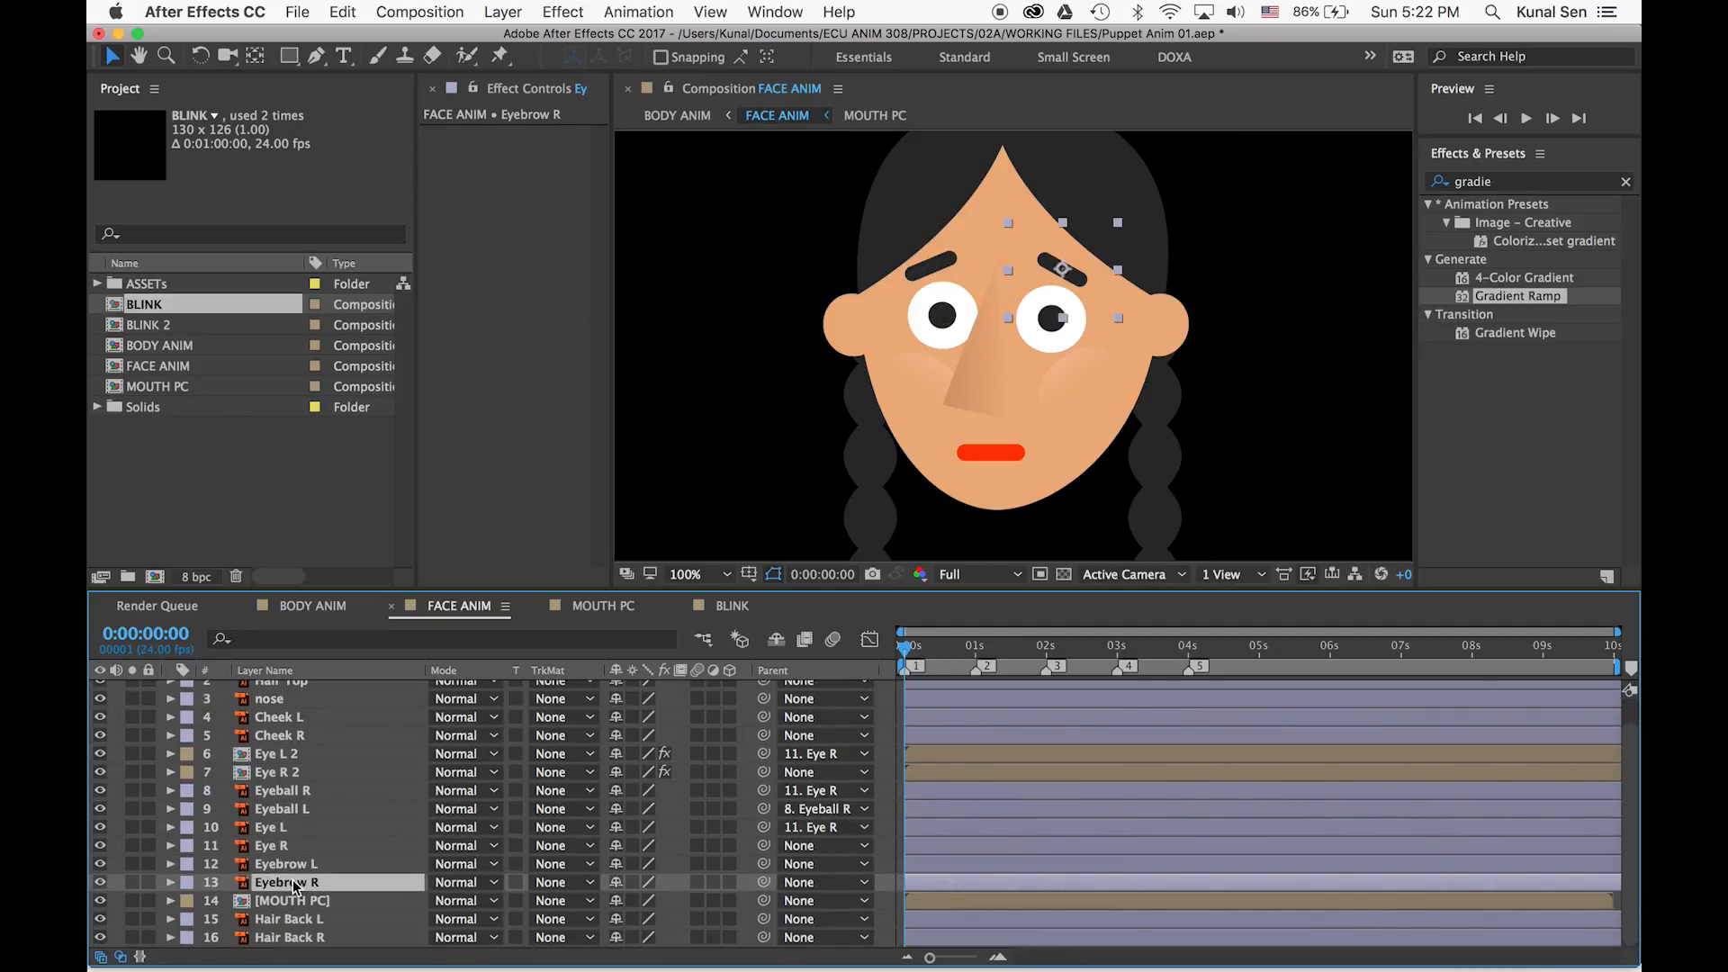
click(280, 867)
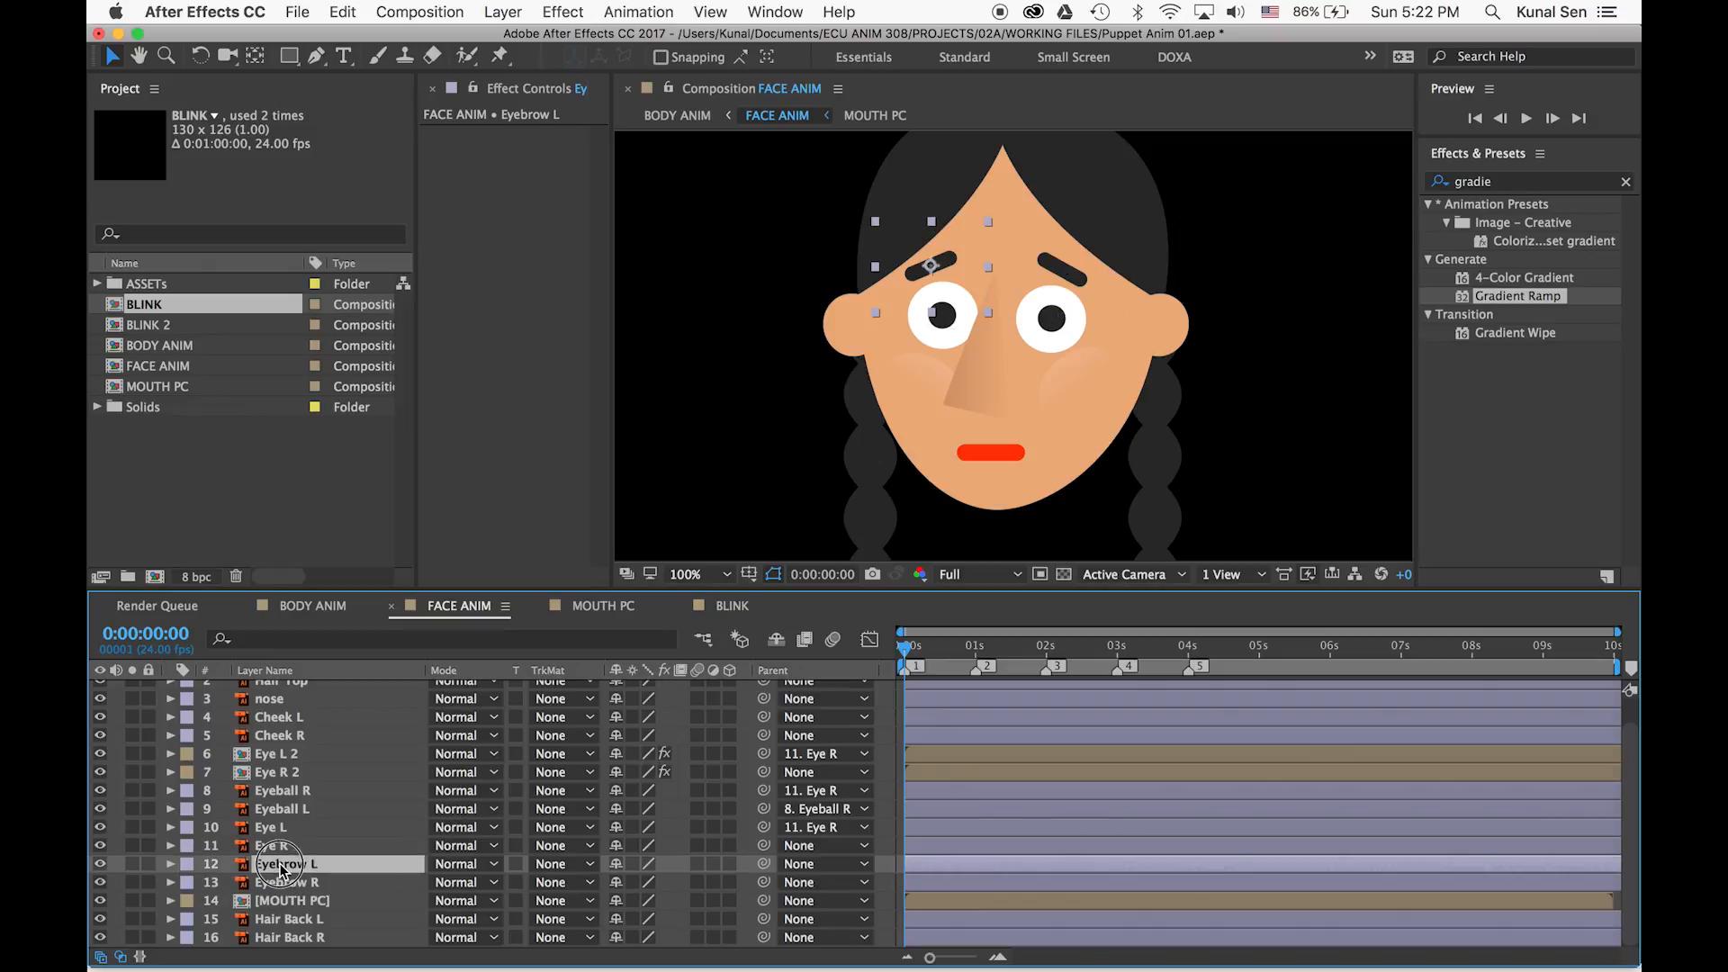
shift+click(283, 886)
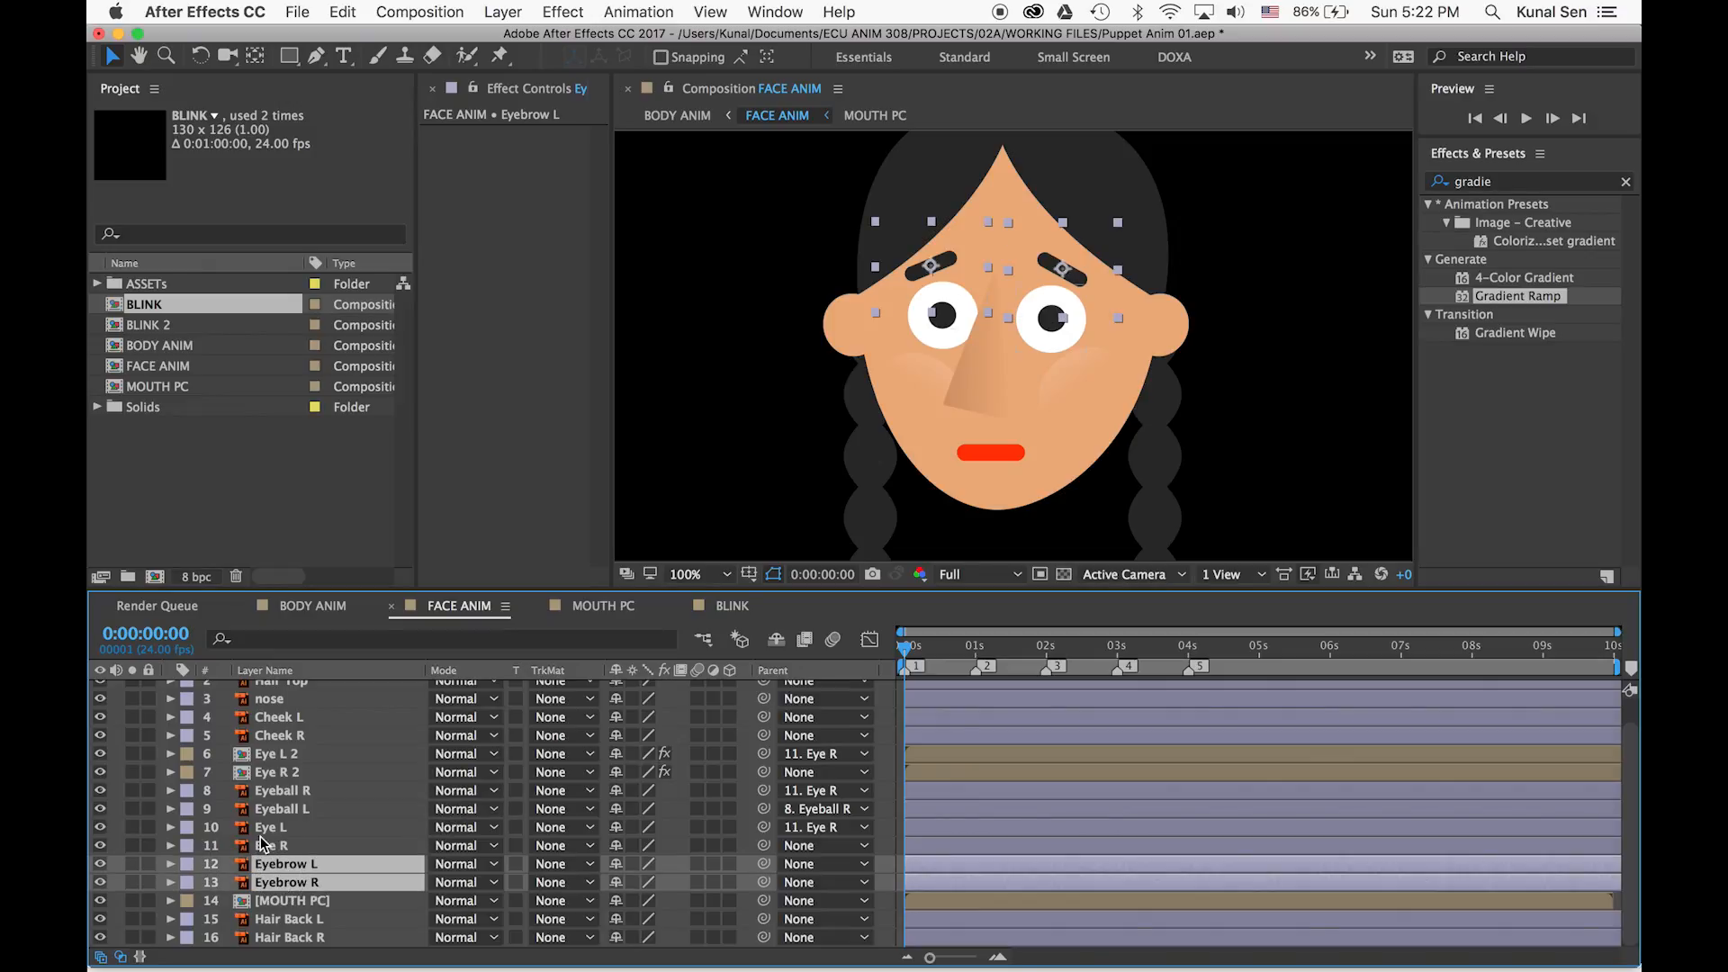
key(p)
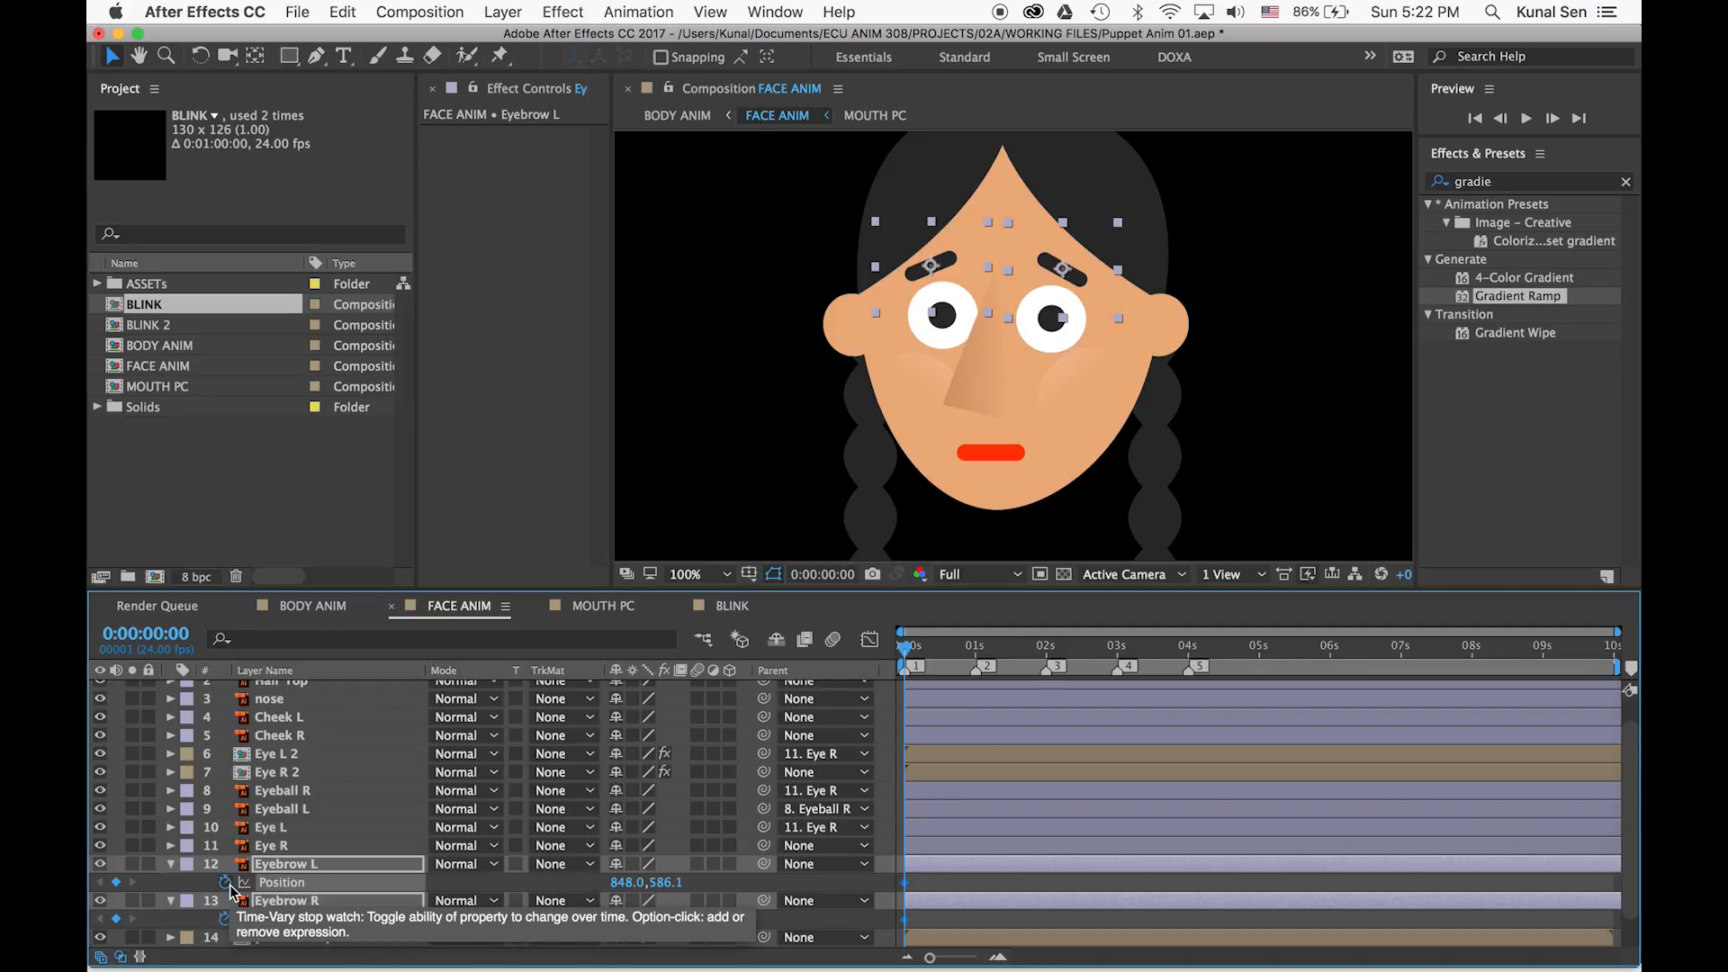
key(r)
click(225, 883)
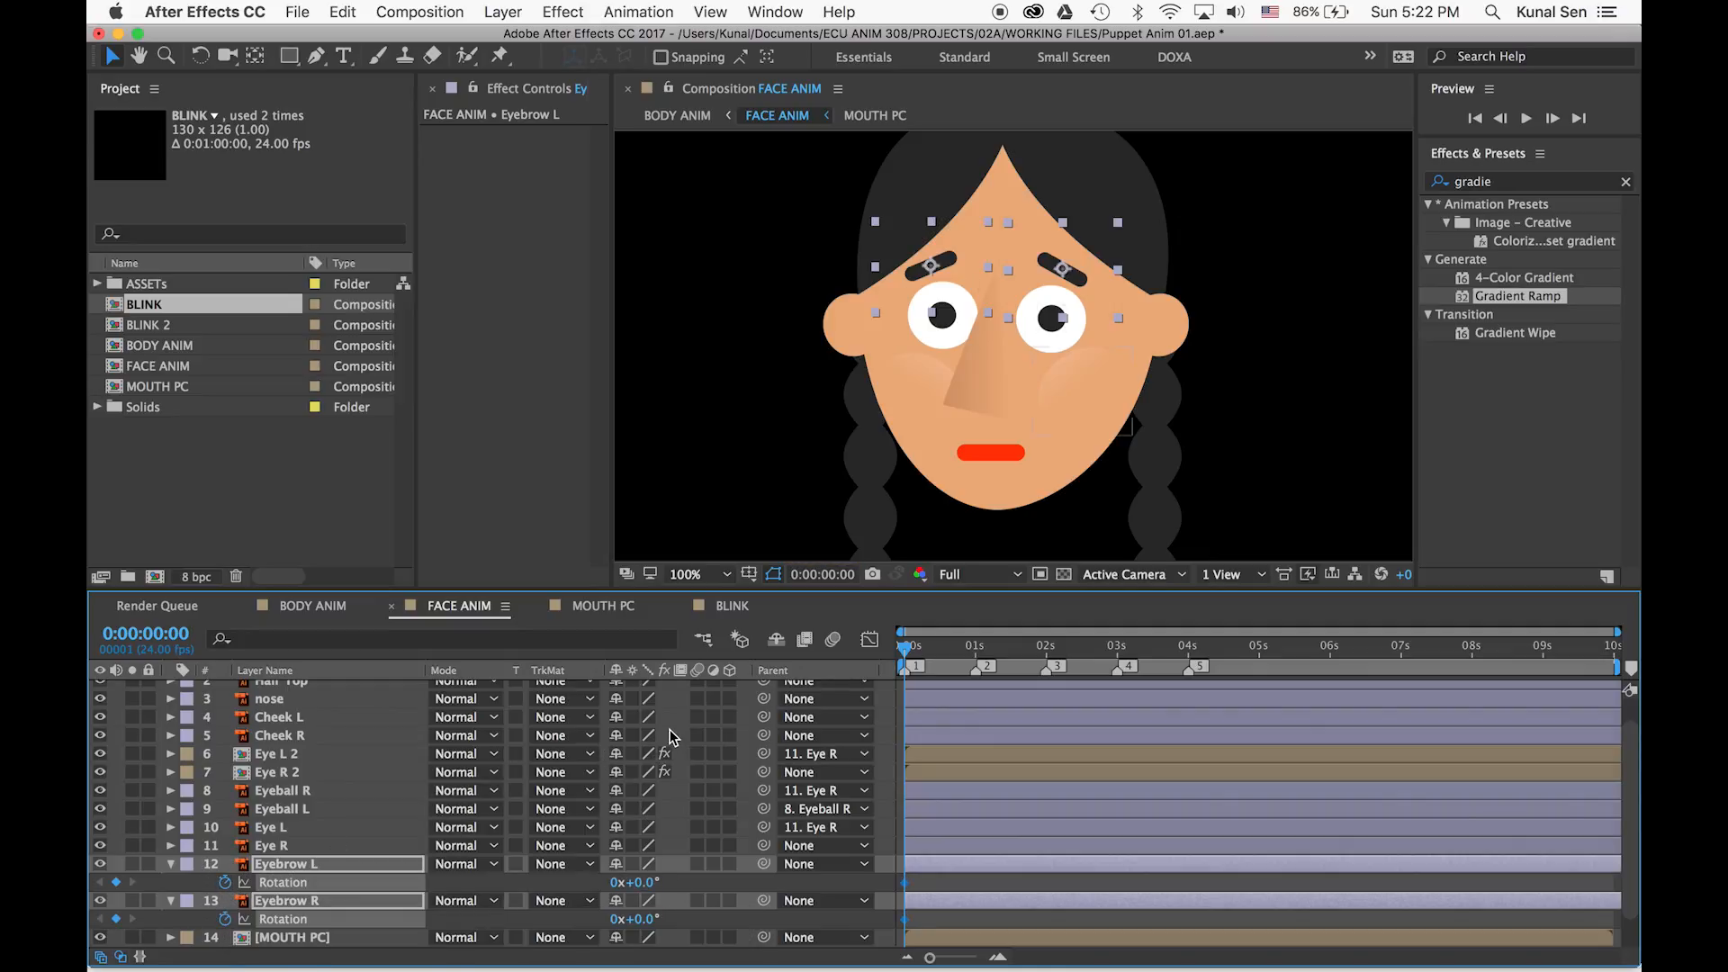
key(alt+shift+p)
scroll(1115, 722, down, 2)
At 0:00:01:00, slide the Eye L 2 and Eye R 2 layers slightly earlier in time
key(k)
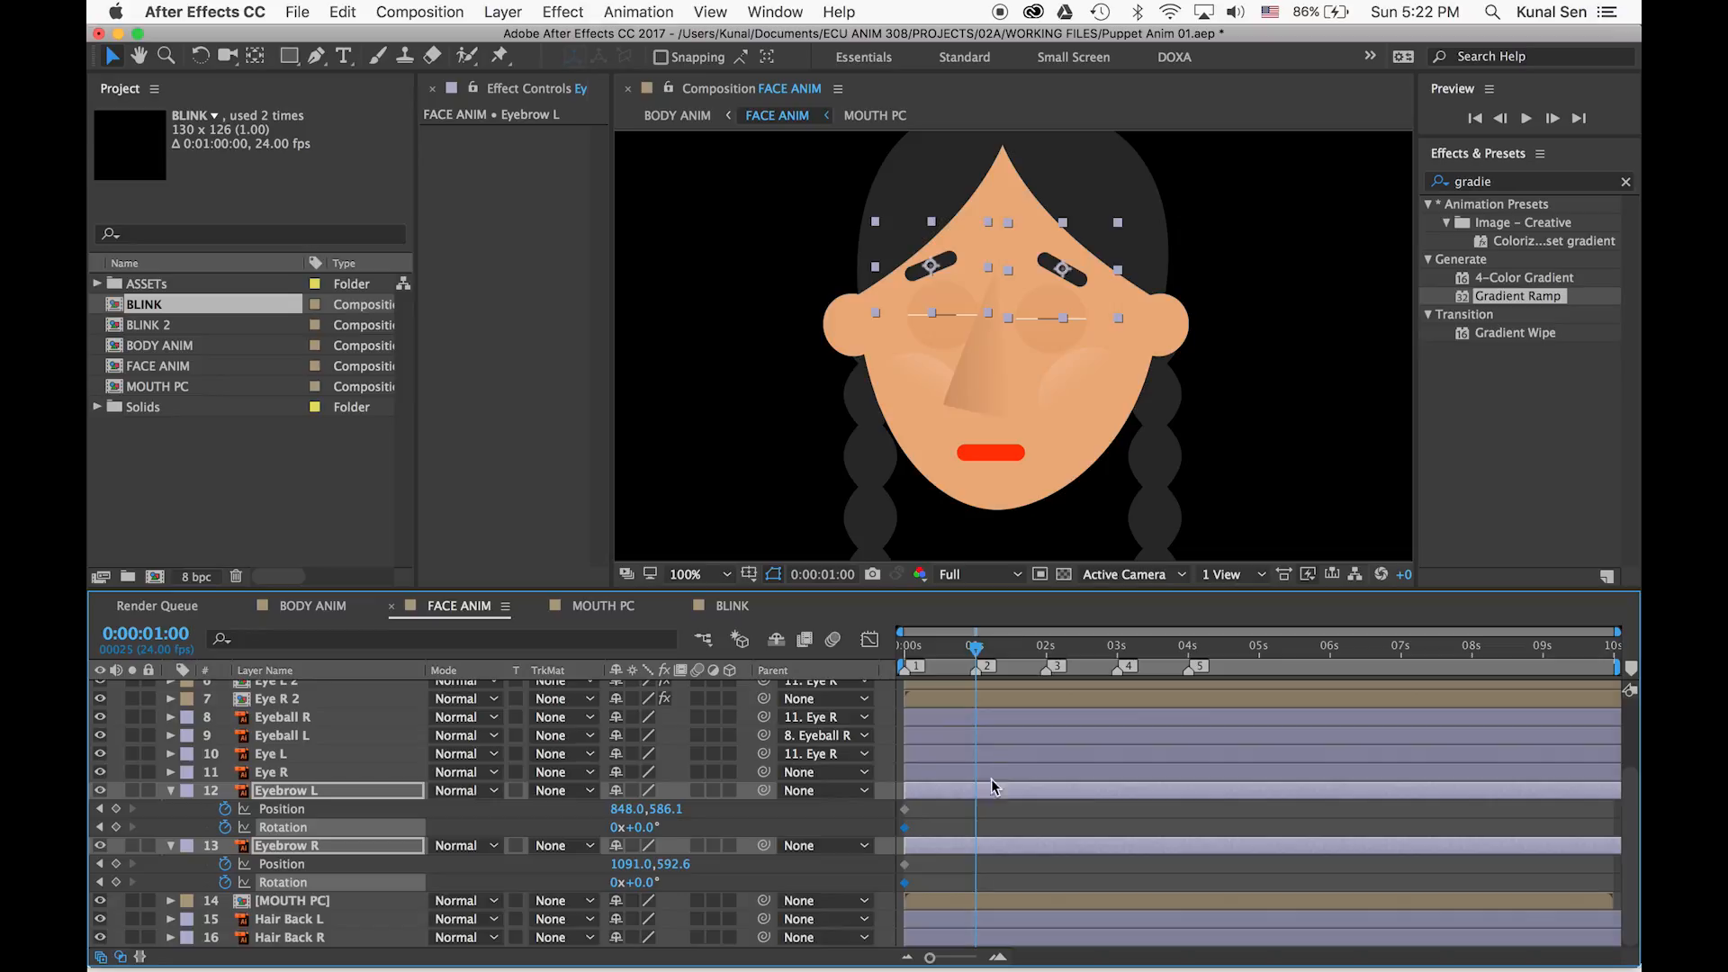
scroll(1001, 733, up, 2)
click(999, 752)
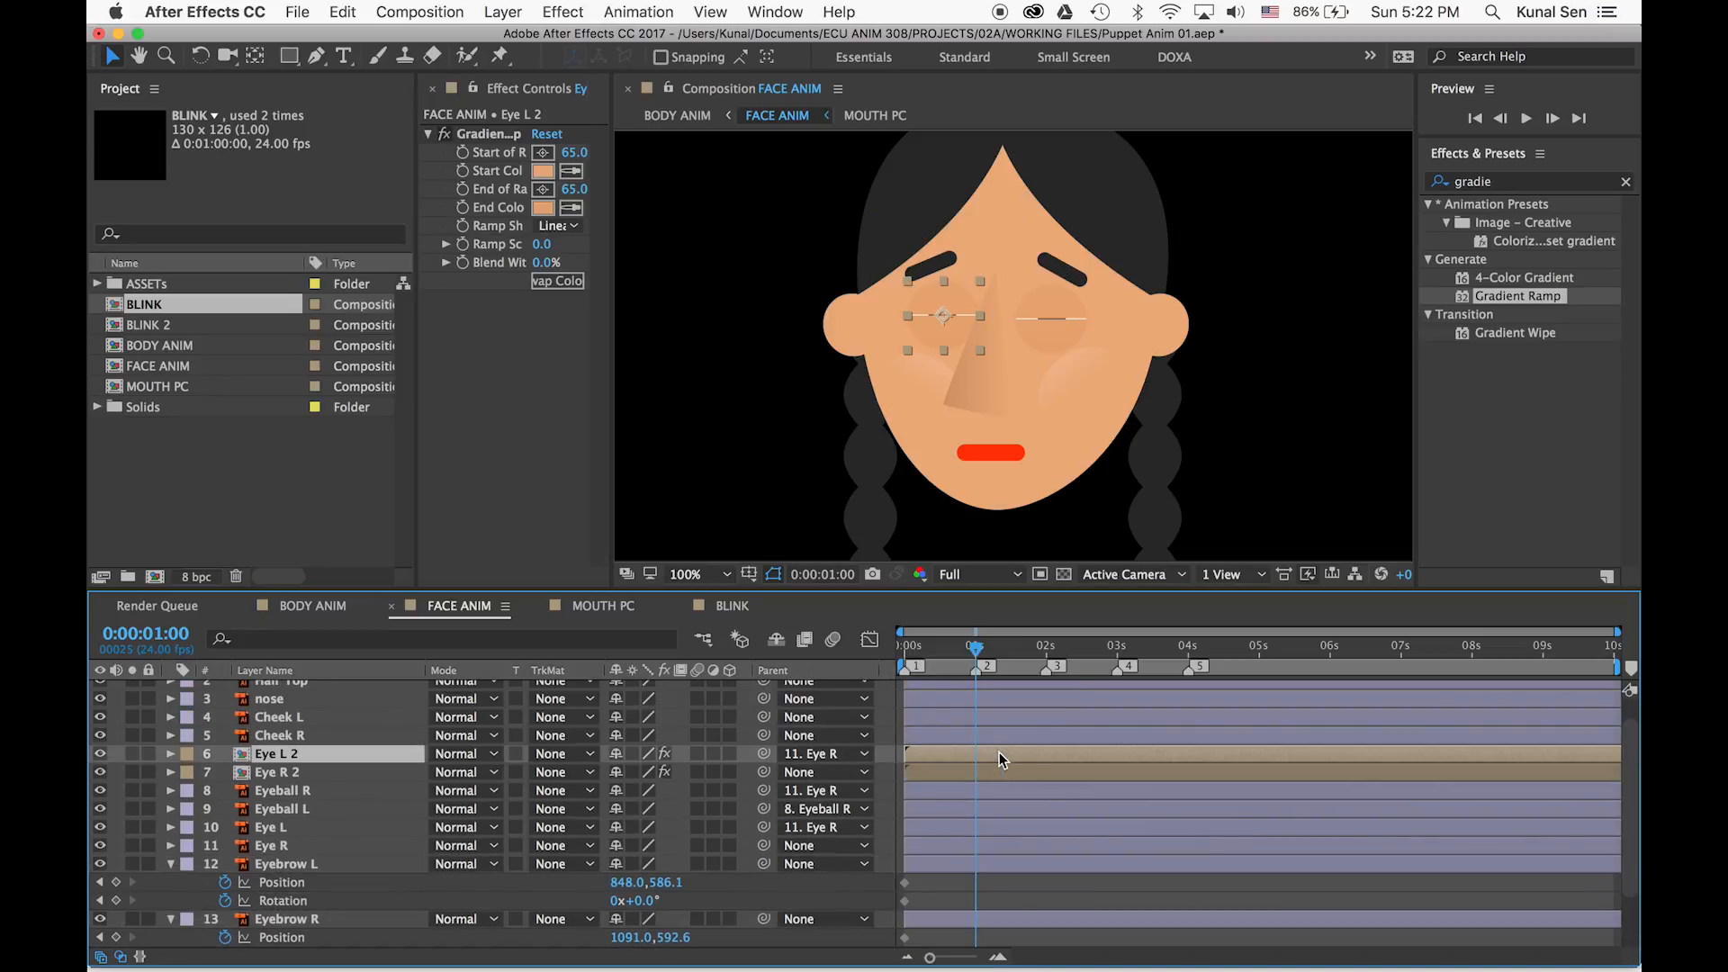
shift+click(997, 772)
drag(1026, 752, 1009, 754)
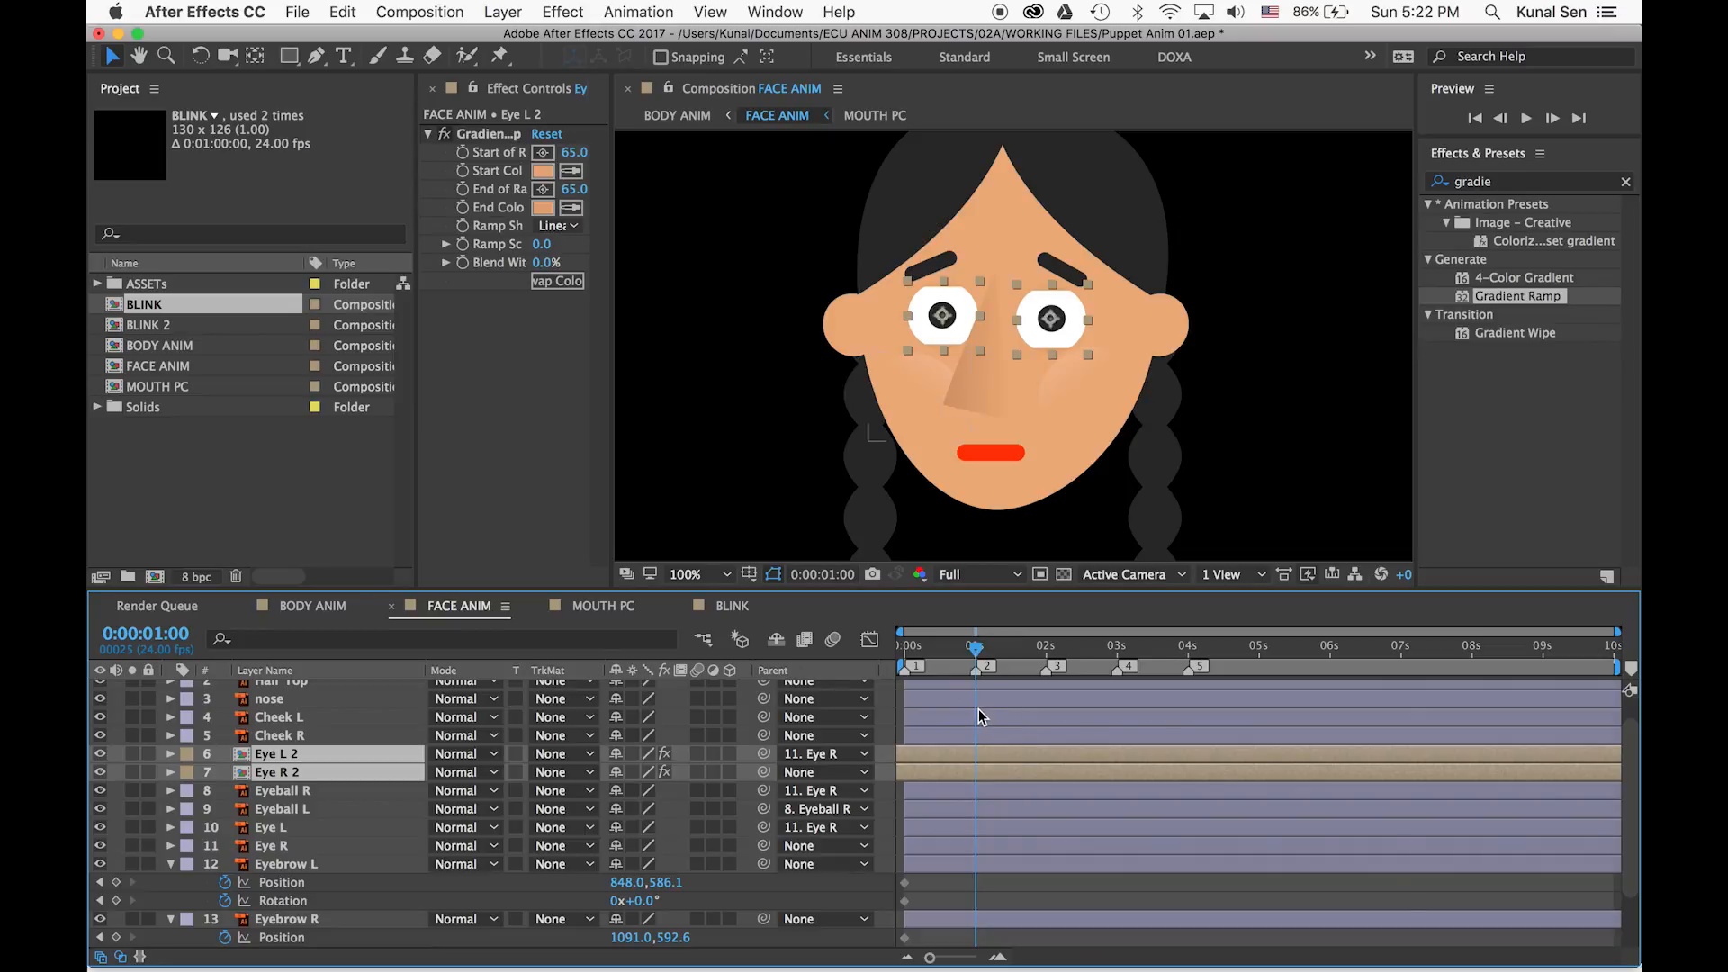
Add Position and Rotation keyframes for both eyebrows at 0:00:01:00
click(117, 882)
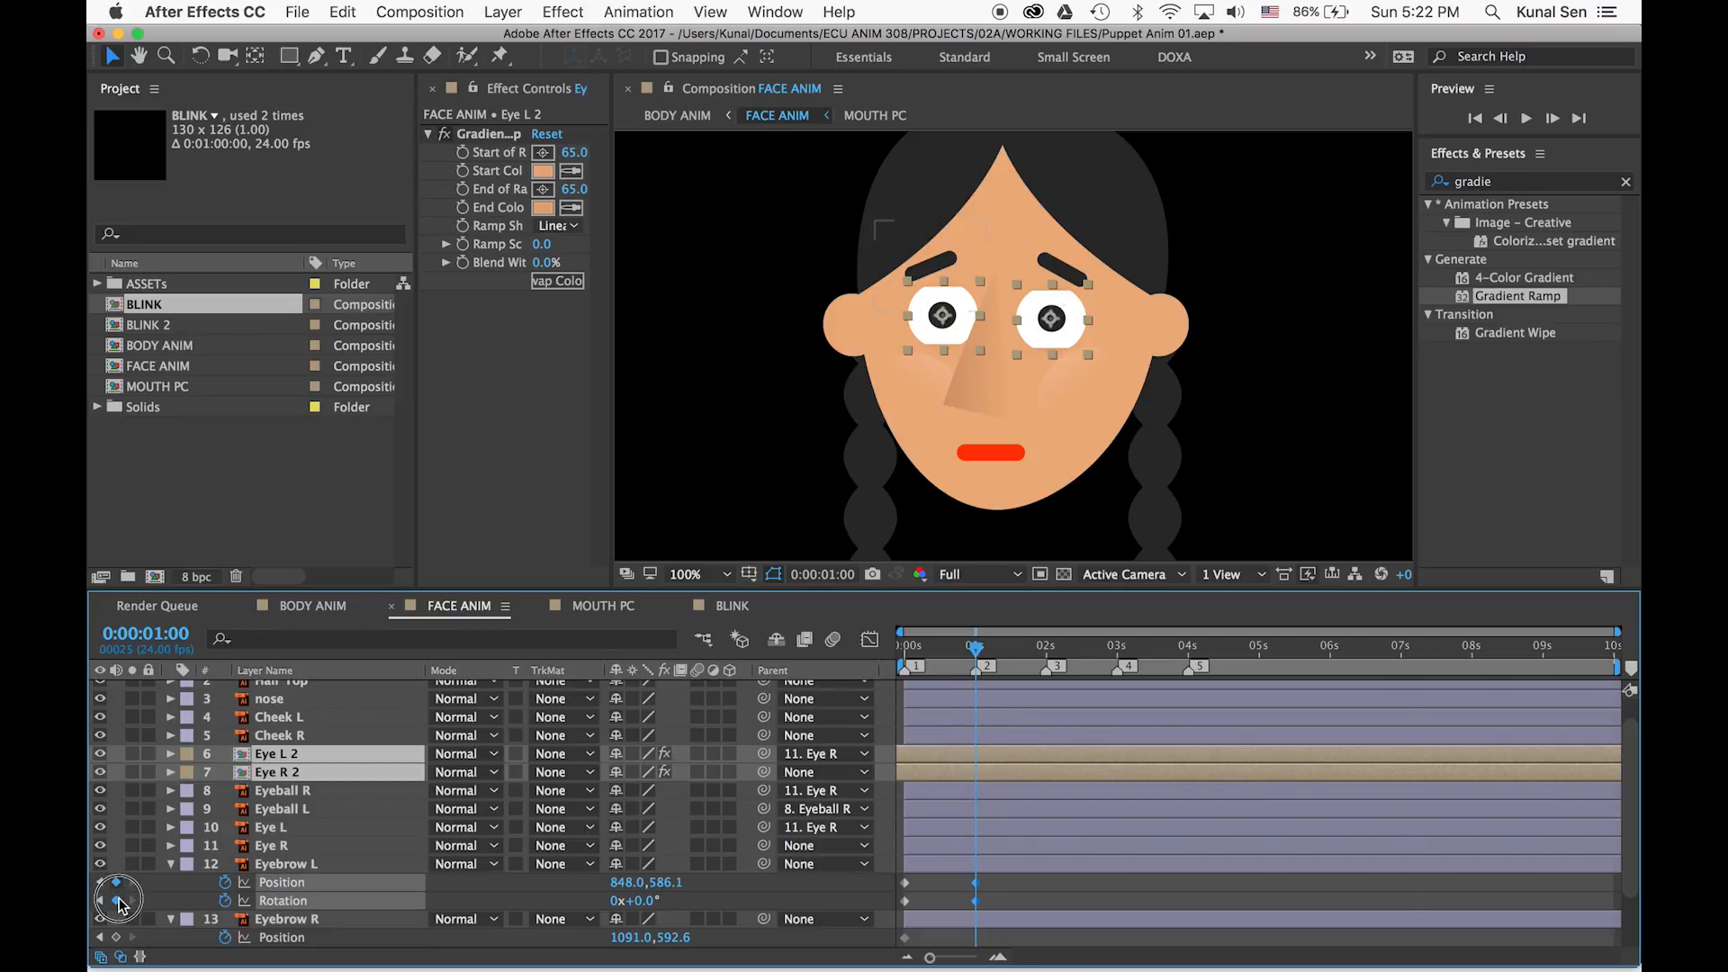
click(116, 900)
click(117, 937)
click(116, 954)
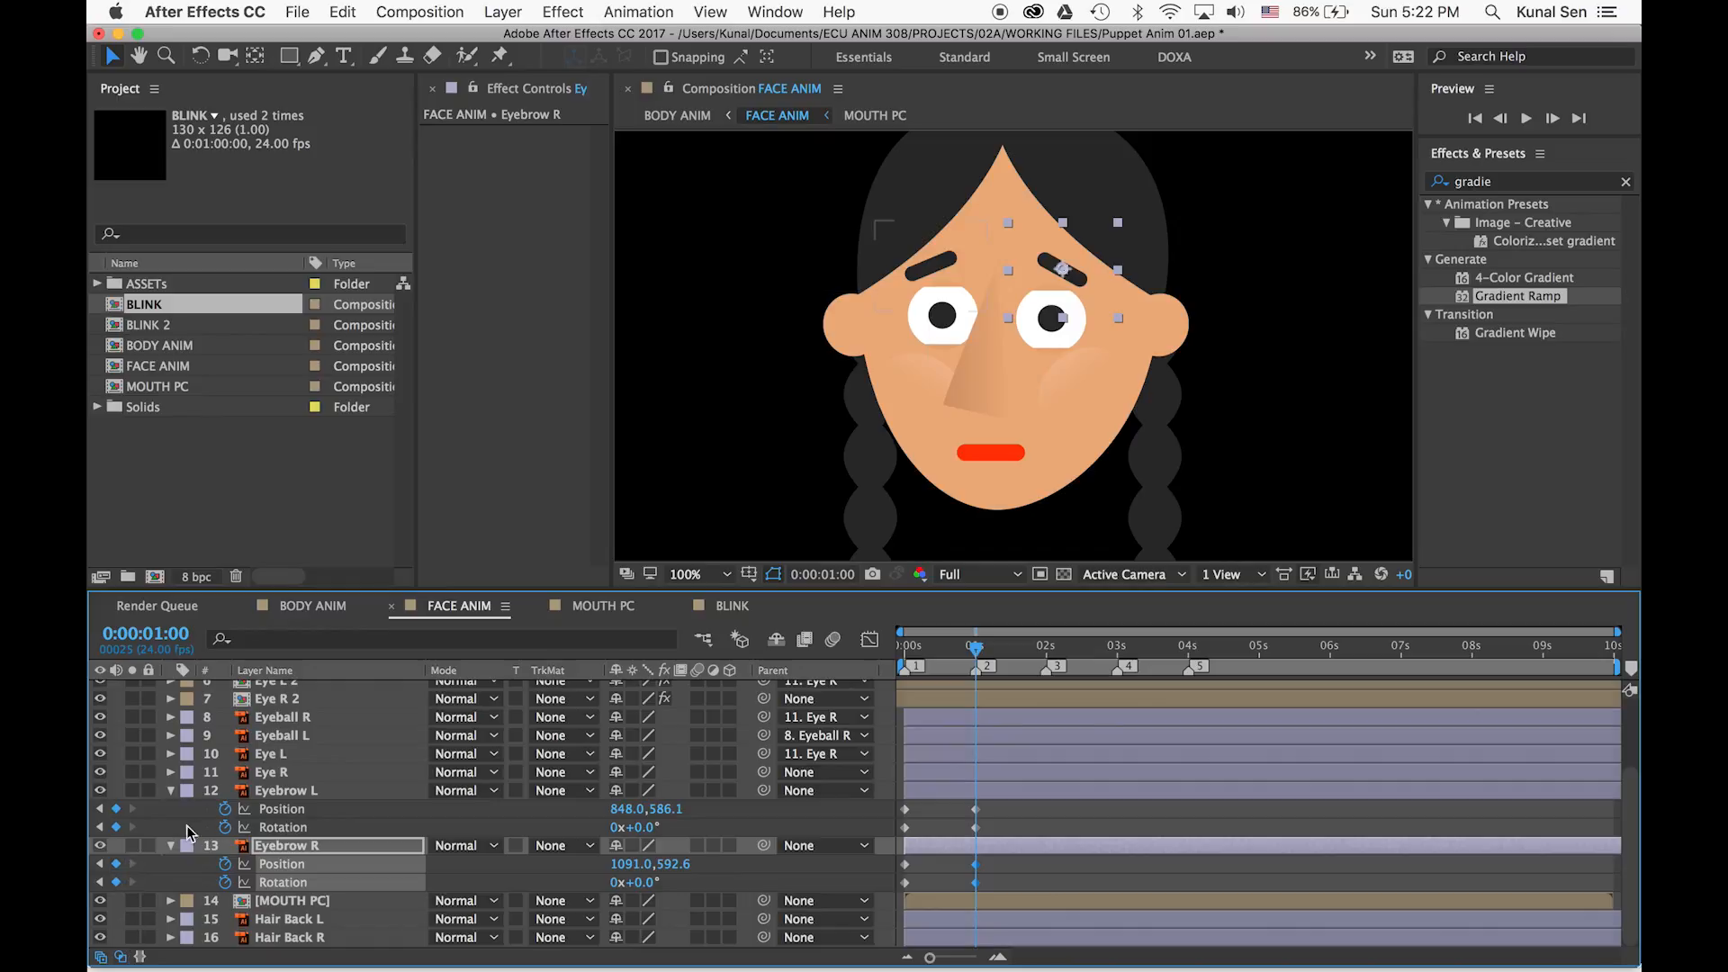
click(1071, 885)
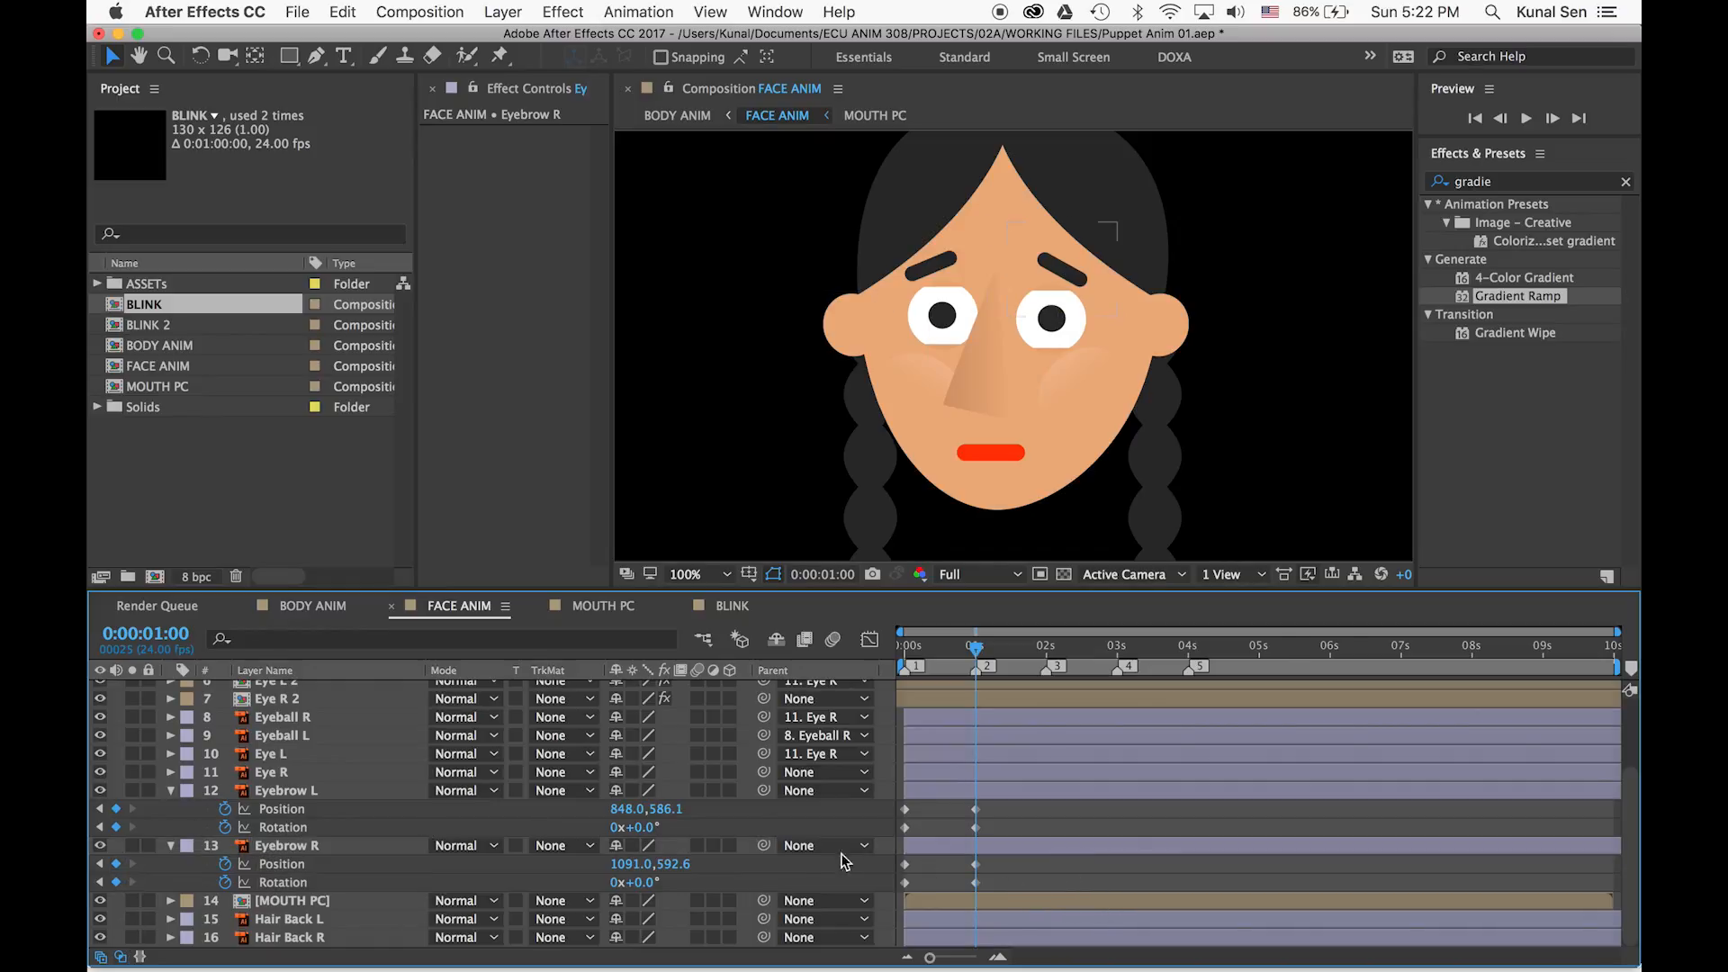
At 0:00:01:00, set Eyebrow R to Y position 609.6 and rotation -15°, and Eyebrow L to Y position 575.1 and rotation -4°
drag(642, 882, 694, 880)
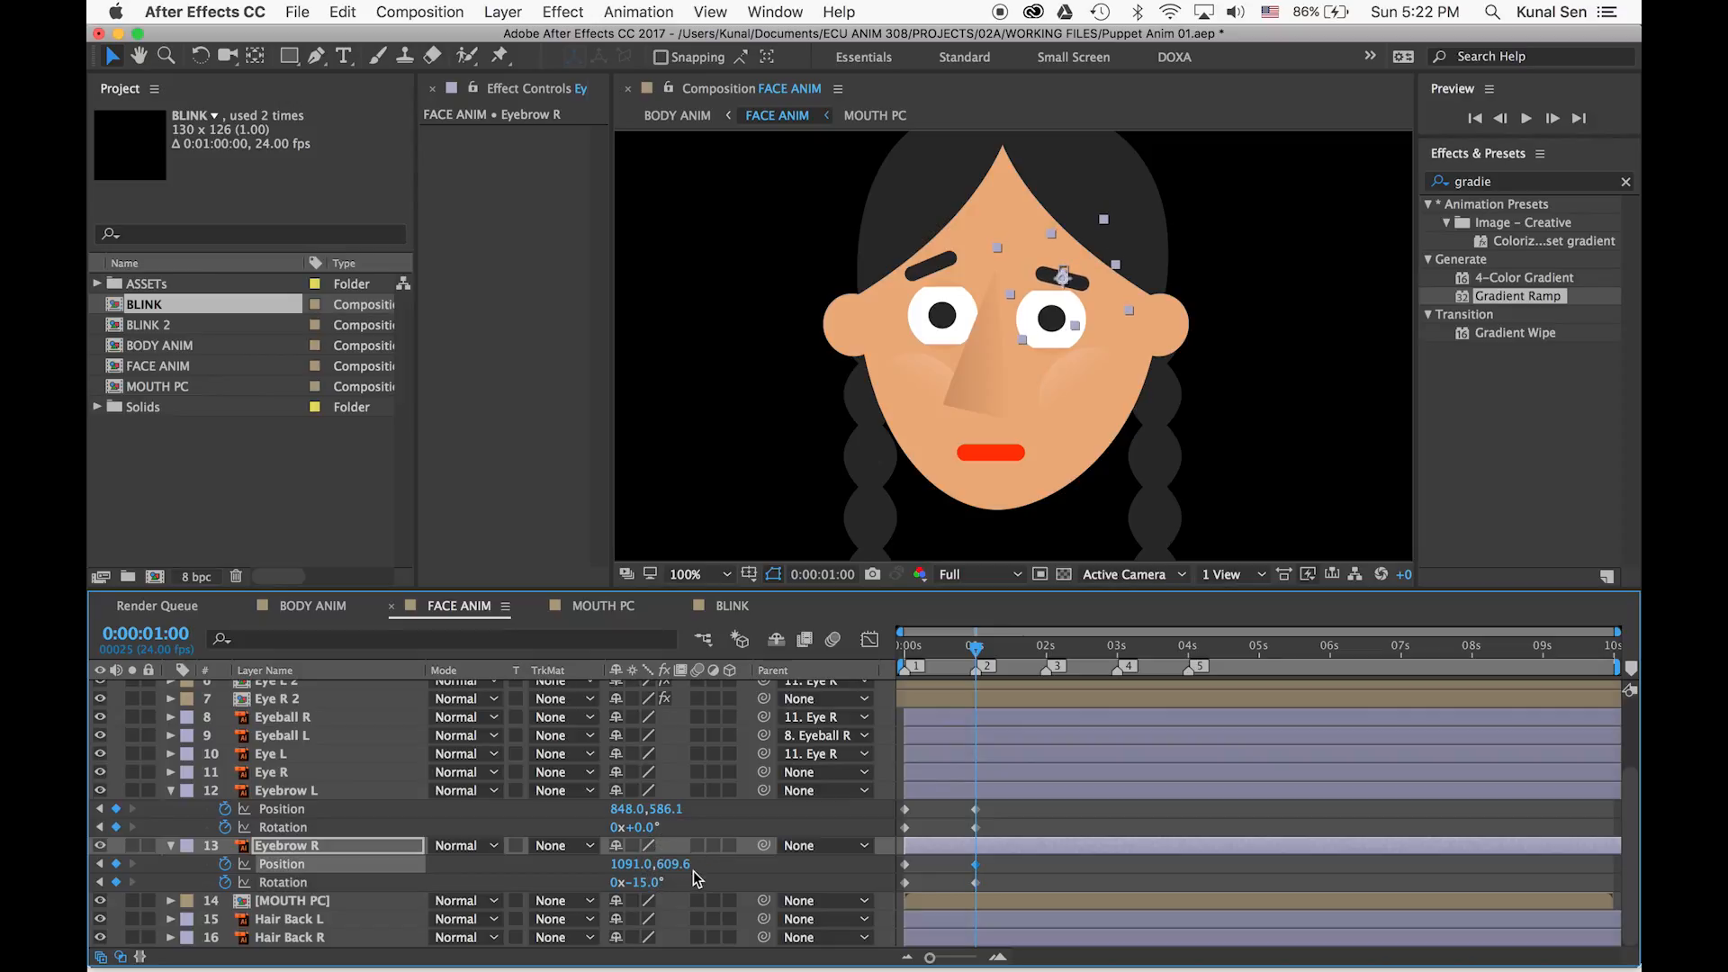
click(653, 808)
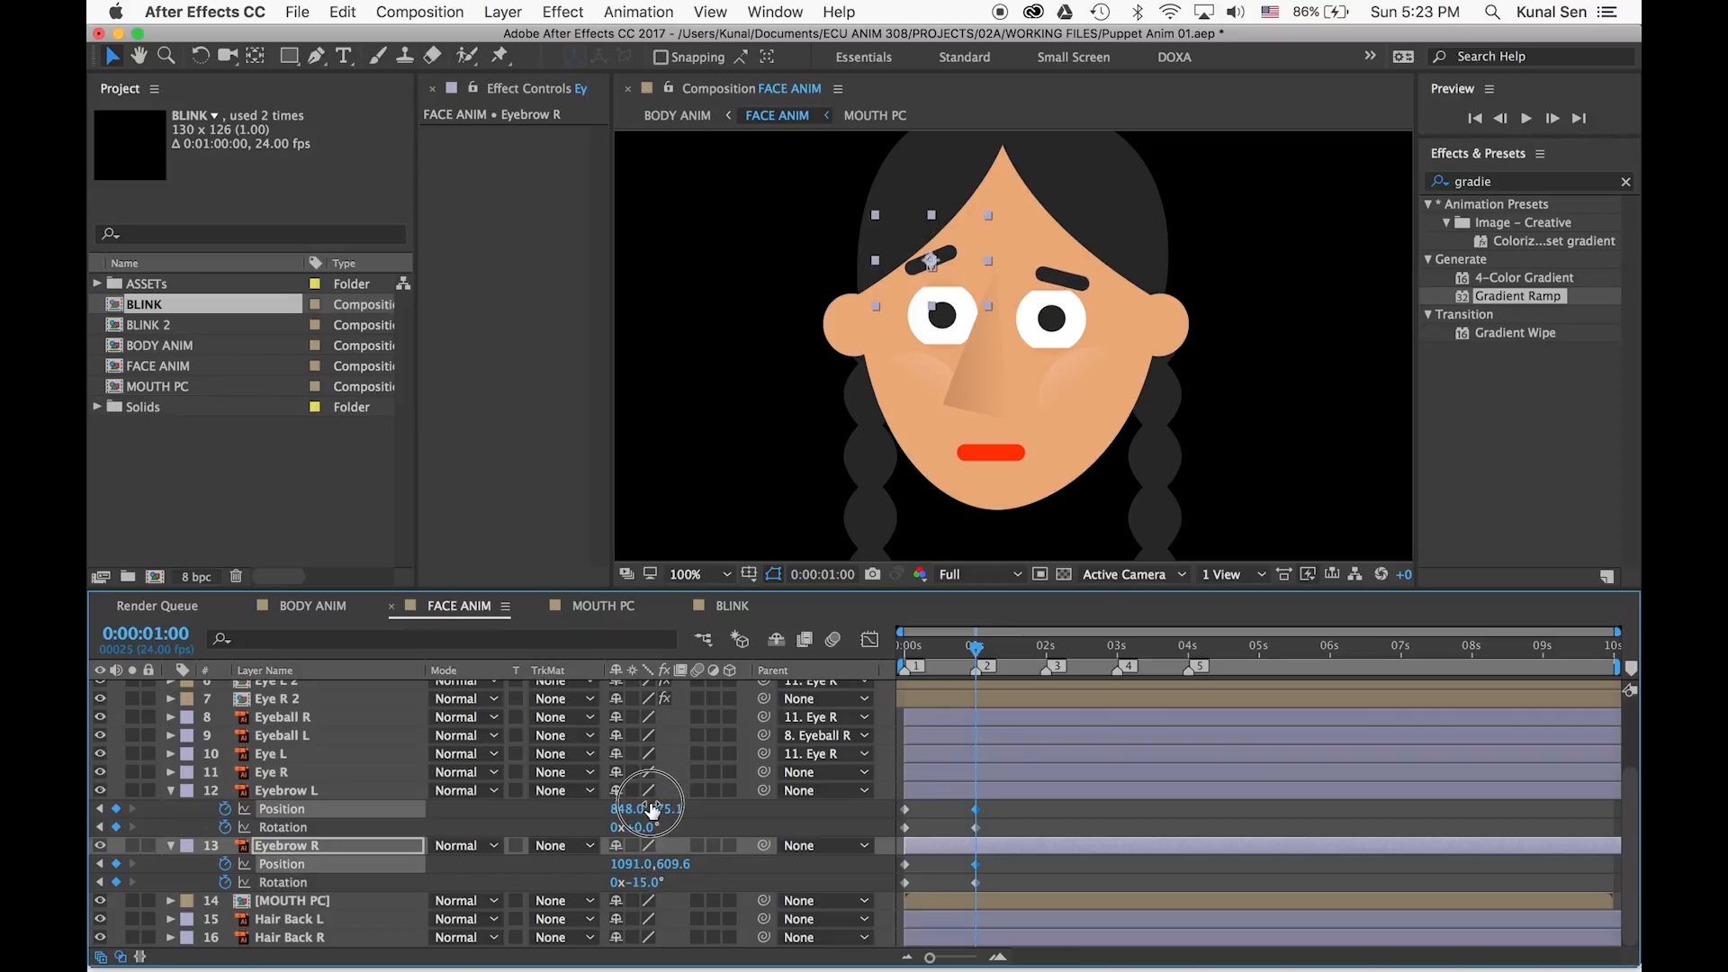
drag(644, 831, 634, 828)
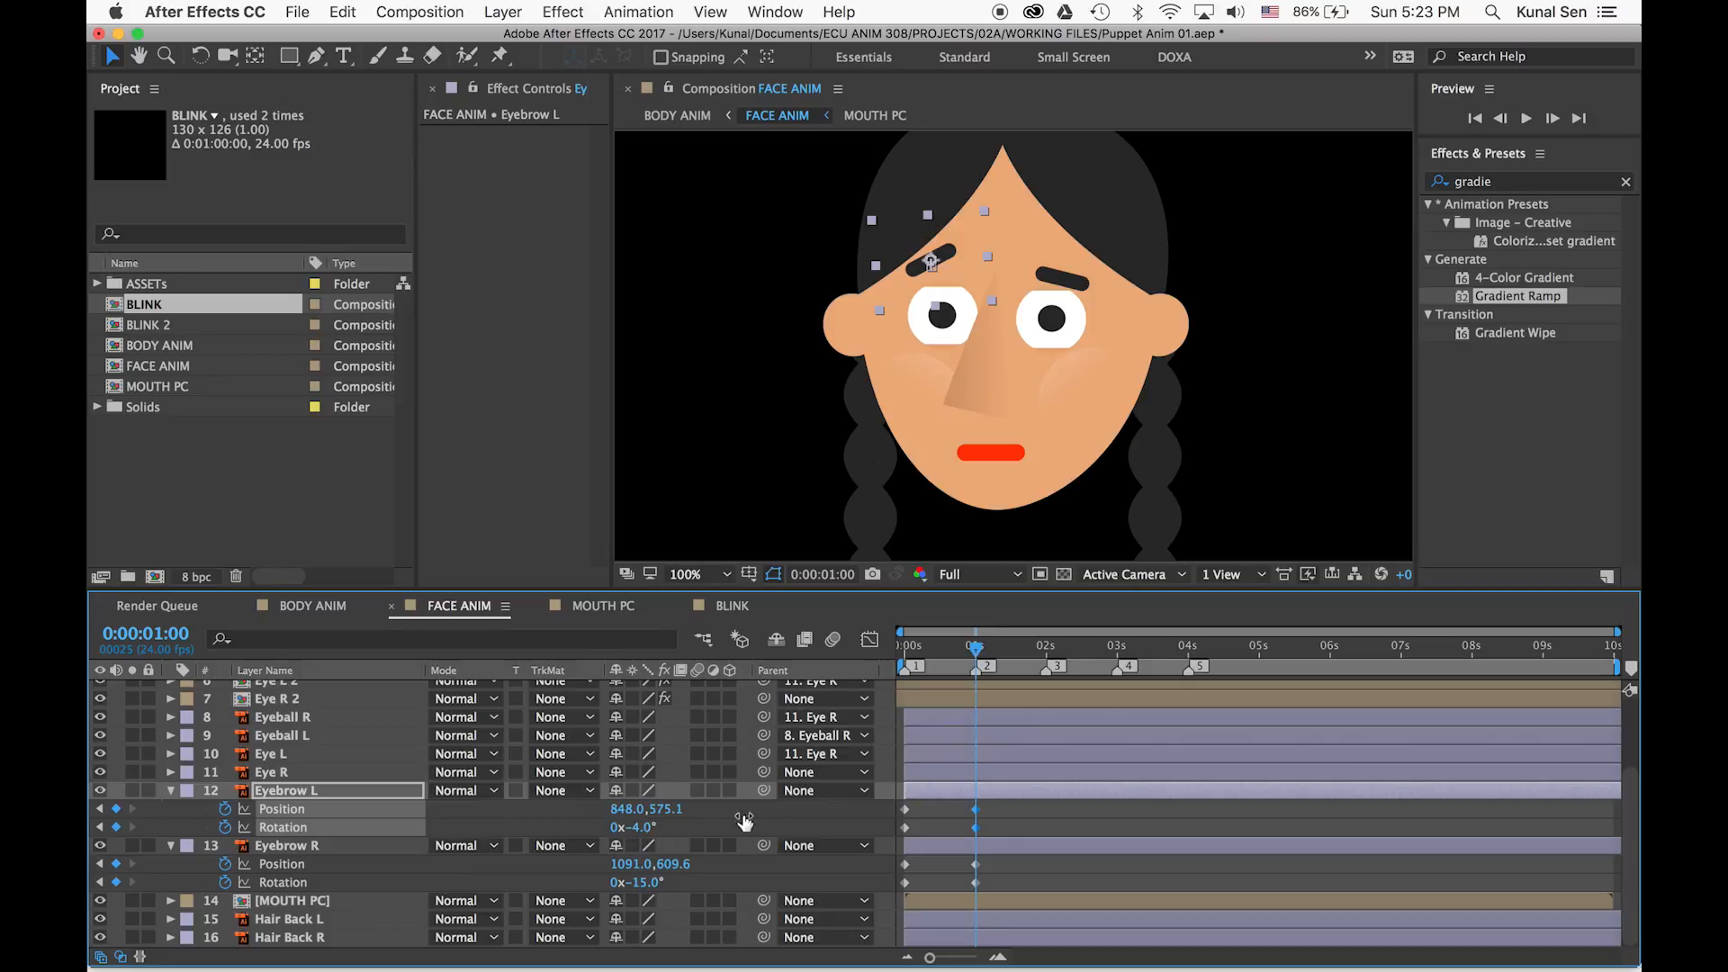
Move the first Position and Rotation keyframes of both eyebrows to 0:00:00:15
drag(974, 649, 900, 645)
drag(919, 806, 898, 884)
drag(905, 810, 950, 812)
Add keyframes holding the eyebrow pose shortly before marker 3 and go to that marker at 0:00:02:00
drag(949, 648, 1026, 648)
click(116, 809)
key(3)
click(116, 865)
click(1134, 802)
At marker 3, rotate Eyebrow L and Eyebrow R in opposite directions and shift both inward toward the nose
drag(647, 827, 693, 827)
mouse_move(672, 810)
mouse_down()
mouse_move(733, 810)
mouse_move(690, 809)
mouse_up()
drag(622, 811, 656, 809)
drag(641, 881, 590, 863)
drag(665, 864, 649, 862)
Check the eyebrow motion and move the Eyebrow L and Eyebrow R layers directly above Eye L 2
drag(1046, 648, 956, 634)
click(286, 790)
shift+click(287, 845)
drag(286, 845, 292, 771)
Shift the third Position and Rotation keyframes of both eyebrows slightly earlier, to about 0:00:01:15
click(100, 799)
drag(1037, 788, 1008, 879)
drag(1025, 800, 1020, 800)
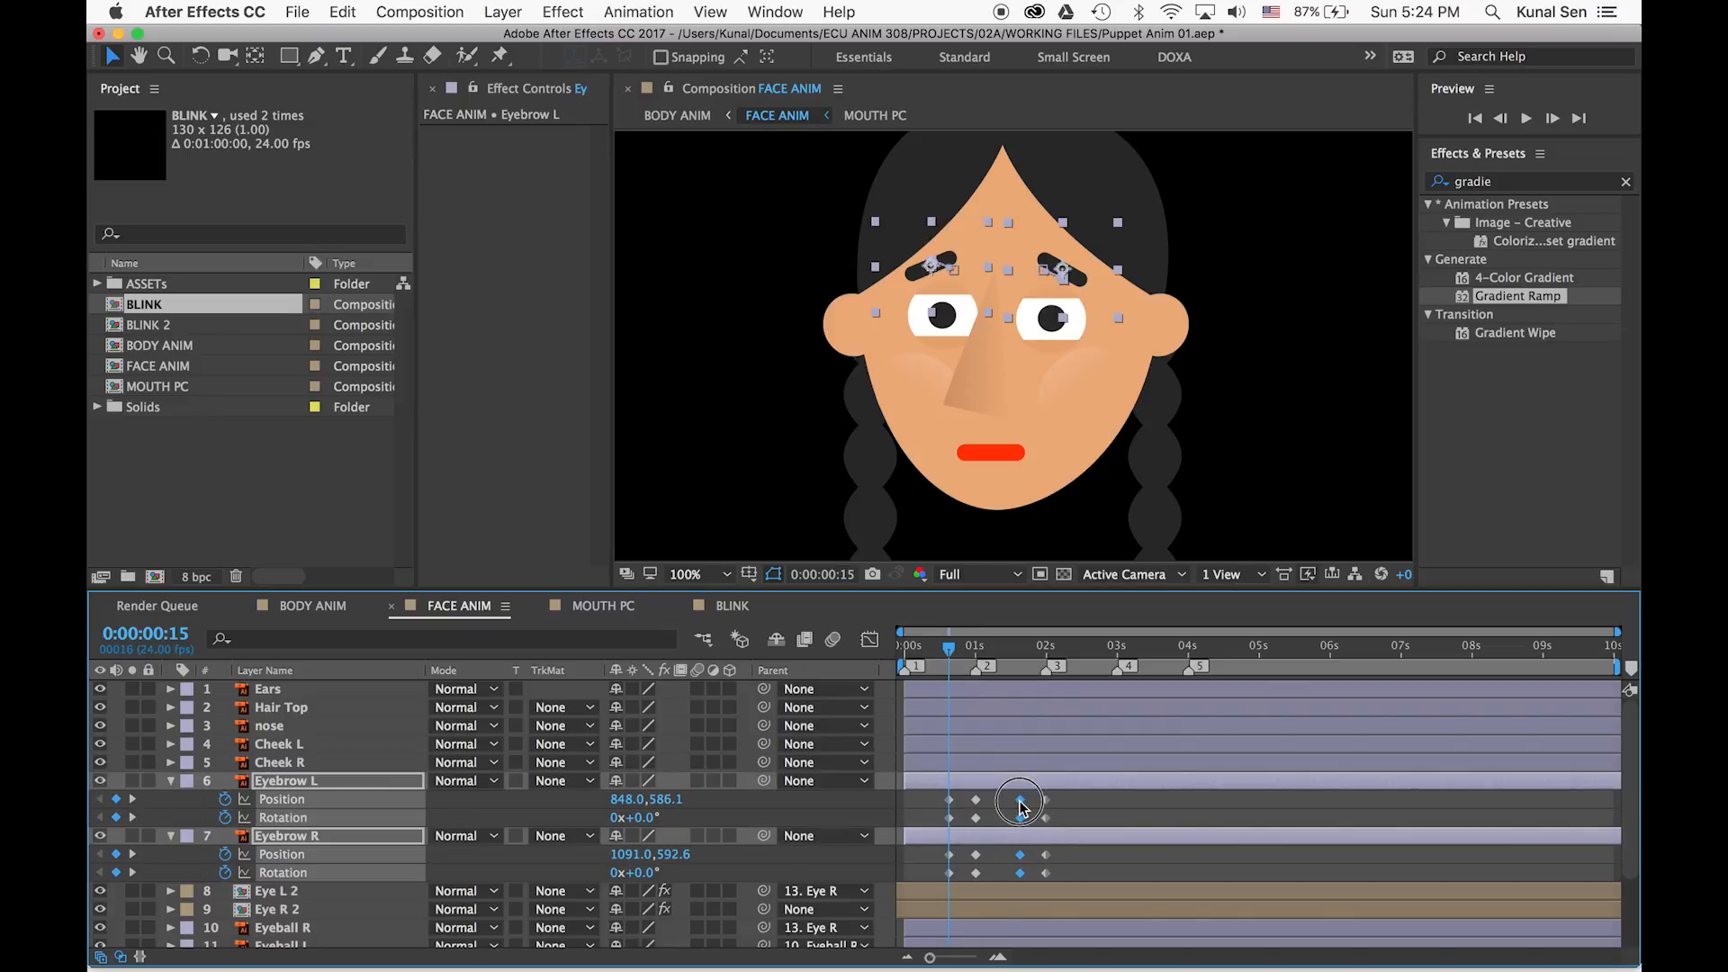
Set a Position keyframe on Eyeball R at 0:00:00:15
scroll(288, 851, down, 2)
click(287, 892)
key(alt+shift+p)
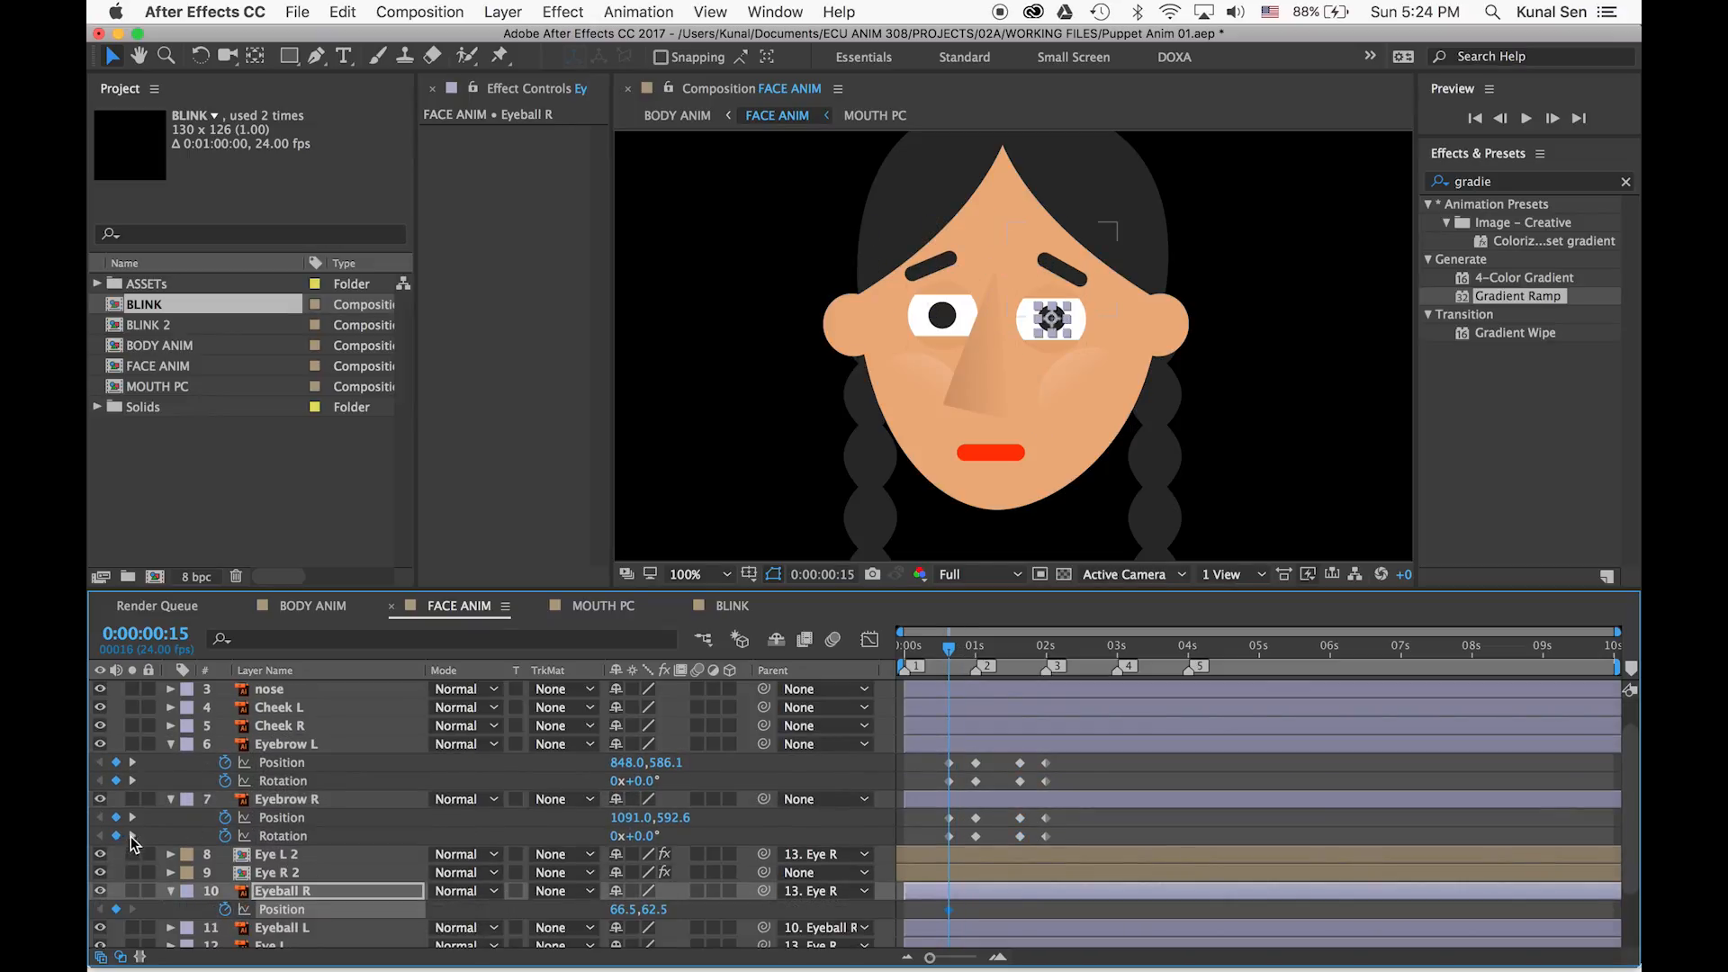
Shift Eyeball R horizontally at marker 2 and add a holding Position keyframe at about 0:00:01:15
key(k)
drag(619, 909, 662, 912)
drag(952, 650, 1021, 650)
click(133, 836)
click(100, 836)
click(116, 909)
At marker 3, set the Position of Eyeball R to 51.5, 80.5
click(133, 836)
drag(618, 909, 540, 894)
drag(654, 909, 672, 915)
Add holding keyframes at about 0:00:02:15 for Position and Rotation of both eyebrows and Position of Eyeball R
drag(997, 645, 1117, 646)
click(116, 762)
click(116, 780)
click(116, 817)
click(116, 835)
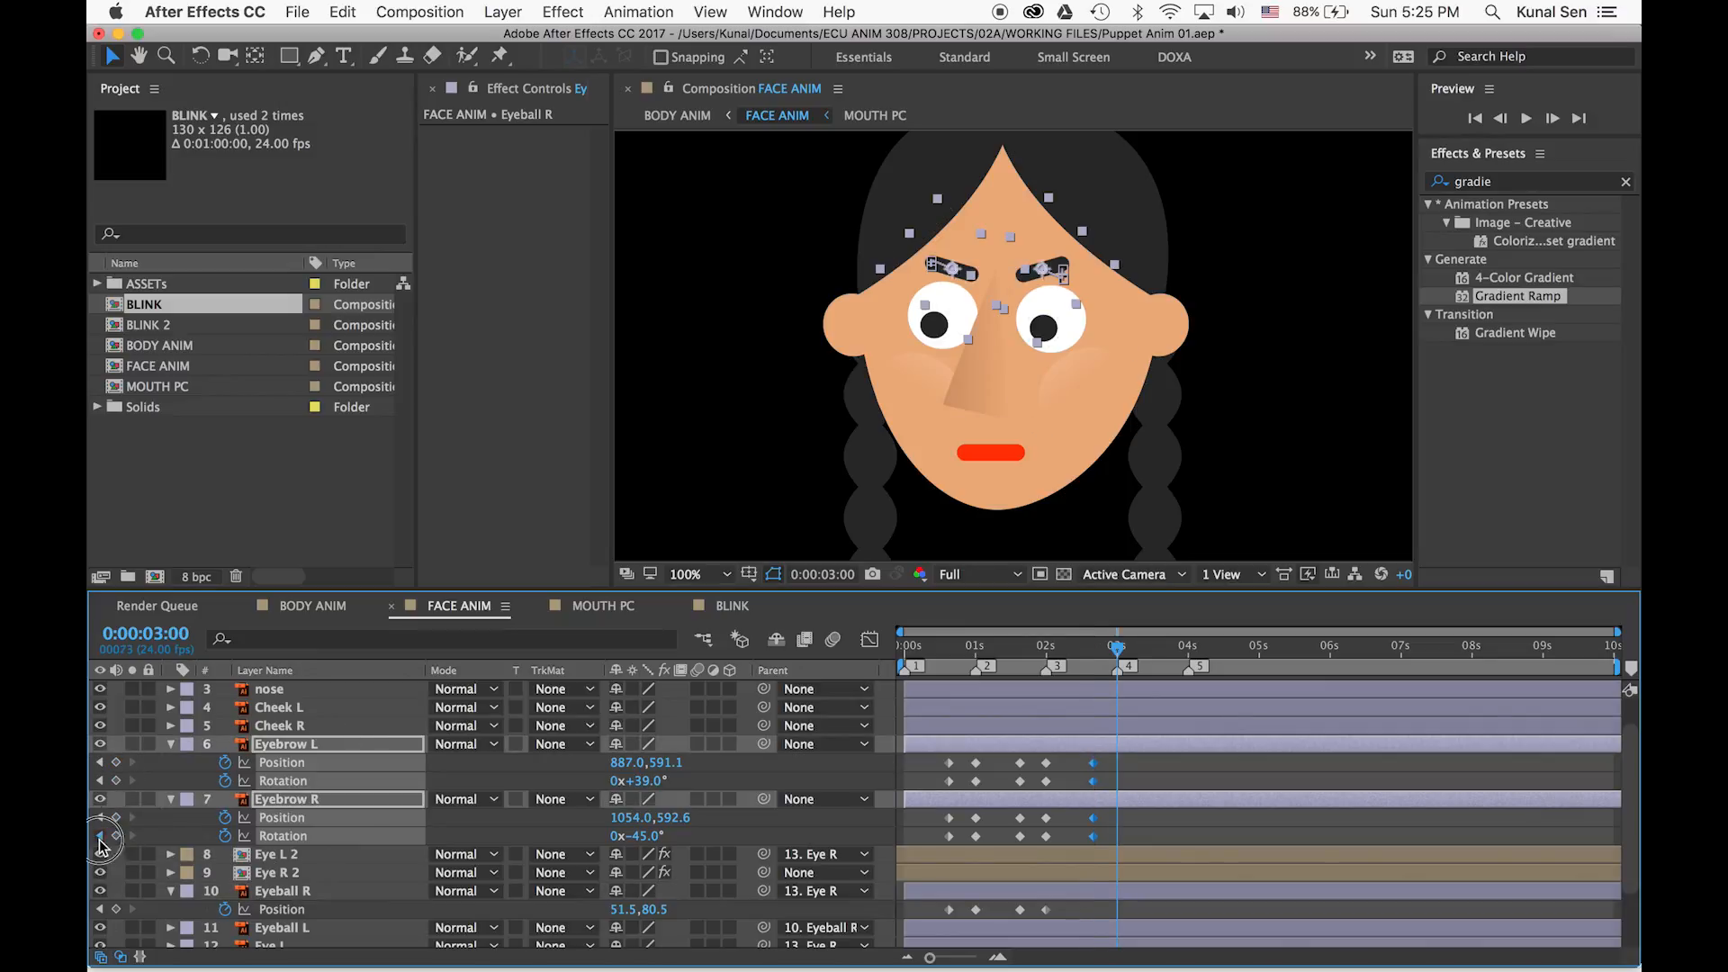
click(100, 836)
click(116, 909)
At marker 4, keyframe both eyebrows into a new pose with changed Rotation and Position, and shift Eyeball R
click(1117, 646)
click(117, 762)
click(117, 780)
click(116, 818)
click(116, 835)
drag(657, 836, 686, 843)
drag(624, 817, 679, 820)
drag(659, 819, 640, 783)
mouse_move(628, 909)
mouse_down()
mouse_move(649, 907)
mouse_move(612, 910)
mouse_move(634, 915)
mouse_up()
Add holding keyframes at about 0:00:03:15 for the eyebrows' Position and Rotation and the Position of Eyeball R
drag(1117, 648, 1163, 643)
drag(117, 762, 117, 835)
click(116, 909)
At marker 5, move Eyeball R and change the eyebrow Rotation and Position to form the last expression
key(5)
drag(621, 910, 608, 914)
drag(651, 910, 679, 919)
drag(642, 836, 645, 835)
drag(629, 819, 641, 779)
click(1240, 821)
End the work area shortly after marker 5, at about 0:00:04:17, and preview the face animation
drag(1067, 638, 1232, 638)
key(n)
click(1009, 634)
key(space)
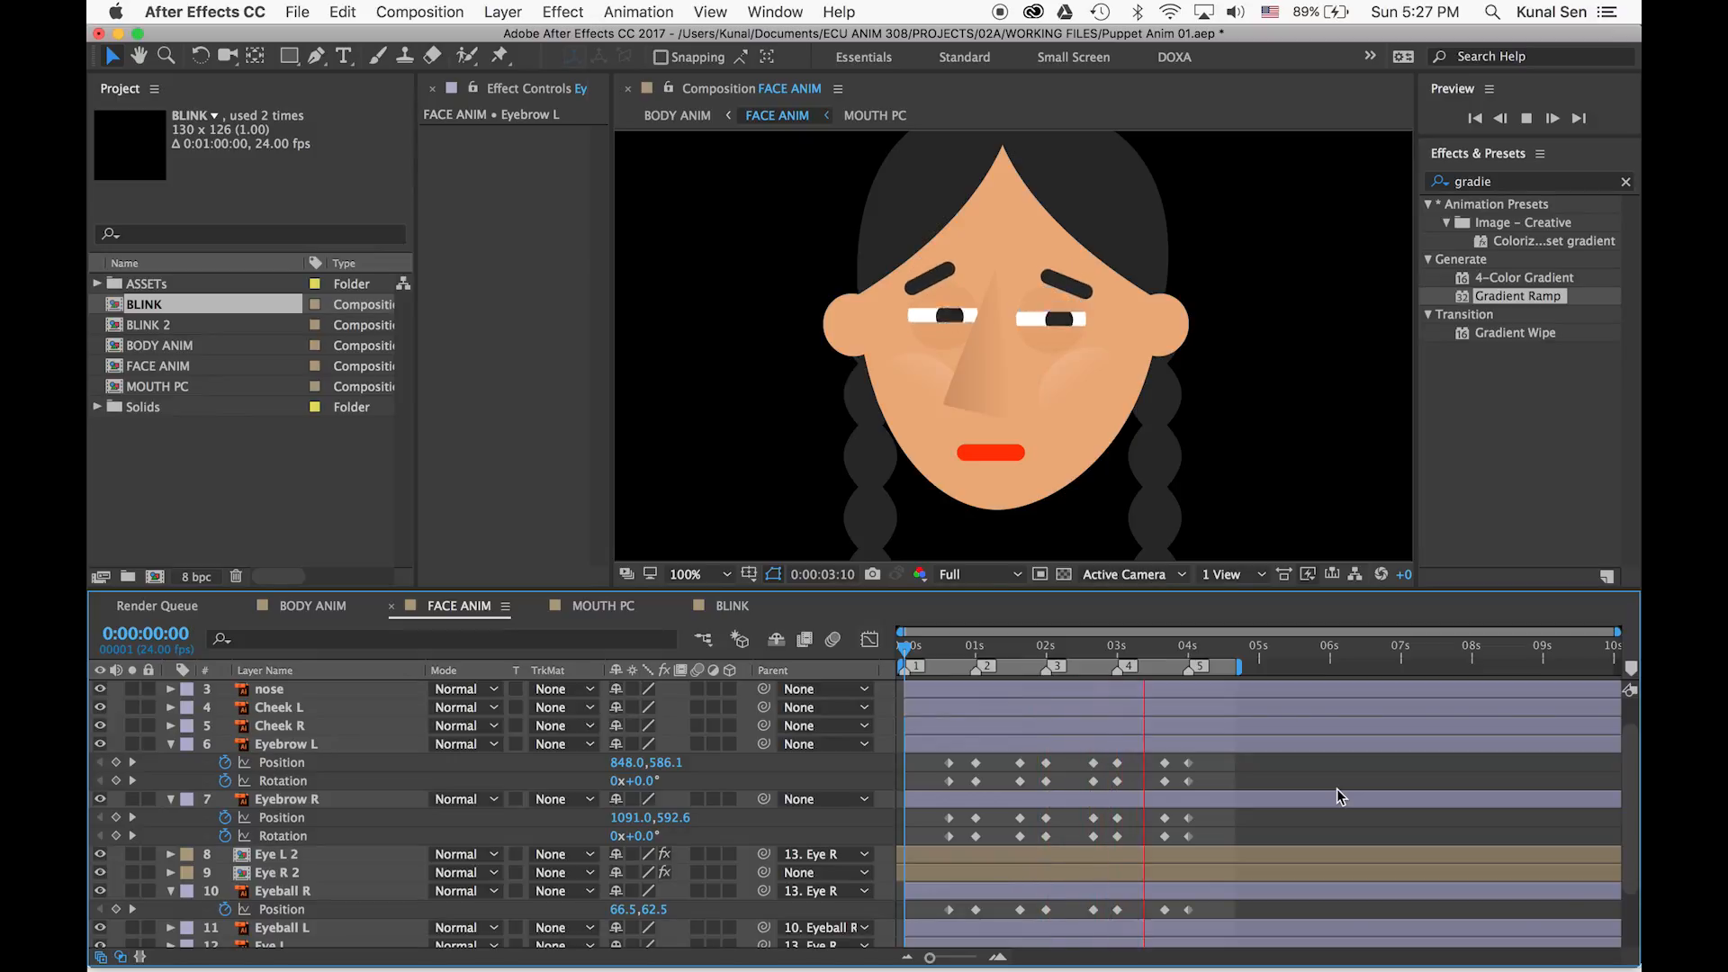
key(space)
Apply Easy Ease to all Position and Rotation keyframes of Eyebrow L, Eyebrow R and Eyeball R
drag(1222, 760, 933, 896)
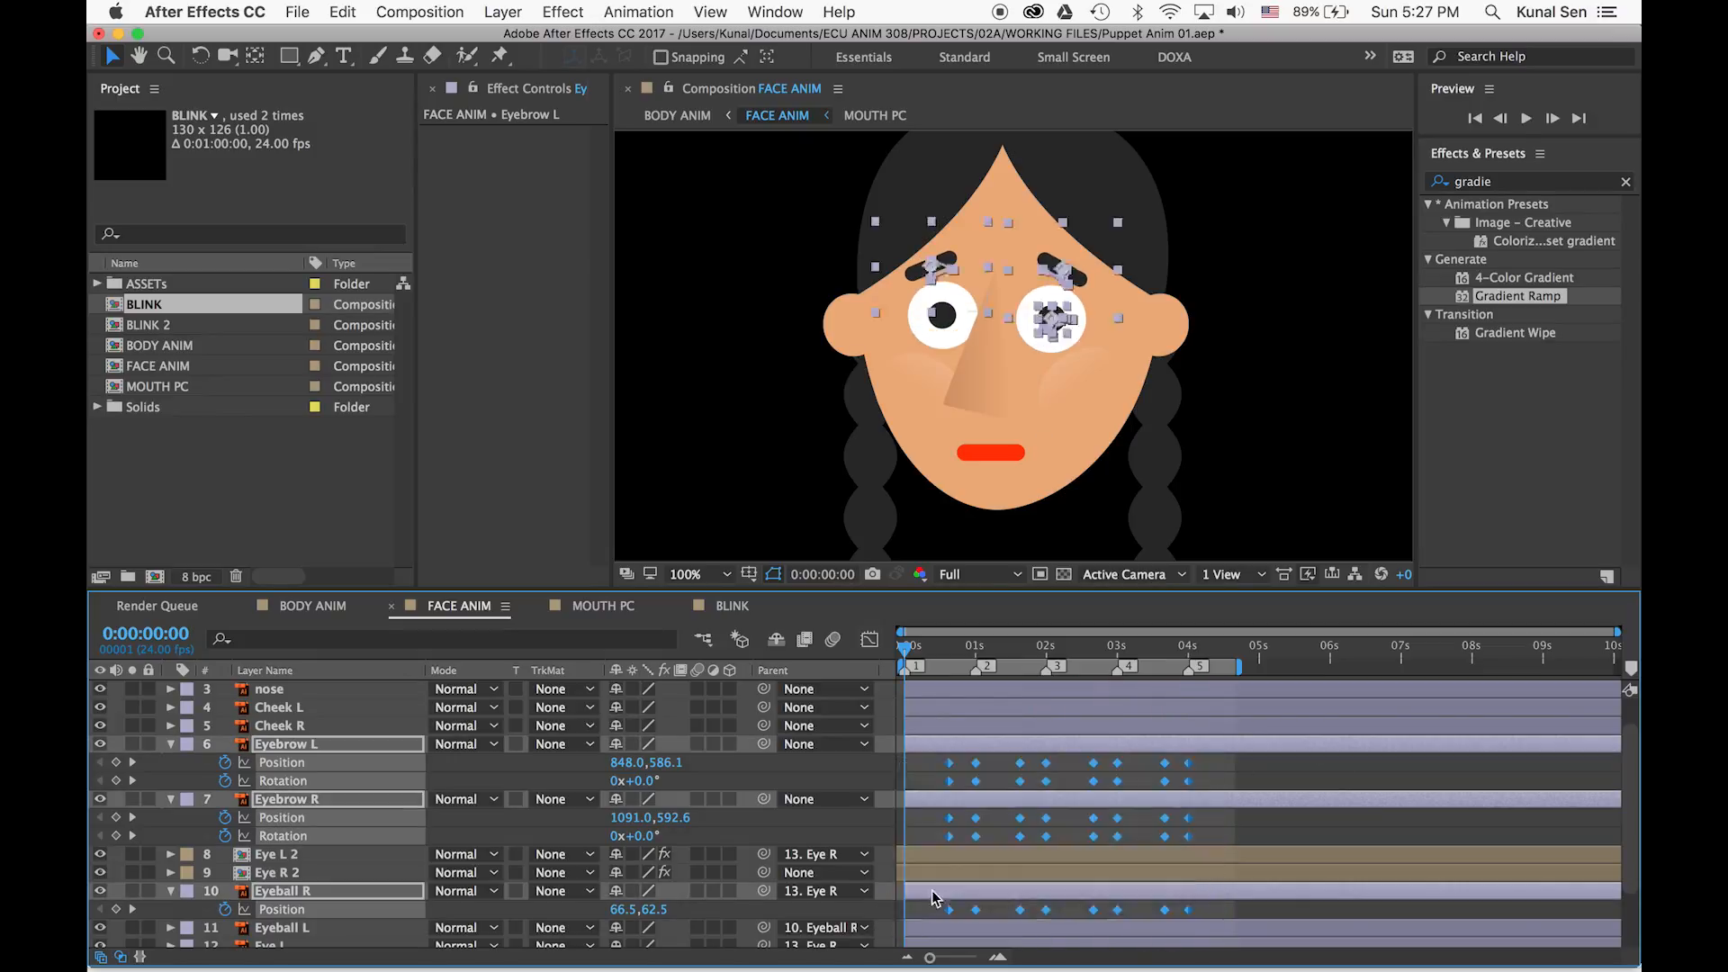
right_click(953, 768)
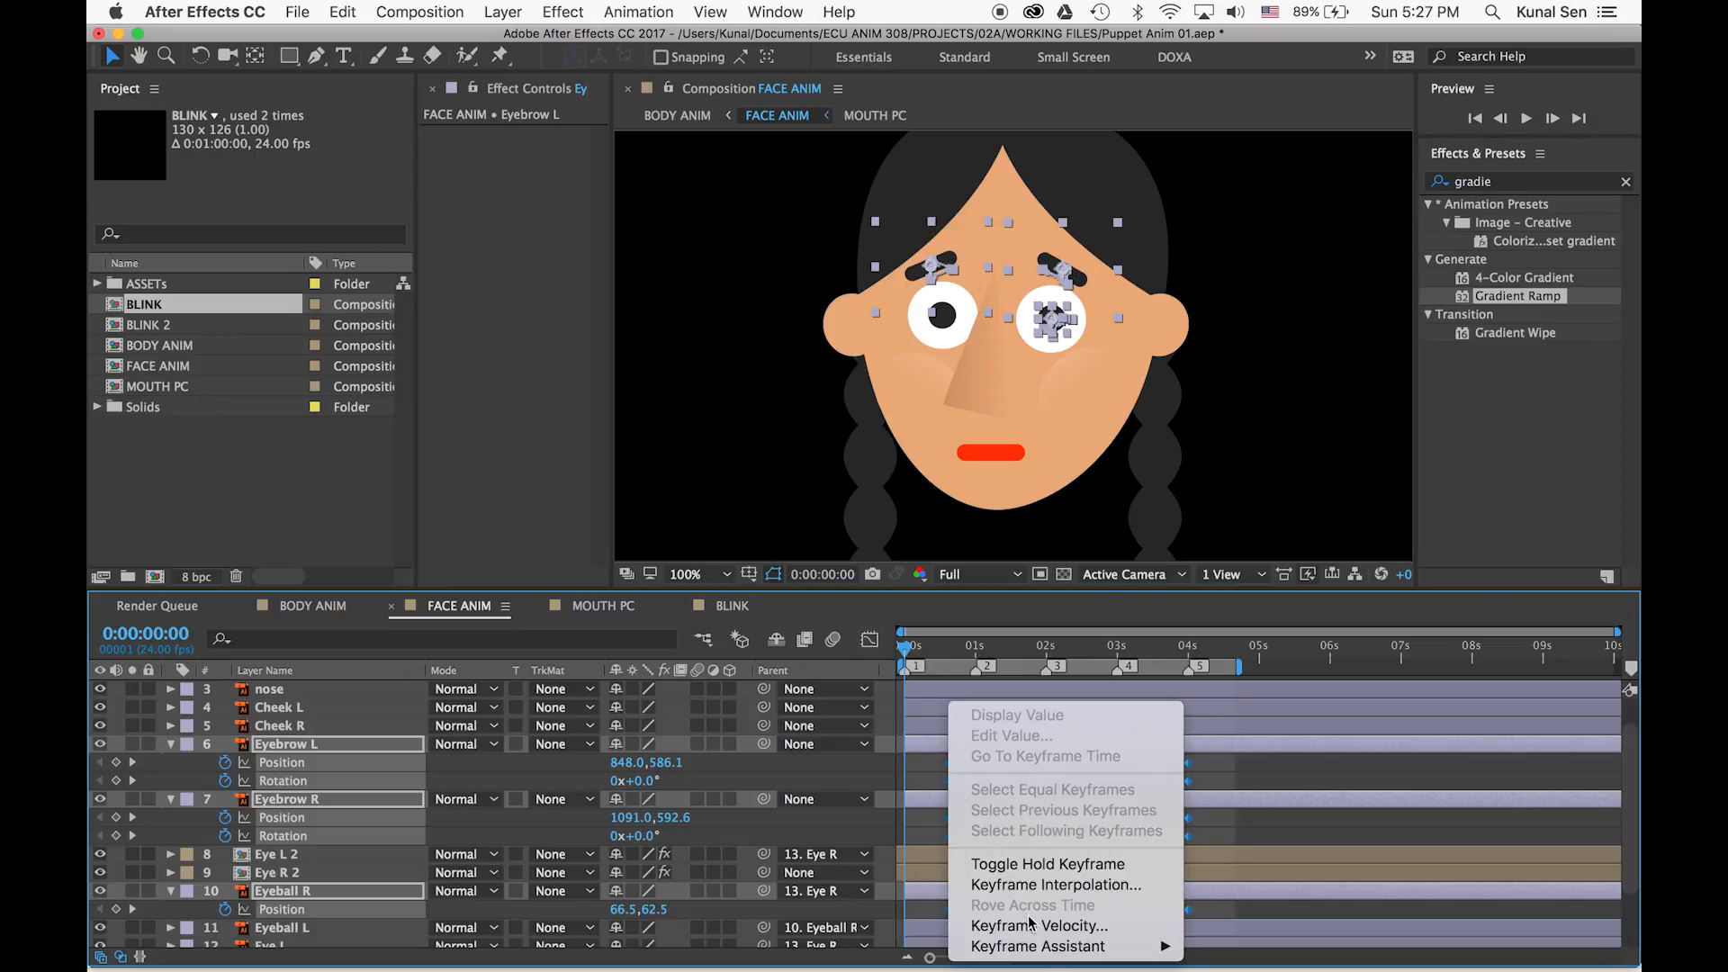
mouse_move(1035, 946)
click(1233, 824)
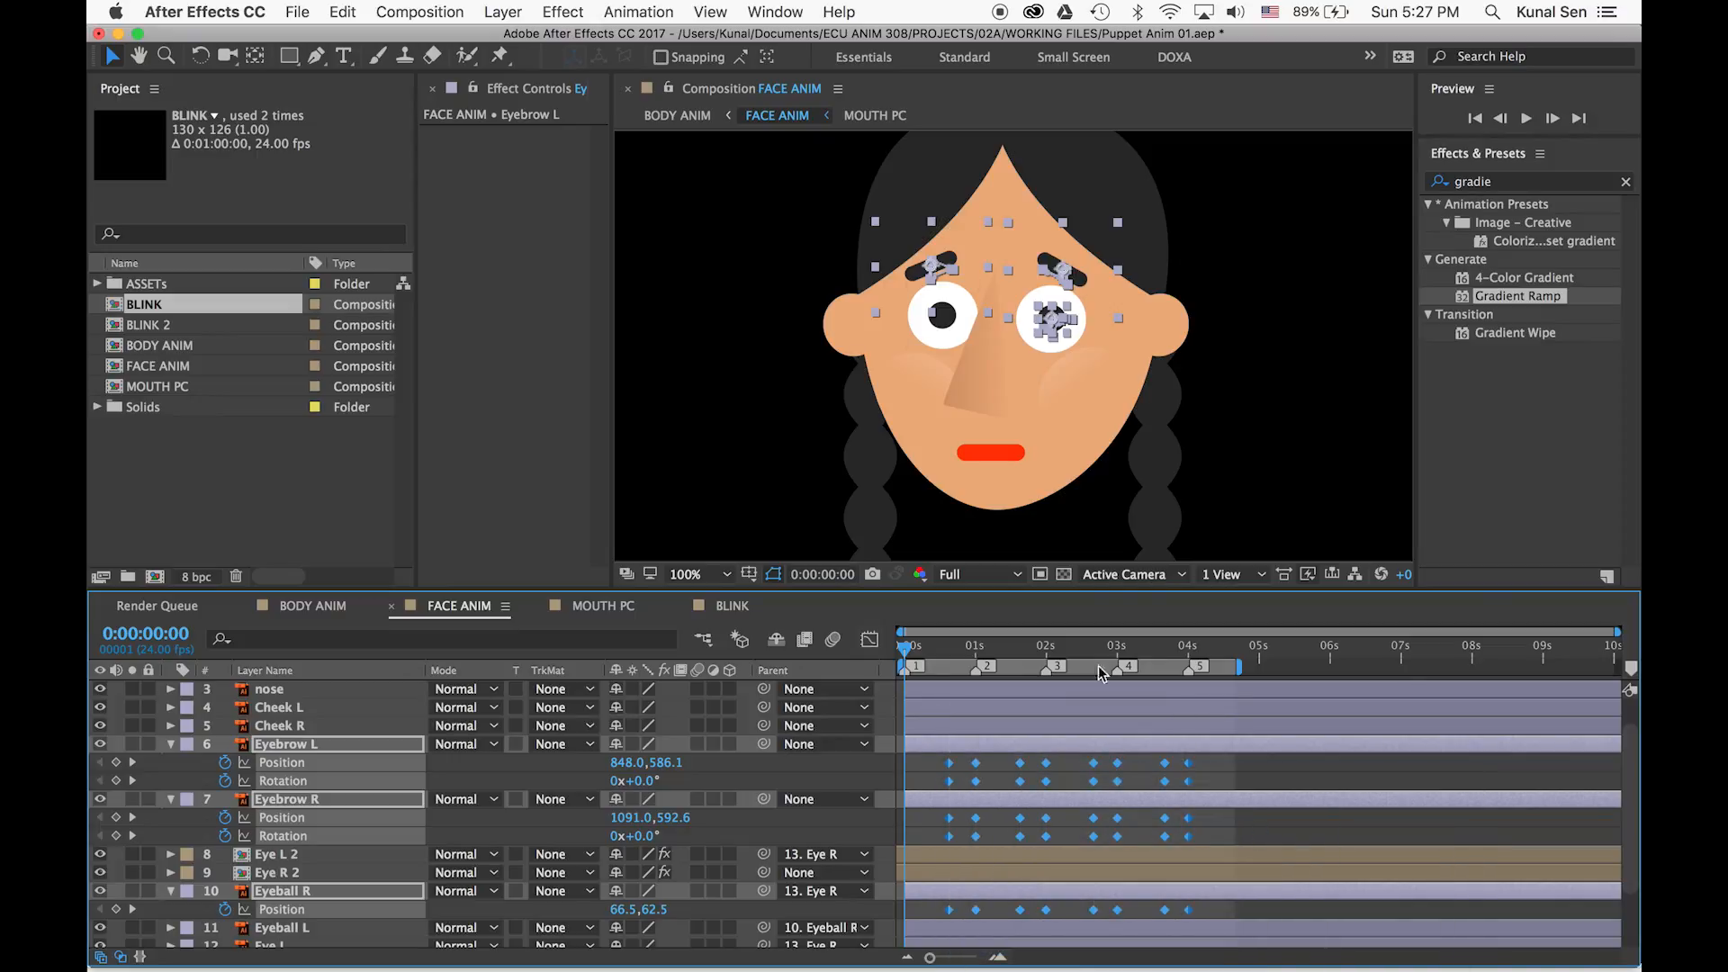
Preview the eased eyebrow and eyeball motion in FACE ANIM
click(930, 648)
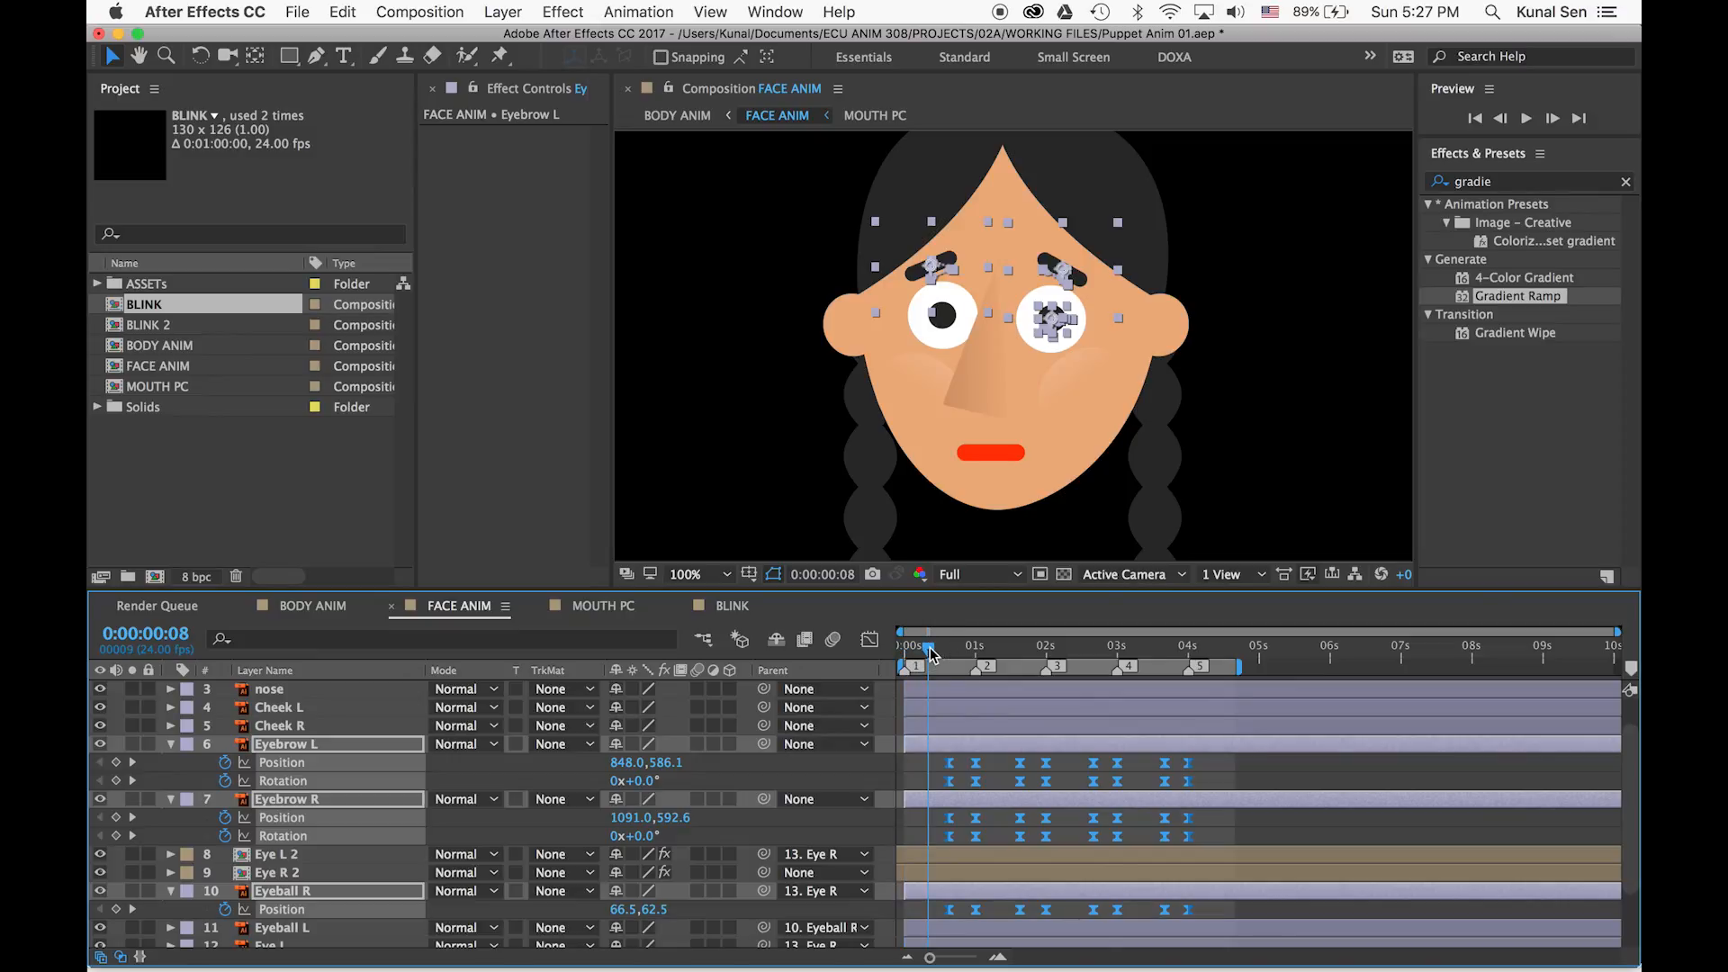
key(space)
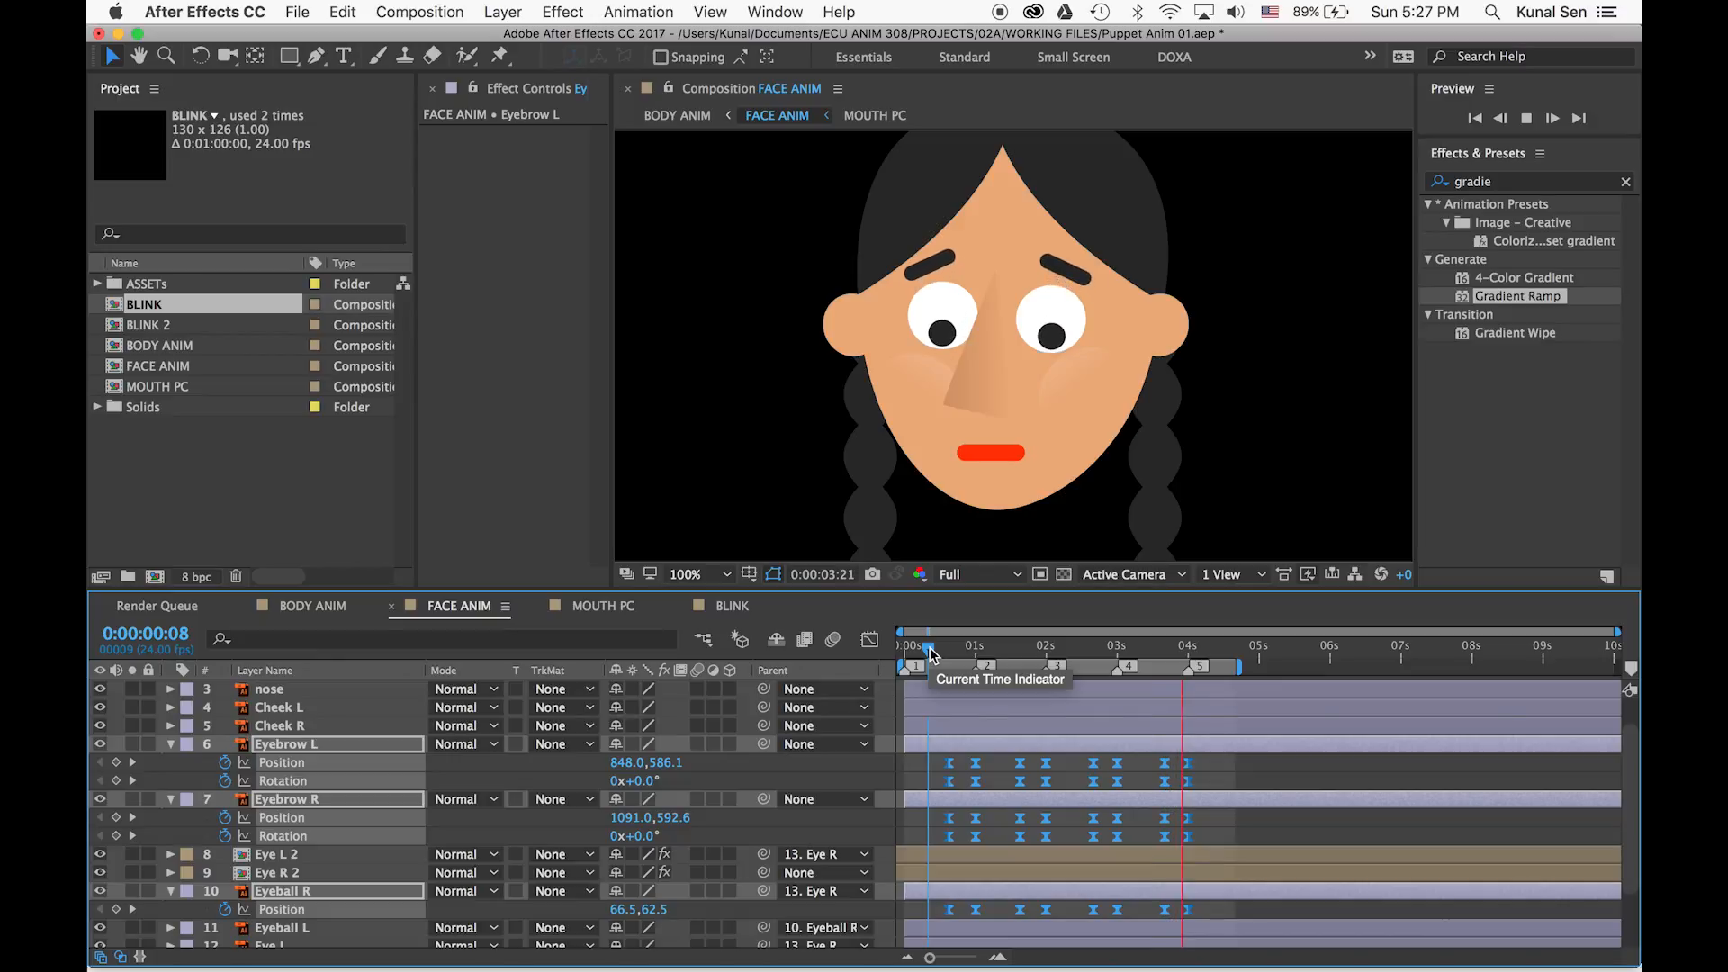
key(space)
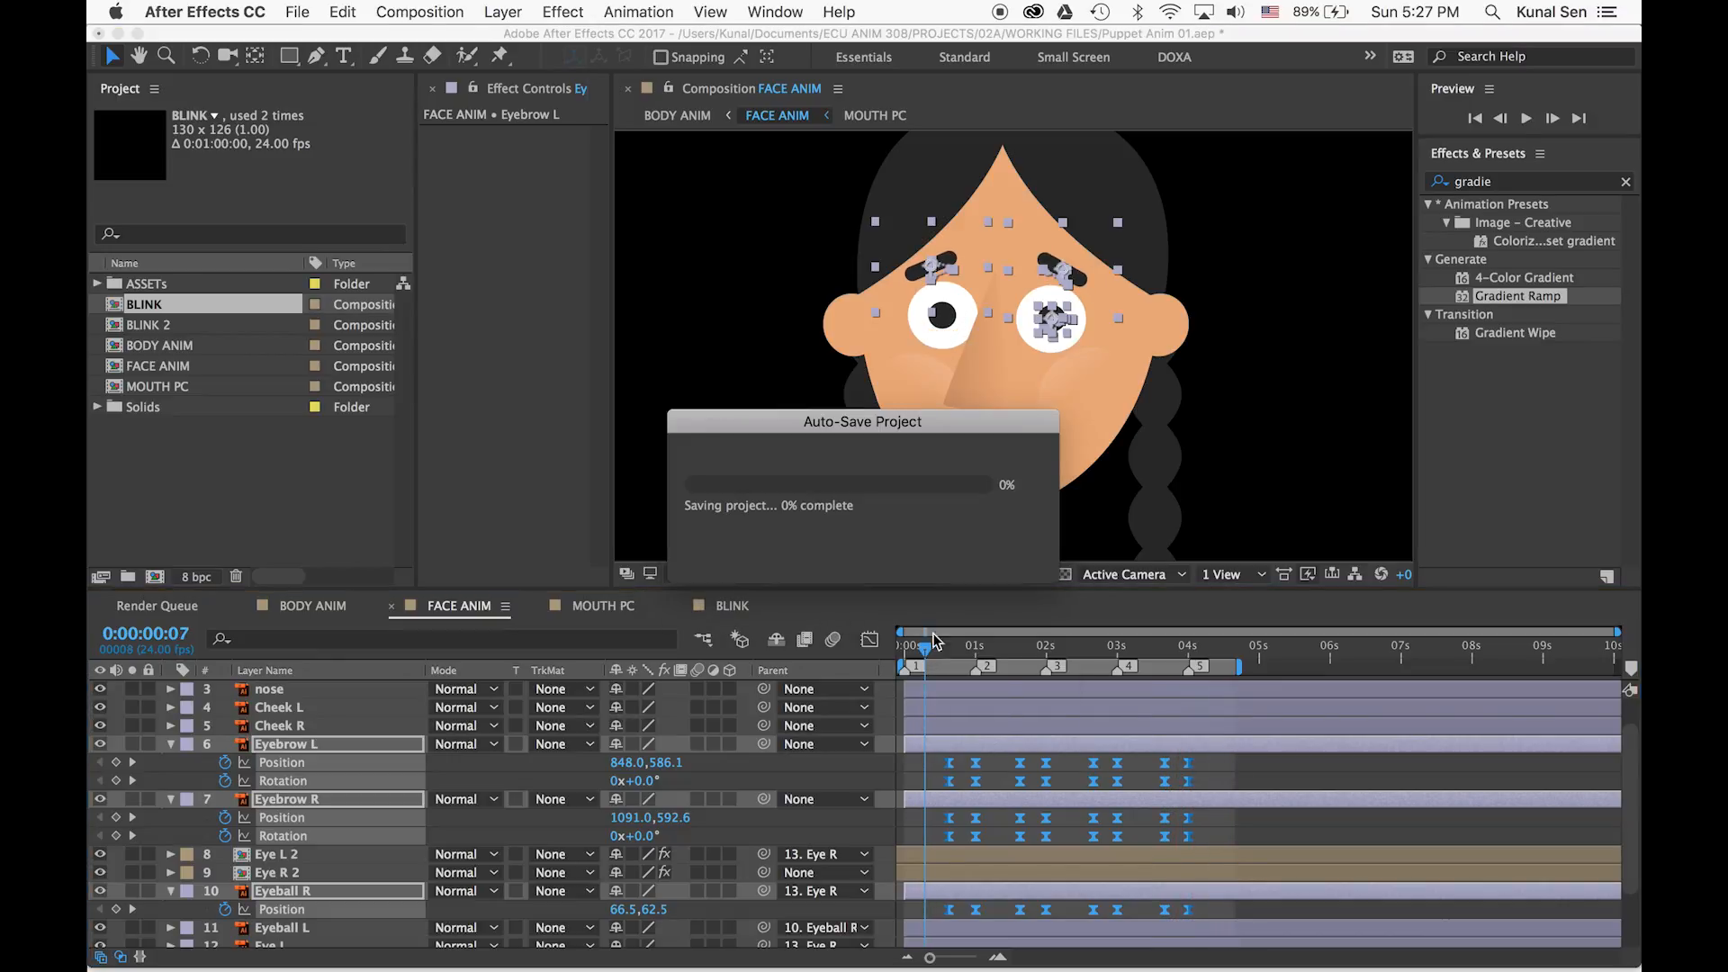
Collapse all layers, reveal only their keyframed properties, and clear the layer selection
key(super+a)
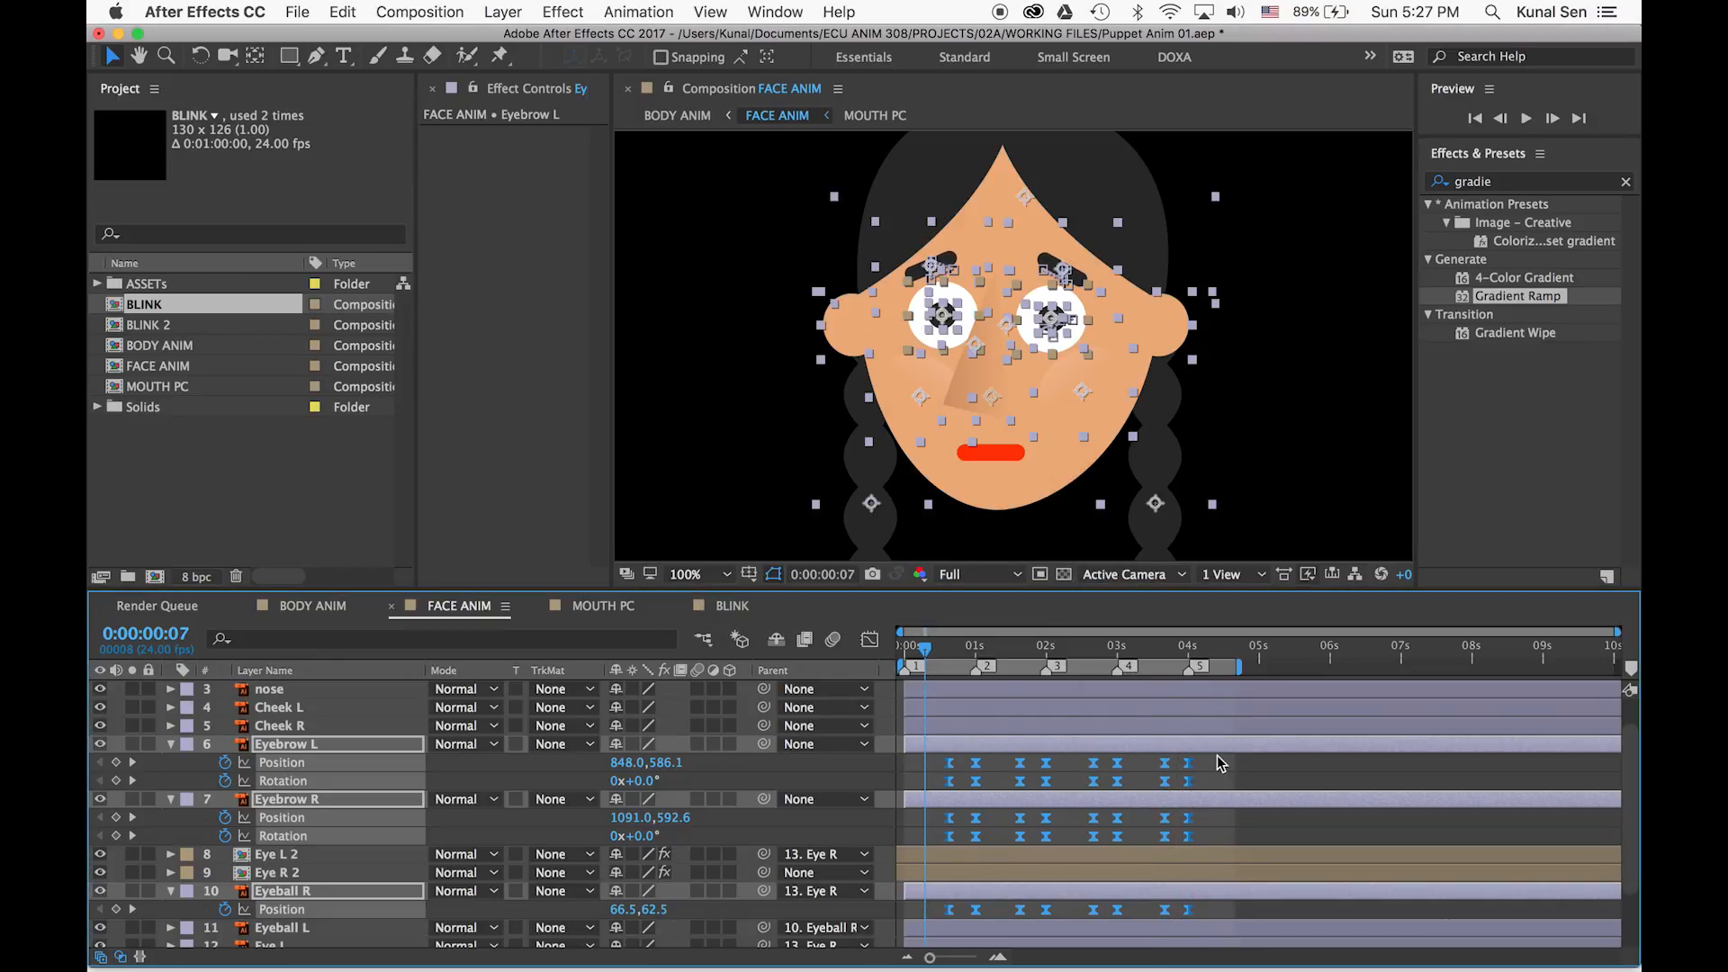
key(u)
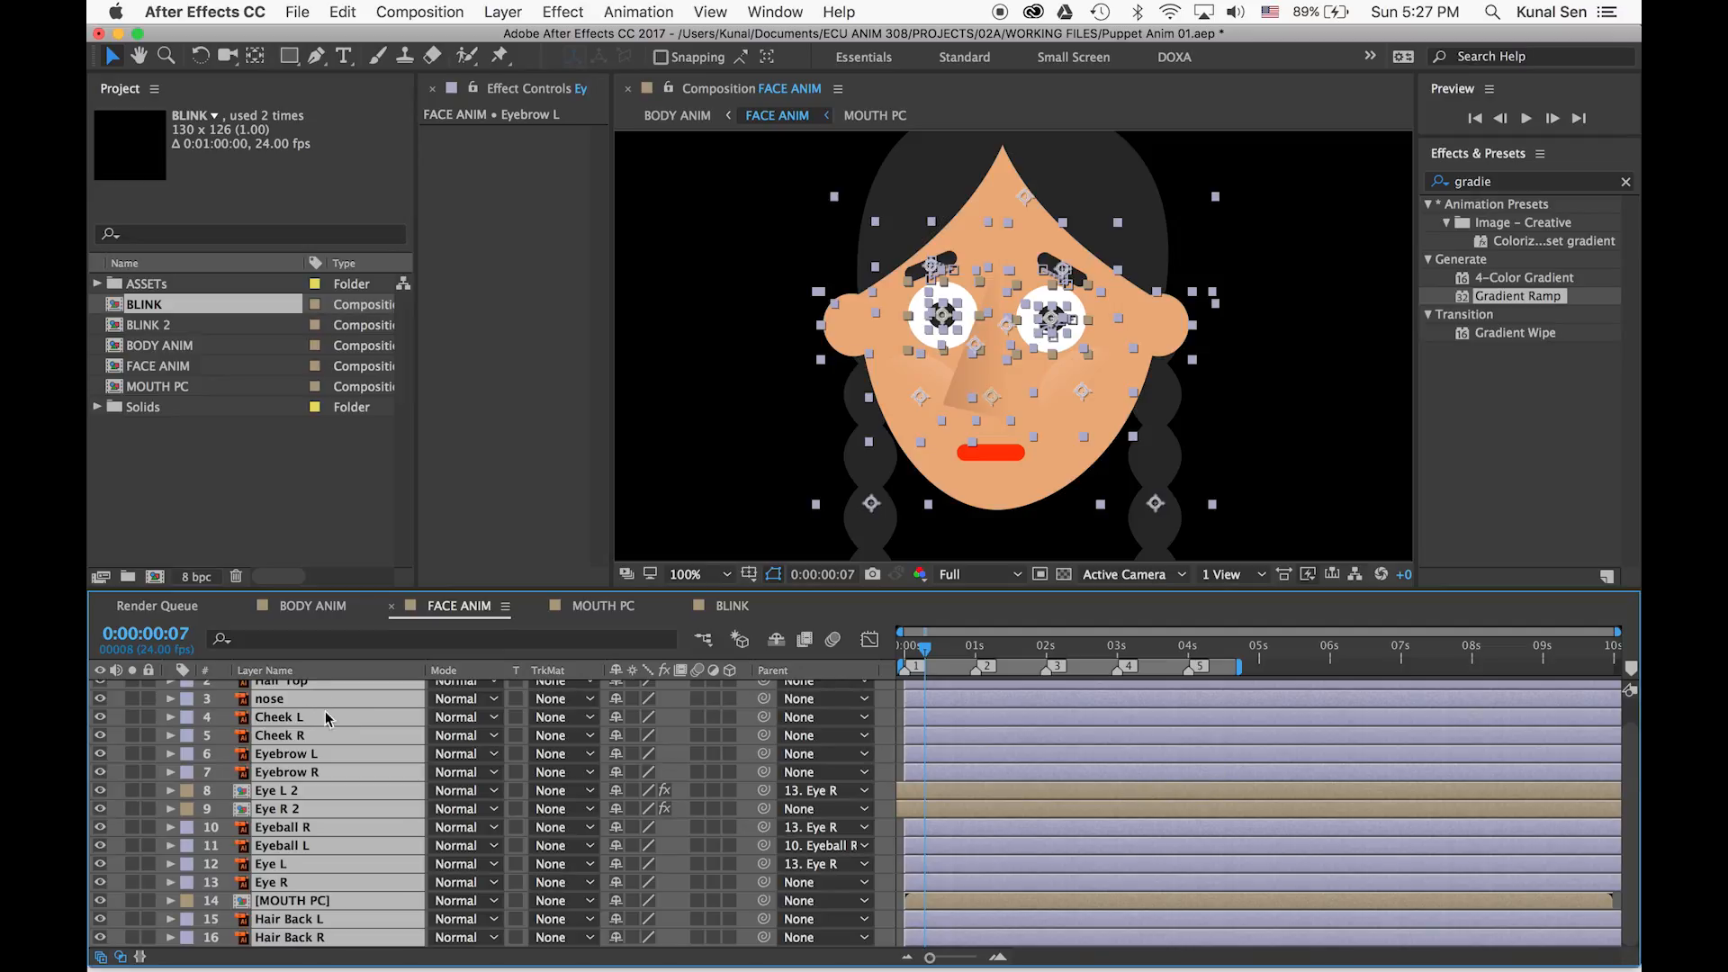
key(u)
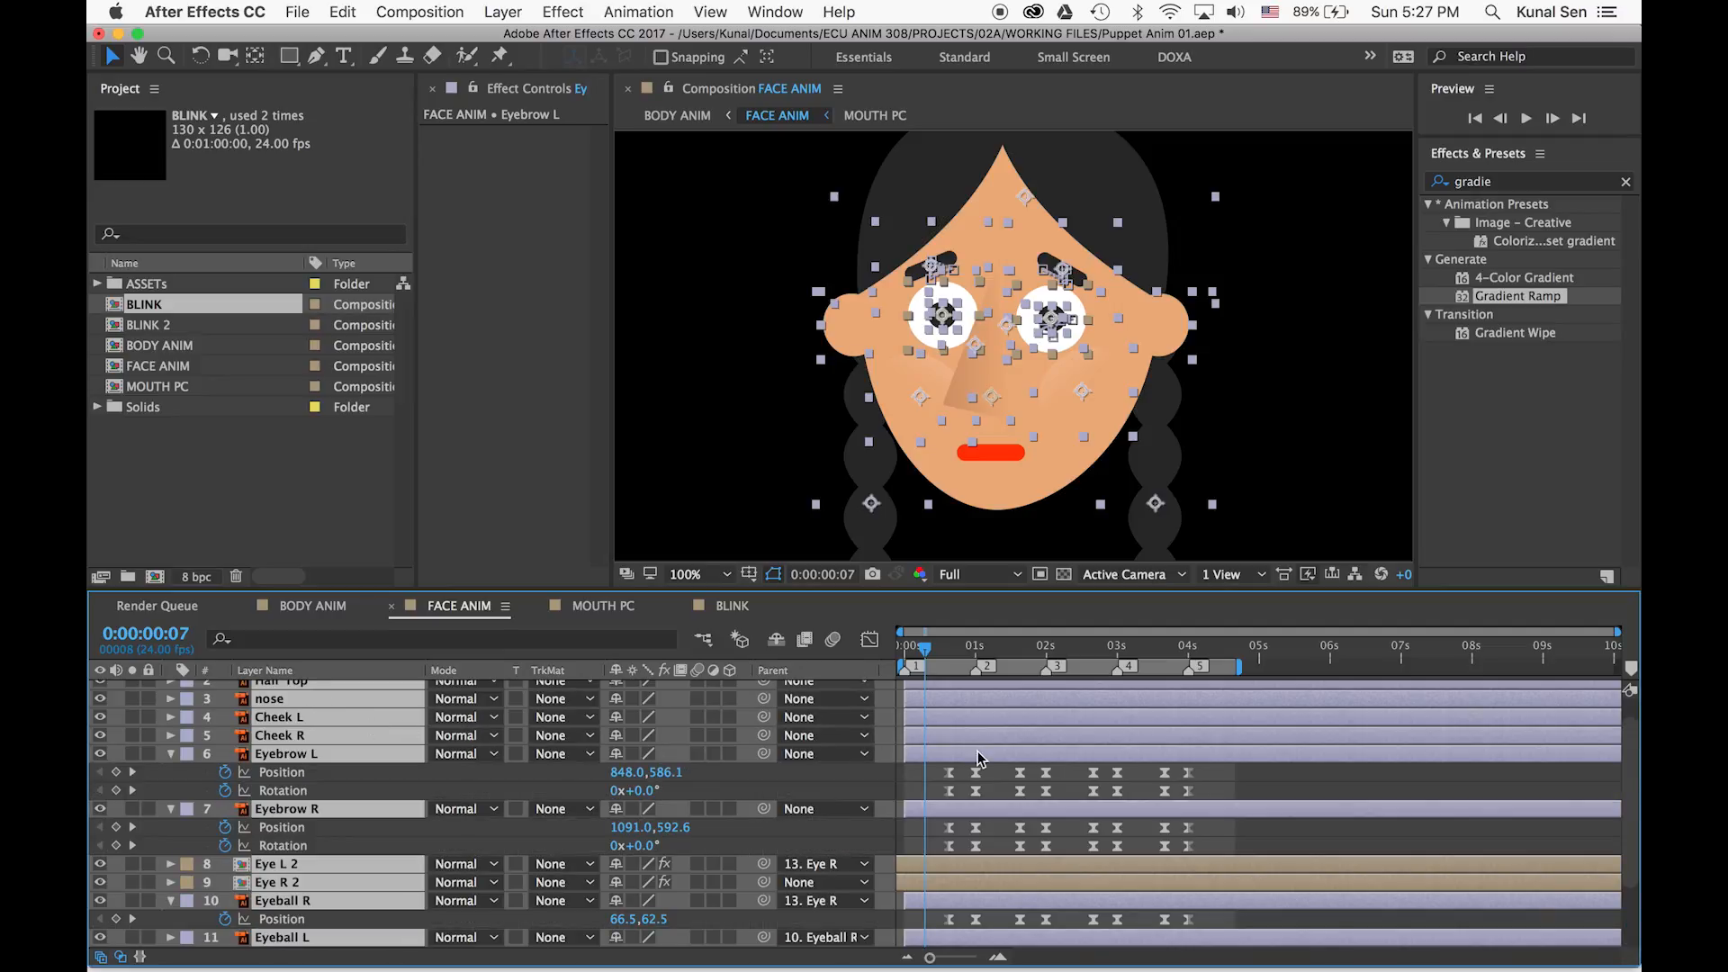
key(super+shift+a)
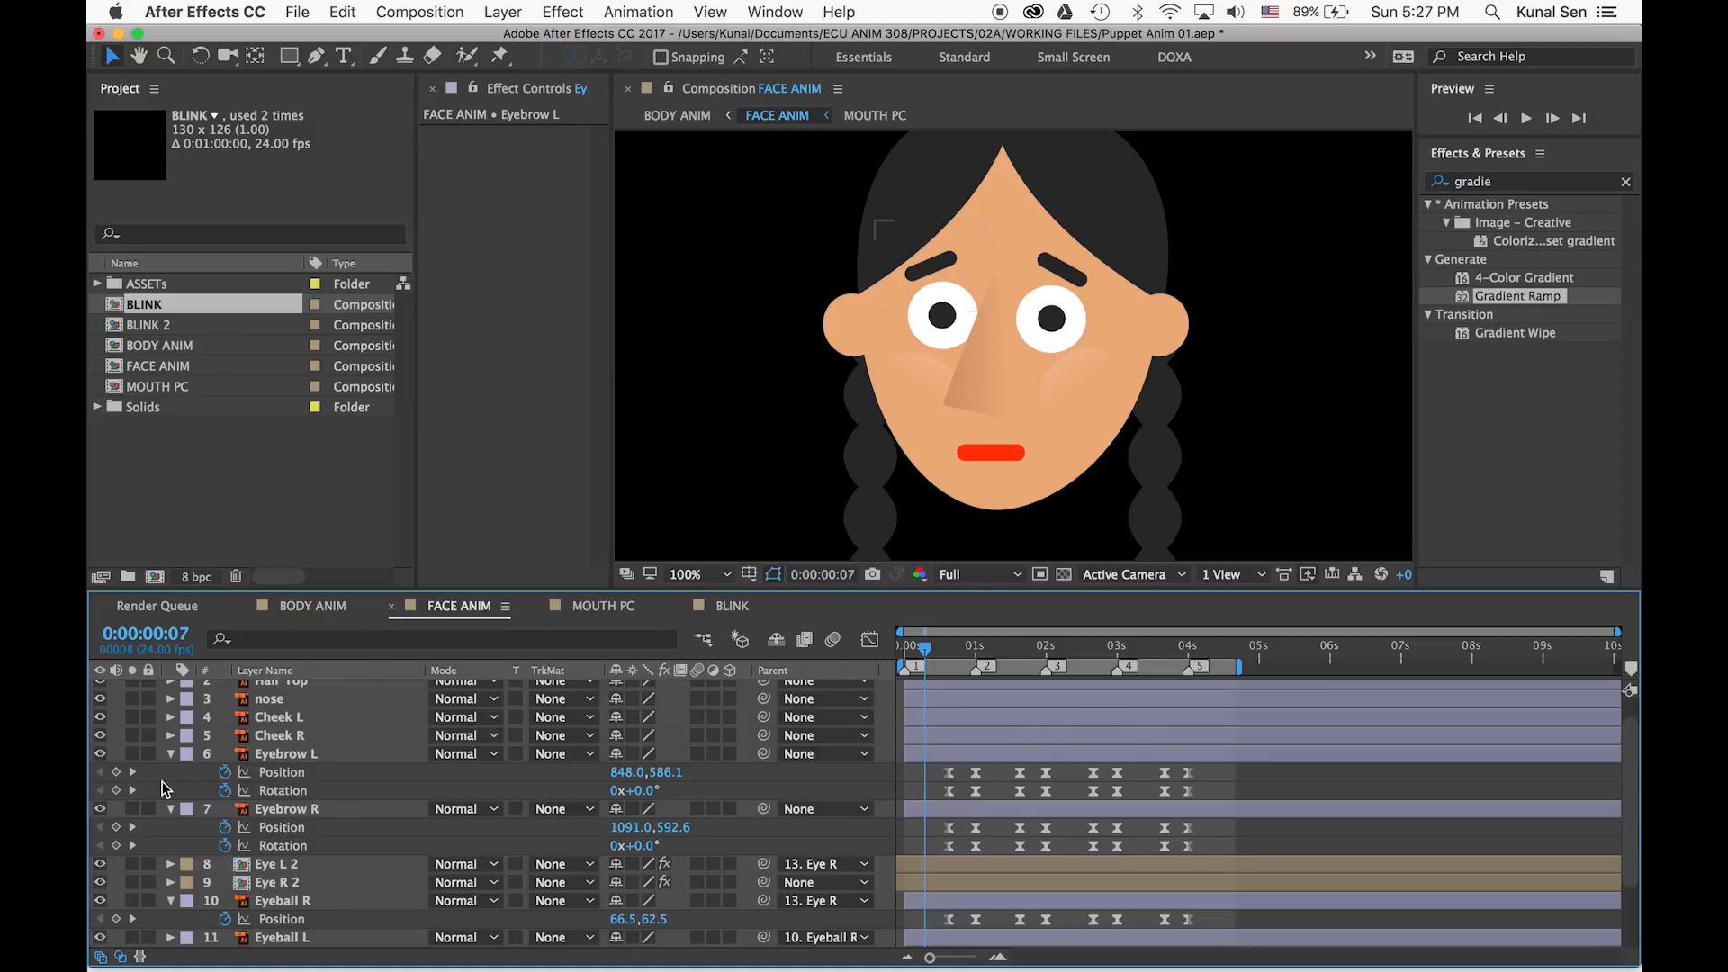
Open the nested MOUTH PC composition from its layer in FACE ANIM
scroll(213, 776, down, 5)
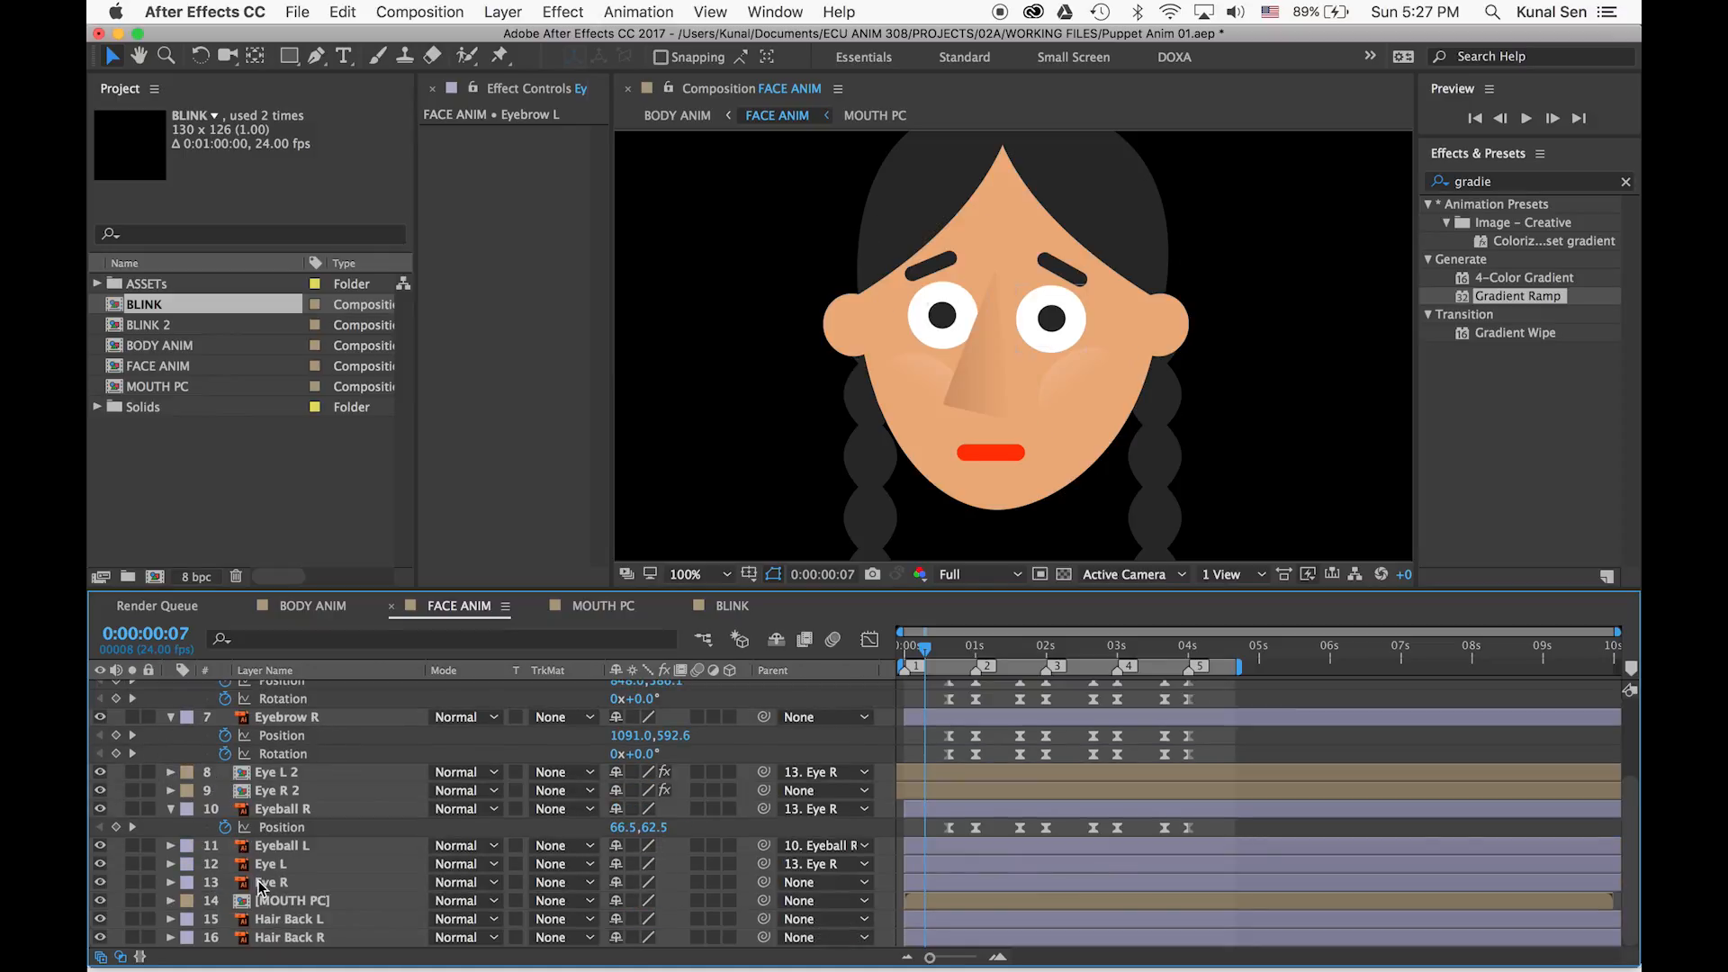
click(275, 902)
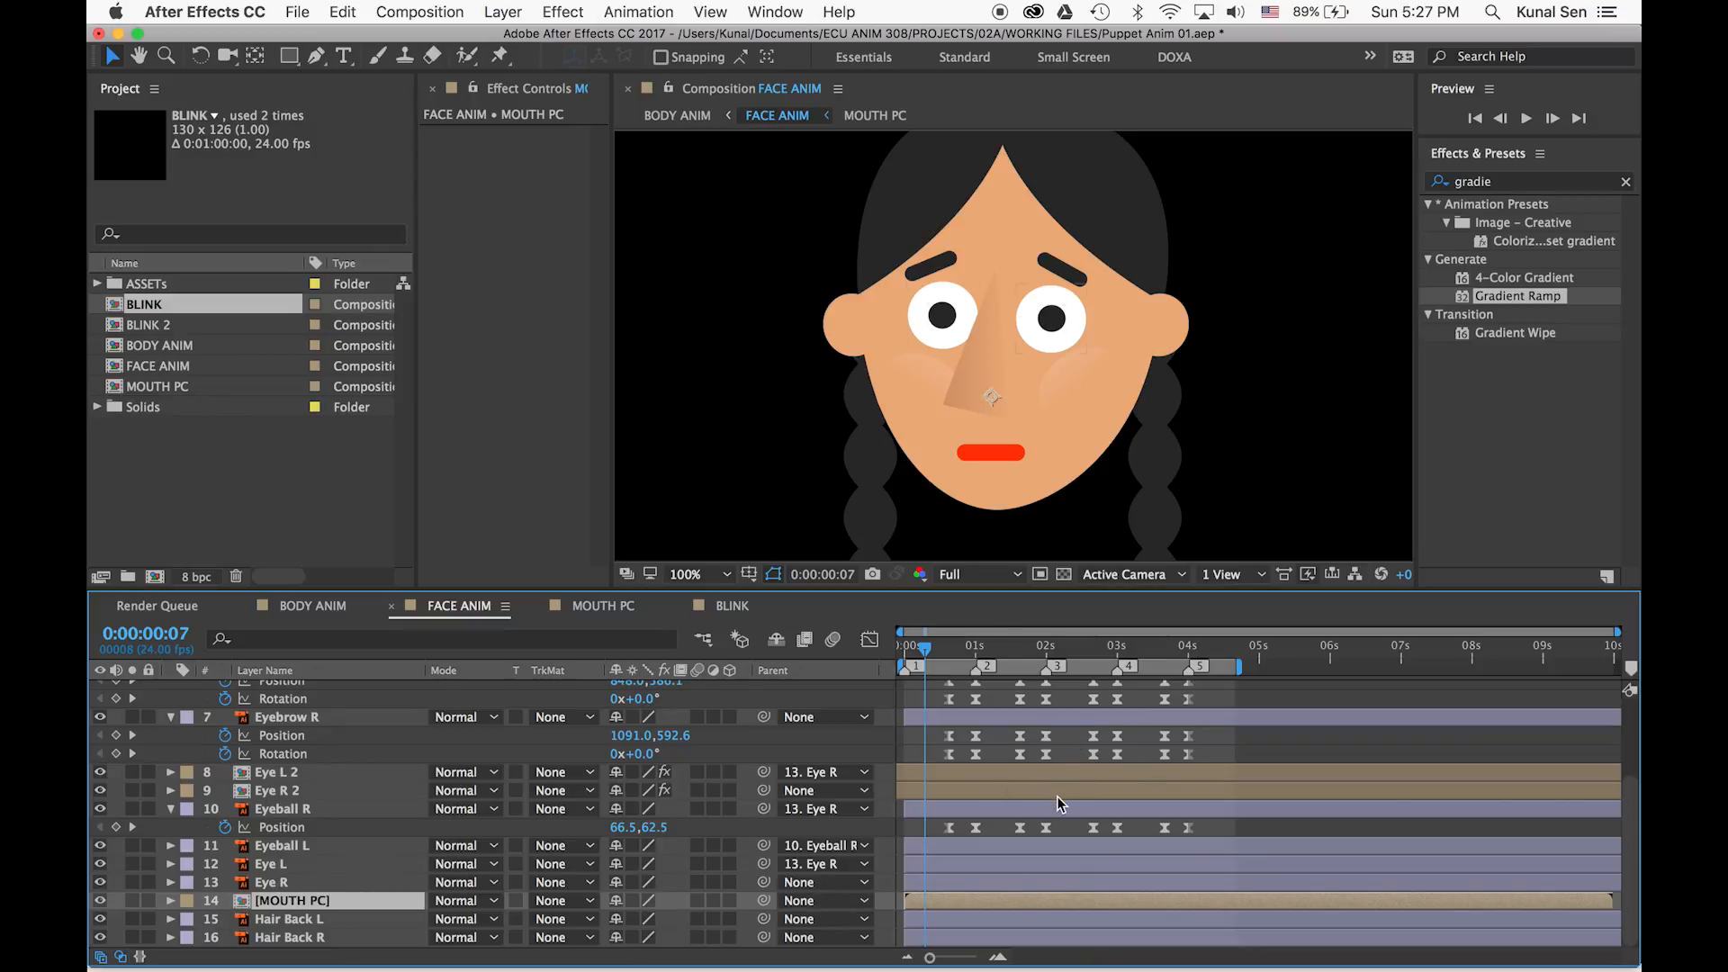
scroll(1061, 802, up, 3)
scroll(1060, 812, down, 1)
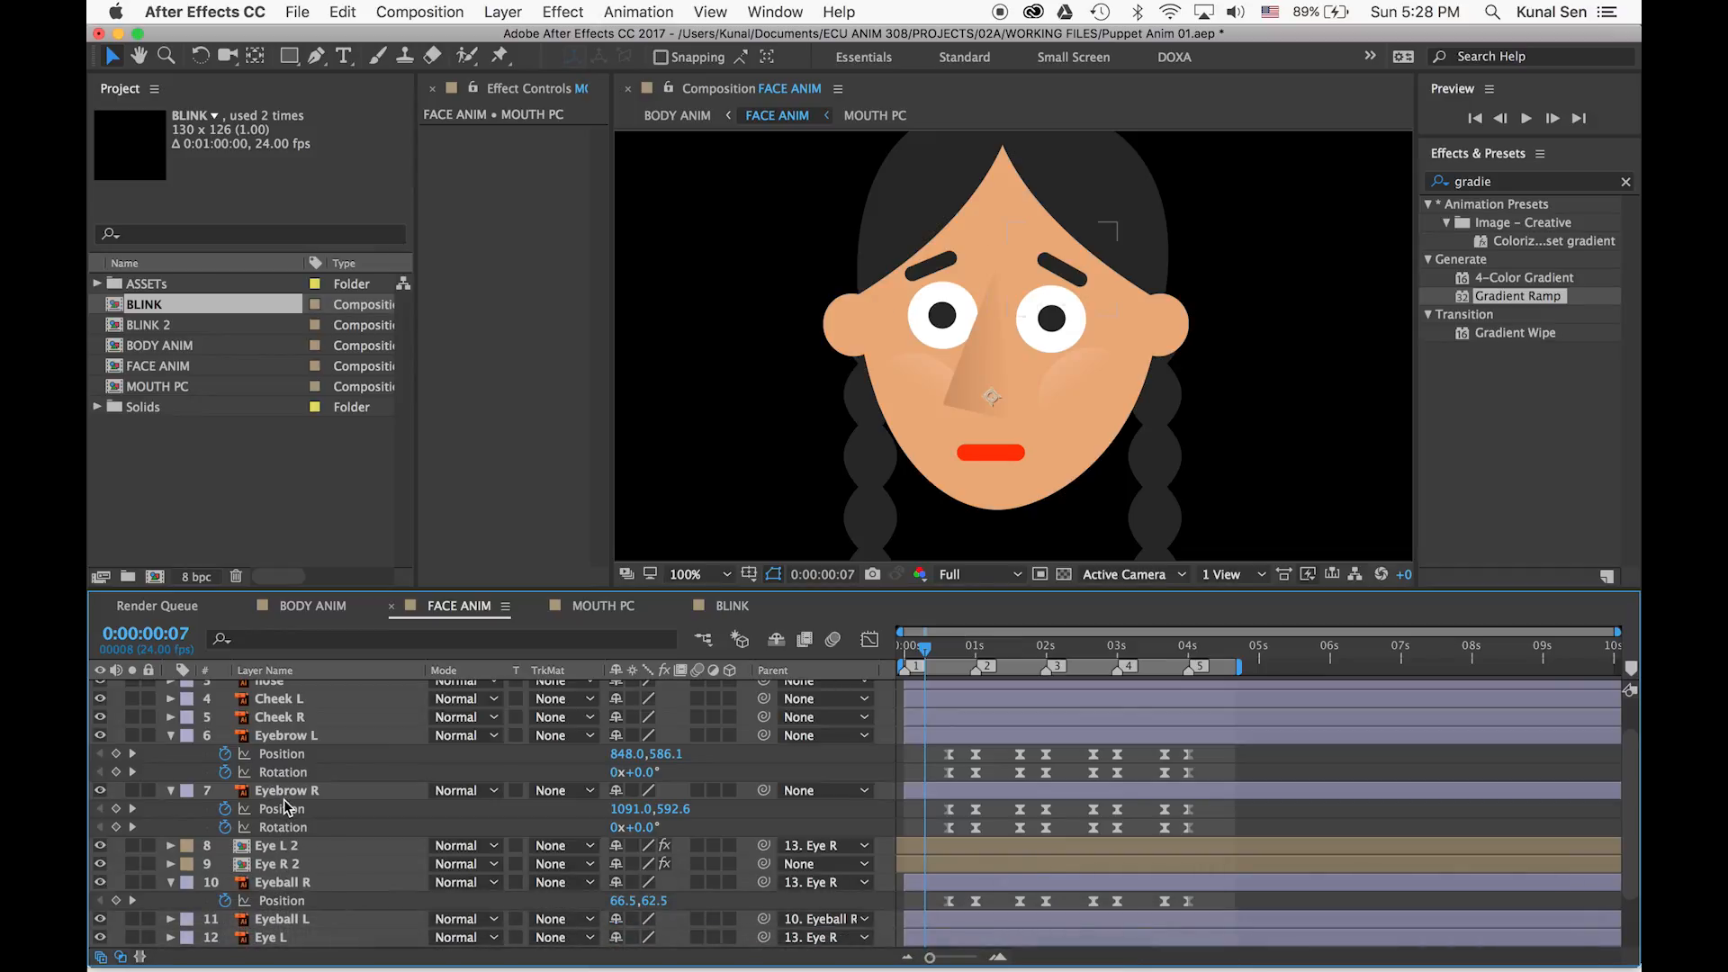
scroll(287, 837, down, 4)
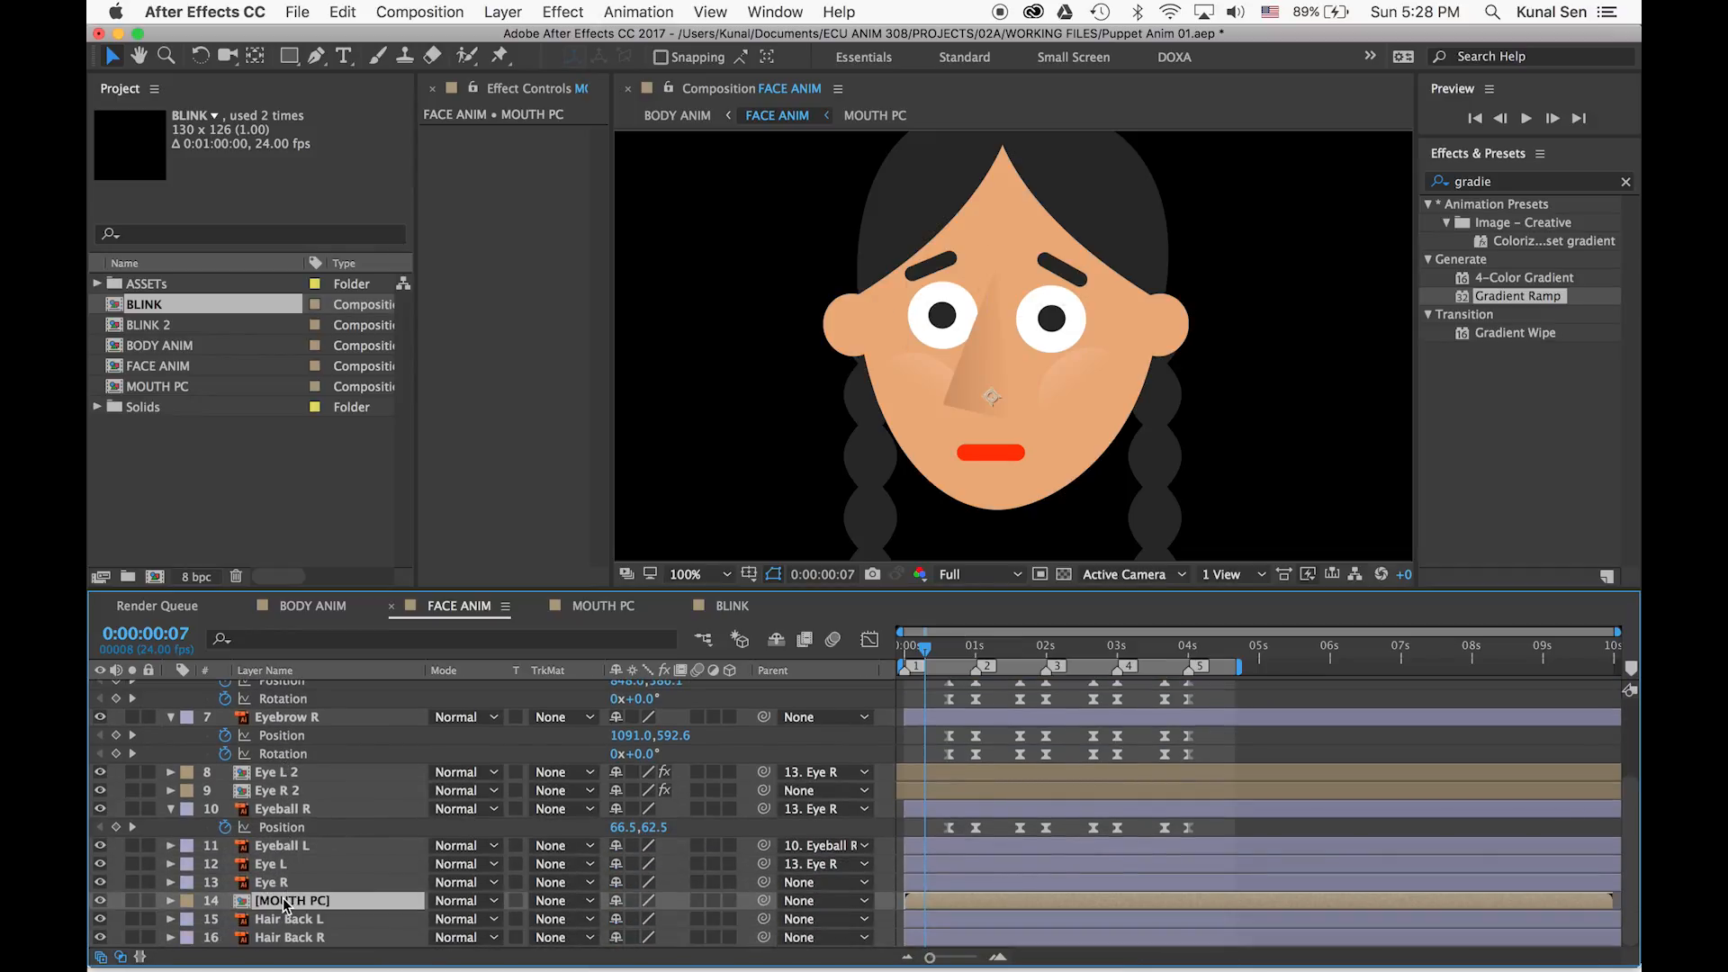
double_click(284, 901)
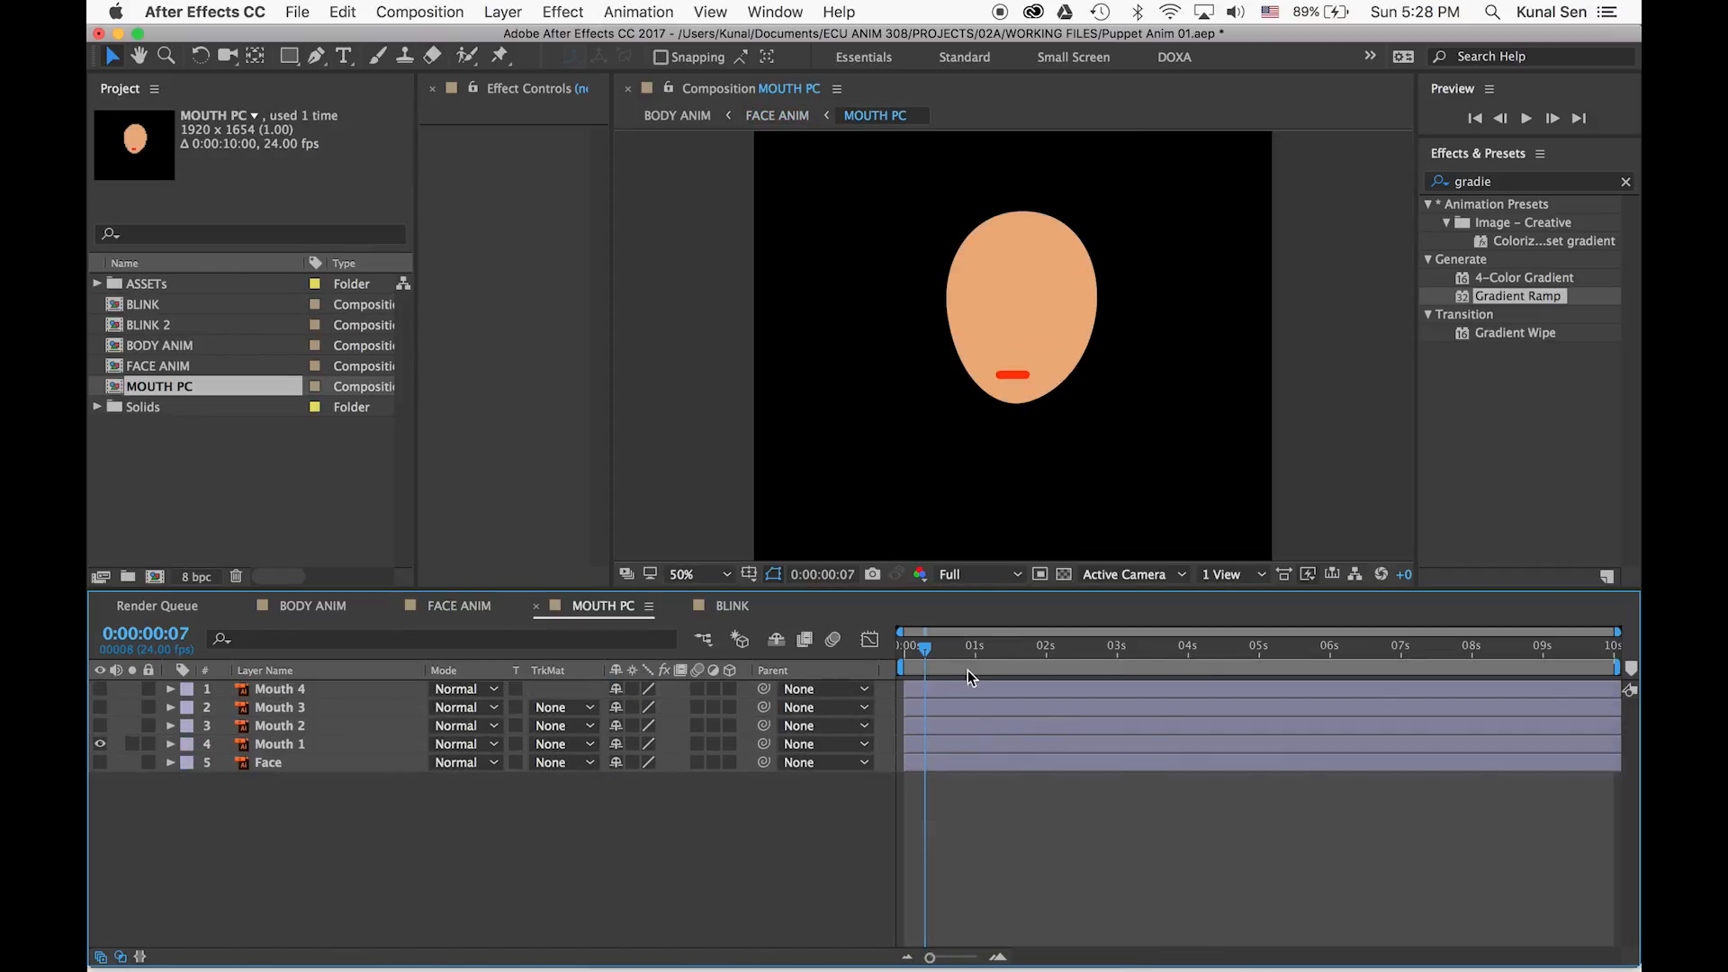
At the start of MOUTH PC, make the Mouth 2, Mouth 3 and Mouth 4 layers visible and delete the Face layer
drag(942, 650, 880, 646)
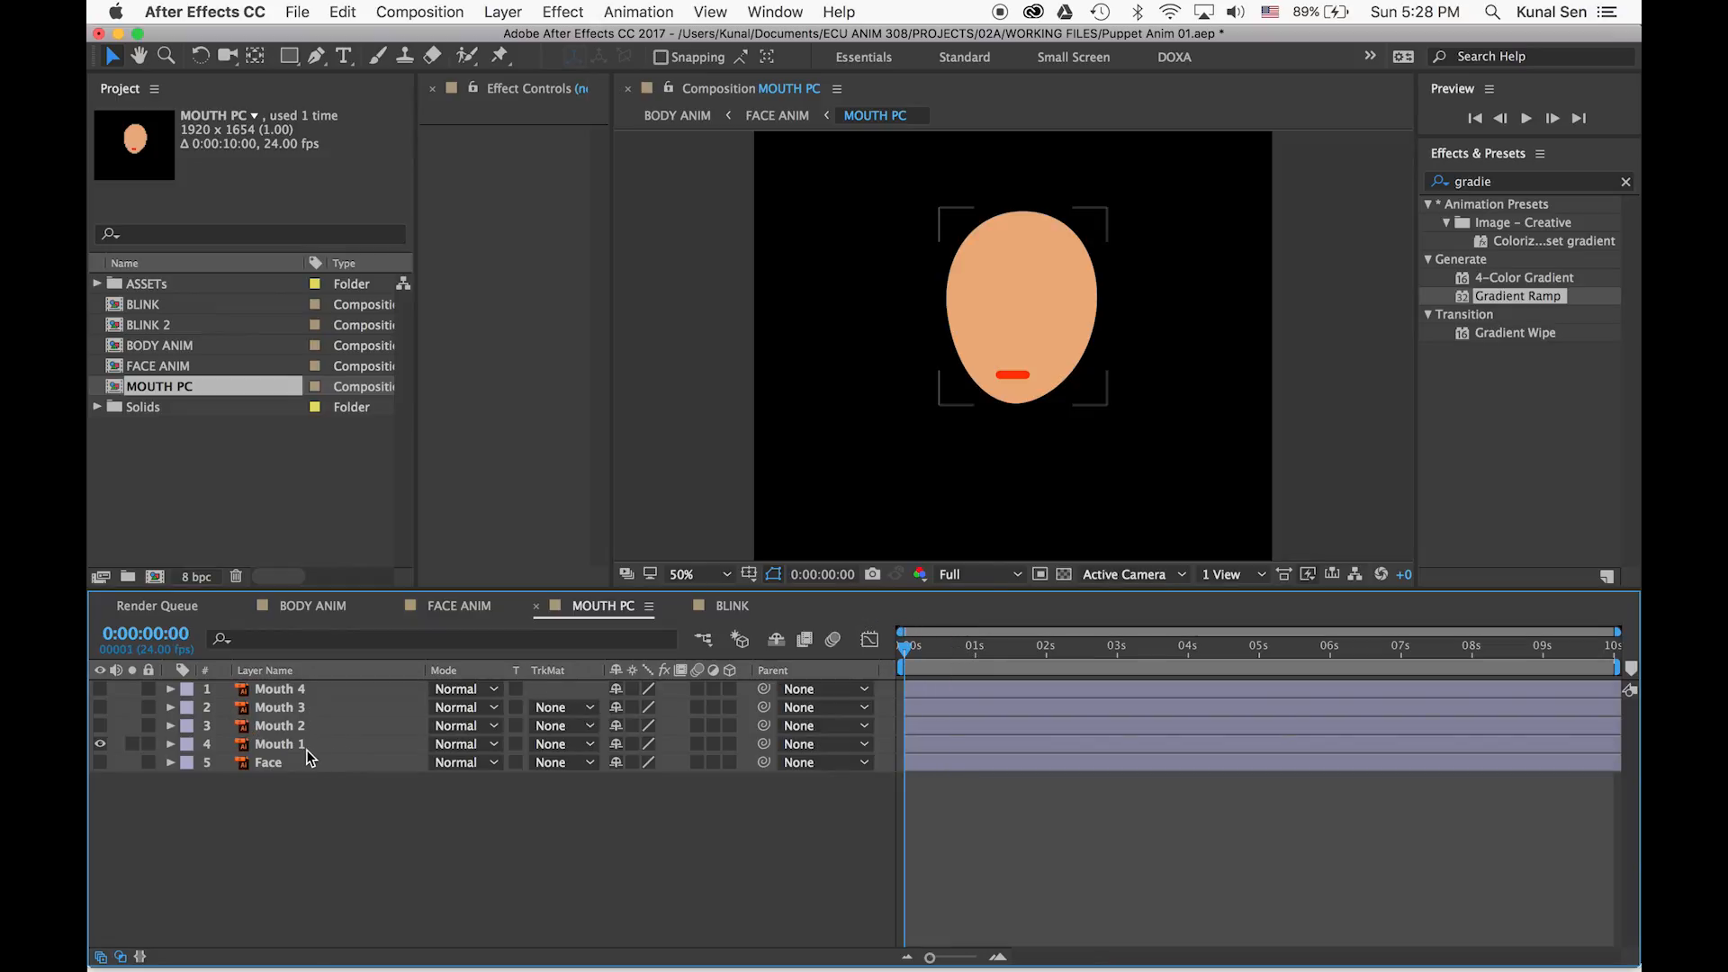
click(99, 689)
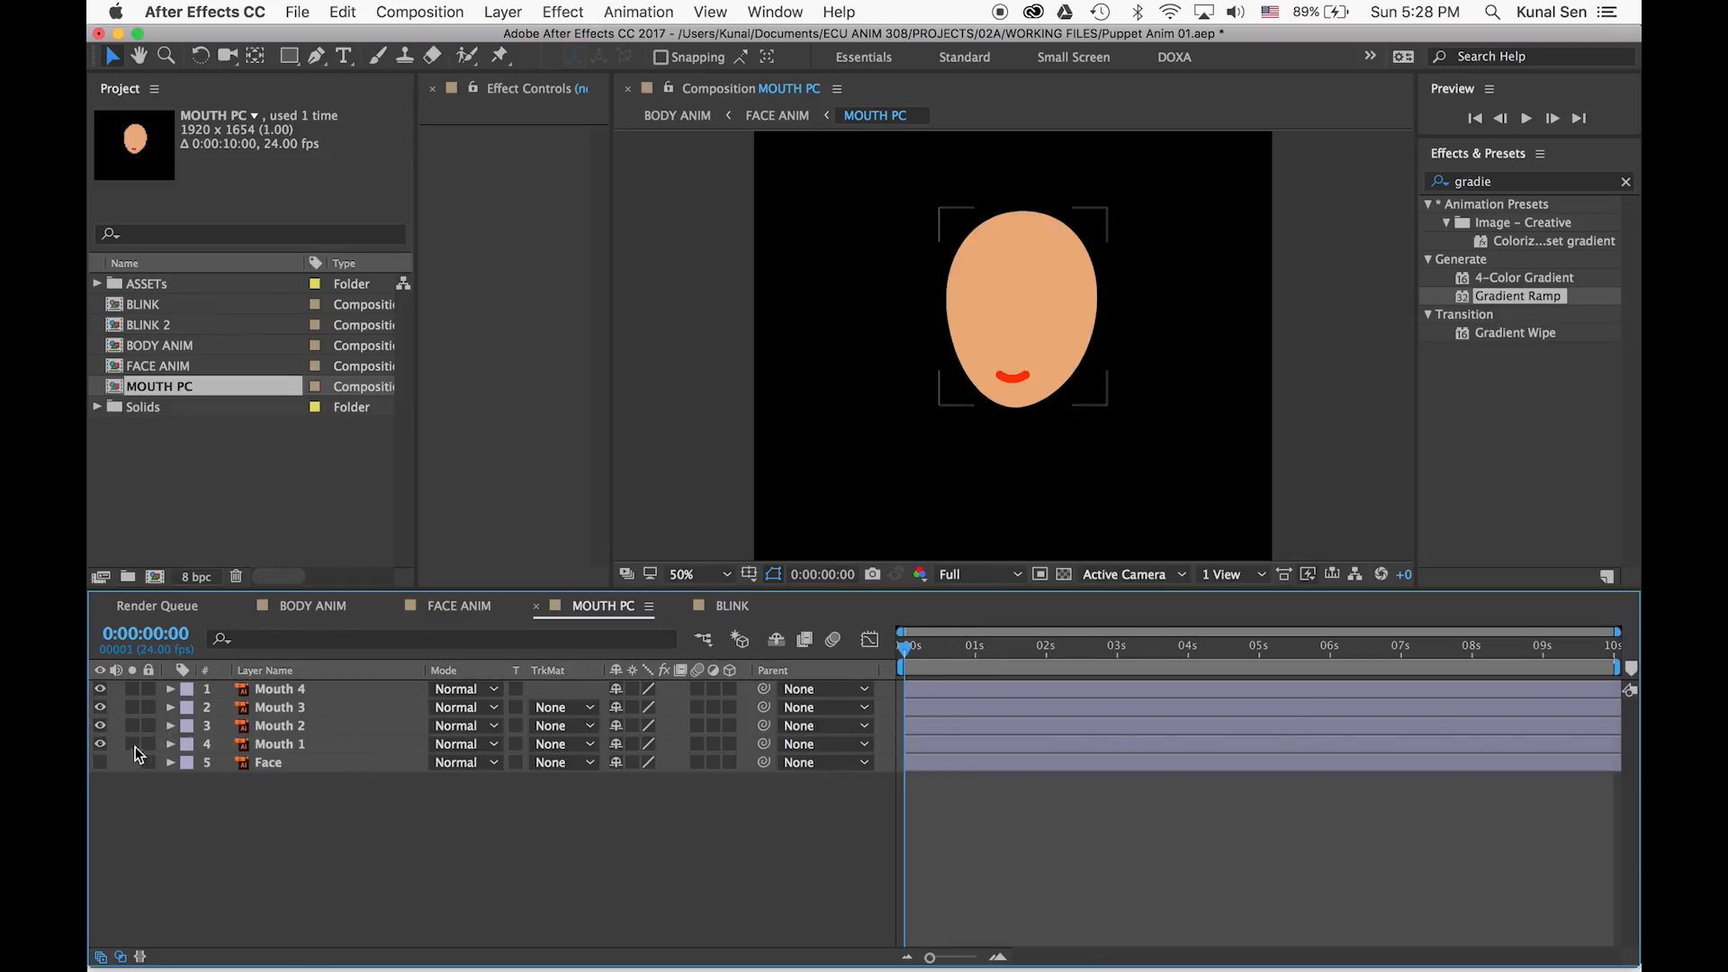
click(265, 764)
key(Delete)
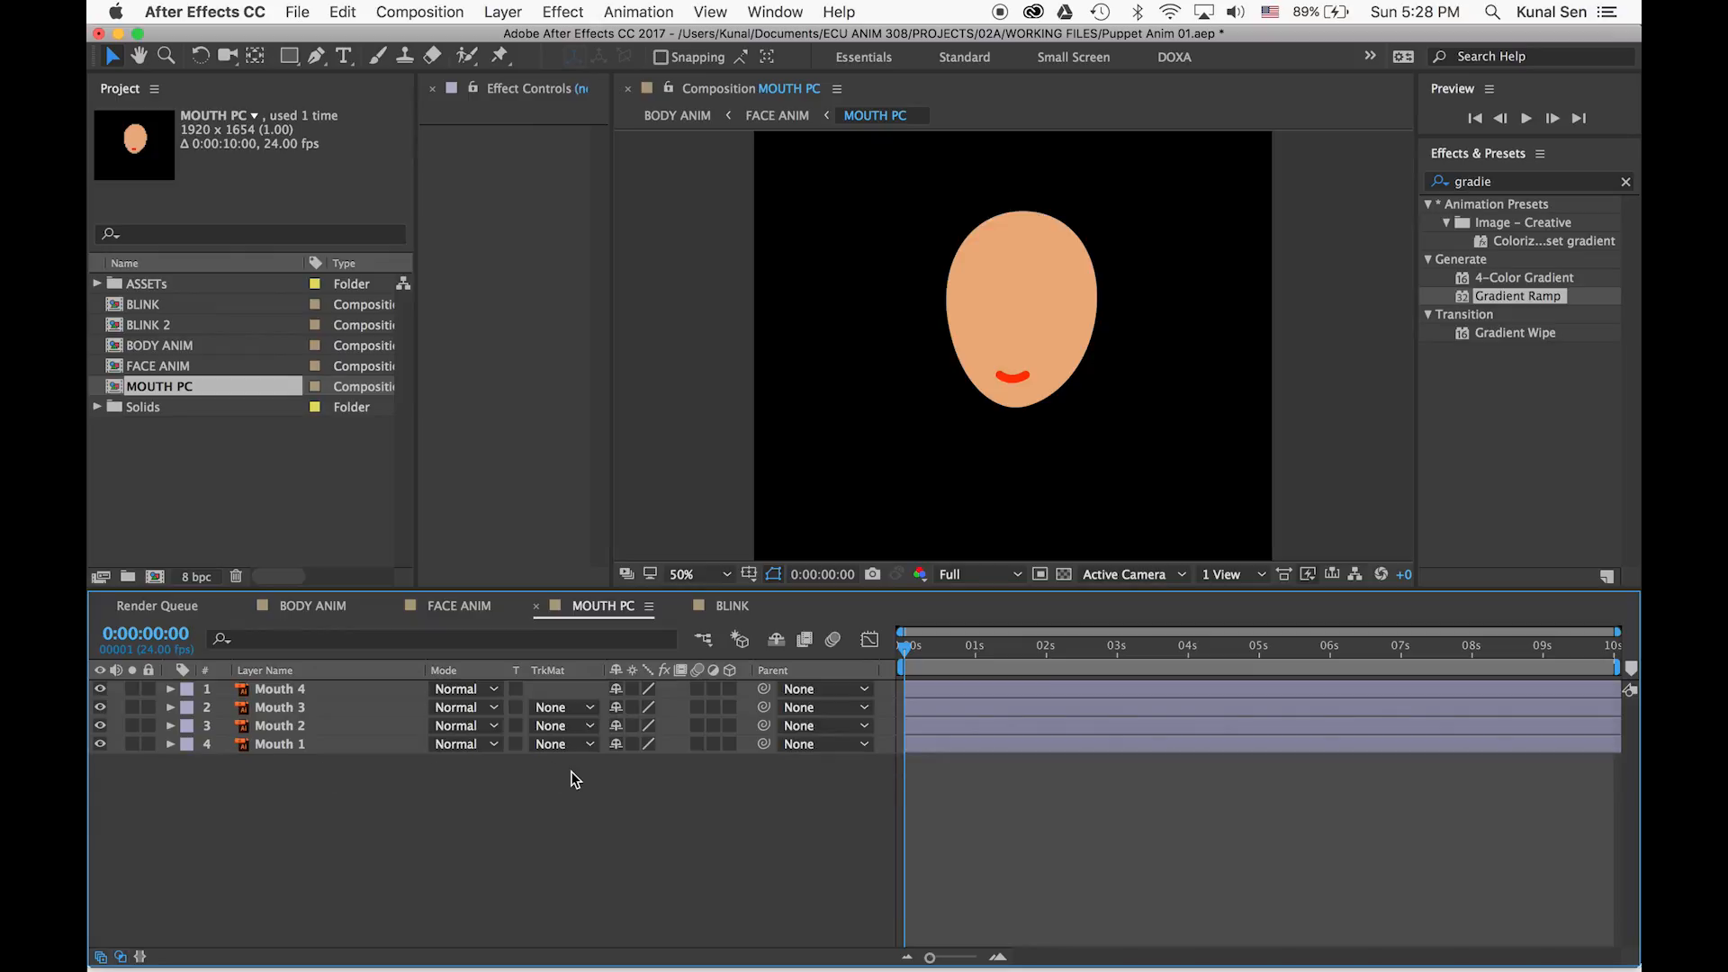
Split all four Mouth layers at frame 1 and delete the parts that follow, leaving one-frame layers
drag(927, 646, 846, 655)
key(=)
key(=)
key(=)
key(=)
key(=)
click(937, 654)
click(301, 690)
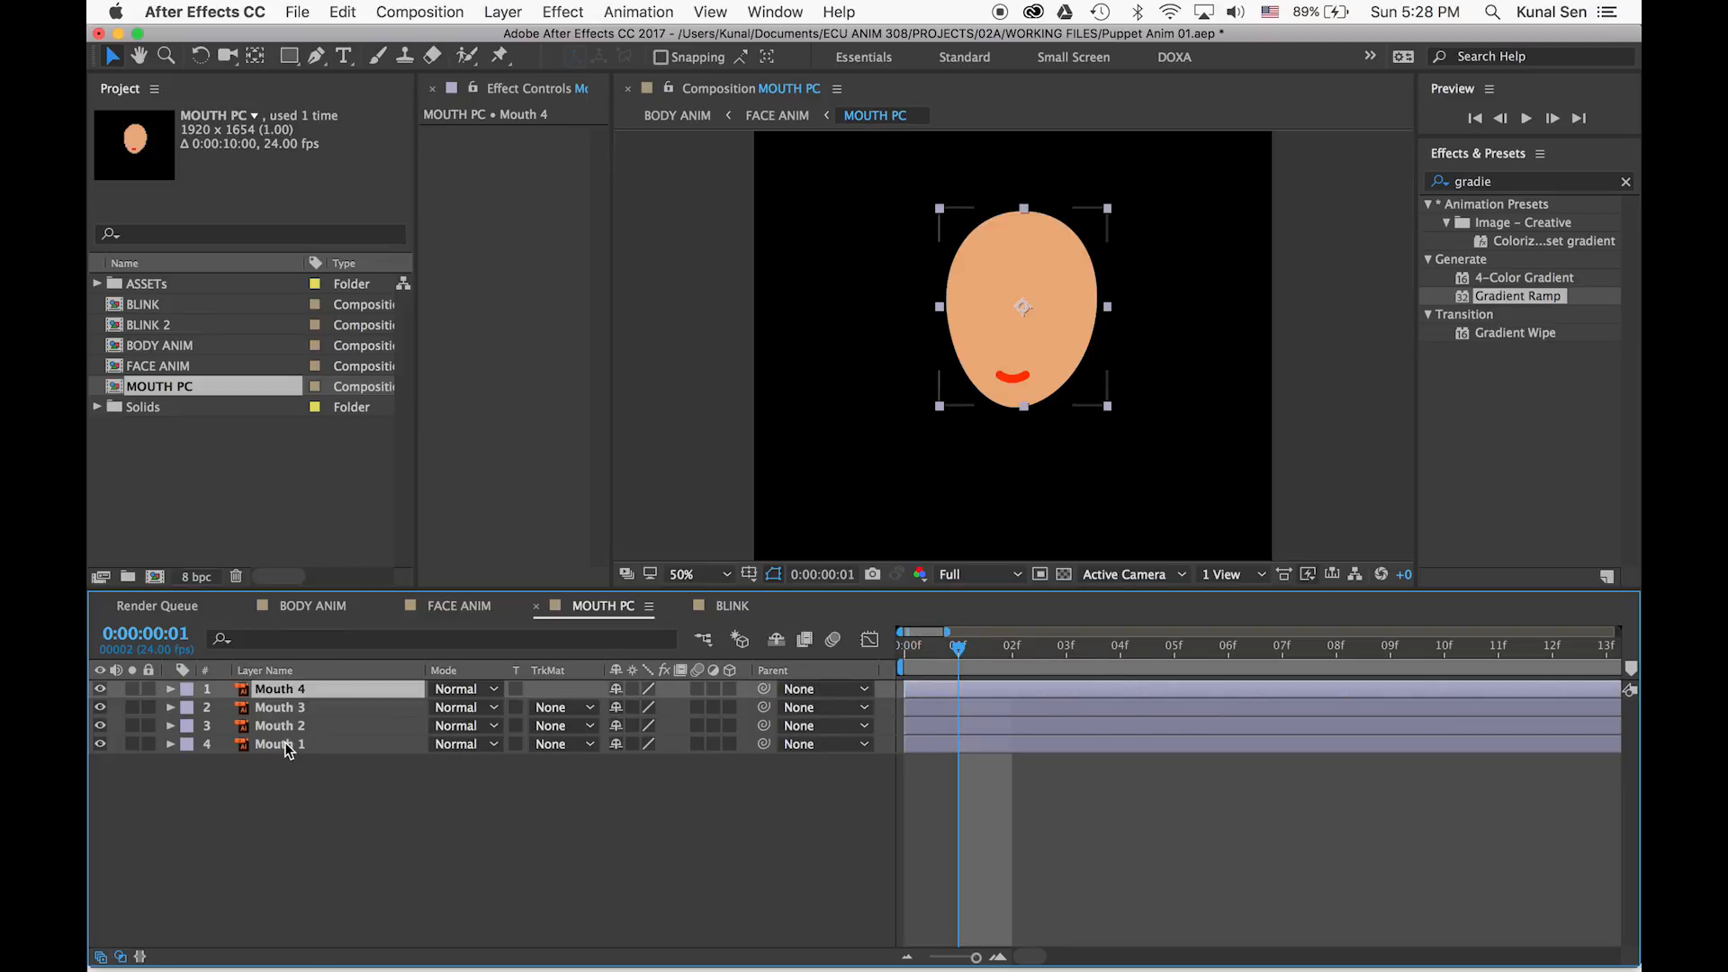
shift+click(288, 743)
key(super+shift+d)
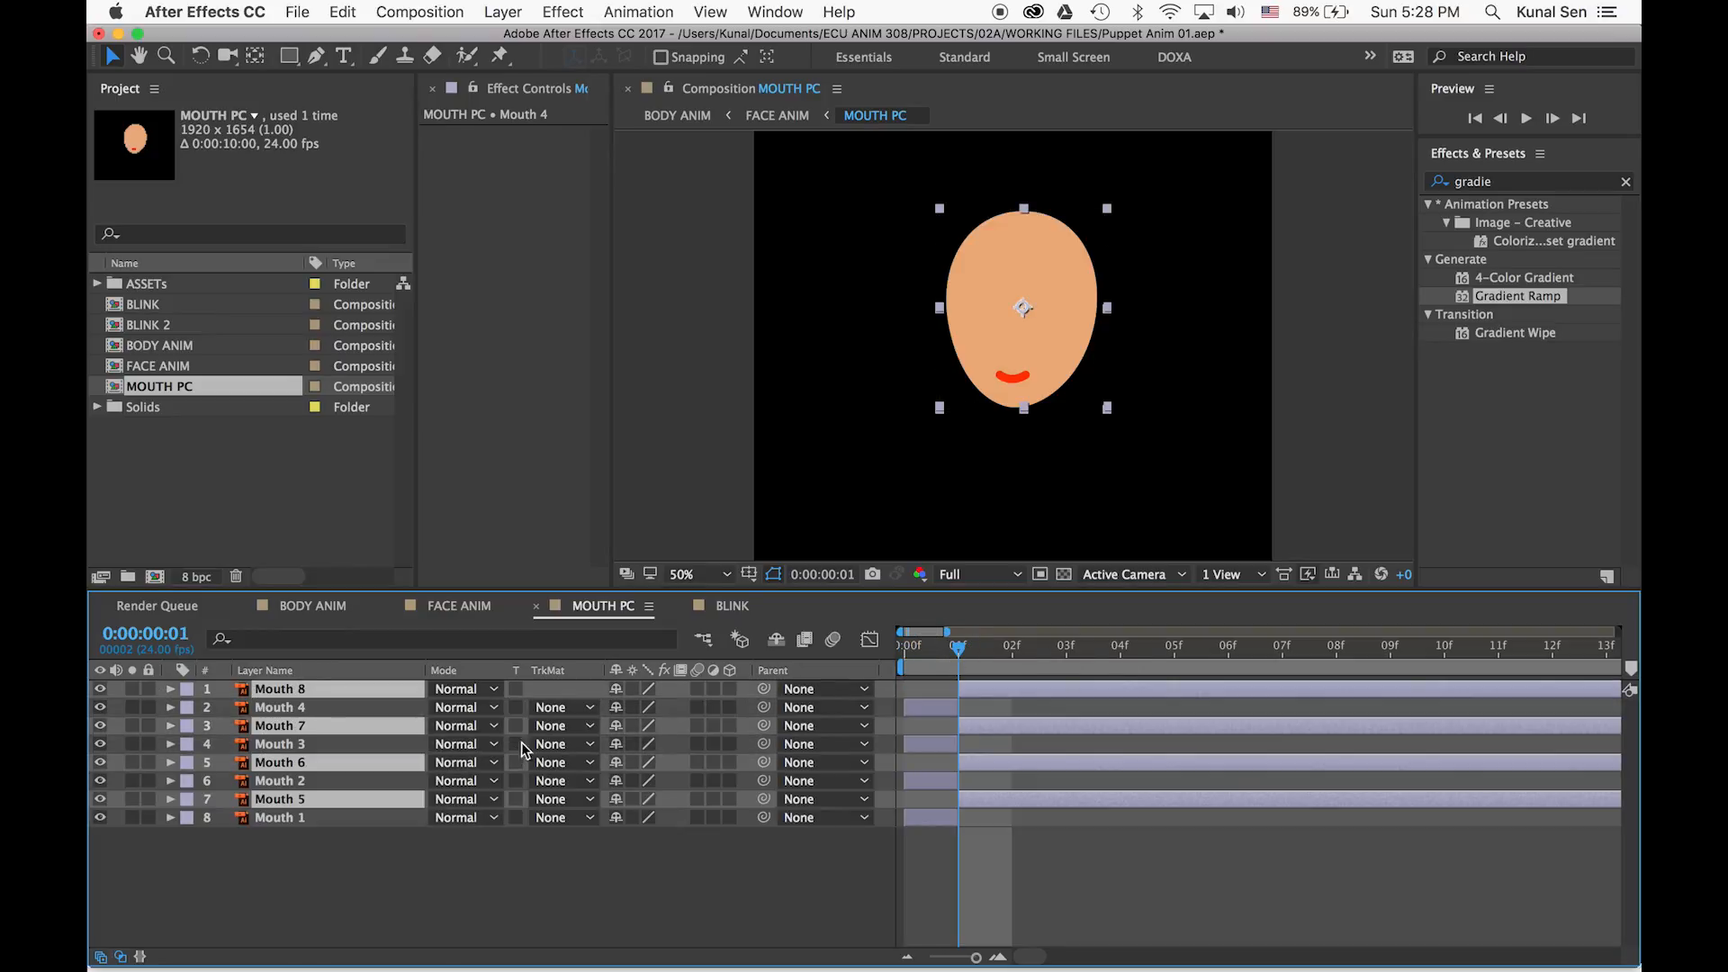
key(Delete)
Stagger the one-frame layers in sequence, with Mouth 2 at frame 1, Mouth 3 at frame 2 and Mouth 4 at frame 3
click(903, 648)
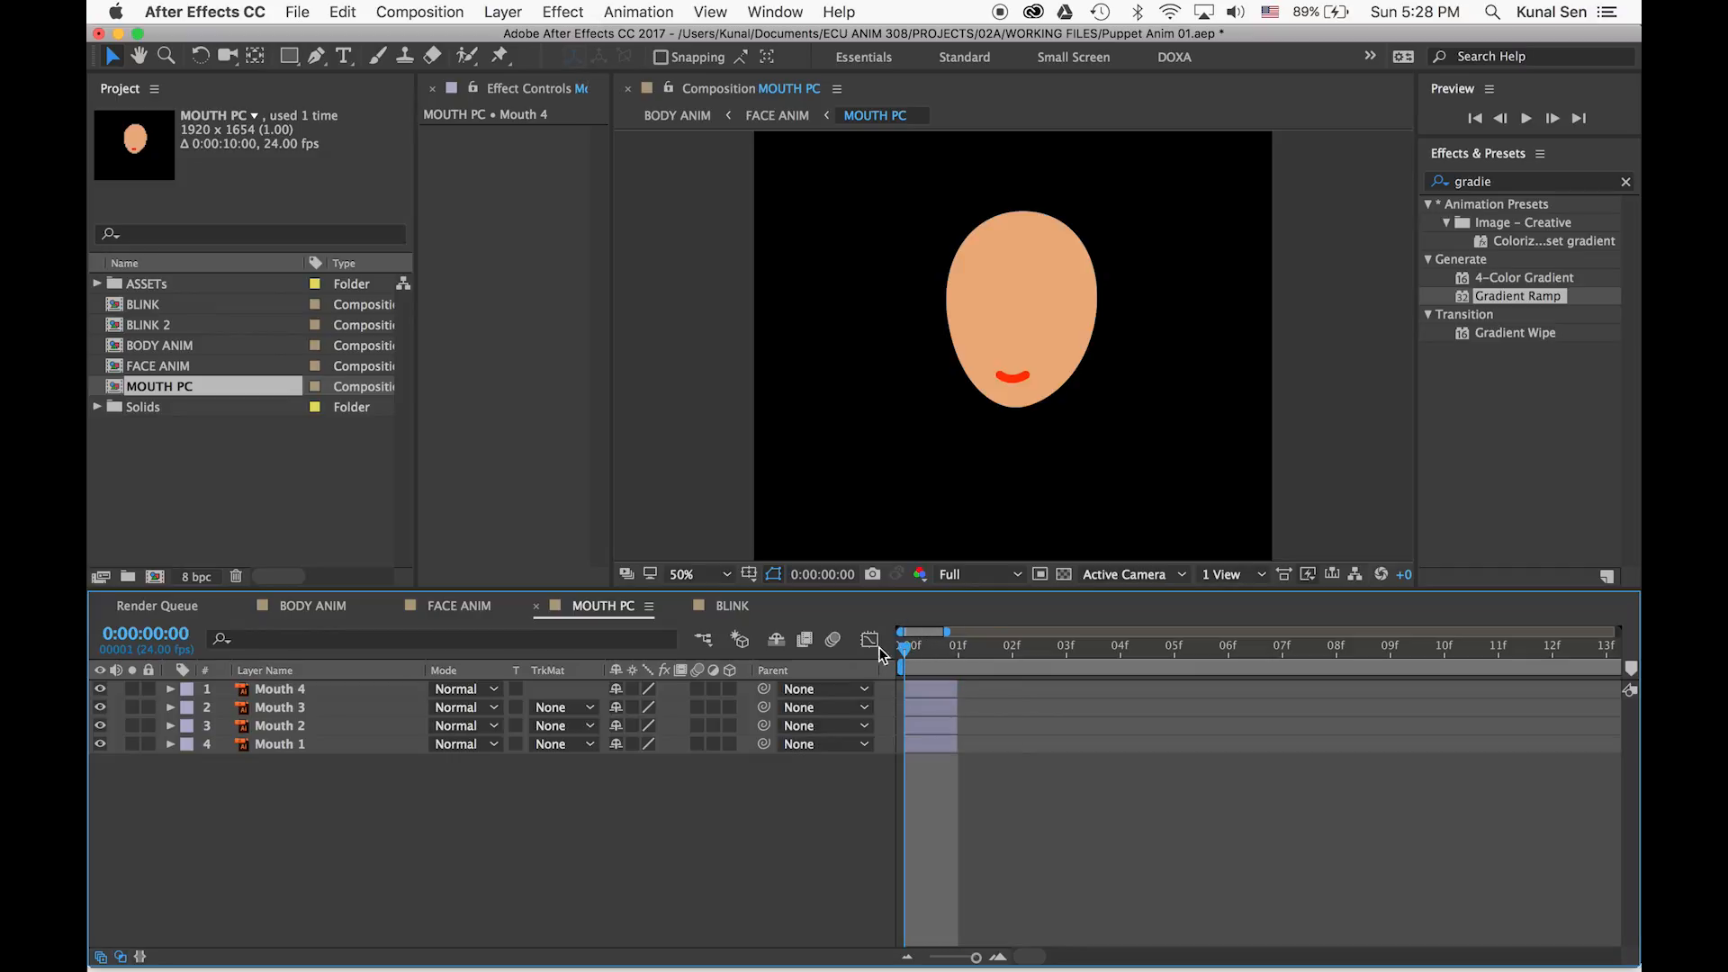
drag(913, 726, 1035, 720)
drag(931, 688, 1093, 689)
drag(931, 649, 1068, 648)
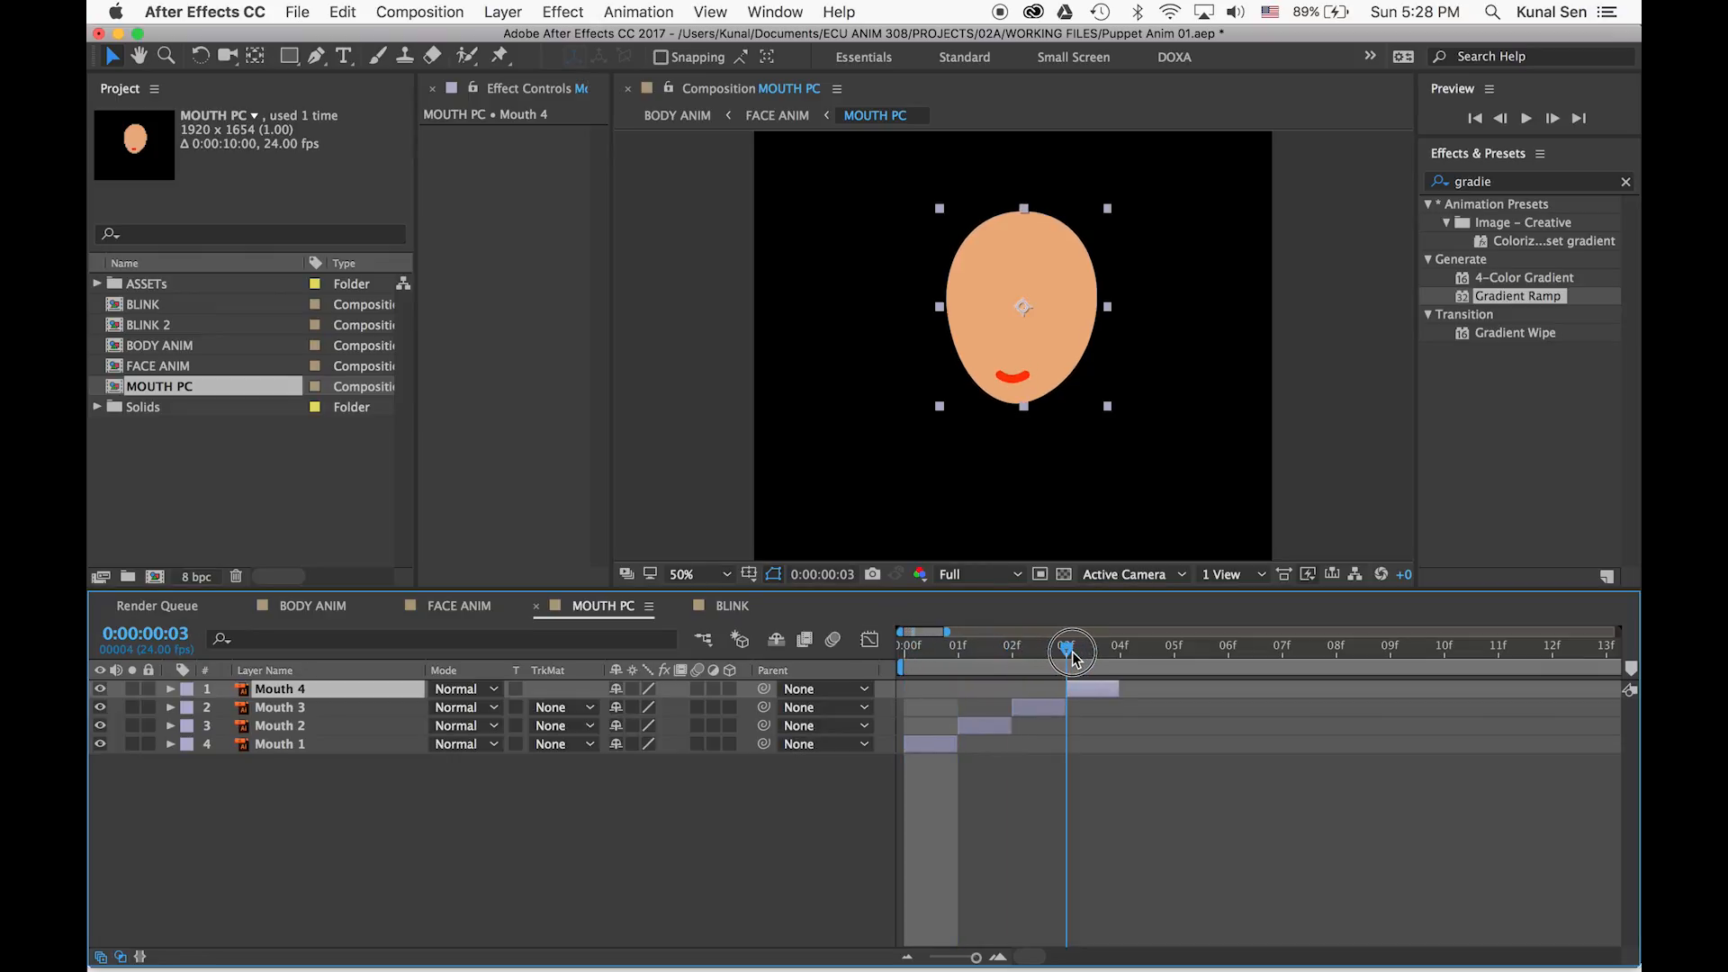
key(n)
right_click(1015, 666)
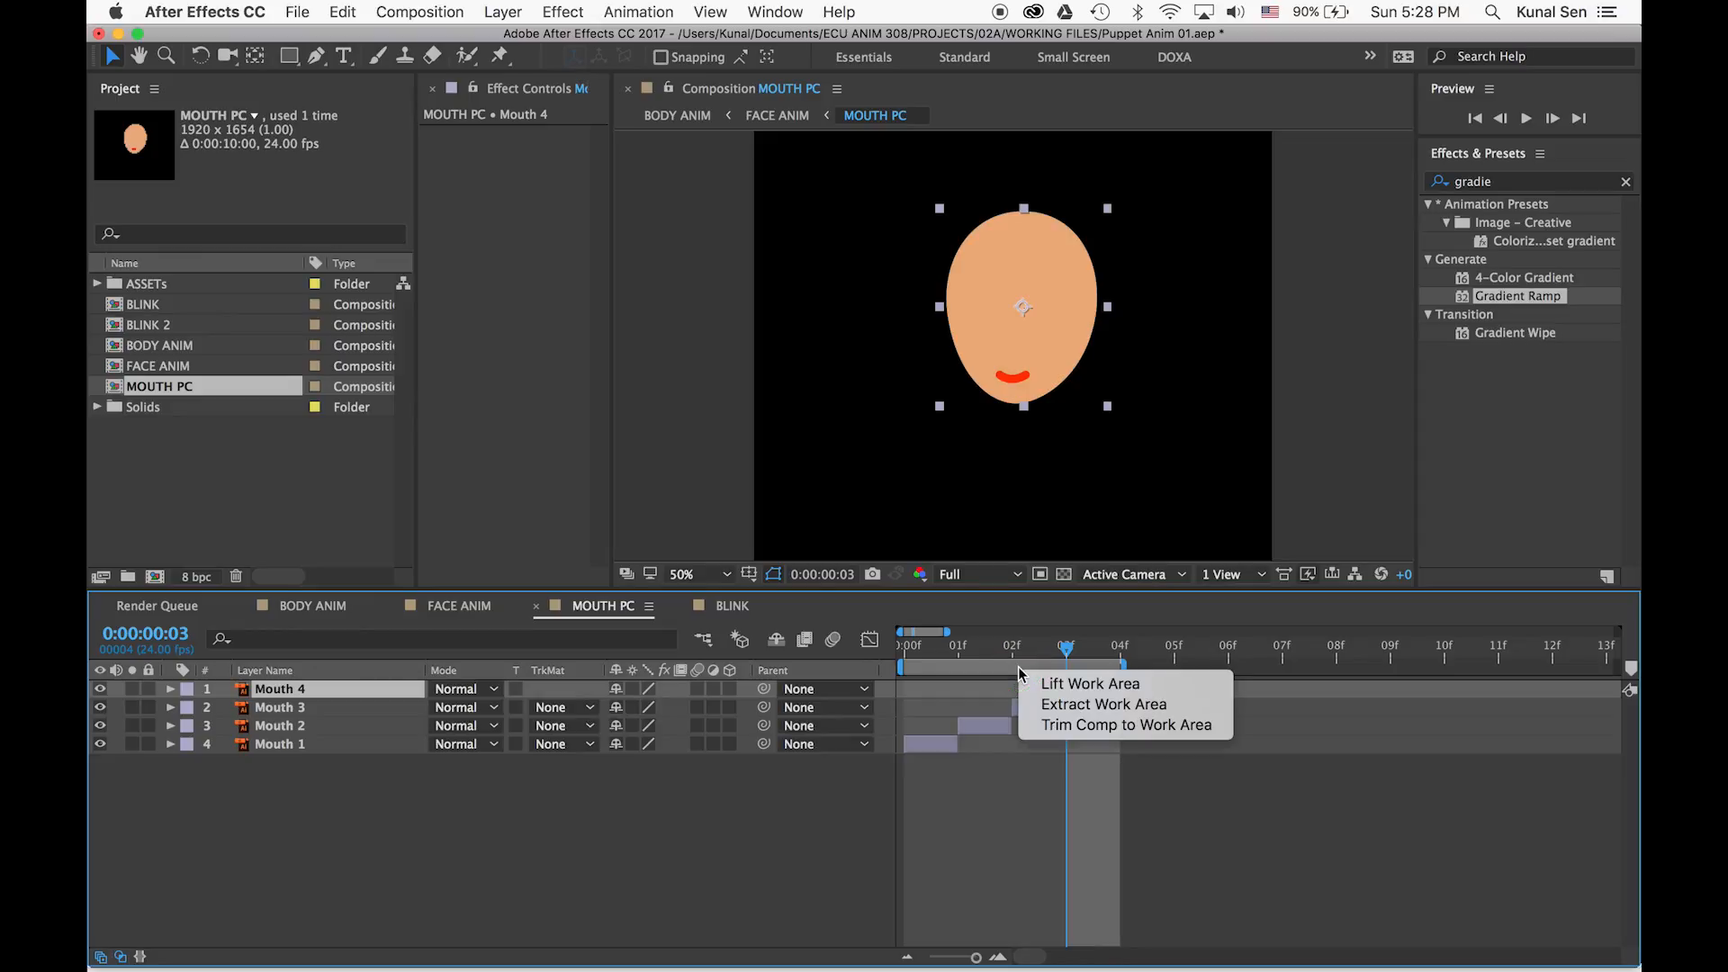
click(1054, 656)
Lengthen the Mouth 4 layer past frame 4 and set the work area to end at 0:00:01:00
key(minus)
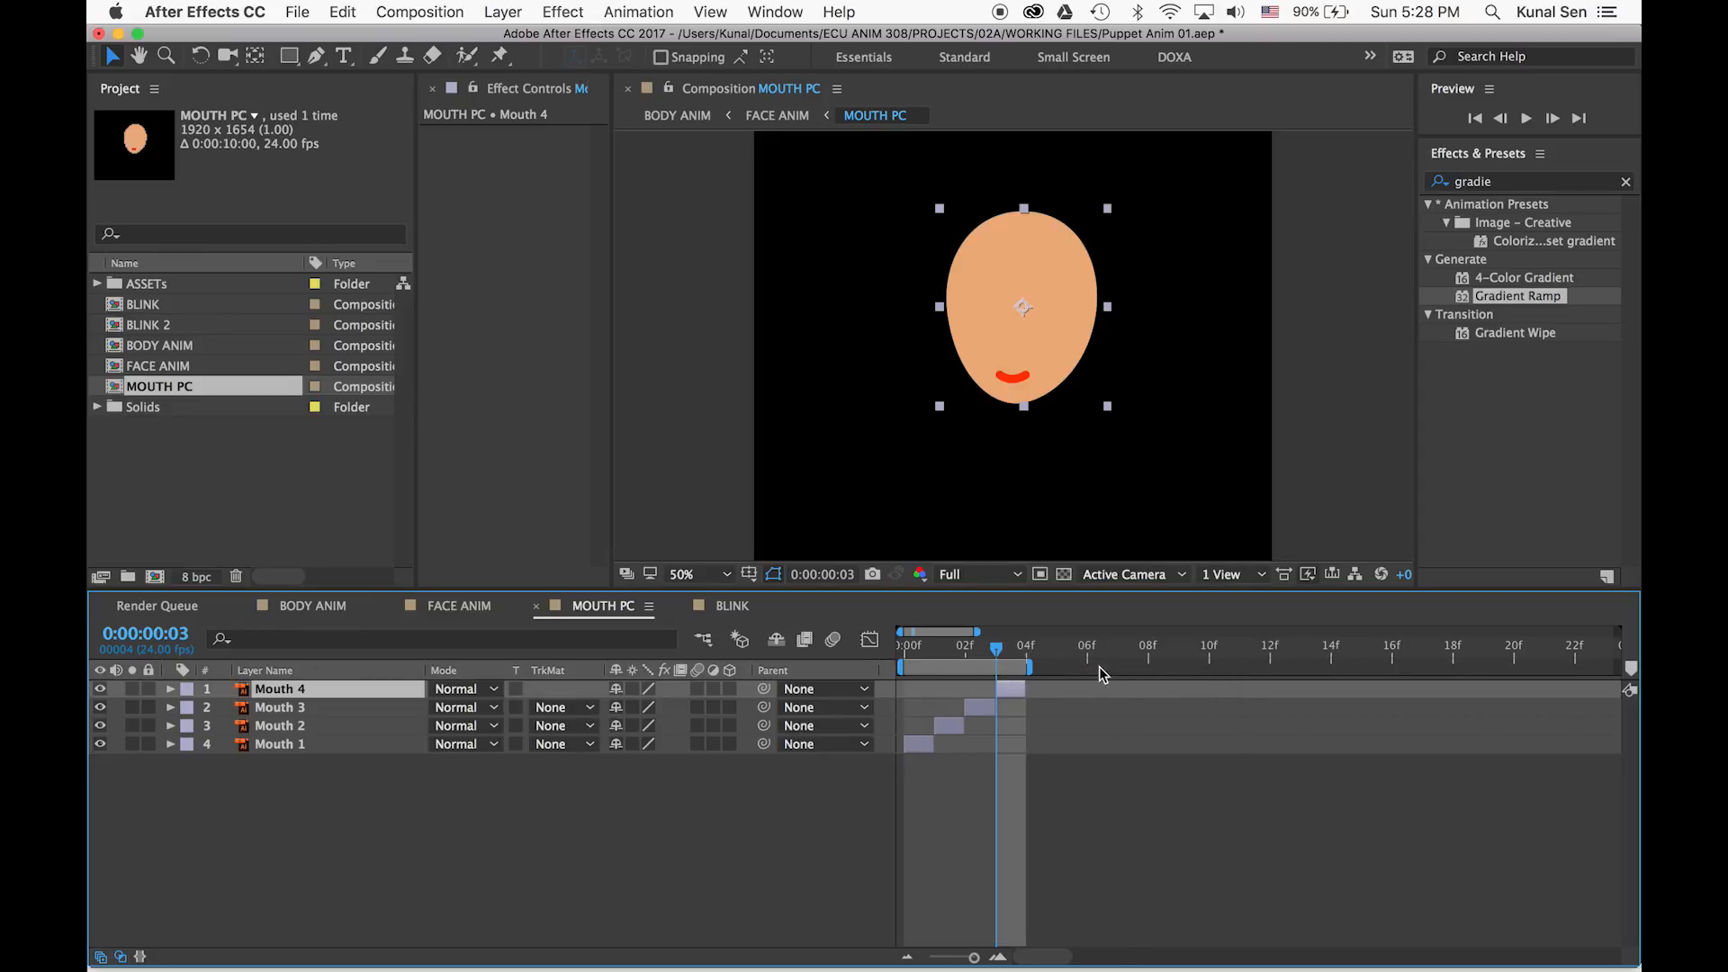
drag(1035, 686, 1207, 691)
key(minus)
drag(971, 667, 1539, 668)
key(minus)
key(minus)
key(minus)
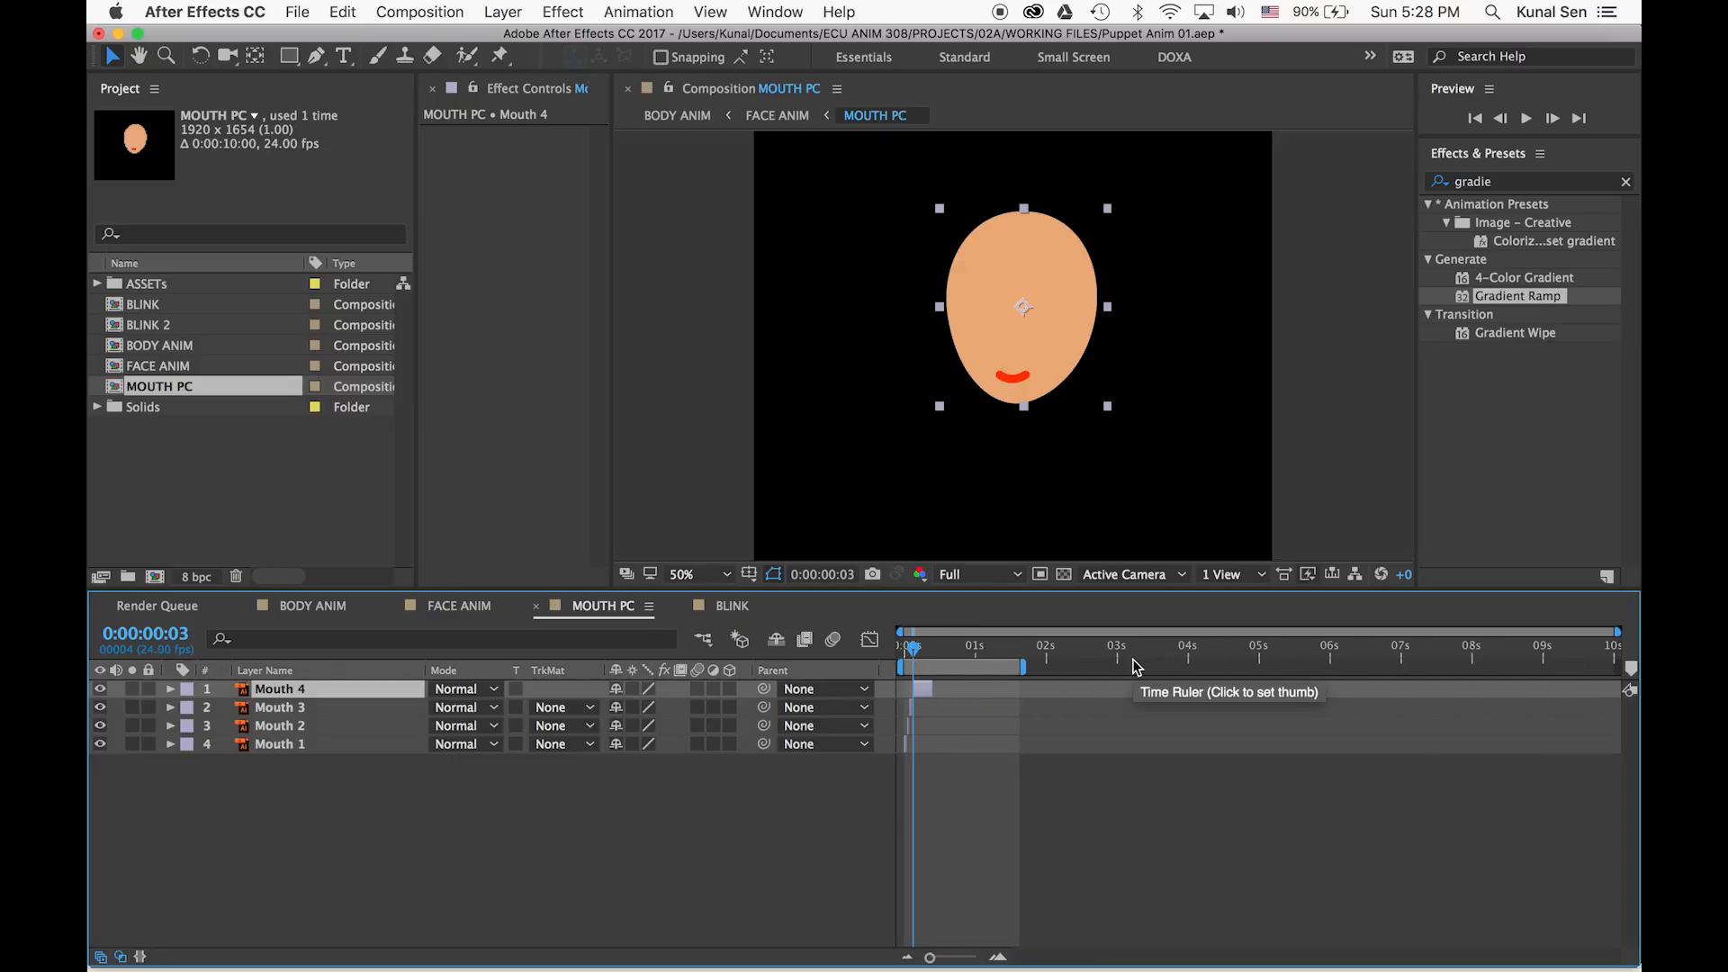
click(973, 657)
key(equal)
key(equal)
key(equal)
drag(1163, 668, 984, 668)
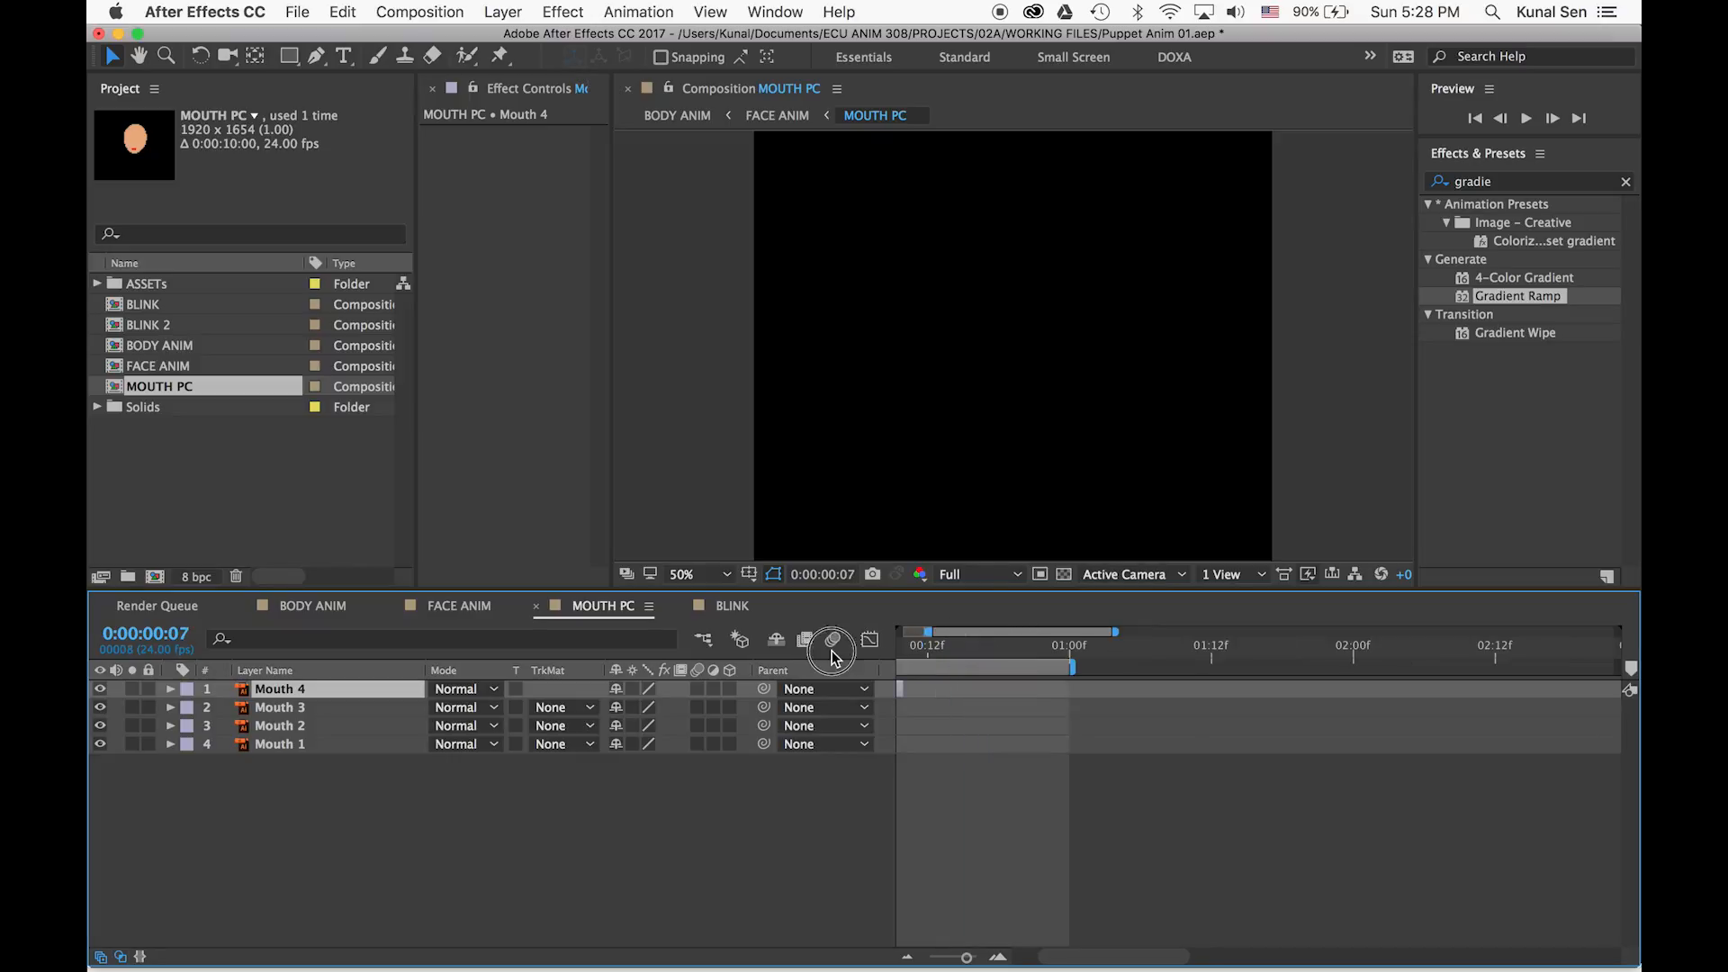
Extend the end of the Mouth 4 layer further and trim the composition to the one-second work area
drag(837, 650, 800, 650)
drag(1022, 691, 1116, 690)
right_click(1115, 668)
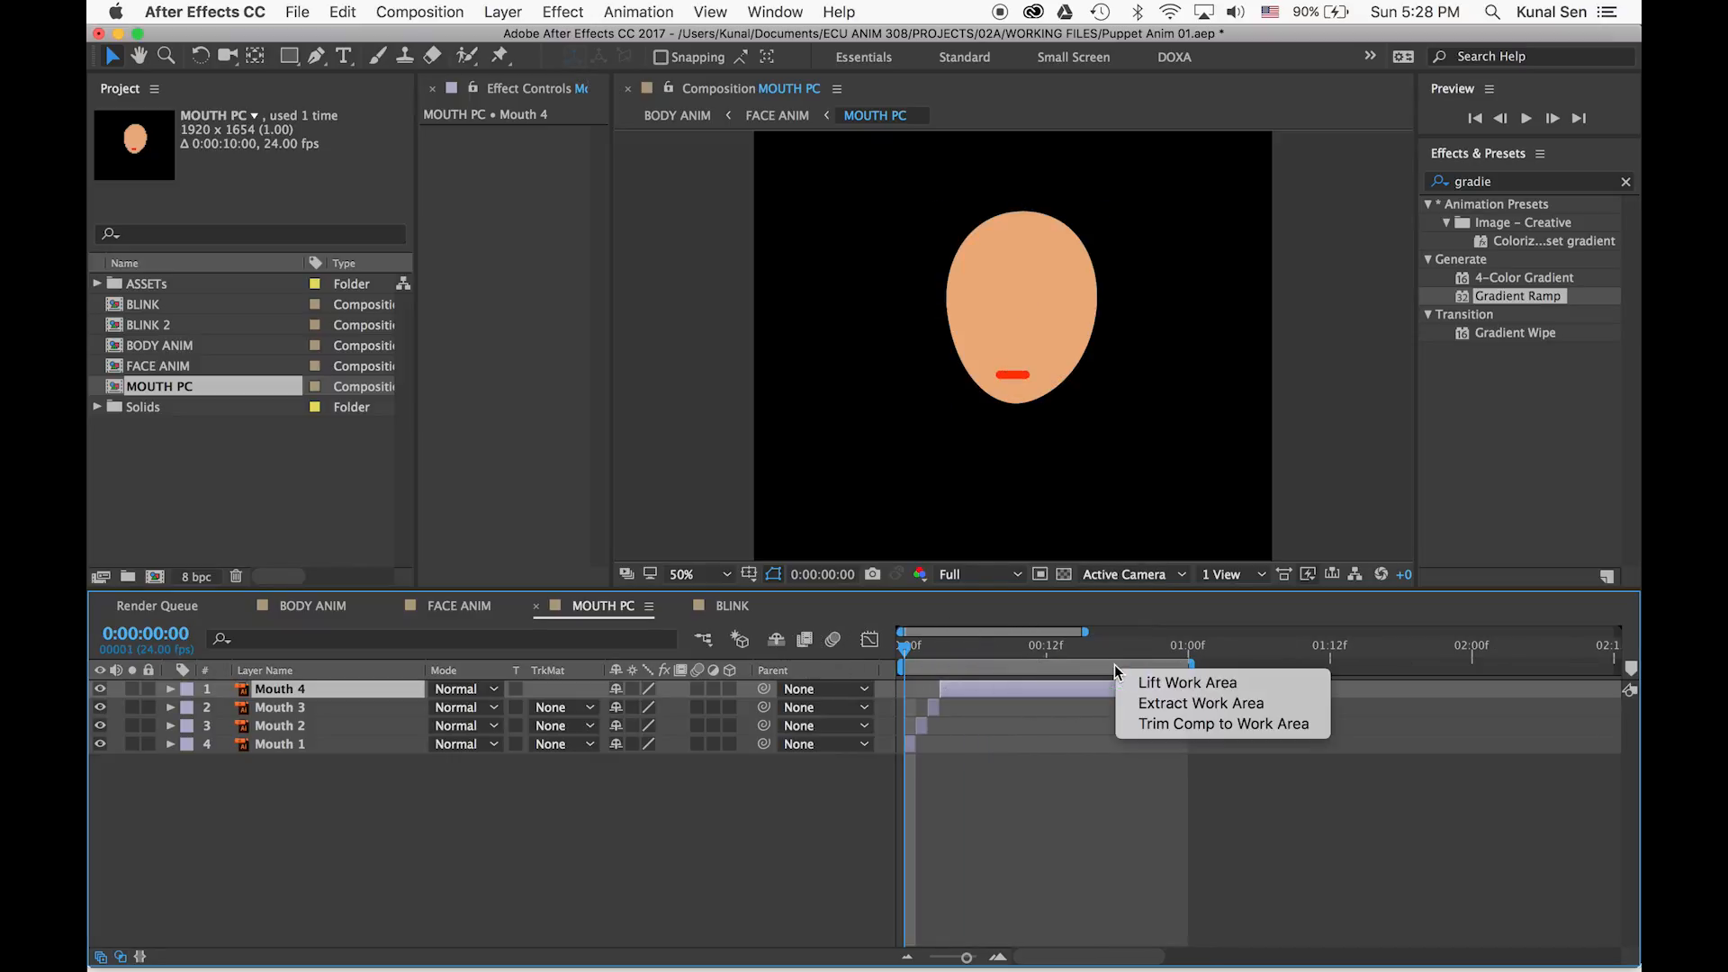
click(1159, 722)
In the FACE ANIM composition, enable time remapping on the MOUTH PC layer and extend the layer to about 10 seconds
drag(905, 654, 992, 646)
click(450, 605)
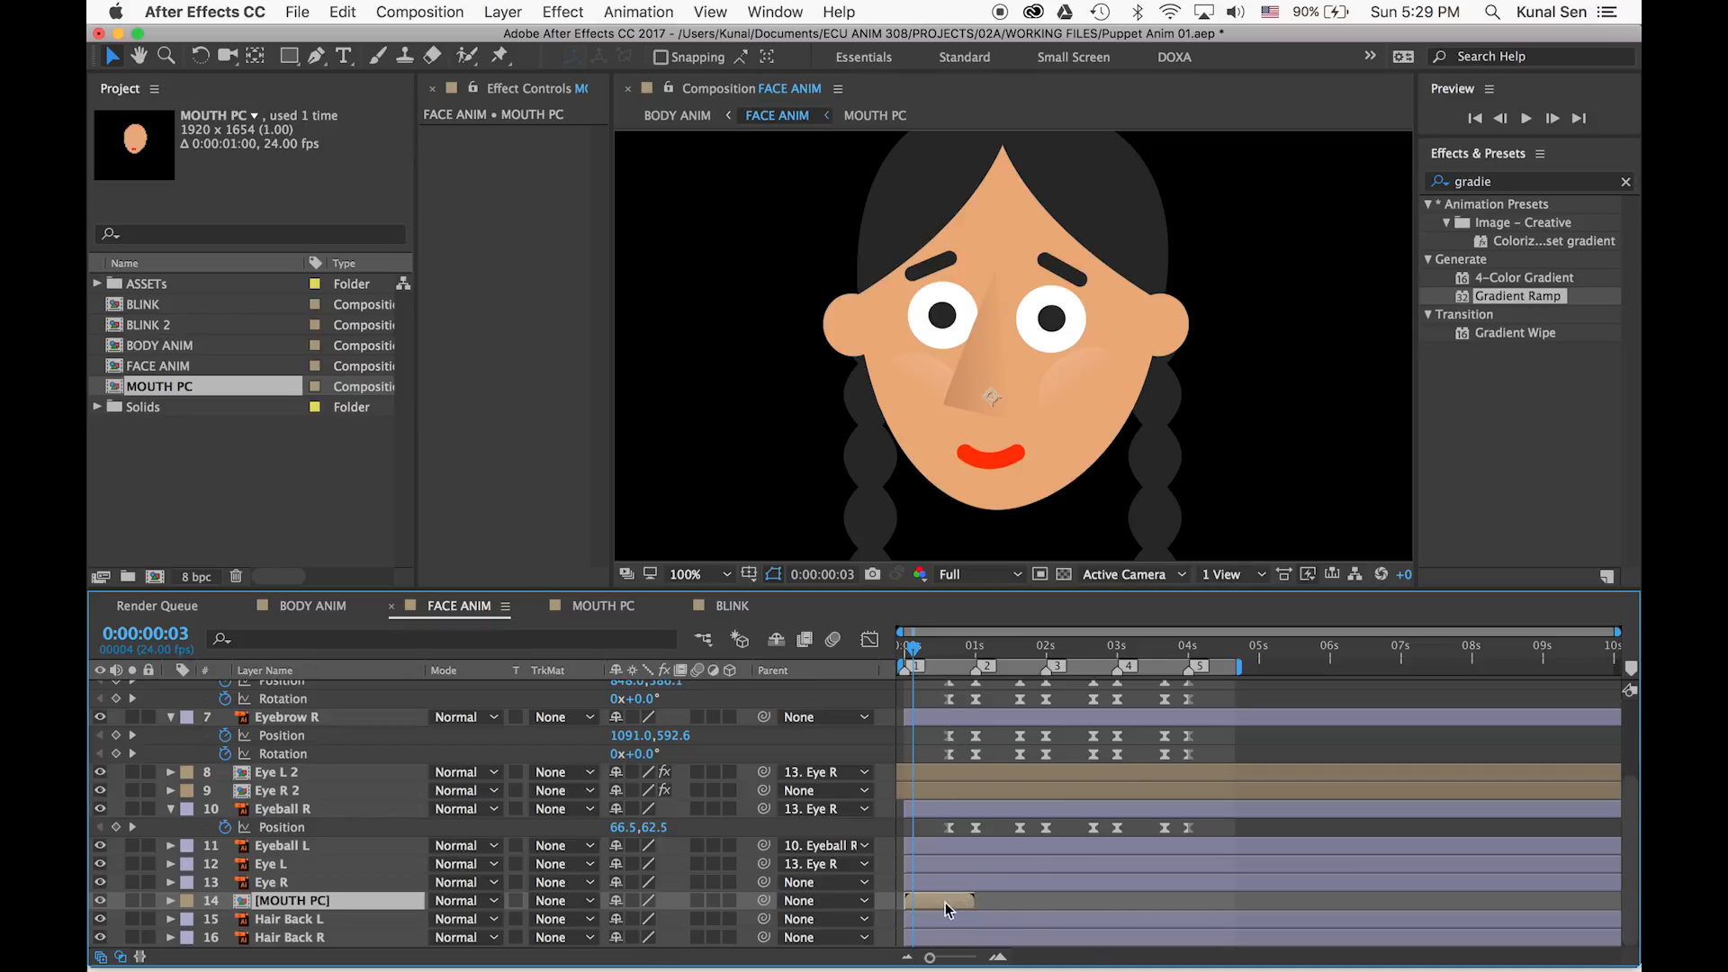
drag(916, 657, 869, 653)
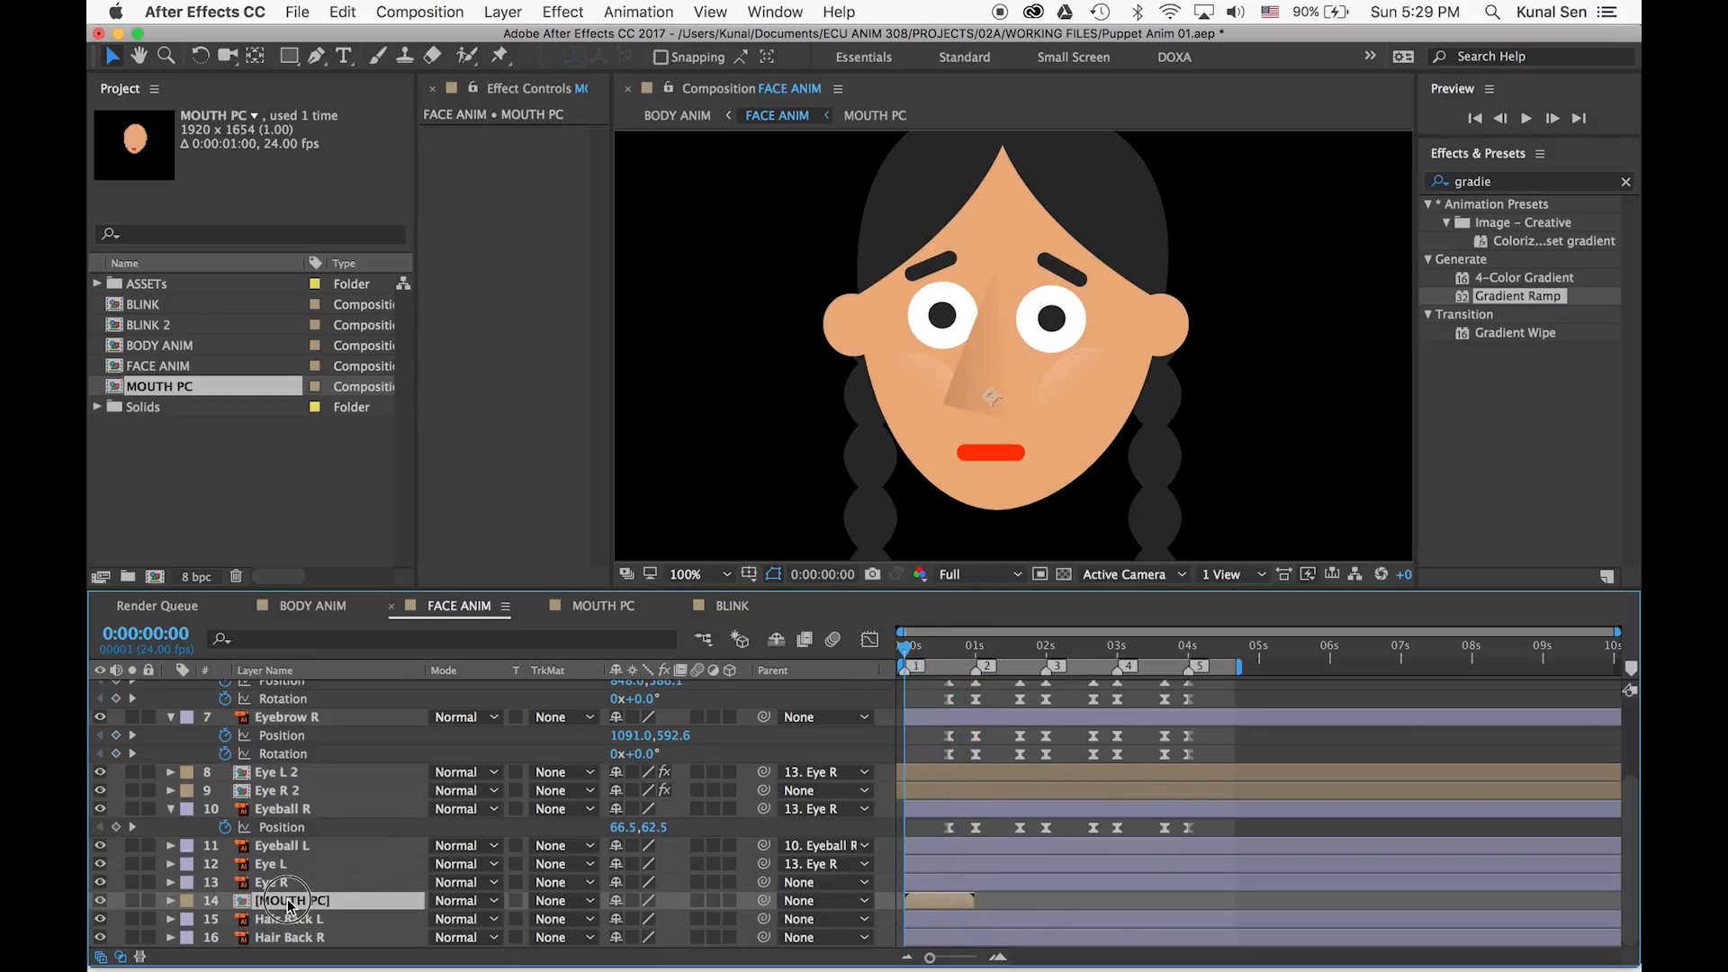
right_click(315, 891)
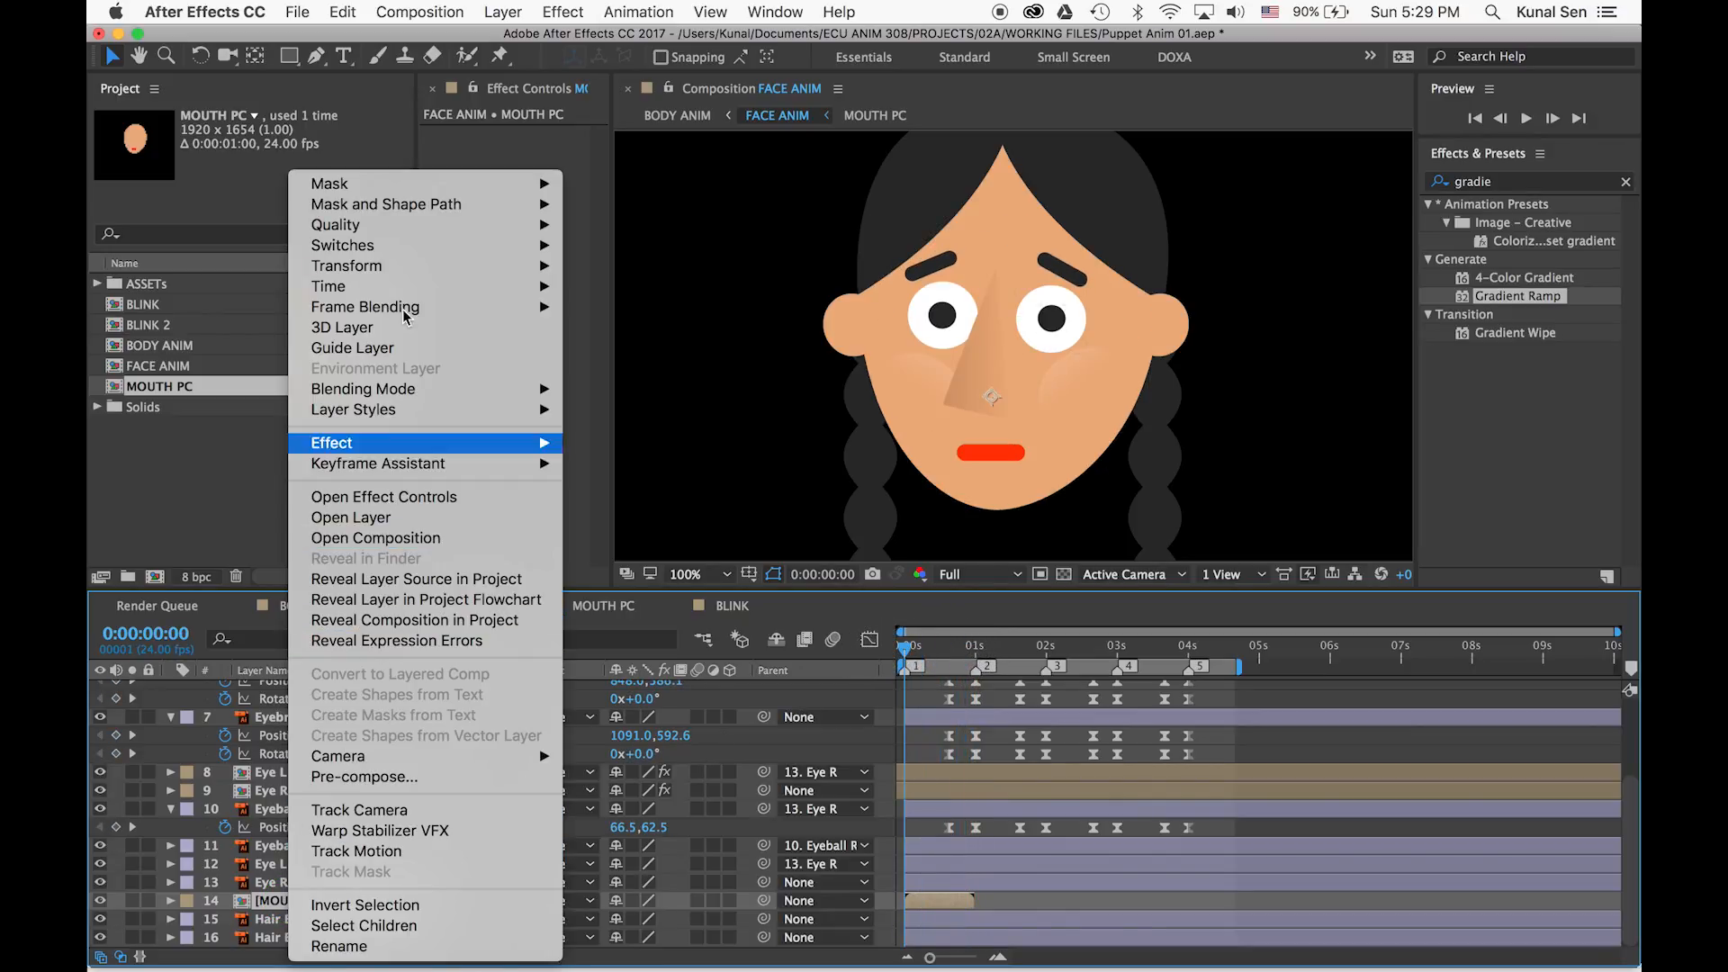
mouse_move(524, 288)
click(594, 288)
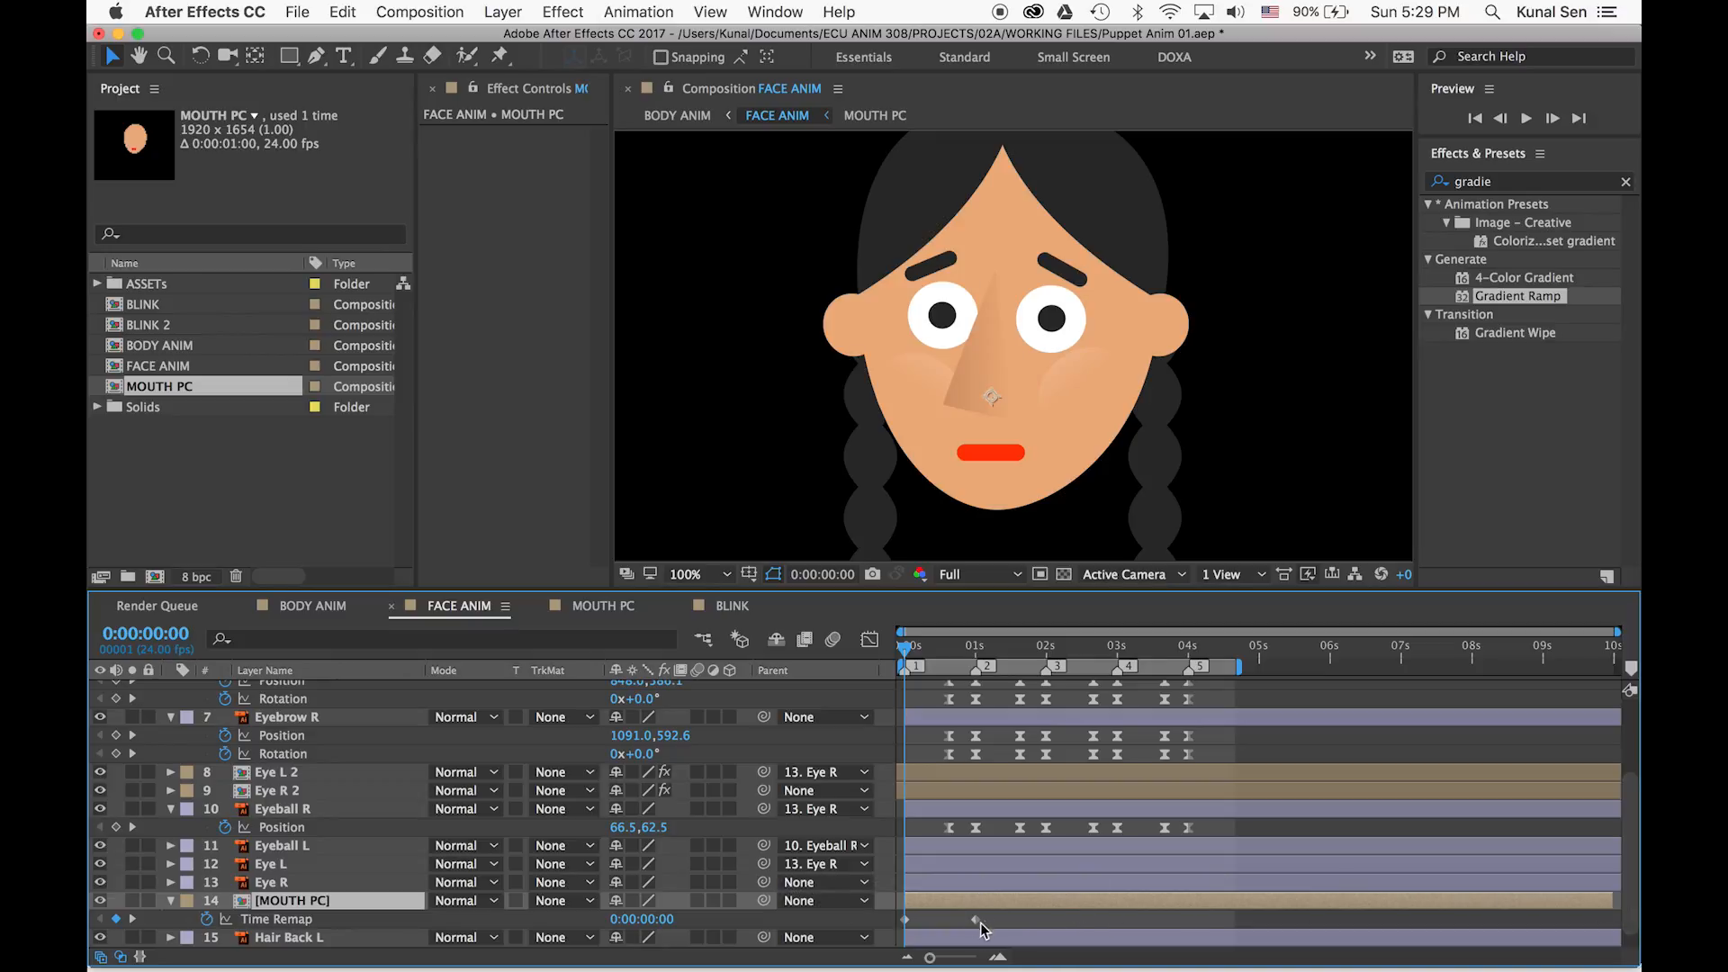
Delete the MOUTH PC Time Remap keyframe at one second and make the keyframe at 0:00:00:00 a hold keyframe
drag(996, 924, 898, 930)
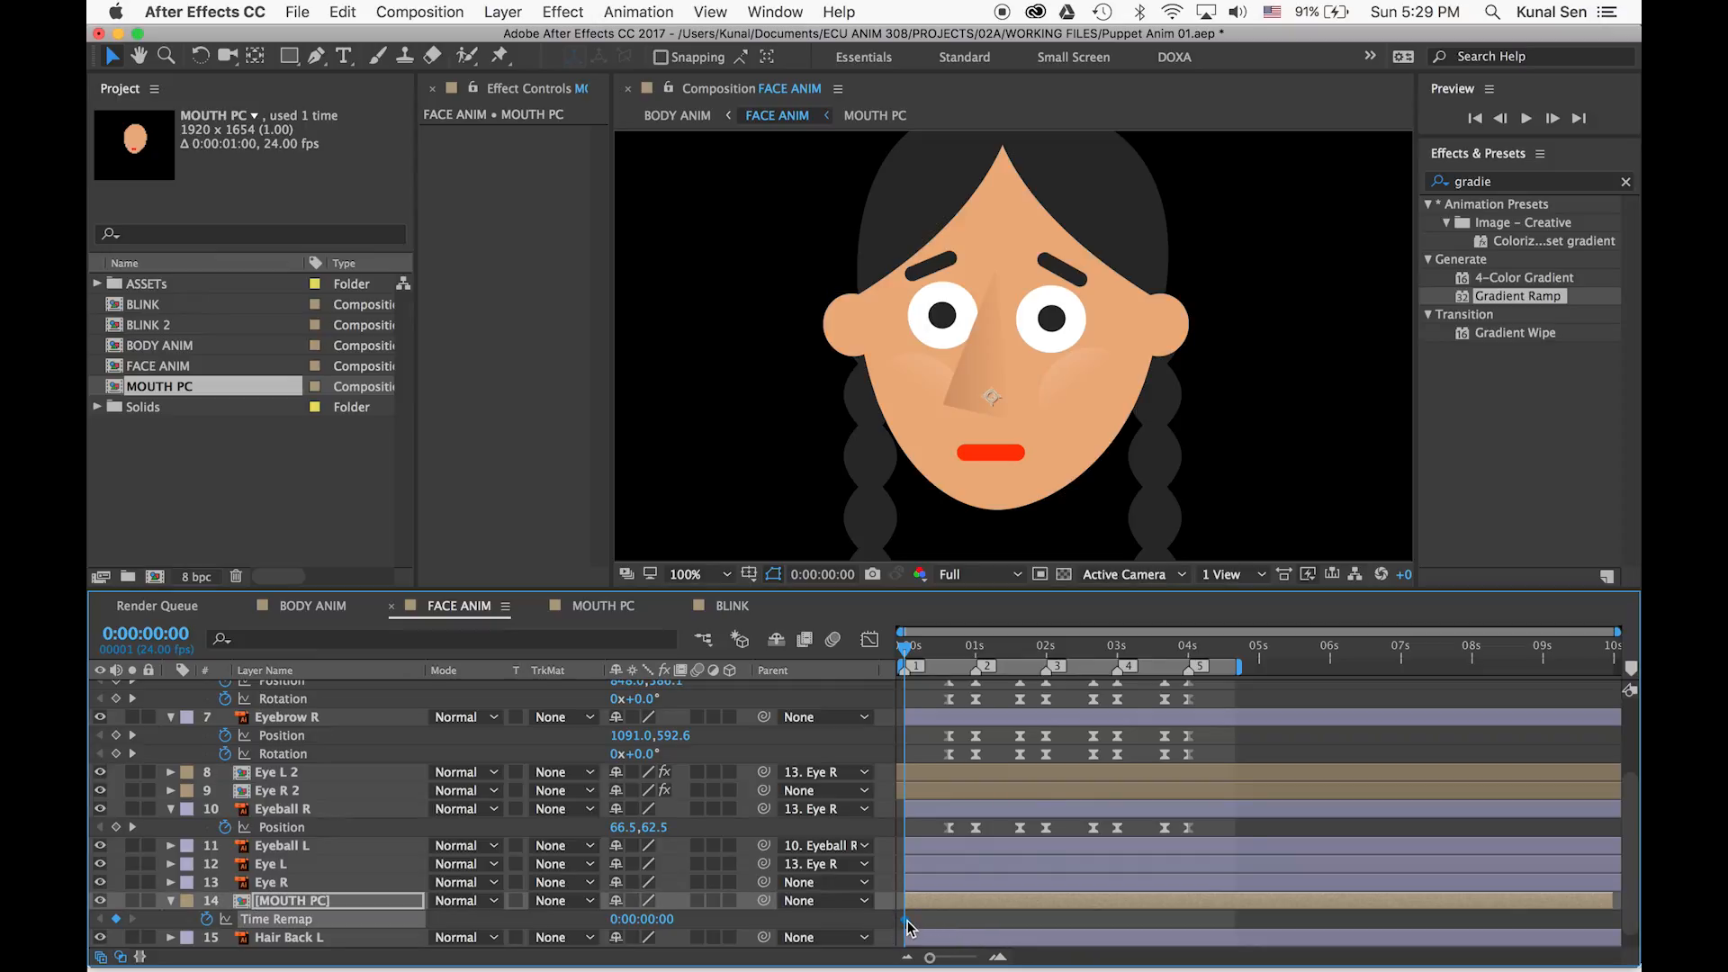
right_click(905, 919)
click(954, 866)
At 0:00:01:00, set the MOUTH PC layer's Time Remap value to 0:00:00:01
drag(912, 656, 979, 645)
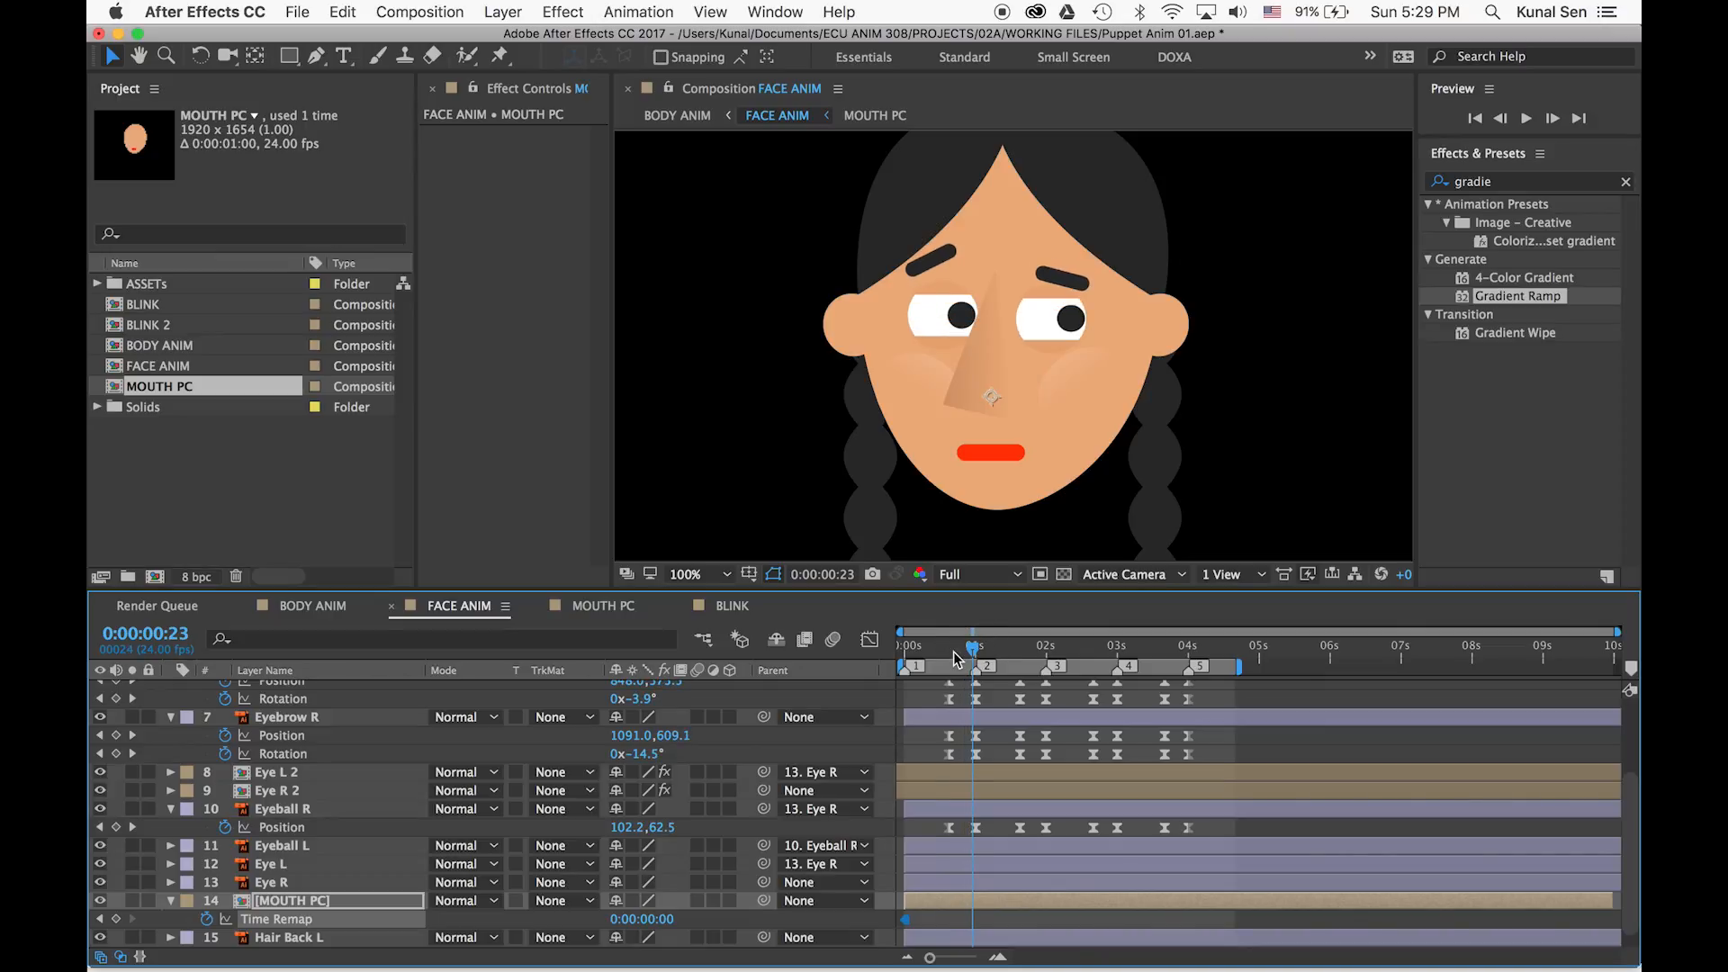
key(Page_Down)
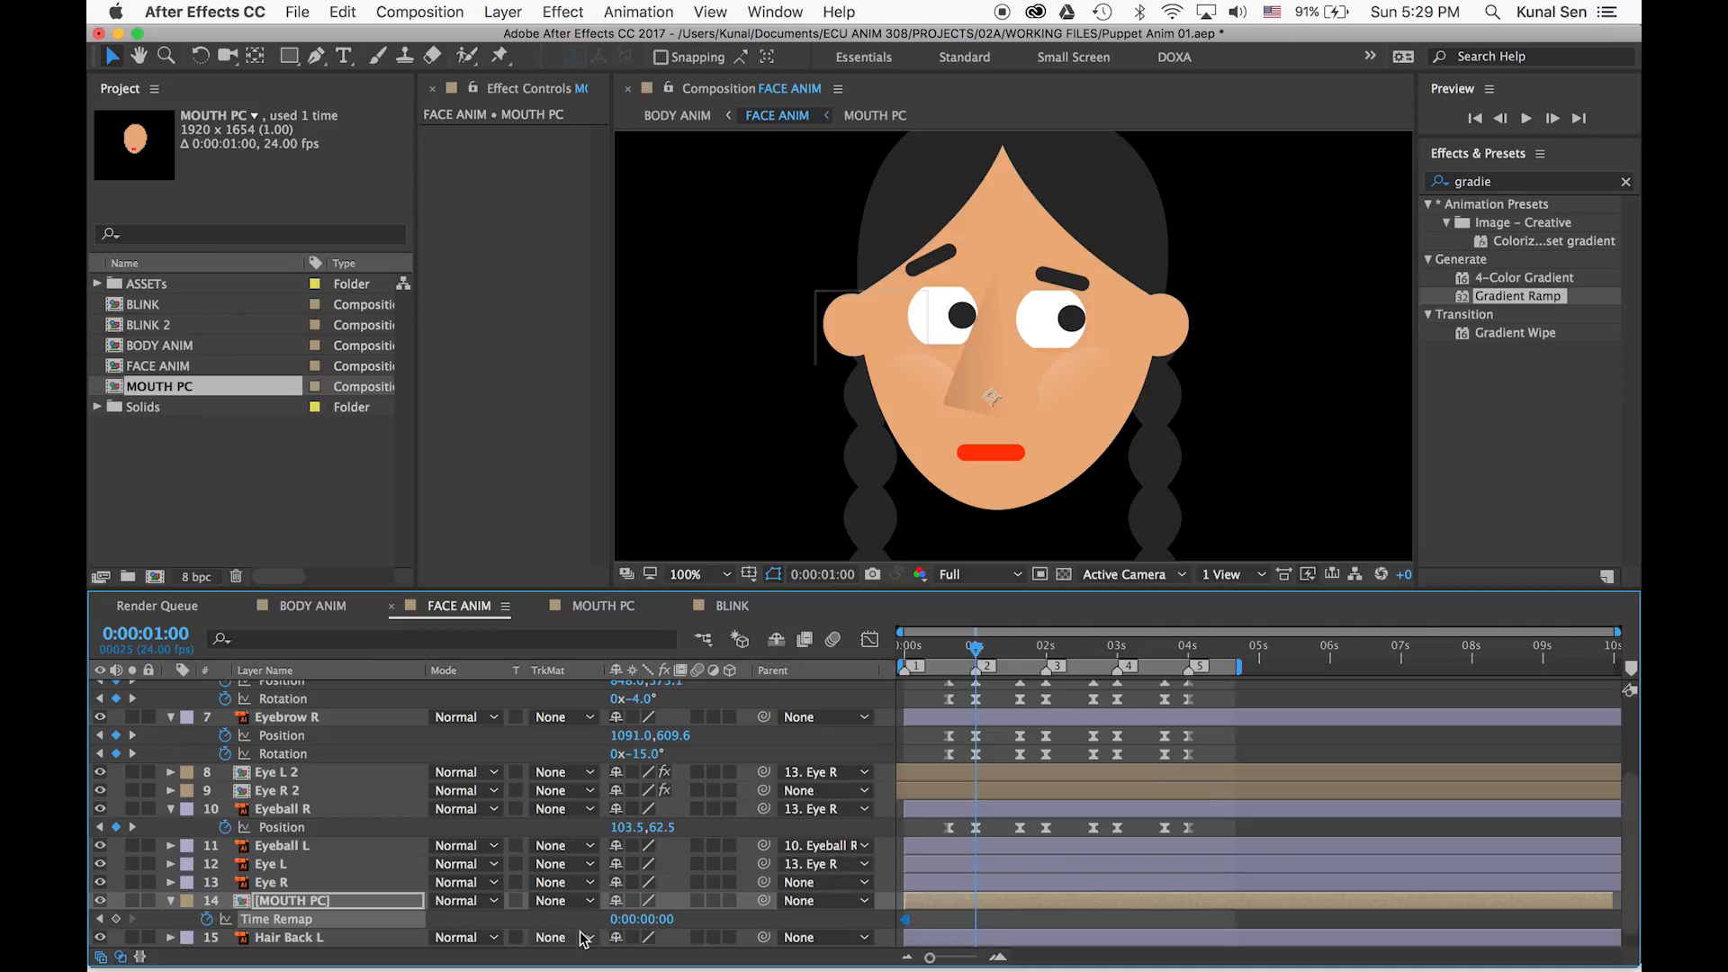
click(643, 918)
text(1)
key(Return)
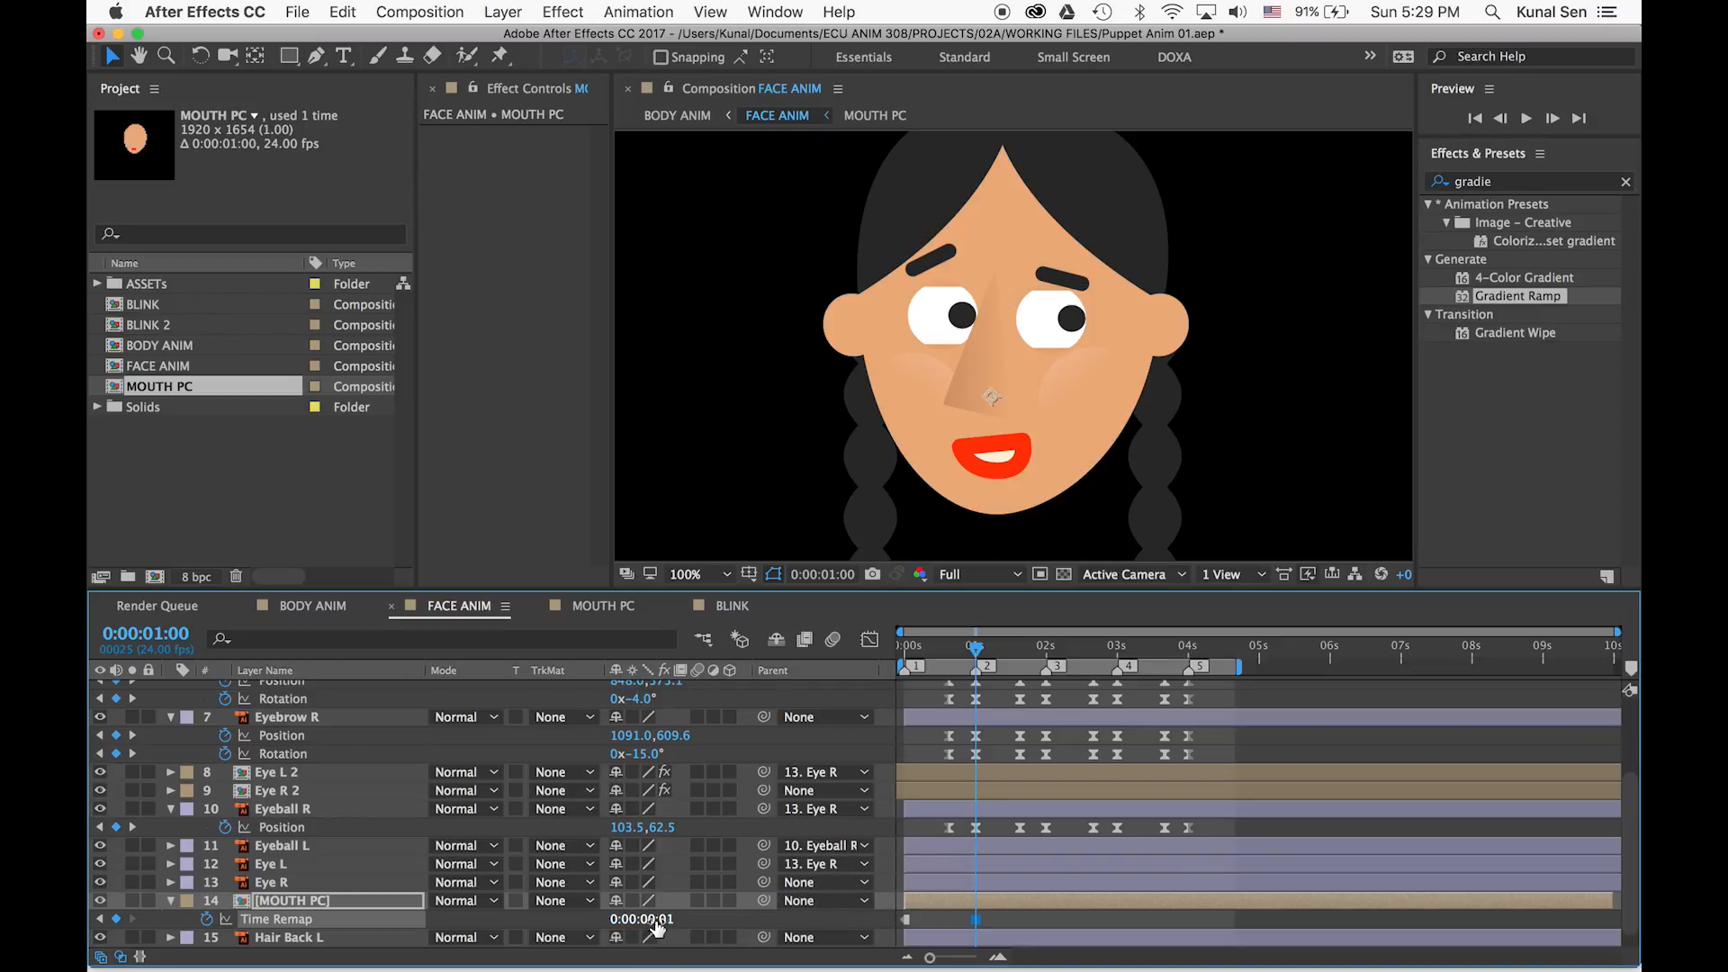
At 0:00:02:00, set the MOUTH PC layer's Time Remap value to 0:00:00:02
drag(976, 646, 1038, 651)
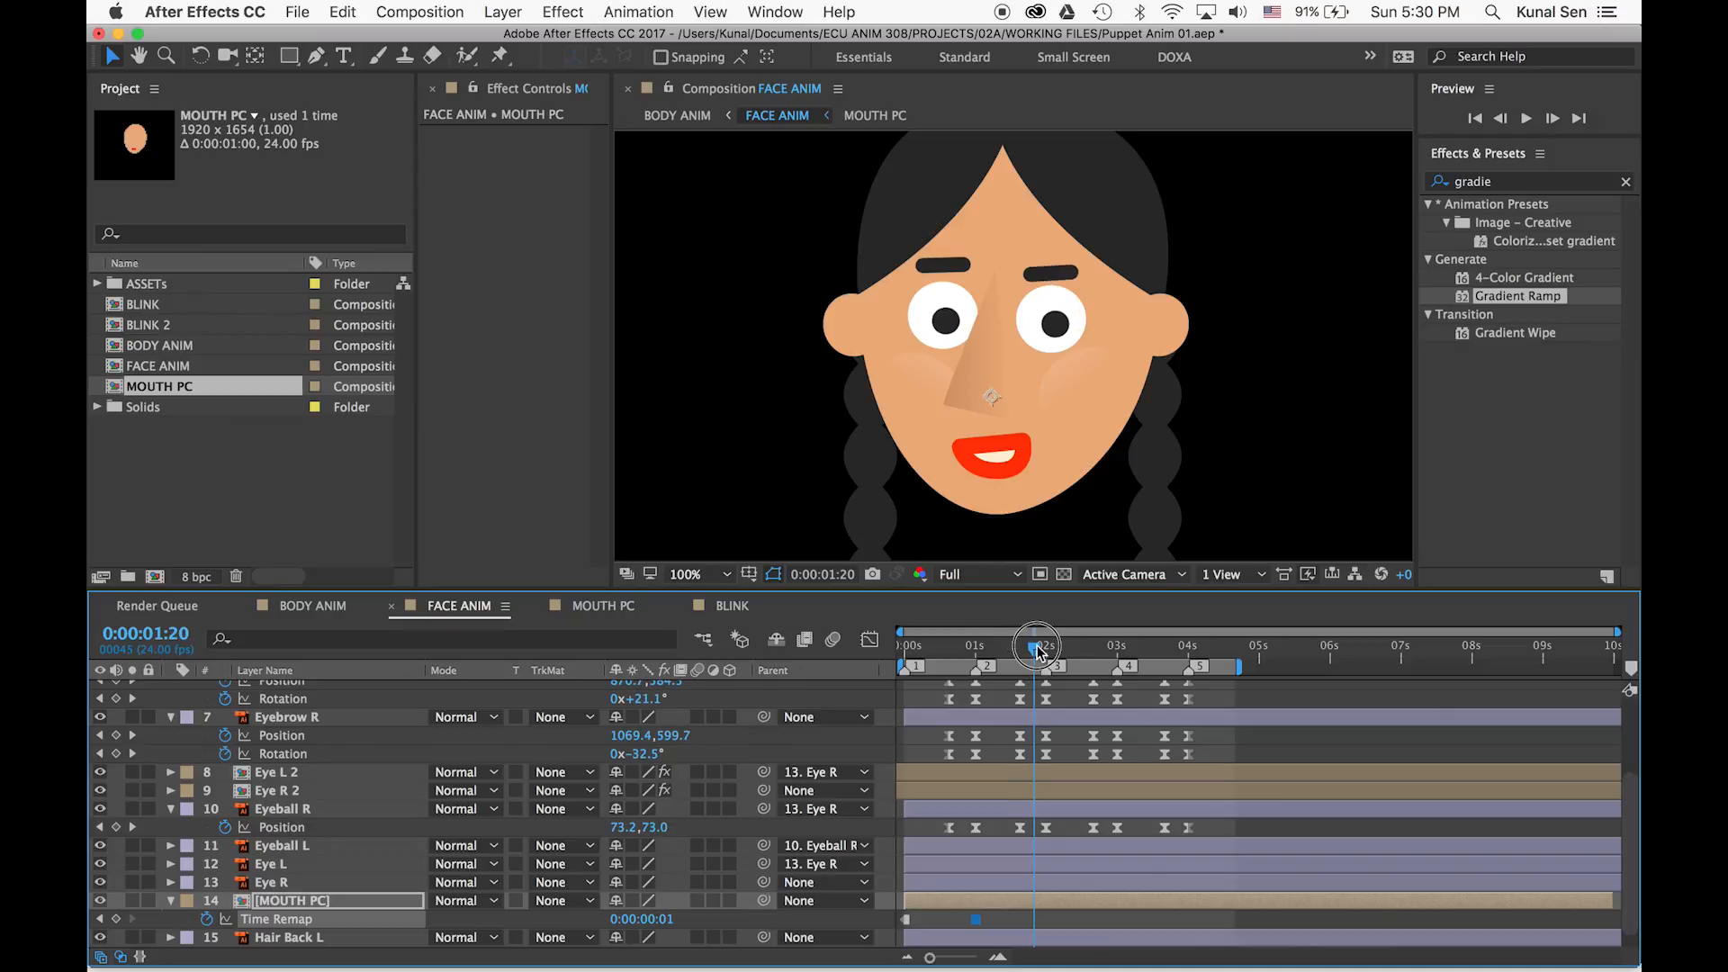
key(k)
click(649, 918)
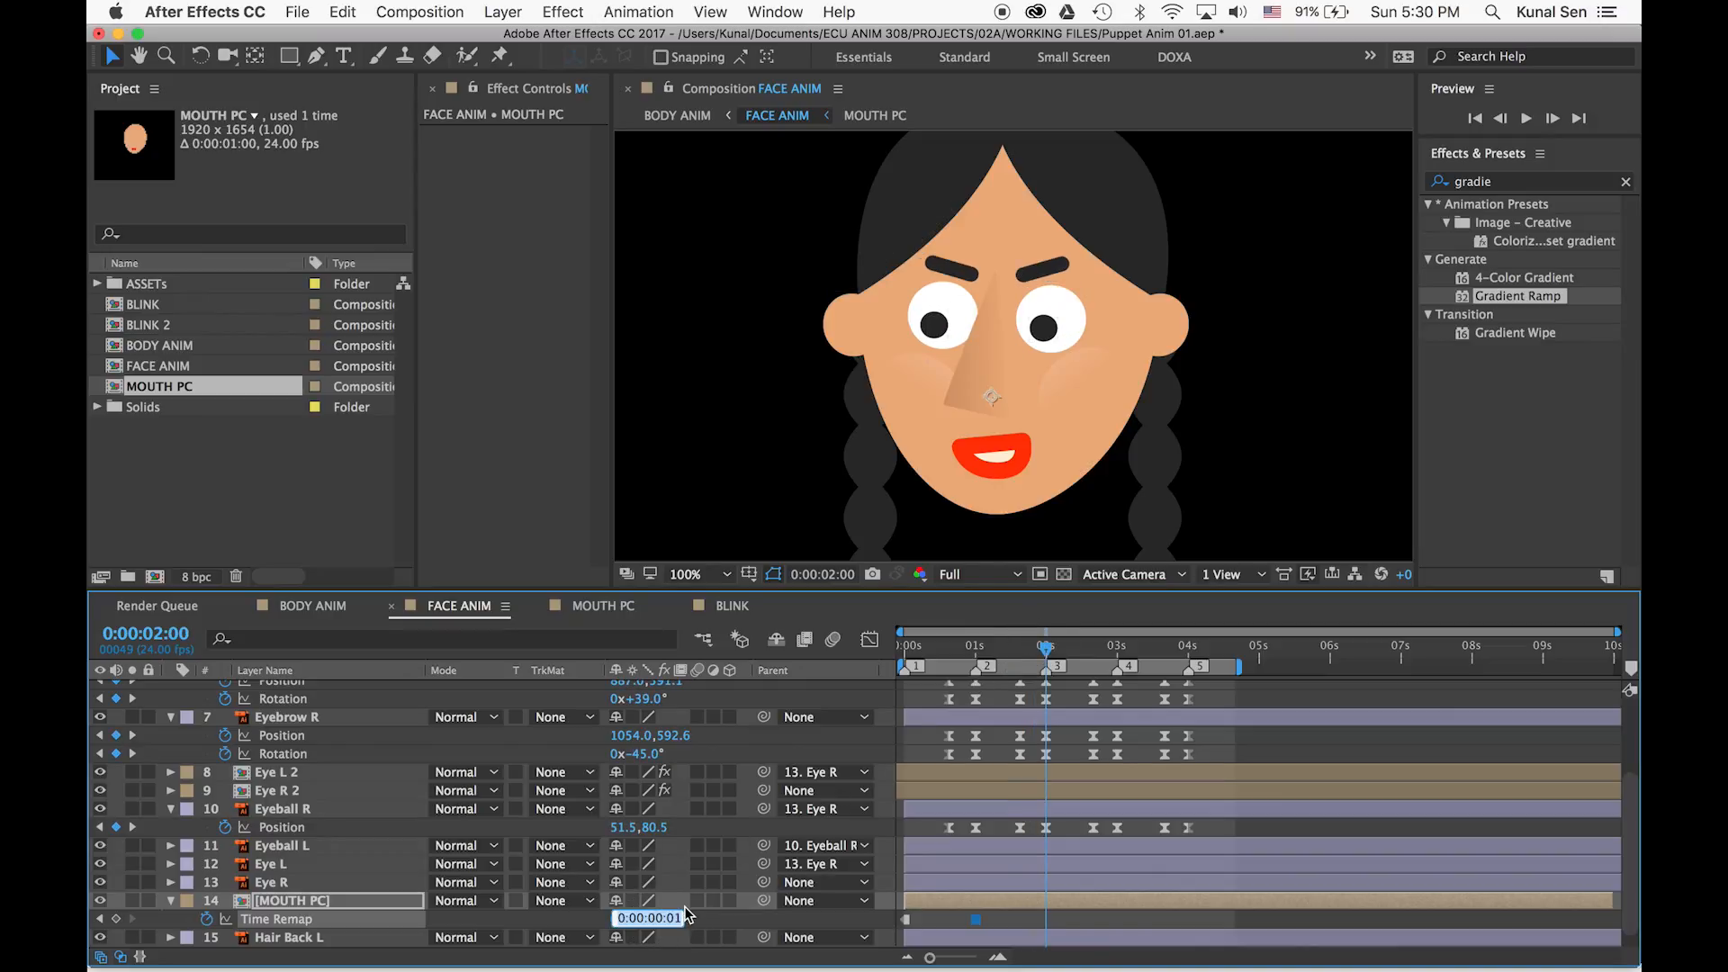
text(2)
key(Return)
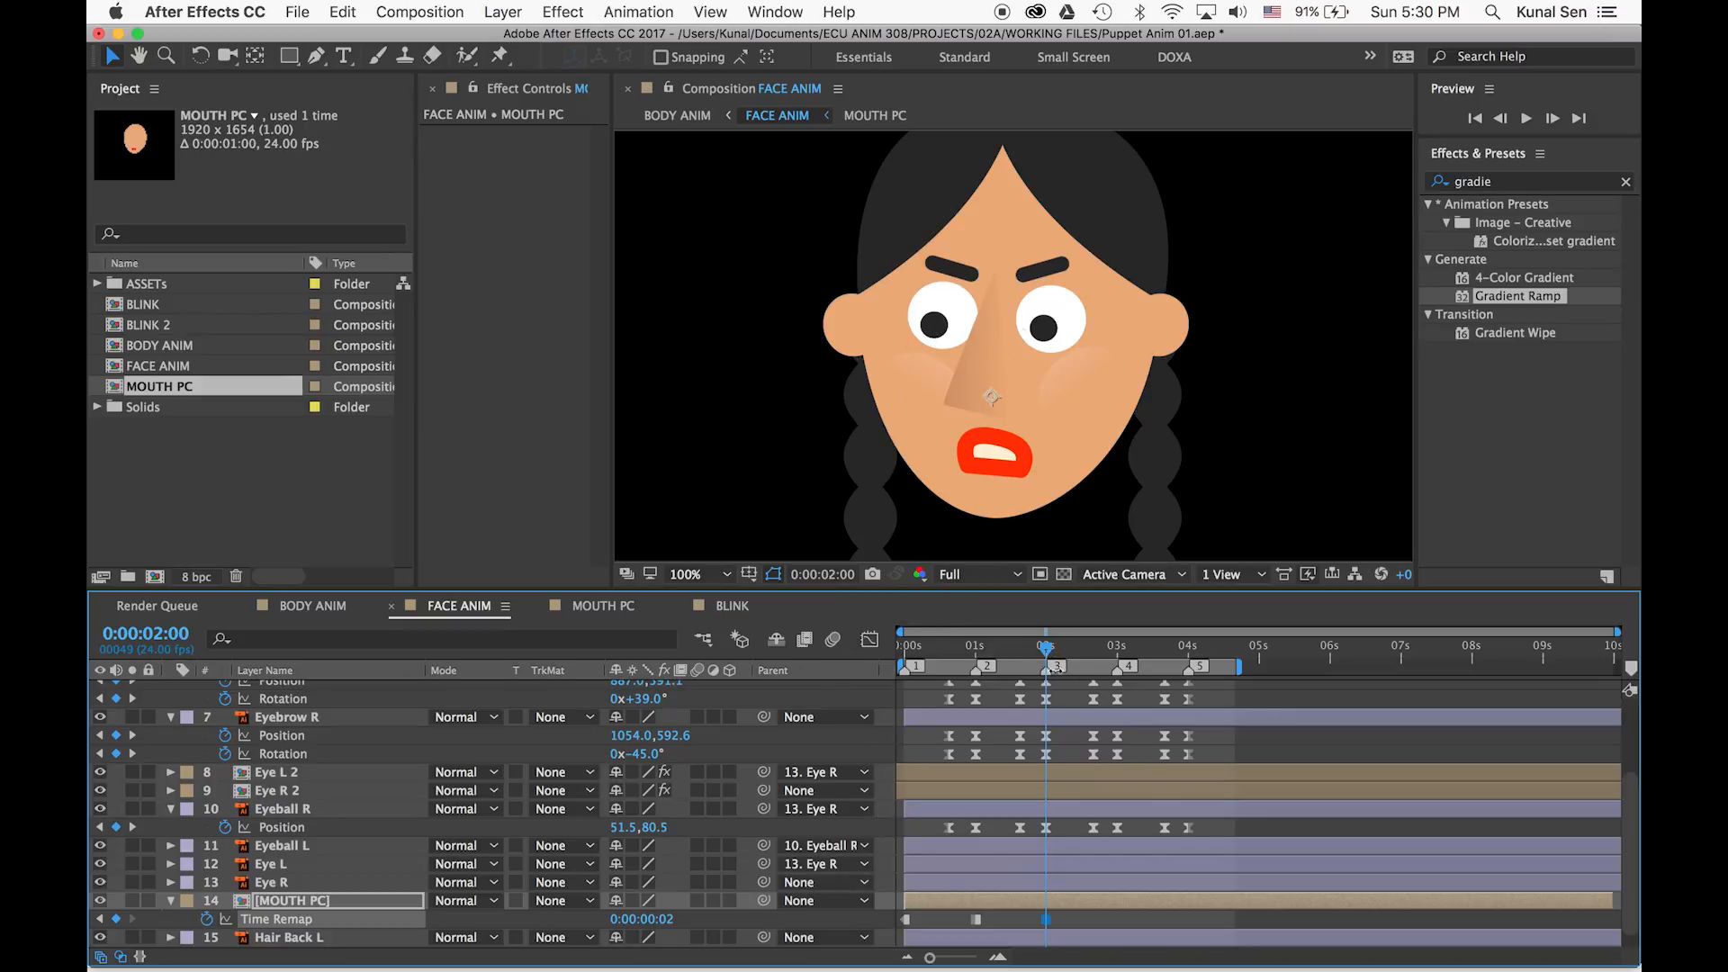
Set the MOUTH PC Time Remap value to frame 3 at 0:00:03:00 and to frame 1 at 0:00:04:00
key(4)
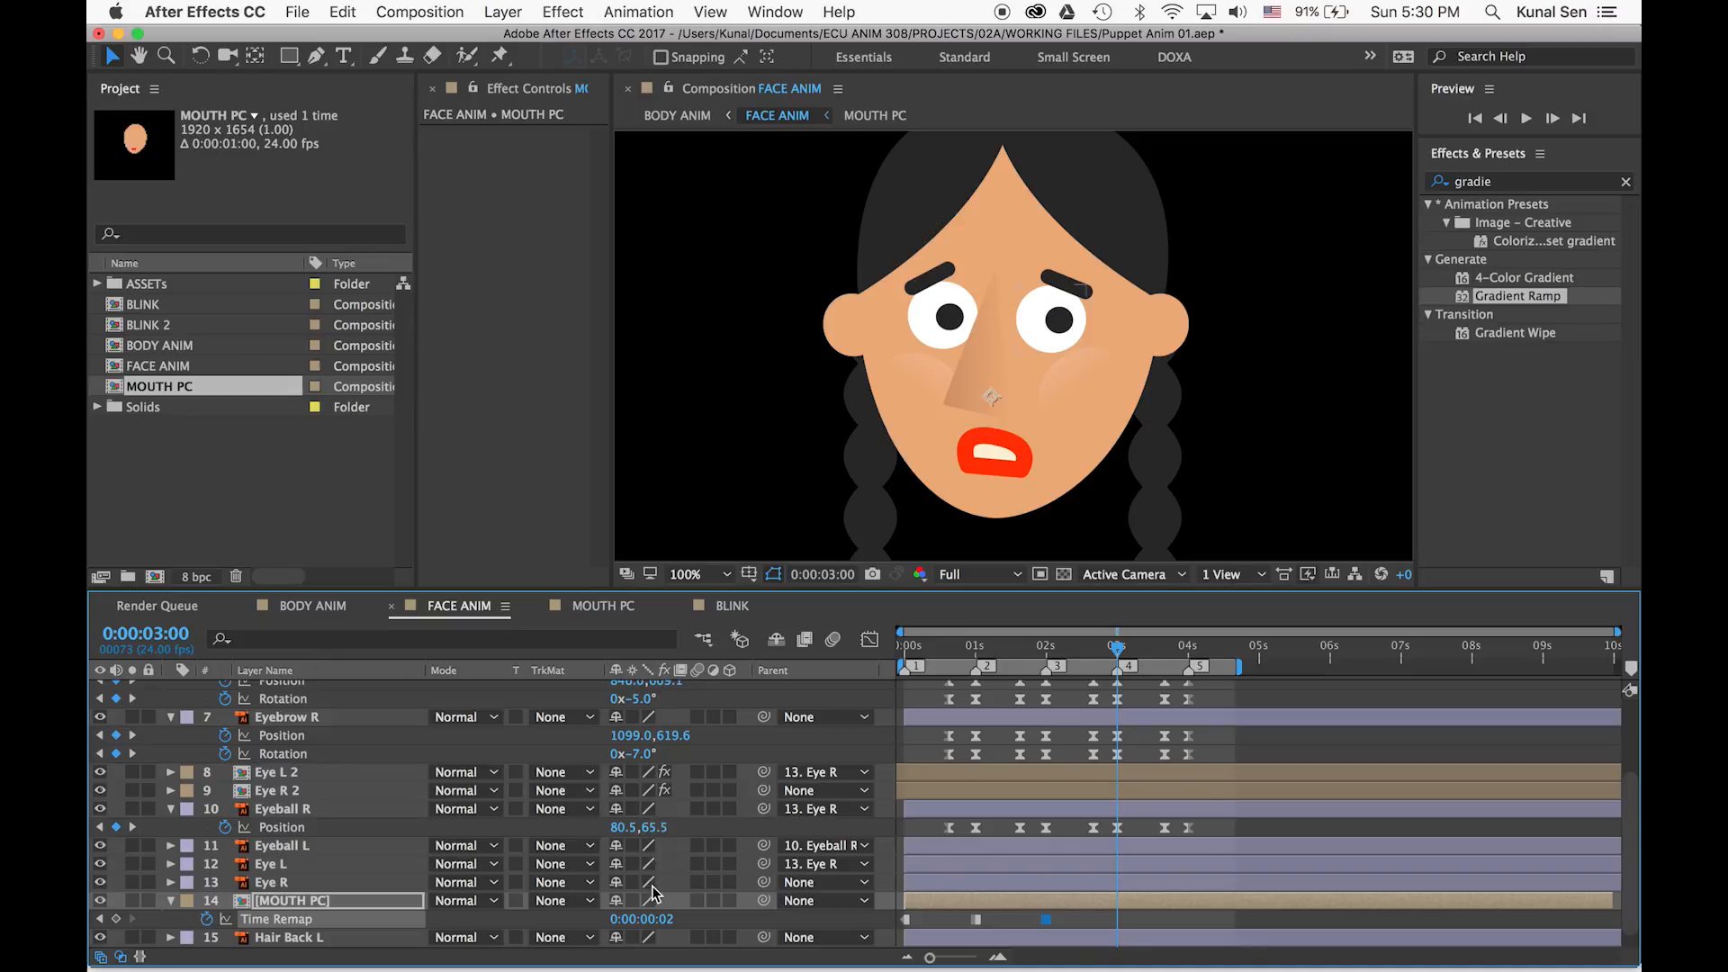
text(3)
key(Return)
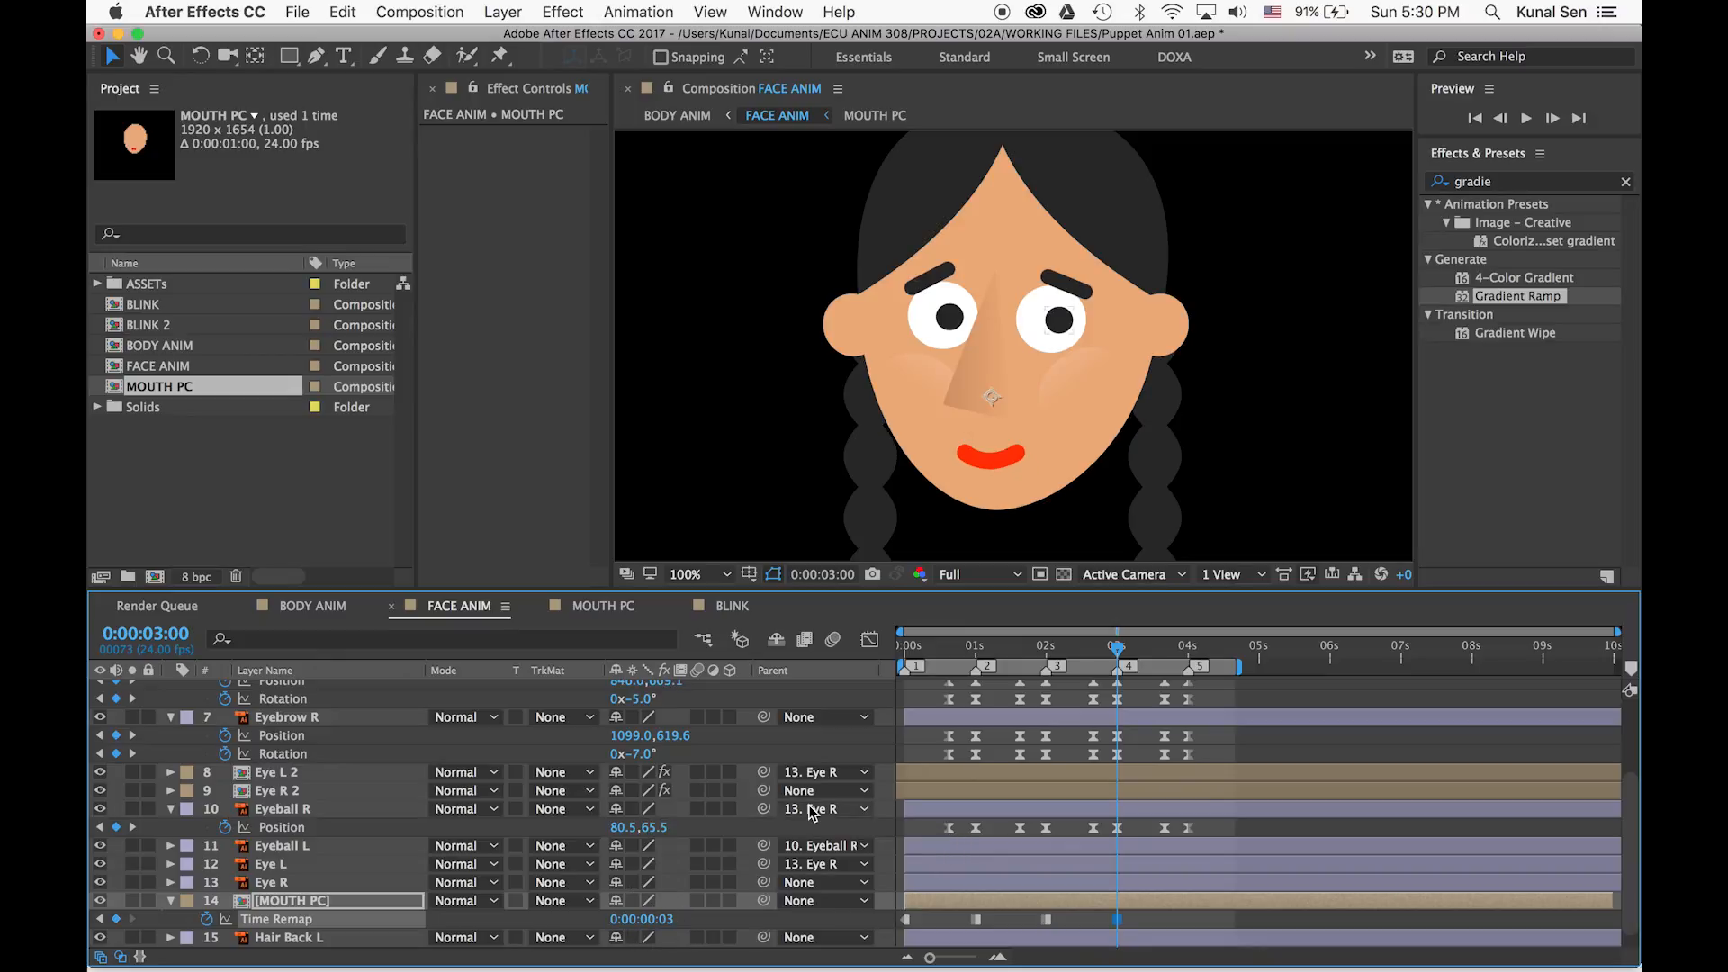
key(5)
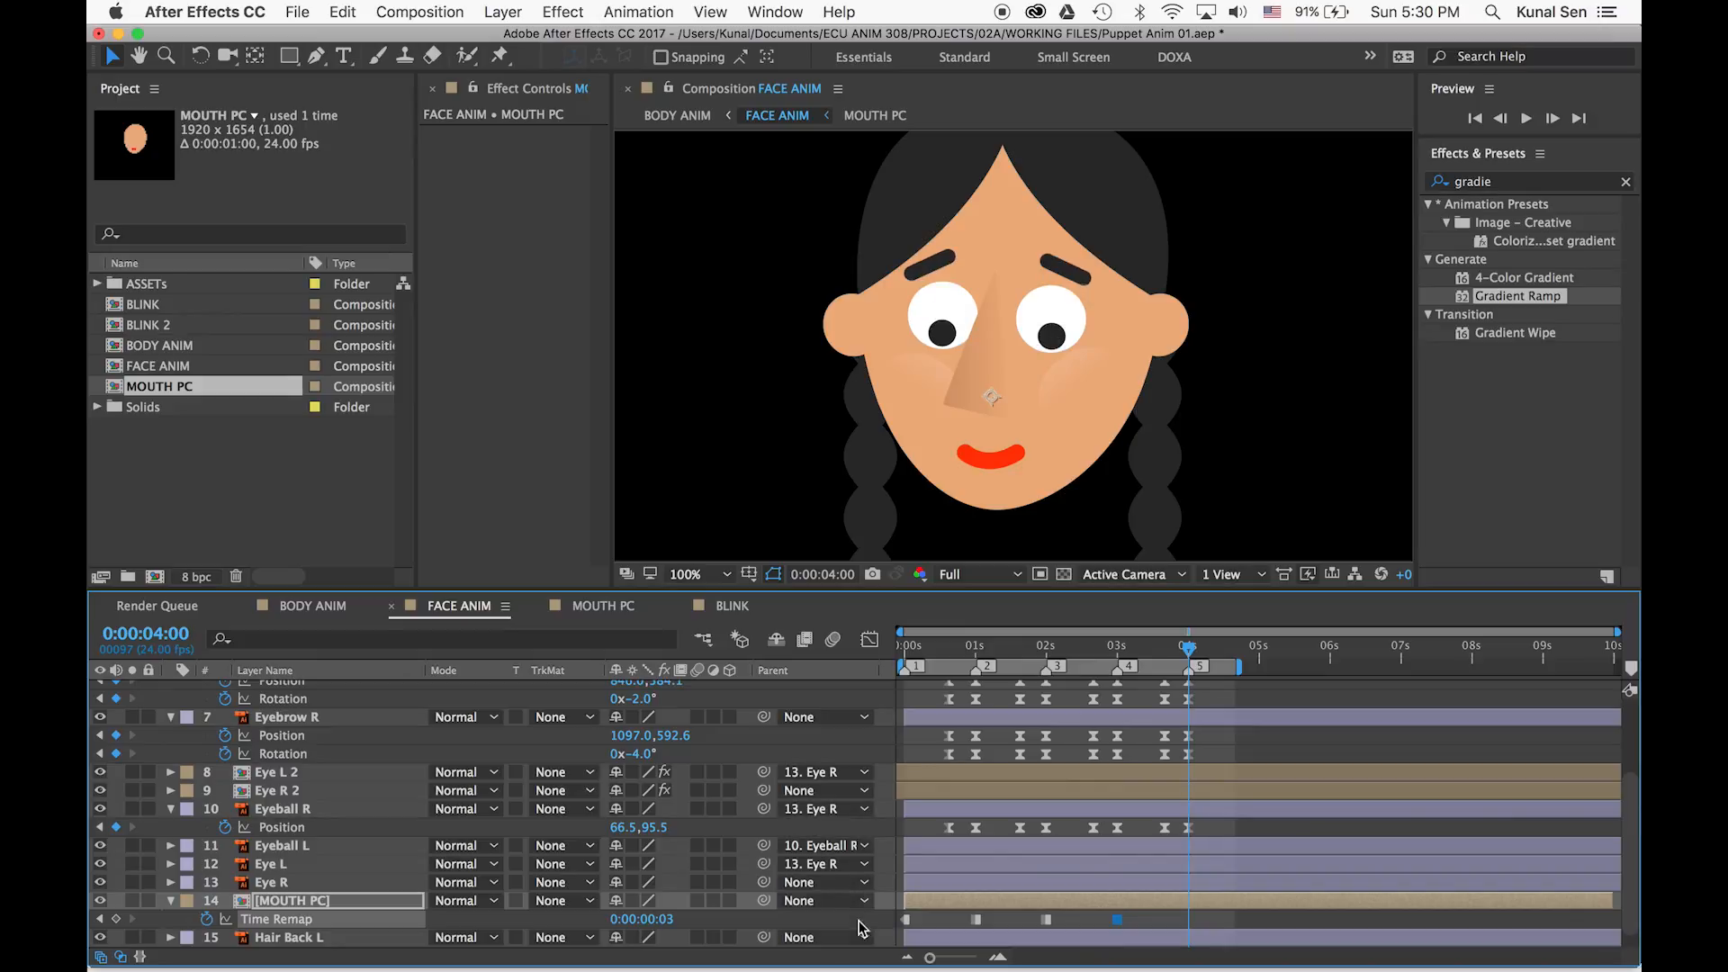
click(666, 919)
text(1)
key(Return)
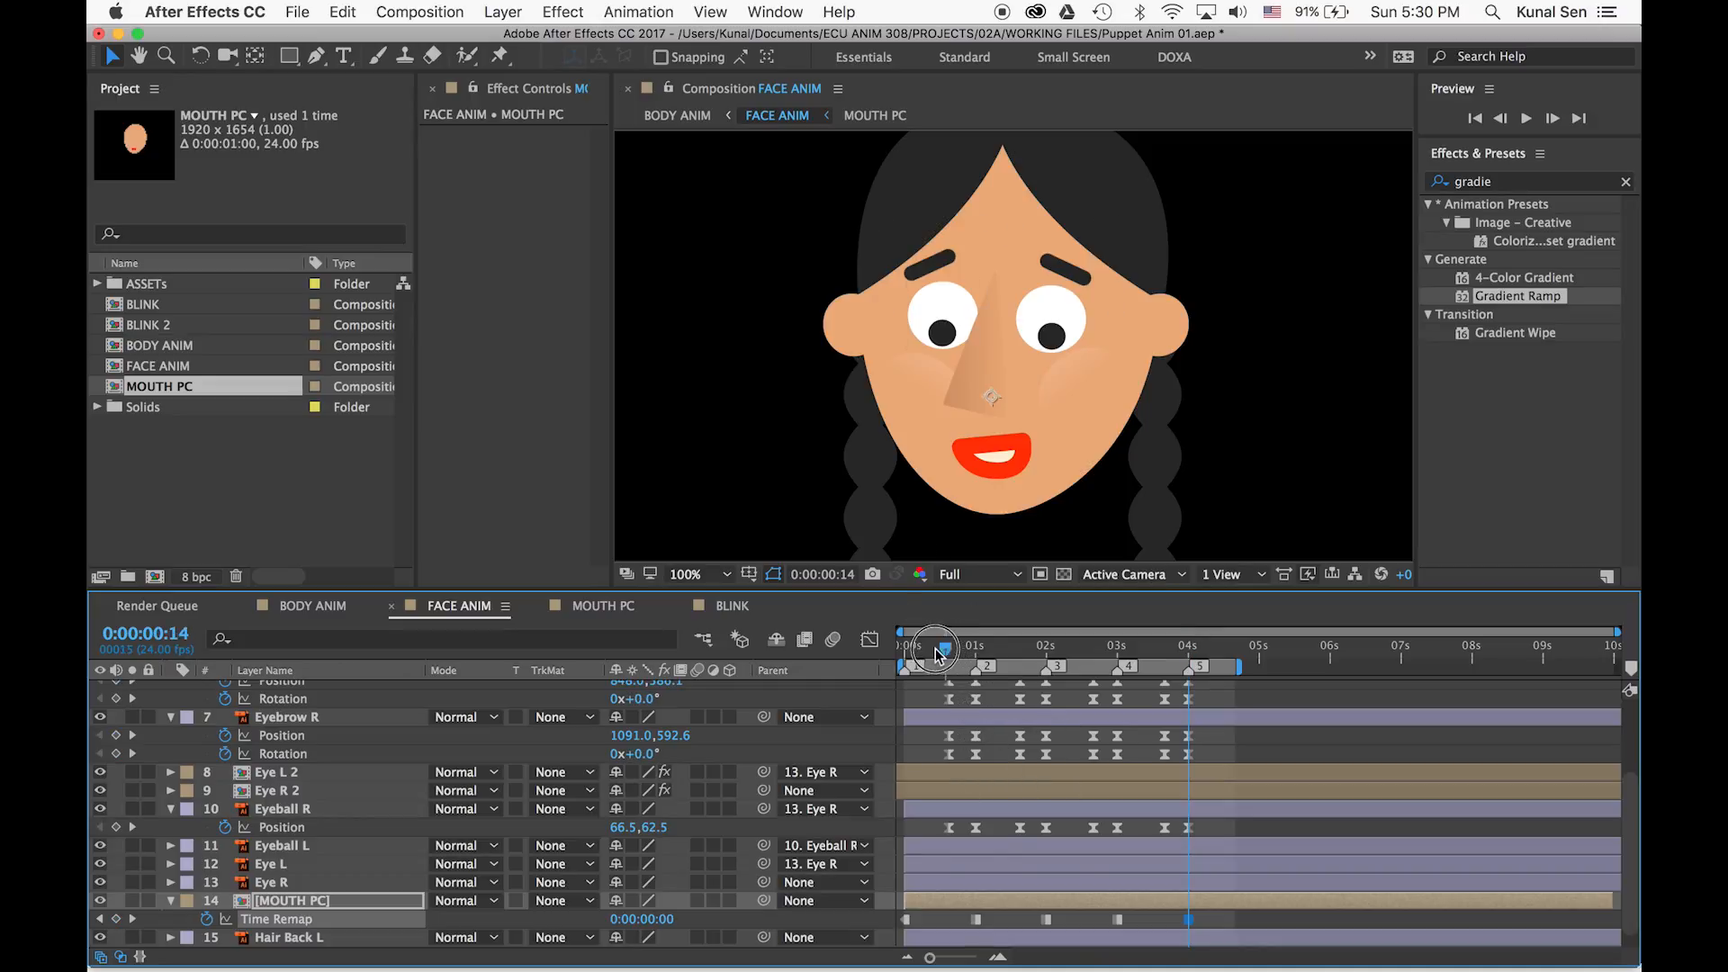
Shift the last four MOUTH PC Time Remap keyframes earlier so the first of them sits at 0:00:00:20, and preview the animation
drag(936, 654, 904, 648)
key(space)
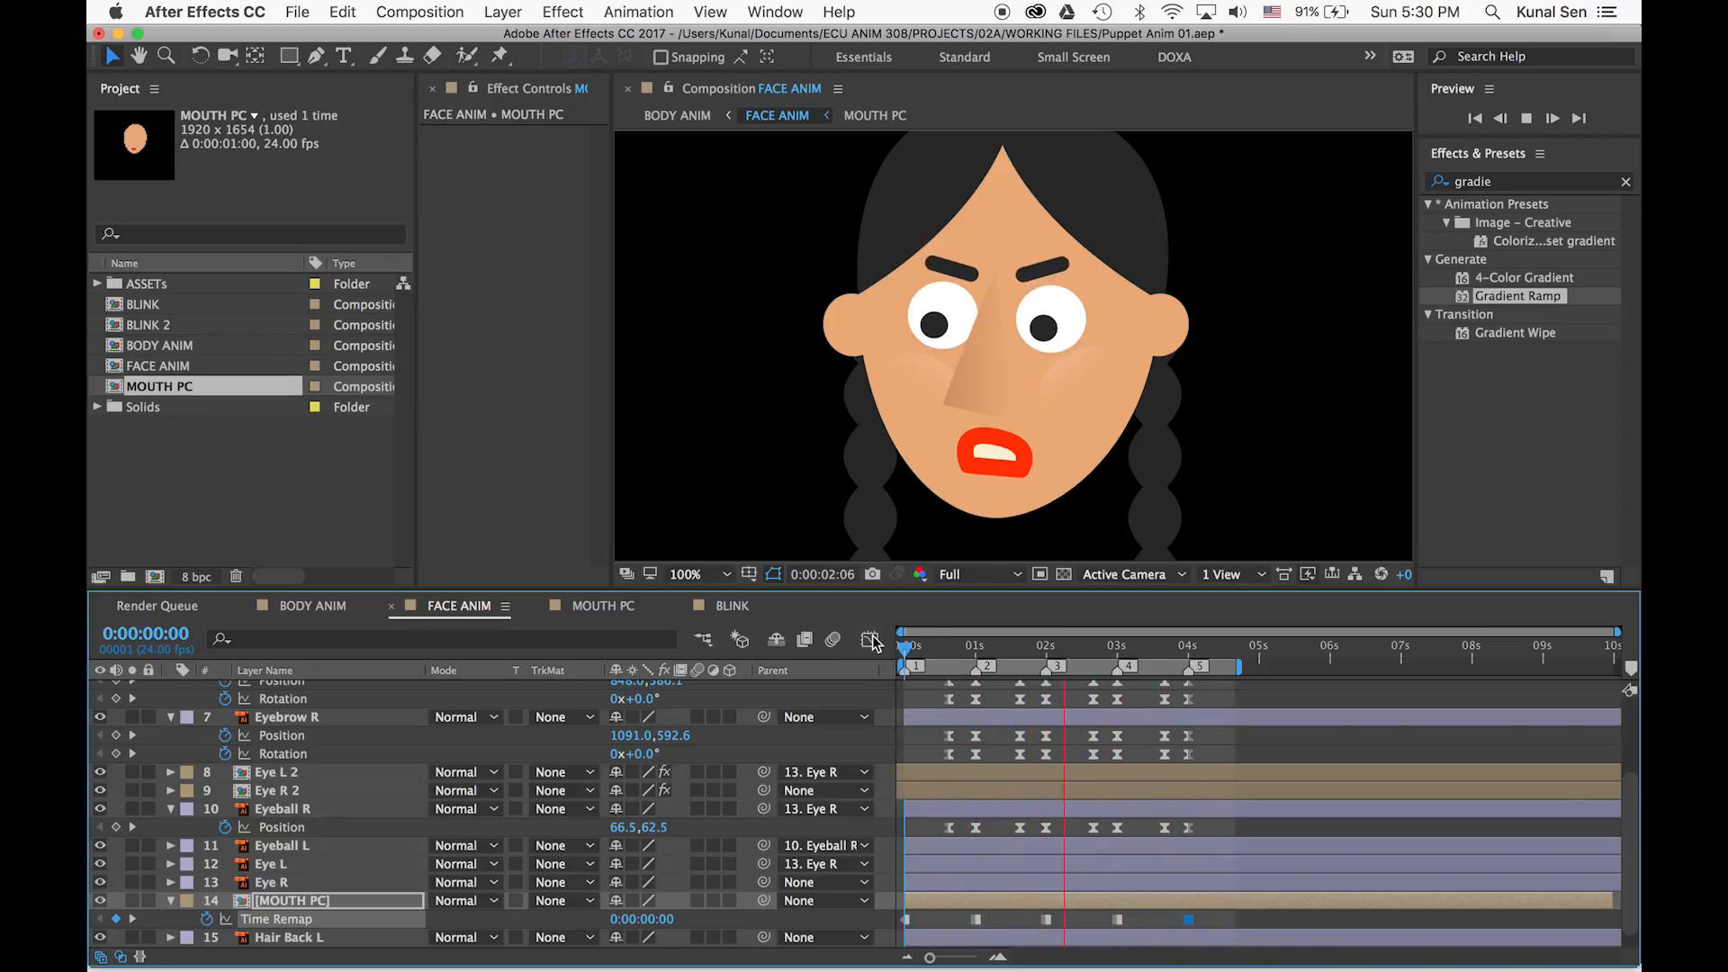
drag(945, 646, 965, 650)
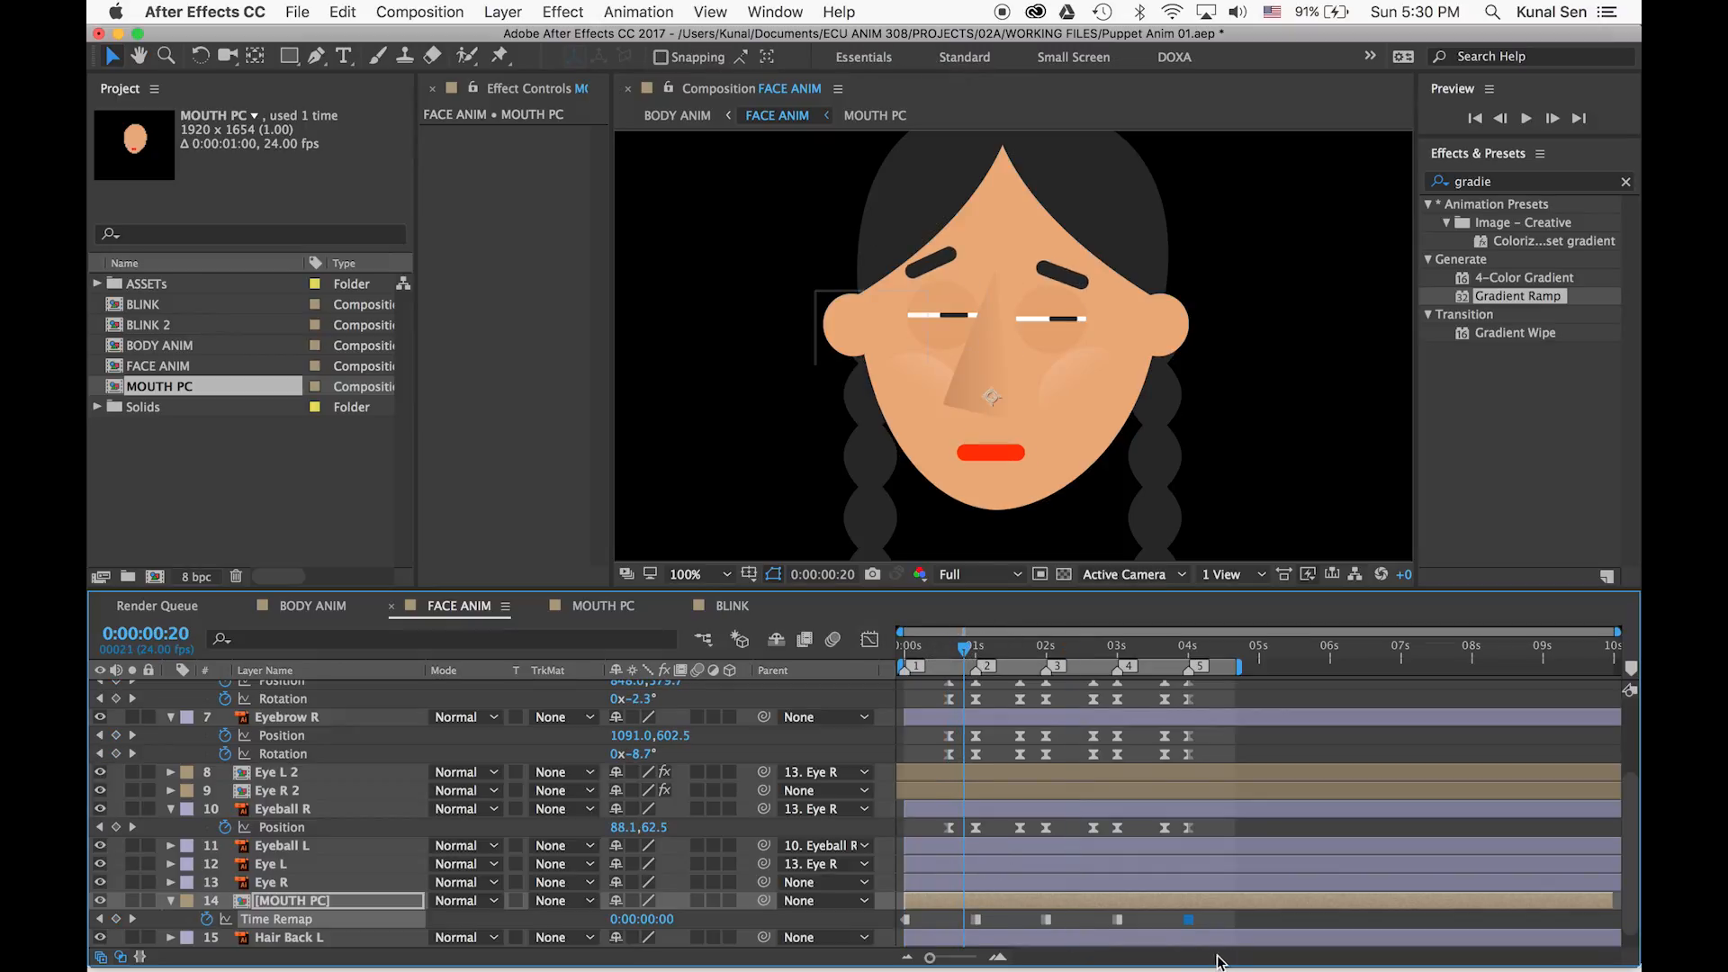
drag(1208, 918, 963, 924)
key(space)
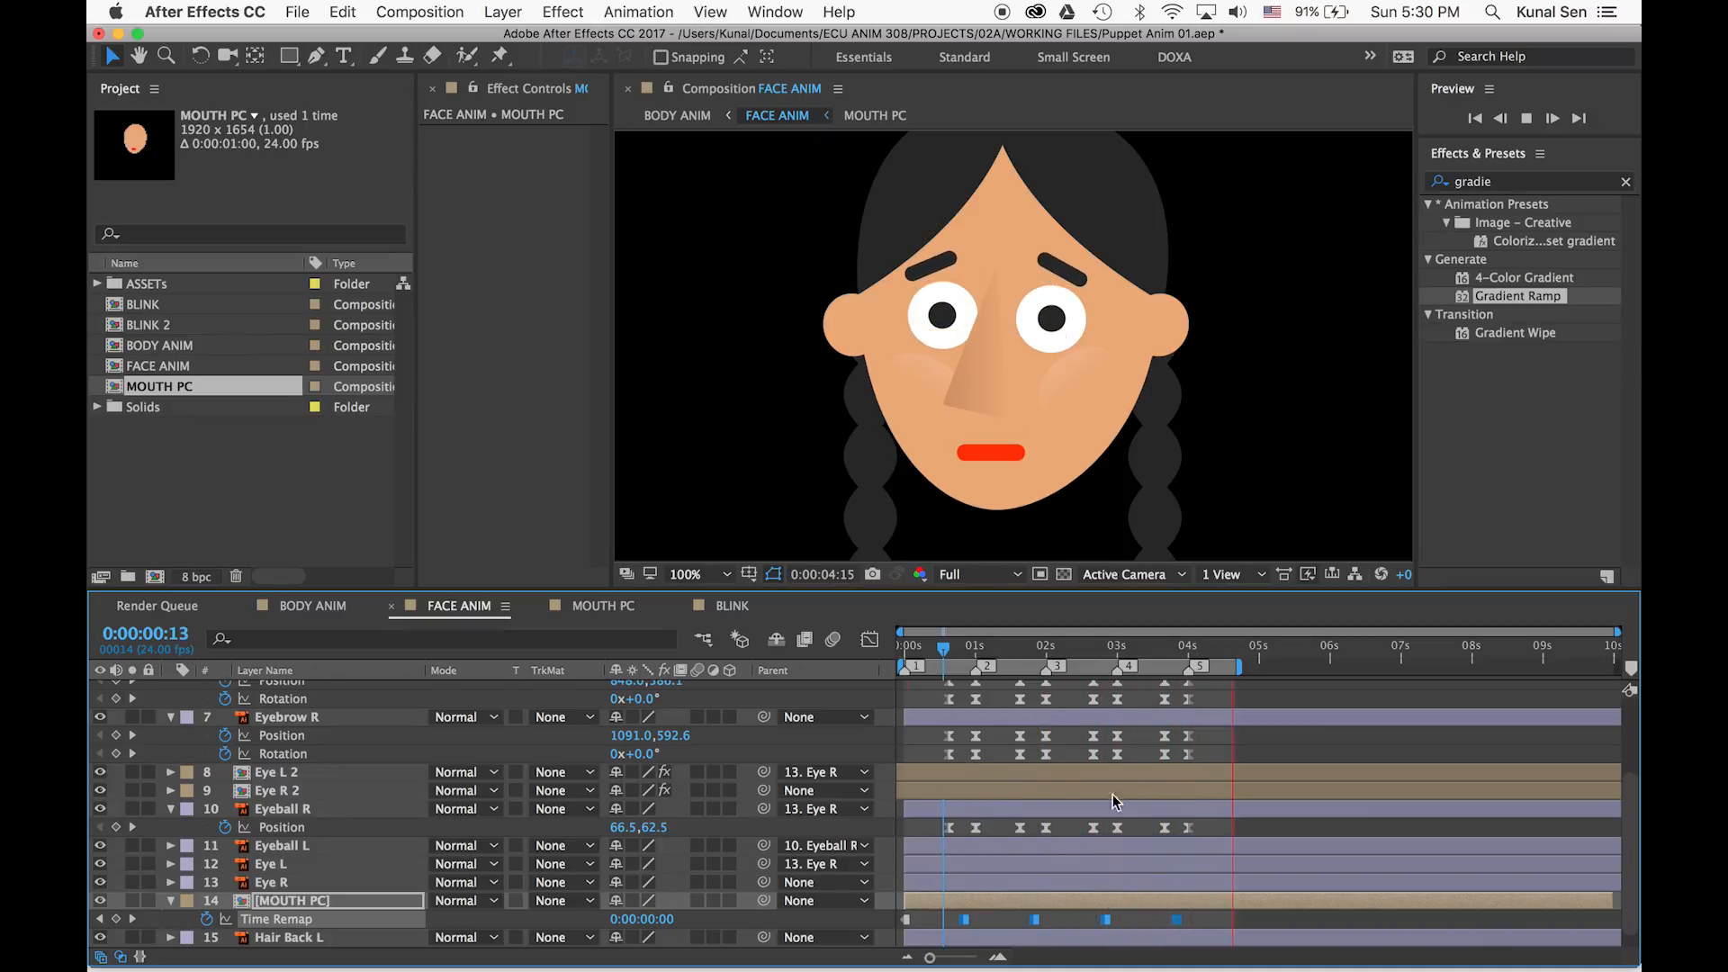
key(space)
click(1228, 826)
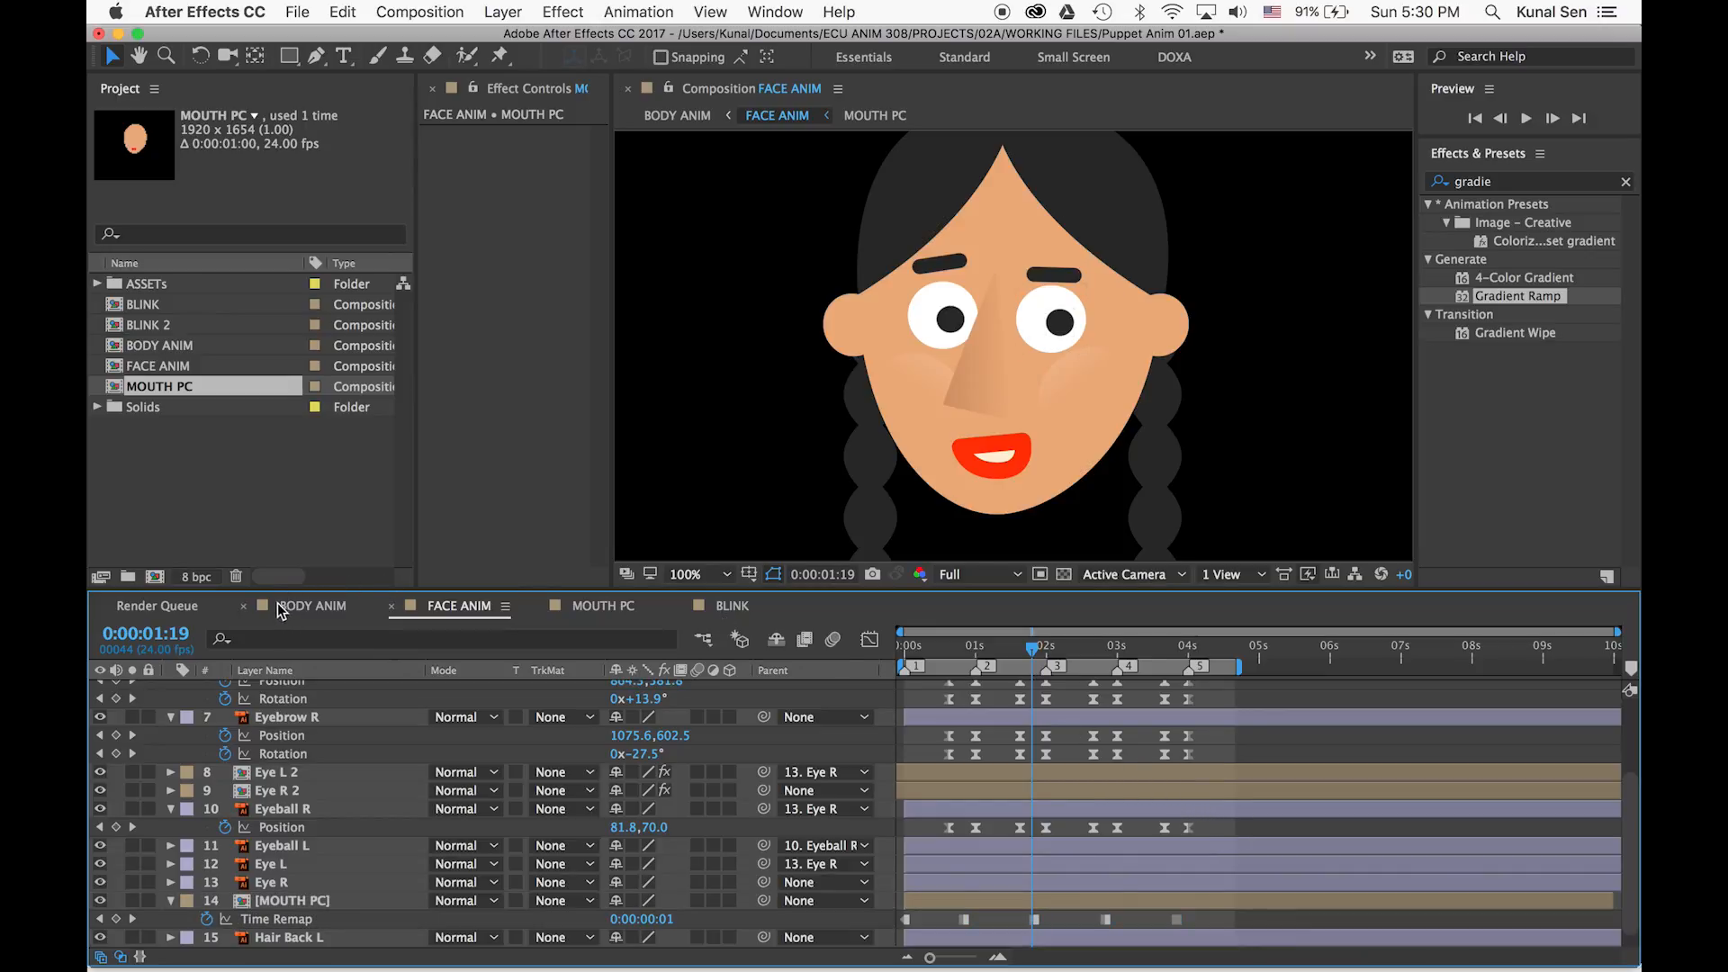
Open the BODY ANIM composition and check the Head layer's facial animation and the body layers across the timeline
click(313, 606)
drag(1018, 650, 1058, 650)
click(282, 729)
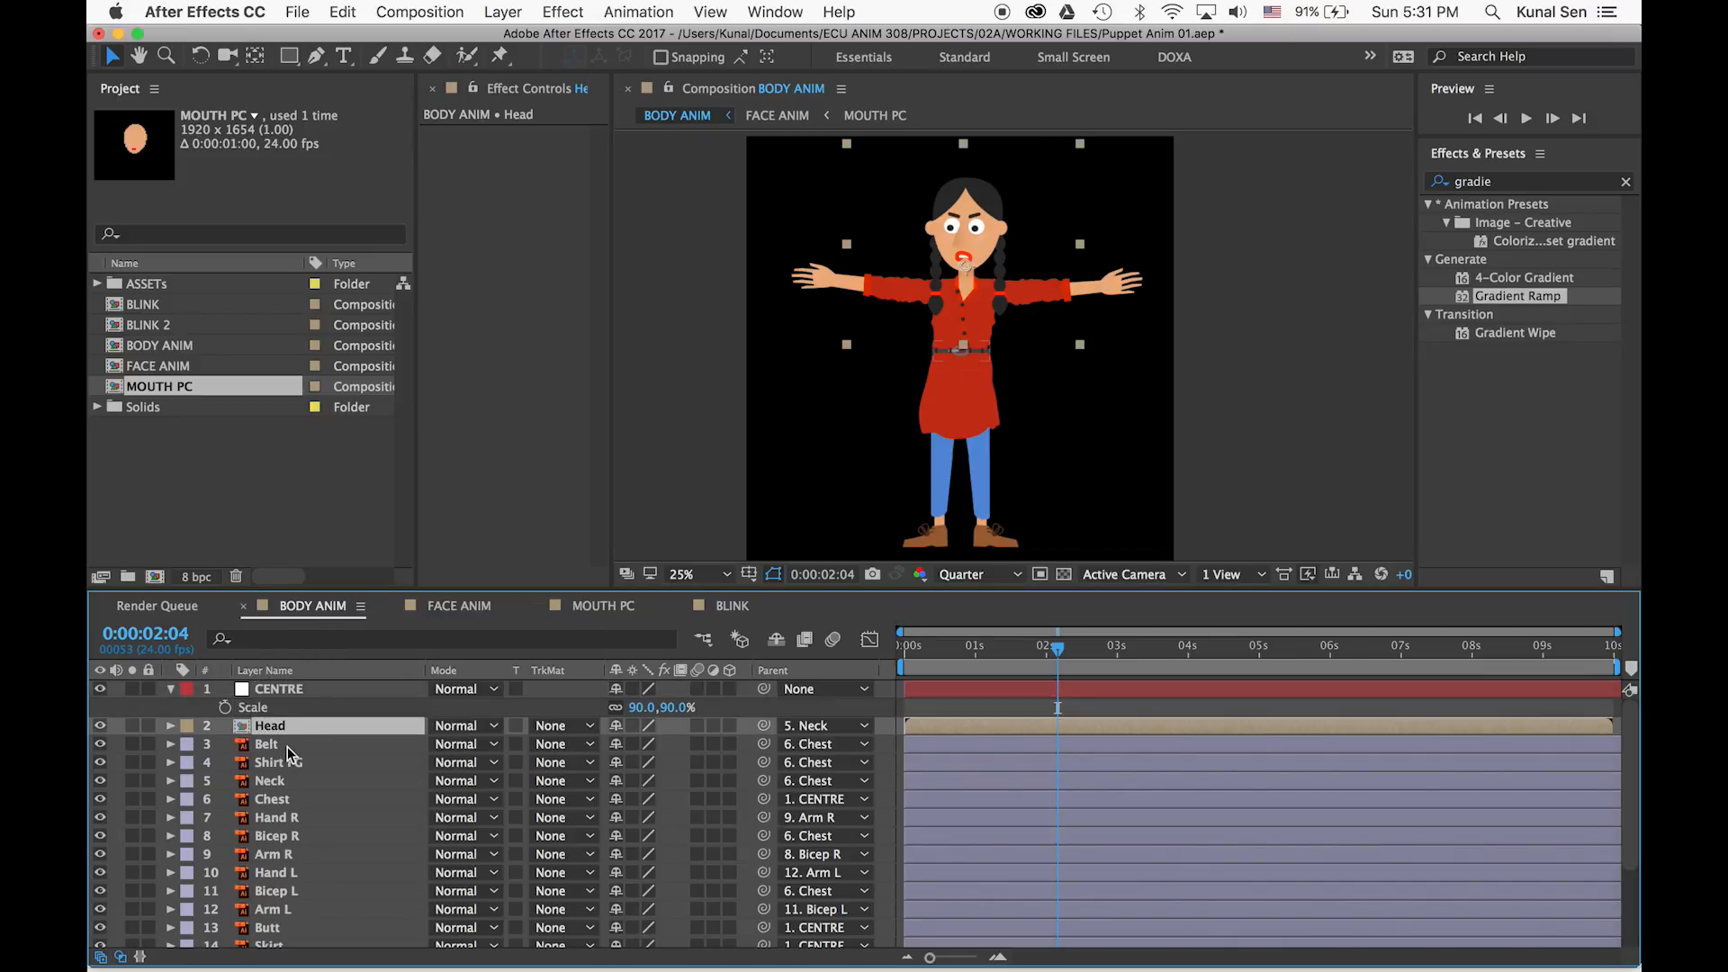
drag(1233, 650, 1105, 650)
click(904, 664)
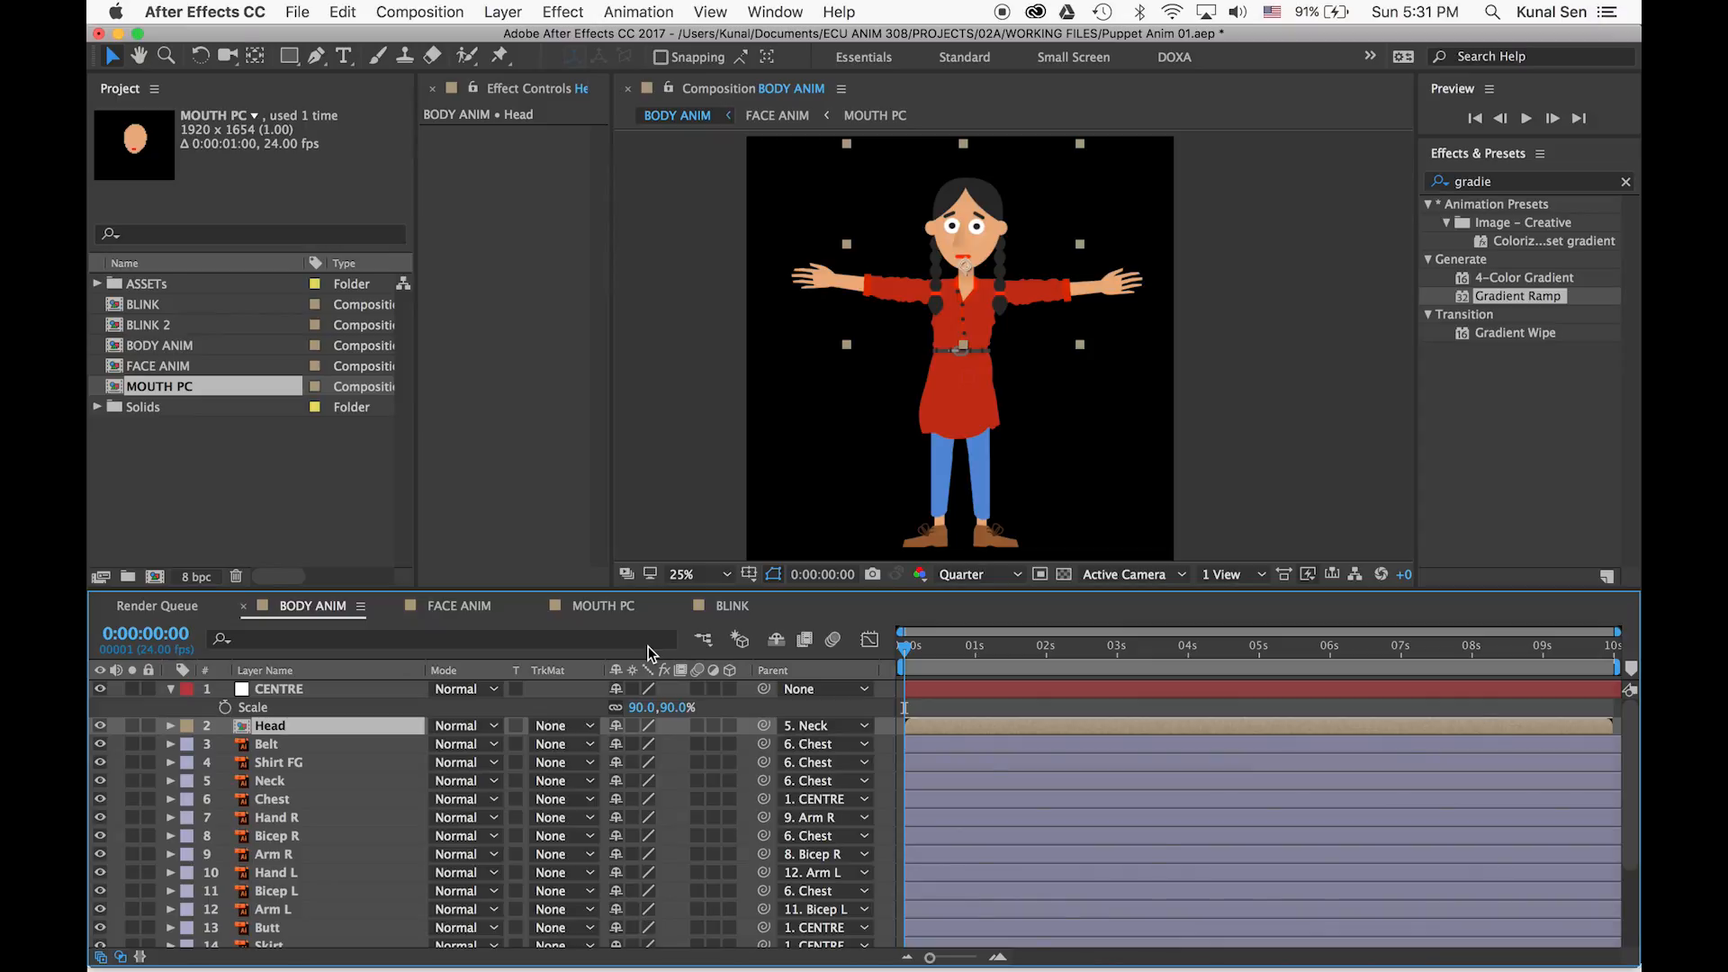
click(268, 745)
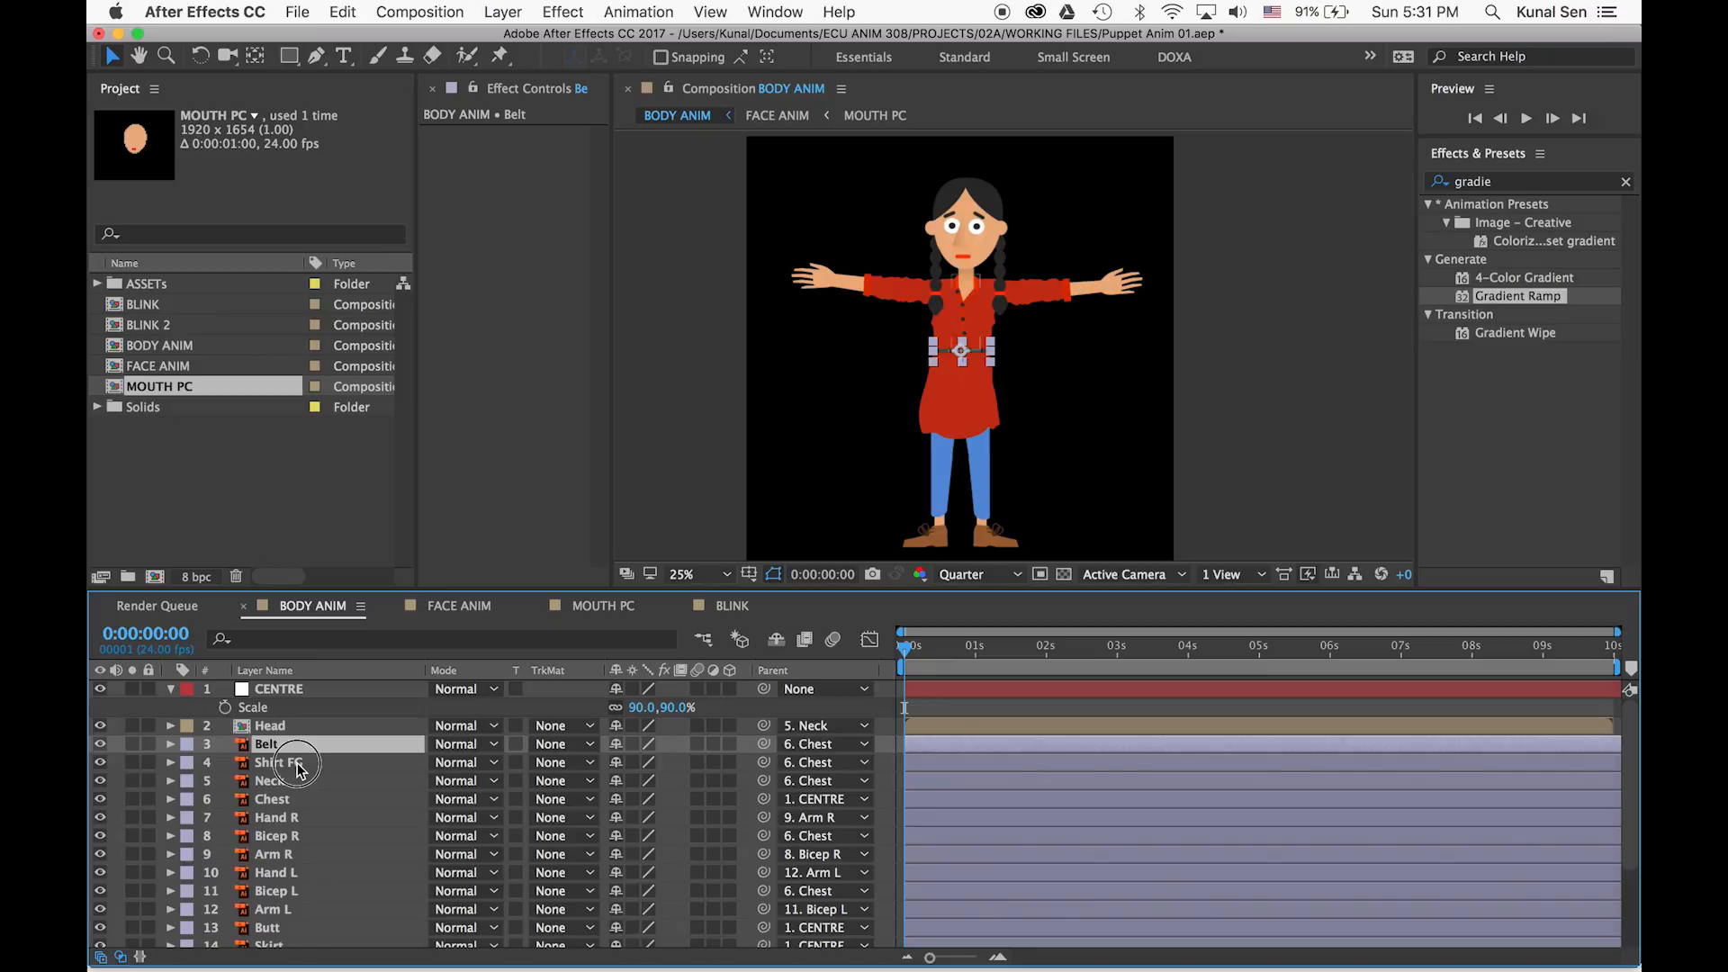
click(297, 765)
click(973, 645)
click(976, 646)
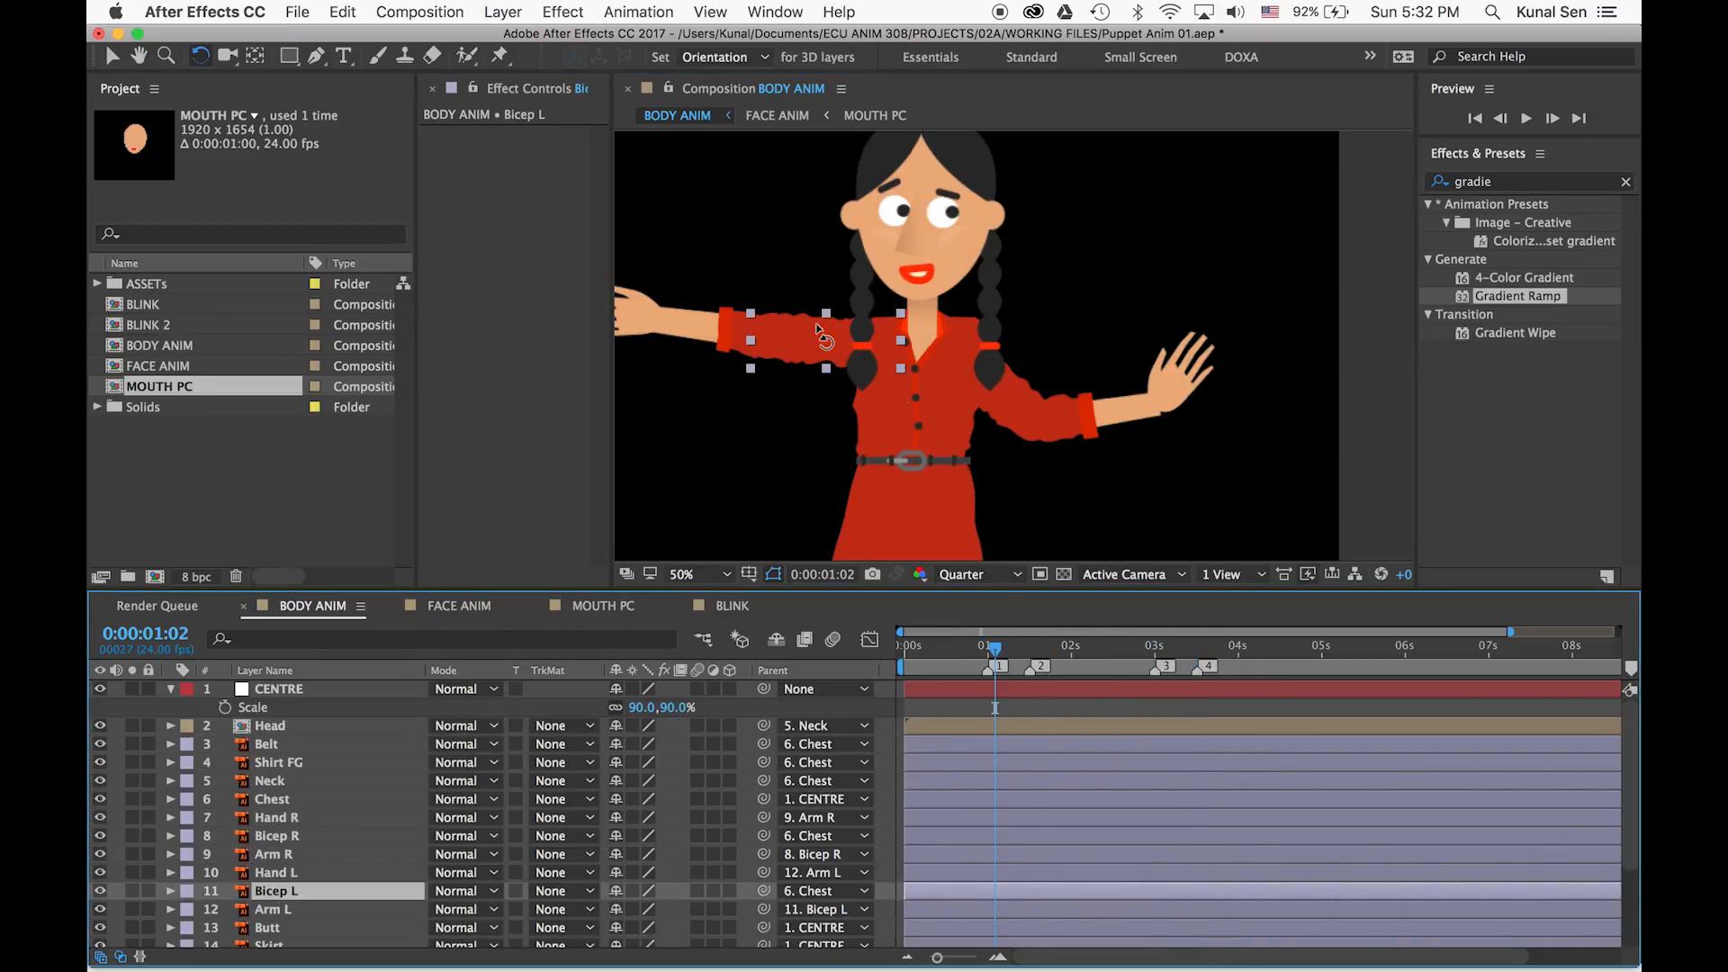
key(super+bracketright)
key(super+bracketright)
key(super+bracketright)
key(super+bracketright)
key(super+bracketright)
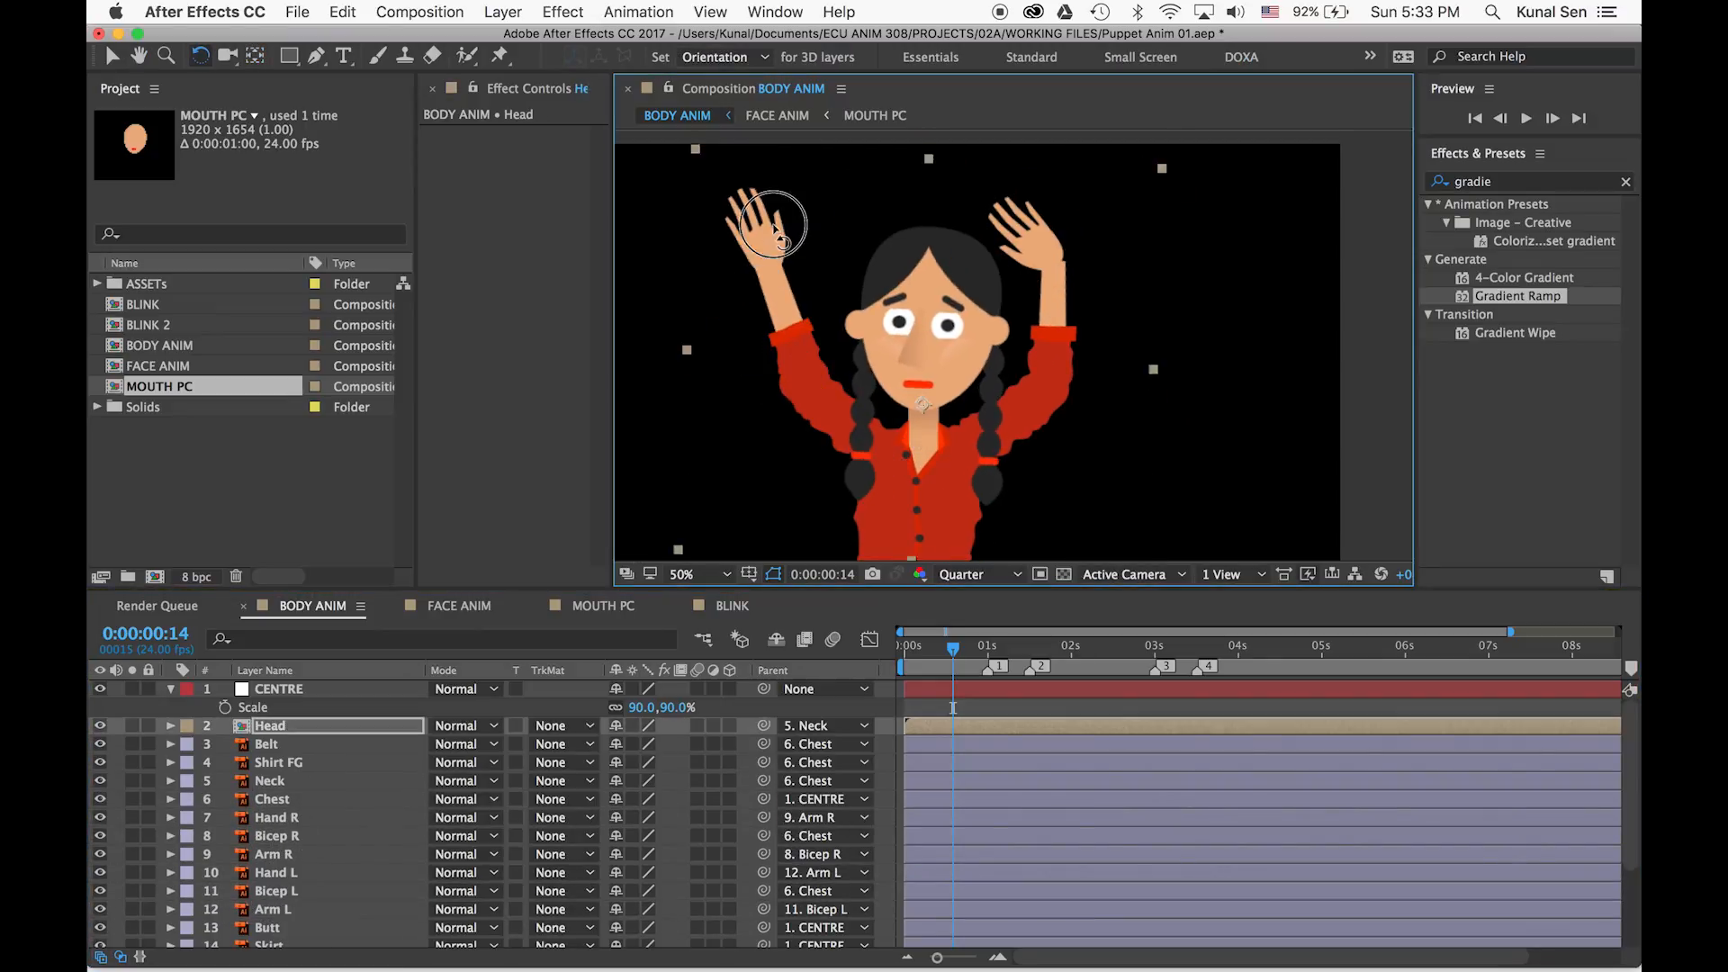
Move composition markers 2, 3 and 4 to 0:00:01:00, 0:00:02:00 and 0:00:03:00 respectively
click(903, 648)
drag(901, 646, 886, 668)
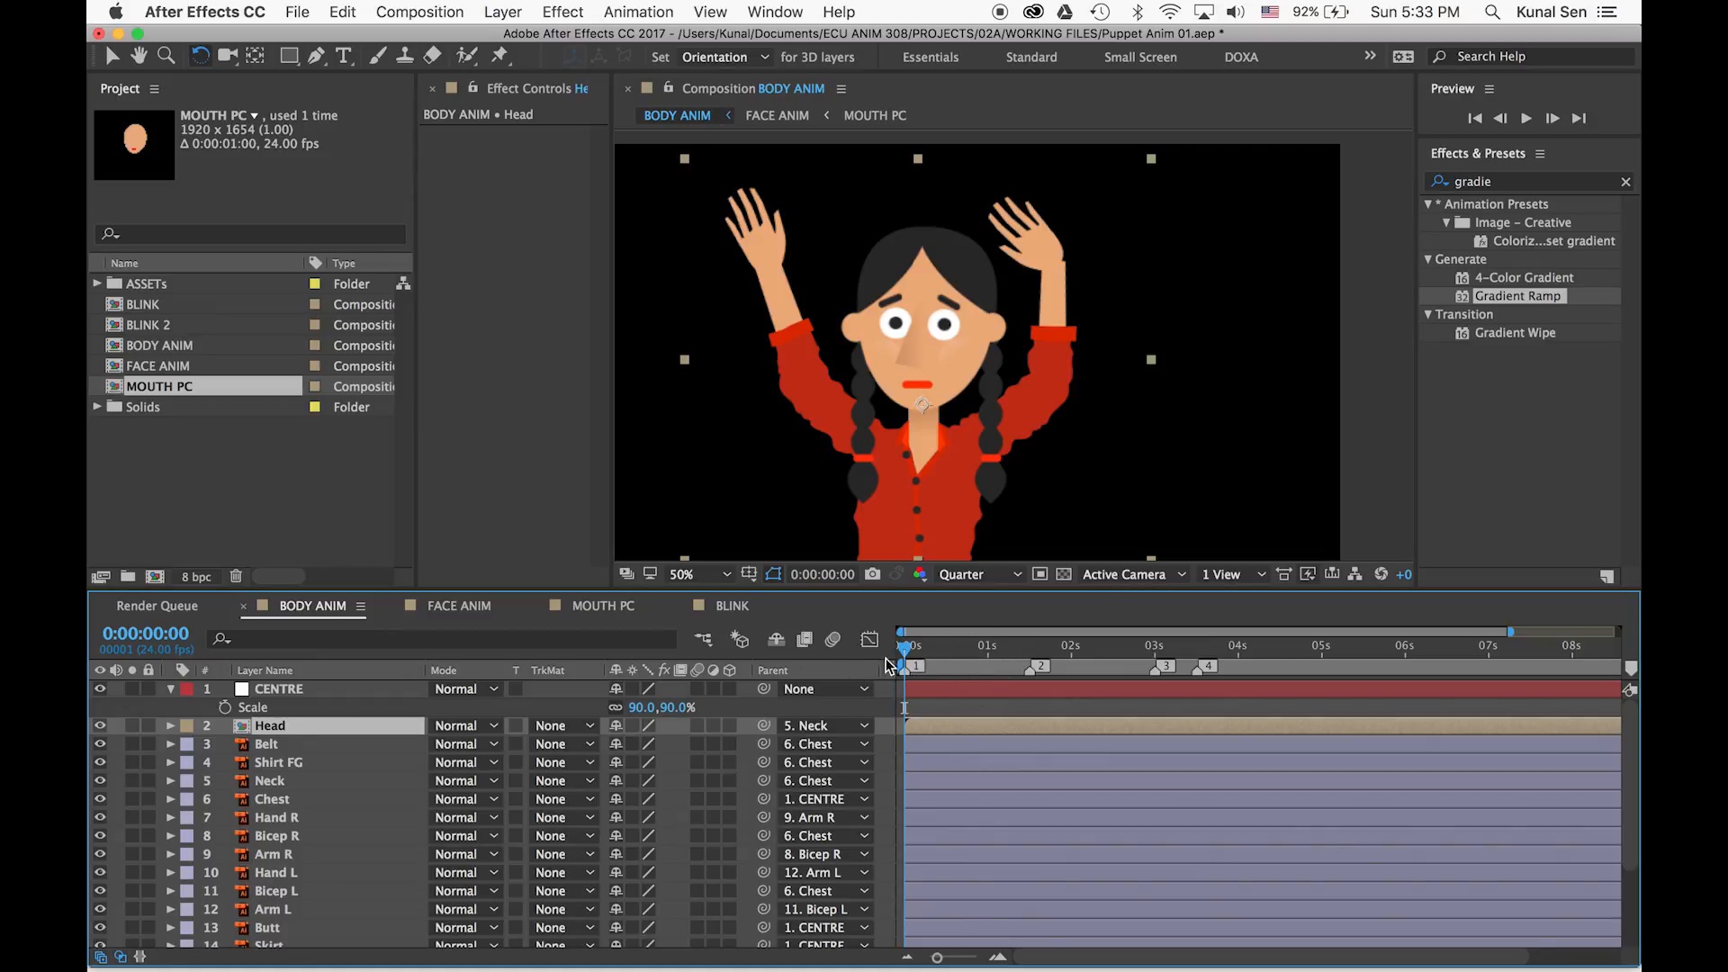
key(=)
click(990, 652)
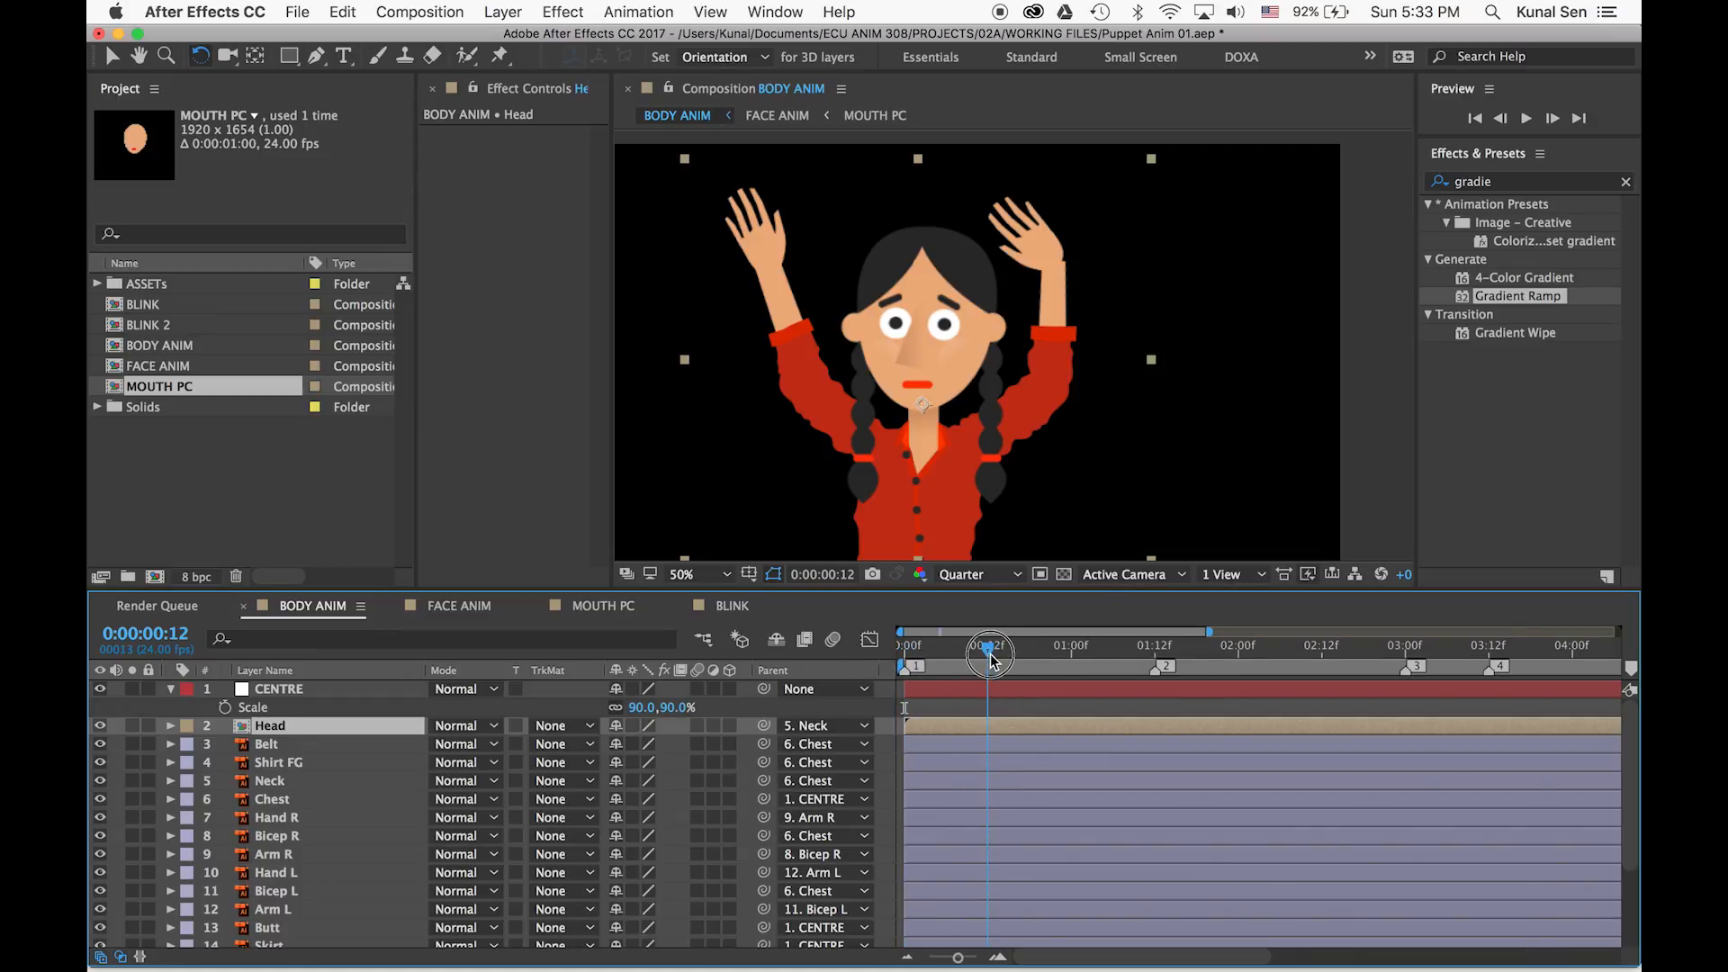
mouse_move(994, 662)
mouse_down()
mouse_move(1156, 670)
mouse_move(1072, 670)
mouse_up()
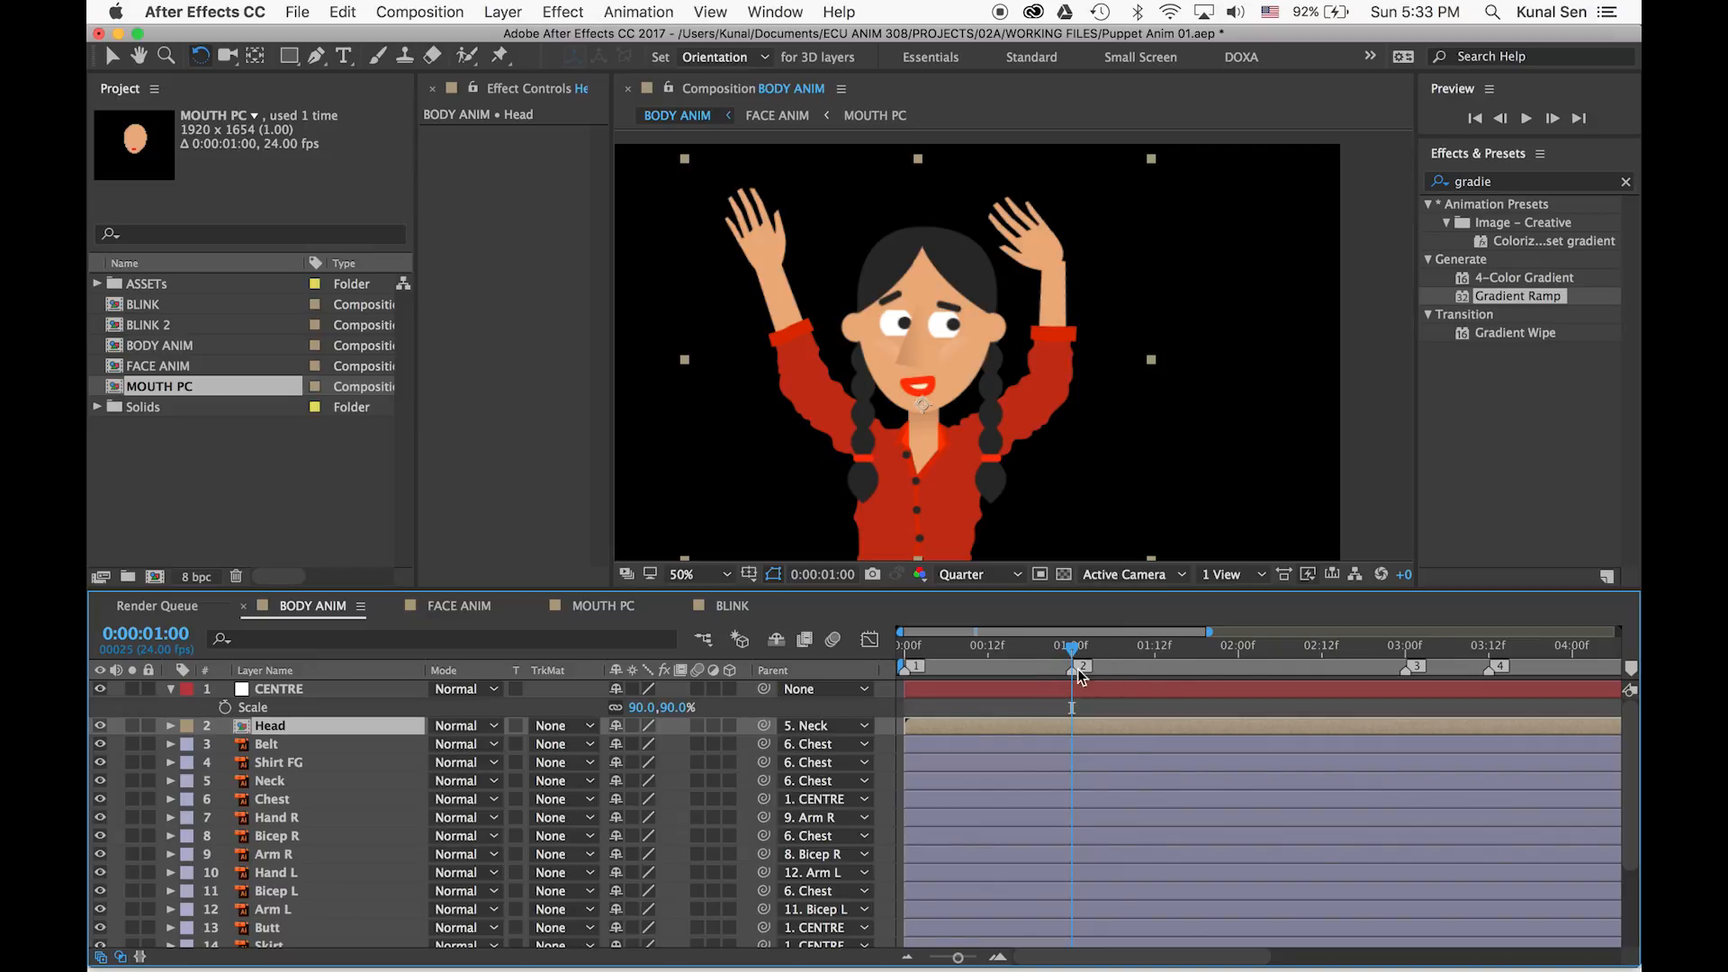
key(minus)
click(1093, 648)
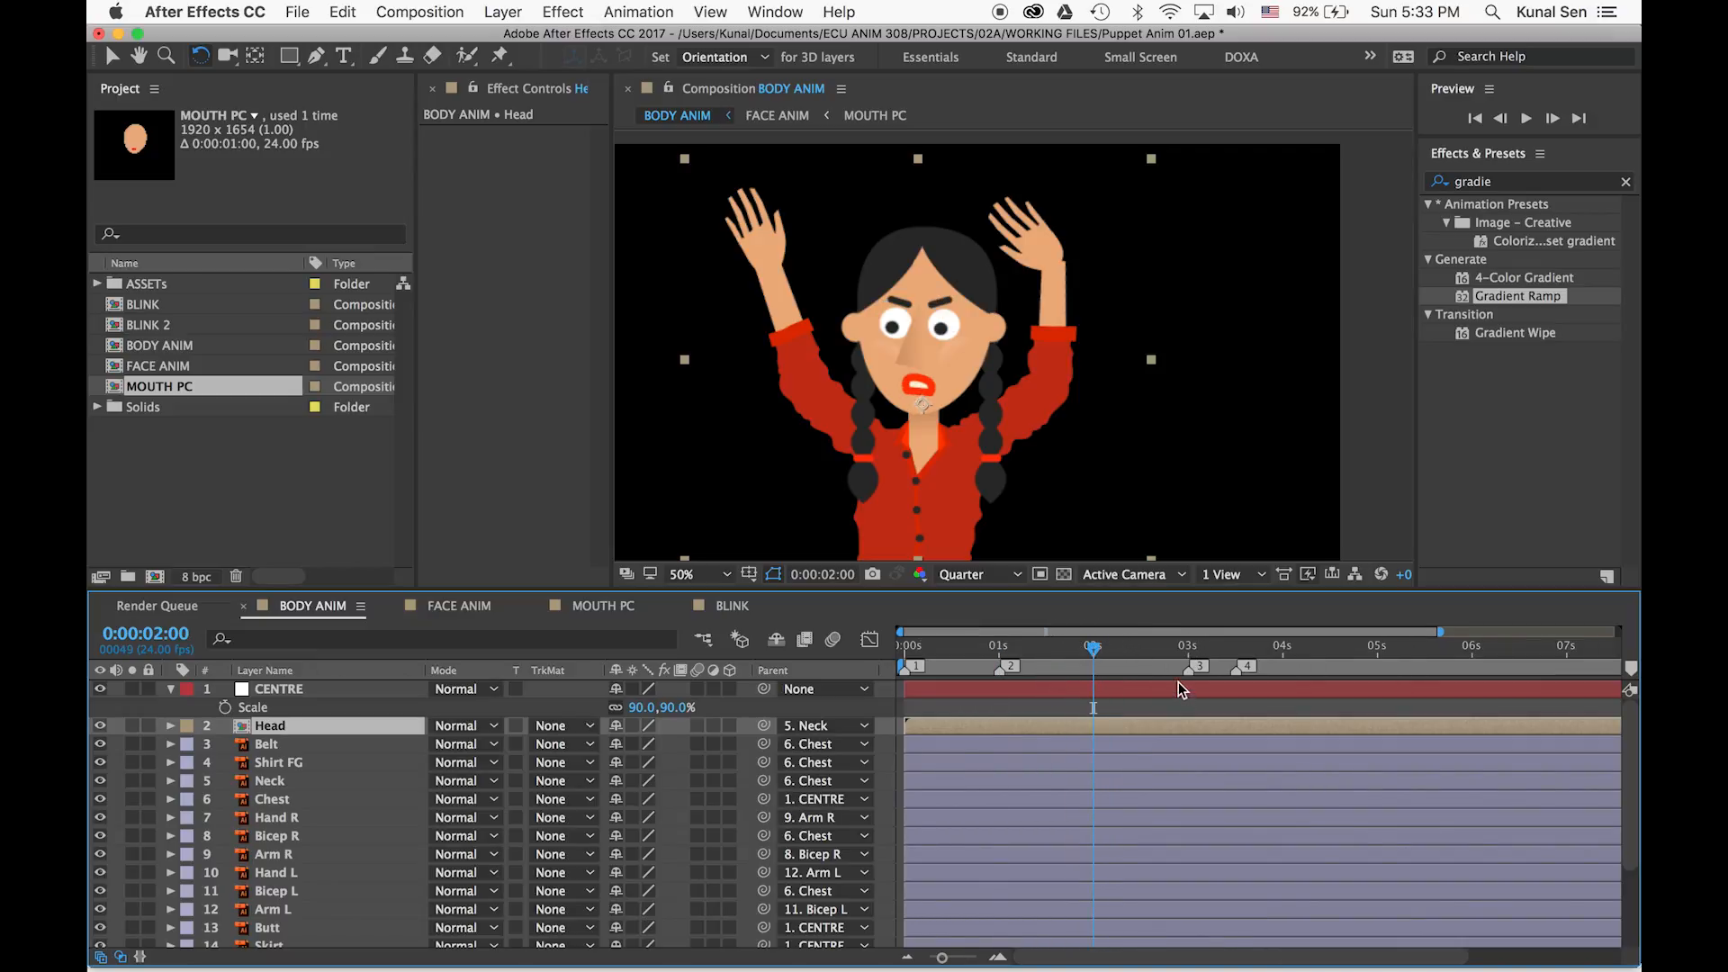
mouse_move(1188, 670)
mouse_down()
mouse_move(1096, 670)
mouse_move(1189, 648)
mouse_move(1226, 668)
mouse_move(1188, 671)
mouse_up()
click(1186, 649)
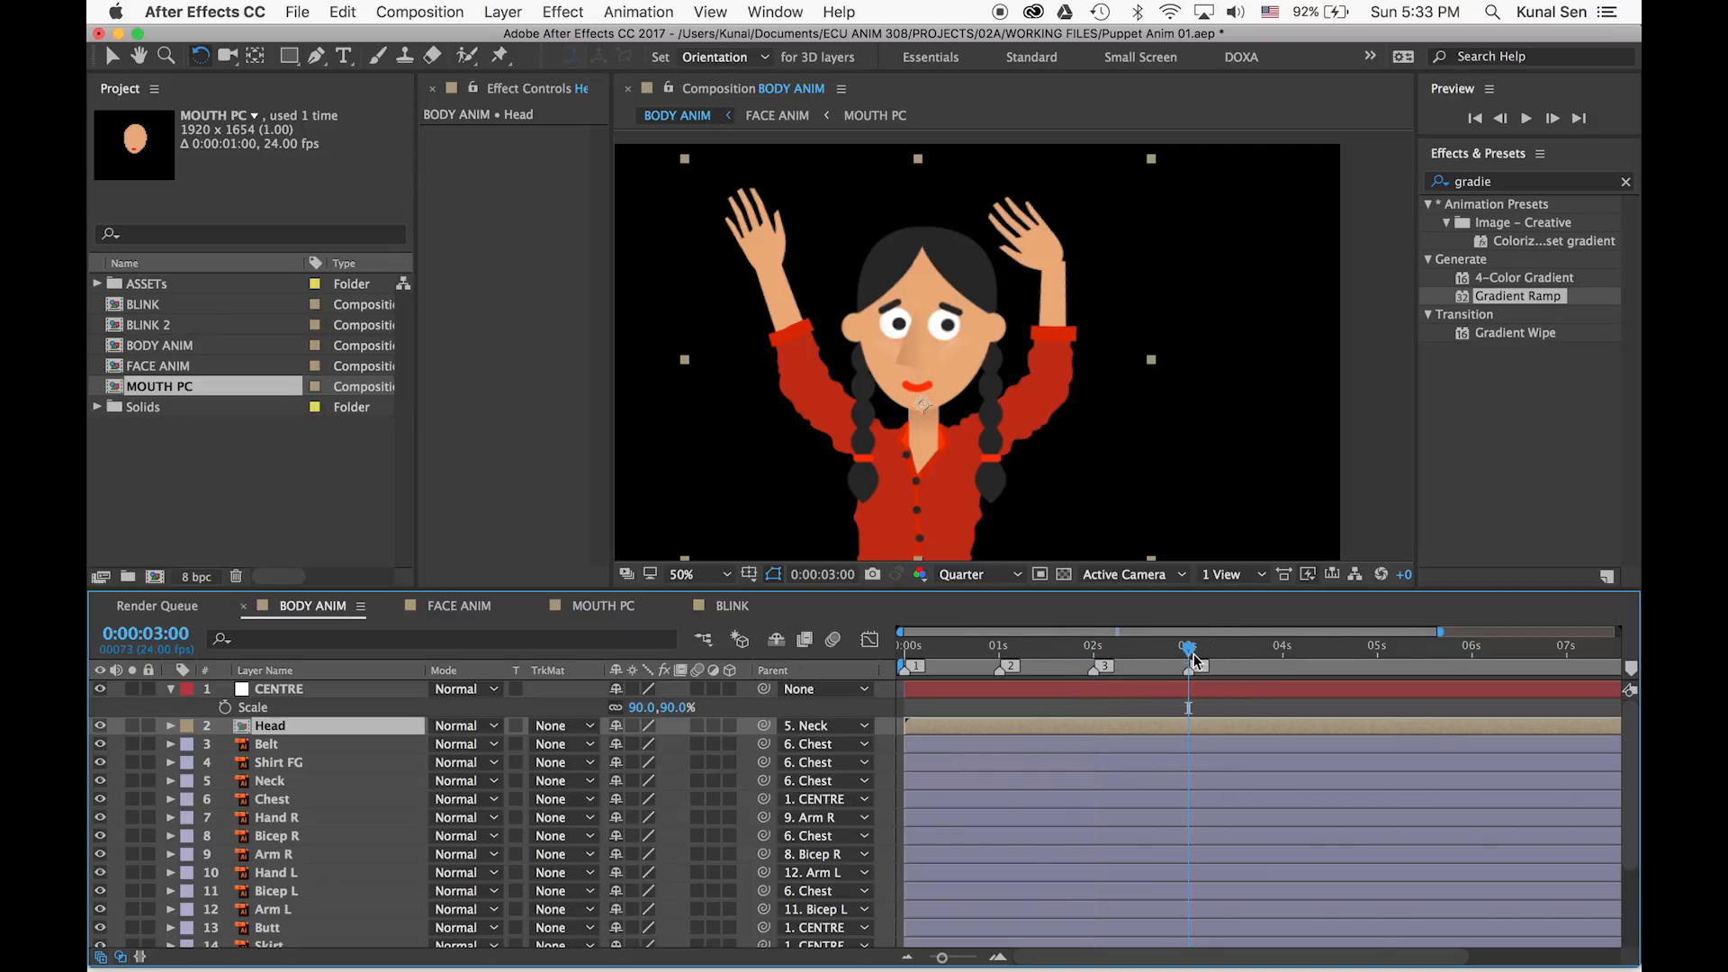
Set initial Rotation keyframes on the Bicep R and Bicep L layers at 0:00:00:00
drag(920, 650, 866, 644)
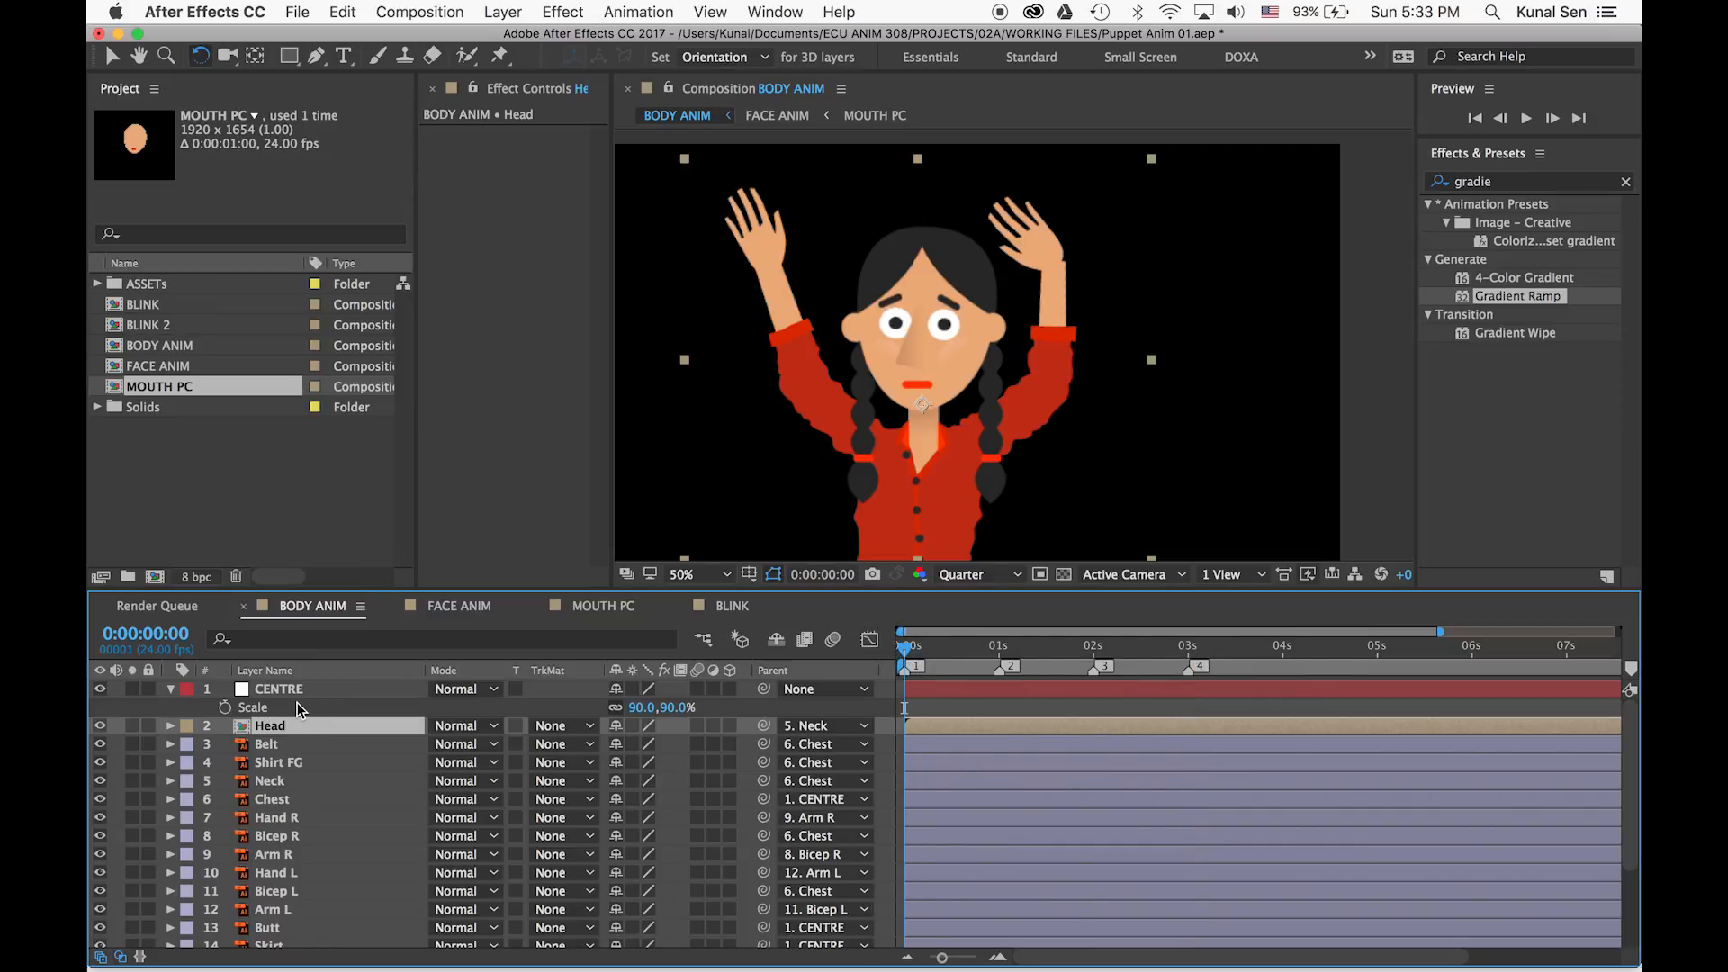
drag(942, 400, 979, 310)
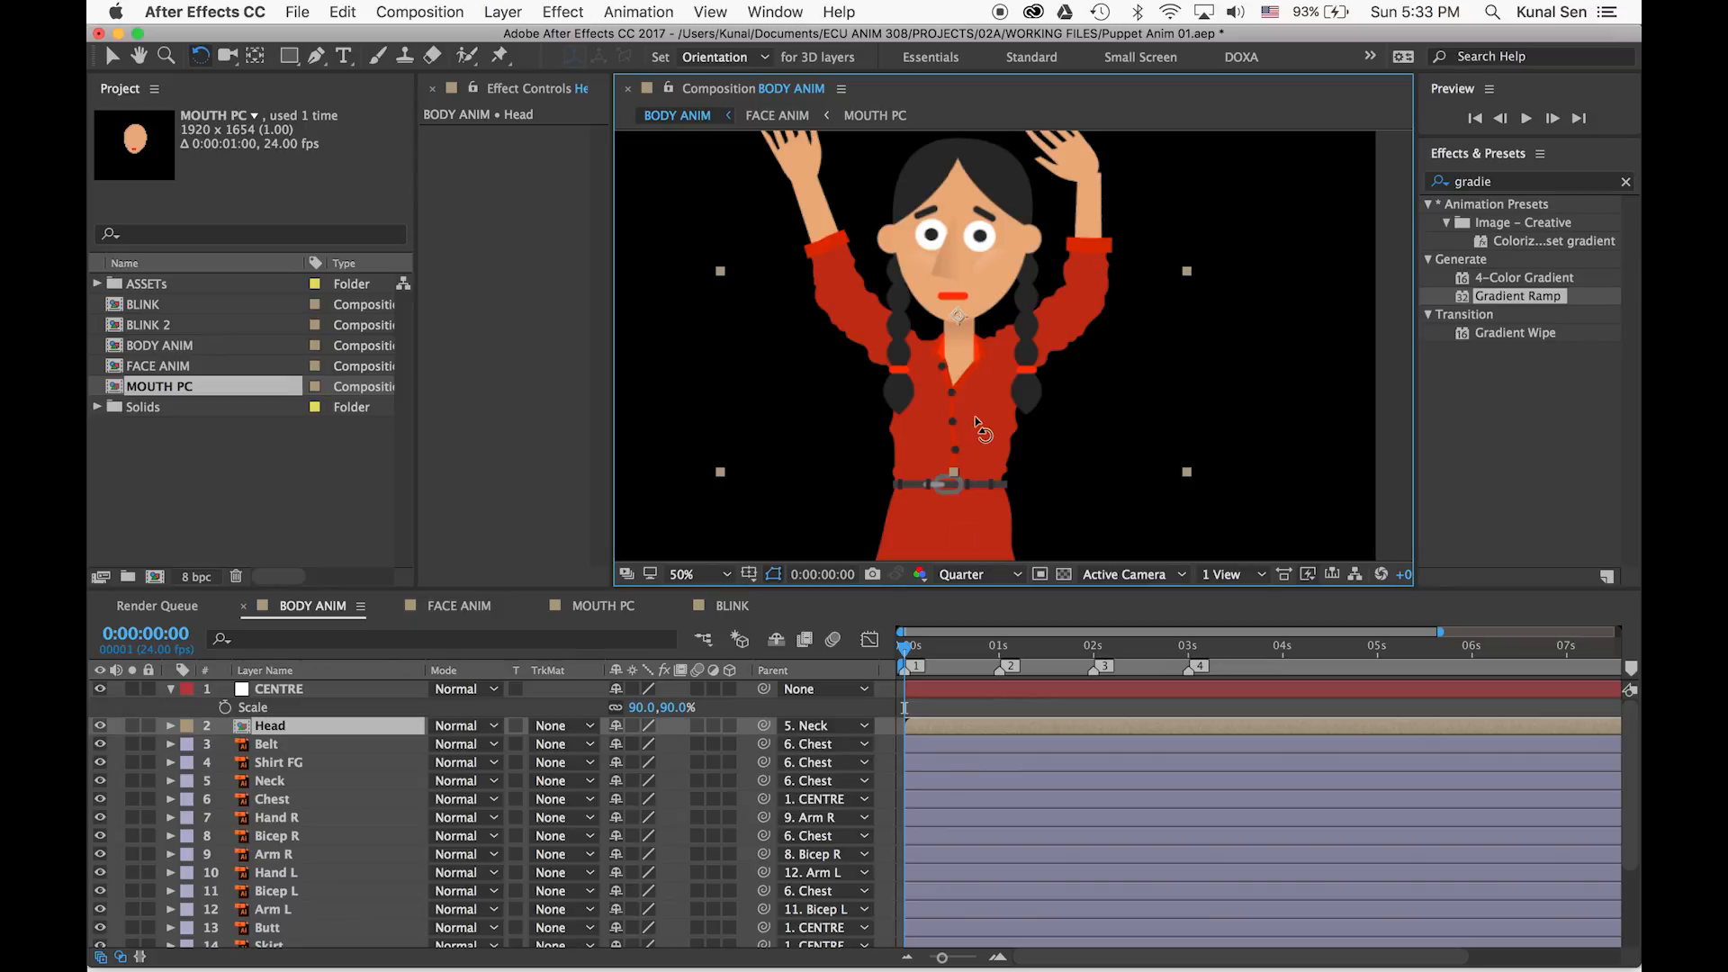
scroll(972, 450, up, 2)
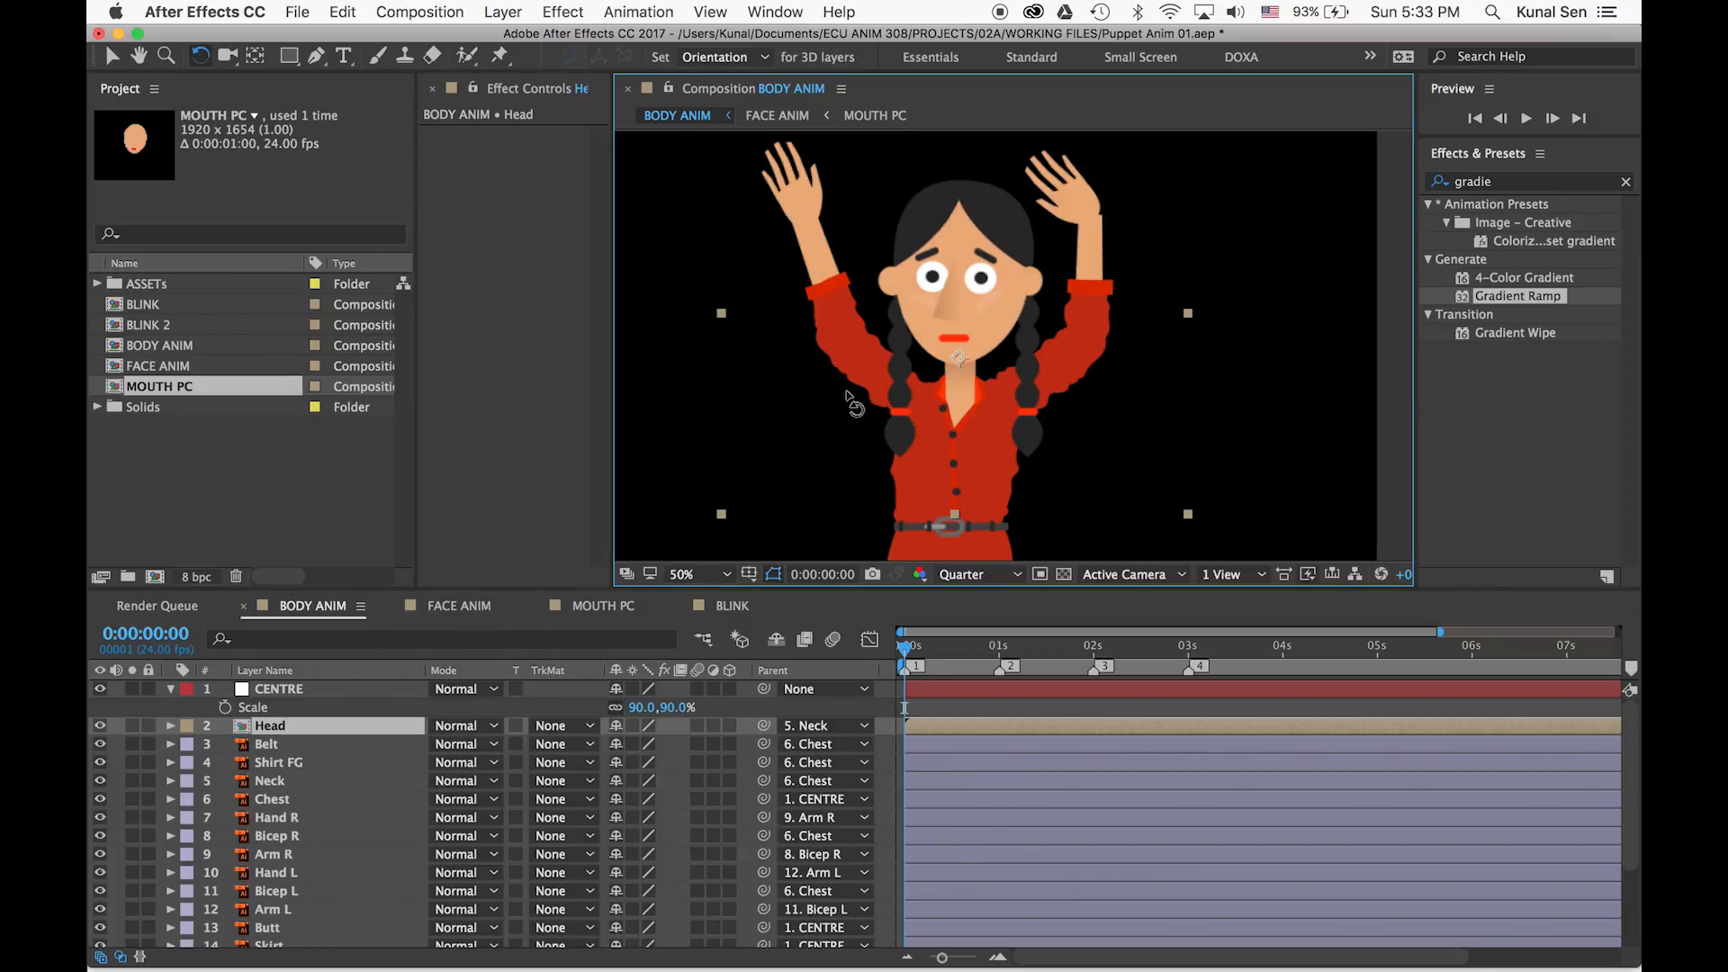
click(286, 837)
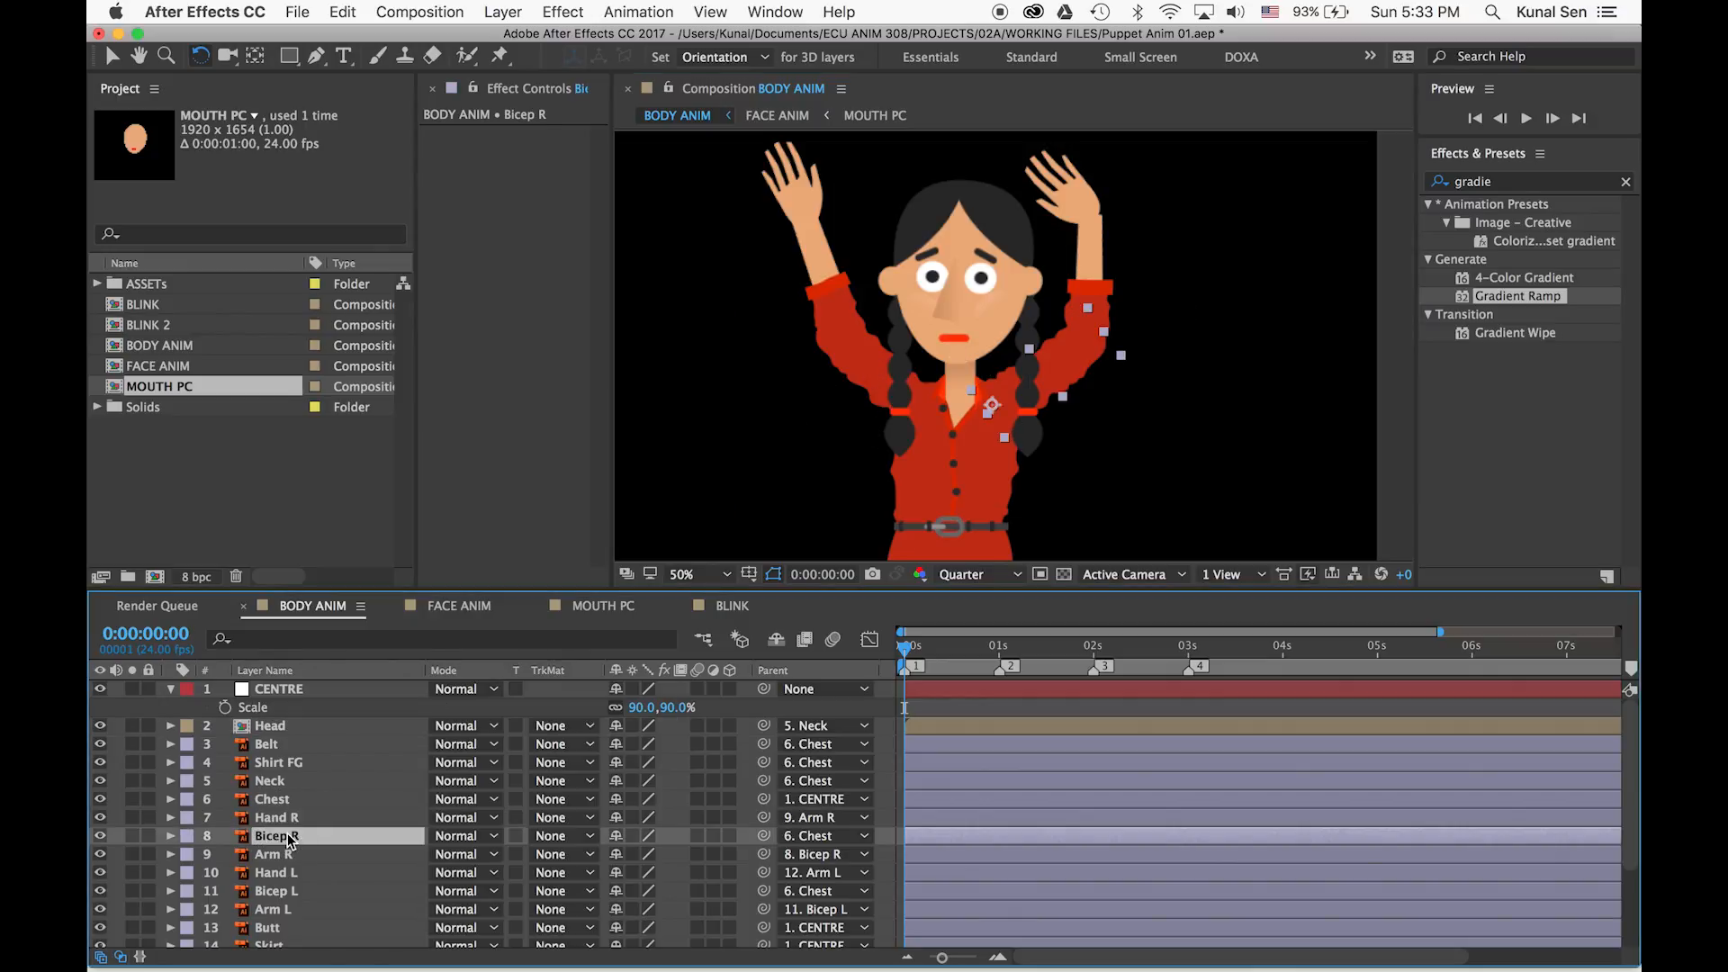
key(r)
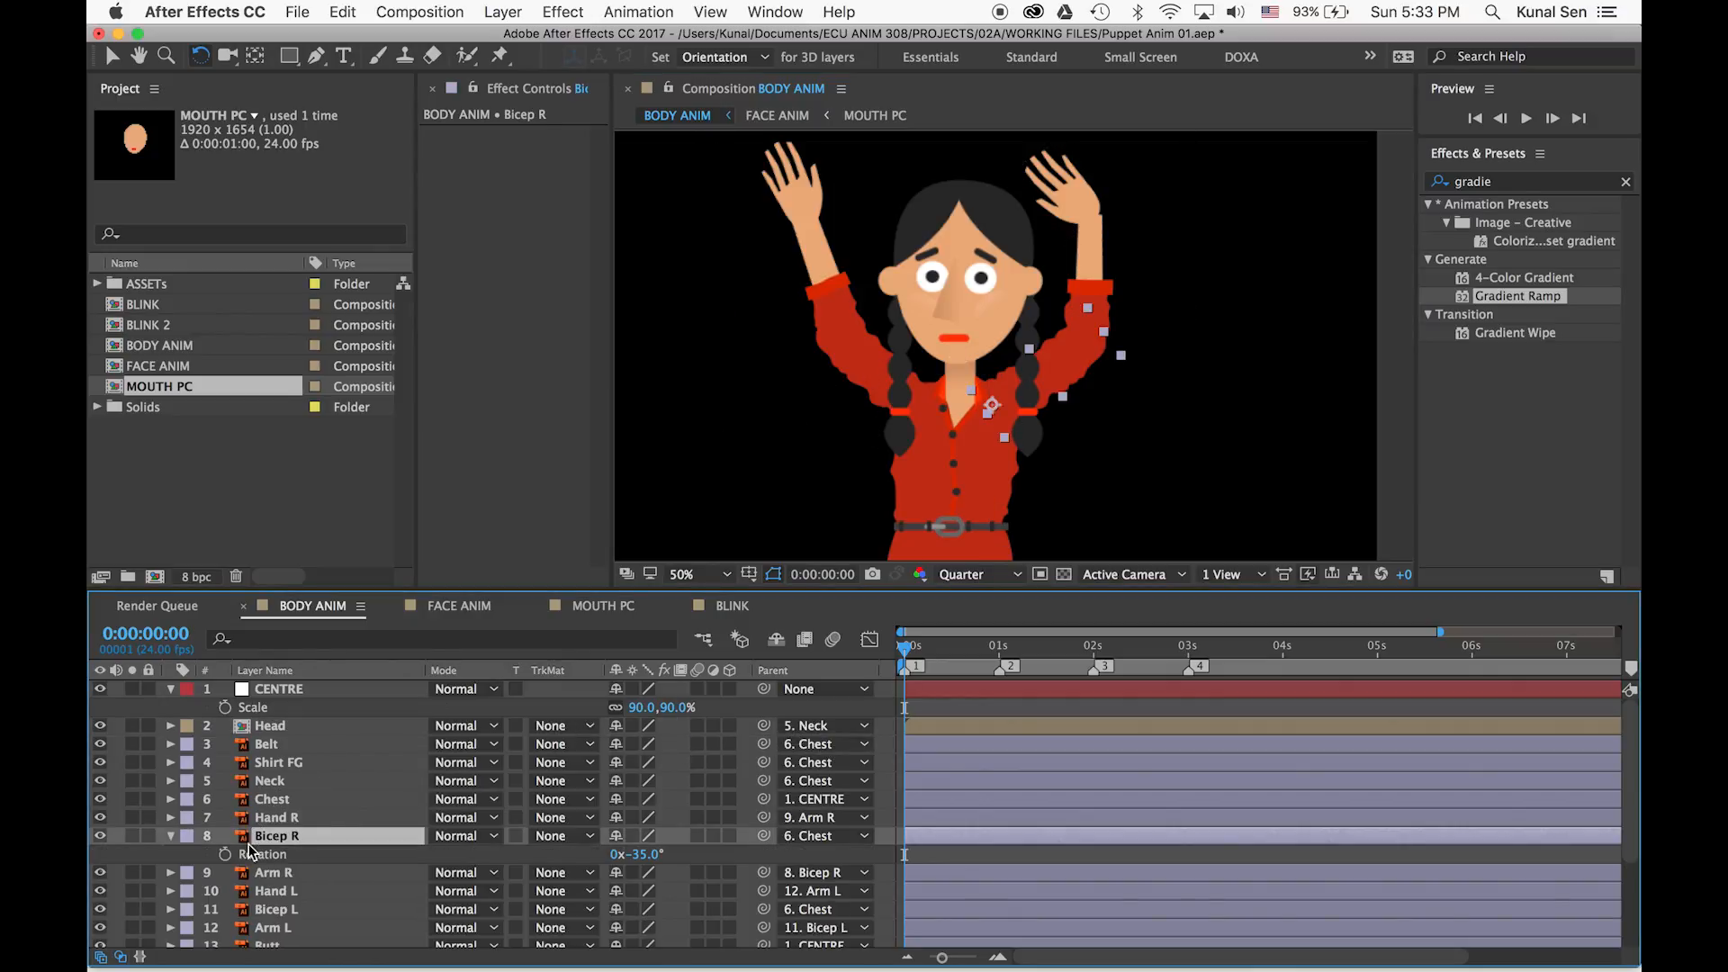
click(225, 855)
click(286, 912)
key(r)
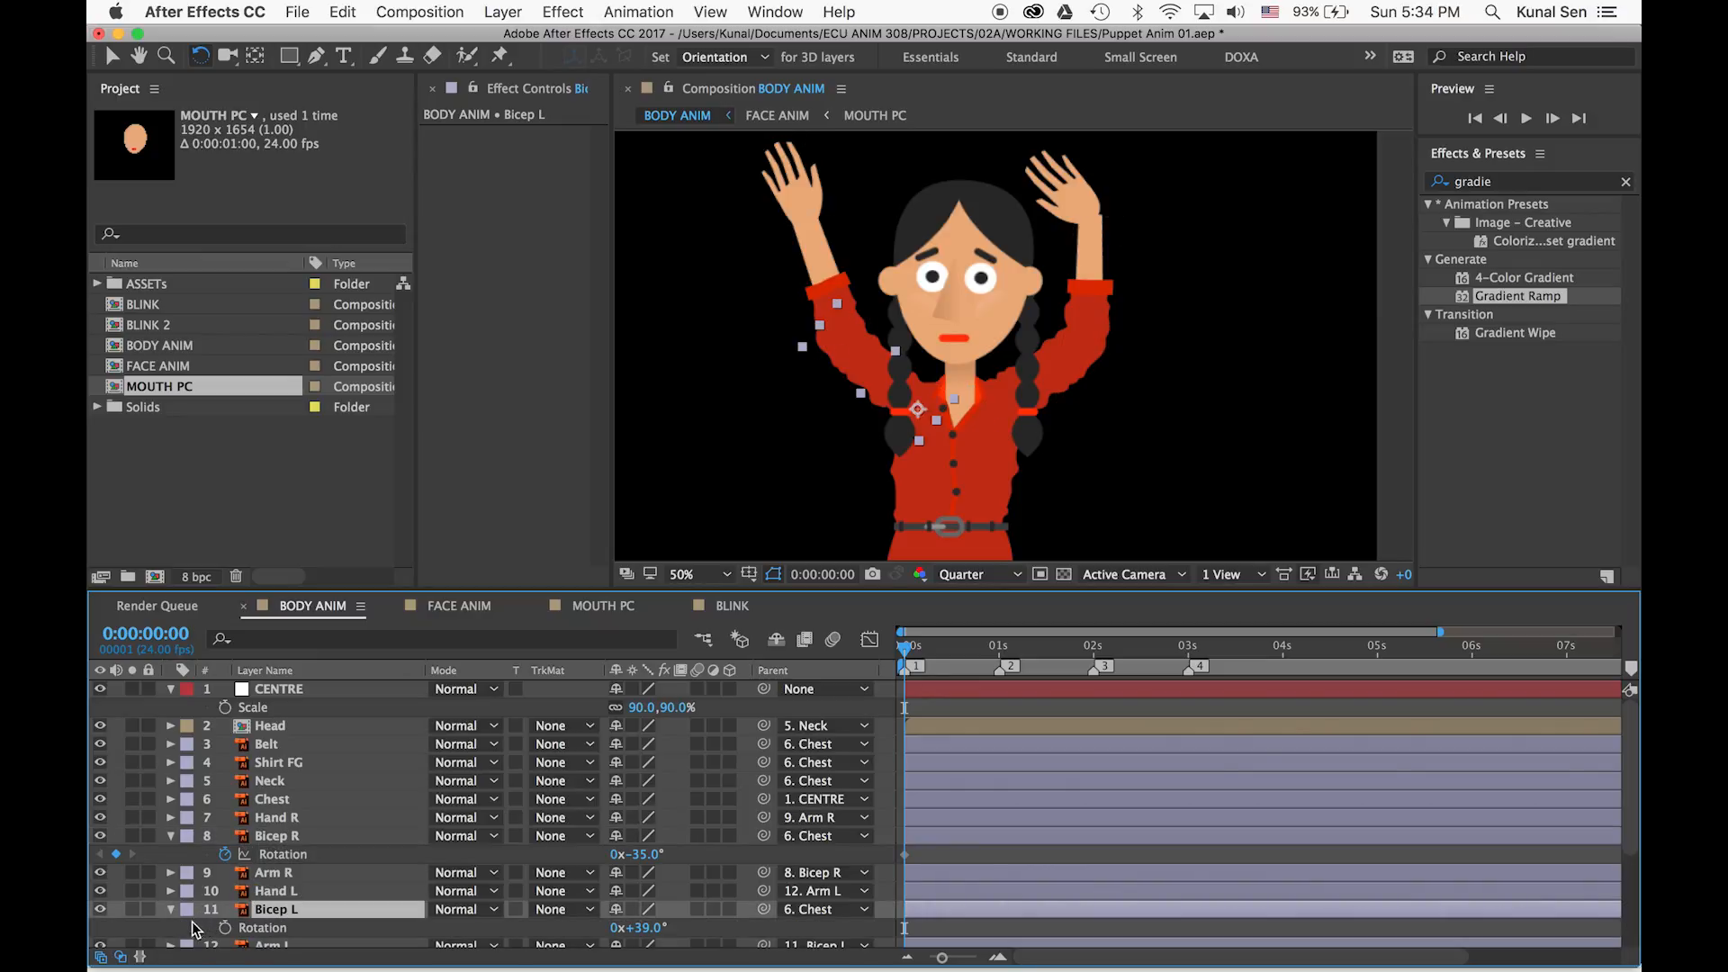
click(225, 927)
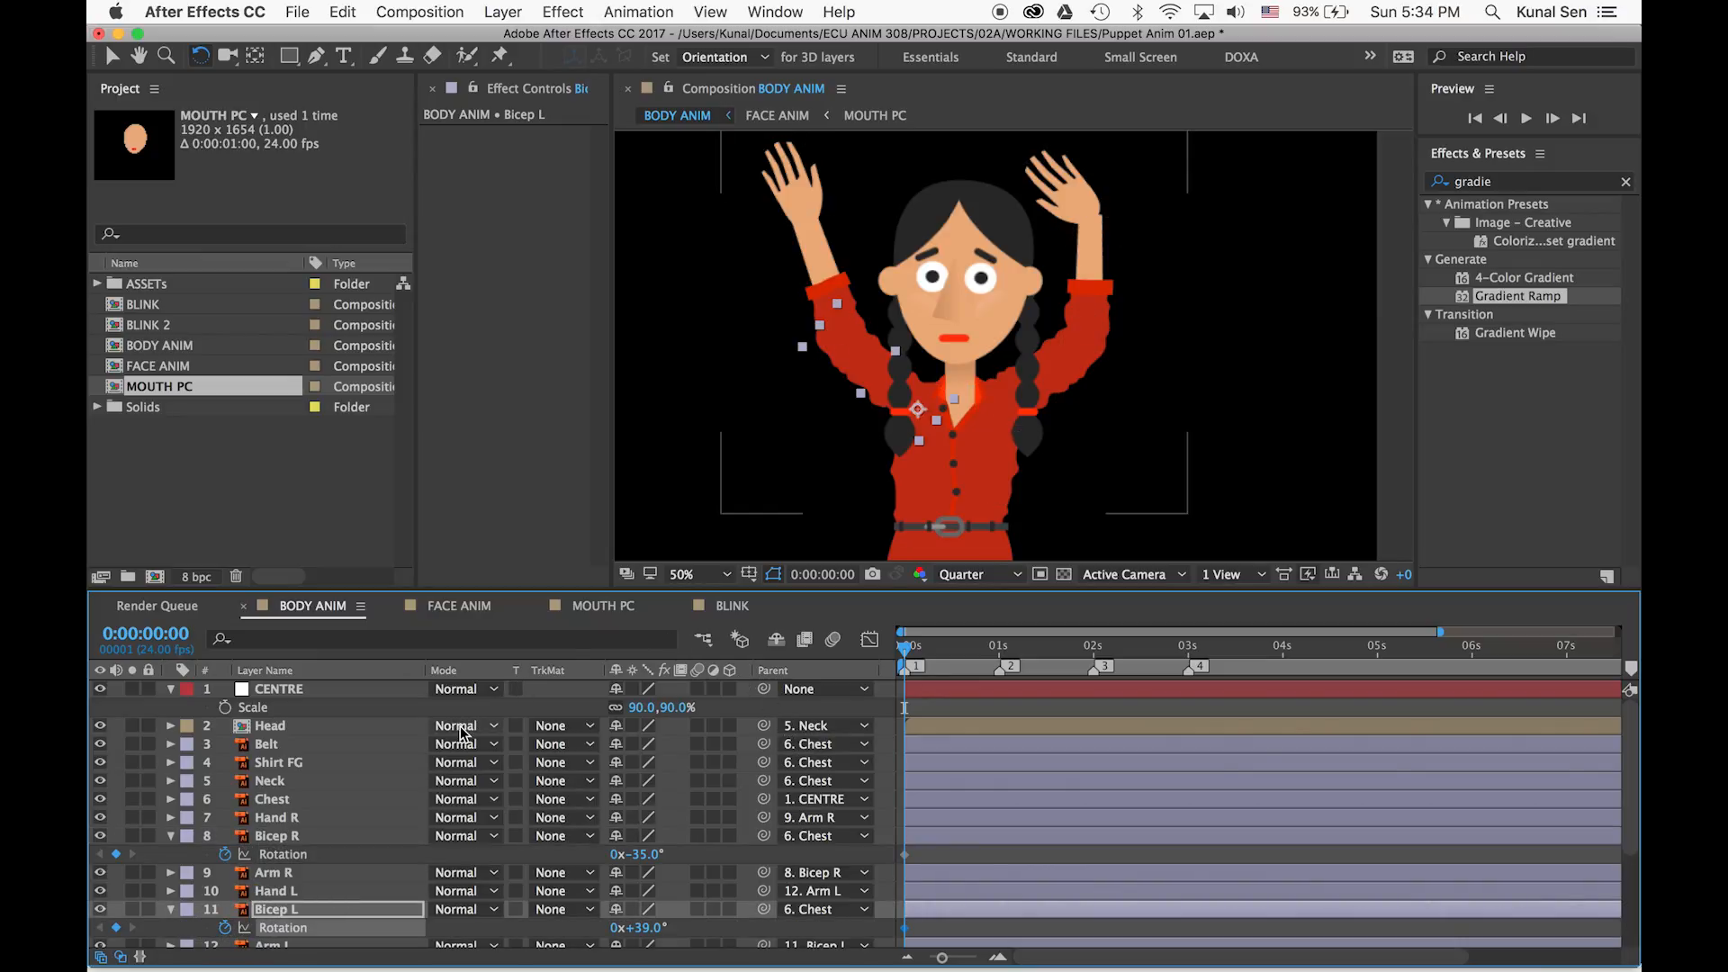
Set Rotation to -45° for Bicep R and +37° for Bicep L at 0:00:00:00, and to -20° and +64° at 0:00:01:00
drag(627, 862, 640, 867)
drag(633, 928, 637, 926)
key(2)
drag(642, 855, 662, 855)
mouse_move(642, 927)
mouse_down()
mouse_move(665, 927)
mouse_move(633, 927)
mouse_up()
click(101, 854)
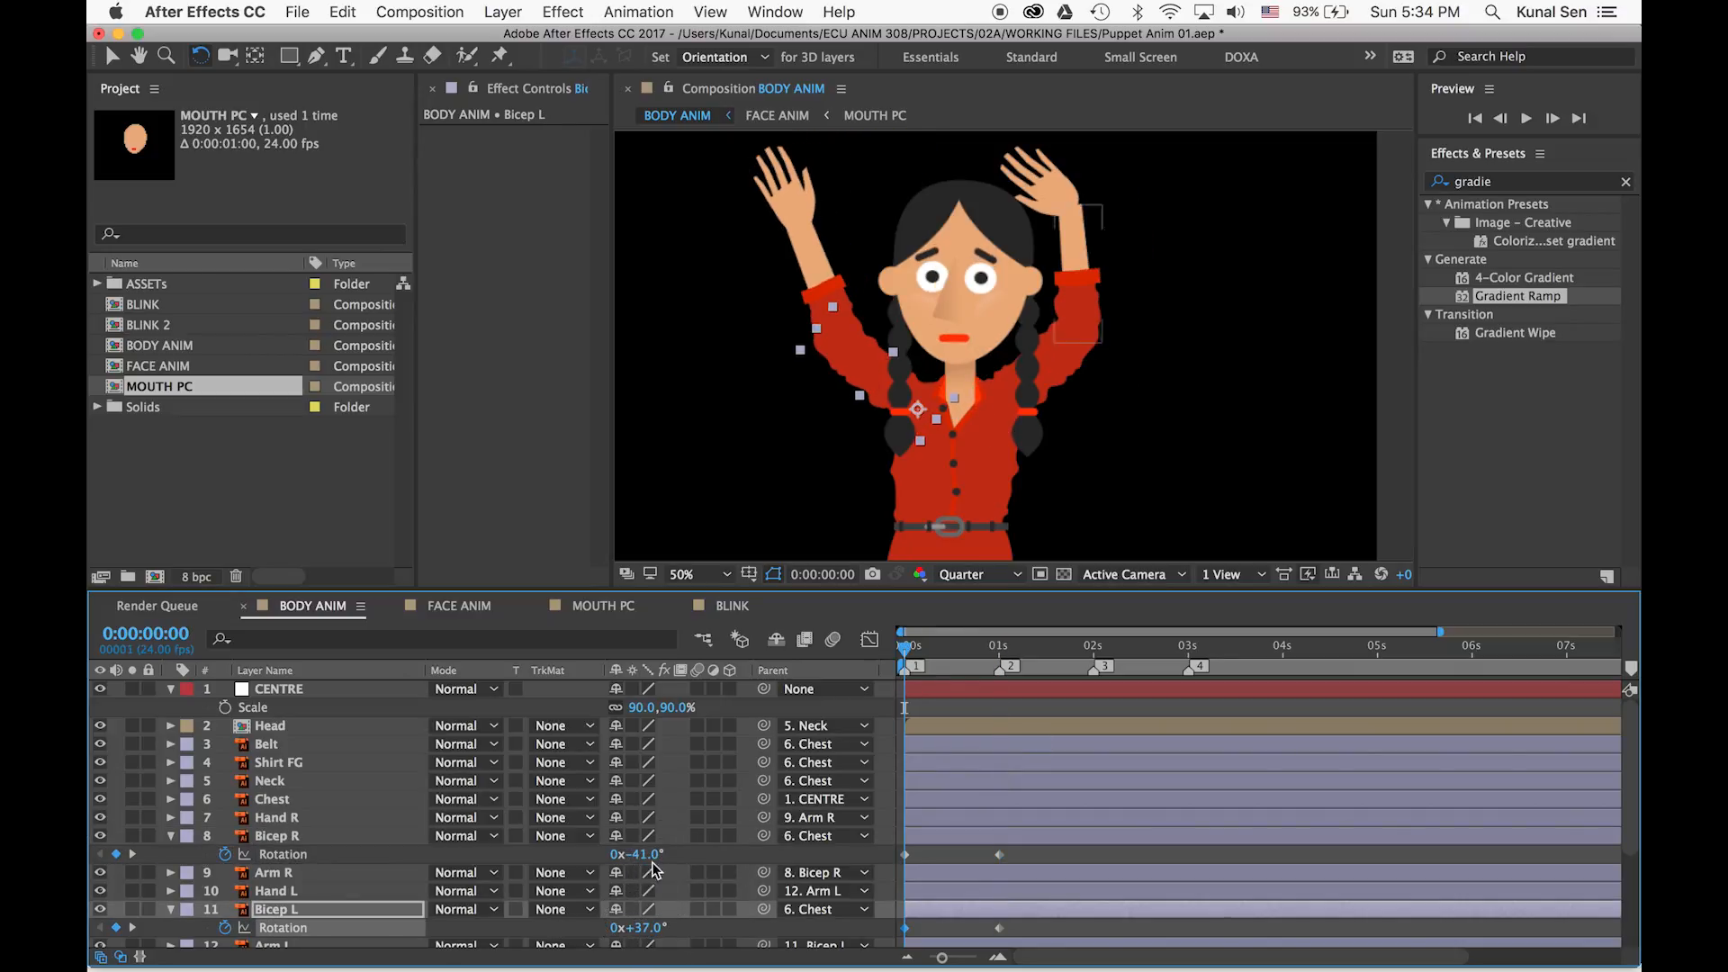
drag(649, 855, 664, 855)
Copy the first Rotation keyframes of Bicep R and Bicep L to 0:00:02:00
drag(940, 656, 998, 659)
key(3)
drag(919, 849, 896, 863)
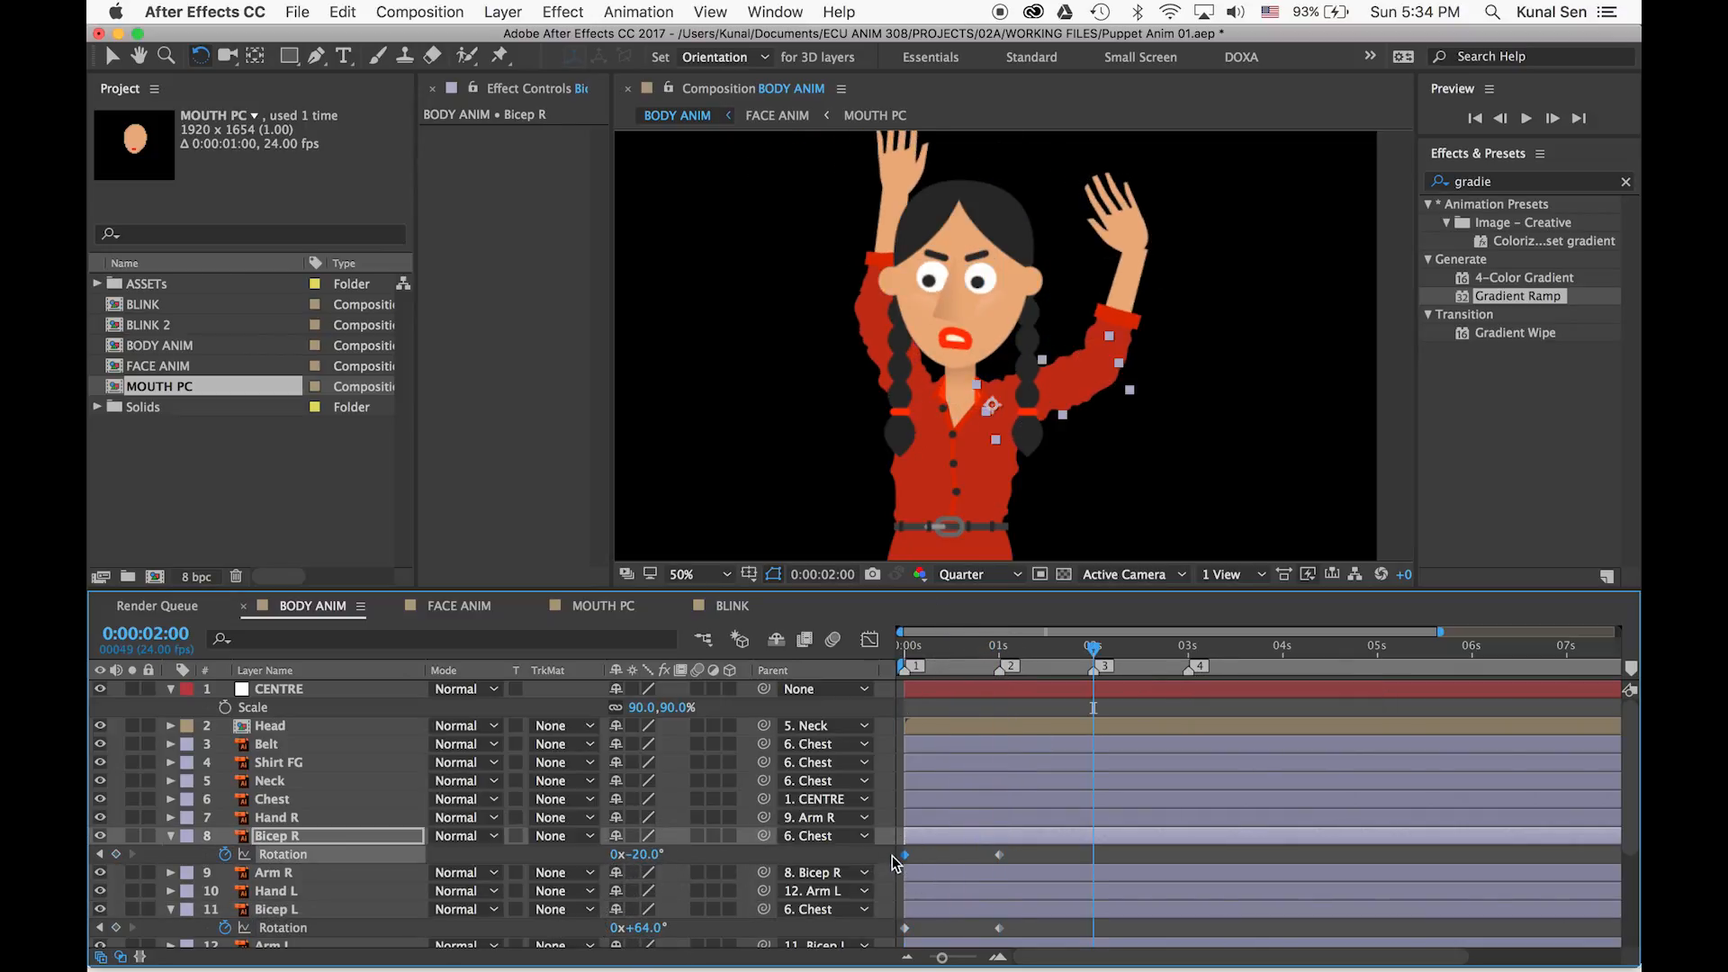
key(super+c)
key(super+v)
drag(919, 920, 898, 934)
key(super+c)
key(super+v)
Add copied Rotation keyframes to Bicep R and Bicep L at 0:00:03:00
key(4)
drag(919, 851, 898, 862)
key(super+c)
key(super+v)
drag(919, 920, 885, 932)
key(super+c)
key(super+v)
Keyframe Arm R and Arm L Rotation at 0:00:00:00, then set them to -32.8° and +38.1° at 0:00:01:00
drag(967, 649, 903, 636)
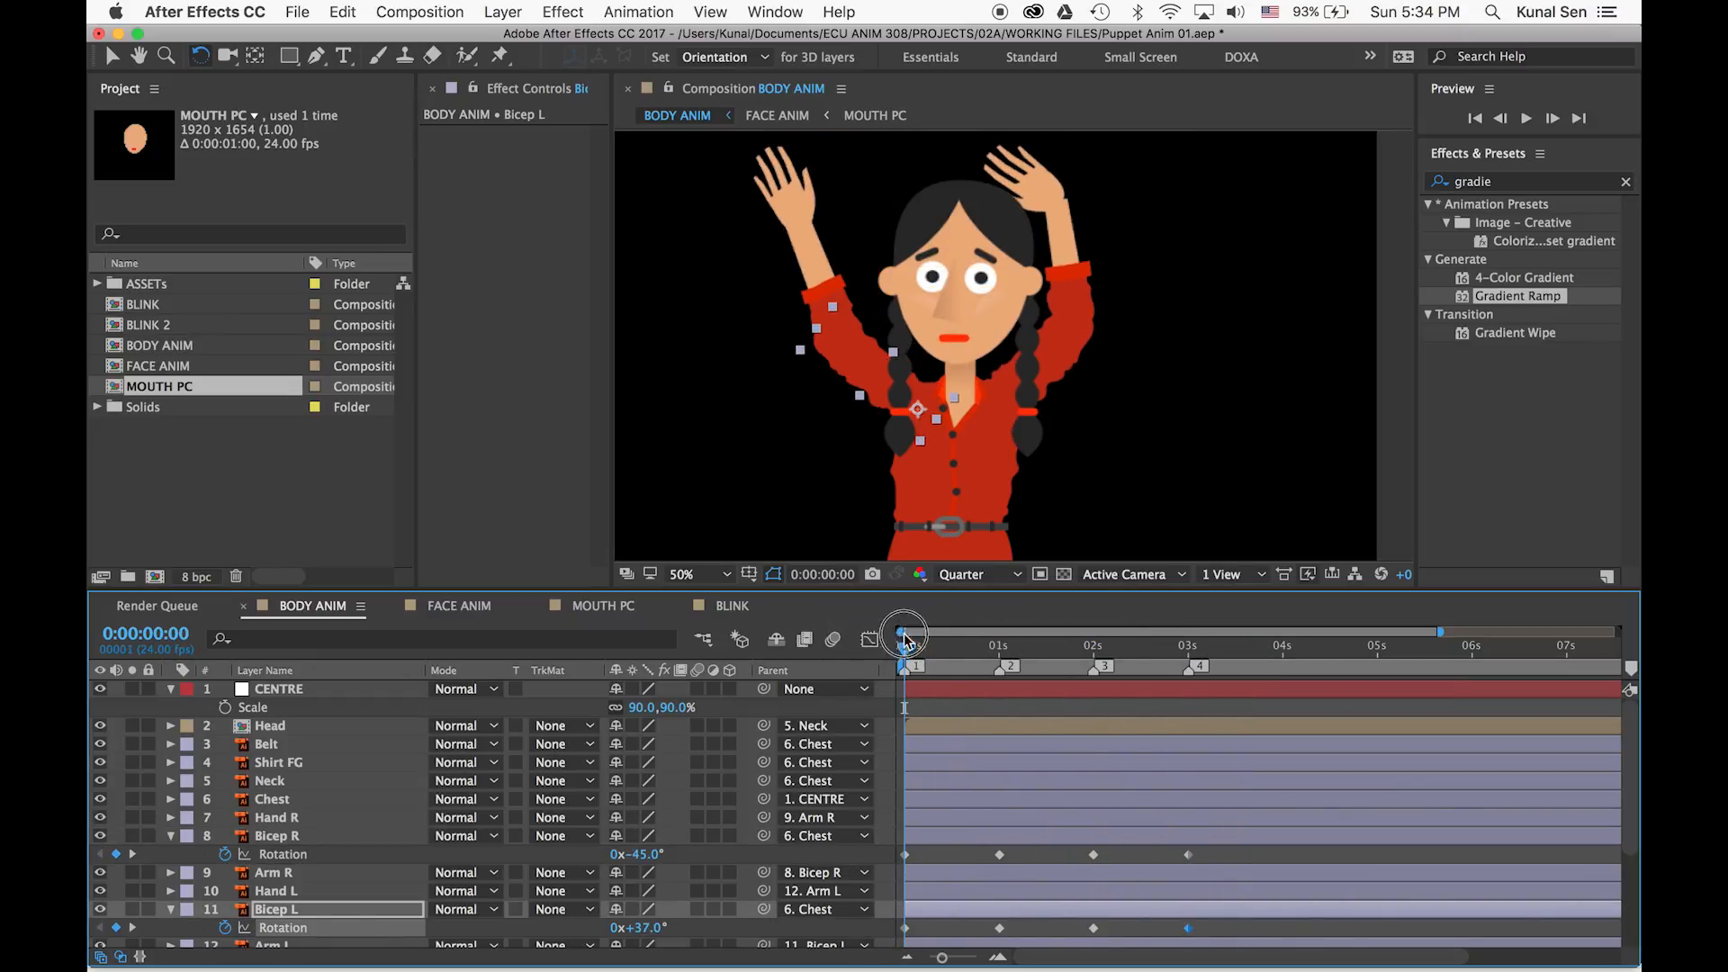
click(274, 874)
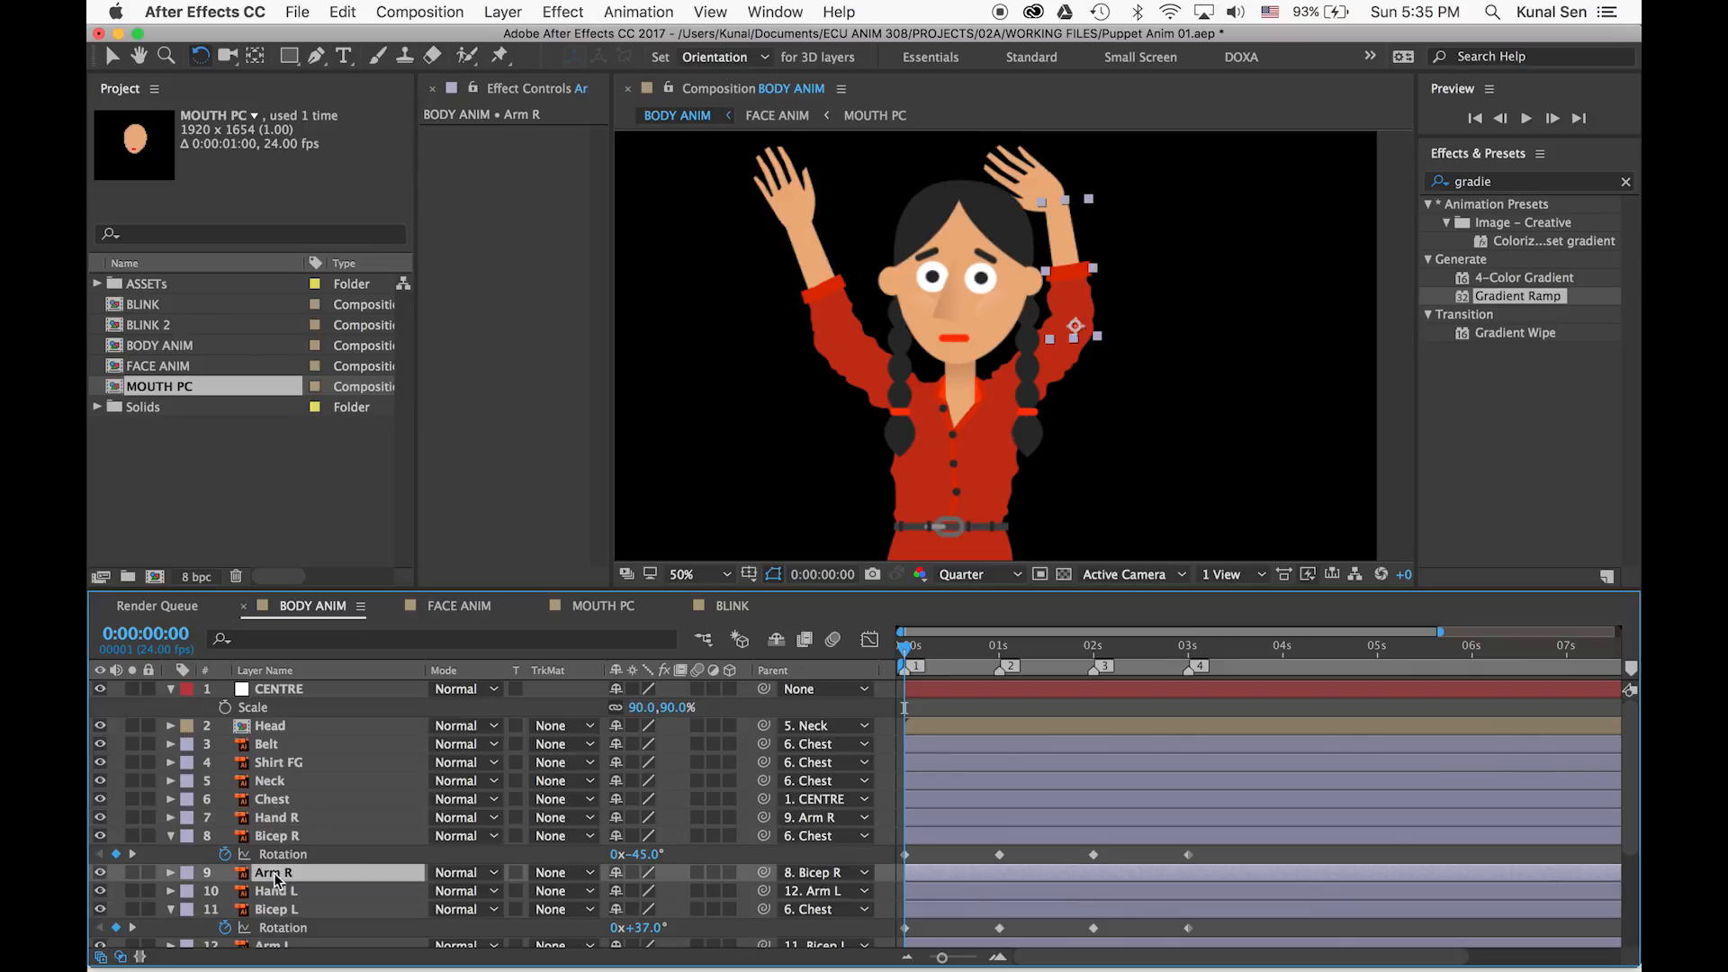
scroll(288, 888, down, 2)
super+click(288, 890)
key(r)
key(k)
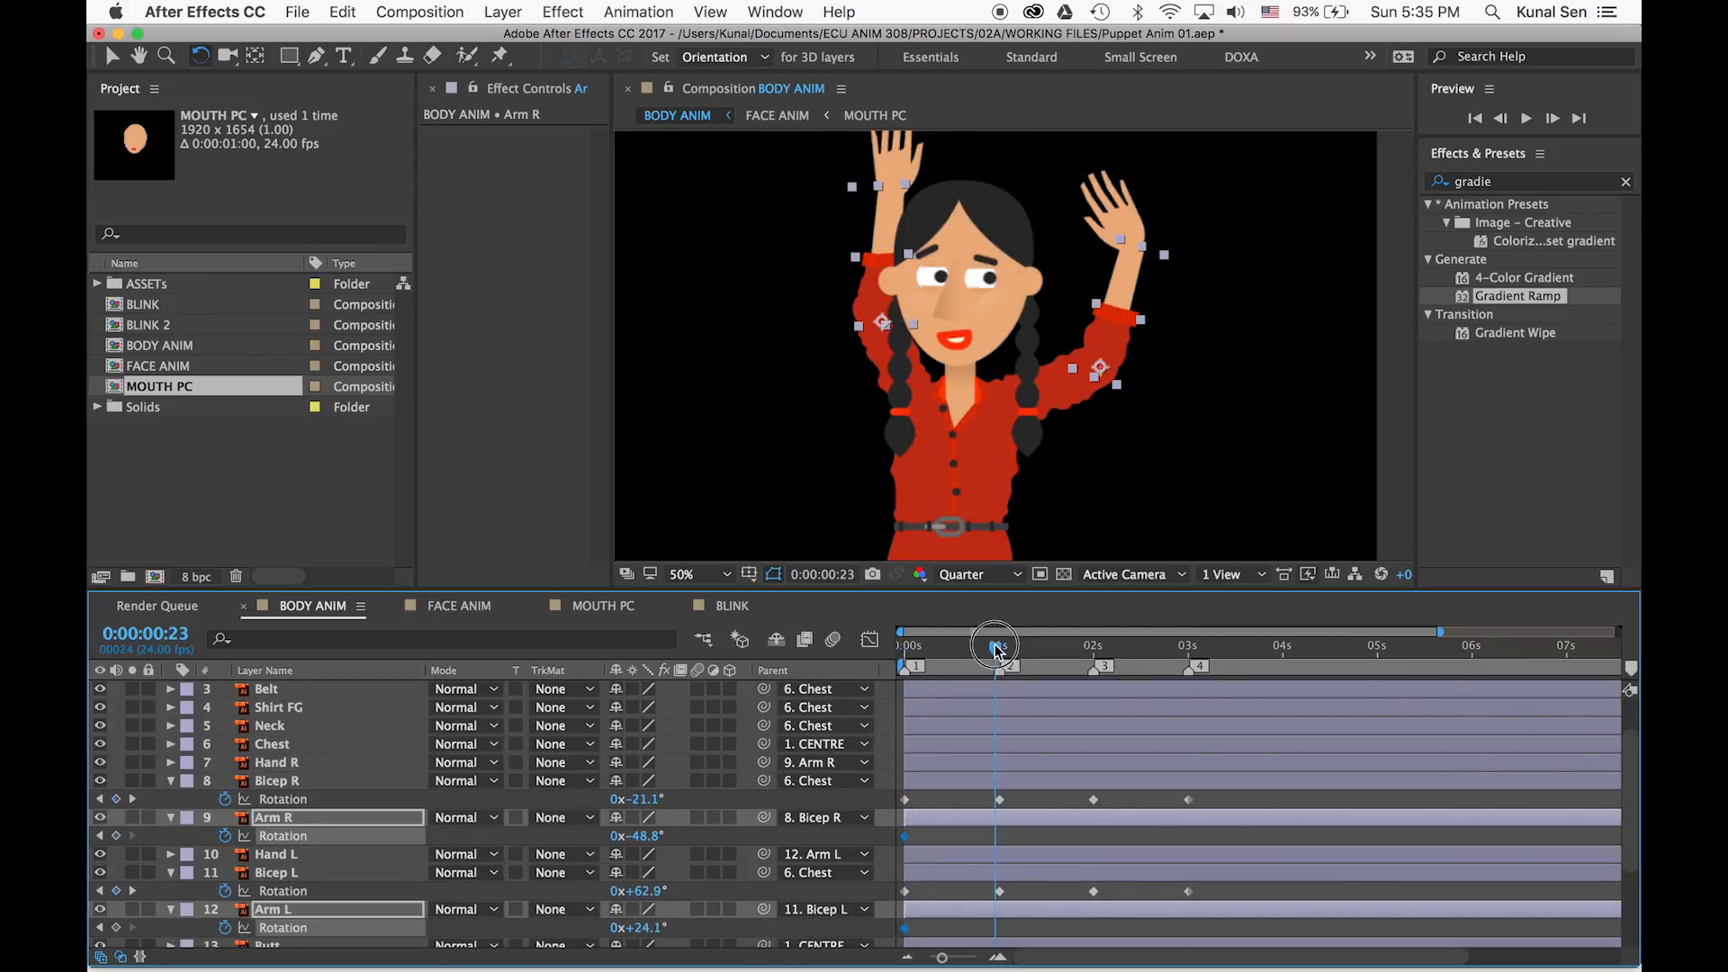
drag(633, 836, 648, 839)
drag(640, 927, 668, 930)
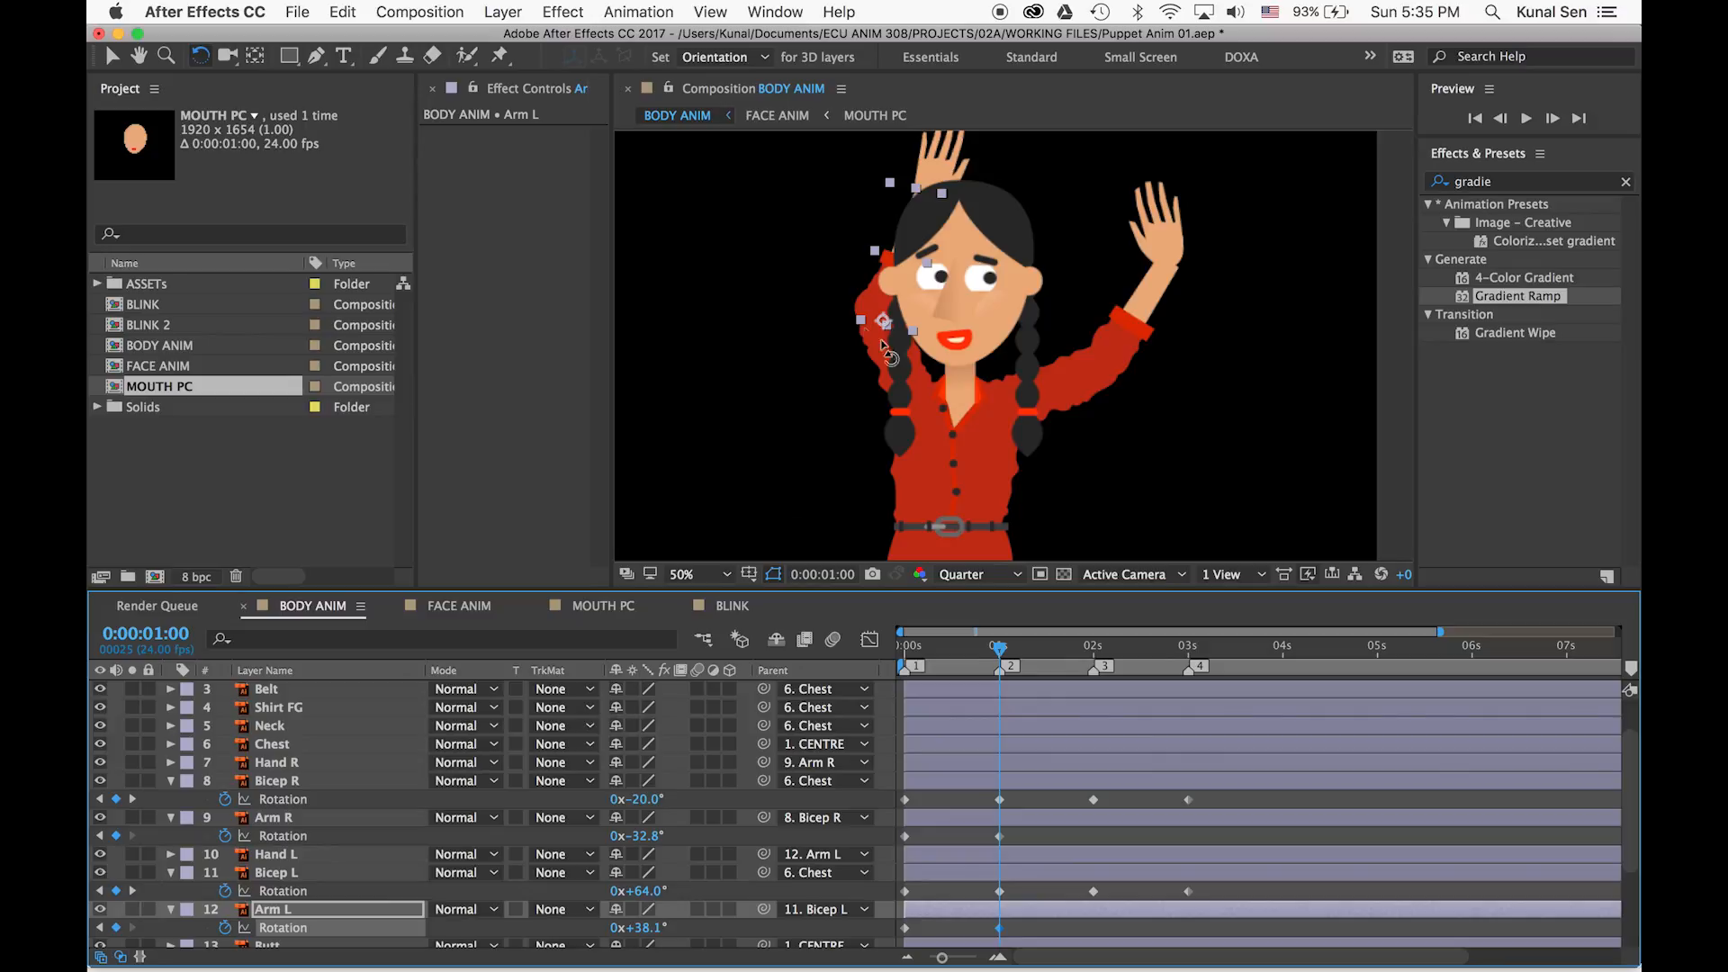
Set Arm L's Rotation to +10.1° at 0:00:00:00 and increase its rotation at 0:00:01:00
click(1092, 648)
drag(1092, 648, 1092, 648)
key(v)
click(828, 335)
drag(832, 288, 824, 284)
drag(1092, 648, 999, 647)
drag(645, 928, 657, 928)
Copy the two Rotation keyframes of Arm R and of Arm L so they repeat from 0:00:02:00
drag(999, 650, 1093, 664)
drag(1012, 849, 871, 828)
key(super+c)
key(super+v)
drag(1024, 918, 891, 934)
key(super+c)
key(super+v)
Keyframe Rotation for both hands at 0:00:00:00, with Hand R at -59° and Hand L at -25°
drag(1076, 643, 884, 630)
click(295, 765)
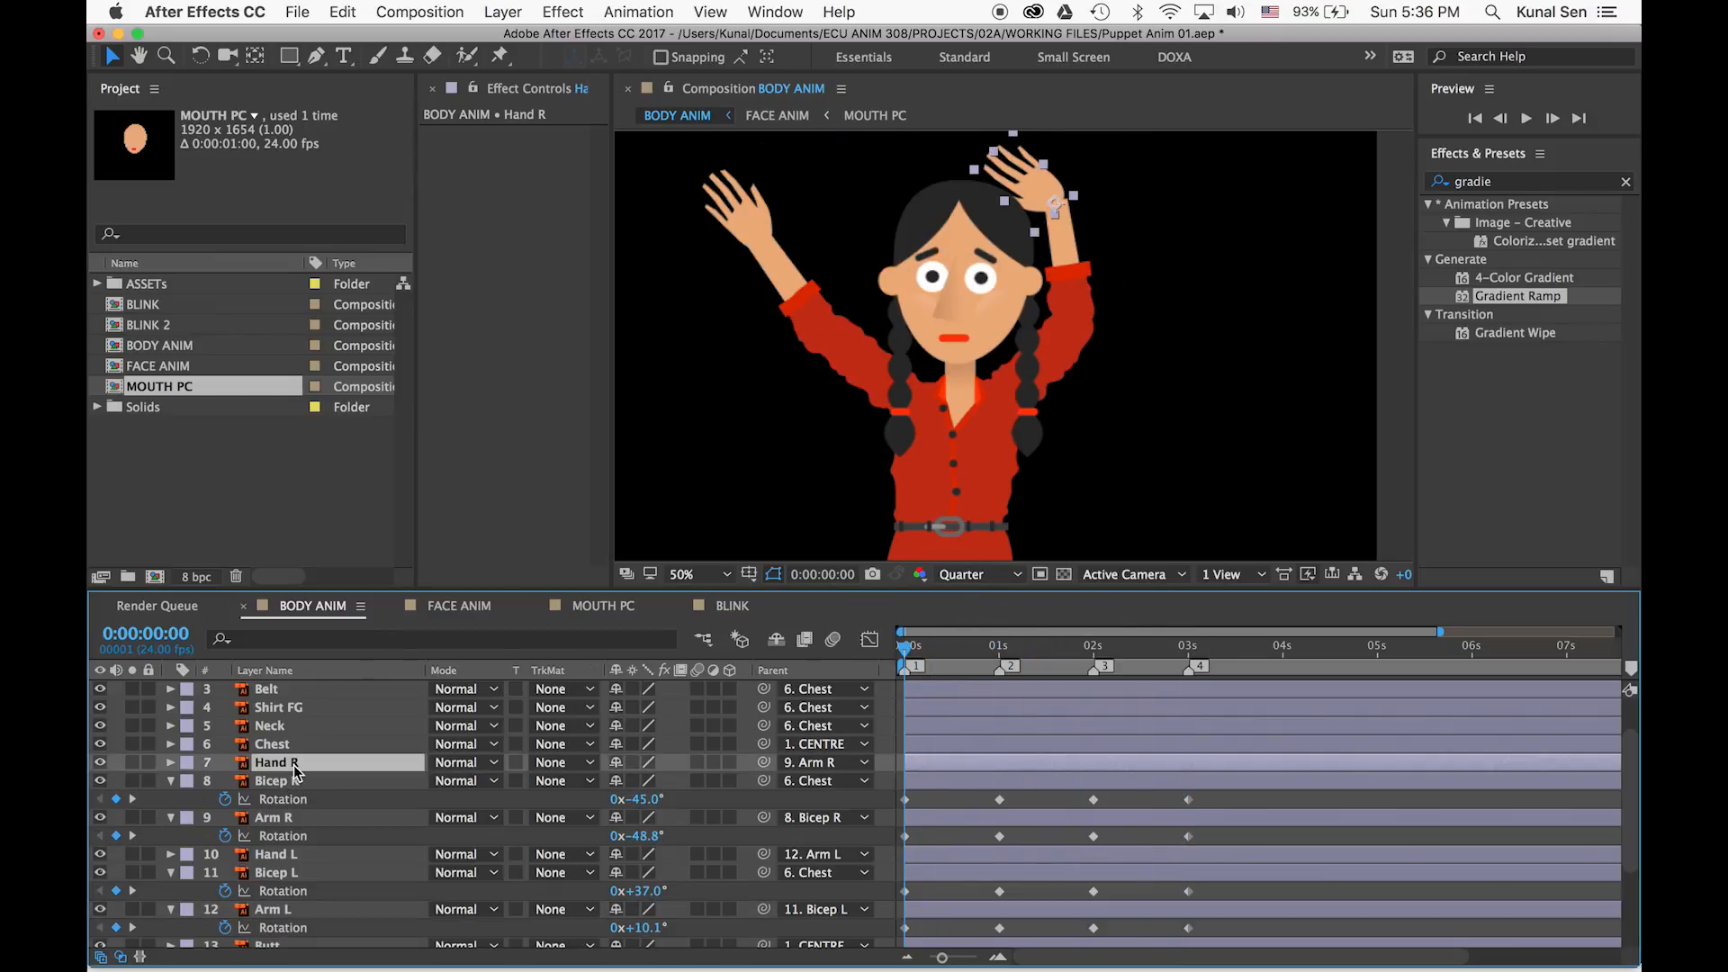
super+click(272, 854)
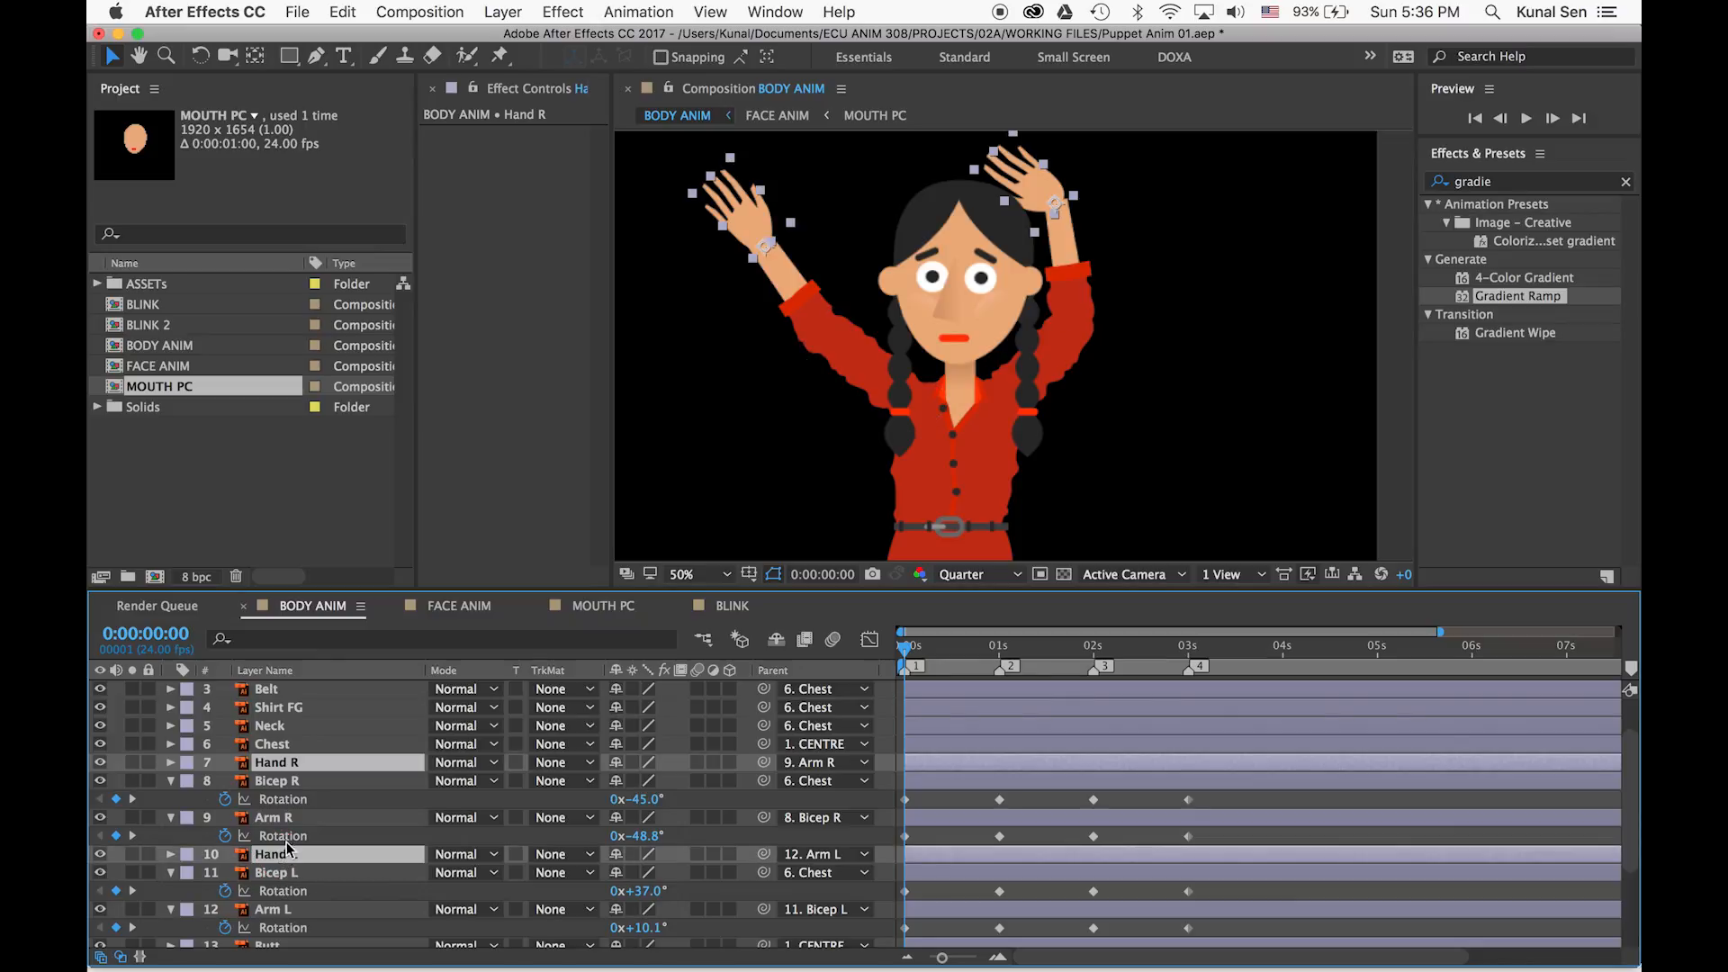
key(r)
click(225, 780)
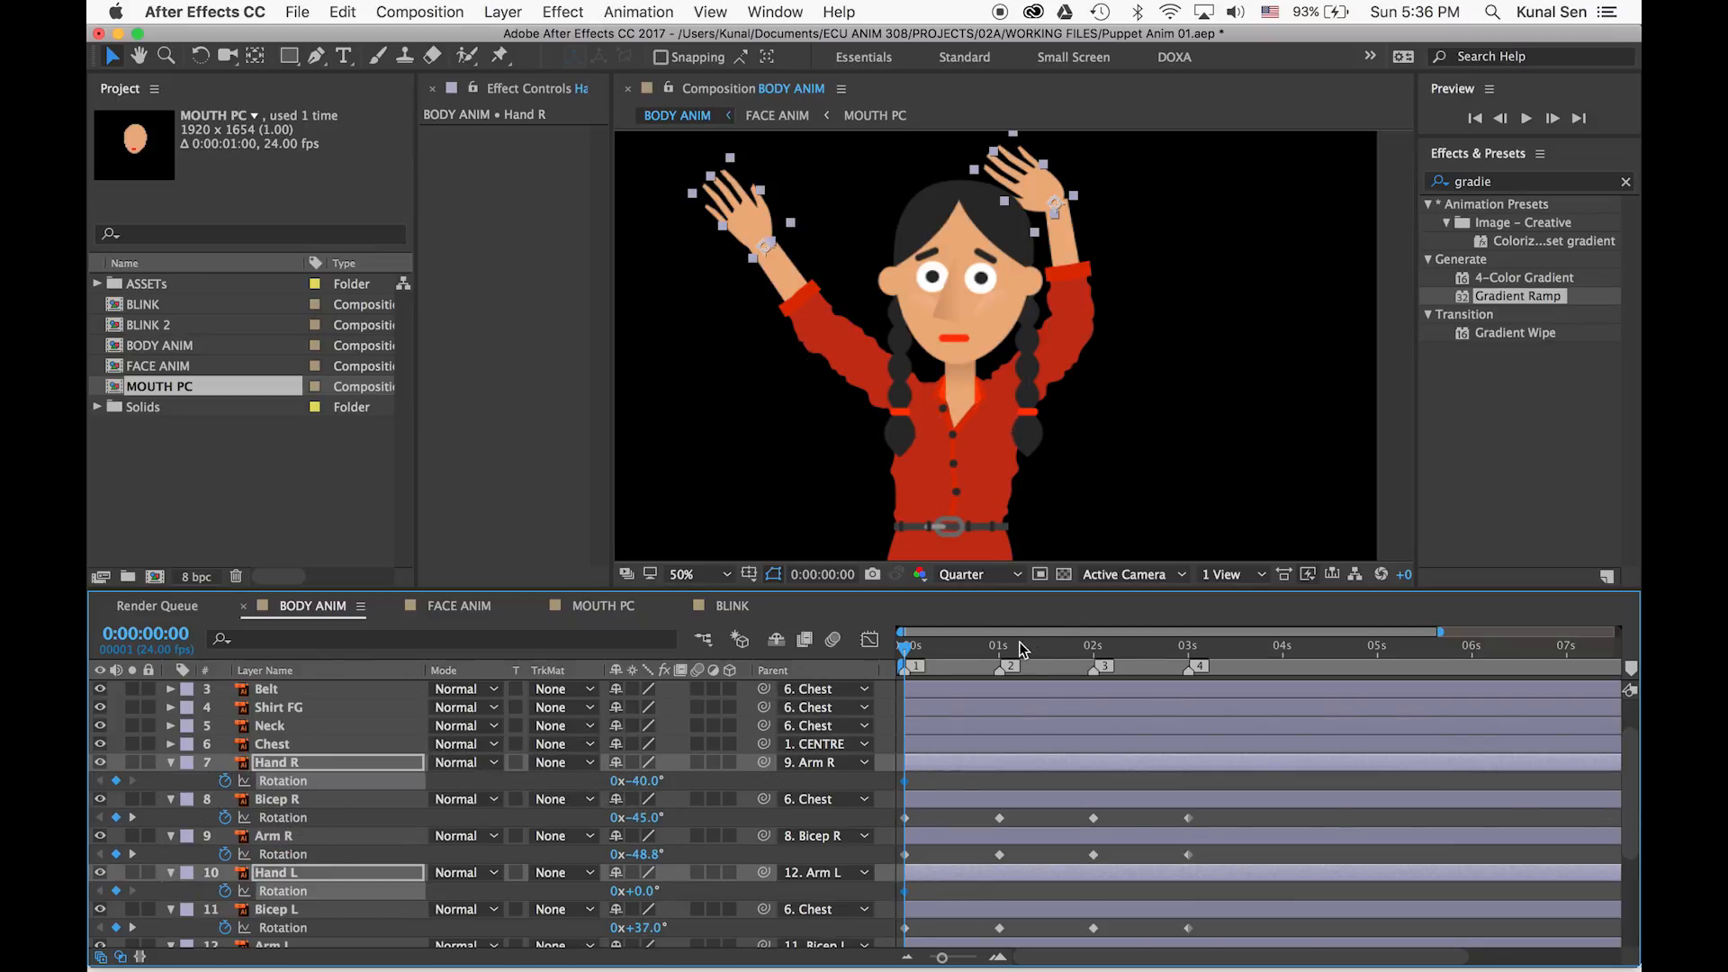
click(990, 777)
drag(645, 789, 615, 785)
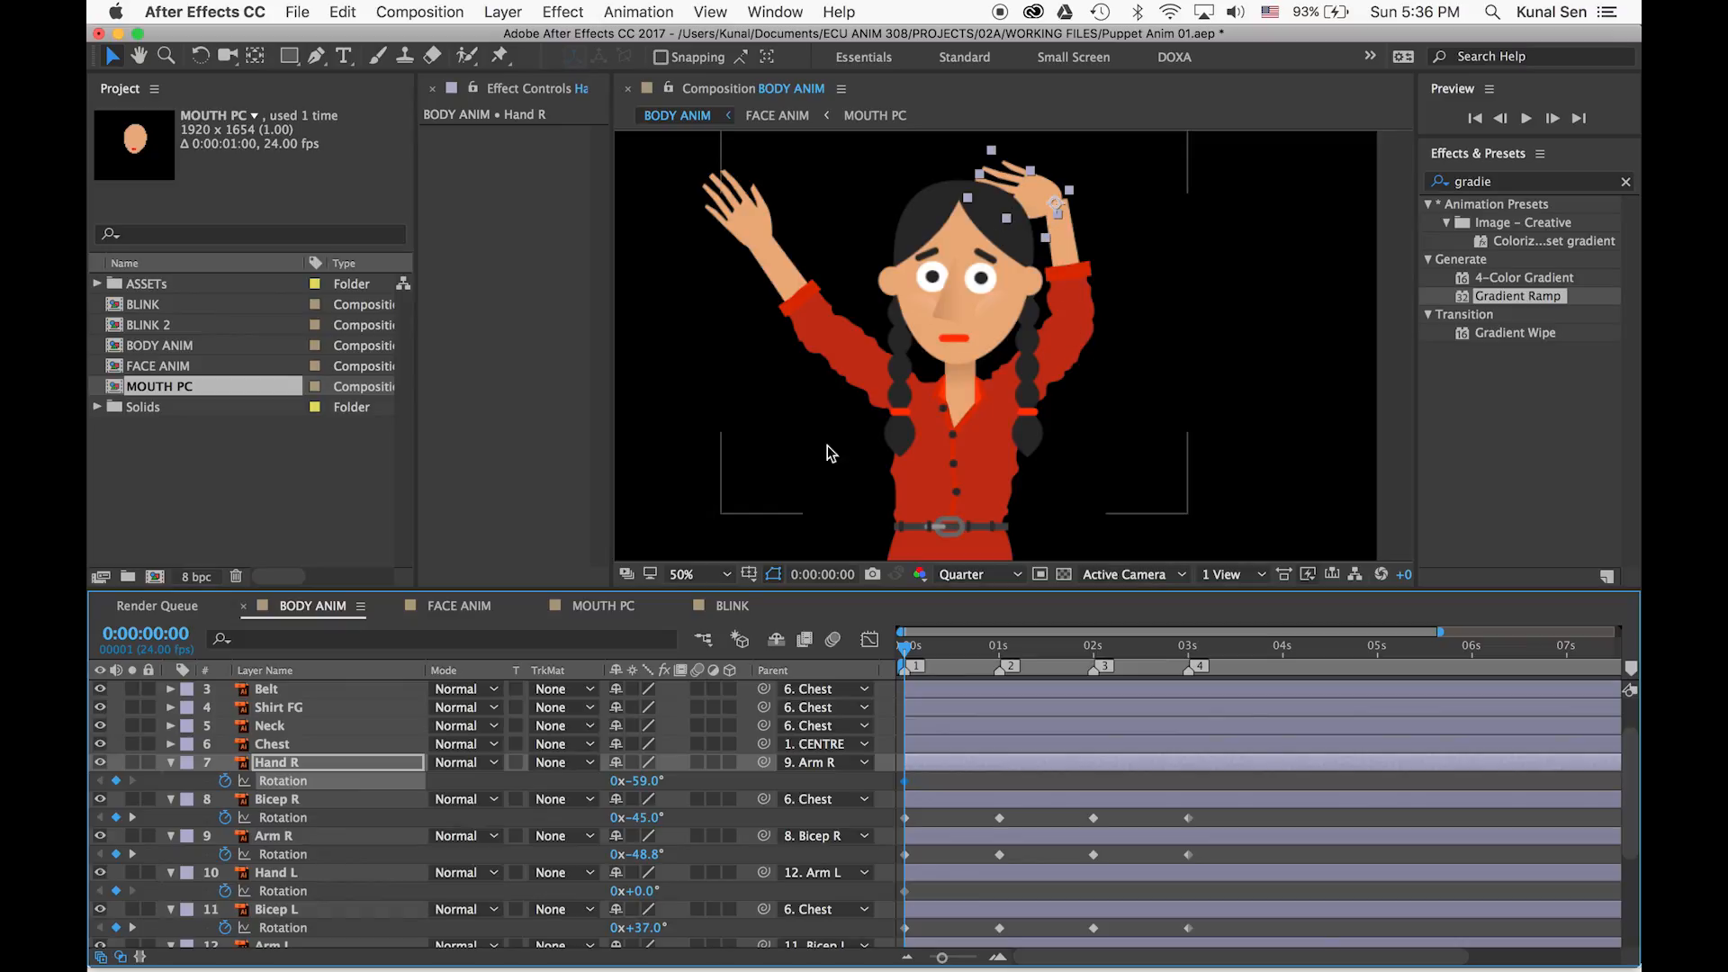
drag(648, 891, 619, 894)
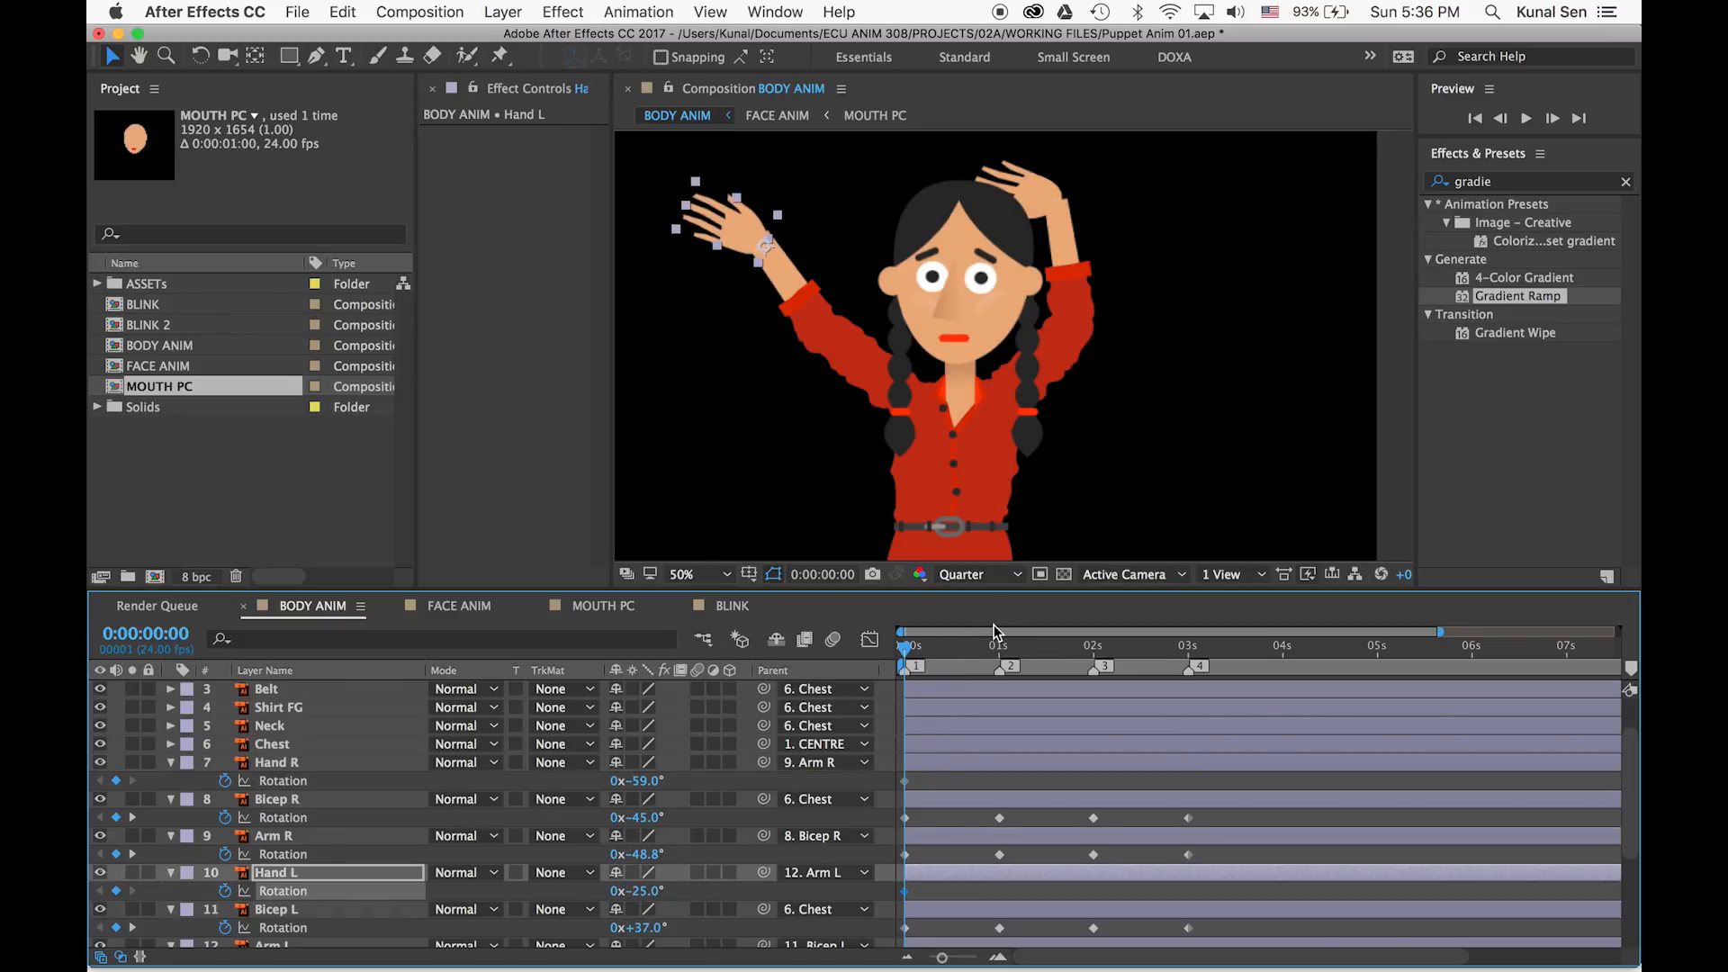
At 0:00:01:00, set Hand R's Rotation to +21° and Hand L's Rotation to +25°
drag(990, 660, 999, 654)
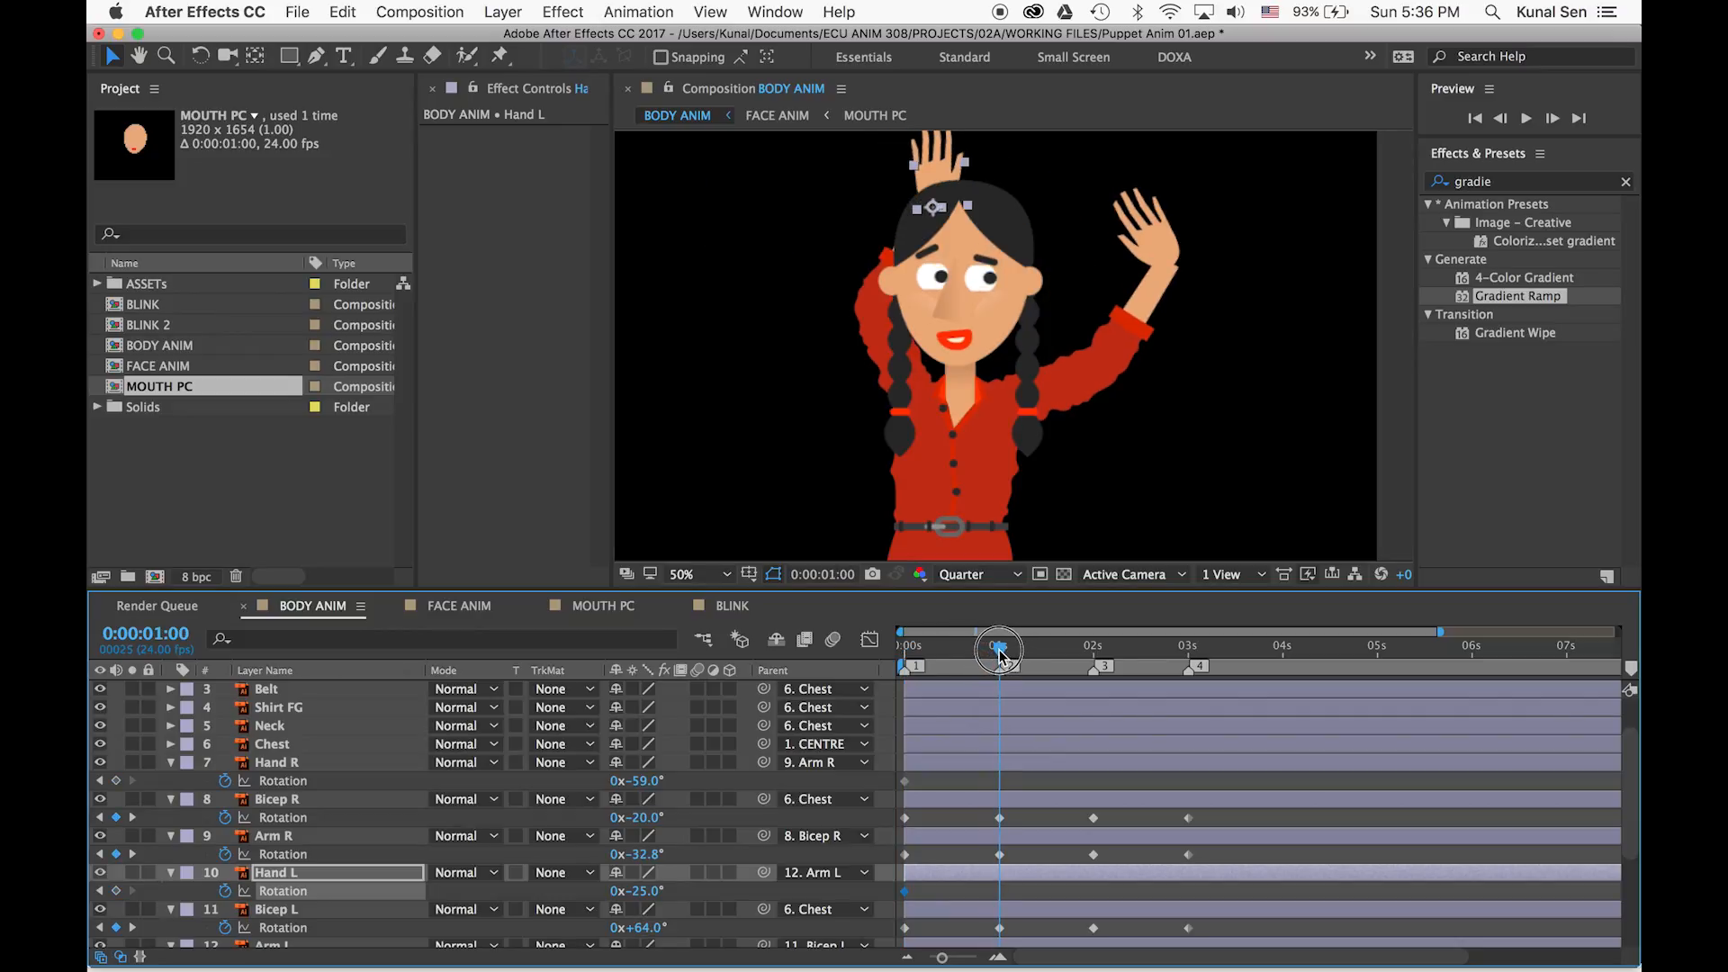
drag(633, 781, 722, 787)
drag(663, 891, 669, 891)
Copy the two Rotation keyframes of Hand R and of Hand L so they repeat from 0:00:02:00
click(1093, 650)
drag(1024, 772, 896, 790)
key(super+c)
key(super+v)
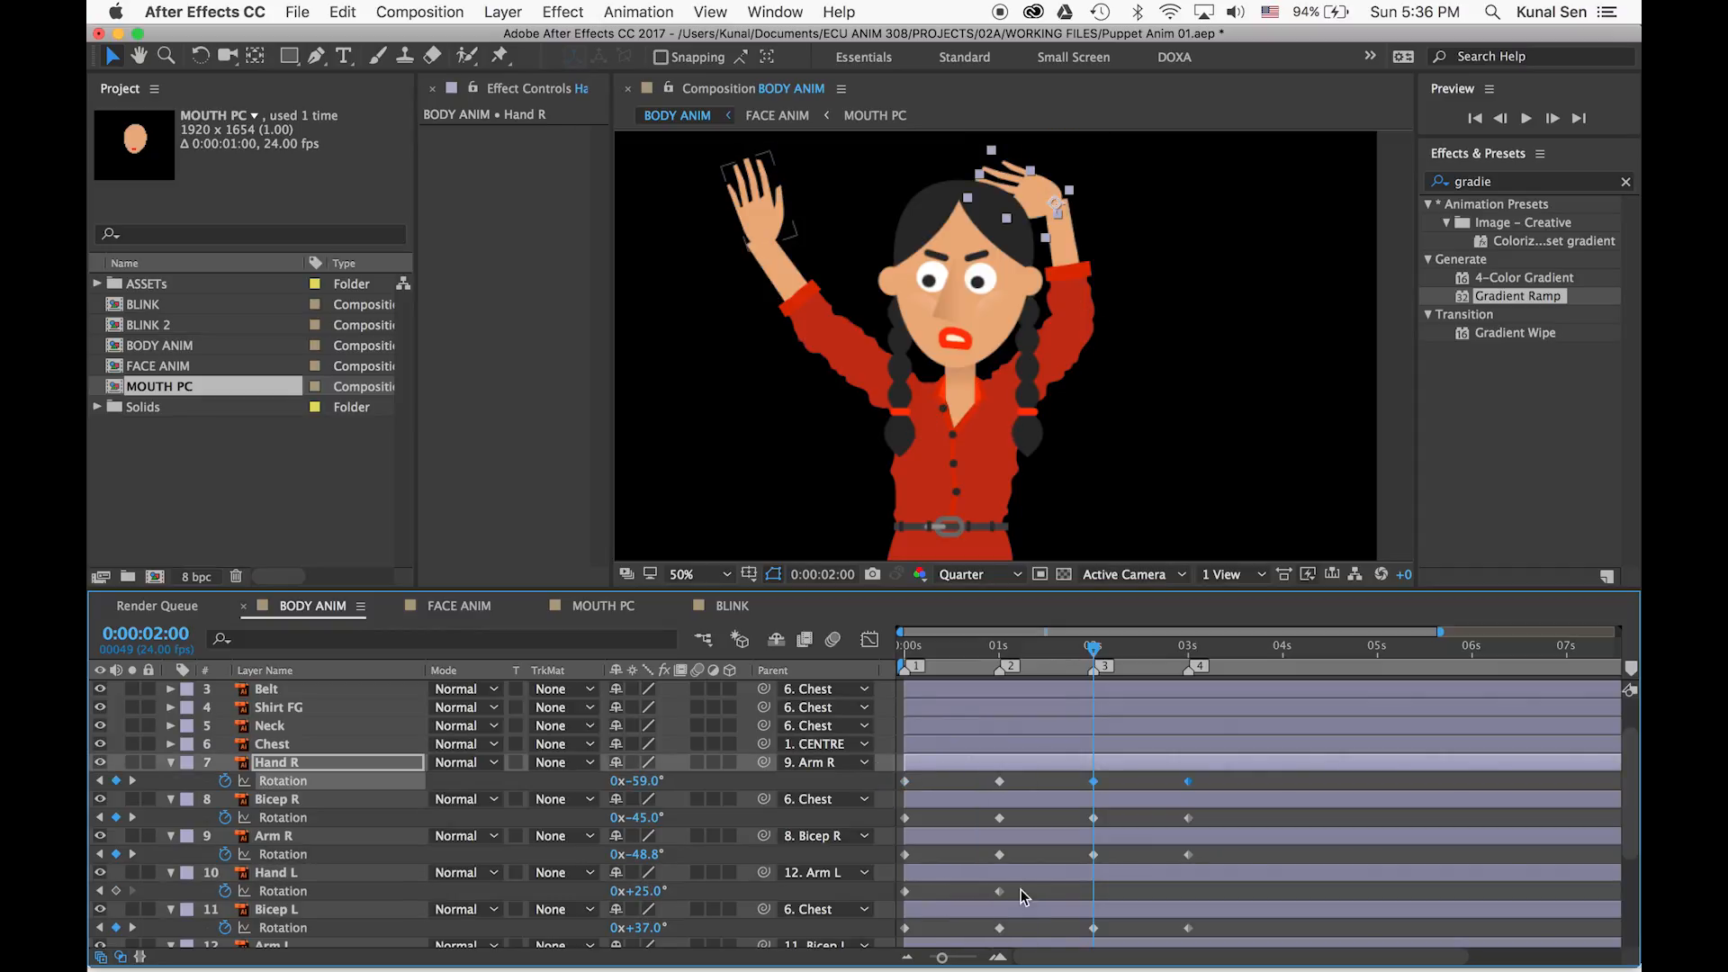
drag(1020, 895, 901, 878)
key(super+c)
key(super+v)
Offset all Arm R and Arm L Rotation keyframes about 11 frames later so the forearms lag behind the biceps
drag(1024, 650, 878, 664)
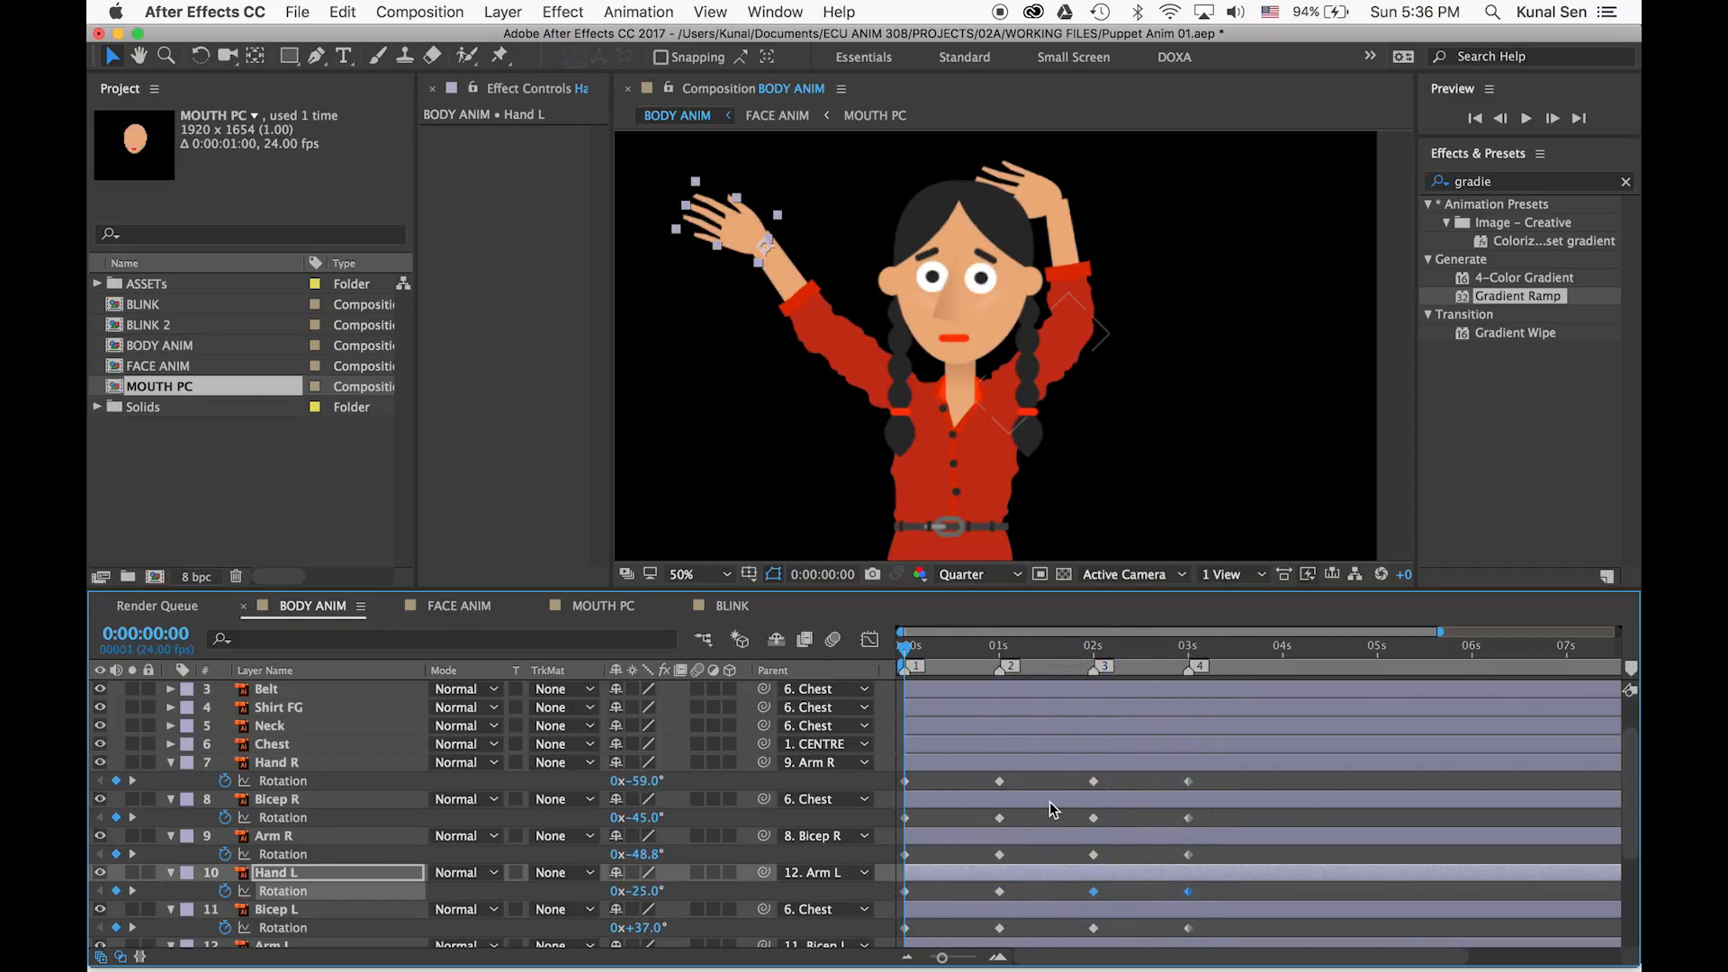
click(326, 808)
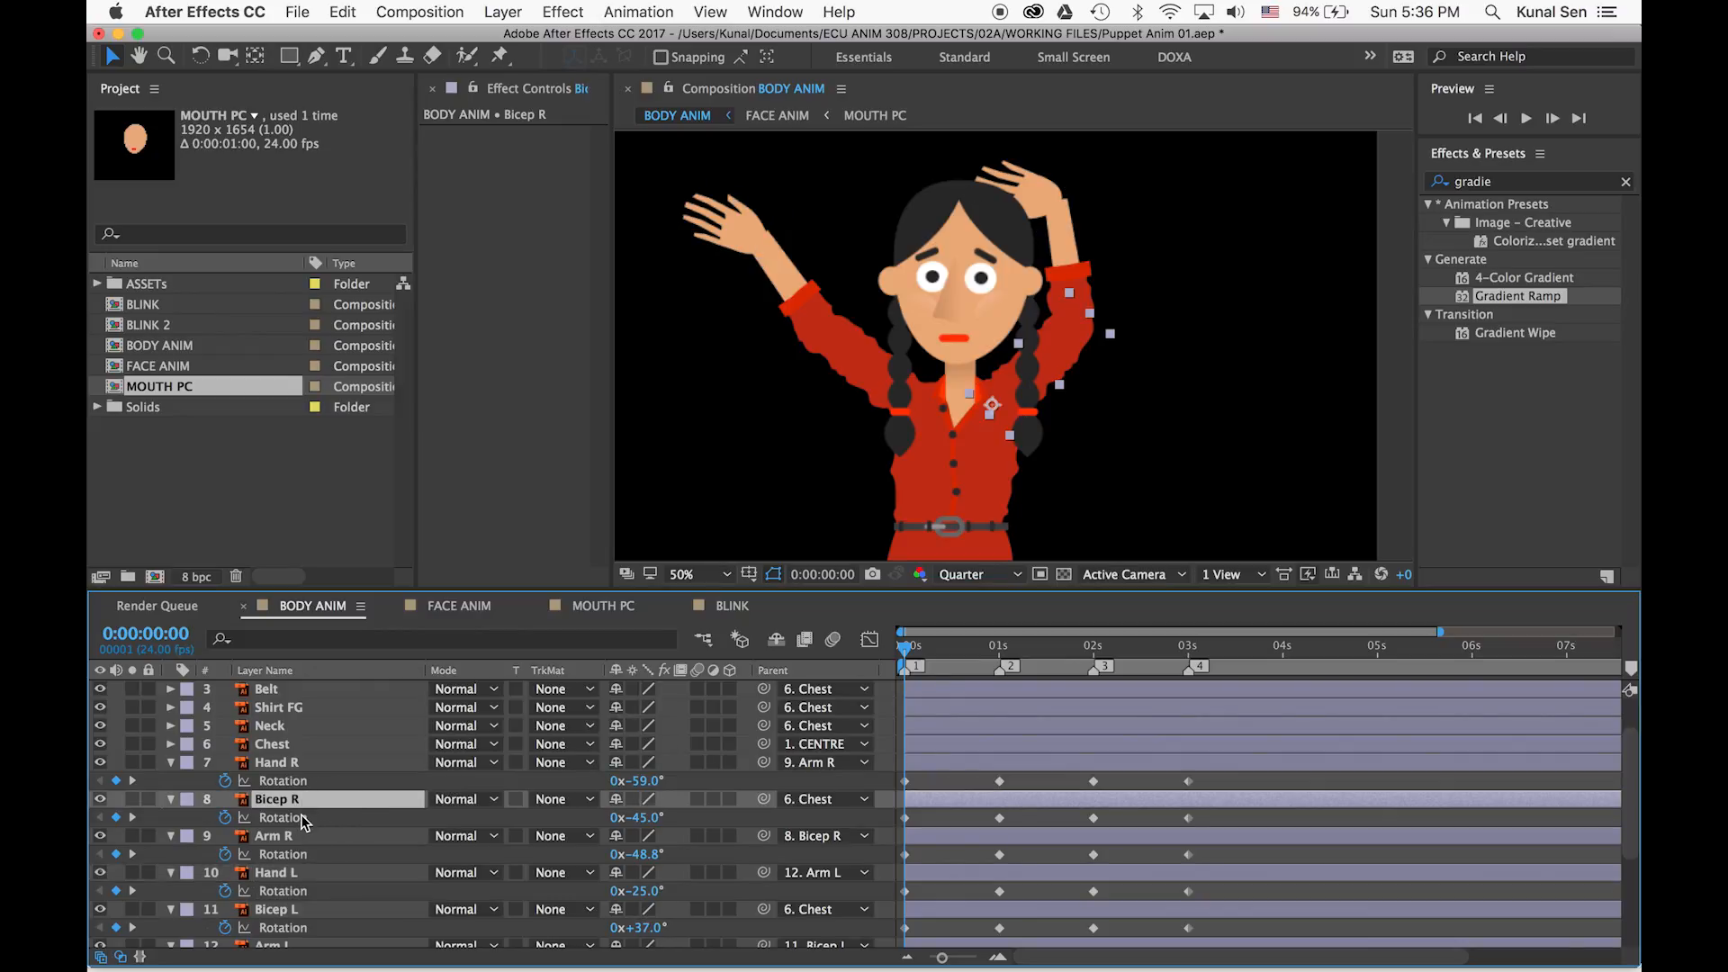
click(299, 839)
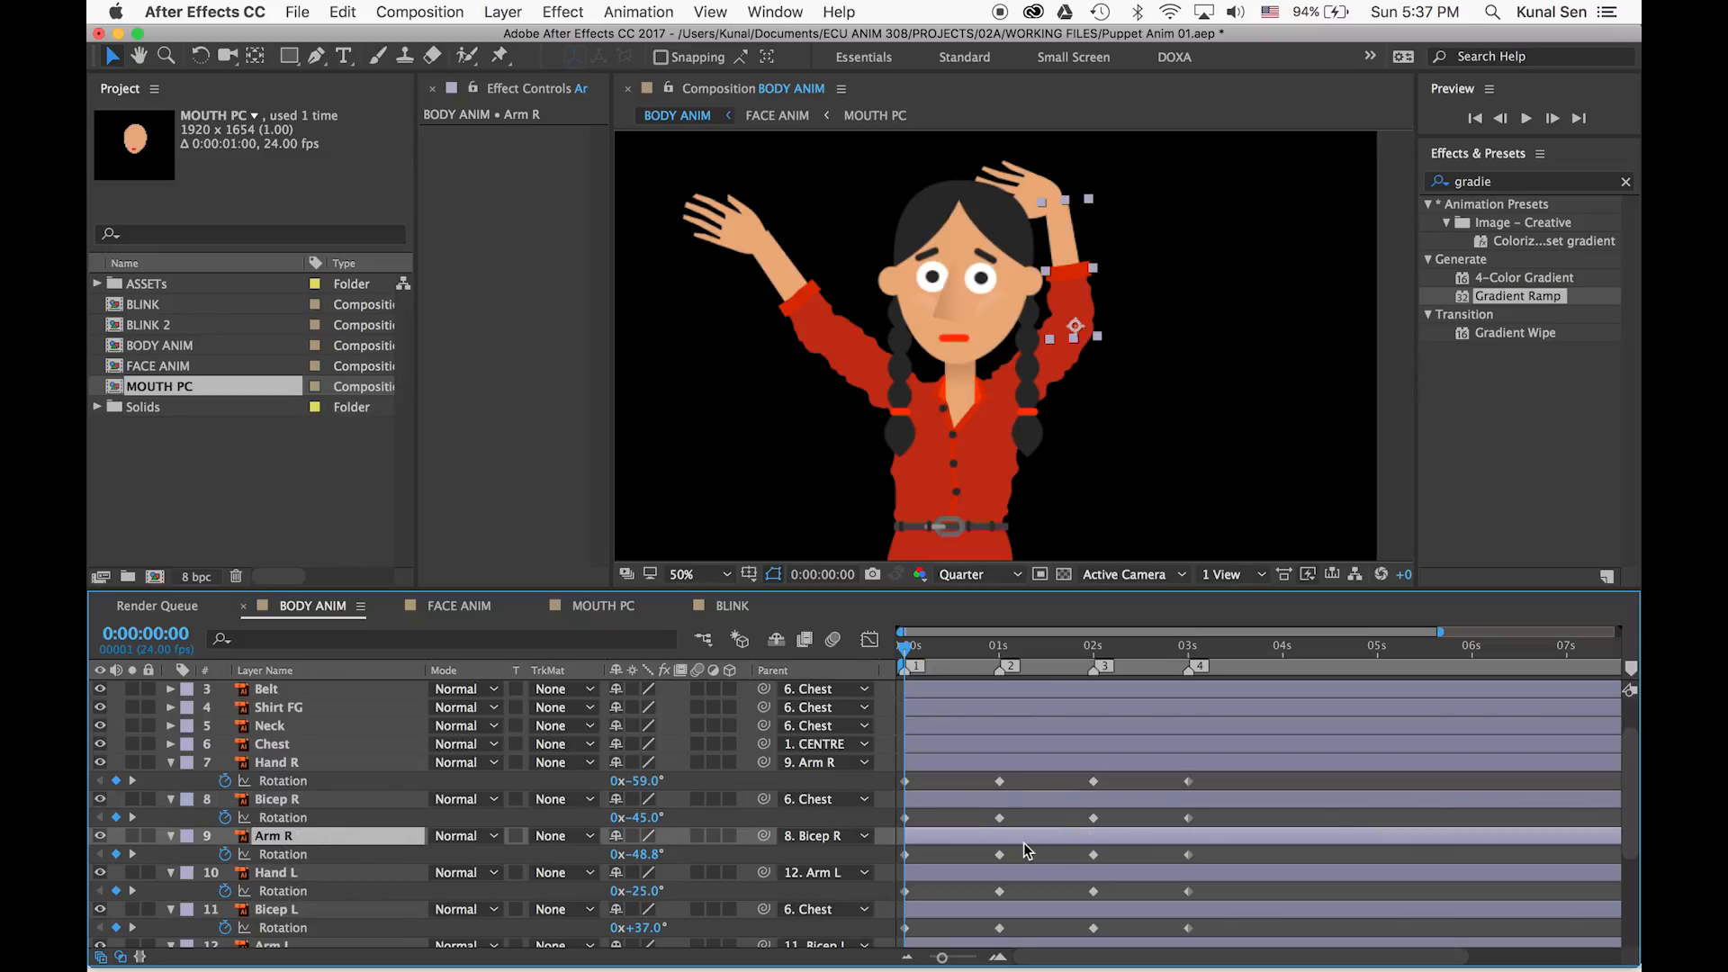
drag(1223, 850, 896, 867)
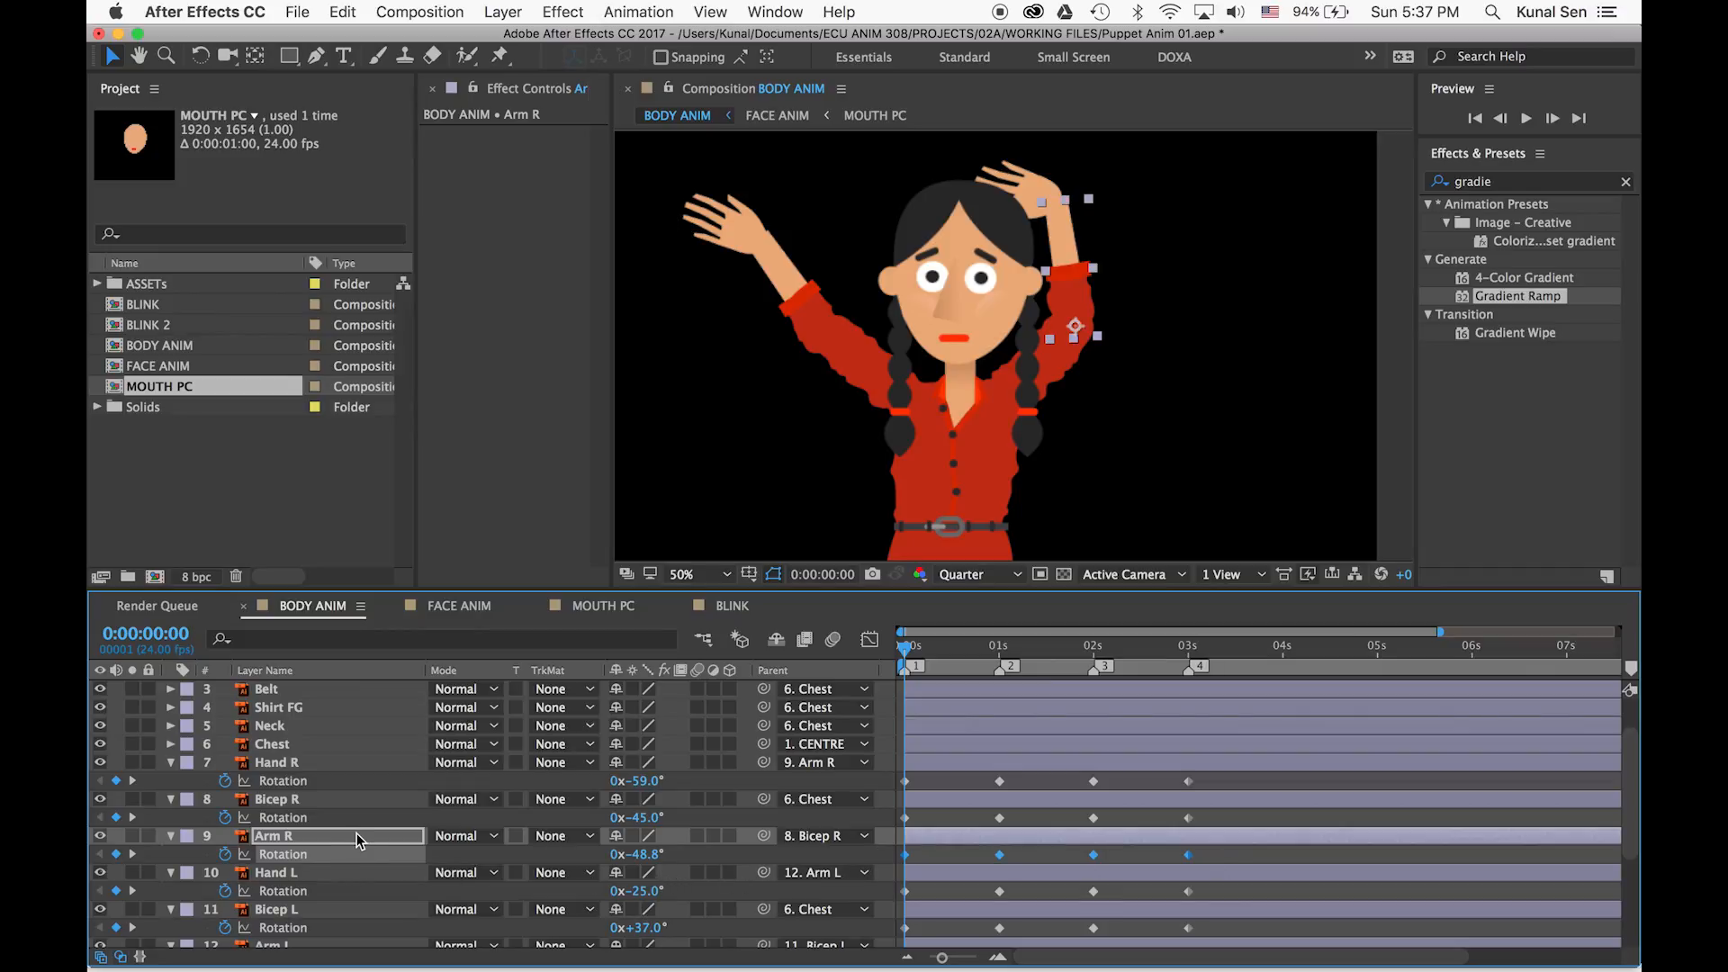
scroll(342, 837, down, 2)
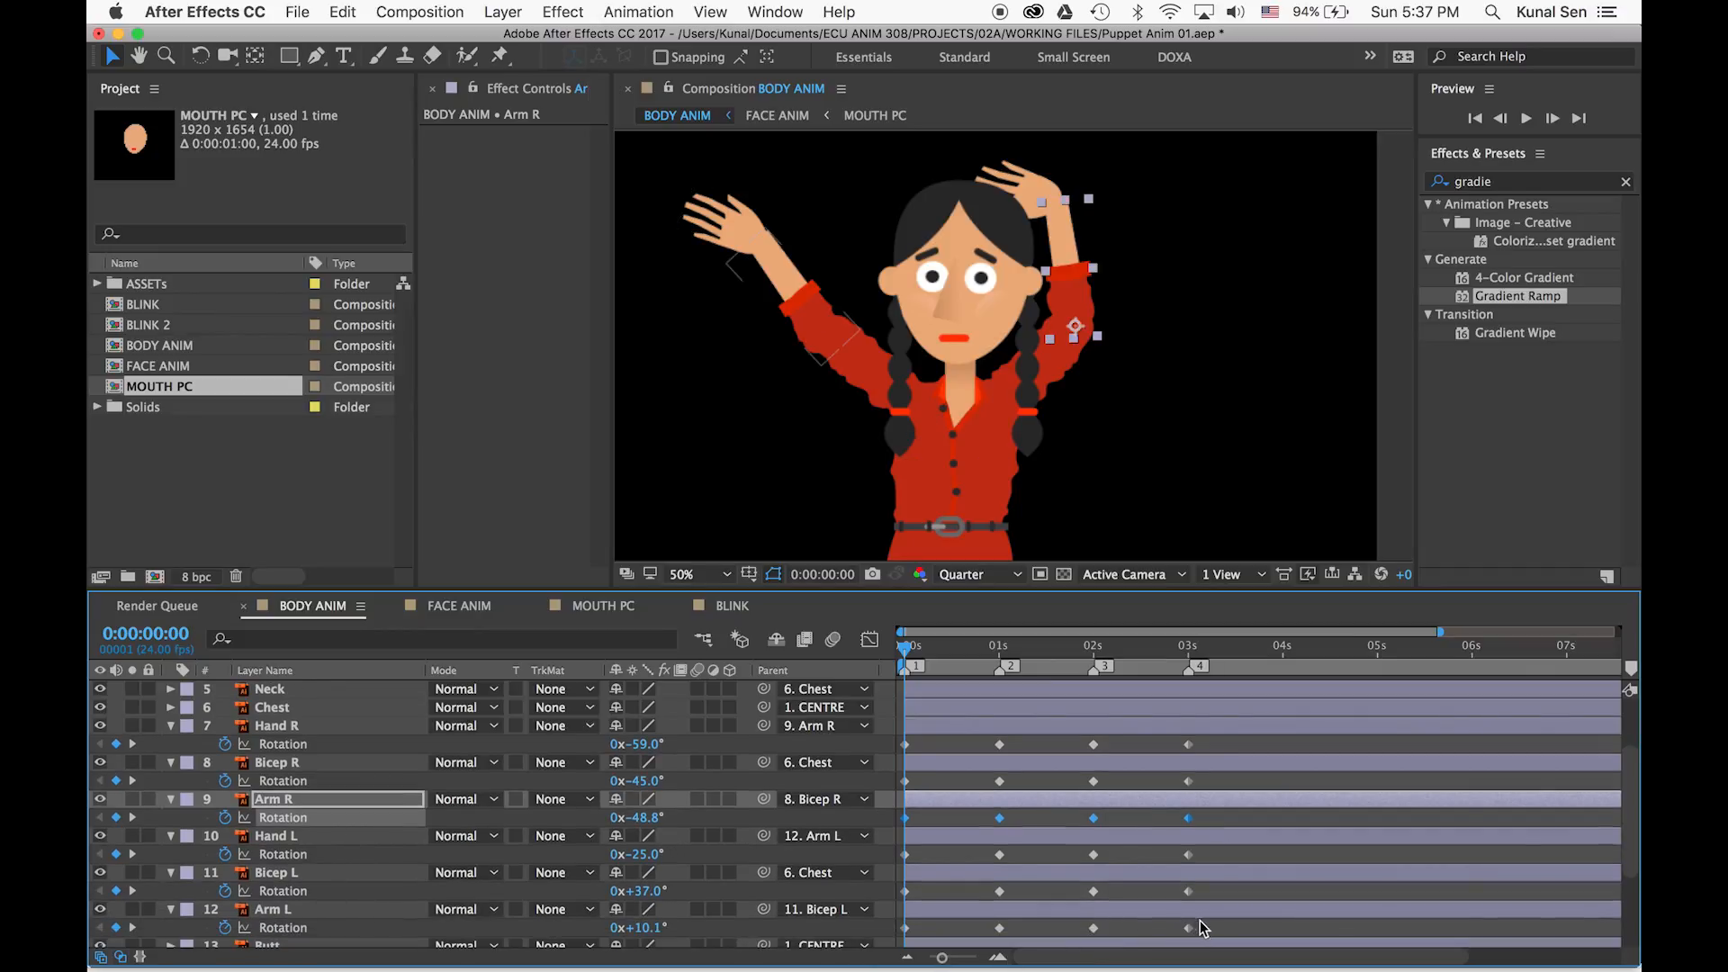
drag(1220, 927, 879, 931)
drag(904, 820, 919, 820)
drag(903, 650, 939, 680)
drag(922, 824, 951, 825)
mouse_move(940, 647)
mouse_down()
mouse_move(891, 645)
mouse_move(1092, 645)
mouse_move(882, 649)
mouse_move(955, 652)
mouse_up()
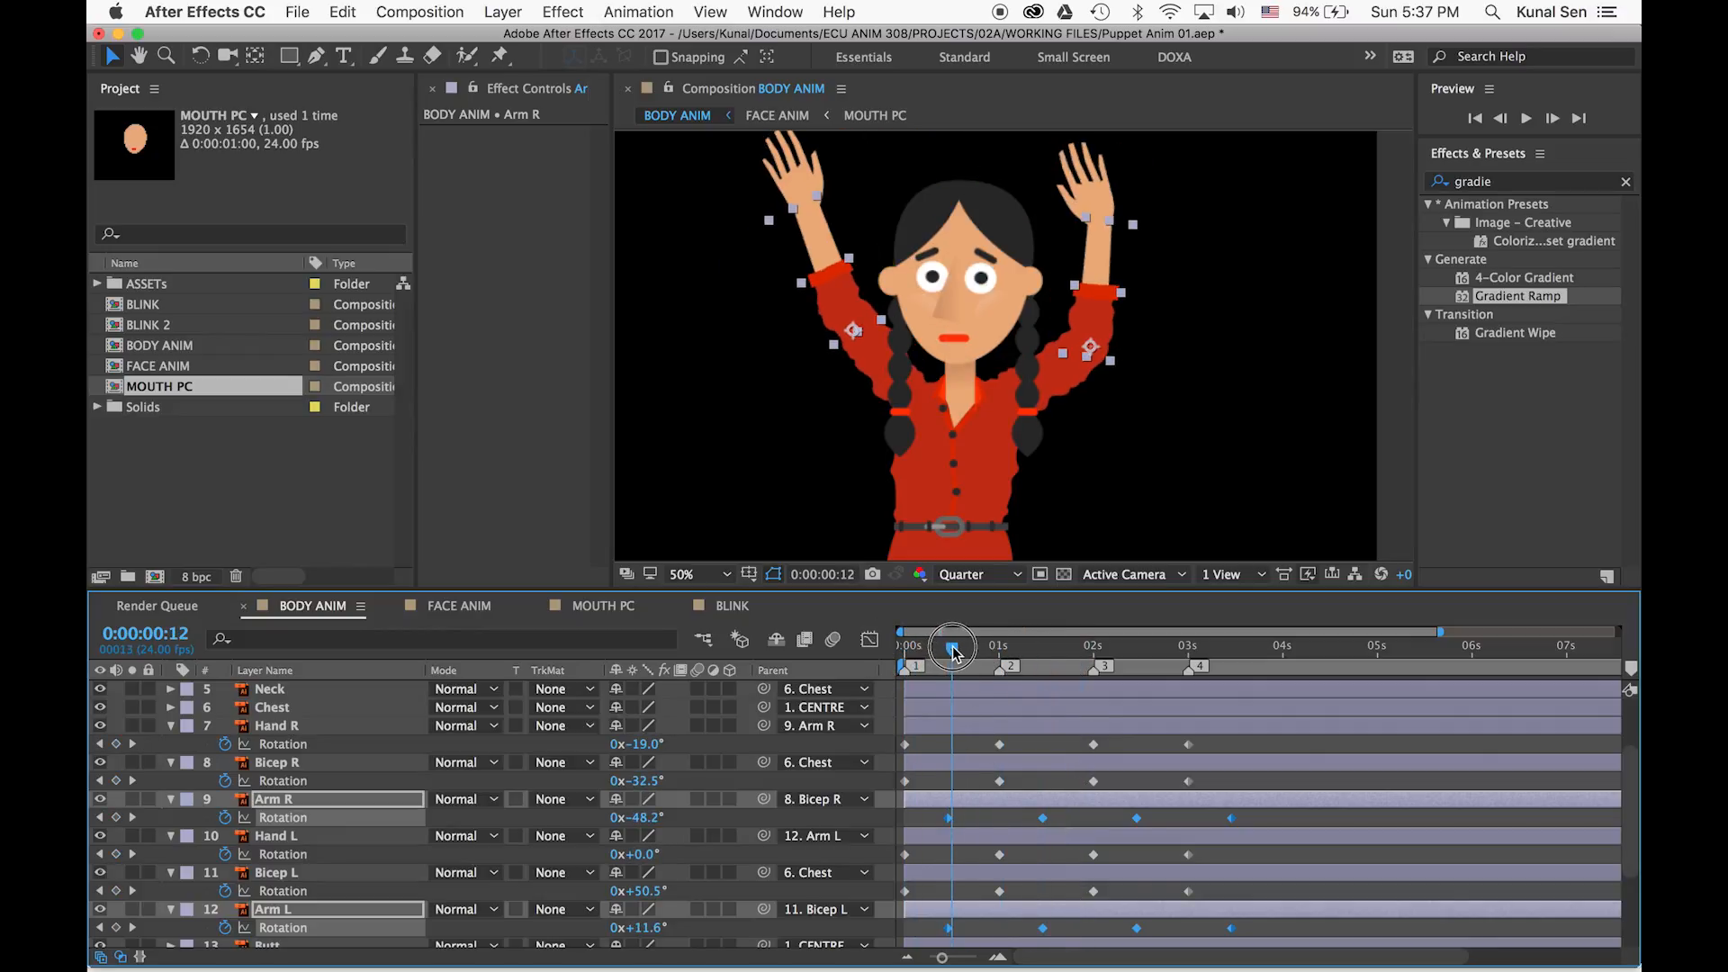
Offset all Hand R and Hand L Rotation keyframes about 18 frames later so the hands lag behind the forearms
click(335, 730)
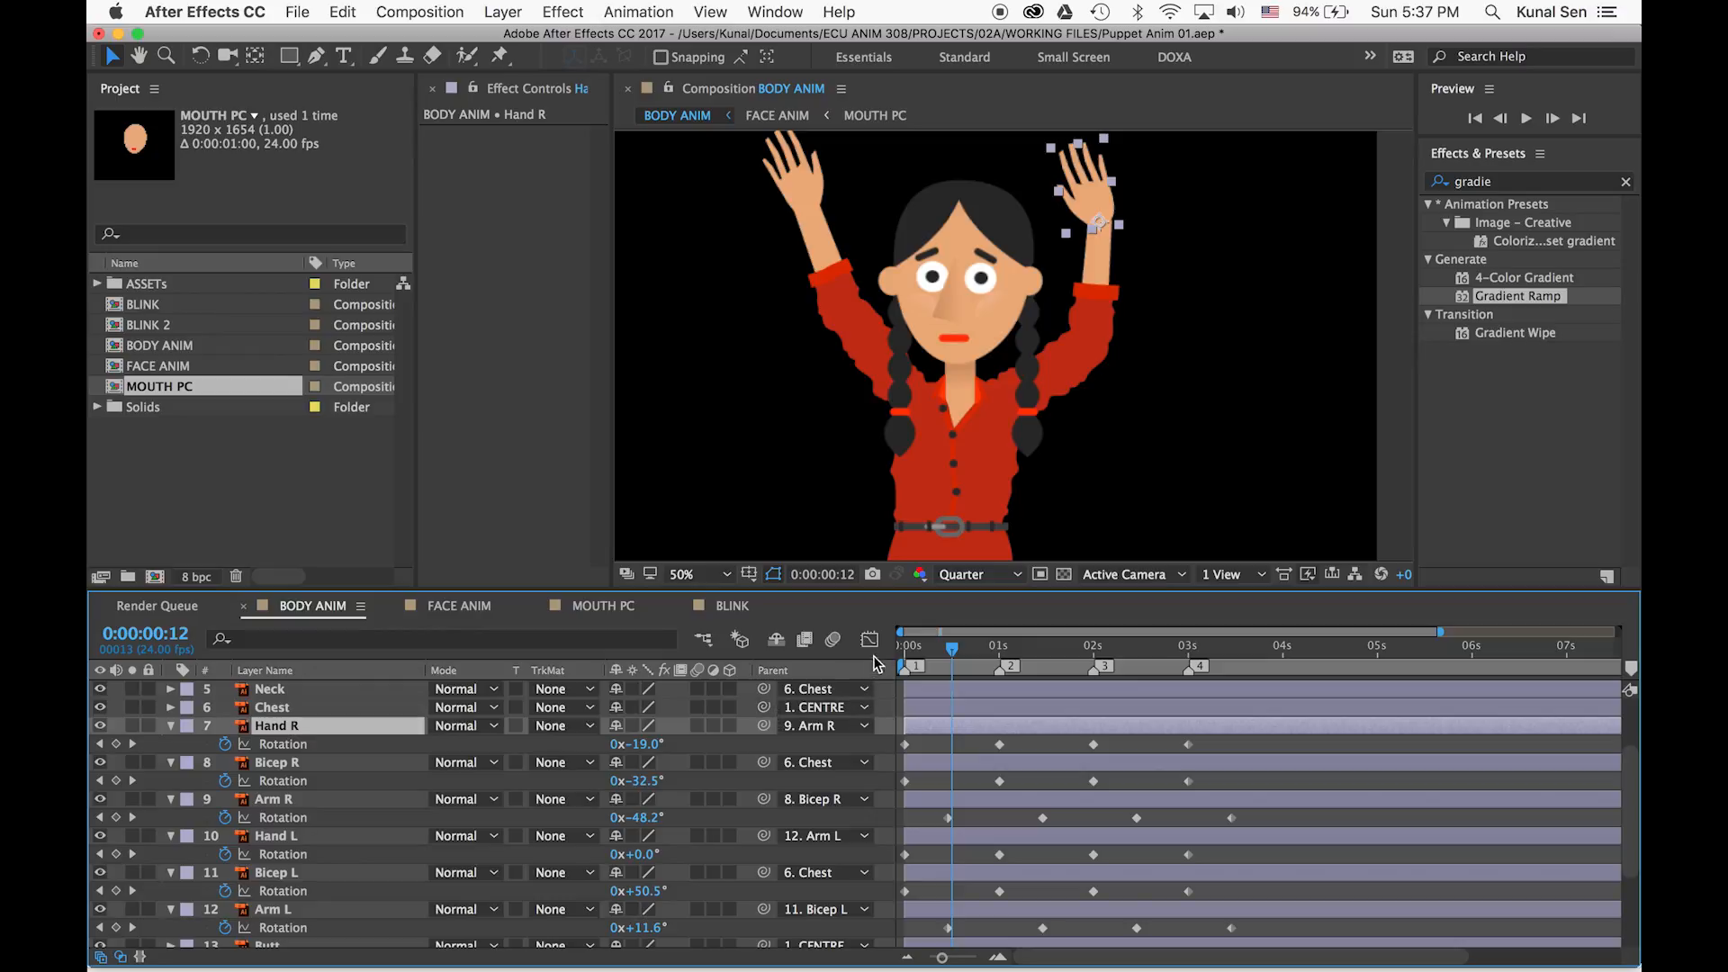
drag(965, 652, 1002, 649)
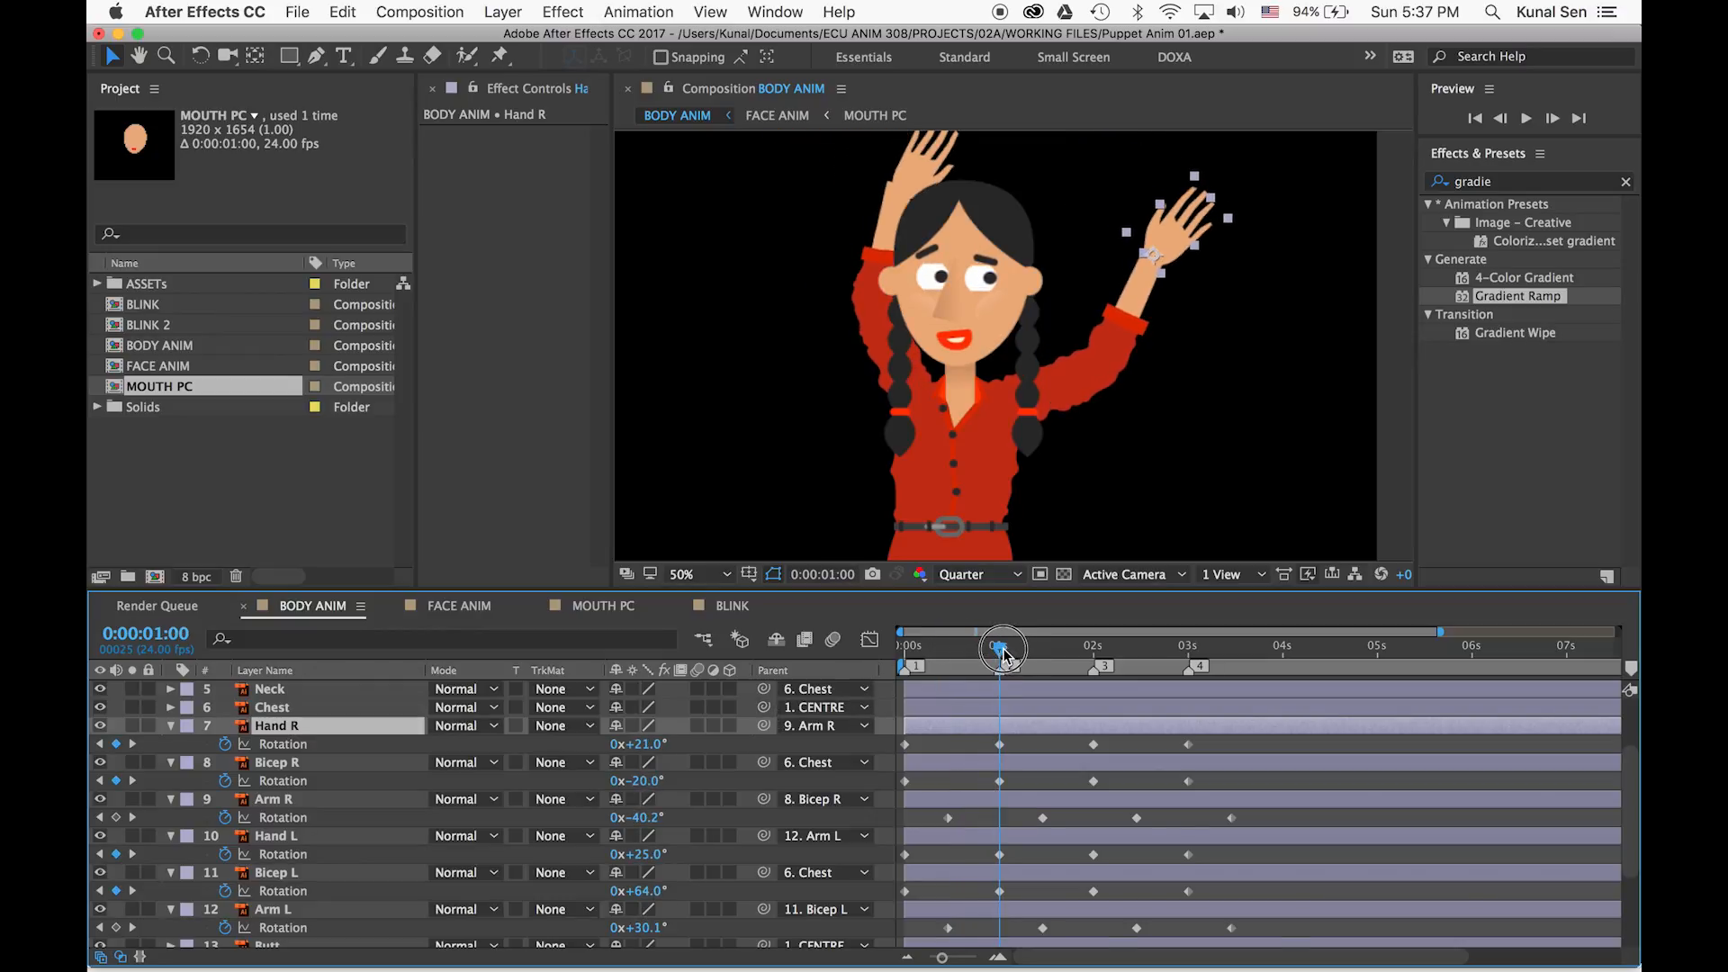
drag(1217, 742, 864, 783)
scroll(1007, 849, down, 1)
scroll(1001, 849, down, 1)
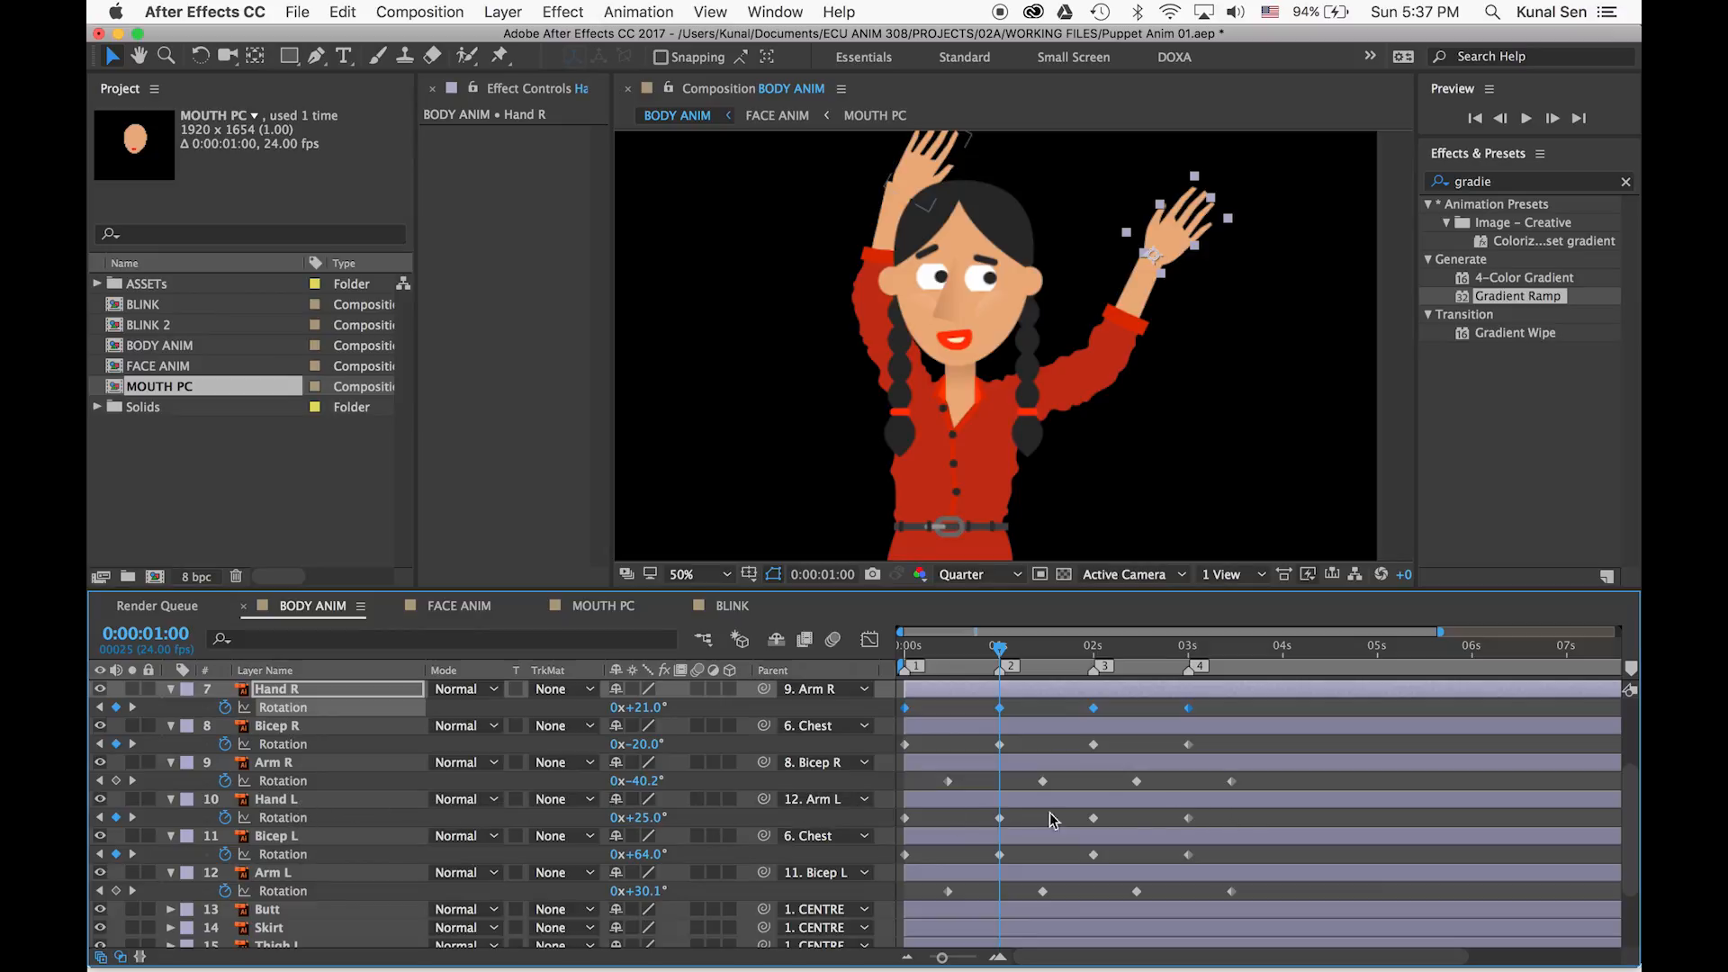
drag(1217, 821, 891, 821)
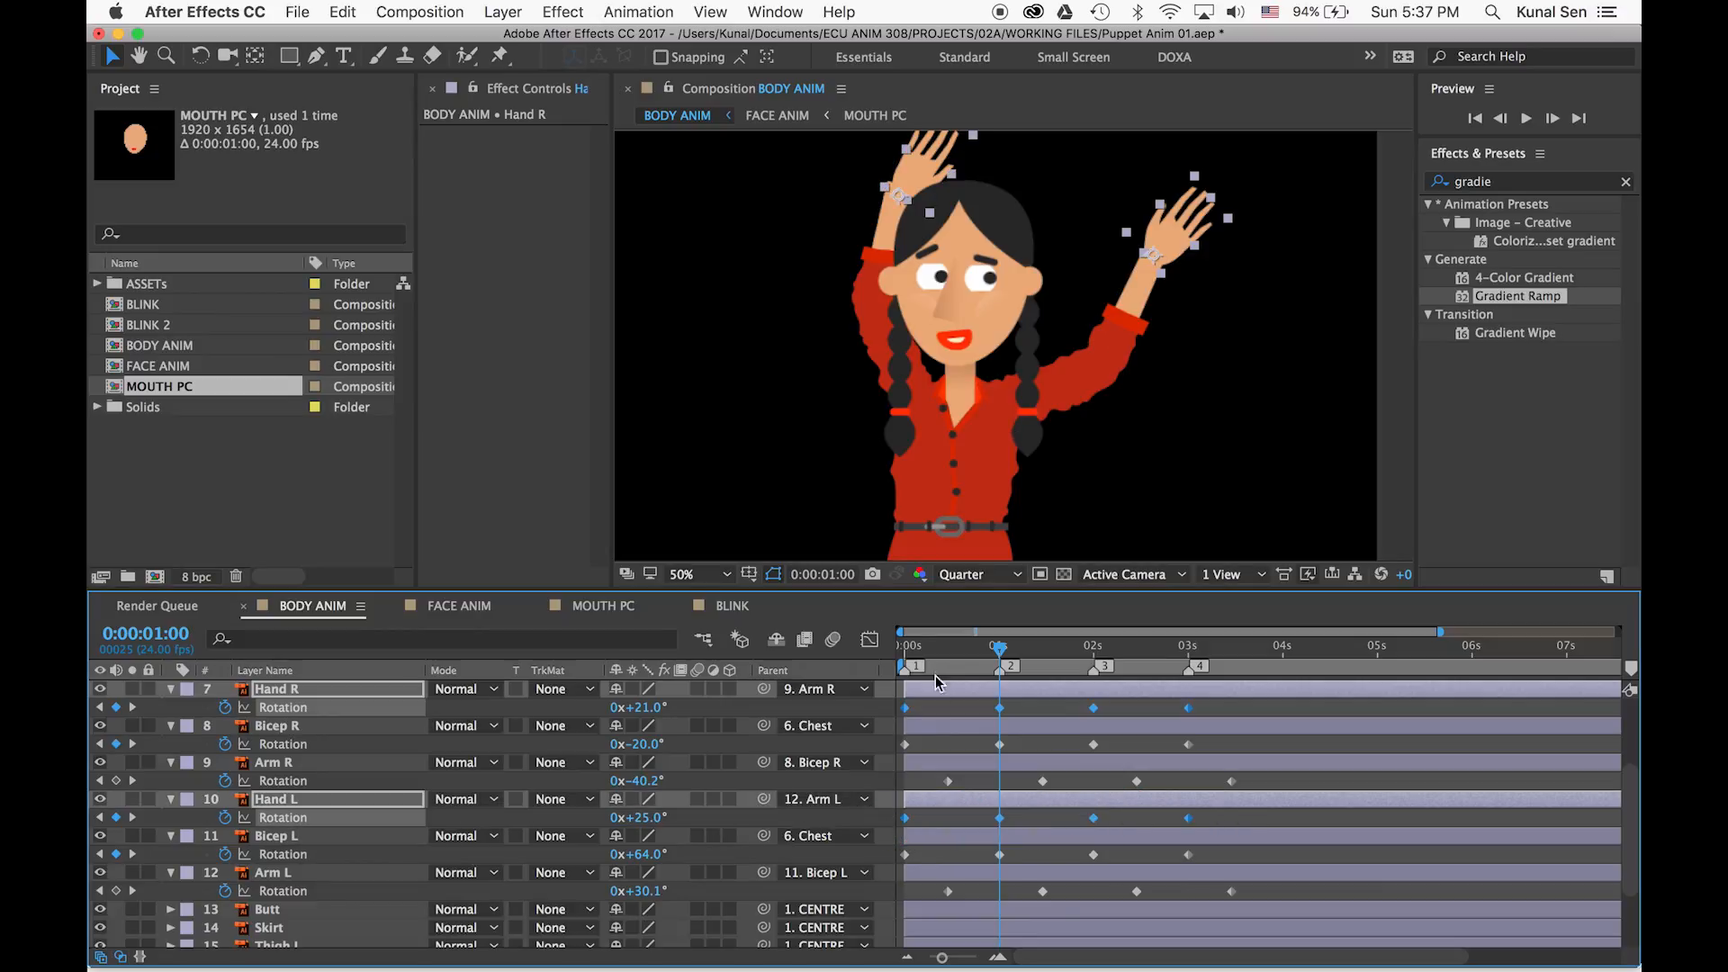
drag(907, 712, 979, 726)
drag(995, 646, 1017, 740)
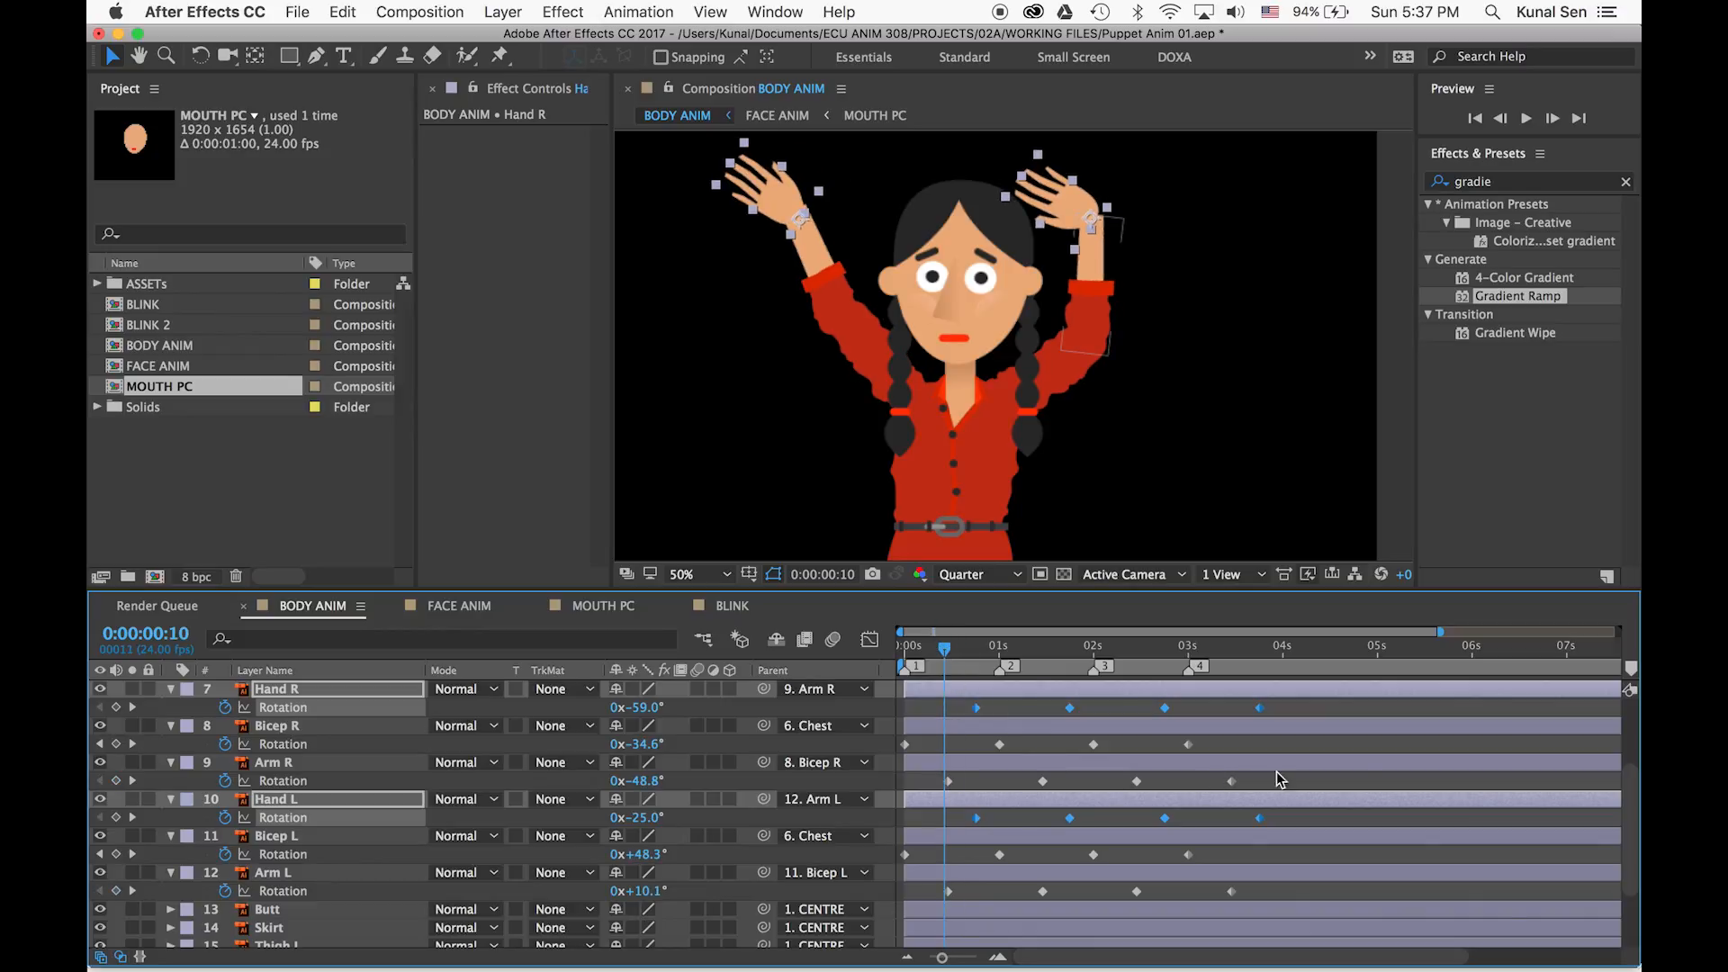
Shift all Arm R and Arm L Rotation keyframes about 2 frames earlier and play back the motion
drag(1263, 778, 891, 811)
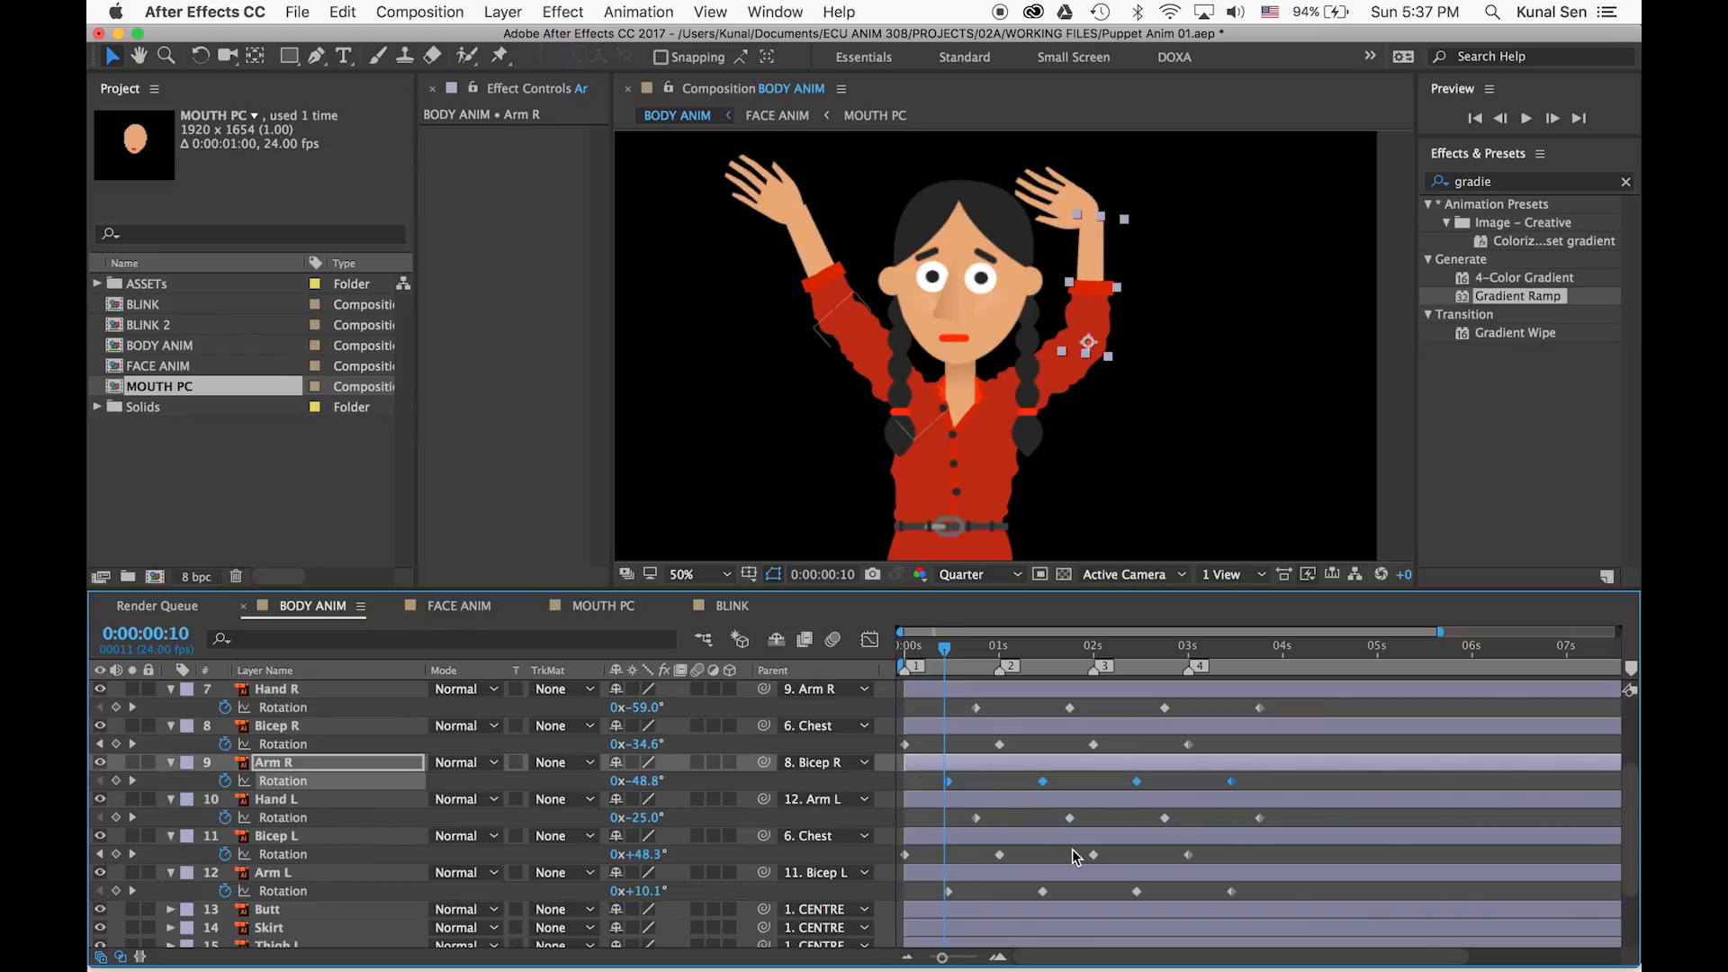
scroll(1074, 854, up, 1)
scroll(1074, 853, up, 3)
scroll(1076, 852, down, 3)
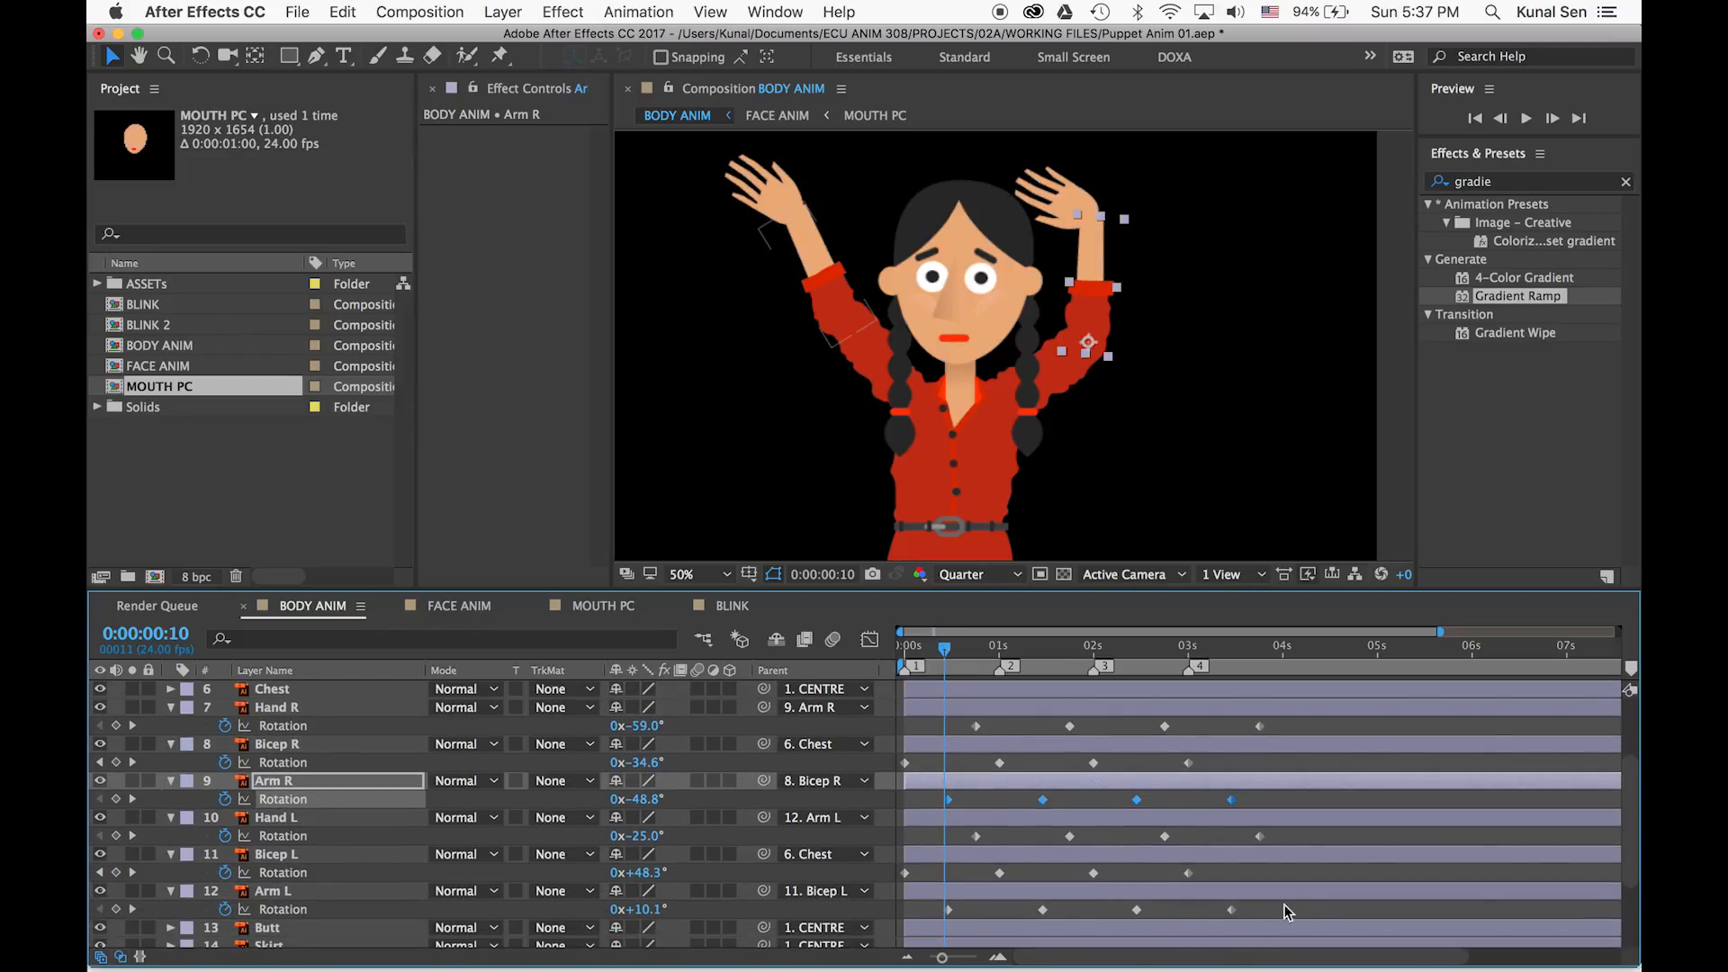
drag(1241, 910, 931, 923)
drag(948, 801, 940, 802)
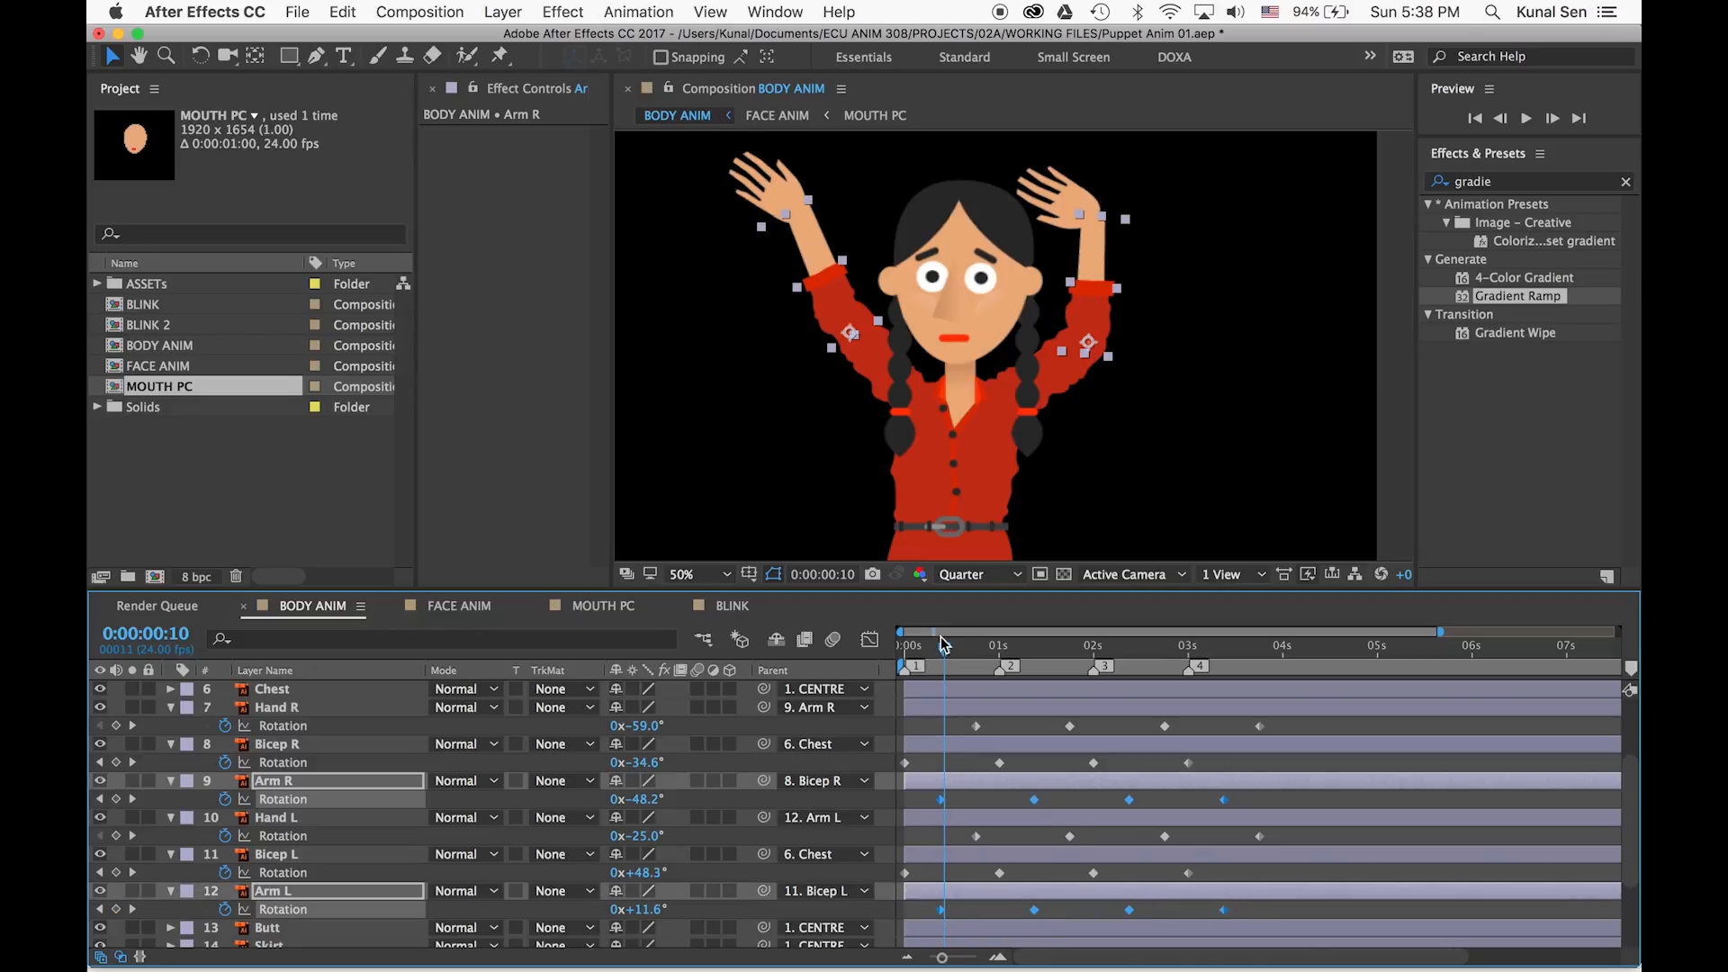
key(space)
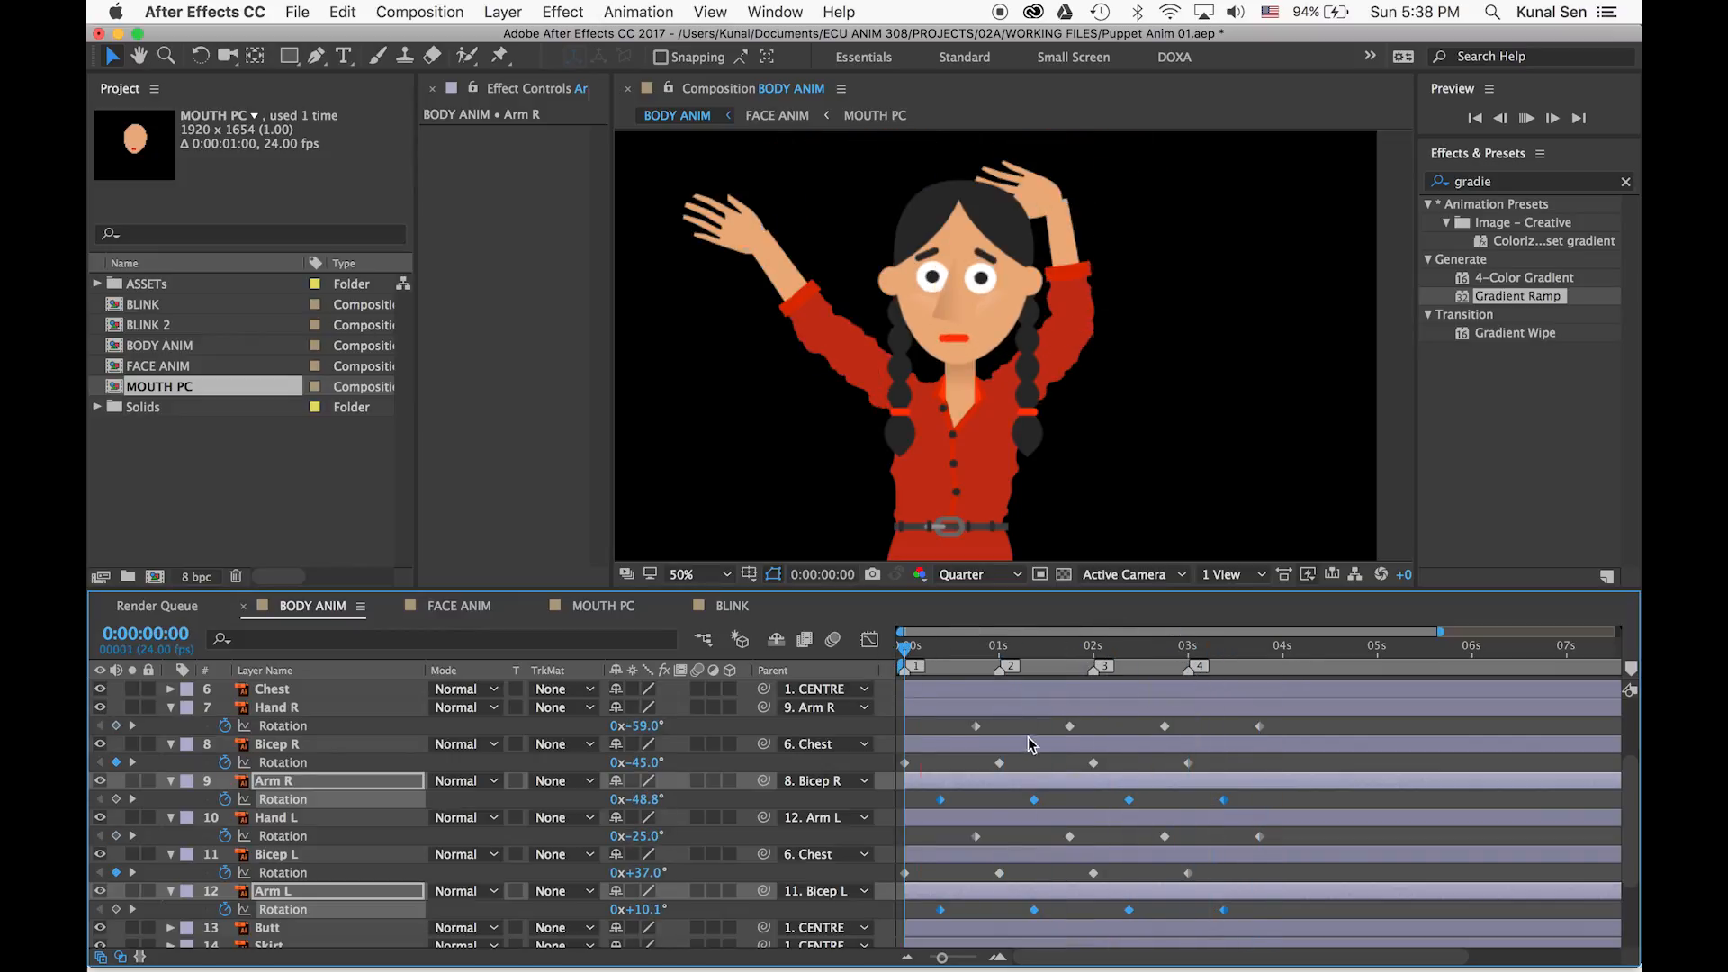
Move the Hand R and Hand L layers above the Head layer, directly below CENTRE
click(1283, 710)
drag(1283, 707, 1014, 637)
scroll(320, 675, up, 2)
click(297, 780)
click(961, 648)
drag(960, 644, 892, 640)
drag(276, 780, 280, 717)
drag(277, 926, 279, 765)
drag(905, 646, 862, 690)
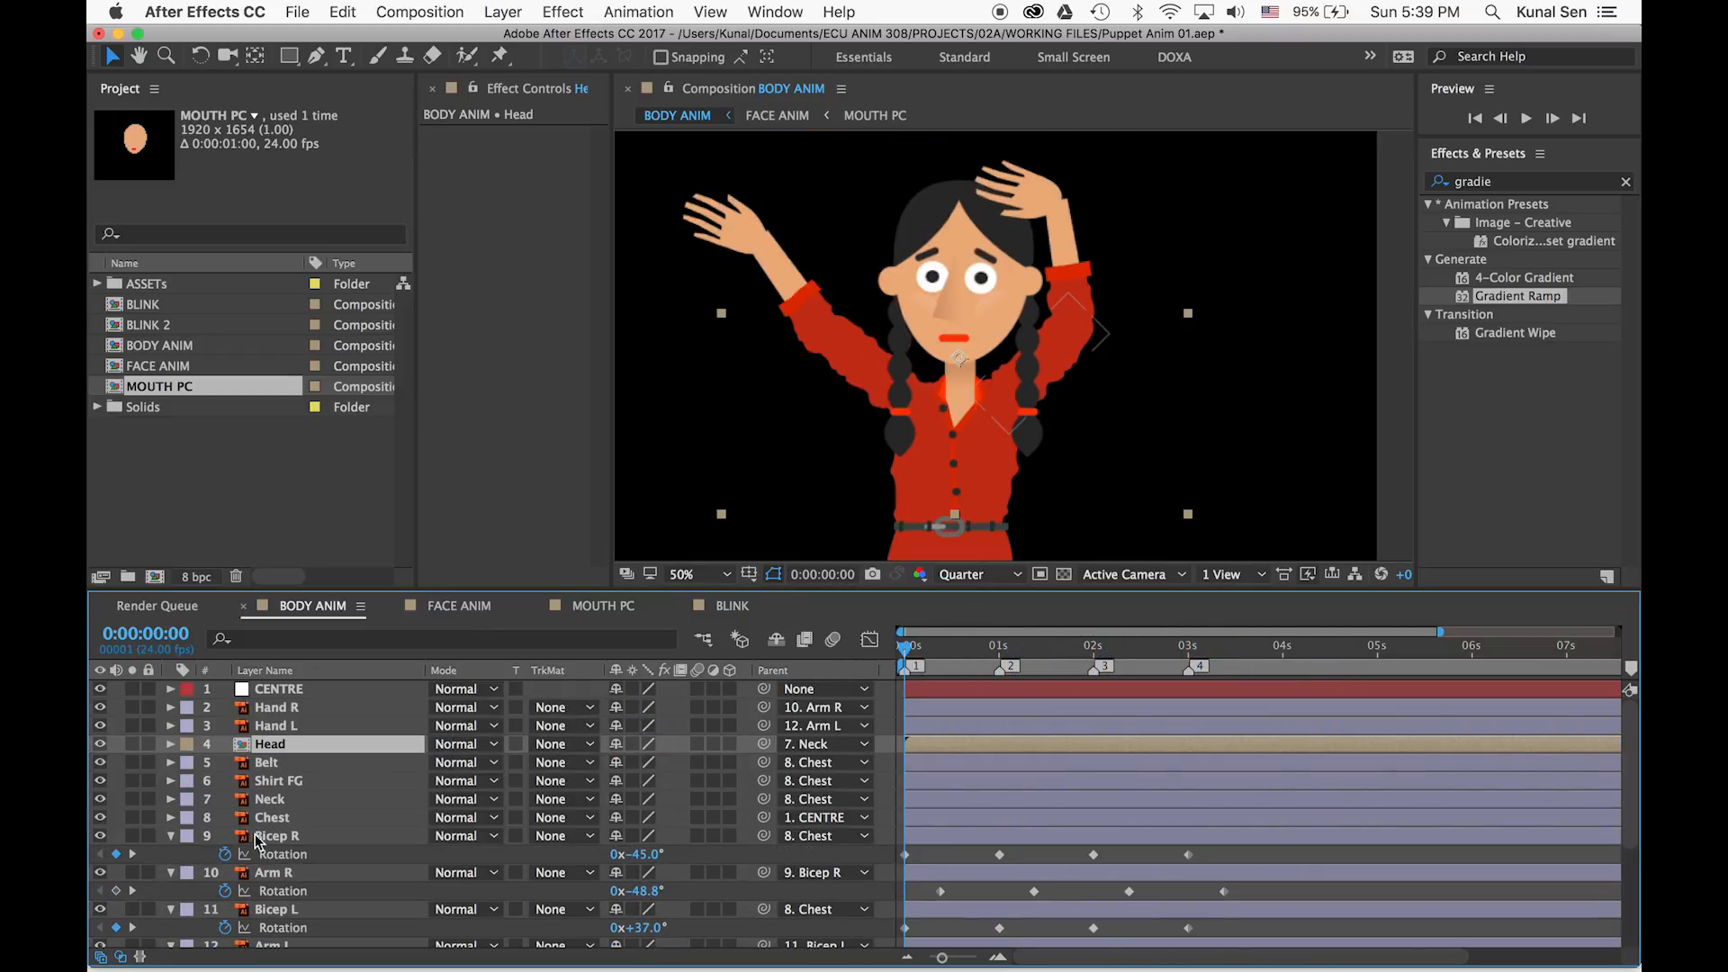
Try keyframing the Neck layer's Rotation with its original anchor point, and undo the changes
click(270, 799)
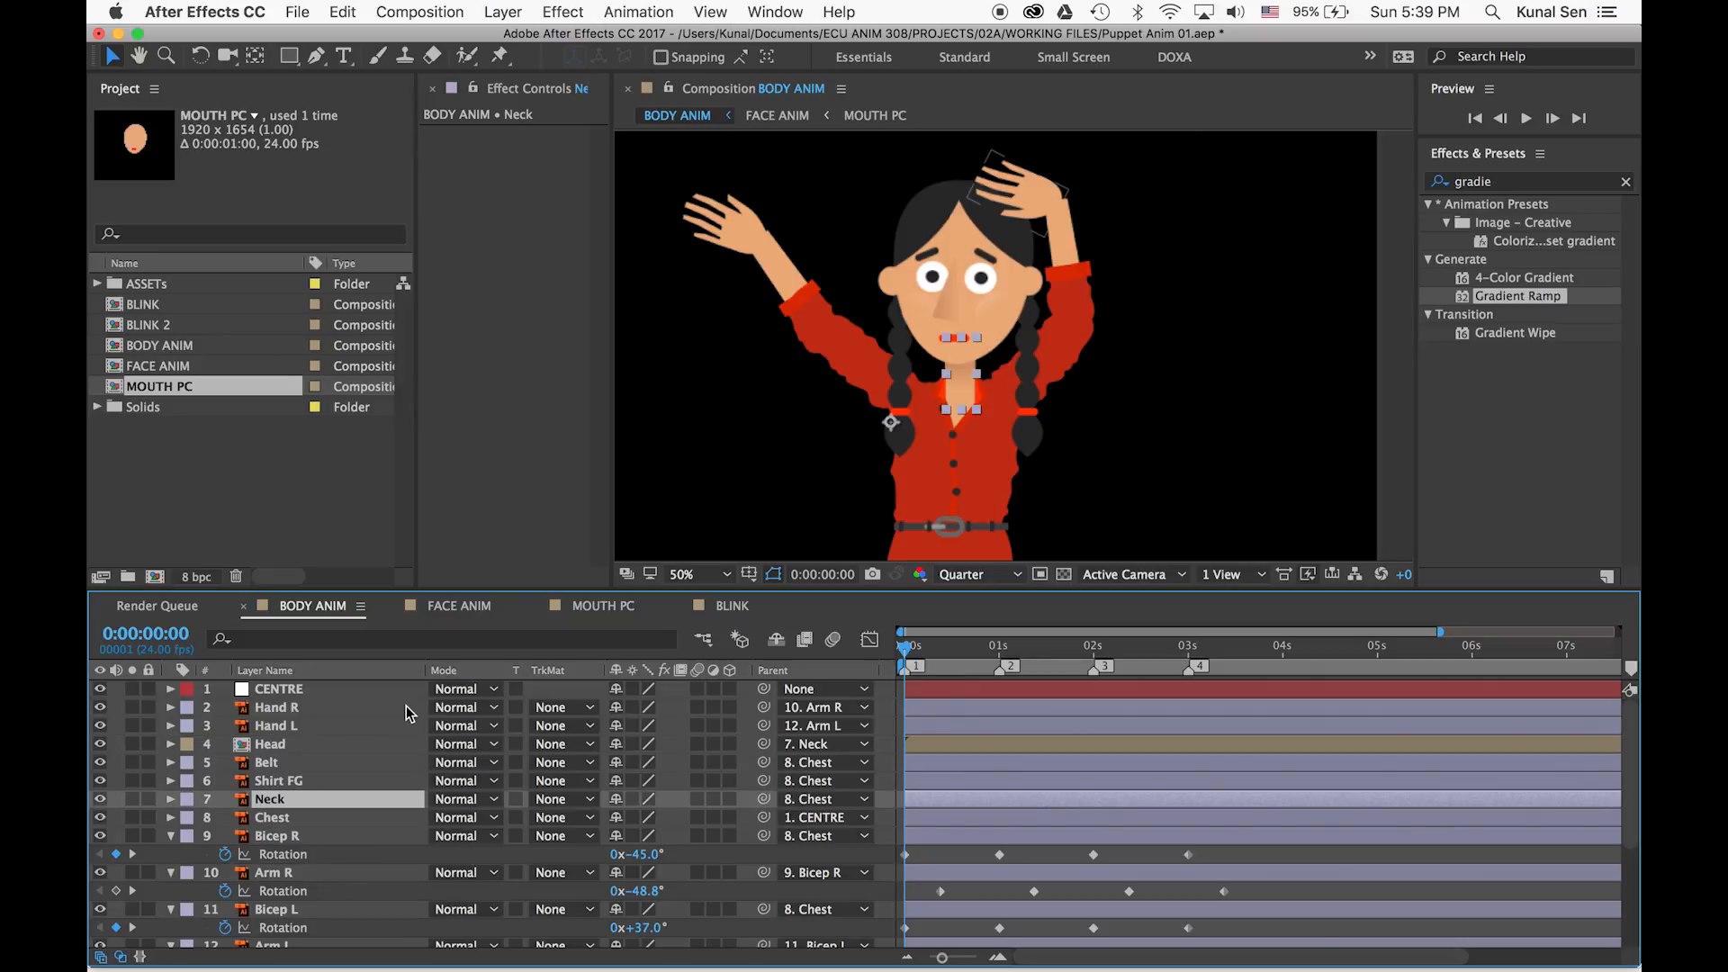
key(r)
click(226, 817)
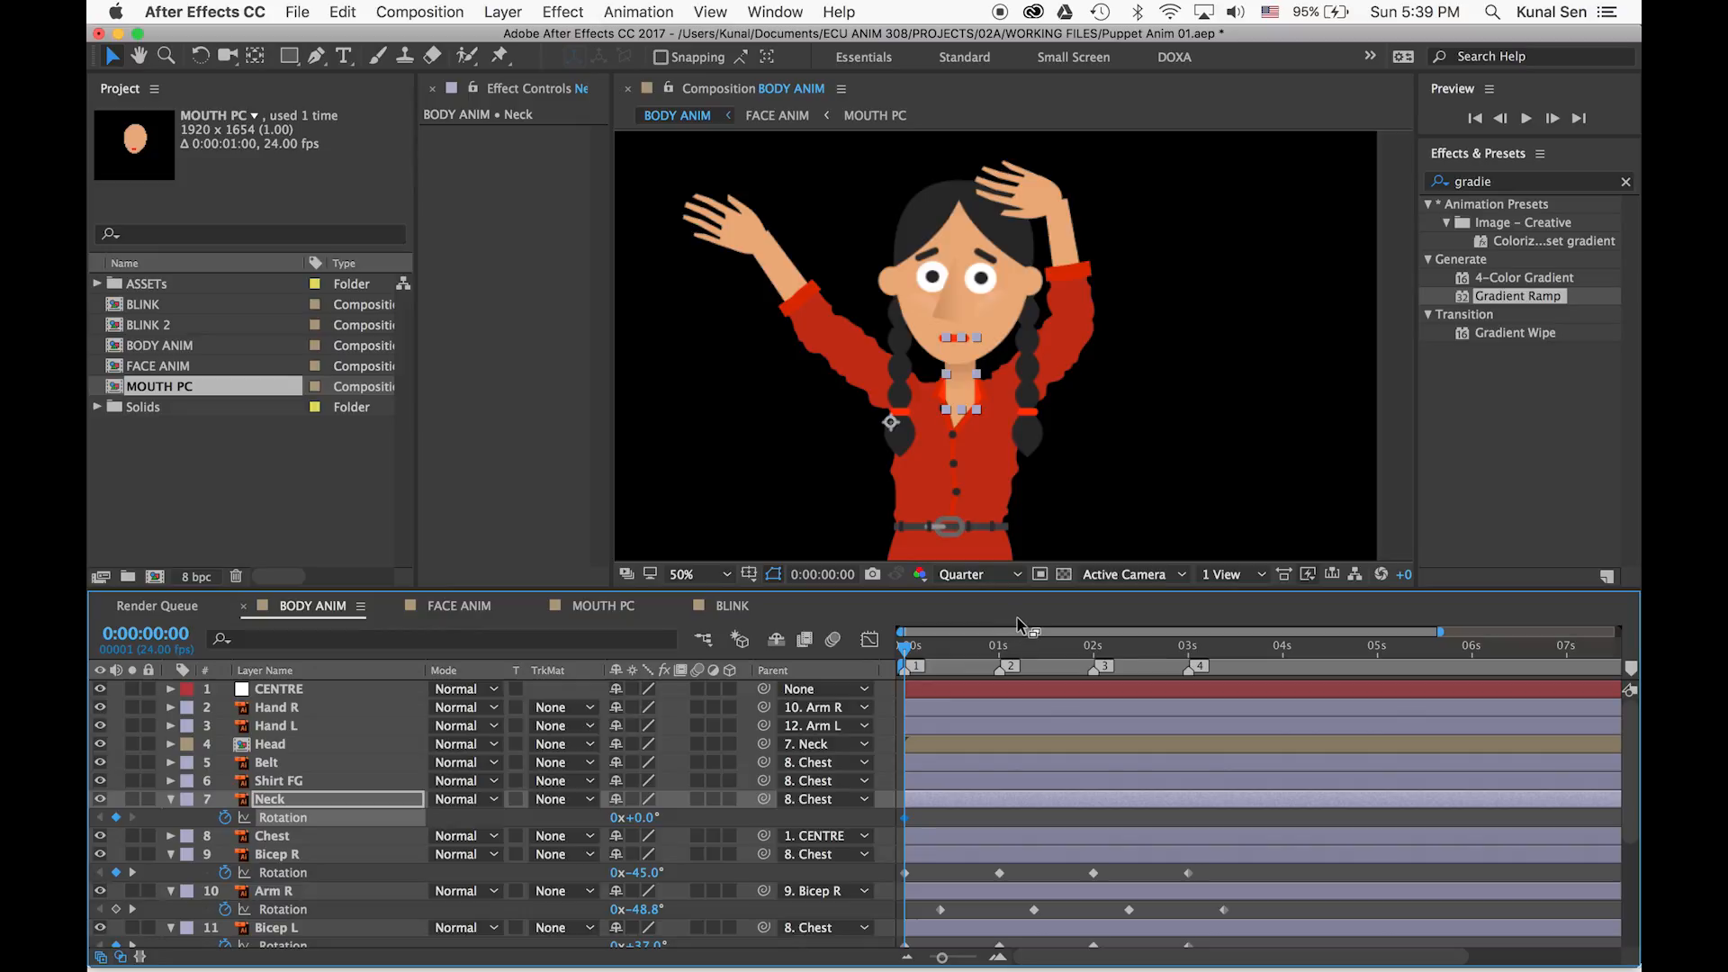
key(2)
click(116, 817)
drag(924, 647, 871, 646)
drag(645, 817, 621, 815)
key(super+z)
key(super+z)
key(super+z)
Move the Neck's anchor point to the neck's base and keyframe Rotation at -16° on 0:00:00:00 and +11° on 0:00:01:00
key(y)
drag(890, 422, 961, 406)
click(223, 818)
key(2)
mouse_move(637, 817)
mouse_down()
mouse_move(652, 817)
mouse_move(615, 817)
mouse_up()
key(1)
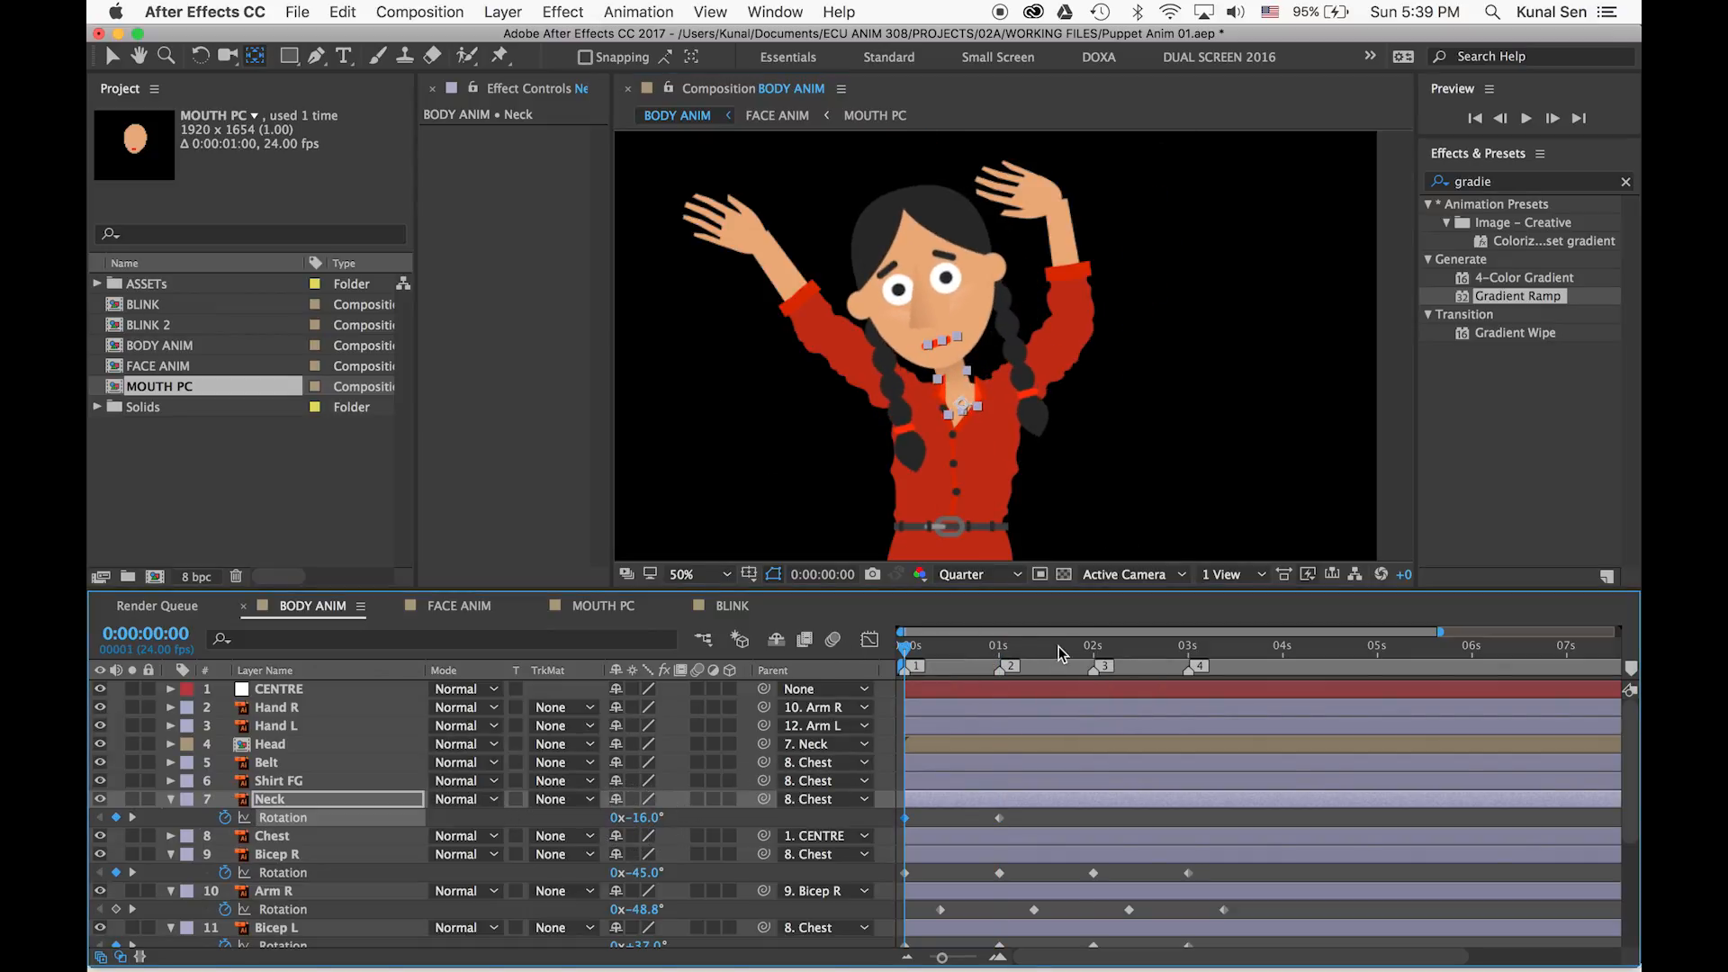
Copy the two Neck Rotation keyframes so they repeat from 0:00:02:00
drag(1061, 651, 1093, 652)
drag(1026, 826, 892, 815)
key(super+c)
key(super+v)
drag(1093, 650, 905, 652)
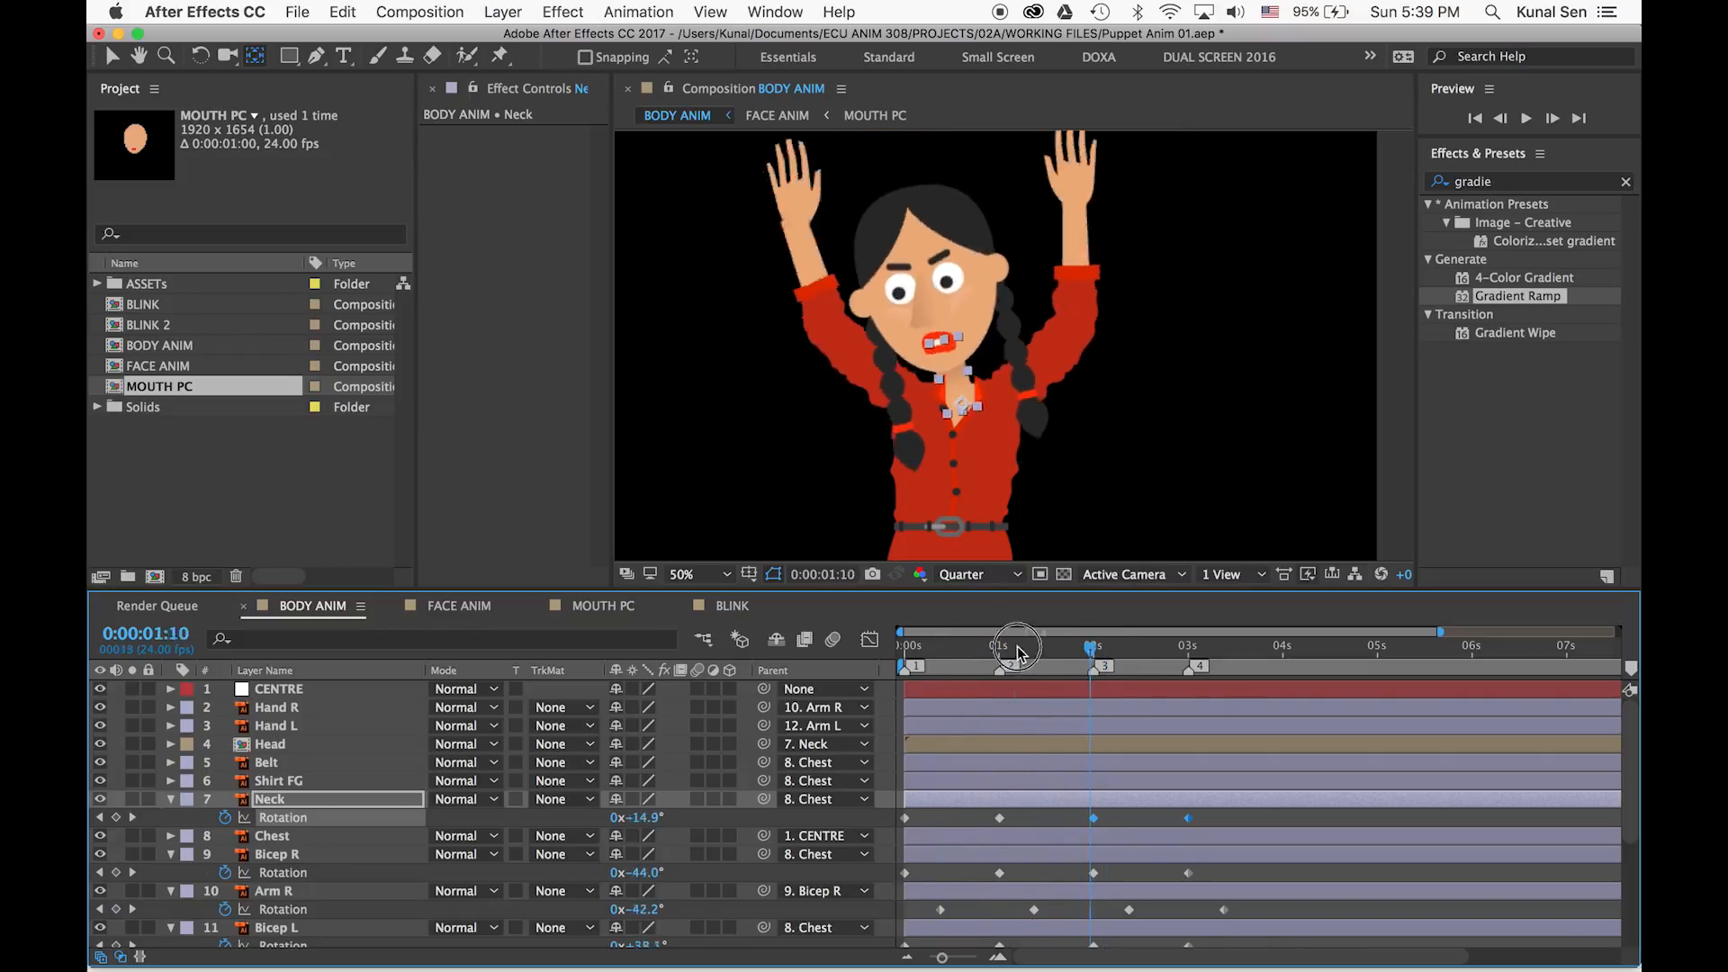
Keyframe the Head's Rotation at -20° on 0:00:00:00 and +17° on 0:00:01:00
click(270, 743)
key(r)
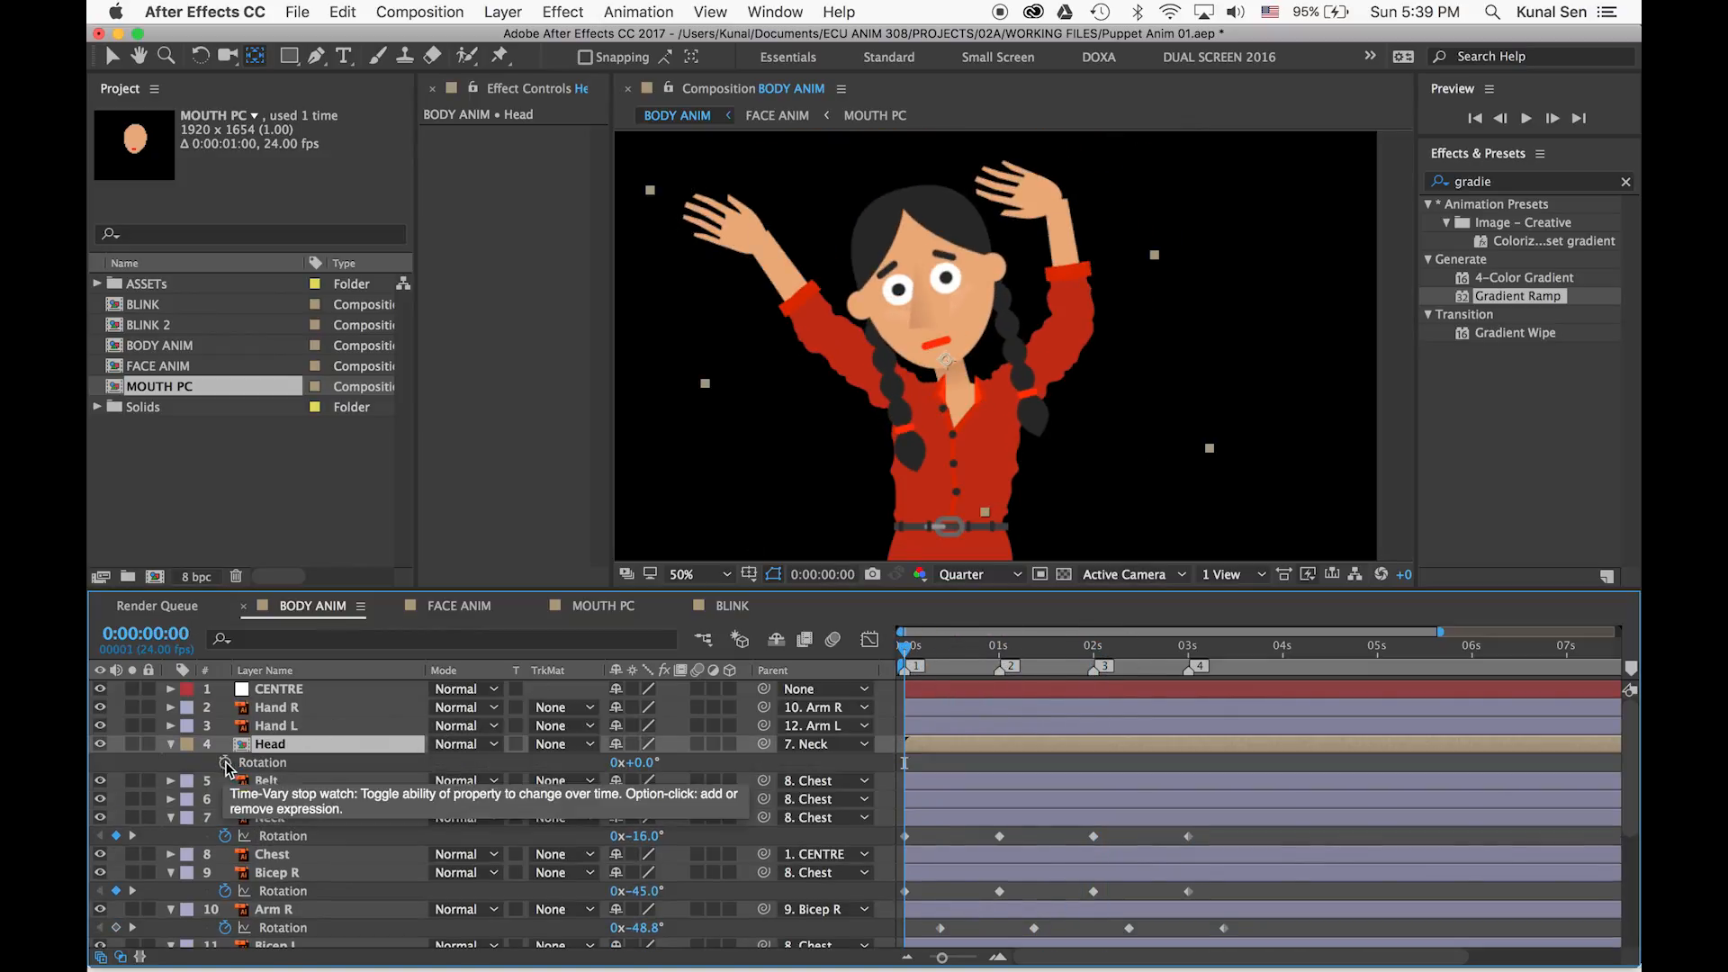
click(225, 763)
key(2)
drag(639, 765, 674, 764)
drag(907, 666, 1001, 671)
drag(643, 762, 666, 764)
Copy the two Head Rotation keyframes so they repeat from 0:00:02:00
drag(1071, 648, 1094, 651)
drag(1010, 756, 900, 768)
key(super+c)
key(super+v)
drag(1036, 650, 955, 648)
Offset all Head Rotation keyframes to start at 0:00:00:13 so the head lags behind the neck
drag(1220, 772, 964, 780)
drag(996, 653, 958, 654)
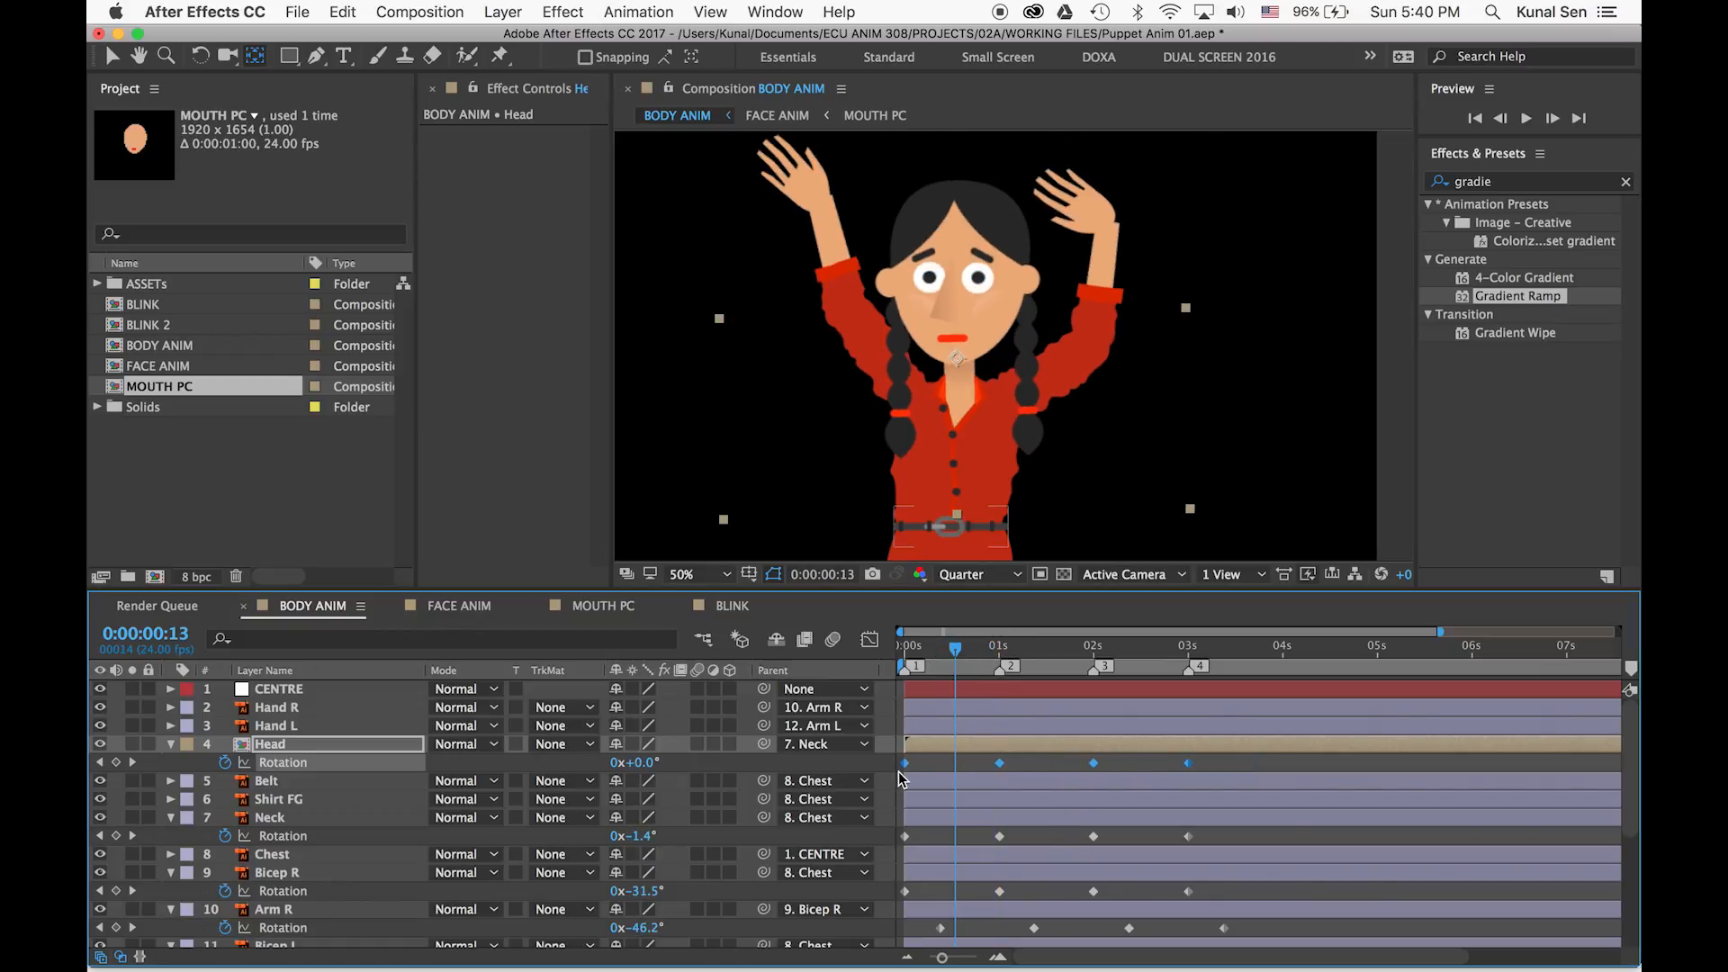
drag(906, 765, 958, 766)
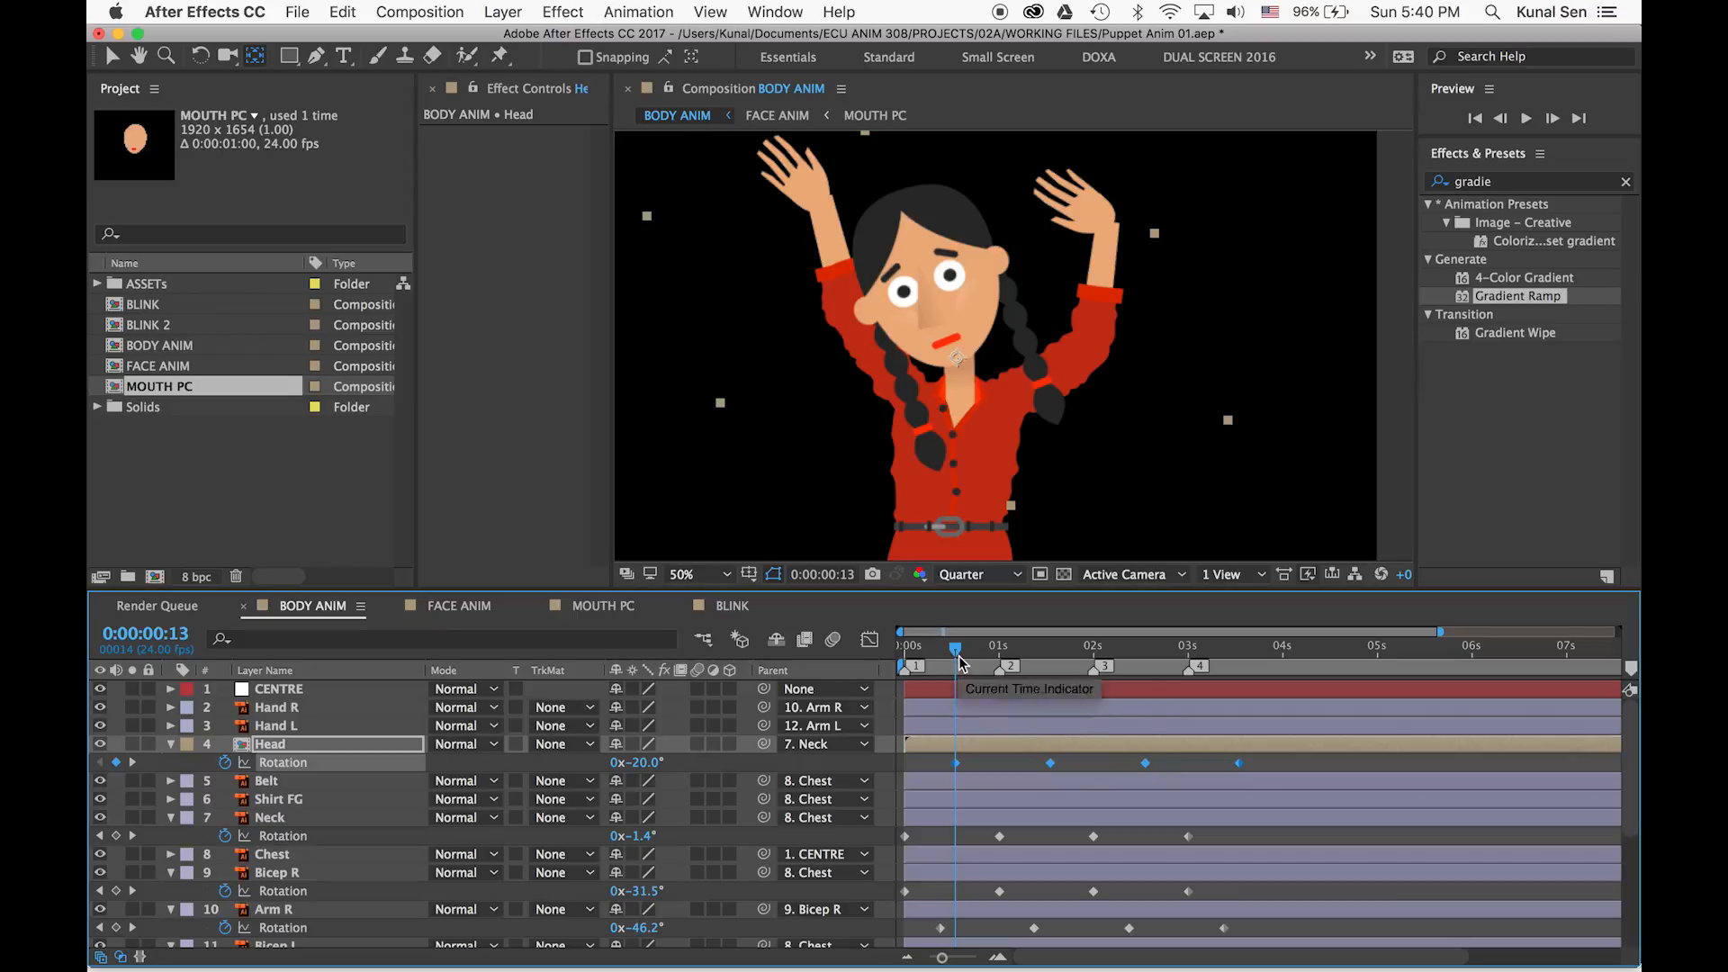
click(994, 652)
drag(1012, 659, 911, 671)
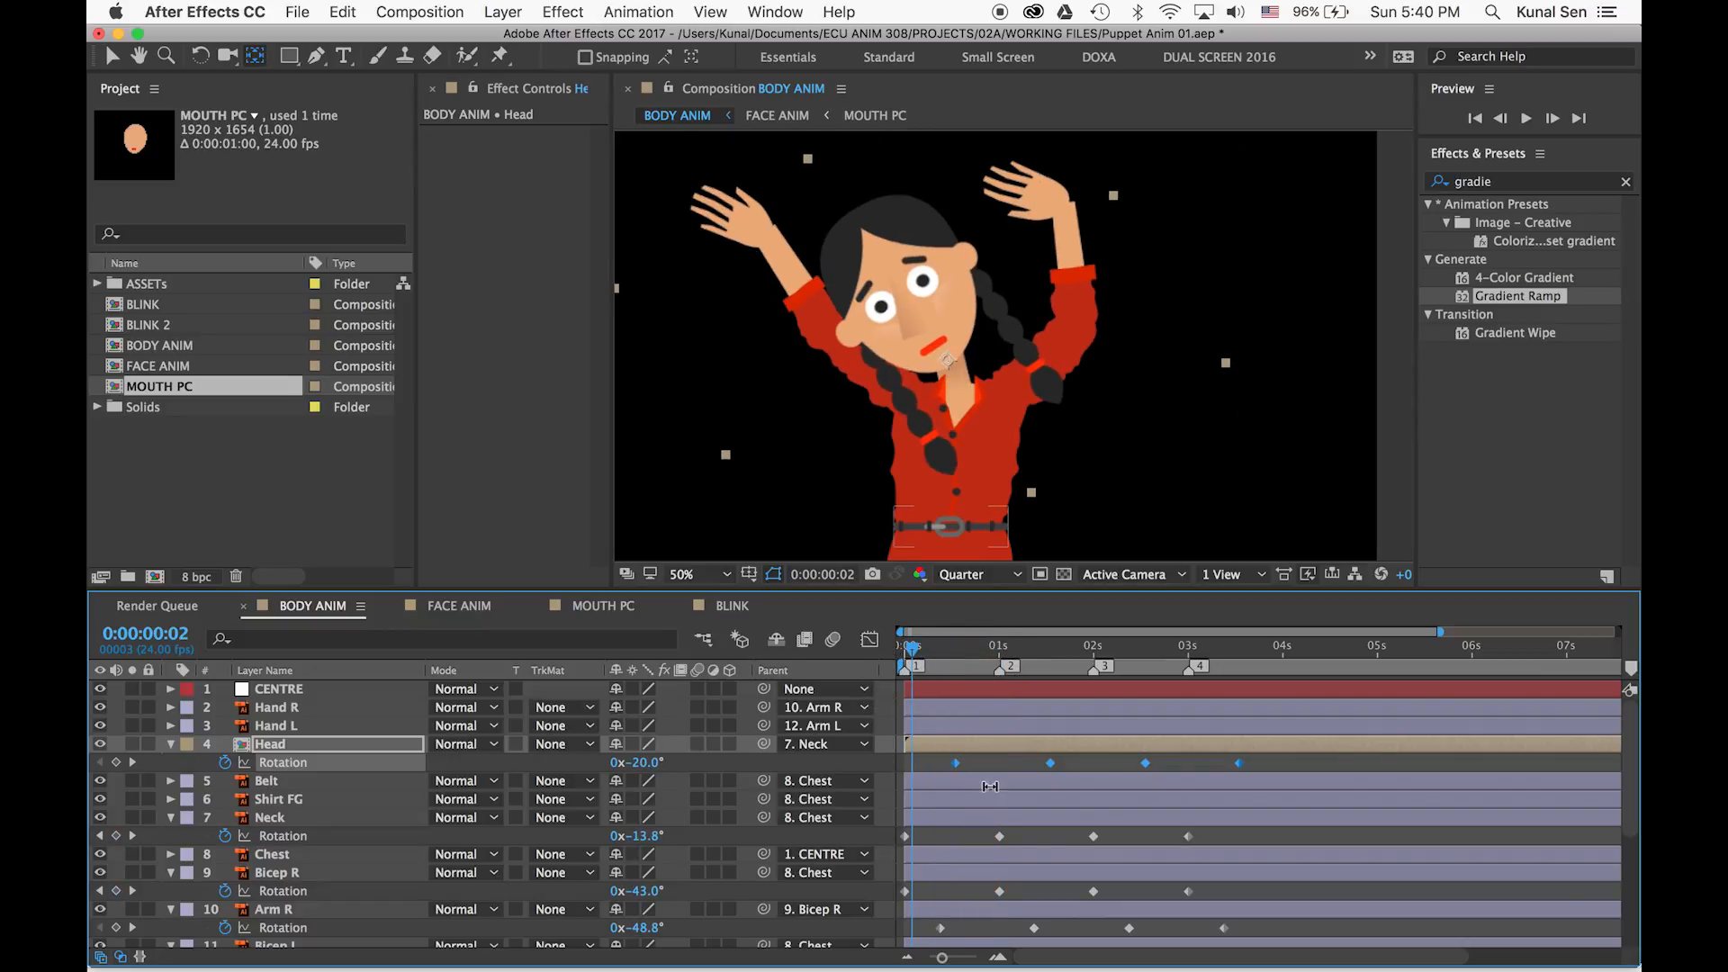
Play back the animation from the start to check the overlapping head, neck and arm motion
click(1043, 765)
key(v)
click(1125, 762)
mouse_move(981, 745)
mouse_down()
mouse_move(1056, 745)
mouse_move(956, 747)
mouse_up()
key(super+c)
key(super+v)
mouse_move(909, 648)
mouse_down()
mouse_move(1224, 635)
mouse_move(898, 635)
mouse_up()
key(space)
key(space)
key(minus)
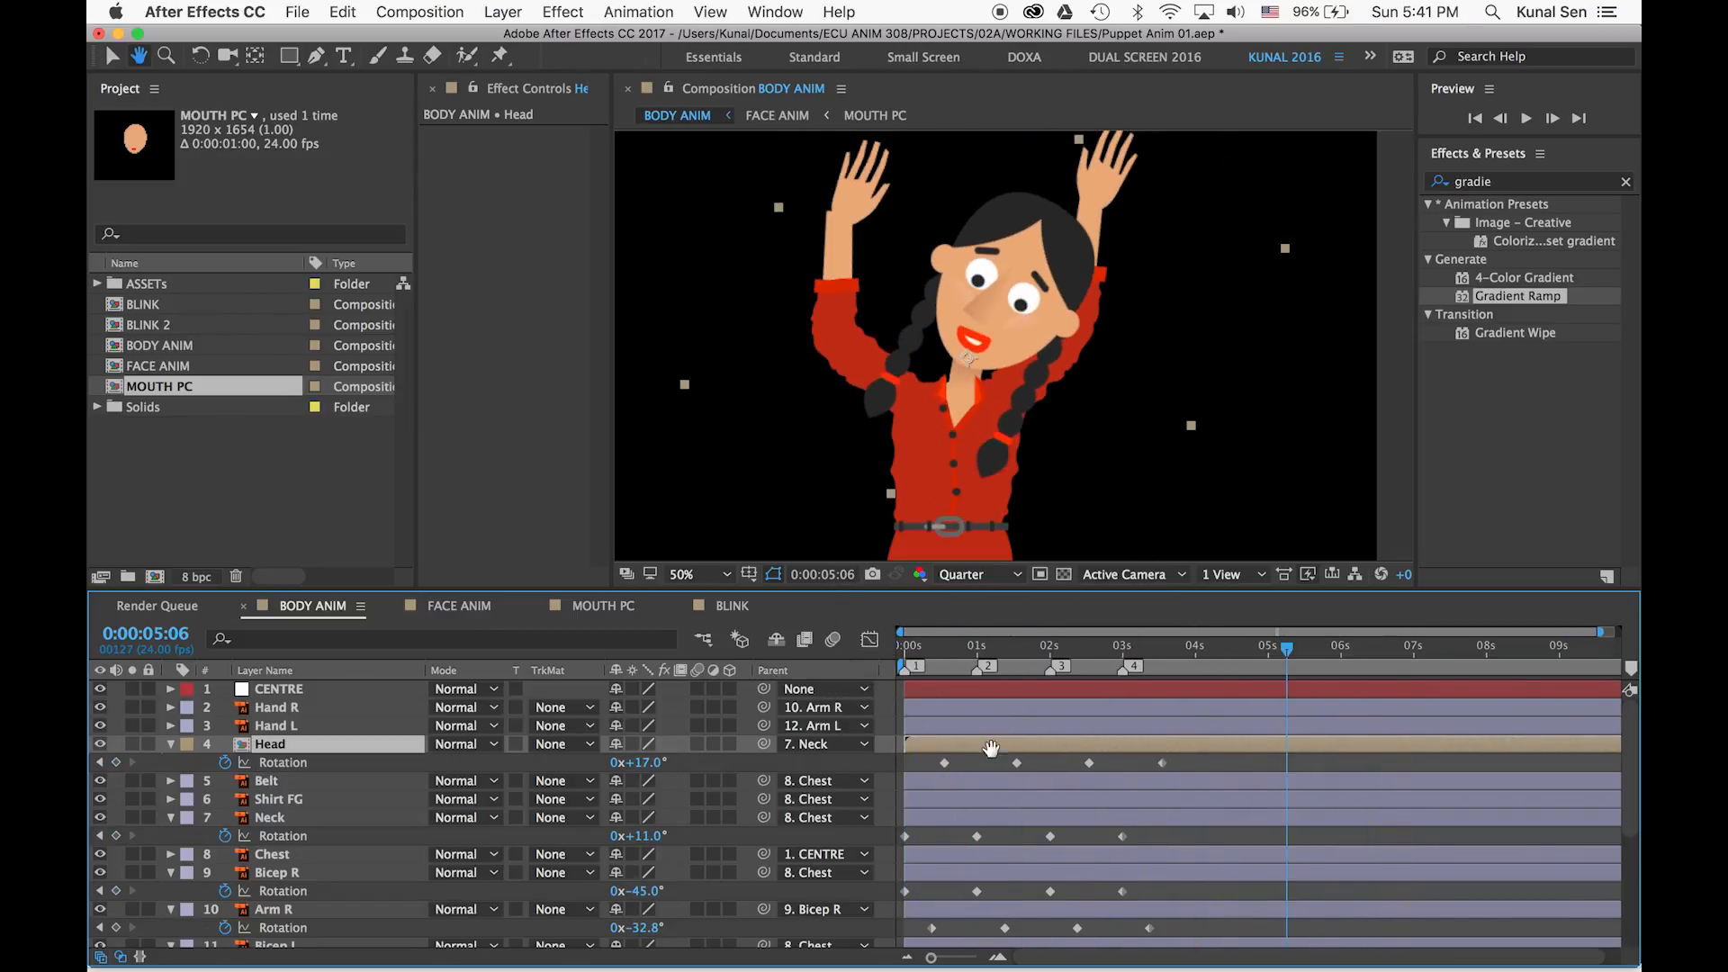
Apply Easy Ease to all Rotation keyframes of the head, neck, biceps and arms, and play back the result
key(h)
drag(984, 748, 1030, 684)
scroll(1044, 783, up, 2)
key(v)
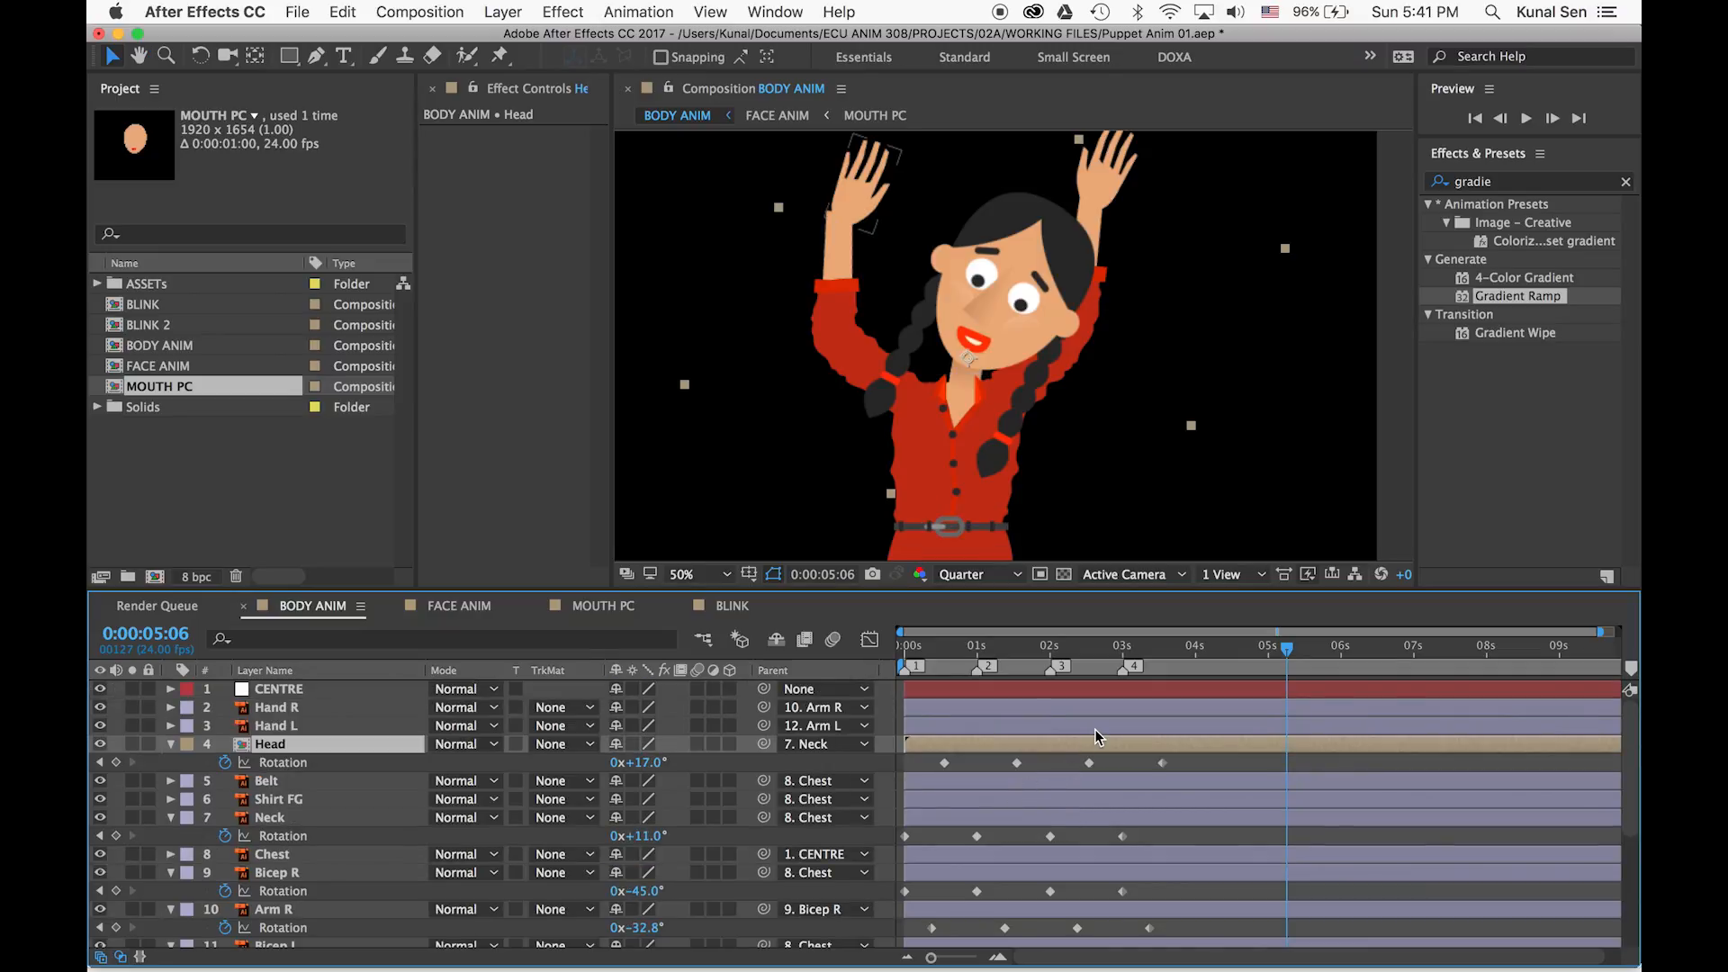
drag(1244, 762, 927, 792)
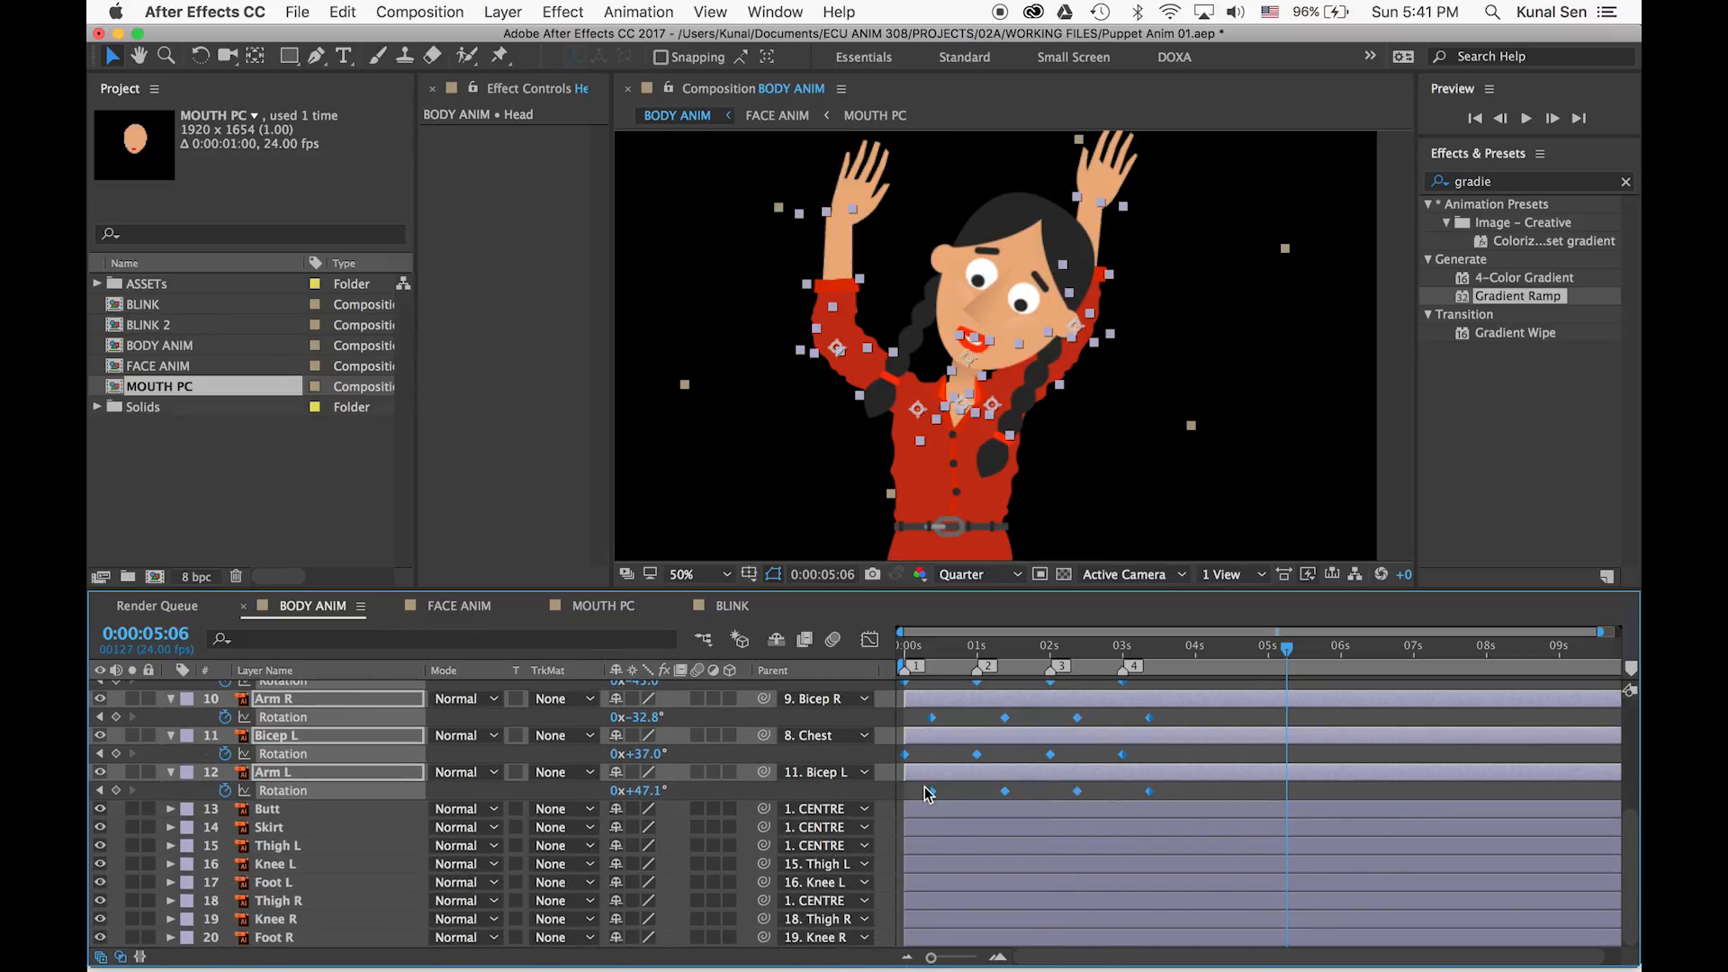
right_click(930, 794)
mouse_move(1039, 950)
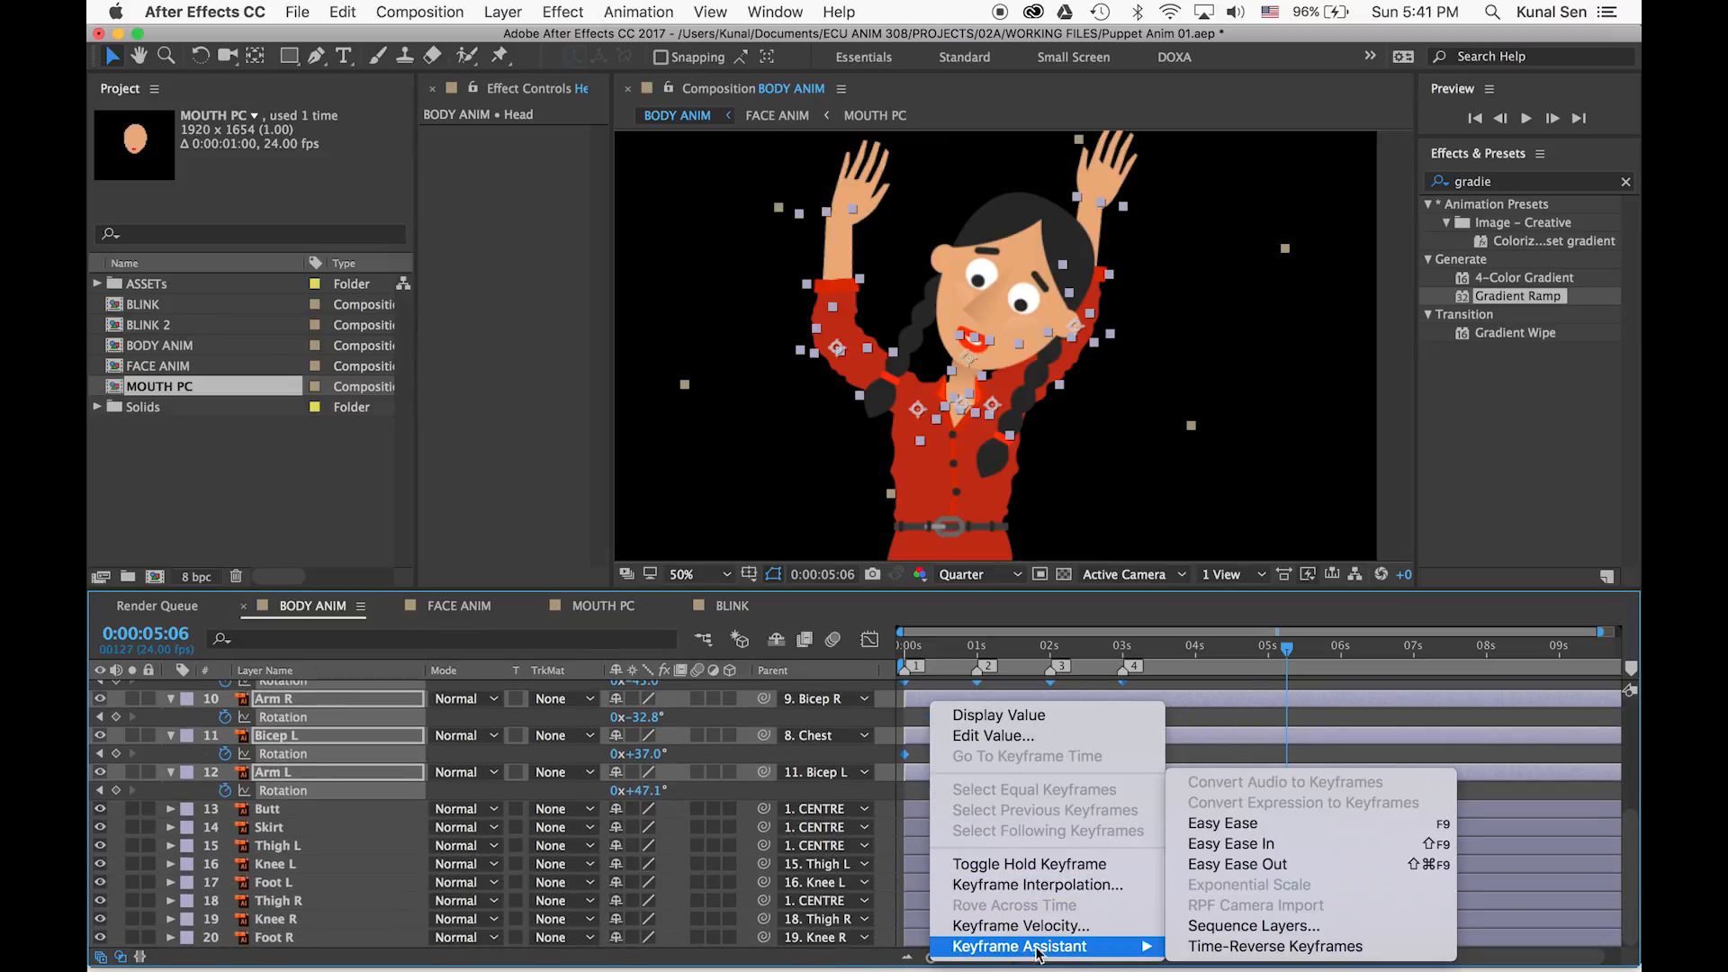
click(1194, 824)
drag(927, 647, 871, 645)
key(space)
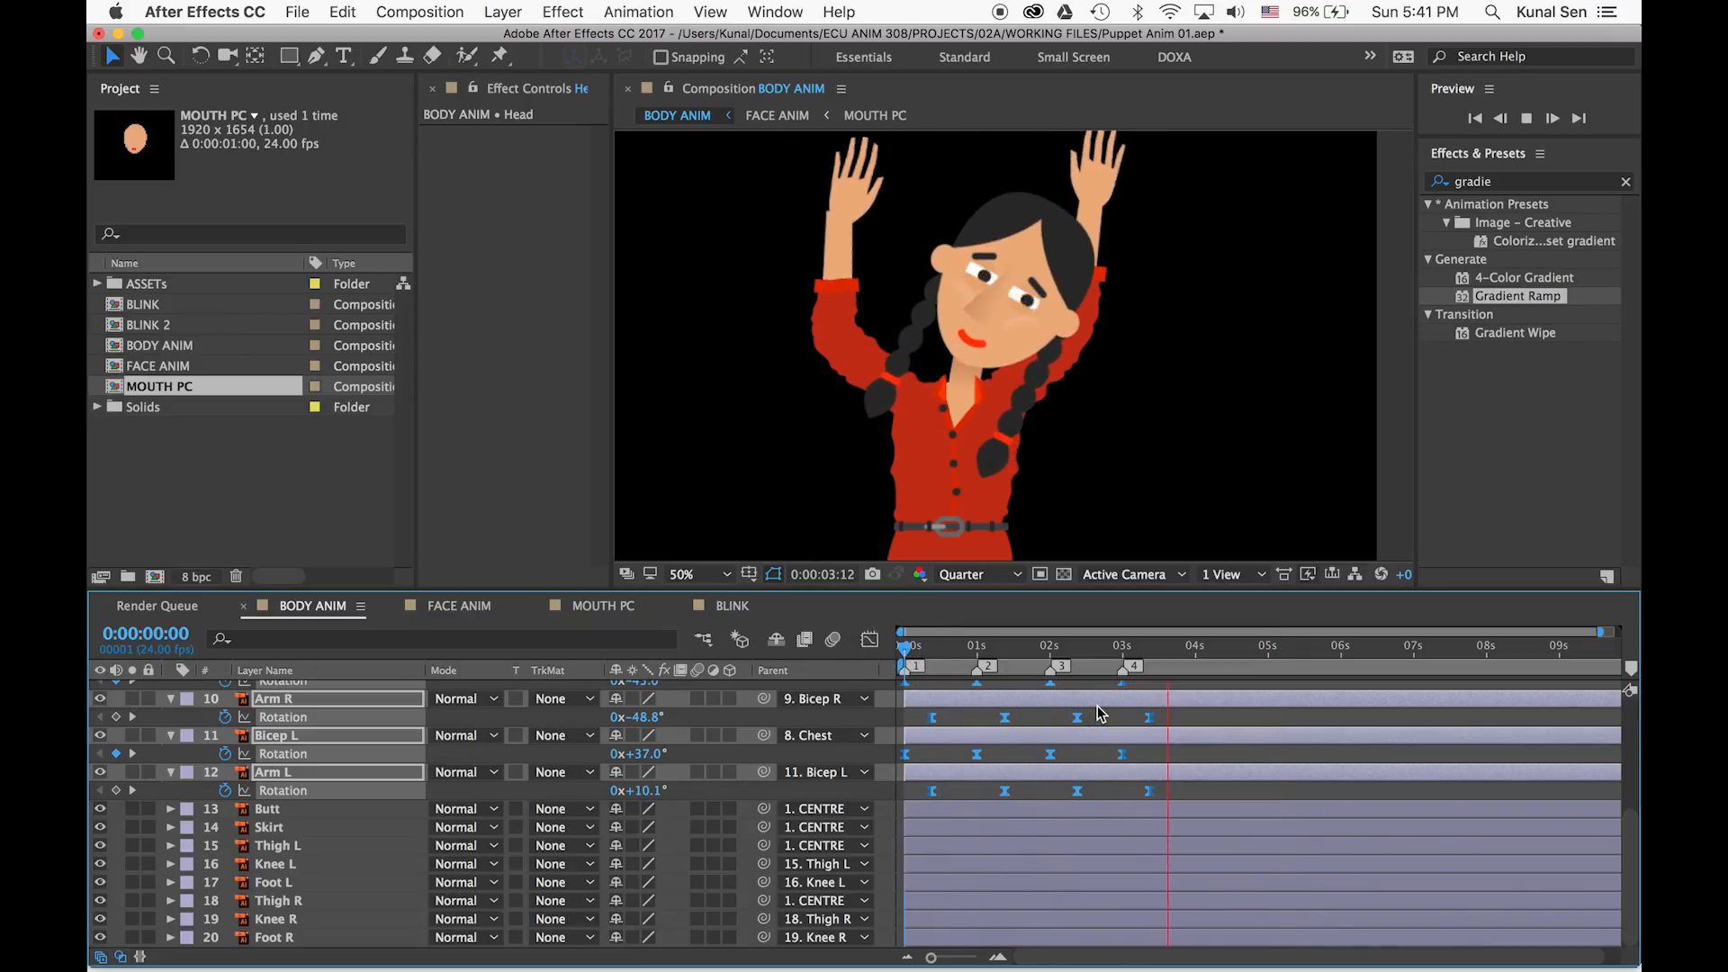
key(space)
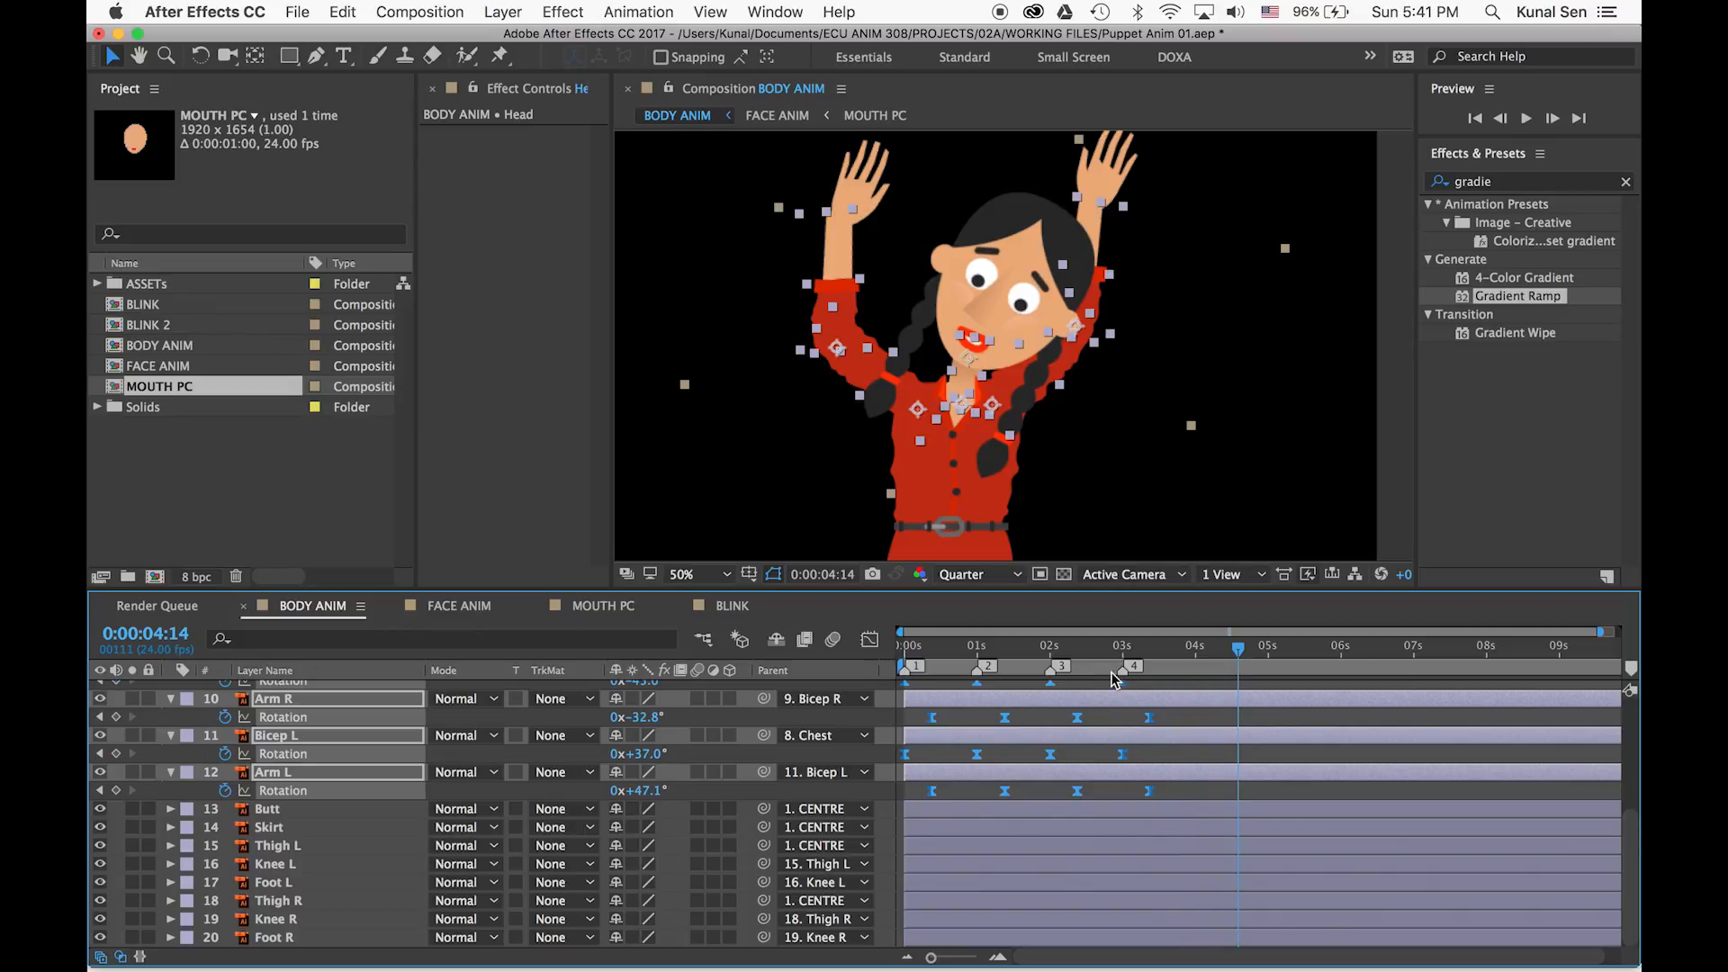
At 0:00:04:00, set the Rotation of both Head and Neck to 0°
click(1194, 648)
scroll(1210, 753, up, 5)
click(1215, 770)
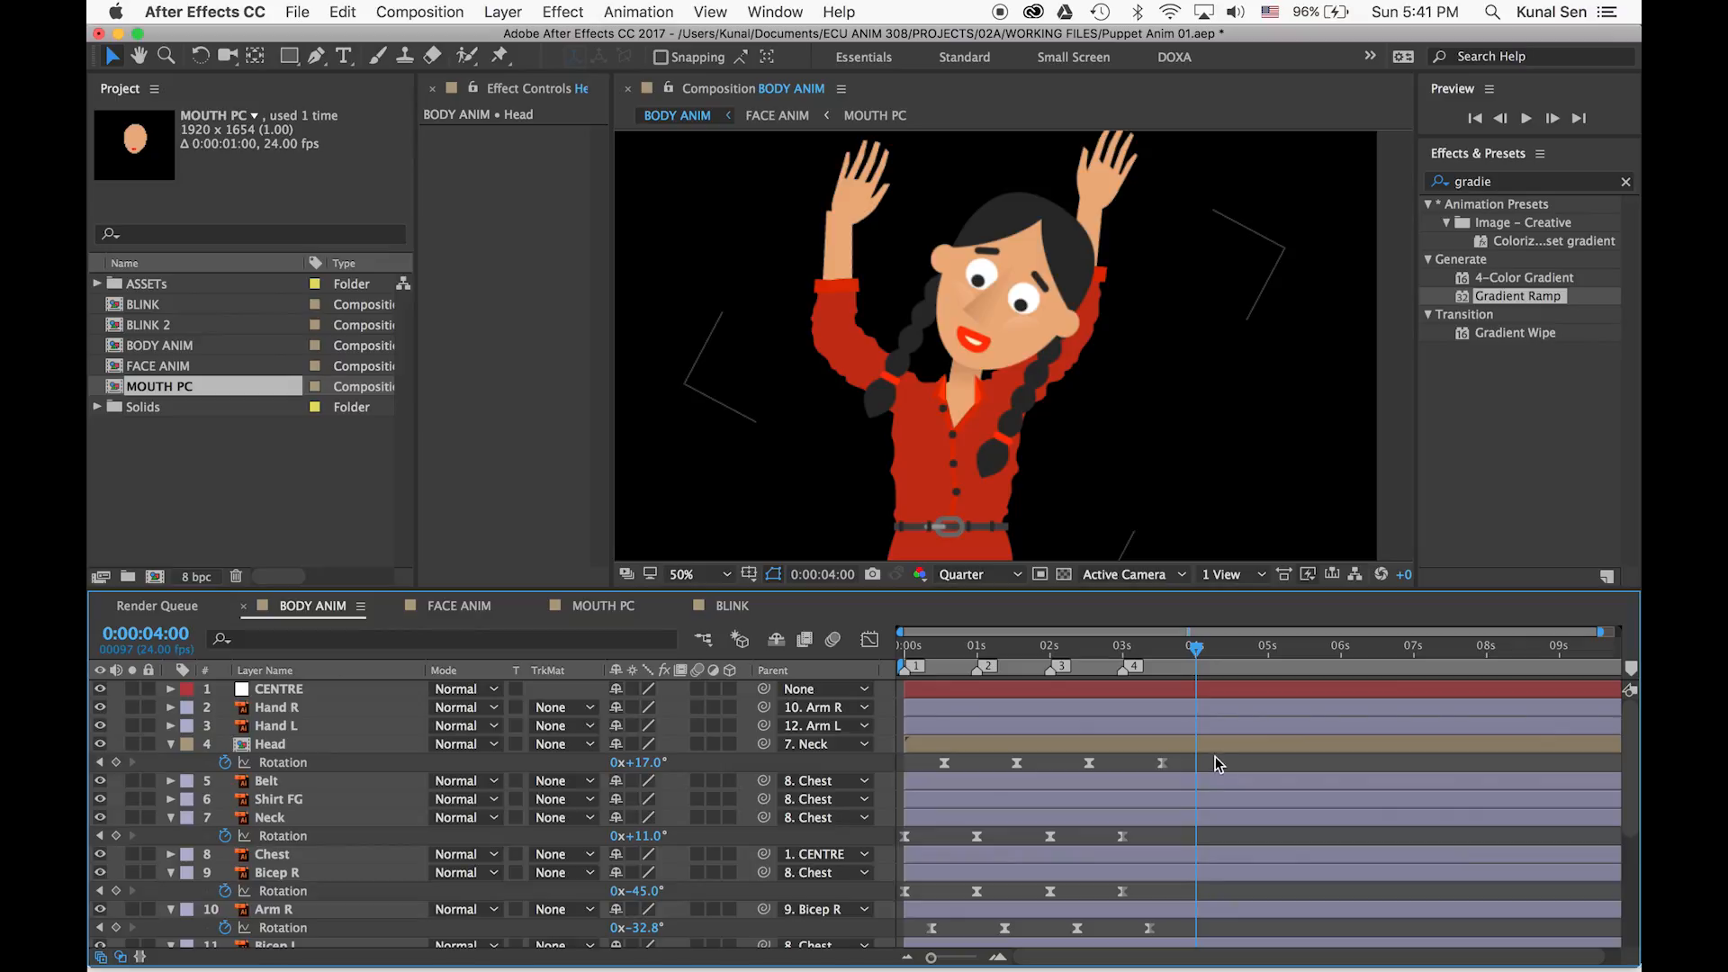
click(649, 763)
text(0)
key(Return)
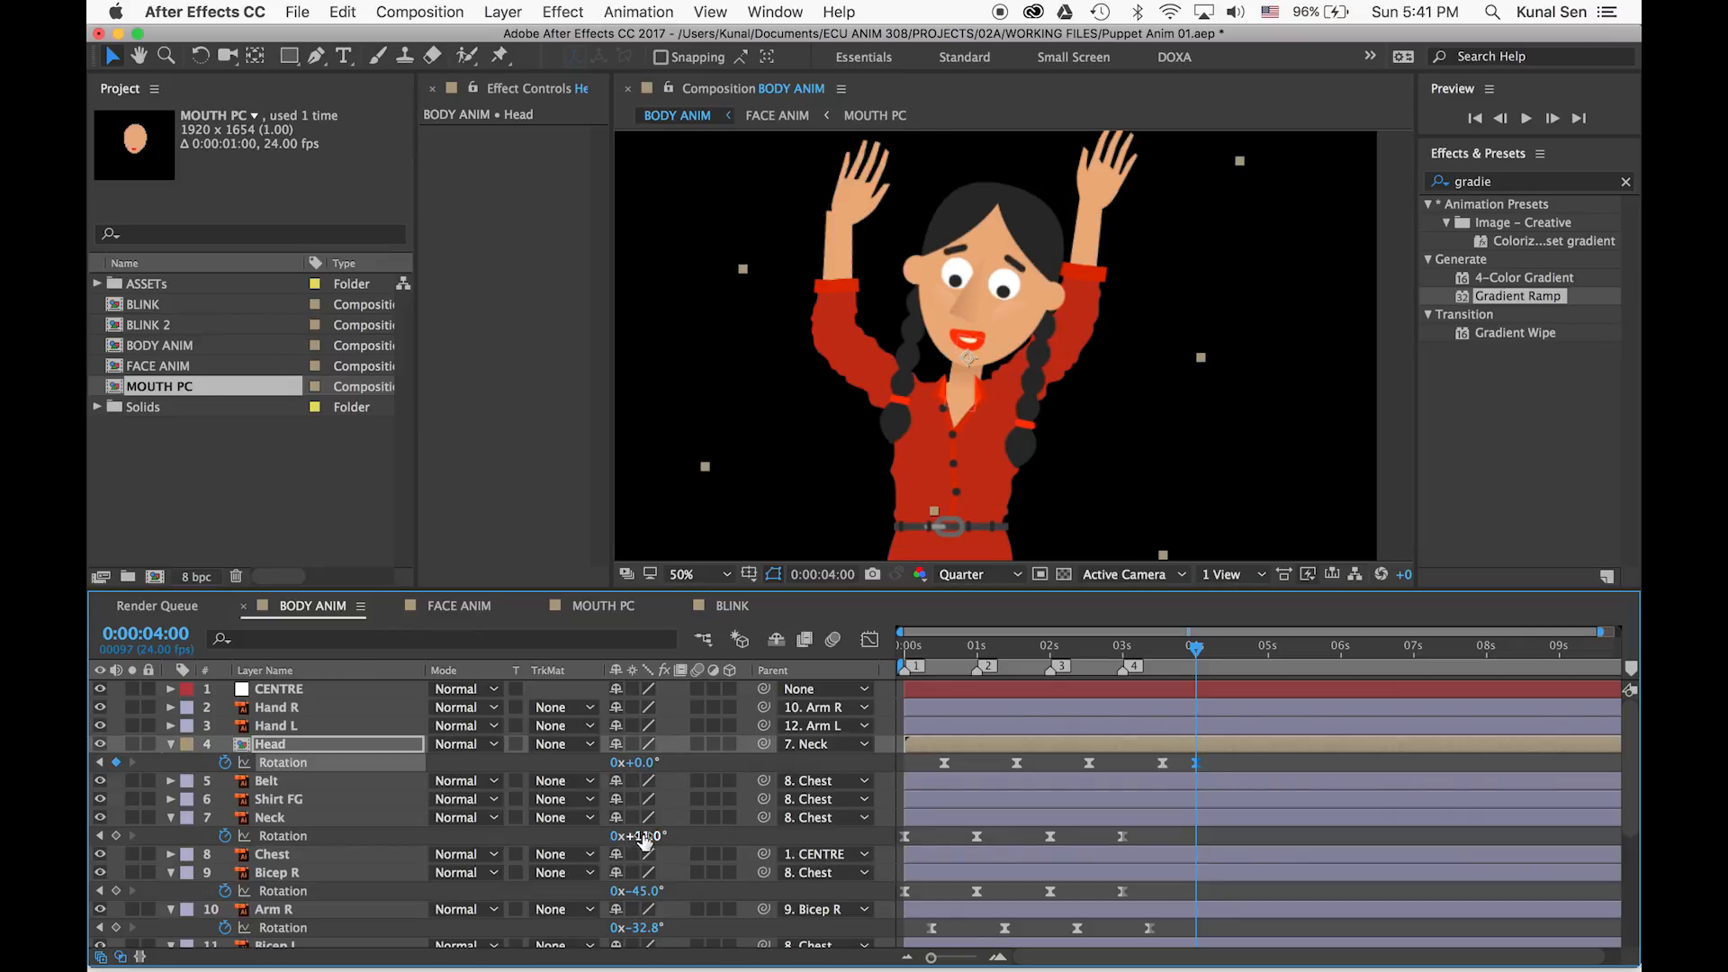
text(0)
key(Return)
At 0:00:04:00, set the Rotation of Bicep R, Arm R, Bicep L and Arm L to 0°
scroll(1051, 757, down, 5)
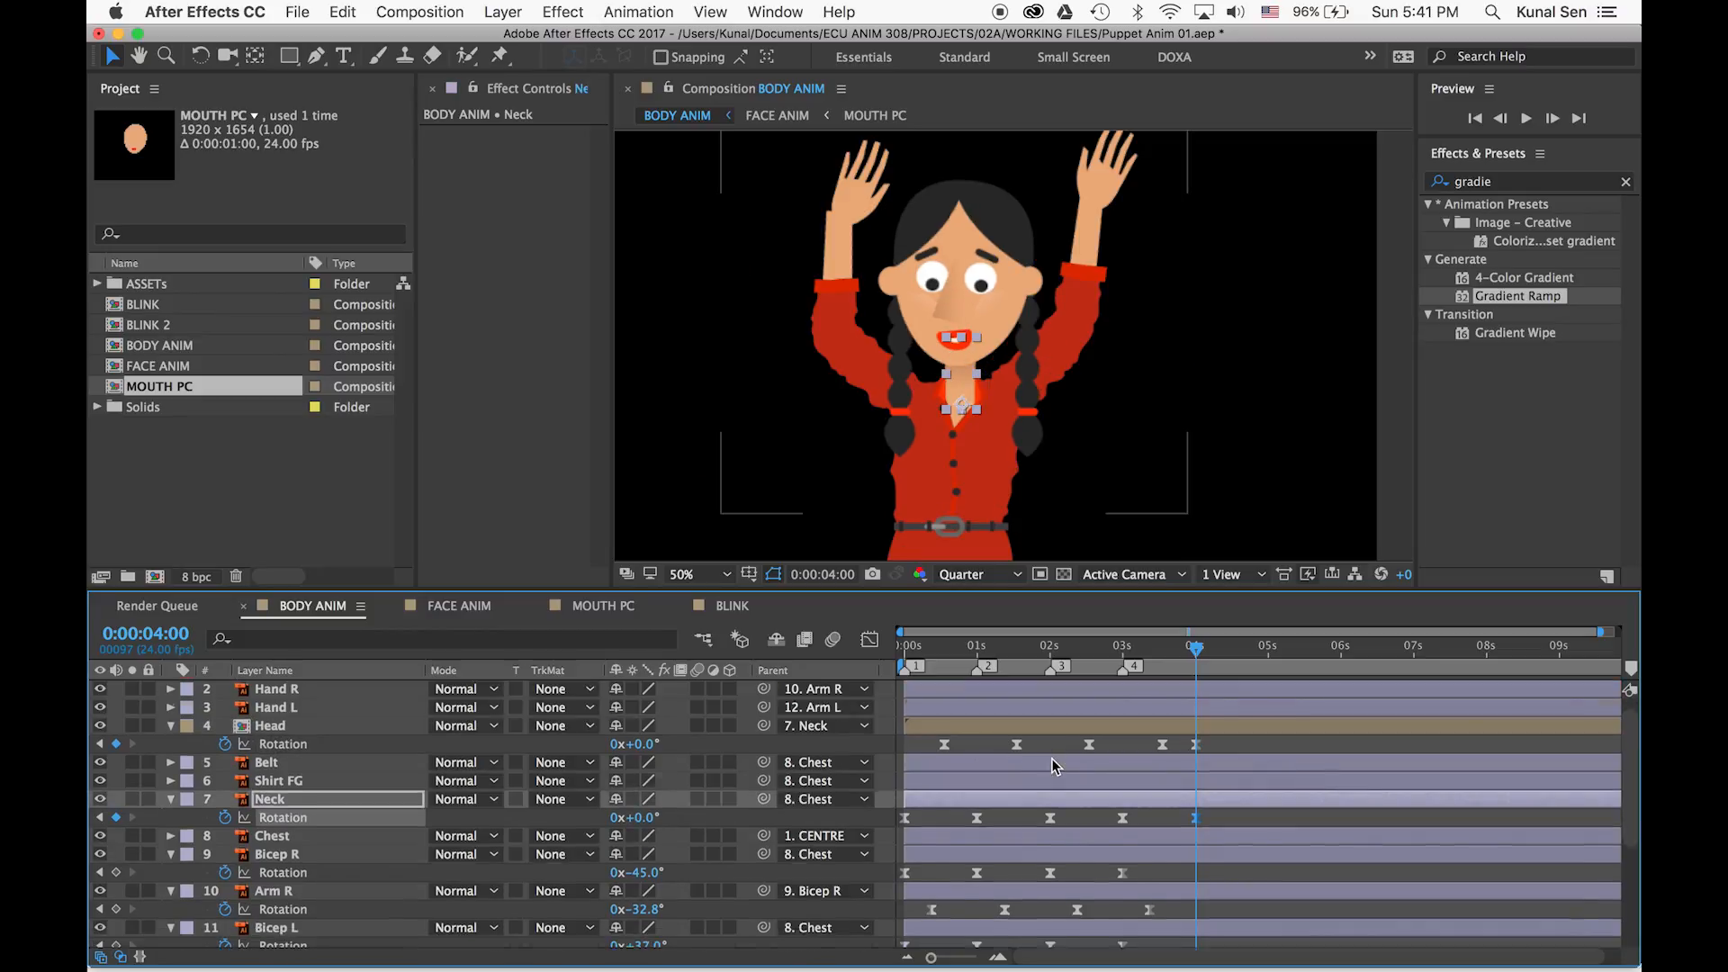
scroll(1053, 765, up, 1)
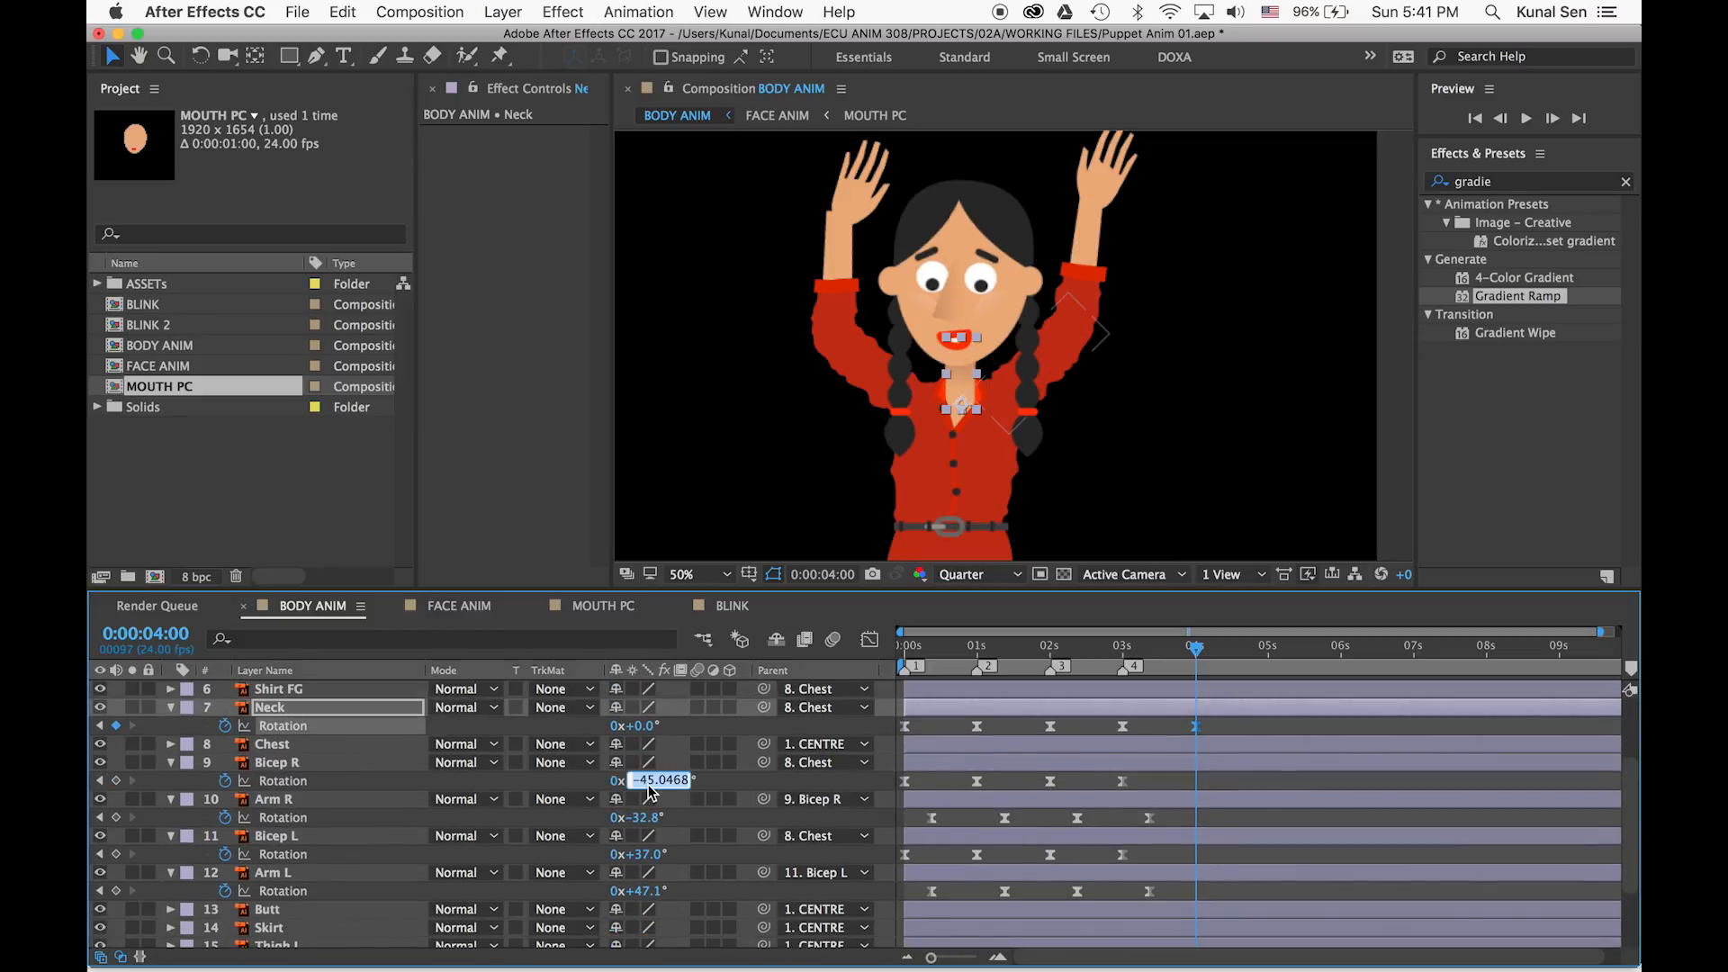
text(0)
key(Return)
key(Return)
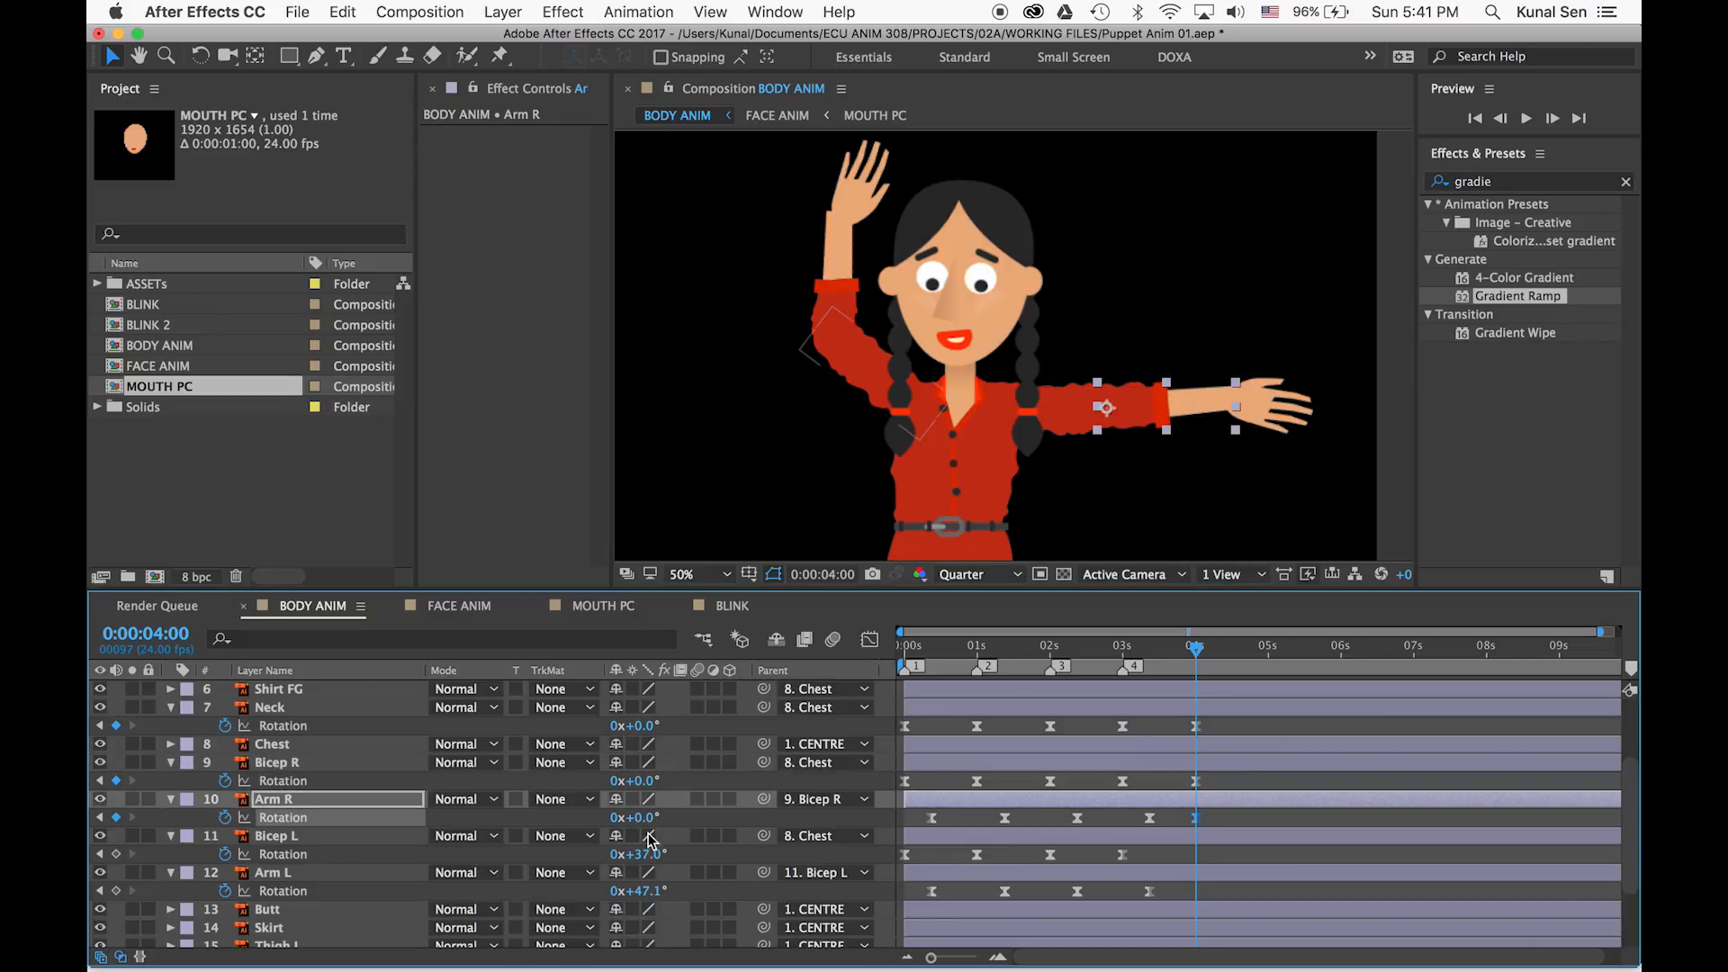
key(Return)
click(648, 891)
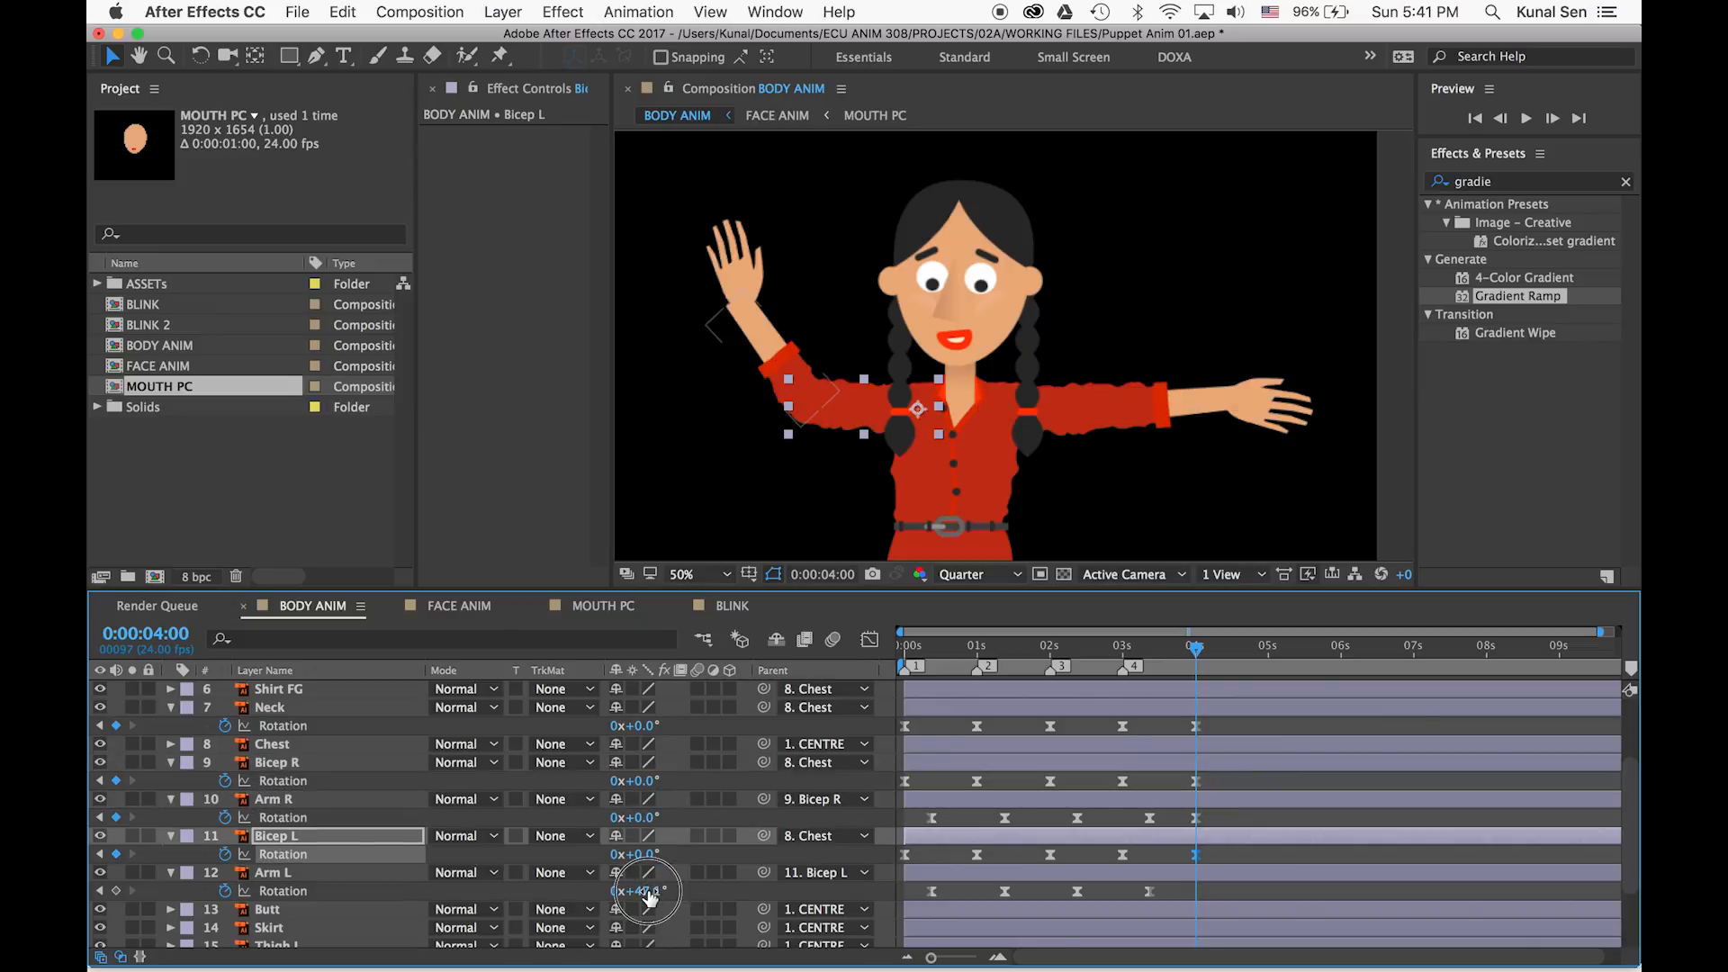
text(0)
key(Return)
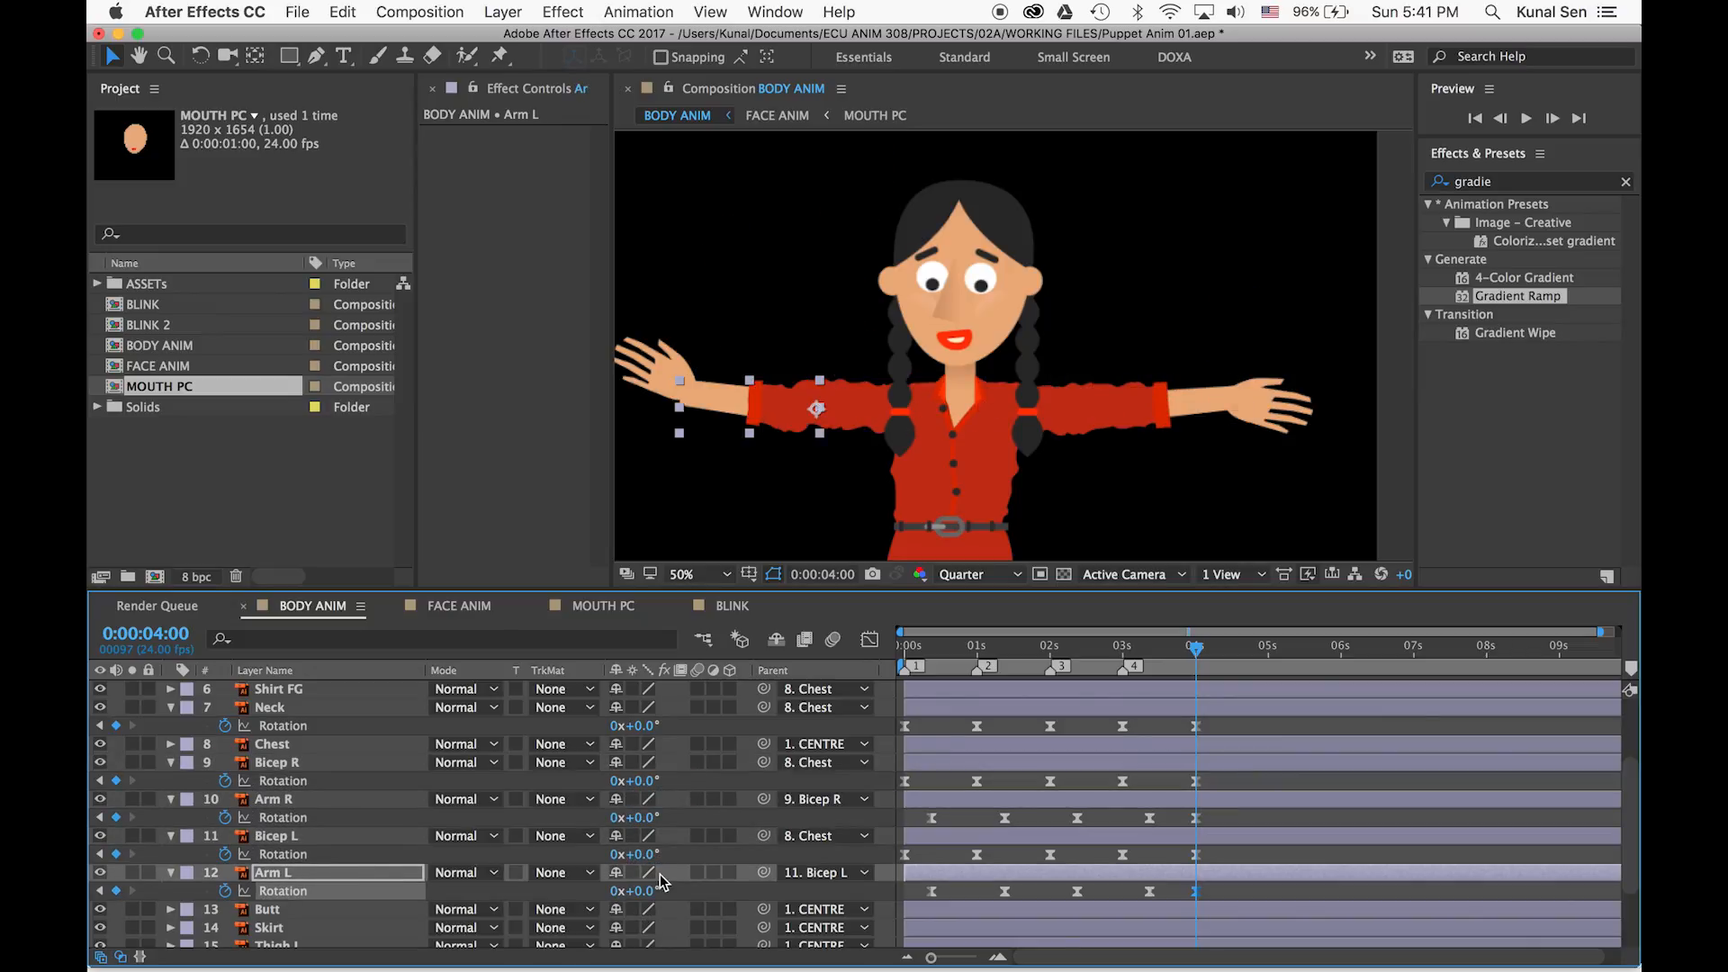
Copy Arm L's first Rotation keyframe to 0:00:04:00
drag(941, 888, 921, 899)
key(super+c)
key(super+v)
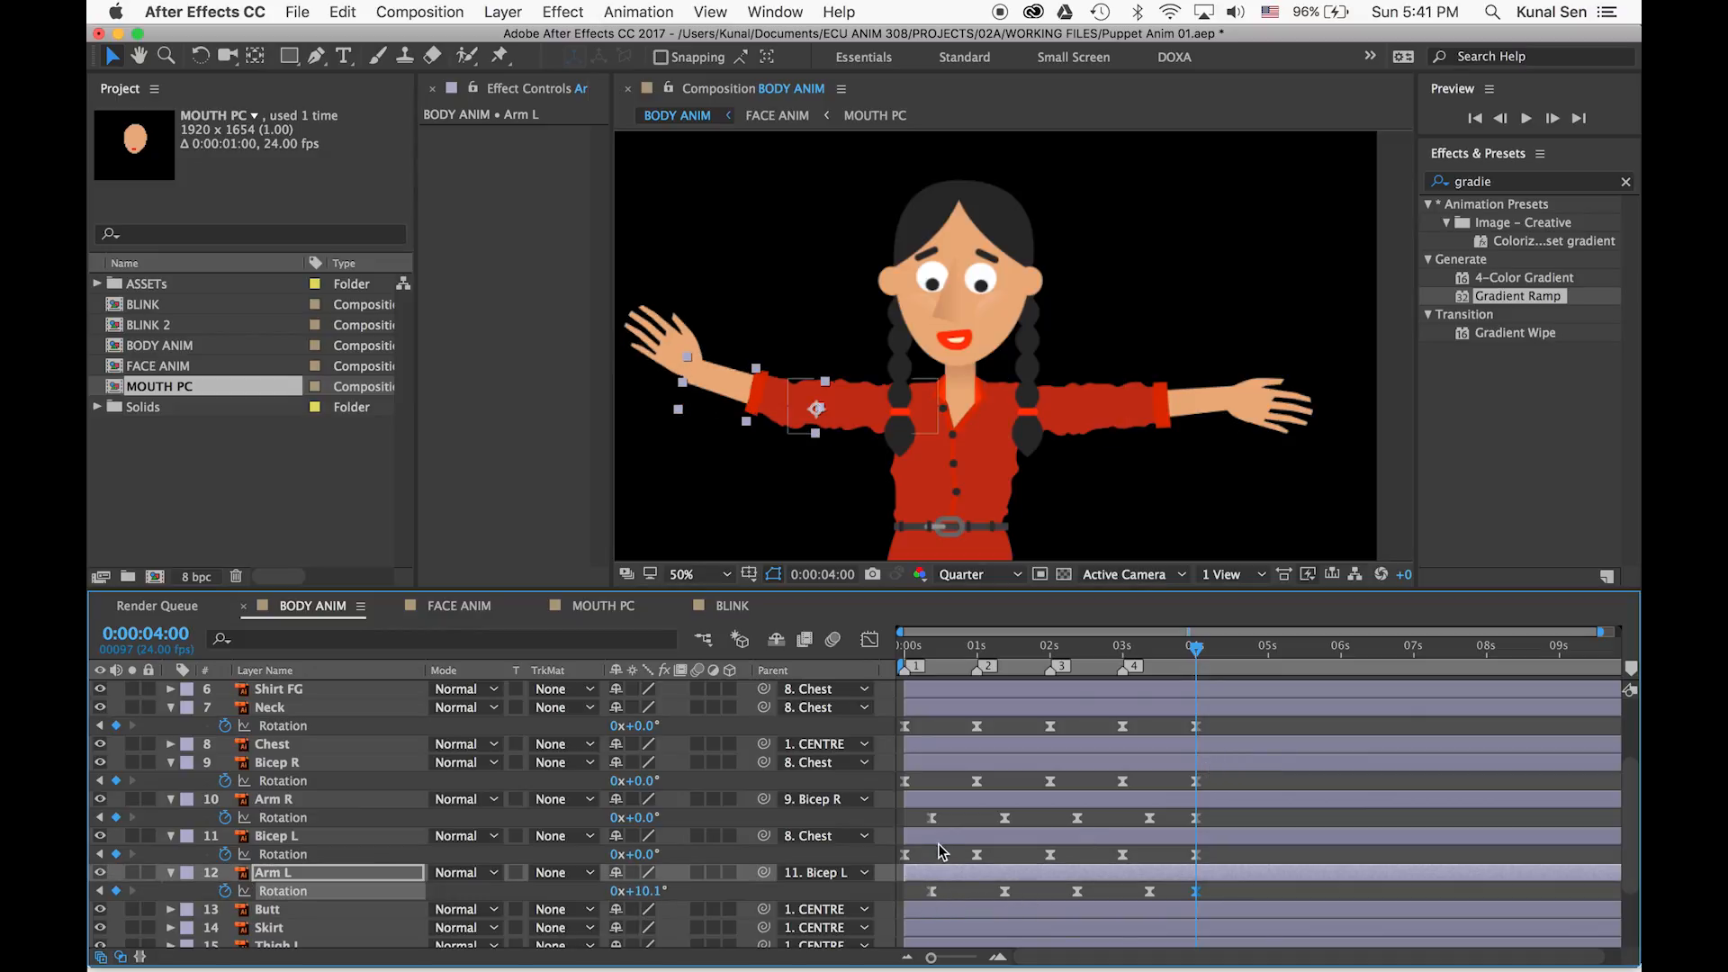
Pose the arms lowered at 0:00:04:00 with Rotation +64° on Bicep R, -33° on Arm R, -63° on Bicep L and +26° on Arm L
drag(636, 891, 612, 862)
drag(630, 780, 717, 795)
mouse_move(647, 856)
mouse_down()
mouse_move(606, 861)
mouse_move(639, 860)
mouse_up()
drag(634, 782, 612, 824)
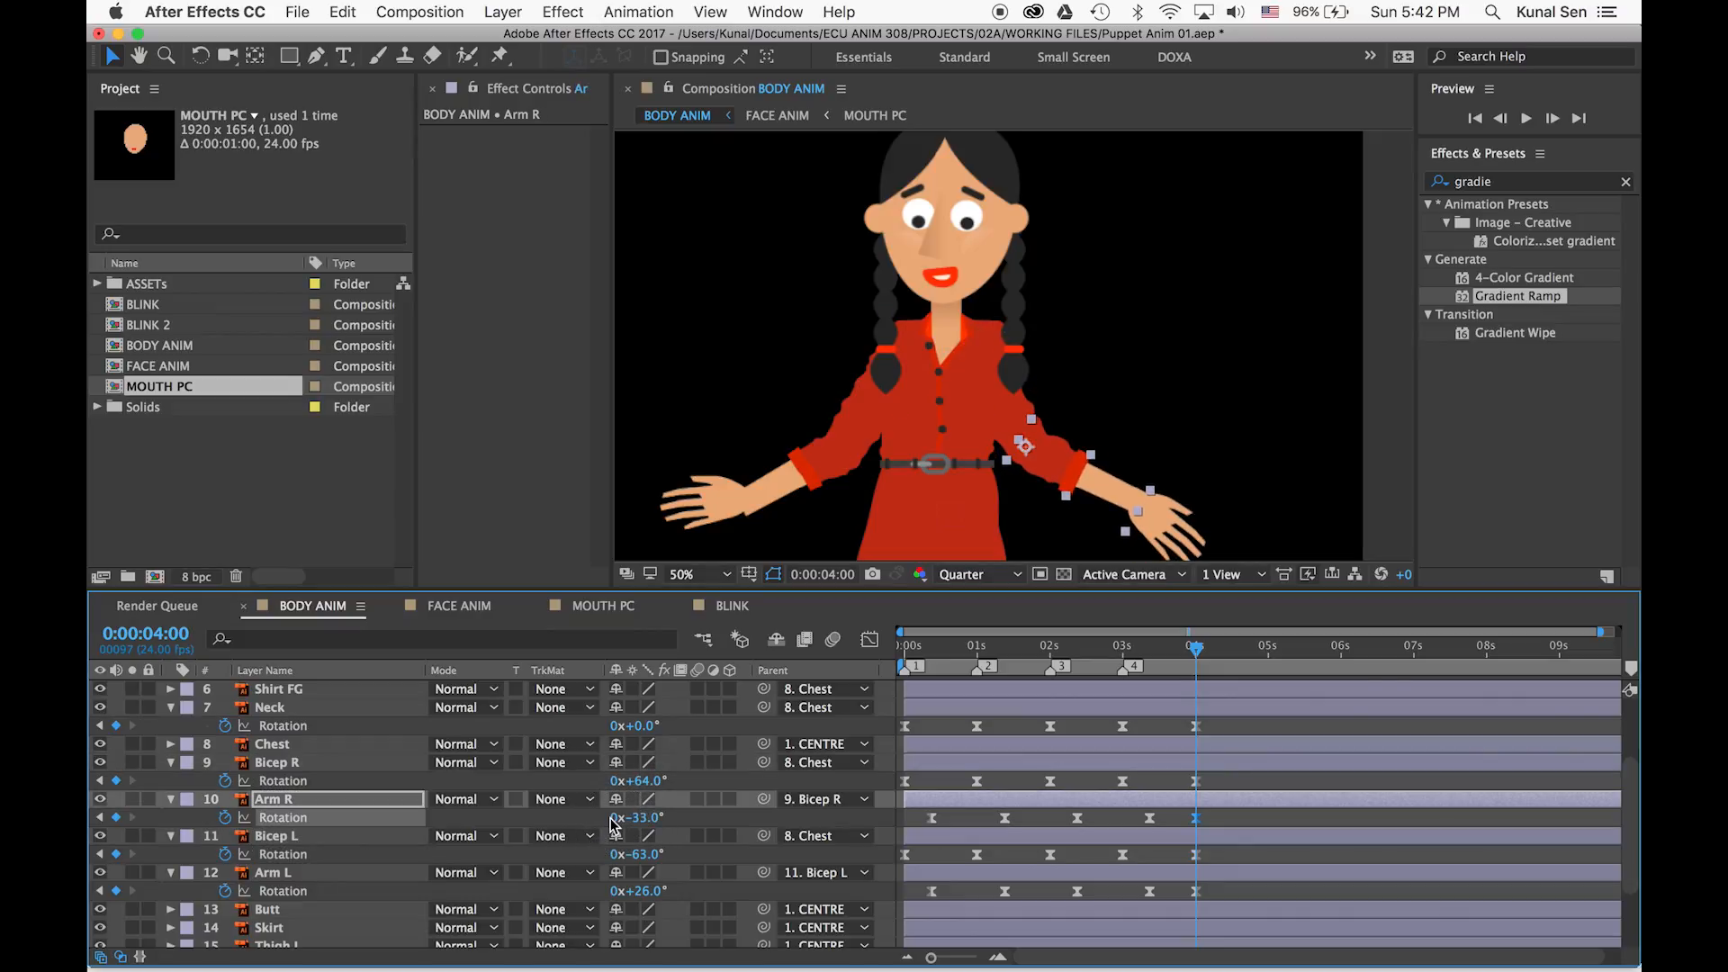
Open the FACE ANIM composition
drag(1147, 640, 1195, 646)
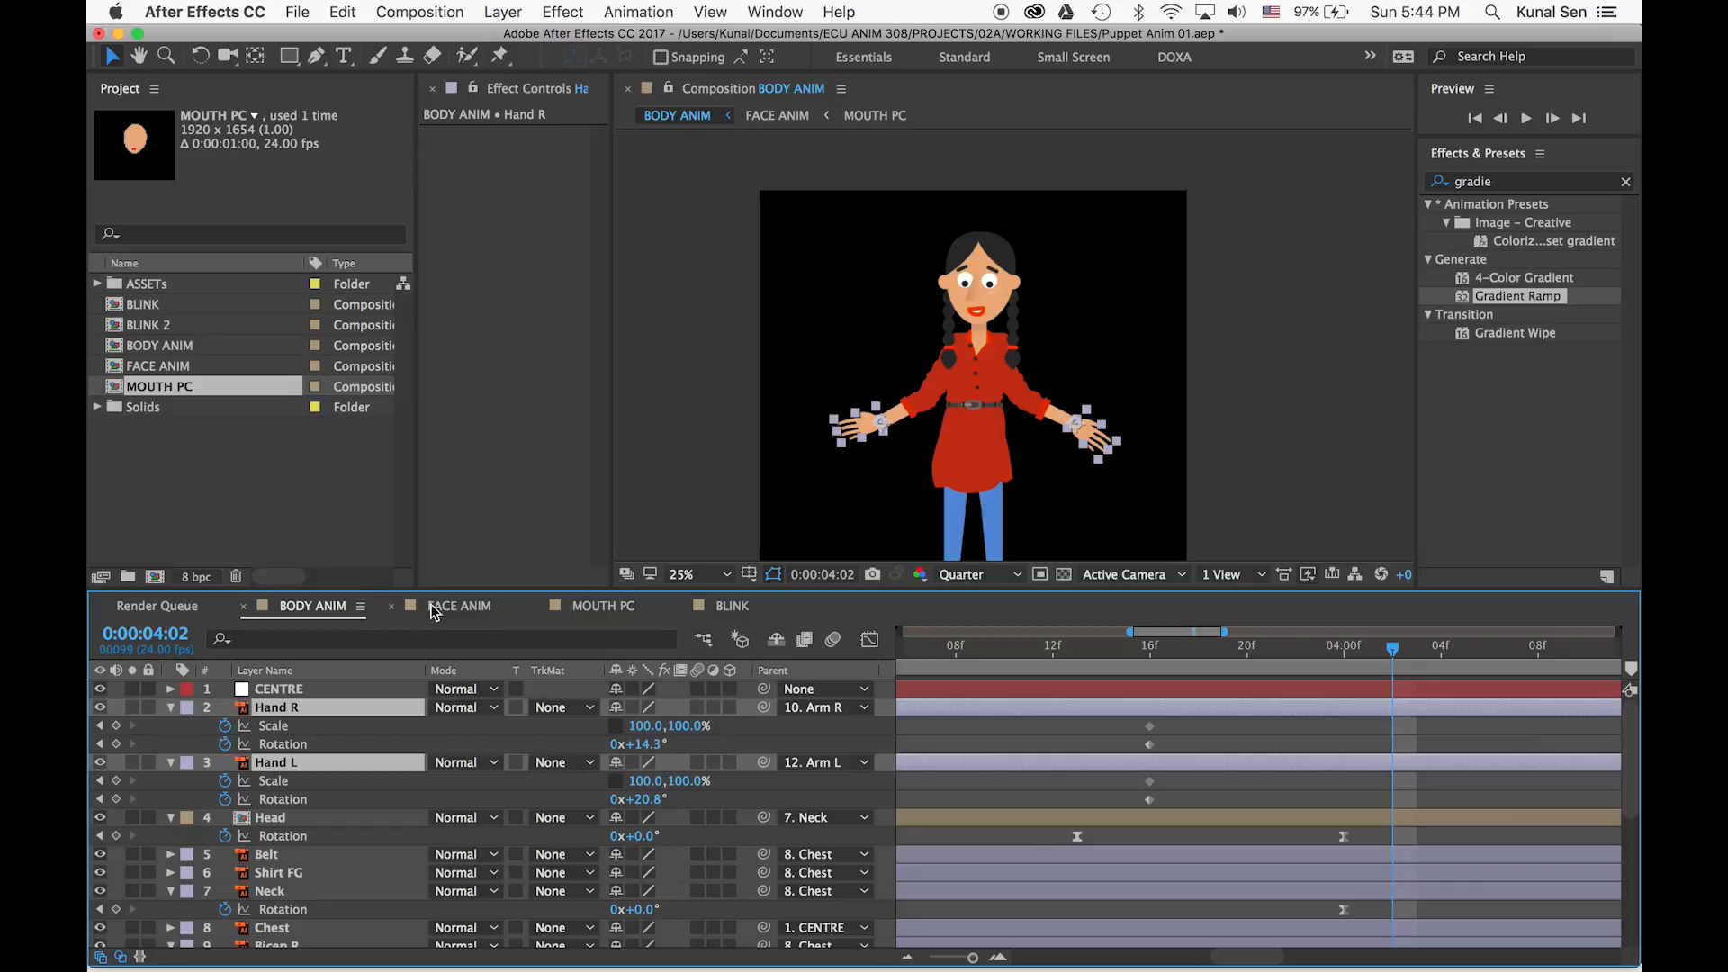
click(461, 606)
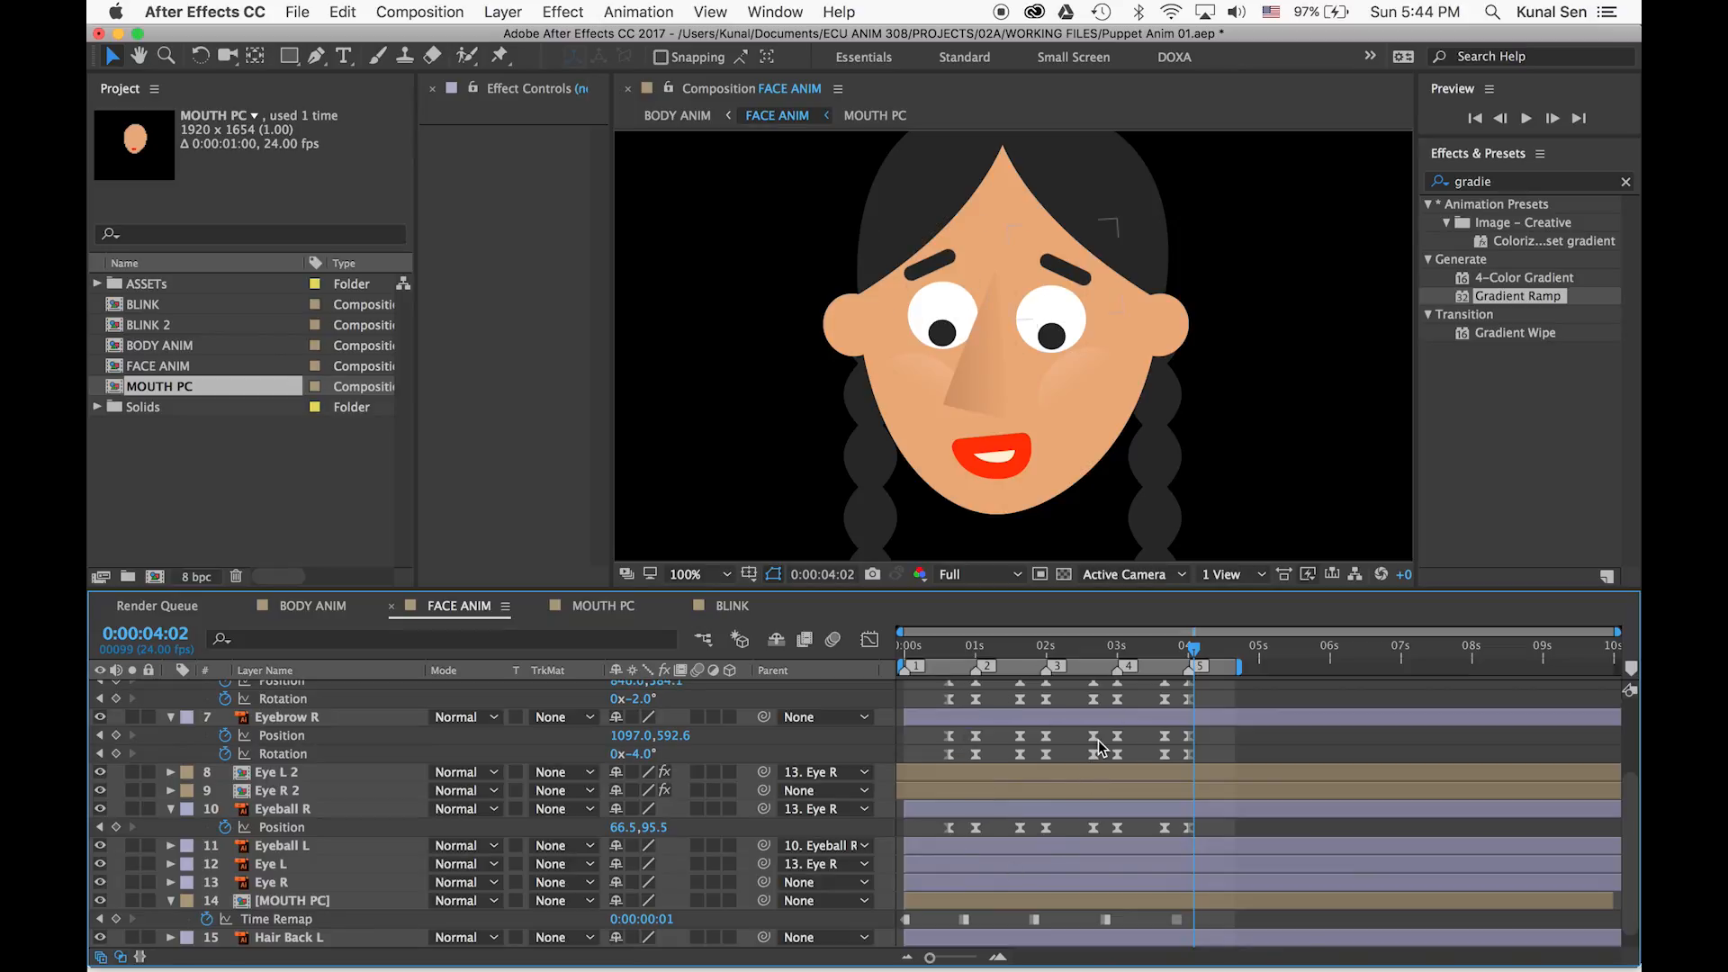
Examine the eyebrow and eyeball keyframes and the MOUTH PC Time Remap keyframes against the facial expressions between 1 and 3 seconds
scroll(1003, 747, up, 2)
drag(984, 650, 1053, 659)
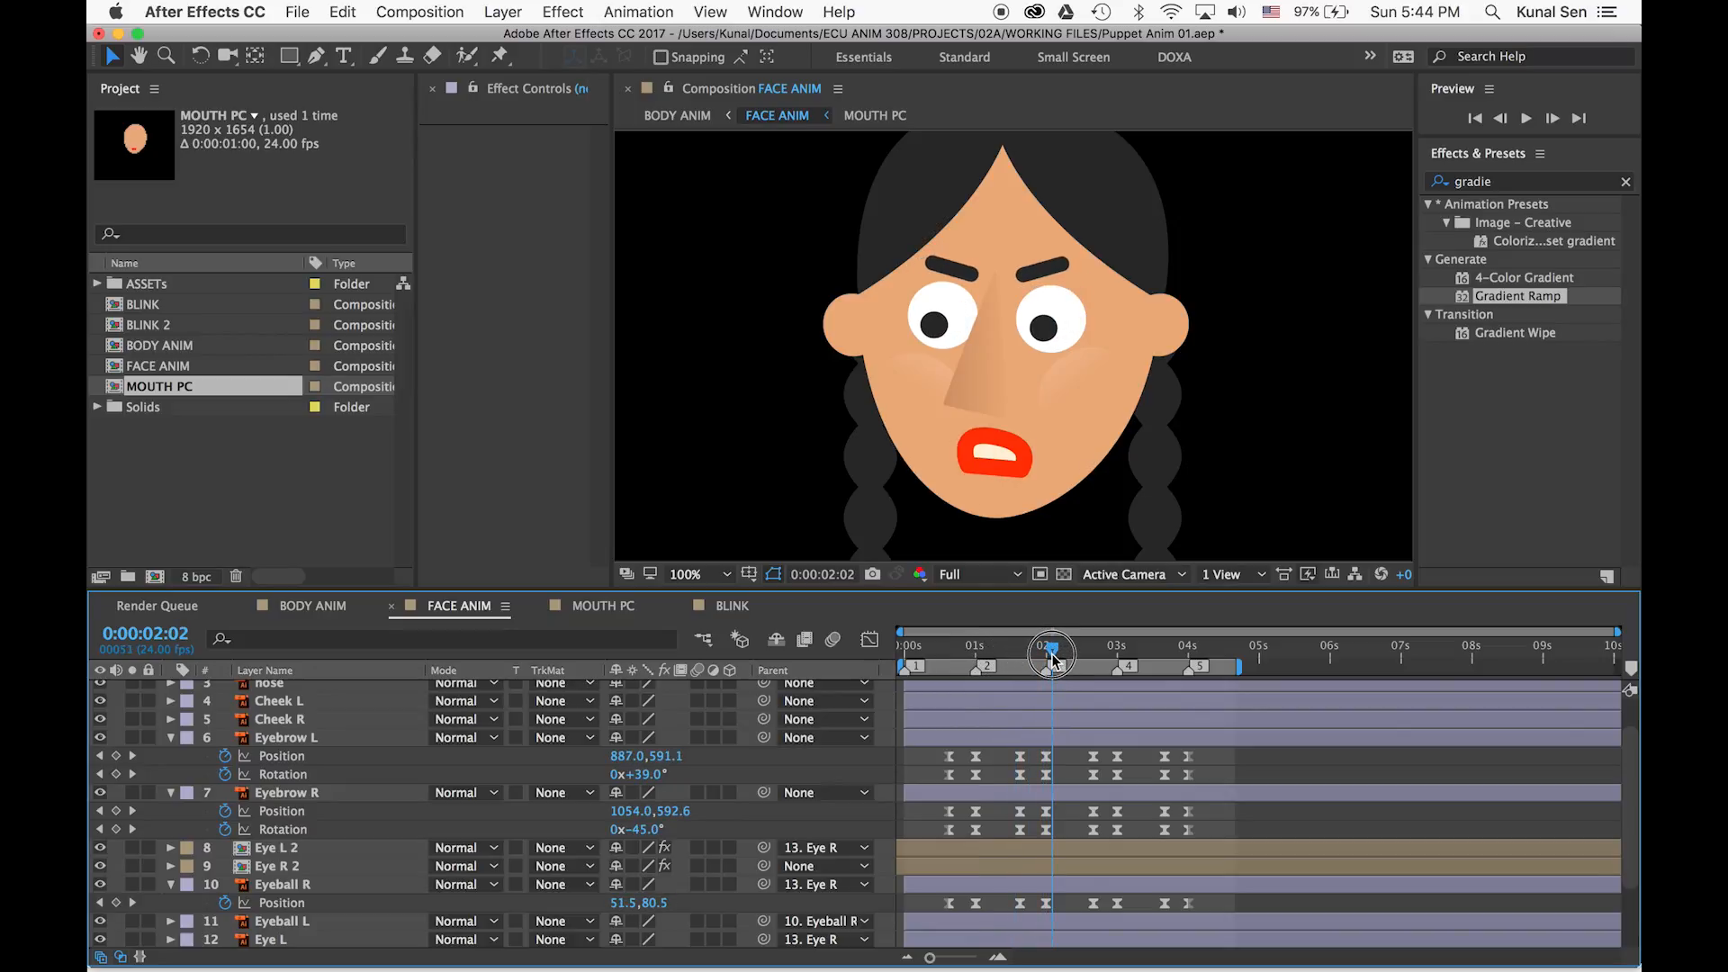
mouse_move(1053, 659)
mouse_down()
mouse_move(1116, 655)
mouse_move(1079, 655)
mouse_up()
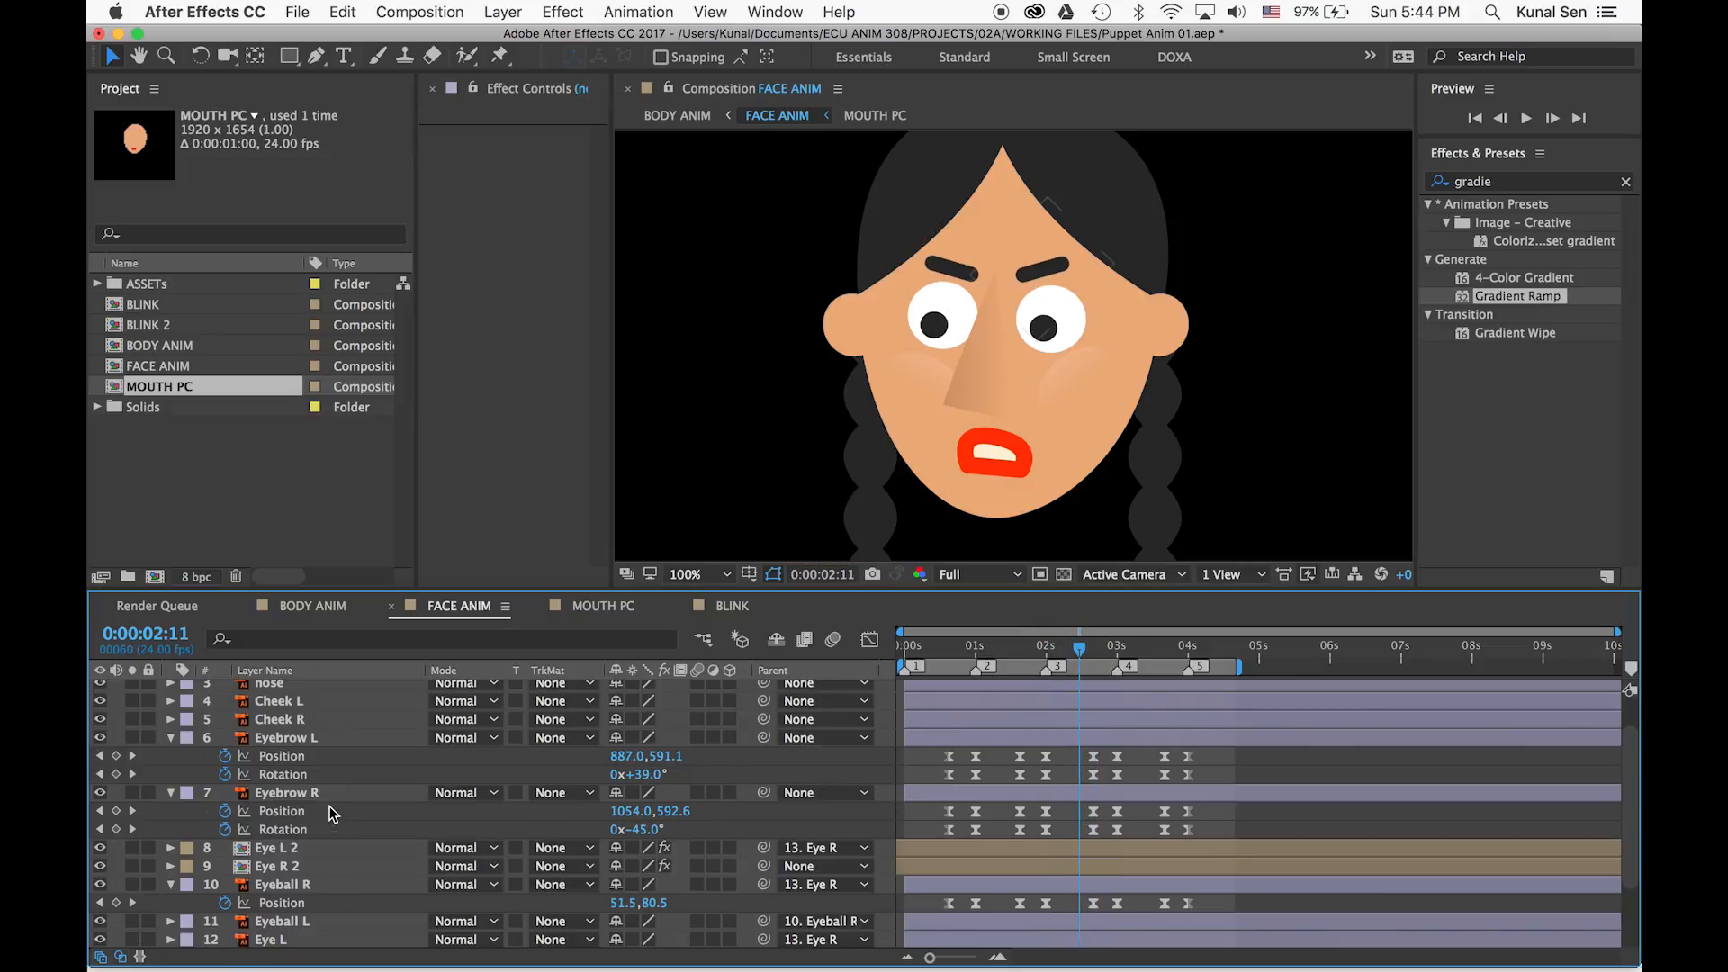
scroll(330, 814, down, 3)
click(313, 925)
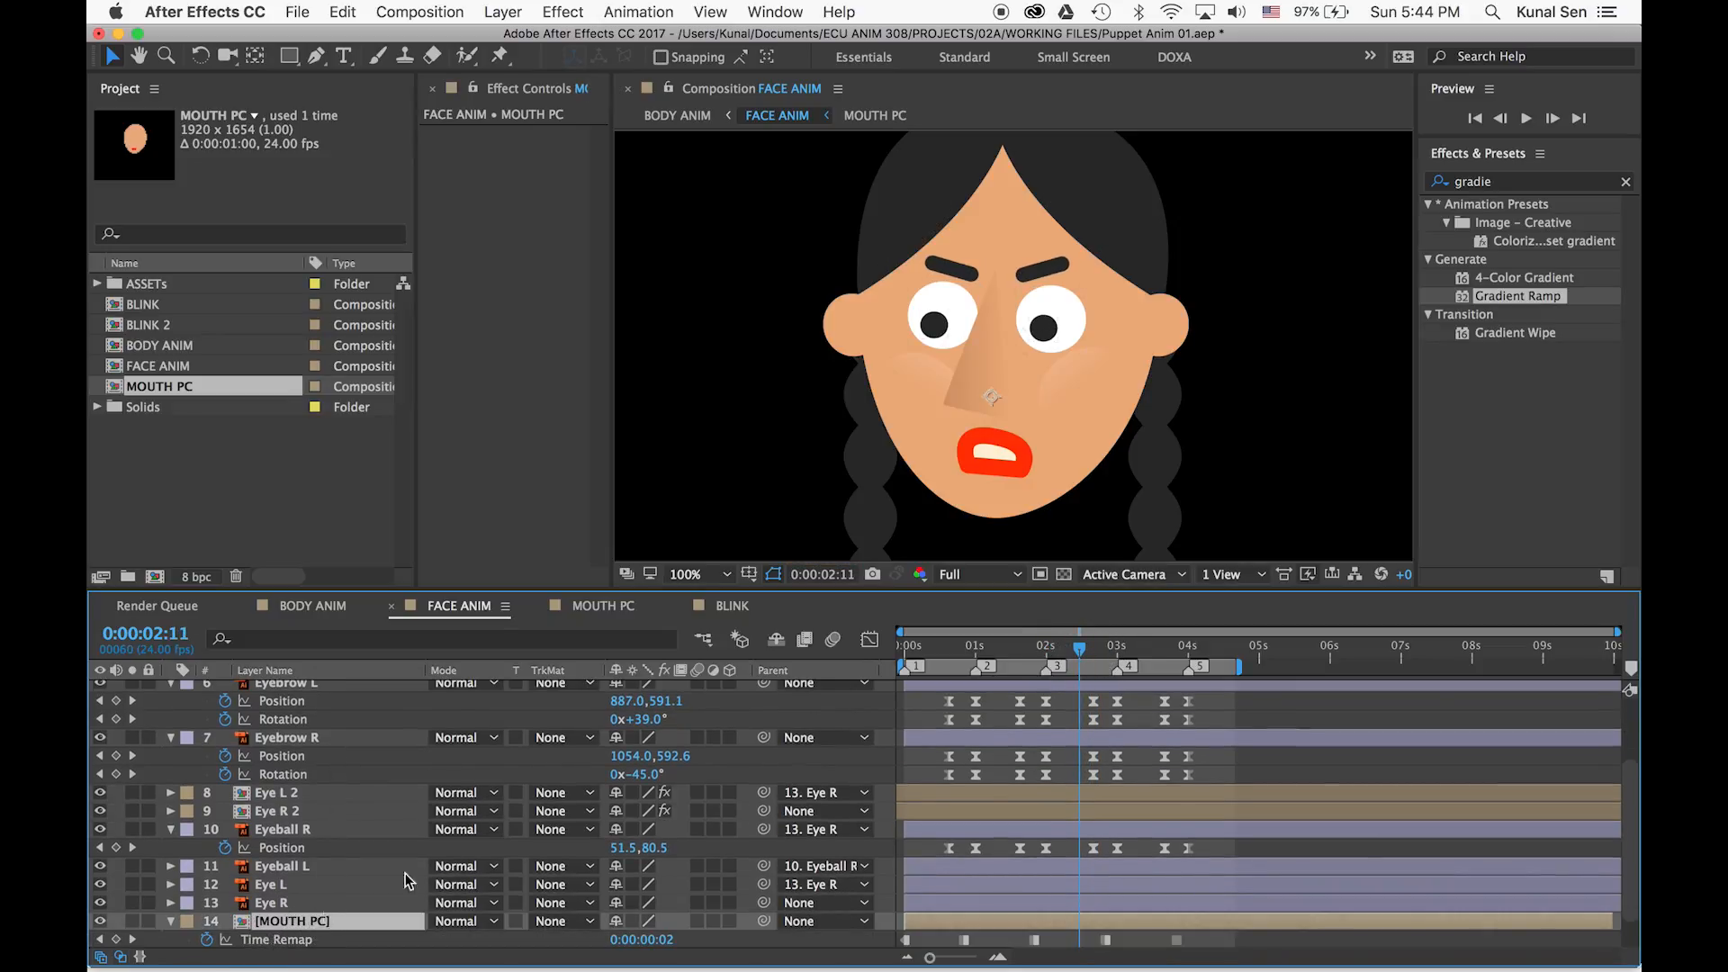
click(981, 650)
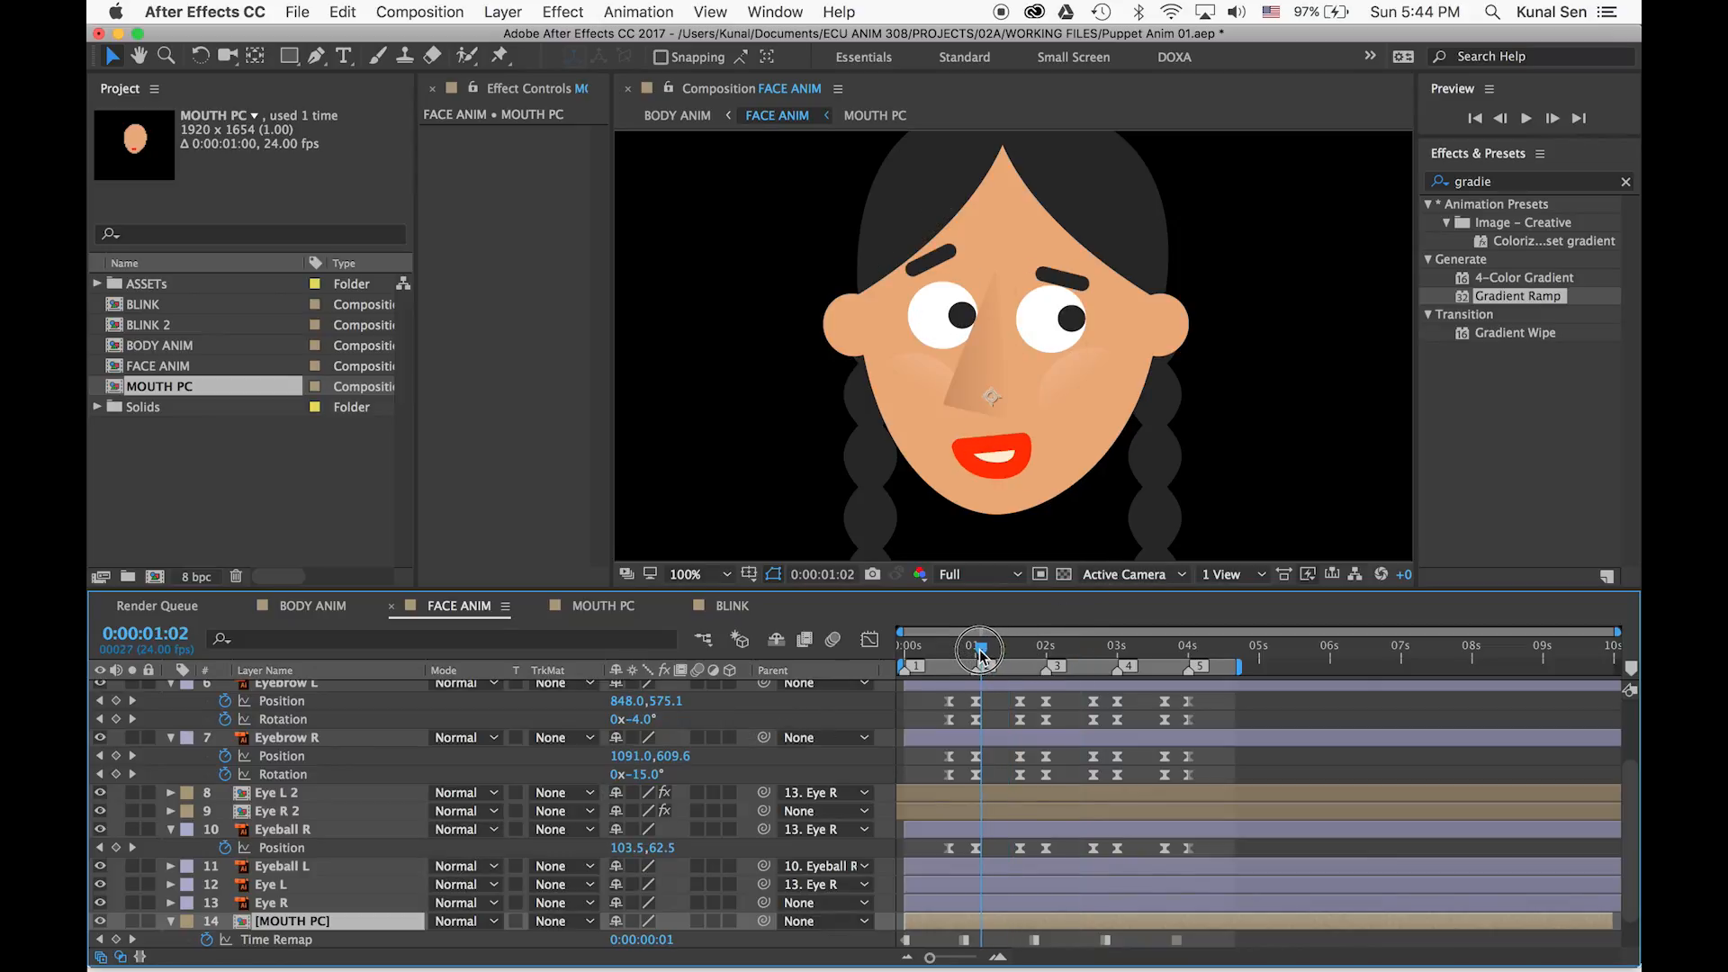
scroll(323, 939, down, 1)
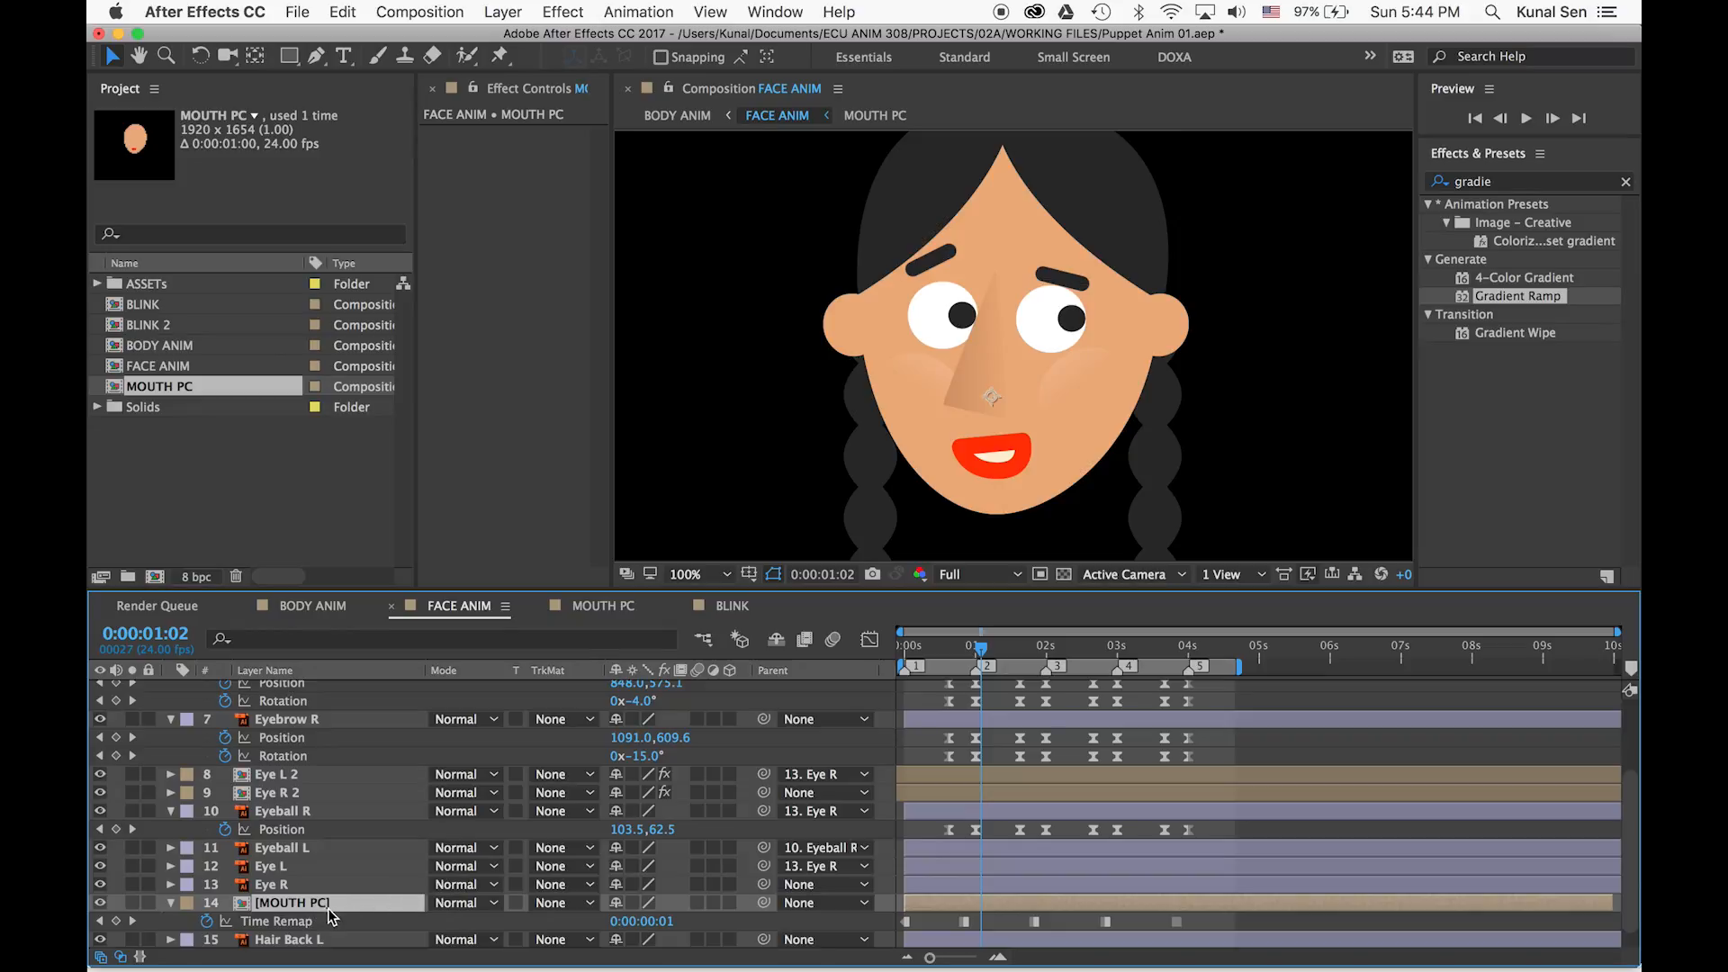
drag(981, 652, 1015, 662)
Open the BODY ANIM composition and examine the hand, head and neck motion up to 0:00:03:17
click(309, 606)
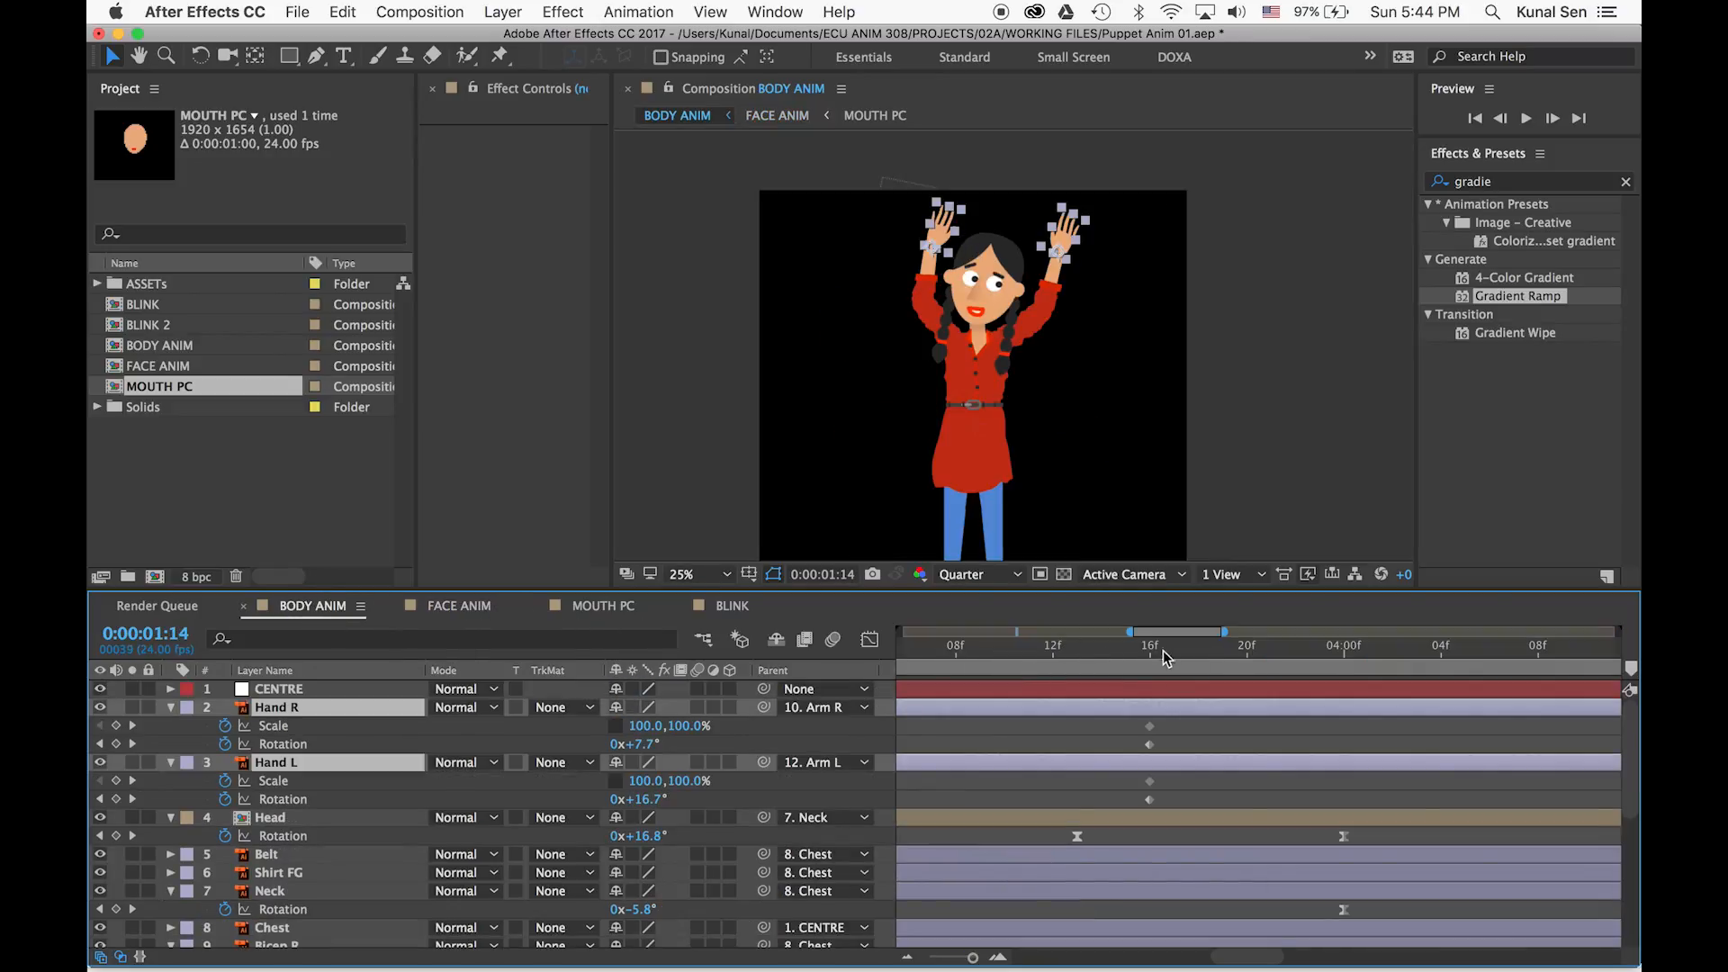
drag(1104, 650, 1049, 671)
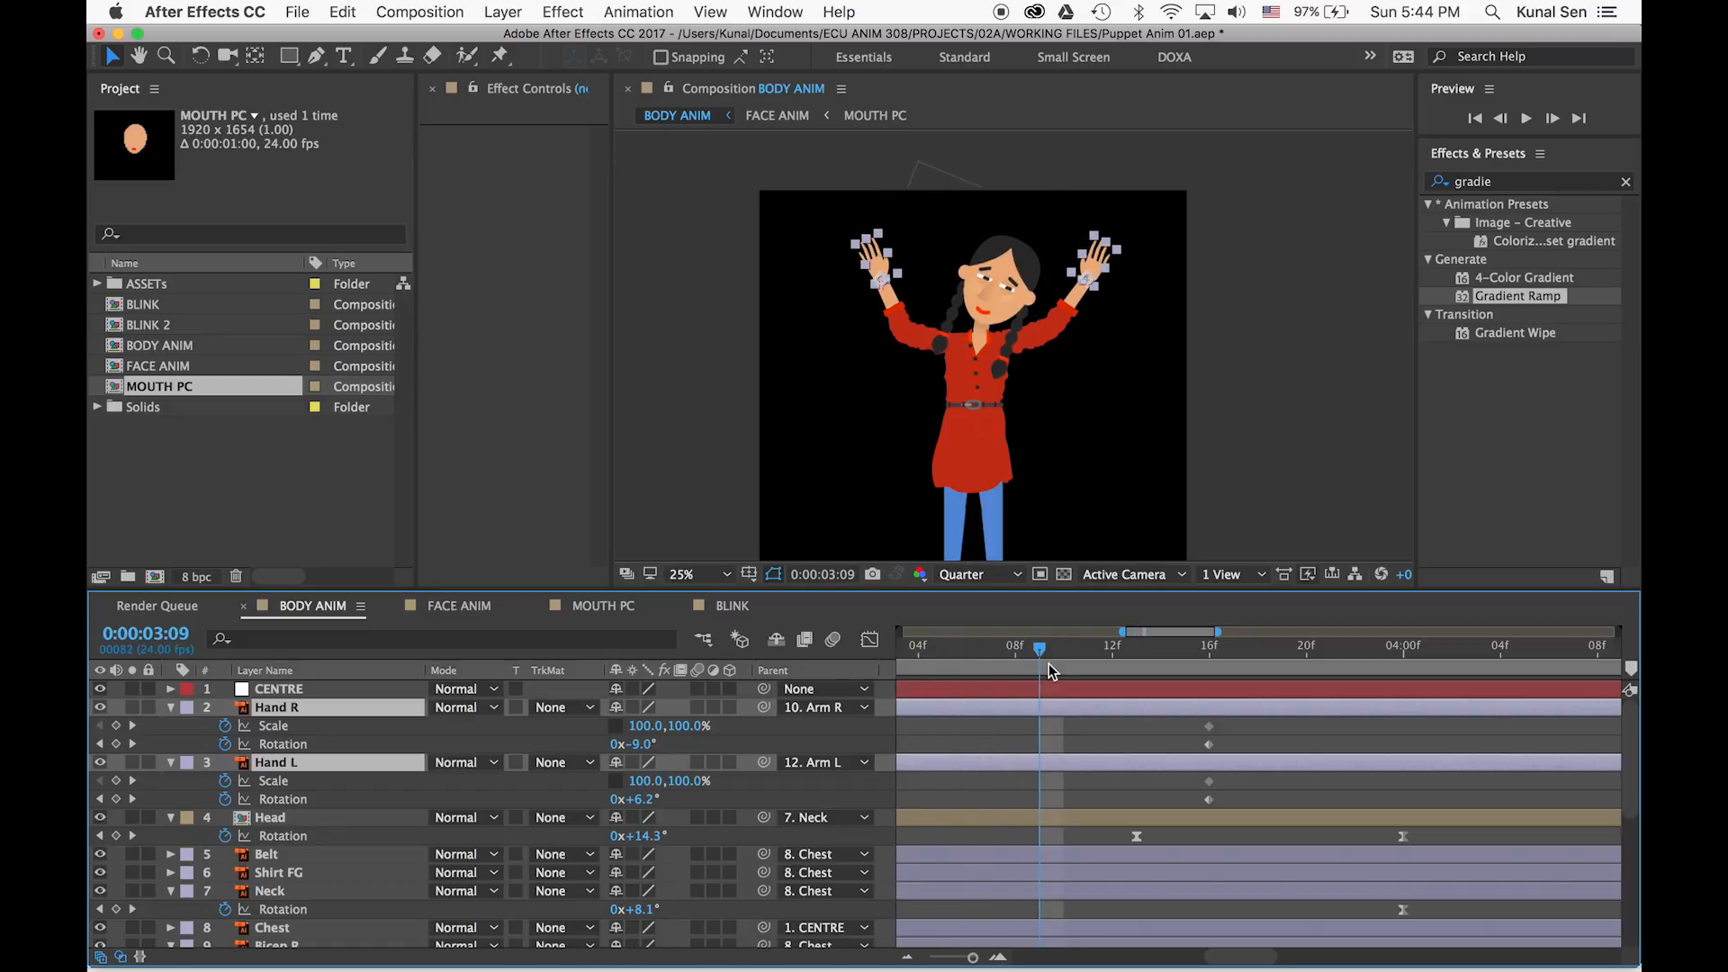
key(minus)
key(minus)
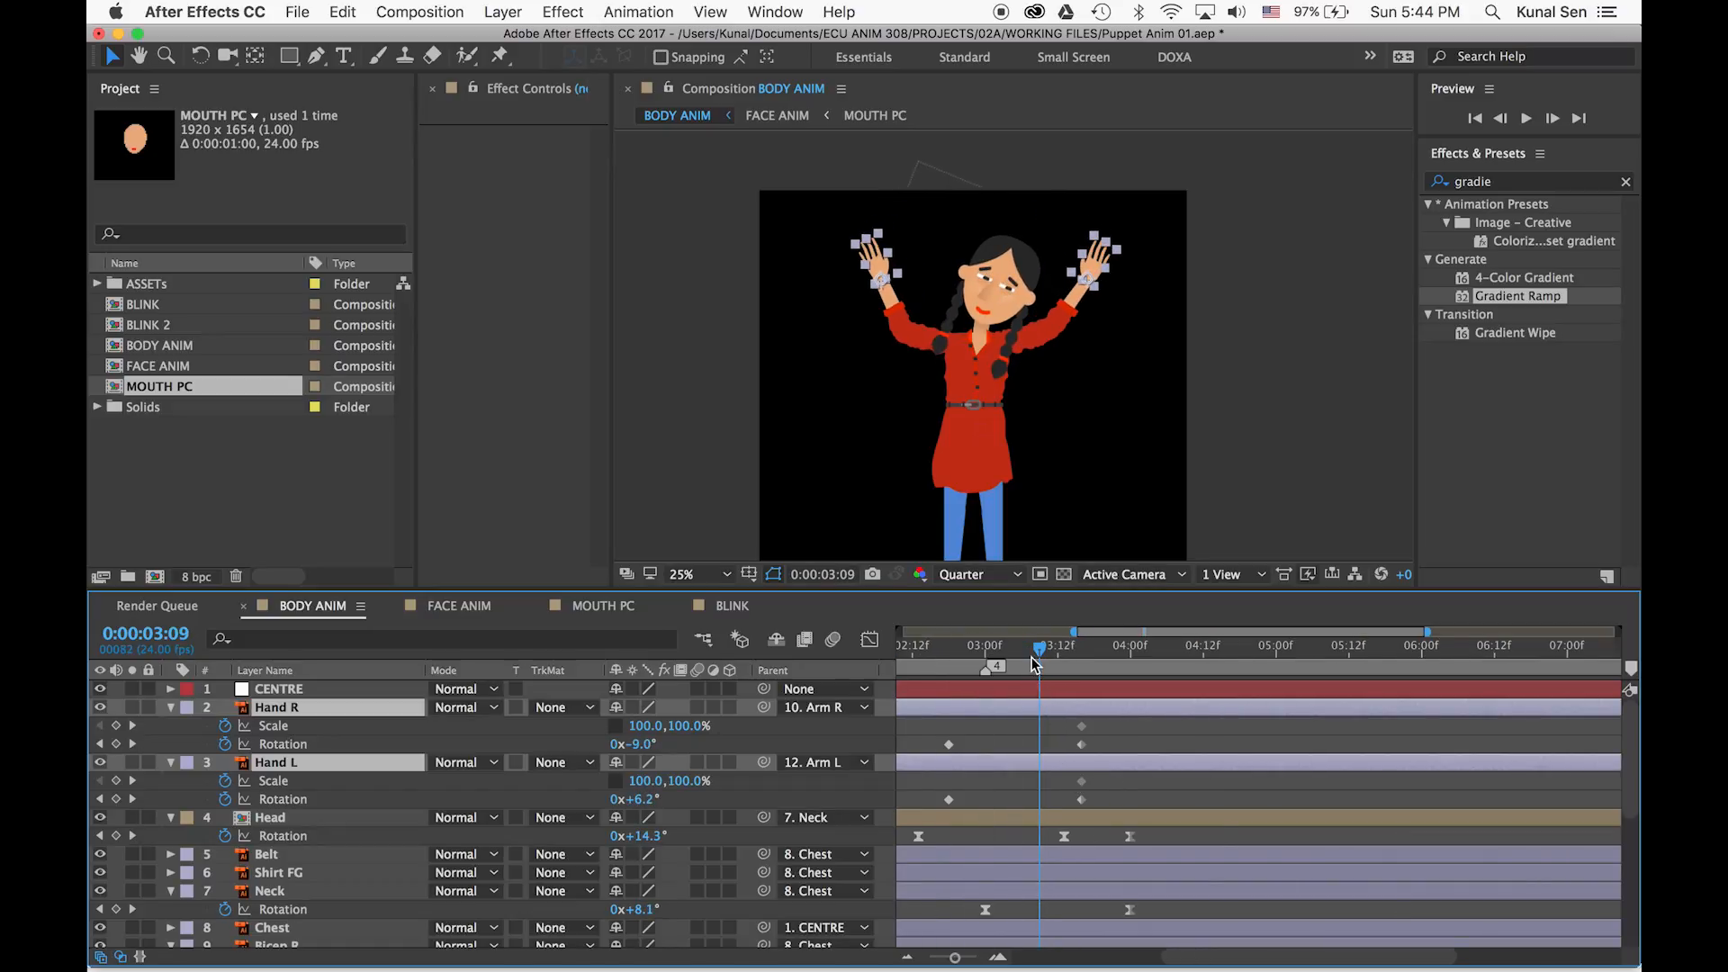
key(minus)
drag(1061, 648, 1168, 684)
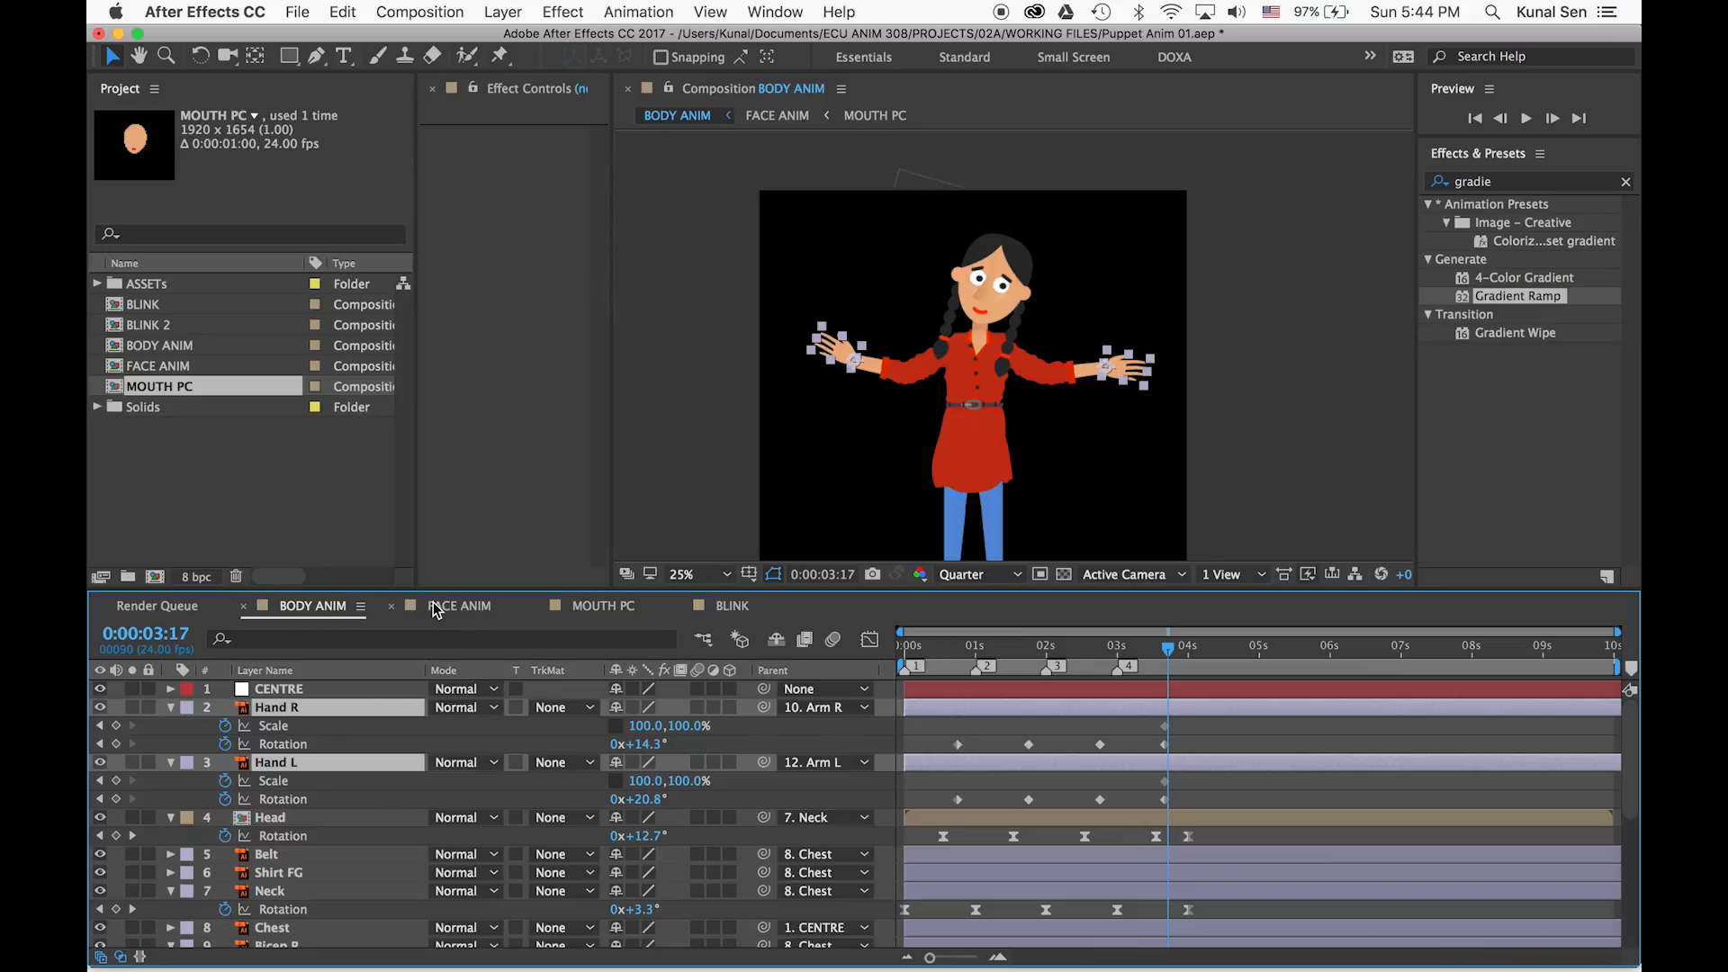
Create a composition named EDIT with the HDTV 1080 24 preset and give it a Red label
click(178, 476)
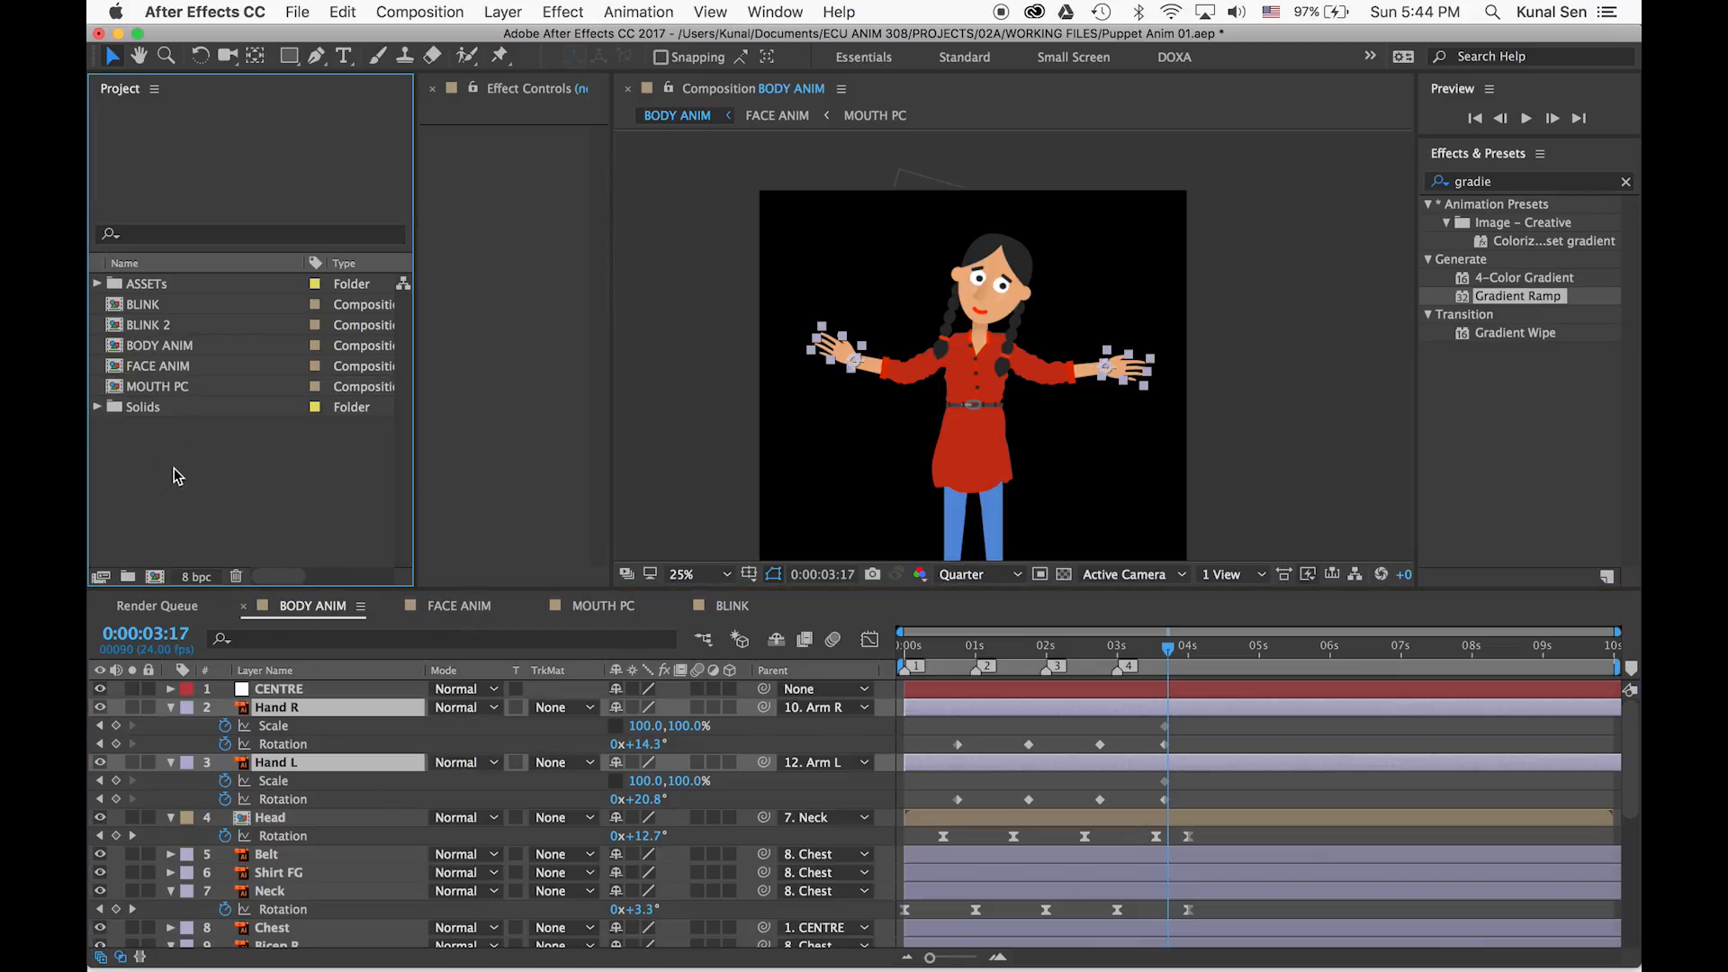
key(super+n)
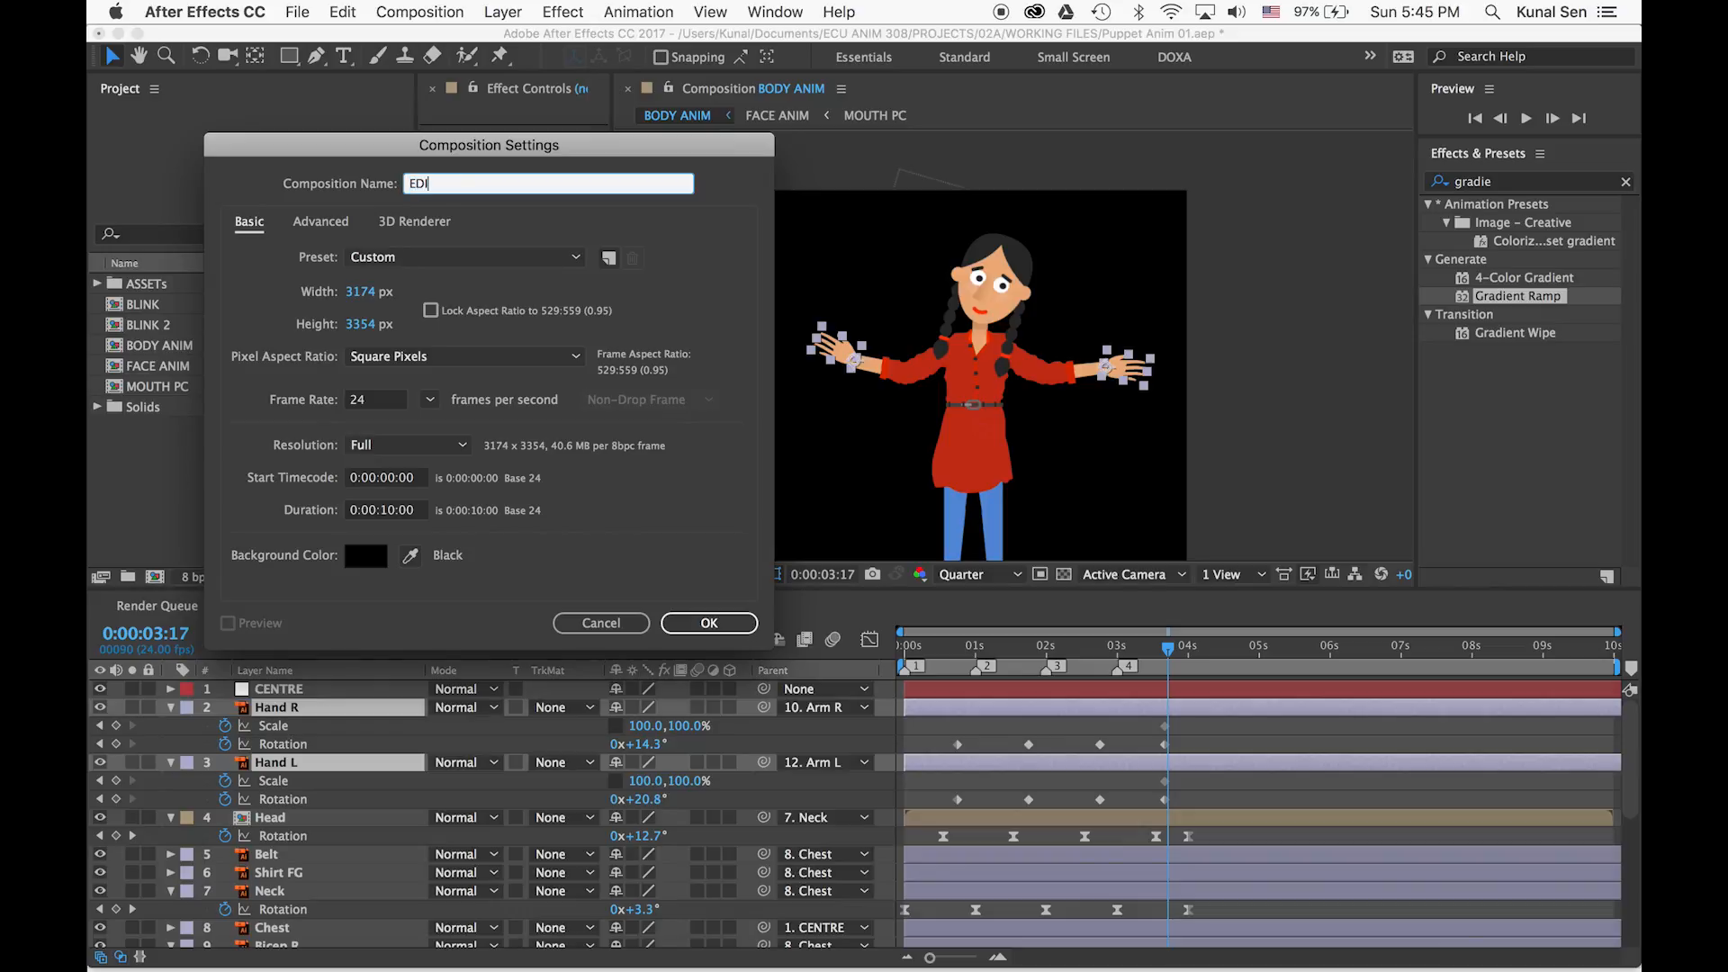
click(481, 261)
click(313, 304)
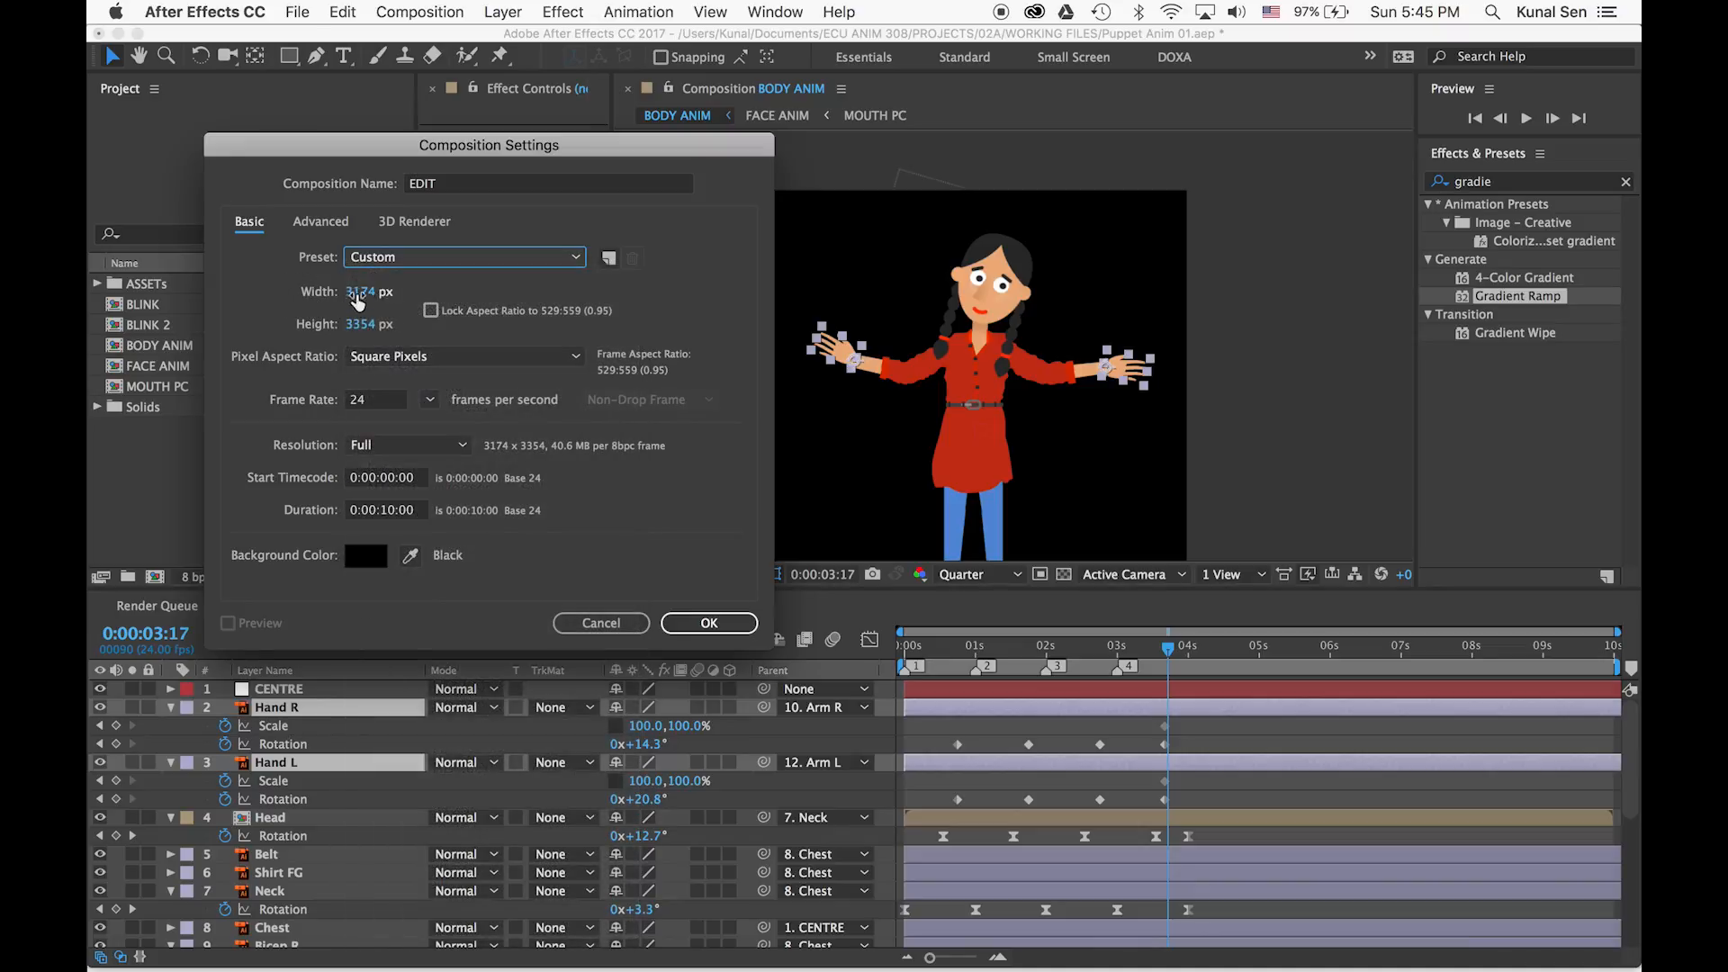
click(396, 261)
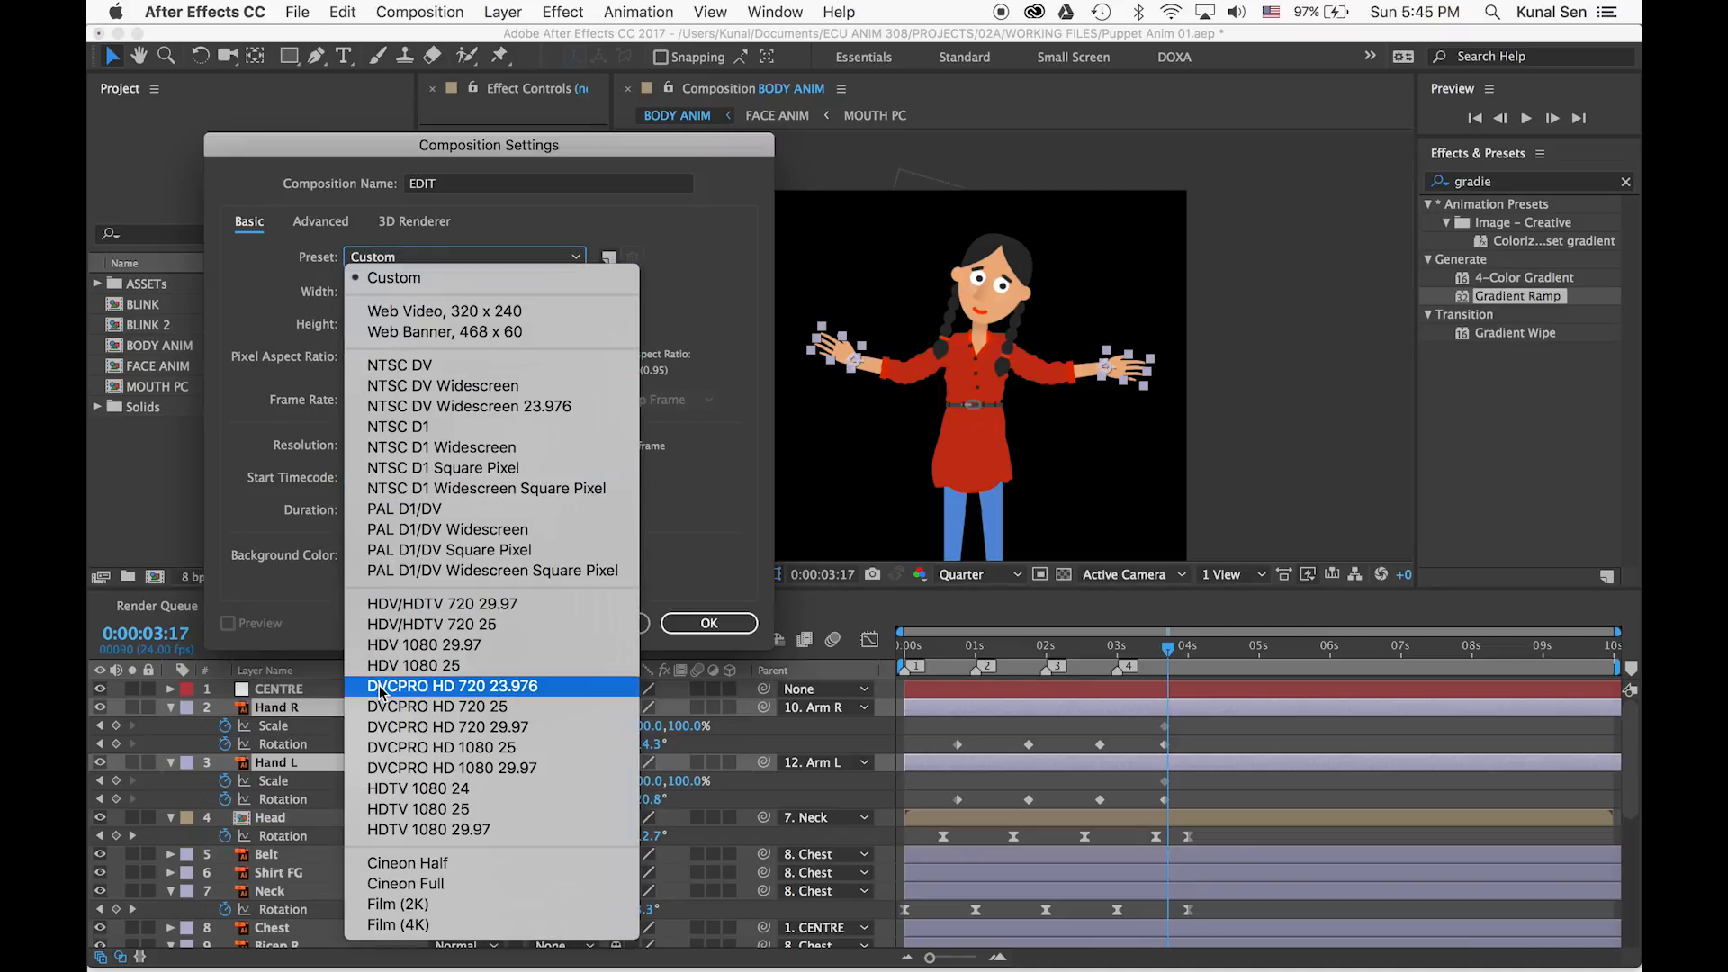
click(416, 792)
click(715, 620)
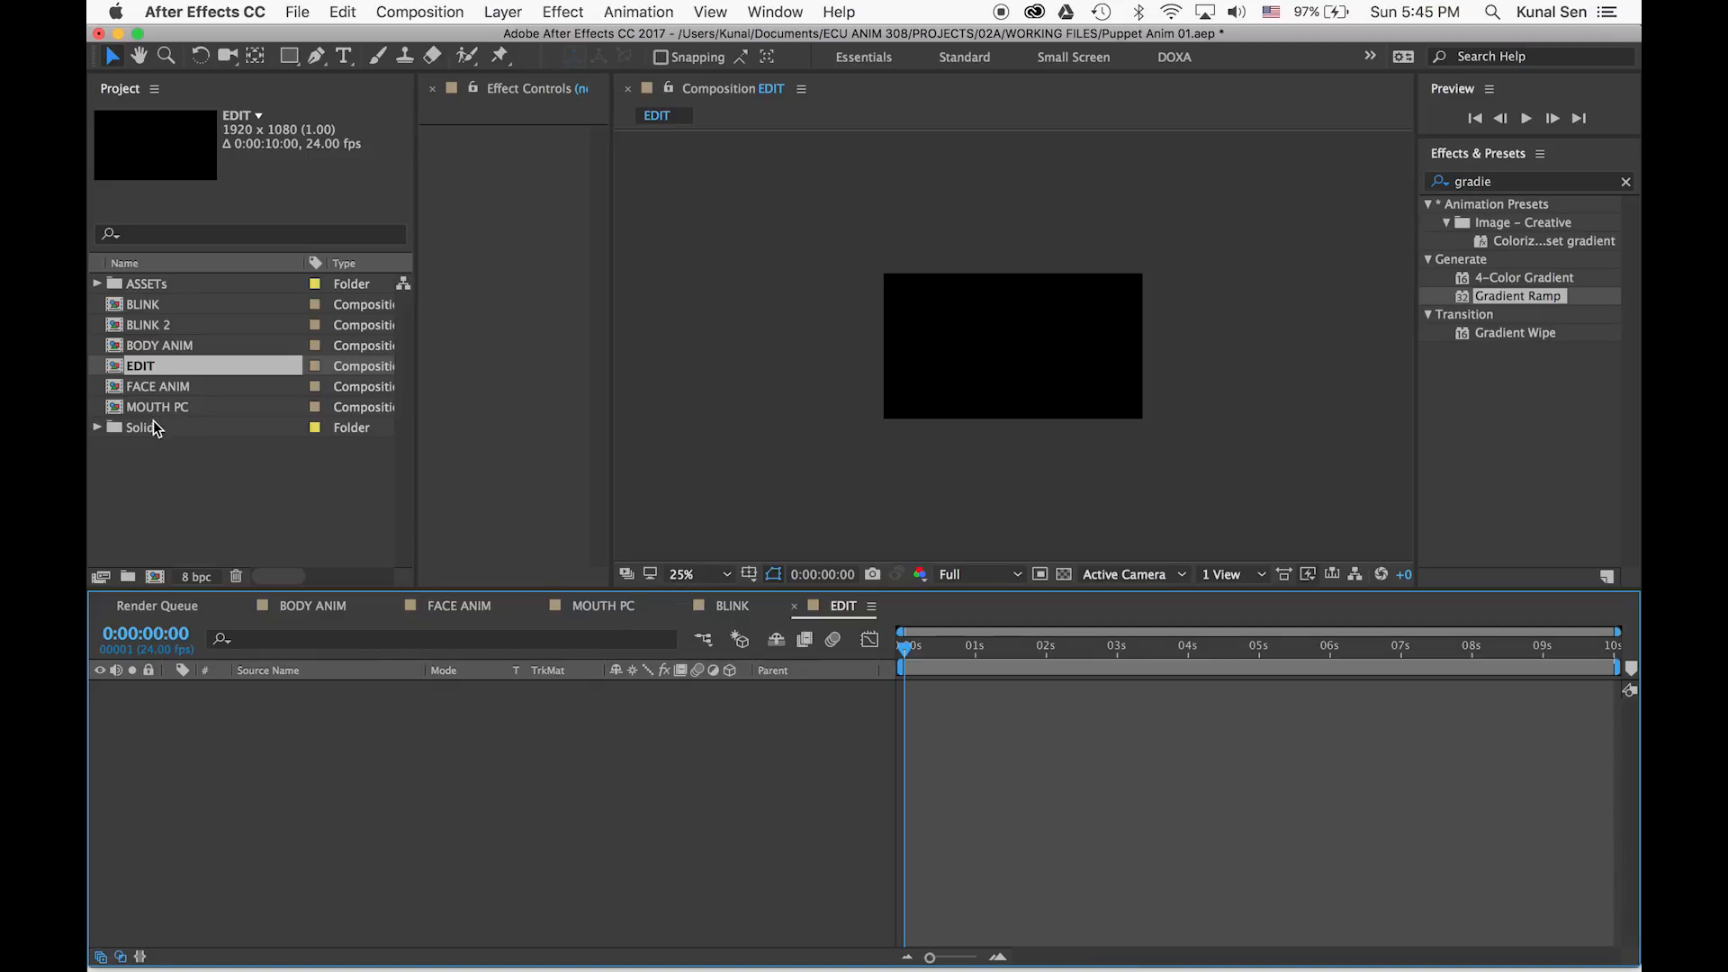
click(317, 373)
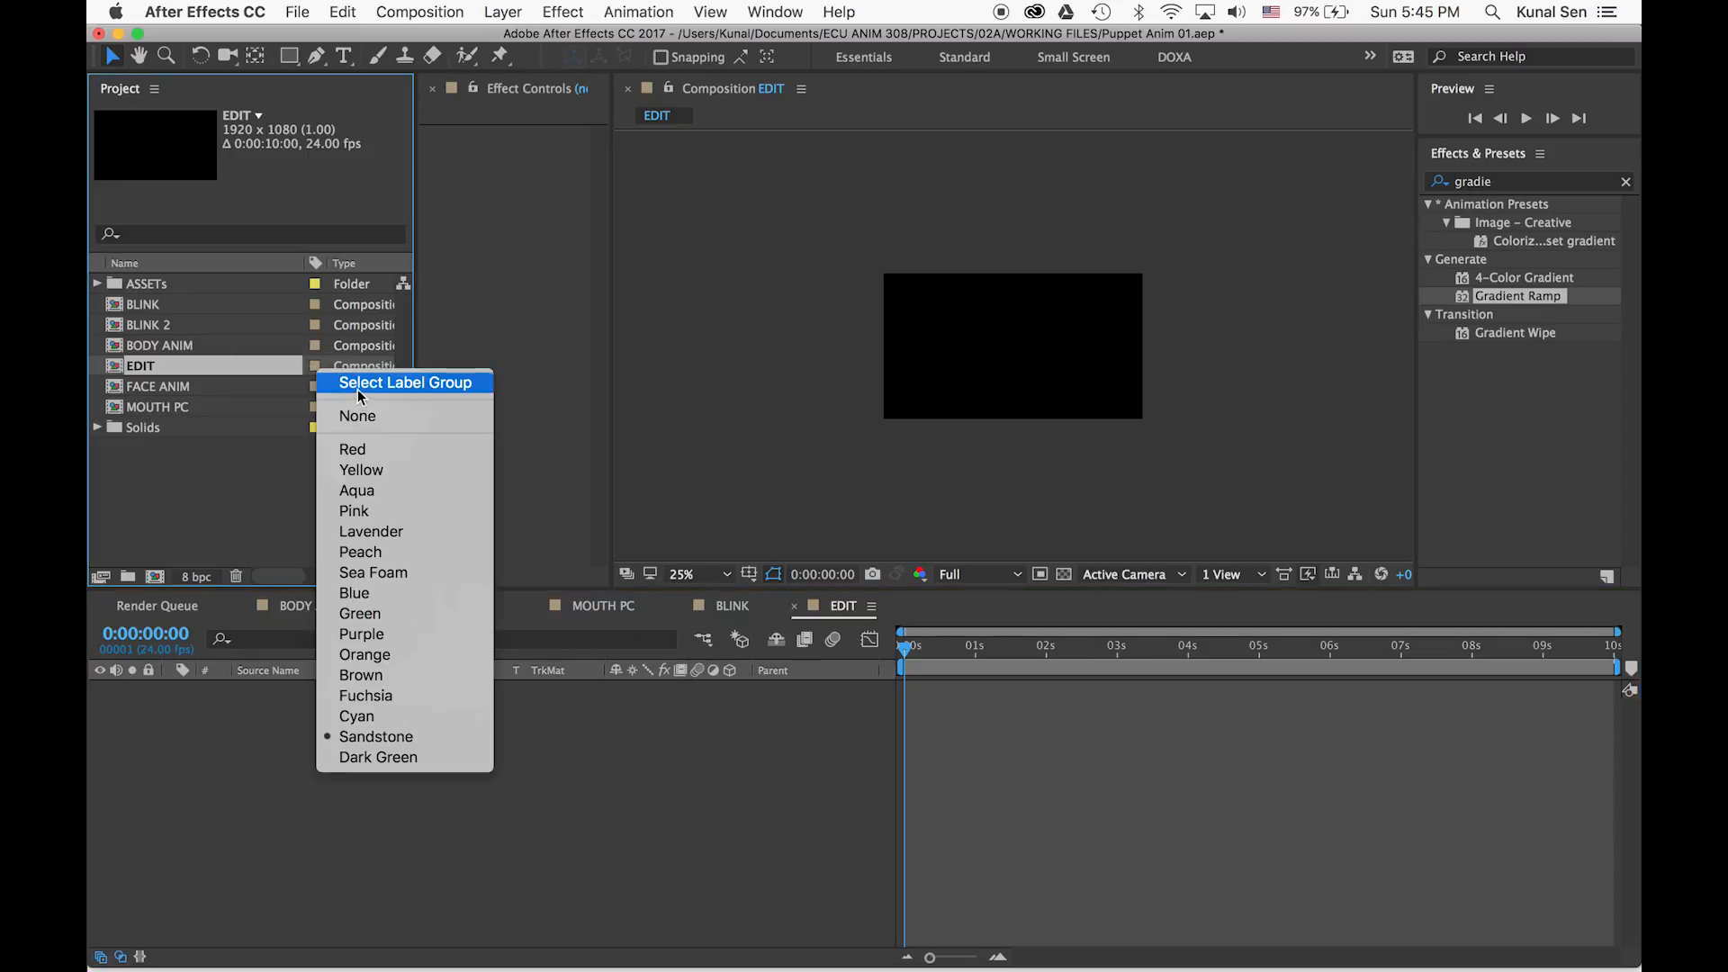
click(362, 453)
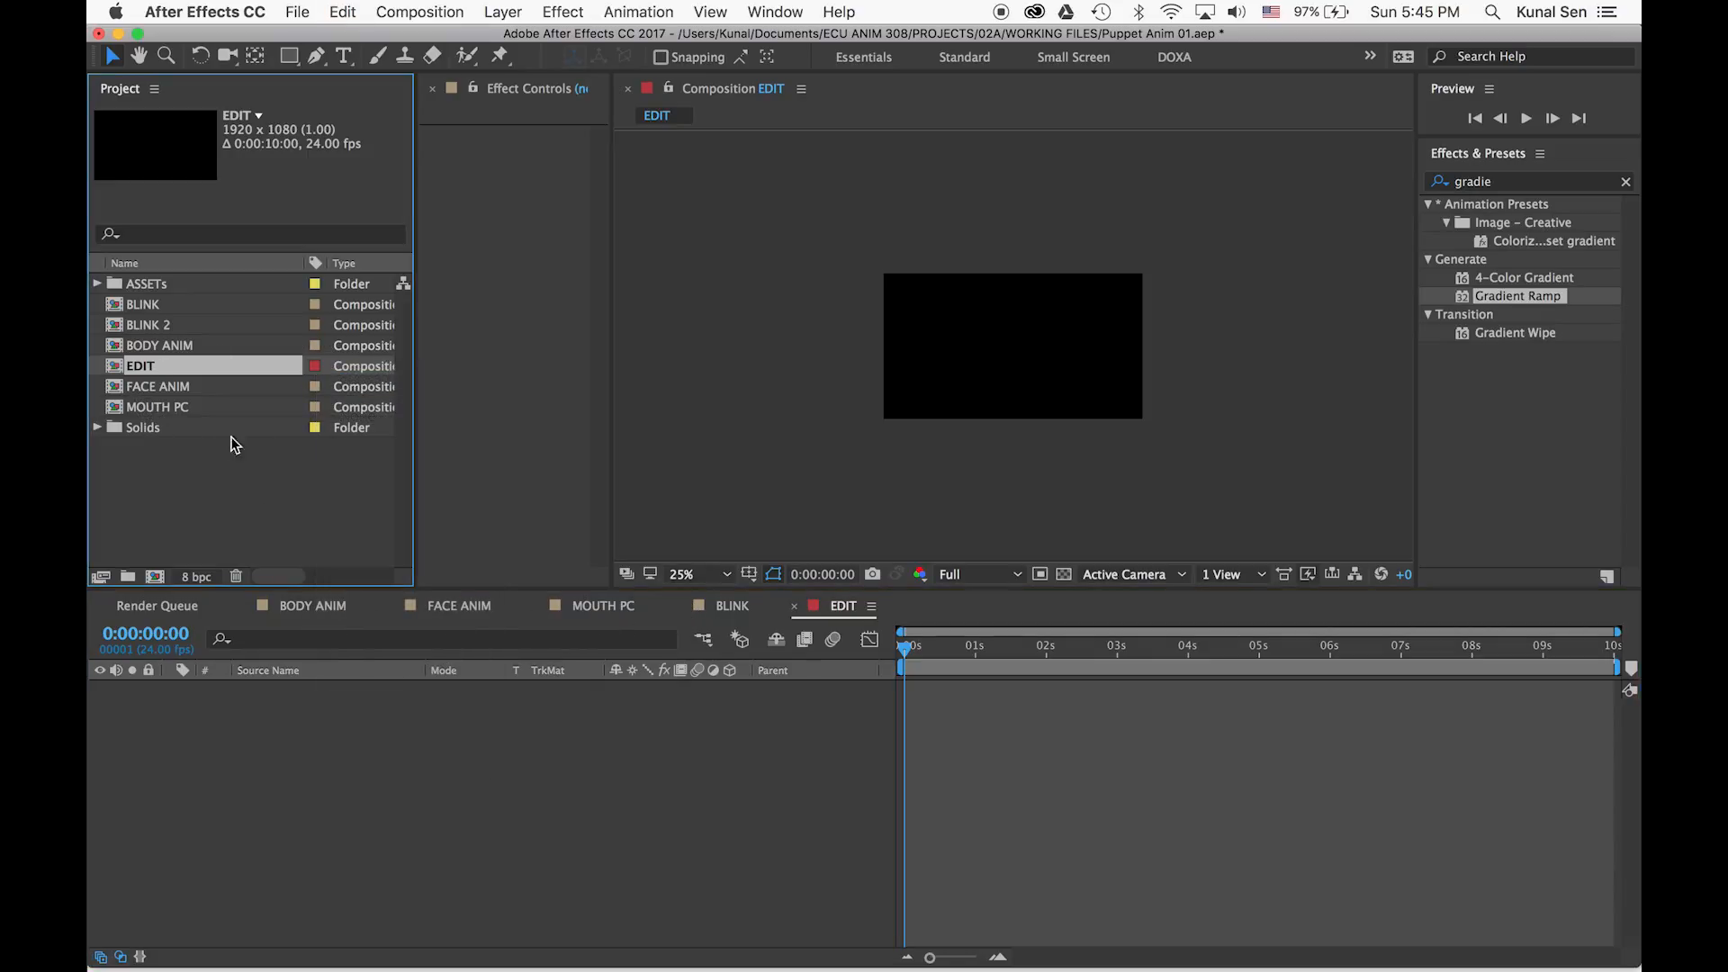
Add BODY ANIM to the EDIT composition and move it down so the head and shoulders fit in the frame
click(142, 388)
click(117, 407)
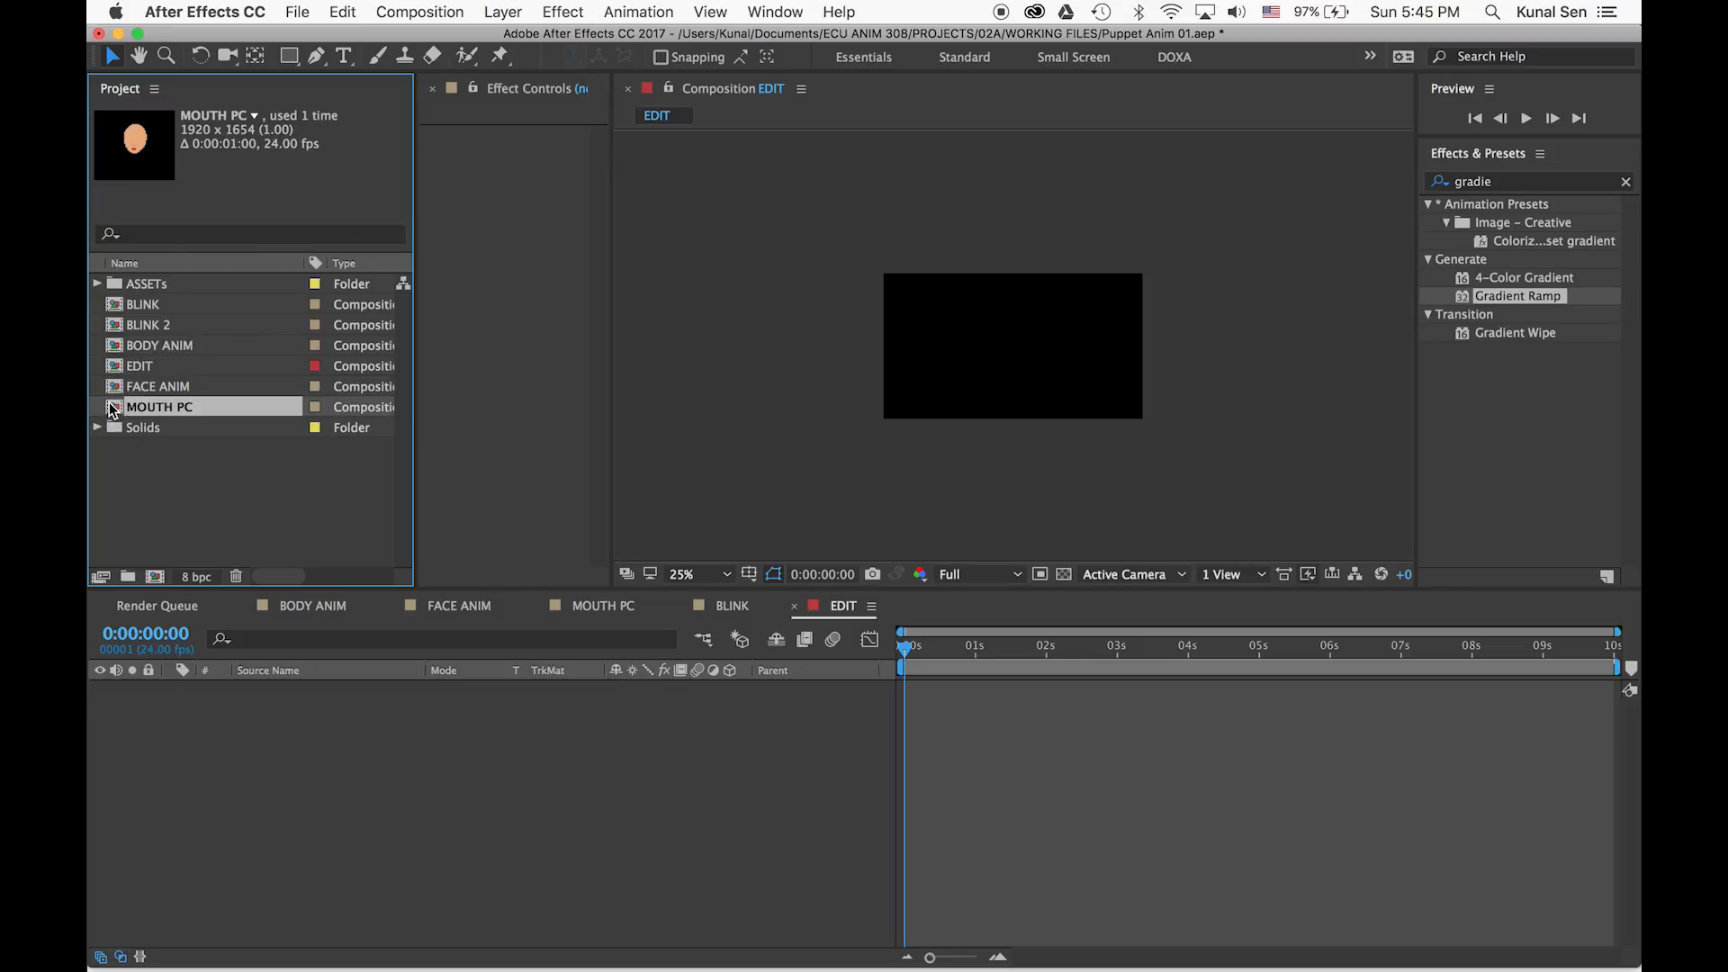
click(126, 348)
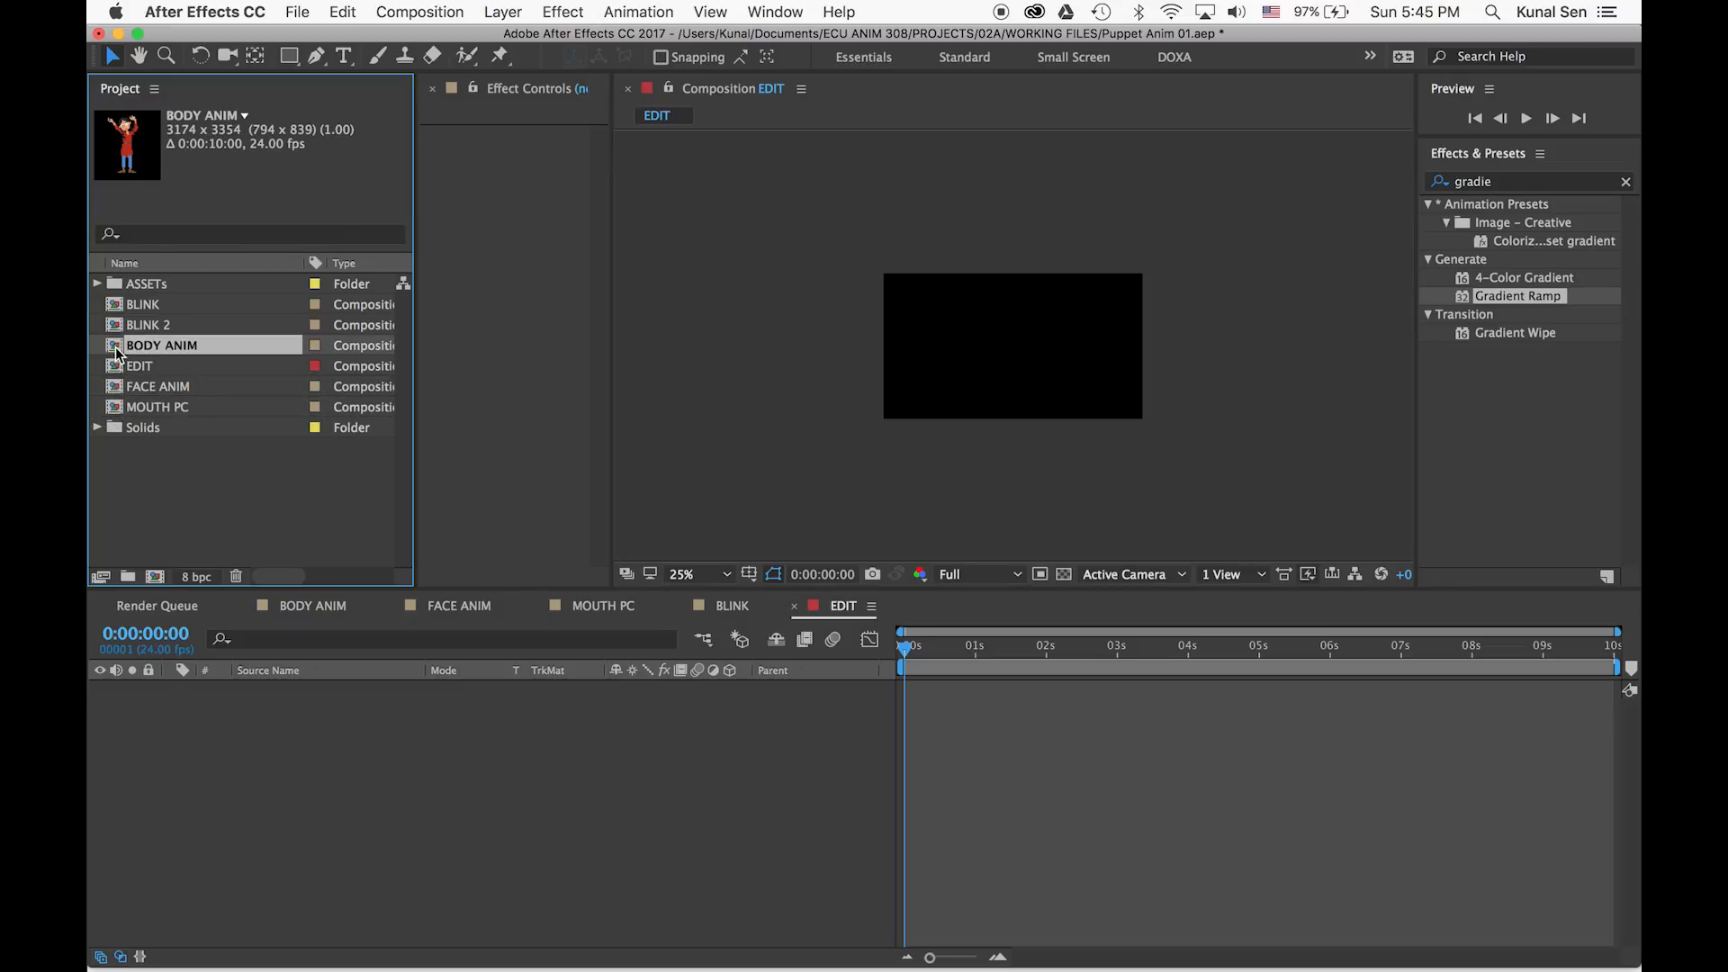
drag(192, 759, 192, 759)
drag(1025, 323, 1033, 450)
drag(909, 645, 1153, 644)
Create a medium yellow solid and place it beneath the BODY ANIM layer as the background
right_click(281, 752)
mouse_move(333, 763)
click(574, 799)
click(517, 571)
drag(306, 688, 288, 717)
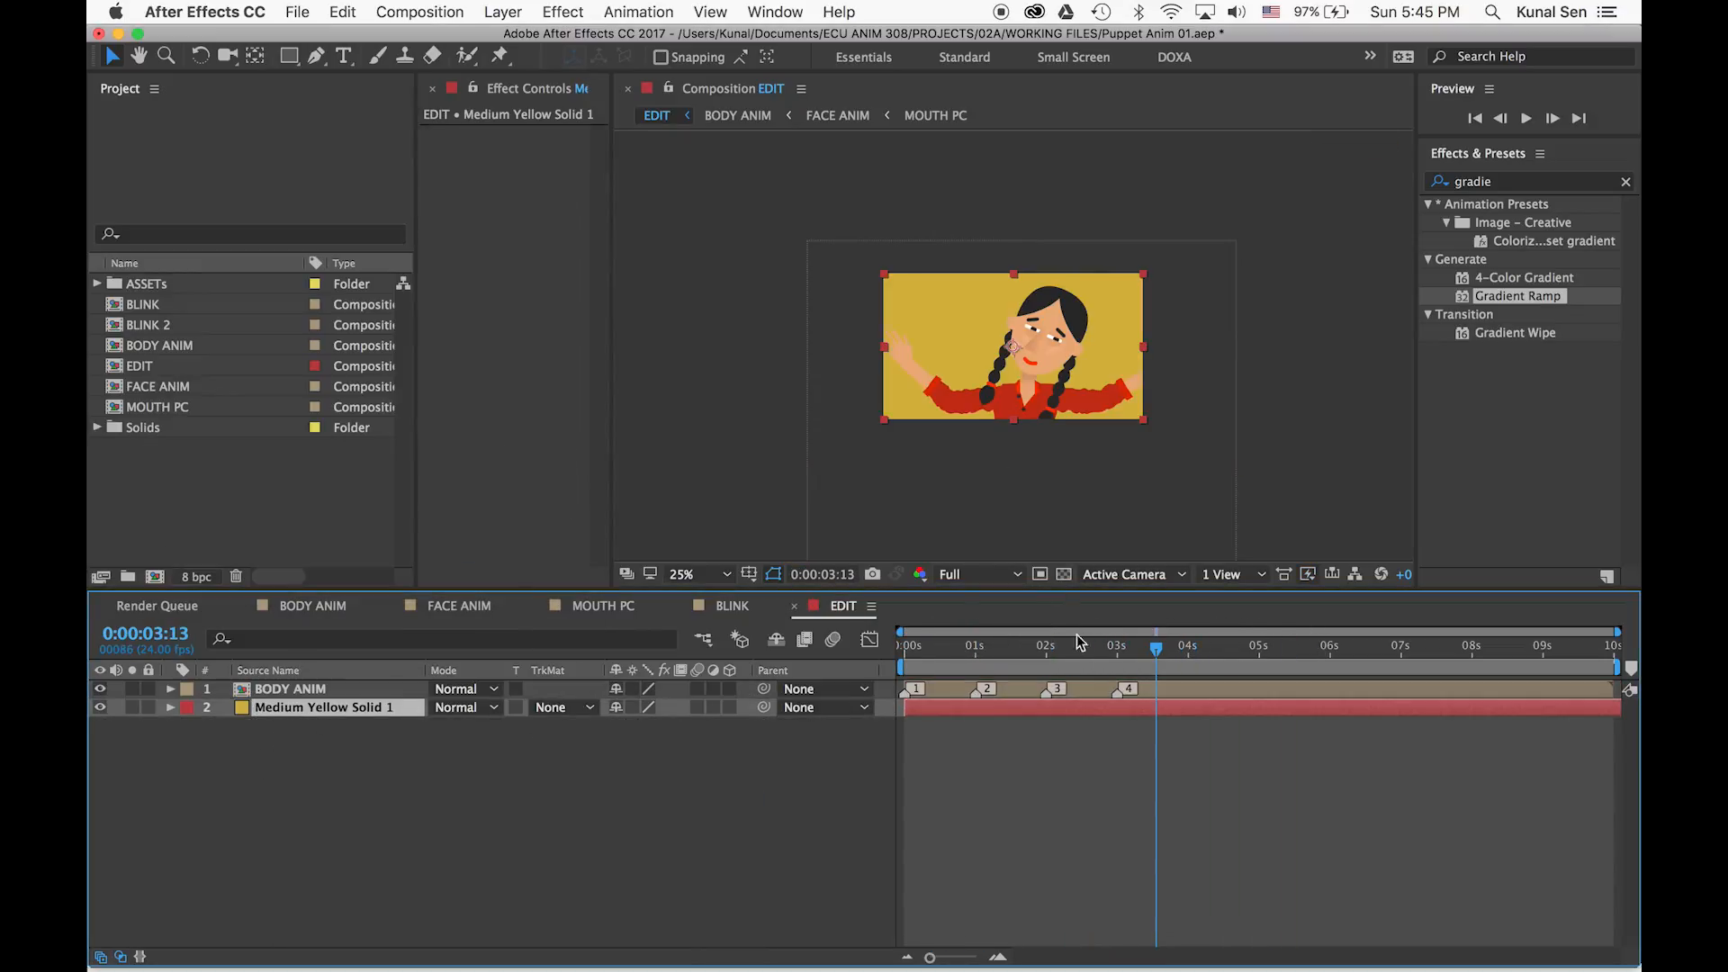
Apply the Fill effect to the yellow solid and set its color to a darker mustard yellow
drag(1053, 645, 972, 647)
click(1530, 181)
text(fill)
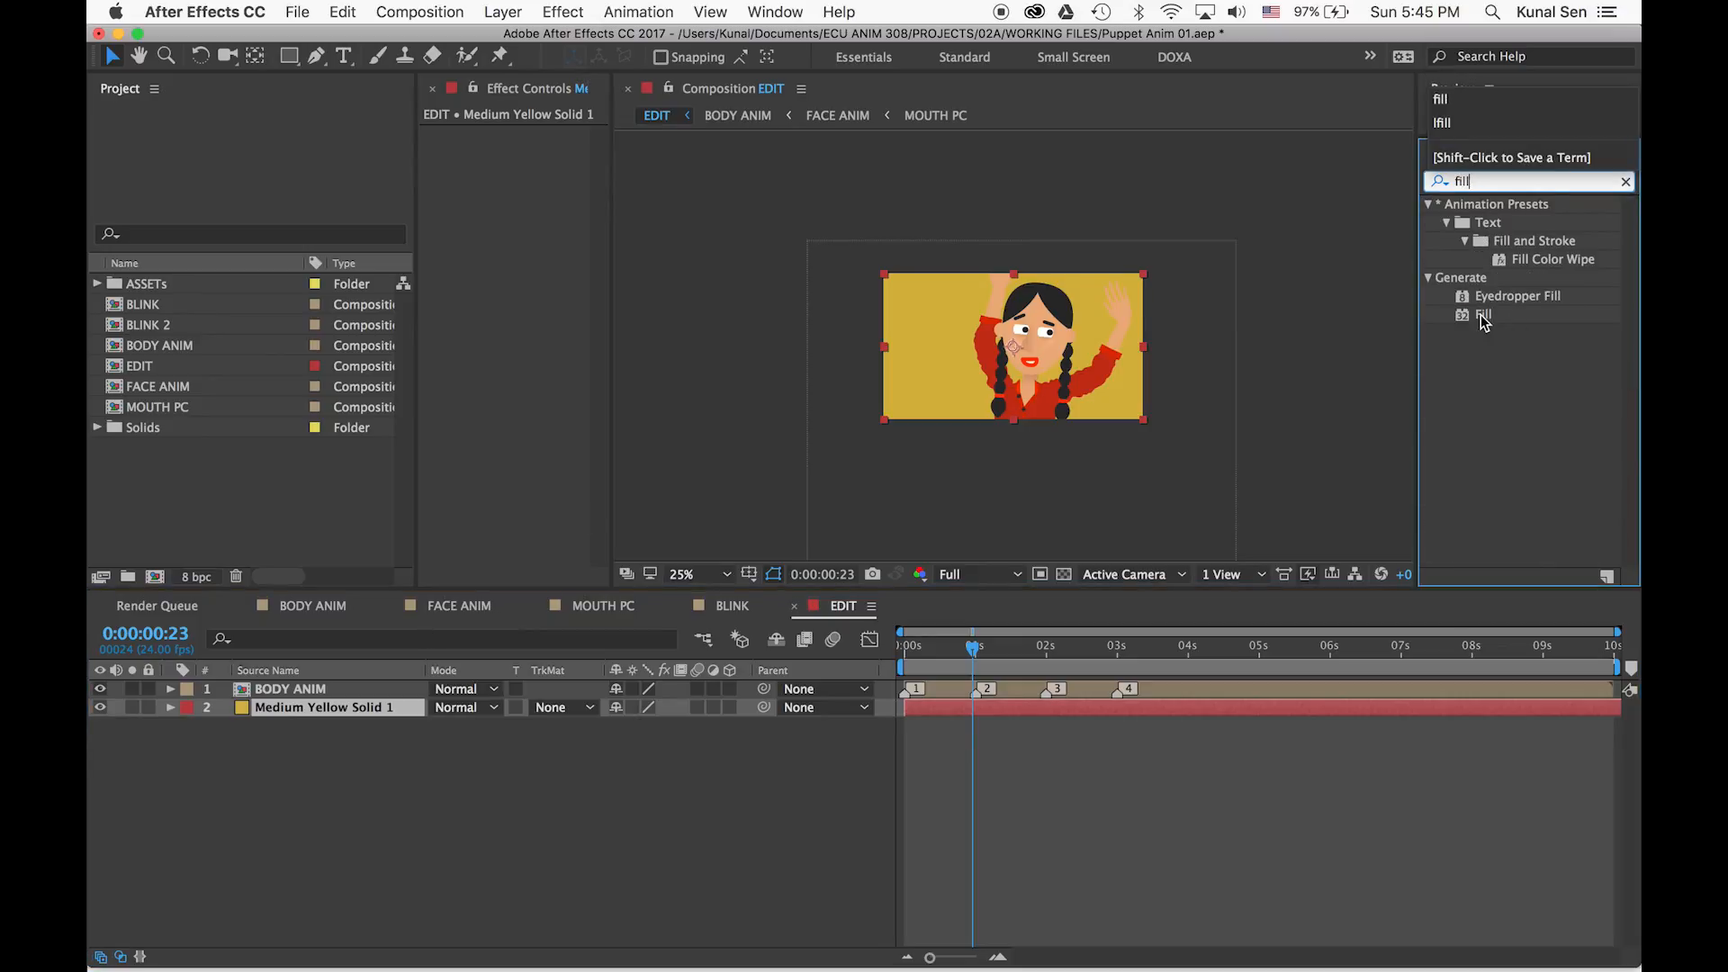
double_click(1483, 314)
click(571, 189)
click(925, 300)
Scale the BODY ANIM layer to 75% so the character sits smaller in the frame
drag(973, 646, 1248, 648)
click(1020, 383)
key(s)
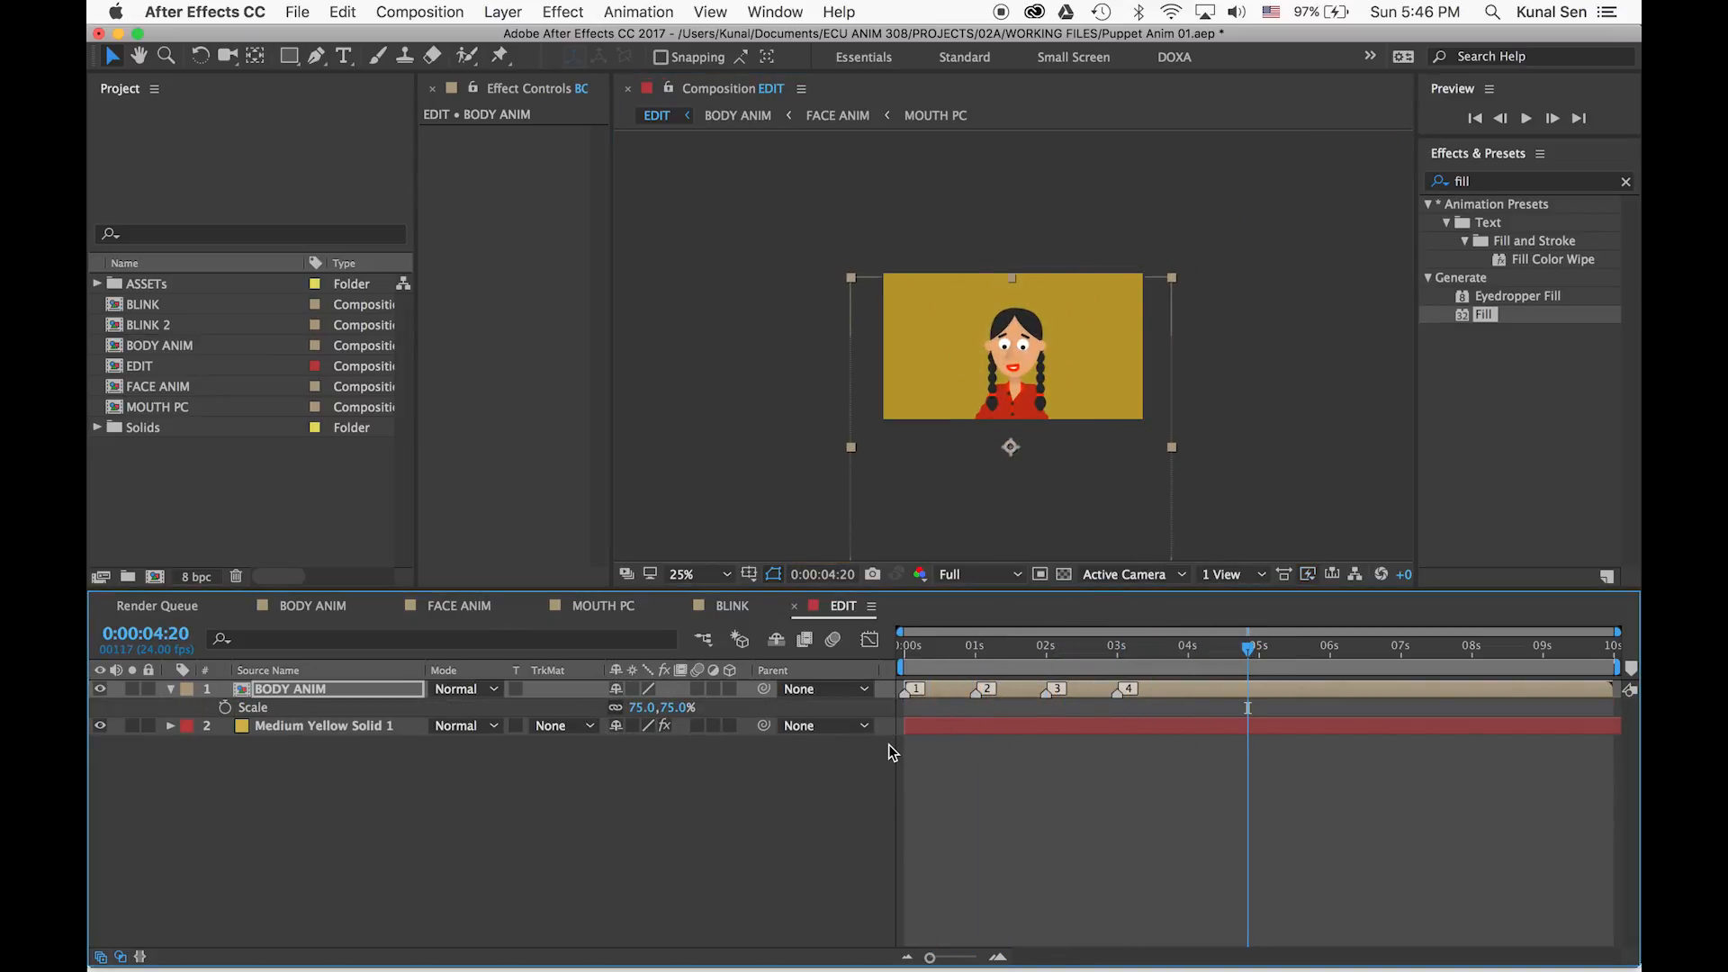
click(329, 759)
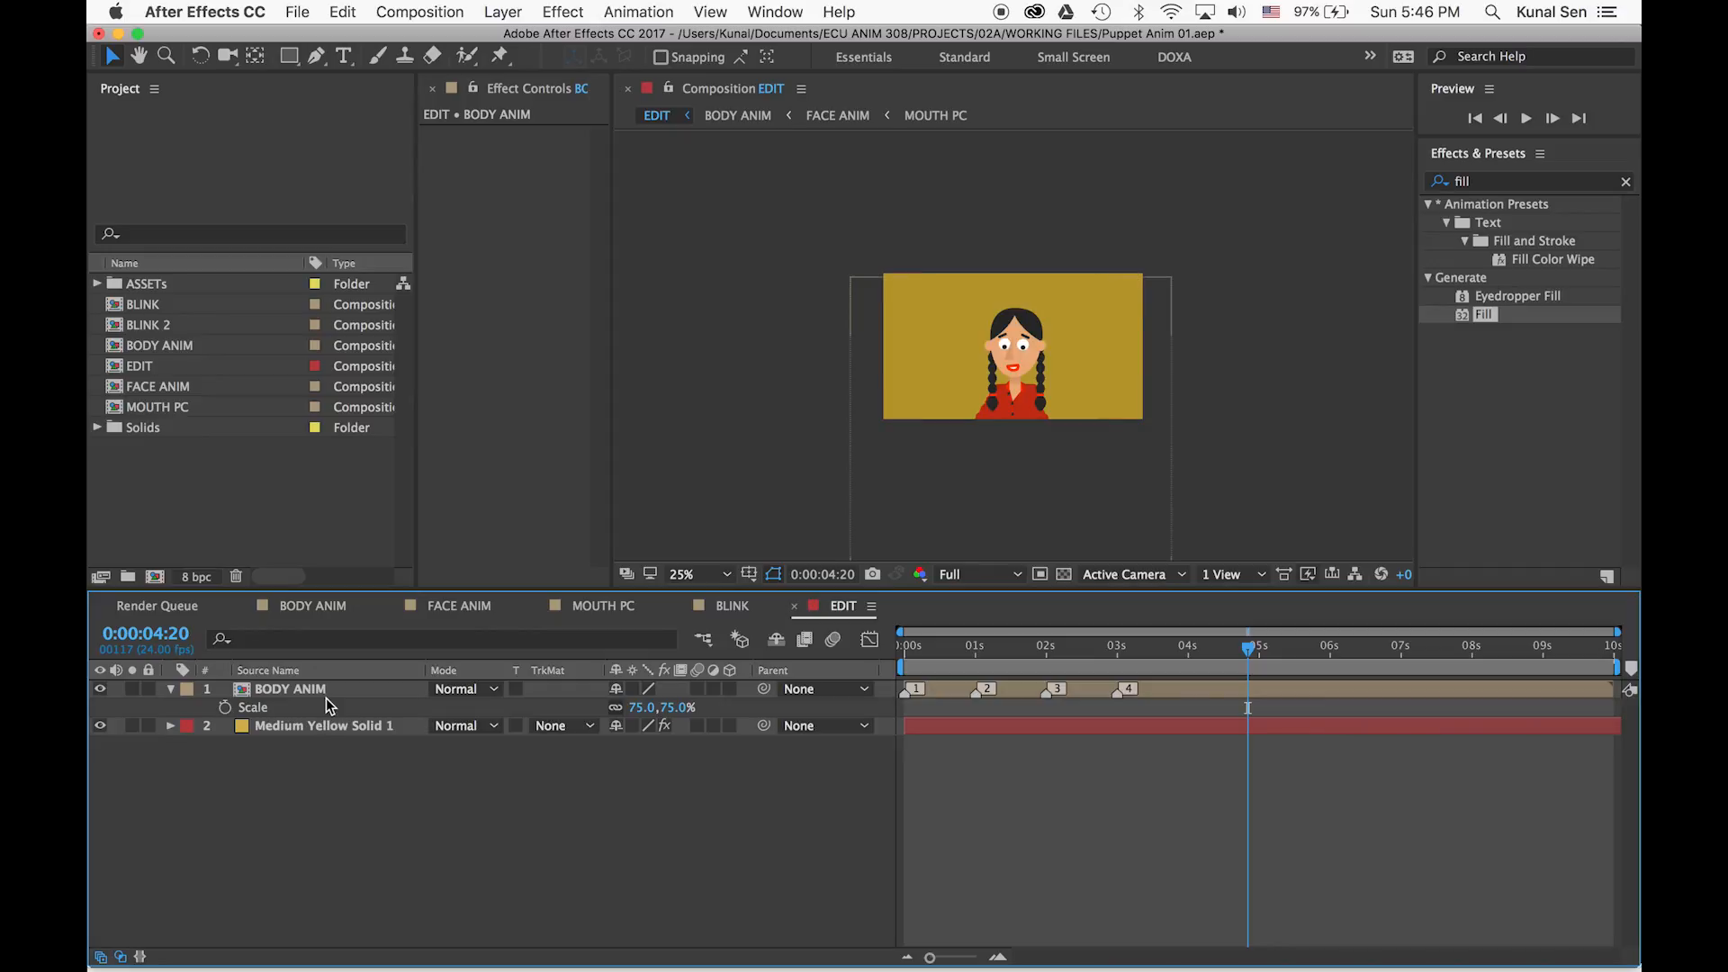
Hide BODY ANIM and draw a large white circle with no stroke over the yellow background using the Ellipse tool
click(257, 691)
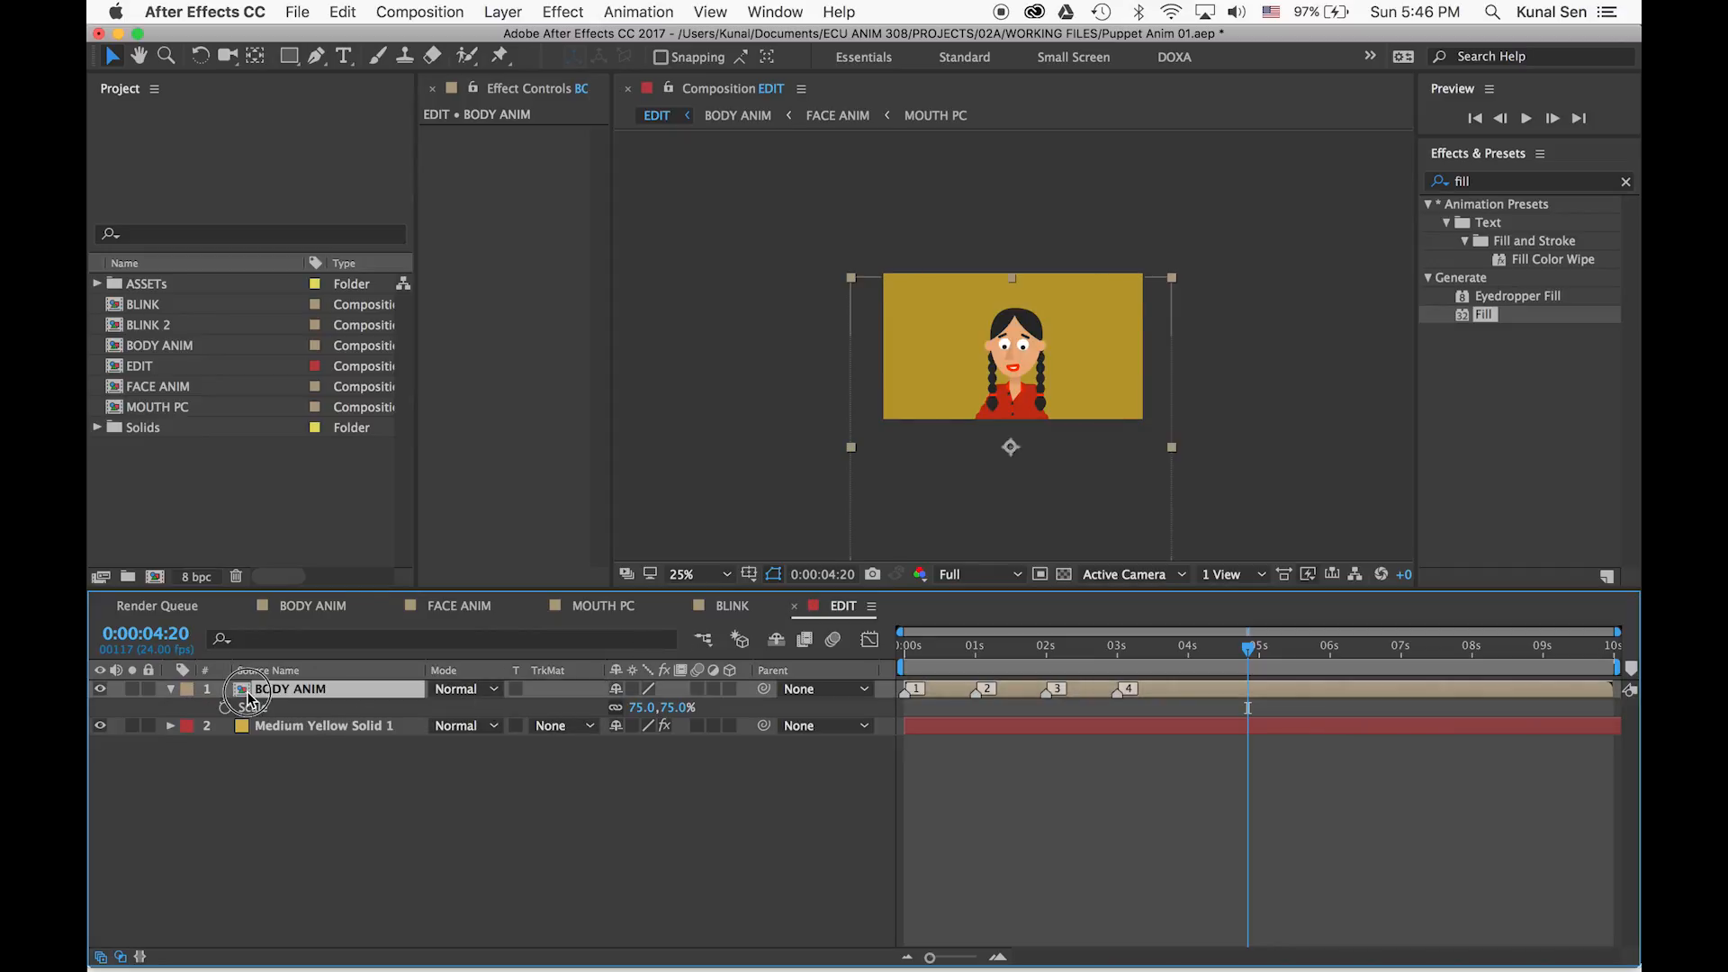
click(102, 690)
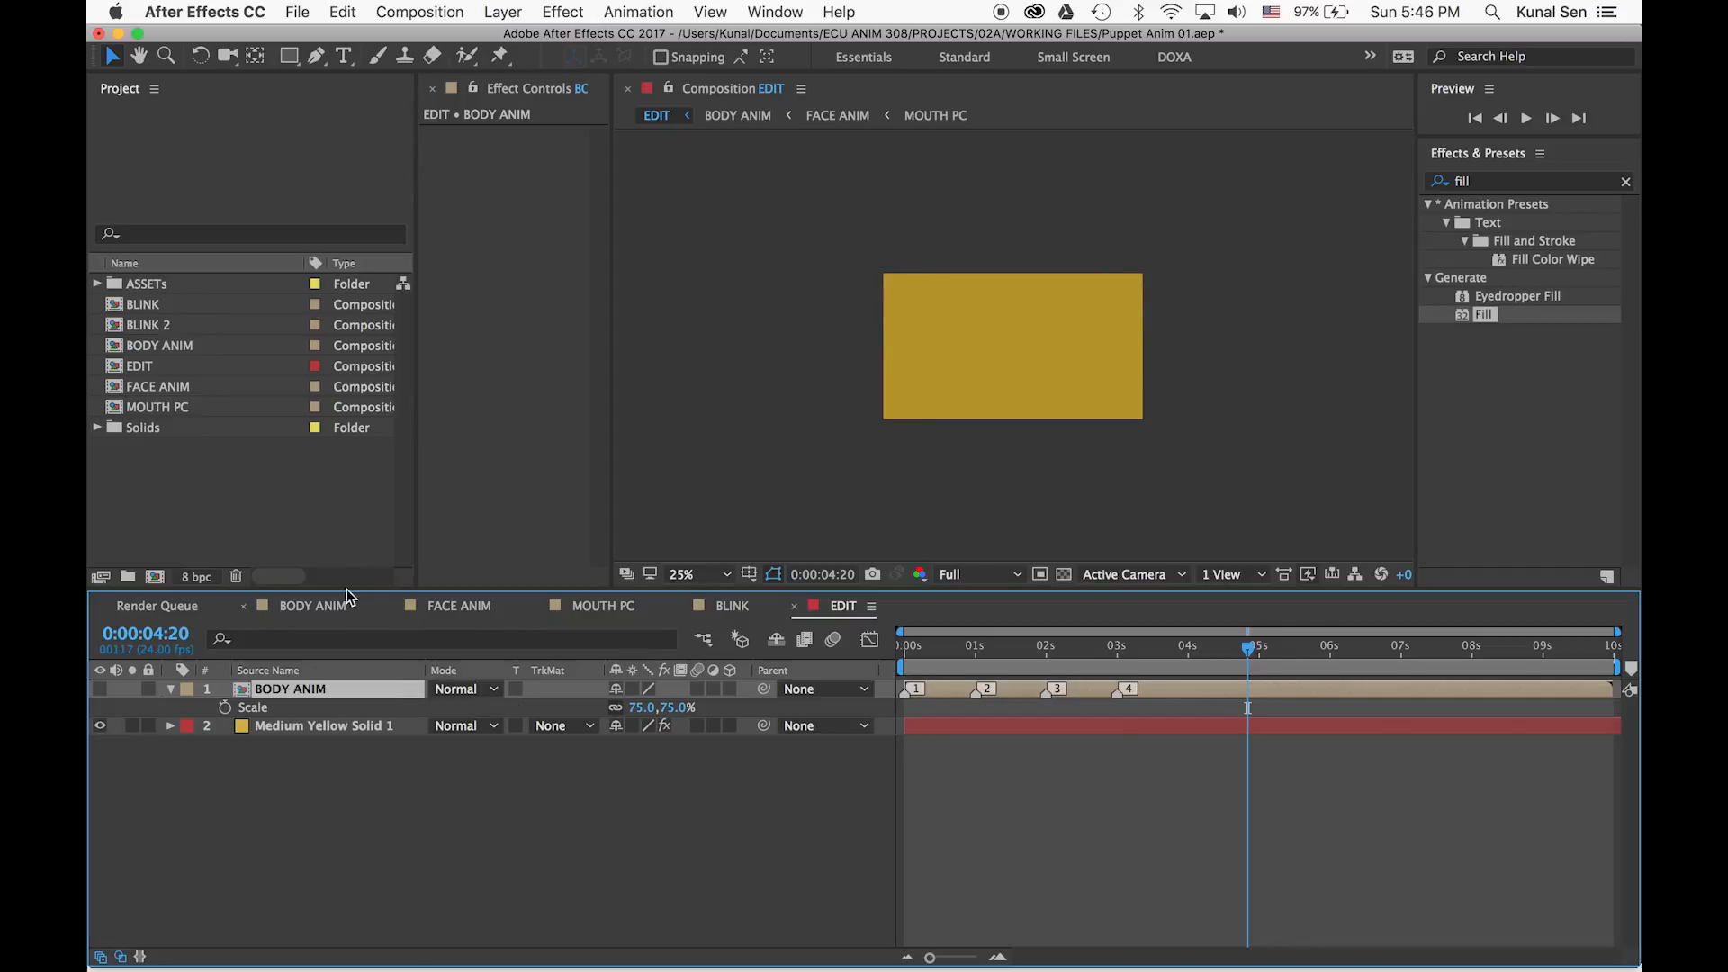
drag(288, 56, 320, 112)
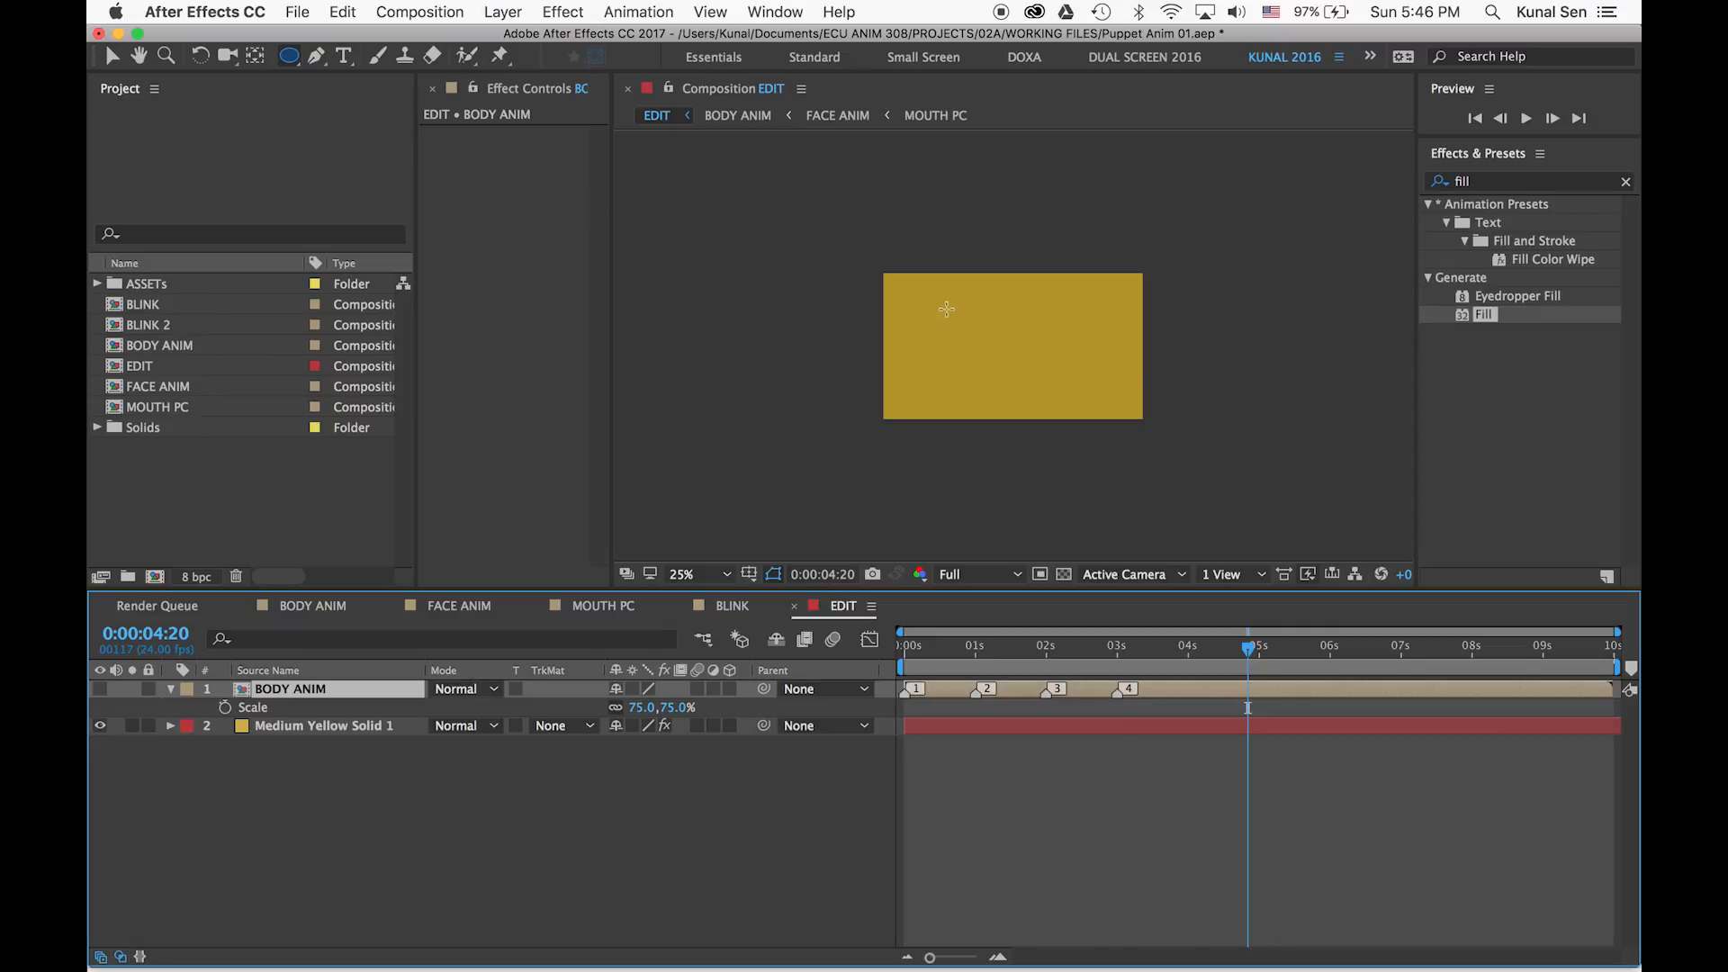
key(F2)
click(710, 56)
click(114, 173)
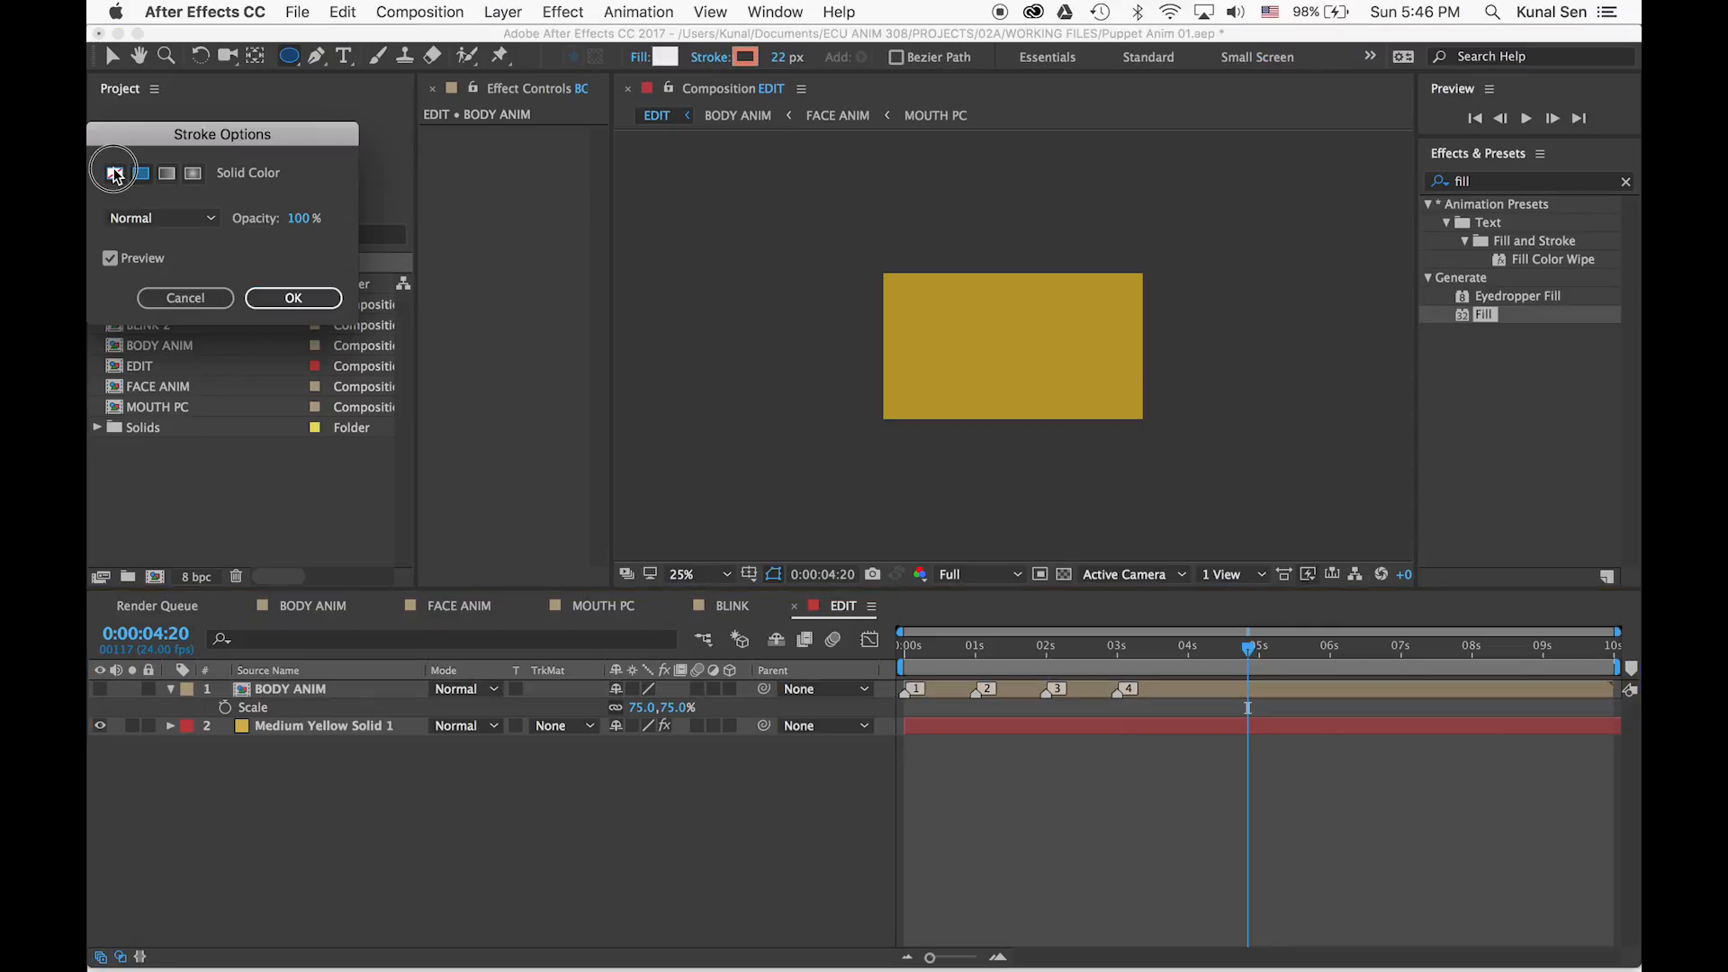
click(293, 298)
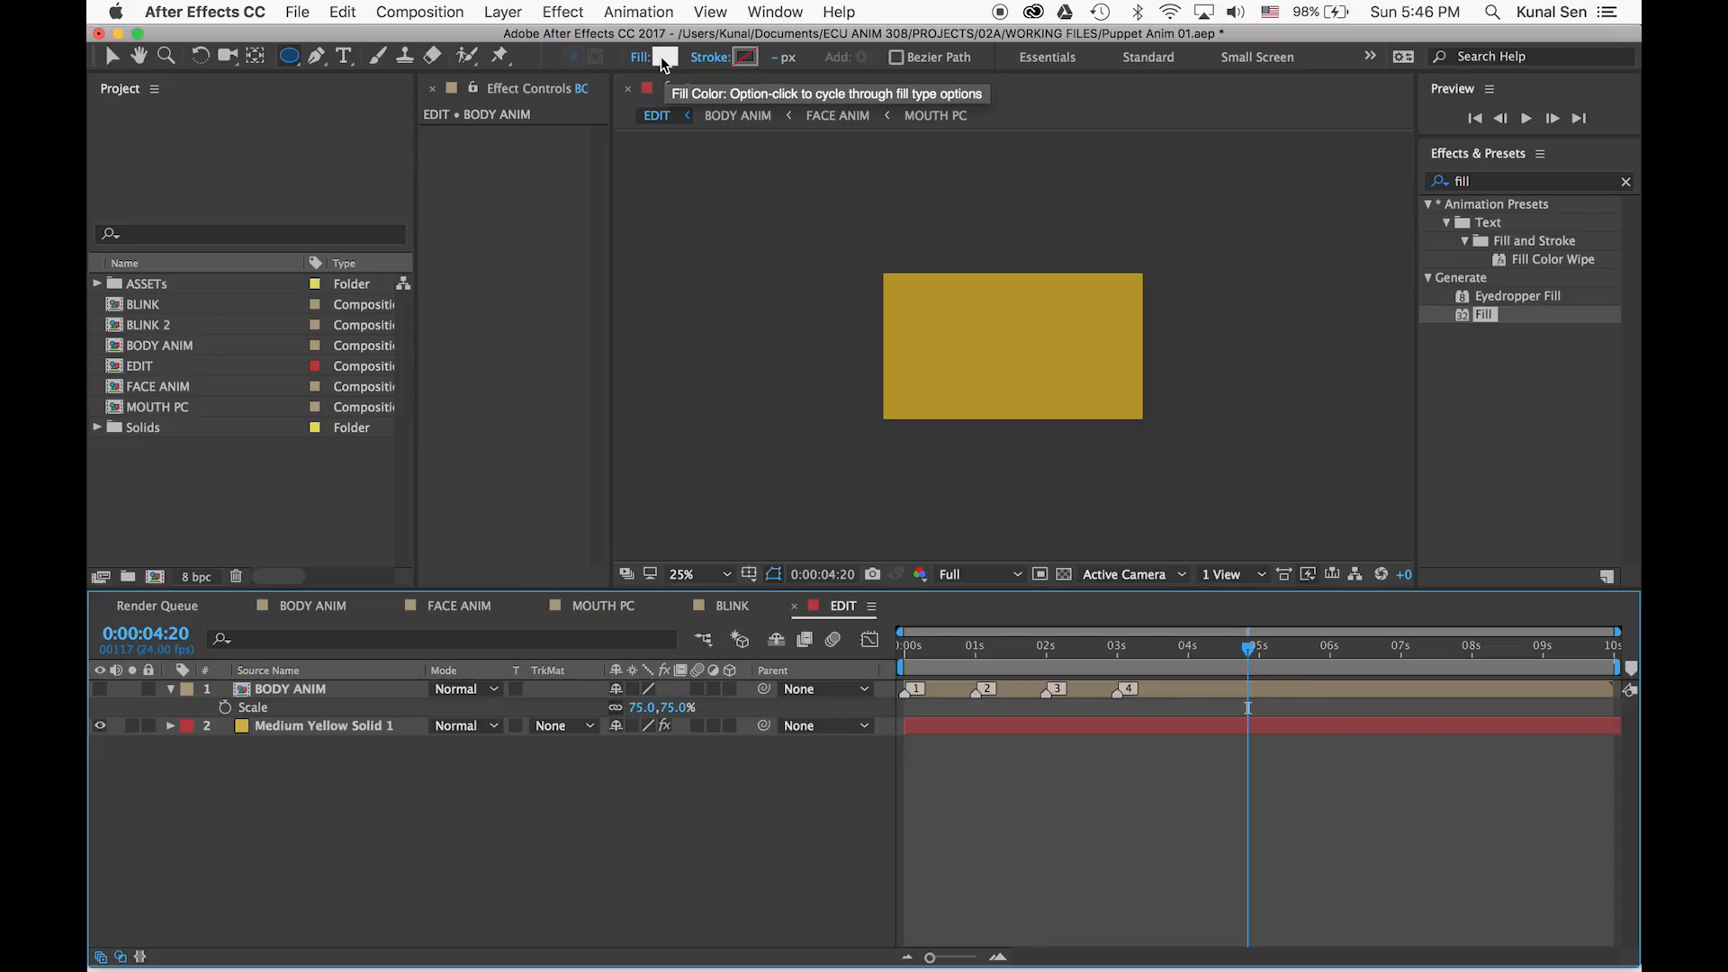
click(664, 60)
click(263, 170)
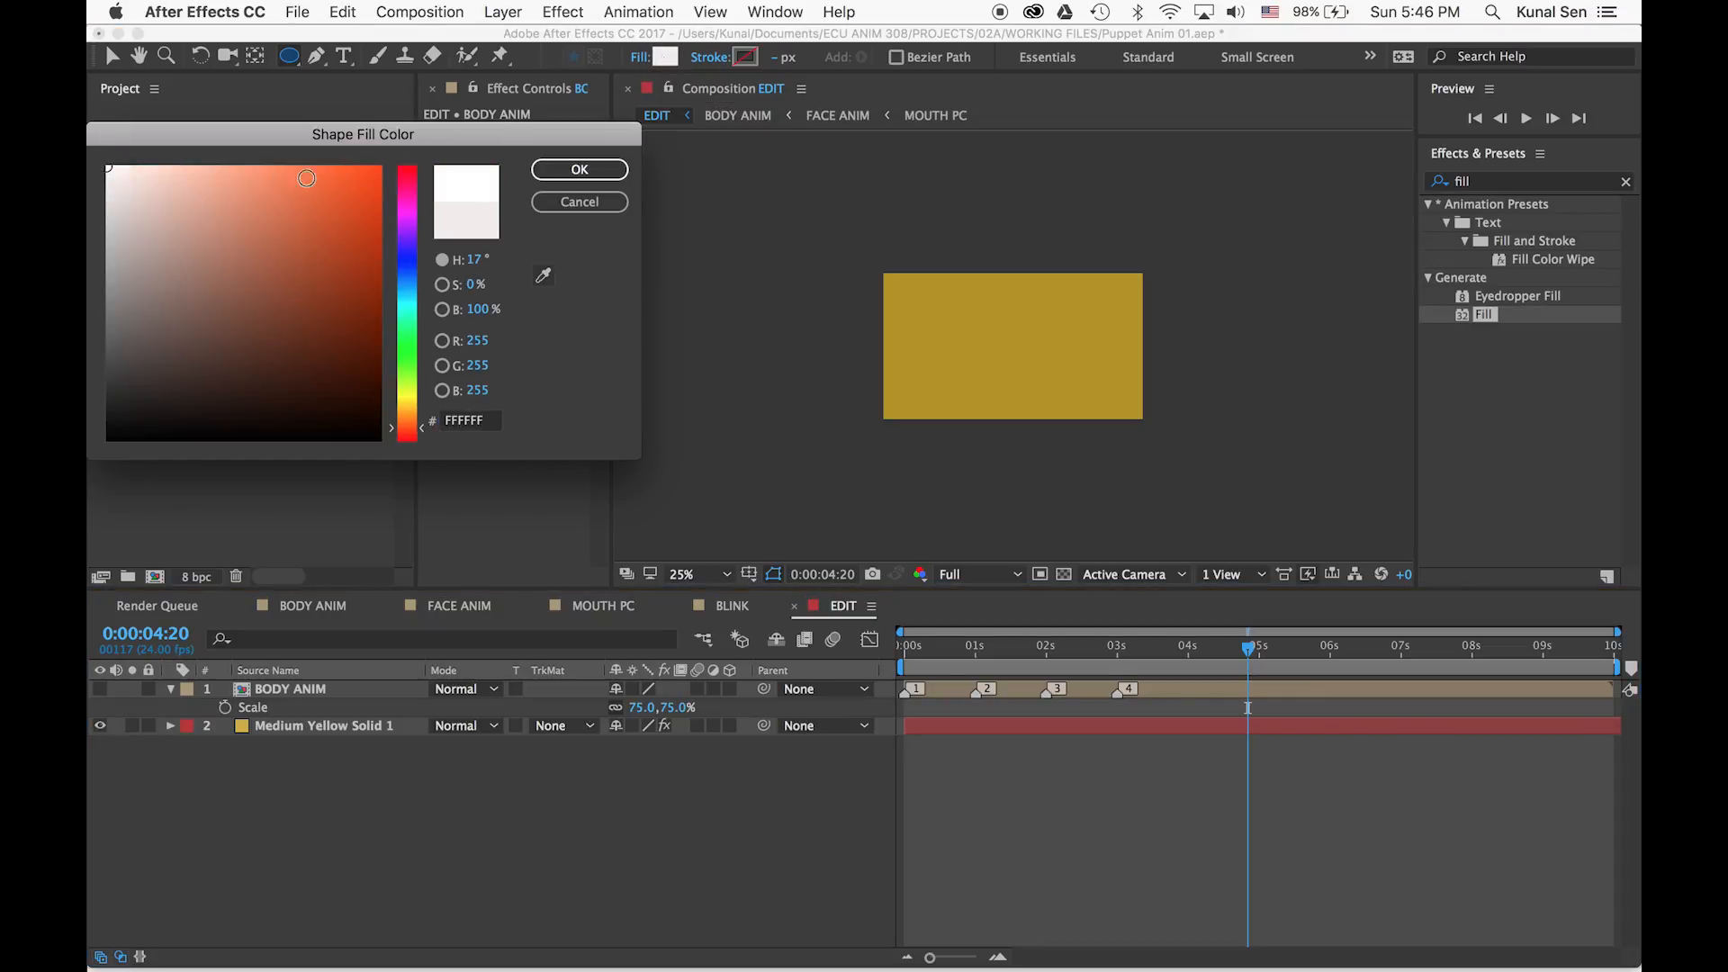
click(575, 175)
drag(961, 291, 1086, 414)
key(v)
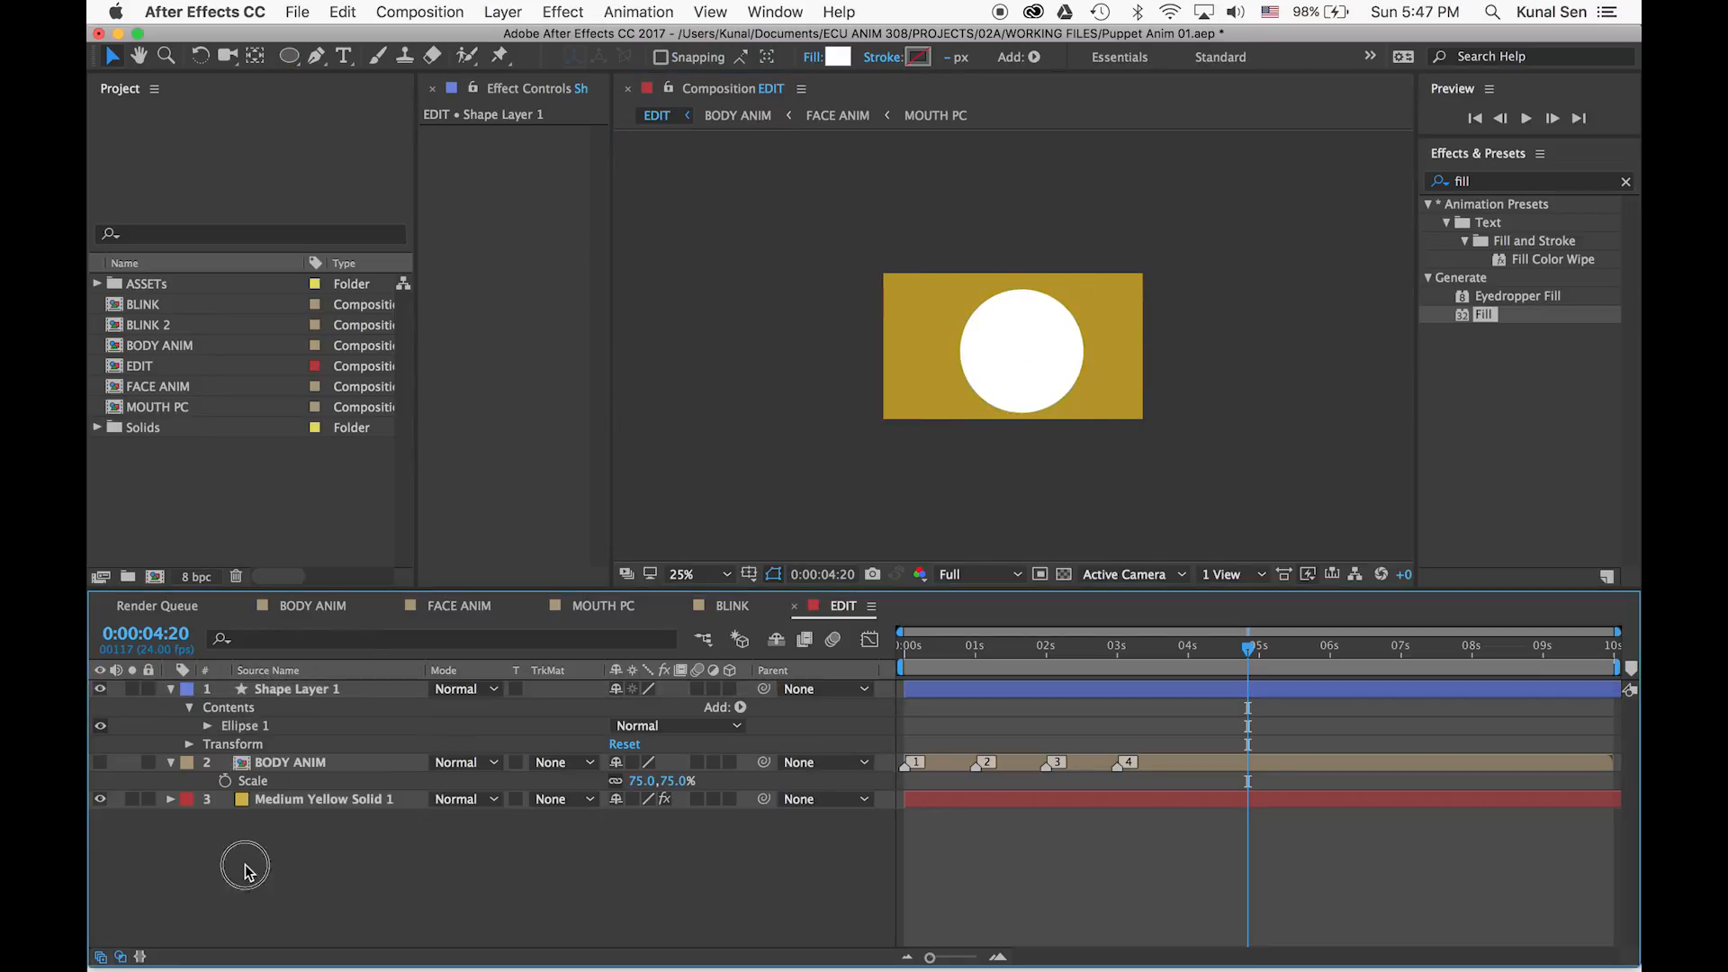
Center the circle layer's anchor point on its content and set the layer's Position to 960, 540
right_click(1060, 365)
mouse_move(1239, 248)
click(826, 476)
drag(1035, 368, 1028, 363)
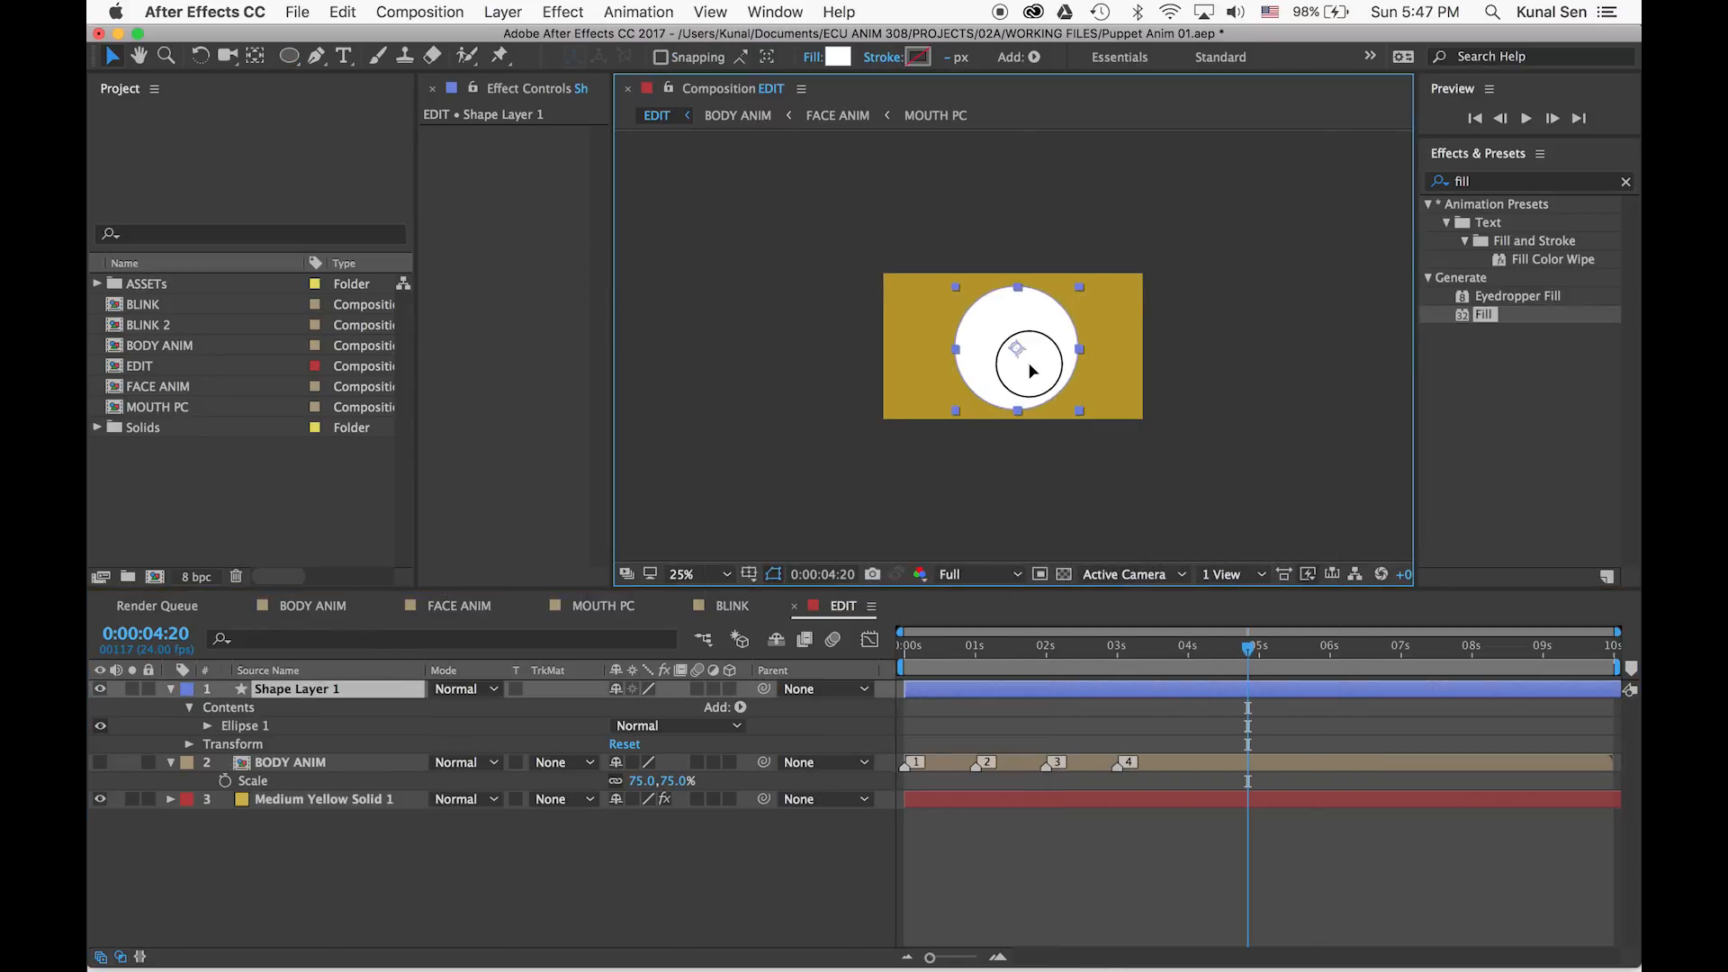
key(period)
key(p)
click(625, 708)
text(960)
key(Tab)
text(540)
key(Return)
click(995, 807)
Rename the shape layer as Circle, and place it directly beneath the unhidden BODY ANIM layer
drag(965, 651, 925, 652)
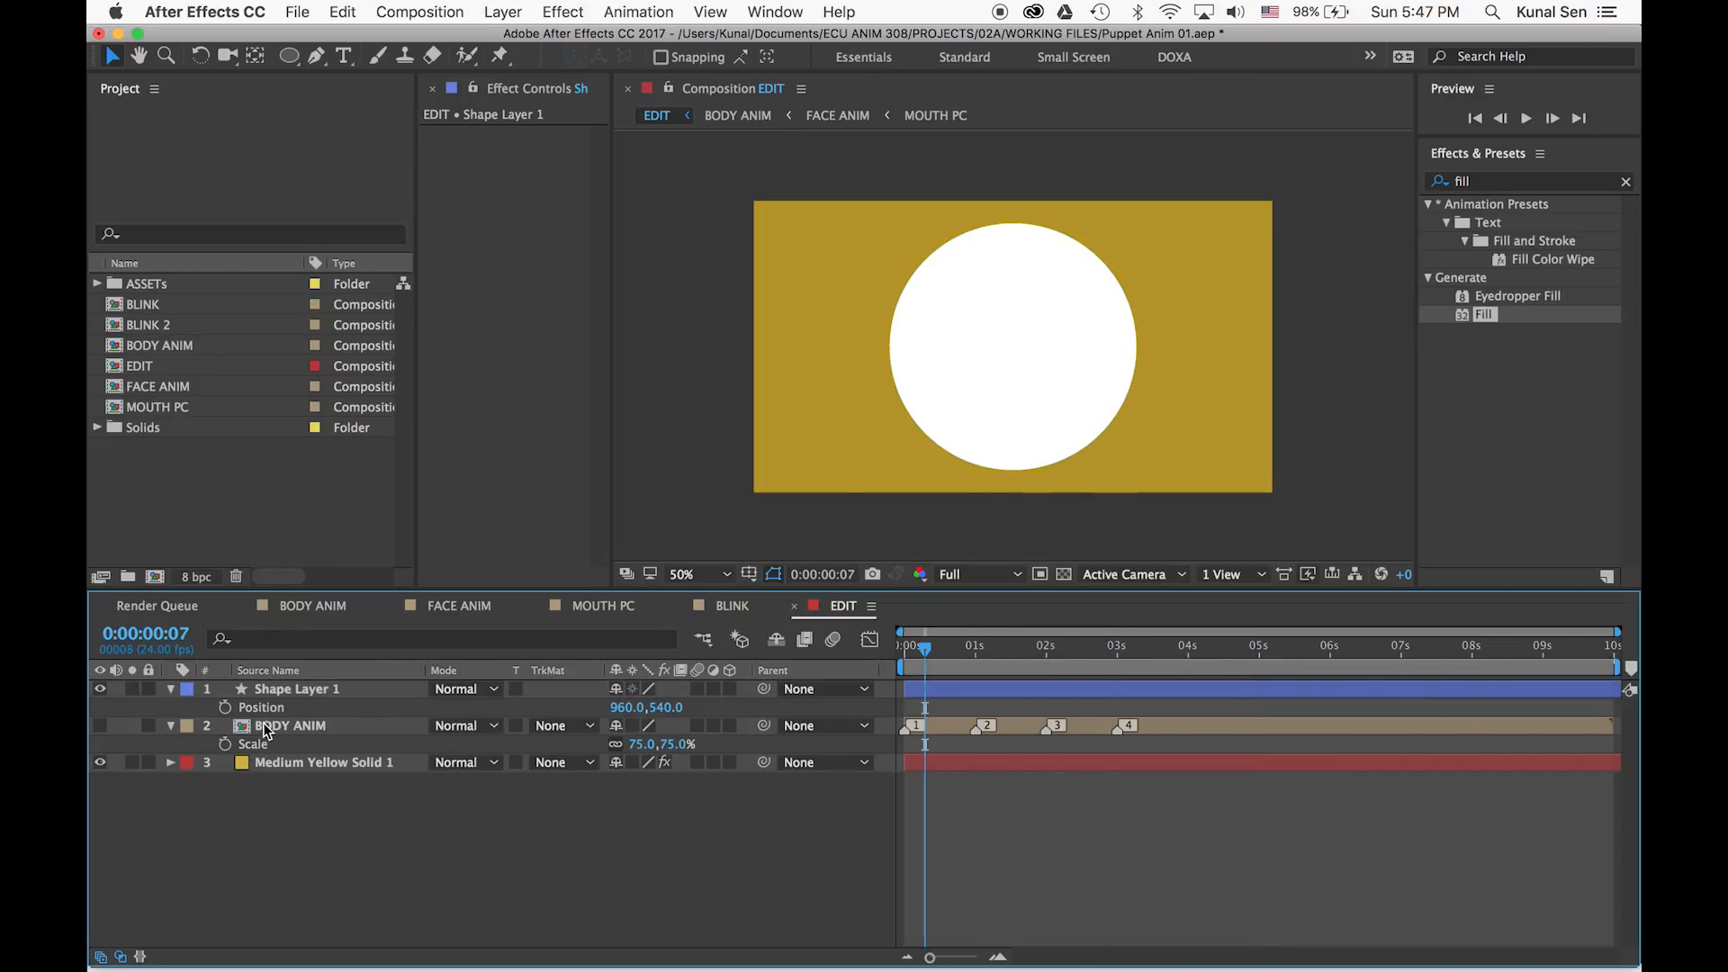
click(261, 689)
text(Circle)
key(Return)
click(100, 725)
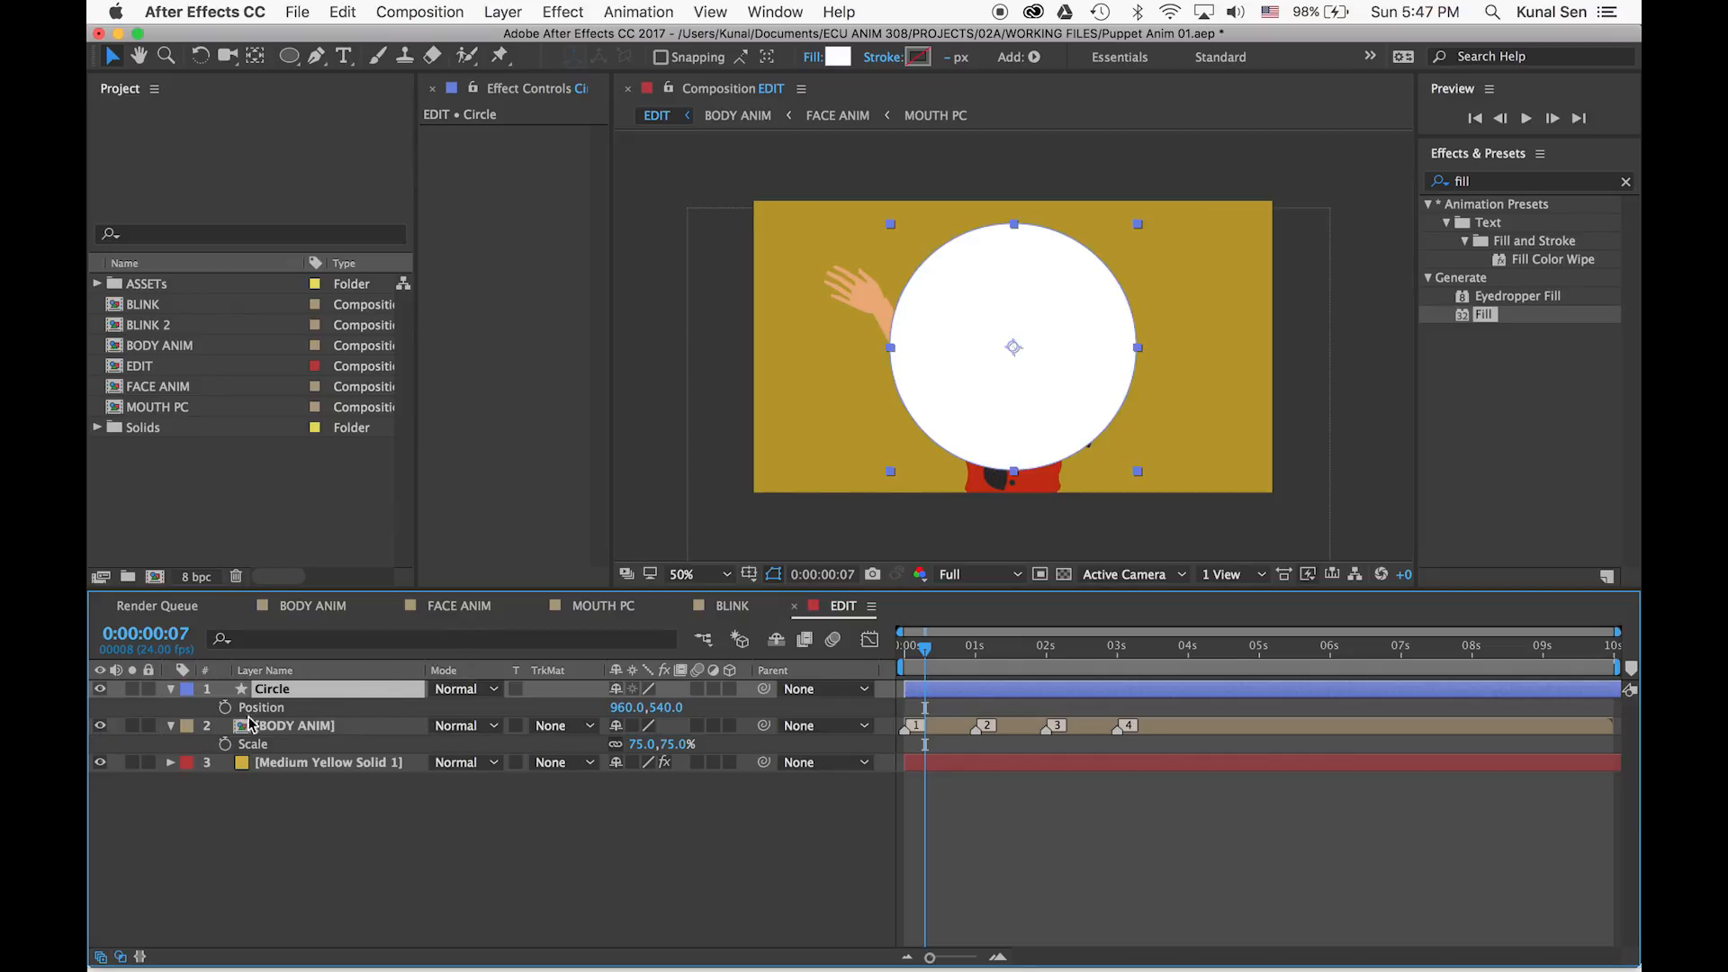
drag(273, 693, 268, 740)
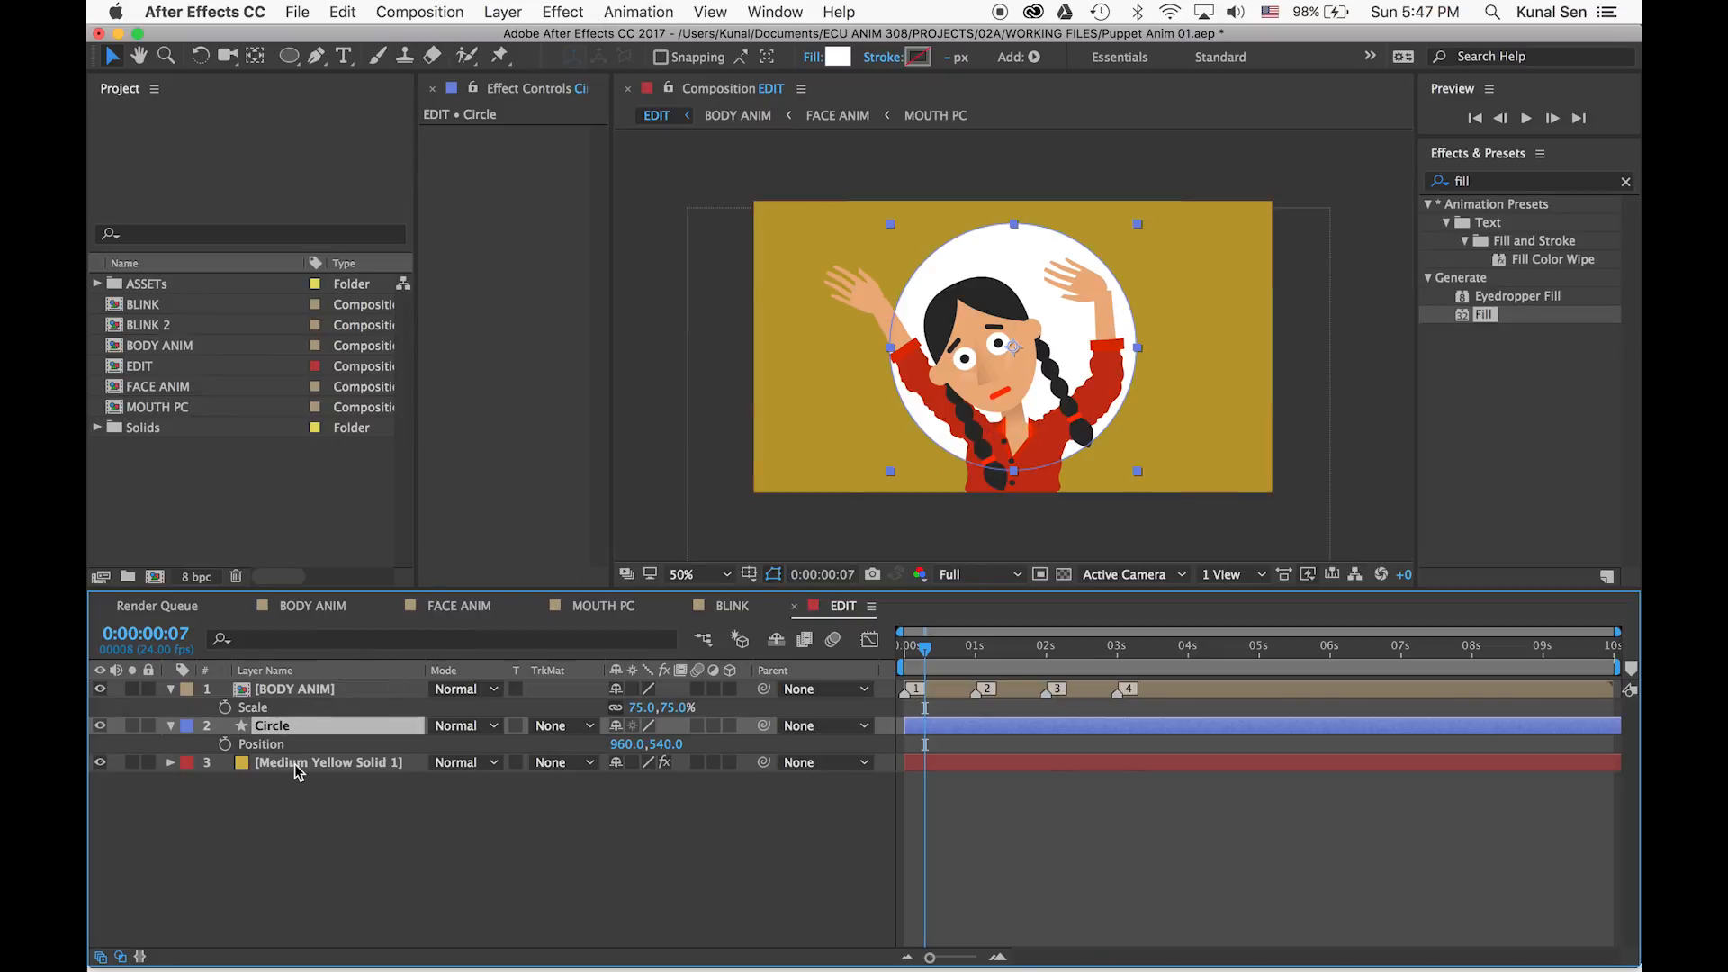
Scale BODY ANIM to 55% and move it up so the character stands in front of the white circle
click(302, 689)
drag(641, 720, 605, 711)
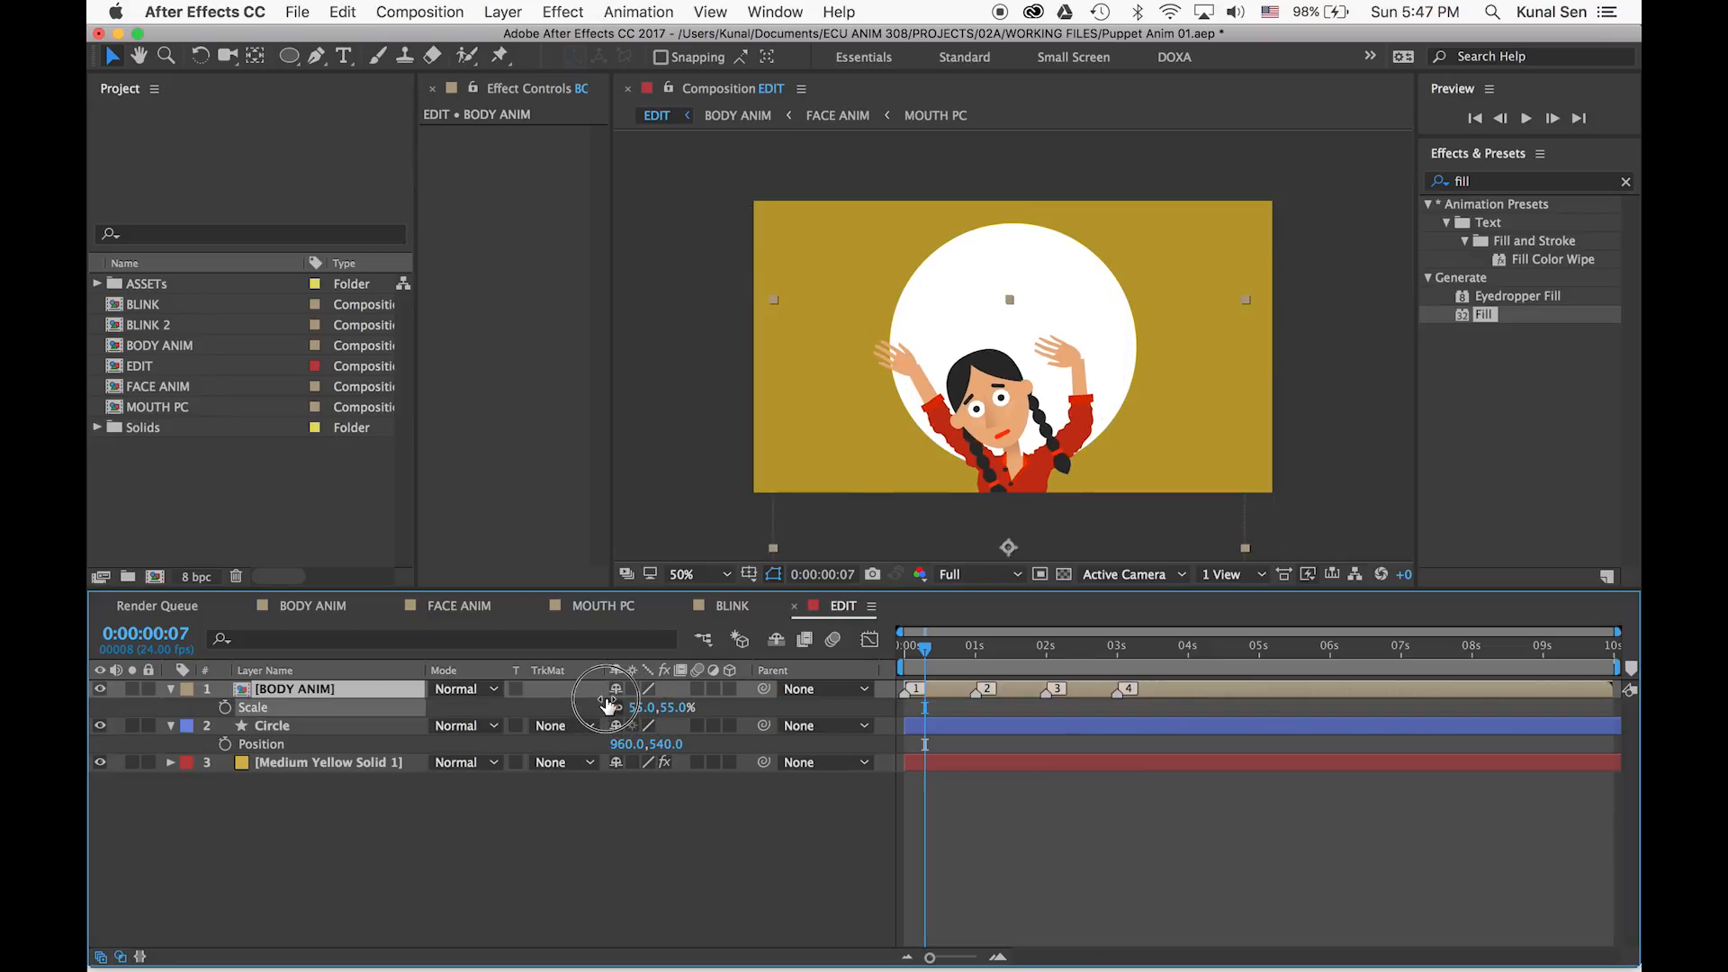
drag(1002, 454, 1005, 333)
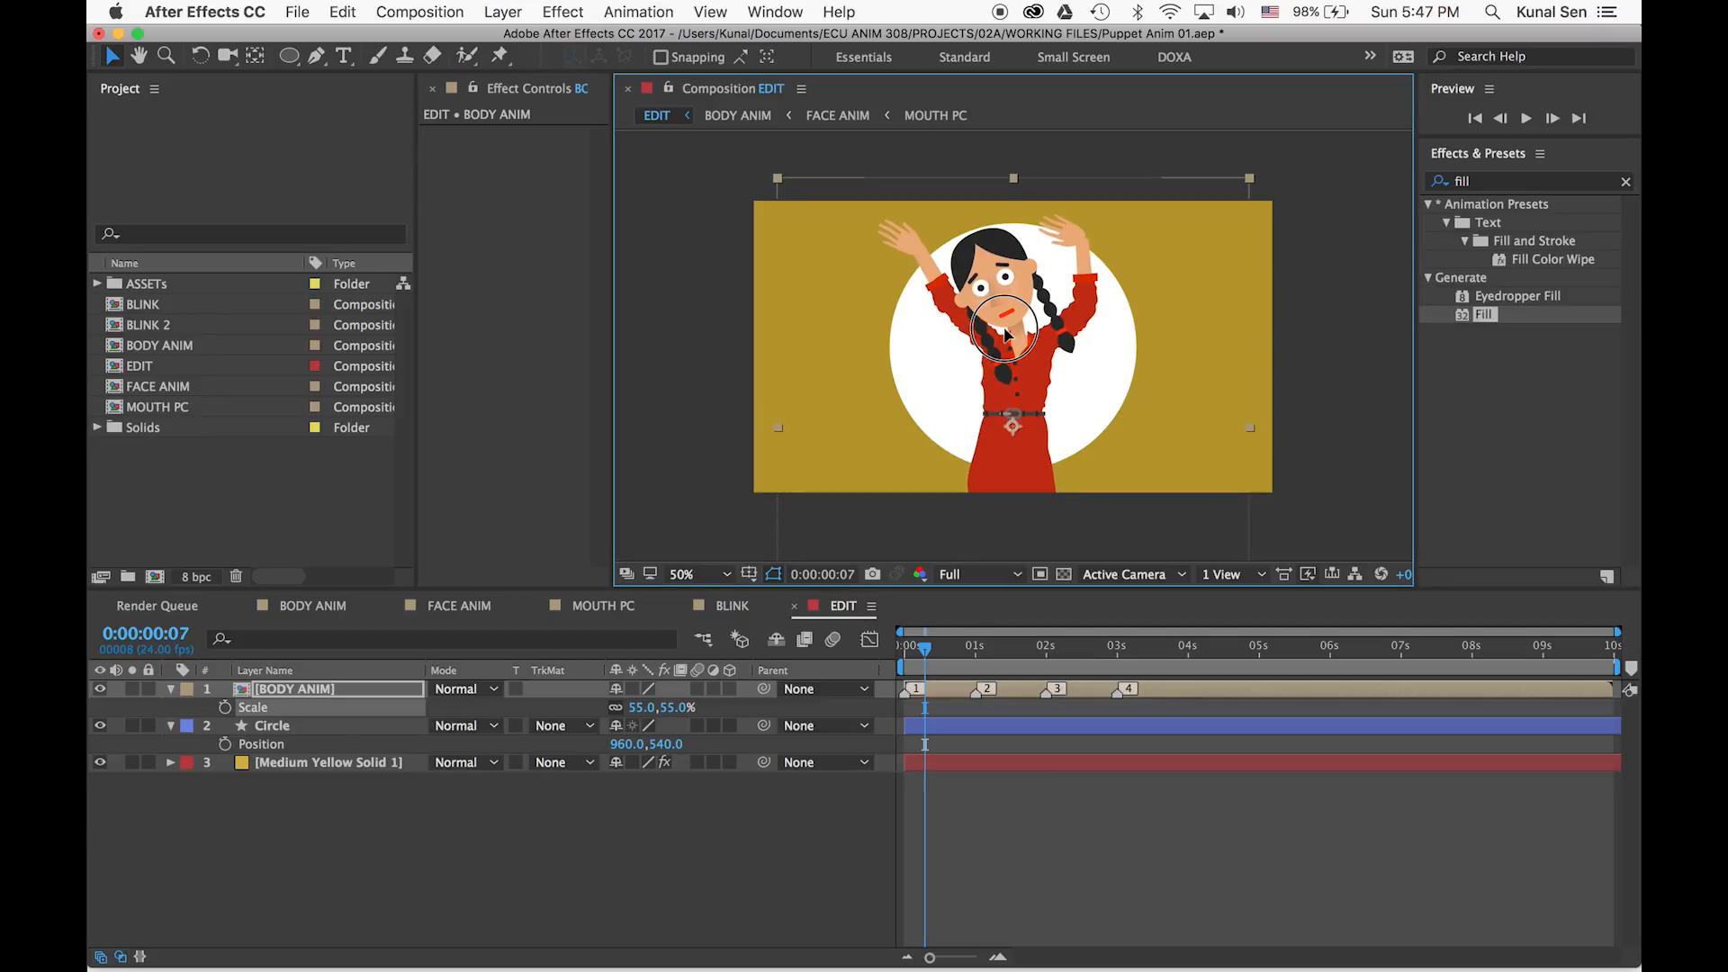
Place BODY ANIM directly beneath Circle and set its track matte to Alpha Matte "Circle"
click(268, 727)
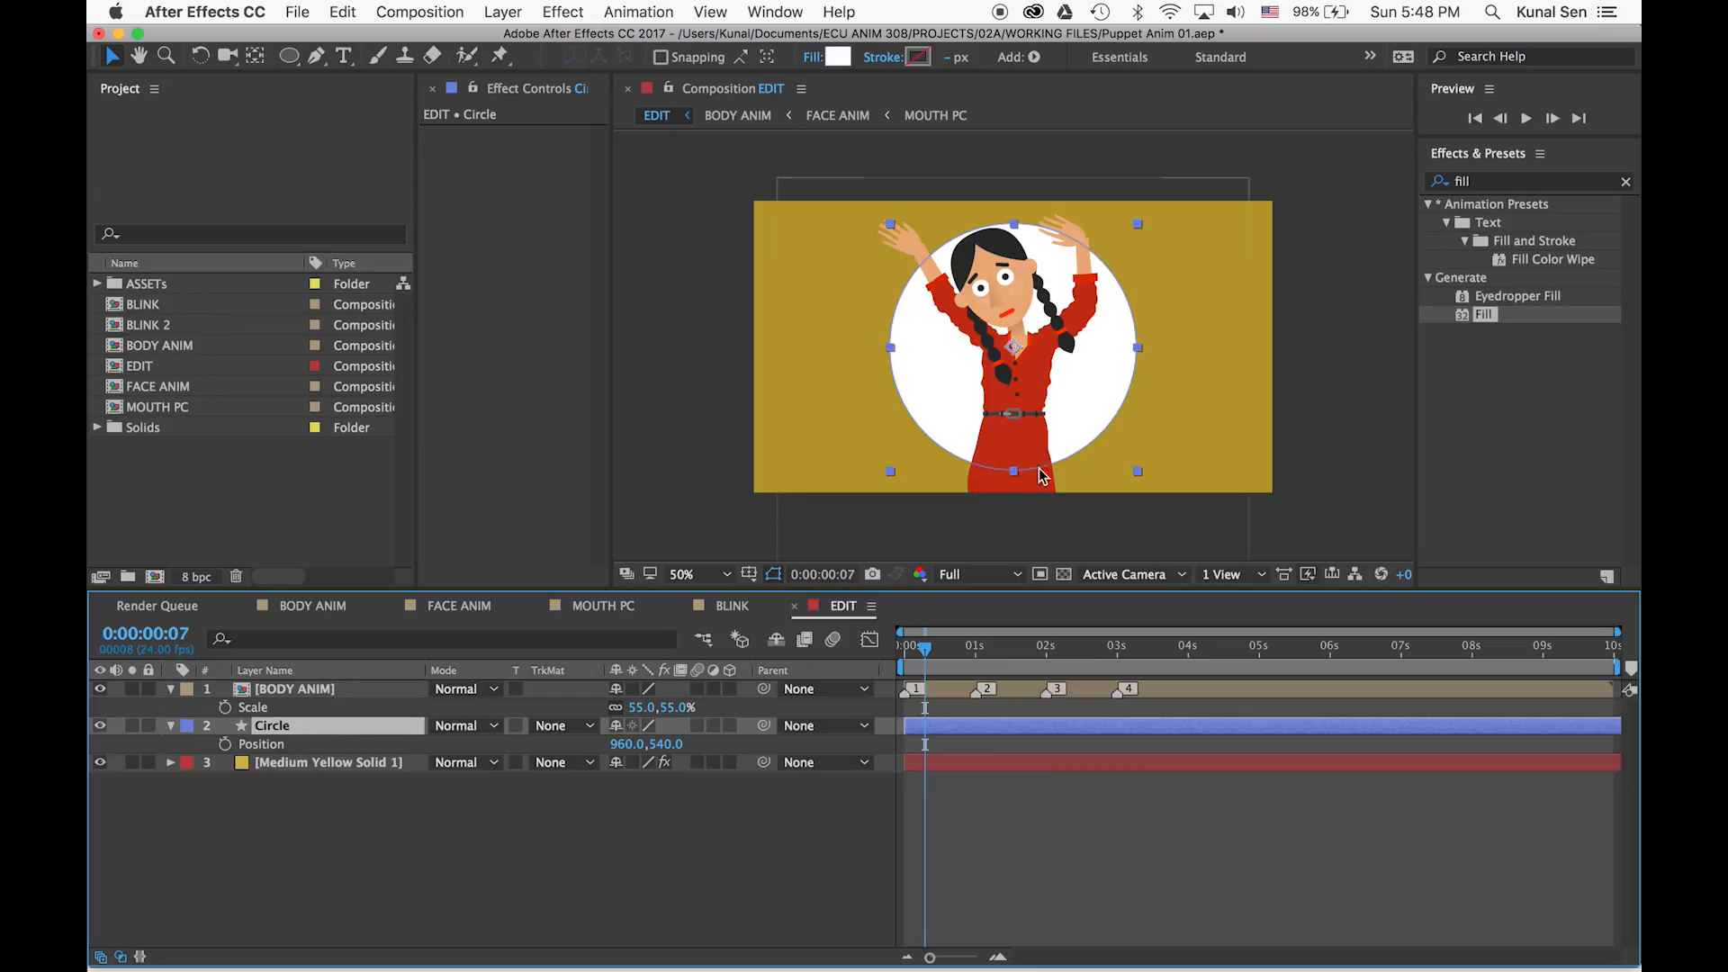
click(585, 726)
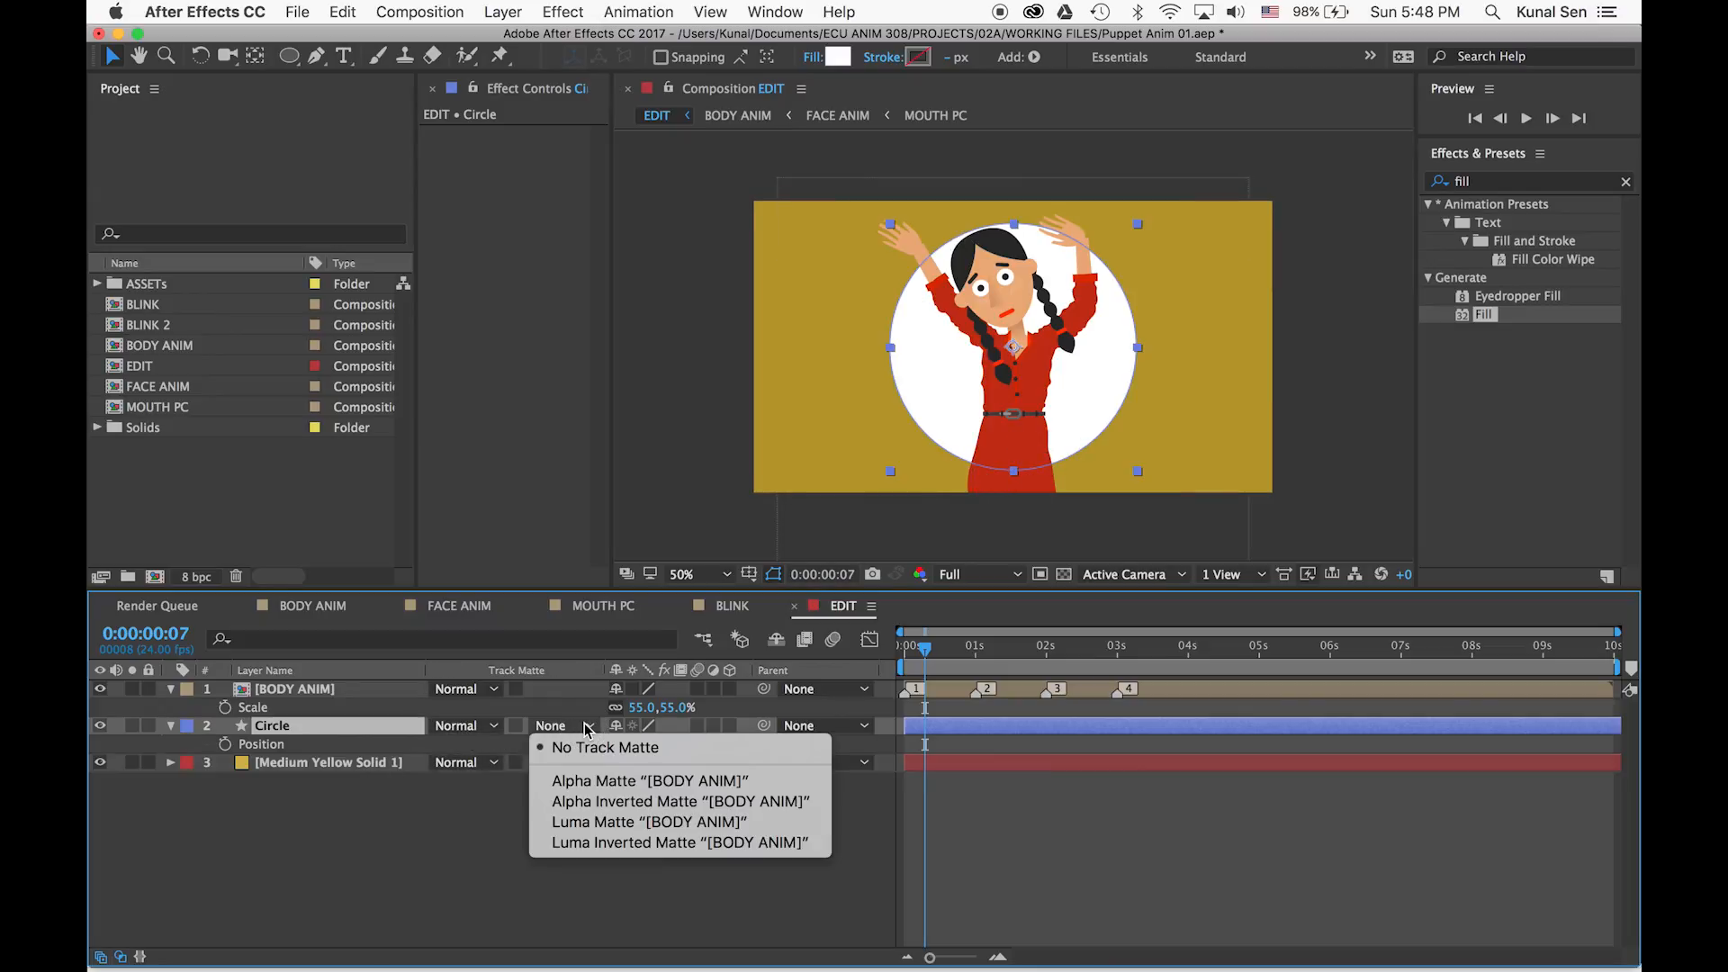
click(280, 731)
drag(286, 689, 293, 740)
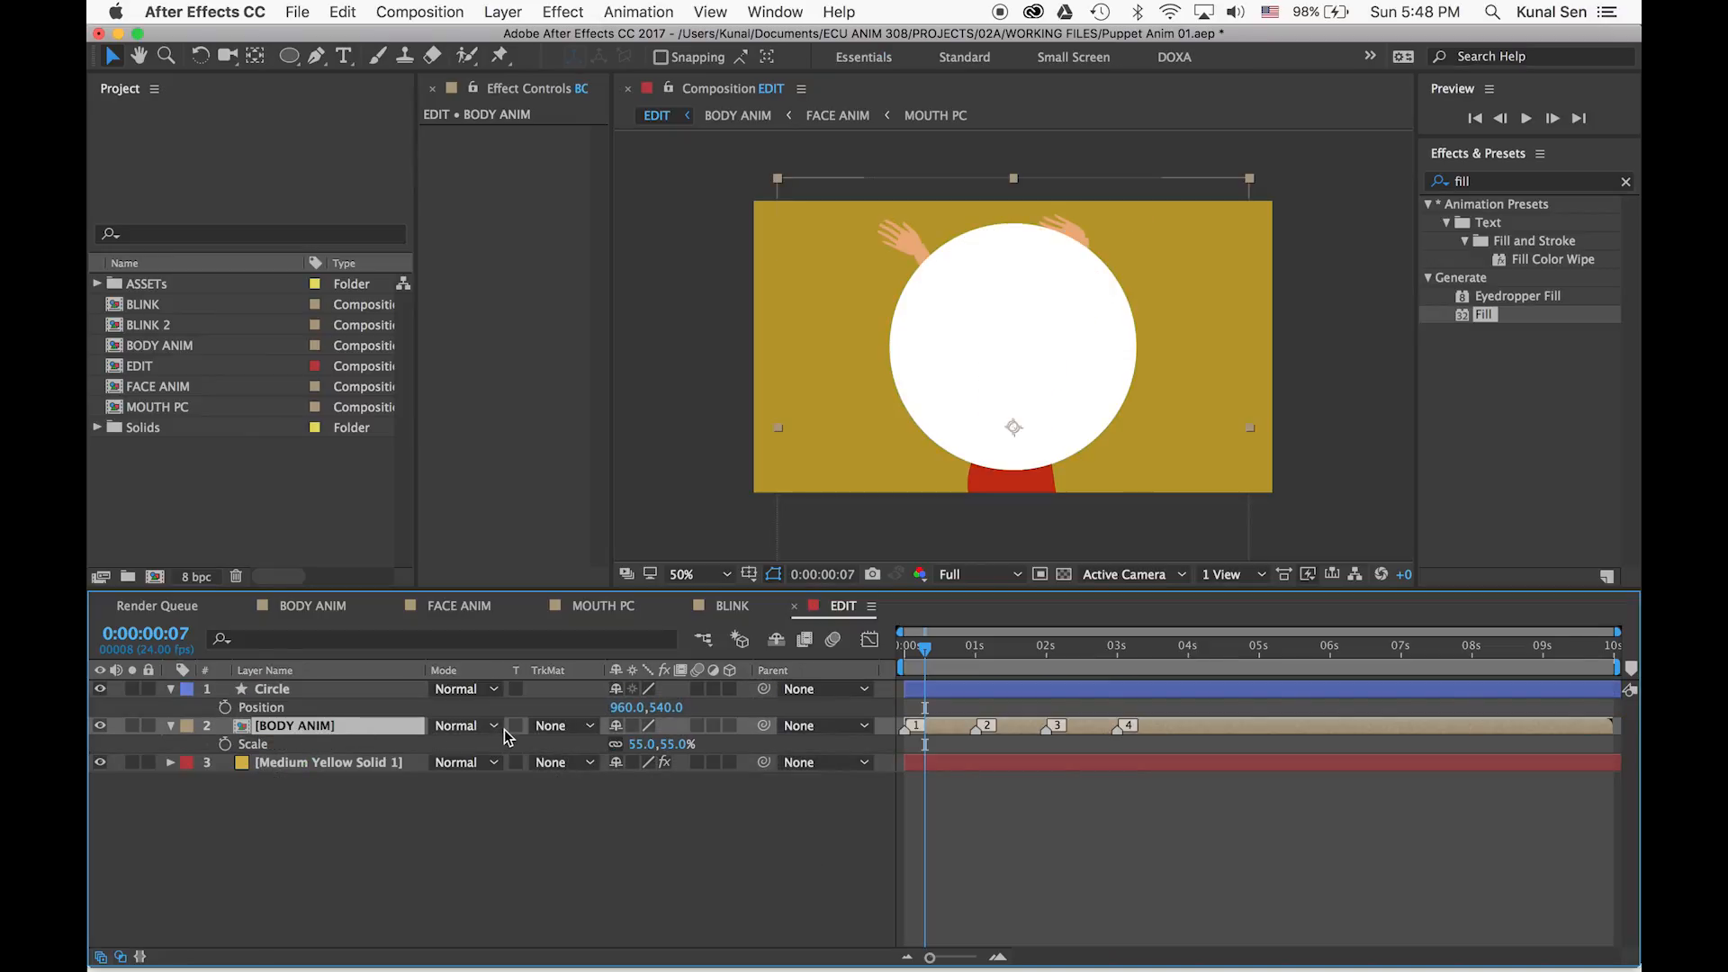
click(580, 727)
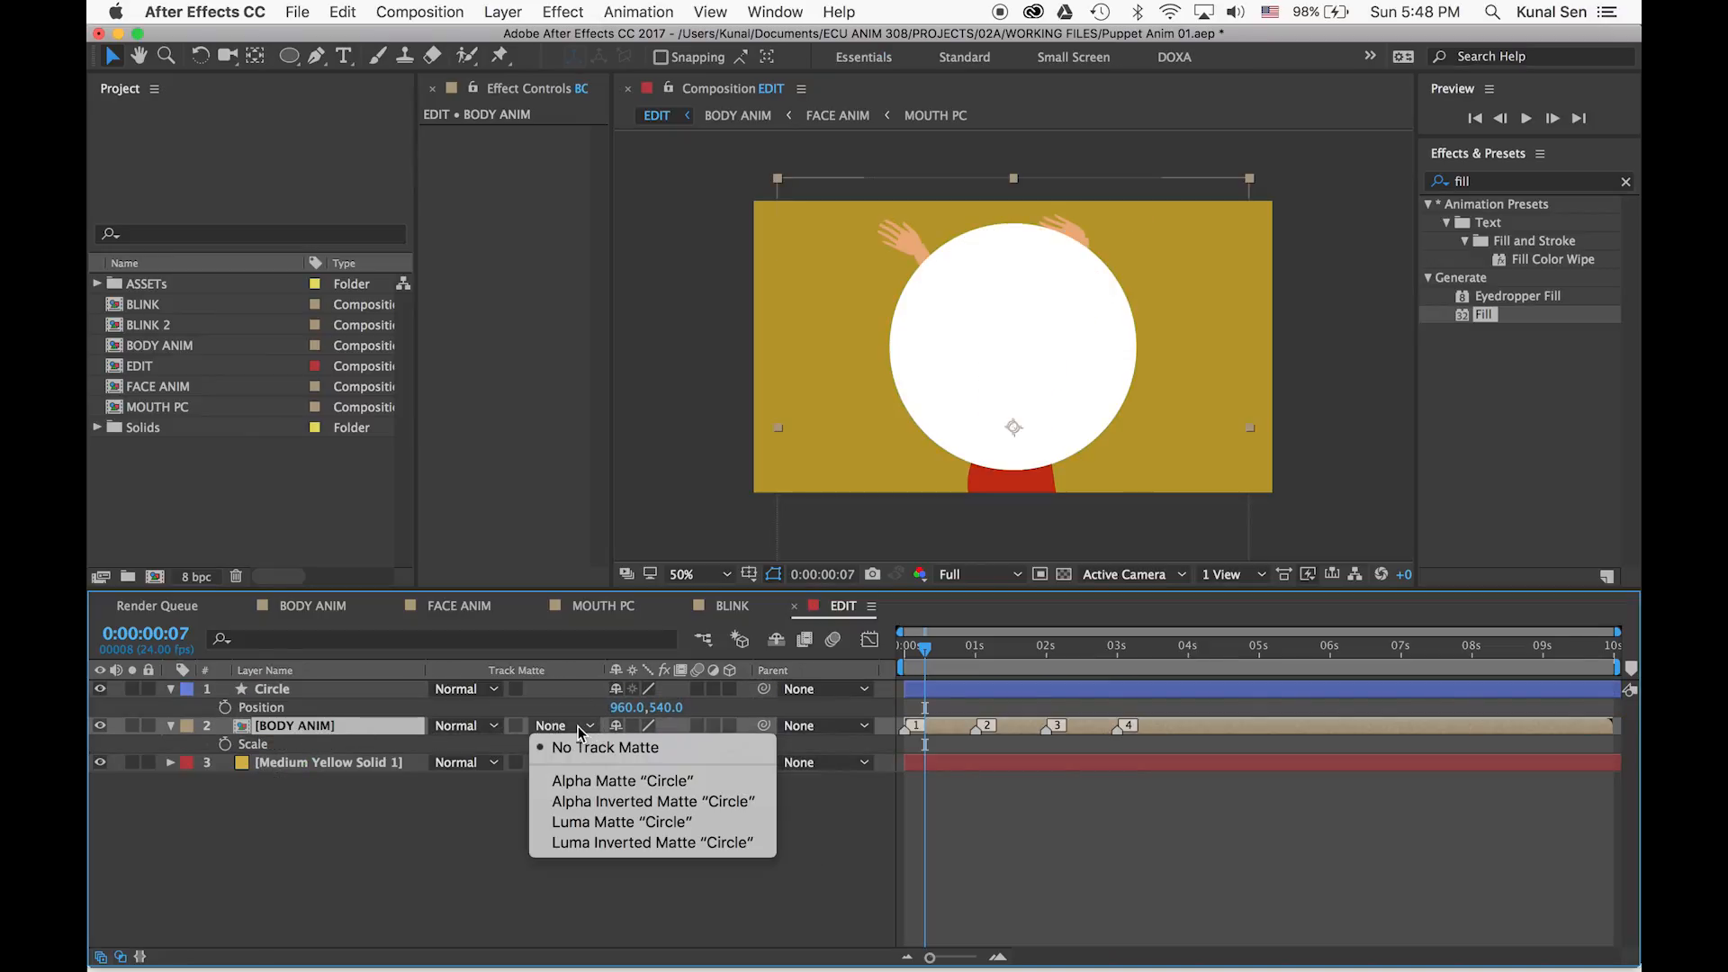
click(596, 780)
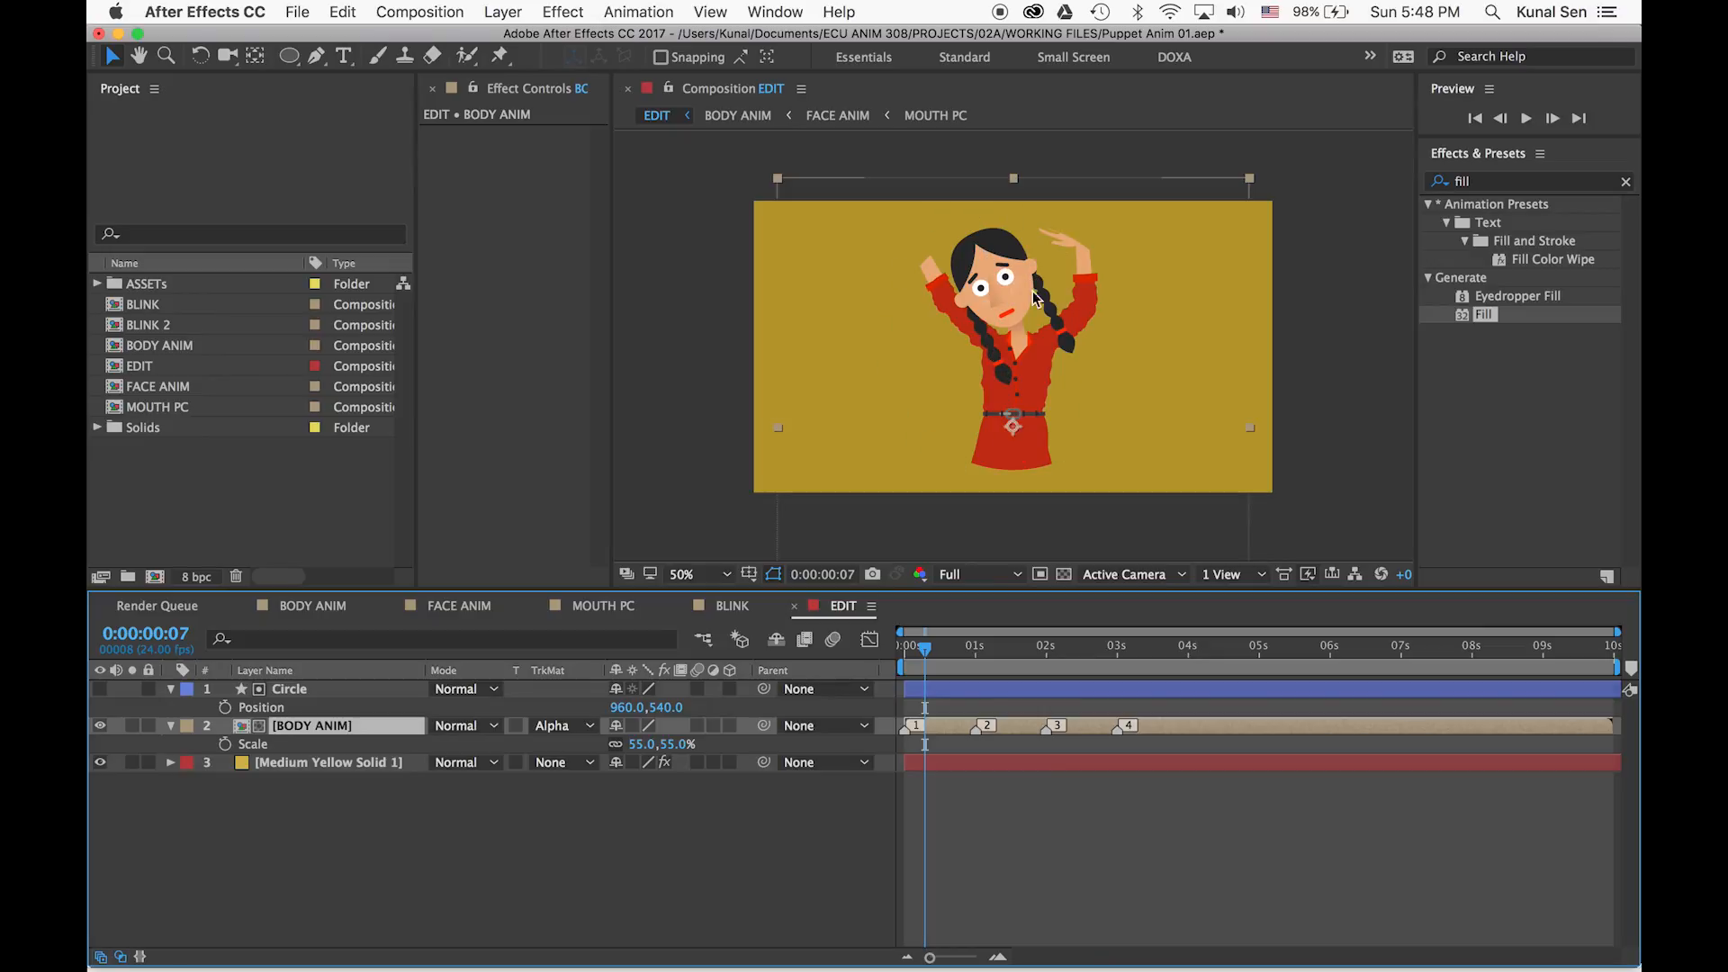
Duplicate the Circle layer, place the copy beneath BODY ANIM, and turn on its visibility
click(293, 686)
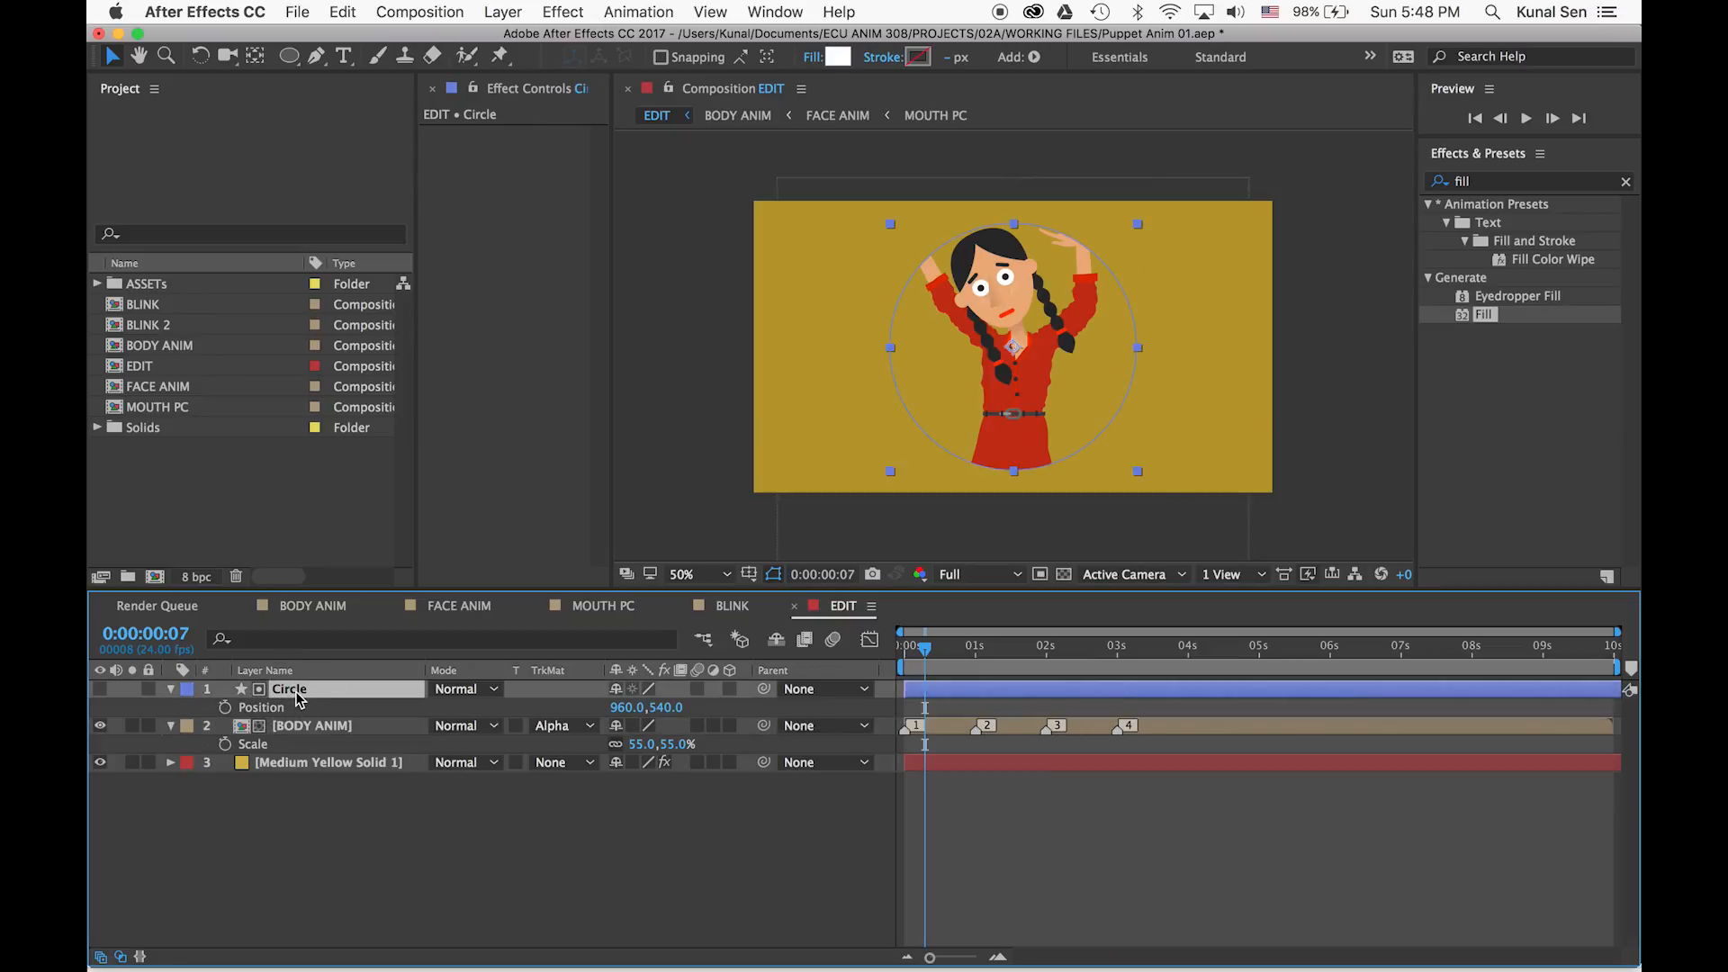
key(super+d)
drag(297, 689, 297, 760)
click(100, 763)
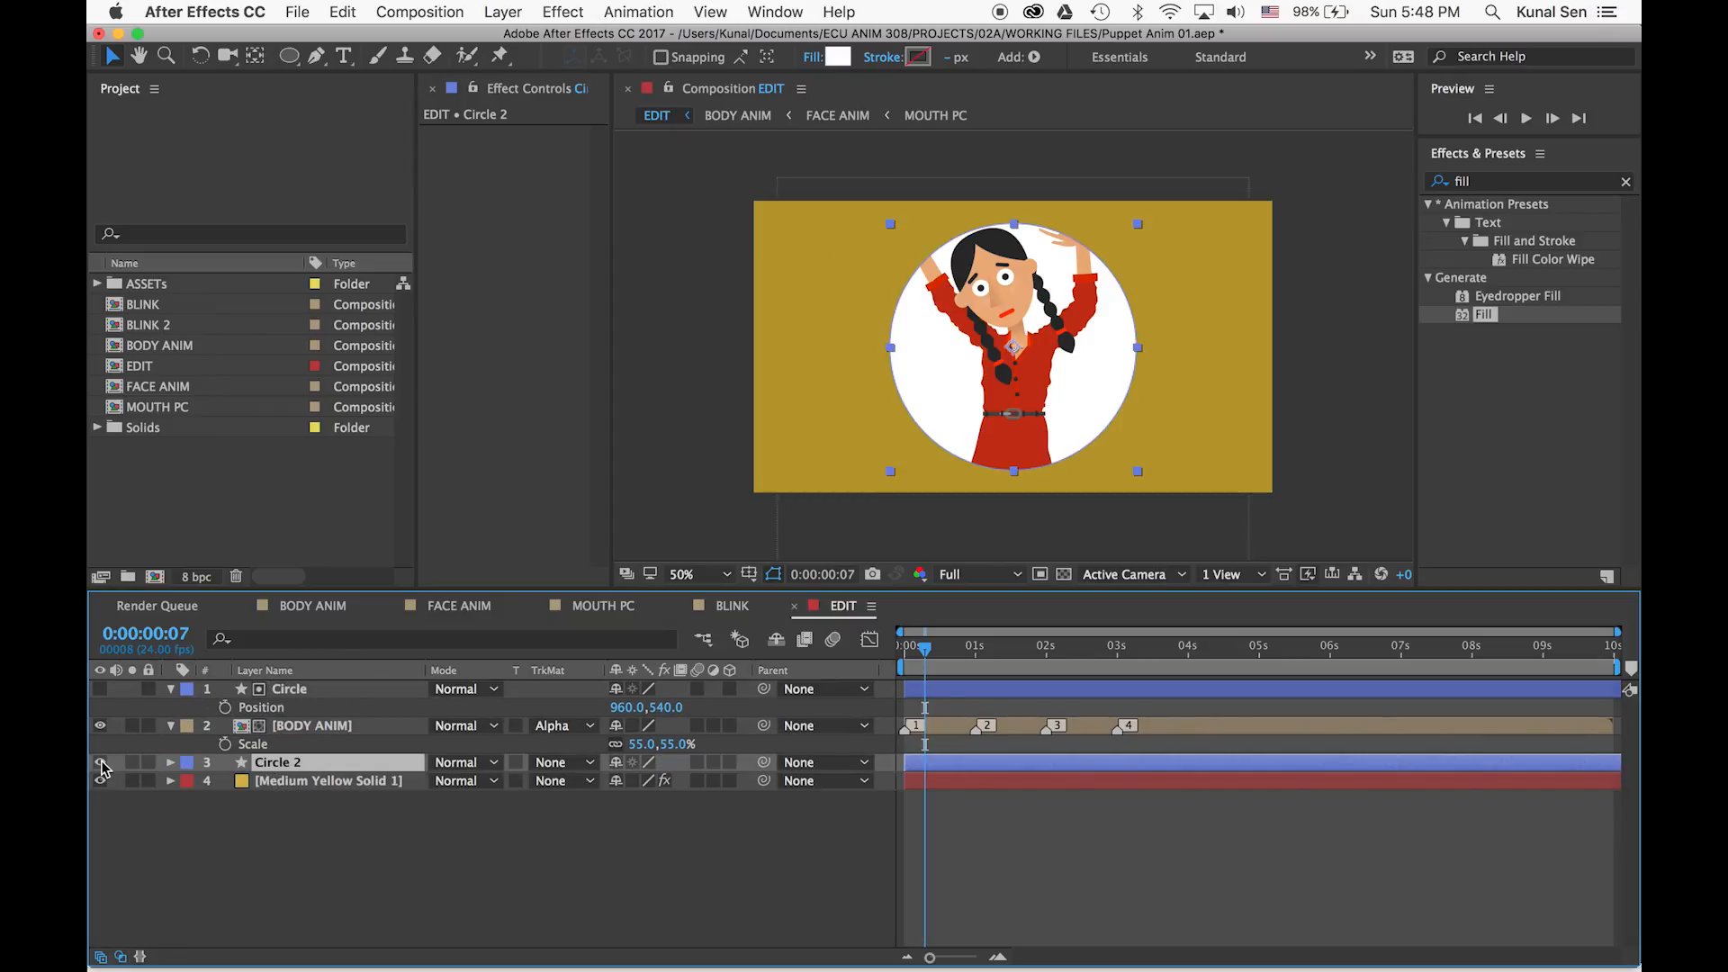
click(328, 849)
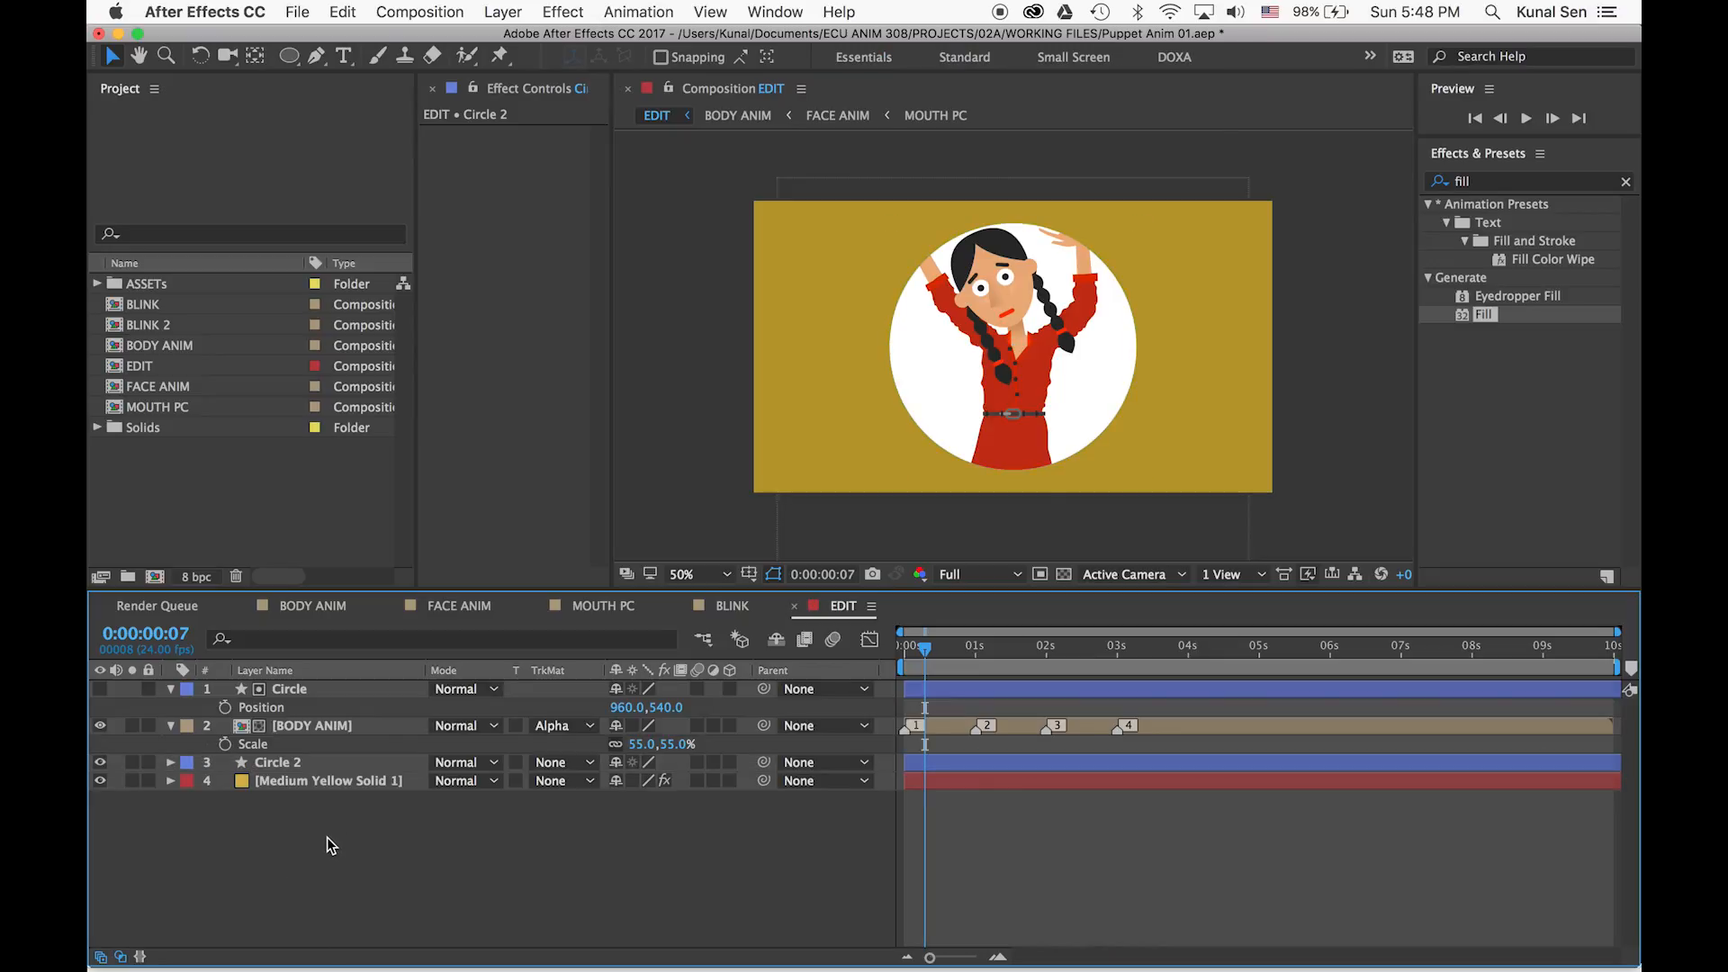
Parent the Circle matte layer to Circle 2 so that both circles transform together
click(316, 690)
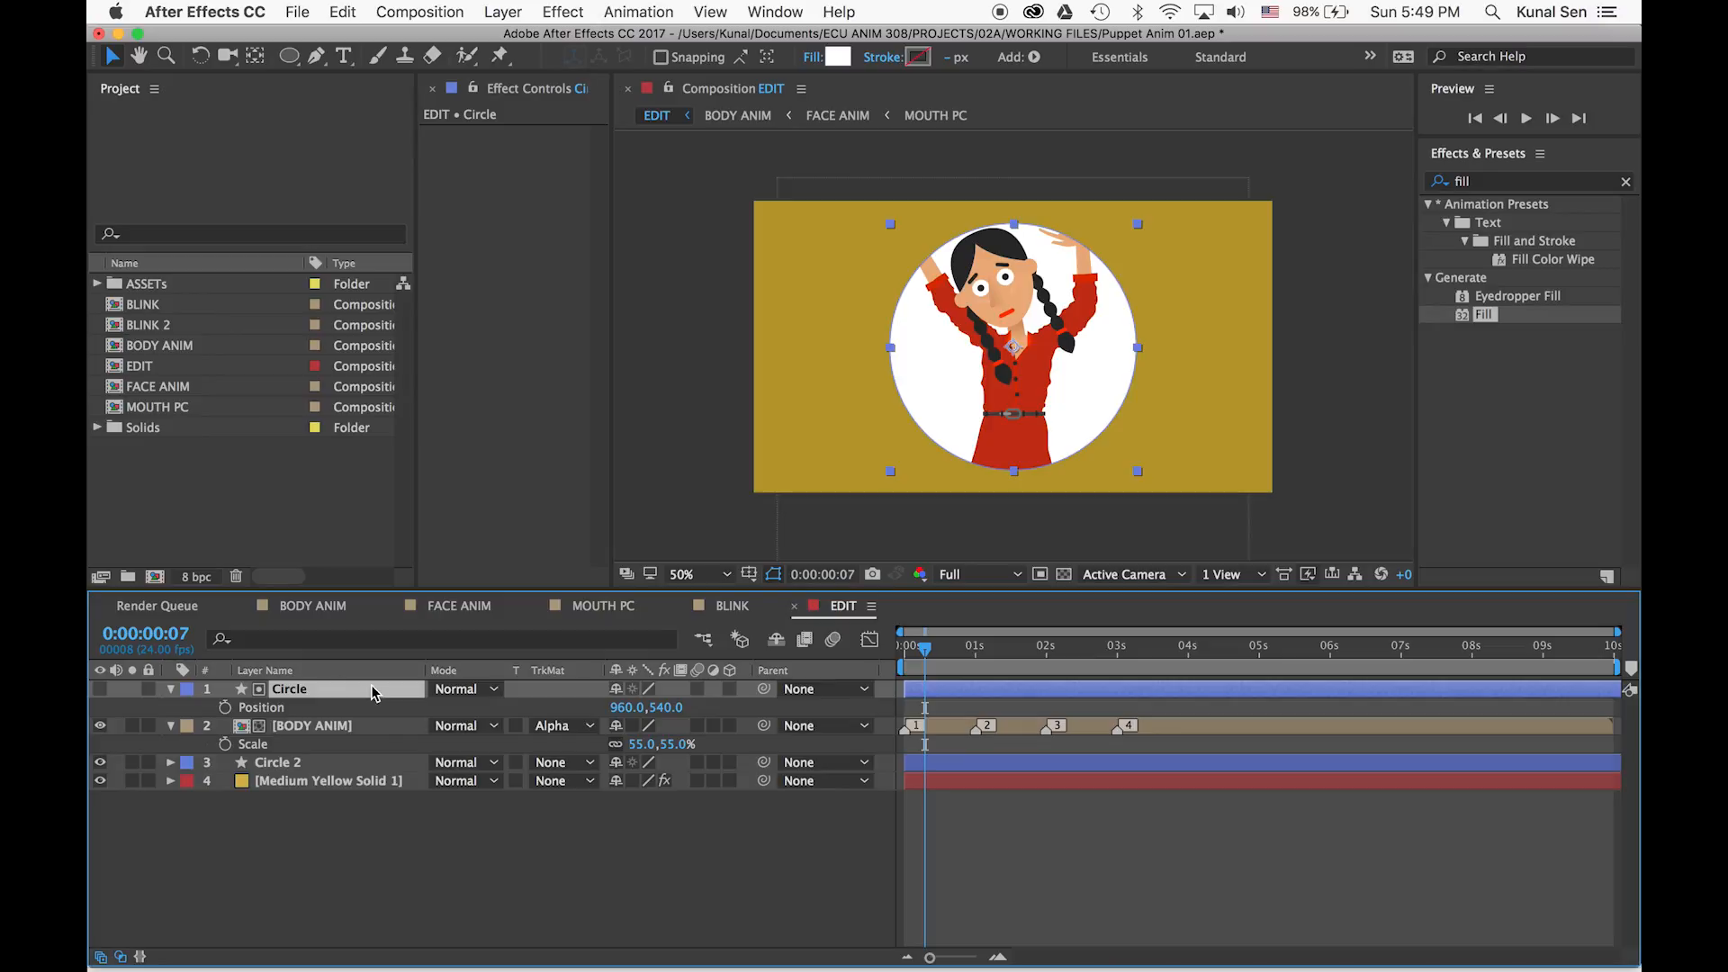
click(353, 764)
click(412, 690)
drag(764, 689, 307, 766)
click(307, 766)
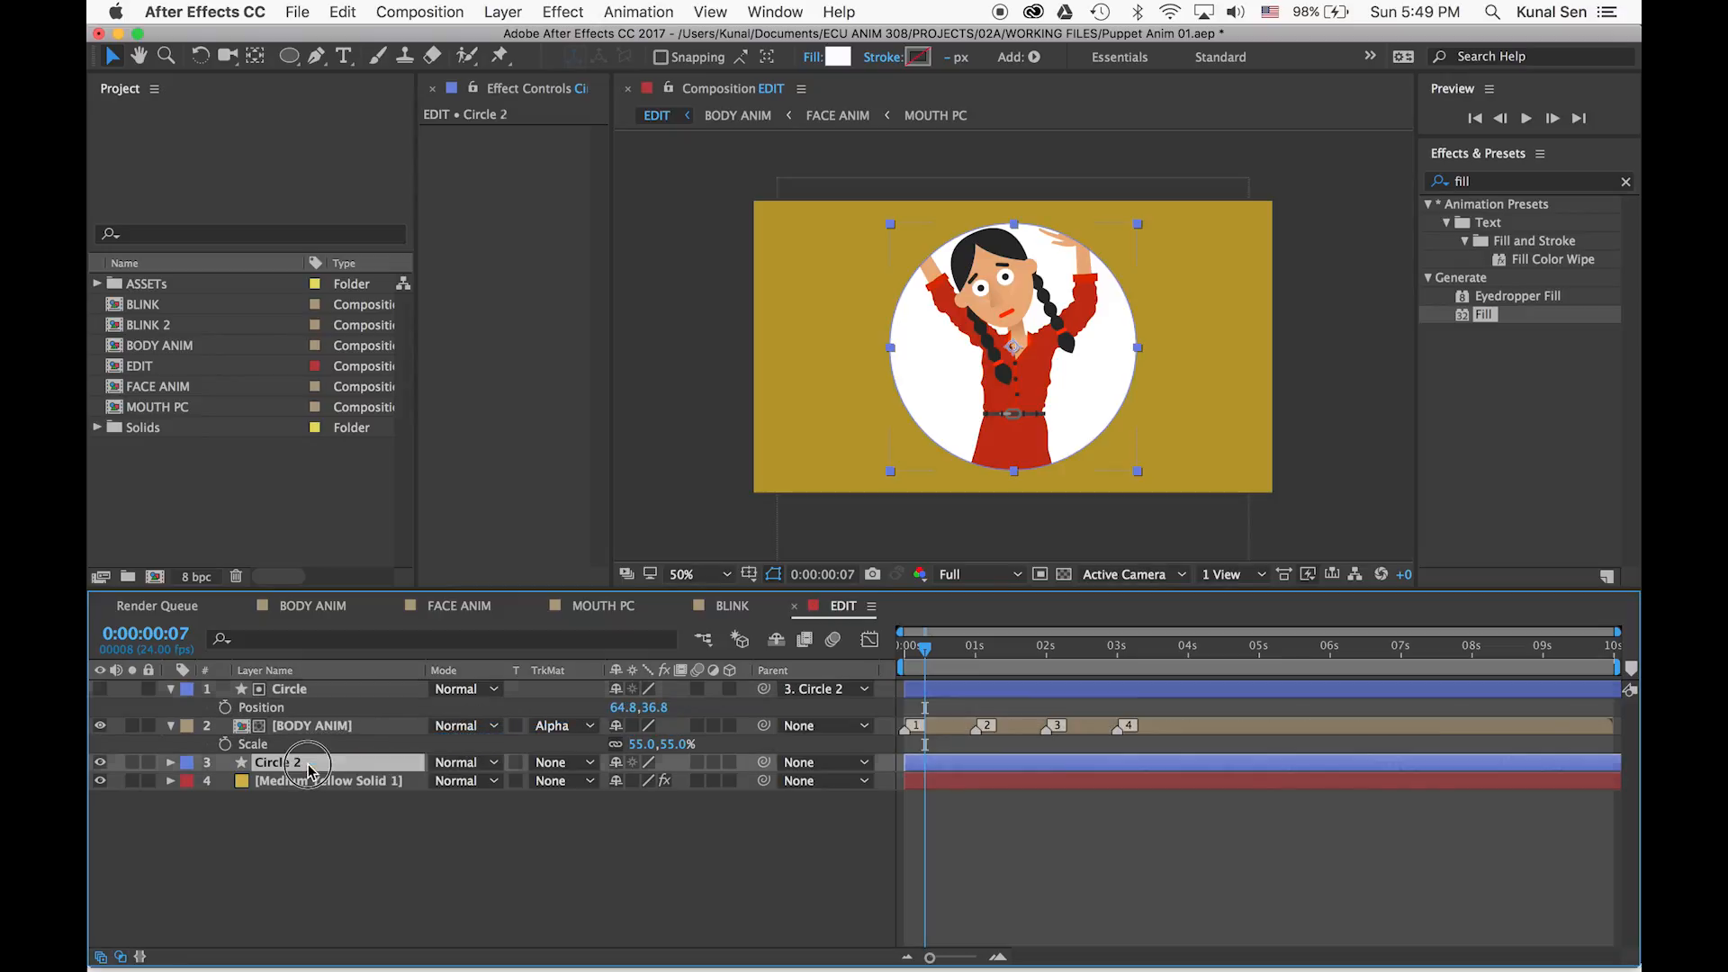
Animate Circle 2's Scale with keyframes from 0% at 0:00:00:12 to 100% at 0:00:00:23
drag(937, 646, 955, 726)
click(279, 764)
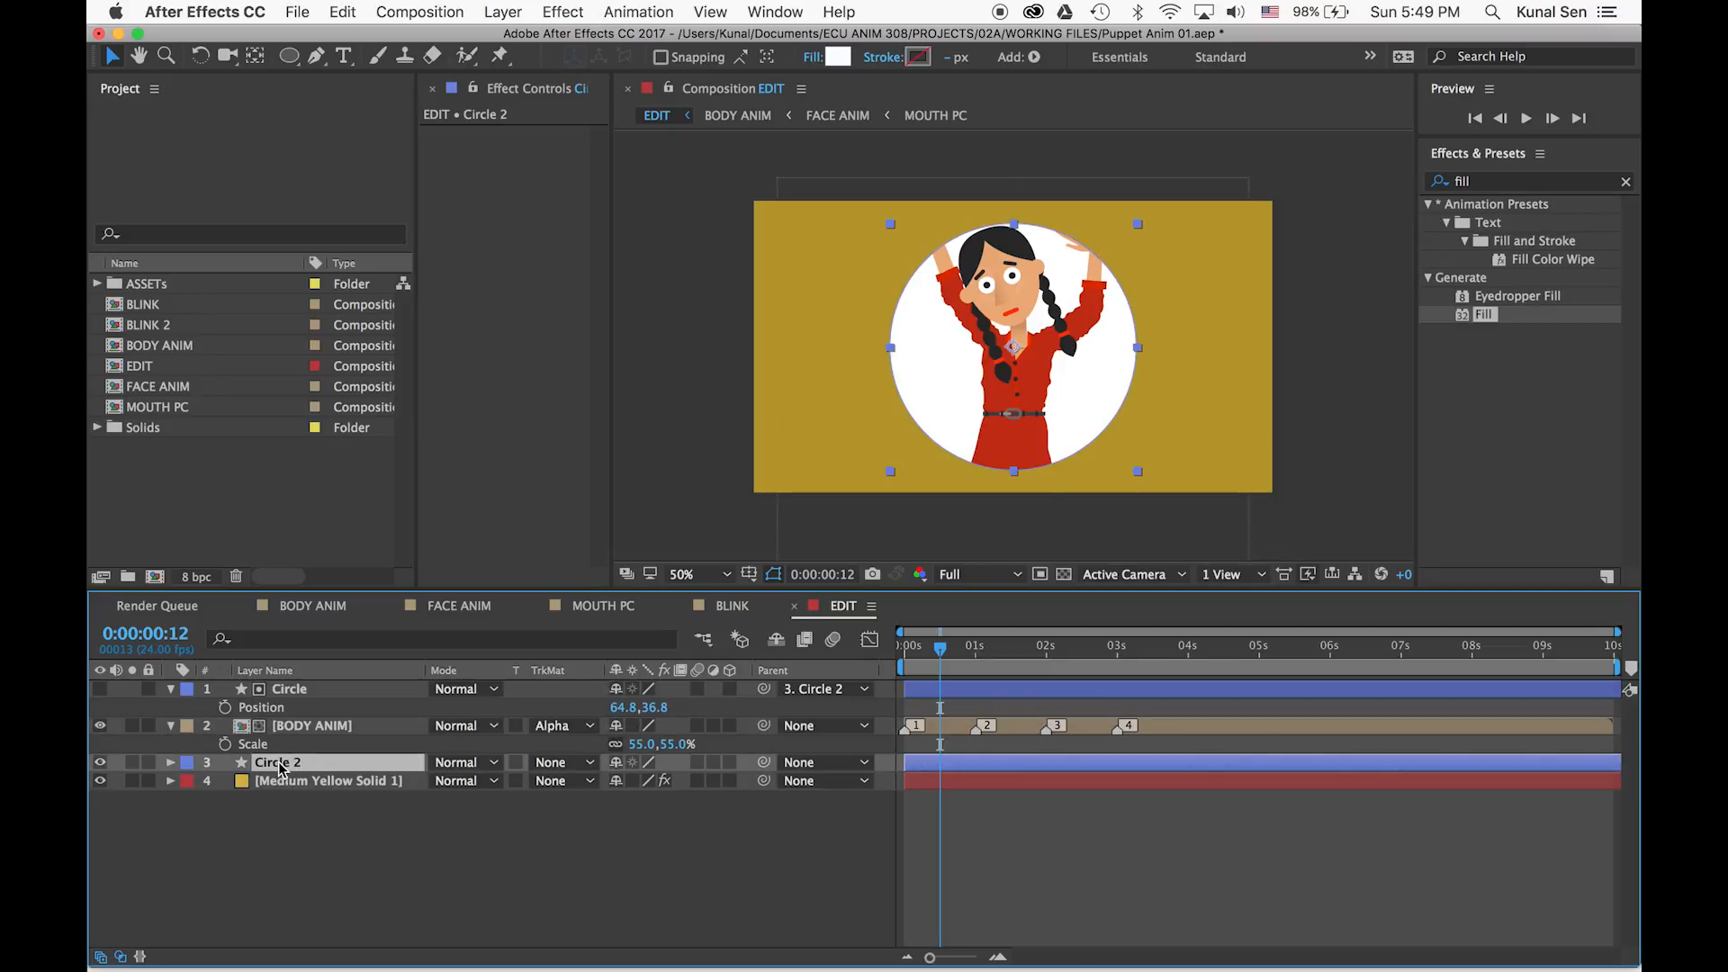
key(s)
click(225, 781)
drag(940, 646, 973, 648)
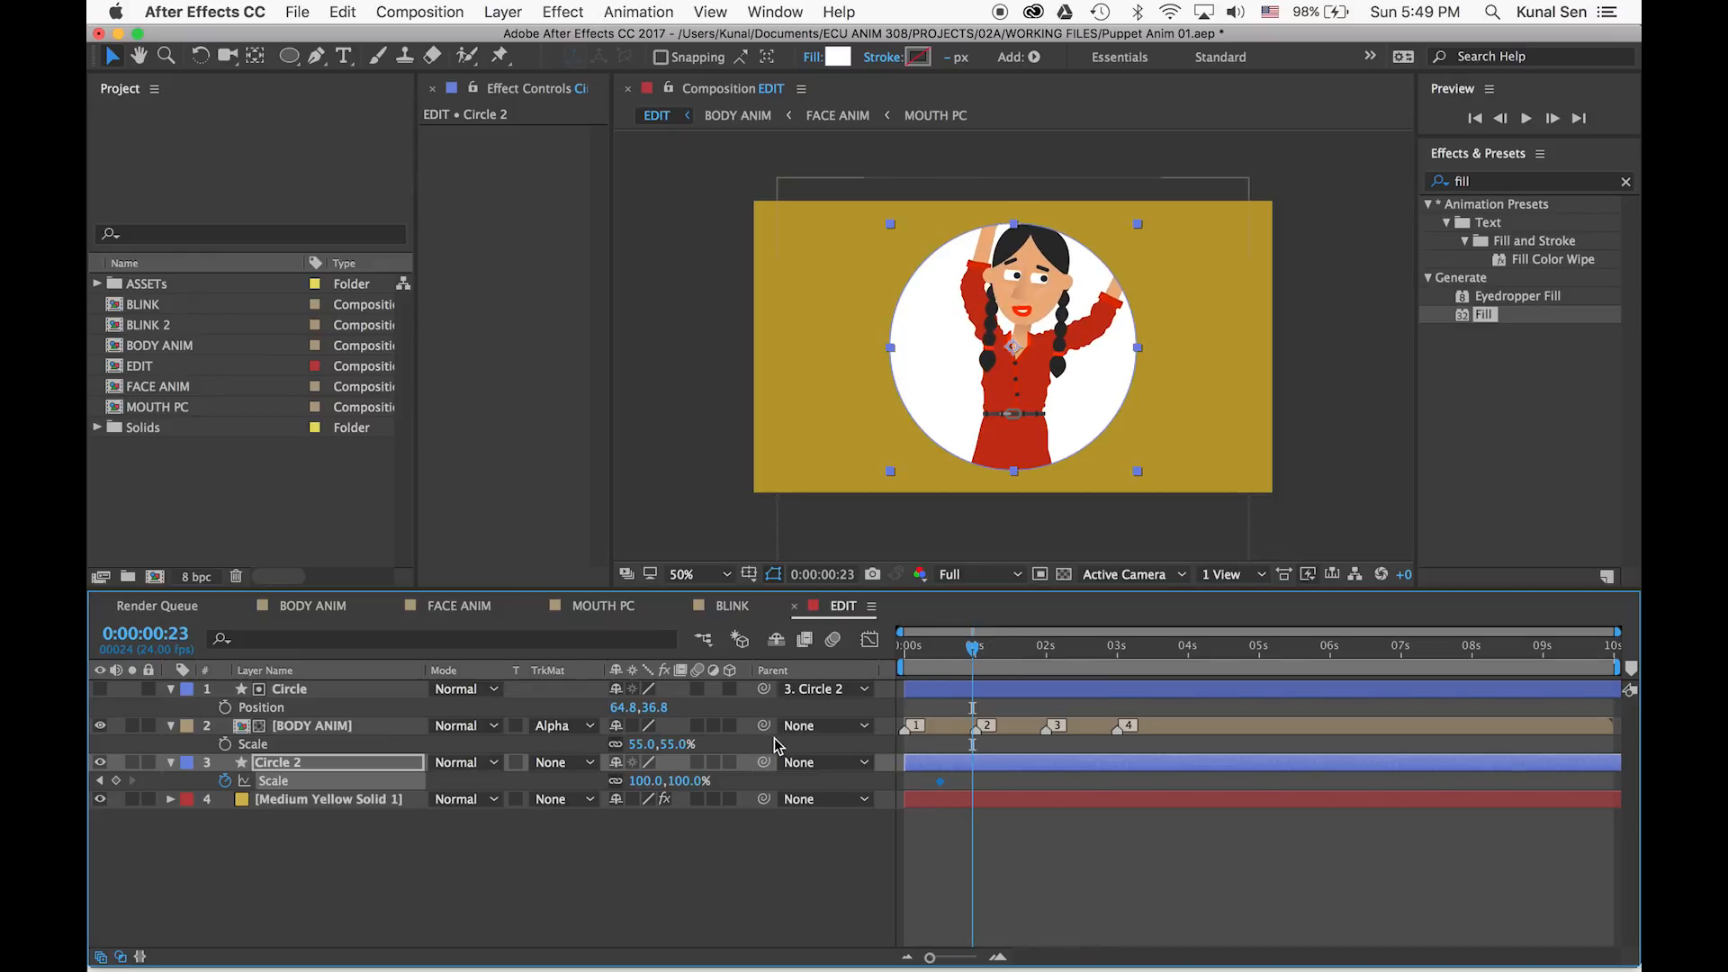
click(115, 780)
click(100, 781)
click(641, 780)
text(0)
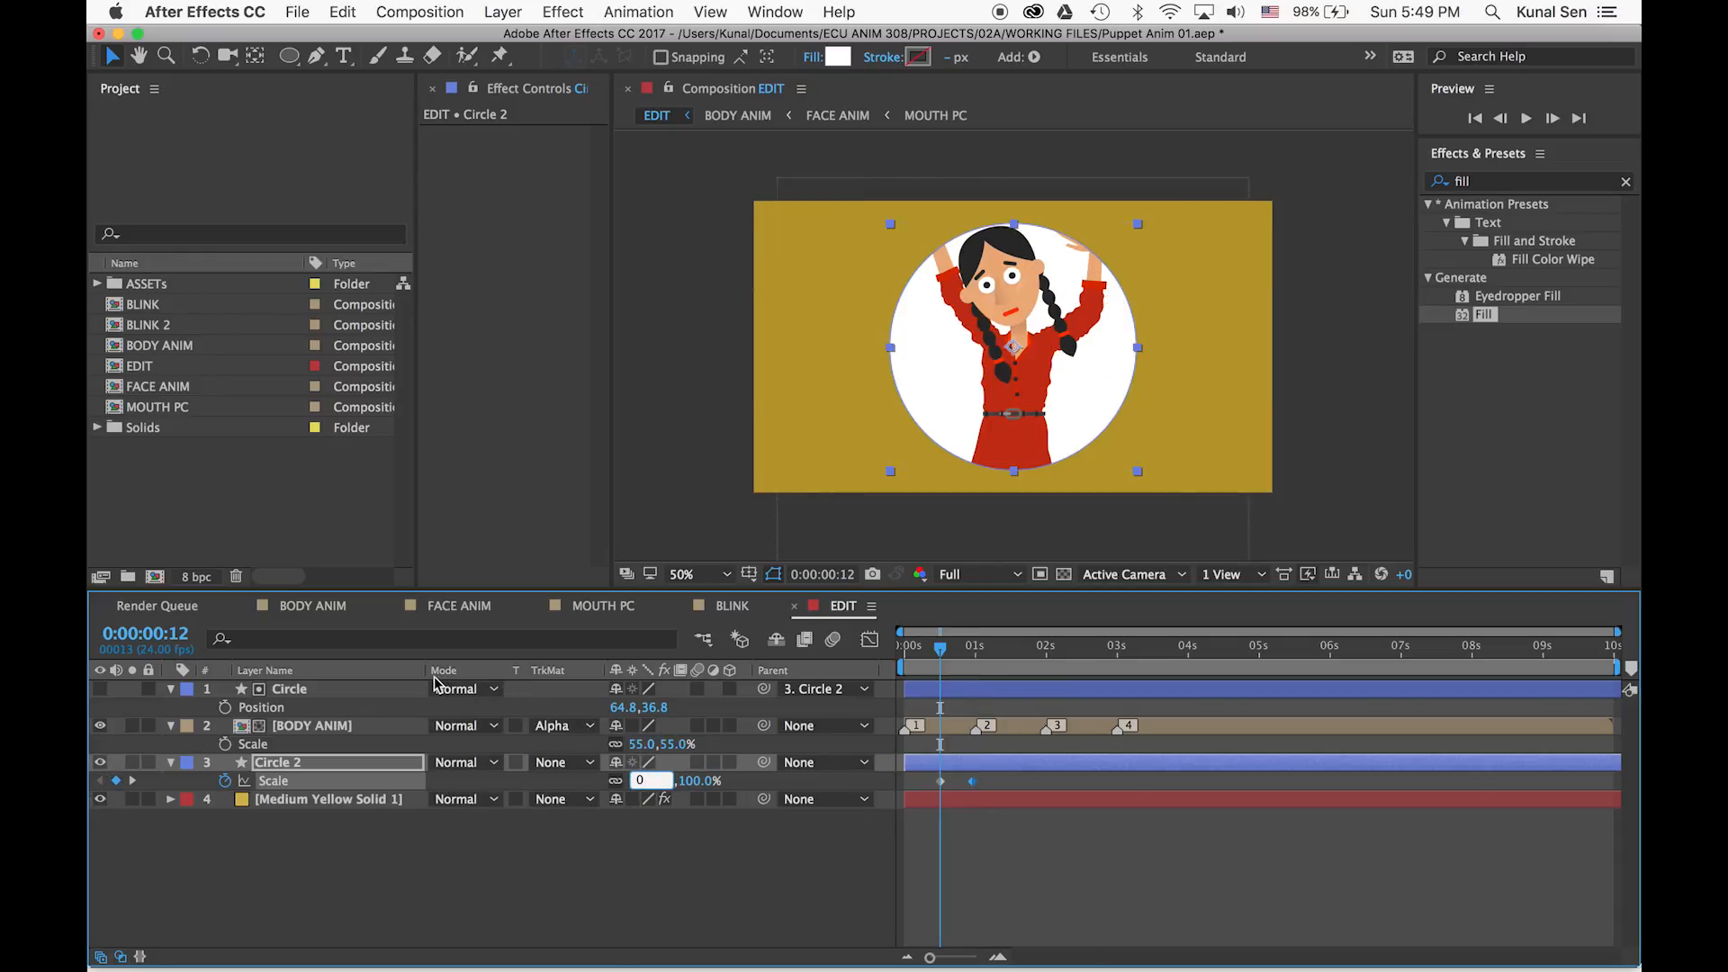
key(Return)
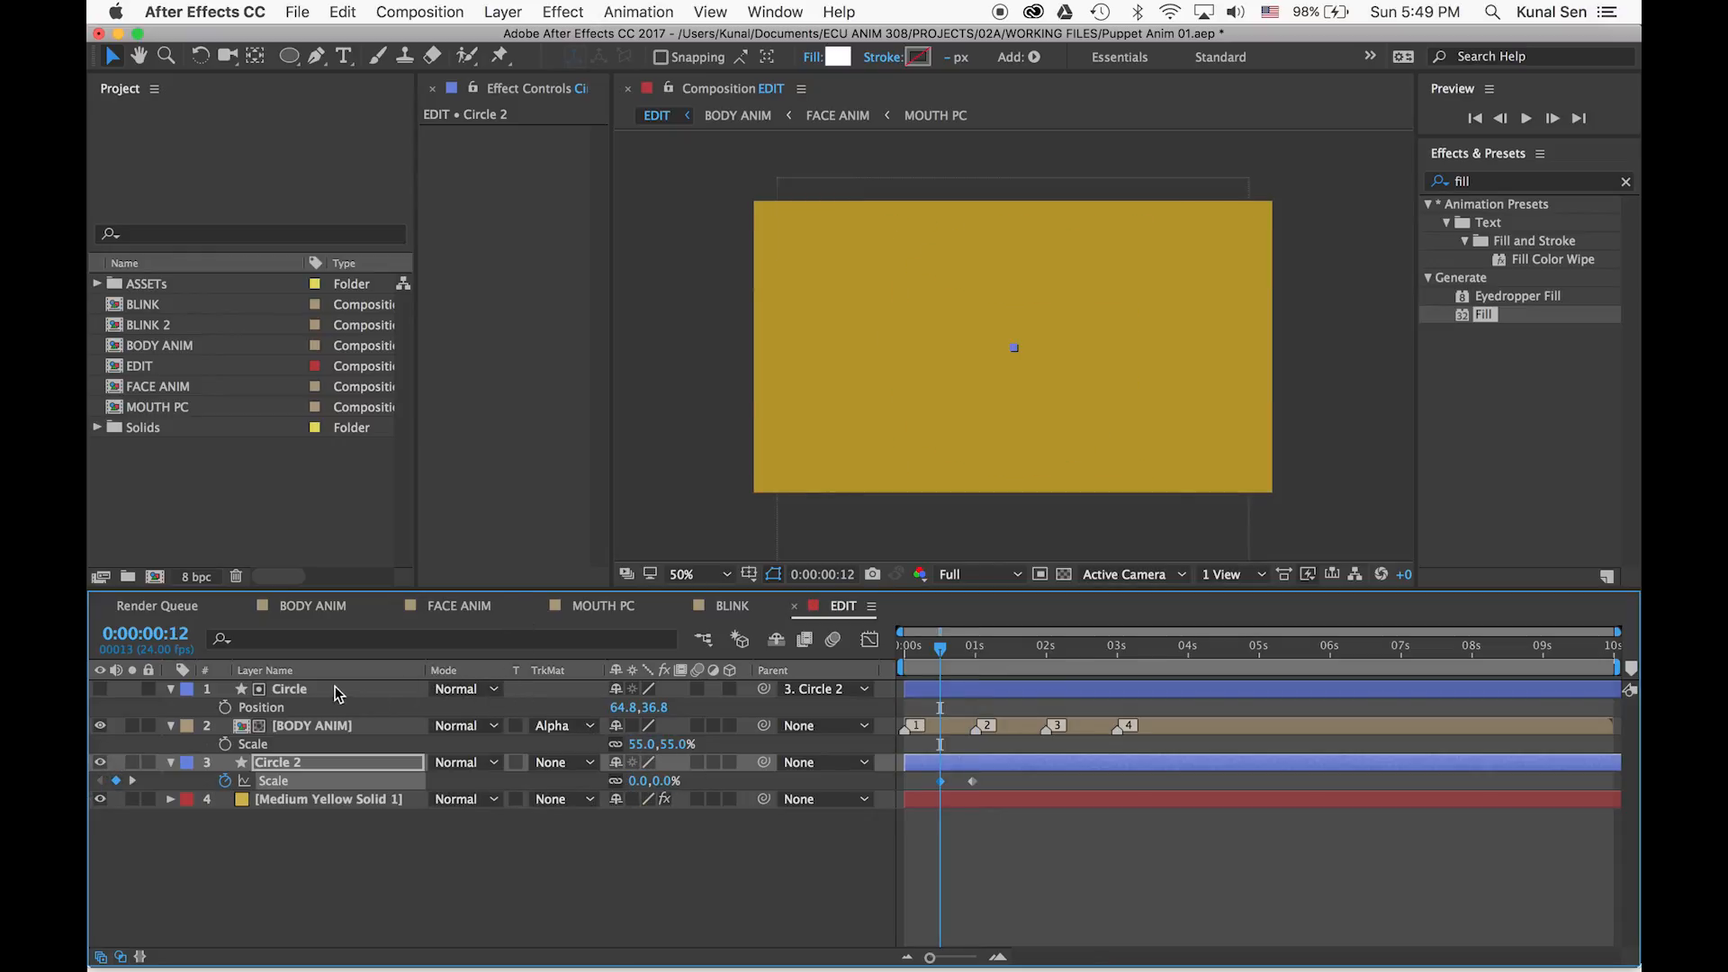
Add a 100% Scale keyframe to Circle 2 at 0:00:01:07 and raise the 0:00:00:23 keyframe to 124% for an overshoot
drag(940, 648, 995, 648)
click(116, 781)
drag(654, 789, 663, 788)
drag(973, 646, 995, 646)
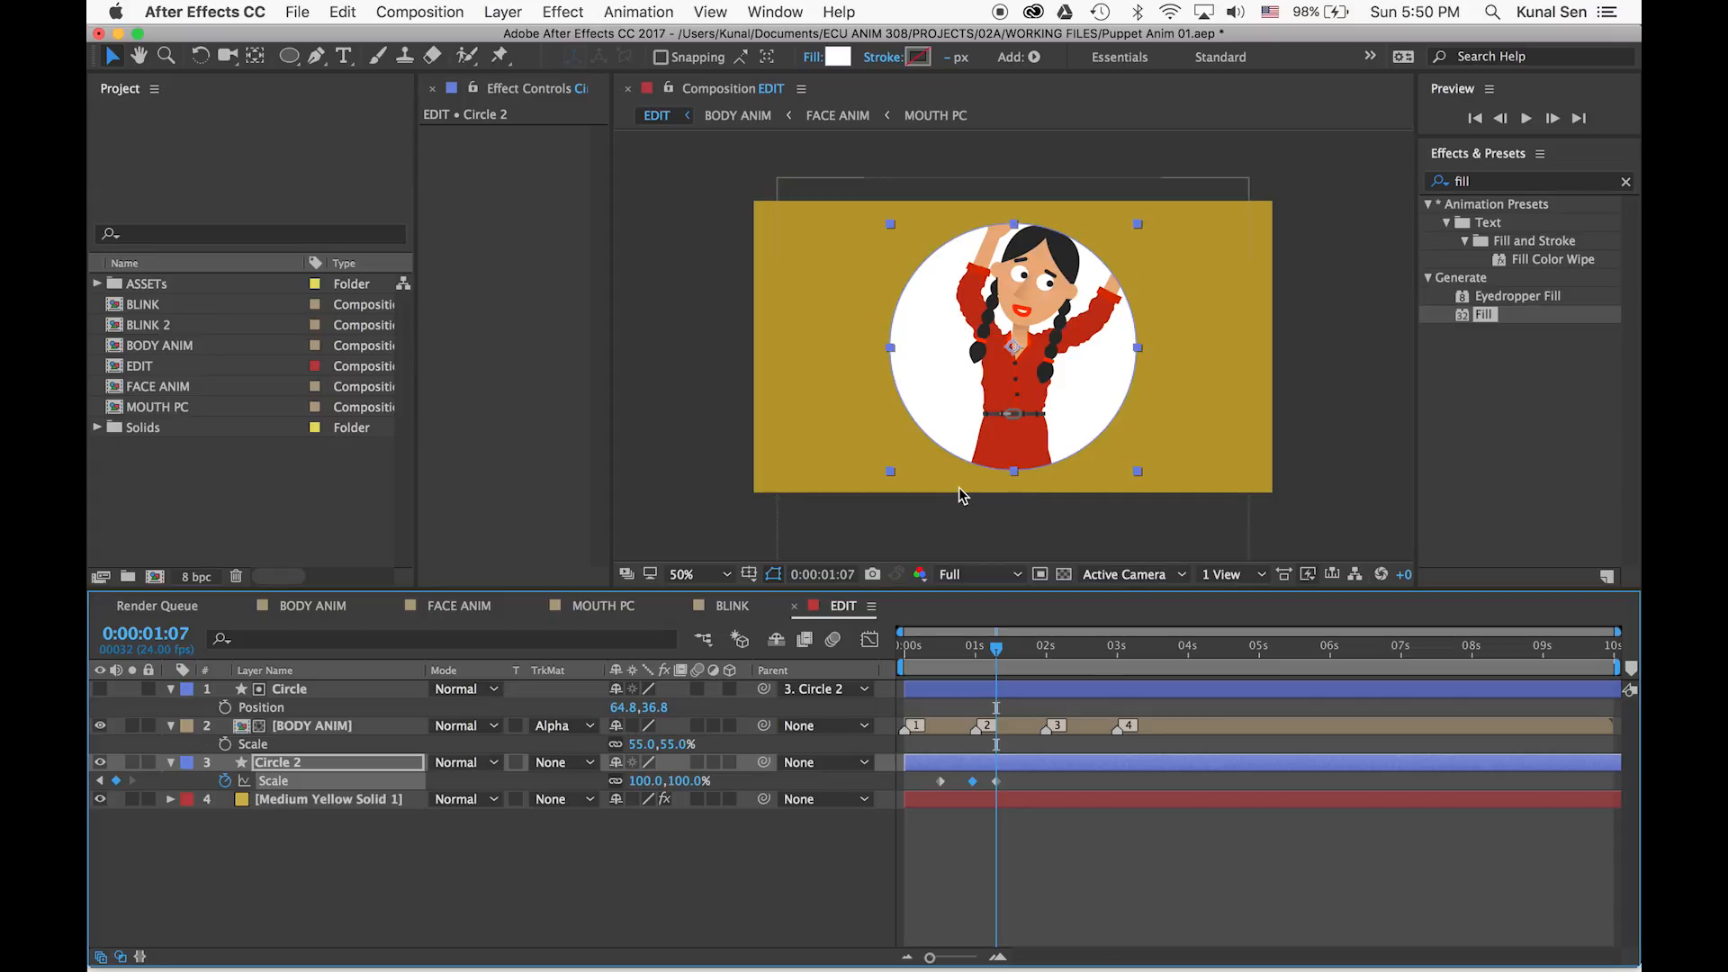
Add Scale keyframes to Circle 2 just after 3 seconds for the start of its exit, and adjust their timing
drag(1025, 650, 1128, 649)
click(116, 780)
click(686, 781)
key(Return)
click(131, 781)
shift+click(1164, 781)
drag(1164, 781, 1129, 781)
Copy and paste Circle 2's Scale keyframes for the closing shrink, end the work area just after them, and preview
drag(1129, 650, 820, 637)
click(1154, 782)
key(super+c)
key(super+v)
key(n)
key(space)
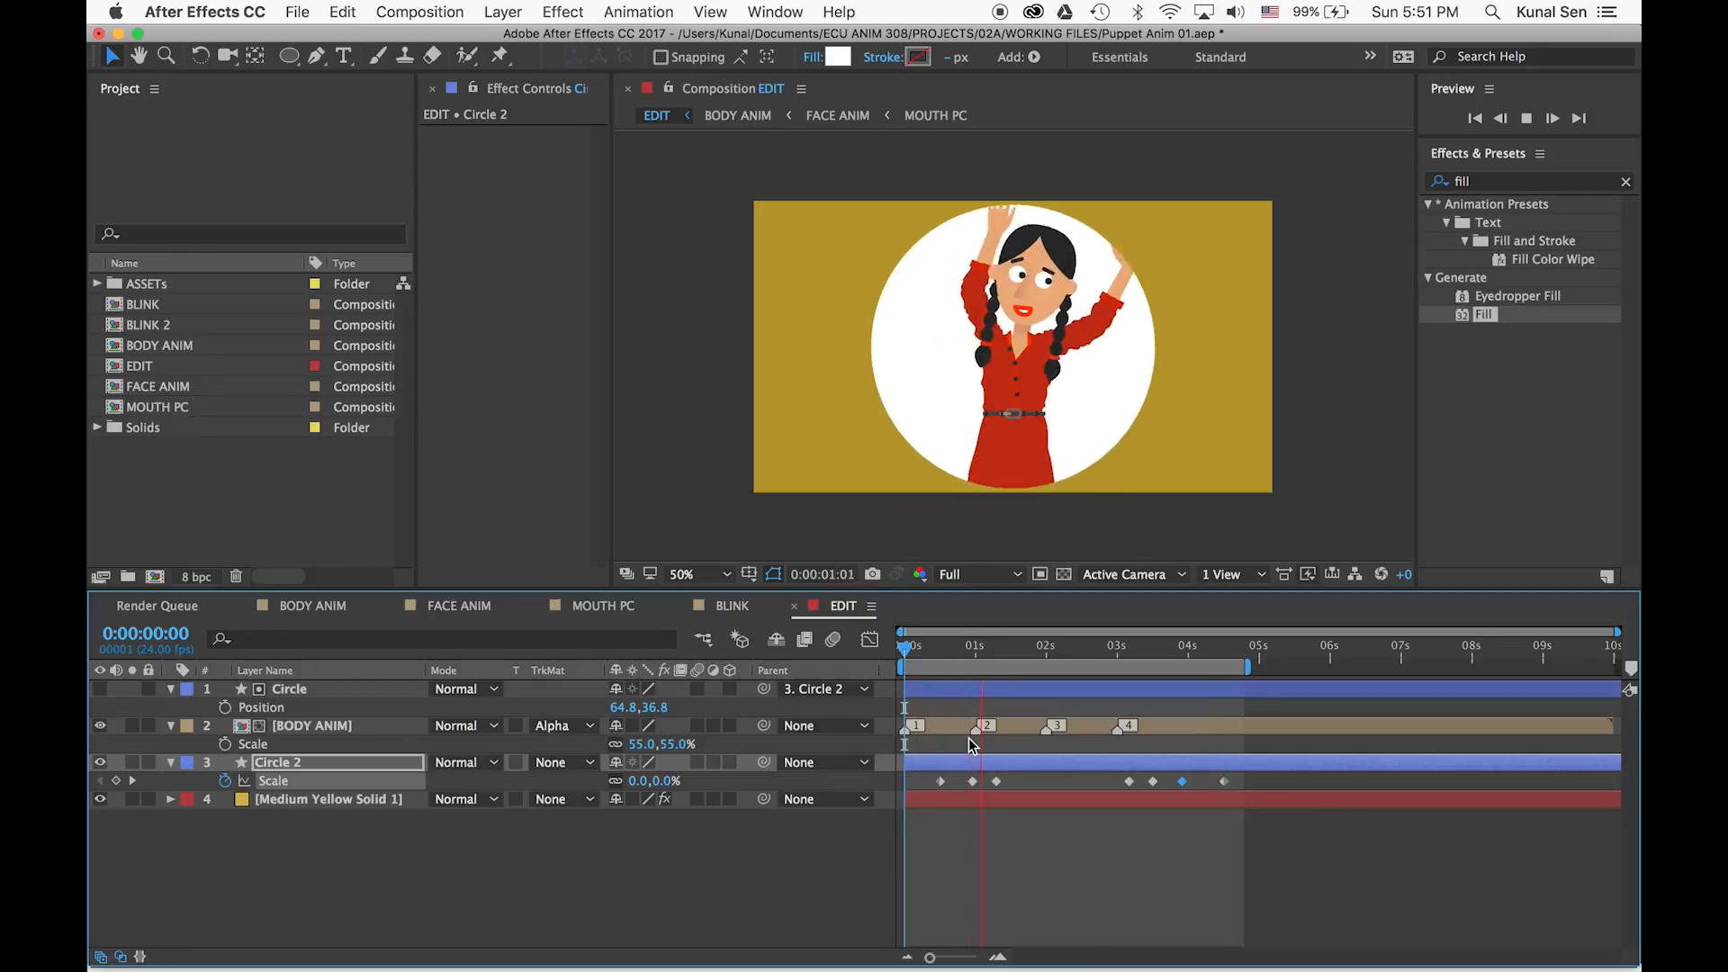
Shift Circle 2's third Scale keyframe slightly later, delete the extra exit keyframe, and retime the one before it
click(1006, 782)
click(1129, 782)
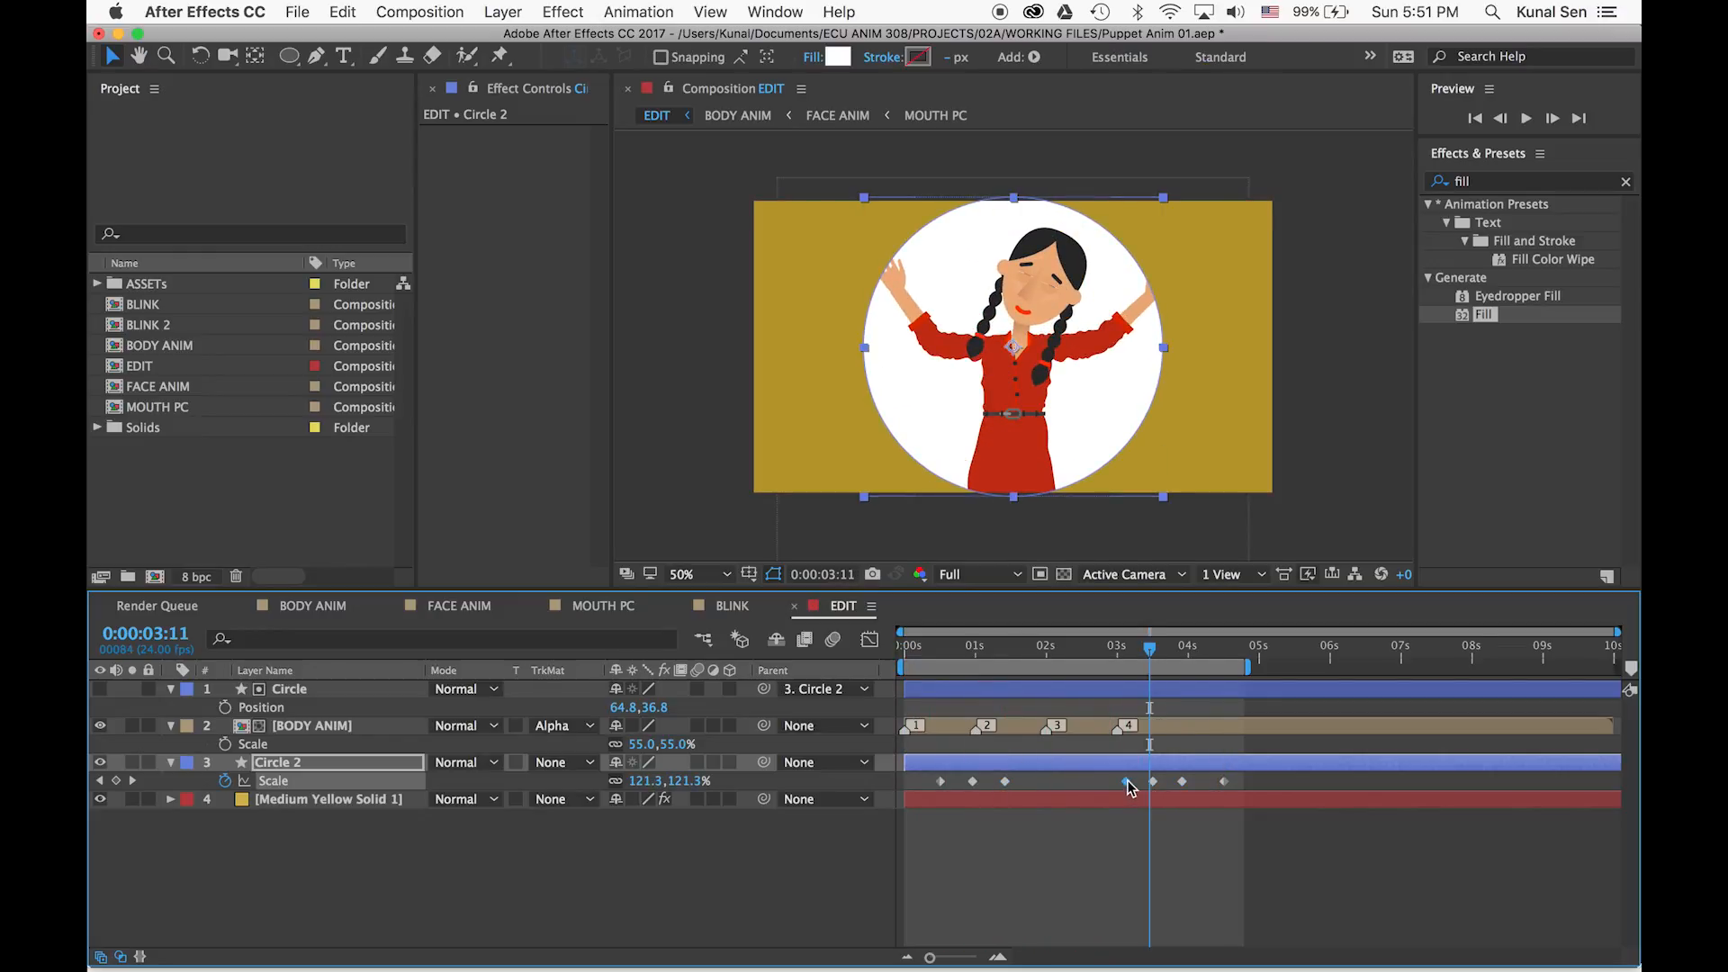
click(1152, 781)
key(Delete)
drag(1129, 781, 1146, 781)
drag(1145, 650, 1126, 655)
key(space)
key(space)
Apply Easy Ease to all of Circle 2's Scale keyframes and preview the animation
drag(1251, 792, 877, 772)
right_click(940, 781)
mouse_move(1035, 943)
click(1206, 824)
key(space)
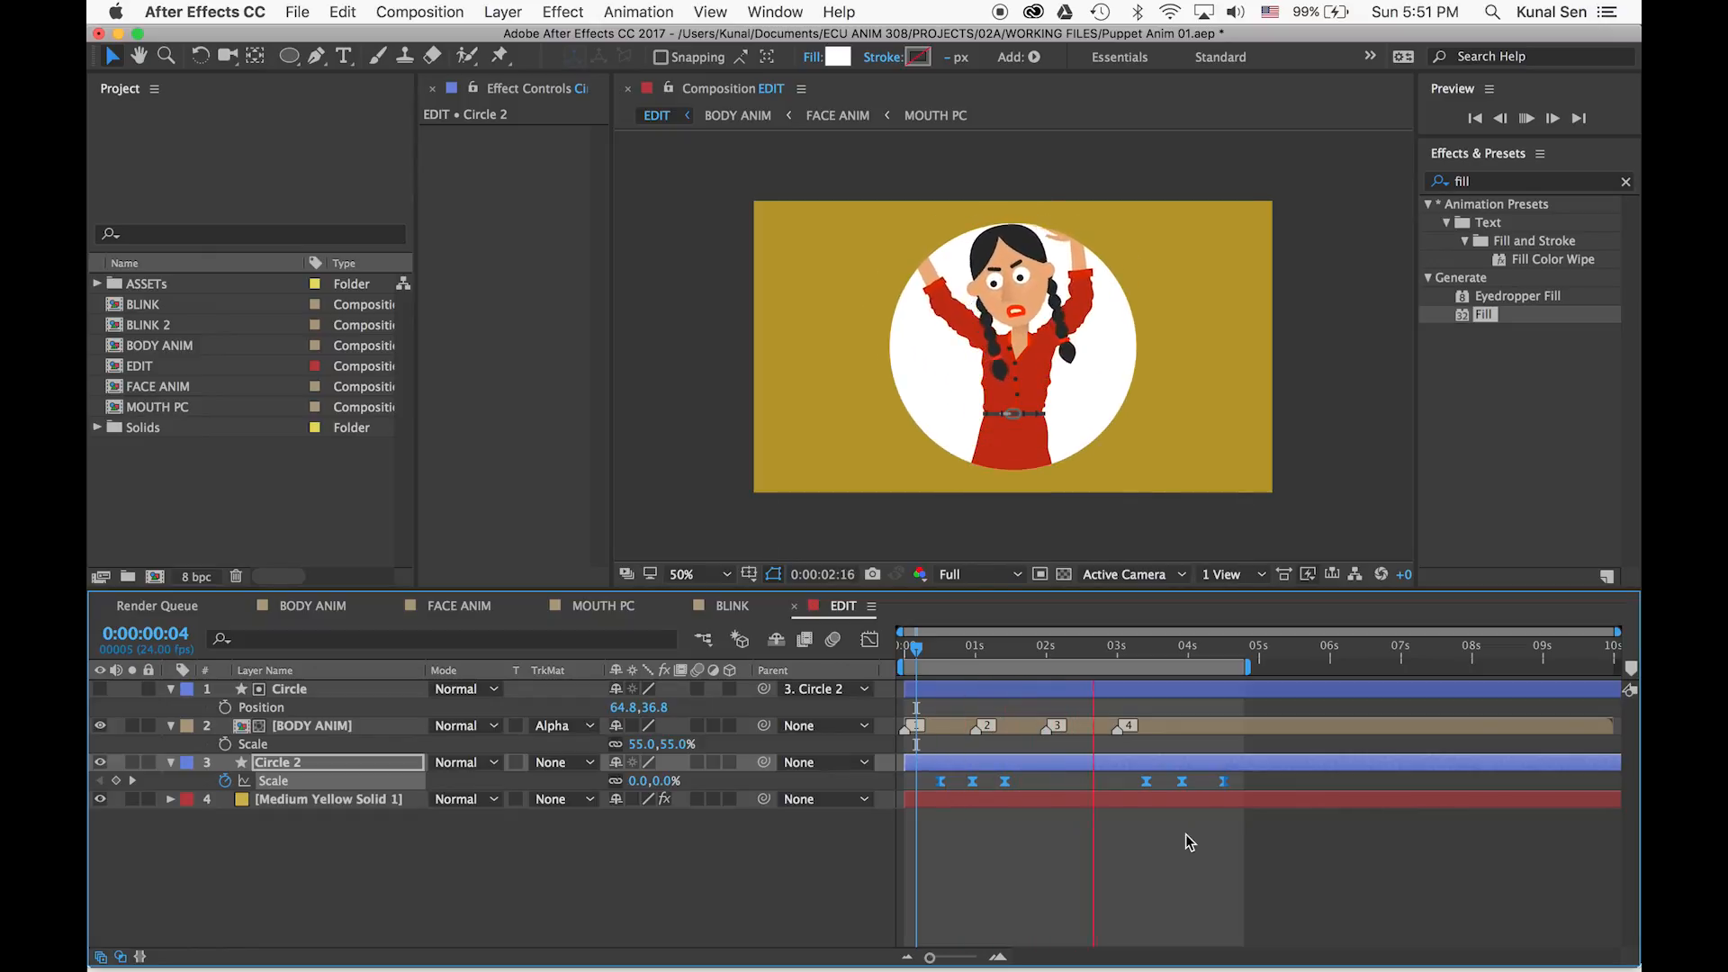
Move Circle 2's last three Scale keyframes earlier so that the final one falls at 0:00:03:23
drag(1161, 650, 1186, 663)
drag(1239, 775, 1124, 794)
drag(1182, 781, 1144, 783)
Keyframe BODY ANIM's Position at 0:00:00:23 and set it to 960, 1492 at 0:00:00:12, below the frame
drag(1081, 641, 972, 666)
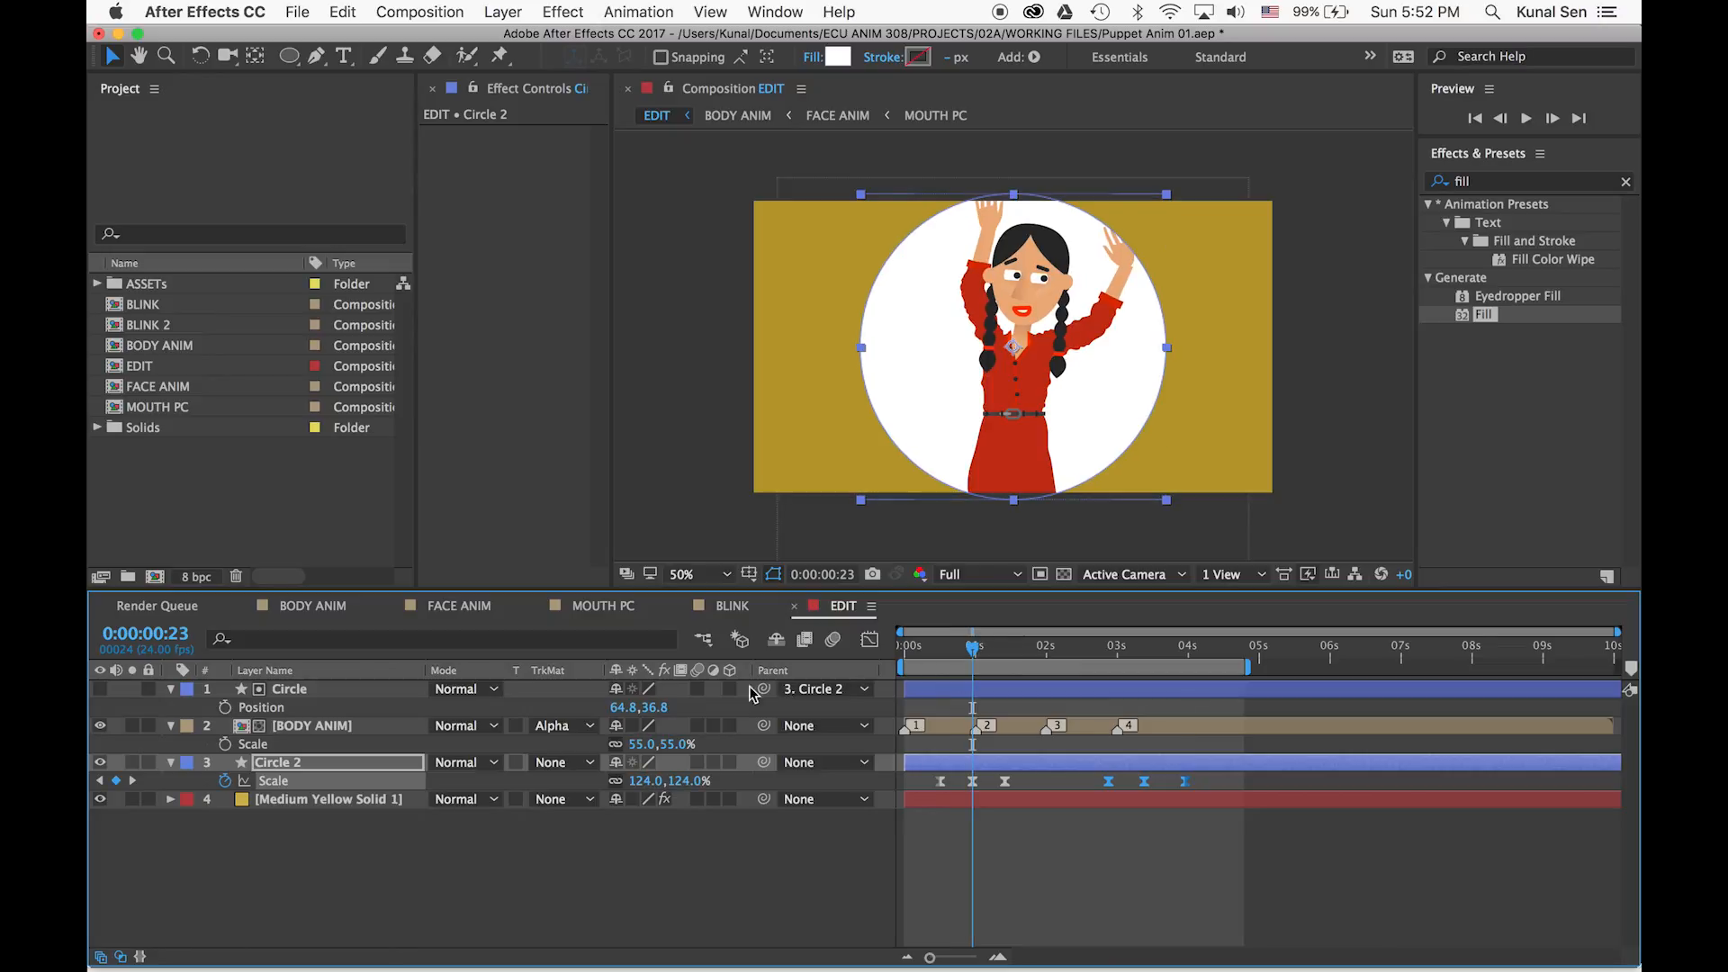
click(319, 727)
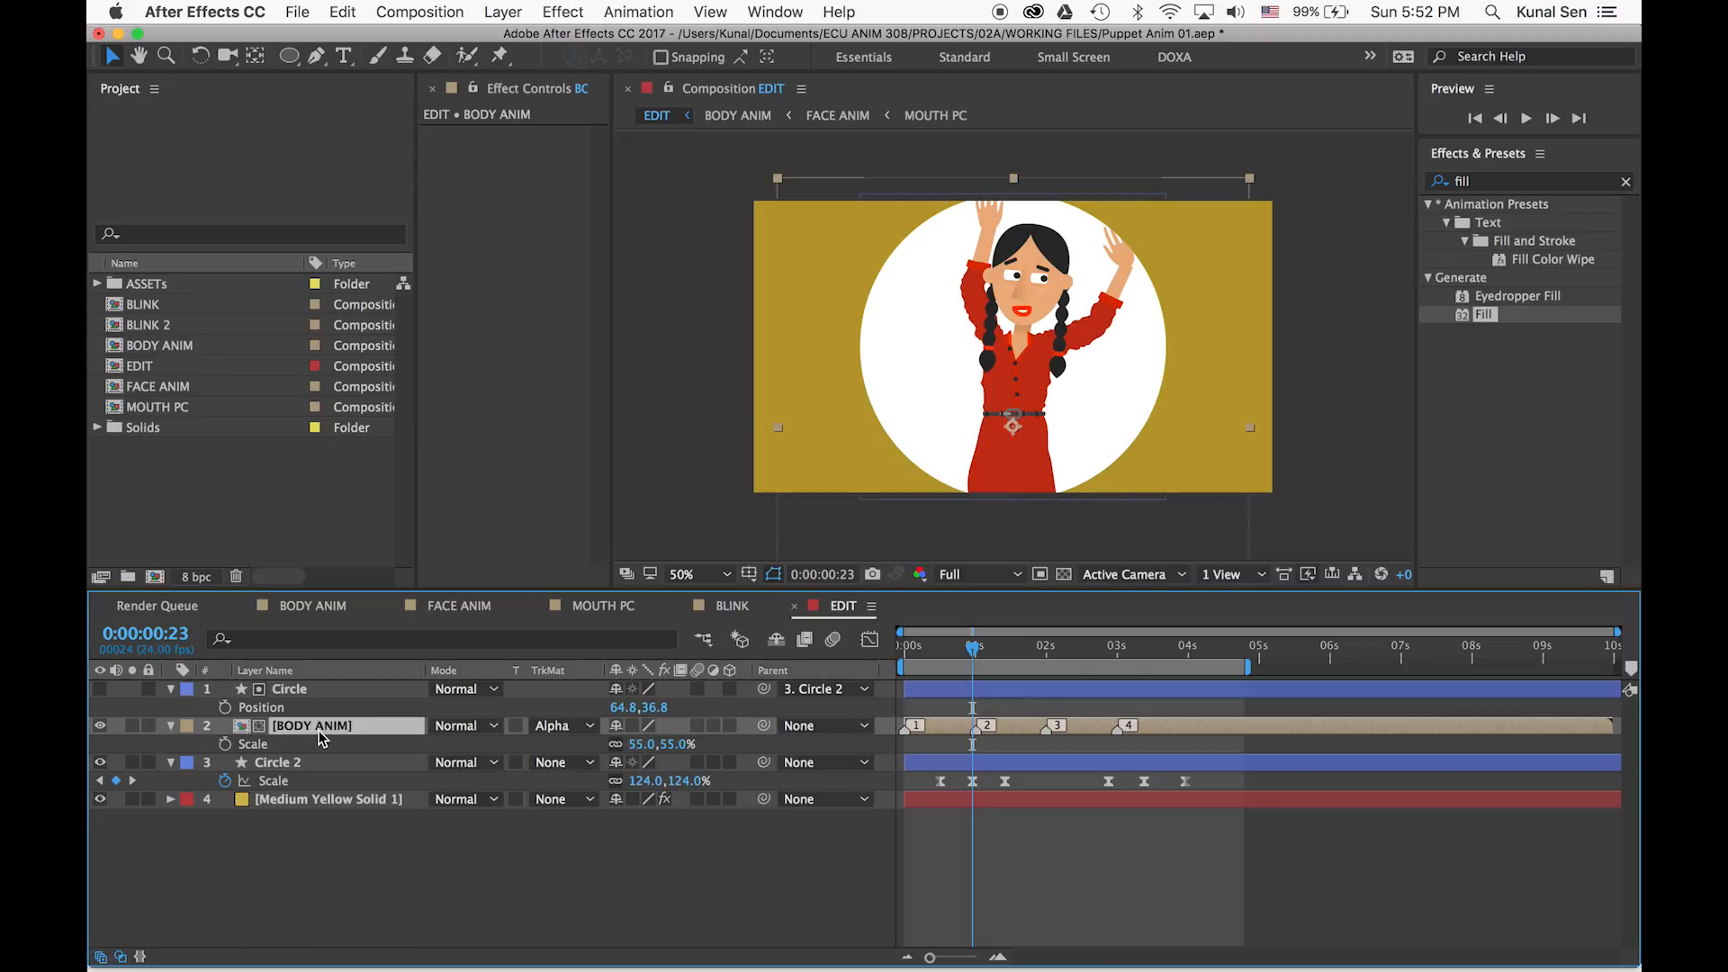
key(p)
click(225, 744)
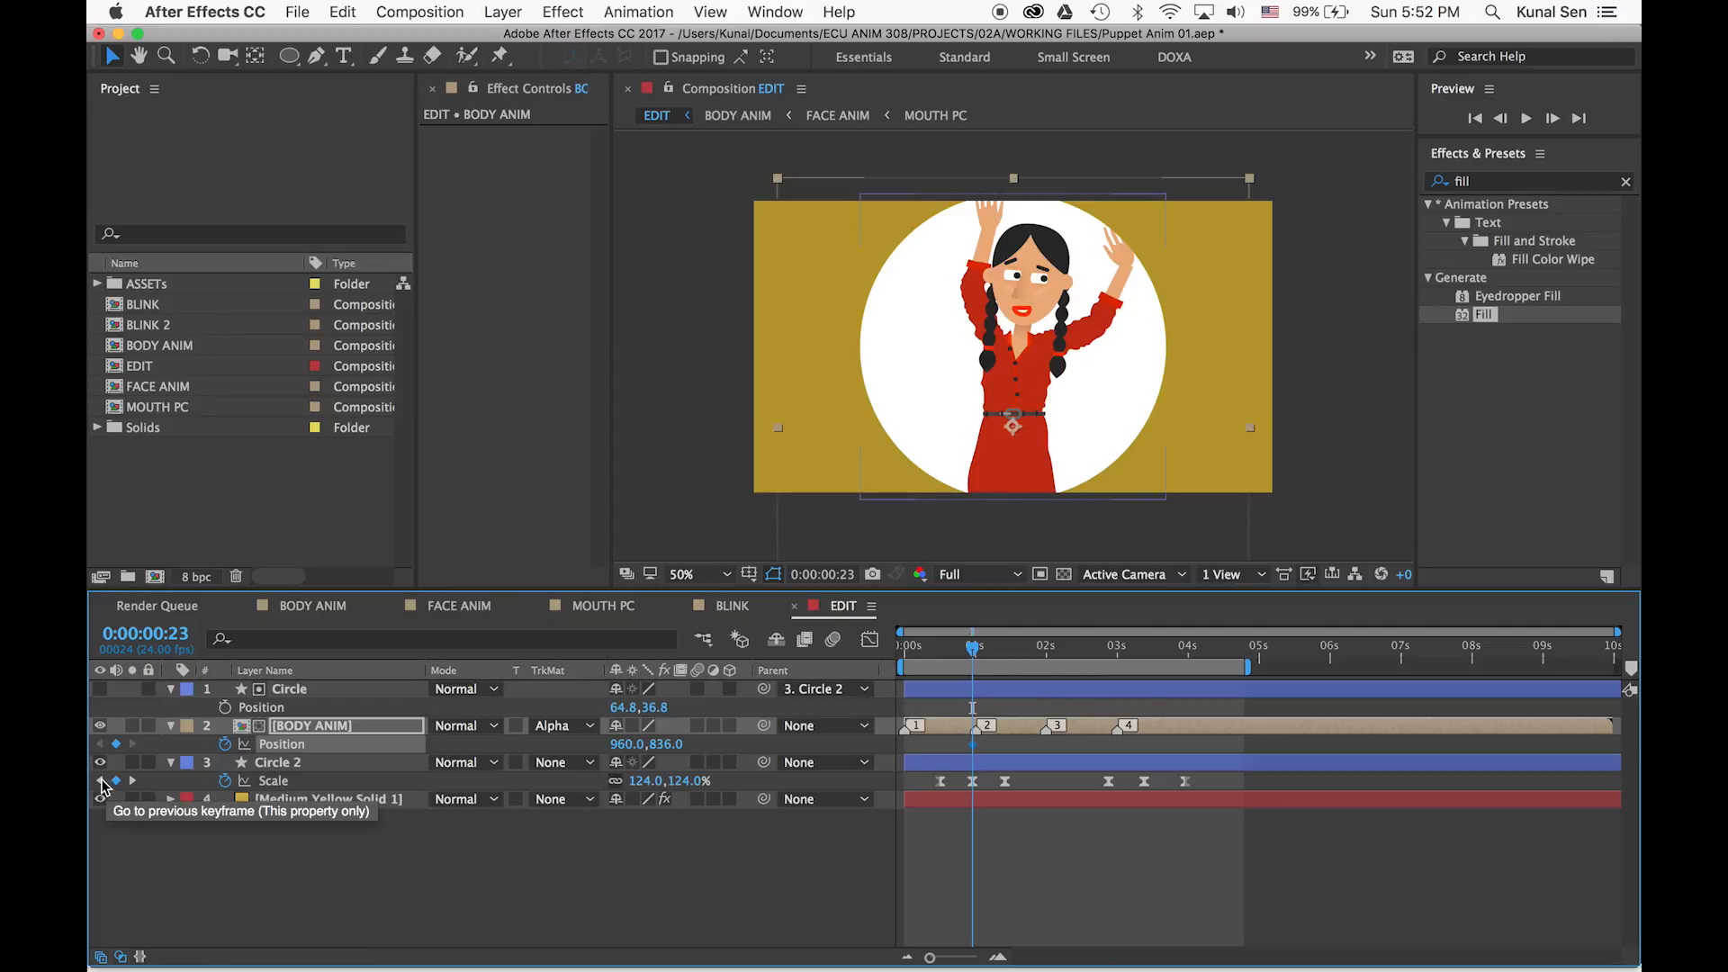
click(100, 781)
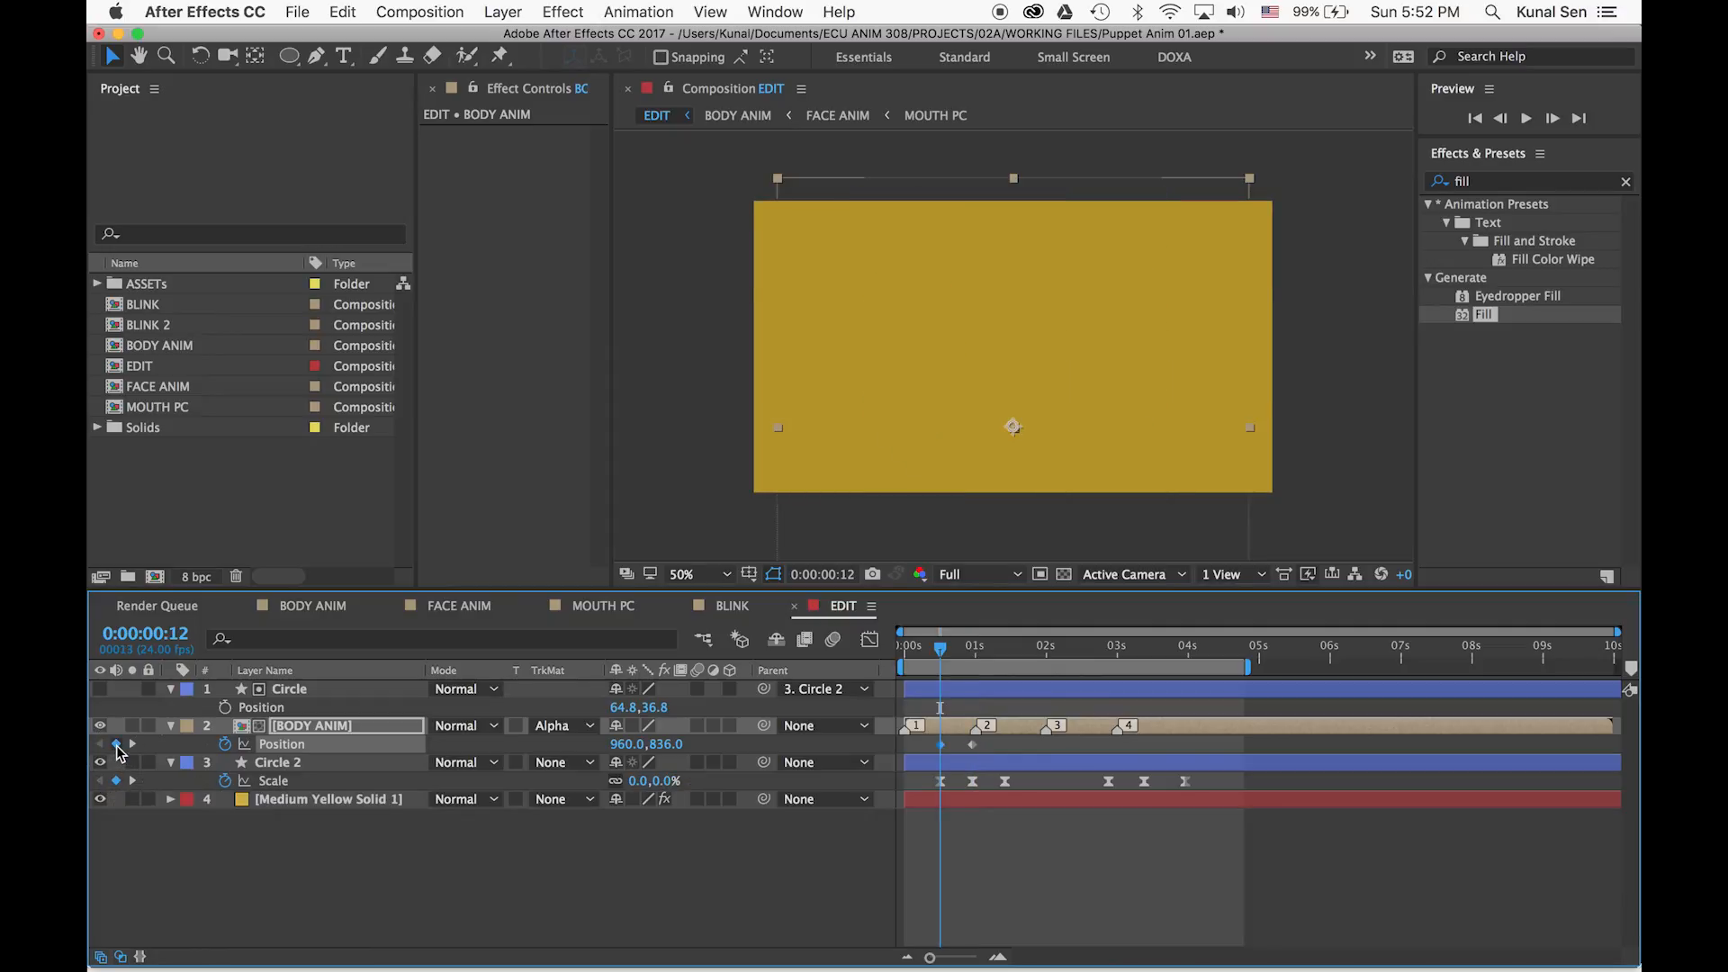
drag(667, 745, 1251, 860)
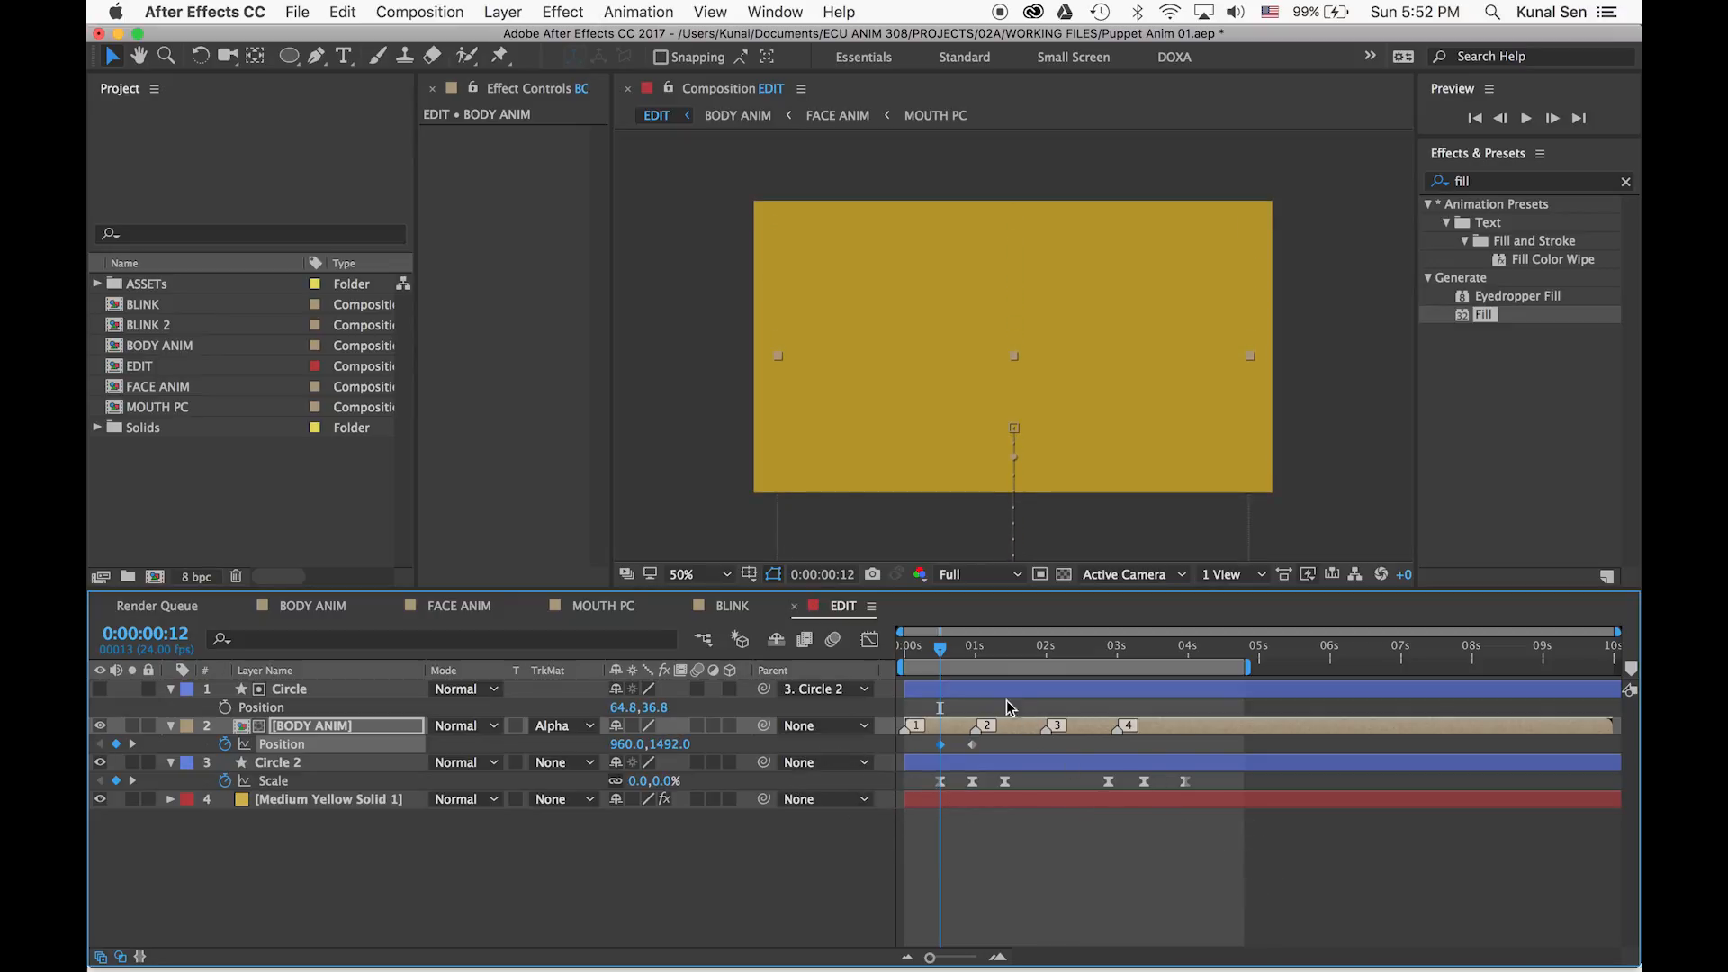
Keyframe BODY ANIM's resting Position level with Circle 2's third Scale keyframe and set the 0:00:00:23 Position to 960, 783
mouse_move(943, 652)
mouse_down()
mouse_move(1019, 654)
mouse_move(972, 650)
mouse_up()
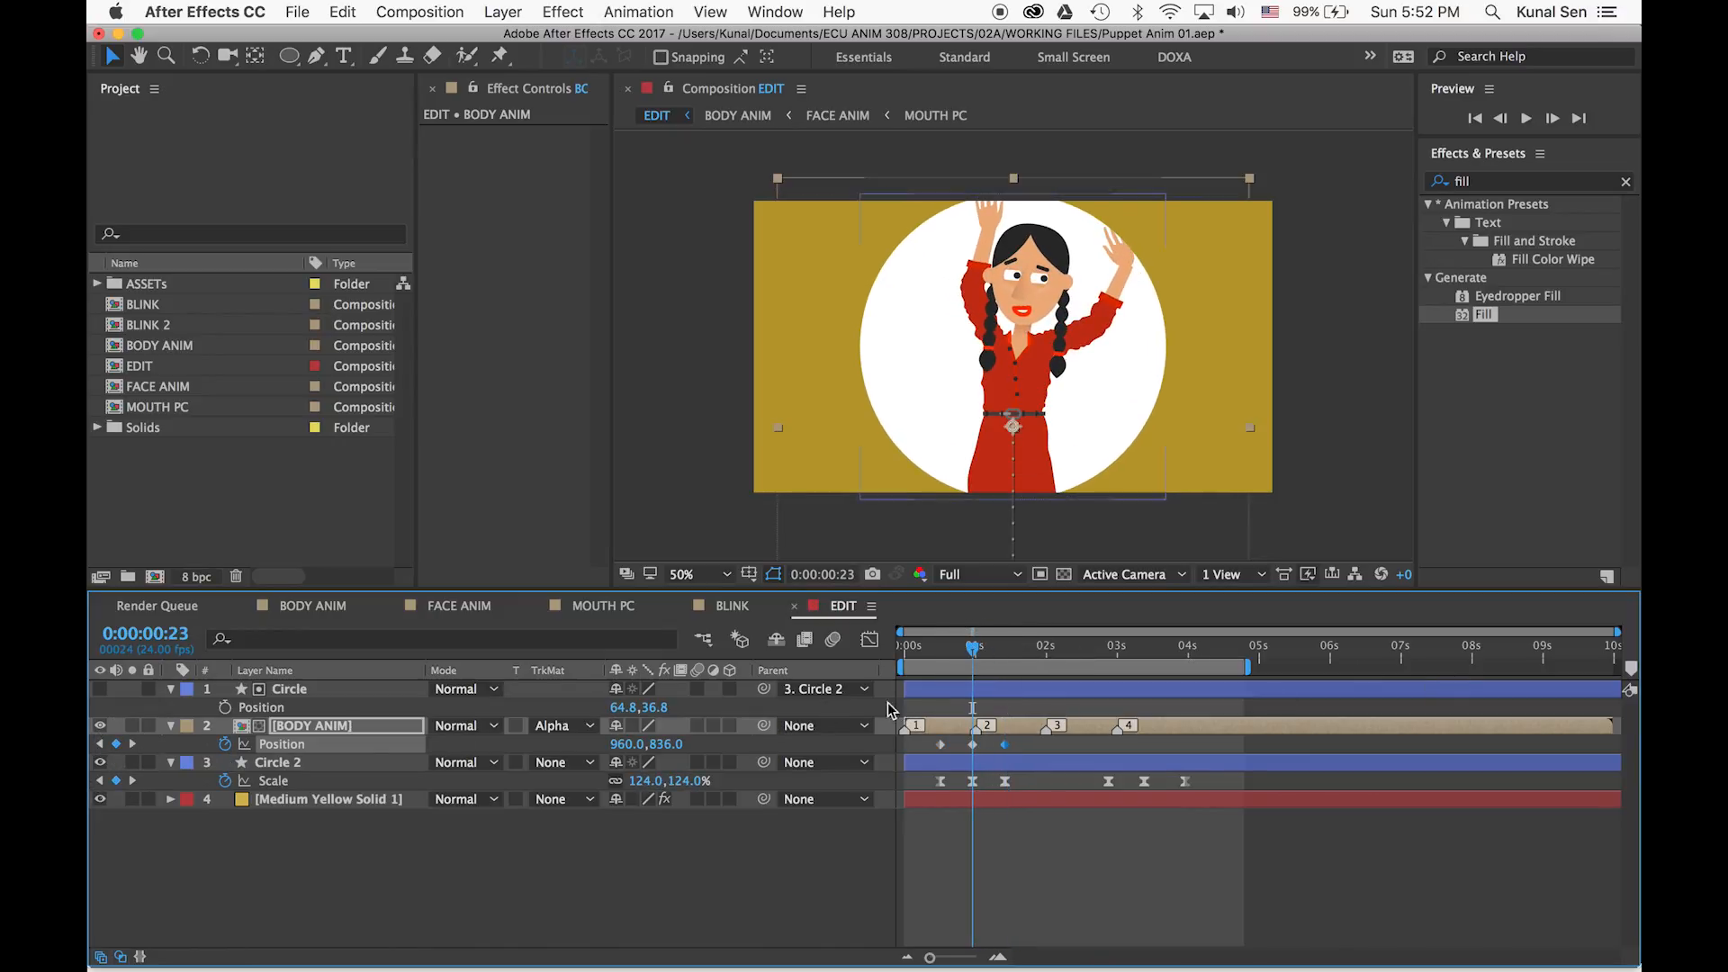
drag(668, 744, 619, 746)
click(966, 652)
Add a holding Position keyframe before the exit, and paste the raised keyframe at 0:00:03:09 and the off-frame one at 0:00:03:23
drag(966, 652, 1110, 659)
click(116, 745)
click(1144, 647)
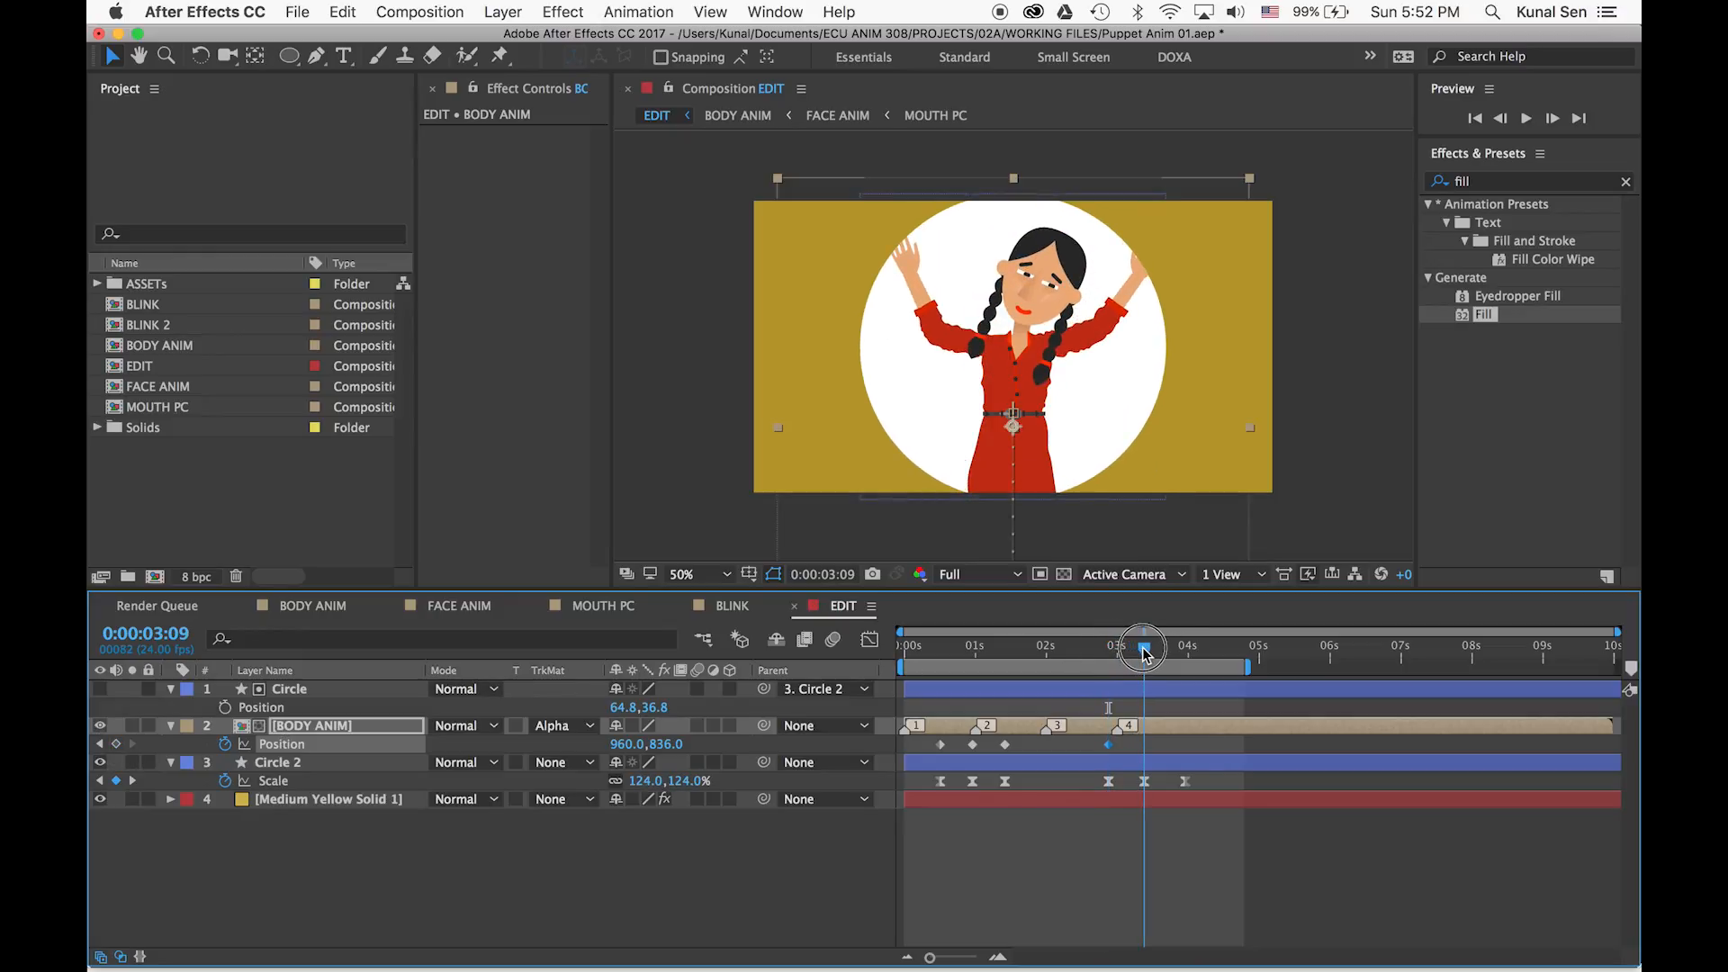
click(972, 745)
key(super+c)
key(super+v)
drag(1170, 650, 1185, 648)
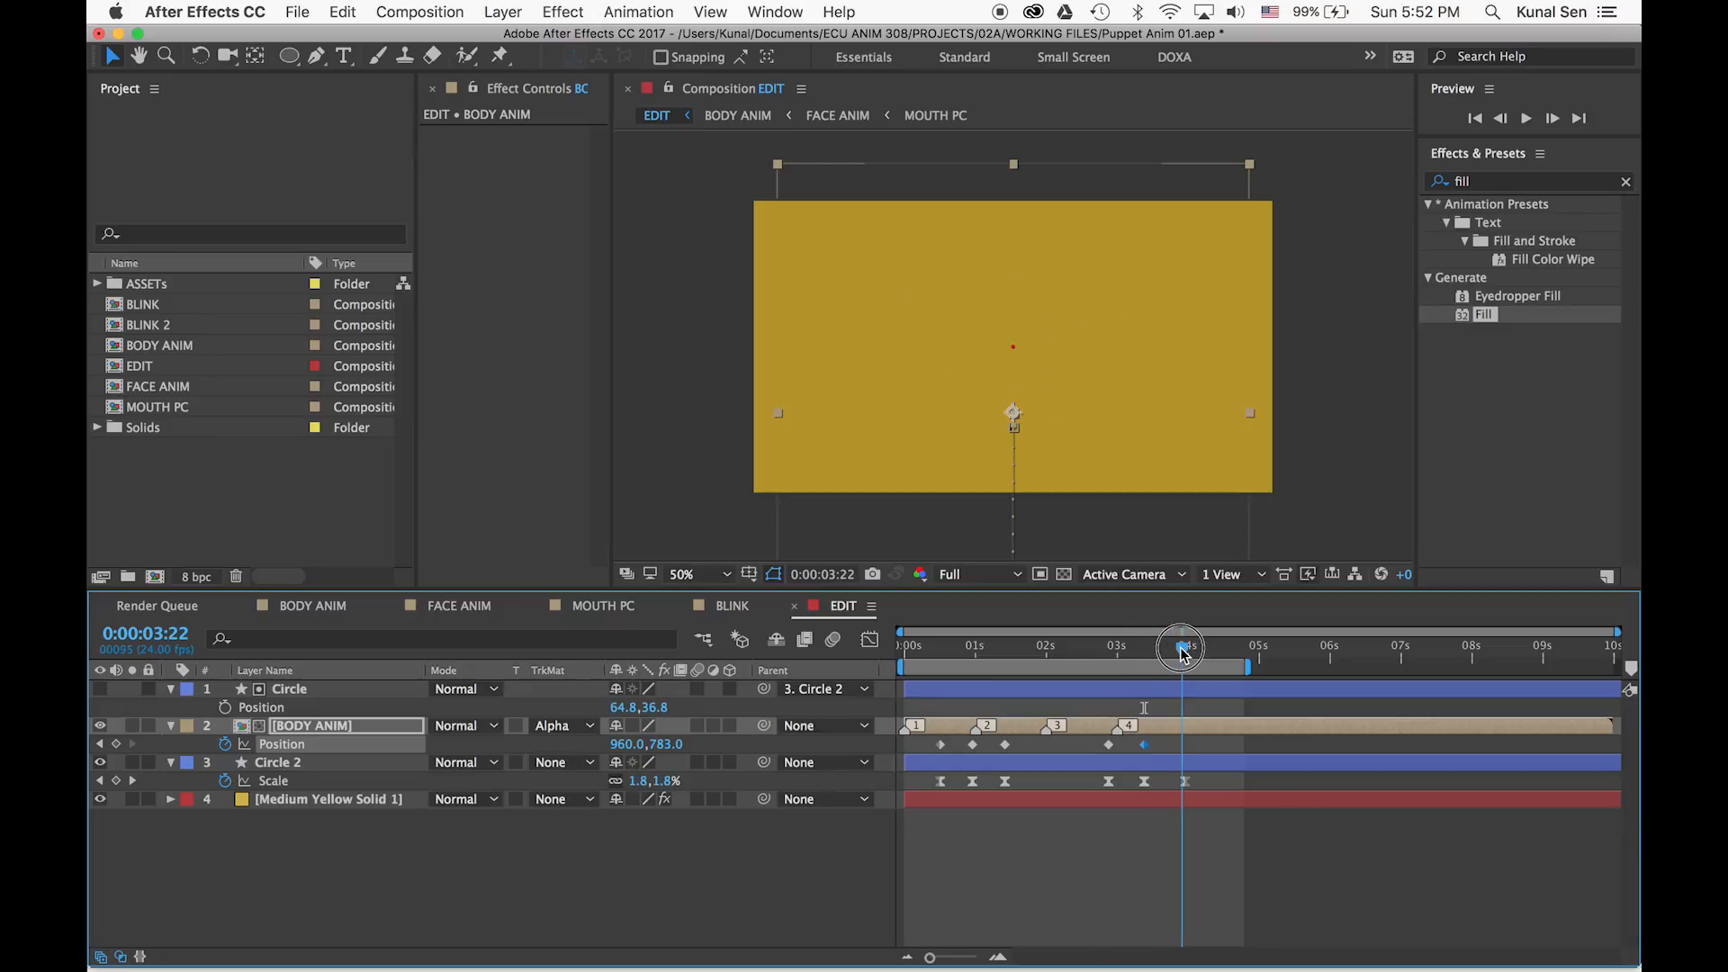
drag(950, 740, 929, 753)
key(super+c)
key(super+v)
Apply Easy Ease to all of BODY ANIM's Position keyframes and preview from 0:00:00:07
click(1216, 739)
right_click(940, 745)
mouse_move(1017, 950)
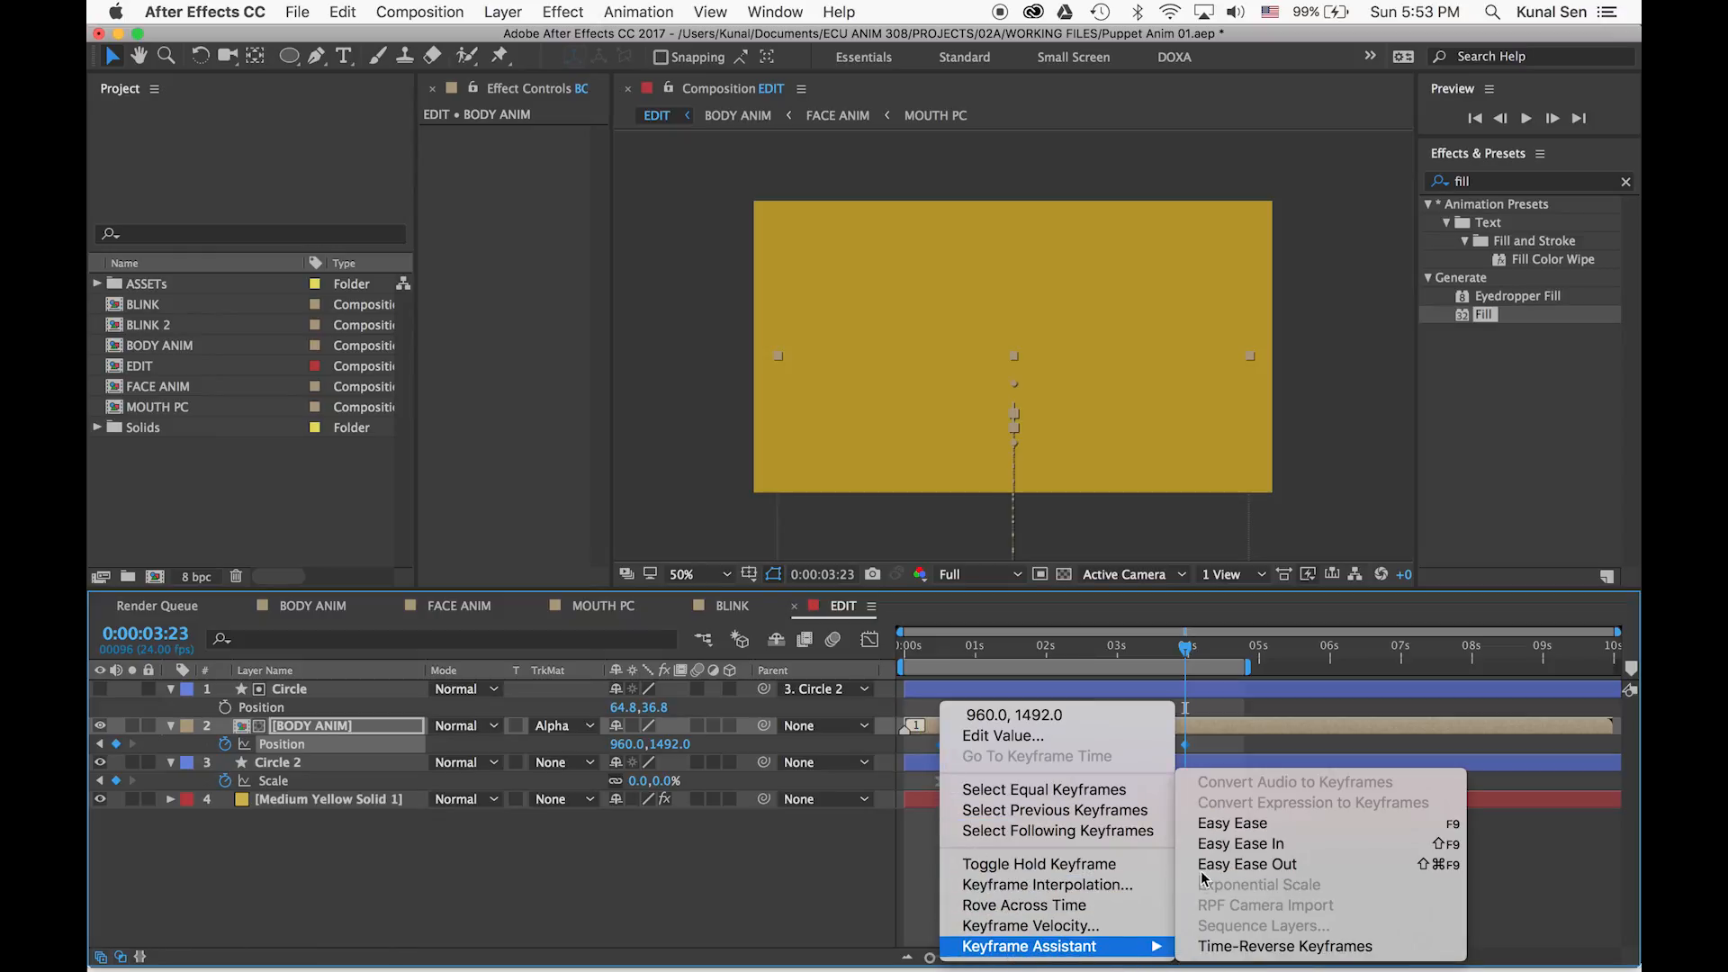
click(1206, 823)
click(958, 672)
drag(945, 648, 925, 654)
key(space)
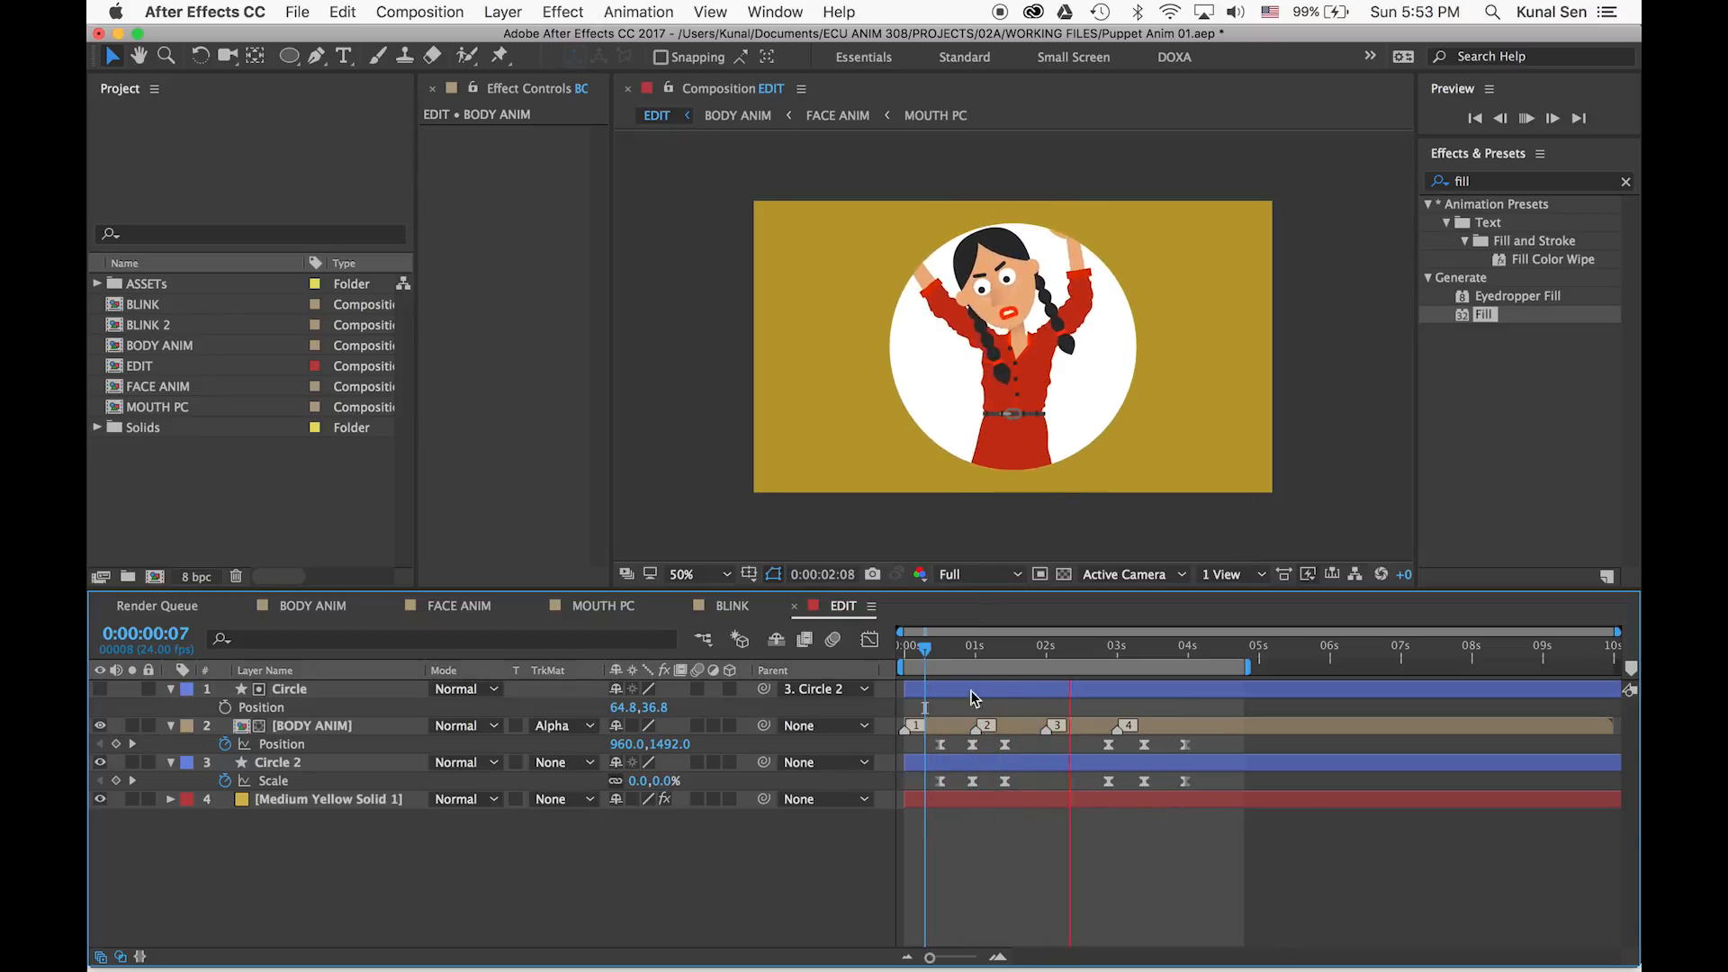
Convert BODY ANIM's motion path point at 0:00:00:23 with the Convert Vertex tool, show the Position speed graph, and preview
click(931, 650)
drag(931, 649, 970, 649)
click(972, 745)
key(equal)
key(equal)
key(equal)
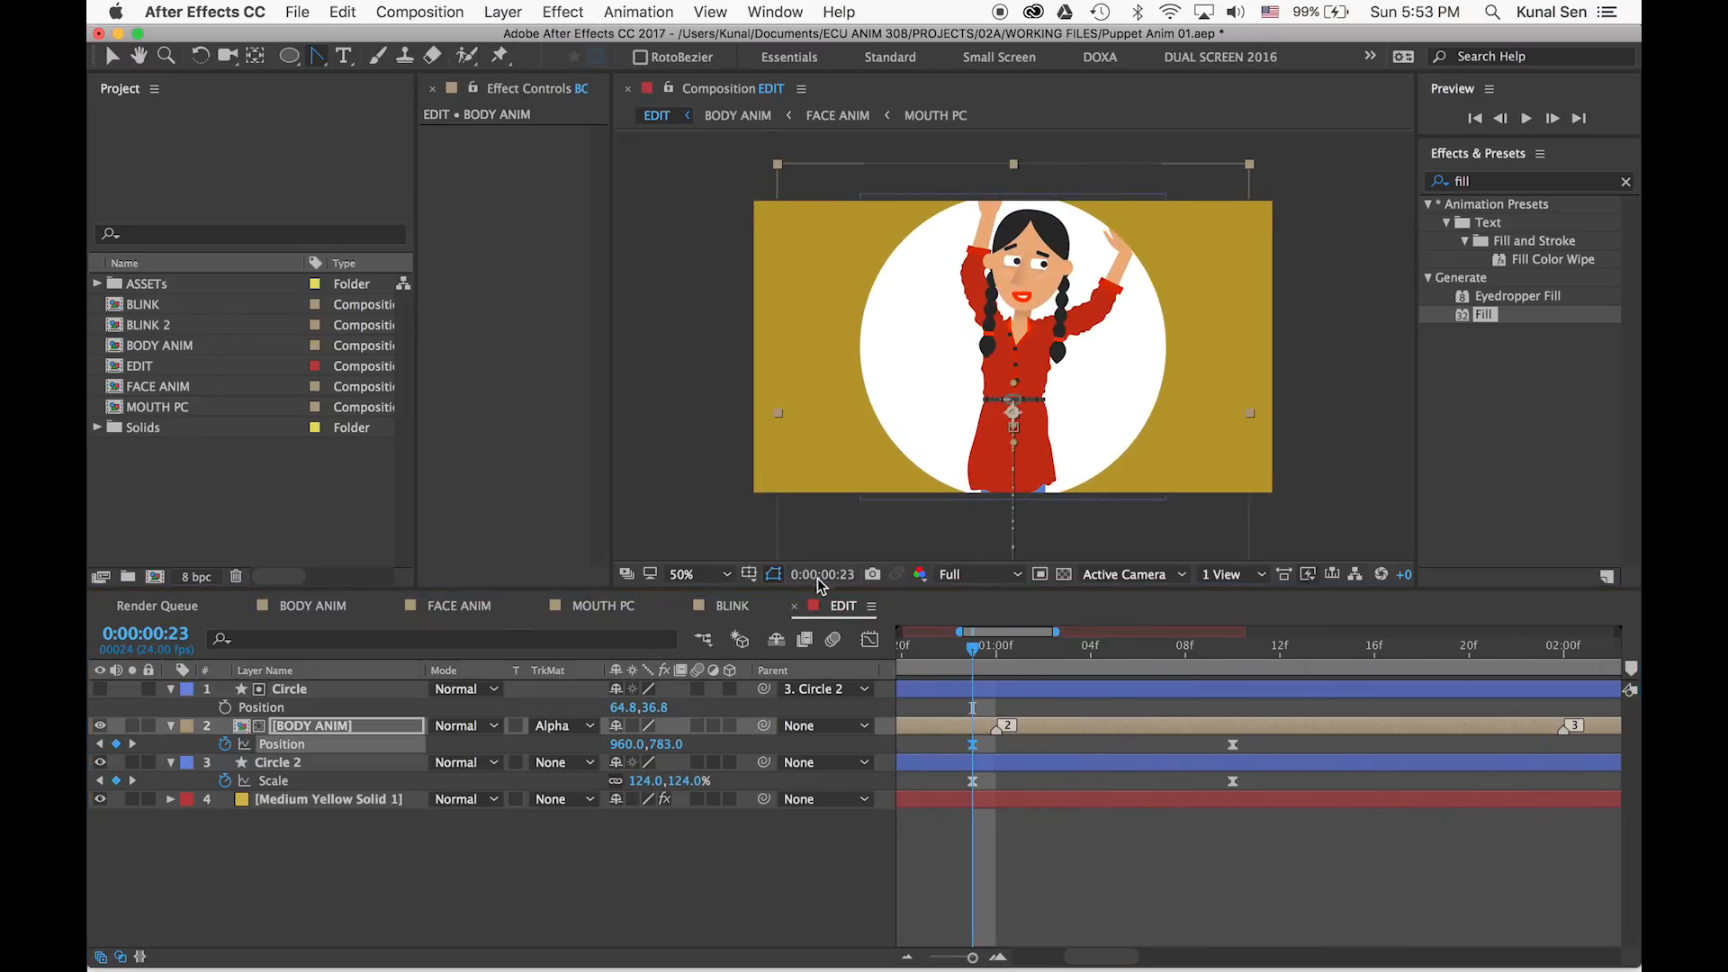
click(869, 639)
key(j)
drag(1156, 650, 1066, 662)
click(1013, 411)
key(minus)
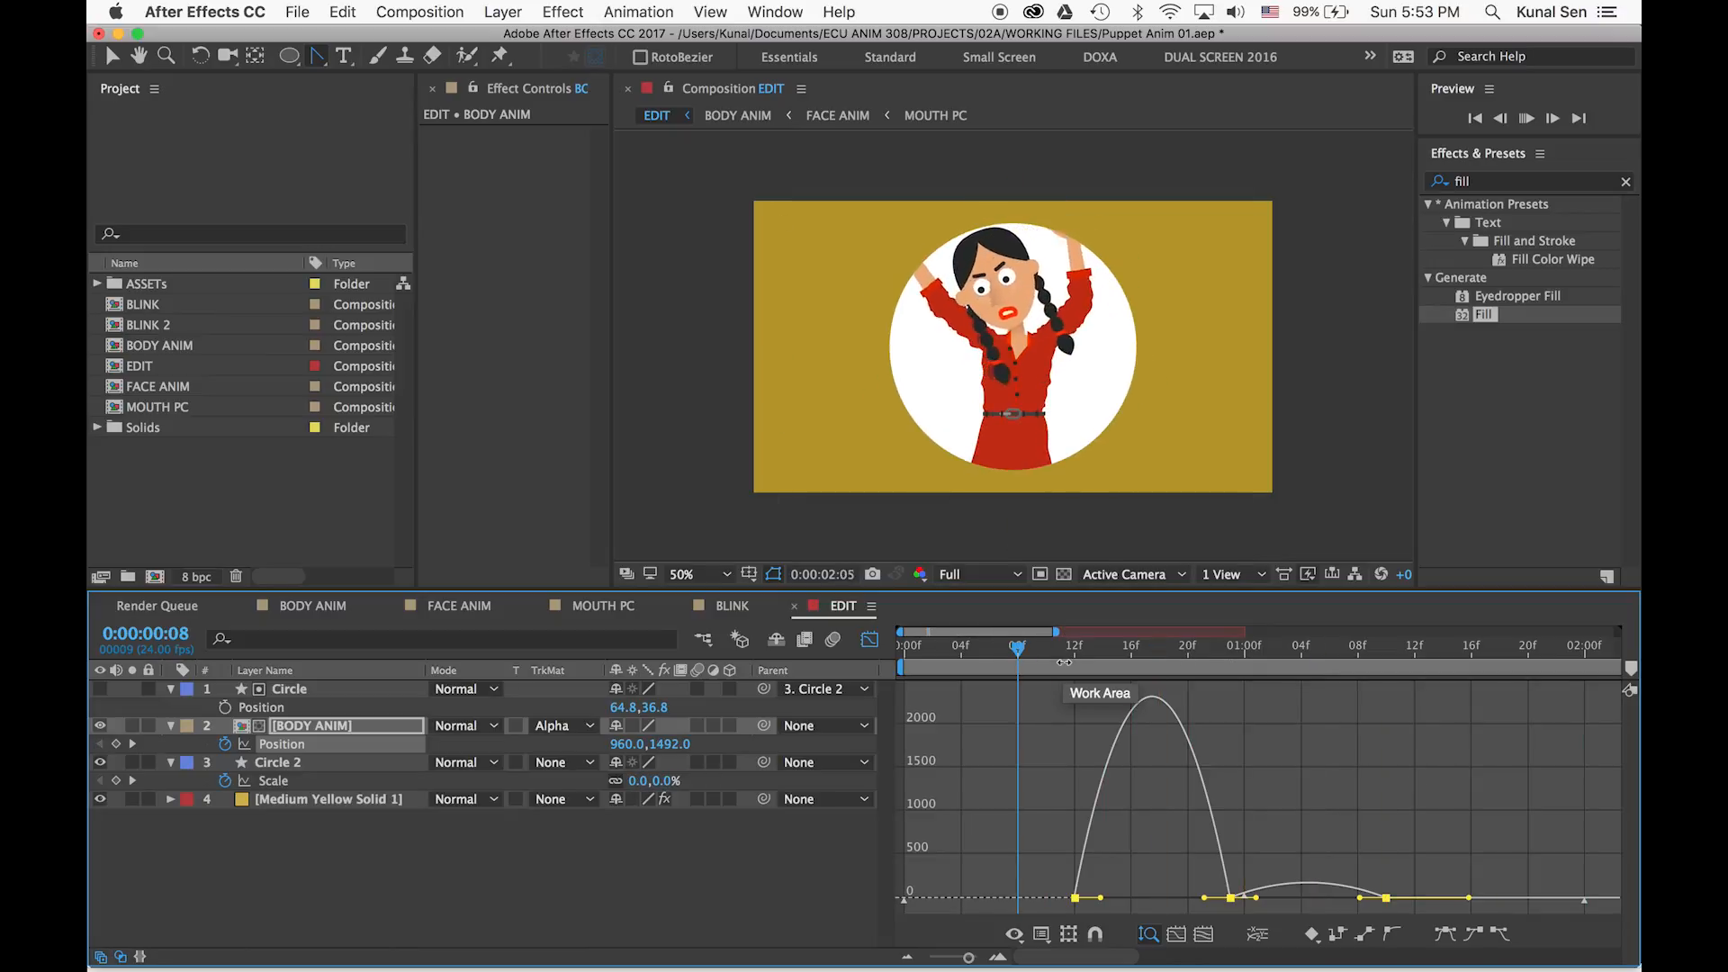
key(space)
Close the Graph Editor, show the full timeline, and set the current time to 0:00:02:20
click(865, 640)
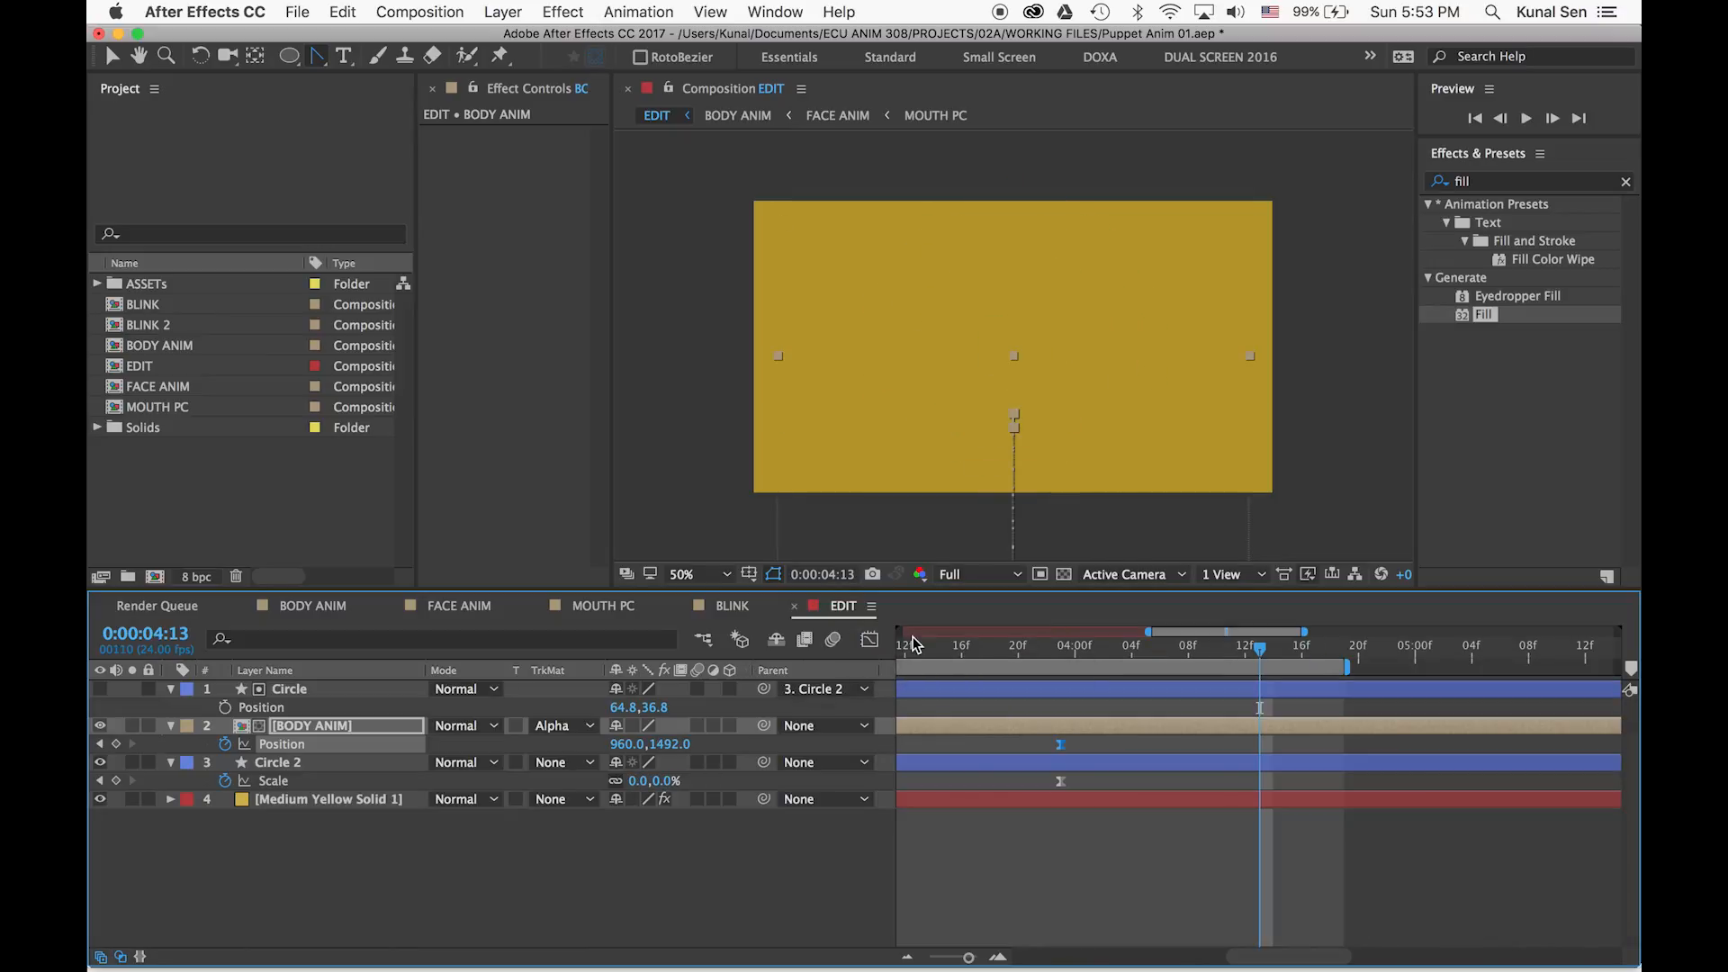
key(minus)
key(minus)
key(minus)
drag(1035, 650, 1105, 671)
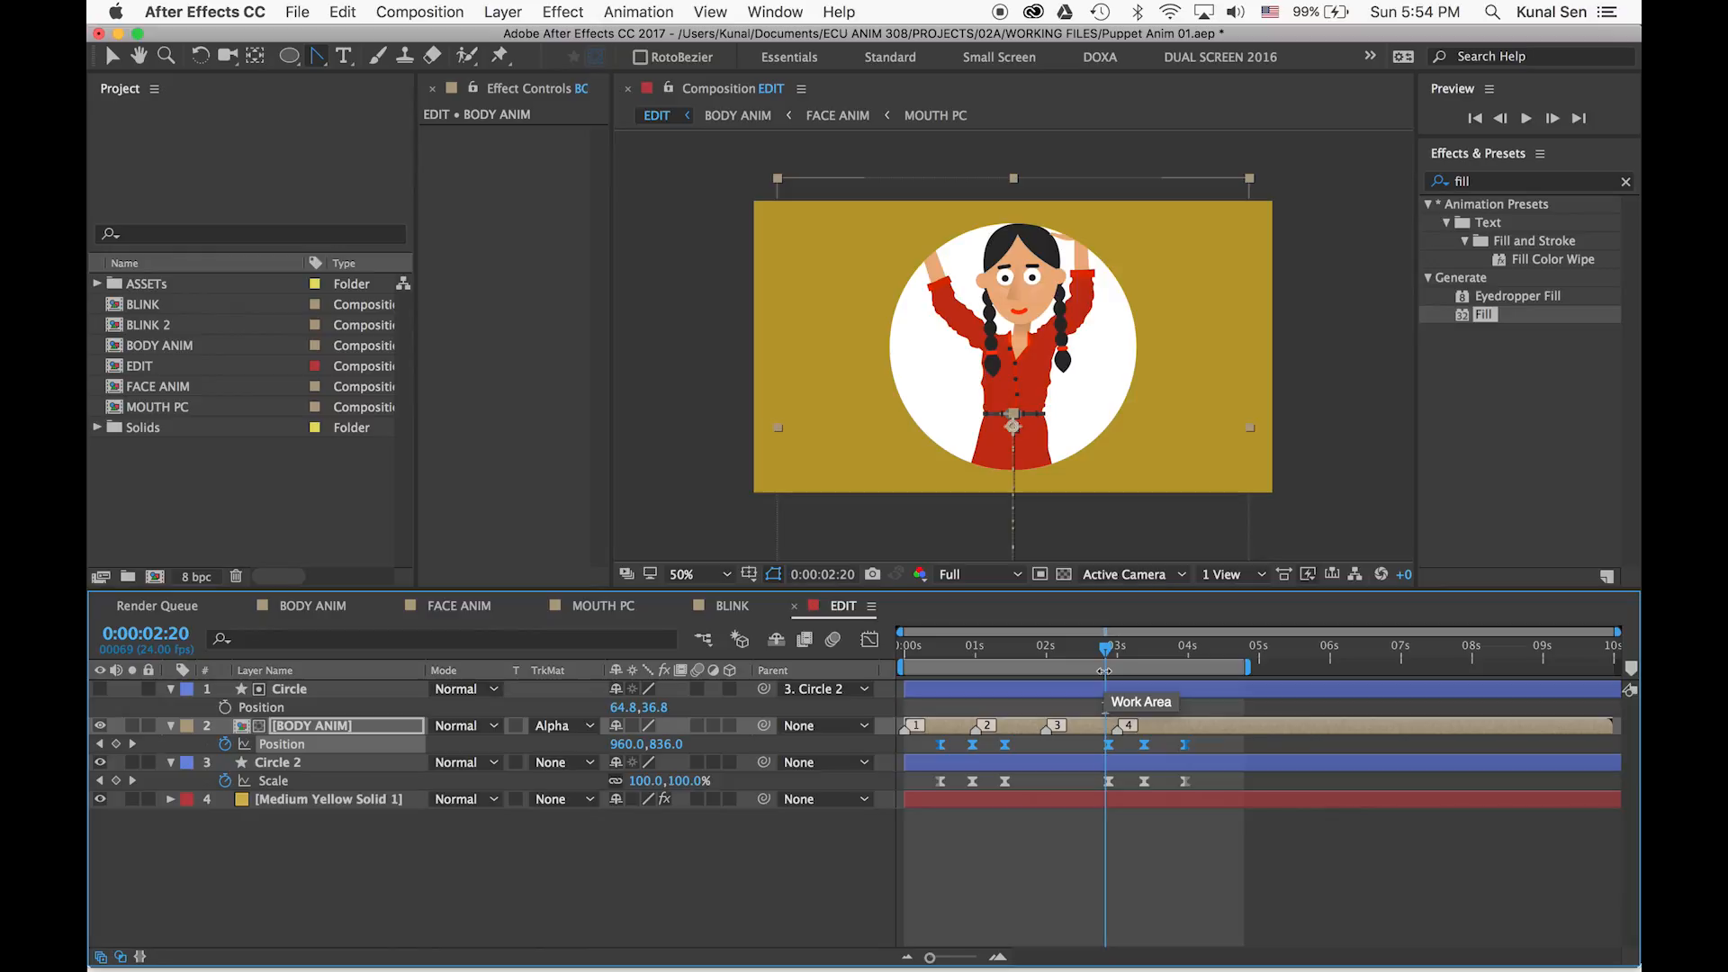
Duplicate BODY ANIM, place the unmatted copy above the Circle layer, and set the current time to 0:00:02:23
click(316, 731)
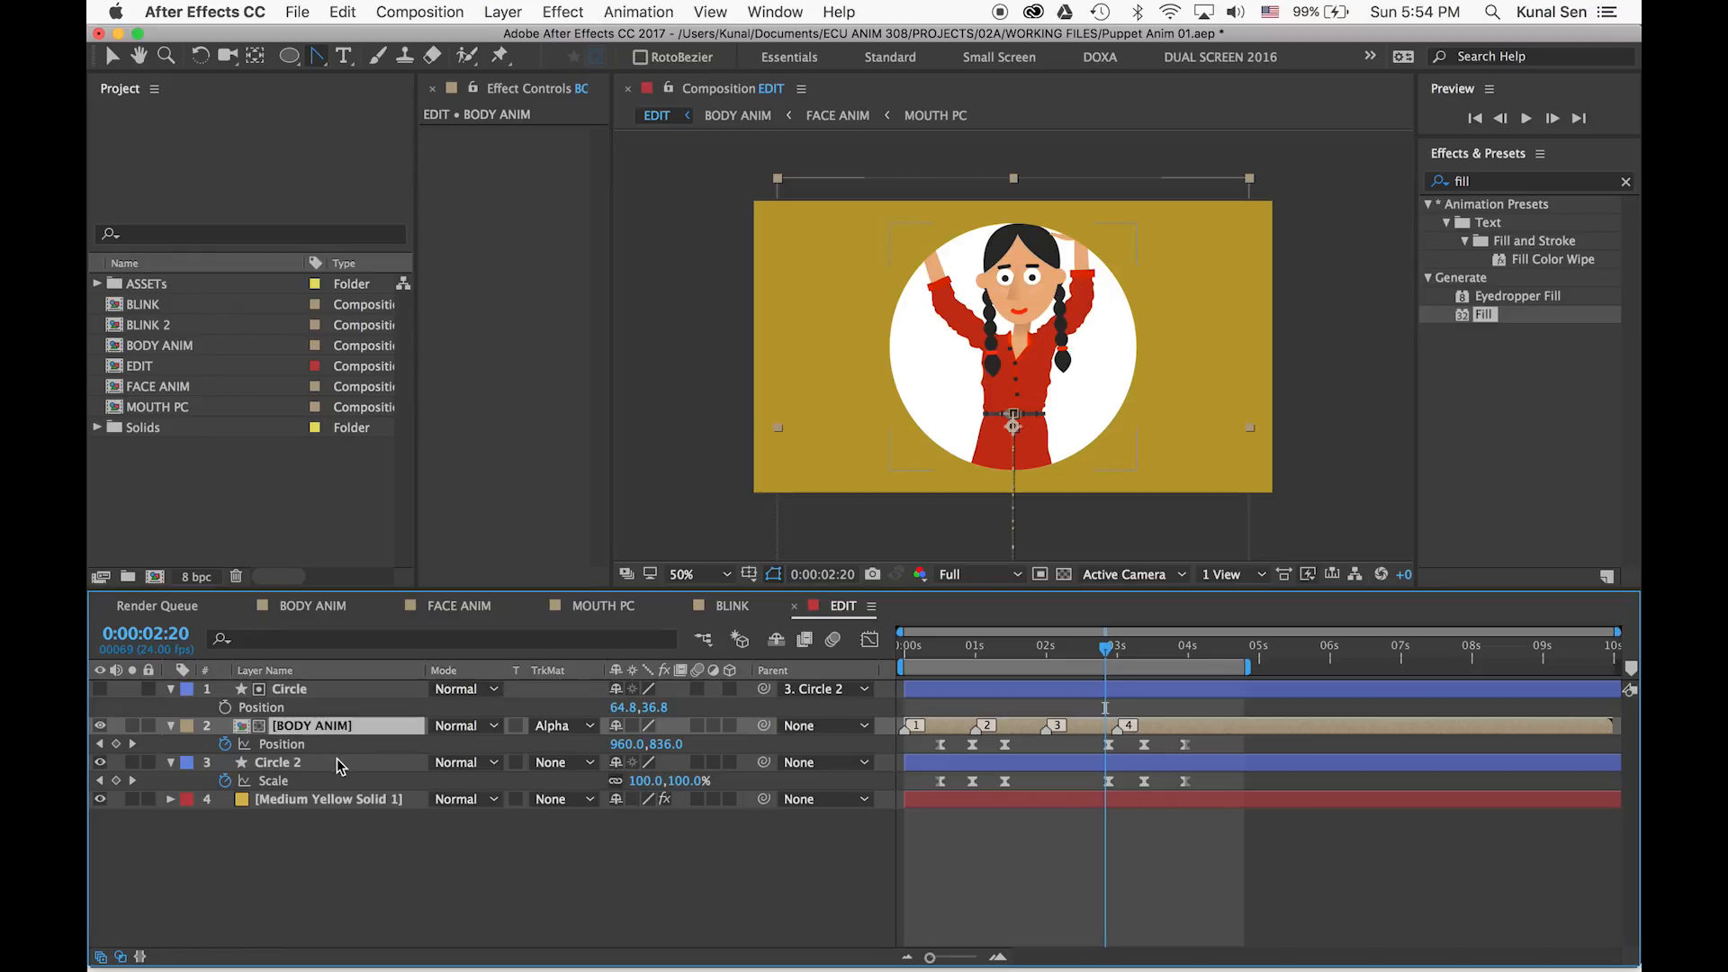
key(super+d)
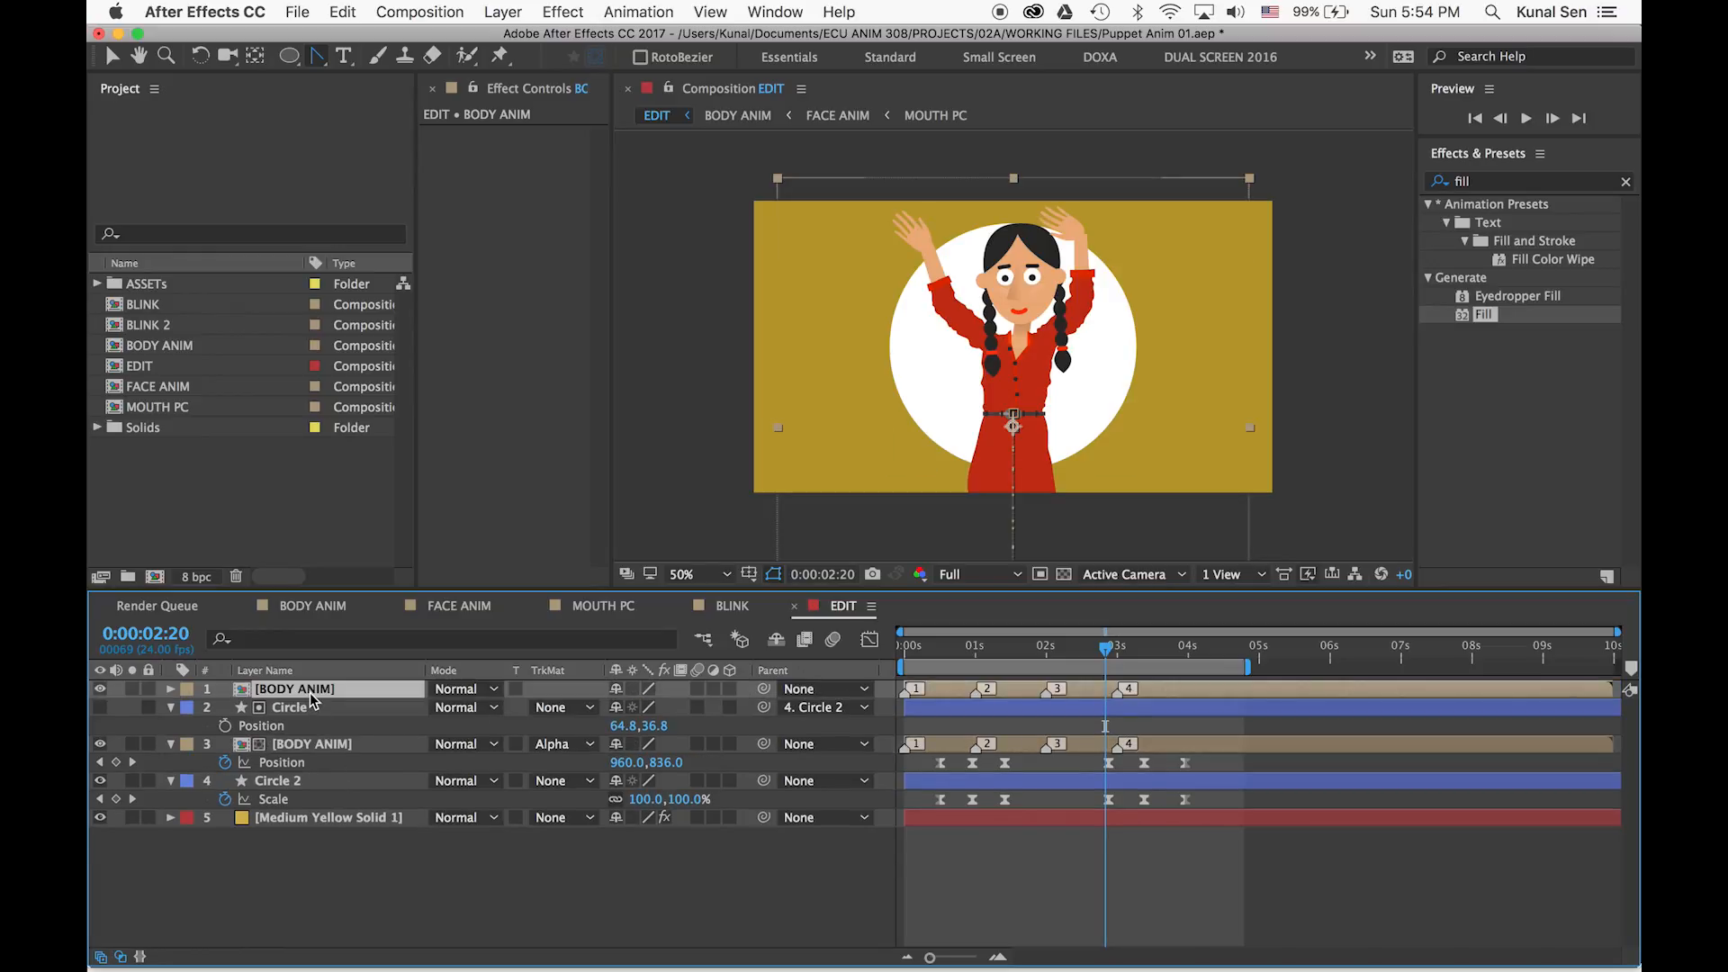
mouse_move(1105, 648)
mouse_down()
mouse_move(945, 650)
mouse_move(1121, 664)
mouse_up()
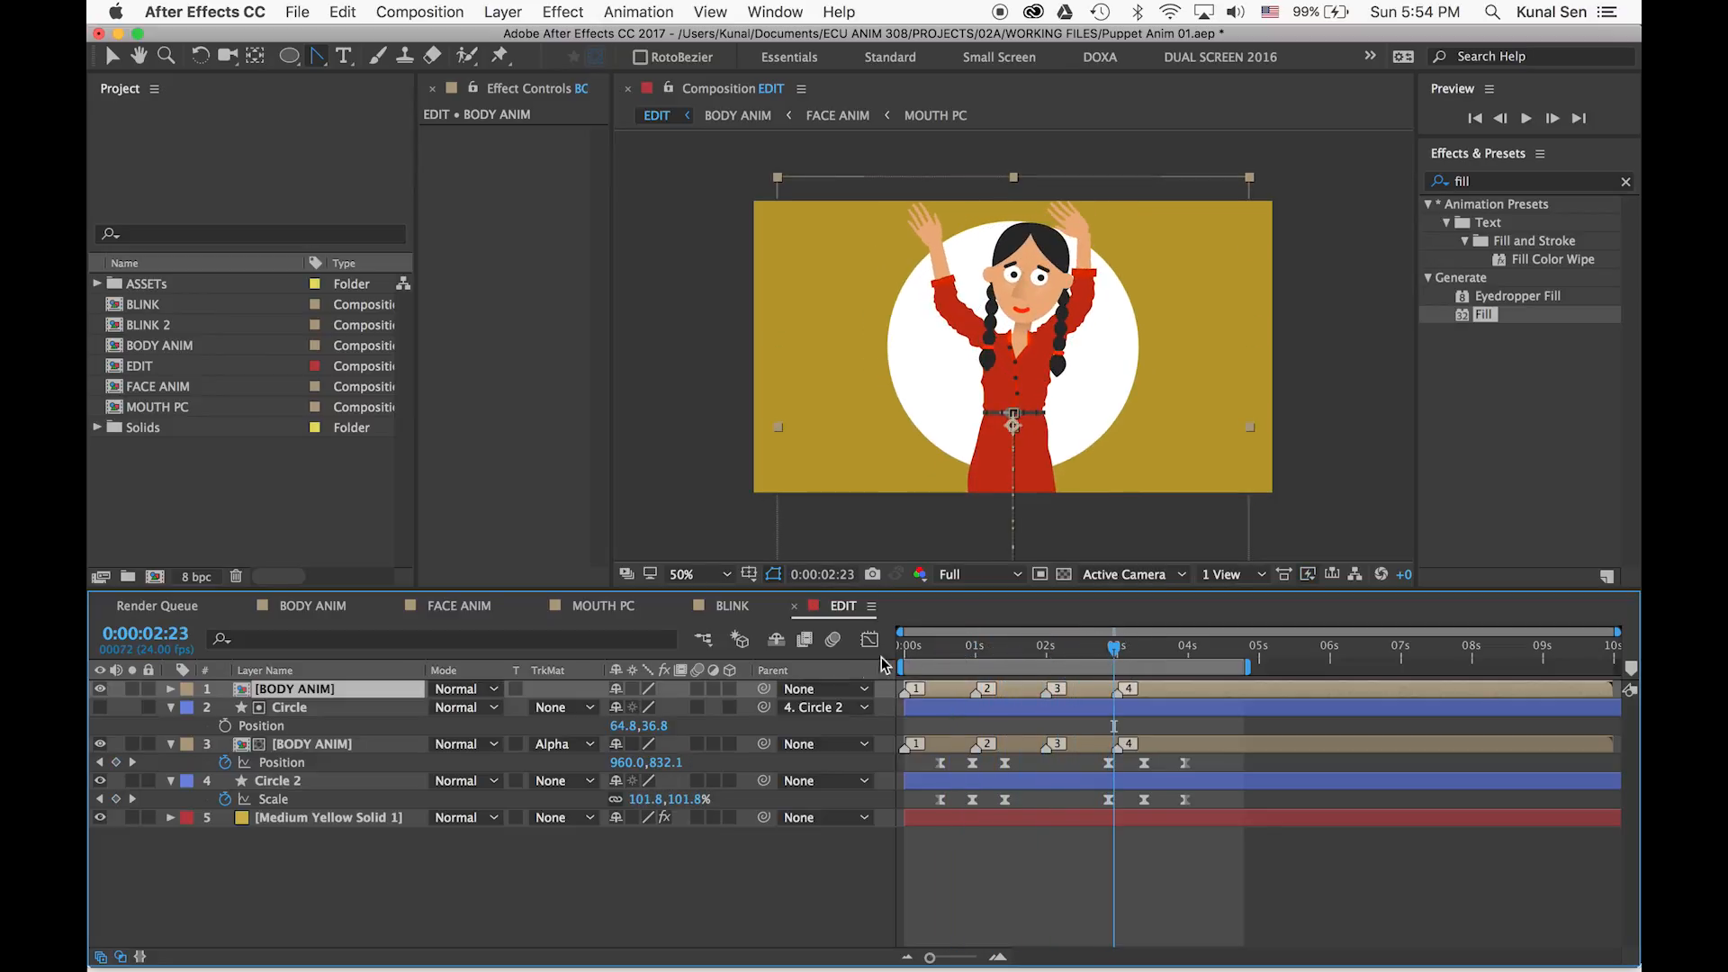
Toggle the top BODY ANIM's visibility for comparison, and draw a white rectangle shape layer across the composition's upper half
click(101, 689)
click(101, 689)
click(101, 689)
click(100, 689)
click(266, 882)
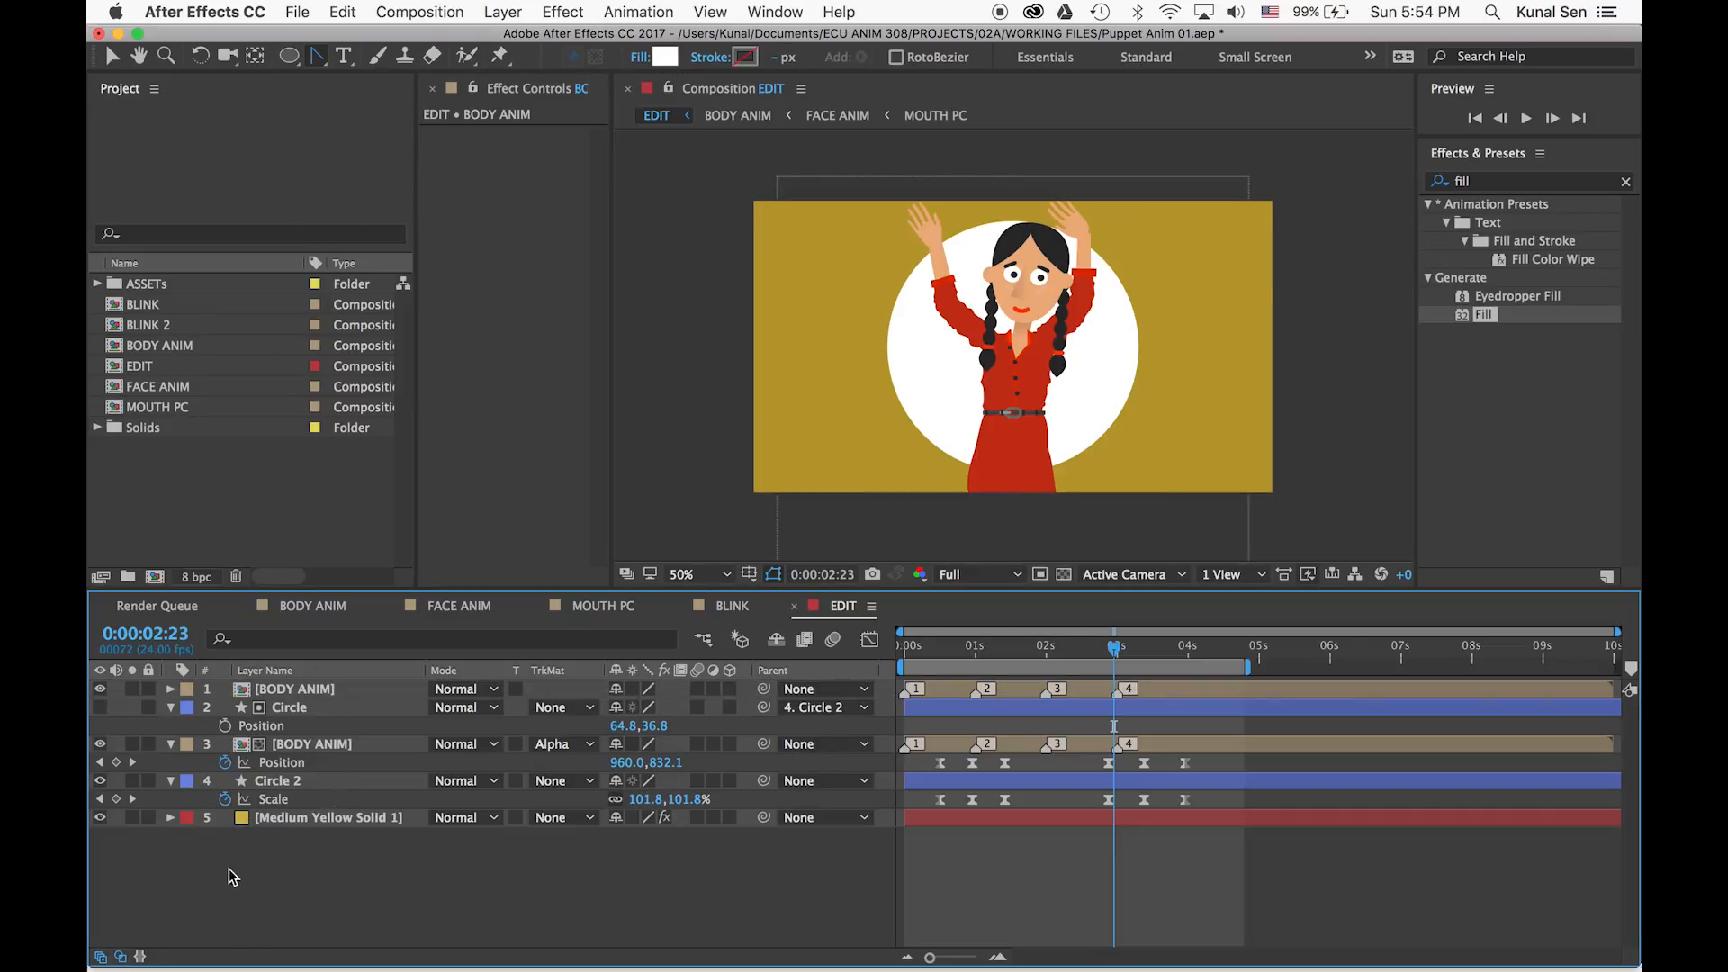
click(289, 56)
click(343, 61)
drag(679, 160, 1381, 356)
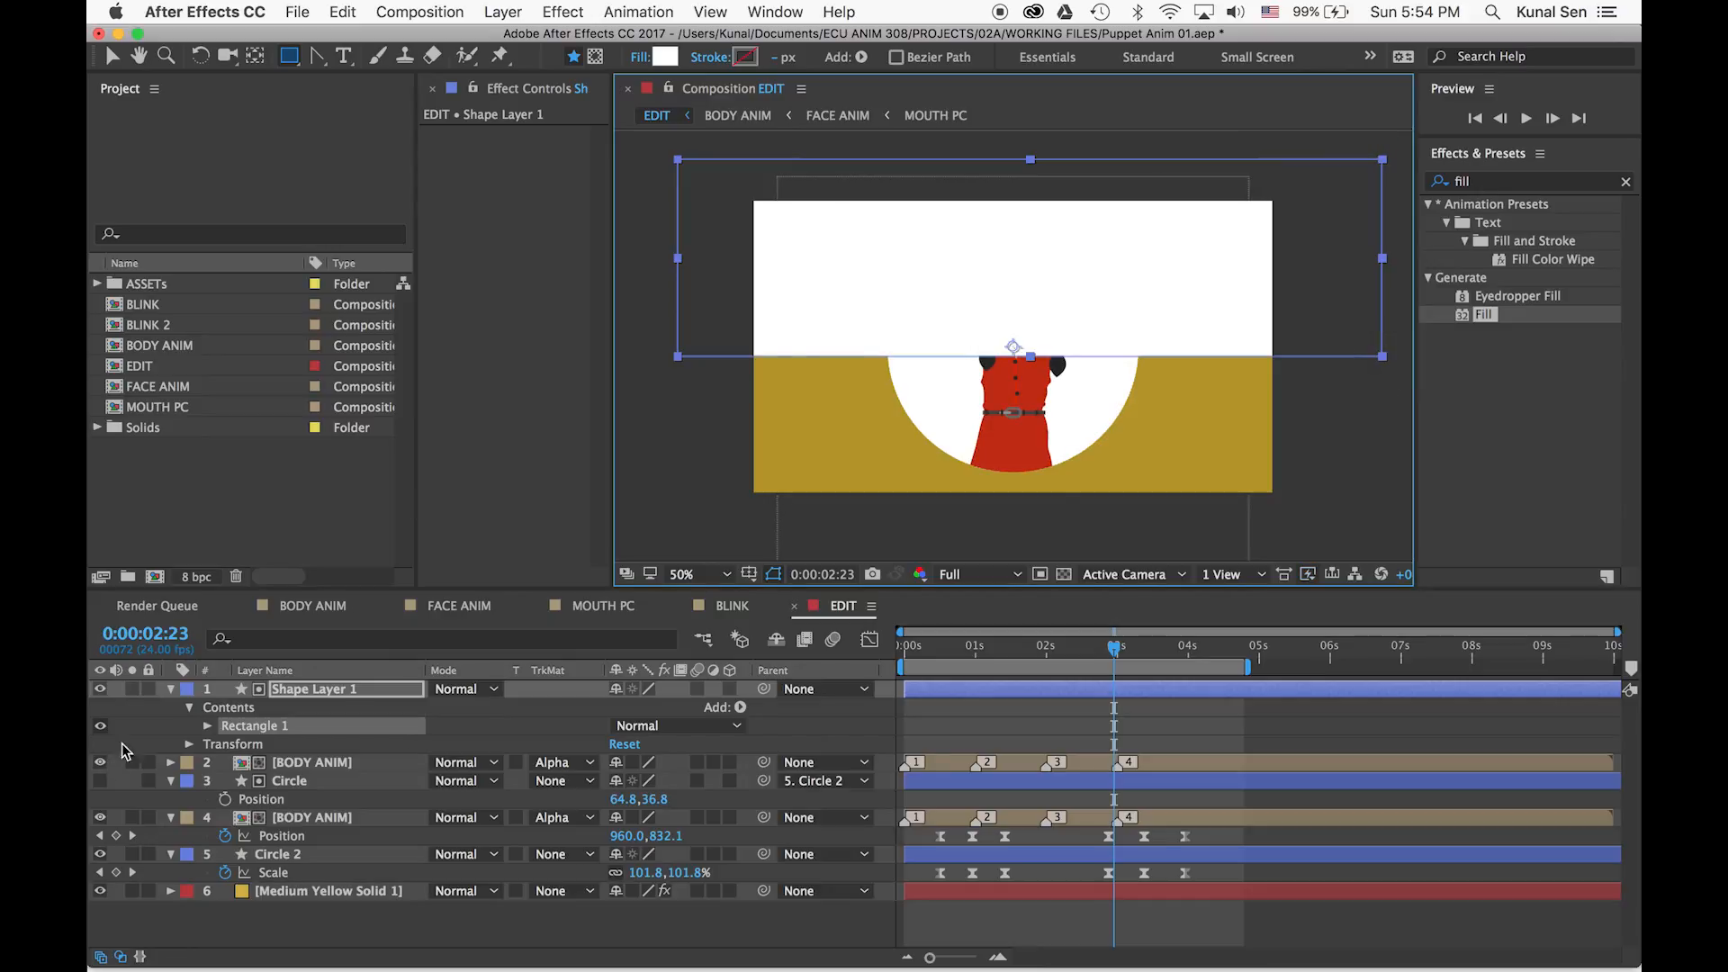
click(187, 691)
click(171, 689)
Clear the top BODY ANIM's track matte and reassign it as Alpha Matte "Shape Layer 1"
click(560, 707)
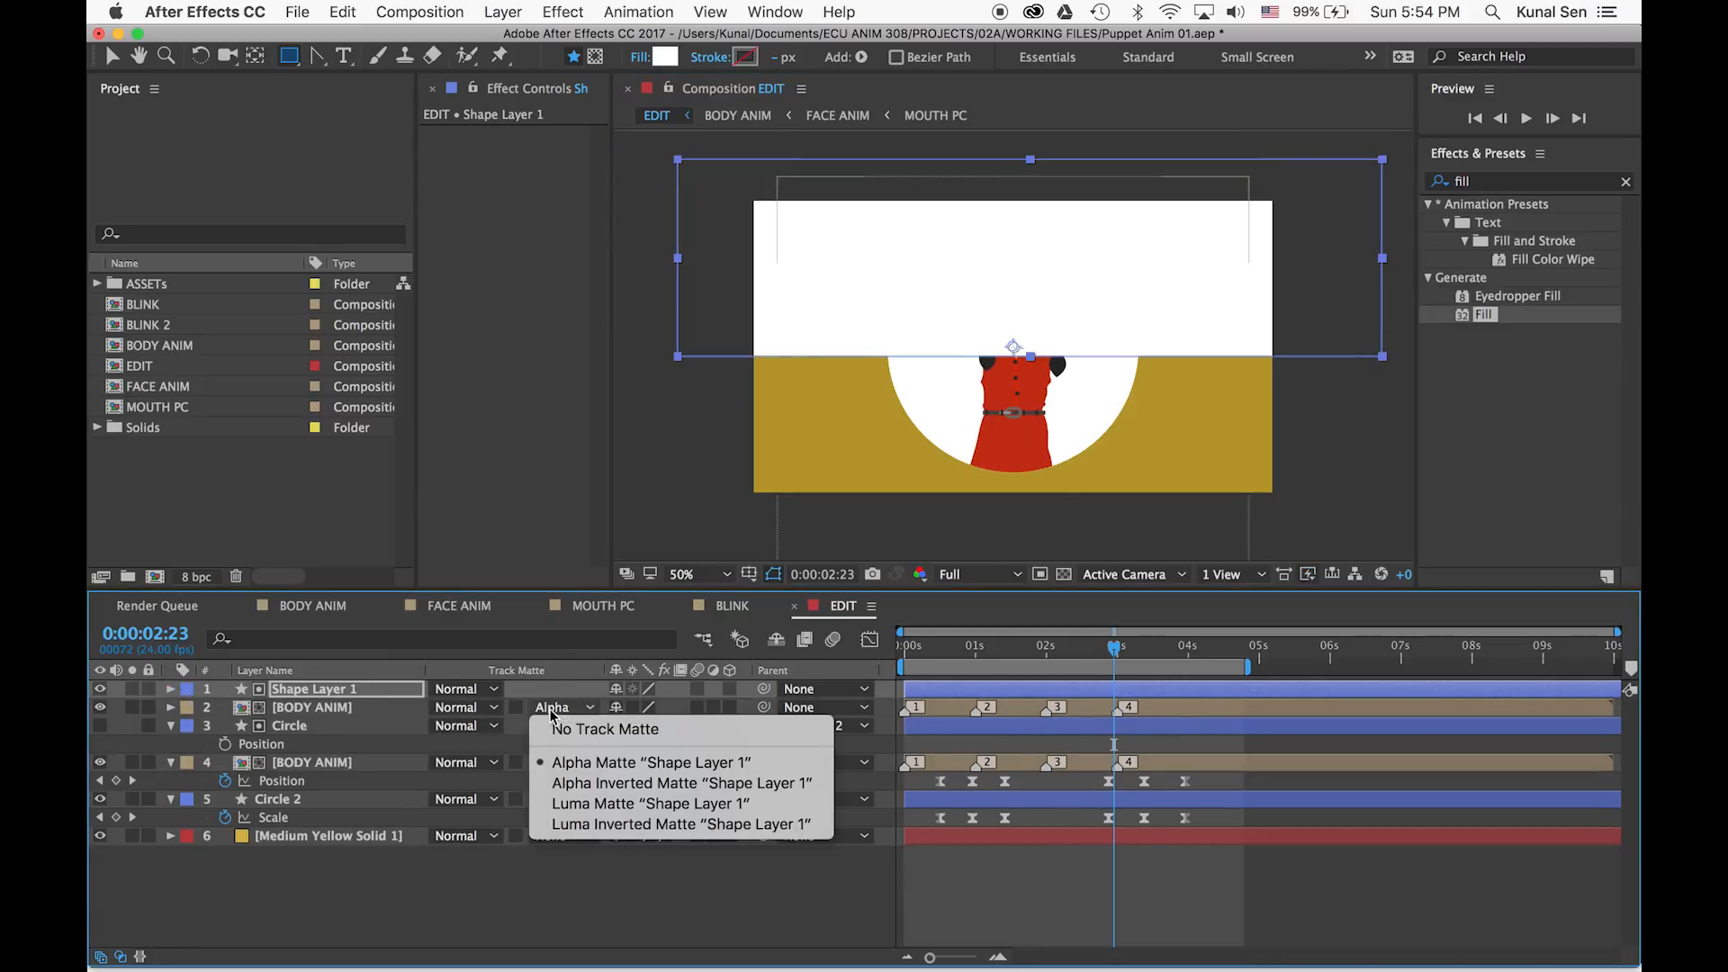
click(563, 718)
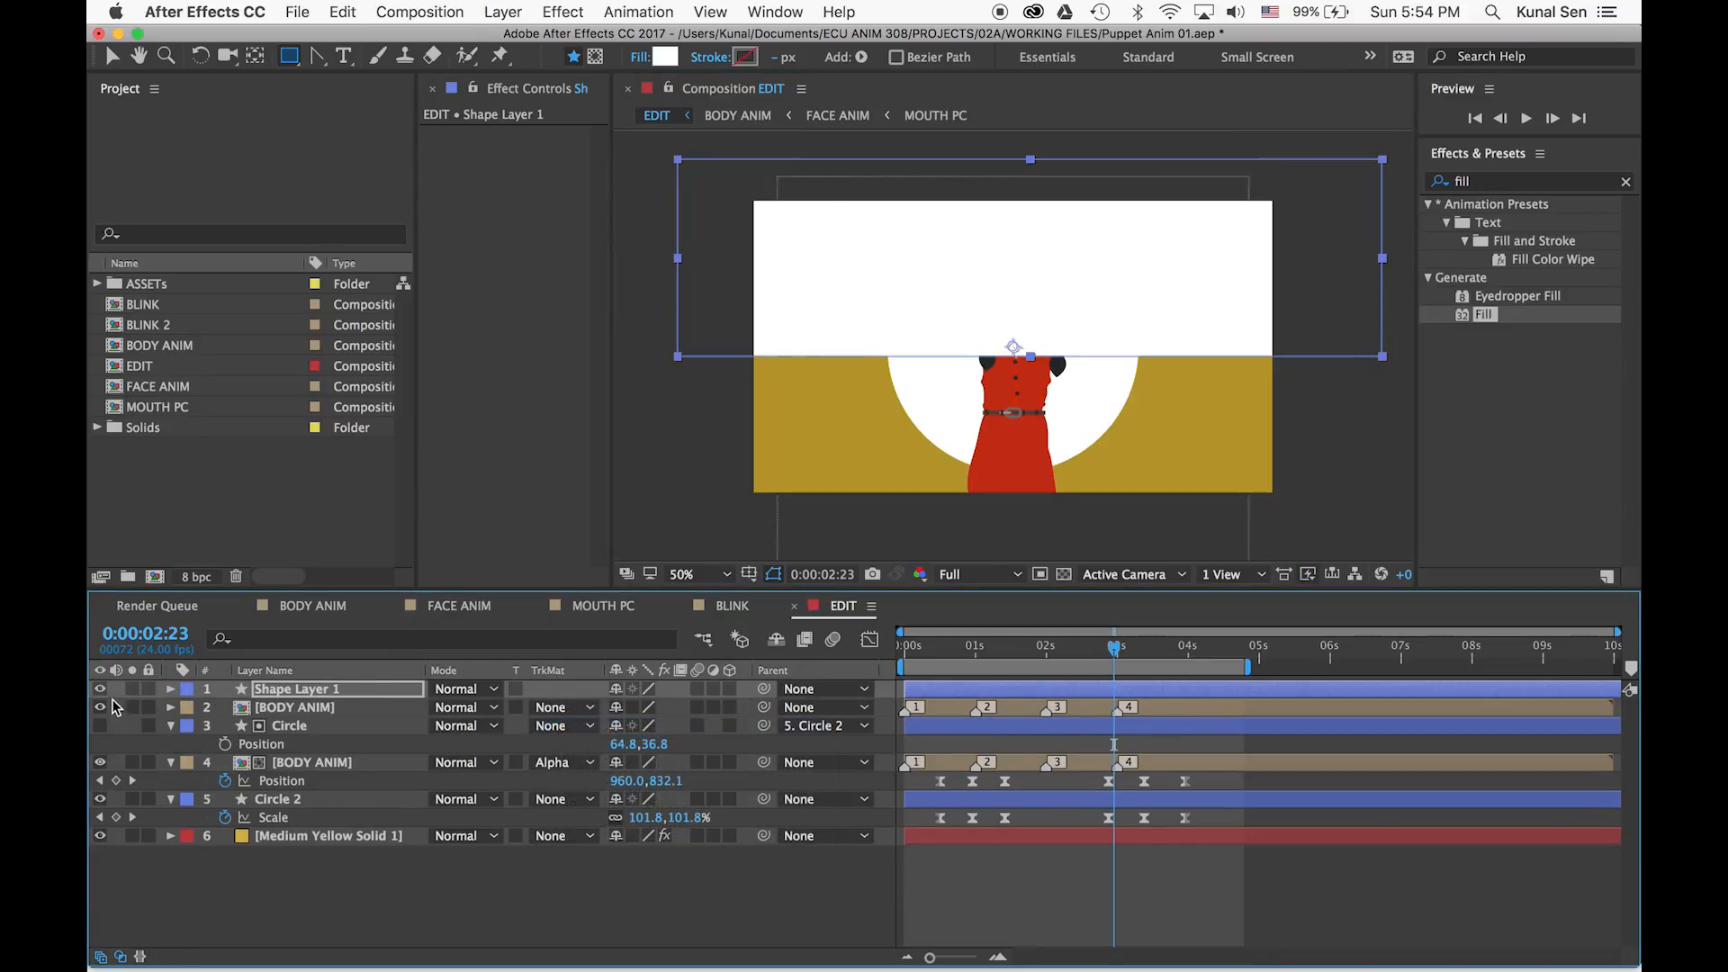
click(299, 916)
click(358, 712)
click(560, 708)
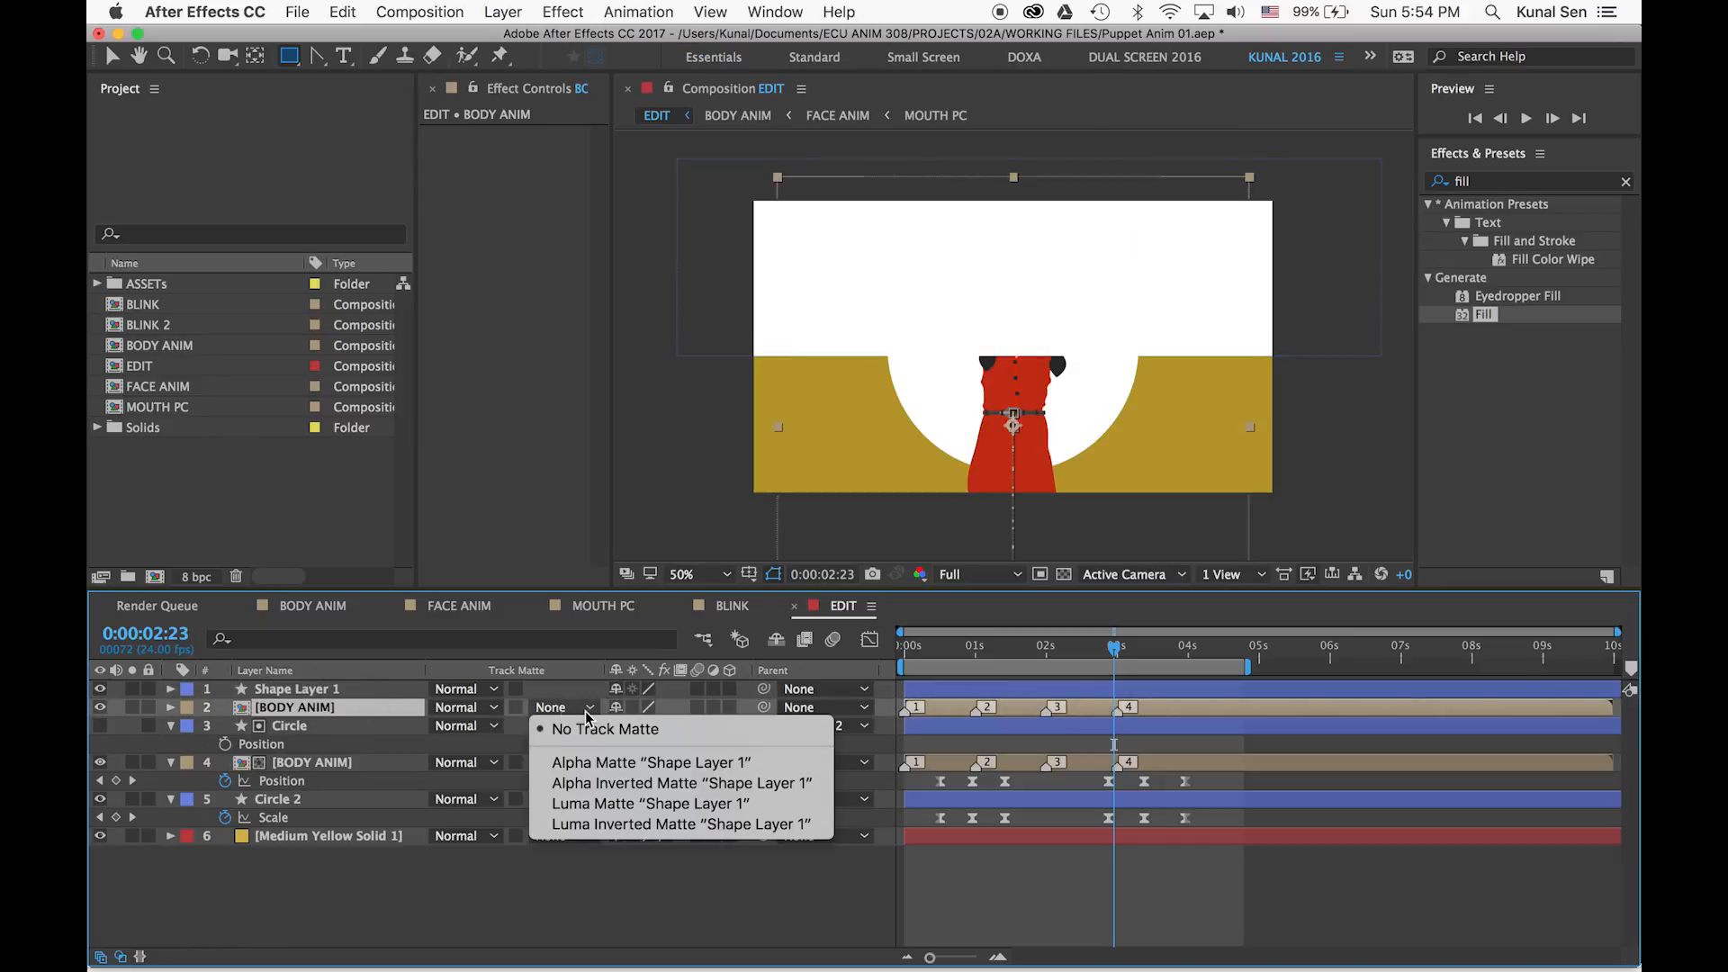
click(587, 763)
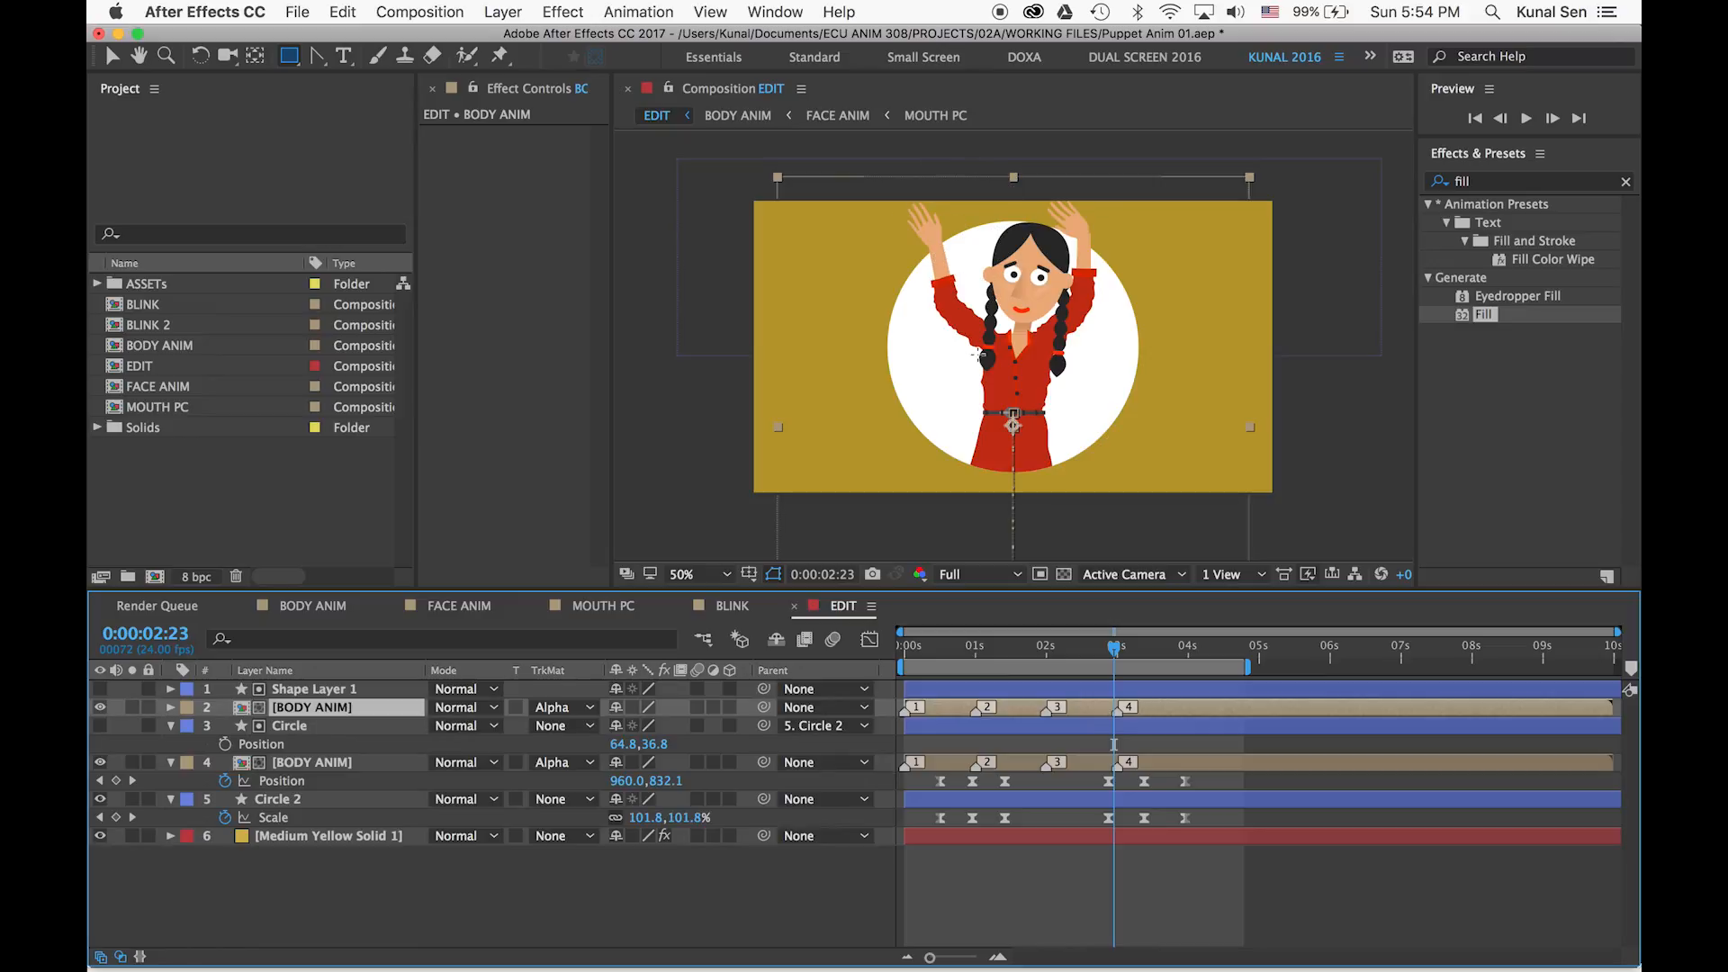
Scrub the pop-in around 0:00:00:16 and nudge Shape Layer 1's rectangle slightly left and up
key(v)
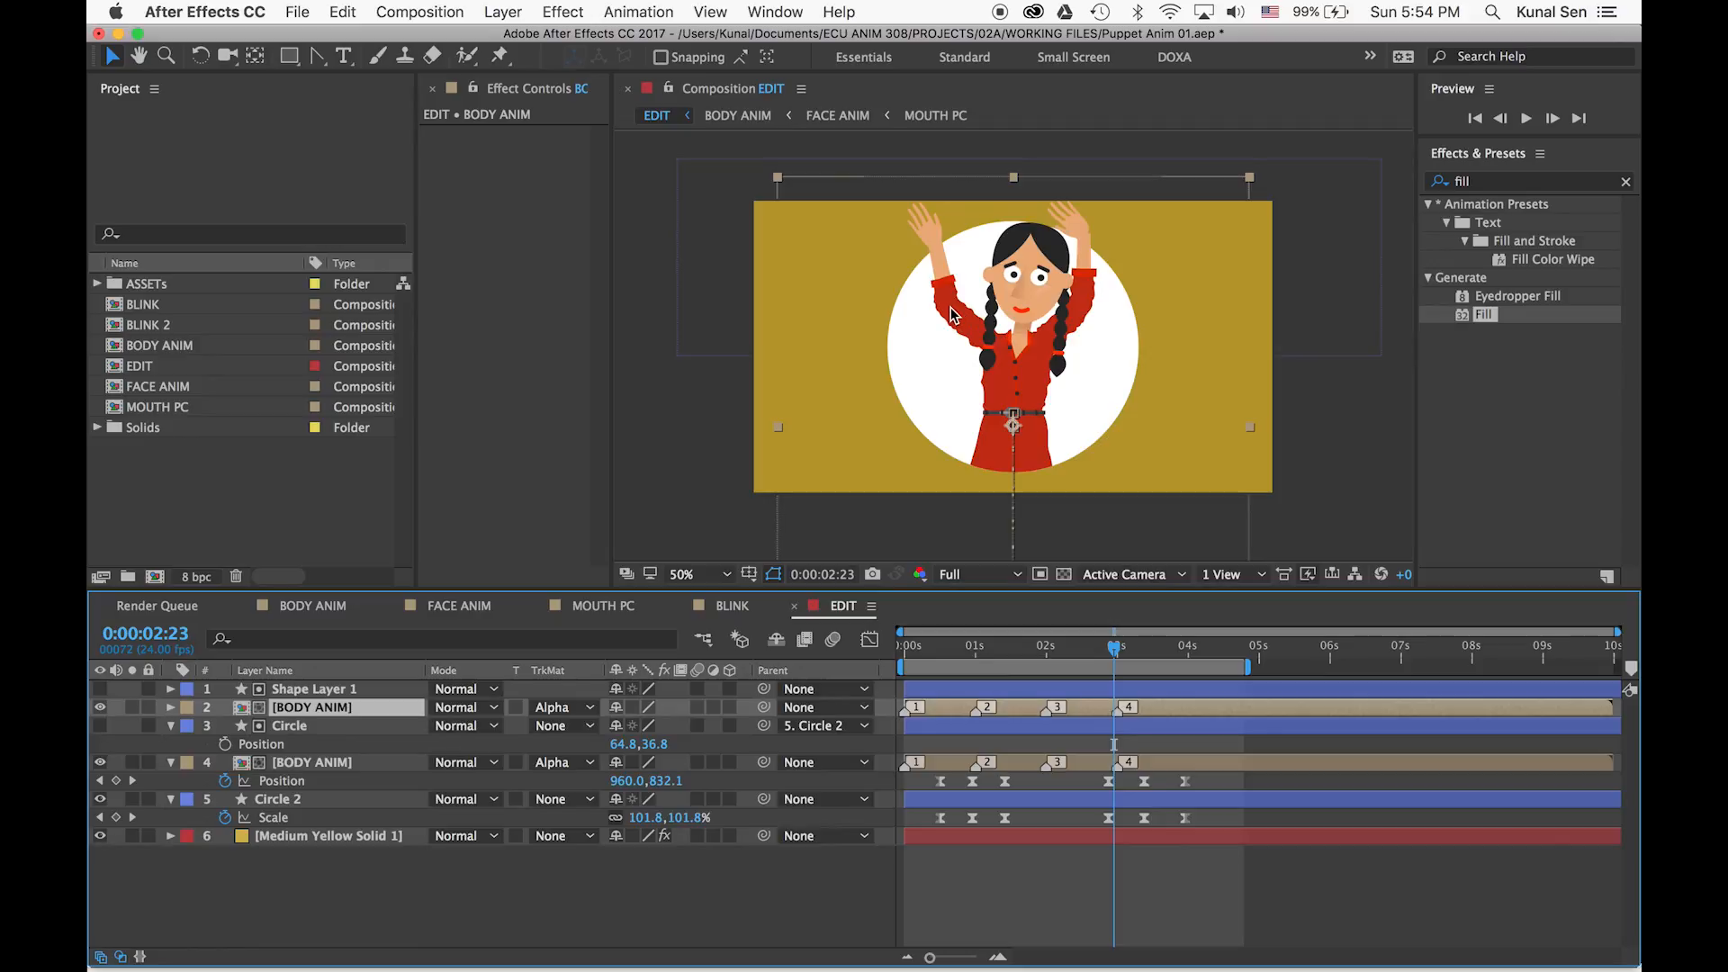
click(703, 336)
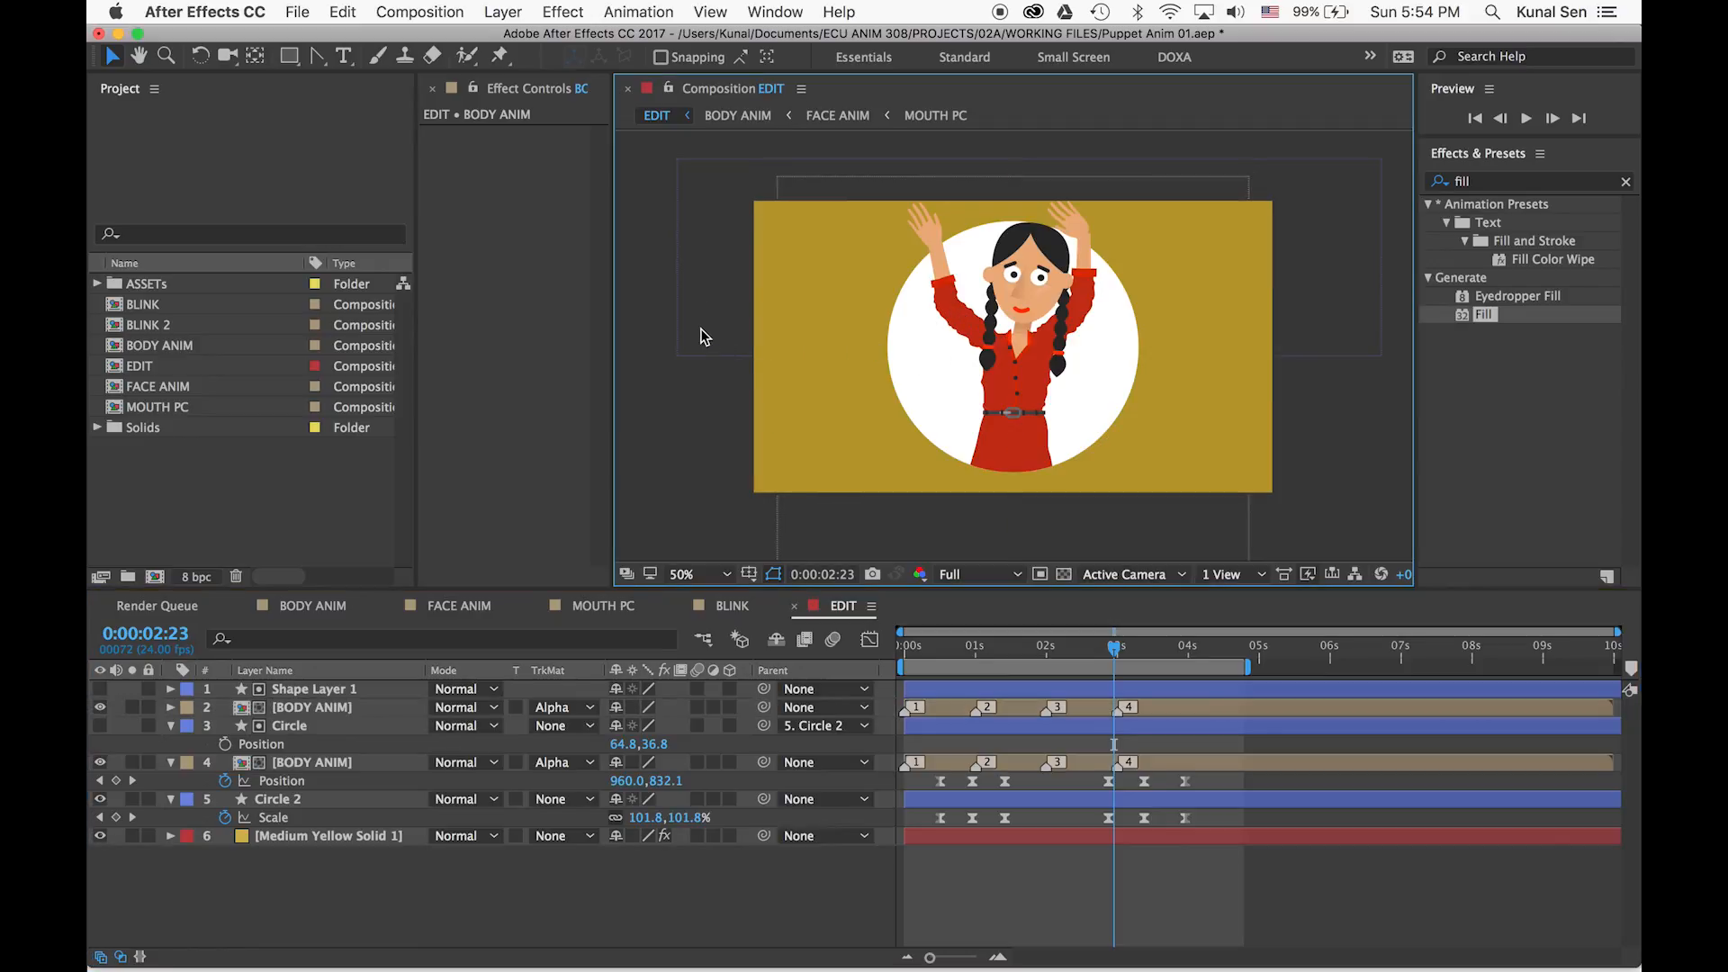
click(295, 689)
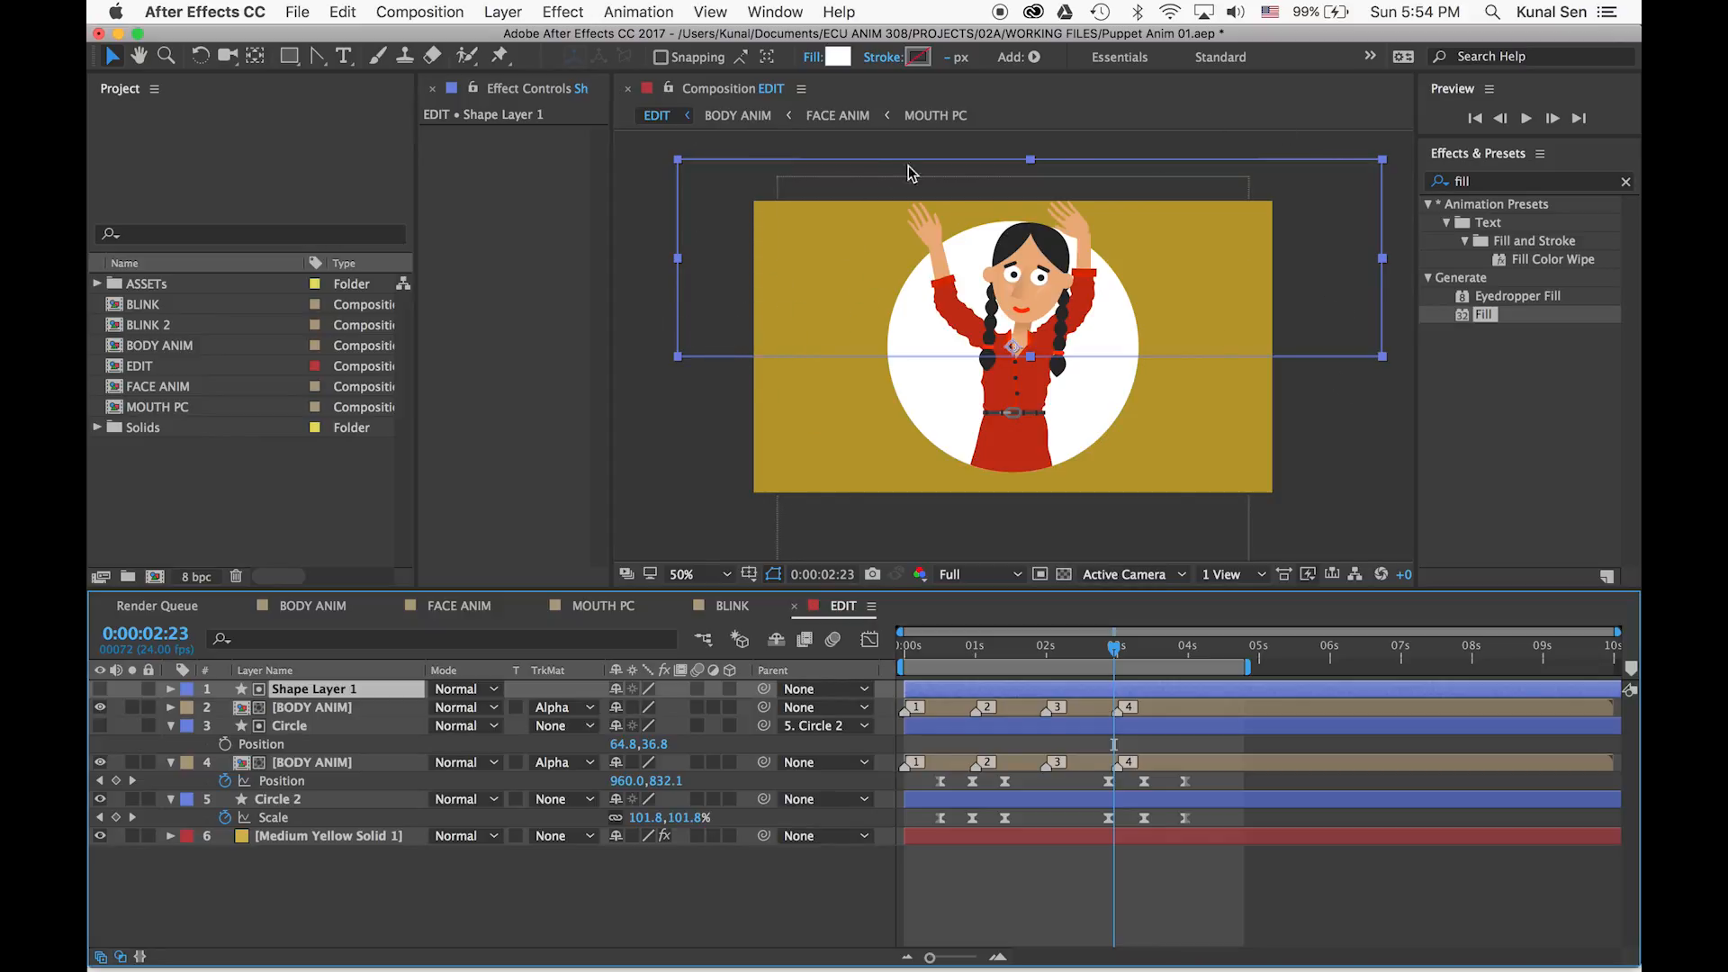
drag(1044, 646, 954, 646)
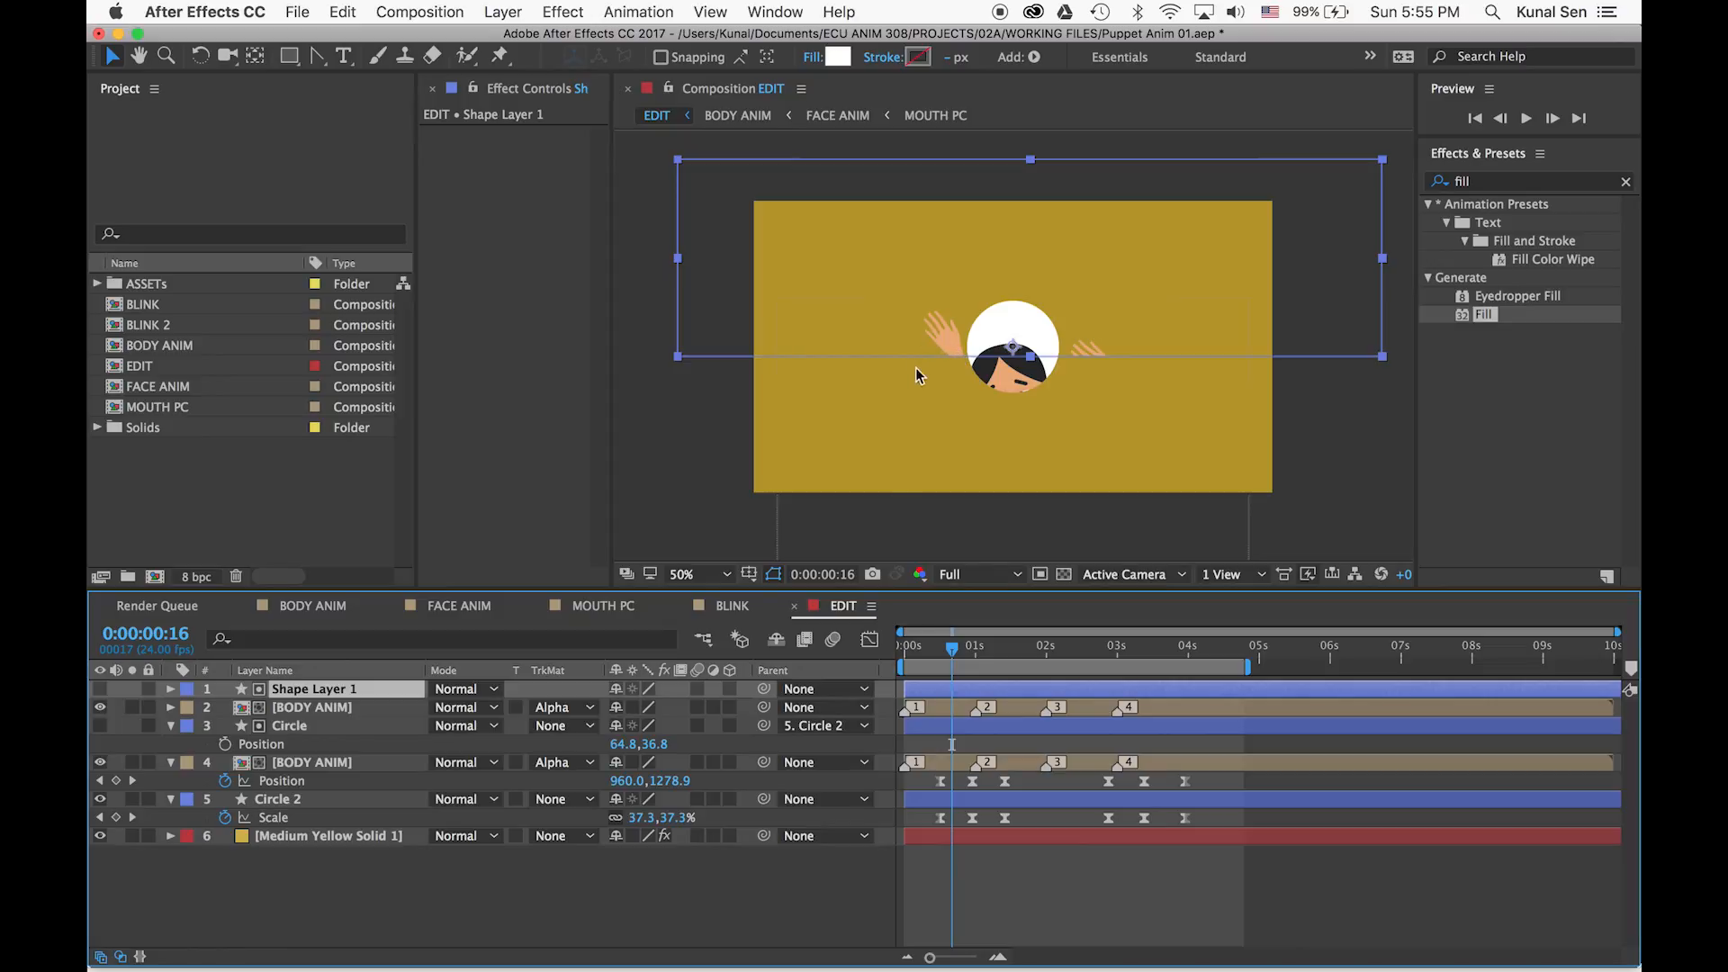
mouse_move(961, 655)
mouse_down()
mouse_move(911, 648)
mouse_move(961, 648)
mouse_up()
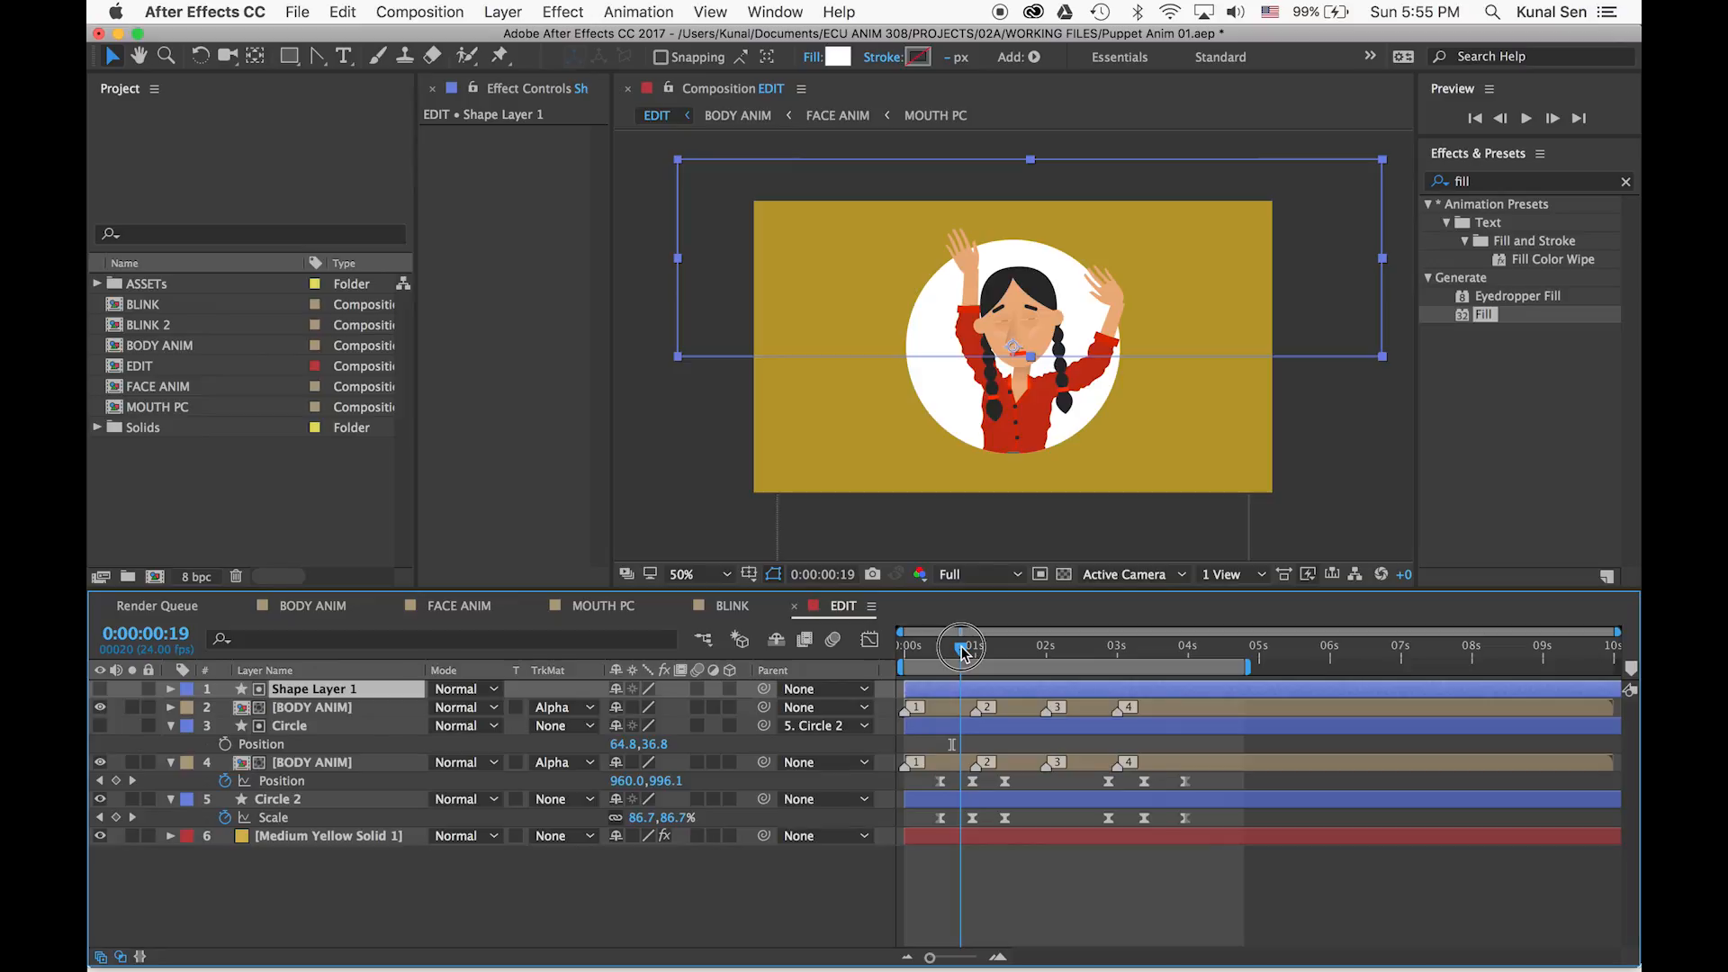
drag(962, 649, 956, 655)
mouse_move(707, 322)
mouse_down()
mouse_move(699, 266)
mouse_move(673, 400)
mouse_move(684, 326)
mouse_up()
Parent Shape Layer 1 to Circle 2 at 0:00:01:14, and preview the animation from the start
drag(932, 652, 1017, 648)
drag(764, 688, 279, 799)
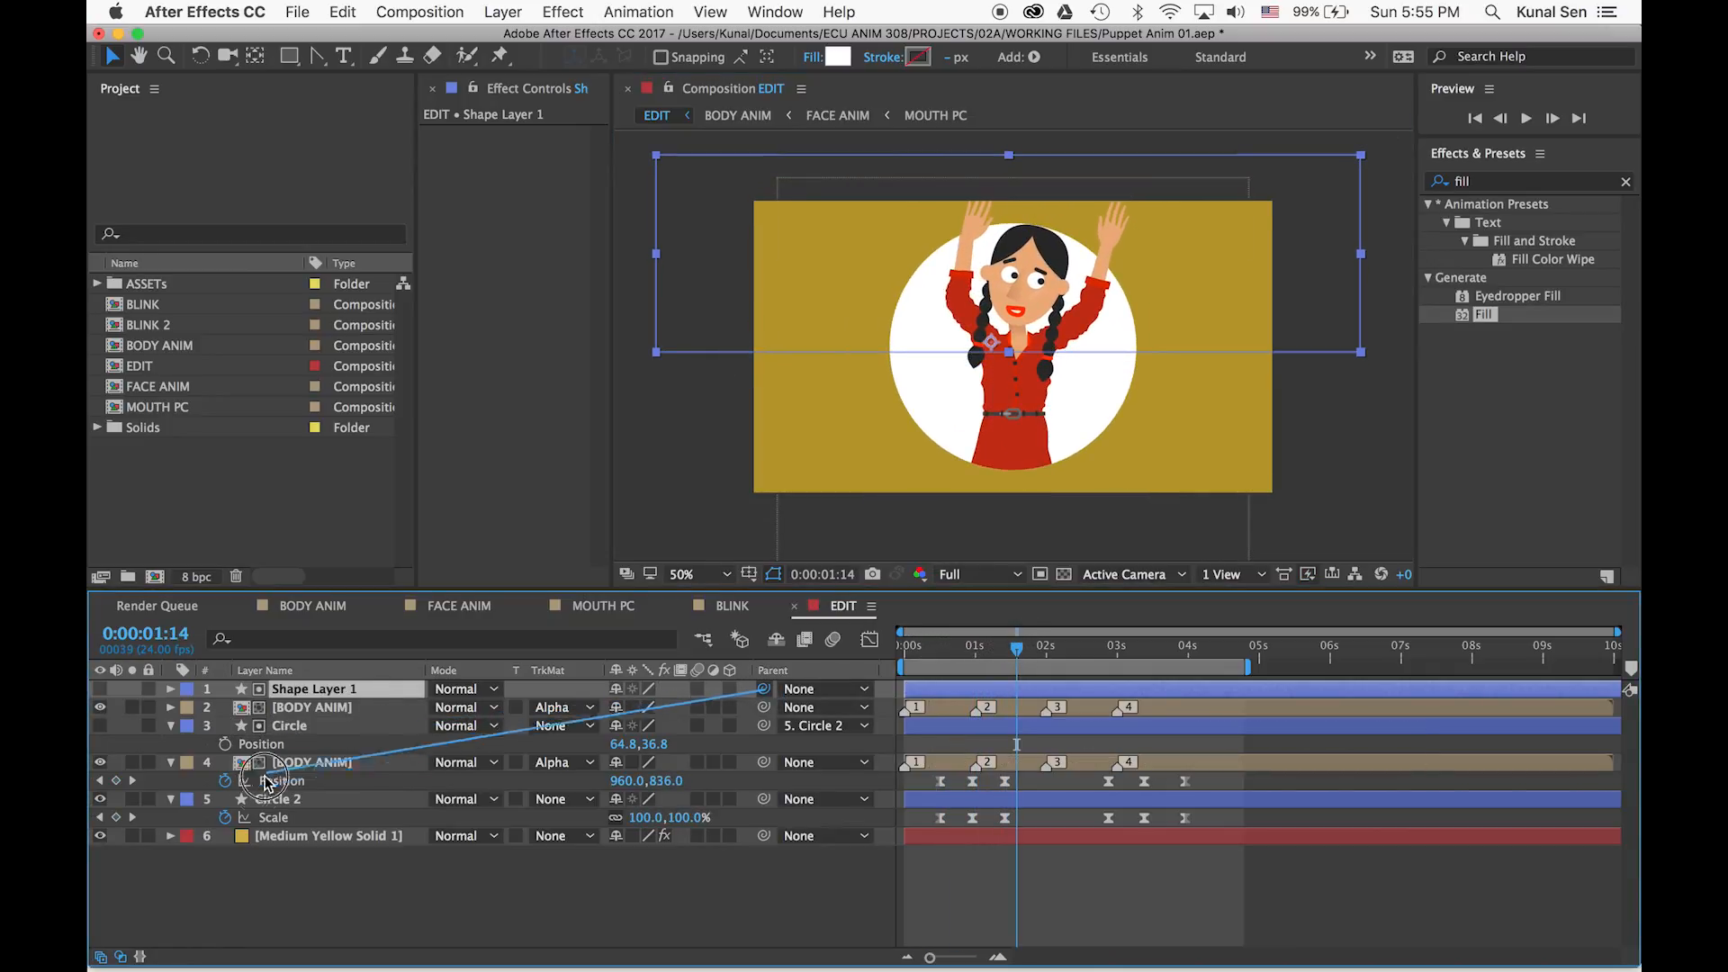
drag(1014, 648, 857, 644)
key(space)
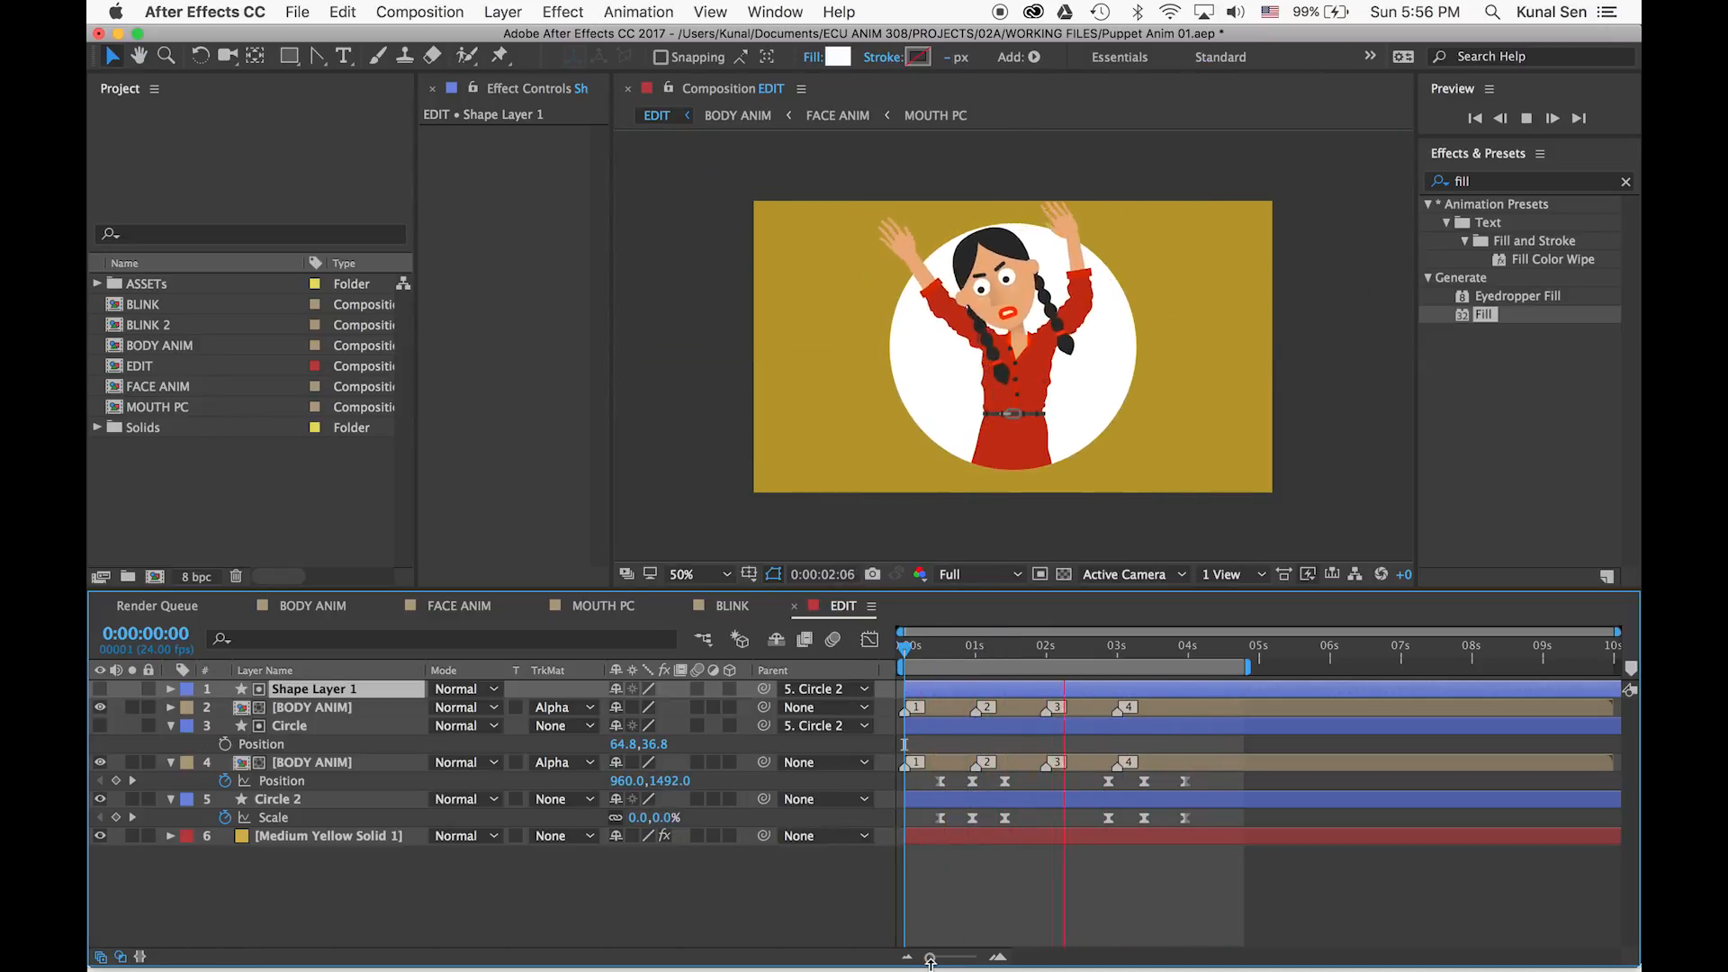
drag(947, 648, 956, 650)
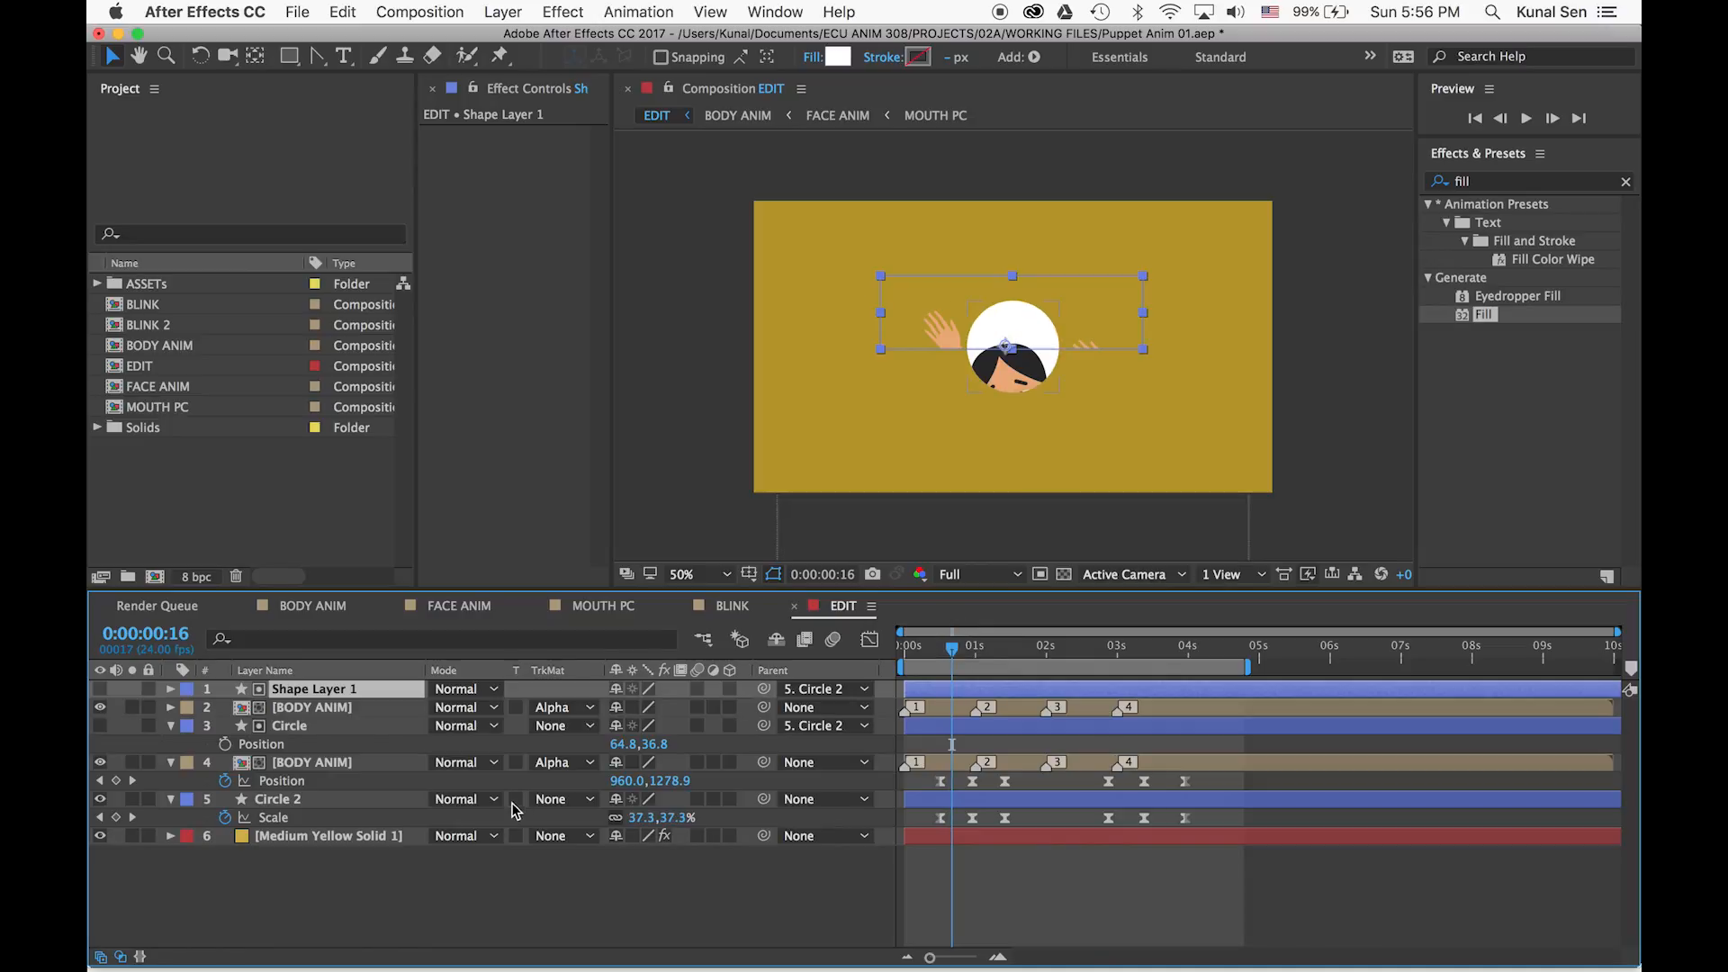
Remove the Position keyframes from the top BODY ANIM and parent it to the lower BODY ANIM
click(294, 779)
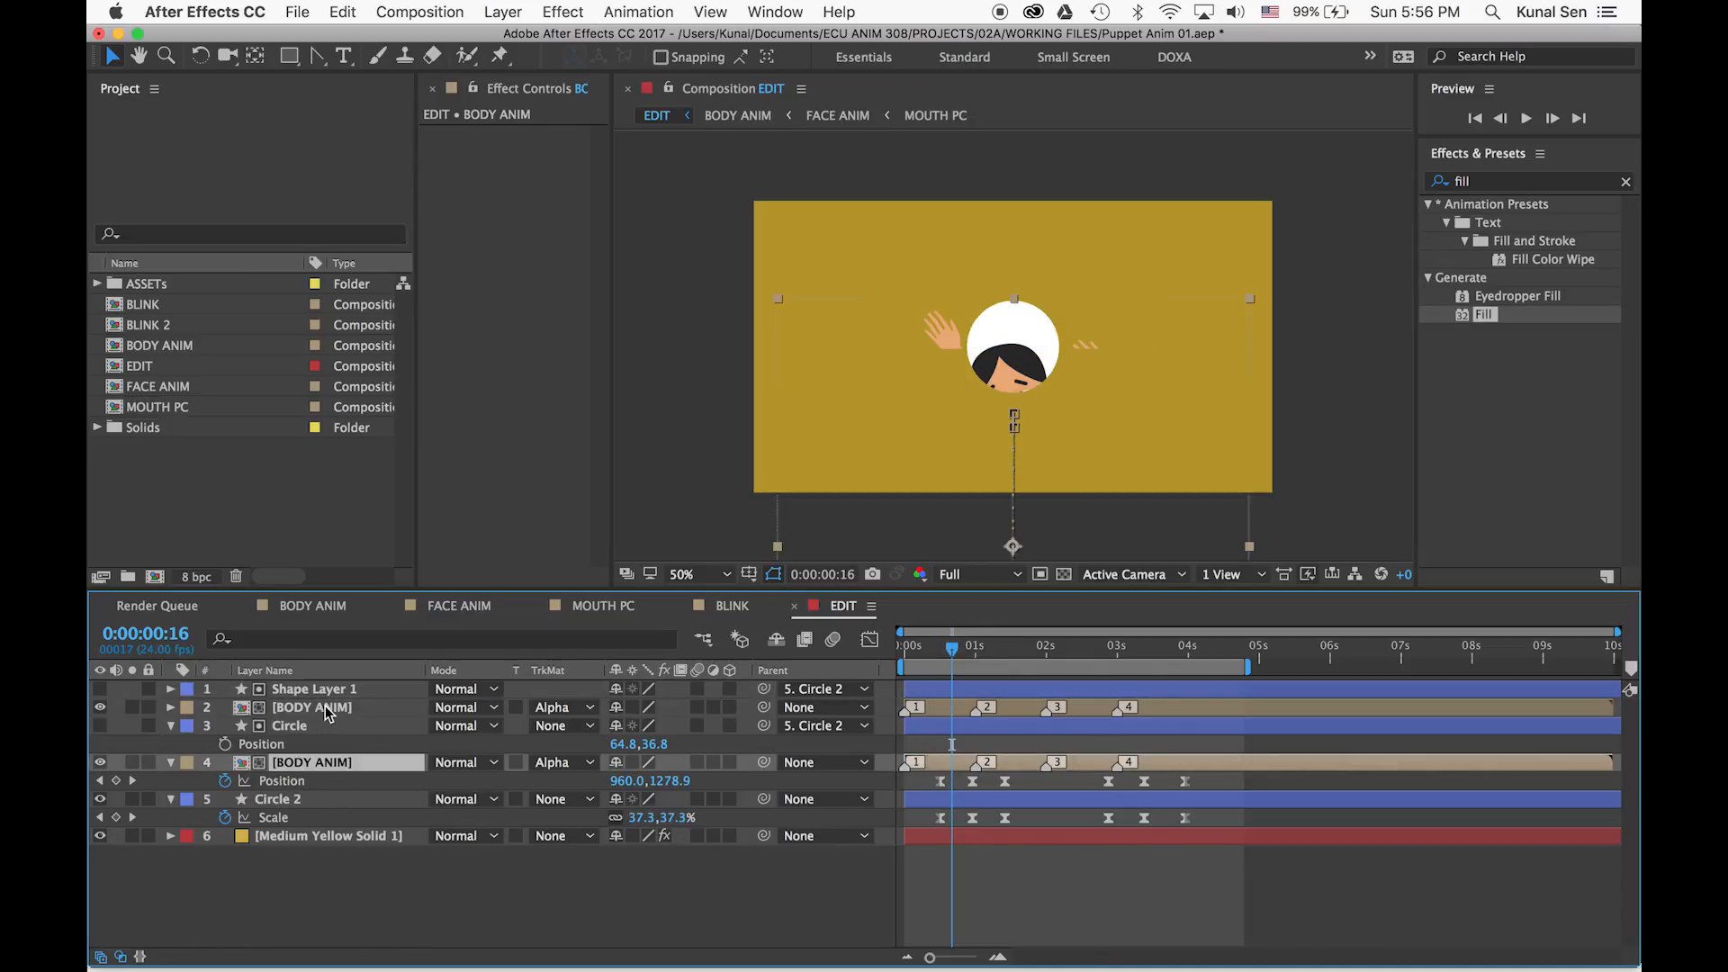
super+click(327, 714)
key(s)
click(329, 779)
key(p)
click(320, 711)
click(100, 725)
click(225, 726)
drag(764, 708, 288, 780)
Start Scale keyframes on the lower BODY ANIM at 0:00:00:12 and show its keyframed properties
click(288, 781)
key(s)
click(225, 799)
key(u)
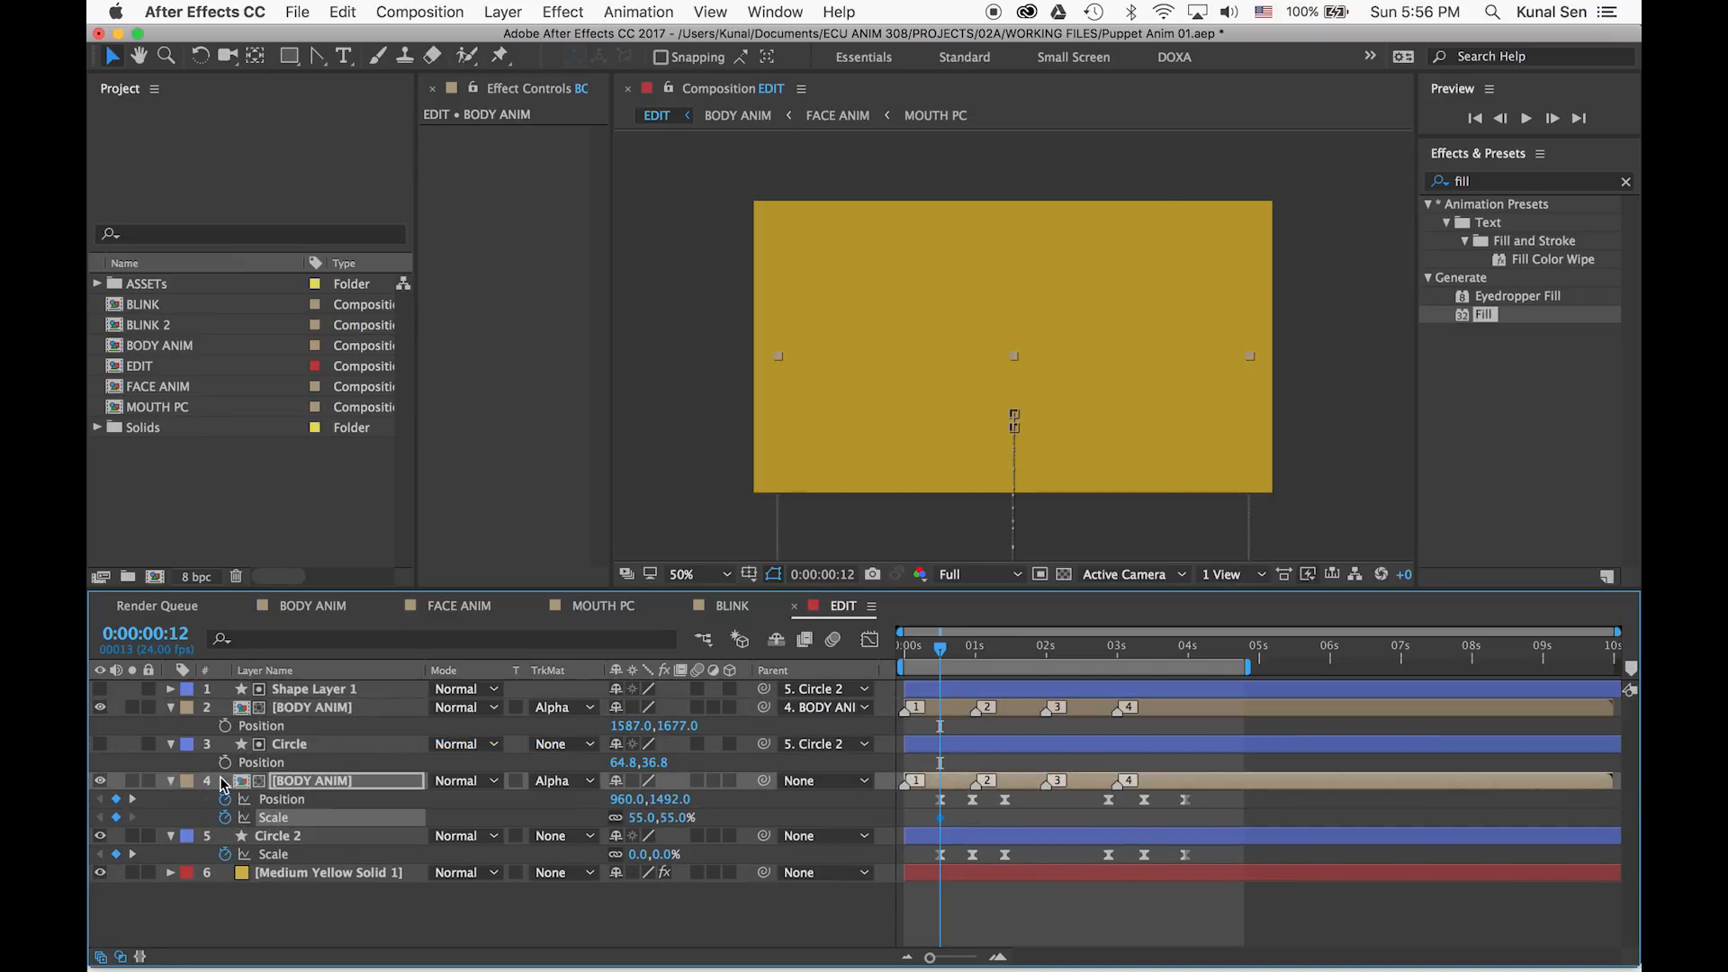
Key the lower BODY ANIM's Scale alongside its pop-in Position keyframes, apply Easy Ease, and set Scale to 69% at 0:00:00:23
click(132, 799)
click(116, 817)
click(100, 817)
mouse_move(940, 648)
mouse_down()
mouse_move(1010, 657)
mouse_move(973, 648)
mouse_up()
click(117, 817)
right_click(970, 819)
mouse_move(1080, 942)
click(1278, 823)
drag(644, 818, 662, 826)
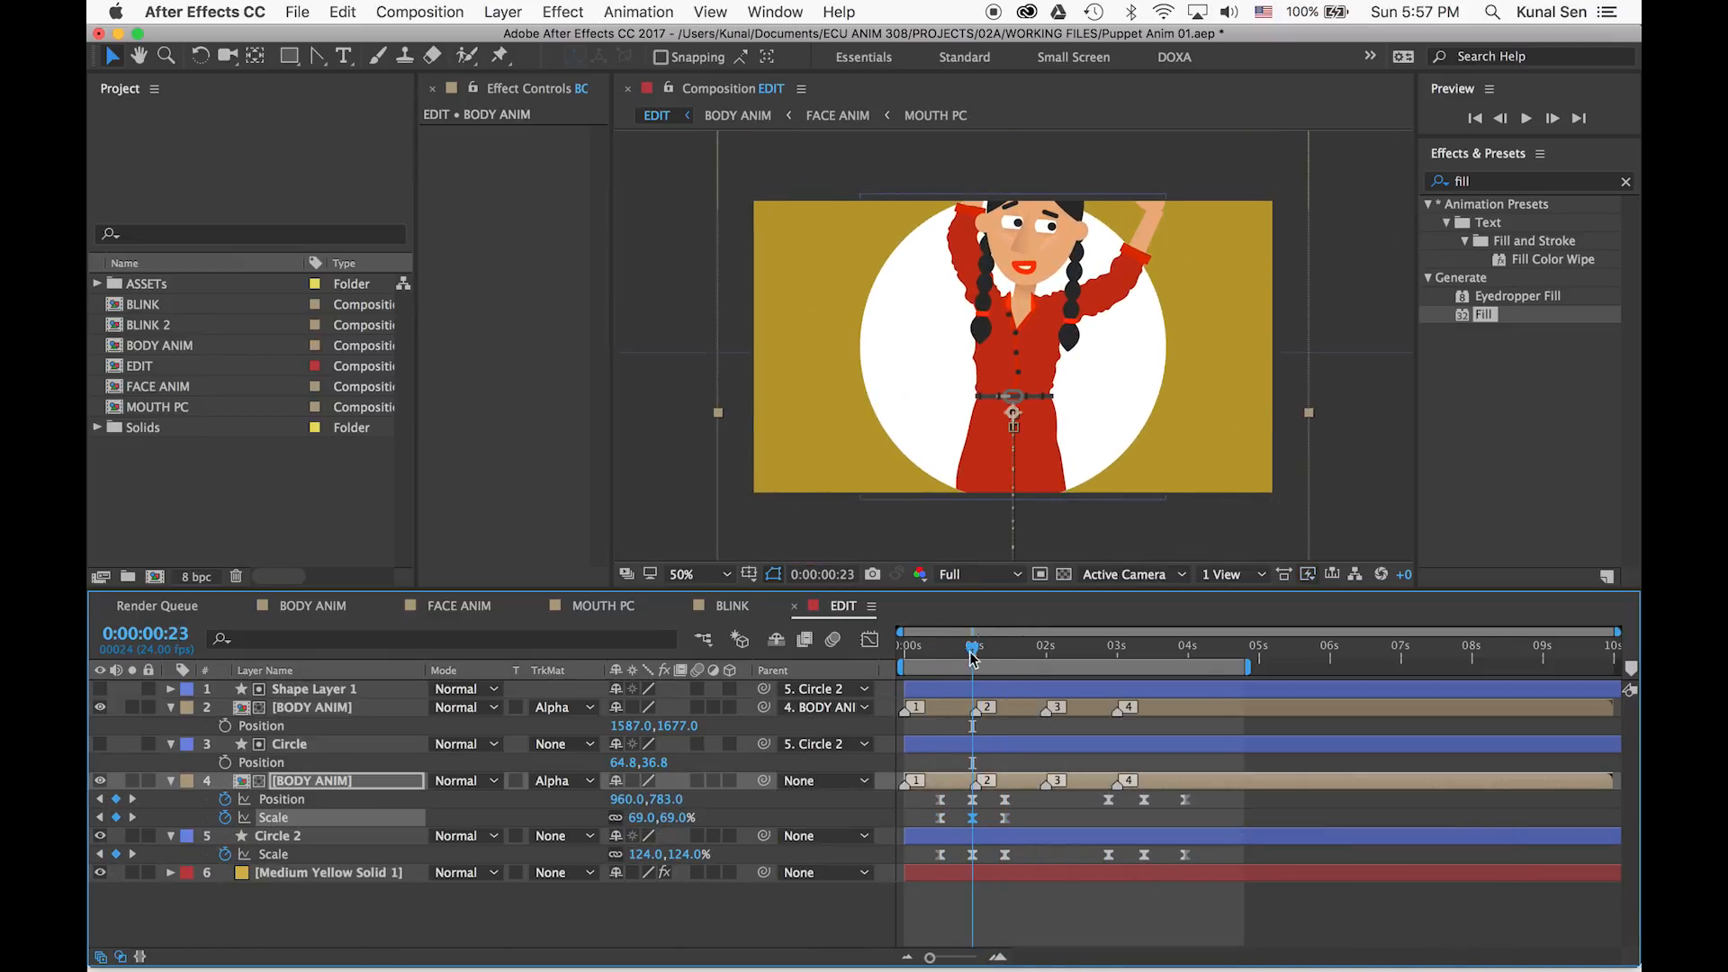
Delete the middle Scale keyframe of the lower BODY ANIM's pop-out and move the preceding one into its place
drag(974, 659, 1144, 641)
click(1145, 818)
key(Delete)
drag(1109, 818, 1143, 820)
Stretch Shape Layer 1's rectangle taller, reposition it over the raised arms, and preview the animation
drag(1144, 650, 1156, 656)
click(1271, 310)
click(338, 687)
drag(1311, 338, 1316, 371)
drag(1155, 648, 958, 649)
drag(1013, 236, 1013, 109)
drag(1162, 268, 1139, 321)
click(927, 646)
key(space)
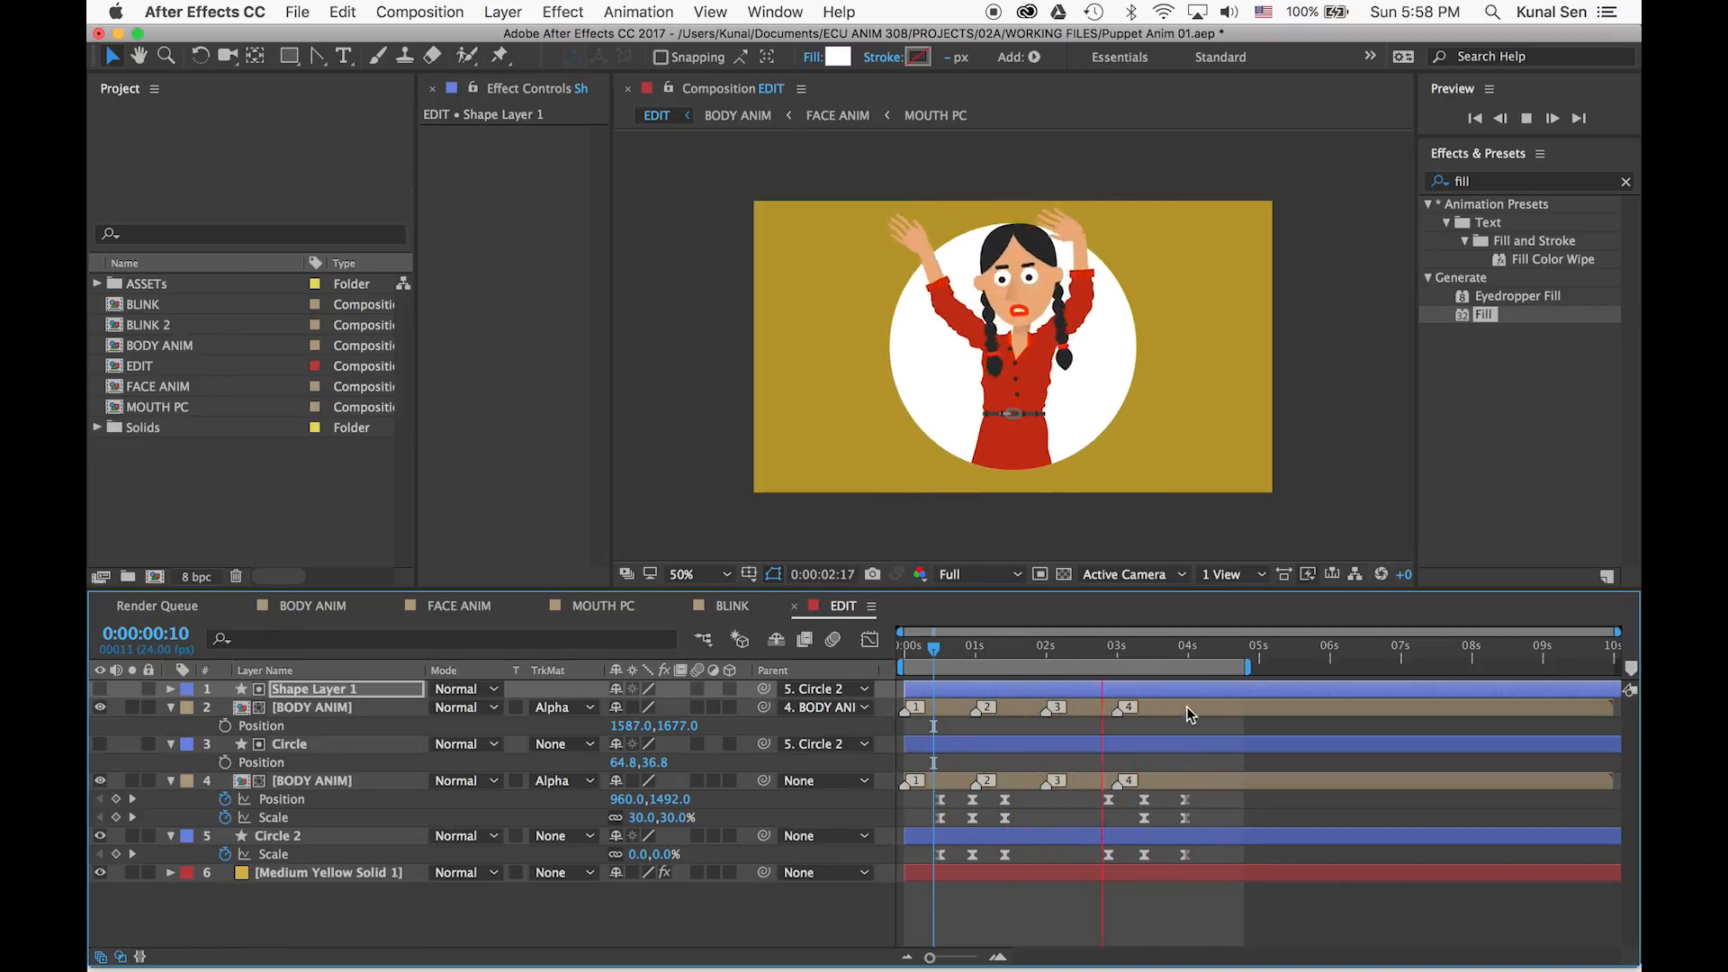
Keyframe Shape Layer 1's Position at 0:00:03:13, and set its Y position to -354.6 at 0:00:03:14
click(1163, 655)
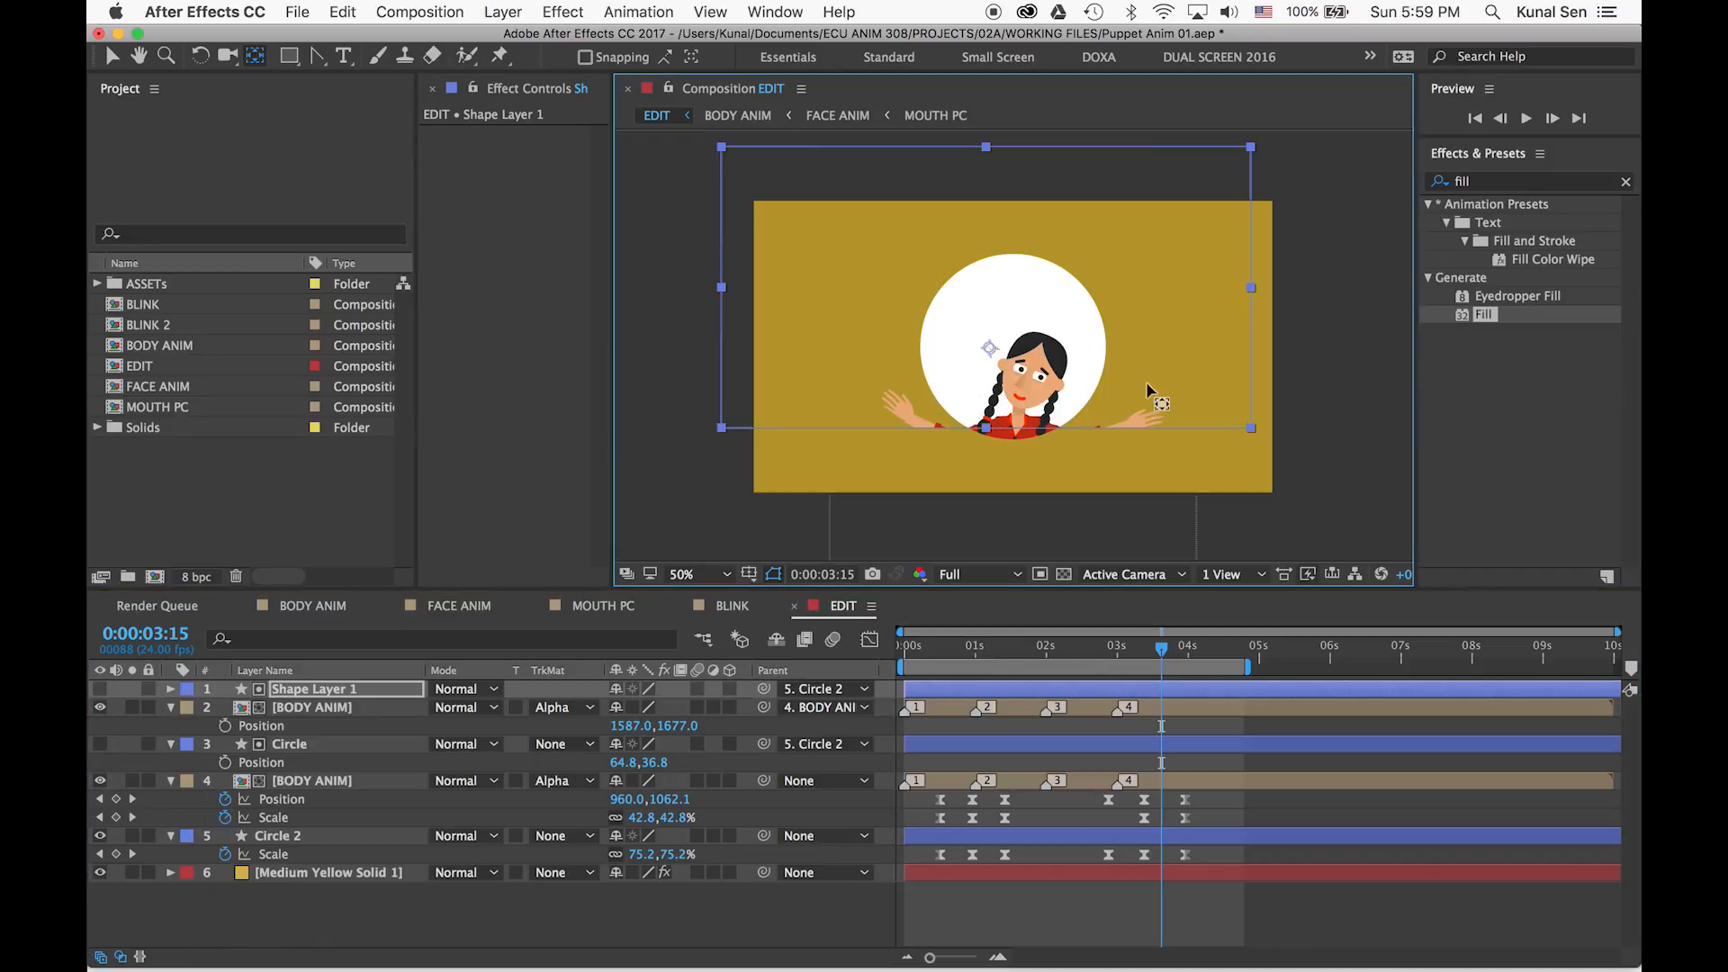
click(1132, 641)
drag(1132, 640, 1158, 653)
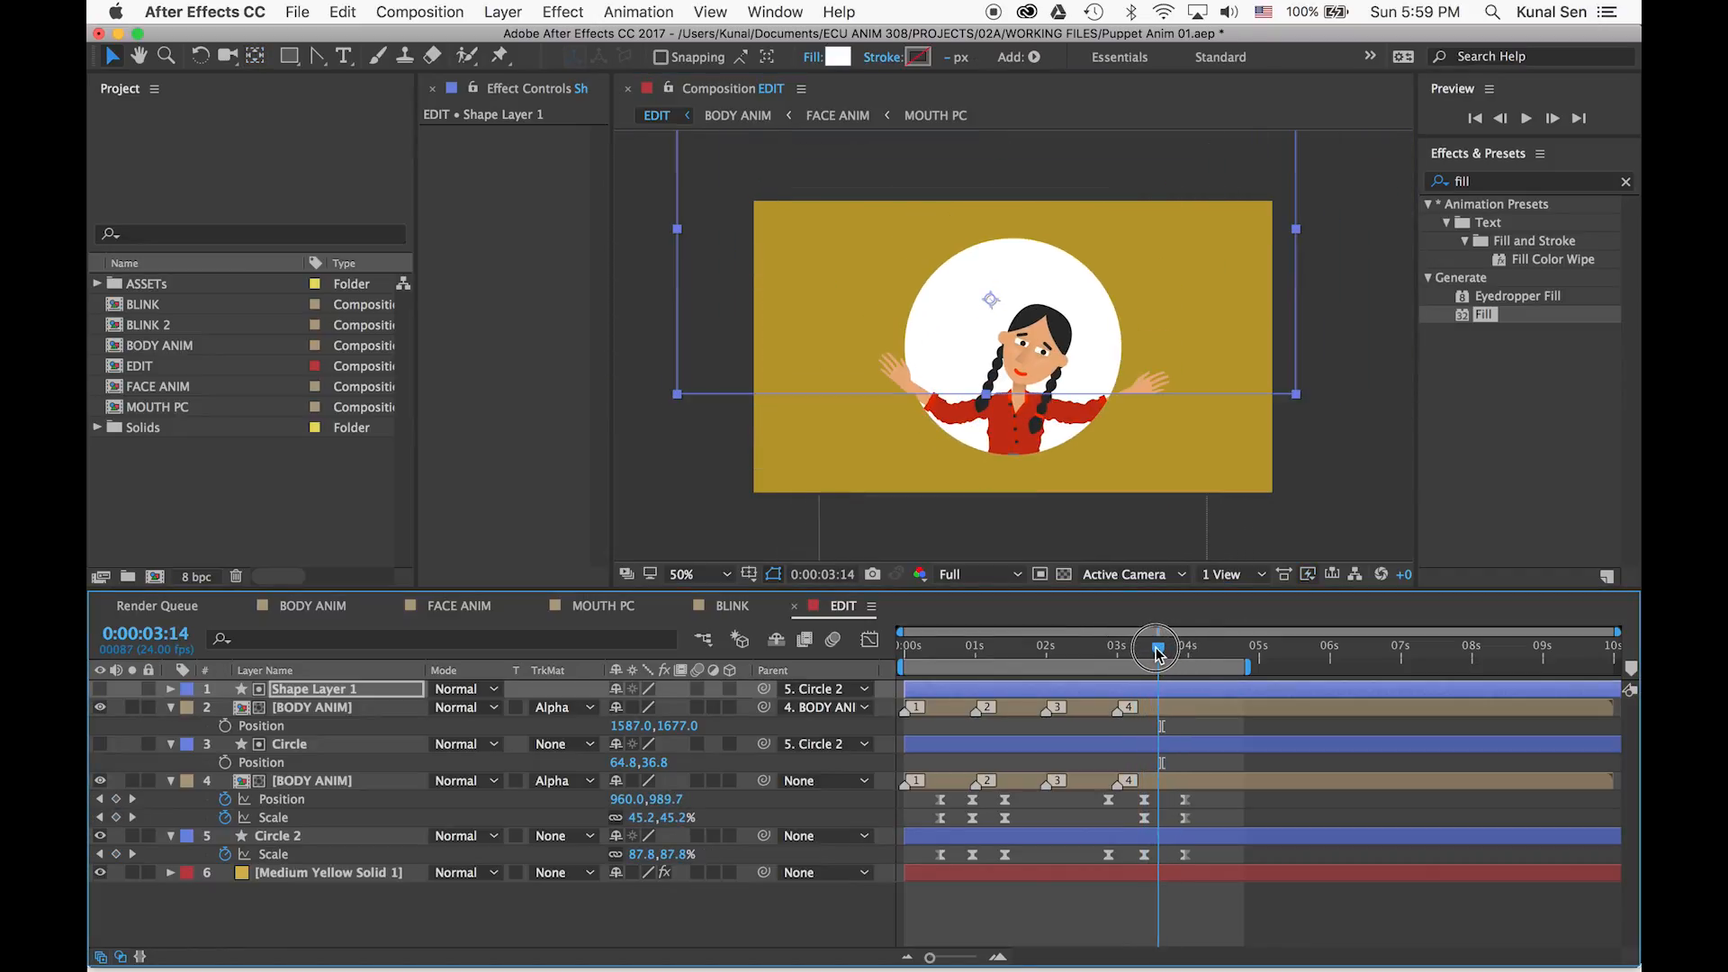
drag(1159, 653, 1156, 652)
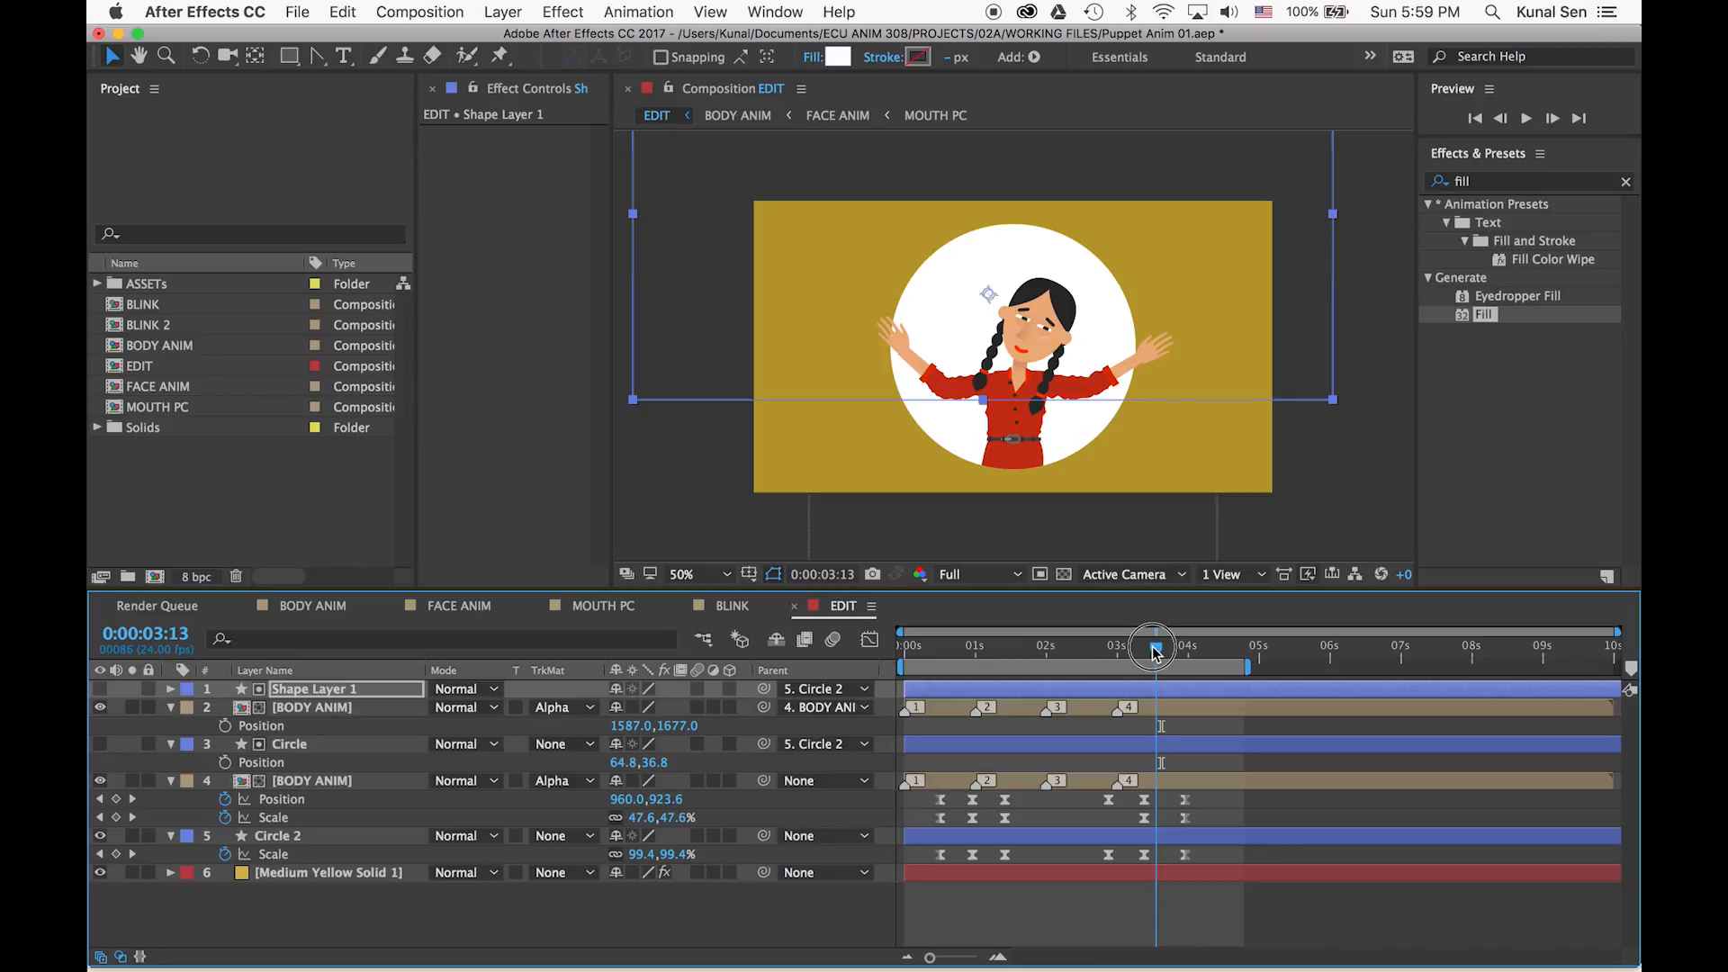
drag(1156, 652, 1160, 653)
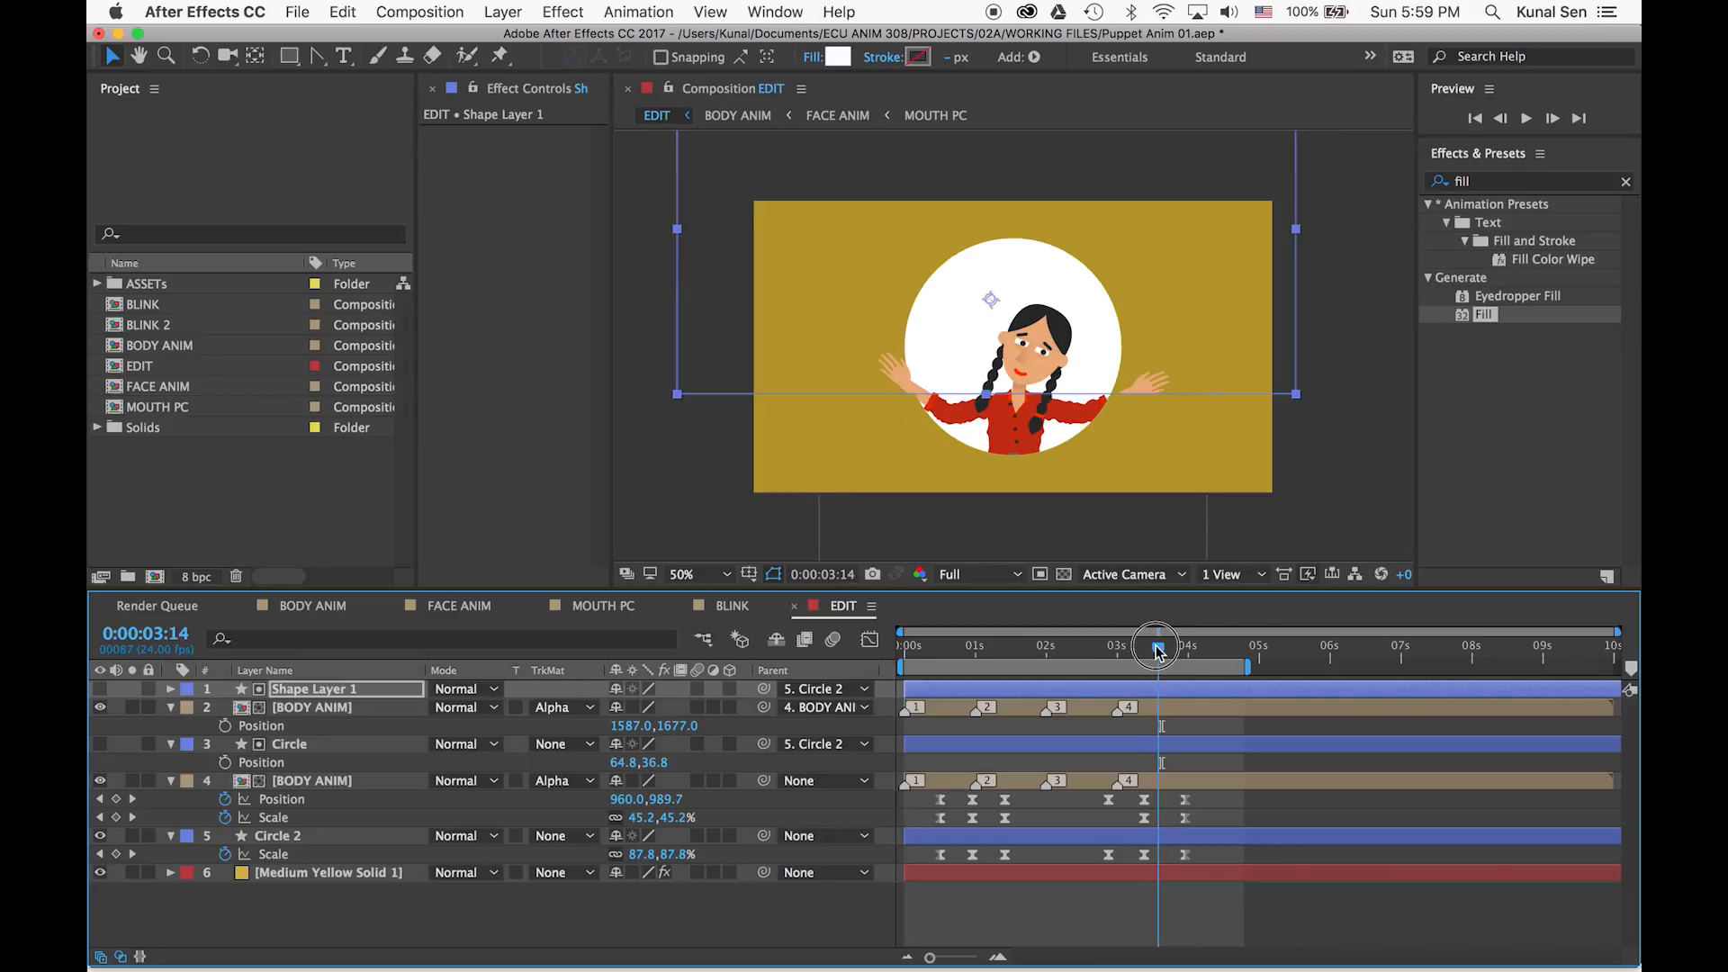
drag(1158, 650, 1154, 648)
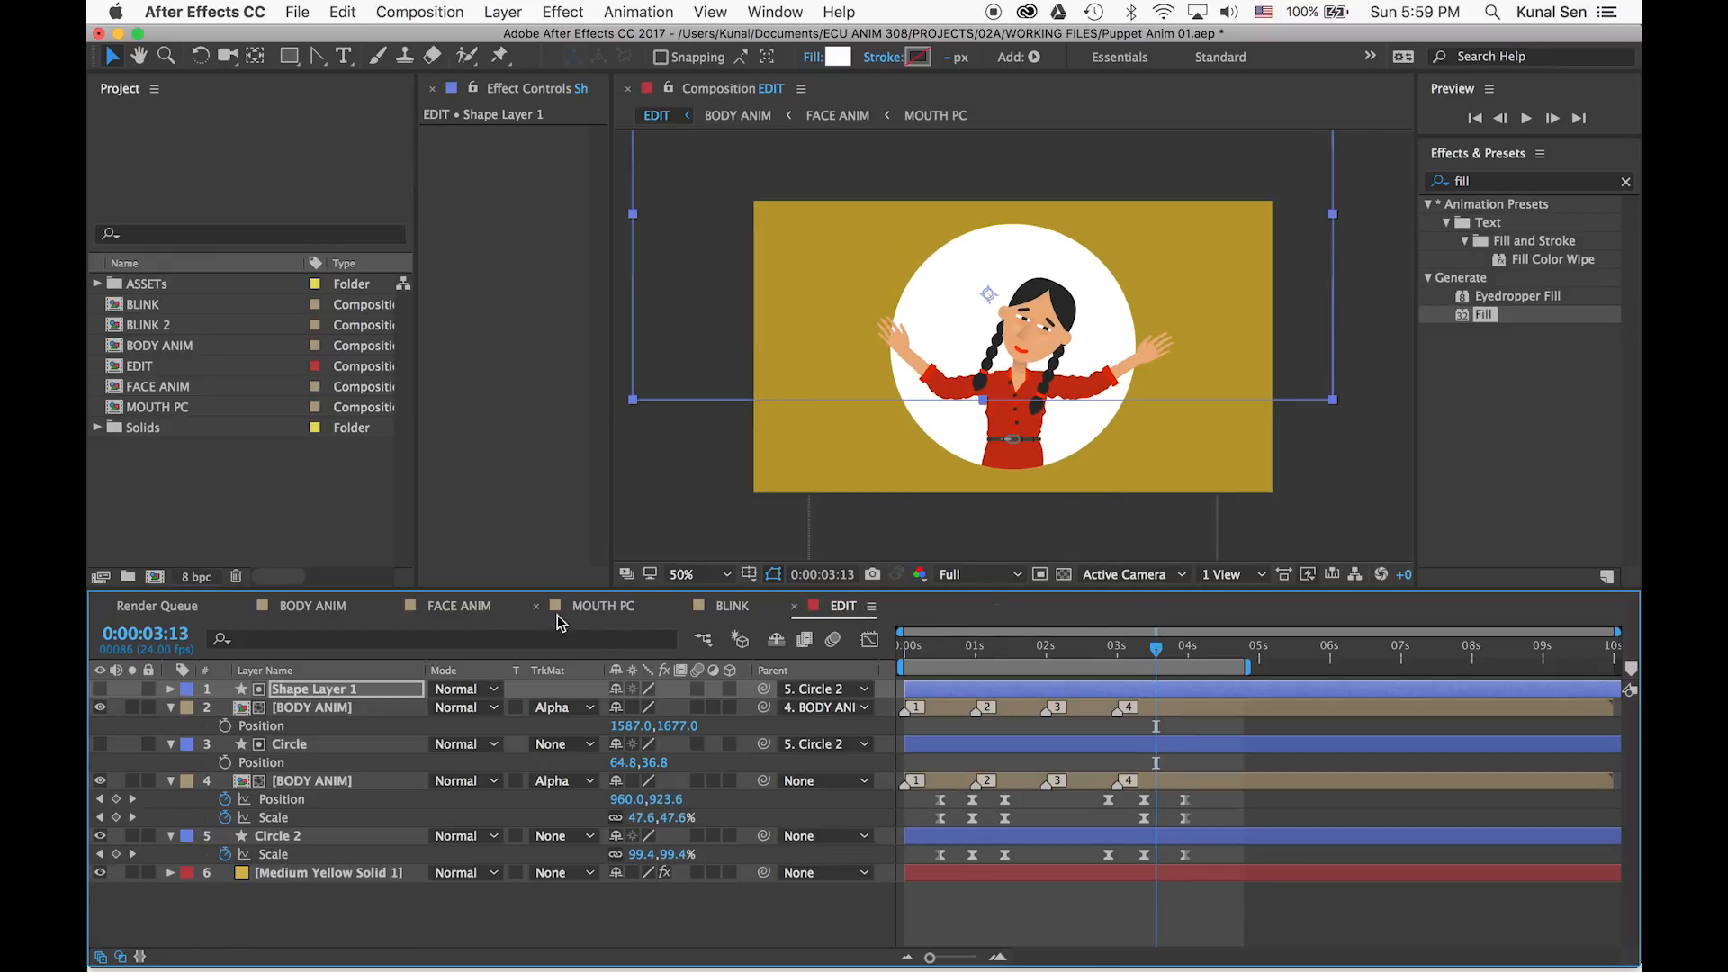
key(p)
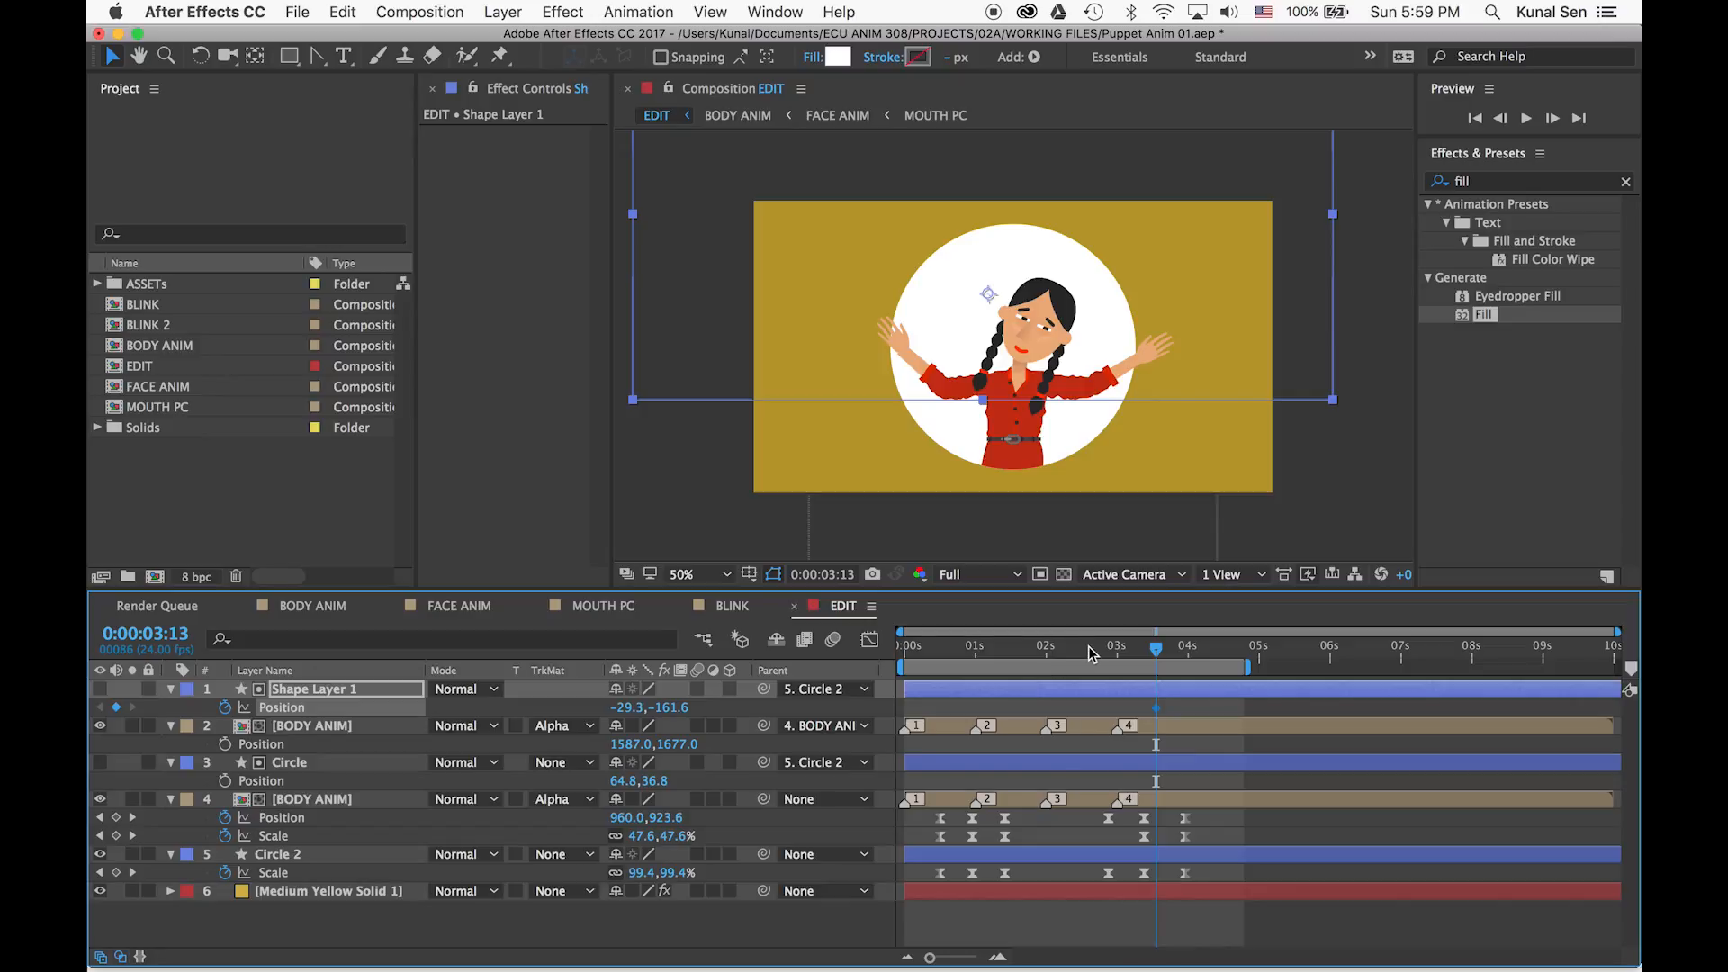
drag(1158, 650, 1160, 653)
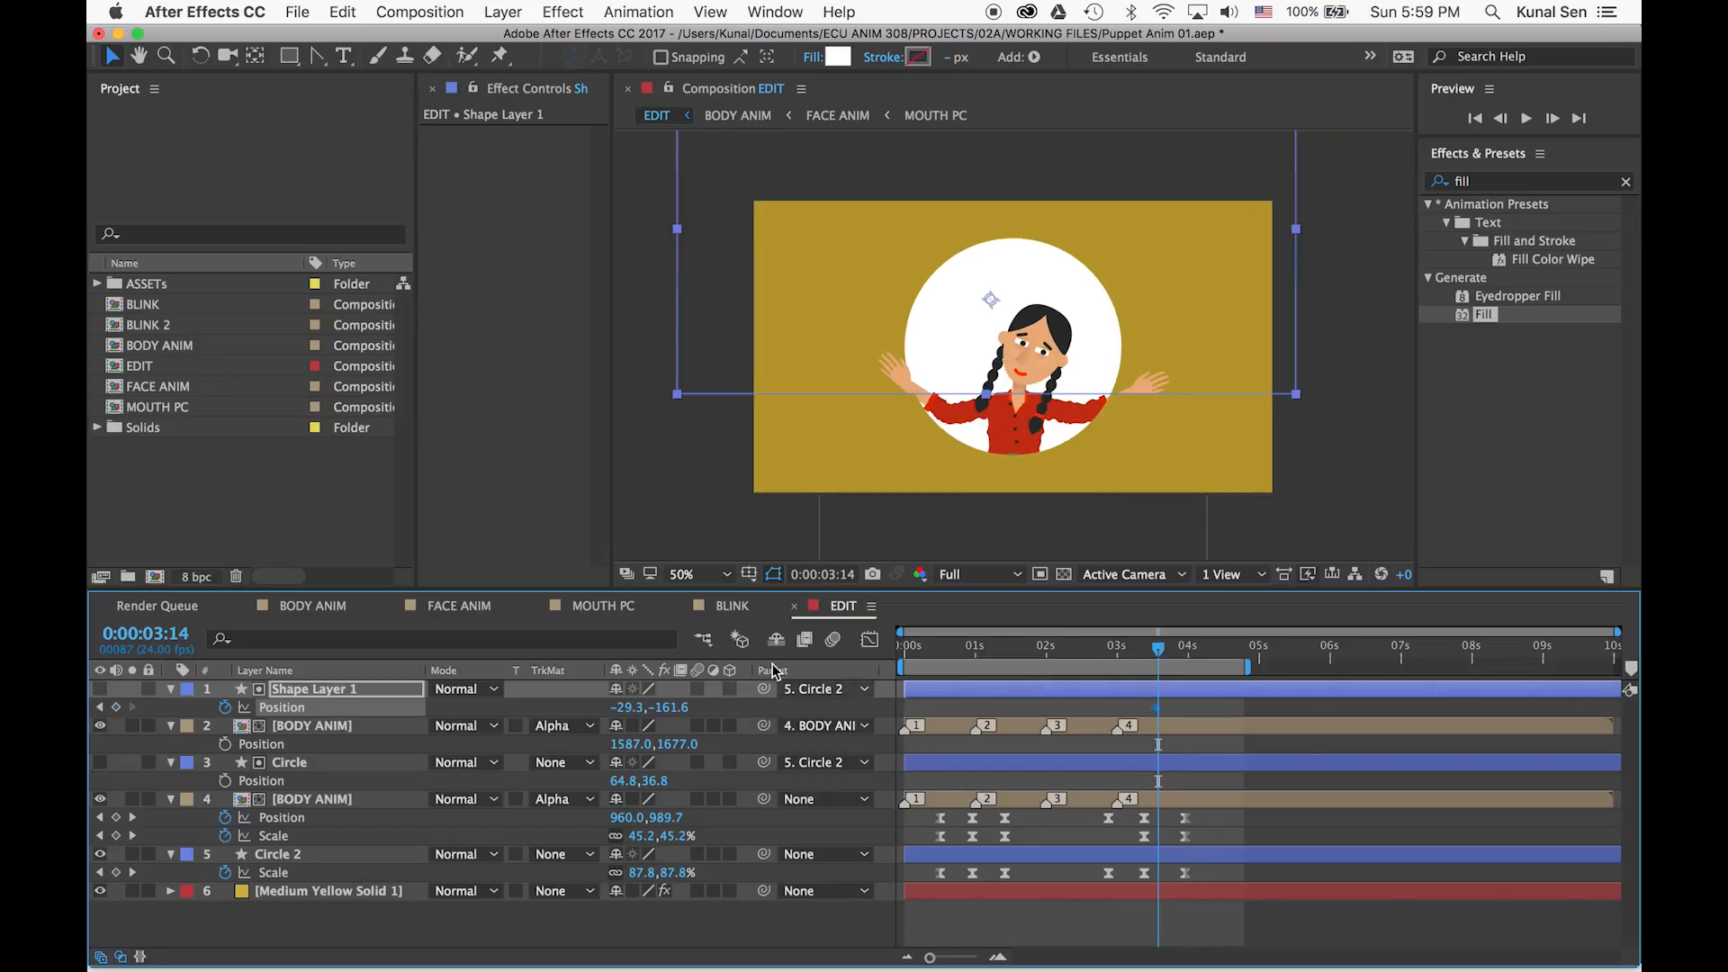
drag(660, 712, 423, 750)
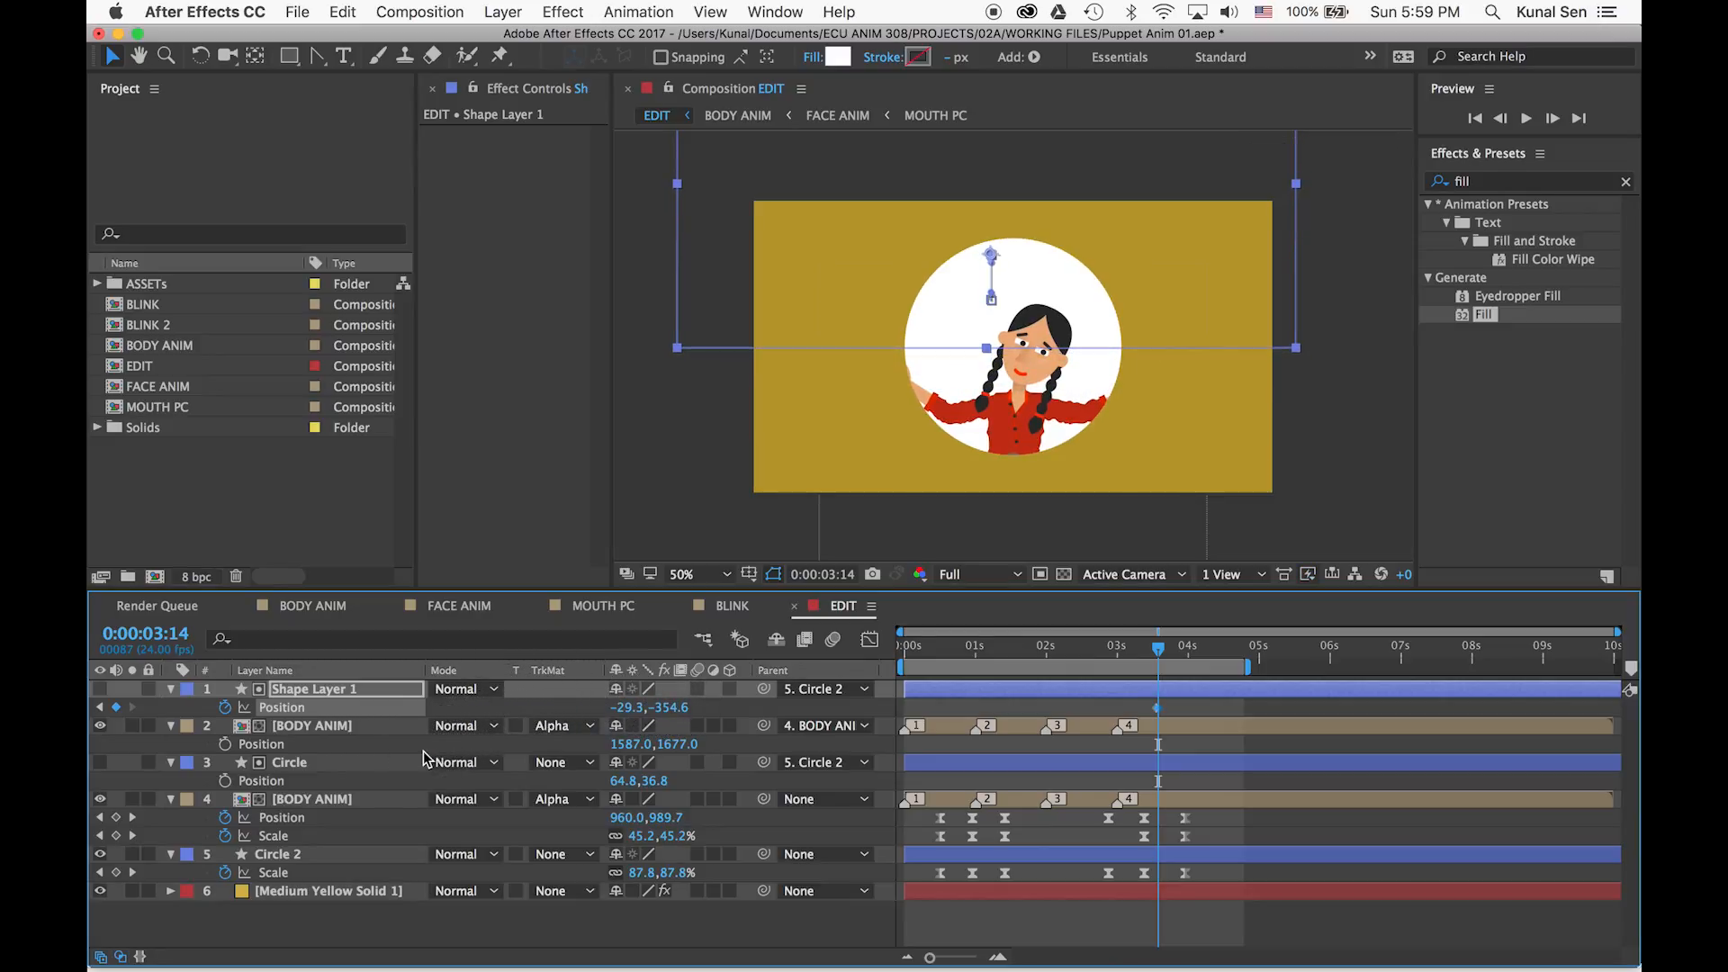
drag(1164, 662, 1119, 621)
Collapse the keyframed properties of all layers and deselect them
key(super+a)
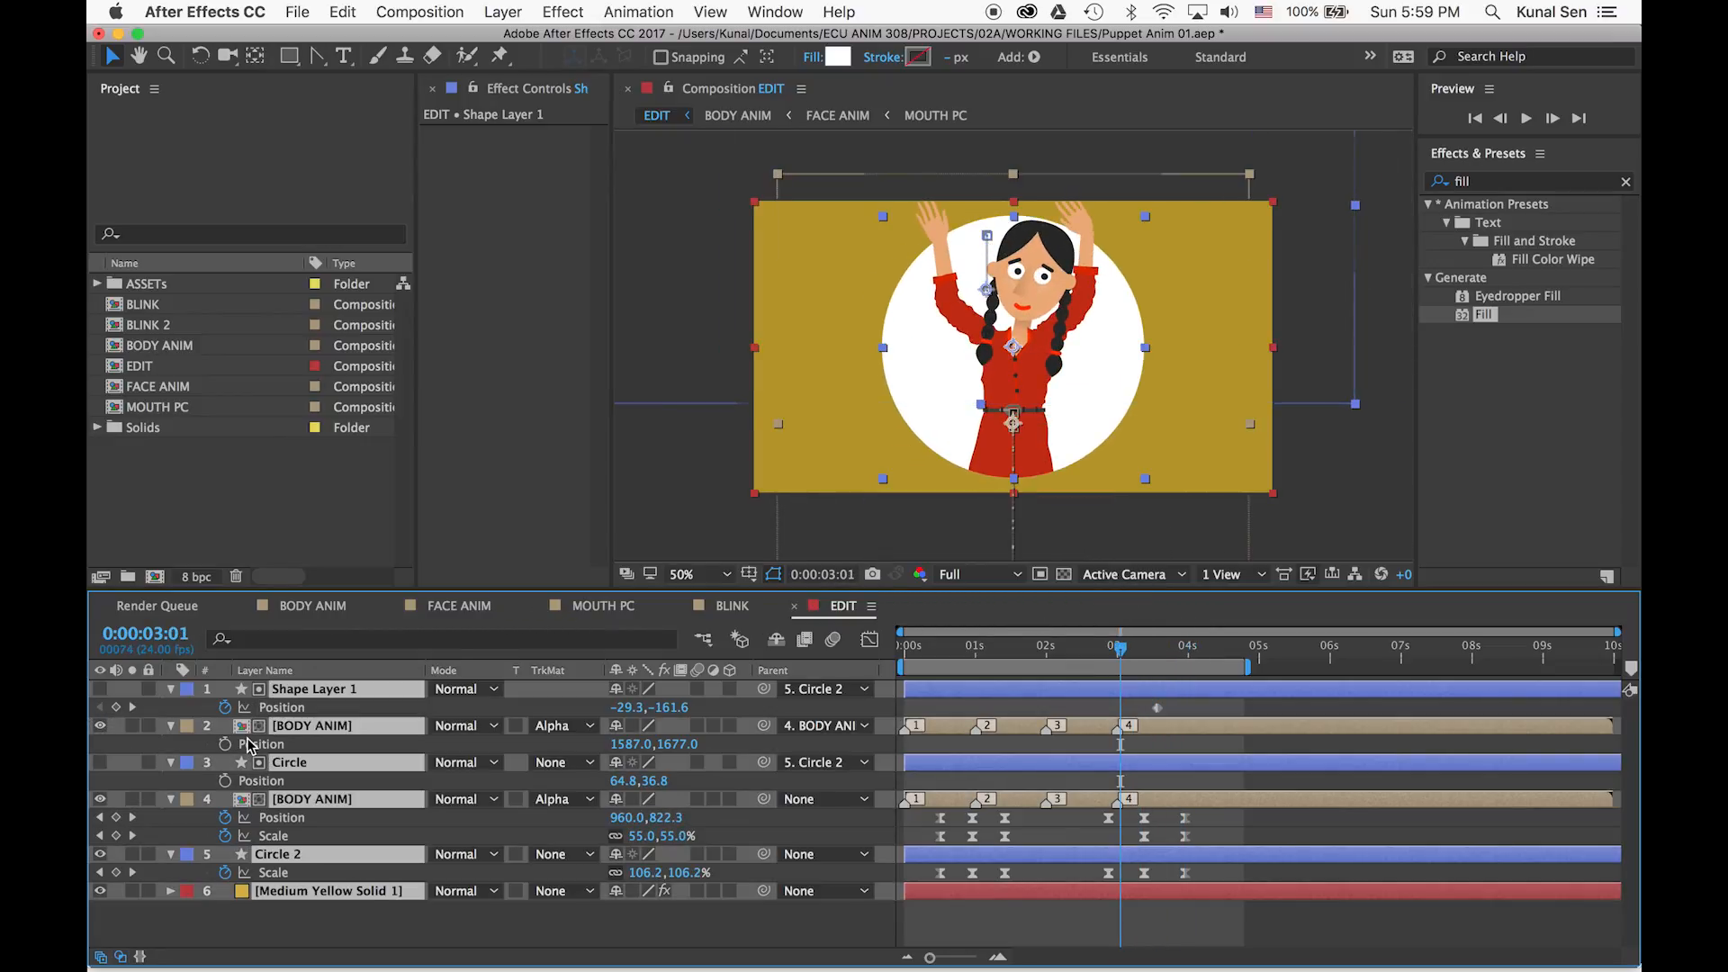
key(u)
click(311, 830)
Apply the Fill effect to Circle 2 and set its color to golden yellow FFC200
click(304, 780)
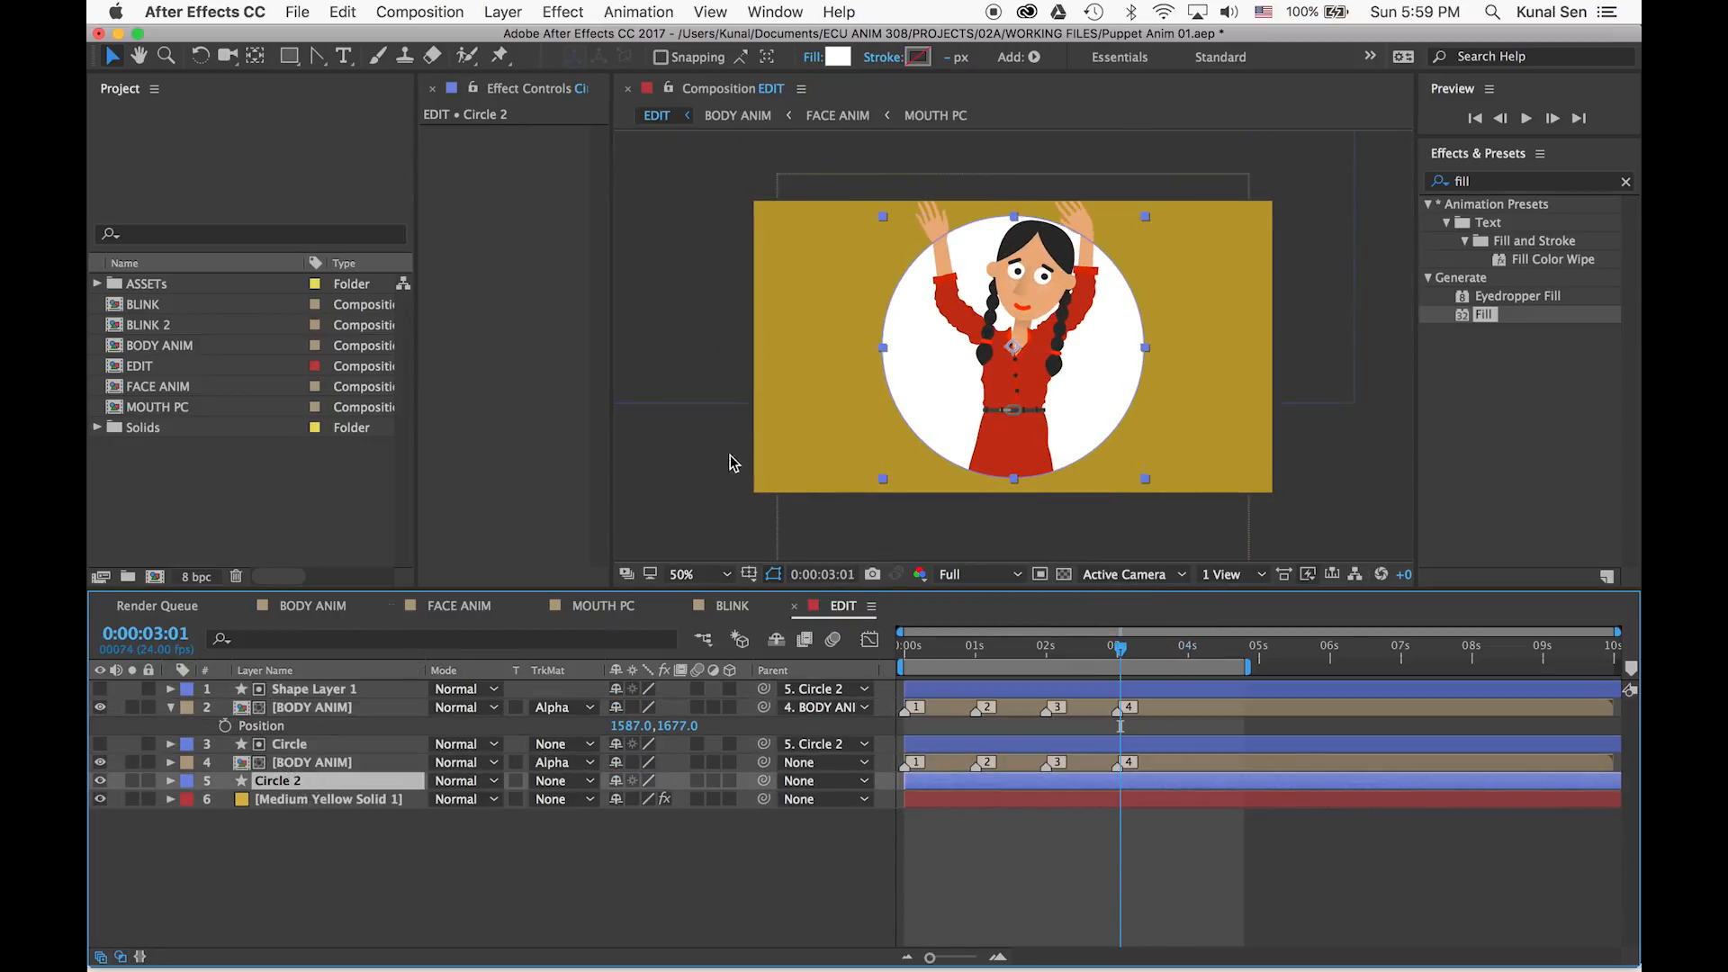
double_click(1467, 314)
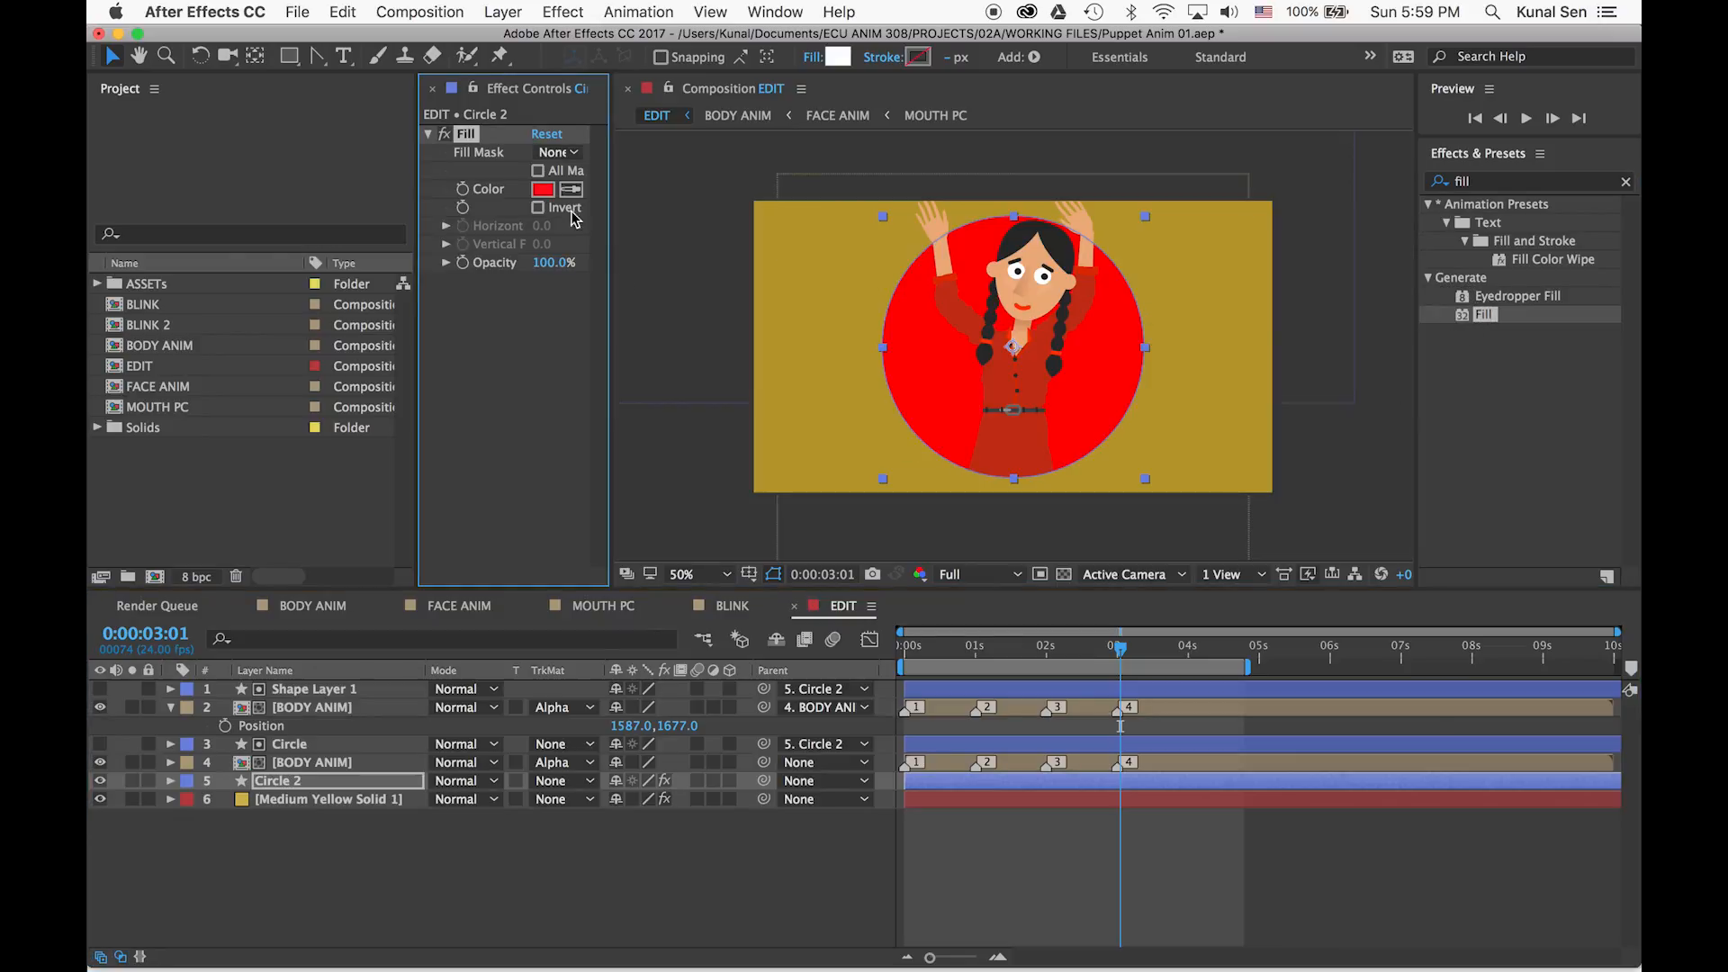
click(538, 171)
click(537, 171)
click(543, 189)
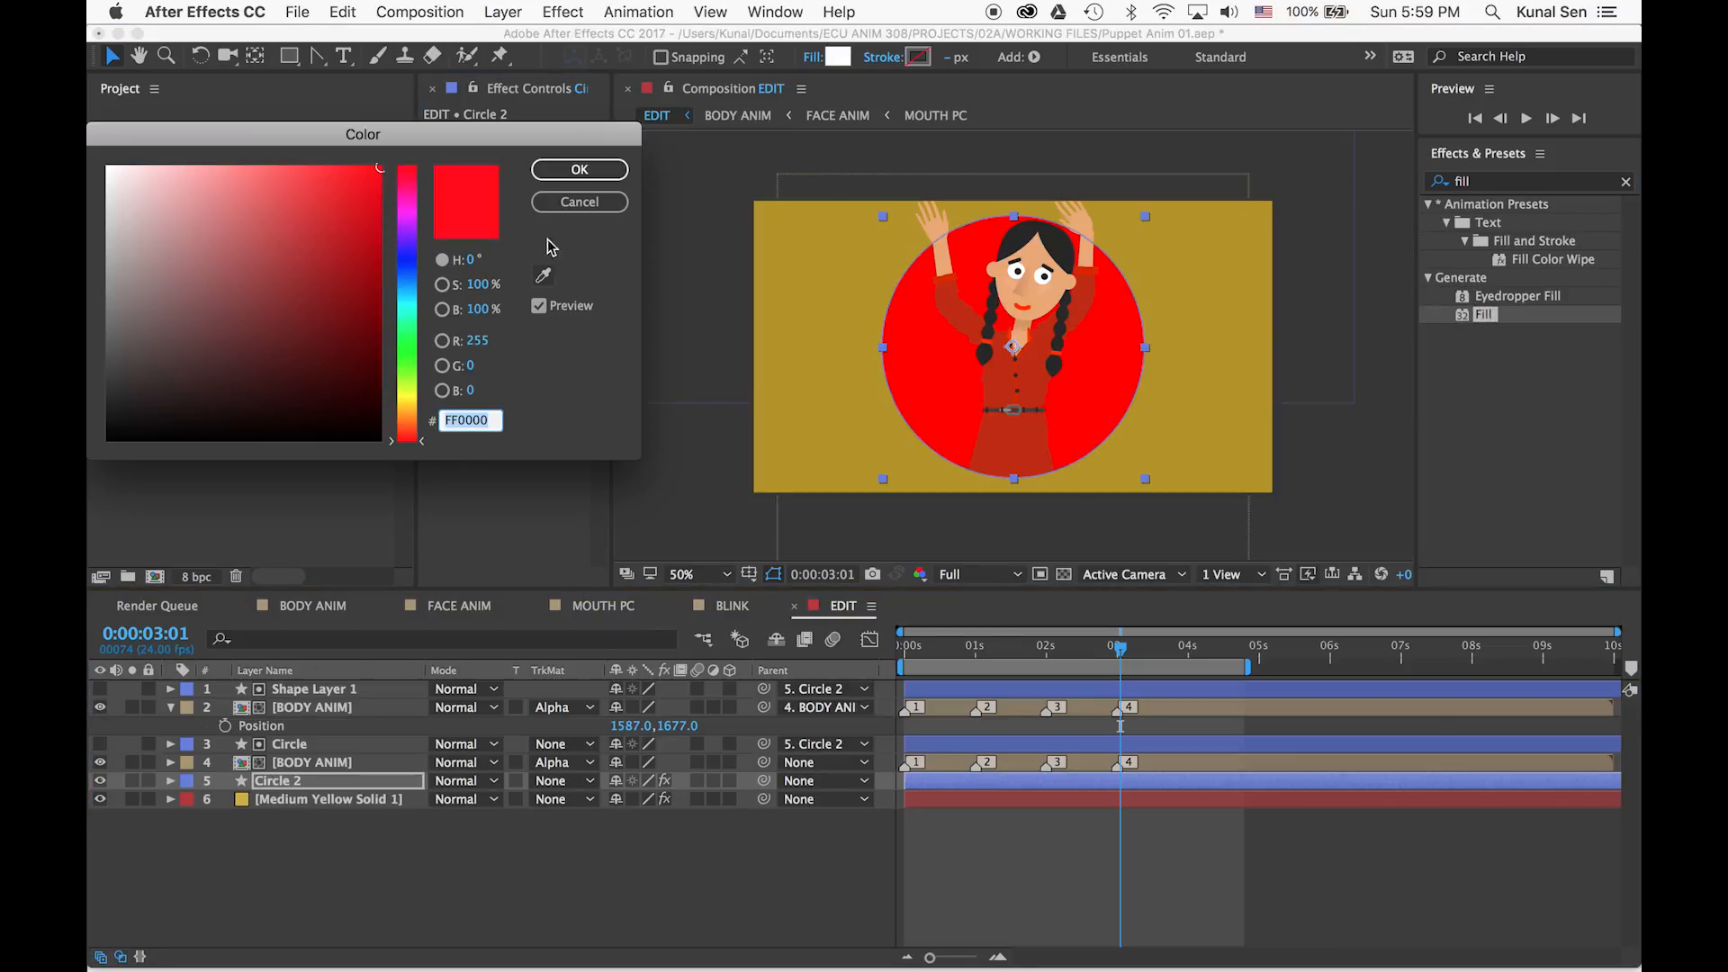
click(410, 402)
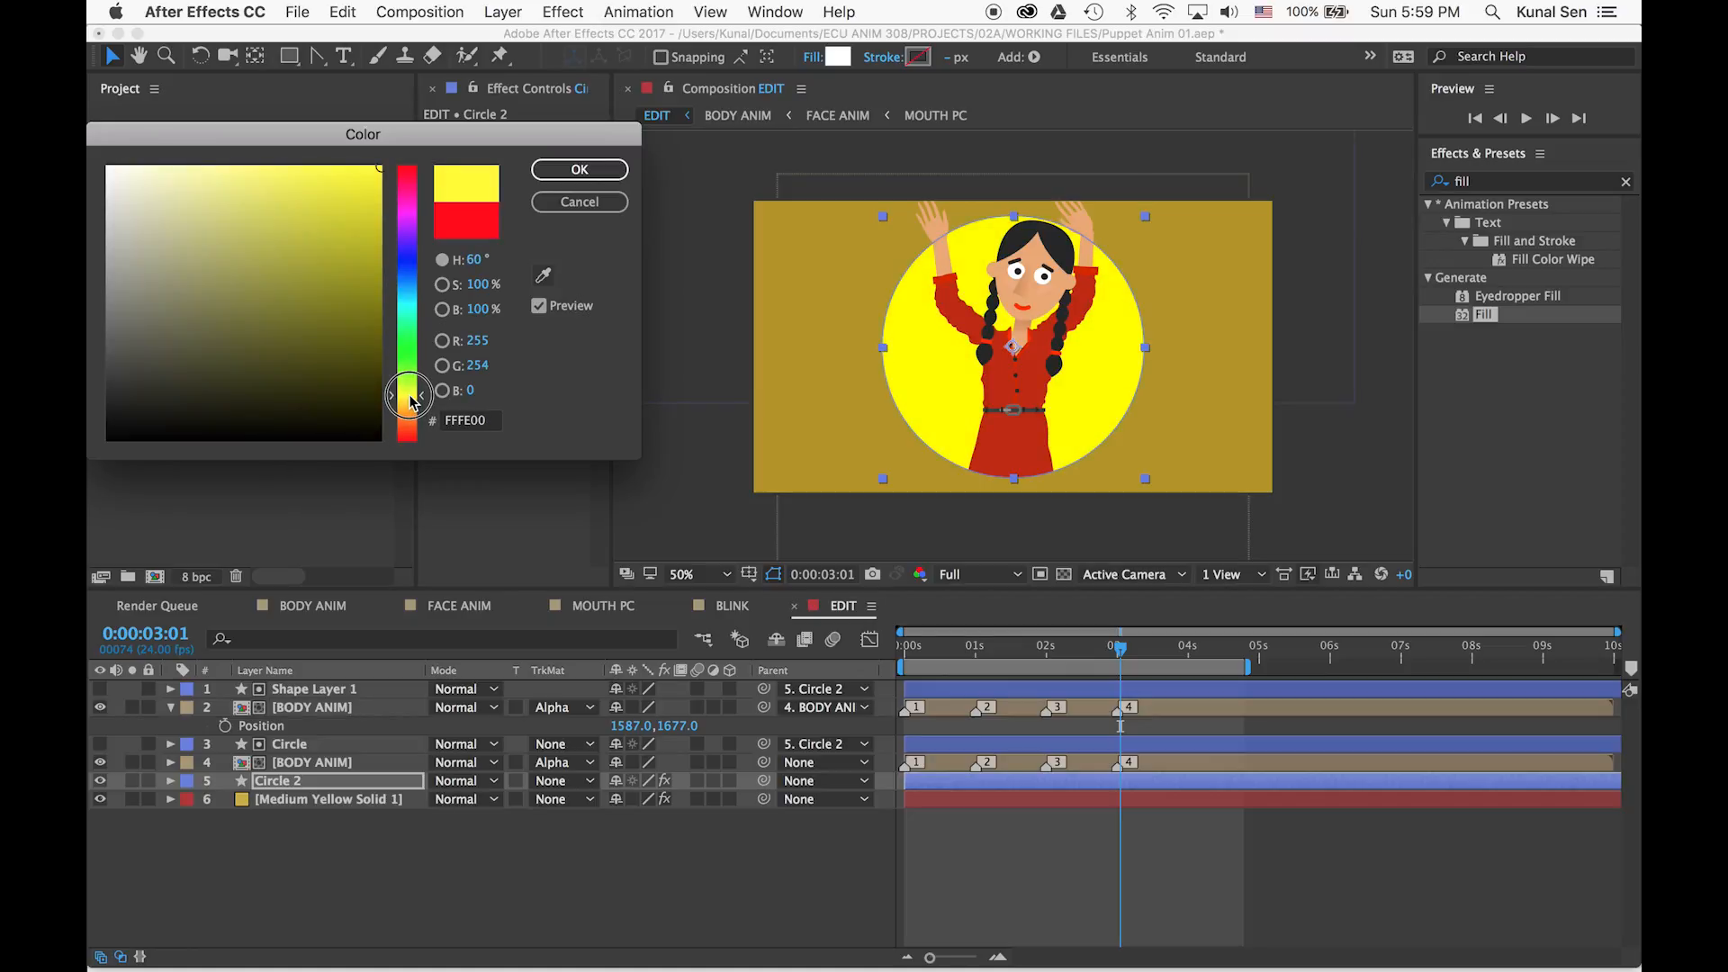
drag(410, 403, 412, 412)
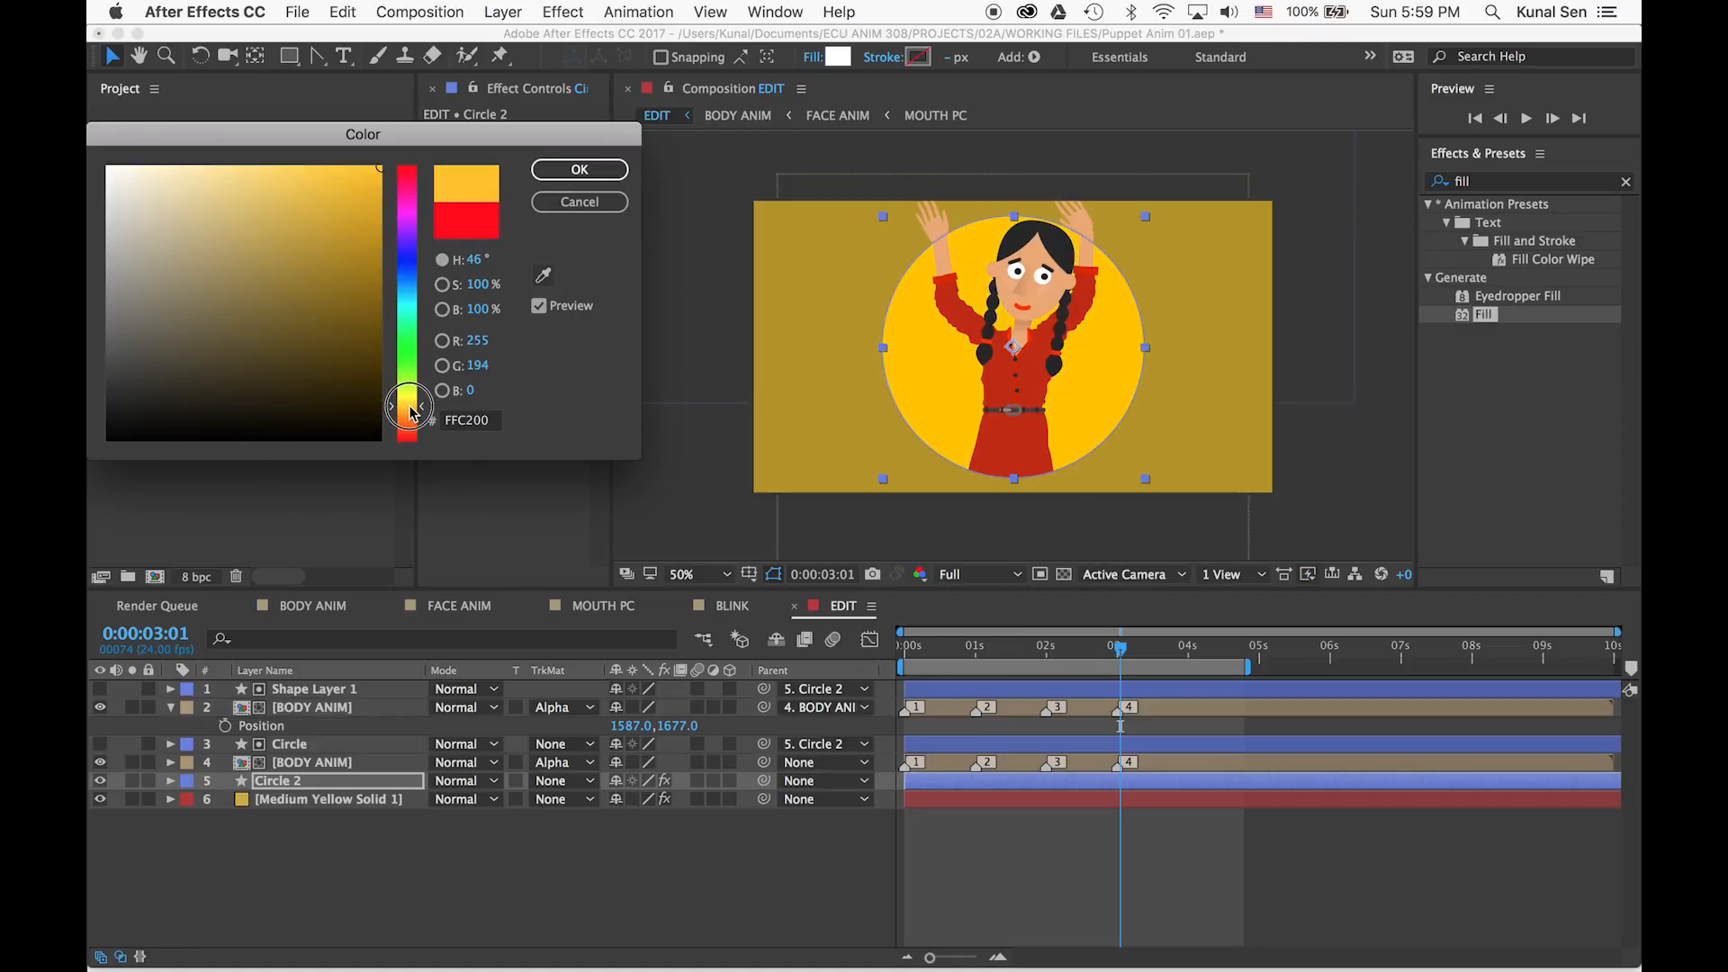
click(566, 171)
Change the Fill color of the Medium Yellow Solid 1 background layer to dark gray 2C2C2C
click(265, 819)
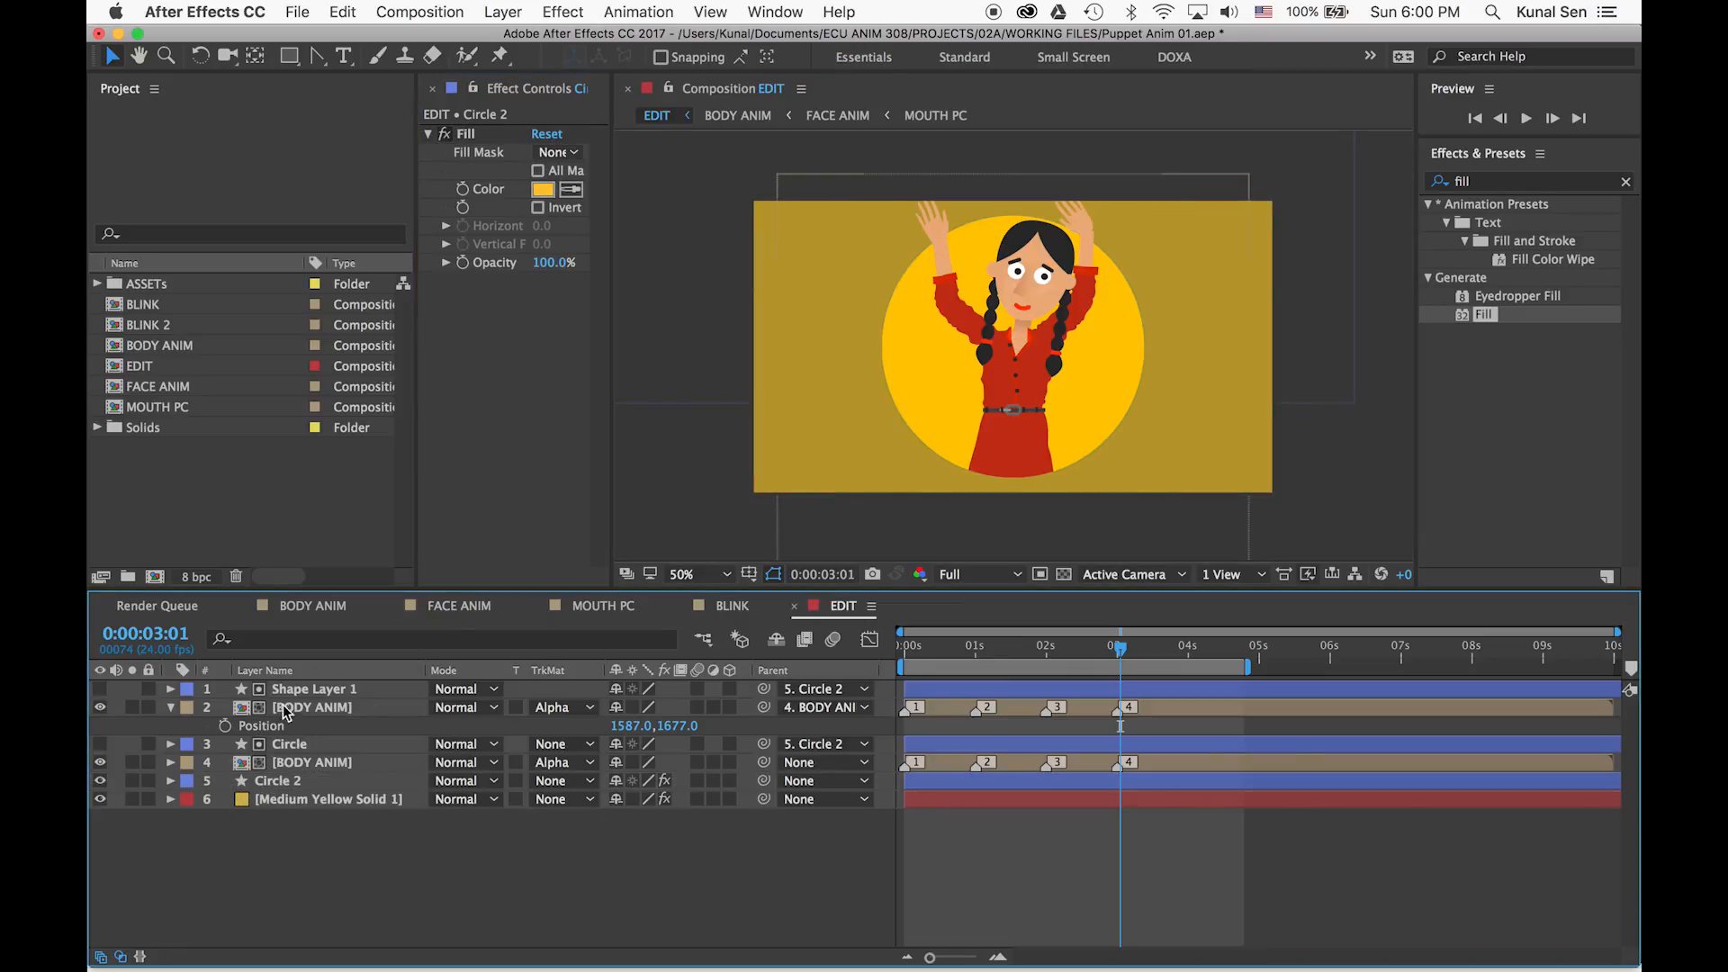
click(299, 800)
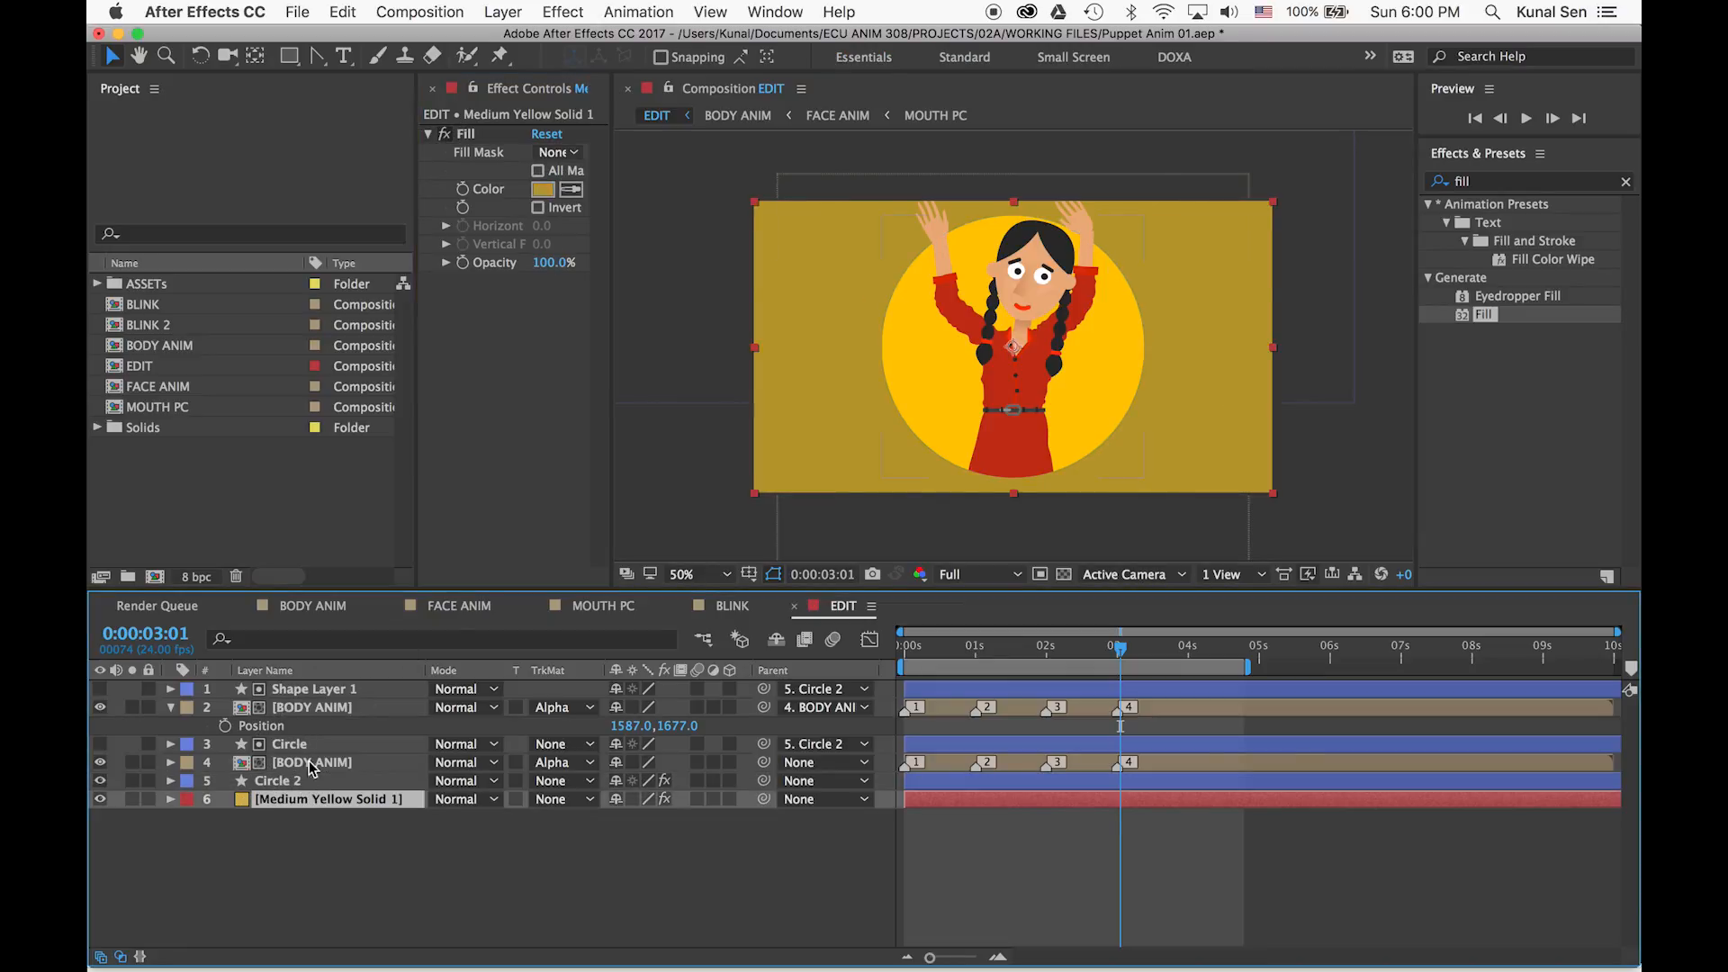
click(540, 198)
drag(315, 261, 100, 393)
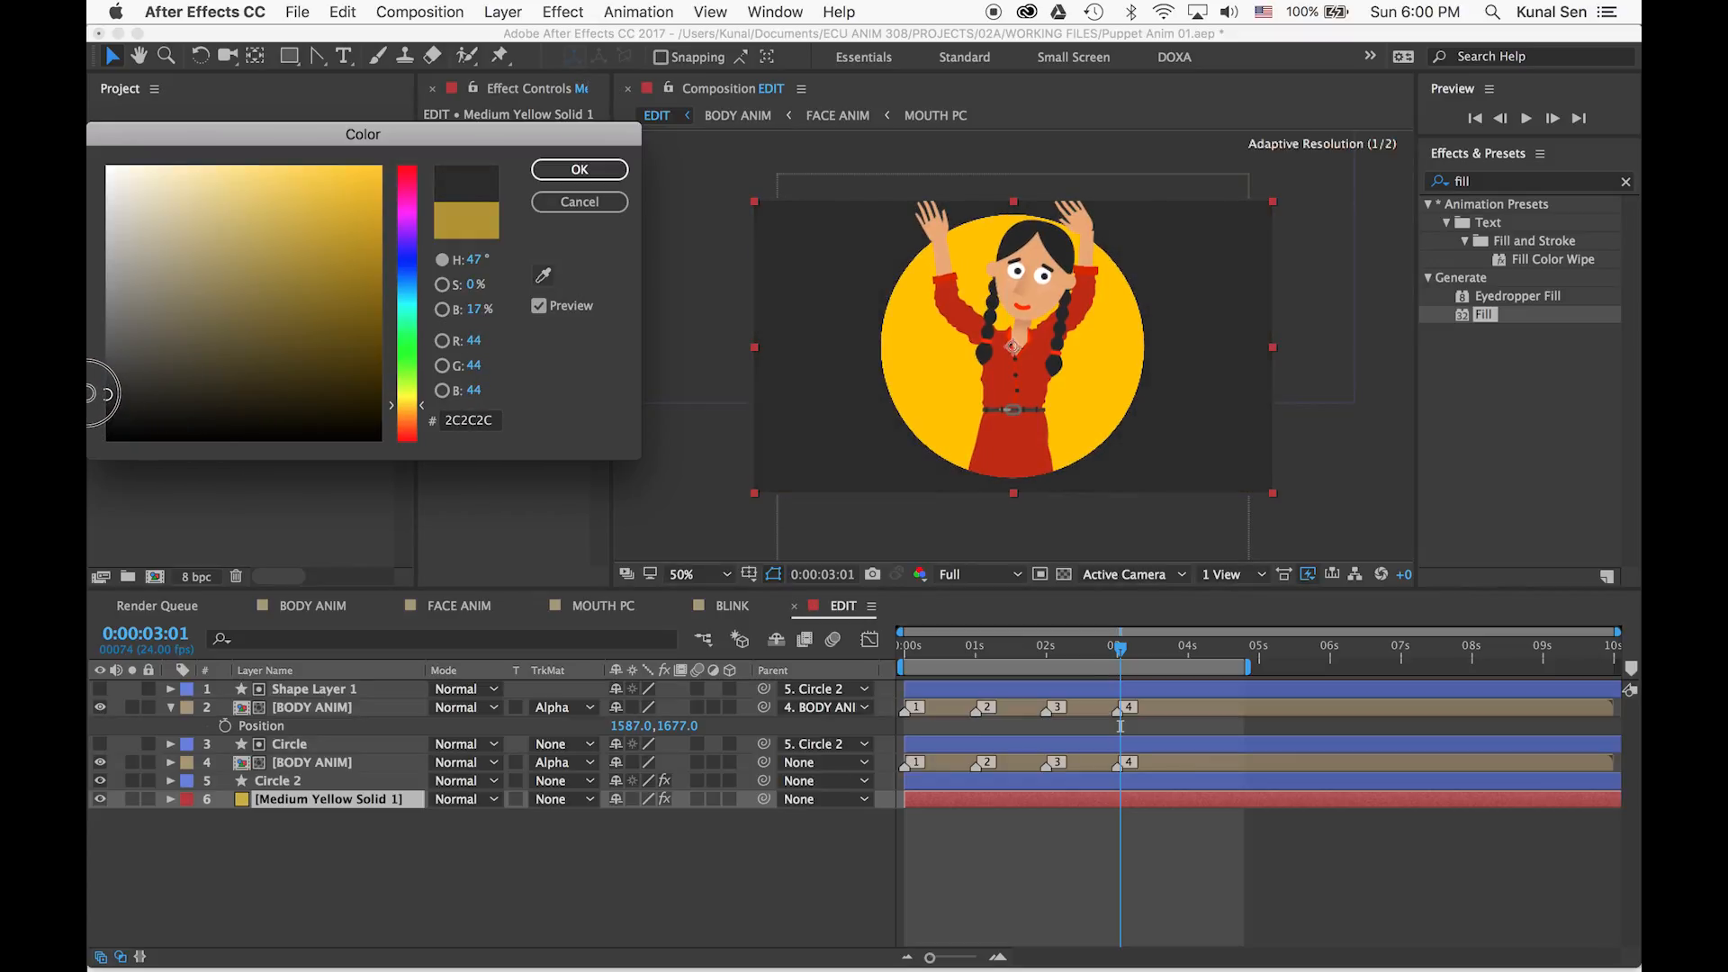
click(574, 171)
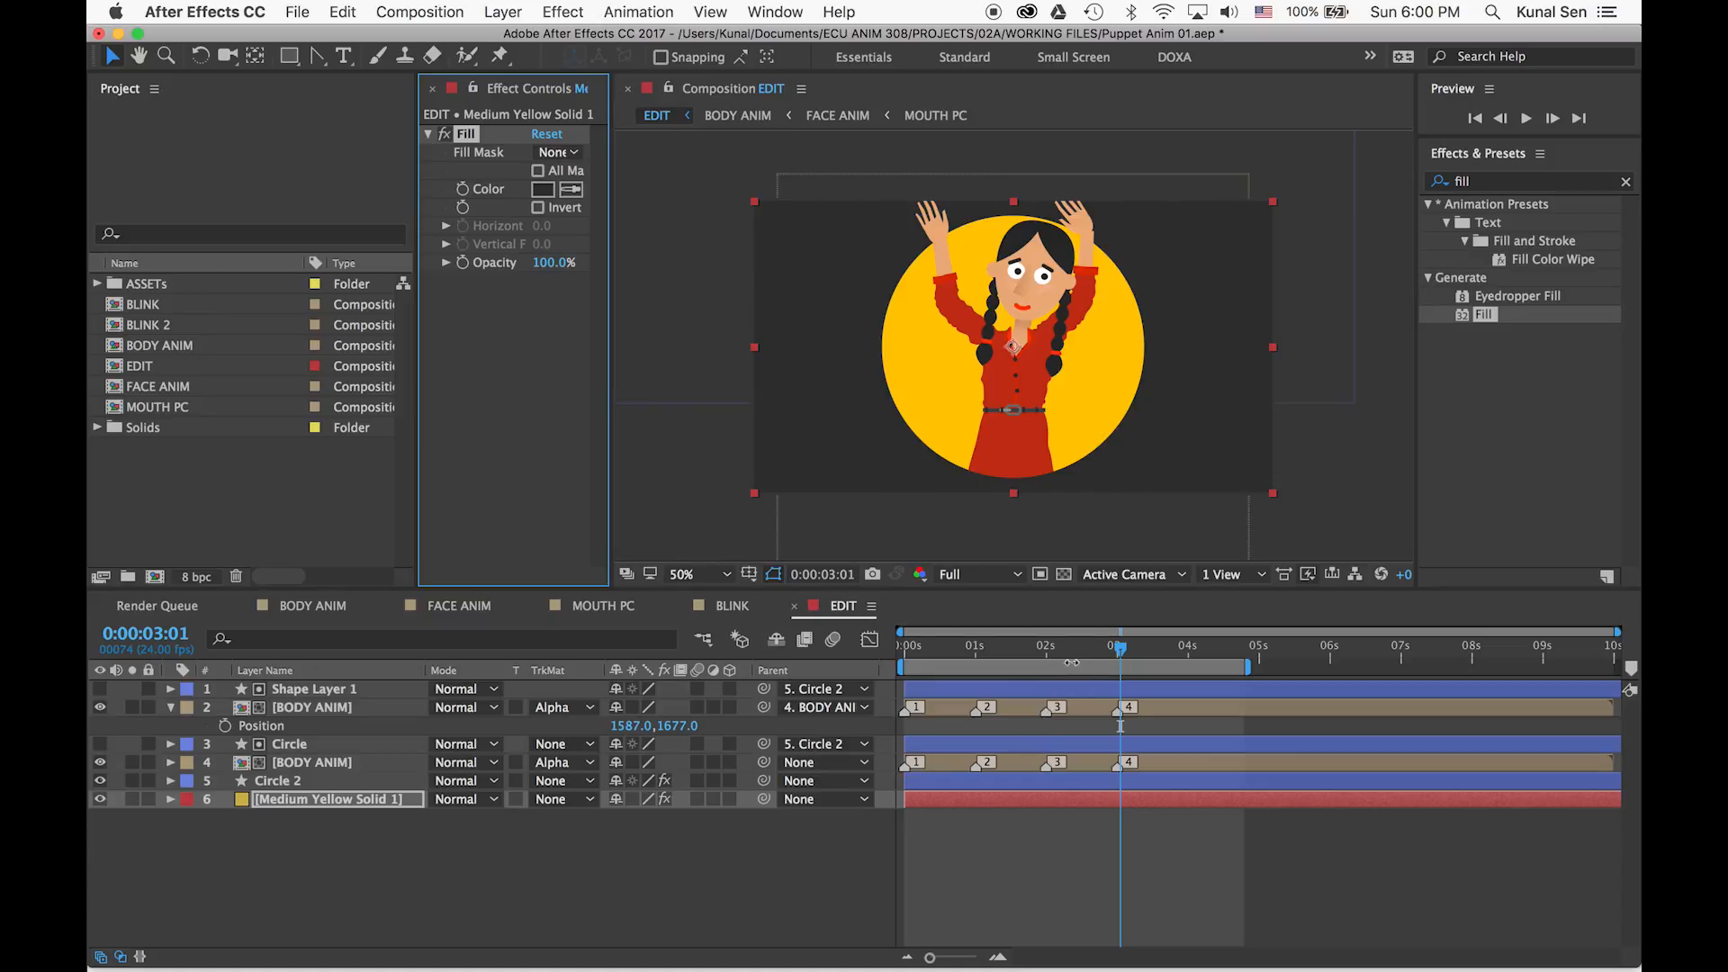
Preview the EDIT animation from the first frame with the new background color
drag(1120, 646, 898, 646)
key(space)
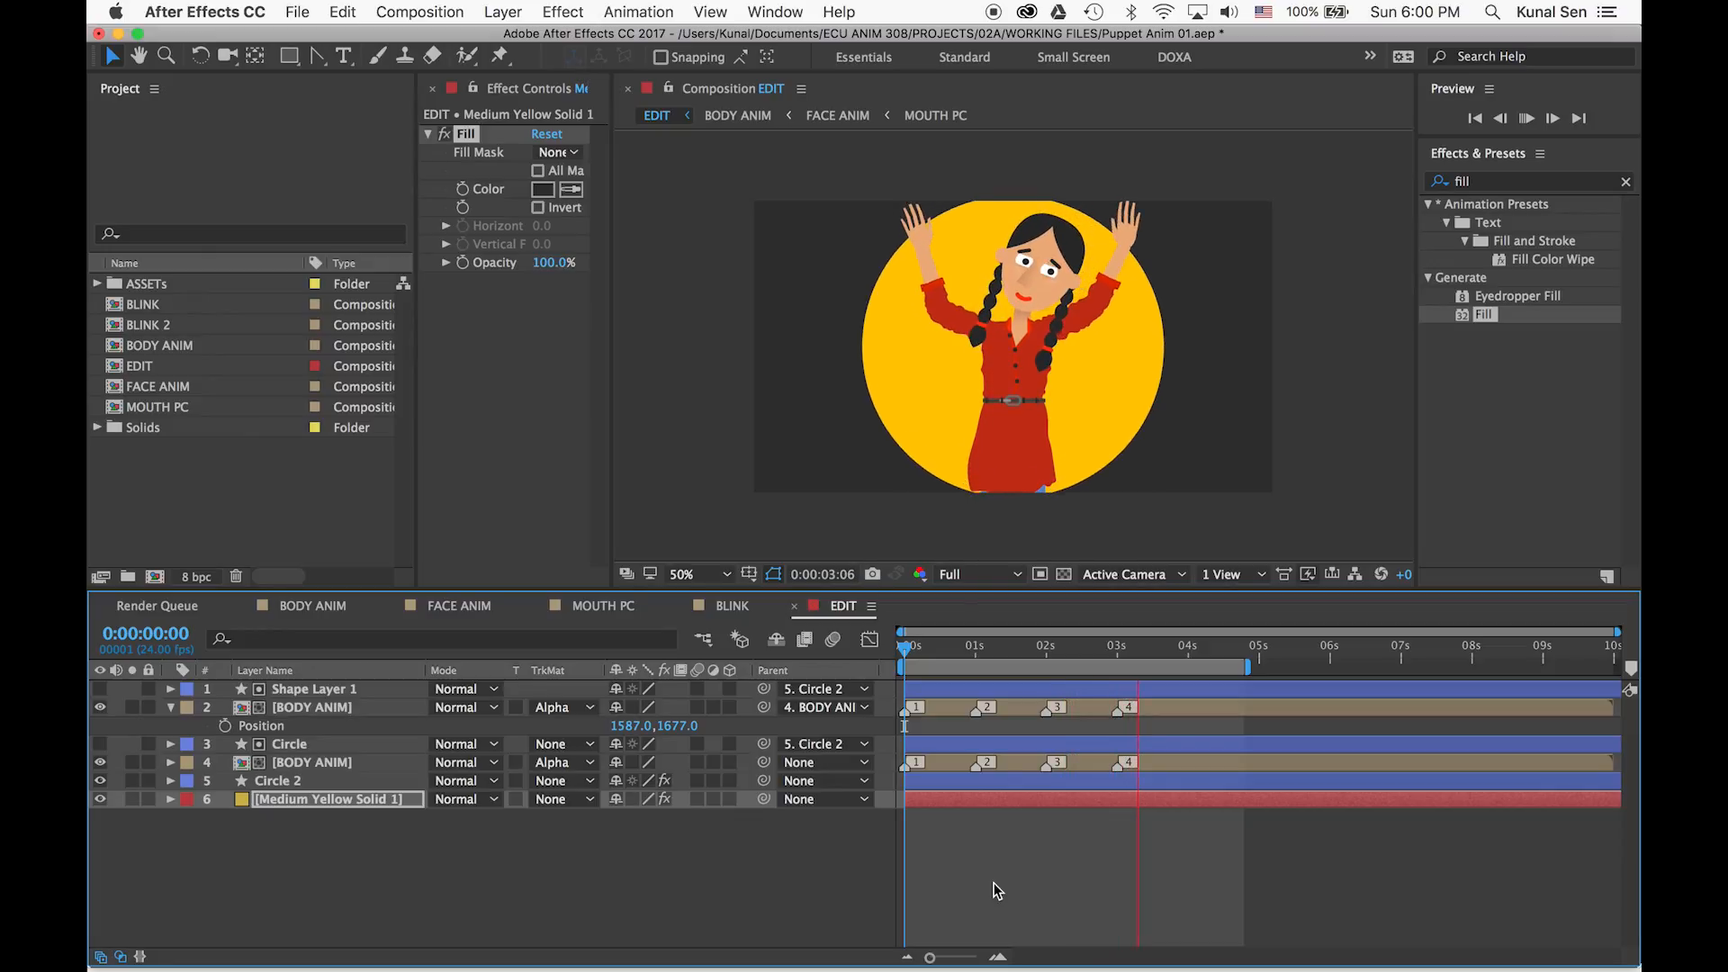
key(space)
Open the MOUTH PC composition, switch to the face artwork in Illustrator, and show and select the Mouth 3 layer
click(603, 605)
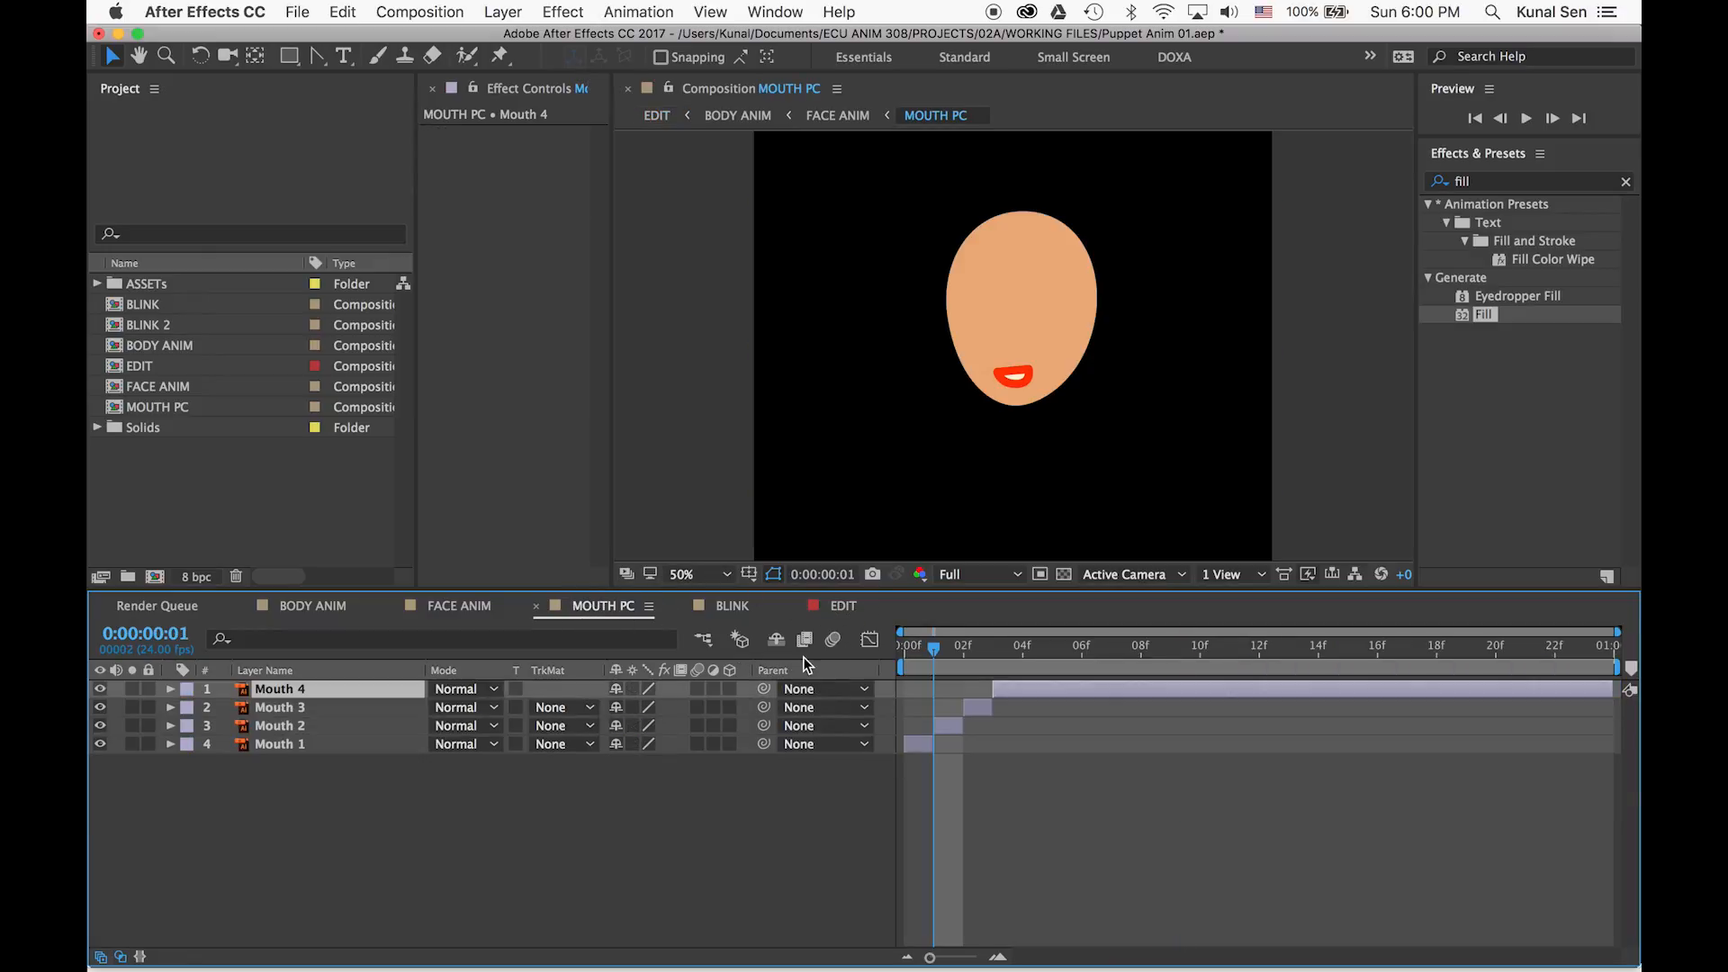
key(super+Tab)
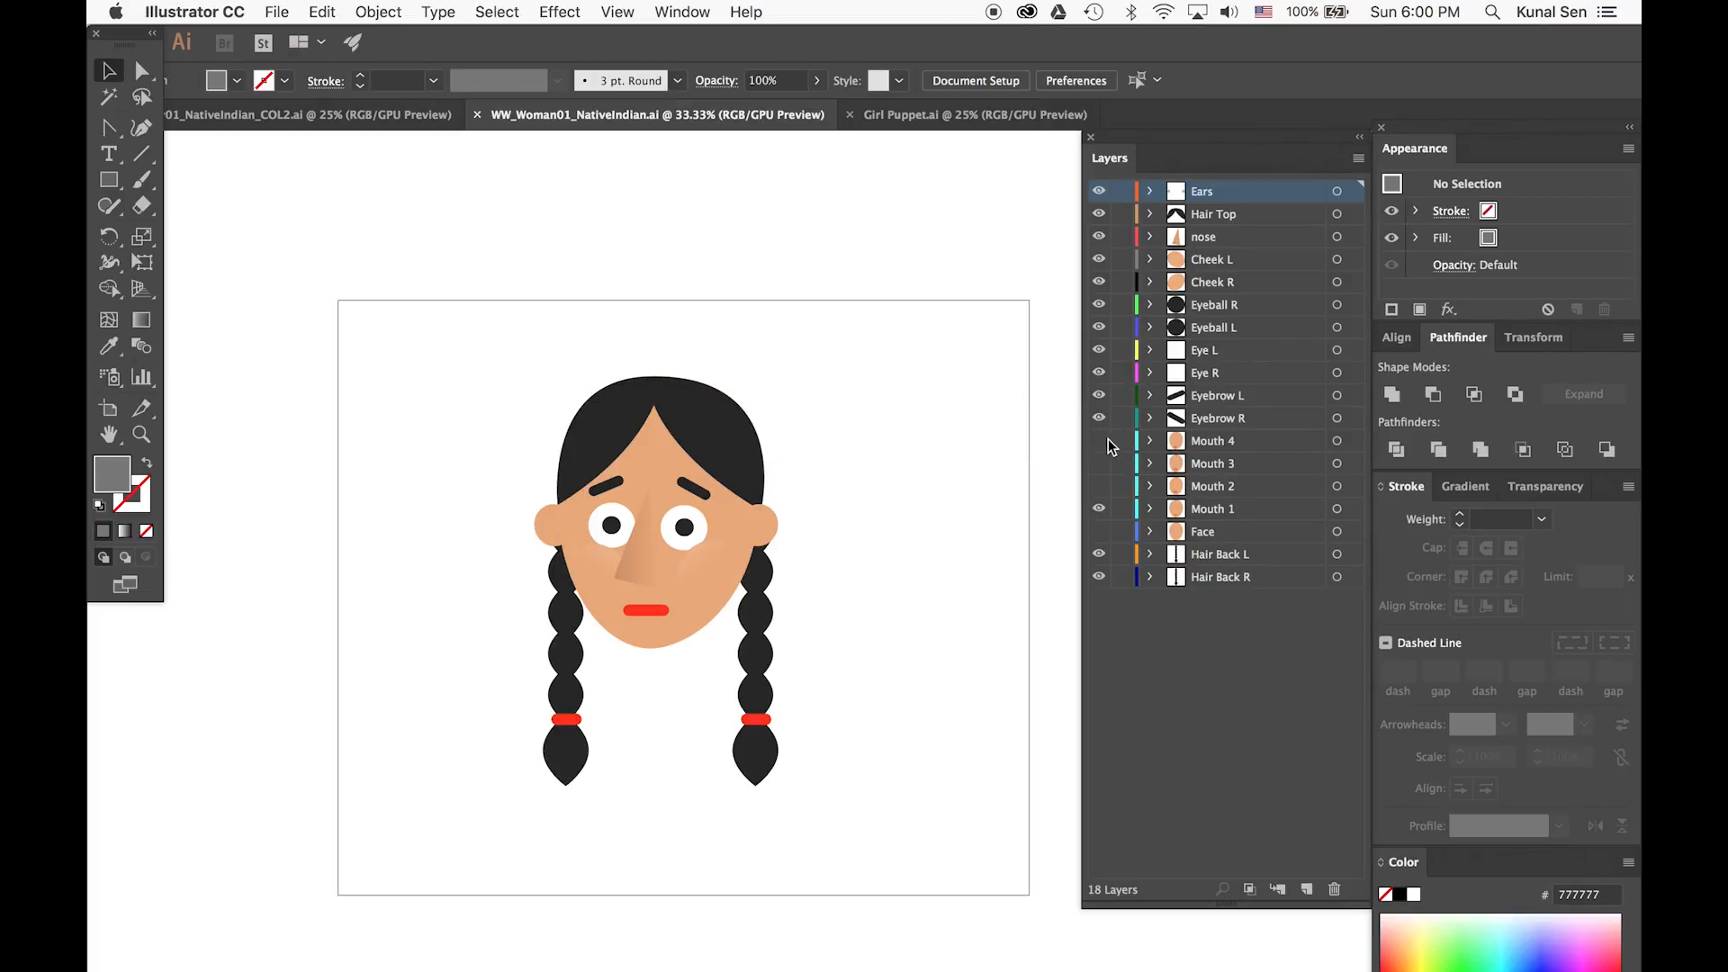
click(1099, 463)
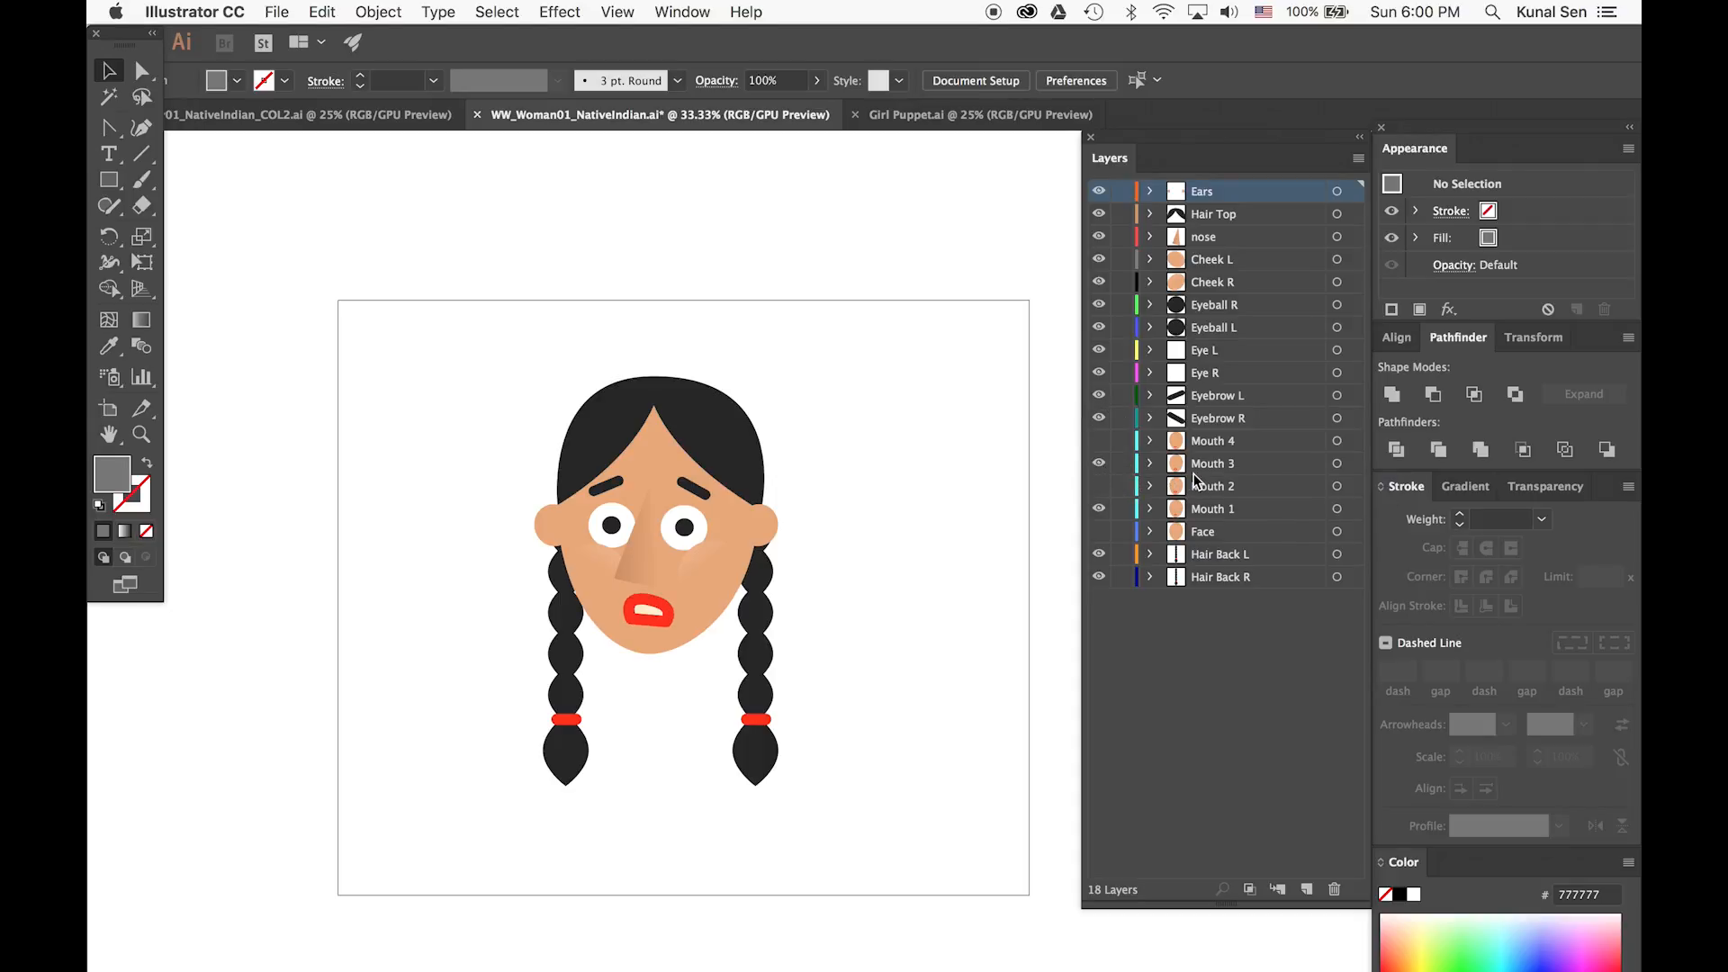
click(1228, 463)
click(1337, 463)
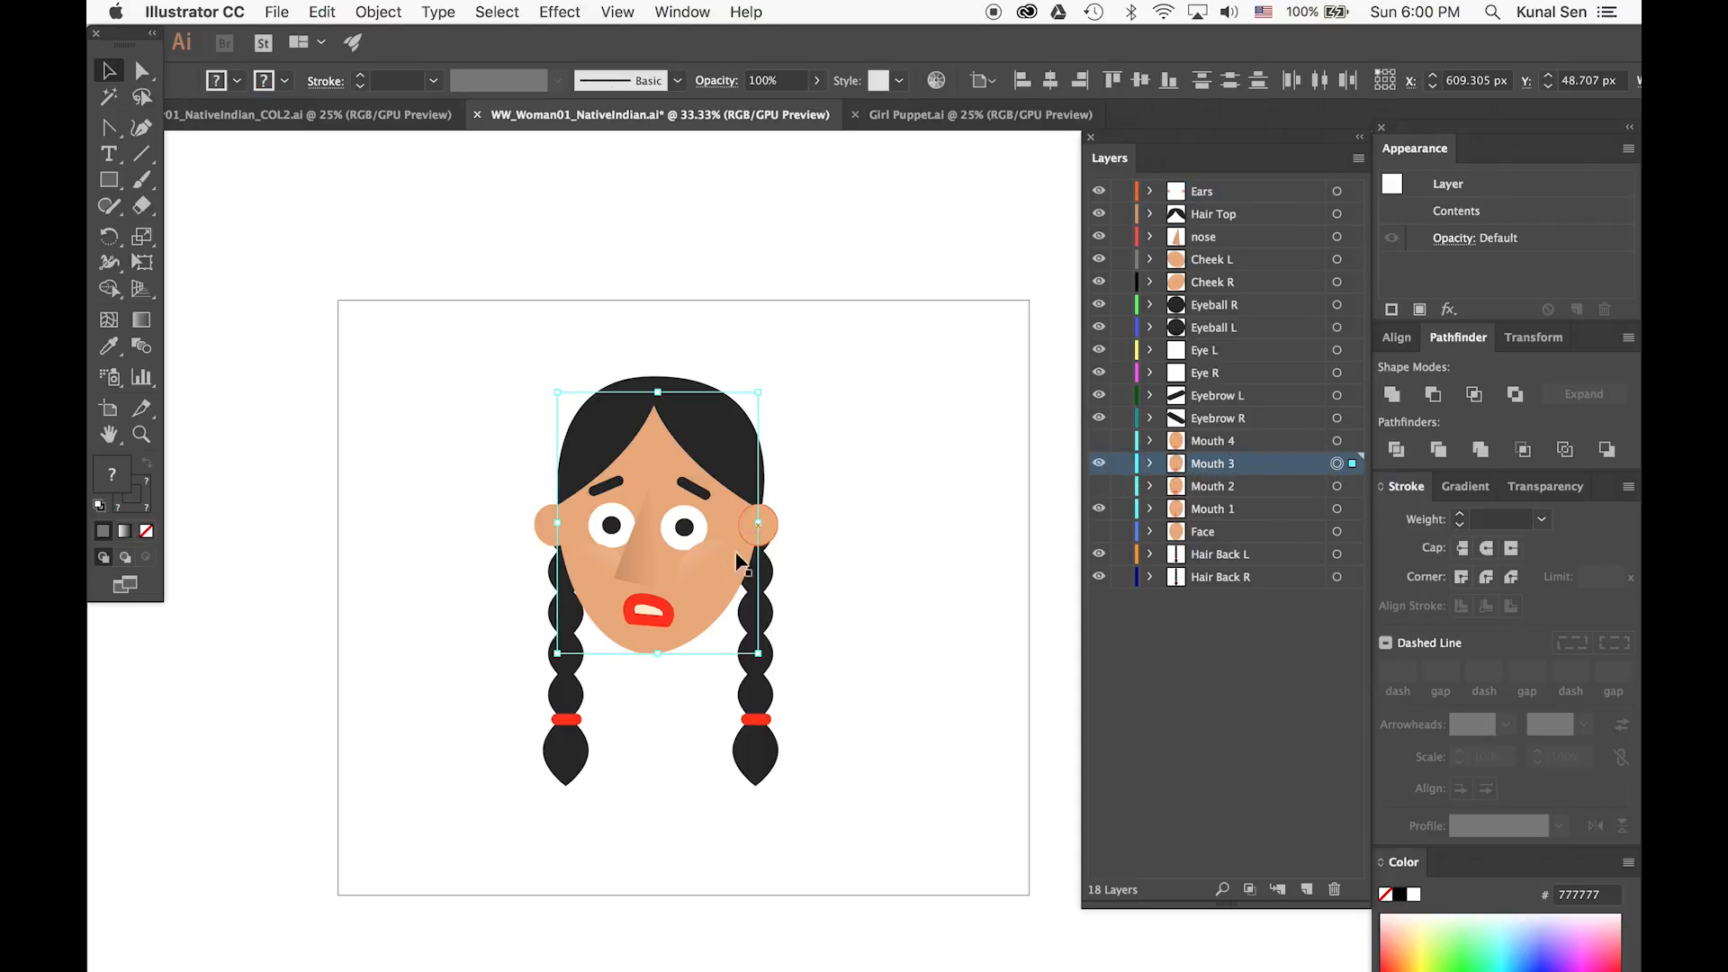
Rotate the red mouth path on the Mouth 3 layer roughly half a turn and save the artwork
click(662, 619)
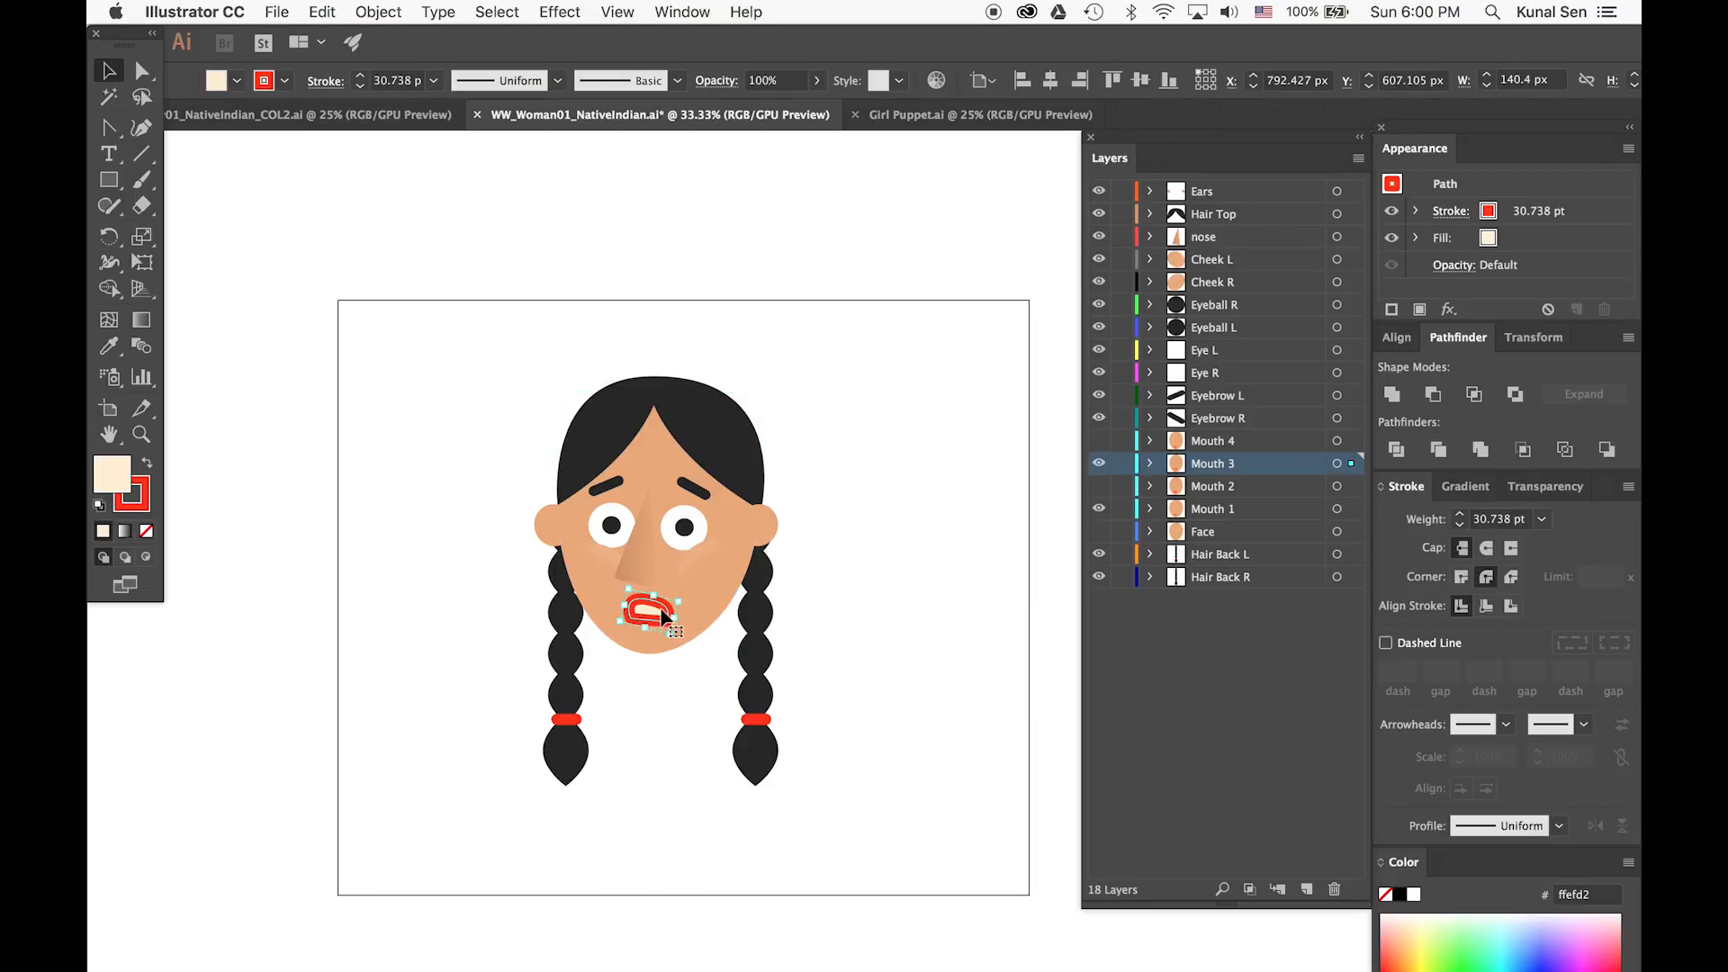
drag(690, 601, 611, 635)
click(635, 713)
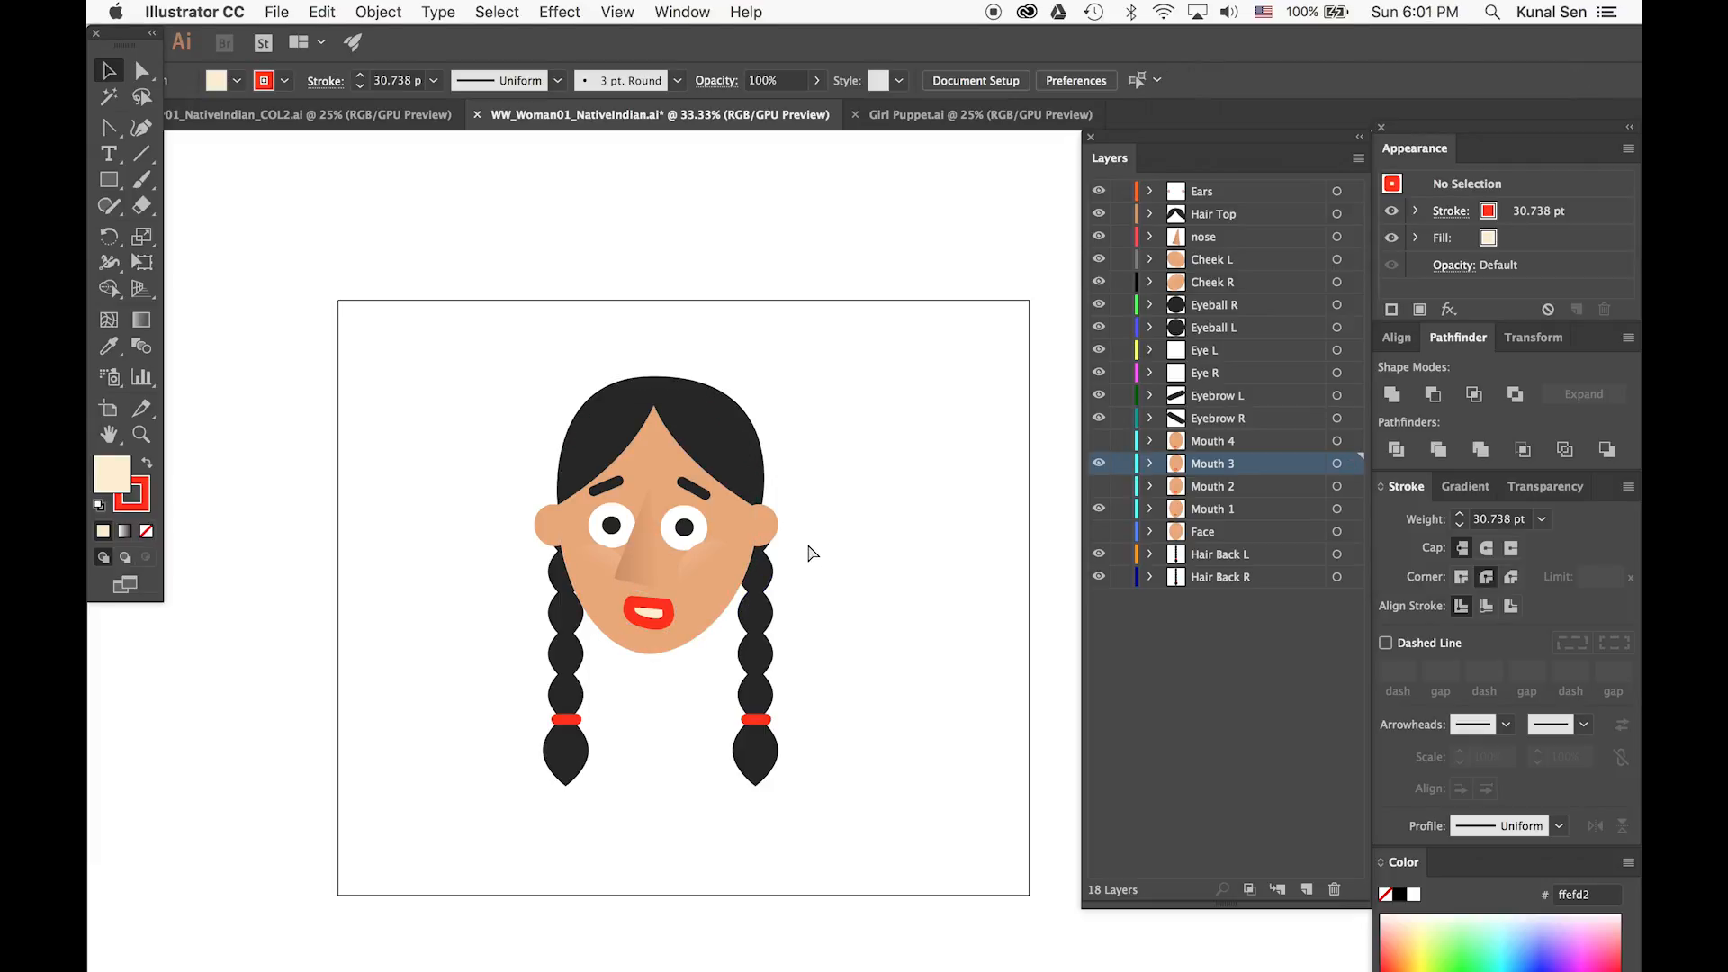
key(super+s)
Switch back to After Effects and compare the Mouth 3 and Mouth 2 frames in the MOUTH PC composition
key(super+Tab)
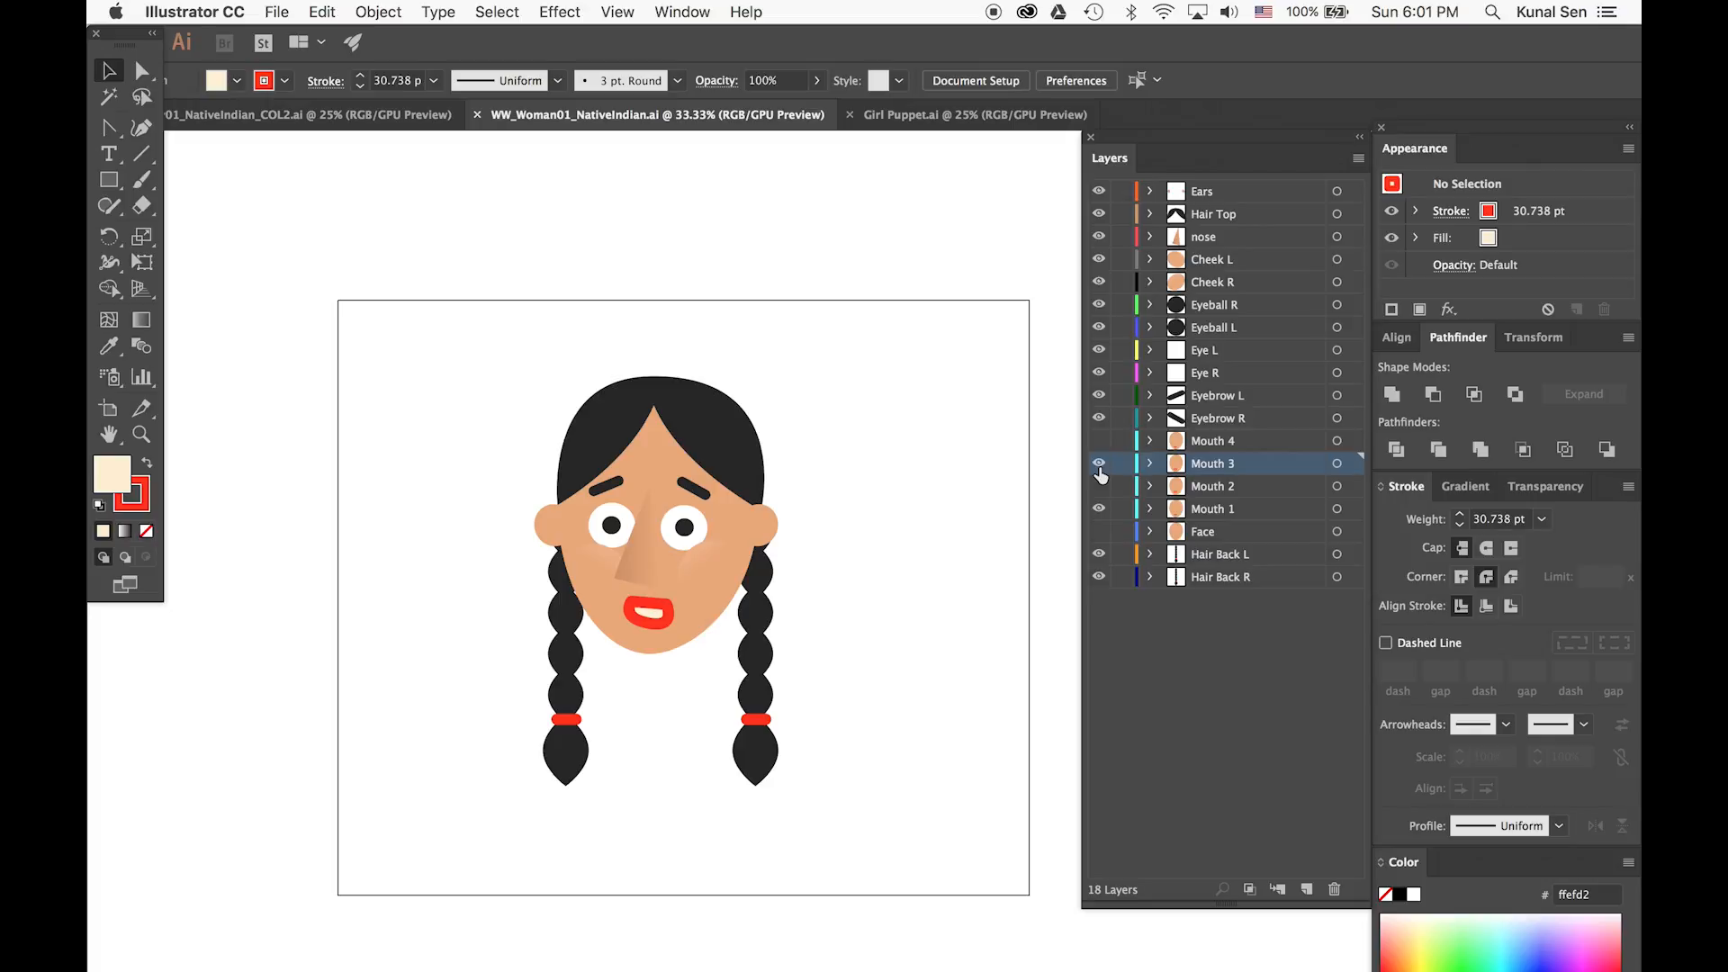
key(super+Tab)
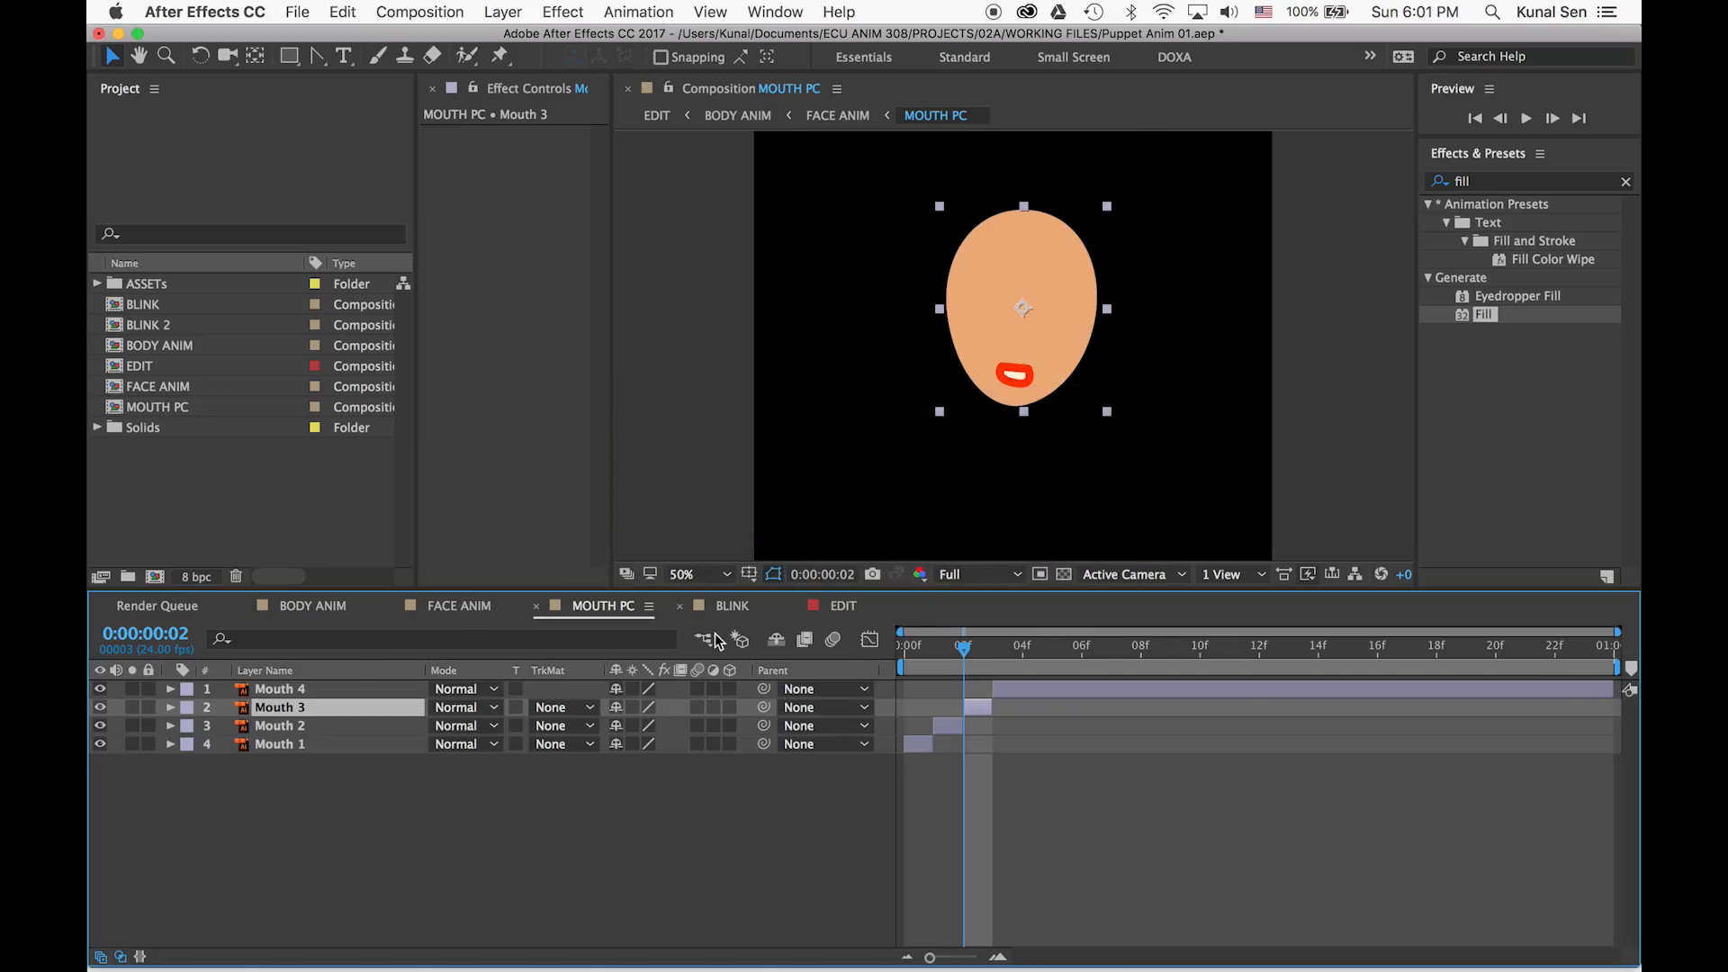
drag(970, 653, 934, 653)
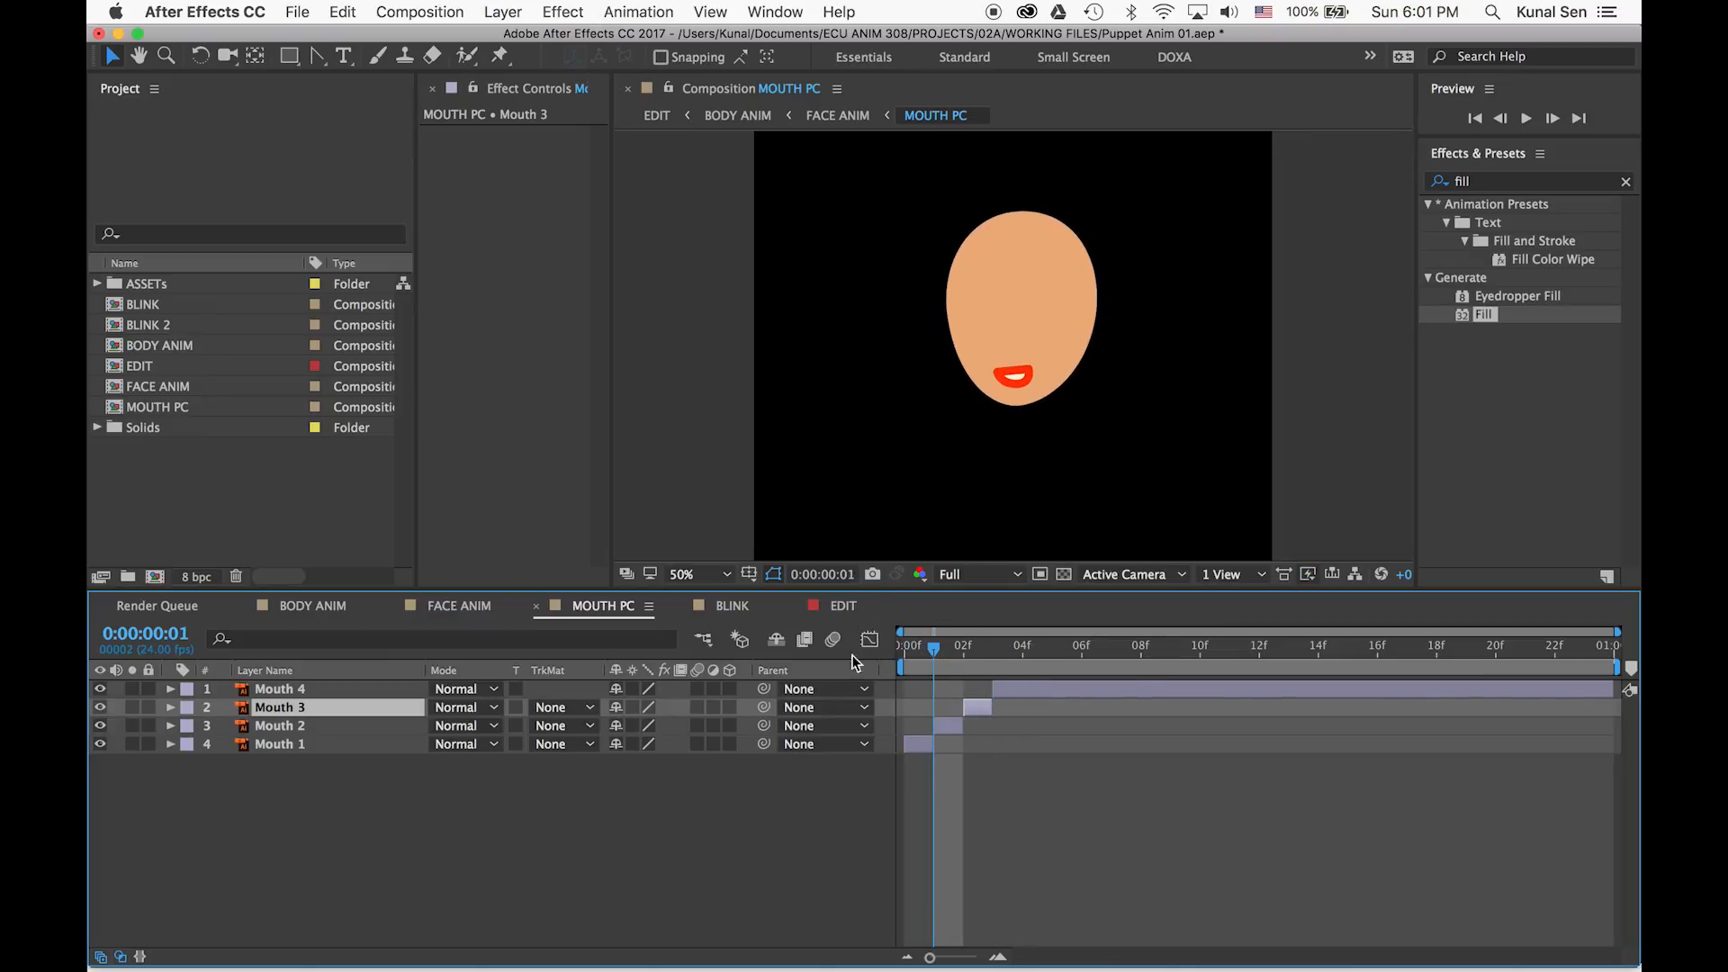
Return to the EDIT composition, play and scrub the animation to check the updated mouth, and deselect the background layer
click(843, 607)
drag(908, 647, 889, 641)
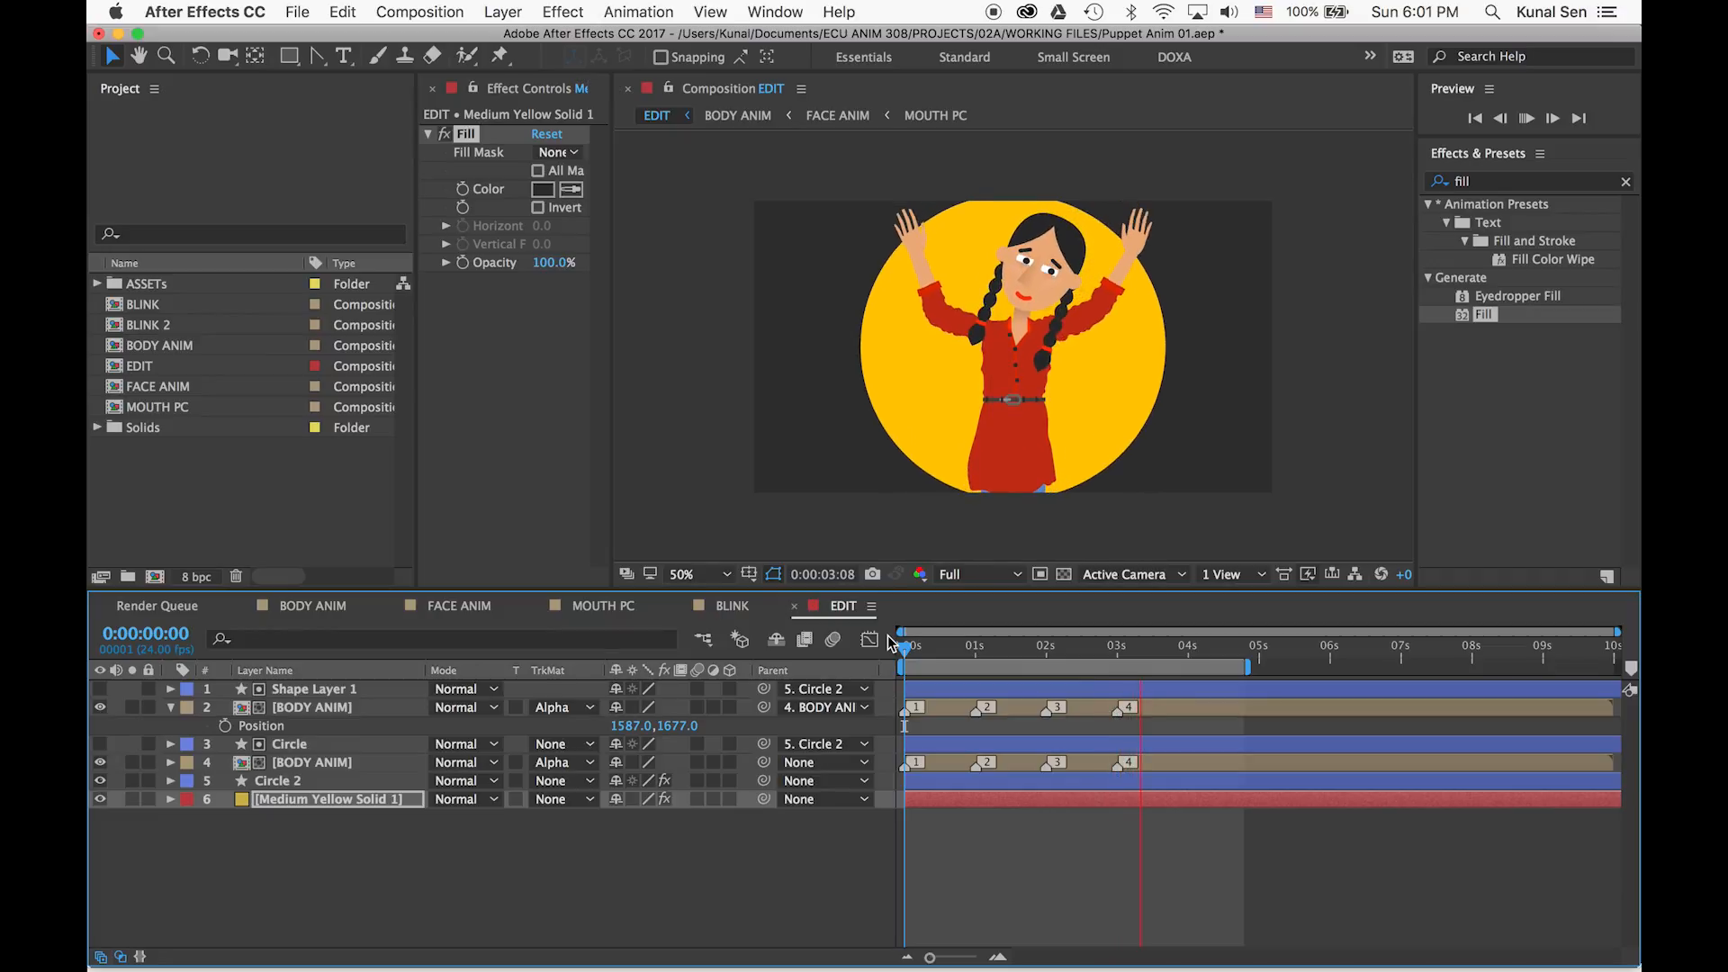
key(Page_Up)
drag(923, 663, 1100, 660)
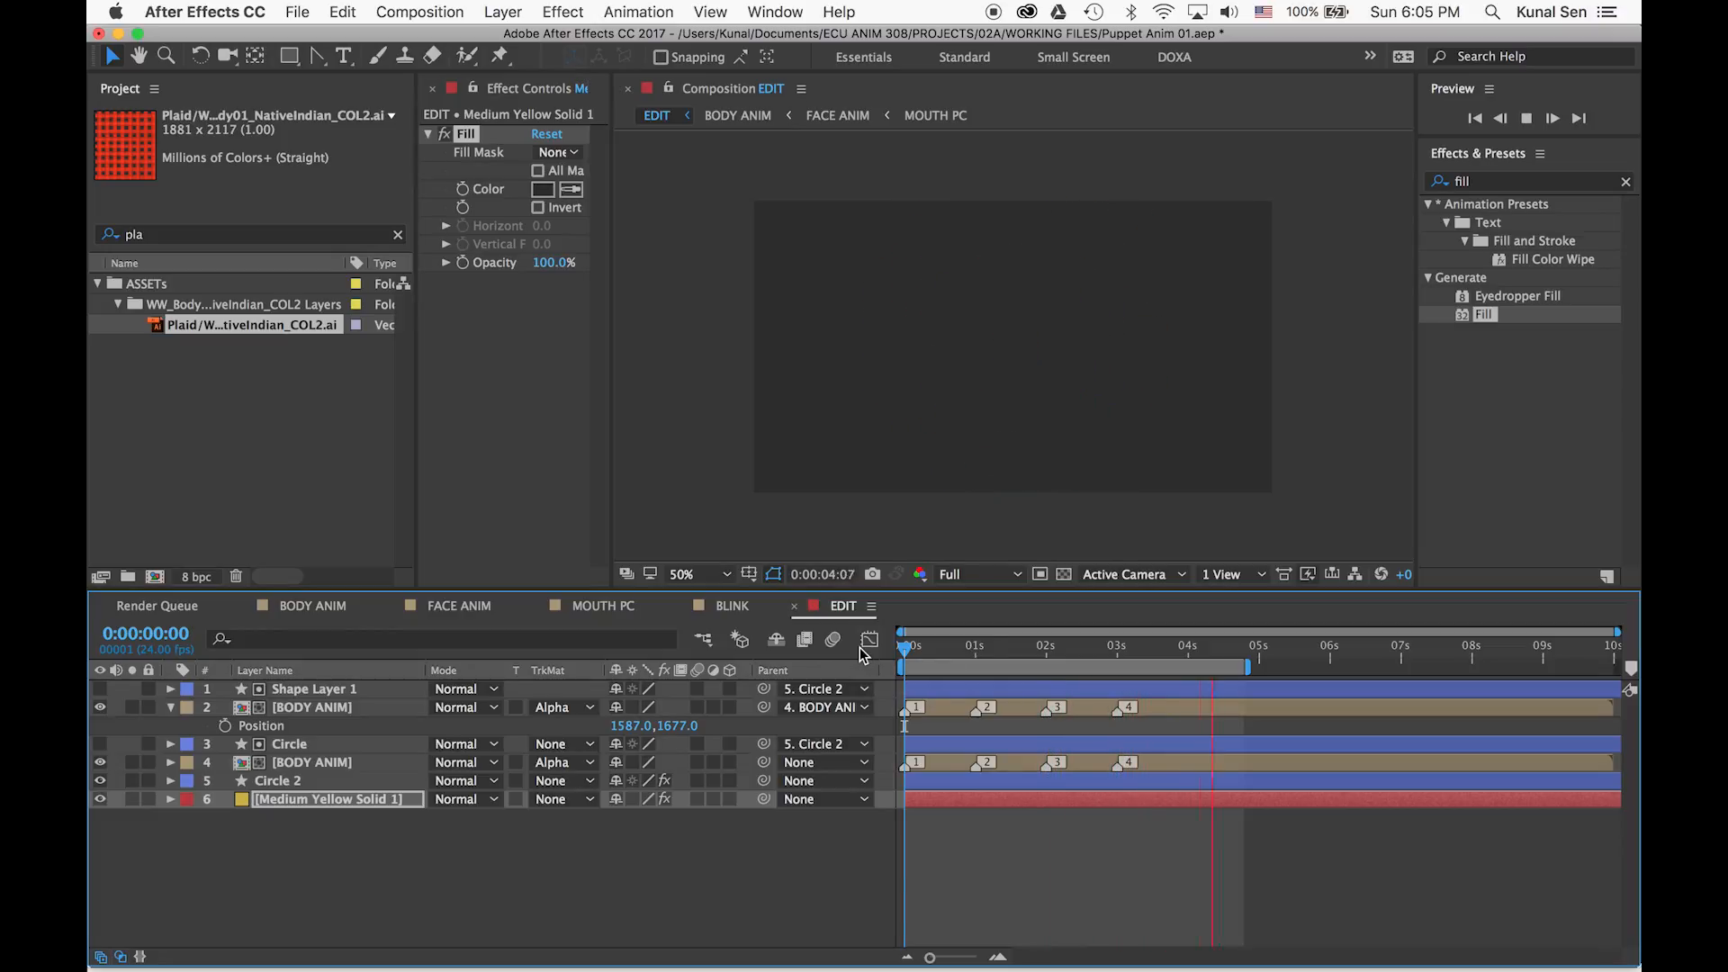
key(space)
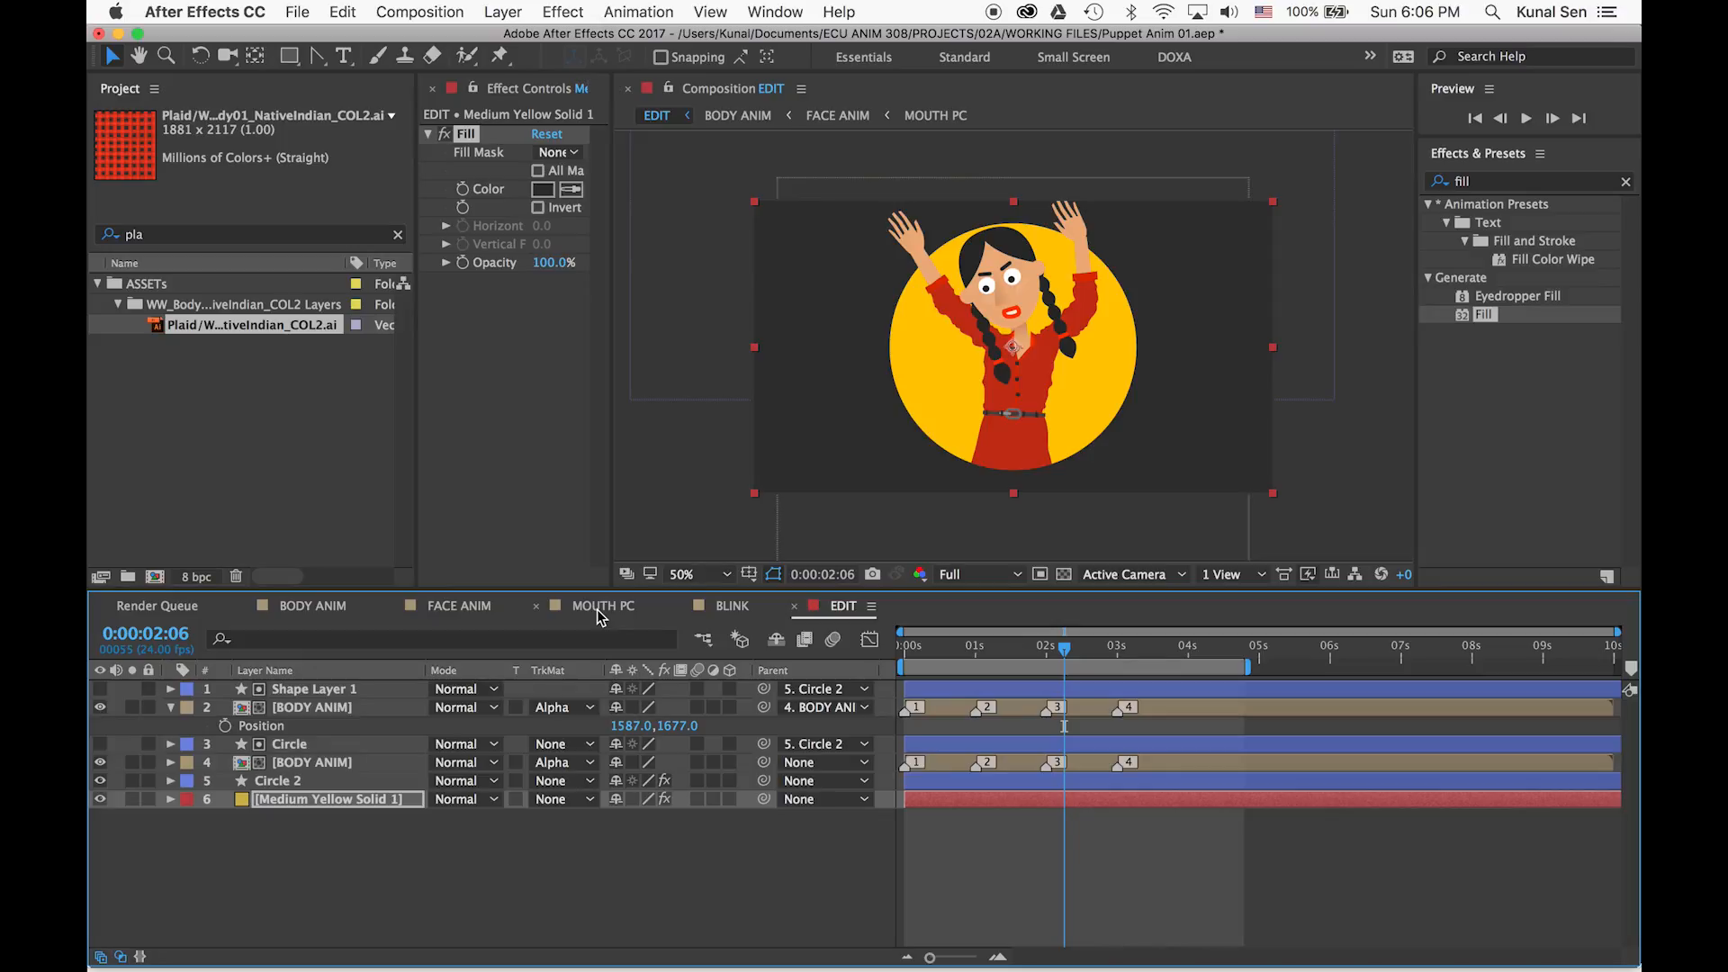
click(436, 823)
key(space)
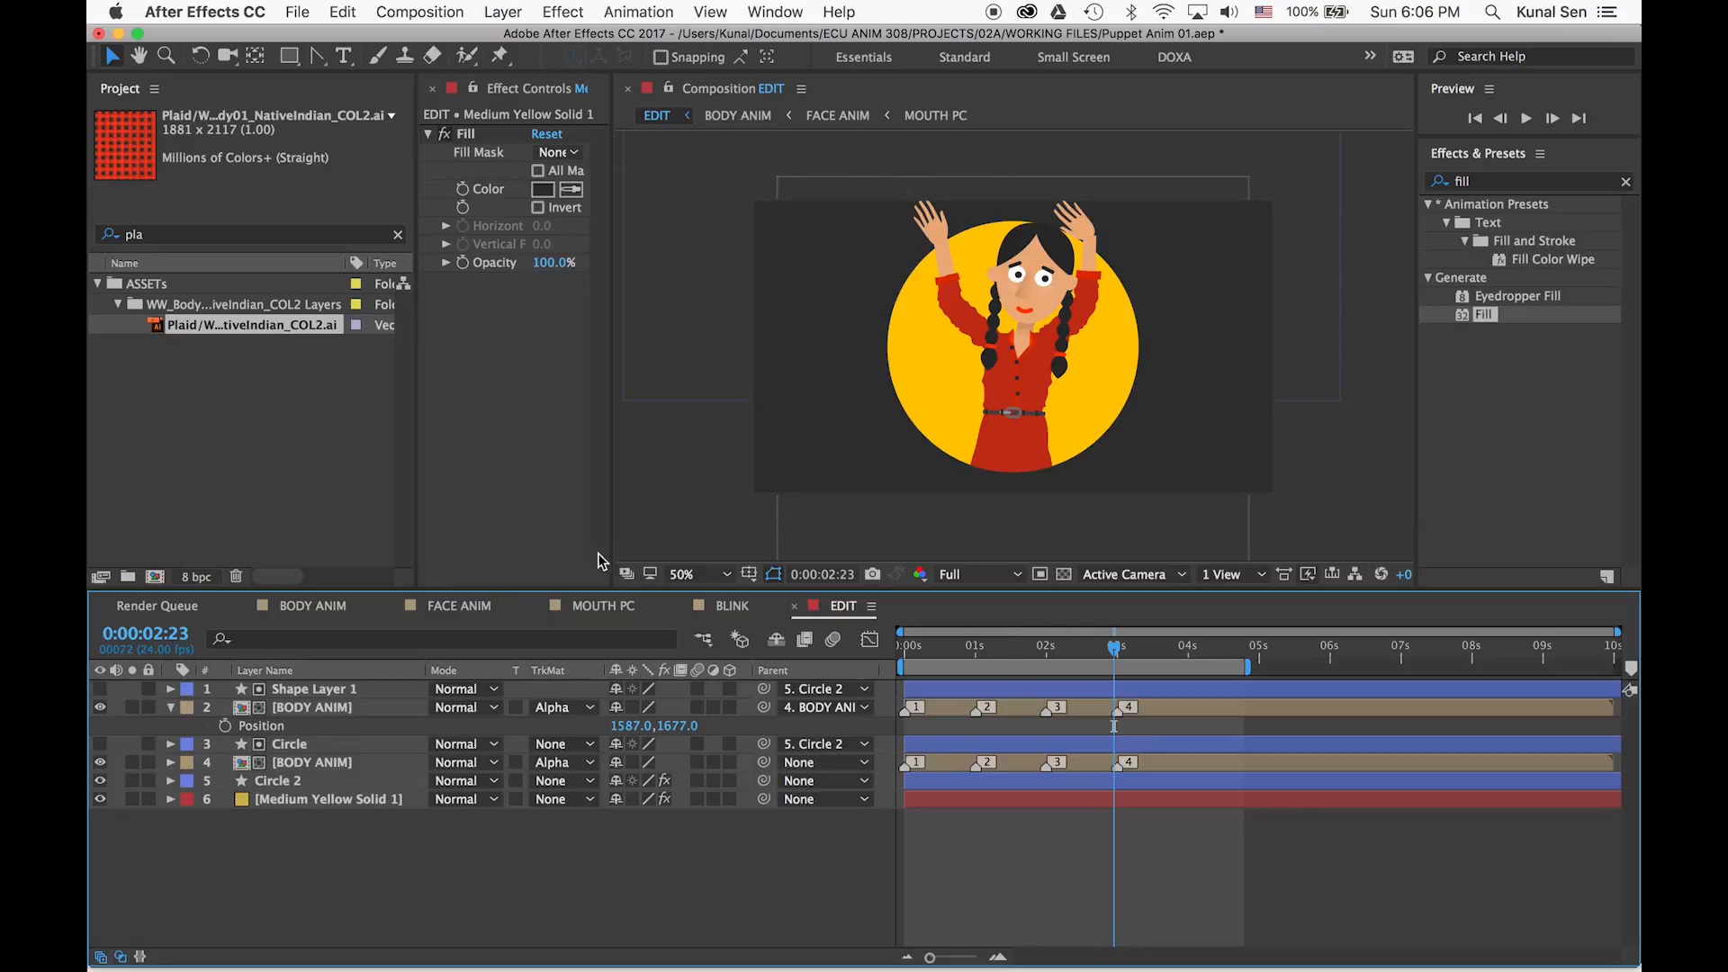
End the work area at 0:00:04:00 and add the EDIT composition to the render queue
click(418, 11)
click(418, 11)
click(1162, 649)
drag(1168, 652, 1188, 649)
click(418, 11)
click(464, 207)
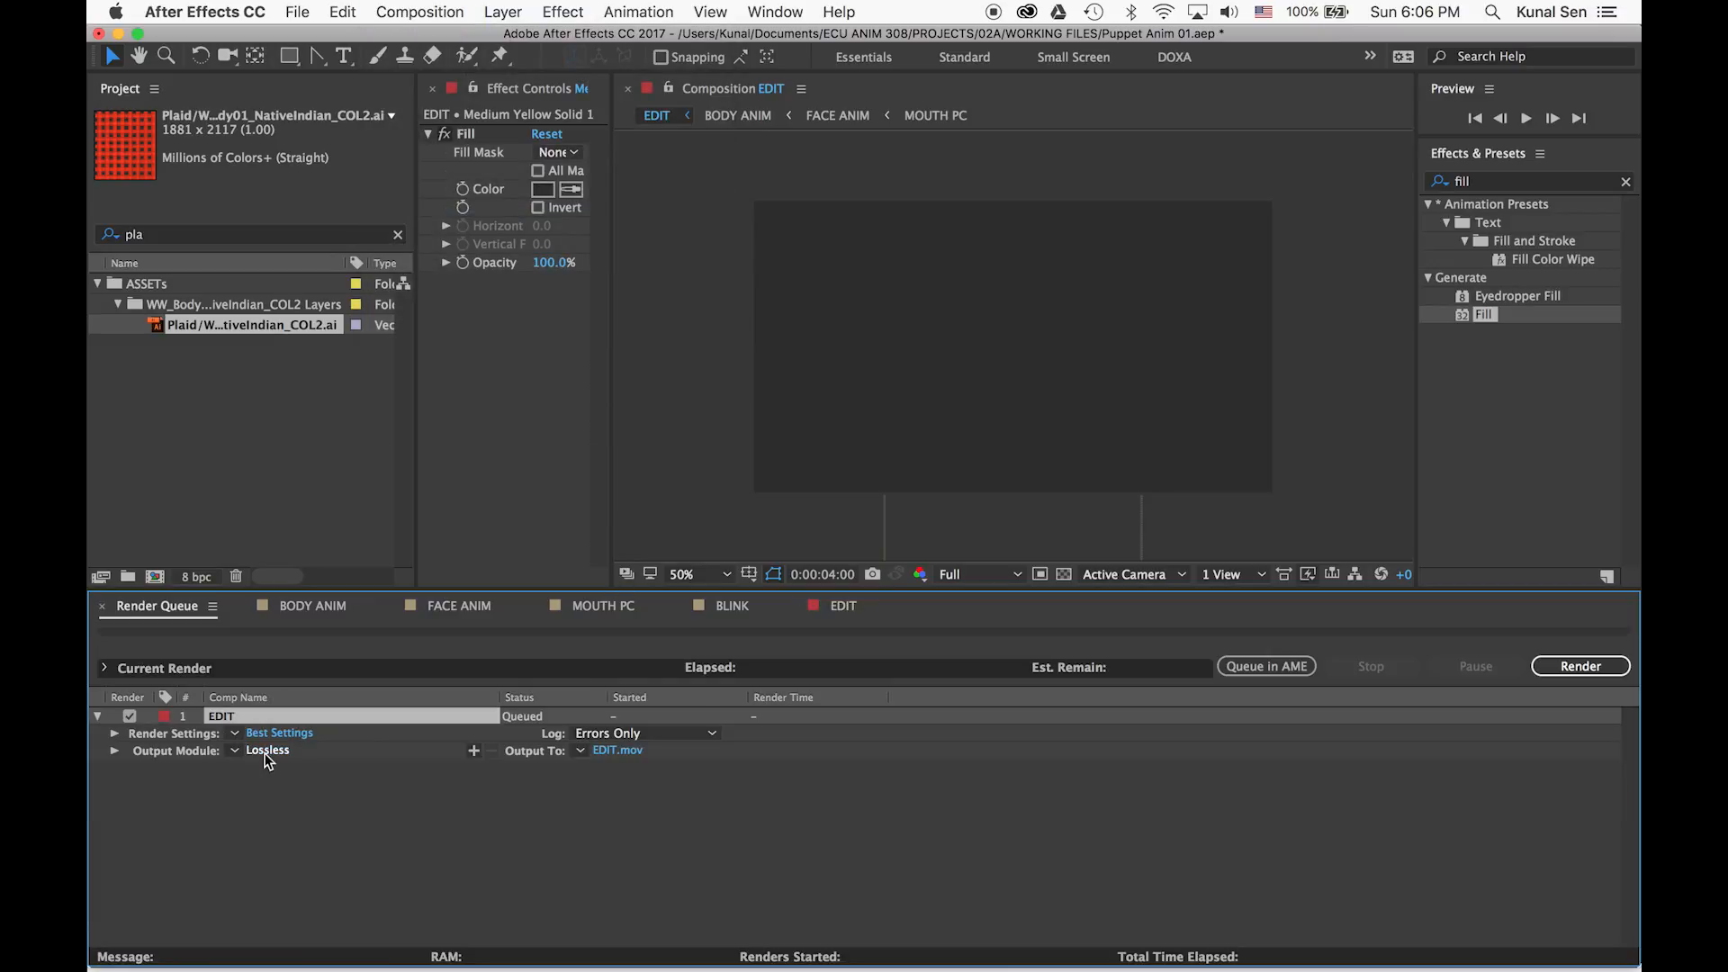
Configure the output module as QuickTime with the H.264 codec and audio output turned off
click(266, 750)
click(612, 335)
click(540, 162)
click(440, 659)
click(694, 925)
click(198, 720)
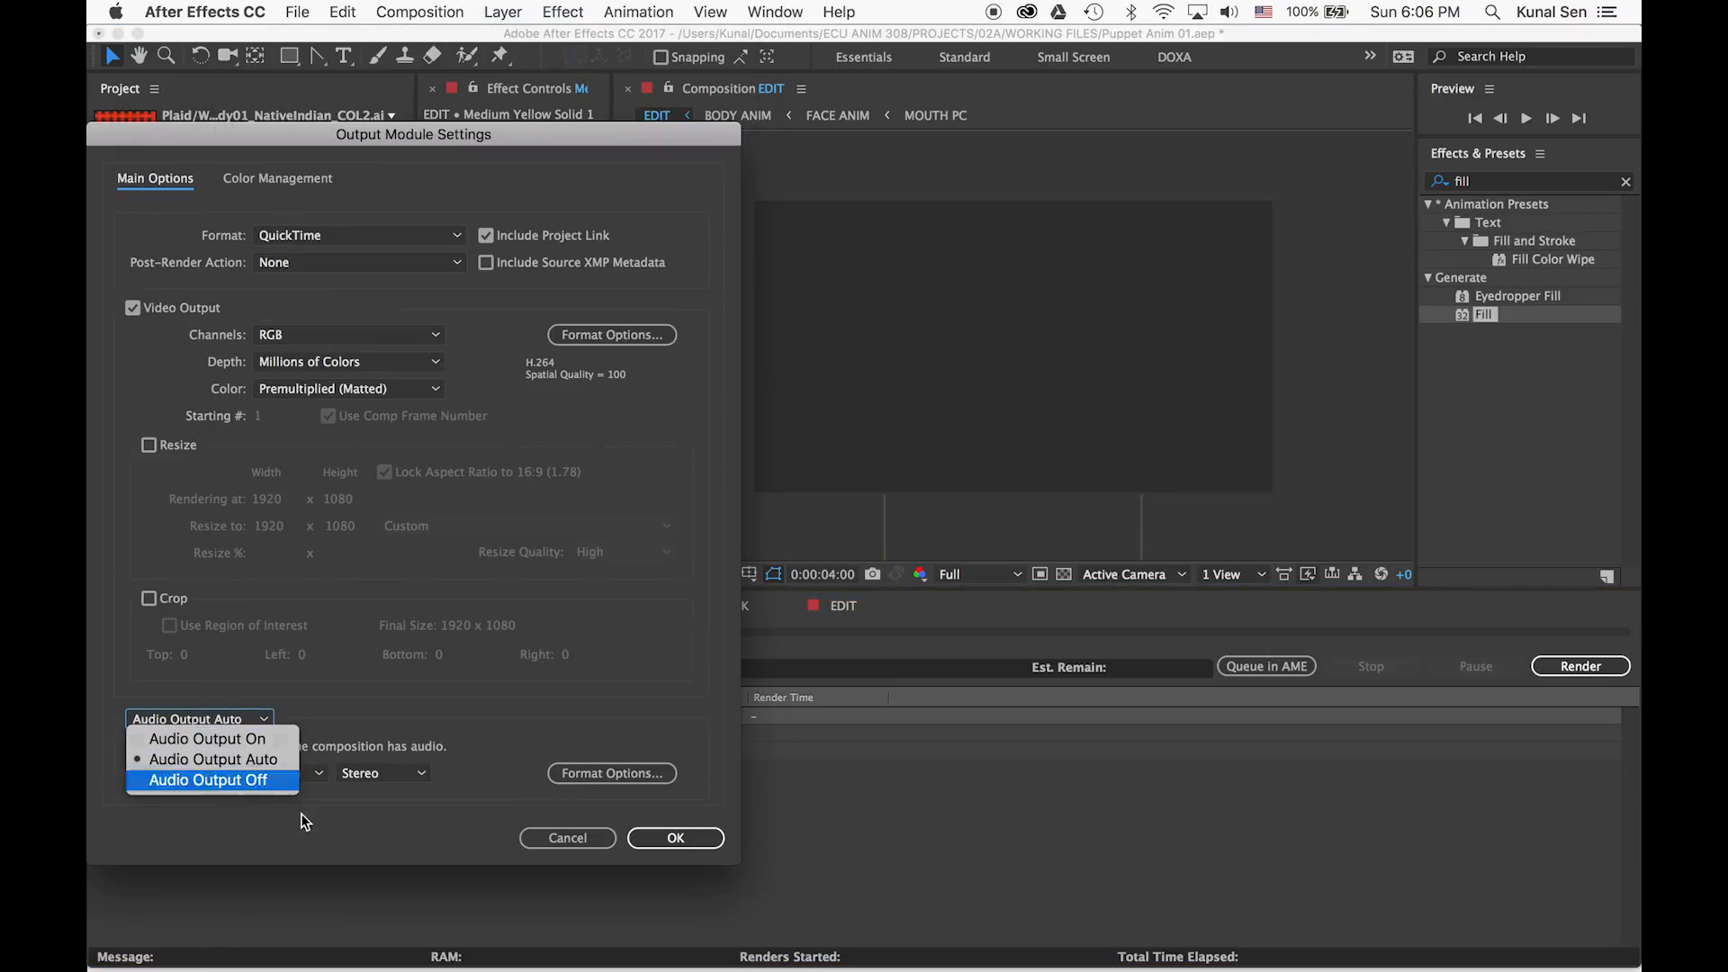
click(240, 780)
click(675, 838)
Set the output to the 02A WORKING FILES folder, name it with the author's first name plus "Character Anim 01", and render
click(617, 751)
click(573, 351)
click(765, 467)
click(930, 311)
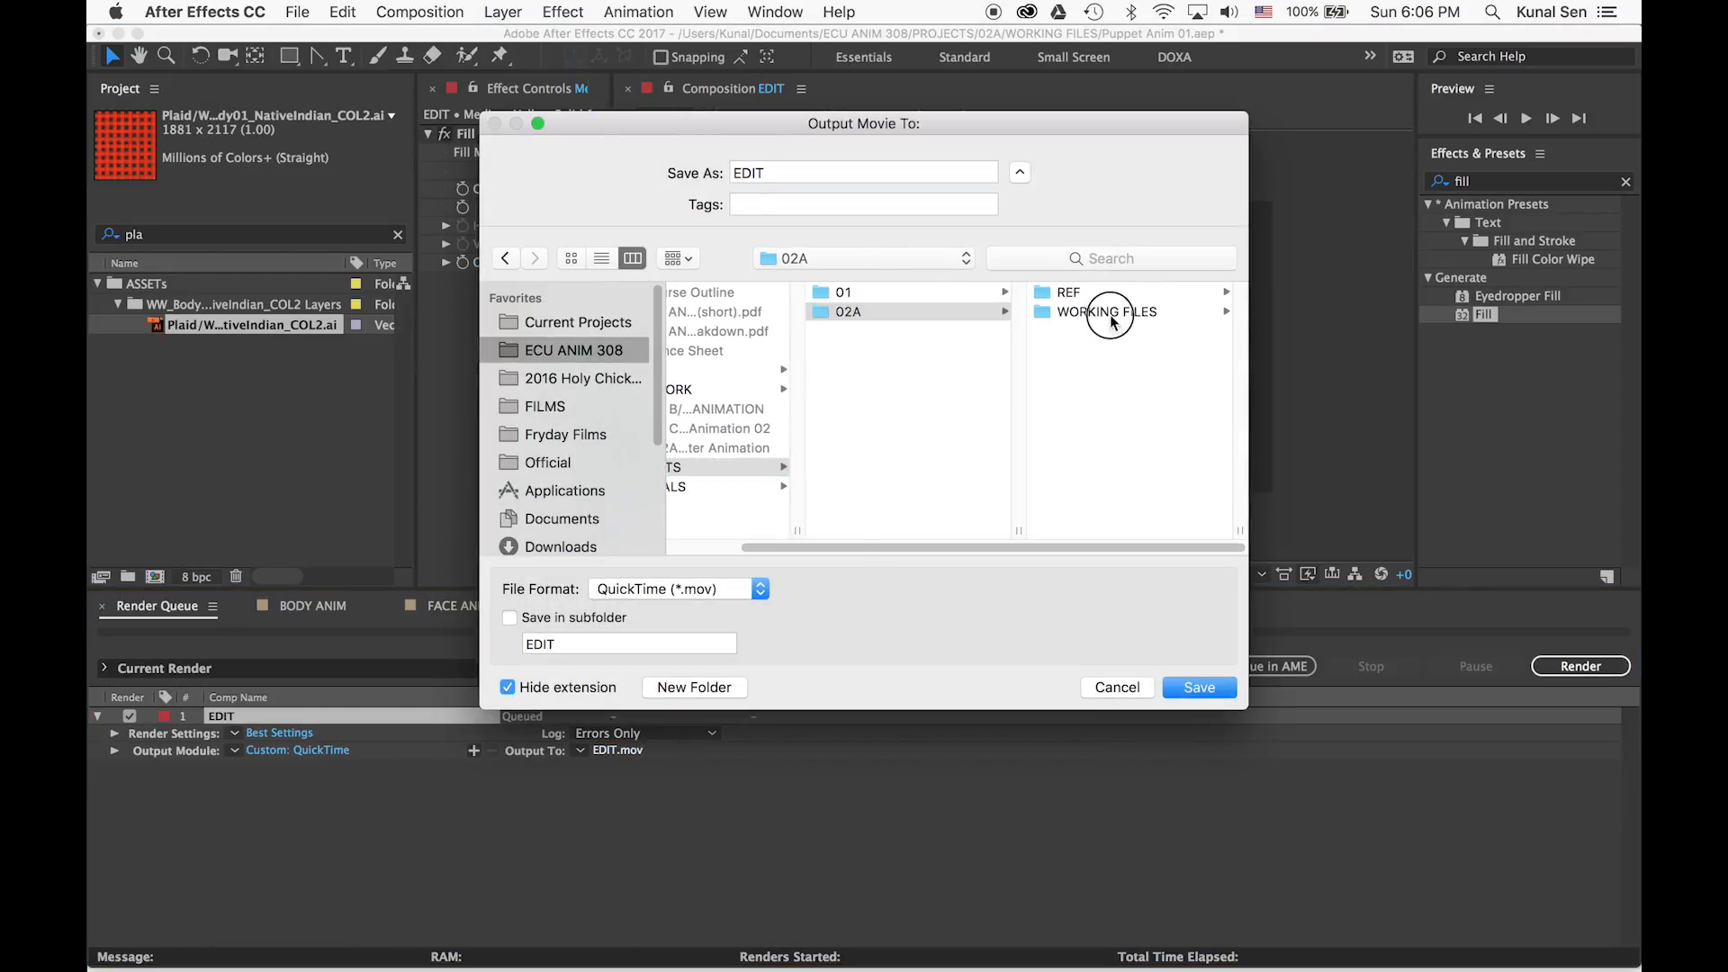
click(1111, 316)
click(791, 170)
text(Kunal Charac)
text(ter Anim 01)
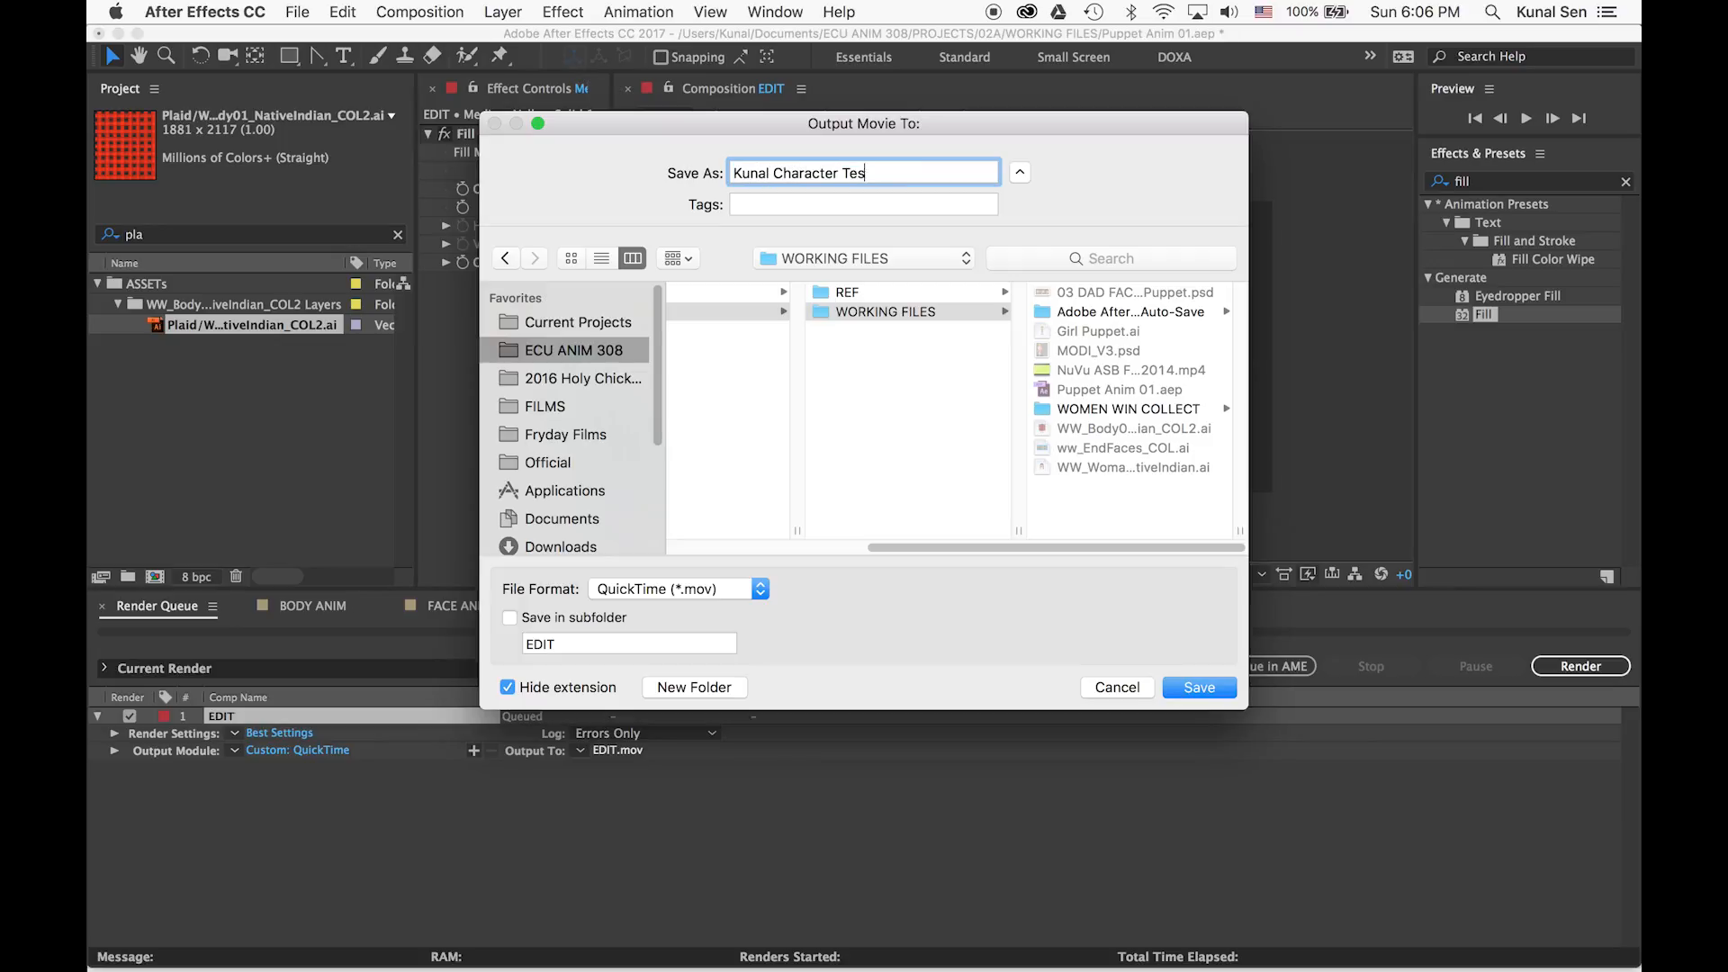
key(Return)
click(1580, 666)
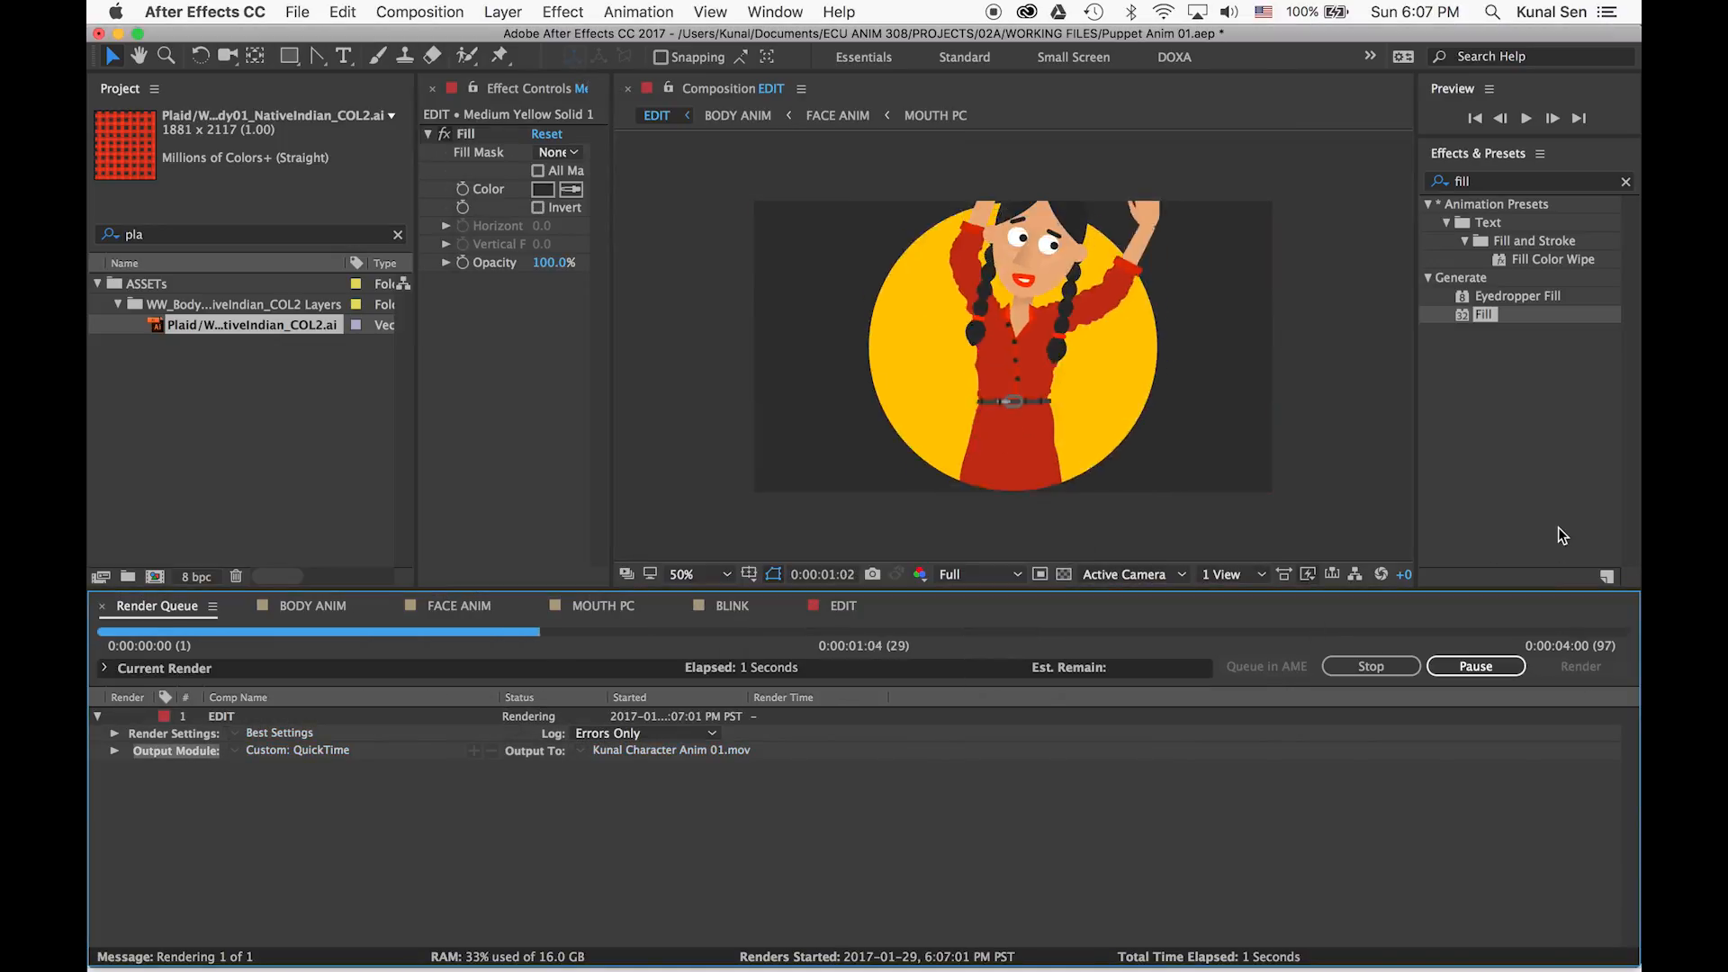
Switch to Finder, browse from ECU ANIM 308 to the 02A WORKING FILES folder, and preview the rendered Character Anim 01 movie
click(841, 606)
key(super+Tab)
key(super+Tab)
key(super+Tab)
key(super+n)
click(461, 430)
click(463, 392)
click(673, 511)
click(835, 358)
click(850, 354)
click(1044, 393)
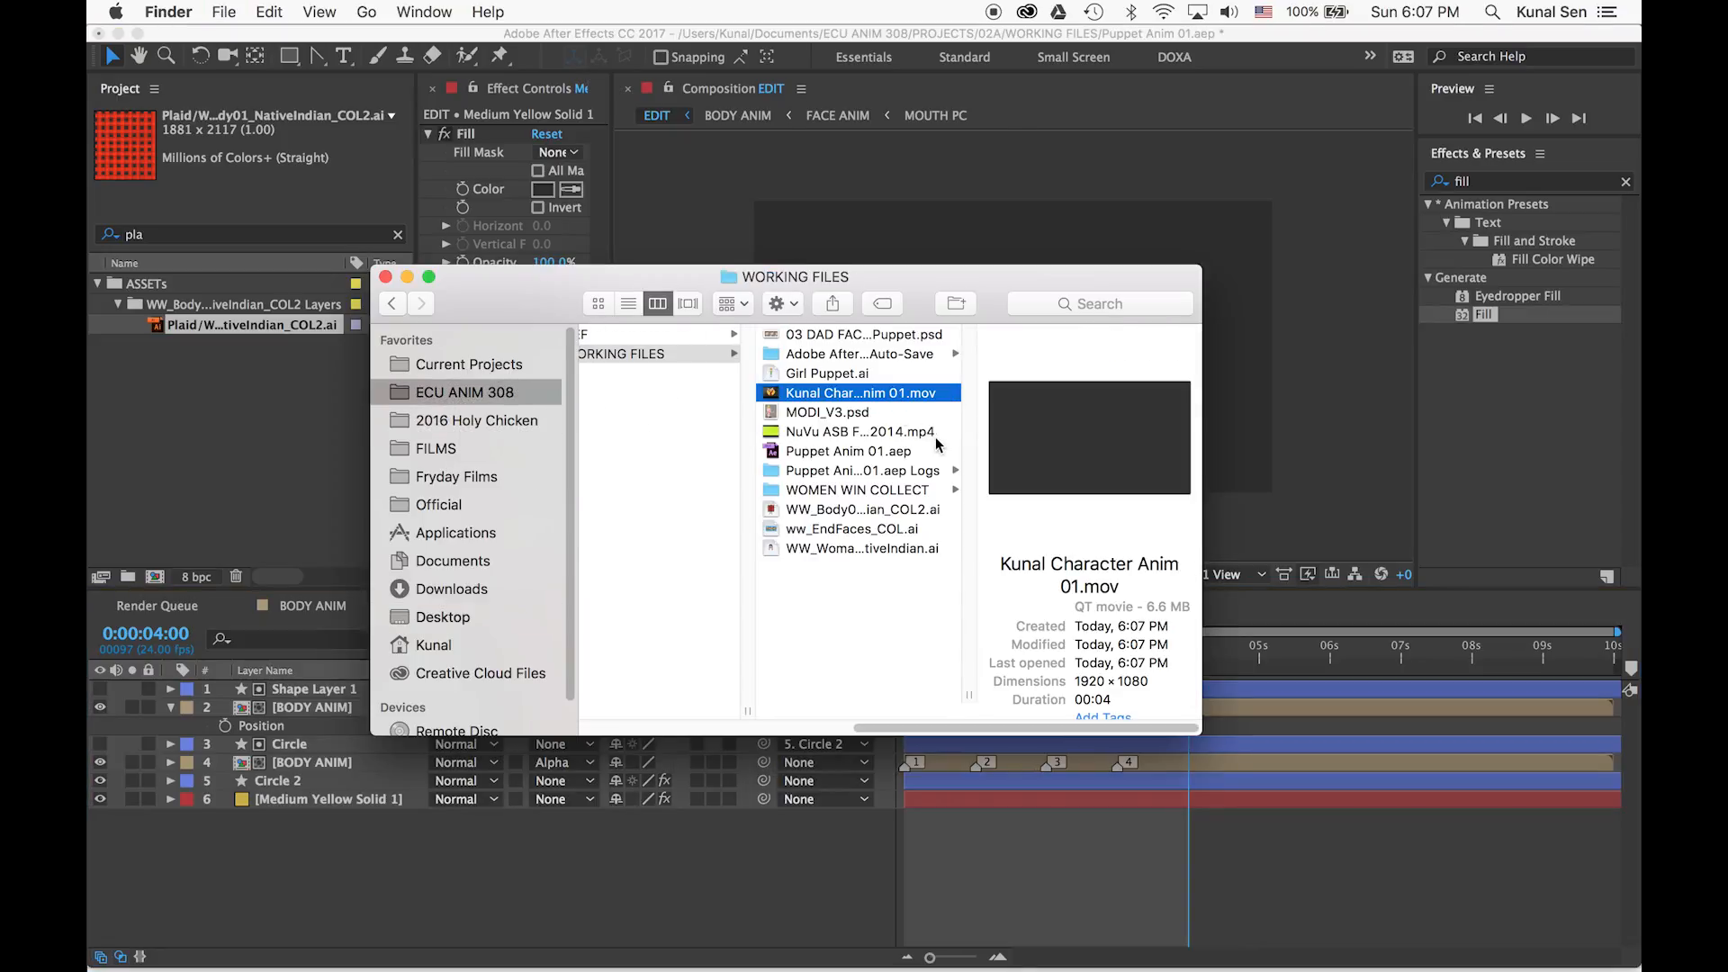
key(space)
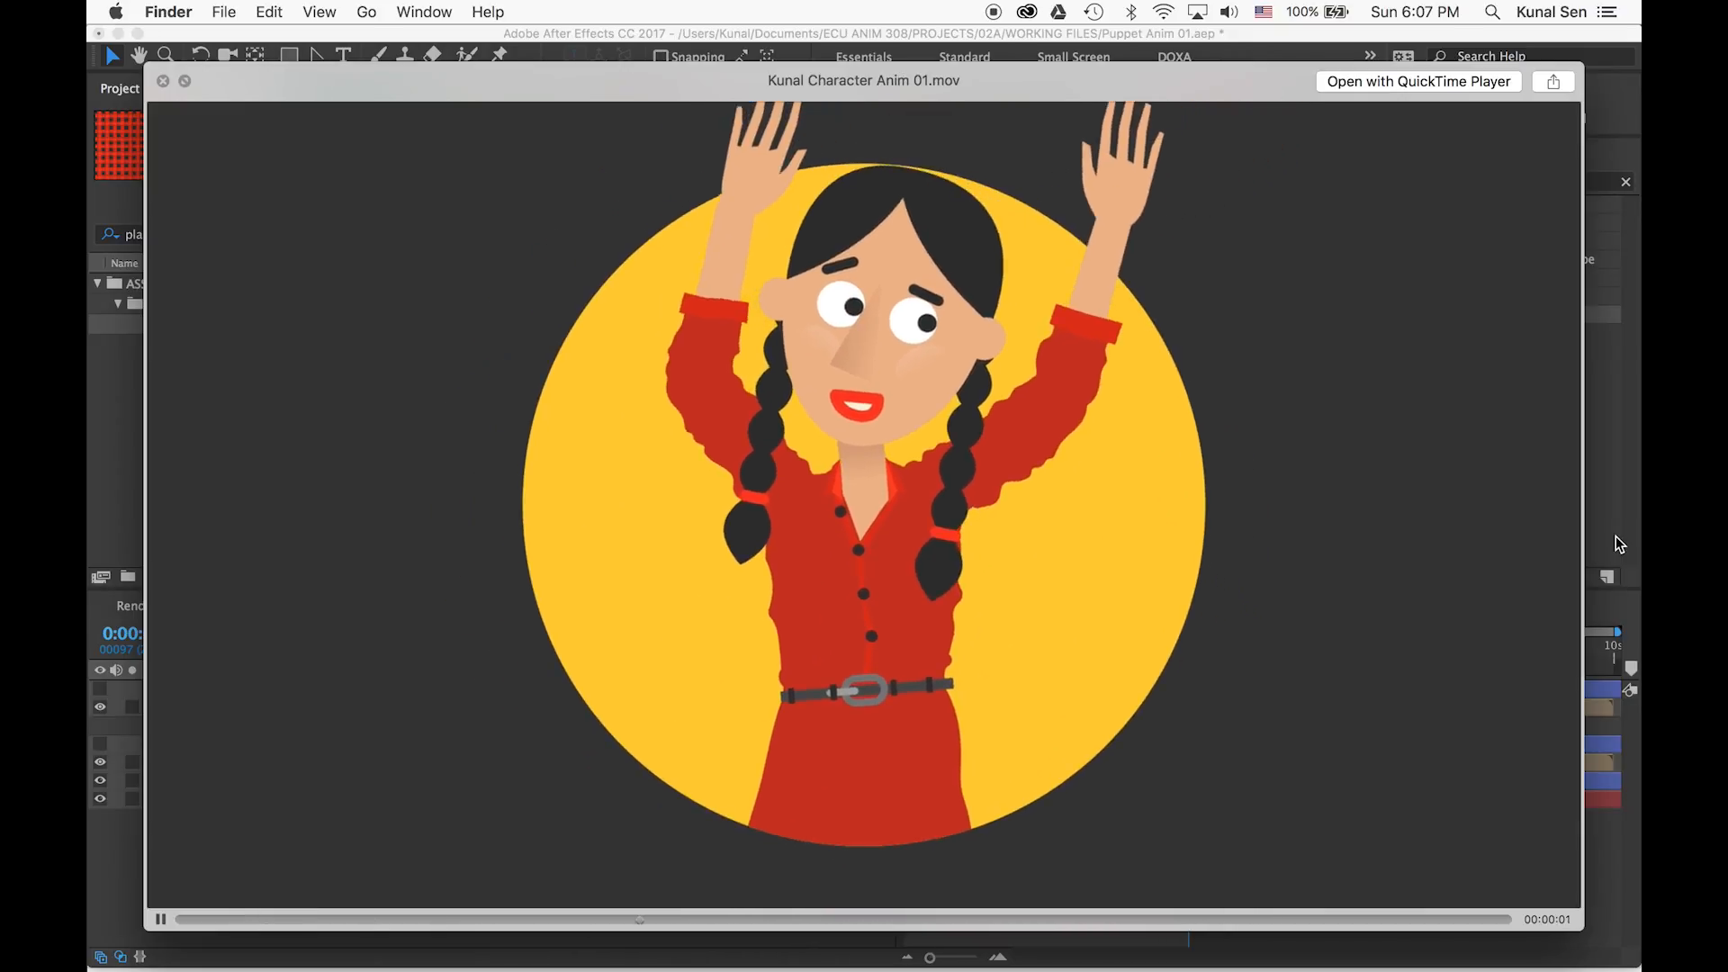